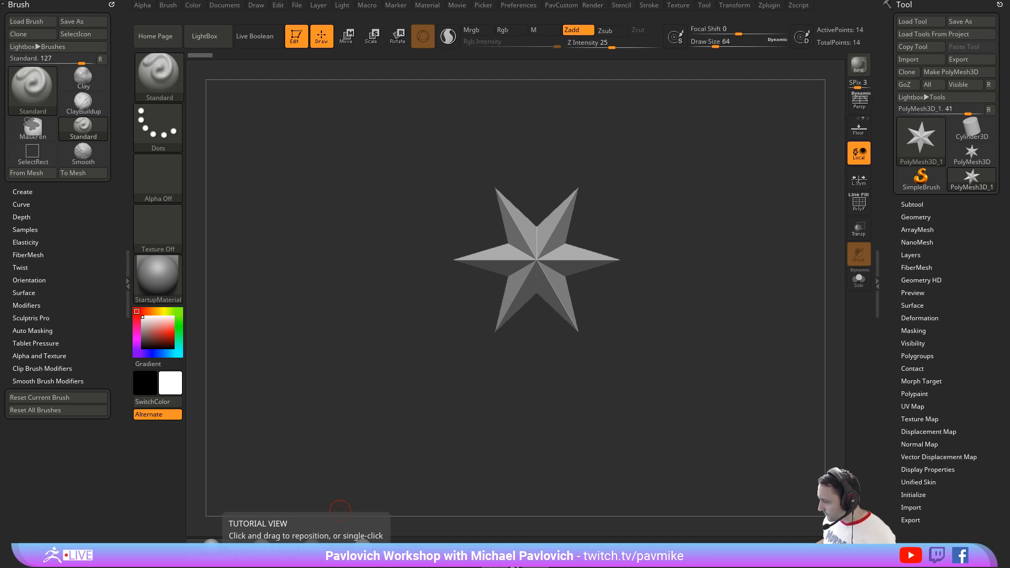
Step: Look at the Streaming Topics document in the browser, and put its window away again
{"action": "left_click_drag", "start_coordinate": [846, 567], "coordinate": [818, 72]}
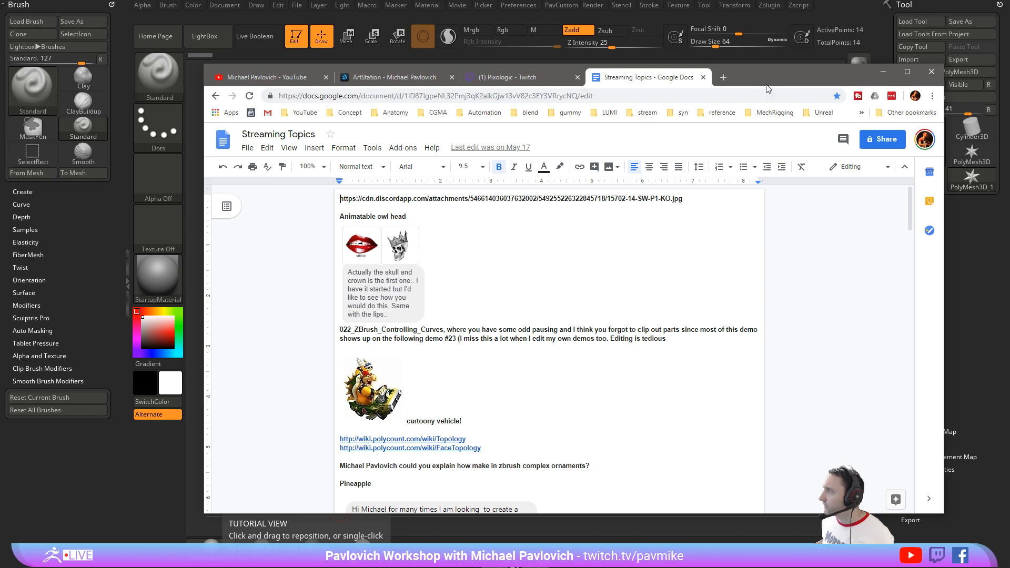
{"action": "left_click_drag", "start_coordinate": [766, 77], "coordinate": [766, 567]}
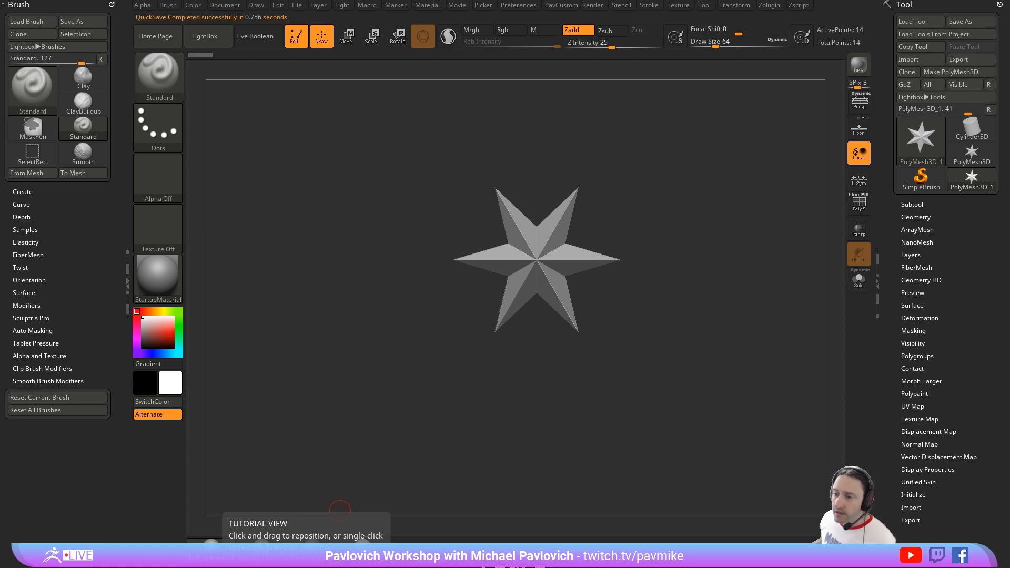
{"action": "mouse_move", "coordinate": [549, 157]}
{"action": "left_mouse_down"}
{"action": "mouse_move", "coordinate": [568, 131]}
{"action": "mouse_move", "coordinate": [595, 163]}
{"action": "left_mouse_up"}
{"action": "key", "text": "s"}
{"action": "left_click", "coordinate": [600, 164]}
{"action": "left_click_drag", "start_coordinate": [655, 180], "coordinate": [649, 175], "text": "shift"}
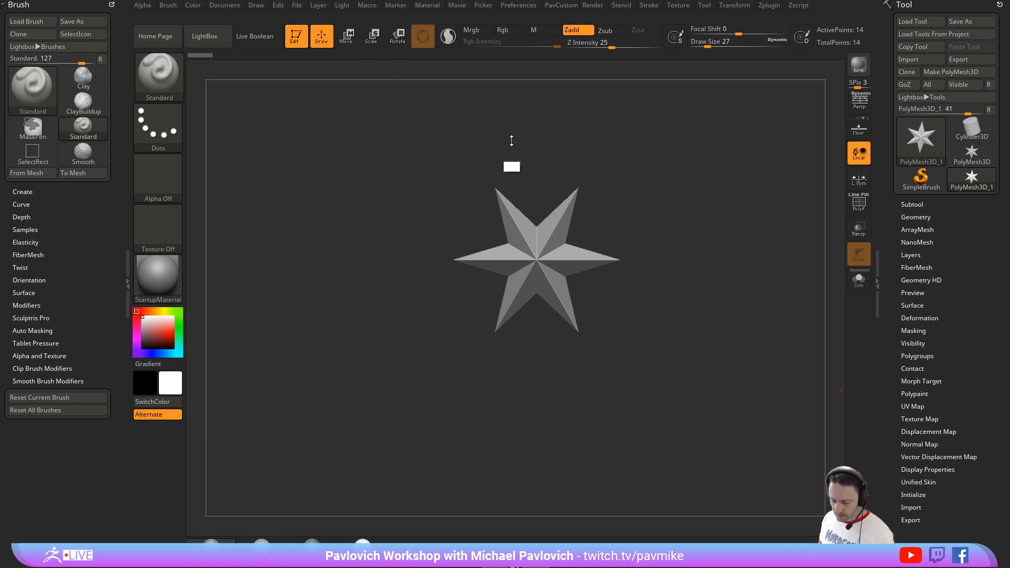
{"action": "left_click_drag", "start_coordinate": [504, 142], "coordinate": [522, 141]}
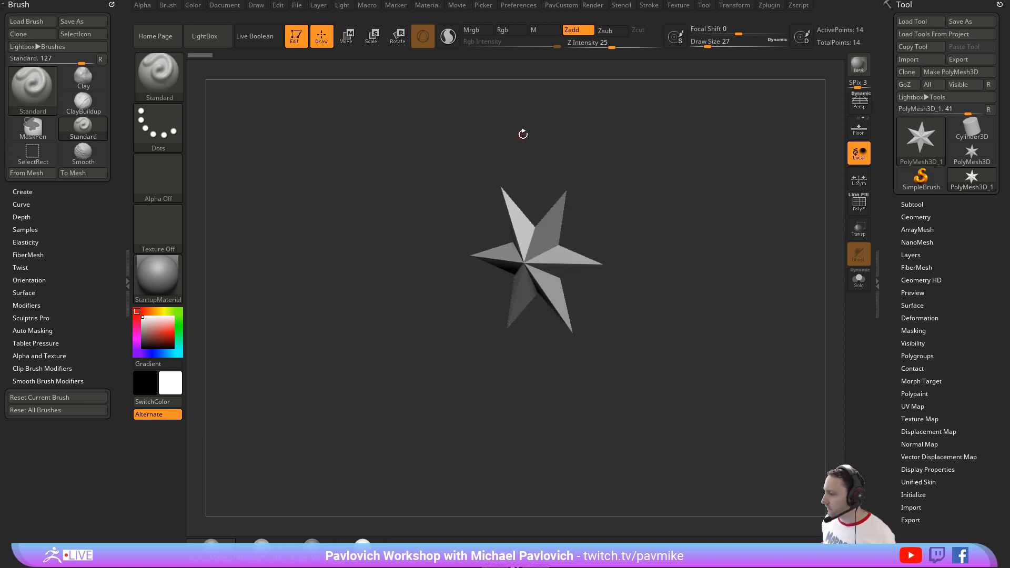
Step: Load the skeletal Anatomy_Model.ZTL tool from LightBox and close the LightBox browser
{"action": "left_click_drag", "start_coordinate": [570, 390], "coordinate": [570, 374]}
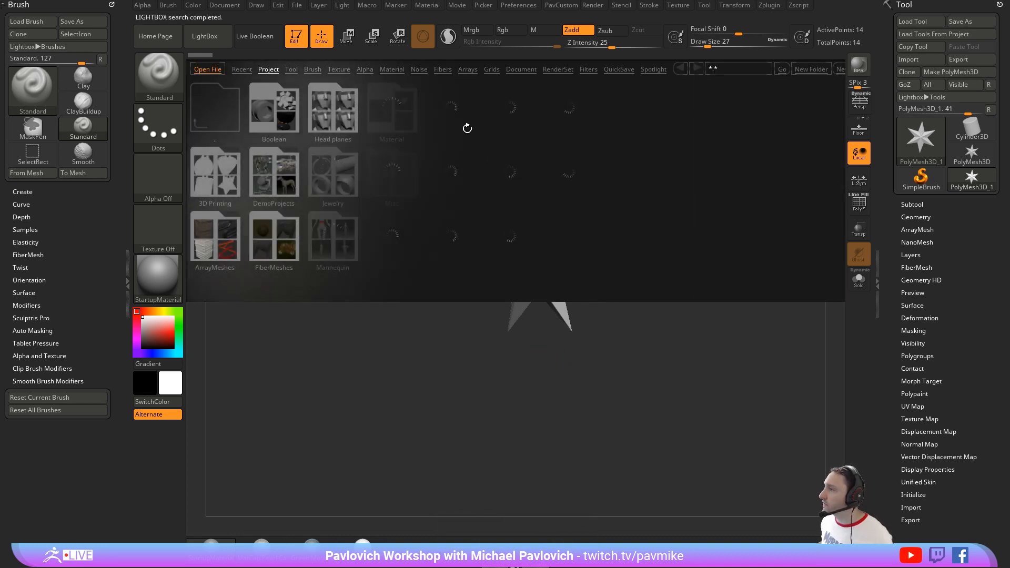
{"action": "left_click", "coordinate": [291, 70]}
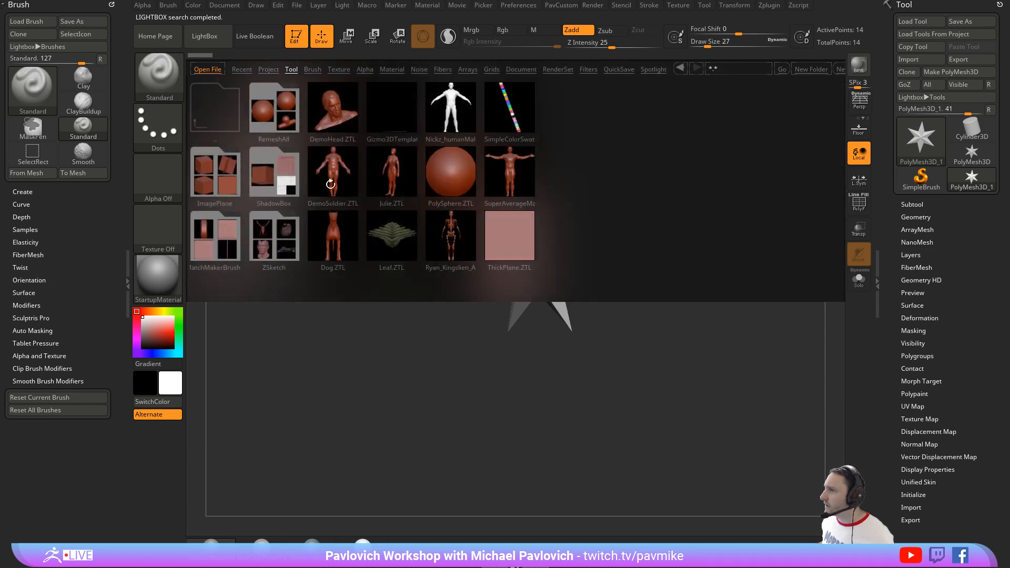
{"action": "double_click", "coordinate": [445, 230]}
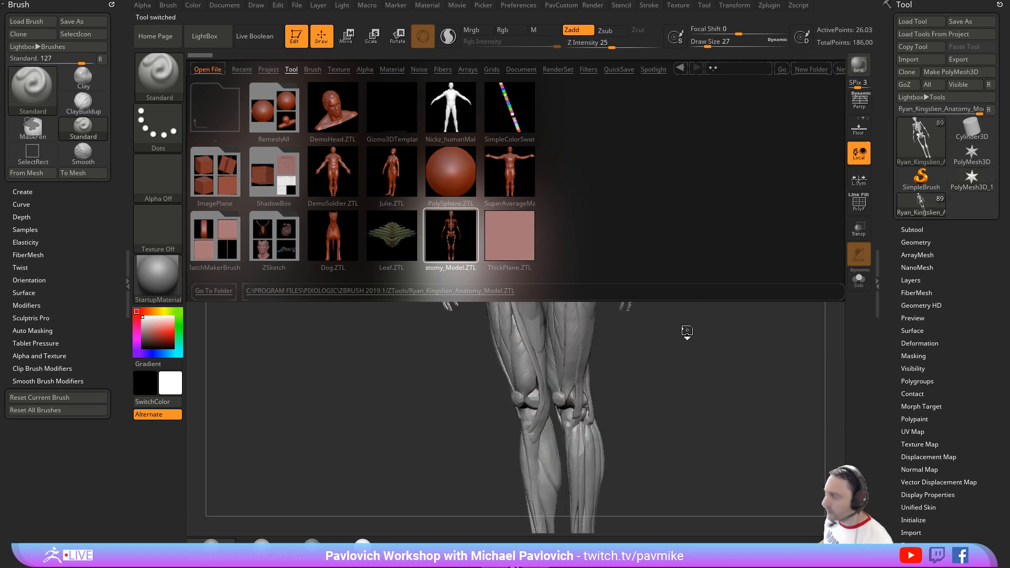
{"action": "left_click", "coordinate": [719, 317], "text": "shift"}
{"action": "key", "text": "comma"}
{"action": "left_click_drag", "start_coordinate": [714, 264], "coordinate": [736, 221]}
{"action": "left_click_drag", "start_coordinate": [742, 176], "coordinate": [692, 417], "text": "alt"}
{"action": "left_click_drag", "start_coordinate": [692, 371], "coordinate": [723, 350]}
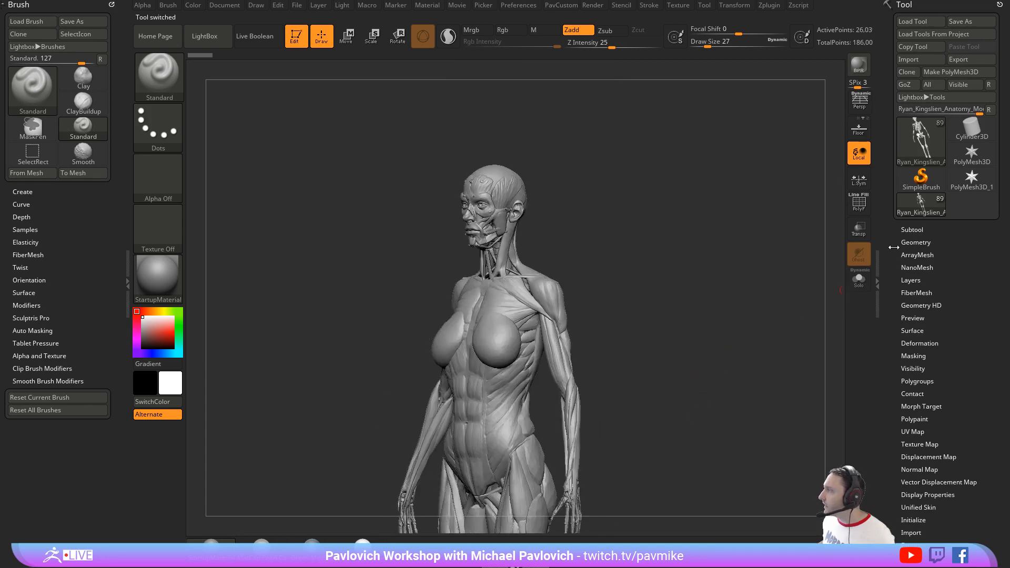
Step: Hide all muscle subtools of the anatomy model so only the skeleton subtool is displayed
{"action": "left_click", "coordinate": [911, 230]}
{"action": "mouse_move", "coordinate": [945, 270]}
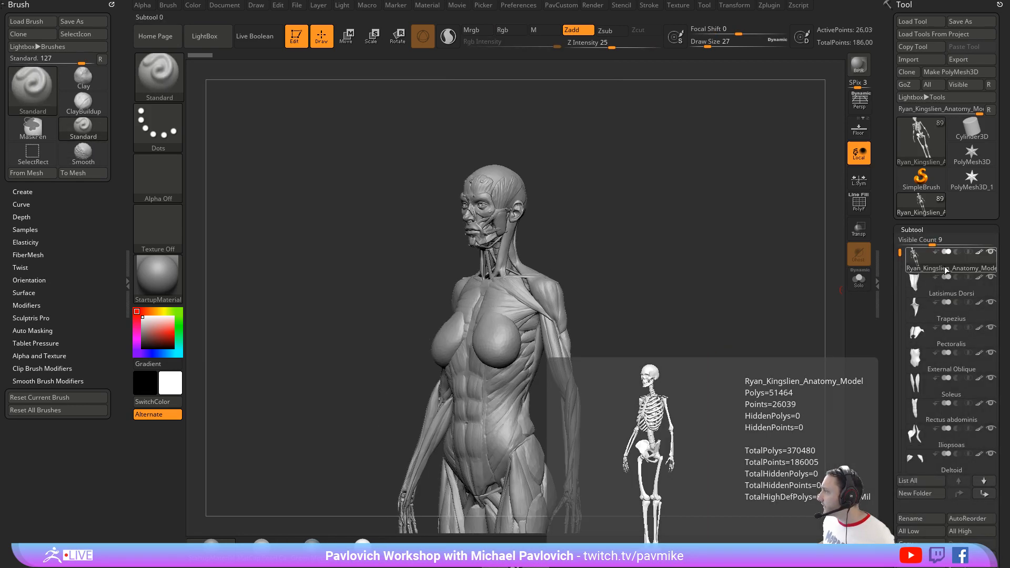
{"action": "left_click", "coordinate": [990, 255]}
{"action": "left_click_drag", "start_coordinate": [751, 301], "coordinate": [721, 317], "text": "alt"}
Step: Set the selection brush to SelectLasso
{"action": "key", "text": "ctrl+shift"}
{"action": "left_click", "coordinate": [171, 74], "text": "ctrl+shift"}
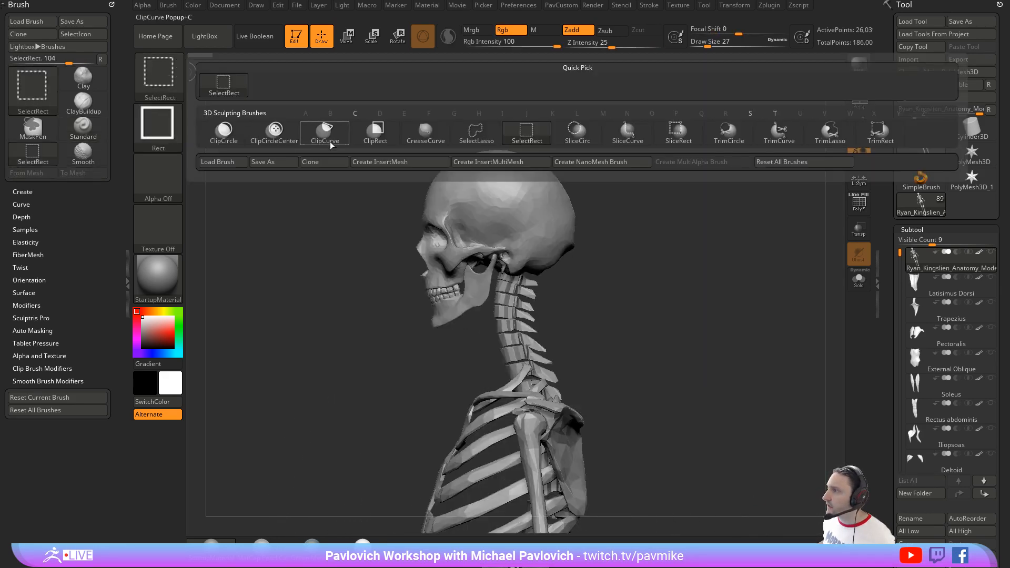
{"action": "left_click", "coordinate": [475, 139]}
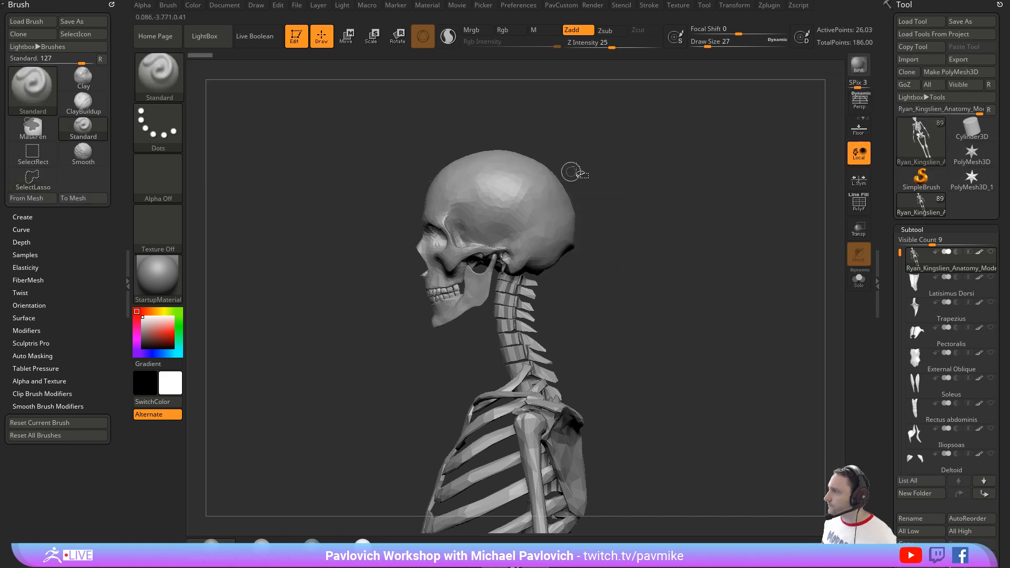
{"action": "mouse_move", "coordinate": [574, 153]}
{"action": "left_mouse_down", "text": "ctrl+shift"}
{"action": "mouse_move", "coordinate": [365, 266]}
{"action": "mouse_move", "coordinate": [413, 489]}
{"action": "mouse_move", "coordinate": [471, 305]}
{"action": "left_mouse_up", "text": "ctrl+shift"}
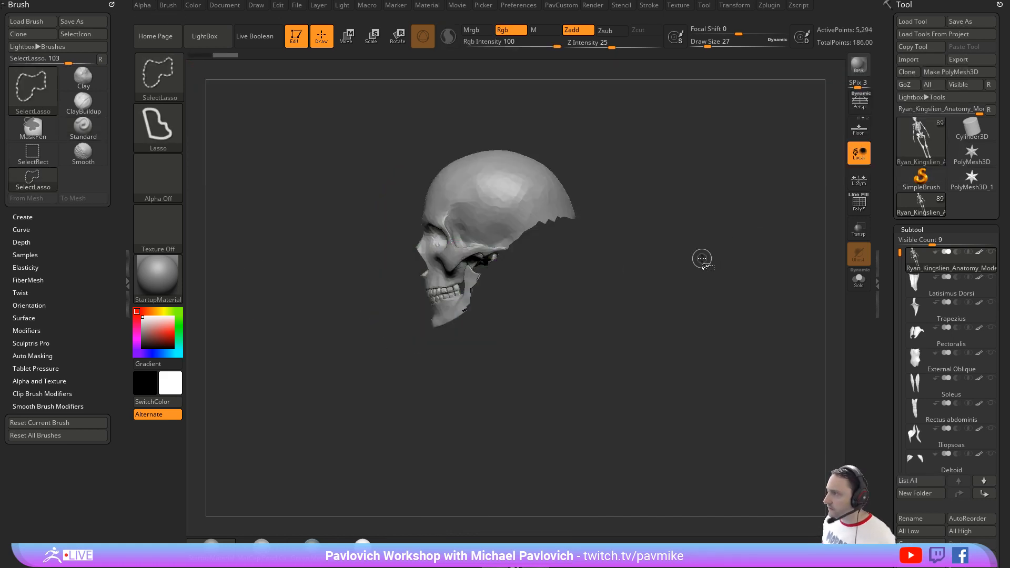
{"action": "key", "text": "ctrl+shift+a"}
{"action": "mouse_move", "coordinate": [691, 232]}
{"action": "left_mouse_down"}
{"action": "mouse_move", "coordinate": [702, 243]}
{"action": "mouse_move", "coordinate": [747, 245]}
{"action": "mouse_move", "coordinate": [693, 248]}
{"action": "left_mouse_up"}
{"action": "left_click_drag", "start_coordinate": [712, 210], "coordinate": [726, 238], "text": "ctrl+shift"}
{"action": "left_click", "coordinate": [728, 238], "text": "ctrl+shift"}
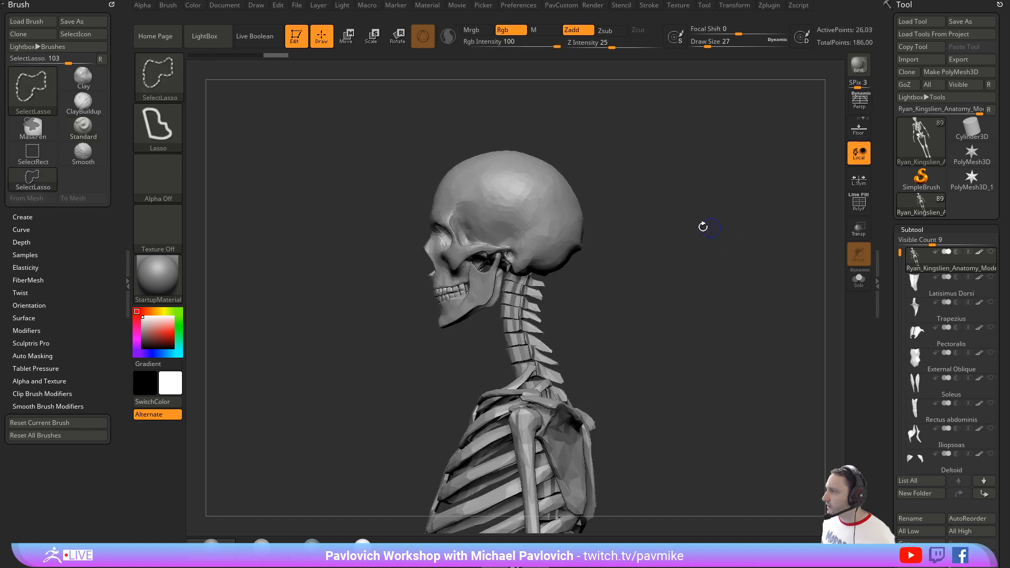
Step: Isolate the skull and uppermost neck vertebrae with a lasso selection and display the polyframe
{"action": "mouse_move", "coordinate": [664, 192]}
{"action": "left_mouse_down", "text": "ctrl+shift"}
{"action": "mouse_move", "coordinate": [510, 79]}
{"action": "mouse_move", "coordinate": [390, 350]}
{"action": "mouse_move", "coordinate": [408, 231]}
{"action": "mouse_move", "coordinate": [389, 284]}
{"action": "left_mouse_up", "text": "ctrl+shift"}
{"action": "mouse_move", "coordinate": [490, 104]}
{"action": "left_mouse_down", "text": "ctrl+shift"}
{"action": "mouse_move", "coordinate": [352, 345]}
{"action": "mouse_move", "coordinate": [668, 221]}
{"action": "left_mouse_up", "text": "ctrl+shift"}
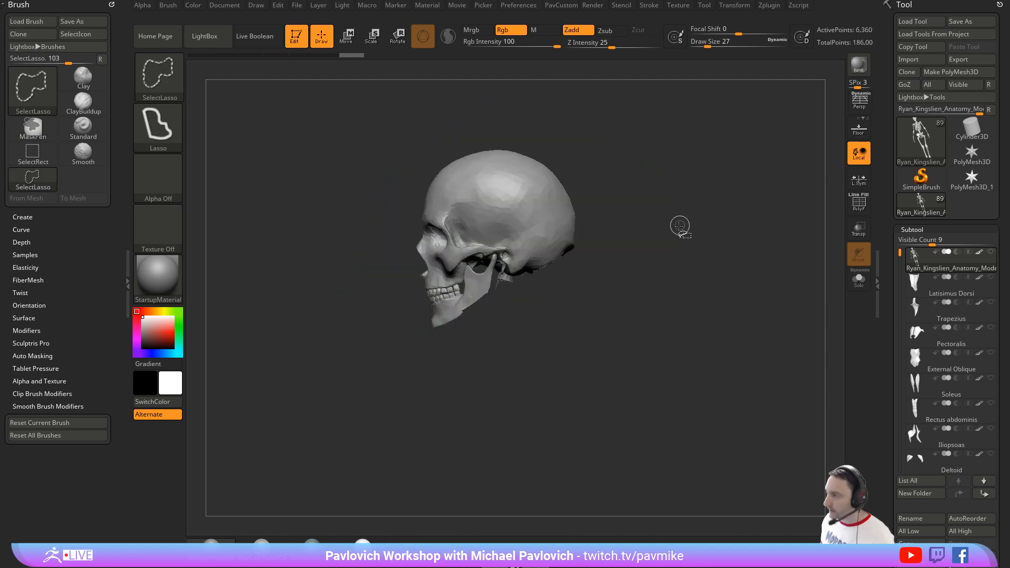
{"action": "key", "text": "shift+f"}
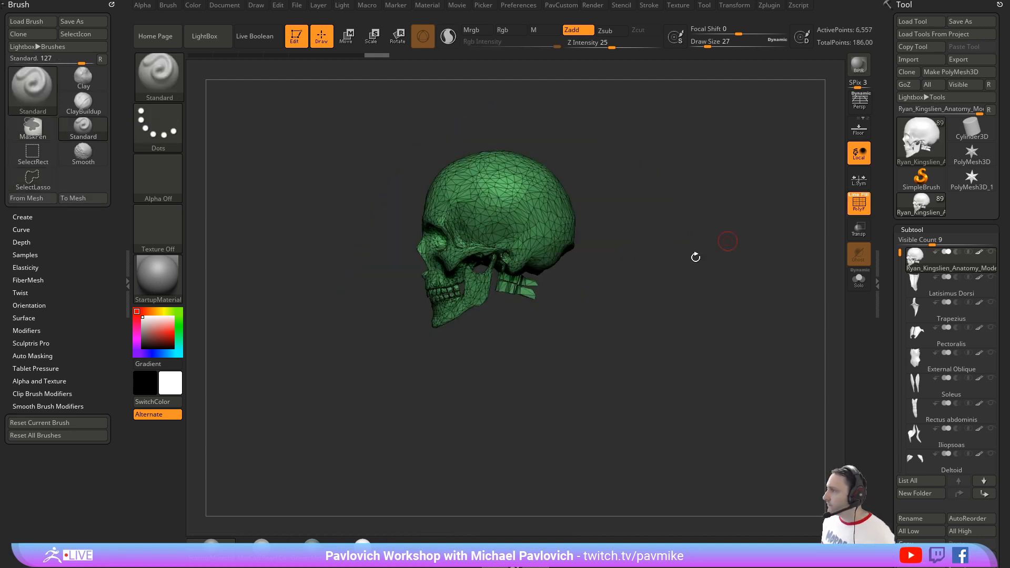
{"action": "left_click_drag", "start_coordinate": [694, 244], "coordinate": [672, 335], "text": "alt"}
{"action": "left_click_drag", "start_coordinate": [710, 224], "coordinate": [706, 374], "text": "alt"}
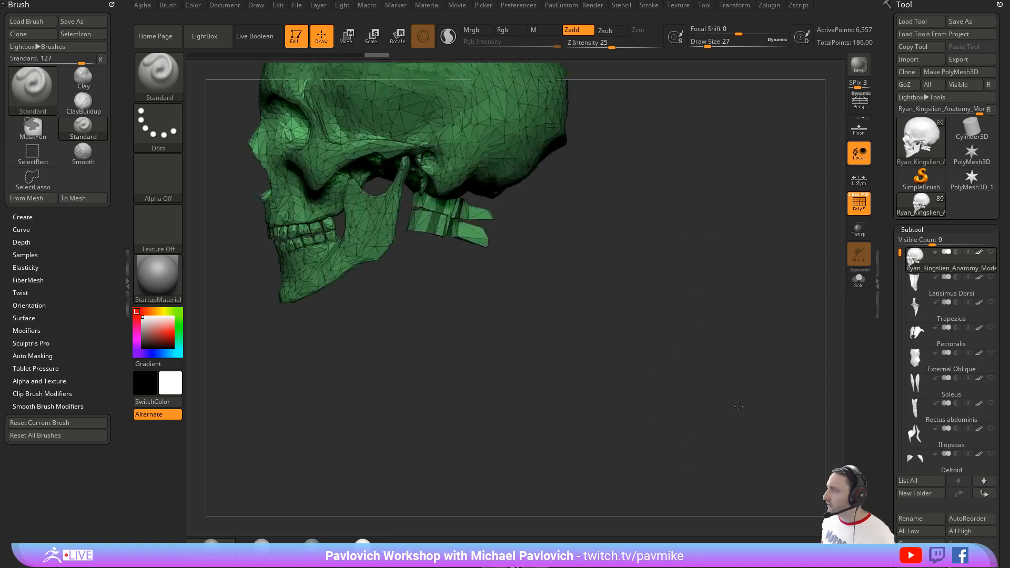
{"action": "left_click_drag", "start_coordinate": [698, 145], "coordinate": [729, 277], "text": "alt"}
Step: Try Auto Groups on the isolated skull pieces and regroup them into a single polygroup
{"action": "key", "text": "4"}
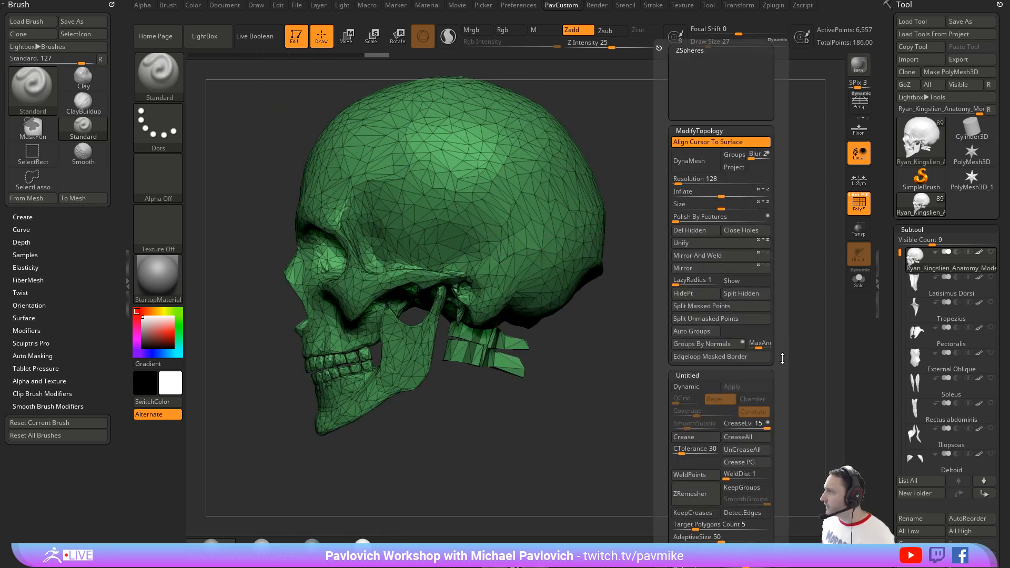
{"action": "scroll", "coordinate": [700, 295], "scroll_direction": "down", "scroll_amount": 3}
{"action": "mouse_move", "coordinate": [667, 377]}
{"action": "left_mouse_down"}
{"action": "mouse_move", "coordinate": [669, 316]}
{"action": "mouse_move", "coordinate": [669, 361]}
{"action": "left_mouse_up"}
{"action": "left_click", "coordinate": [698, 237]}
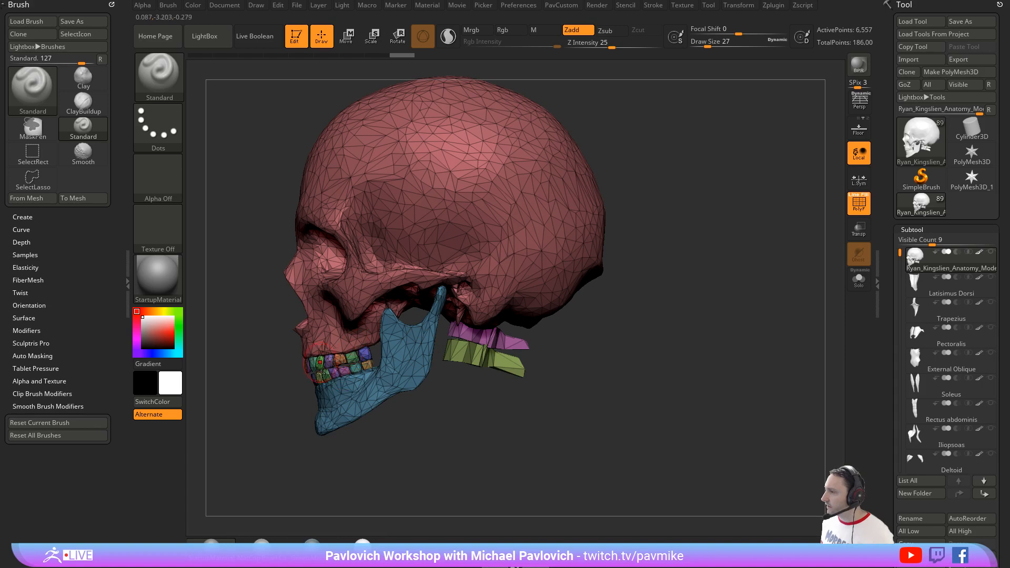
{"action": "key", "text": "ctrl+w"}
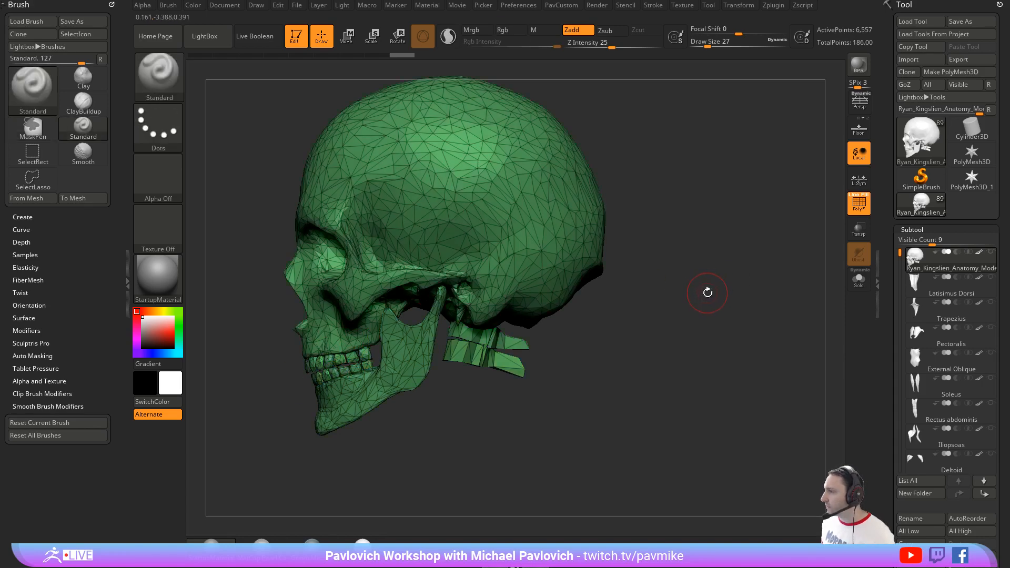
Step: Hide the remaining neck vertebrae with the lasso and delete all hidden geometry, leaving only the skull
{"action": "mouse_move", "coordinate": [562, 402]}
{"action": "left_mouse_down", "text": "ctrl+alt+shift"}
{"action": "mouse_move", "coordinate": [558, 364]}
{"action": "mouse_move", "coordinate": [508, 344]}
{"action": "mouse_move", "coordinate": [461, 391]}
{"action": "left_mouse_up", "text": "ctrl+alt+shift"}
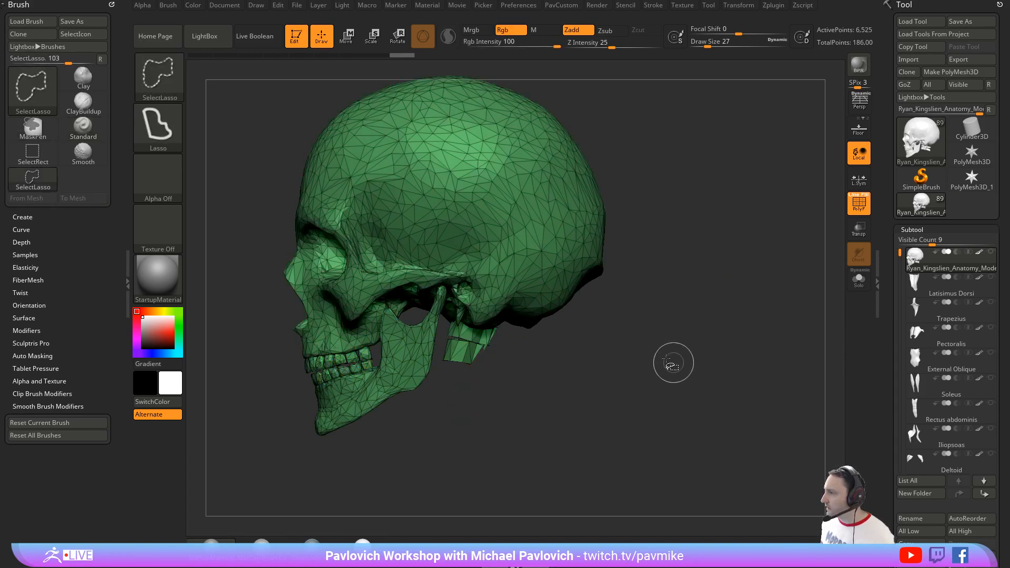
{"action": "left_click", "coordinate": [725, 355], "text": "ctrl+shift"}
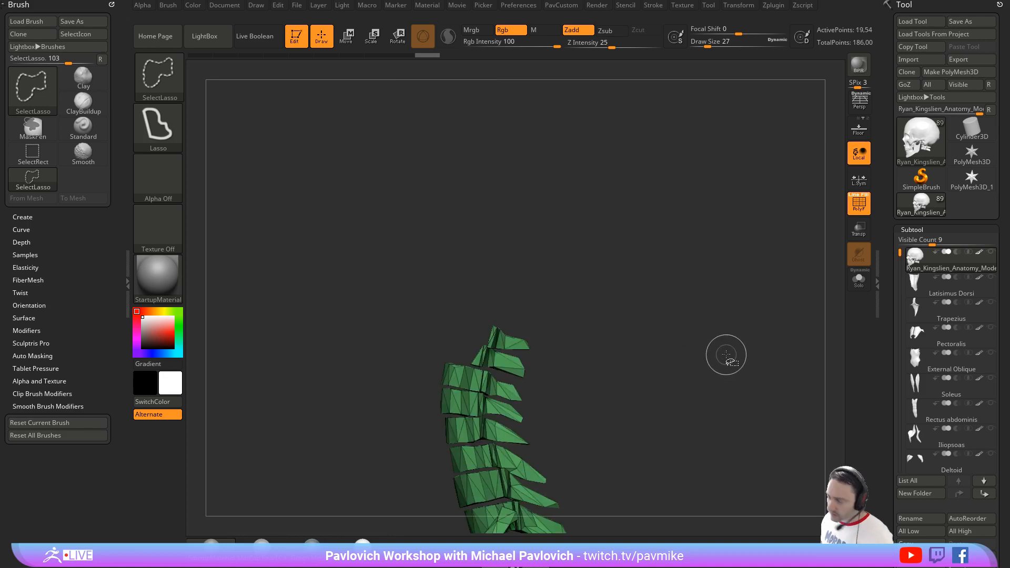
{"action": "left_click", "coordinate": [692, 185], "text": "ctrl+shift"}
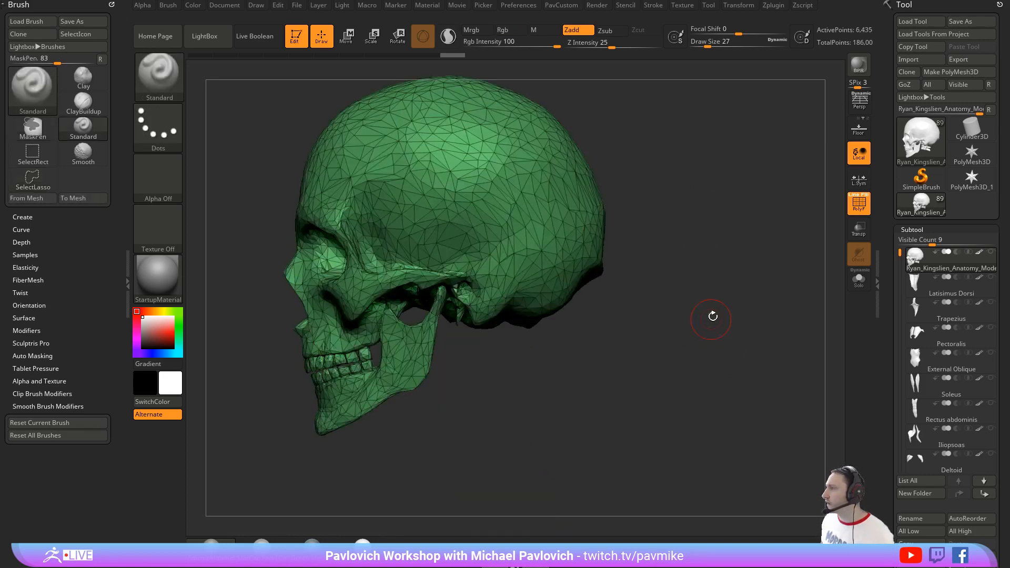
{"action": "key", "text": "2"}
{"action": "left_click", "coordinate": [697, 164]}
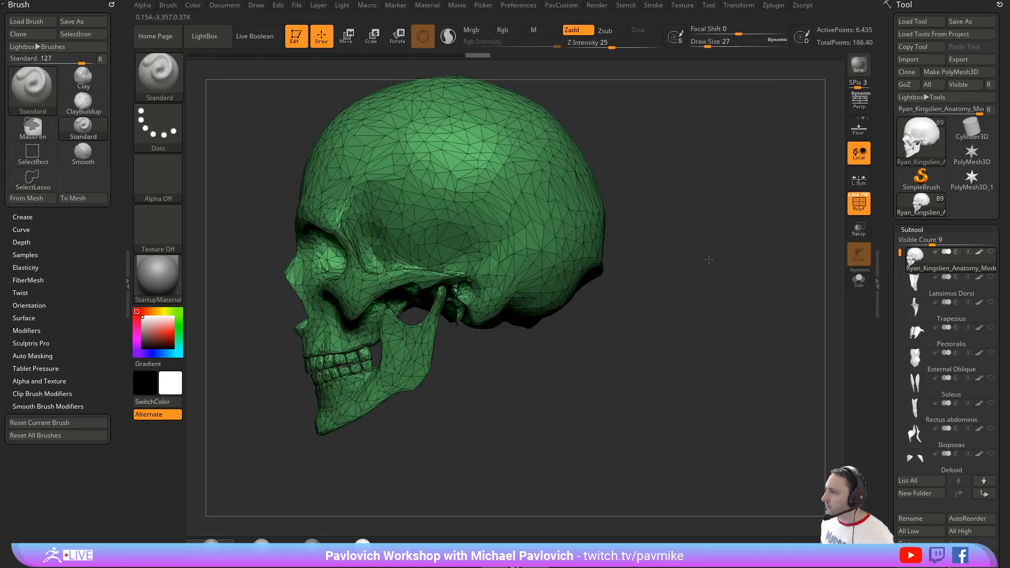
Step: Turn off the skull's polyframe display and reduce the brush to a Draw Size of 9
{"action": "left_click_drag", "start_coordinate": [700, 233], "coordinate": [692, 216], "text": "shift"}
{"action": "key", "text": "f"}
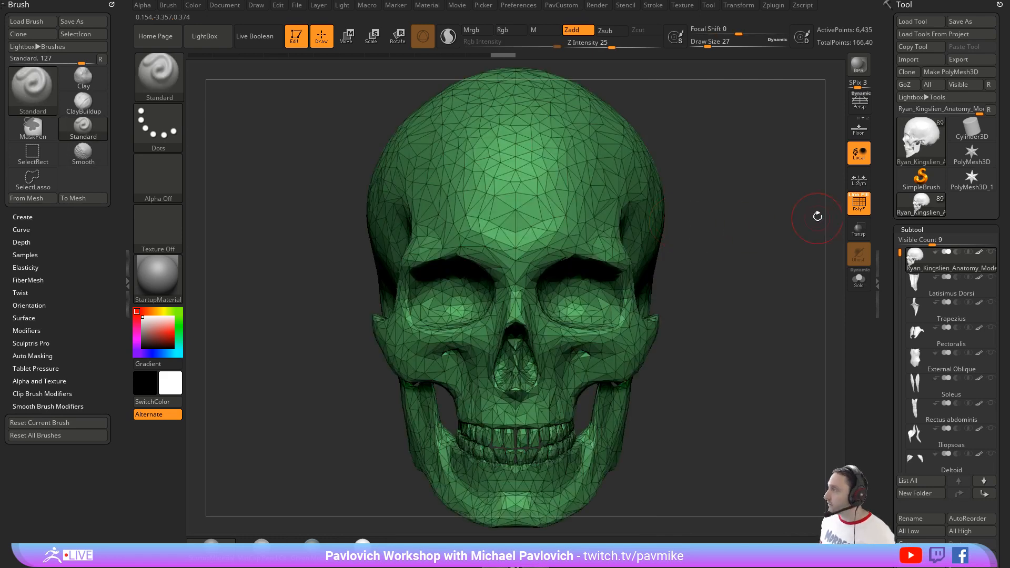
{"action": "key", "text": "shift+f"}
{"action": "key", "text": "f"}
{"action": "key", "text": "s"}
{"action": "left_click", "coordinate": [692, 267]}
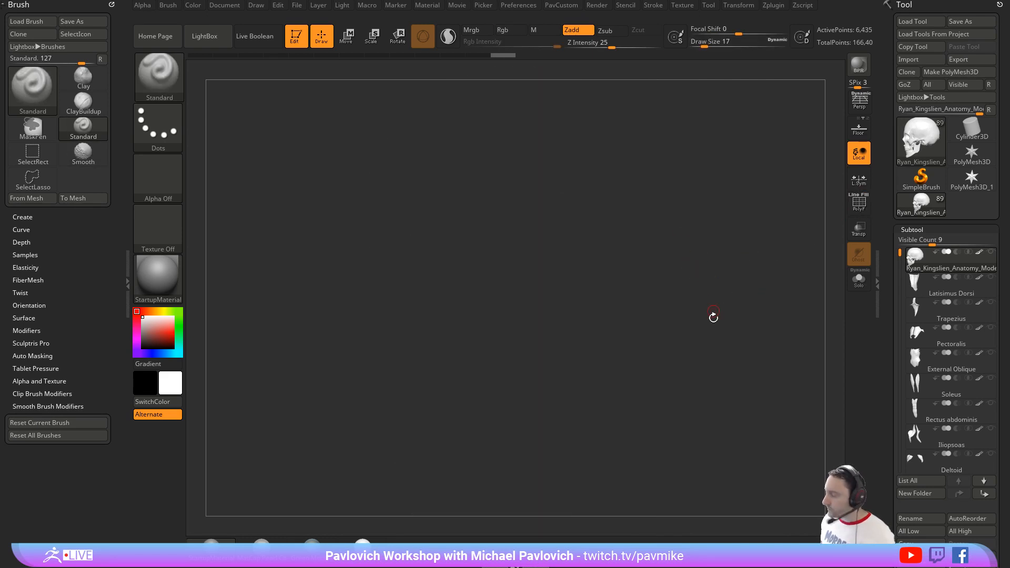
{"action": "key", "text": "f"}
{"action": "key", "text": "s"}
{"action": "left_click", "coordinate": [701, 245]}
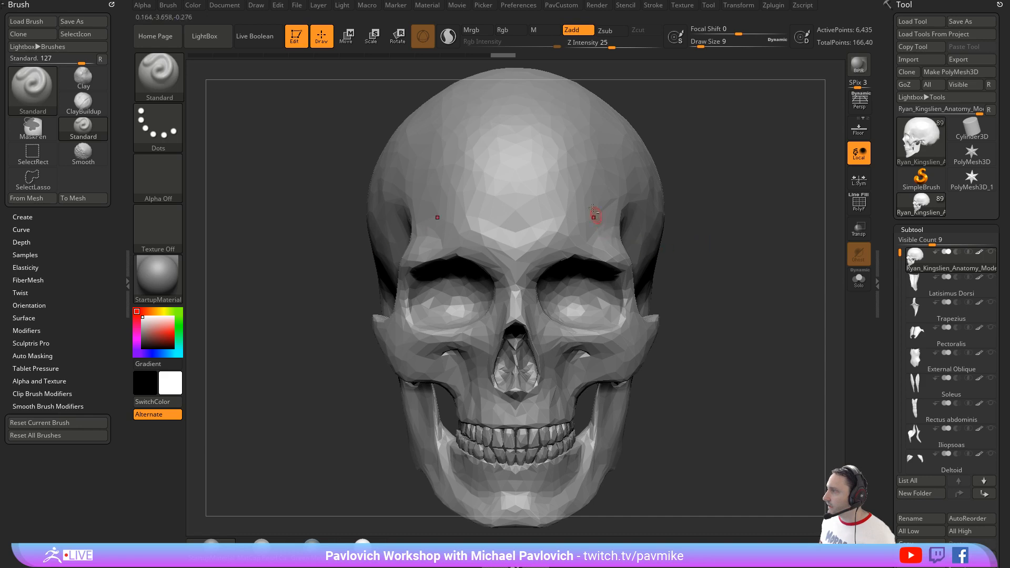
{"action": "mouse_move", "coordinate": [702, 220]}
{"action": "right_mouse_down", "text": "ctrl"}
{"action": "mouse_move", "coordinate": [692, 198]}
{"action": "mouse_move", "coordinate": [643, 253]}
{"action": "mouse_move", "coordinate": [575, 236]}
{"action": "right_mouse_up", "text": "ctrl"}
{"action": "key", "text": "s"}
{"action": "left_click", "coordinate": [637, 243]}
{"action": "key", "text": "s"}
{"action": "left_click", "coordinate": [621, 232]}
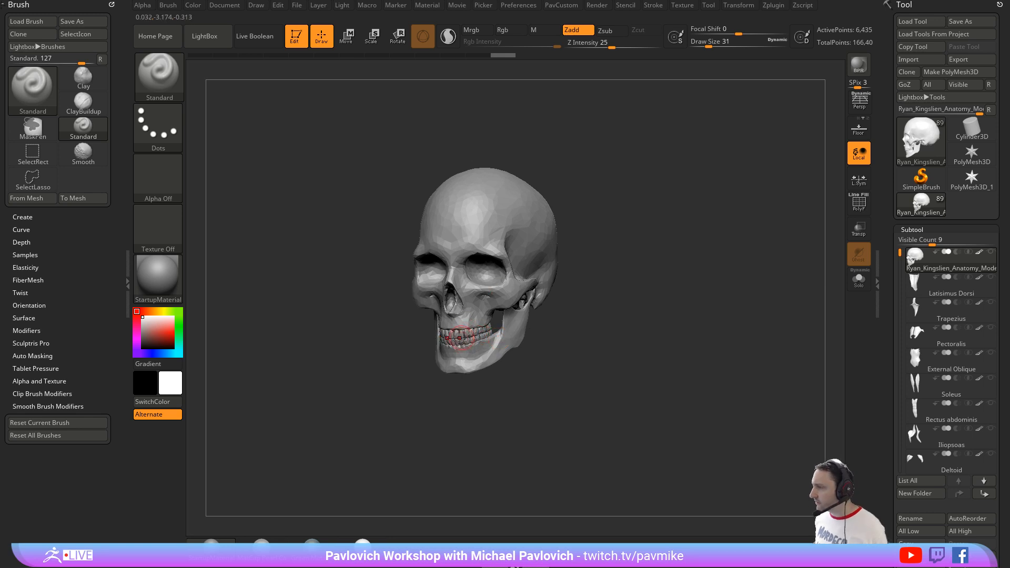
{"action": "mouse_move", "coordinate": [615, 293]}
{"action": "right_mouse_down"}
{"action": "mouse_move", "coordinate": [652, 286]}
{"action": "mouse_move", "coordinate": [644, 350]}
{"action": "mouse_move", "coordinate": [646, 322]}
{"action": "mouse_move", "coordinate": [625, 289]}
{"action": "right_mouse_up"}
{"action": "key", "text": "s"}
{"action": "left_click_drag", "start_coordinate": [625, 289], "coordinate": [616, 289]}
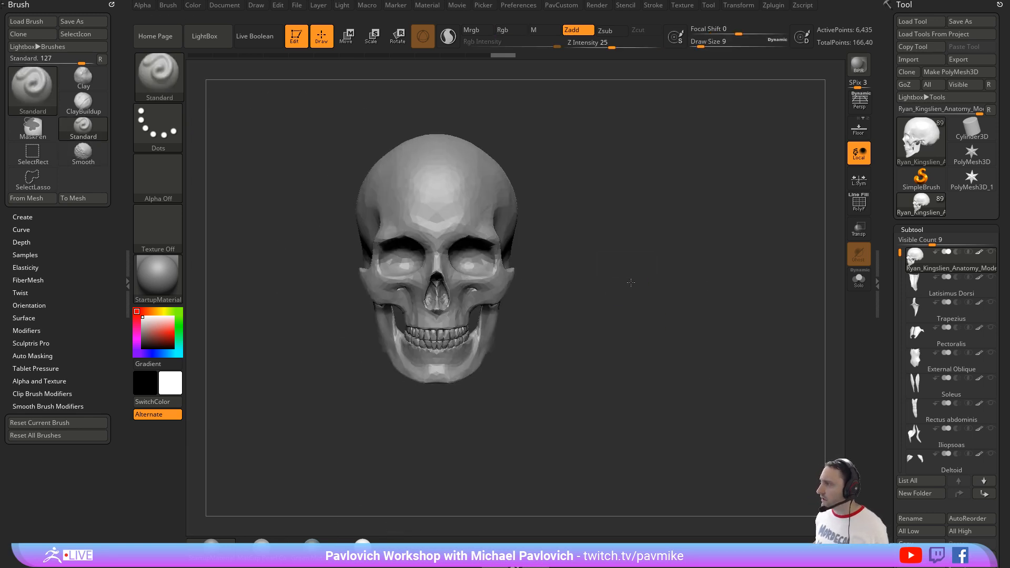
{"action": "right_click_drag", "start_coordinate": [652, 271], "coordinate": [623, 284], "text": "alt"}
{"action": "key", "text": "s"}
{"action": "left_click_drag", "start_coordinate": [623, 284], "coordinate": [636, 284]}
{"action": "right_click_drag", "start_coordinate": [512, 272], "coordinate": [565, 271], "text": "alt"}
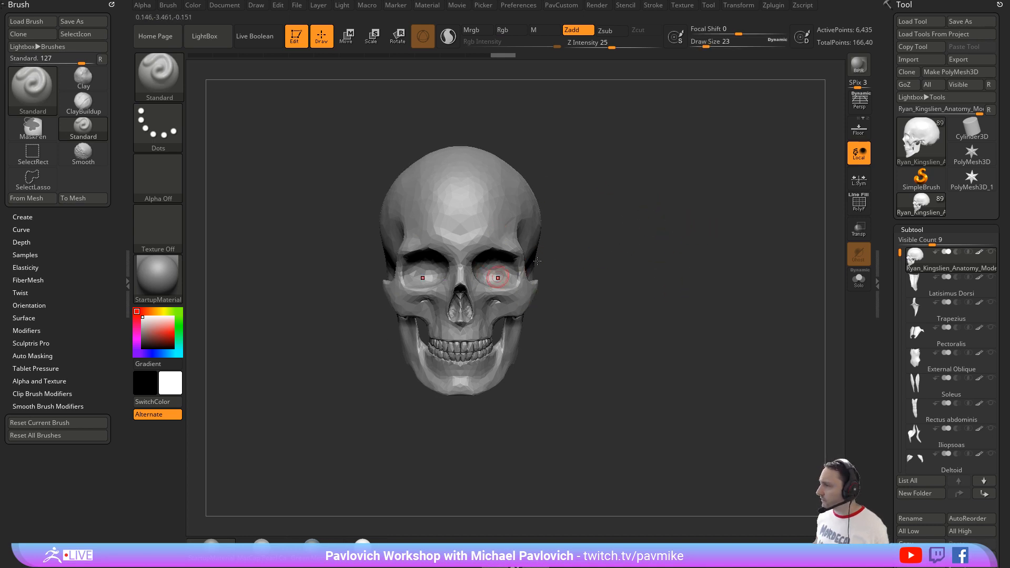
Step: Expand the Deformation options and turn on the floor grid beneath the skull
{"action": "left_click_drag", "start_coordinate": [888, 289], "coordinate": [886, 151]}
{"action": "left_click", "coordinate": [909, 258], "text": "shift"}
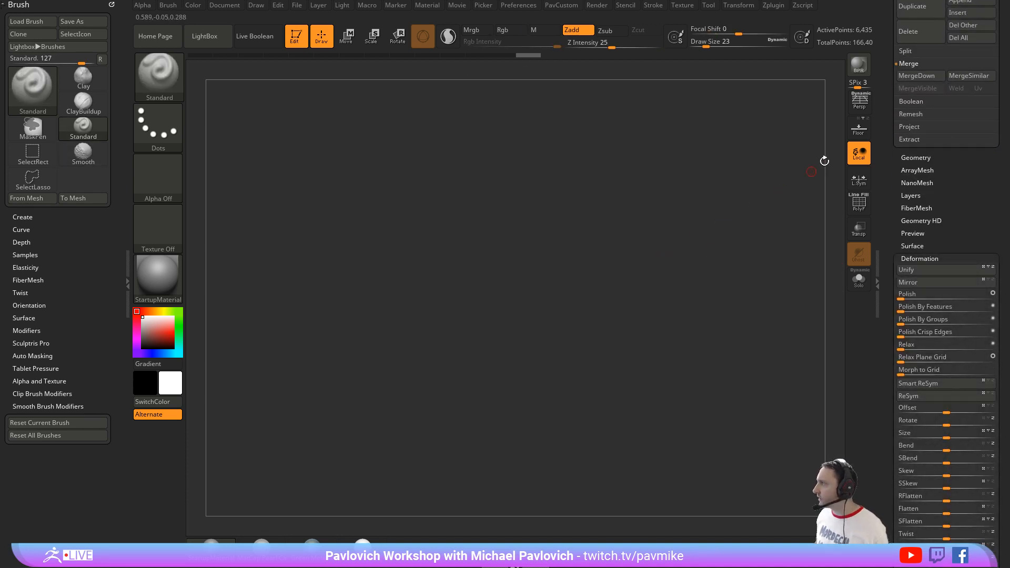
{"action": "key", "text": "shift+p"}
{"action": "key", "text": "f"}
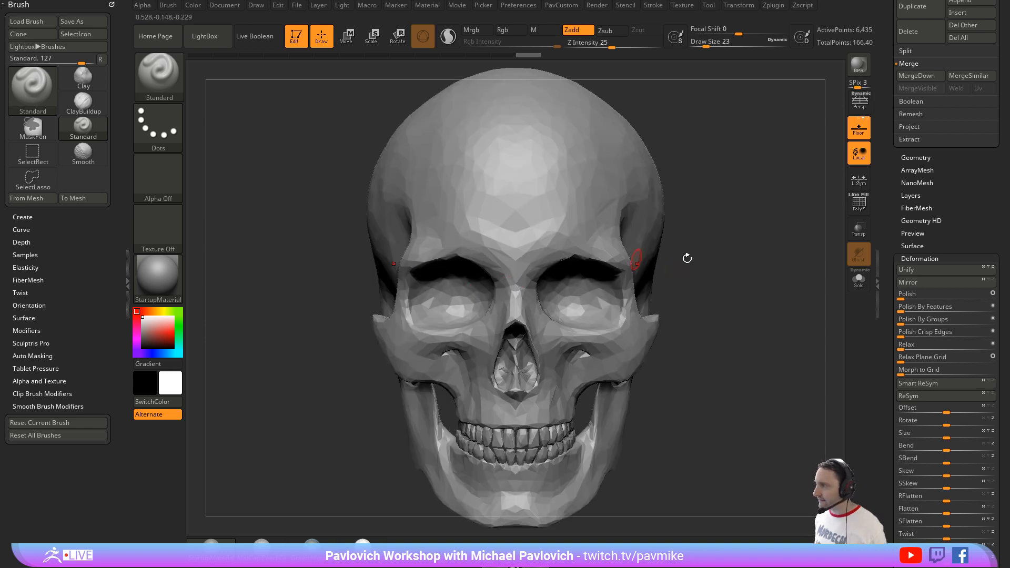
{"action": "left_click_drag", "start_coordinate": [687, 258], "coordinate": [707, 265], "text": "alt"}
{"action": "left_click_drag", "start_coordinate": [700, 202], "coordinate": [710, 150], "text": "alt"}
{"action": "mouse_move", "coordinate": [736, 152]}
{"action": "left_mouse_down"}
{"action": "mouse_move", "coordinate": [668, 158]}
{"action": "mouse_move", "coordinate": [736, 147]}
{"action": "left_mouse_up"}
{"action": "mouse_move", "coordinate": [775, 175]}
{"action": "left_mouse_down", "text": "alt"}
{"action": "mouse_move", "coordinate": [715, 185]}
{"action": "mouse_move", "coordinate": [784, 165]}
{"action": "left_mouse_up", "text": "alt"}
{"action": "left_click", "coordinate": [858, 140]}
{"action": "left_click", "coordinate": [858, 139]}
{"action": "left_click_drag", "start_coordinate": [701, 244], "coordinate": [705, 210], "text": "alt"}
{"action": "left_click_drag", "start_coordinate": [705, 210], "coordinate": [685, 238]}
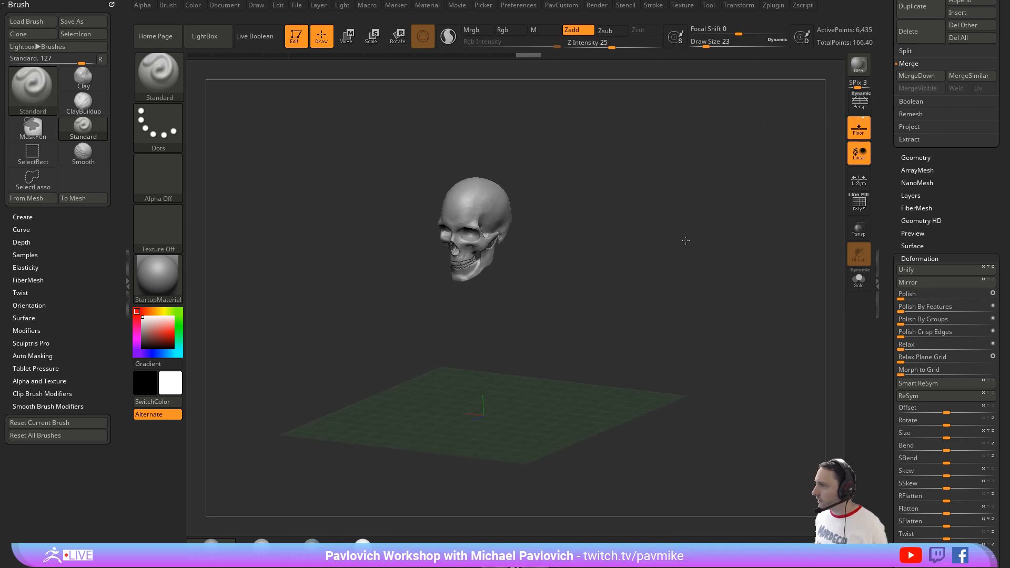
Step: Check the floor grid's elevation setting
{"action": "left_click", "coordinate": [256, 6]}
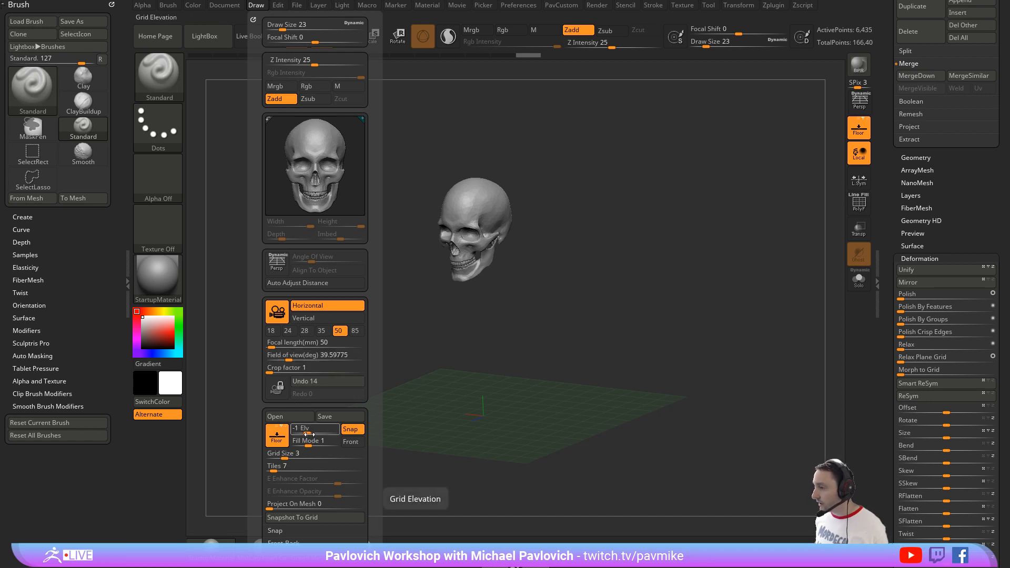
{"action": "key", "text": "s"}
{"action": "mouse_move", "coordinate": [644, 211]}
{"action": "left_mouse_down", "text": "alt"}
{"action": "mouse_move", "coordinate": [658, 250]}
{"action": "mouse_move", "coordinate": [639, 254]}
{"action": "left_mouse_up", "text": "alt"}
{"action": "key", "text": "s"}
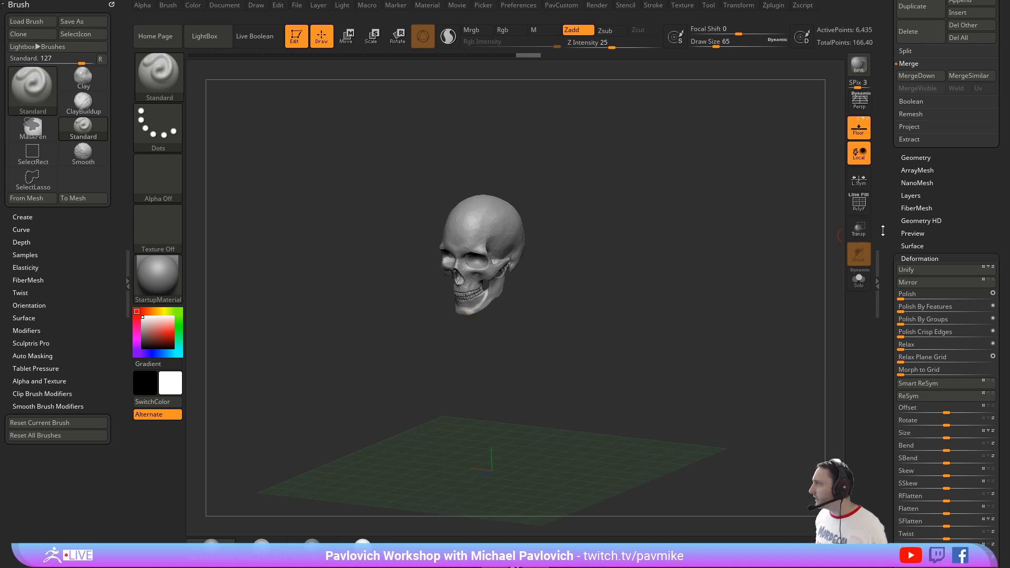
{"action": "left_click_drag", "start_coordinate": [879, 226], "coordinate": [877, 375]}
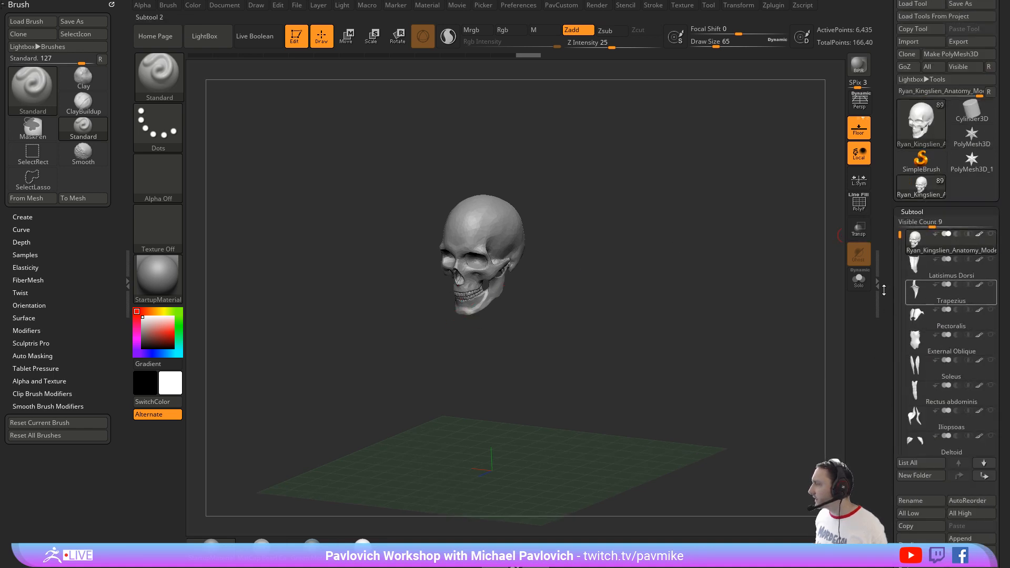
Step: Delete all other subtools so only the skull remains, and frame the skull
{"action": "left_click_drag", "start_coordinate": [888, 294], "coordinate": [888, 60]}
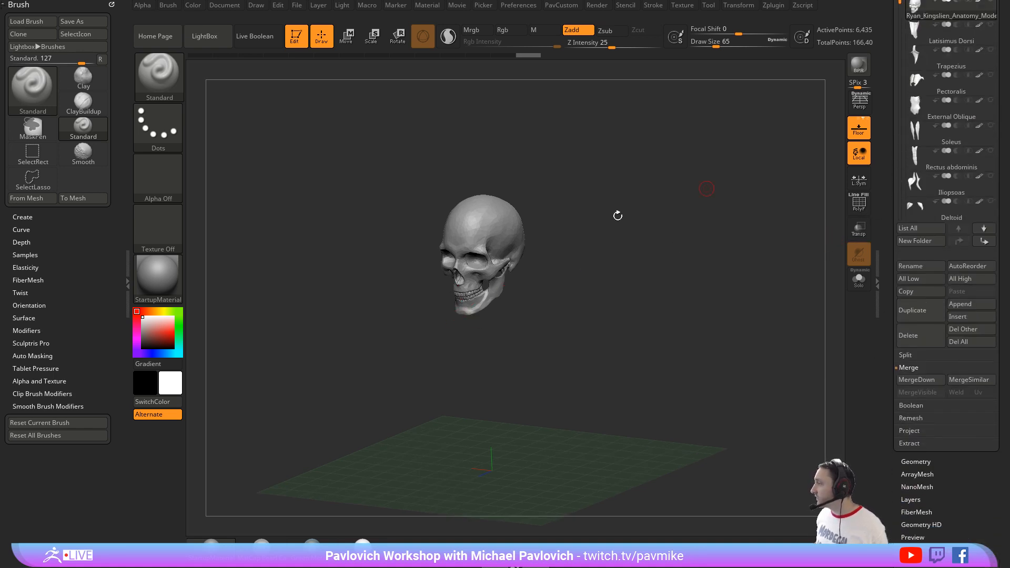
{"action": "left_click", "coordinate": [964, 330]}
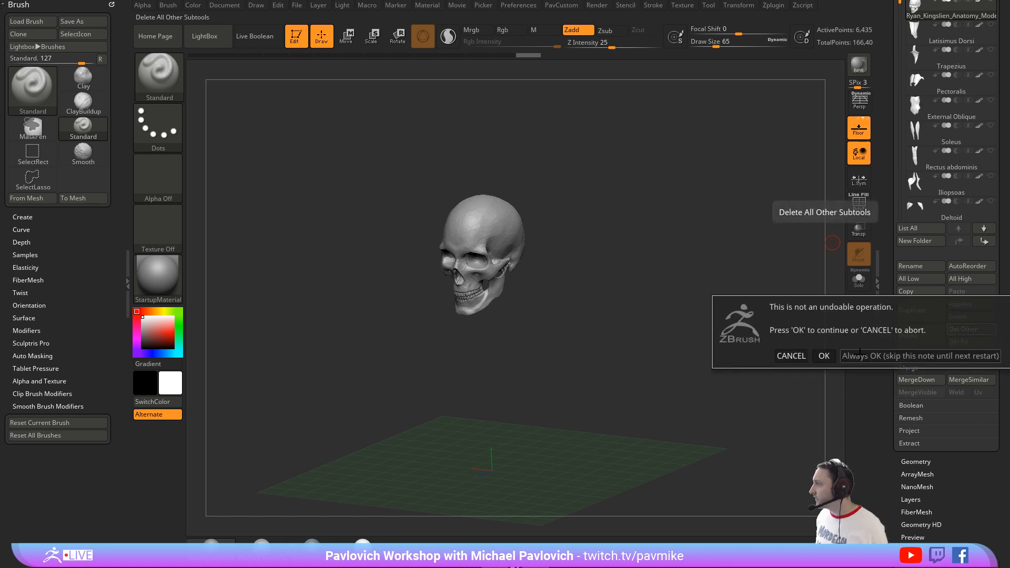
{"action": "left_click", "coordinate": [860, 355]}
{"action": "key", "text": "f"}
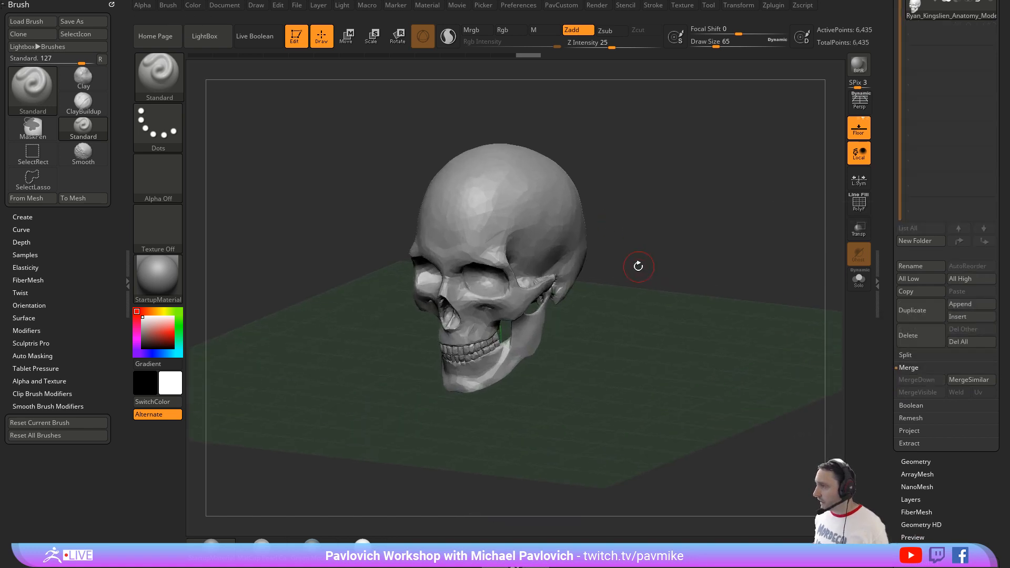
Step: Append a Cube3D subtool and turn on polyframe and transparency to compare its size with the skull
{"action": "left_click", "coordinate": [960, 304]}
{"action": "left_click", "coordinate": [571, 365]}
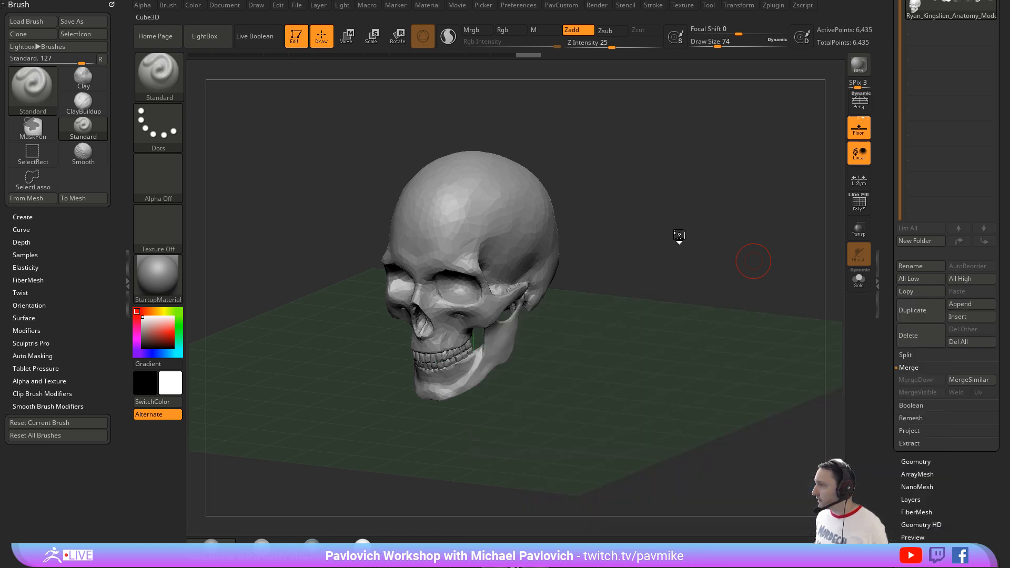
{"action": "left_click", "coordinate": [858, 203]}
{"action": "left_click", "coordinate": [858, 229]}
{"action": "key", "text": "f"}
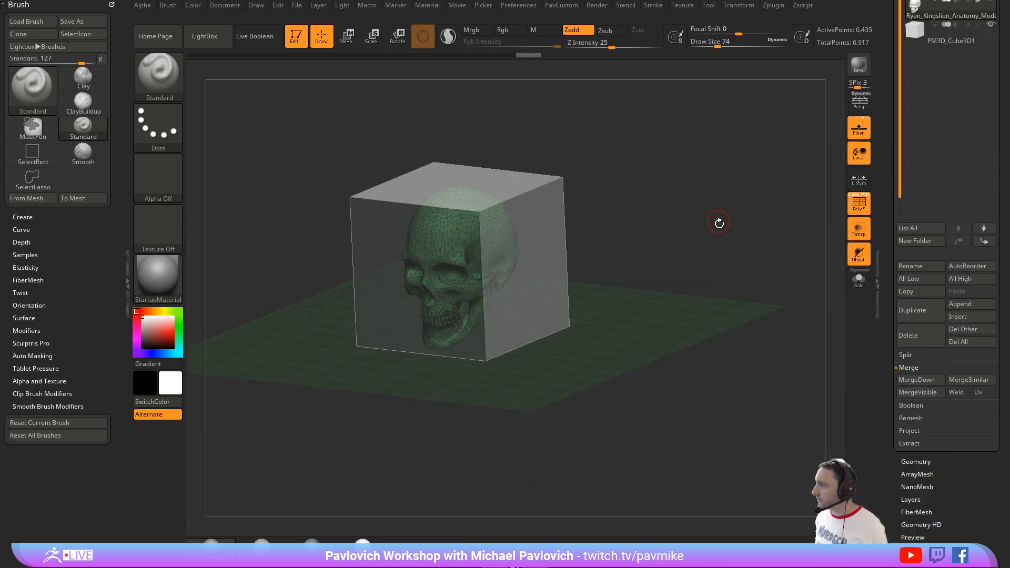
{"action": "mouse_move", "coordinate": [715, 221]}
{"action": "left_mouse_down"}
{"action": "mouse_move", "coordinate": [757, 173]}
{"action": "mouse_move", "coordinate": [715, 202]}
{"action": "mouse_move", "coordinate": [714, 228]}
{"action": "left_mouse_up"}
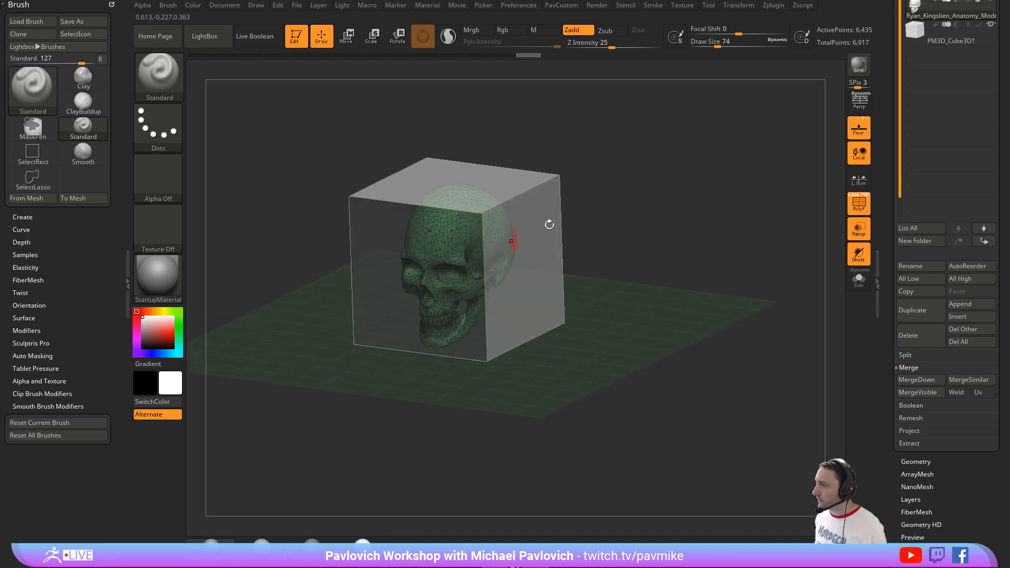
{"action": "left_click_drag", "start_coordinate": [632, 186], "coordinate": [626, 219], "text": "alt"}
{"action": "key", "text": "s"}
{"action": "left_click", "coordinate": [623, 218]}
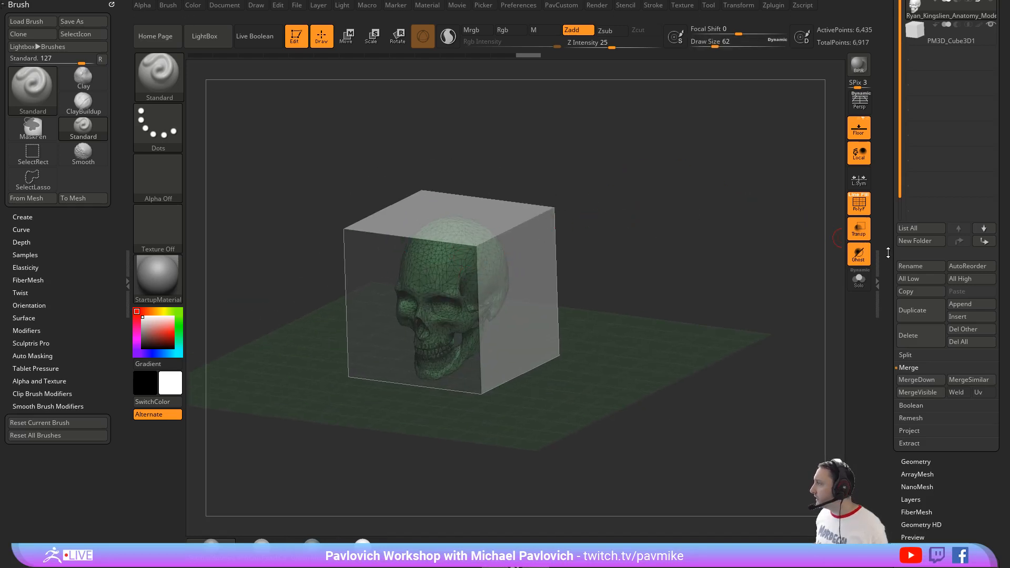
Step: Select the appended cube subtool and delete it
{"action": "left_click_drag", "start_coordinate": [888, 252], "coordinate": [891, 323]}
{"action": "left_click", "coordinate": [944, 107]}
{"action": "left_click", "coordinate": [916, 405]}
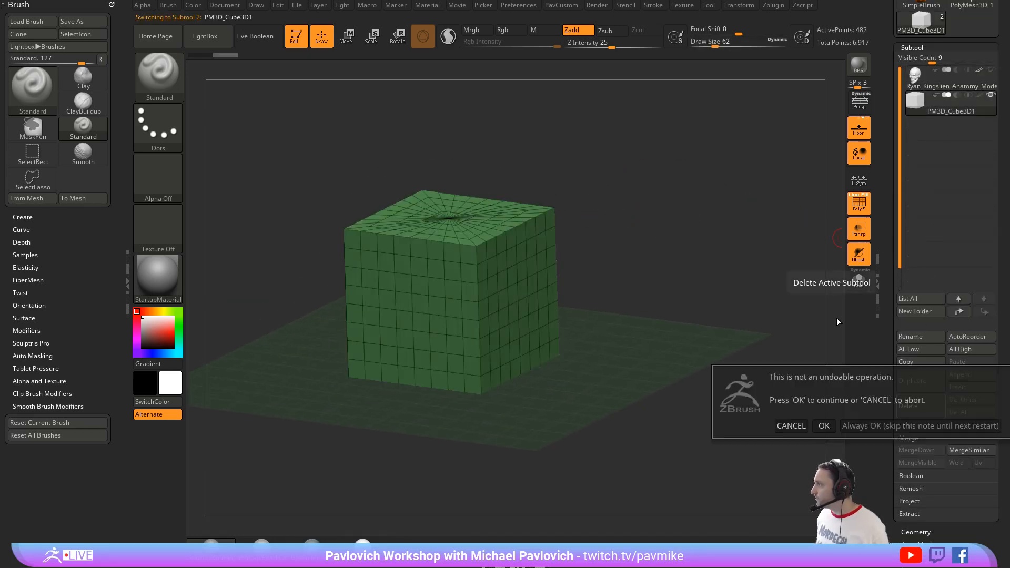
{"action": "left_click", "coordinate": [826, 421]}
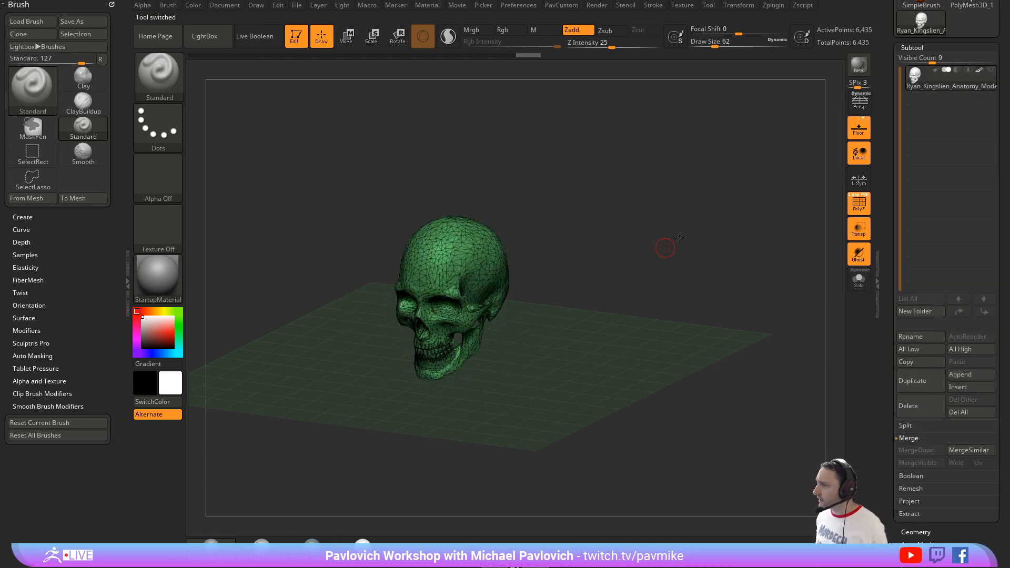
Step: Isolate the cranium with the selection lasso, hiding the jaw and teeth
{"action": "mouse_move", "coordinate": [678, 239]}
{"action": "right_mouse_down", "text": "shift"}
{"action": "mouse_move", "coordinate": [663, 222]}
{"action": "mouse_move", "coordinate": [665, 281]}
{"action": "mouse_move", "coordinate": [662, 246]}
{"action": "mouse_move", "coordinate": [685, 248]}
{"action": "right_mouse_up", "text": "shift"}
{"action": "right_click_drag", "start_coordinate": [685, 247], "coordinate": [685, 253], "text": "ctrl"}
{"action": "right_click_drag", "start_coordinate": [685, 252], "coordinate": [730, 245]}
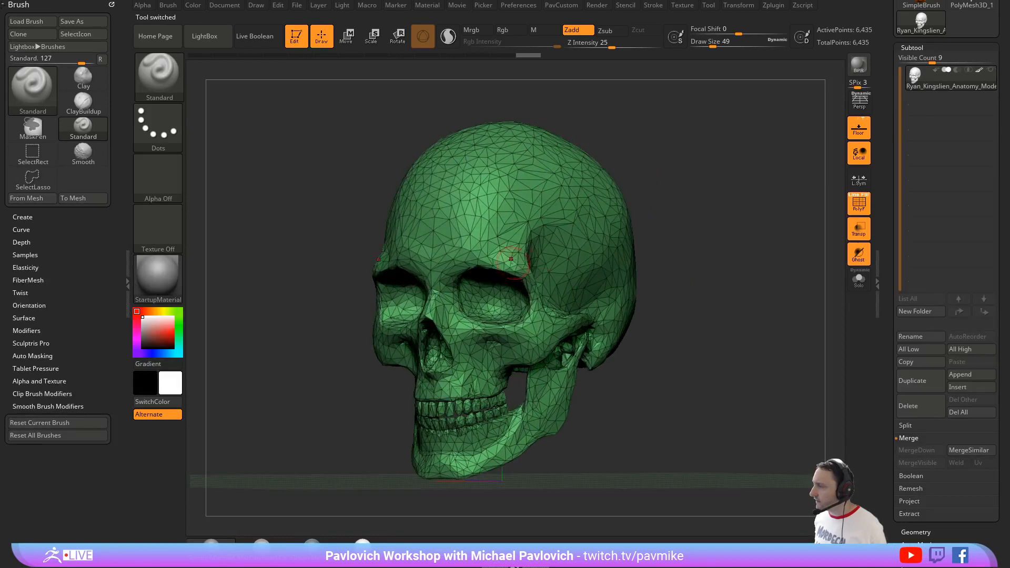
{"action": "key", "text": "ctrl+shift"}
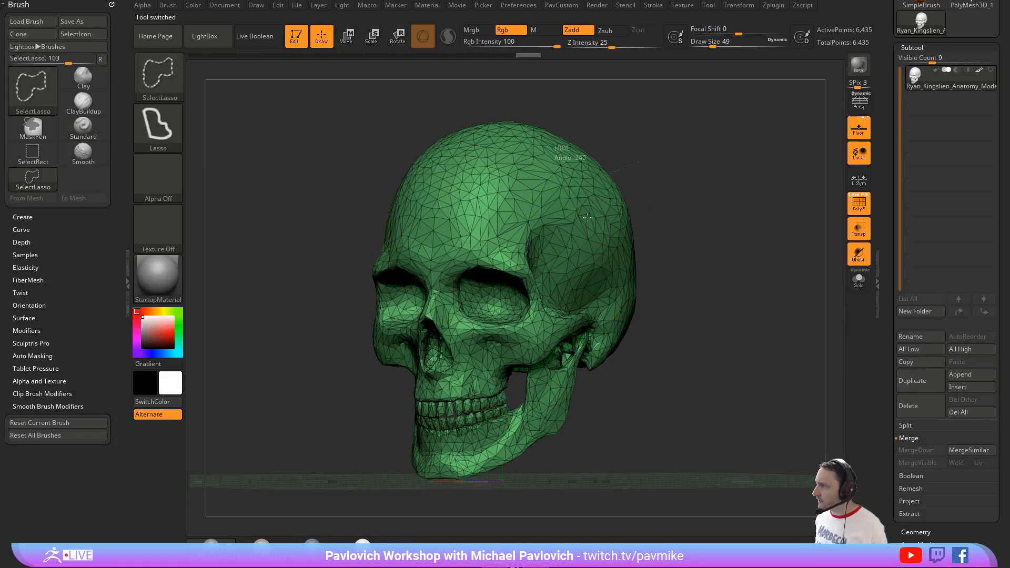
{"action": "left_click_drag", "start_coordinate": [587, 216], "coordinate": [705, 209], "text": "ctrl+shift"}
{"action": "left_click", "coordinate": [706, 217], "text": "ctrl+shift"}
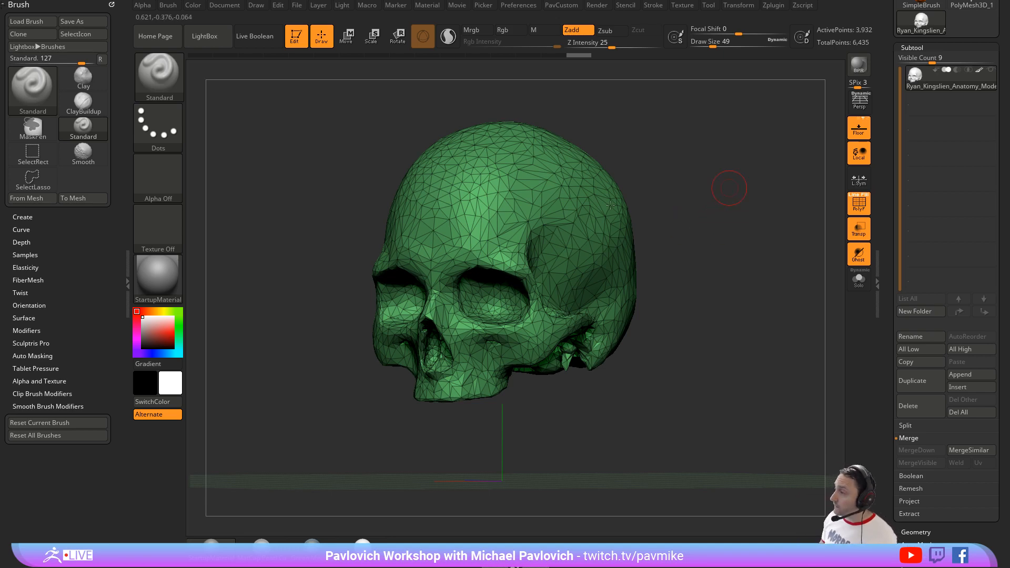
Step: Assign the isolated cranium its own polygroup and show the whole skull again
{"action": "mouse_move", "coordinate": [692, 158]}
{"action": "left_mouse_down", "text": "ctrl+shift"}
{"action": "mouse_move", "coordinate": [721, 275]}
{"action": "mouse_move", "coordinate": [730, 207]}
{"action": "mouse_move", "coordinate": [676, 264]}
{"action": "mouse_move", "coordinate": [683, 274]}
{"action": "mouse_move", "coordinate": [497, 383]}
{"action": "left_mouse_up", "text": "ctrl+shift"}
{"action": "left_click", "coordinate": [704, 324], "text": "ctrl+shift"}
{"action": "mouse_move", "coordinate": [664, 320]}
{"action": "left_mouse_down"}
{"action": "mouse_move", "coordinate": [578, 315]}
{"action": "mouse_move", "coordinate": [671, 250]}
{"action": "mouse_move", "coordinate": [671, 210]}
{"action": "left_mouse_up"}
{"action": "mouse_move", "coordinate": [669, 168]}
{"action": "left_mouse_down", "text": "ctrl+shift"}
{"action": "mouse_move", "coordinate": [589, 209]}
{"action": "mouse_move", "coordinate": [605, 212]}
{"action": "left_mouse_up", "text": "ctrl+shift"}
{"action": "key", "text": "ctrl+shift+a"}
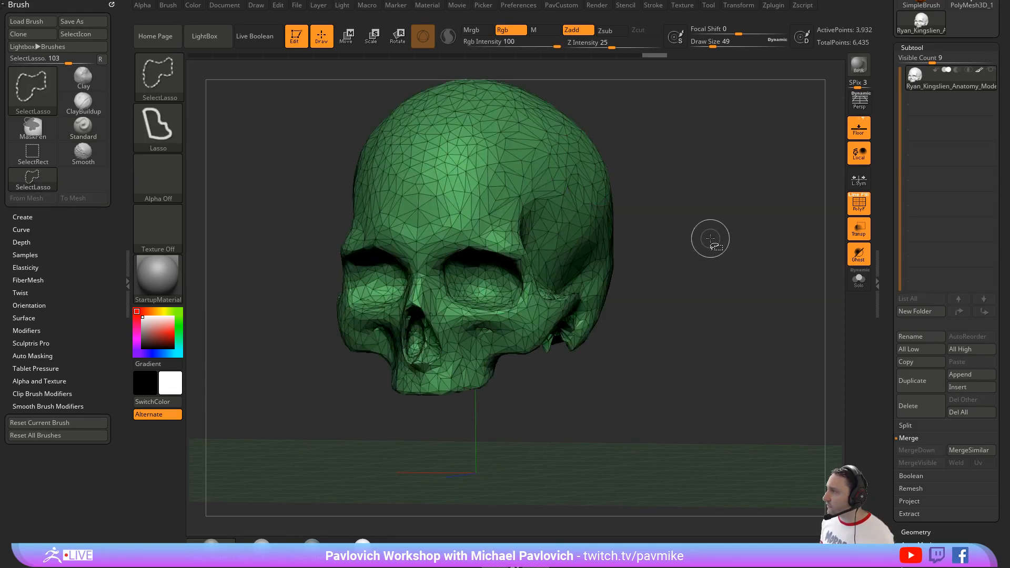
{"action": "key", "text": "space"}
{"action": "key", "text": "ctrl+w"}
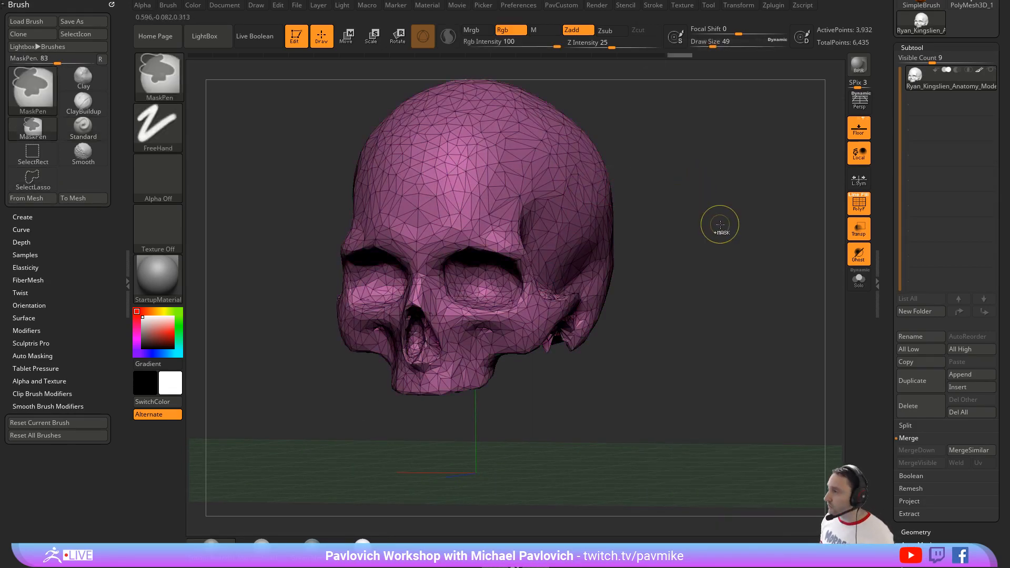
{"action": "left_click", "coordinate": [718, 223], "text": "ctrl+shift"}
{"action": "mouse_move", "coordinate": [598, 402]}
{"action": "left_mouse_down", "text": "ctrl+shift"}
{"action": "mouse_move", "coordinate": [529, 376]}
{"action": "mouse_move", "coordinate": [589, 373]}
{"action": "left_mouse_up", "text": "ctrl+shift"}
{"action": "key", "text": "ctrl+shift+a"}
{"action": "left_click", "coordinate": [683, 341], "text": "ctrl+shift"}
Step: Run Auto Groups to give each separate piece of the skull its own polygroup
{"action": "key", "text": "space"}
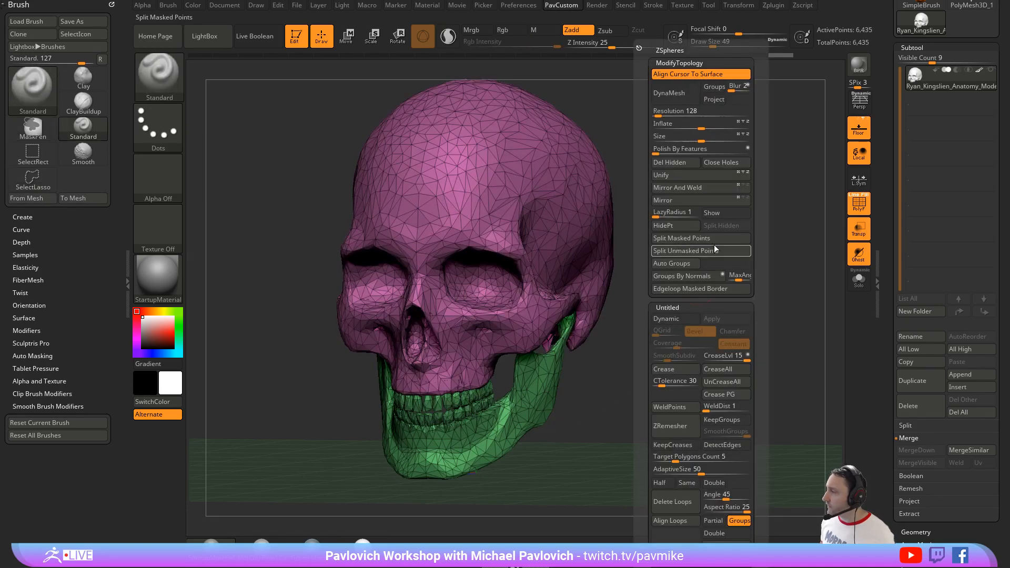
{"action": "left_click", "coordinate": [680, 267]}
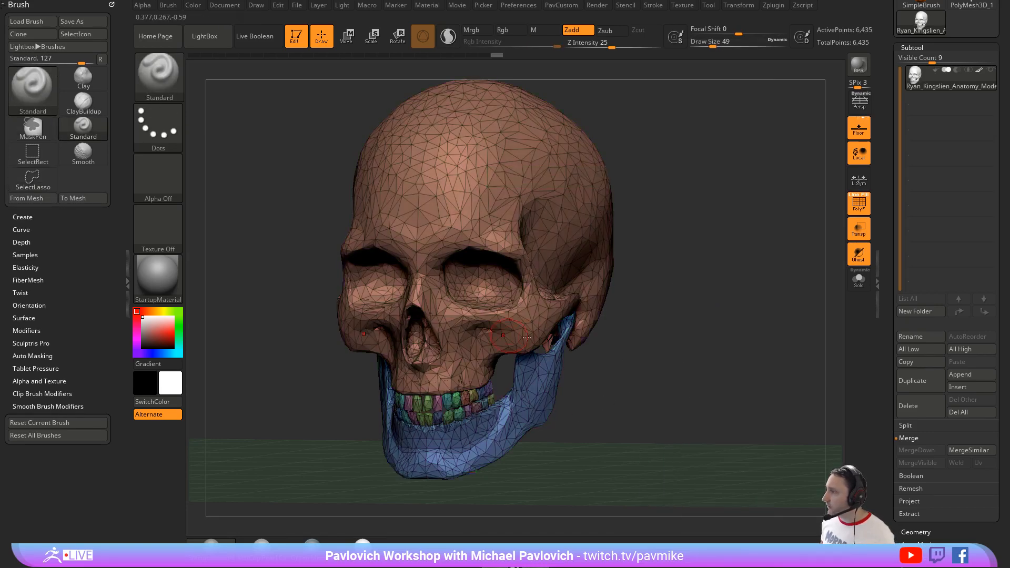
{"action": "mouse_move", "coordinate": [671, 284]}
{"action": "left_mouse_down"}
{"action": "mouse_move", "coordinate": [747, 279]}
{"action": "mouse_move", "coordinate": [700, 284]}
{"action": "left_mouse_up"}
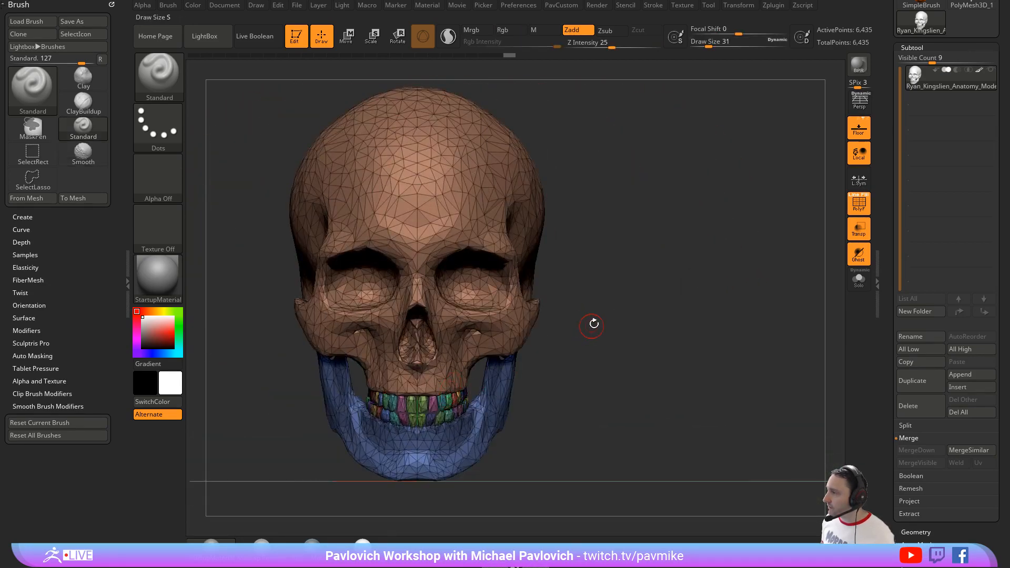
{"action": "left_click_drag", "start_coordinate": [591, 327], "coordinate": [604, 273]}
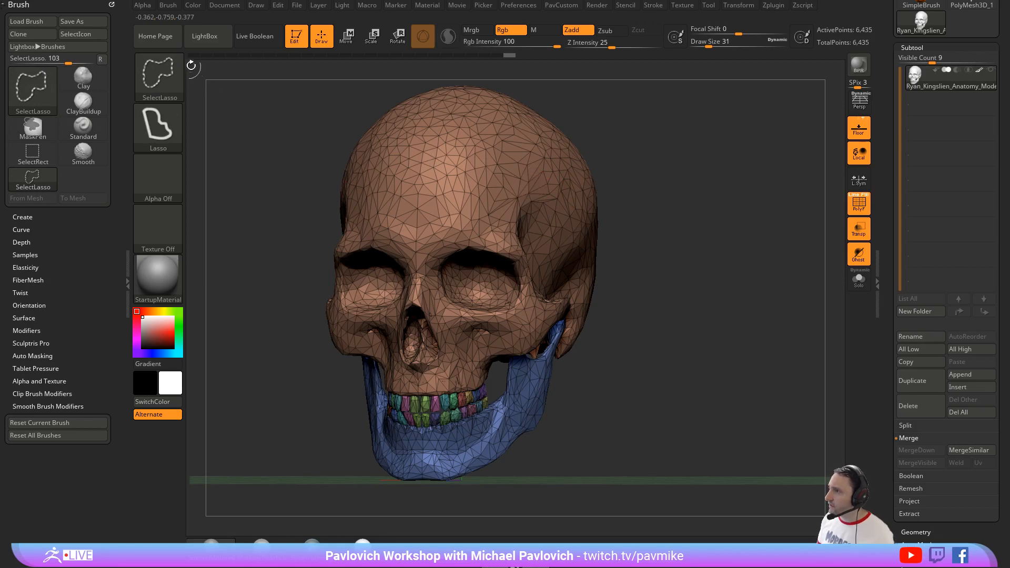
Step: Switch the selection brush to SelectRect and hide the cranium and jaw polygroups, leaving the teeth
{"action": "left_click", "coordinate": [158, 74], "text": "ctrl+shift"}
{"action": "left_click", "coordinate": [263, 93], "text": "ctrl+shift"}
{"action": "left_click", "coordinate": [546, 225], "text": "ctrl+shift"}
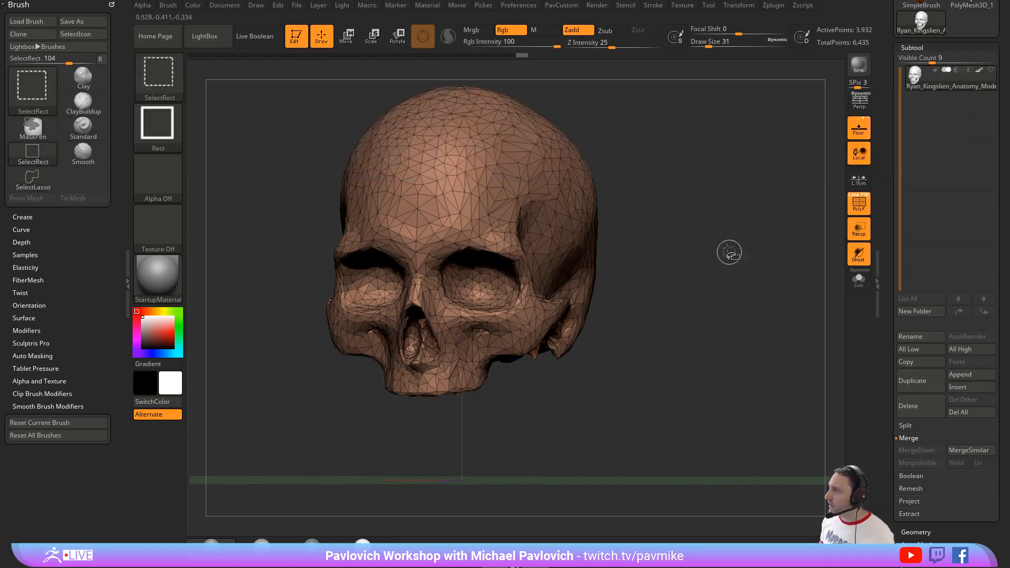
{"action": "left_click_drag", "start_coordinate": [730, 211], "coordinate": [769, 311], "text": "ctrl+shift"}
{"action": "left_click", "coordinate": [540, 377], "text": "ctrl+shift"}
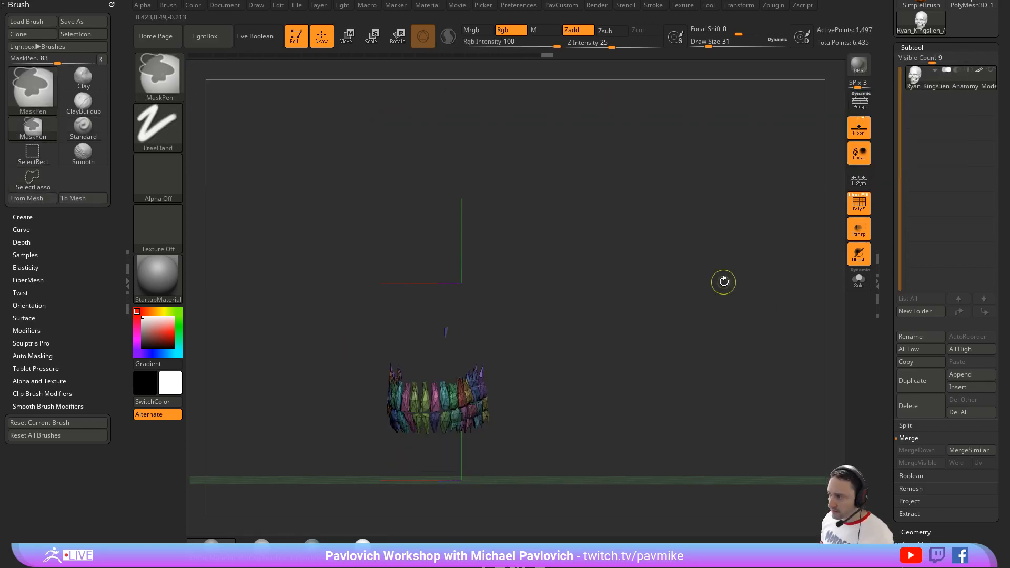
Step: Combine all the teeth into a single polygroup and show the whole skull again
{"action": "mouse_move", "coordinate": [724, 279]}
{"action": "left_mouse_down"}
{"action": "mouse_move", "coordinate": [712, 290]}
{"action": "mouse_move", "coordinate": [717, 282]}
{"action": "left_mouse_up"}
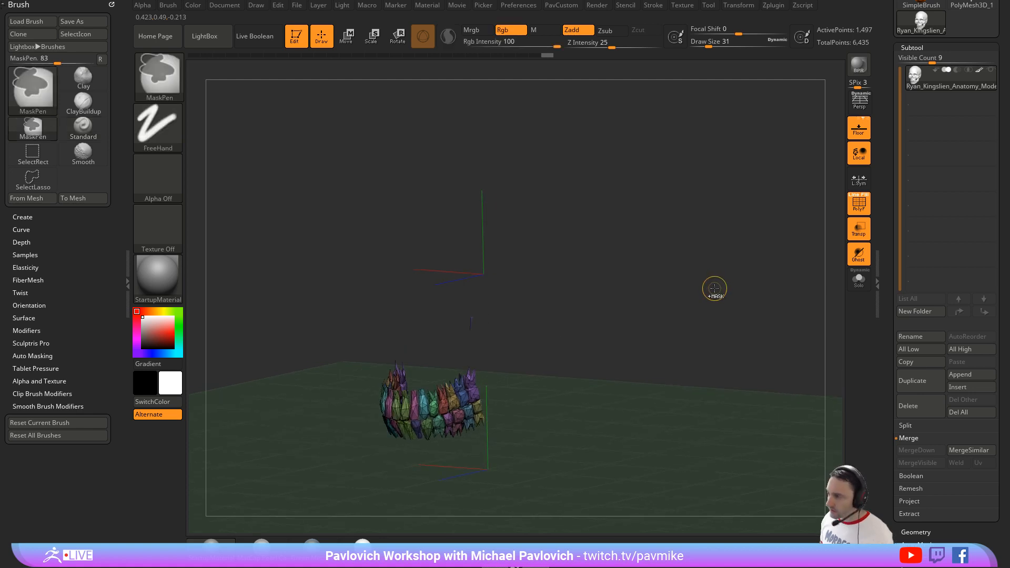
{"action": "key", "text": "ctrl+w"}
{"action": "mouse_move", "coordinate": [600, 275]}
{"action": "left_mouse_down"}
{"action": "mouse_move", "coordinate": [662, 272]}
{"action": "mouse_move", "coordinate": [640, 269]}
{"action": "left_mouse_up"}
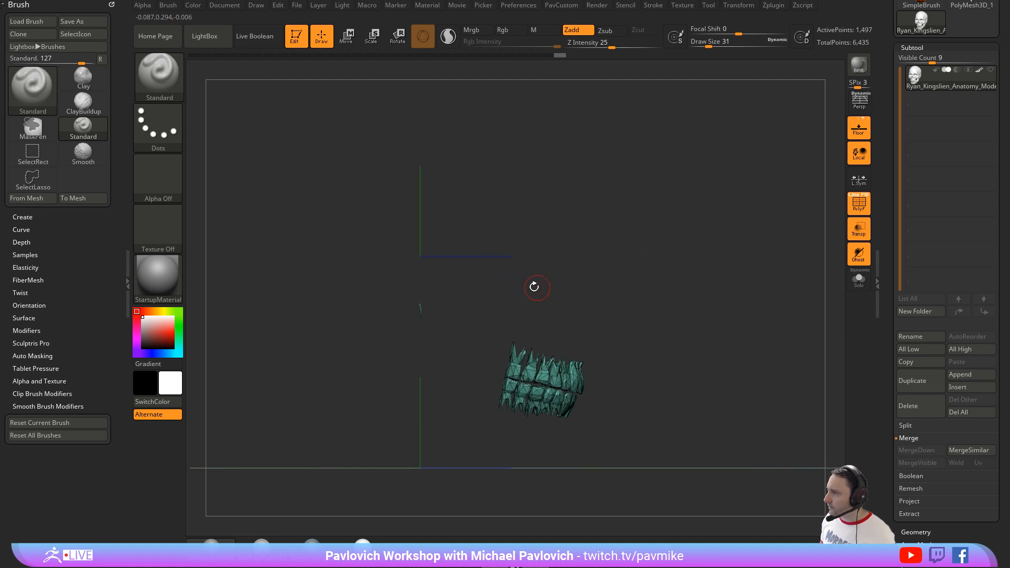
{"action": "left_click", "coordinate": [631, 284], "text": "ctrl+shift"}
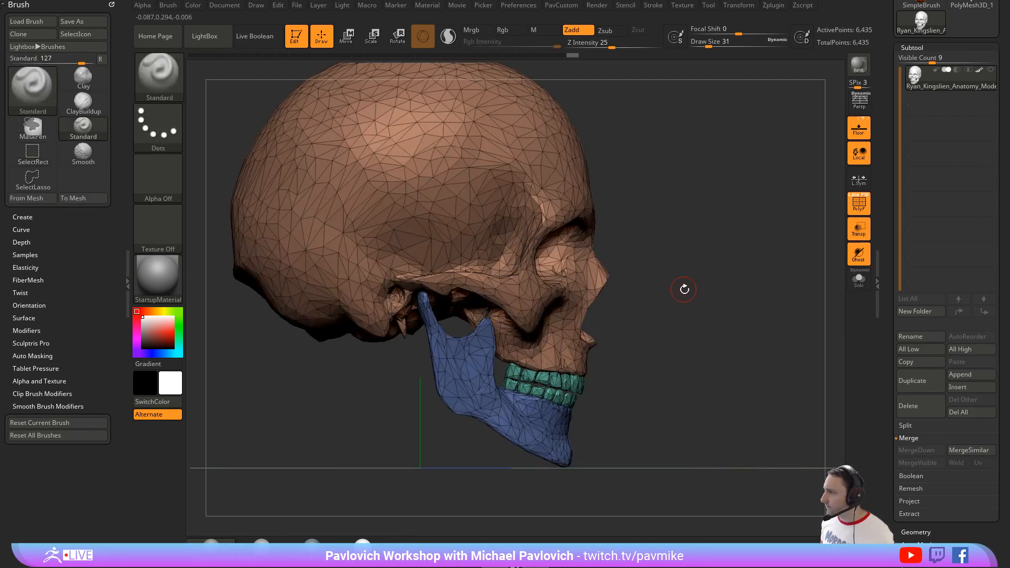
{"action": "left_click_drag", "start_coordinate": [743, 254], "coordinate": [739, 256], "text": "alt"}
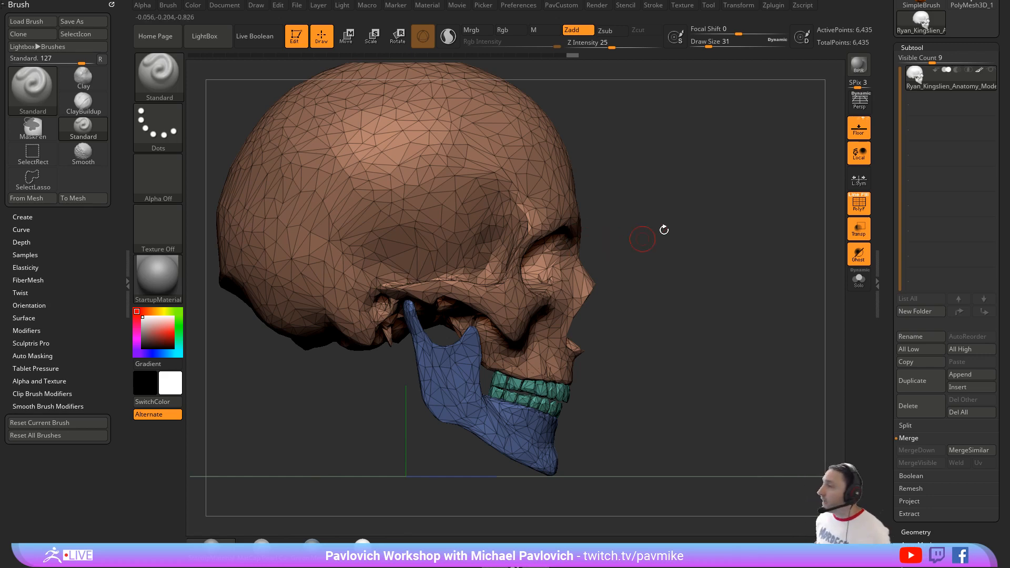
Step: Isolate a small patch of the cranium, grow it to the whole piece, and invert visibility to the jaw and teeth
{"action": "left_click_drag", "start_coordinate": [696, 251], "coordinate": [674, 224]}
{"action": "left_click_drag", "start_coordinate": [551, 166], "coordinate": [505, 201], "text": "ctrl+shift"}
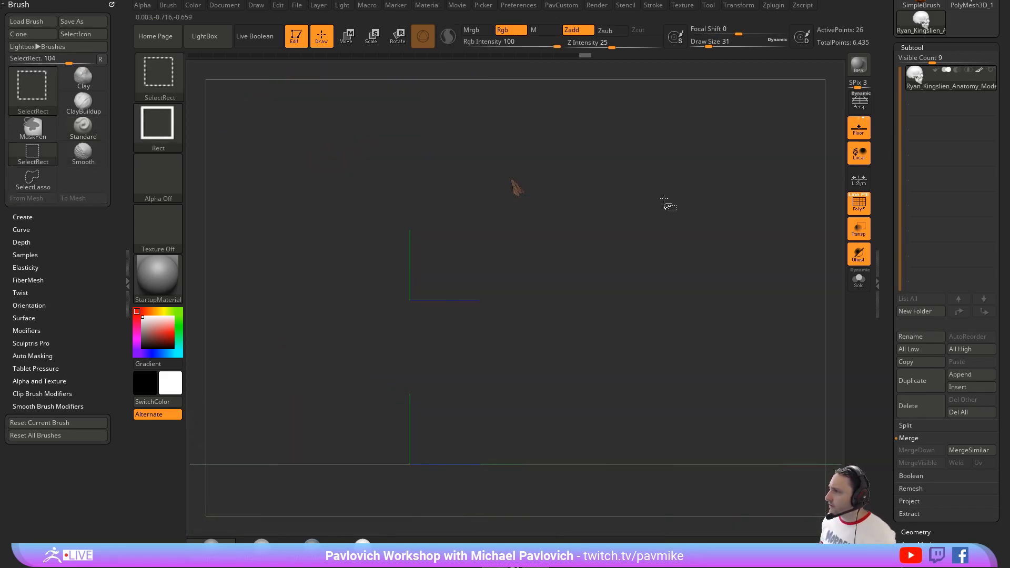
{"action": "key", "text": "ctrl+shift+a"}
{"action": "left_click_drag", "start_coordinate": [662, 191], "coordinate": [693, 270], "text": "ctrl+shift"}
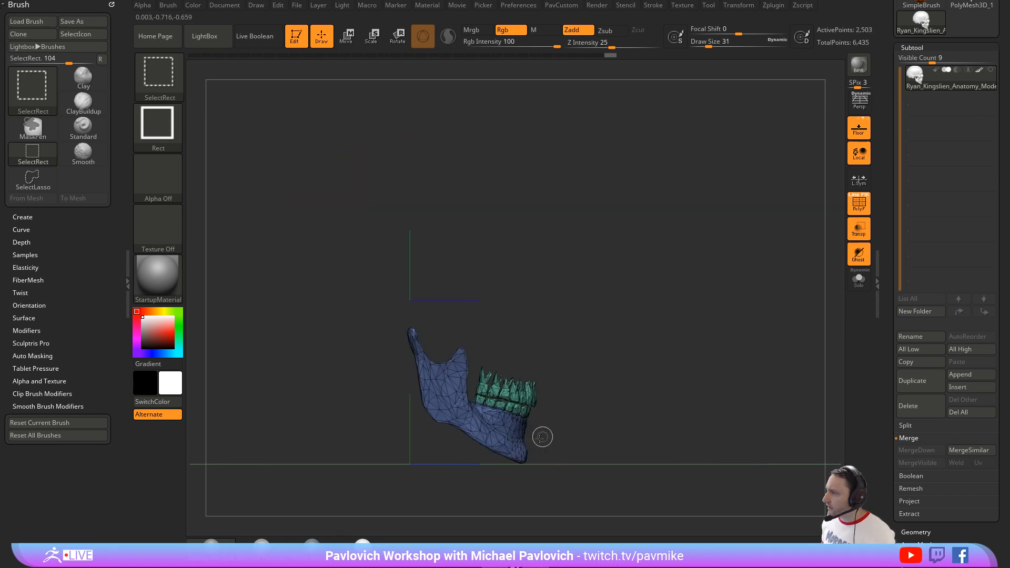
Step: Hide patches of the chin and teeth, invert the visibility, grow it to all connected pieces, and delete the leftover hidden points
{"action": "left_click_drag", "start_coordinate": [541, 437], "coordinate": [520, 458], "text": "ctrl+alt+shift"}
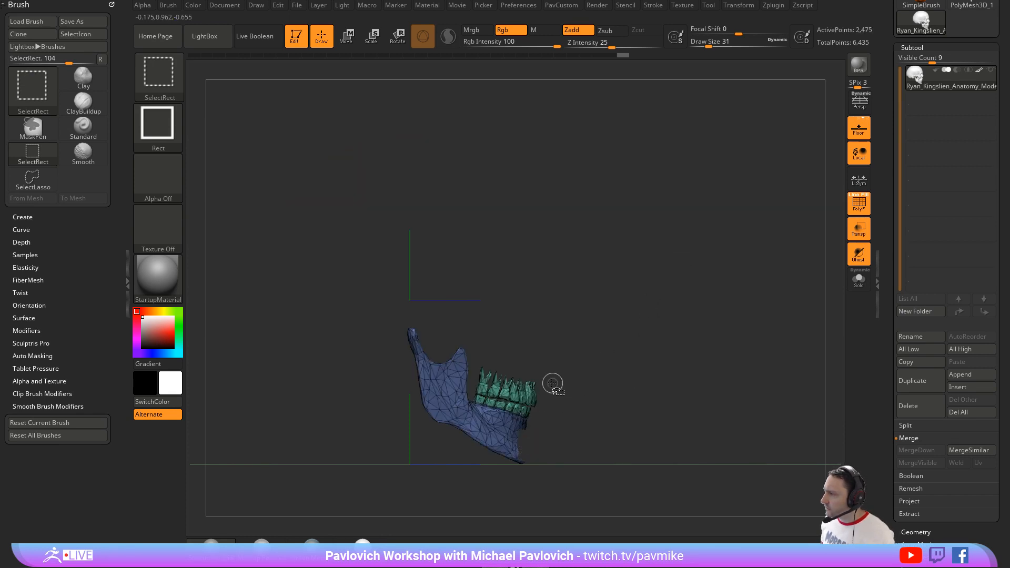
{"action": "left_click_drag", "start_coordinate": [579, 357], "coordinate": [473, 415], "text": "ctrl+alt+shift"}
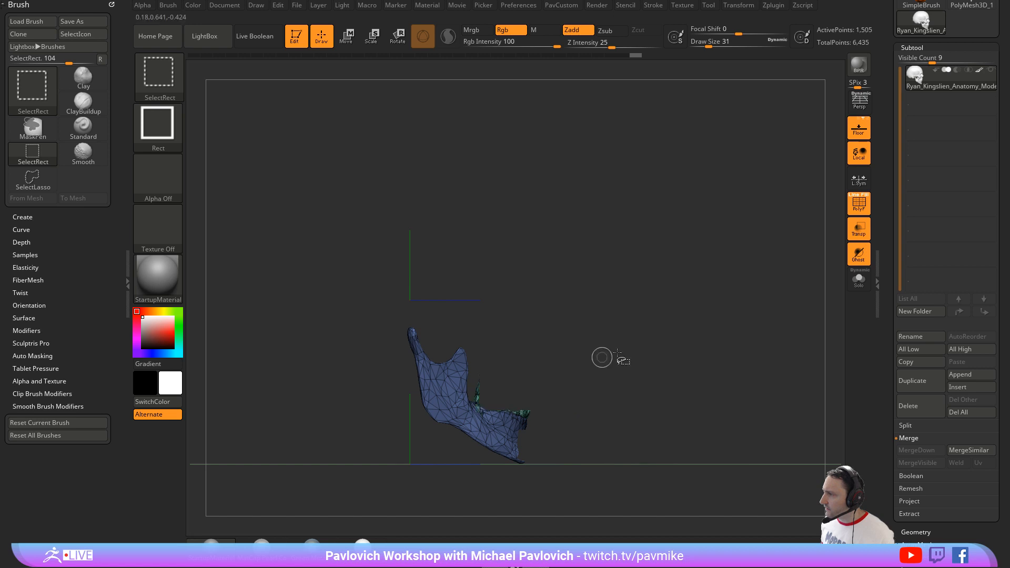
{"action": "left_click", "coordinate": [672, 260], "text": "ctrl+shift"}
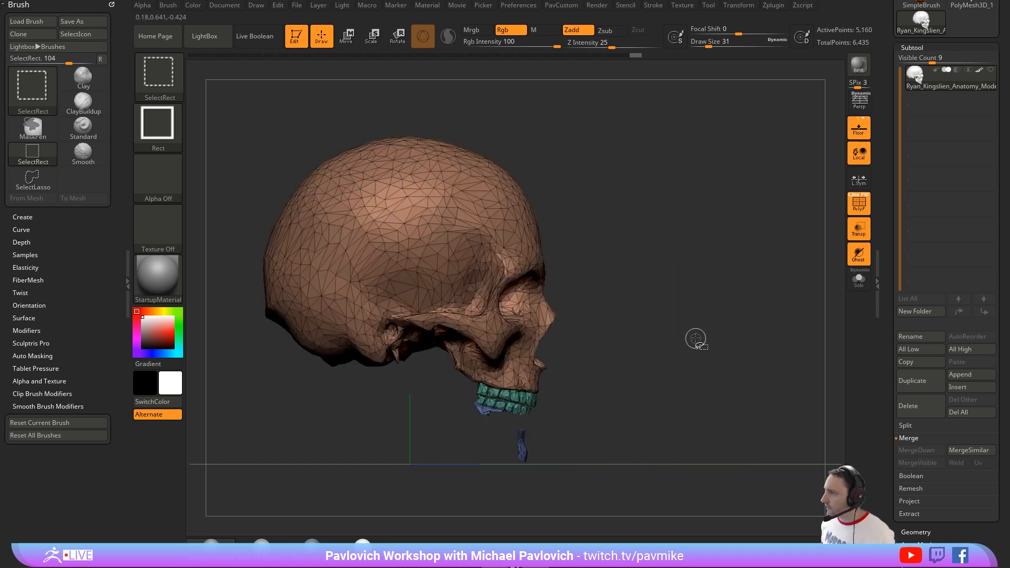
{"action": "left_click_drag", "start_coordinate": [687, 246], "coordinate": [702, 335], "text": "ctrl+shift"}
{"action": "mouse_move", "coordinate": [651, 297]}
{"action": "left_mouse_down"}
{"action": "mouse_move", "coordinate": [601, 298]}
{"action": "mouse_move", "coordinate": [666, 298]}
{"action": "left_mouse_up"}
{"action": "left_click_drag", "start_coordinate": [686, 218], "coordinate": [706, 323], "text": "ctrl+shift"}
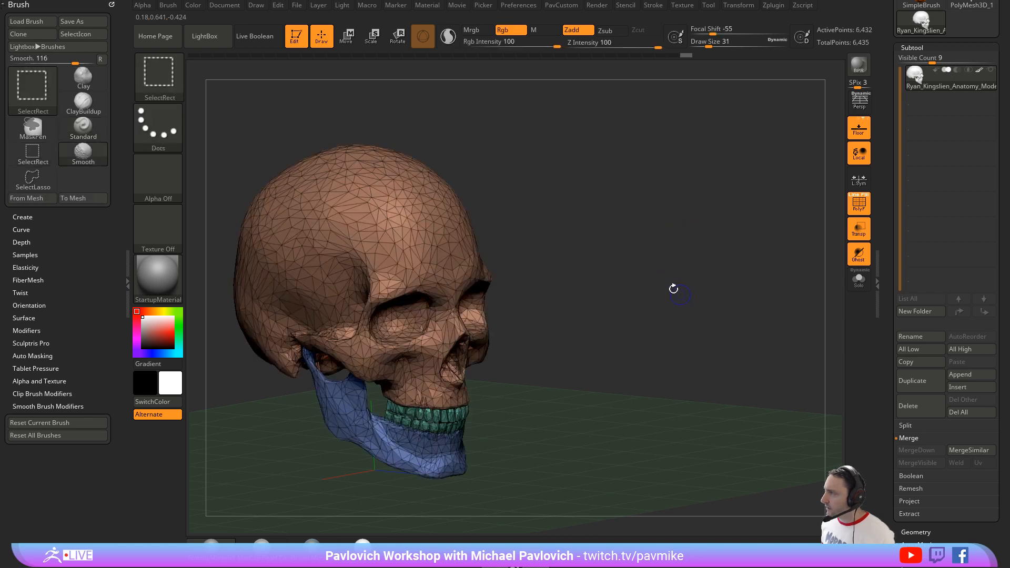
{"action": "key", "text": "space"}
{"action": "left_click", "coordinate": [650, 163]}
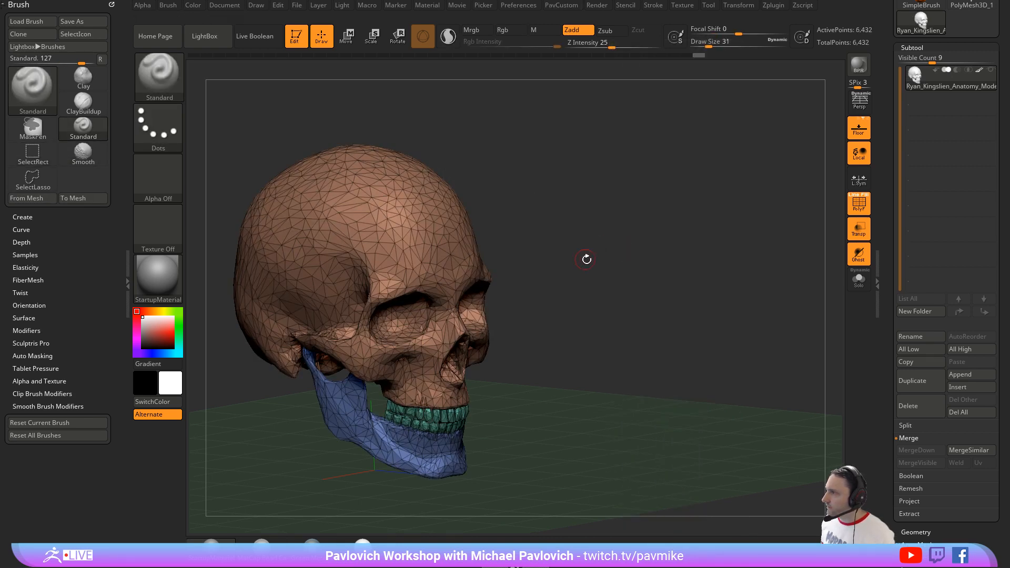
Step: Turn the skull to face forward and set the brush's Draw Size to 44
{"action": "left_click_drag", "start_coordinate": [586, 257], "coordinate": [580, 249], "text": "shift"}
{"action": "mouse_move", "coordinate": [621, 252]}
{"action": "right_mouse_down", "text": "alt"}
{"action": "mouse_move", "coordinate": [645, 254]}
{"action": "mouse_move", "coordinate": [638, 281]}
{"action": "mouse_move", "coordinate": [647, 277]}
{"action": "mouse_move", "coordinate": [622, 263]}
{"action": "mouse_move", "coordinate": [647, 257]}
{"action": "mouse_move", "coordinate": [636, 226]}
{"action": "right_mouse_up", "text": "alt"}
{"action": "key", "text": "s"}
{"action": "left_click", "coordinate": [638, 281]}
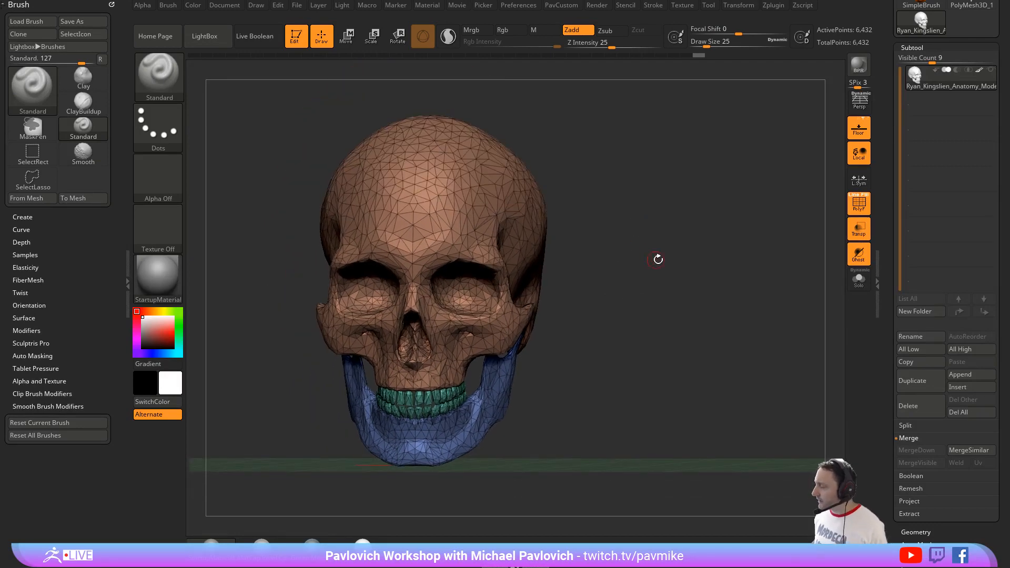
{"action": "key", "text": "s"}
{"action": "left_click_drag", "start_coordinate": [651, 258], "coordinate": [659, 260]}
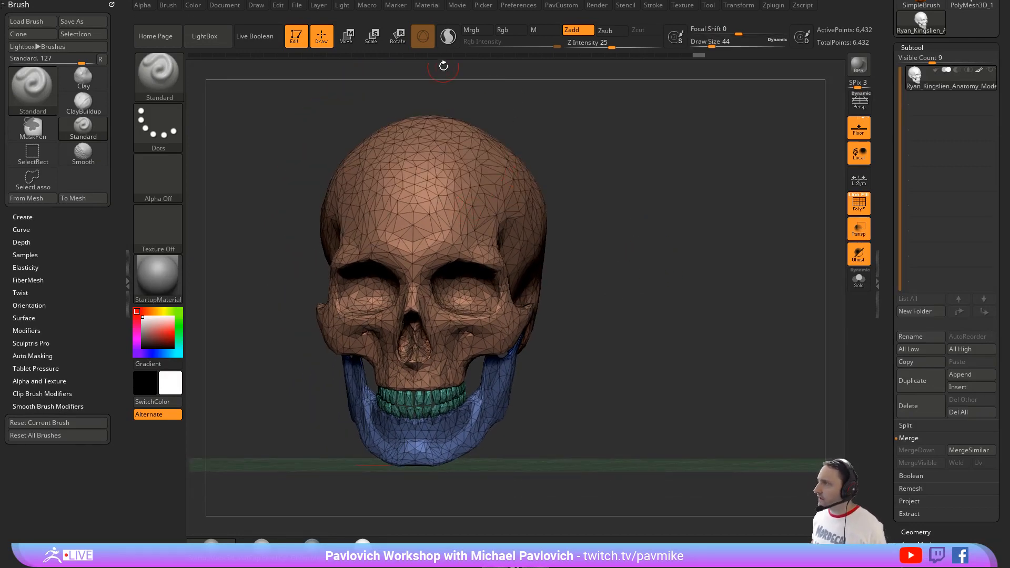
Step: Select the Clay brush and turn on Sculptris Pro mode
{"action": "key", "text": "b"}
{"action": "key", "text": "c"}
{"action": "key", "text": "l"}
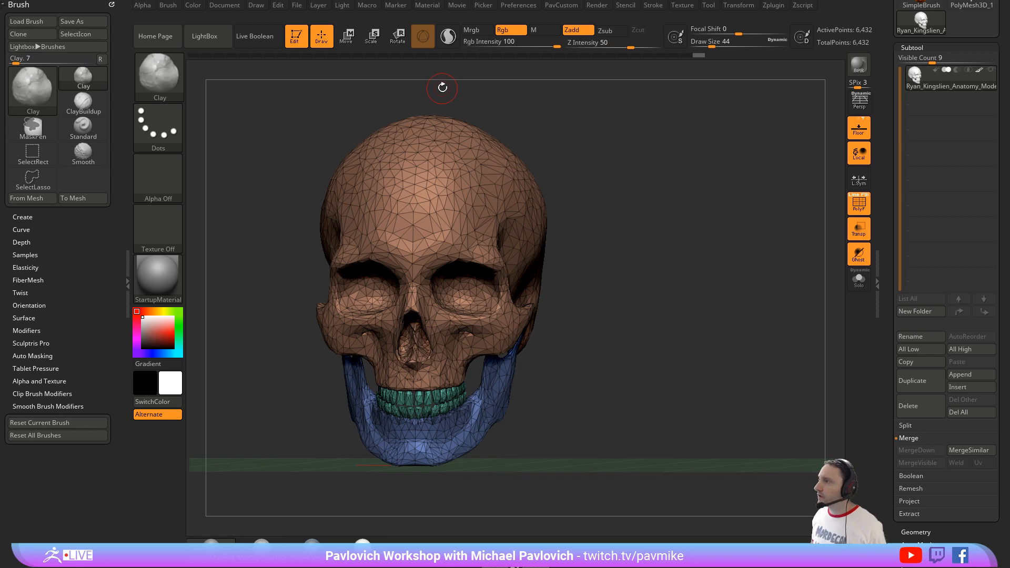
{"action": "left_click", "coordinate": [448, 36]}
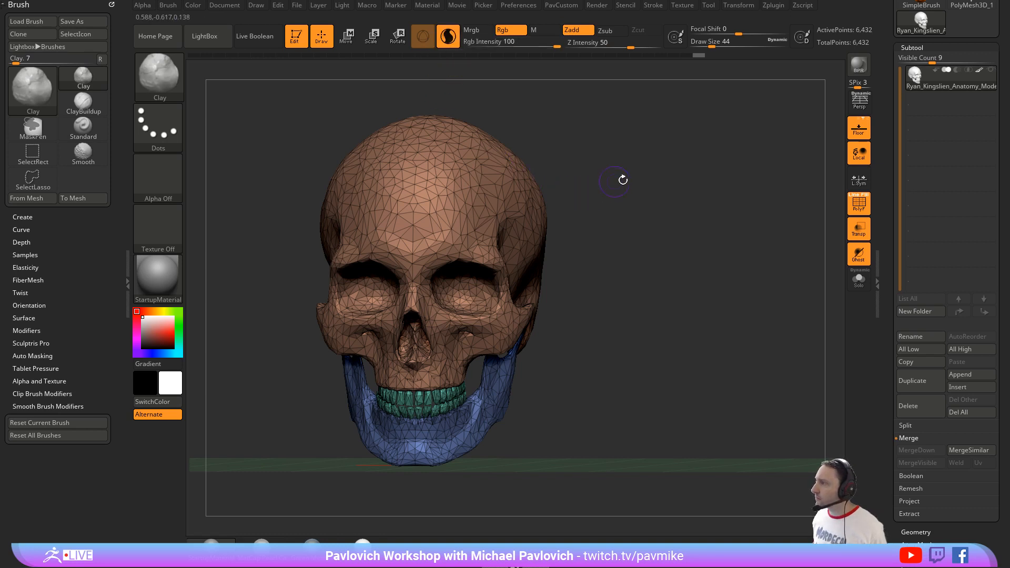
Step: Sculpt symmetrical Clay strokes over both sides of the forehead and down to the brow, checking the new triangles with the polyframe
{"action": "key", "text": "shift+f"}
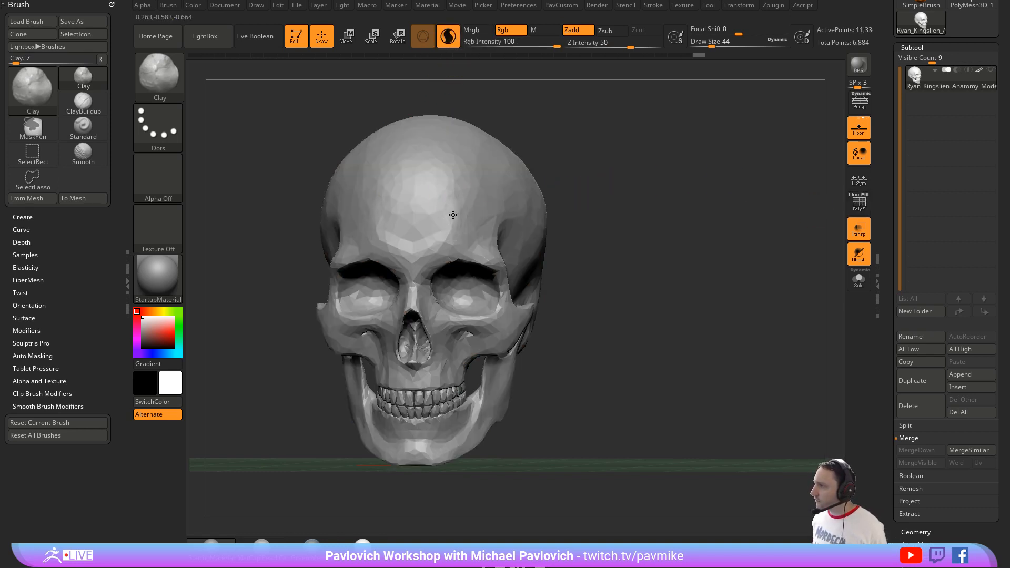
{"action": "left_click", "coordinate": [453, 215]}
{"action": "key", "text": "shift+f"}
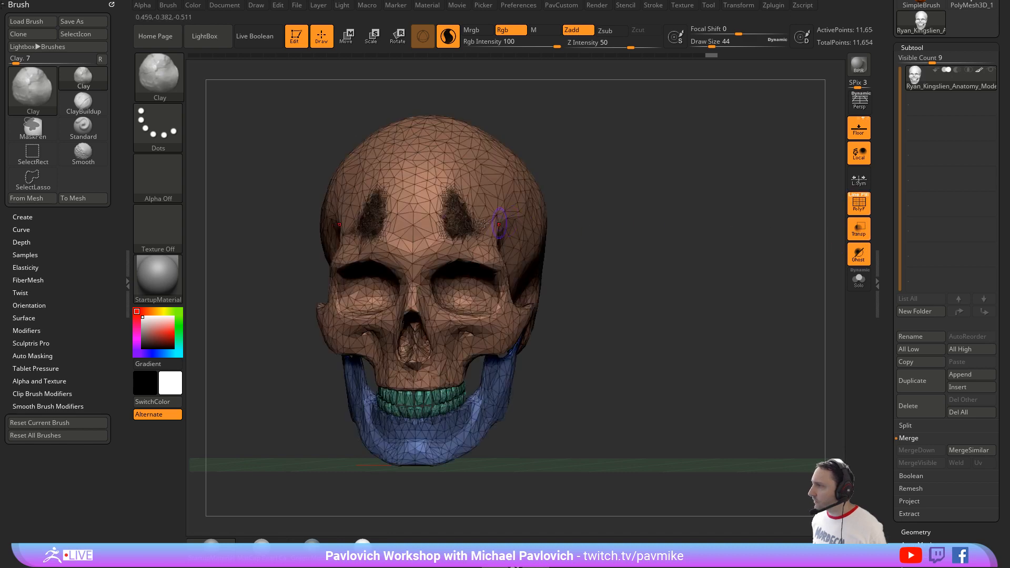
{"action": "mouse_move", "coordinate": [446, 223]}
{"action": "left_mouse_down", "text": "shift"}
{"action": "mouse_move", "coordinate": [444, 245]}
{"action": "mouse_move", "coordinate": [481, 250]}
{"action": "mouse_move", "coordinate": [487, 236]}
{"action": "mouse_move", "coordinate": [462, 206]}
{"action": "left_mouse_up", "text": "shift"}
{"action": "left_click_drag", "start_coordinate": [670, 196], "coordinate": [678, 290], "text": "alt"}
{"action": "mouse_move", "coordinate": [414, 293]}
{"action": "left_mouse_down", "text": "shift"}
{"action": "mouse_move", "coordinate": [396, 363]}
{"action": "mouse_move", "coordinate": [407, 318]}
{"action": "mouse_move", "coordinate": [431, 310]}
{"action": "mouse_move", "coordinate": [404, 299]}
{"action": "left_mouse_up", "text": "shift"}
{"action": "left_click", "coordinate": [858, 202]}
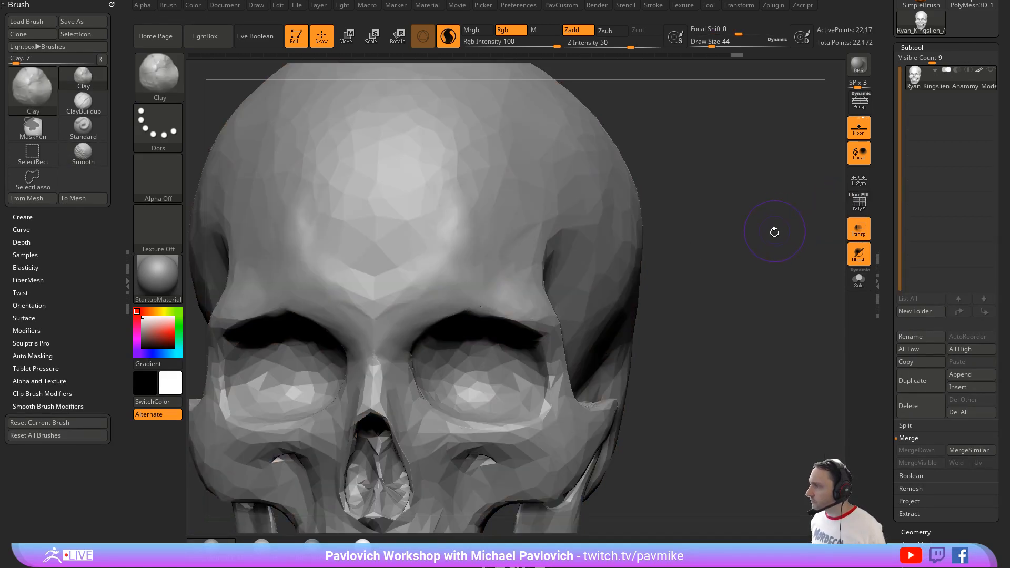
Step: Set the brush's Draw Size to 35 and turn off Align Cursor To Surface
{"action": "left_click_drag", "start_coordinate": [725, 197], "coordinate": [699, 210], "text": "alt"}
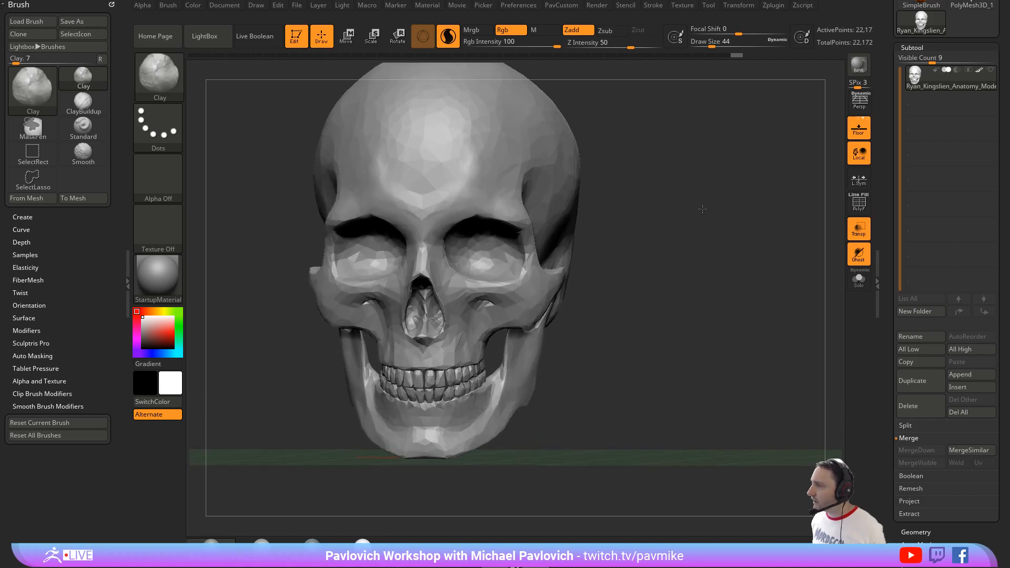
{"action": "key", "text": "s"}
{"action": "left_click", "coordinate": [475, 140]}
{"action": "key", "text": "1"}
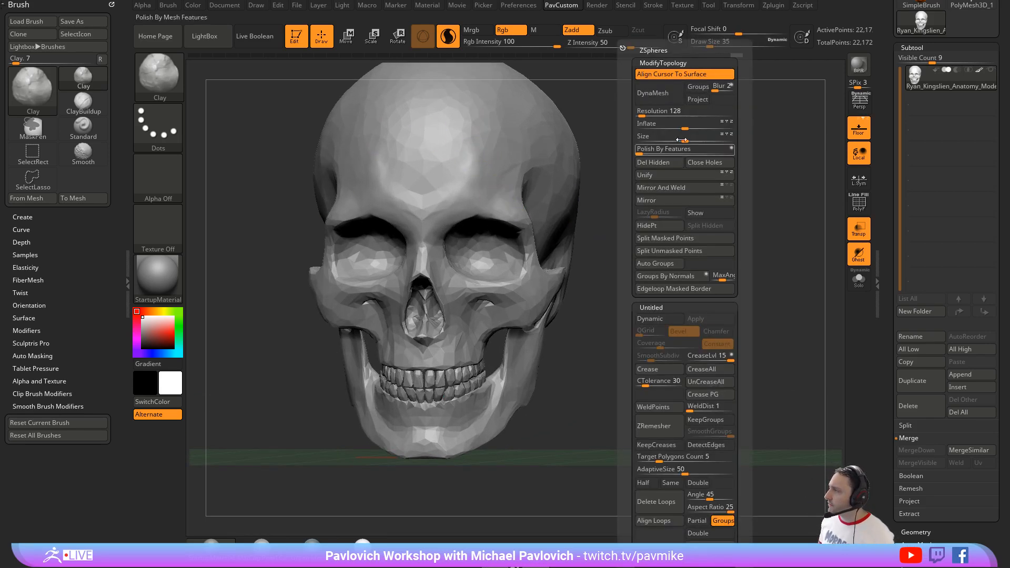
{"action": "left_click", "coordinate": [685, 78]}
{"action": "key", "text": "1"}
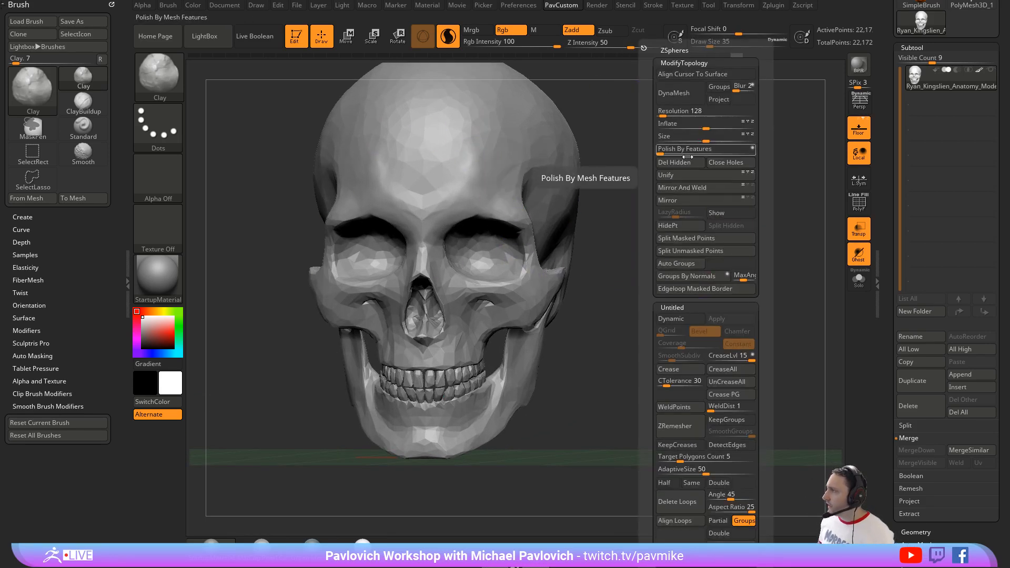
Step: DynaMesh the whole skull at resolution 128 and smooth the front teeth
{"action": "left_click", "coordinate": [673, 95]}
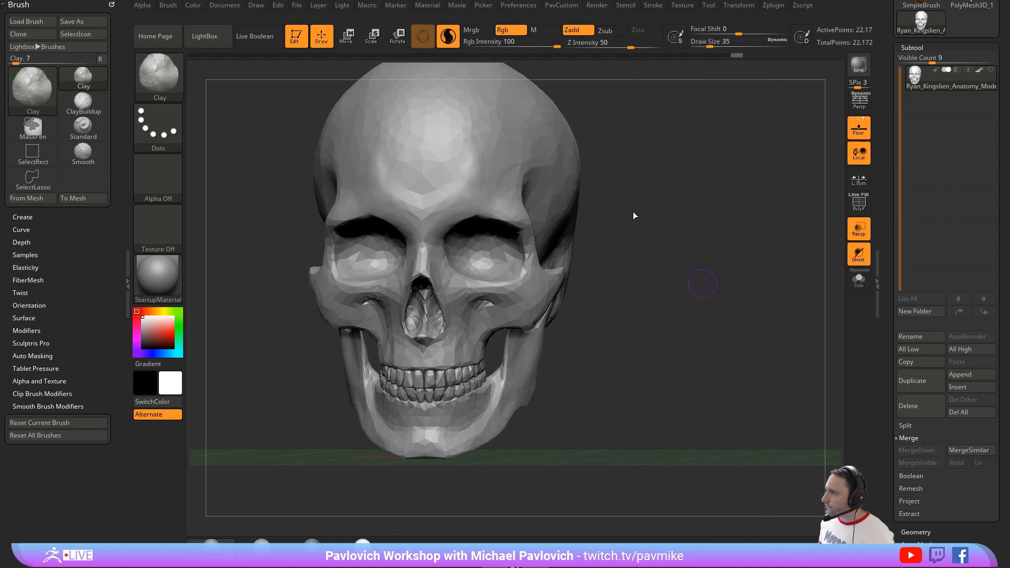
{"action": "left_click_drag", "start_coordinate": [641, 200], "coordinate": [709, 188]}
{"action": "key", "text": "shift"}
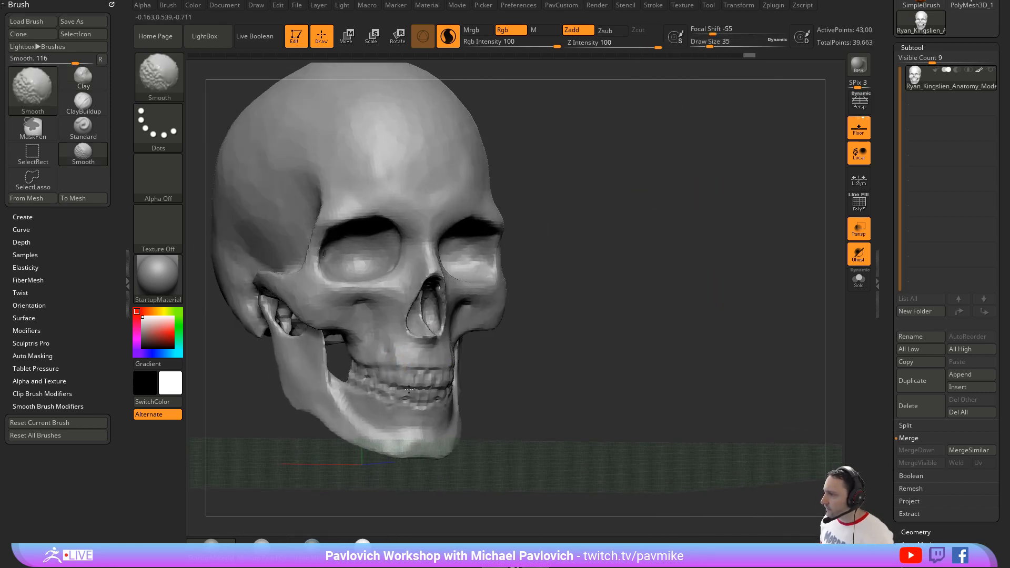
{"action": "left_click_drag", "start_coordinate": [429, 380], "coordinate": [424, 387], "text": "shift"}
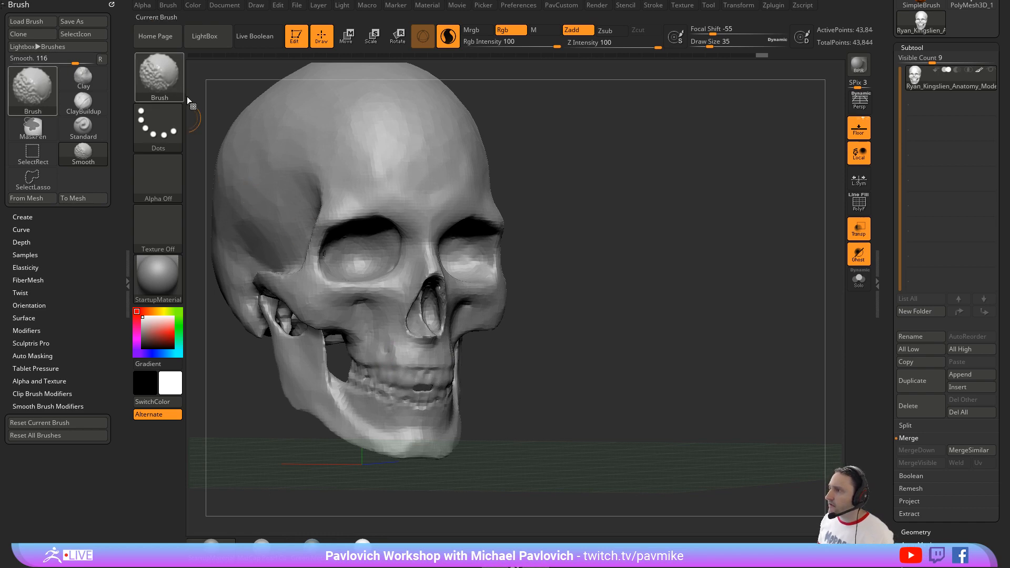
Step: Assign SmoothStronger as the smoothing brush and smooth away the teeth along the upper jaw
{"action": "left_click", "coordinate": [186, 96]}
{"action": "left_click", "coordinate": [175, 96]}
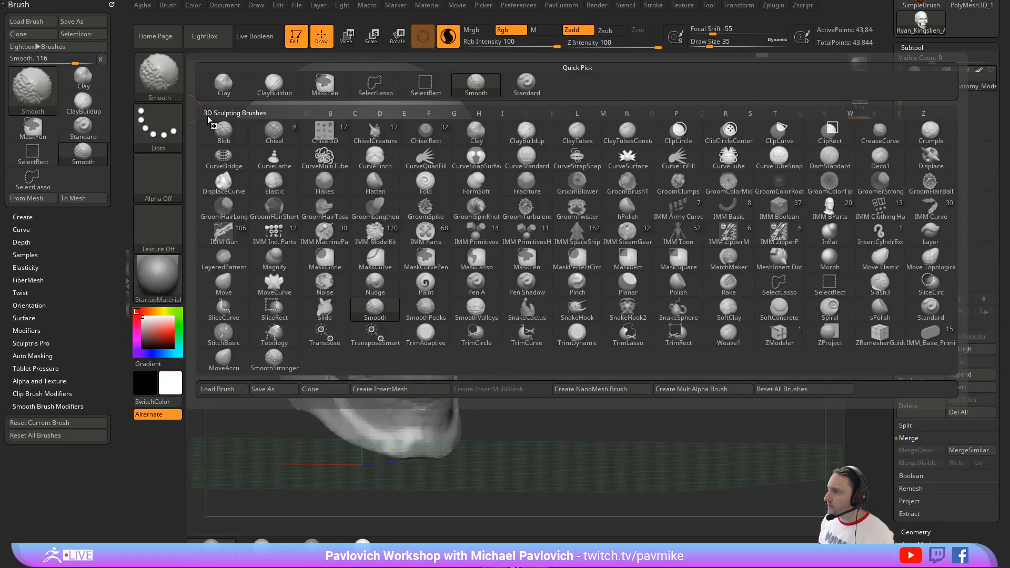
{"action": "left_click", "coordinate": [274, 362]}
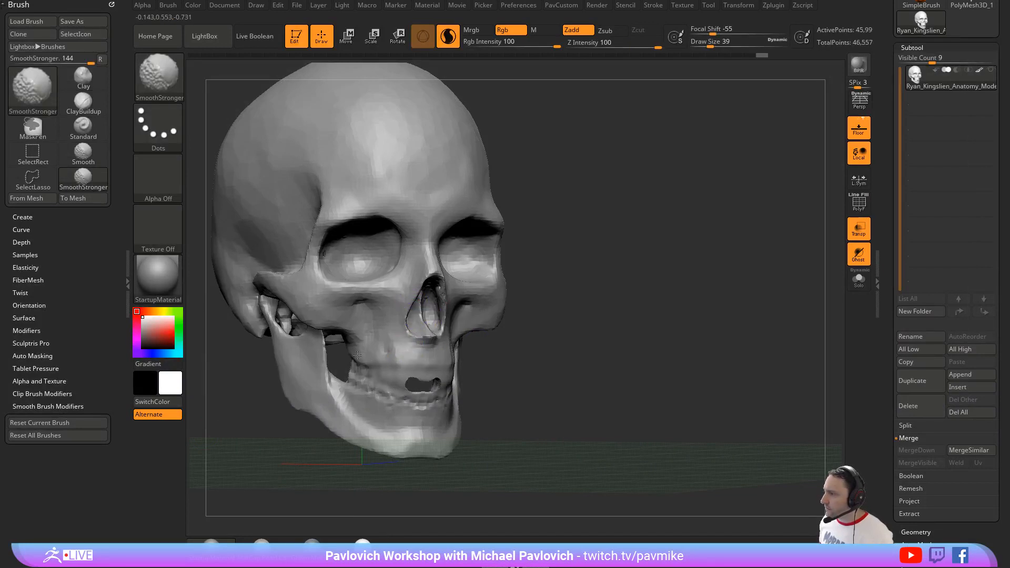
{"action": "left_click_drag", "start_coordinate": [395, 363], "coordinate": [360, 373], "text": "shift"}
Step: Undo the tooth smoothing and the DynaMesh, then face the skull forward and set the Draw Size to 46
{"action": "mouse_move", "coordinate": [631, 301]}
{"action": "left_mouse_down"}
{"action": "mouse_move", "coordinate": [315, 300]}
{"action": "mouse_move", "coordinate": [311, 279]}
{"action": "mouse_move", "coordinate": [414, 277]}
{"action": "left_mouse_up"}
{"action": "mouse_move", "coordinate": [665, 235]}
{"action": "left_mouse_down"}
{"action": "mouse_move", "coordinate": [688, 257]}
{"action": "mouse_move", "coordinate": [670, 273]}
{"action": "left_mouse_up"}
{"action": "key", "text": "shift+d"}
{"action": "key", "text": "s"}
{"action": "key", "text": "s"}
{"action": "left_click_drag", "start_coordinate": [436, 186], "coordinate": [443, 185]}
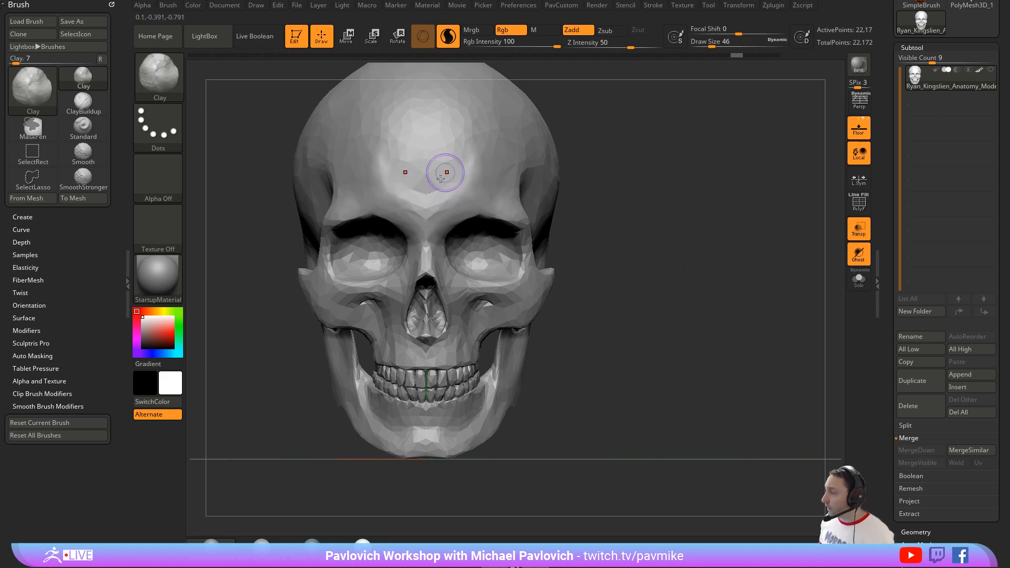
Step: Set the brush's Draw Size to 29 and show the polyframe to inspect the triangles around the brow
{"action": "left_click", "coordinate": [864, 205]}
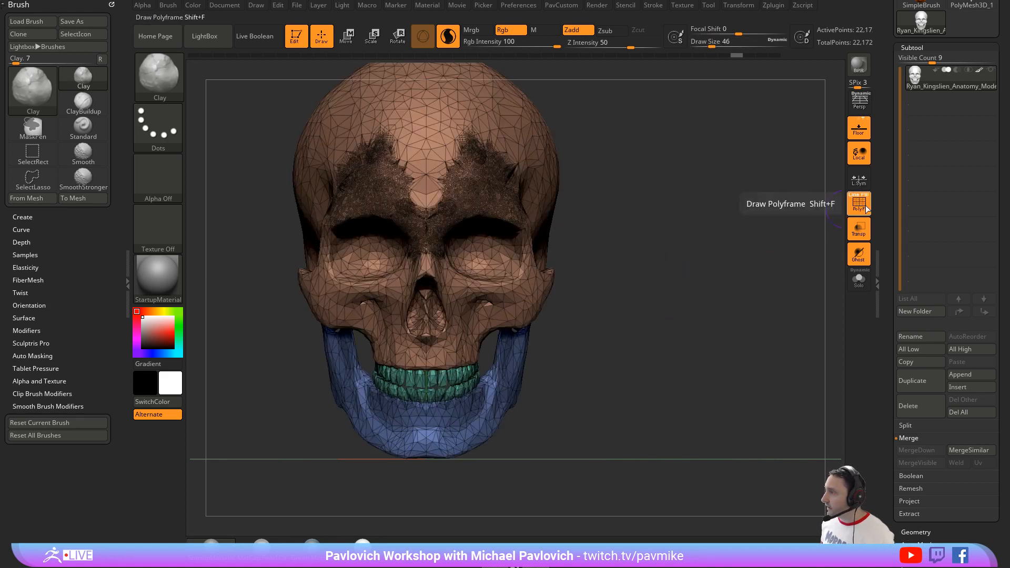
{"action": "left_click", "coordinate": [864, 205]}
{"action": "key", "text": "s"}
{"action": "left_click_drag", "start_coordinate": [656, 270], "coordinate": [642, 256]}
{"action": "key", "text": "s"}
{"action": "key", "text": "shift+f"}
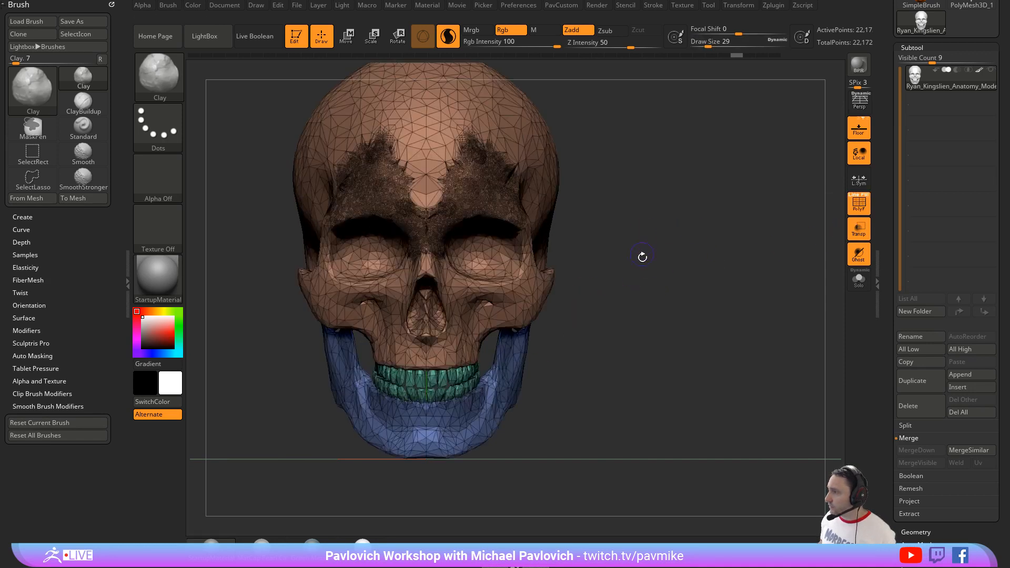
Step: Try to ZRemesh the whole skull with the Same polygon count option and AdaptiveSize 10
{"action": "key", "text": "grave"}
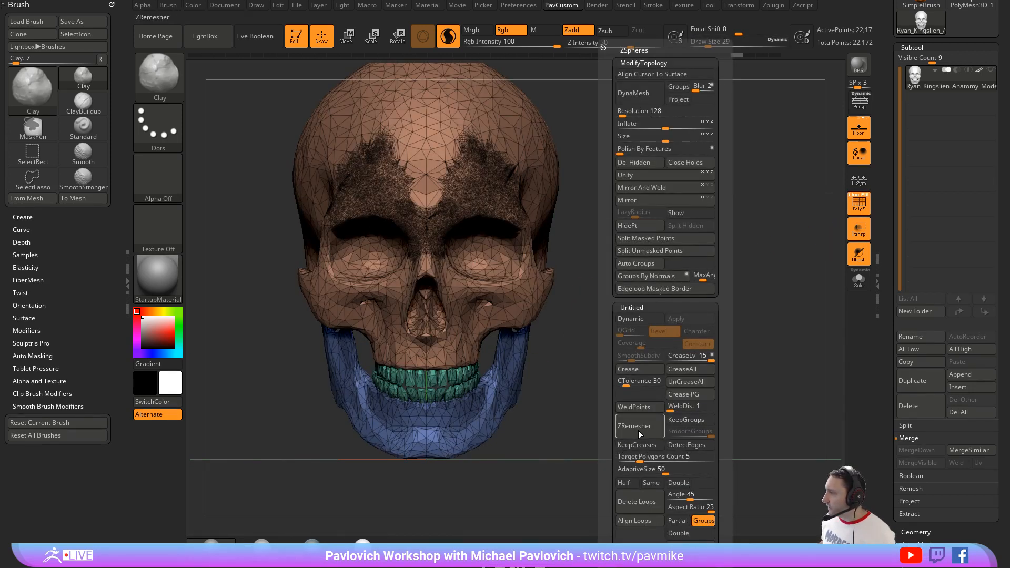
{"action": "left_click", "coordinate": [652, 483]}
{"action": "left_click_drag", "start_coordinate": [653, 473], "coordinate": [627, 473]}
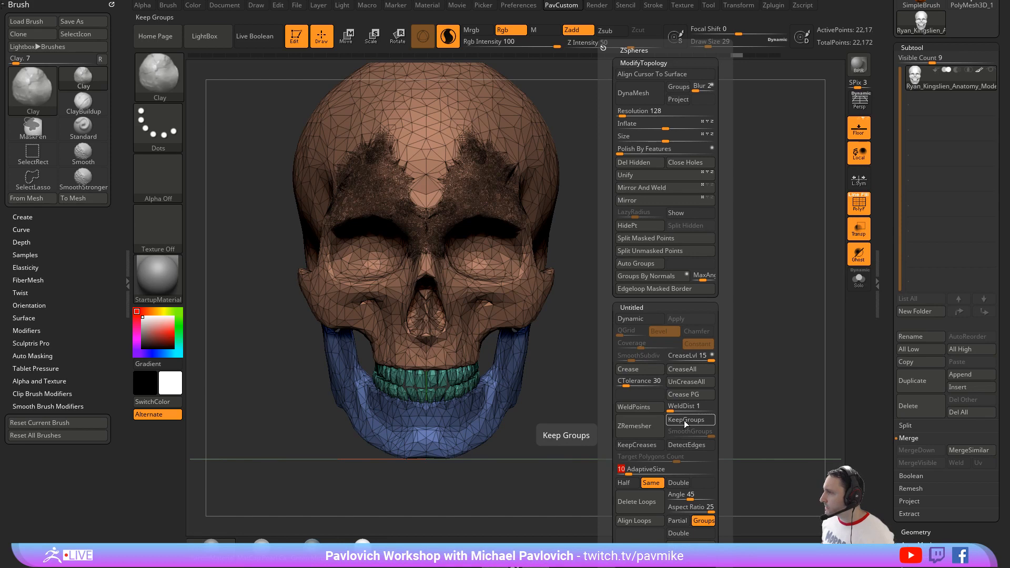
{"action": "left_click", "coordinate": [651, 432]}
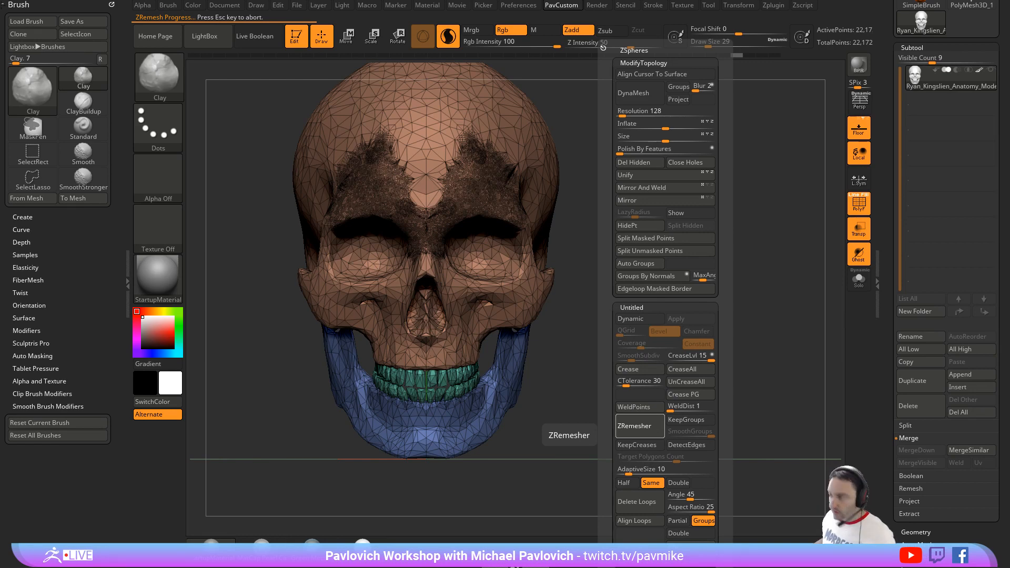
{"action": "key", "text": "Escape"}
{"action": "left_click_drag", "start_coordinate": [575, 110], "coordinate": [214, 173]}
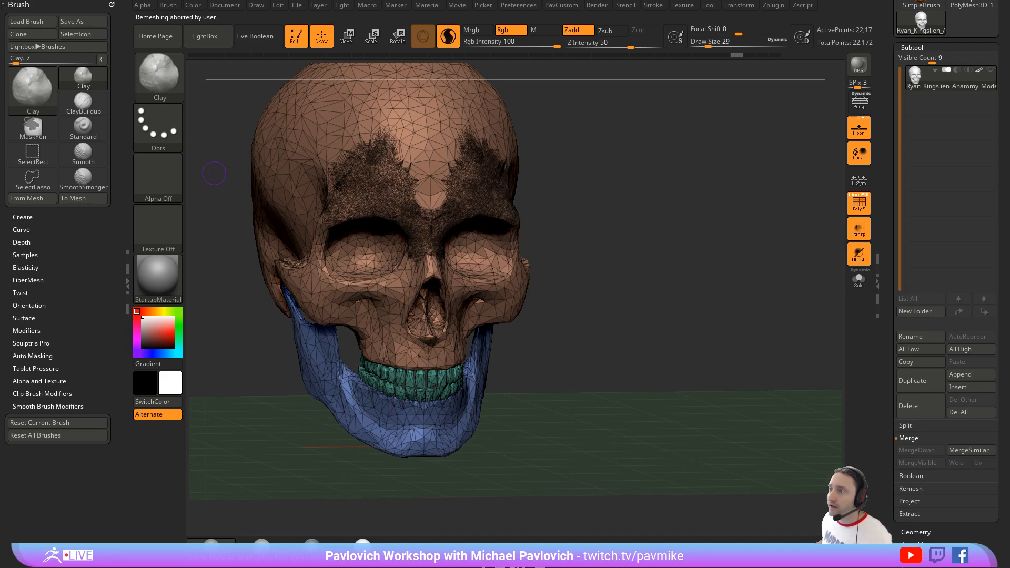
{"action": "key", "text": "ctrl+shift+Escape"}
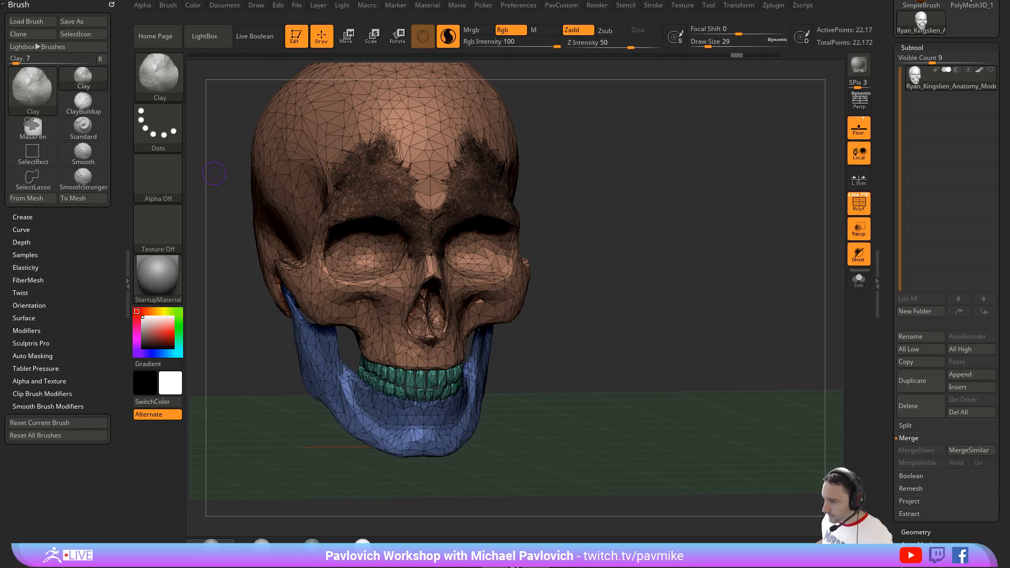
Step: Isolate the cranium polygroup from the front and split the hidden jaw and teeth into a separate subtool
{"action": "left_click_drag", "start_coordinate": [683, 198], "coordinate": [463, 160]}
{"action": "left_click_drag", "start_coordinate": [631, 158], "coordinate": [606, 147]}
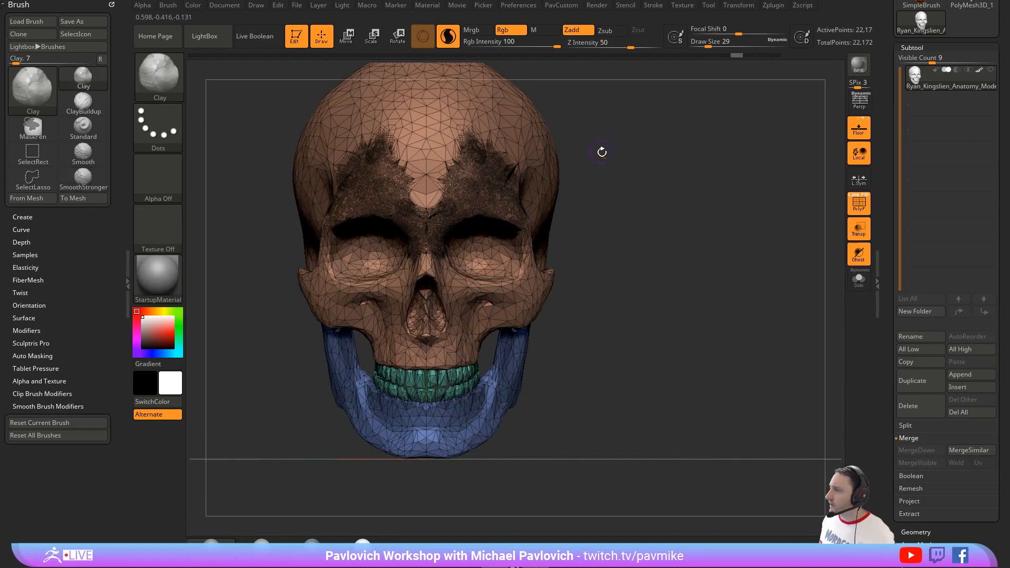
{"action": "left_click", "coordinate": [523, 146], "text": "ctrl+shift"}
{"action": "key", "text": "3"}
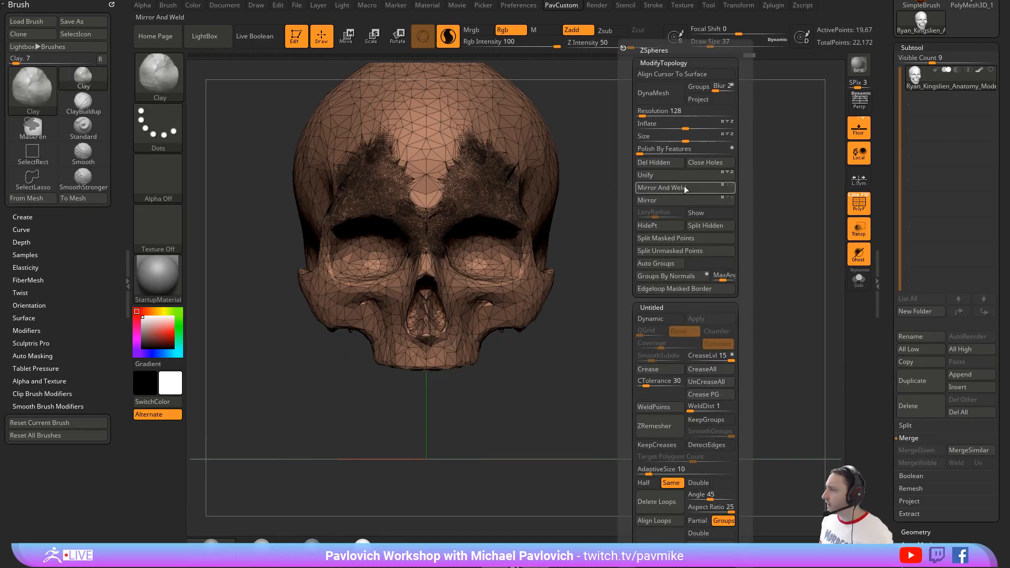
{"action": "left_click", "coordinate": [715, 226]}
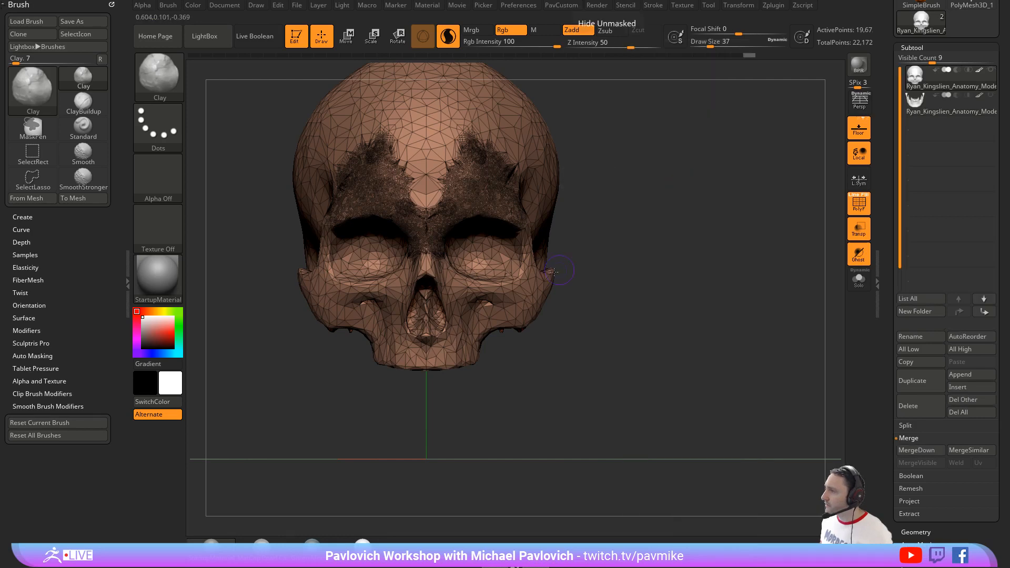
Step: Try to ZRemesh only the cranium subtool with the Same polygon count option and AdaptiveSize 10
{"action": "key", "text": "3"}
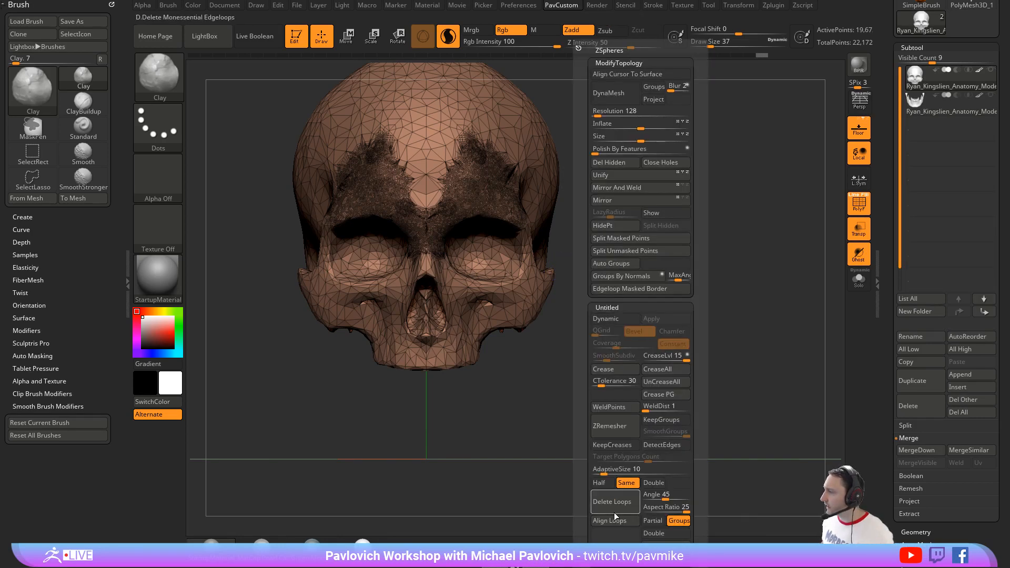
{"action": "left_click", "coordinate": [612, 429]}
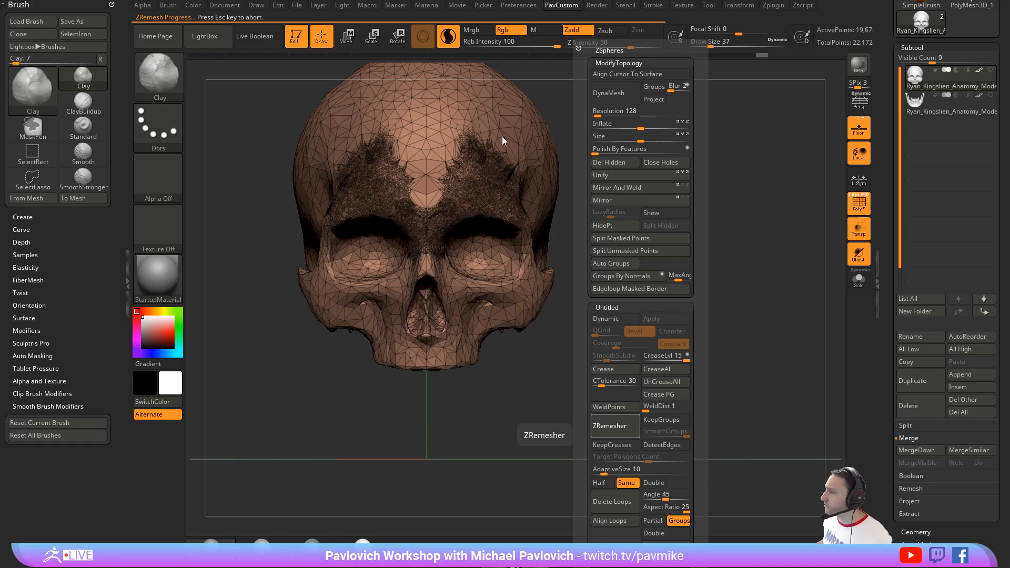
{"action": "key", "text": "Escape"}
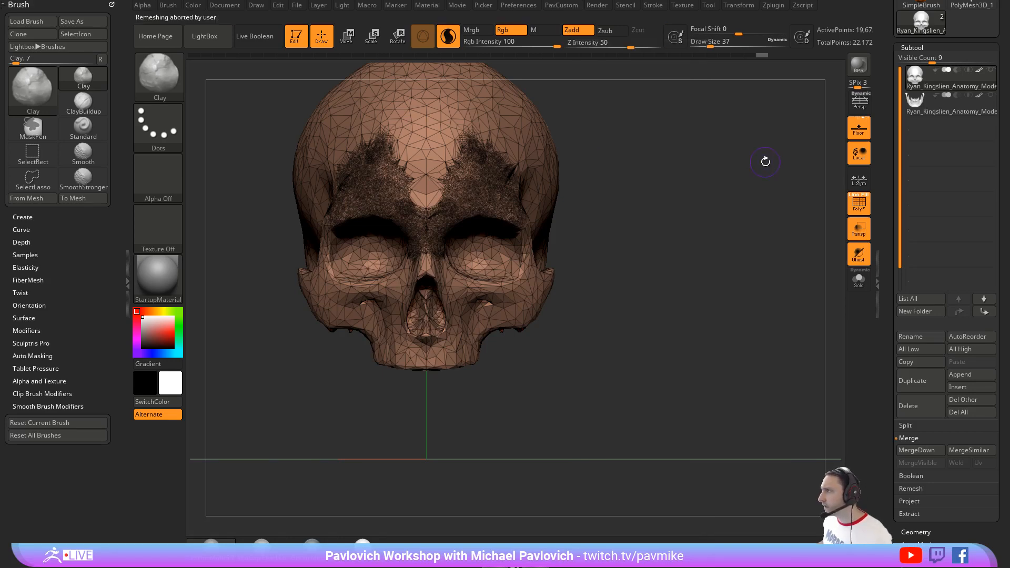
Step: Hide the polyframe and the floor grid while viewing the cranium
{"action": "left_click_drag", "start_coordinate": [765, 162], "coordinate": [721, 177]}
{"action": "left_click_drag", "start_coordinate": [817, 139], "coordinate": [817, 160]}
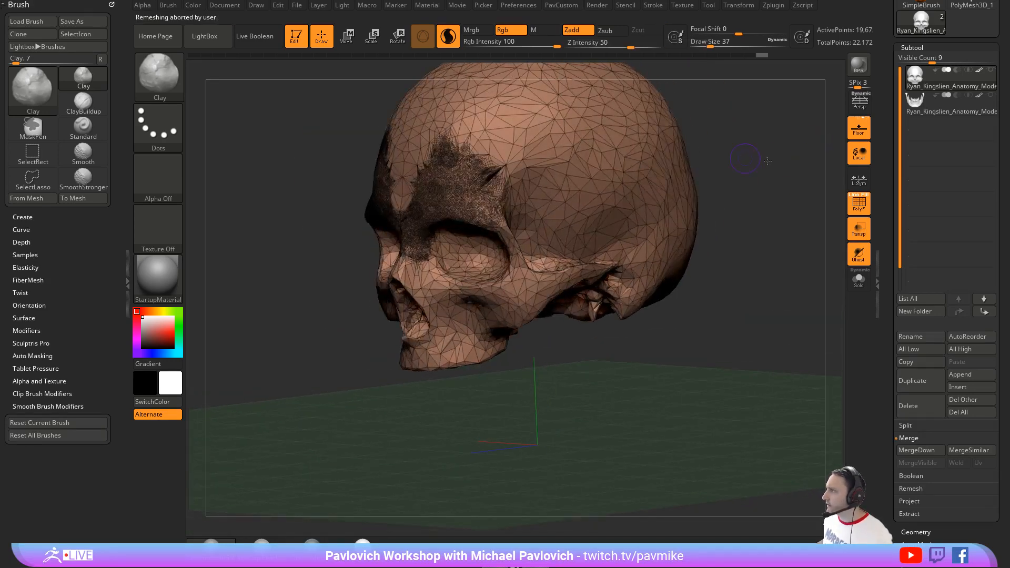
{"action": "left_click_drag", "start_coordinate": [755, 161], "coordinate": [861, 207]}
{"action": "key", "text": "shift+f"}
{"action": "left_click_drag", "start_coordinate": [769, 177], "coordinate": [760, 178], "text": "shift"}
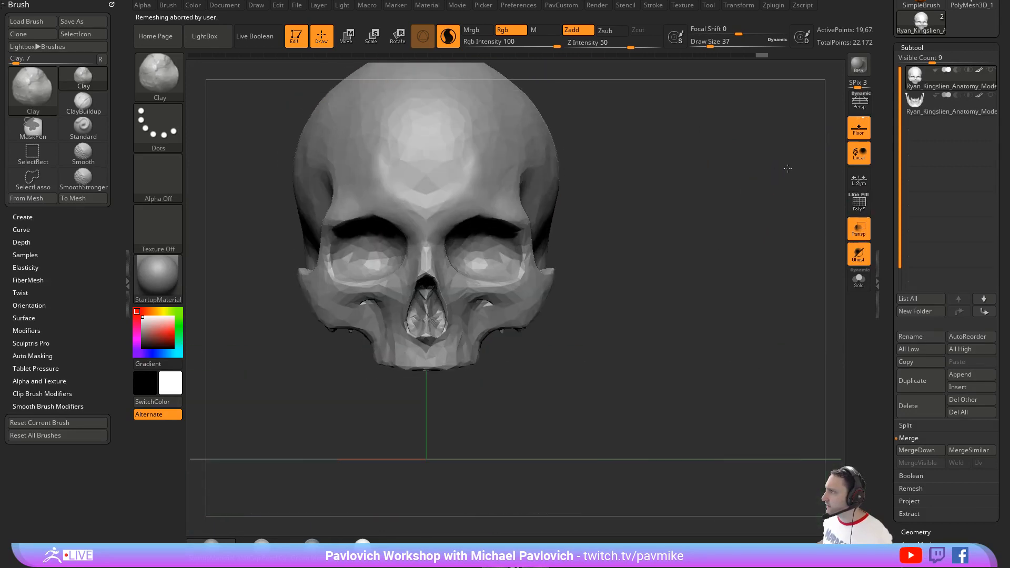
{"action": "left_click", "coordinate": [858, 129]}
Step: Merge the jaw and teeth subtool back down into the cranium, skipping the non-undoable note until the next restart
{"action": "left_click_drag", "start_coordinate": [791, 134], "coordinate": [767, 146]}
{"action": "key", "text": "ctrl+e"}
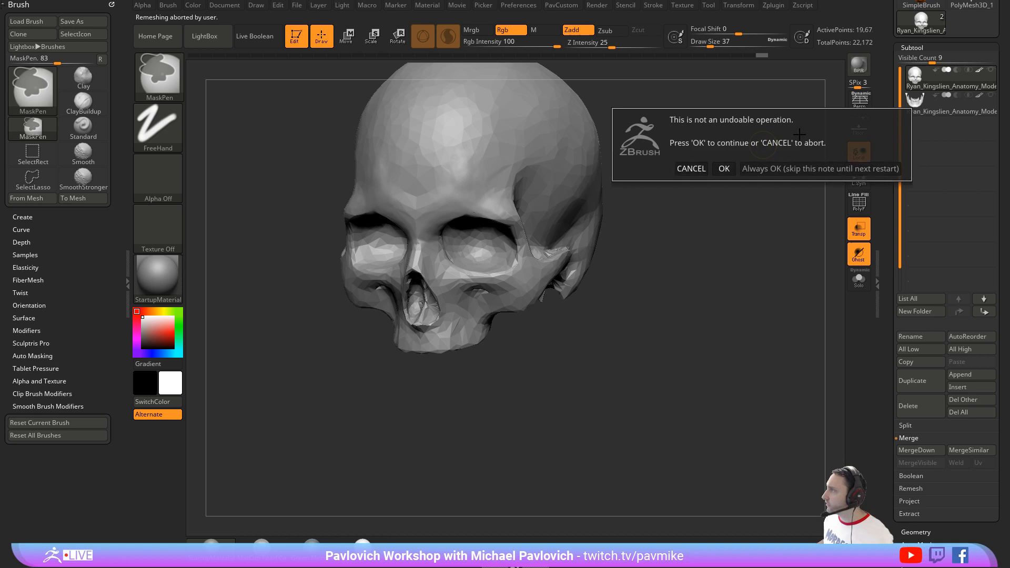
{"action": "left_click", "coordinate": [788, 167]}
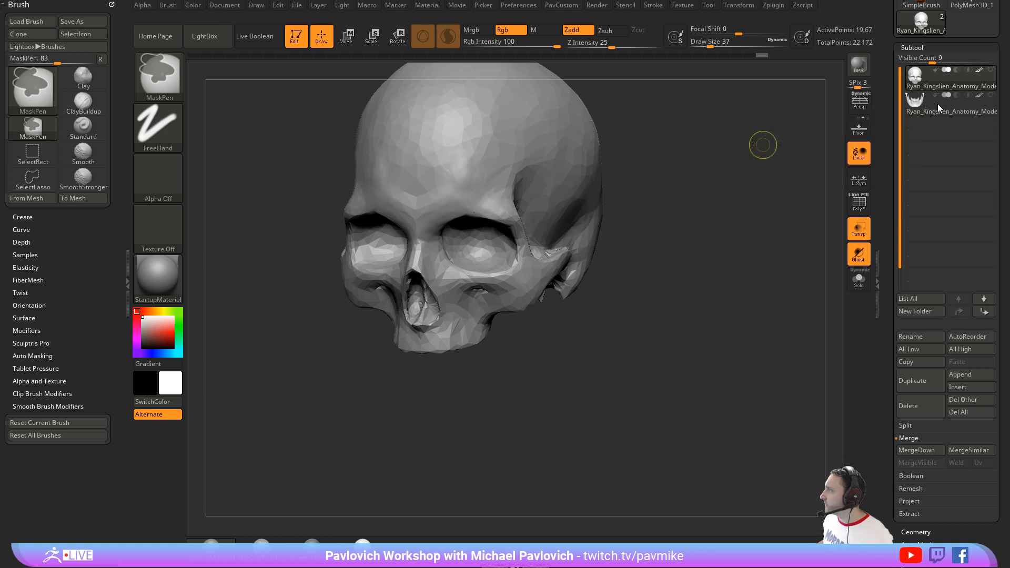
Step: Toggle the skull subtool's polypaint, frame the whole skull, and set the Draw Size to 56
{"action": "left_click", "coordinate": [979, 72]}
{"action": "mouse_move", "coordinate": [721, 164]}
{"action": "left_mouse_down", "text": "alt"}
{"action": "mouse_move", "coordinate": [732, 149]}
{"action": "mouse_move", "coordinate": [709, 233]}
{"action": "mouse_move", "coordinate": [650, 265]}
{"action": "left_mouse_up", "text": "alt"}
{"action": "key", "text": "s"}
{"action": "left_click", "coordinate": [650, 263]}
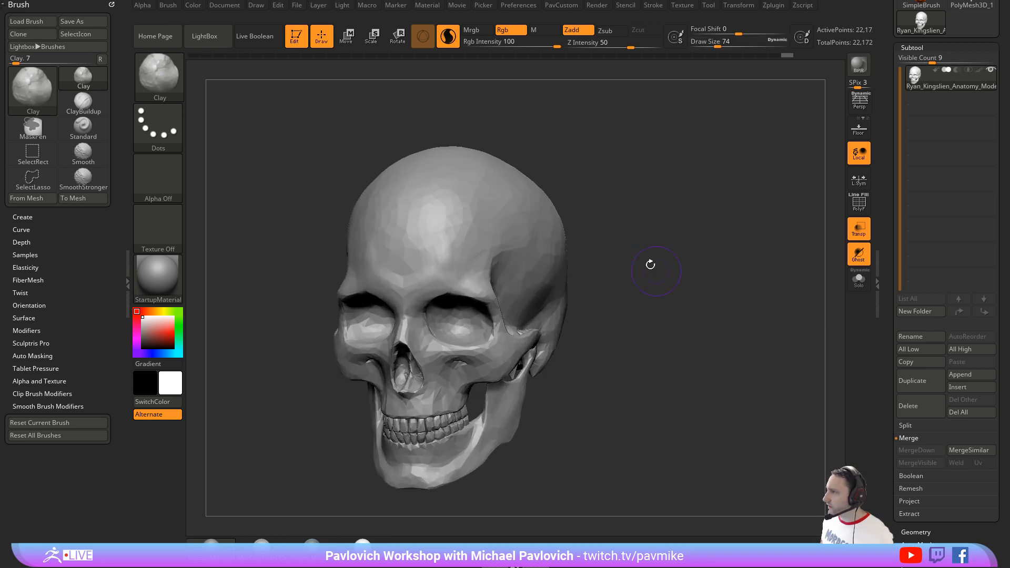
{"action": "key", "text": "s"}
{"action": "left_click", "coordinate": [482, 227]}
Step: Set SmoothStronger's Z Intensity to 0 and the Draw Size to 74, and stroke across the forehead
{"action": "key", "text": "shift"}
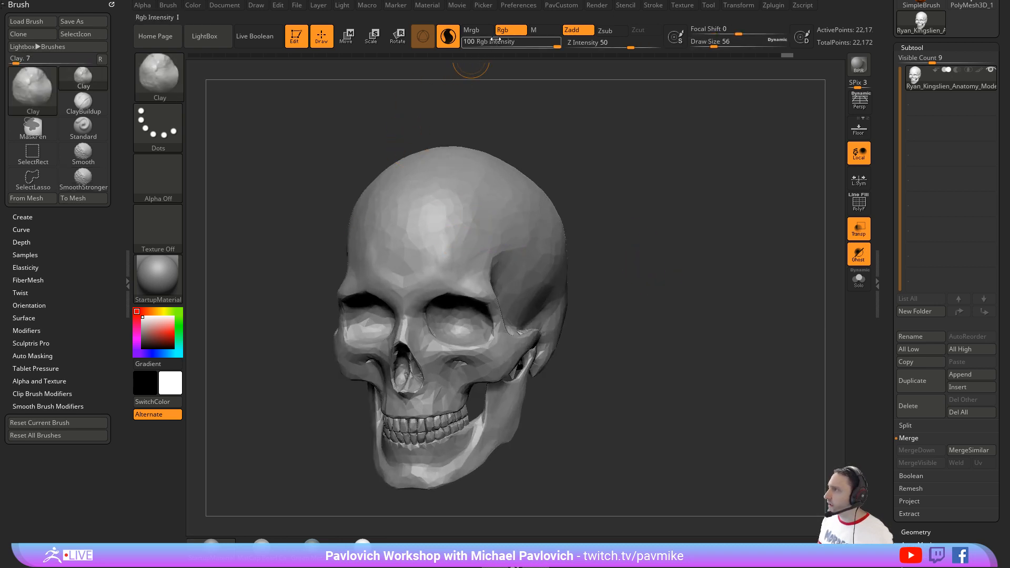
{"action": "key", "text": "shift"}
{"action": "left_click", "coordinate": [591, 45]}
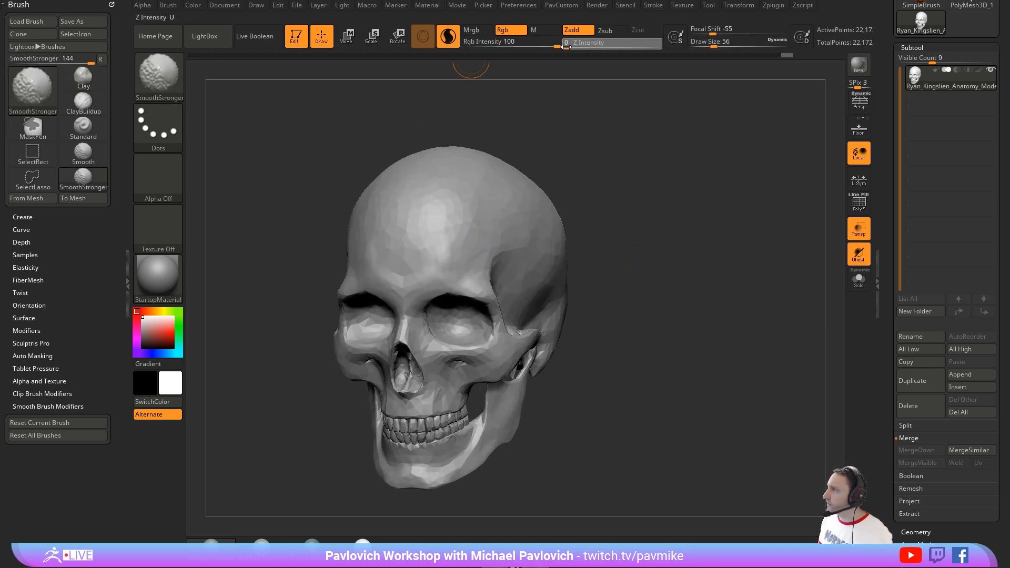
{"action": "type", "text": "0"}
{"action": "left_click_drag", "start_coordinate": [562, 186], "coordinate": [557, 170], "text": "alt"}
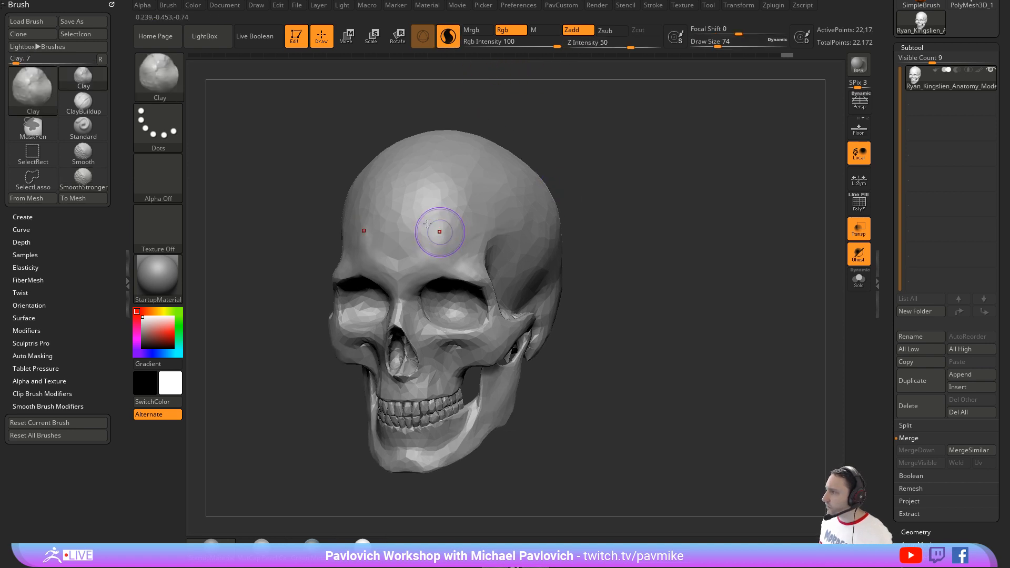
{"action": "mouse_move", "coordinate": [439, 230]}
{"action": "left_mouse_down", "text": "shift"}
{"action": "mouse_move", "coordinate": [413, 193]}
{"action": "mouse_move", "coordinate": [486, 193]}
{"action": "left_mouse_up", "text": "shift"}
Step: Smooth the upper cranium with SmoothStronger at Z Intensity 5 and Draw Size 87, and undo unwanted strokes
{"action": "left_click", "coordinate": [585, 44], "text": "shift"}
{"action": "type", "text": "5"}
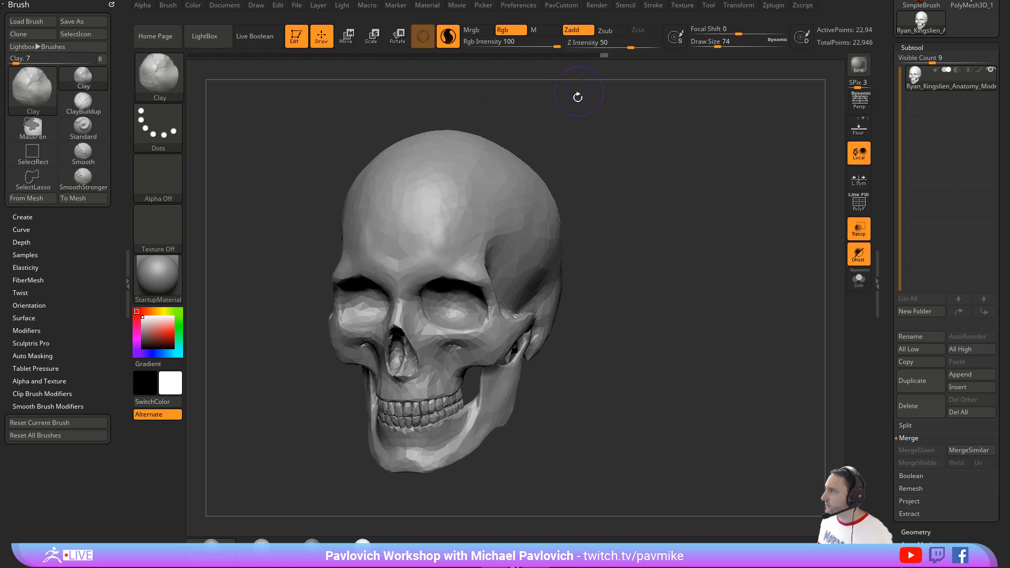
{"action": "type", "text": "s"}
{"action": "left_click_drag", "start_coordinate": [576, 109], "coordinate": [584, 109]}
{"action": "mouse_move", "coordinate": [475, 163]}
{"action": "left_mouse_down", "text": "shift"}
{"action": "mouse_move", "coordinate": [430, 220]}
{"action": "mouse_move", "coordinate": [450, 215]}
{"action": "mouse_move", "coordinate": [397, 242]}
{"action": "left_mouse_up", "text": "shift"}
{"action": "key", "text": "ctrl+z"}
{"action": "key", "text": "s"}
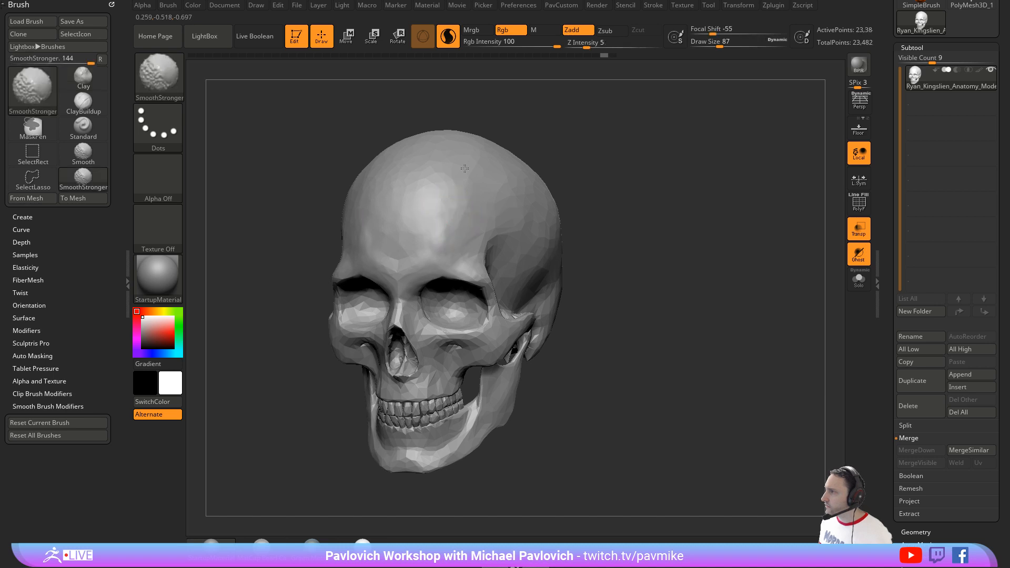
{"action": "key", "text": "ctrl+z"}
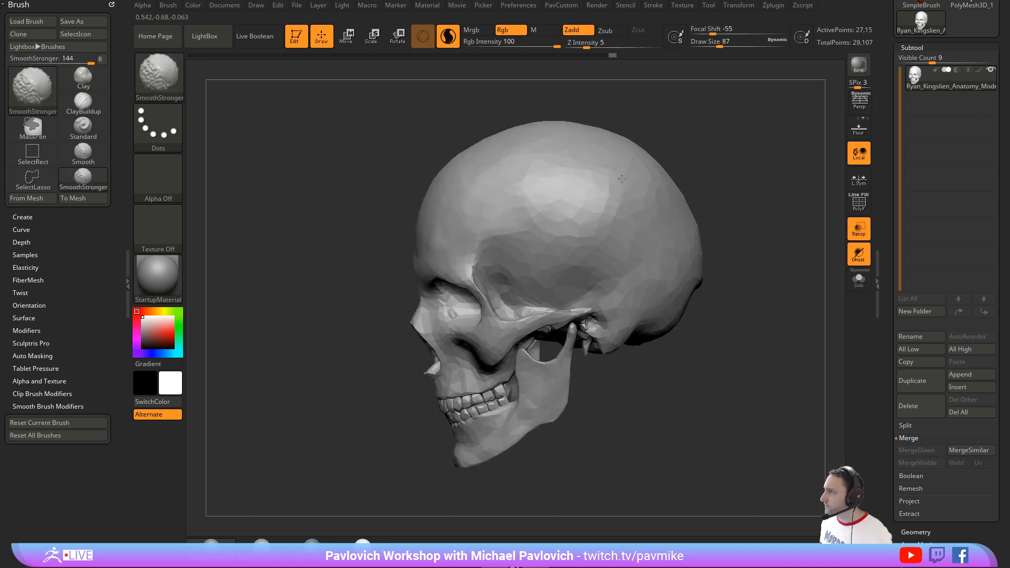
Step: Smooth the side of the cranium and the temple with SmoothStronger, setting Z Intensity to 10
{"action": "left_click_drag", "start_coordinate": [621, 179], "coordinate": [579, 202], "text": "shift"}
{"action": "left_click", "coordinate": [595, 46], "text": "shift"}
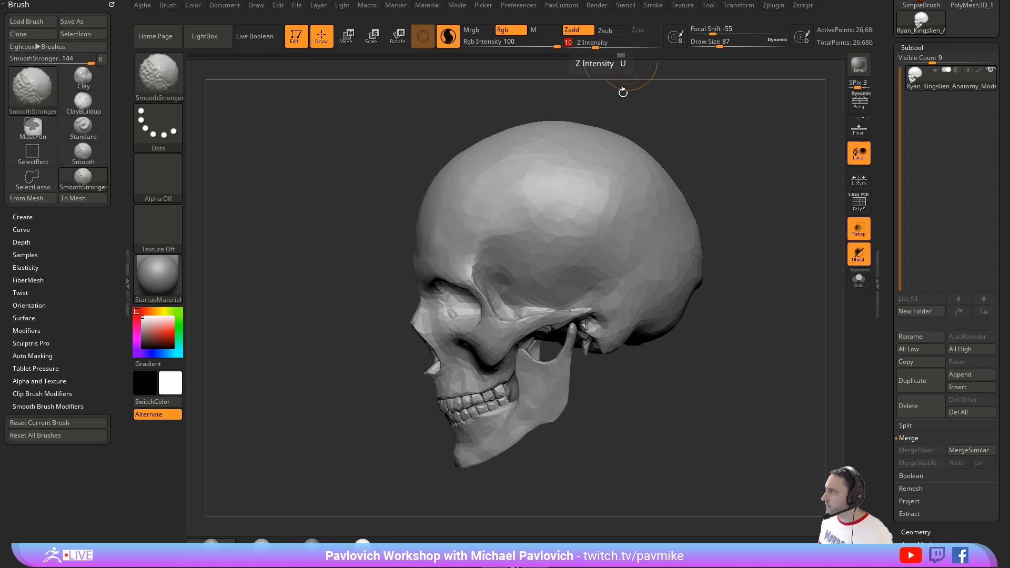
{"action": "left_click_drag", "start_coordinate": [534, 269], "coordinate": [636, 273], "text": "shift"}
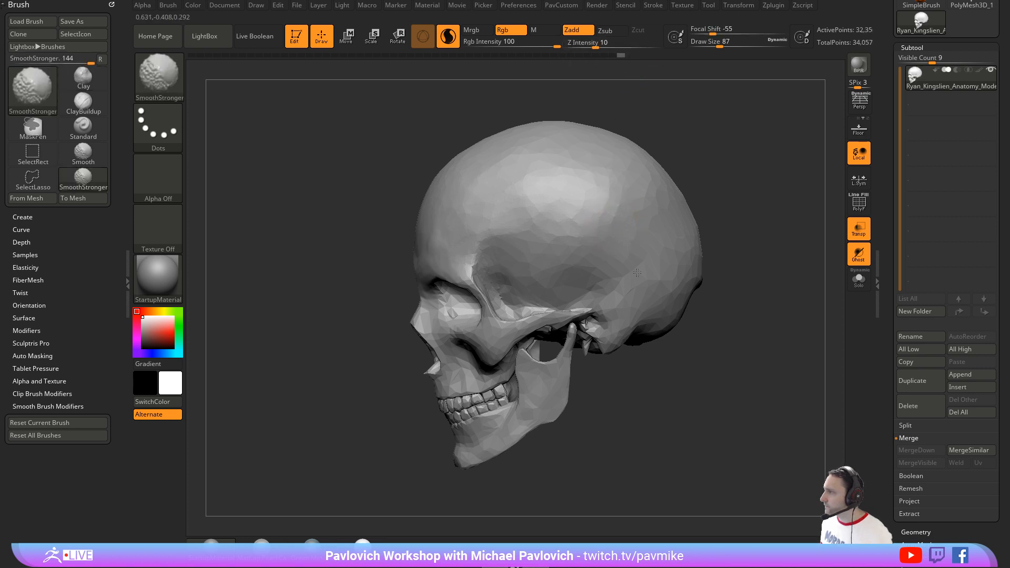
{"action": "left_click_drag", "start_coordinate": [611, 236], "coordinate": [572, 182], "text": "shift"}
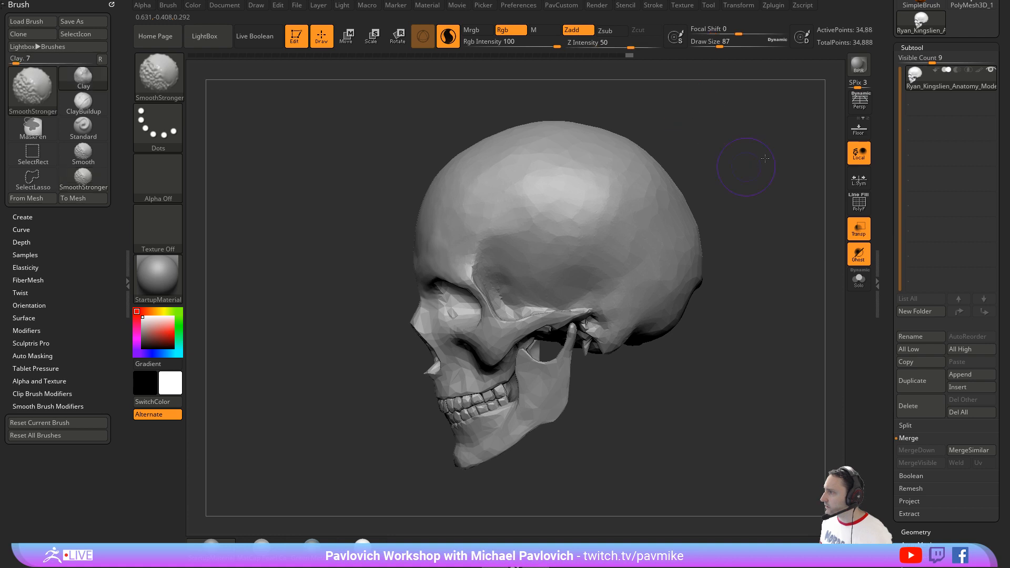
Step: Smooth around the nose and upper teeth from the front, and undo the last stroke
{"action": "left_click_drag", "start_coordinate": [751, 163], "coordinate": [823, 171]}
{"action": "left_click_drag", "start_coordinate": [483, 348], "coordinate": [482, 331], "text": "shift"}
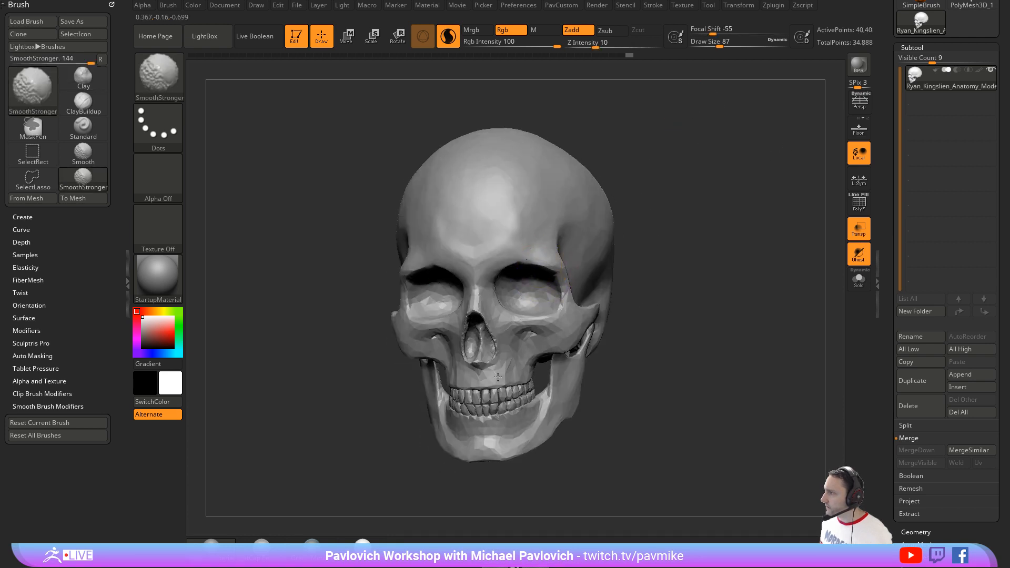
{"action": "left_click_drag", "start_coordinate": [687, 302], "coordinate": [736, 304]}
{"action": "mouse_move", "coordinate": [540, 388]}
{"action": "left_mouse_down", "text": "shift"}
{"action": "mouse_move", "coordinate": [512, 400]}
{"action": "mouse_move", "coordinate": [529, 396]}
{"action": "left_mouse_up", "text": "shift"}
{"action": "key", "text": "ctrl+z"}
{"action": "key", "text": "shift"}
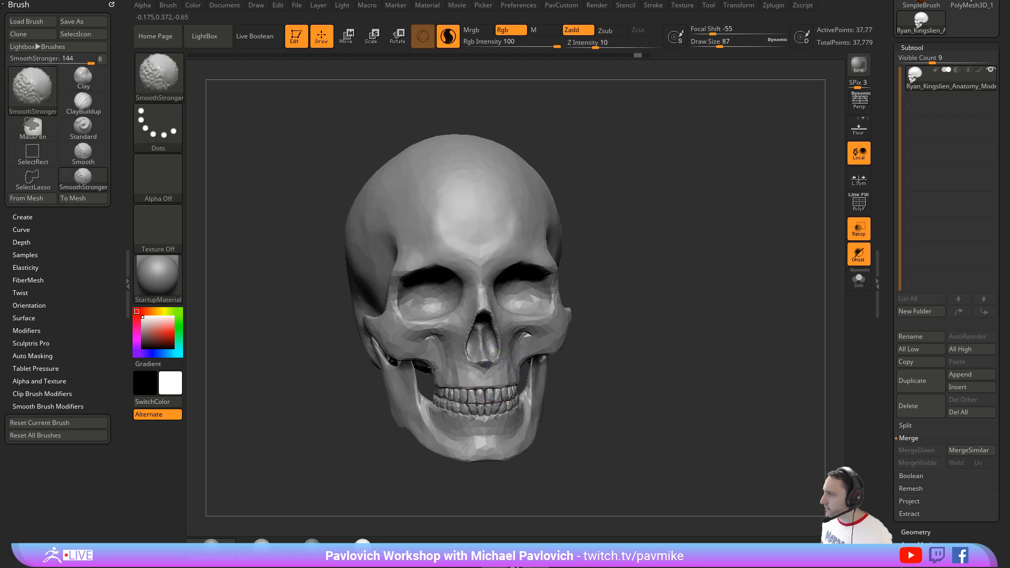
Step: Smooth across the cheekbone and brow, and set SmoothStronger's Z Intensity to 1 and the Draw Size to 49
{"action": "left_click_drag", "start_coordinate": [385, 308], "coordinate": [505, 279], "text": "shift"}
{"action": "left_click_drag", "start_coordinate": [652, 267], "coordinate": [675, 336], "text": "alt"}
{"action": "left_click_drag", "start_coordinate": [595, 47], "coordinate": [570, 46], "text": "shift"}
{"action": "left_click_drag", "start_coordinate": [615, 398], "coordinate": [594, 320], "text": "alt"}
{"action": "key", "text": "s"}
{"action": "mouse_move", "coordinate": [472, 361]}
{"action": "left_mouse_down"}
{"action": "mouse_move", "coordinate": [447, 341]}
{"action": "mouse_move", "coordinate": [482, 347]}
{"action": "mouse_move", "coordinate": [455, 356]}
{"action": "mouse_move", "coordinate": [497, 356]}
{"action": "left_mouse_up"}
{"action": "left_click_drag", "start_coordinate": [633, 331], "coordinate": [634, 335], "text": "shift"}
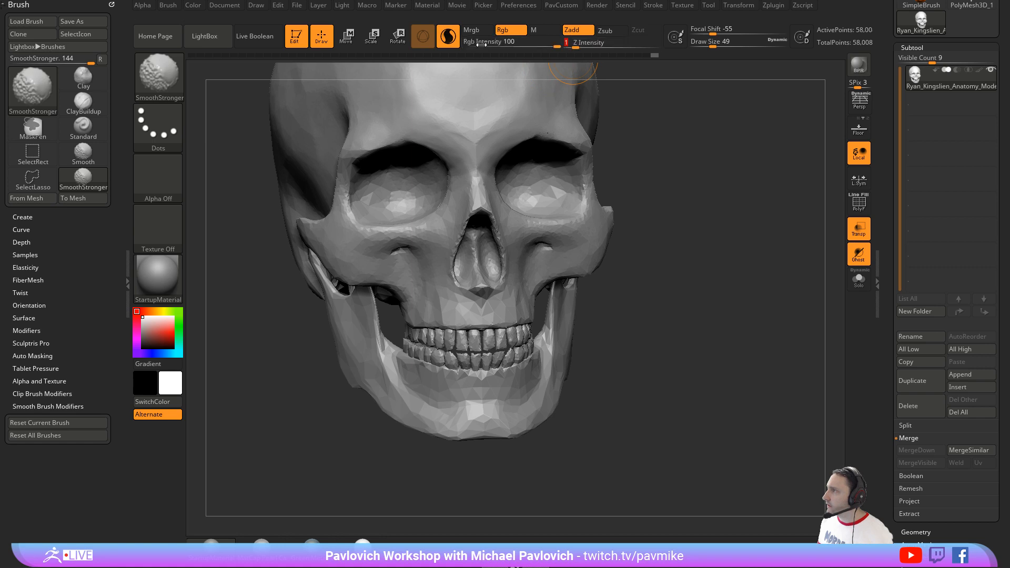
Step: Set SmoothStronger's Z Intensity to 8 and switch to the Inflat brush with Sculptris Pro turned off
{"action": "left_click_drag", "start_coordinate": [571, 45], "coordinate": [591, 46]}
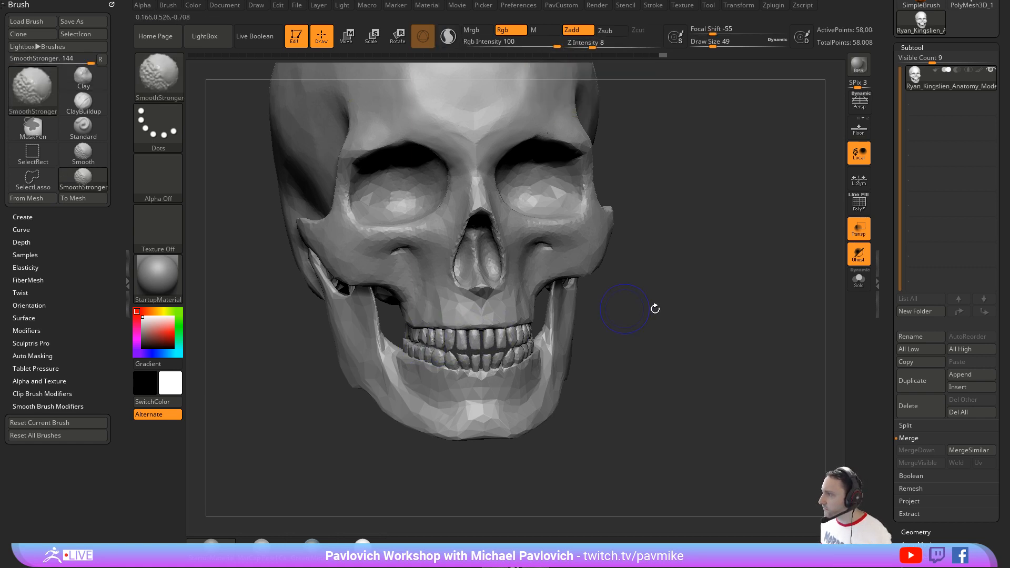
{"action": "key", "text": "b"}
{"action": "key", "text": "i"}
{"action": "key", "text": "n"}
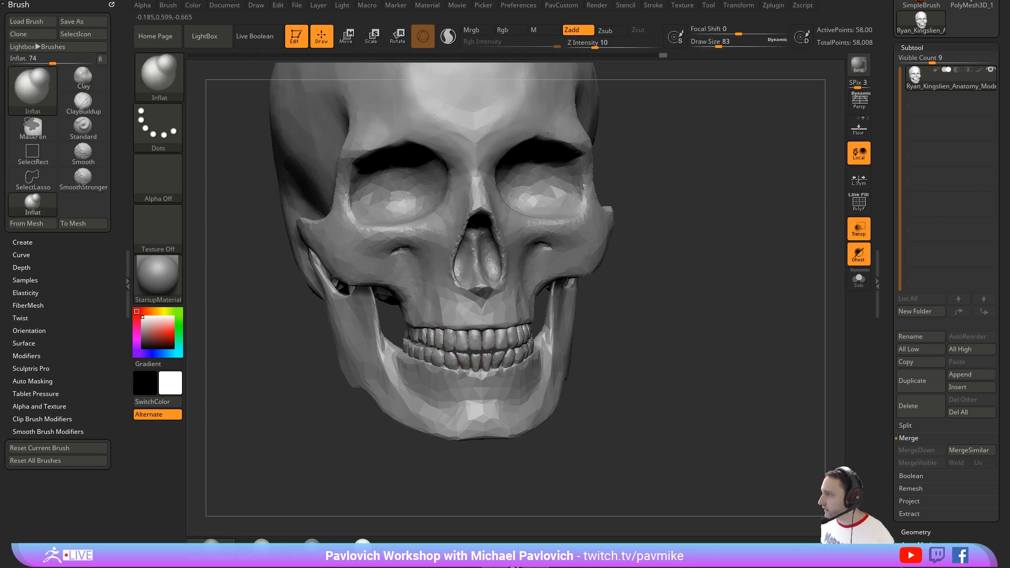
{"action": "mouse_move", "coordinate": [664, 317]}
{"action": "left_mouse_down"}
{"action": "mouse_move", "coordinate": [709, 339]}
{"action": "mouse_move", "coordinate": [690, 260]}
{"action": "mouse_move", "coordinate": [683, 310]}
{"action": "mouse_move", "coordinate": [725, 312]}
{"action": "mouse_move", "coordinate": [705, 310]}
{"action": "mouse_move", "coordinate": [656, 263]}
{"action": "mouse_move", "coordinate": [661, 288]}
{"action": "left_mouse_up"}
Step: Try a Draw Size of 77 for the Inflat brush, and set it to 54
{"action": "key", "text": "s"}
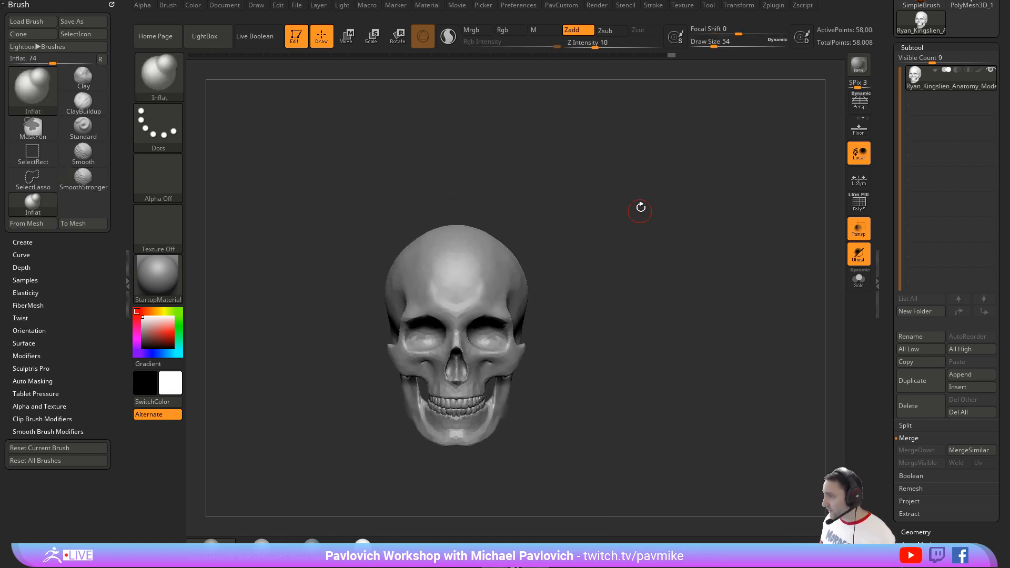
{"action": "left_click_drag", "start_coordinate": [630, 241], "coordinate": [524, 272]}
{"action": "left_click_drag", "start_coordinate": [666, 258], "coordinate": [682, 234], "text": "shift"}
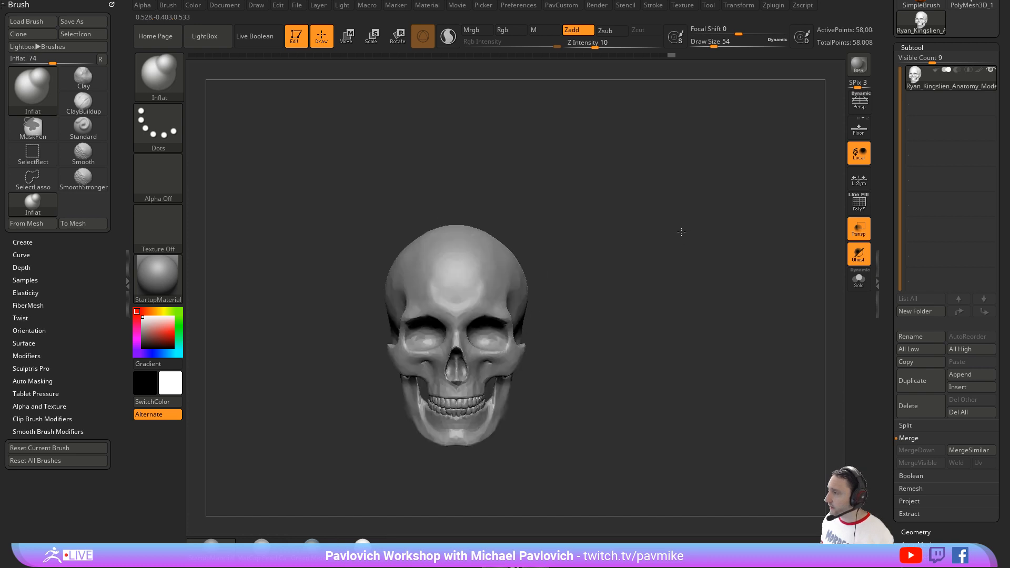
{"action": "key", "text": "s"}
{"action": "left_click_drag", "start_coordinate": [635, 260], "coordinate": [639, 260]}
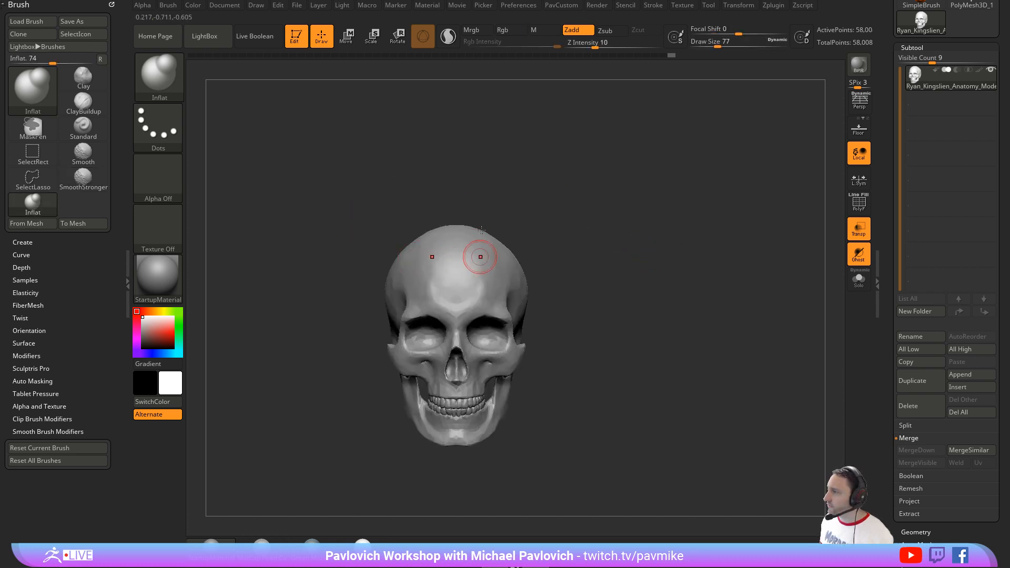
{"action": "key", "text": "s"}
{"action": "left_click_drag", "start_coordinate": [548, 246], "coordinate": [546, 246]}
Step: Leave Edit mode by switching to 2.5D, and clear the skull from the canvas
{"action": "left_click", "coordinate": [296, 36]}
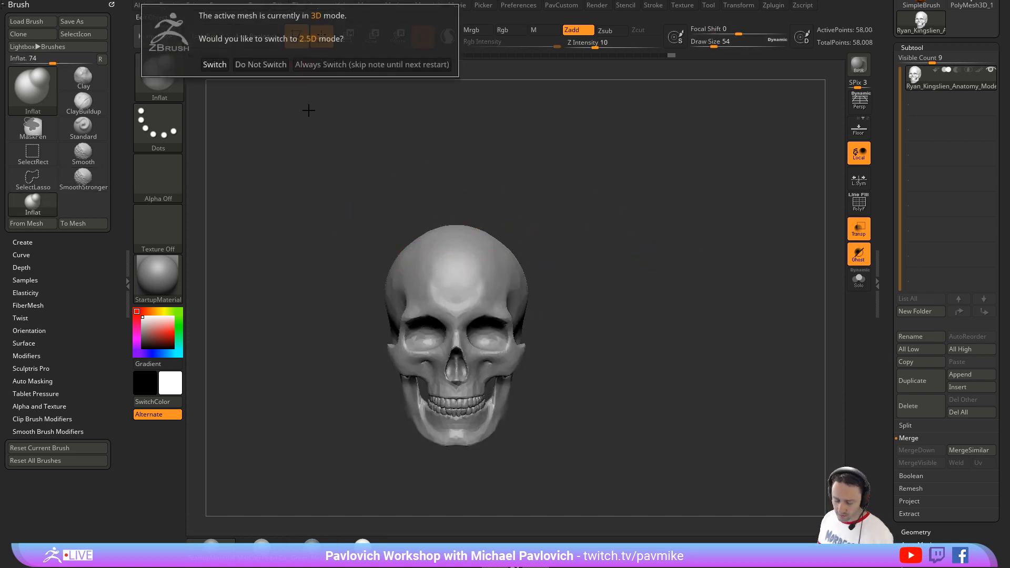
{"action": "left_click", "coordinate": [214, 64]}
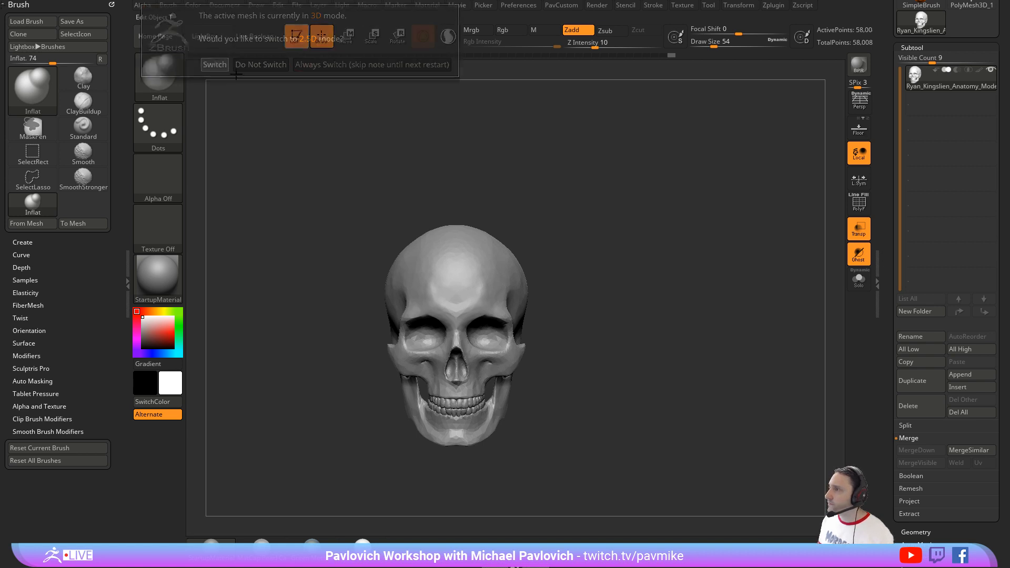
{"action": "key", "text": "ctrl+n"}
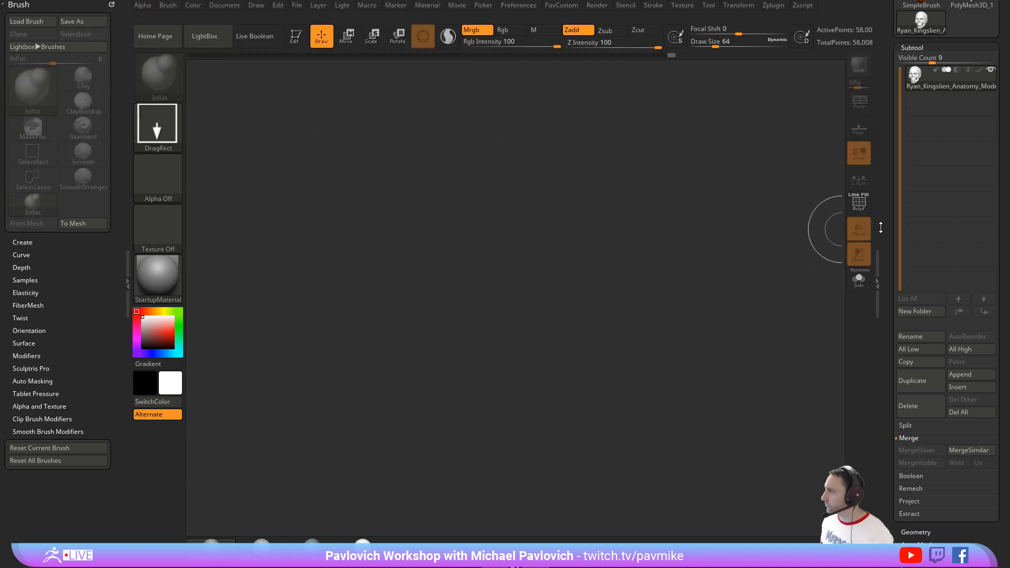
Step: Draw a Cylinder3D on the canvas in Edit mode and convert it to a PolyMesh3D
{"action": "left_click_drag", "start_coordinate": [882, 225], "coordinate": [882, 436]}
{"action": "left_click", "coordinate": [971, 129]}
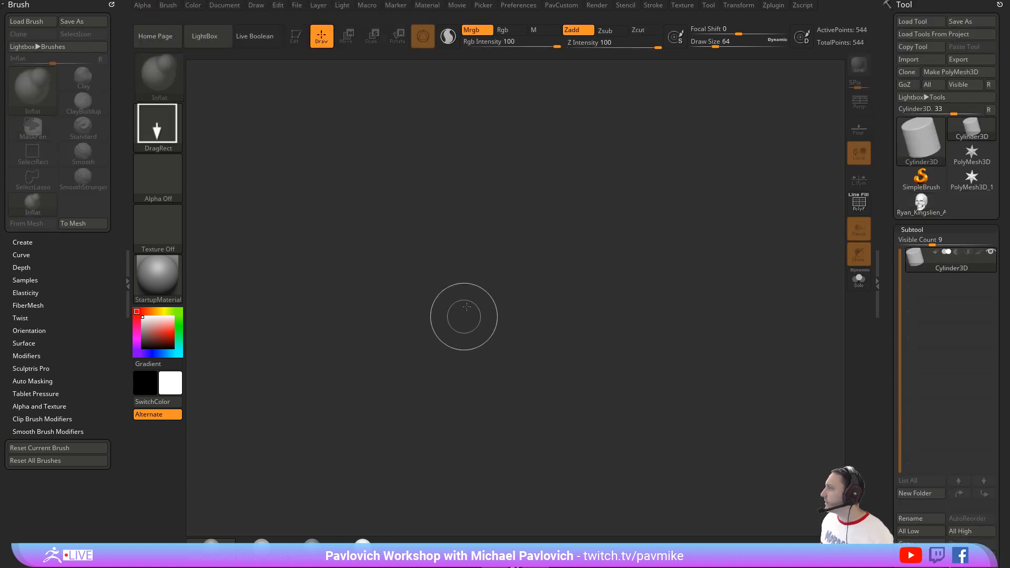
{"action": "left_click_drag", "start_coordinate": [463, 314], "coordinate": [338, 103]}
{"action": "left_click", "coordinate": [299, 40]}
{"action": "left_click", "coordinate": [947, 72]}
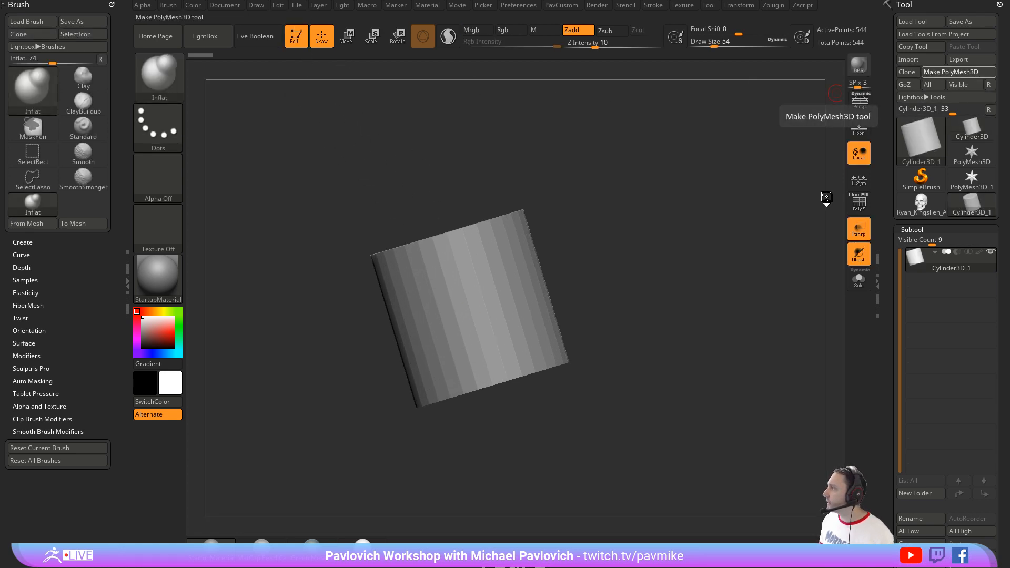
Step: Show the cylinder's polyframe with the SkinShade4 material, and dock the Transform palette in the side tray
{"action": "left_click", "coordinate": [852, 211]}
{"action": "left_click_drag", "start_coordinate": [704, 259], "coordinate": [637, 323], "text": "shift"}
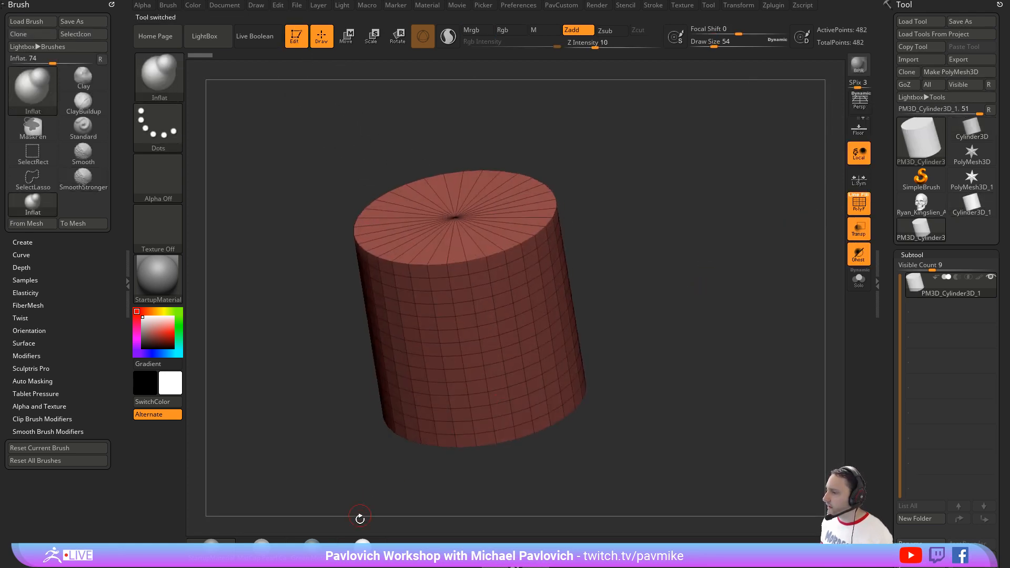
{"action": "left_click_drag", "start_coordinate": [633, 231], "coordinate": [644, 209]}
{"action": "left_click", "coordinate": [738, 5]}
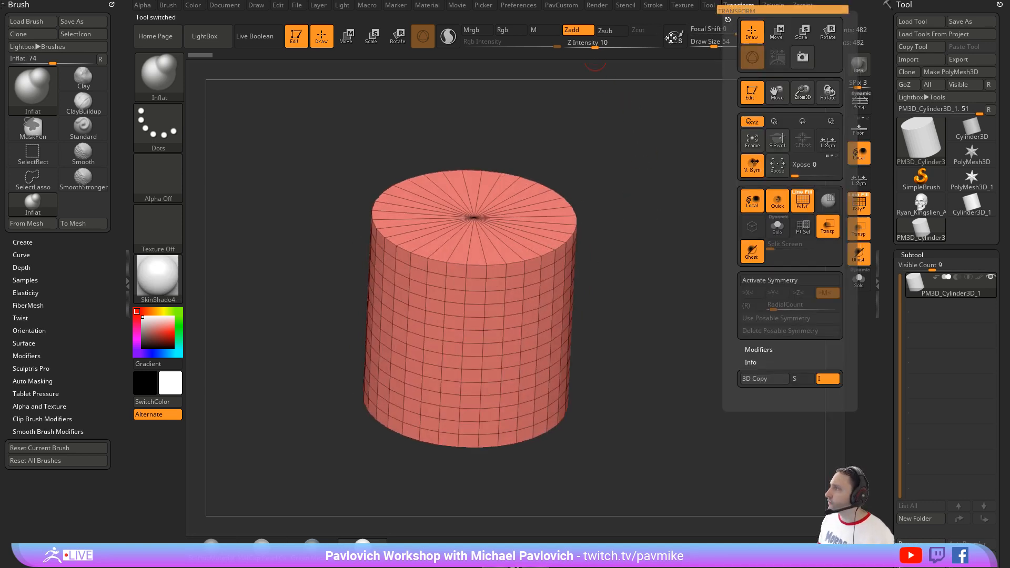
{"action": "left_click_drag", "start_coordinate": [728, 19], "coordinate": [75, 68]}
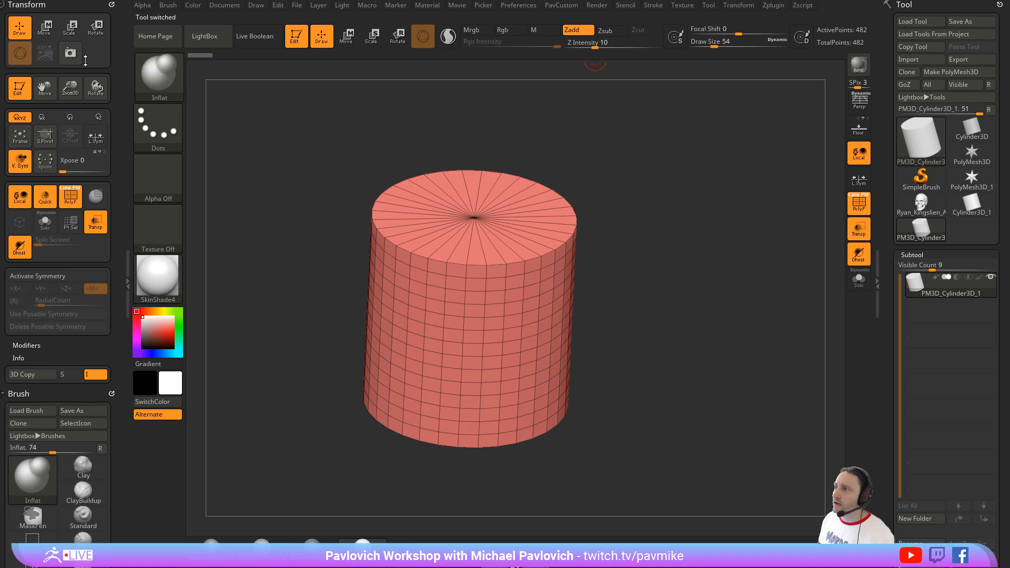
Step: Activate radial symmetry around the Y axis with a RadialCount of 32
{"action": "left_click", "coordinate": [54, 276]}
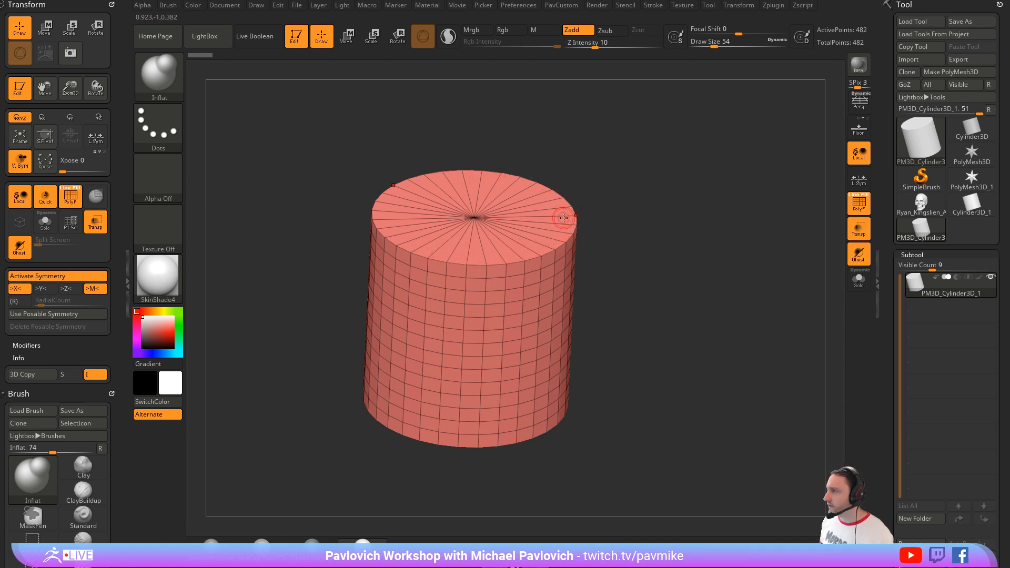
{"action": "left_click", "coordinate": [20, 303]}
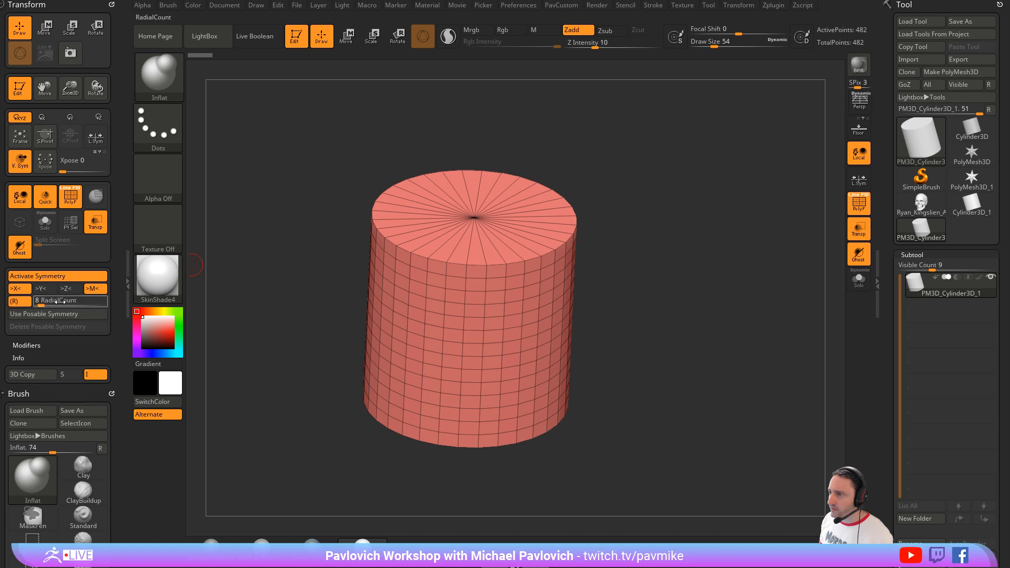
{"action": "left_click", "coordinate": [44, 290]}
{"action": "left_click", "coordinate": [22, 289]}
{"action": "left_click", "coordinate": [46, 302]}
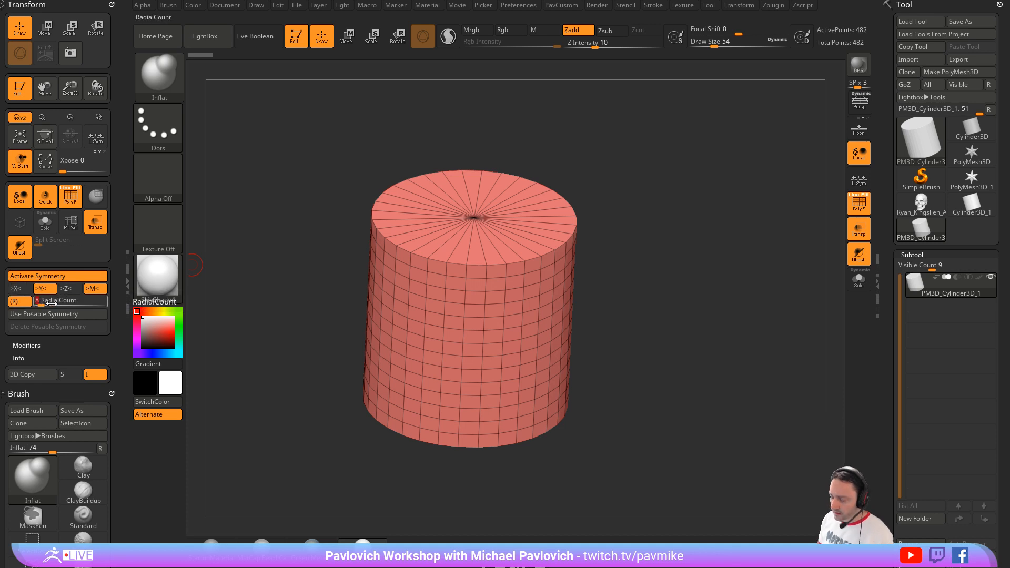
{"action": "type", "text": "32"}
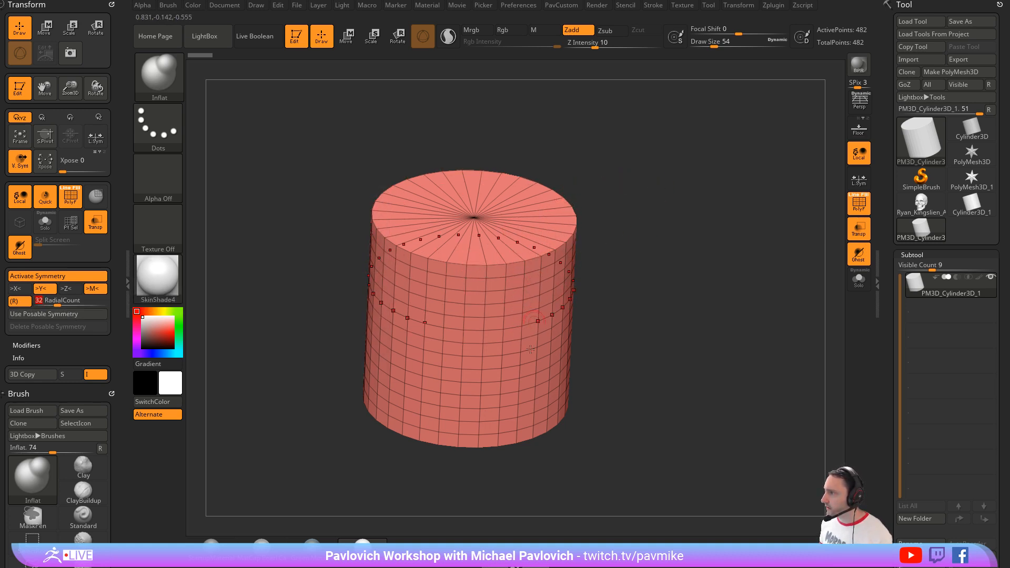
Step: Remove the horizontal edge loops from the cylinder's side with the EdgeLoop Delete Loops command
{"action": "mouse_move", "coordinate": [647, 223]}
{"action": "left_mouse_down"}
{"action": "mouse_move", "coordinate": [658, 241]}
{"action": "mouse_move", "coordinate": [660, 217]}
{"action": "left_mouse_up"}
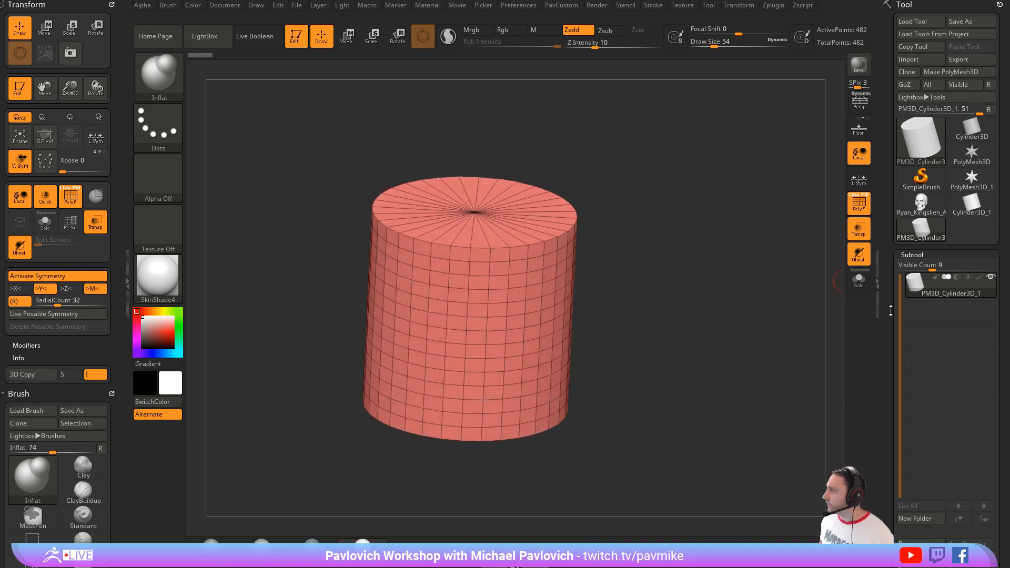
{"action": "left_click_drag", "start_coordinate": [891, 311], "coordinate": [892, 202]}
{"action": "left_click", "coordinate": [915, 269]}
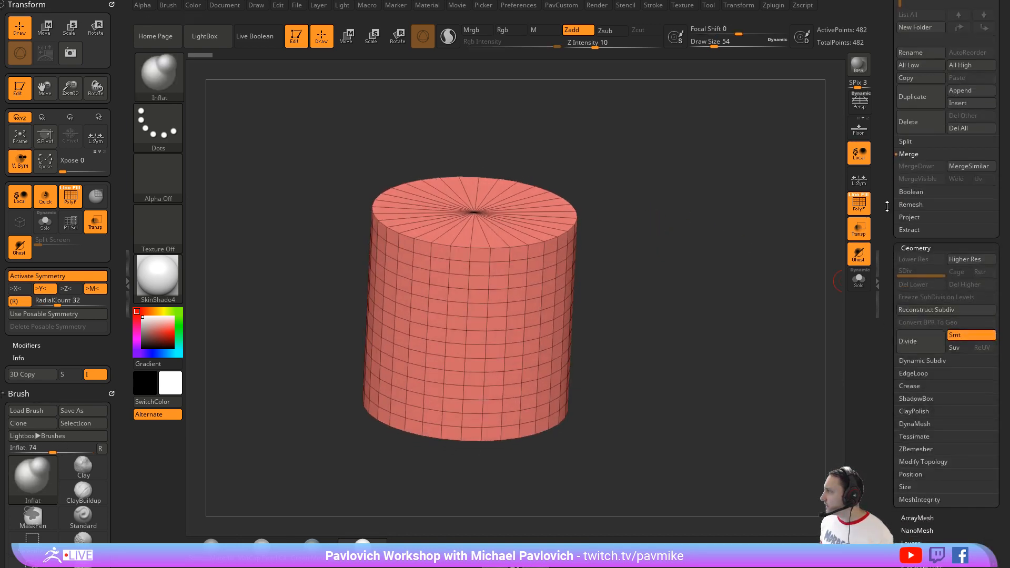
{"action": "left_click_drag", "start_coordinate": [891, 451], "coordinate": [889, 94]}
{"action": "left_click_drag", "start_coordinate": [890, 528], "coordinate": [889, 505]}
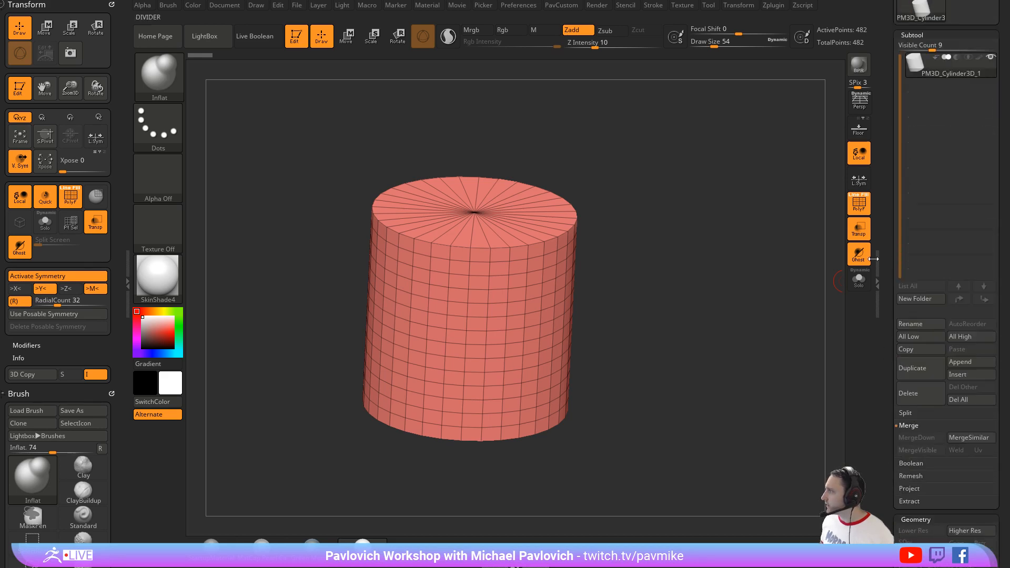
{"action": "mouse_move", "coordinate": [887, 239]}
{"action": "left_mouse_down"}
{"action": "mouse_move", "coordinate": [888, 458]}
{"action": "mouse_move", "coordinate": [889, 42]}
{"action": "left_mouse_up"}
{"action": "left_click_drag", "start_coordinate": [889, 356], "coordinate": [889, 208]}
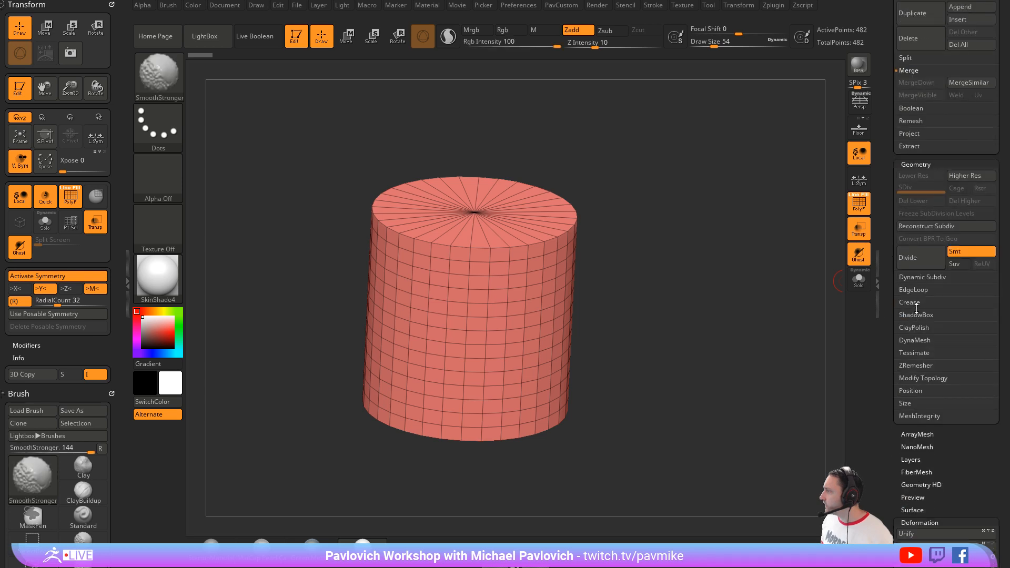
{"action": "left_click", "coordinate": [916, 290], "text": "shift"}
{"action": "left_click", "coordinate": [909, 498]}
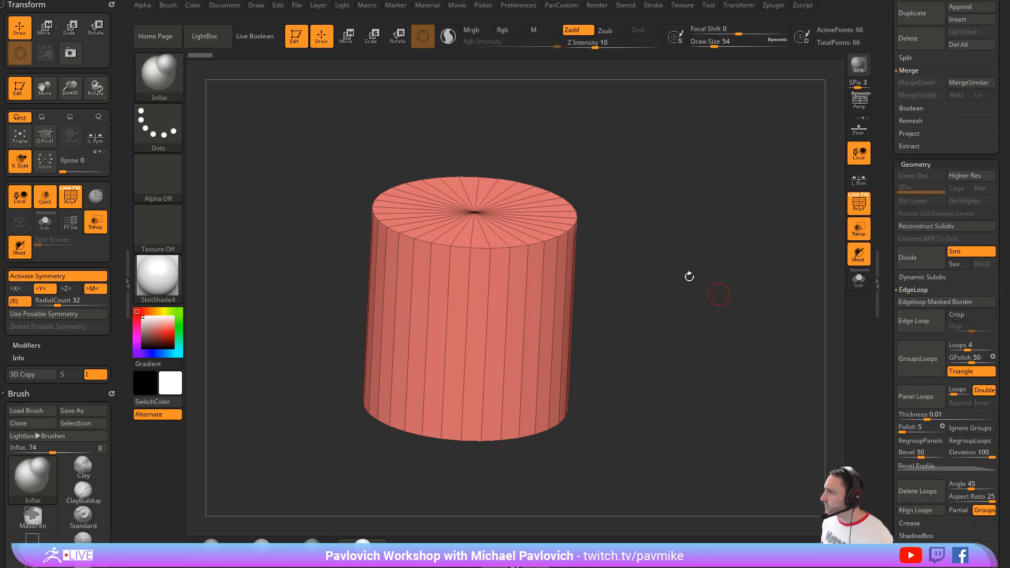
Step: Flatten the cylinder into a low disc with the Move gizmo, and return to Draw mode with the Inflat brush
{"action": "left_click_drag", "start_coordinate": [660, 228], "coordinate": [641, 216]}
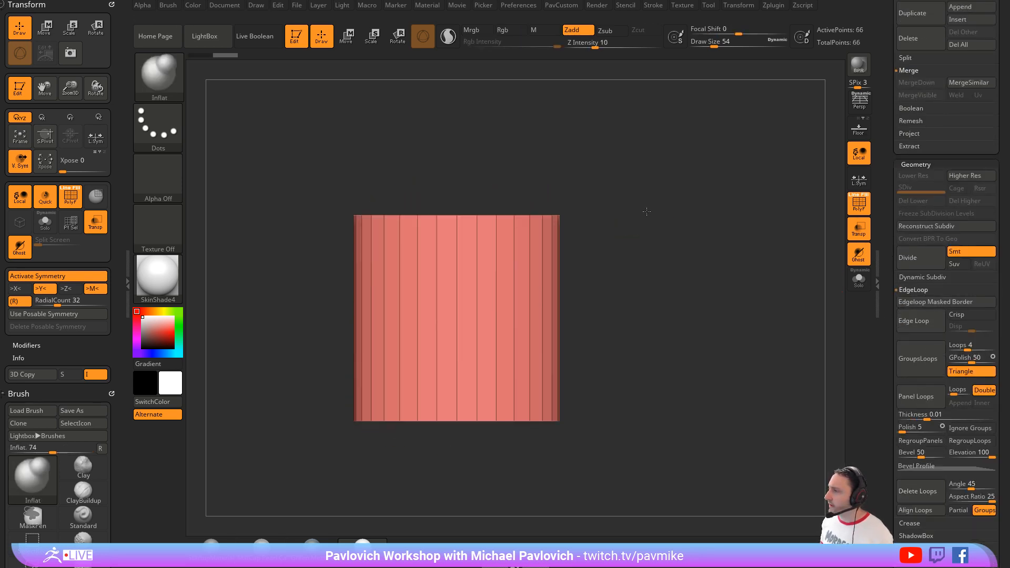
{"action": "left_click_drag", "start_coordinate": [670, 161], "coordinate": [298, 248], "text": "ctrl"}
{"action": "left_click", "coordinate": [298, 248], "text": "ctrl"}
{"action": "key", "text": "w"}
{"action": "left_click_drag", "start_coordinate": [568, 182], "coordinate": [582, 207]}
{"action": "left_click_drag", "start_coordinate": [454, 258], "coordinate": [475, 402]}
{"action": "left_click_drag", "start_coordinate": [642, 187], "coordinate": [645, 206]}
{"action": "left_click_drag", "start_coordinate": [643, 197], "coordinate": [651, 227], "text": "ctrl"}
{"action": "left_click_drag", "start_coordinate": [656, 268], "coordinate": [674, 288], "text": "ctrl"}
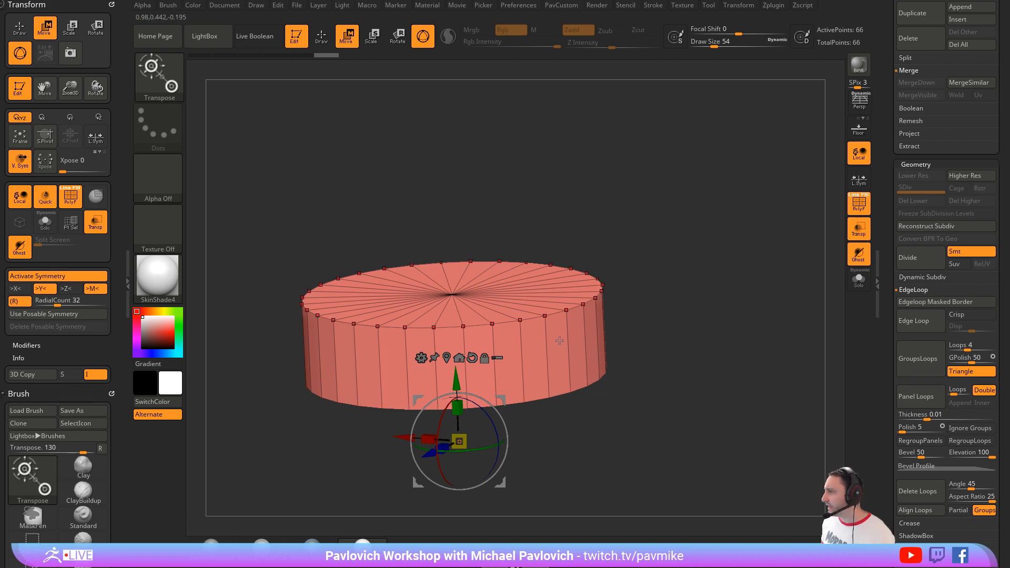
{"action": "left_click_drag", "start_coordinate": [637, 299], "coordinate": [645, 331]}
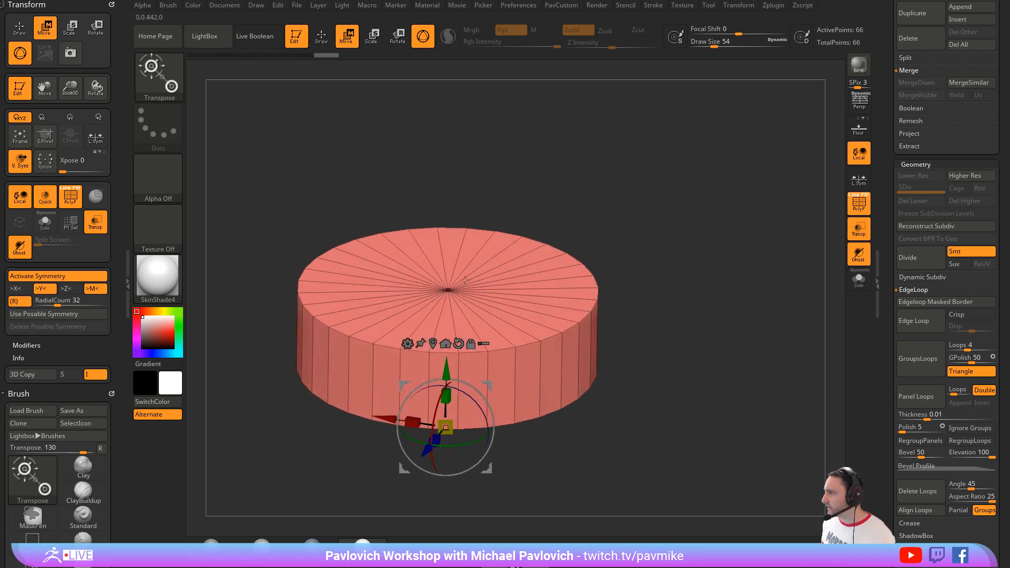
{"action": "mouse_move", "coordinate": [664, 241]}
{"action": "left_mouse_down"}
{"action": "mouse_move", "coordinate": [663, 225]}
{"action": "mouse_move", "coordinate": [655, 295]}
{"action": "mouse_move", "coordinate": [653, 287]}
{"action": "left_mouse_up"}
{"action": "key", "text": "q"}
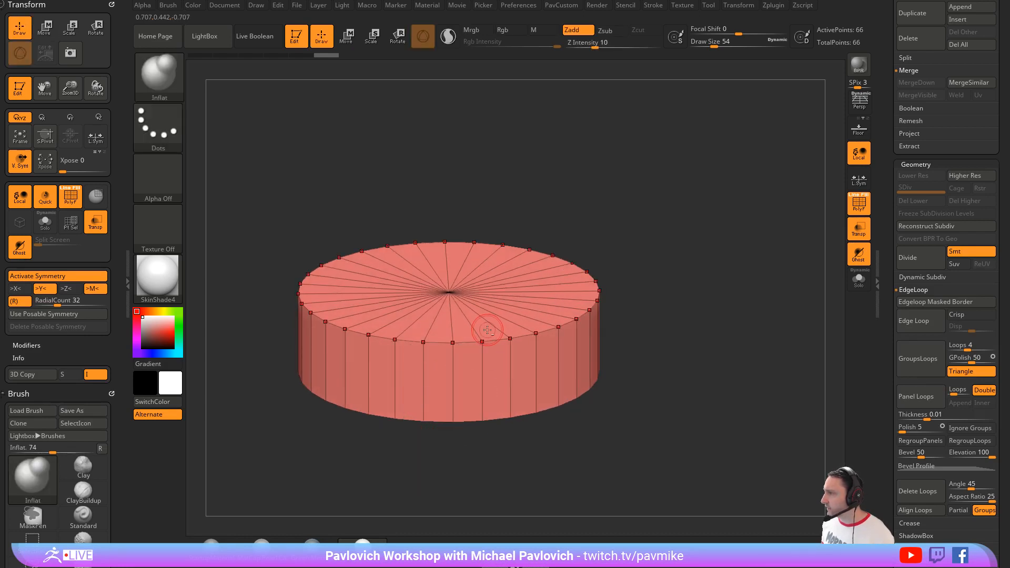
Step: With the ZModeler brush, extrude the disc's top cap upward using QMesh with the Flat Island target
{"action": "key", "text": "b"}
{"action": "key", "text": "z"}
{"action": "key", "text": "m"}
{"action": "key", "text": "space"}
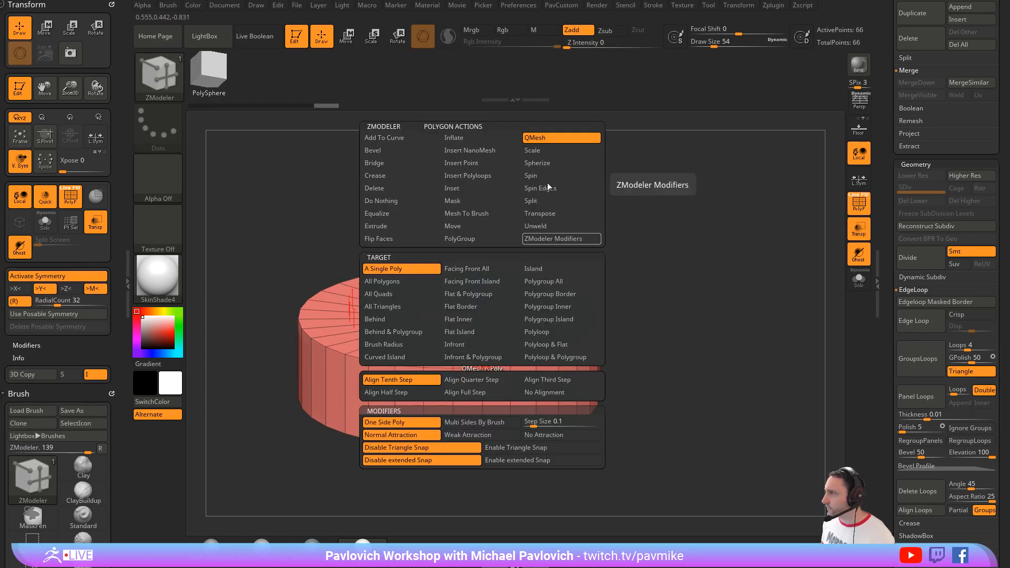
{"action": "left_click", "coordinate": [492, 331]}
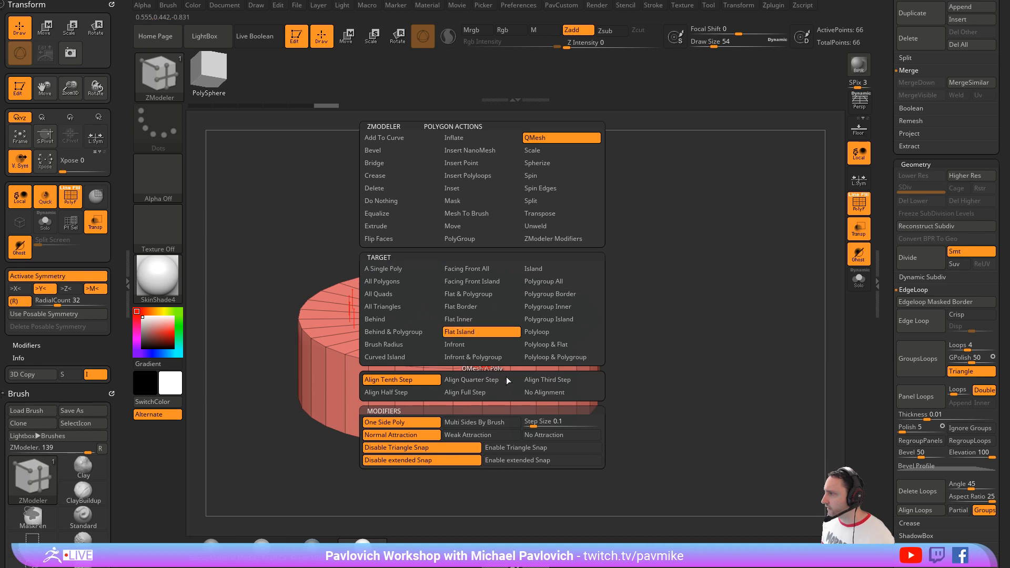
{"action": "left_click_drag", "start_coordinate": [491, 341], "coordinate": [502, 261]}
{"action": "left_click_drag", "start_coordinate": [676, 270], "coordinate": [682, 235]}
Step: Set the brush's draw size to 49
{"action": "key", "text": "s"}
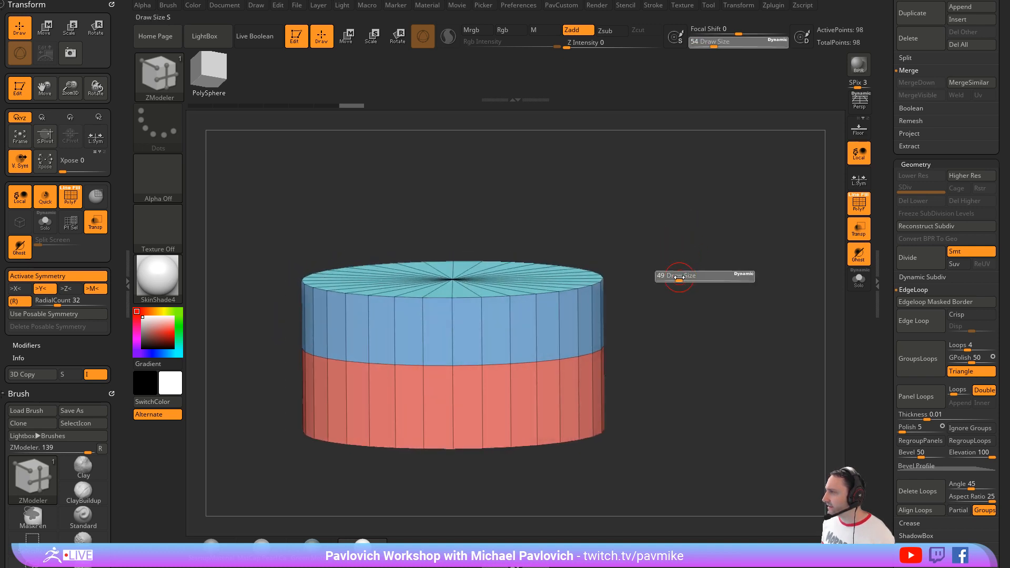
{"action": "left_click", "coordinate": [679, 277]}
{"action": "left_click_drag", "start_coordinate": [679, 281], "coordinate": [677, 272], "text": "alt"}
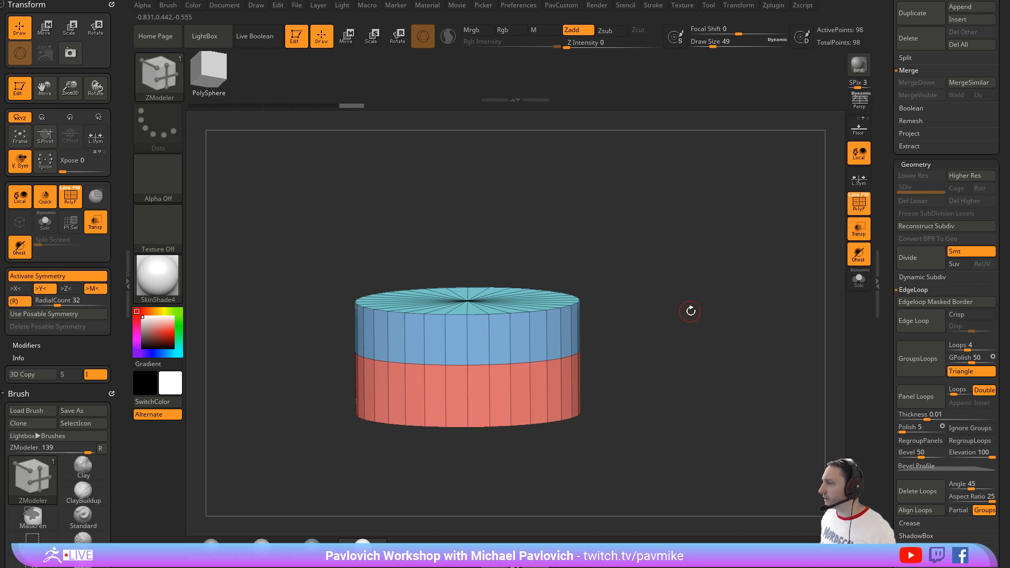
{"action": "left_click_drag", "start_coordinate": [669, 247], "coordinate": [687, 264]}
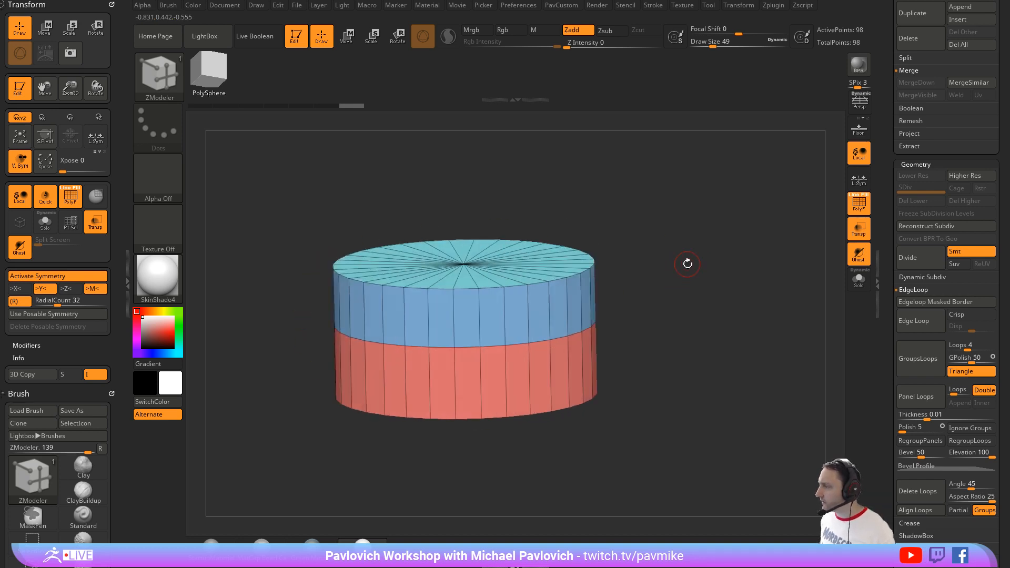
Step: Assign separate polygroups to the cylinder's caps and side wall with Groups By Normals
{"action": "key", "text": "3"}
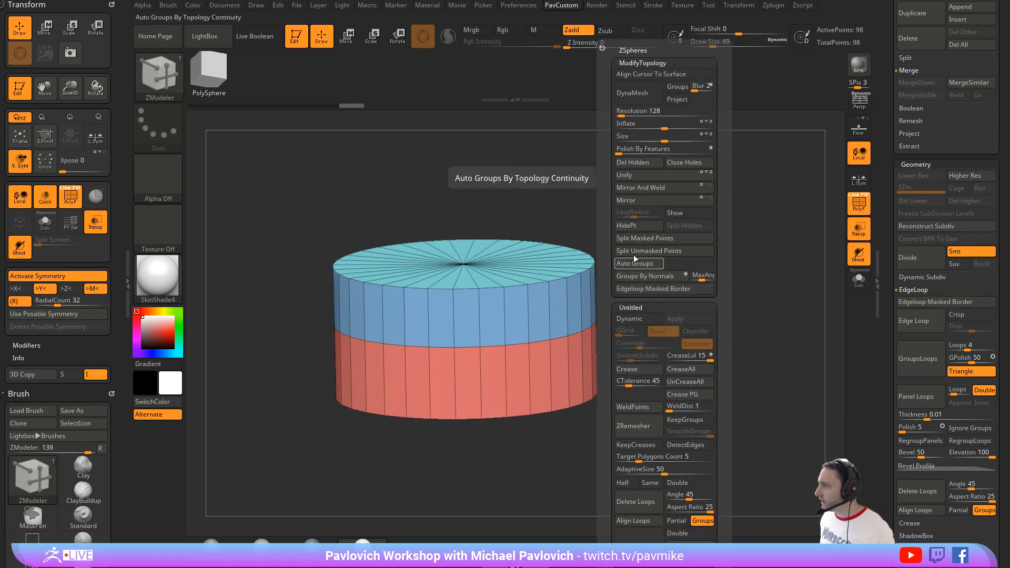
{"action": "left_click_drag", "start_coordinate": [675, 299], "coordinate": [694, 222]}
{"action": "key", "text": "3"}
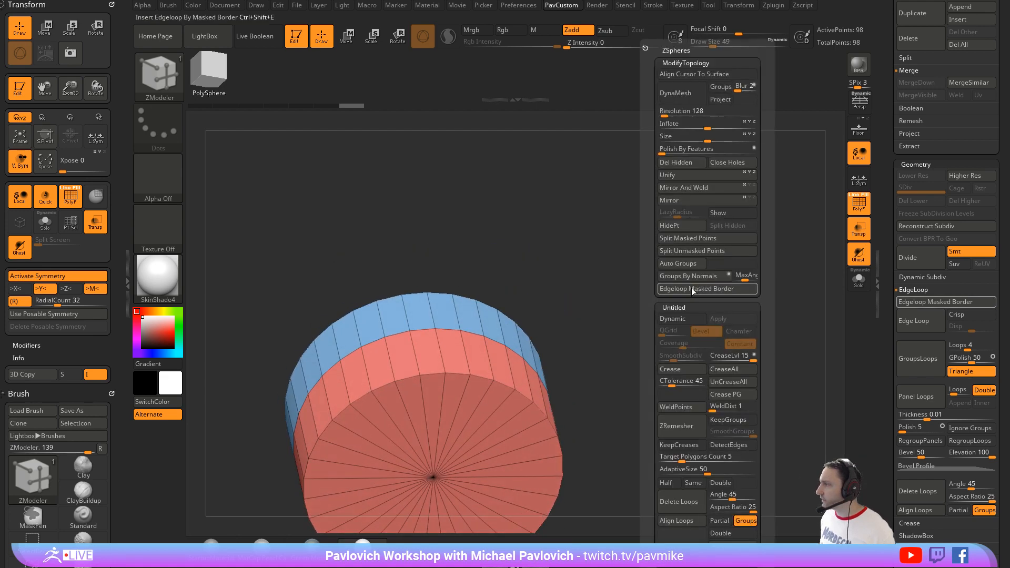
{"action": "left_click", "coordinate": [687, 276]}
Step: Isolate the cylinder's side wall polygroup and delete the hidden top and bottom caps
{"action": "left_click_drag", "start_coordinate": [588, 227], "coordinate": [518, 349]}
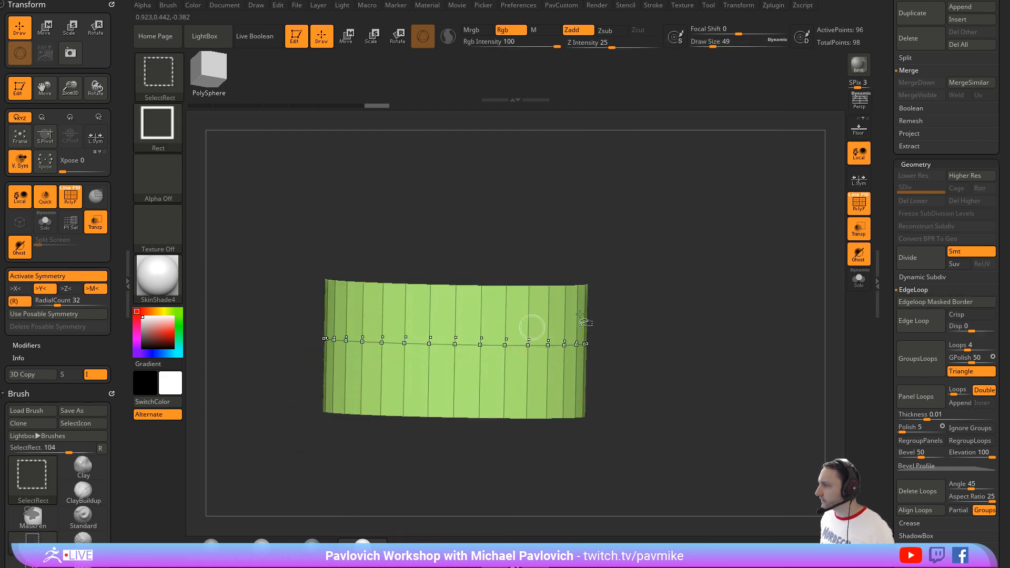
{"action": "key", "text": "3"}
{"action": "left_click", "coordinate": [654, 162]}
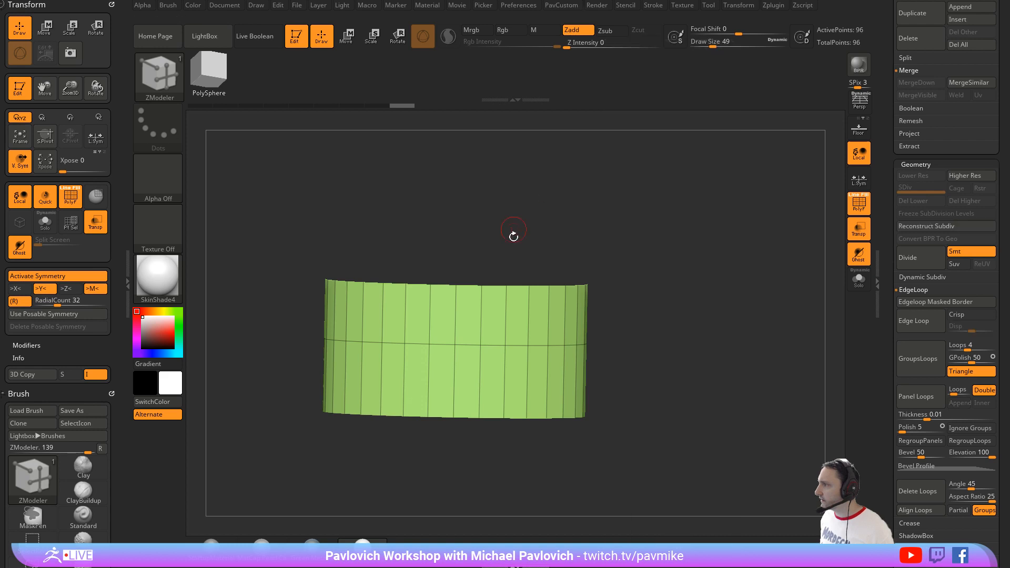
Step: Thicken the open side wall into a solid ring using ZModeler QMesh with the Polygroup All target
{"action": "left_click_drag", "start_coordinate": [608, 228], "coordinate": [591, 299]}
{"action": "key", "text": "space"}
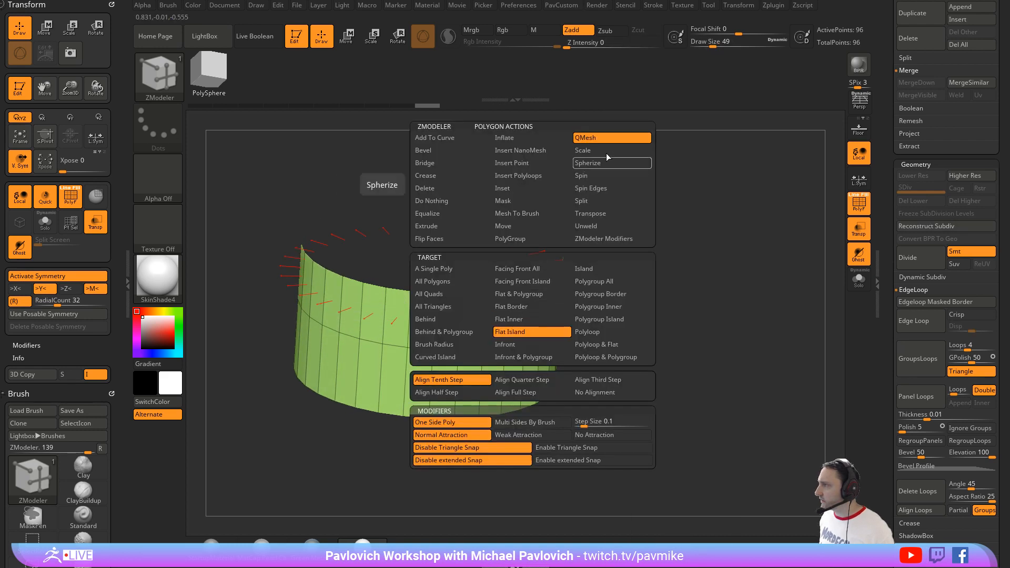
{"action": "left_click", "coordinate": [597, 282]}
{"action": "left_click_drag", "start_coordinate": [533, 332], "coordinate": [545, 336]}
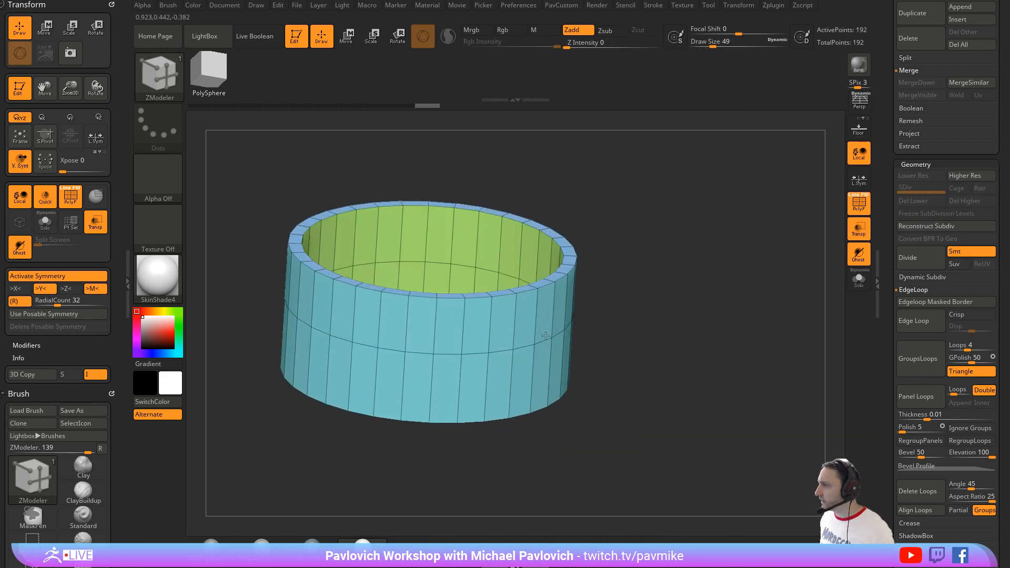
{"action": "left_click_drag", "start_coordinate": [655, 302], "coordinate": [533, 323]}
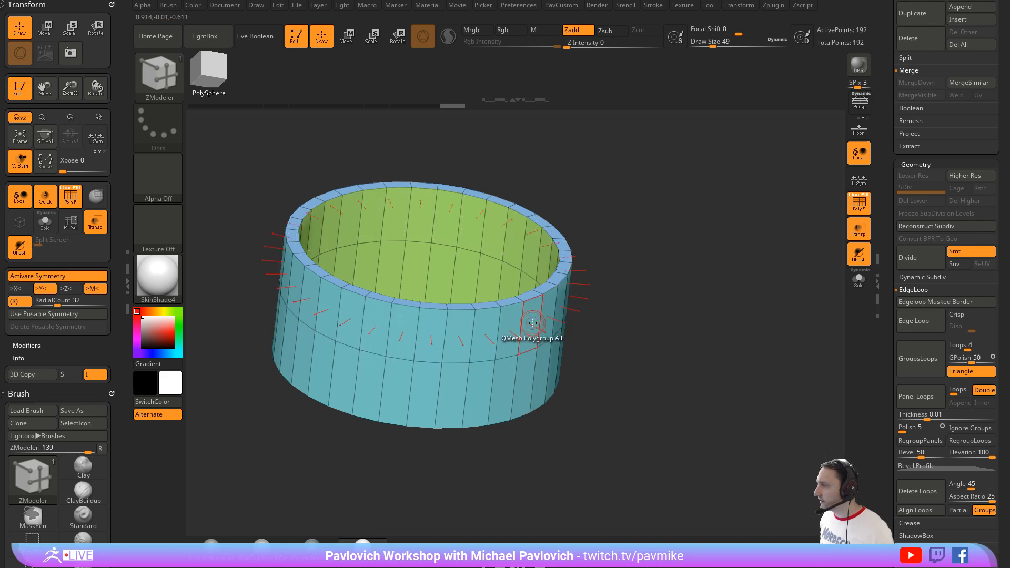
Step: Set RadialCount to 8 and cut two-polygon-wide notches through the ring's upper half with QMesh
{"action": "left_click_drag", "start_coordinate": [116, 352], "coordinate": [117, 259]}
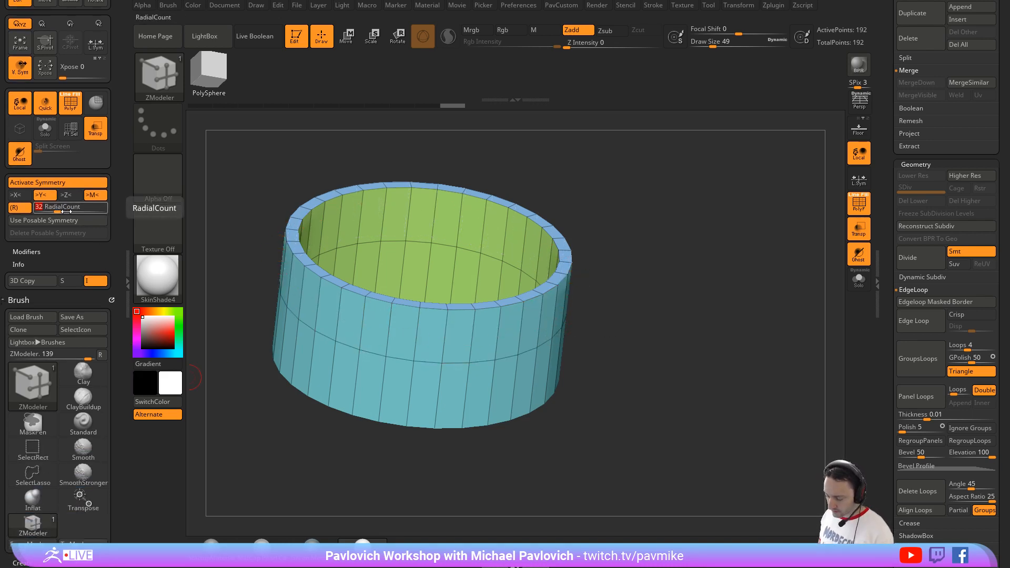
{"action": "type", "text": "8"}
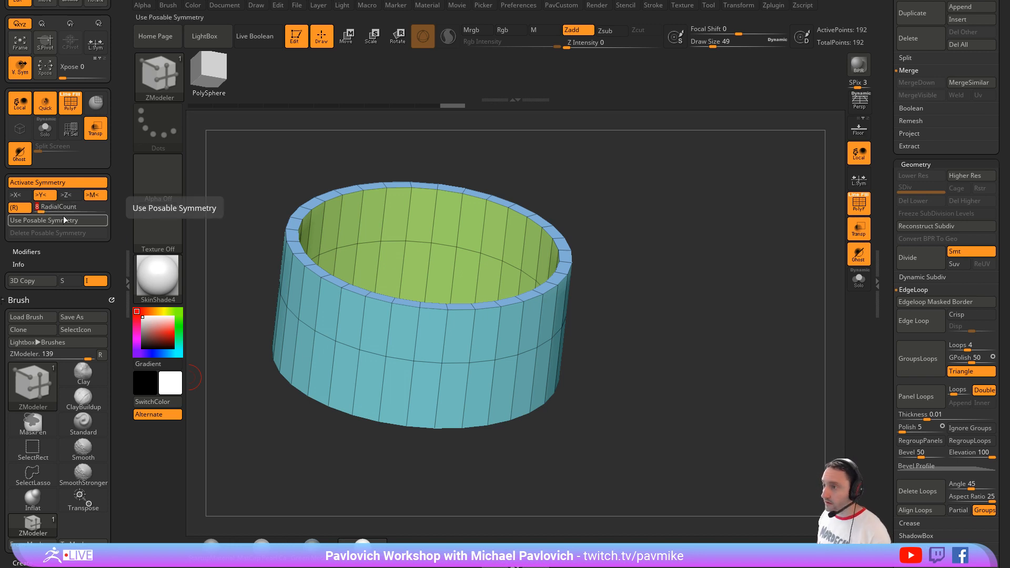
{"action": "key", "text": "Return"}
{"action": "left_click_drag", "start_coordinate": [485, 338], "coordinate": [500, 335], "text": "alt"}
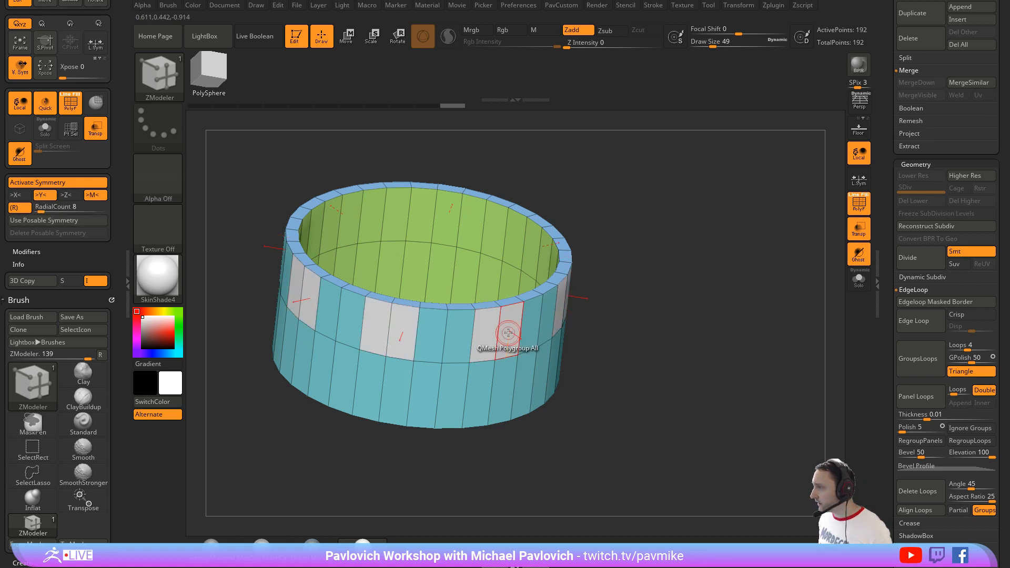
{"action": "left_click", "coordinate": [500, 335]}
{"action": "mouse_move", "coordinate": [681, 295]}
{"action": "left_mouse_down"}
{"action": "mouse_move", "coordinate": [683, 265]}
{"action": "mouse_move", "coordinate": [694, 302]}
{"action": "left_mouse_up"}
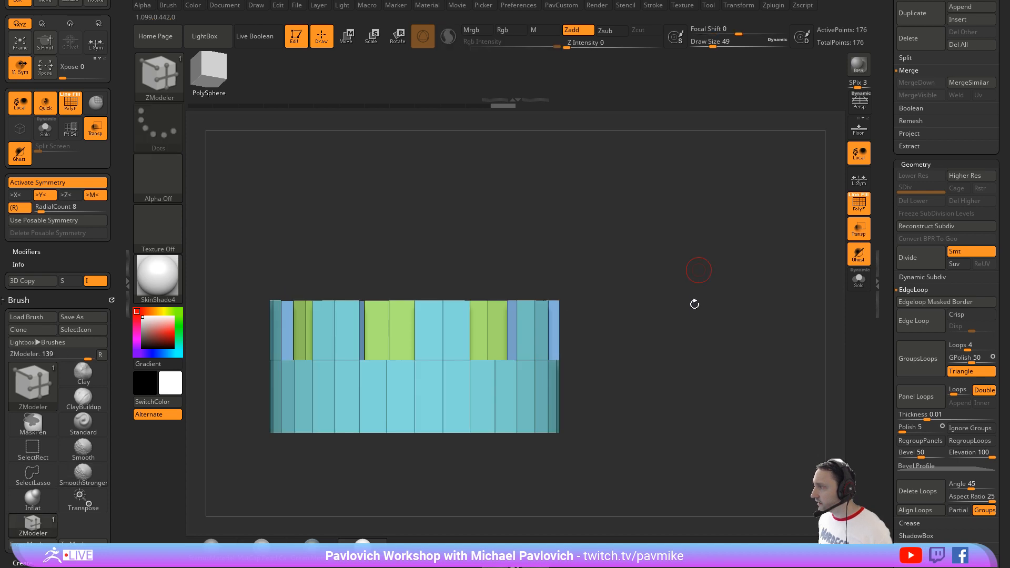
Step: Crease the crown's edges with CreaseLvl 3, and preview it without polyframe using Dynamic Subdivision at SmoothSubdiv 4
{"action": "key", "text": "space"}
{"action": "left_click_drag", "start_coordinate": [615, 261], "coordinate": [690, 345]}
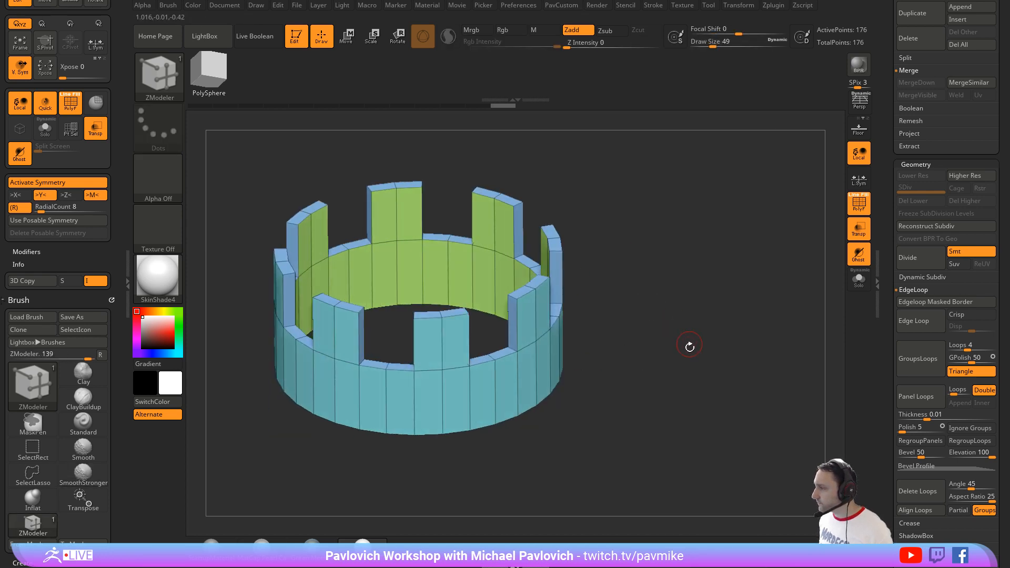
{"action": "key", "text": "space"}
{"action": "left_click", "coordinate": [666, 374]}
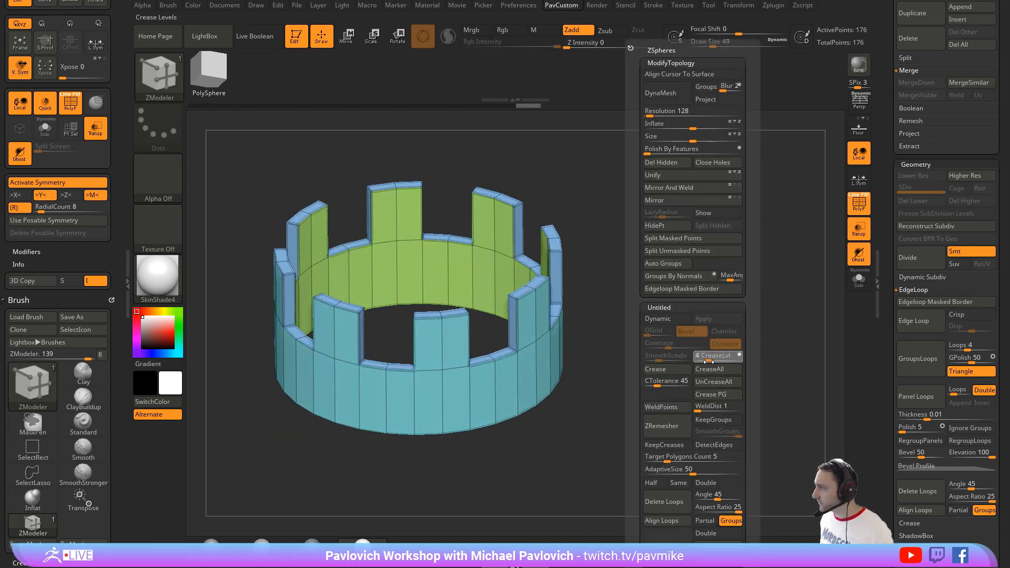
{"action": "key", "text": "d"}
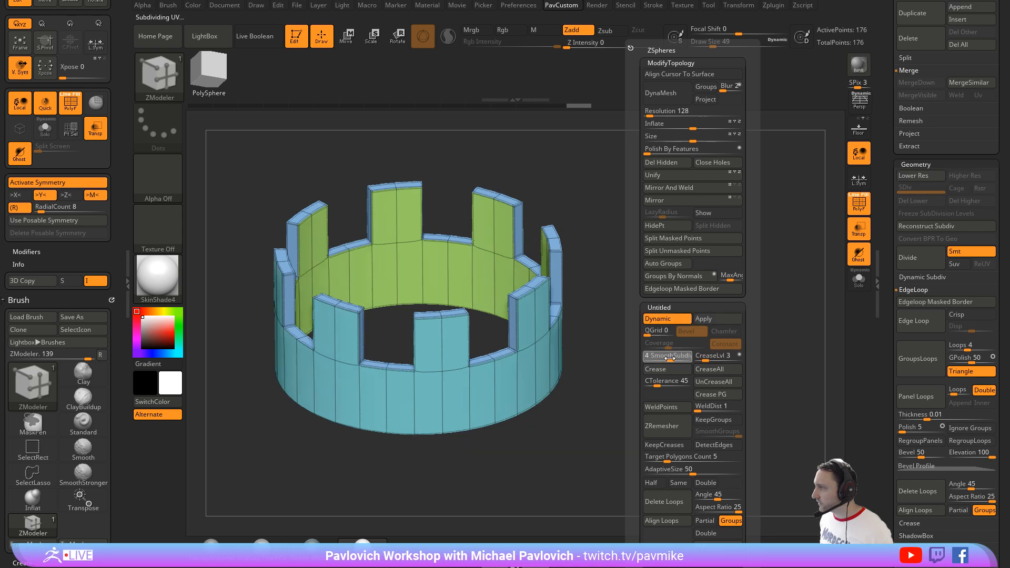
{"action": "key", "text": "shift+f"}
{"action": "left_click_drag", "start_coordinate": [696, 280], "coordinate": [843, 264]}
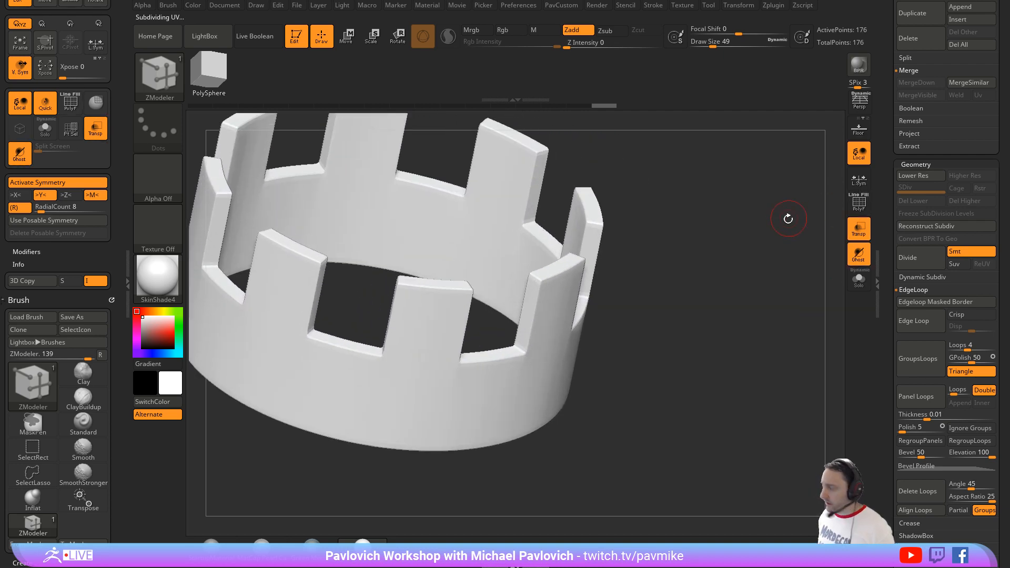
Step: Turn off the Dynamic Subdivision preview and show the crown's polyframe again
{"action": "key", "text": "shift+d"}
{"action": "left_click", "coordinate": [868, 212]}
{"action": "left_click_drag", "start_coordinate": [765, 233], "coordinate": [736, 281]}
Step: Choose Slide as the ZModeler edge action and try sliding the crown's top corner edges with a RadialCount of 16
{"action": "key", "text": "space"}
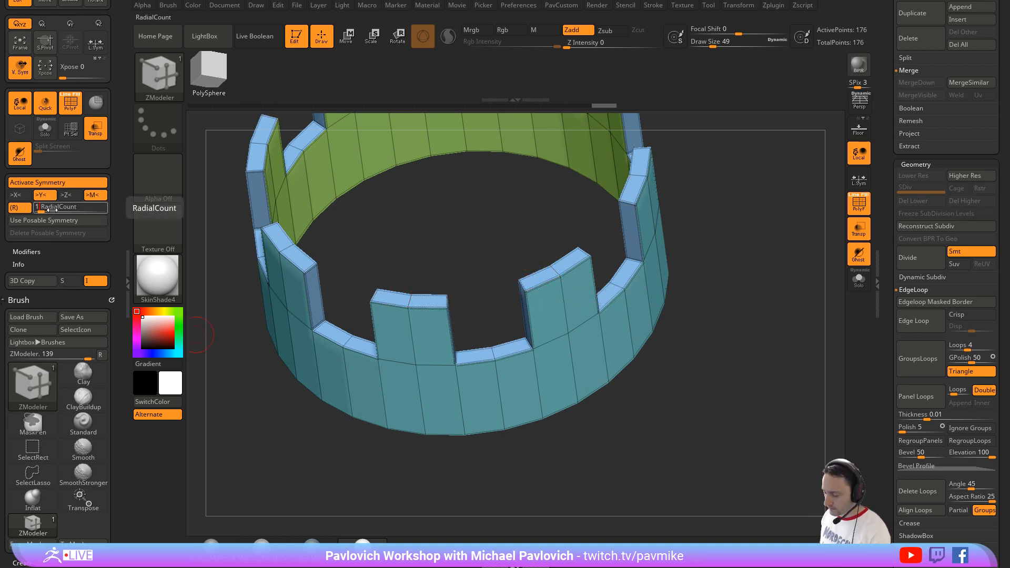
{"action": "right_click", "coordinate": [524, 285]}
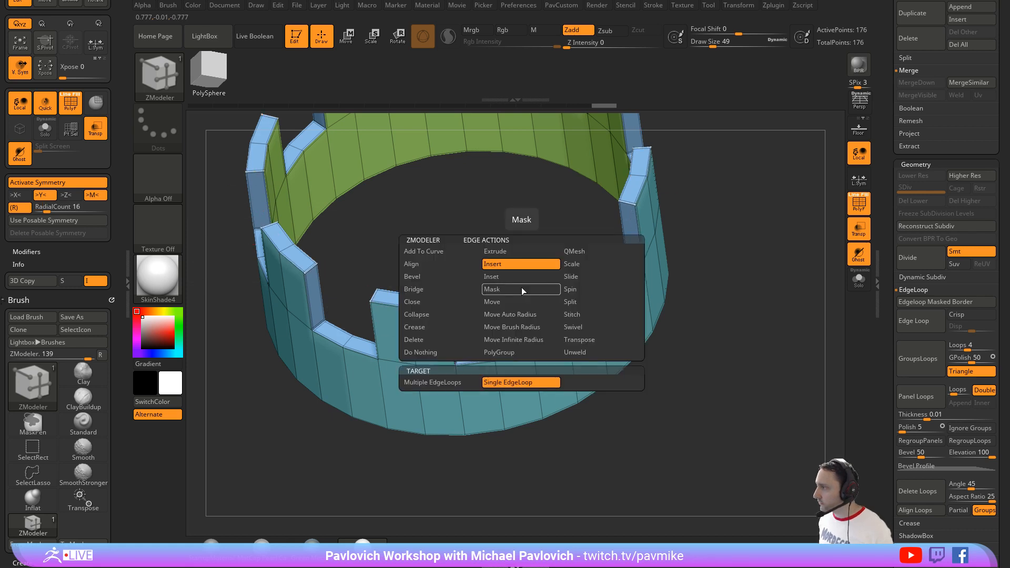
{"action": "left_click", "coordinate": [573, 277]}
{"action": "left_click_drag", "start_coordinate": [525, 285], "coordinate": [541, 285]}
{"action": "key", "text": "ctrl"}
{"action": "key", "text": "ctrl+d"}
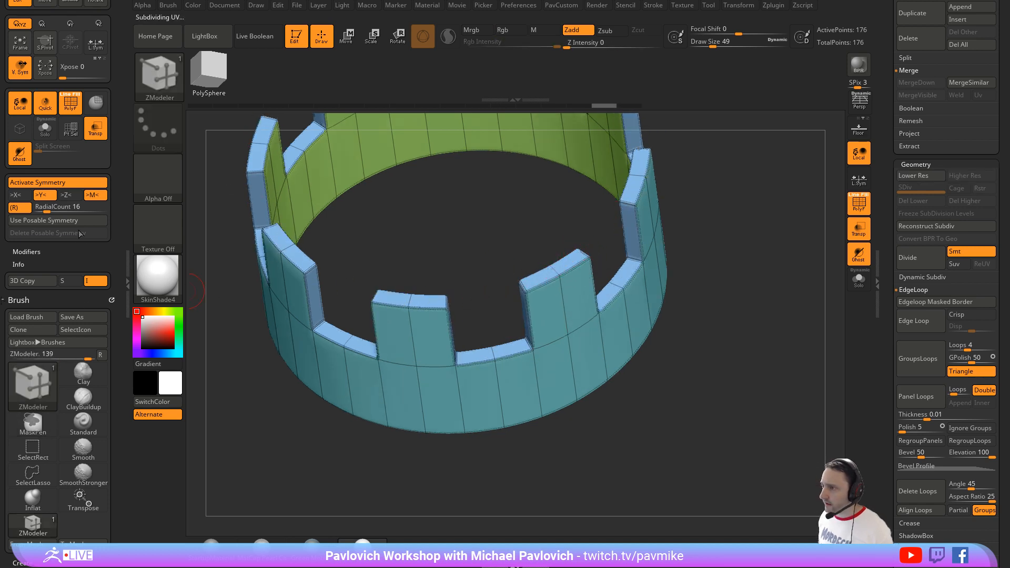
Step: Set RadialCount to 8 and slide the top corner edges inward to taper the crown's blocks into spikes
{"action": "left_click", "coordinate": [69, 207]}
{"action": "type", "text": "8"}
{"action": "key", "text": "Return"}
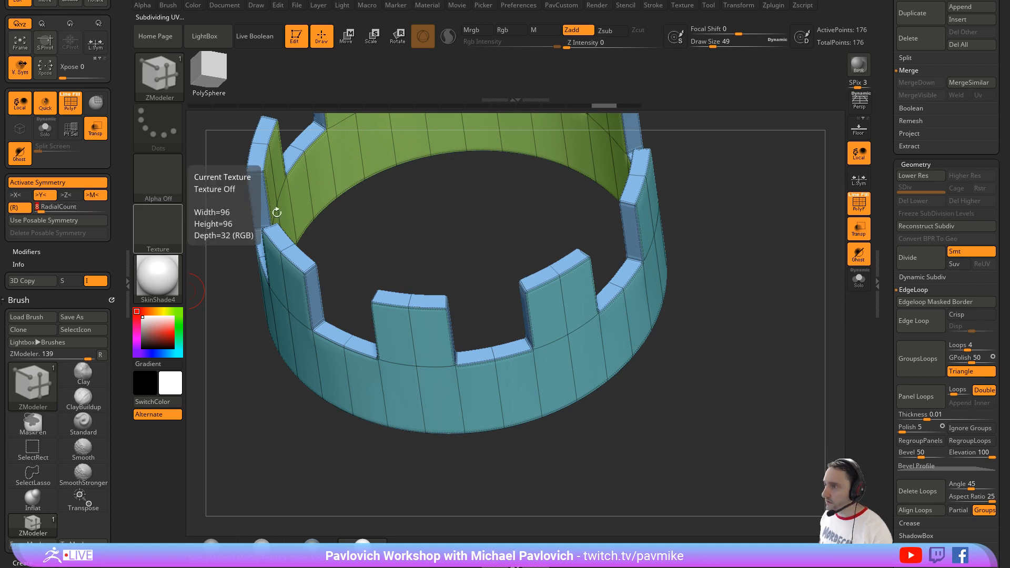
{"action": "left_click_drag", "start_coordinate": [543, 282], "coordinate": [560, 267]}
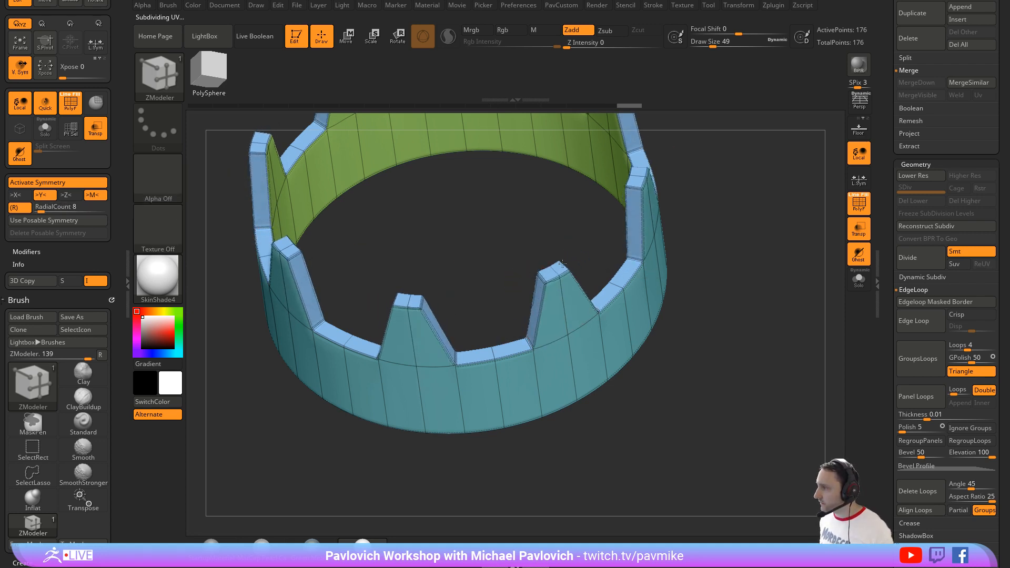
{"action": "left_click_drag", "start_coordinate": [740, 261], "coordinate": [736, 231], "text": "alt"}
{"action": "mouse_move", "coordinate": [758, 278]}
{"action": "left_mouse_down"}
{"action": "mouse_move", "coordinate": [762, 223]}
{"action": "mouse_move", "coordinate": [762, 252]}
{"action": "mouse_move", "coordinate": [738, 273]}
{"action": "left_mouse_up"}
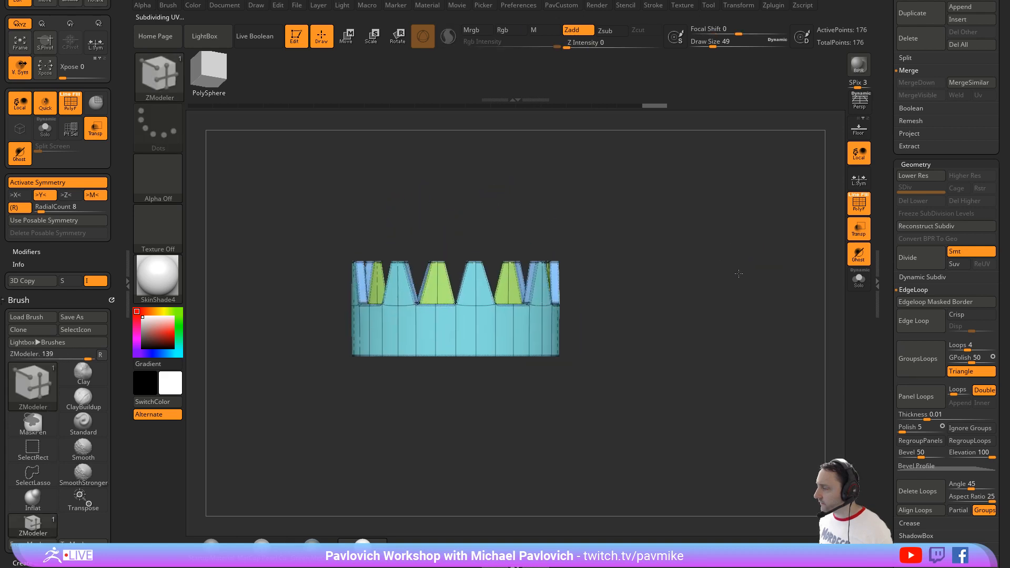
Step: Create an InsertMesh brush from the crown seen from above, and switch to the skull tool
{"action": "left_click_drag", "start_coordinate": [716, 198], "coordinate": [735, 311], "text": "shift"}
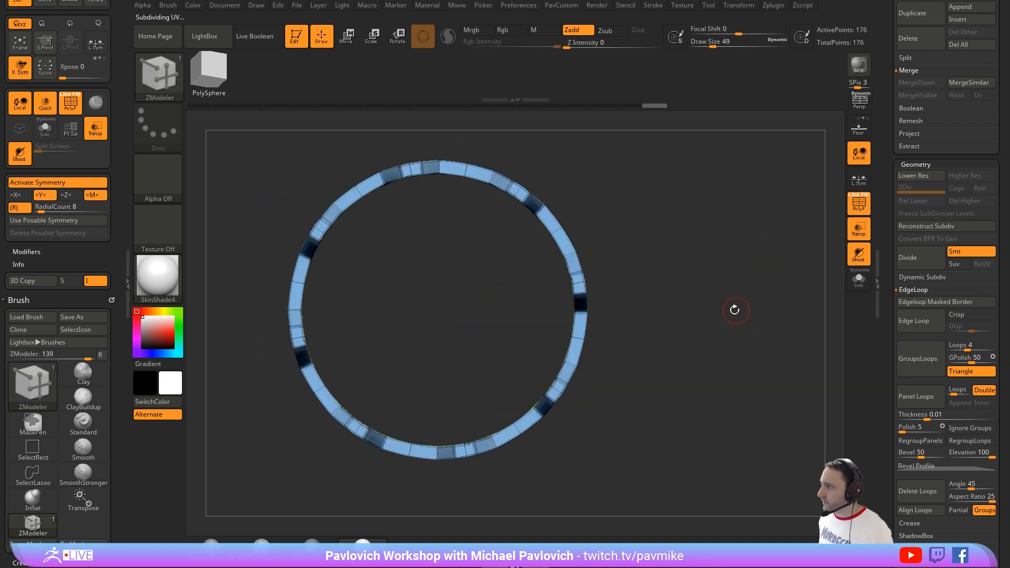
{"action": "key", "text": "b"}
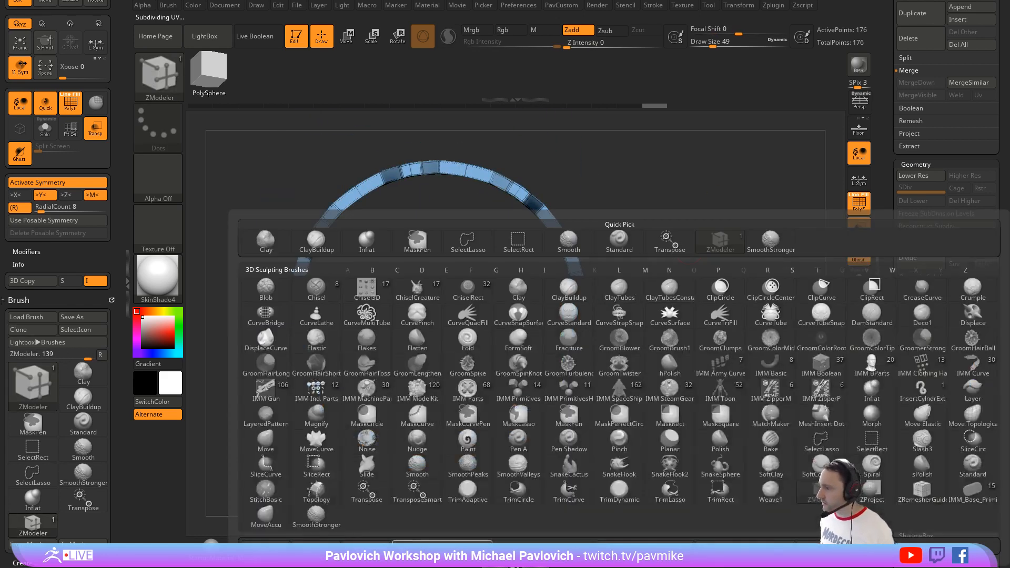
{"action": "left_click", "coordinate": [442, 547]}
{"action": "left_click", "coordinate": [446, 183]}
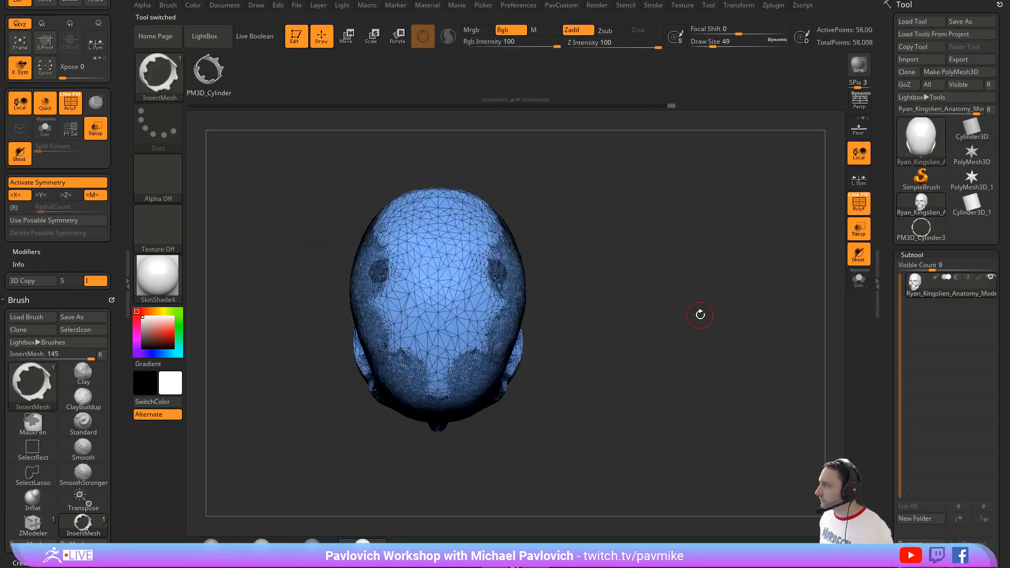
Step: Insert the crown mesh on the top of the skull, sized to encircle the cranium
{"action": "mouse_move", "coordinate": [666, 309]}
{"action": "left_mouse_down"}
{"action": "mouse_move", "coordinate": [680, 228]}
{"action": "mouse_move", "coordinate": [699, 289]}
{"action": "left_mouse_up"}
{"action": "left_click_drag", "start_coordinate": [568, 198], "coordinate": [573, 247]}
{"action": "left_click_drag", "start_coordinate": [439, 301], "coordinate": [445, 402]}
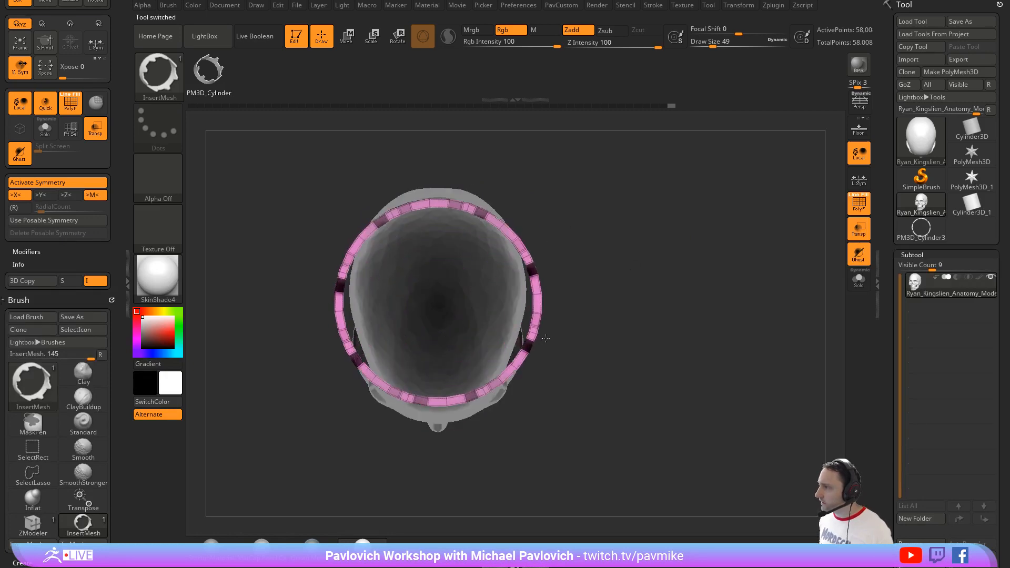
Step: Separate the crown from the skull into its own subtool with Split Masked Points
{"action": "left_click_drag", "start_coordinate": [672, 351], "coordinate": [680, 228]}
{"action": "key", "text": "w"}
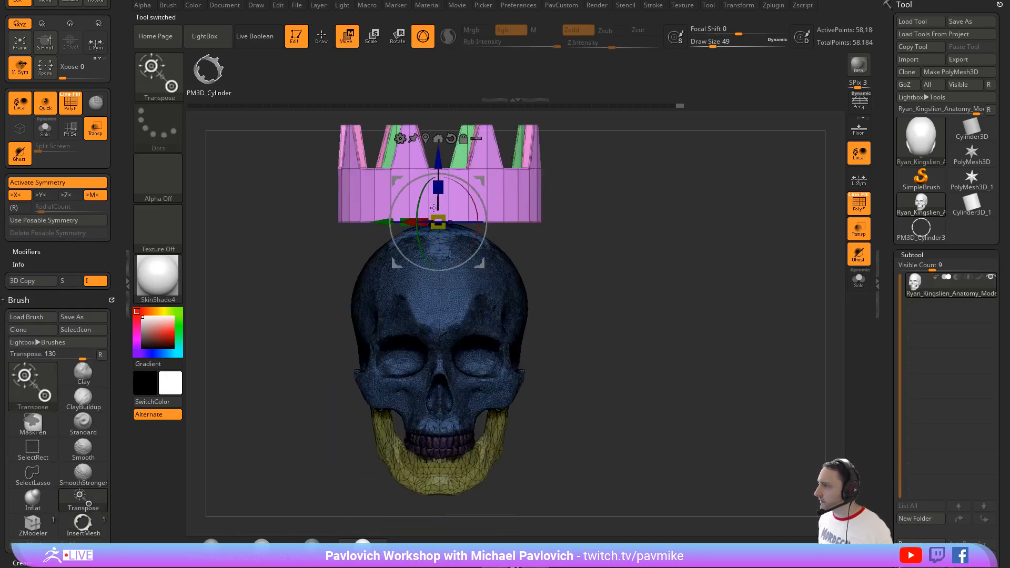
{"action": "key", "text": "q"}
{"action": "key", "text": "space"}
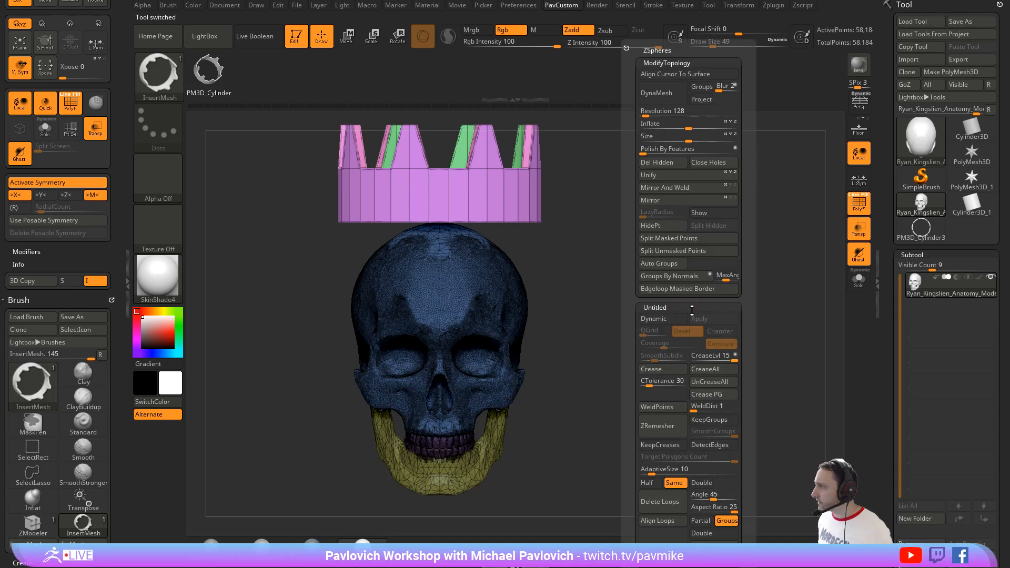
{"action": "left_click", "coordinate": [667, 239]}
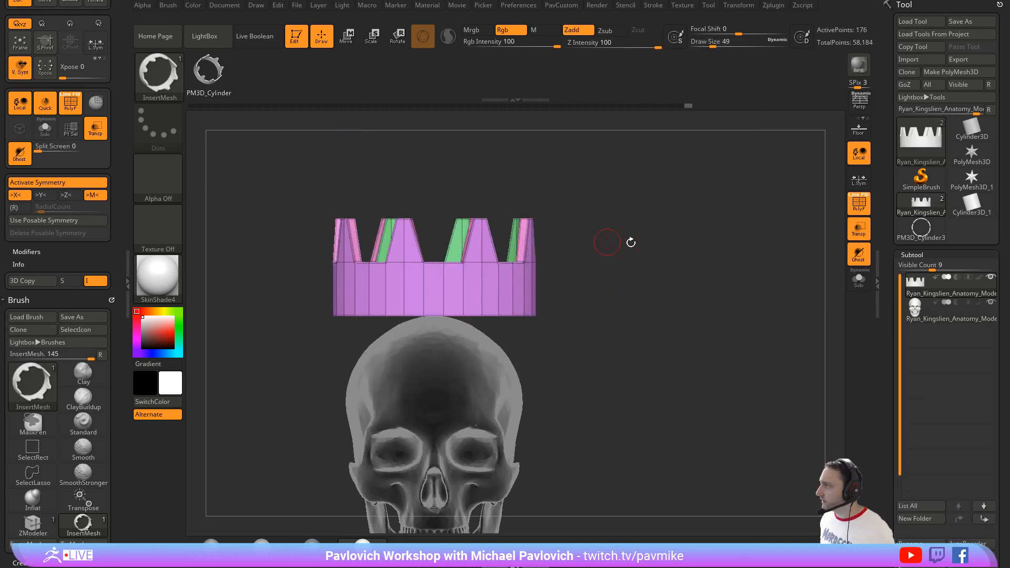
Step: Lower the crown onto the skull's forehead with the Move gizmo, and turn off transparency
{"action": "key", "text": "w"}
{"action": "left_click_drag", "start_coordinate": [426, 253], "coordinate": [426, 317]}
{"action": "left_click_drag", "start_coordinate": [599, 318], "coordinate": [594, 237], "text": "alt"}
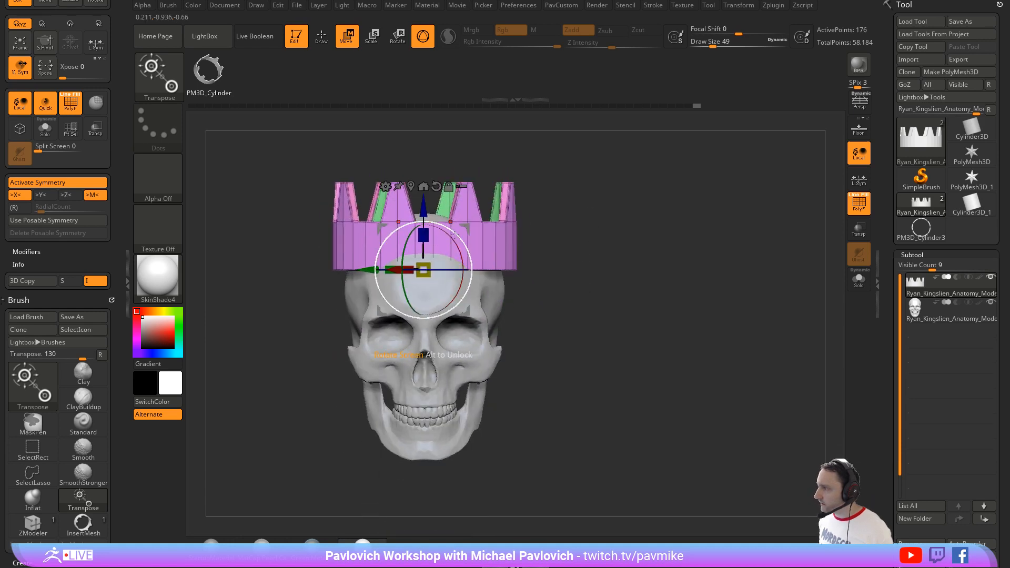
Step: Turn off symmetry, then rotate and shift the crown so it sits tilted around the skull
{"action": "left_click_drag", "start_coordinate": [460, 241], "coordinate": [476, 314]}
{"action": "key", "text": "ctrl+z"}
{"action": "key", "text": "x"}
{"action": "left_click_drag", "start_coordinate": [570, 274], "coordinate": [582, 316]}
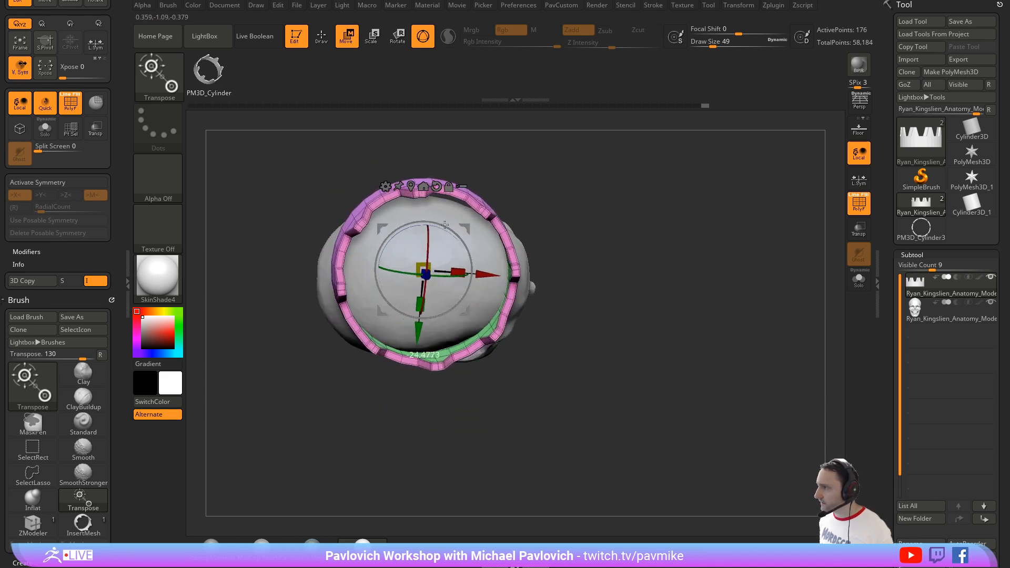
{"action": "left_click_drag", "start_coordinate": [605, 278], "coordinate": [657, 246]}
{"action": "right_click_drag", "start_coordinate": [459, 253], "coordinate": [491, 248]}
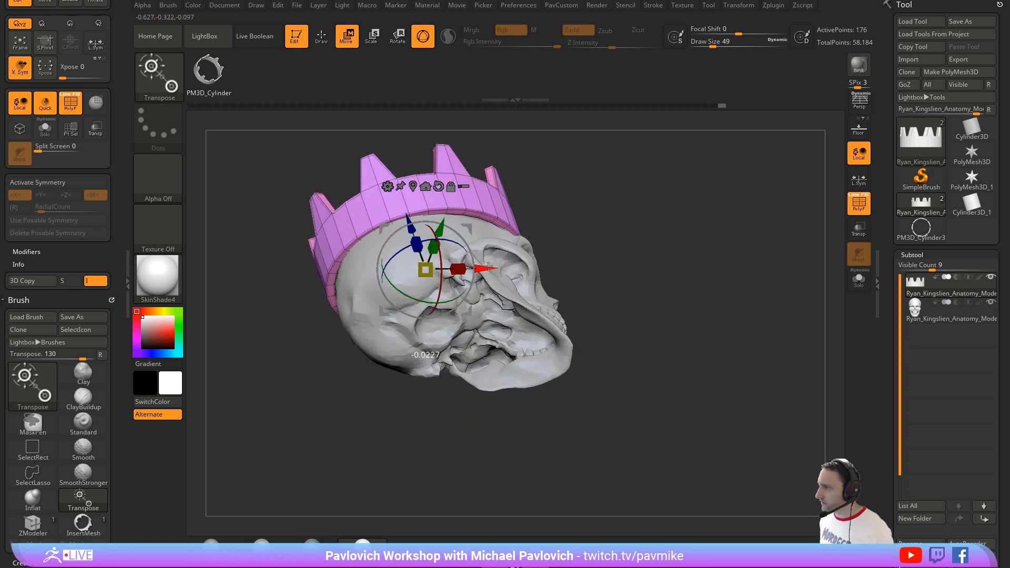
{"action": "left_click_drag", "start_coordinate": [626, 260], "coordinate": [594, 255]}
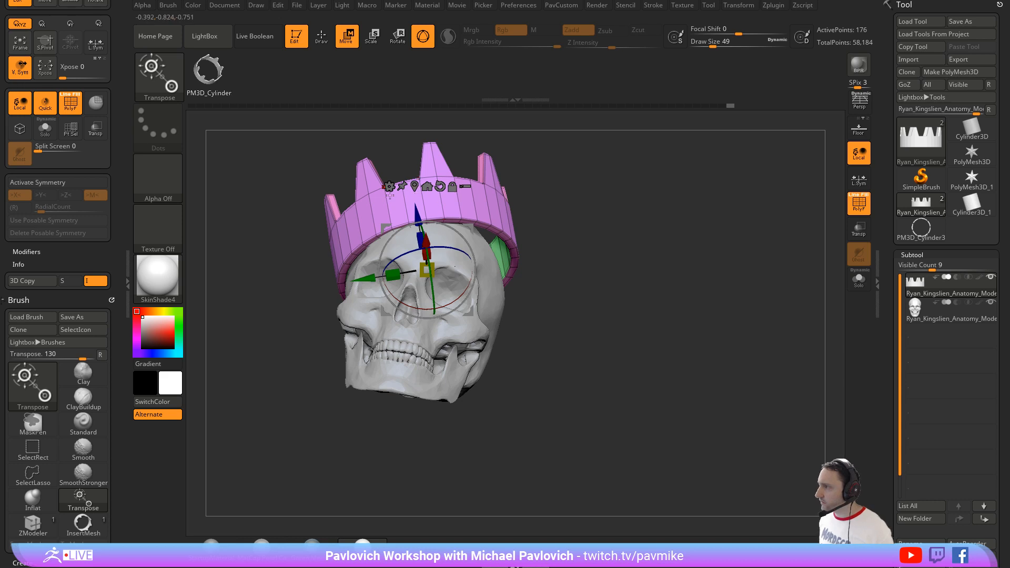
Step: Apply the Deformer to the crown and move one side's control points inward to fit it closer to the cranium
{"action": "left_click", "coordinate": [389, 187]}
{"action": "left_click", "coordinate": [419, 242]}
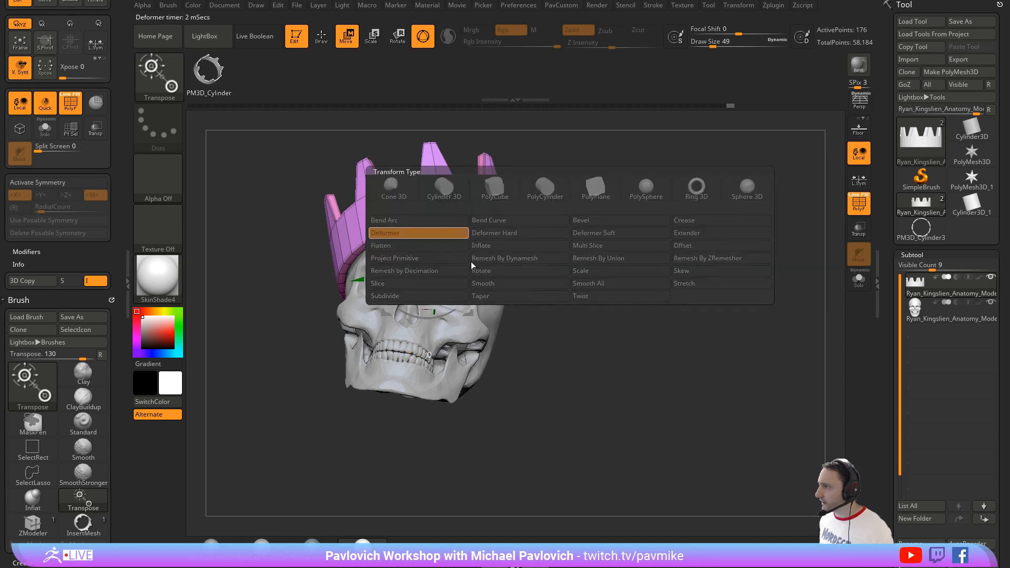
{"action": "left_click_drag", "start_coordinate": [320, 220], "coordinate": [293, 210]}
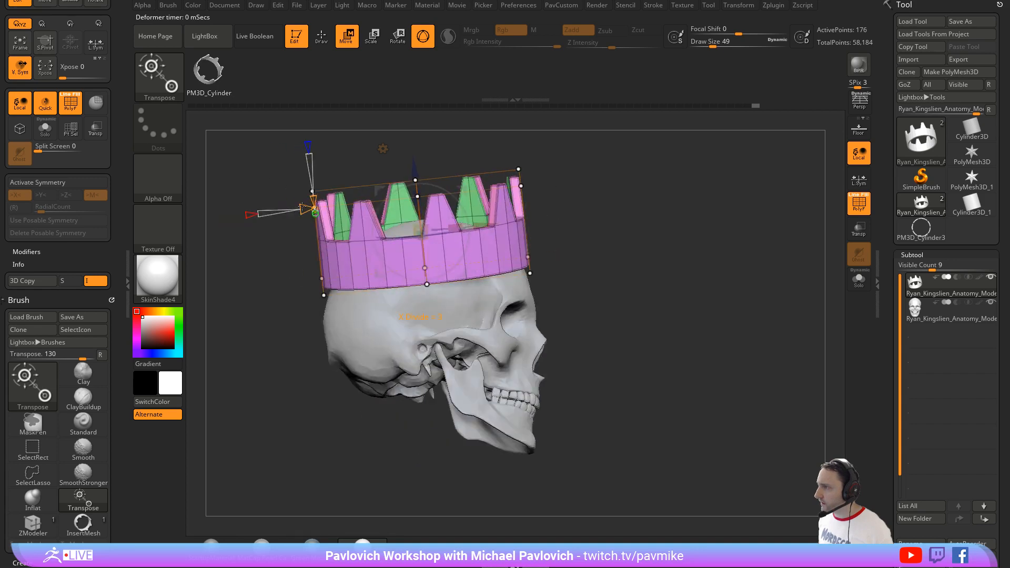
{"action": "left_click_drag", "start_coordinate": [648, 232], "coordinate": [595, 219]}
{"action": "left_click_drag", "start_coordinate": [608, 169], "coordinate": [441, 375], "text": "ctrl"}
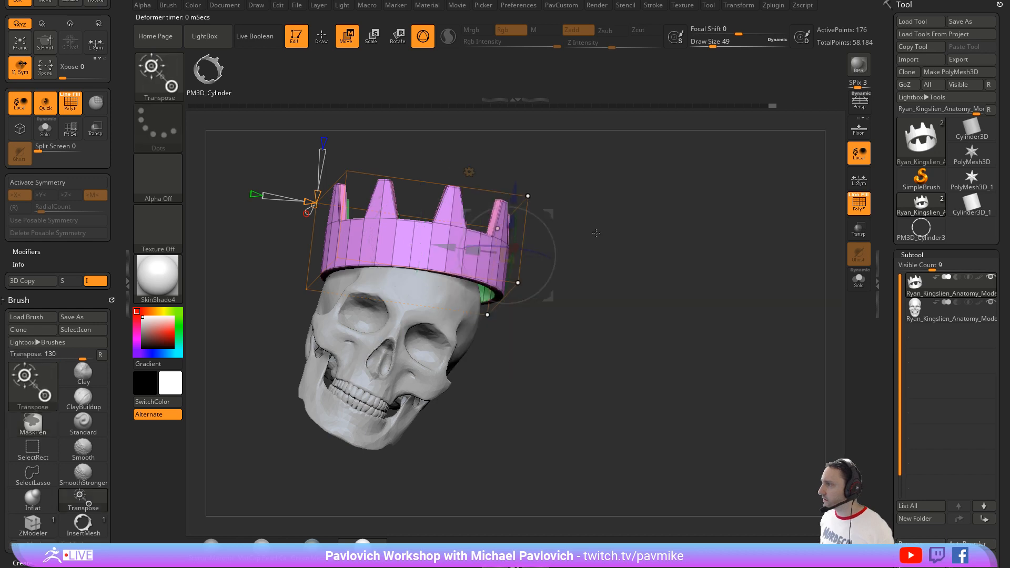
{"action": "right_click_drag", "start_coordinate": [499, 244], "coordinate": [474, 247]}
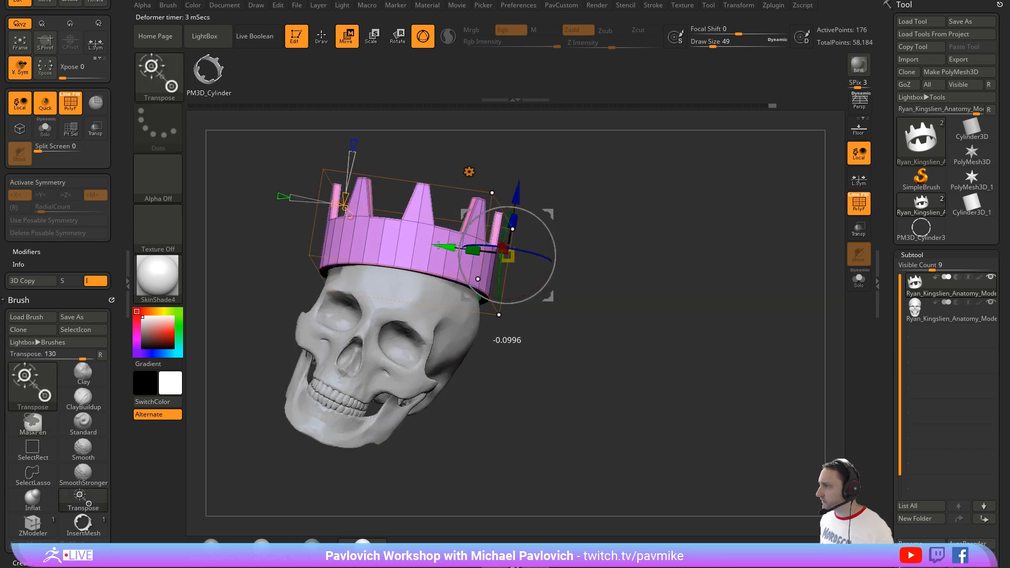
{"action": "left_click_drag", "start_coordinate": [453, 236], "coordinate": [453, 236]}
{"action": "mouse_move", "coordinate": [453, 236]}
{"action": "right_mouse_down"}
{"action": "mouse_move", "coordinate": [456, 213]}
{"action": "mouse_move", "coordinate": [500, 231]}
{"action": "mouse_move", "coordinate": [455, 249]}
{"action": "right_mouse_up"}
Step: Leave the deformer by returning to Draw mode, and turn off the polyframe display
{"action": "key", "text": "q"}
{"action": "mouse_move", "coordinate": [625, 248]}
{"action": "right_mouse_down"}
{"action": "mouse_move", "coordinate": [683, 295]}
{"action": "mouse_move", "coordinate": [666, 321]}
{"action": "mouse_move", "coordinate": [647, 311]}
{"action": "mouse_move", "coordinate": [650, 270]}
{"action": "mouse_move", "coordinate": [672, 273]}
{"action": "mouse_move", "coordinate": [647, 262]}
{"action": "mouse_move", "coordinate": [629, 232]}
{"action": "right_mouse_up"}
{"action": "right_click_drag", "start_coordinate": [634, 283], "coordinate": [813, 224]}
{"action": "left_click", "coordinate": [854, 204]}
{"action": "right_click_drag", "start_coordinate": [657, 259], "coordinate": [705, 261], "text": "alt"}
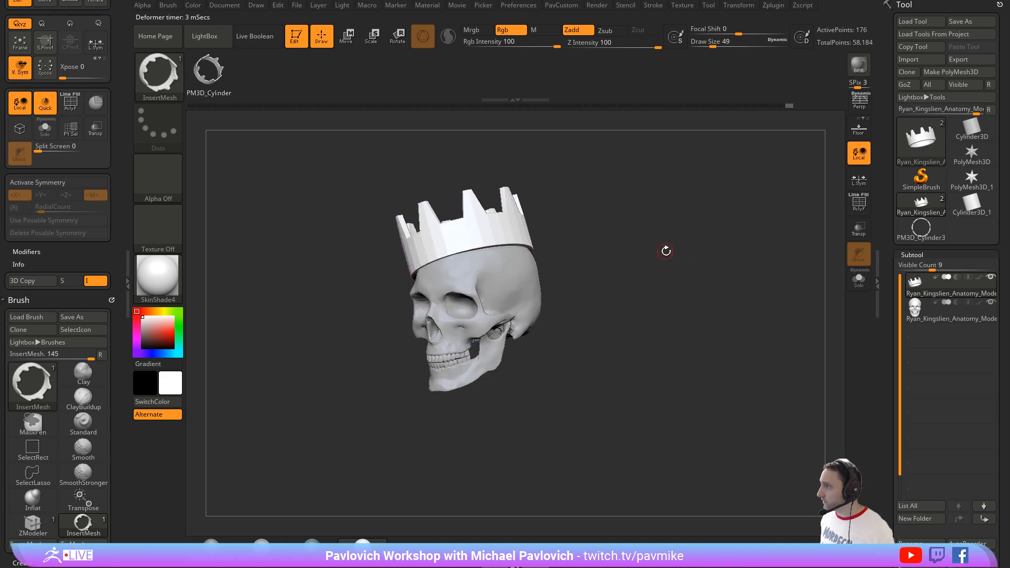
Step: Smooth the crown with Dynamic Subdivision and set its crease level to 2
{"action": "key", "text": "d"}
{"action": "left_click", "coordinate": [542, 179]}
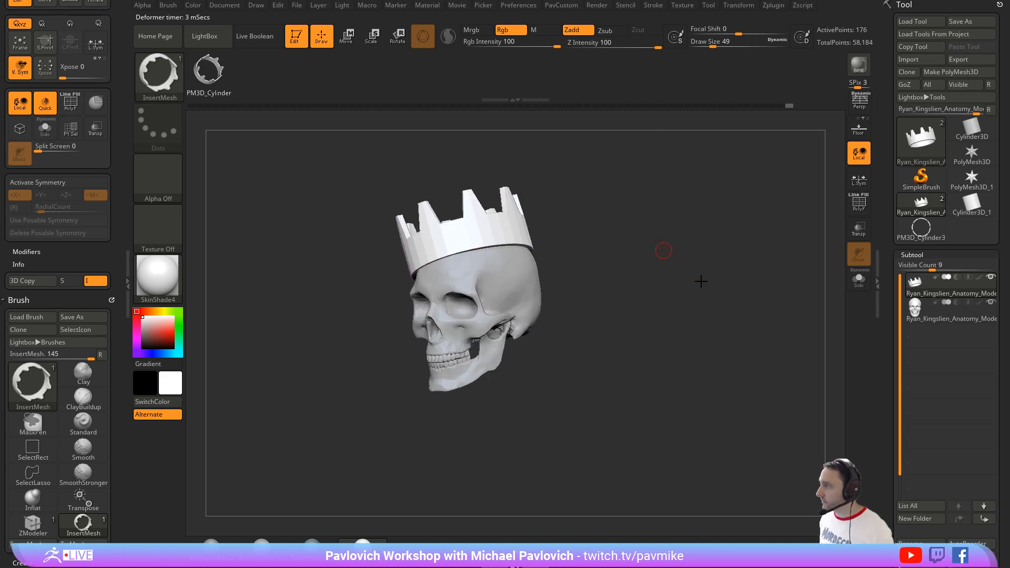
{"action": "key", "text": "3"}
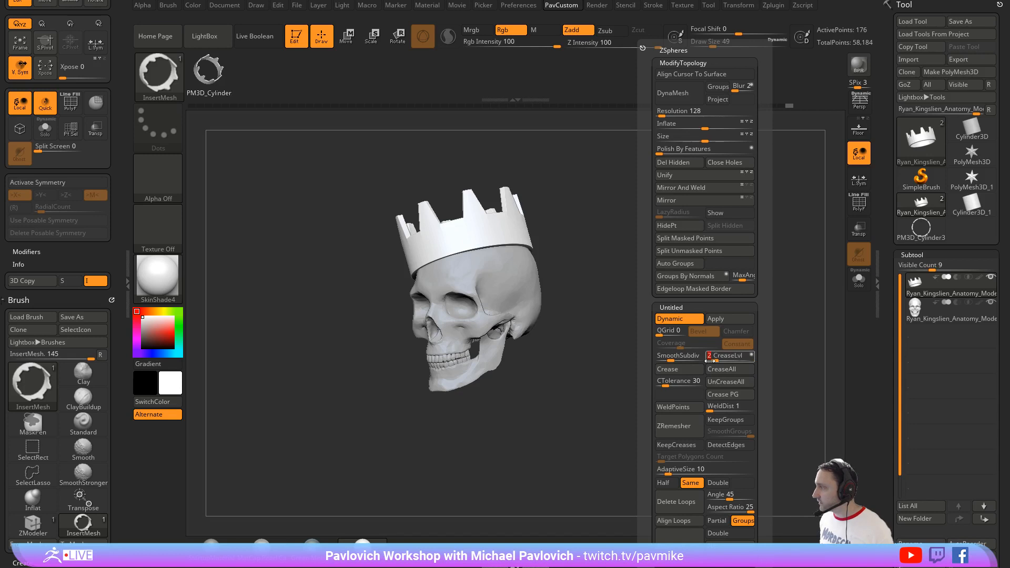
{"action": "right_click_drag", "start_coordinate": [674, 261], "coordinate": [676, 261]}
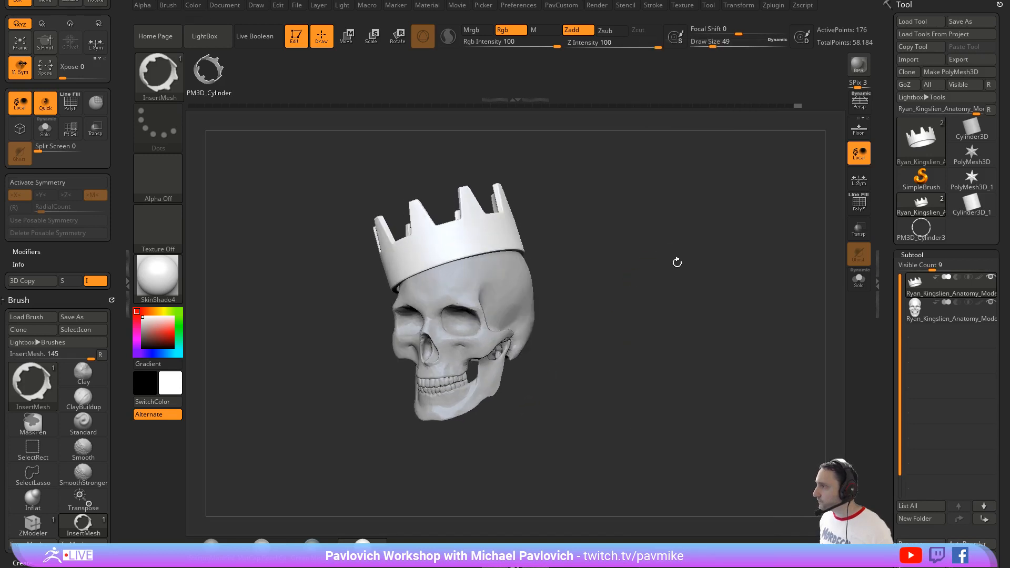
Step: Set the draw size to 74 and run a BPR render of the crowned skull
{"action": "key", "text": "s"}
{"action": "left_click_drag", "start_coordinate": [655, 264], "coordinate": [658, 265]}
{"action": "right_click_drag", "start_coordinate": [658, 266], "coordinate": [687, 263], "text": "alt"}
{"action": "key", "text": "s"}
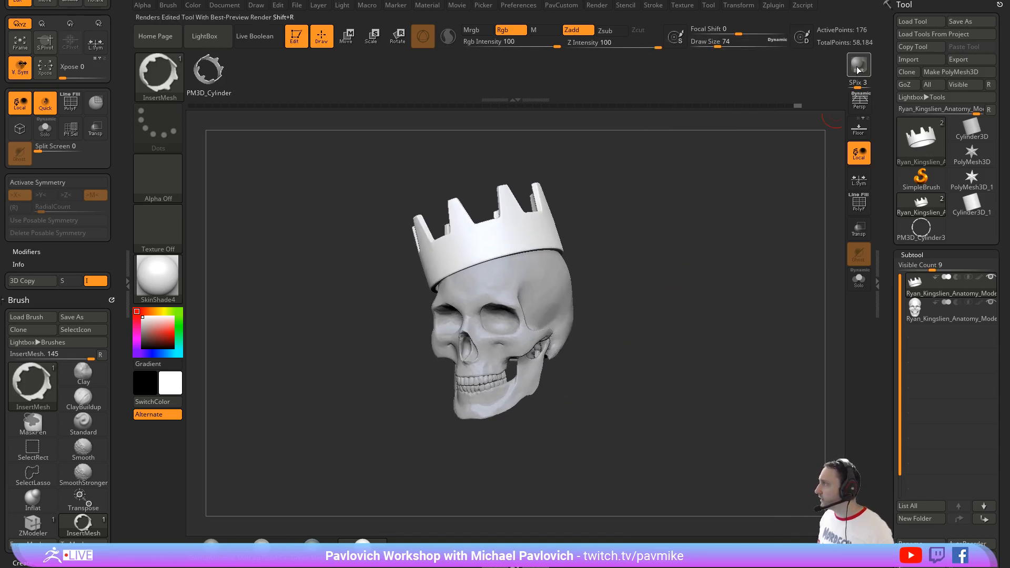
{"action": "left_click", "coordinate": [858, 74]}
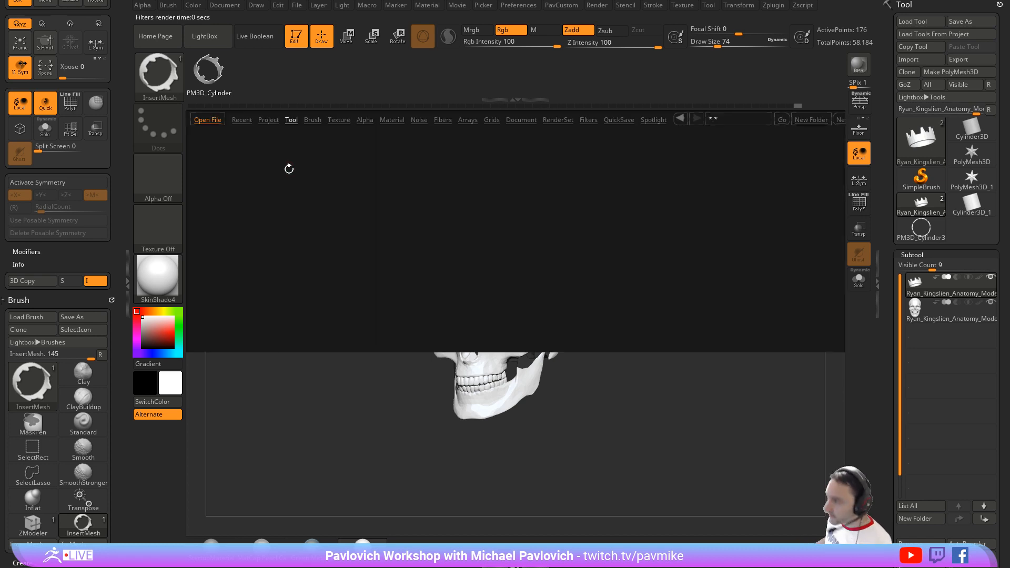
Step: Load the LineRender preset from the RenderSet presets in LightBox, and close LightBox
{"action": "left_click", "coordinate": [550, 121]}
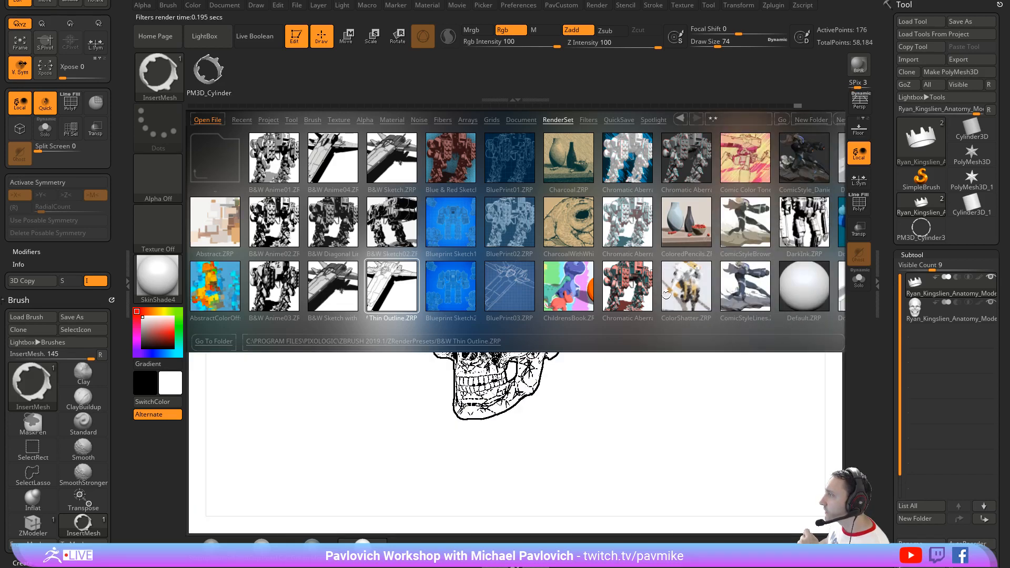
{"action": "left_click_drag", "start_coordinate": [702, 286], "coordinate": [549, 288]}
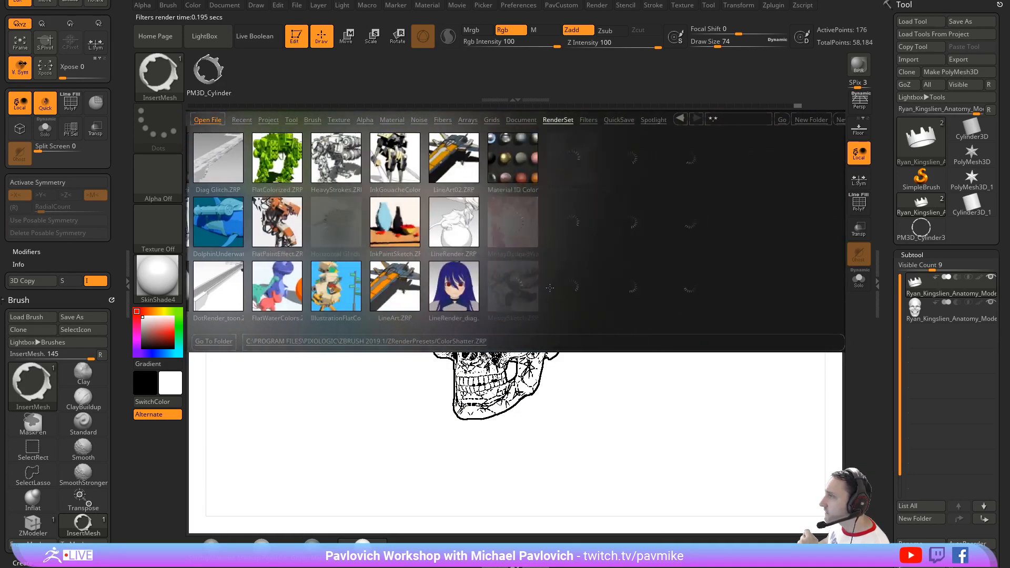
{"action": "double_click", "coordinate": [426, 227]}
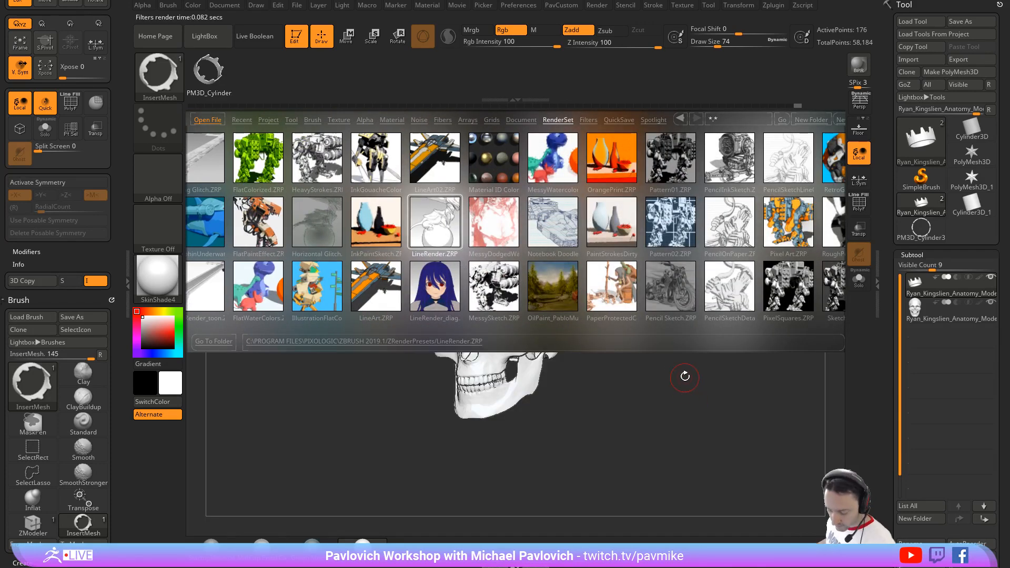
{"action": "key", "text": "comma"}
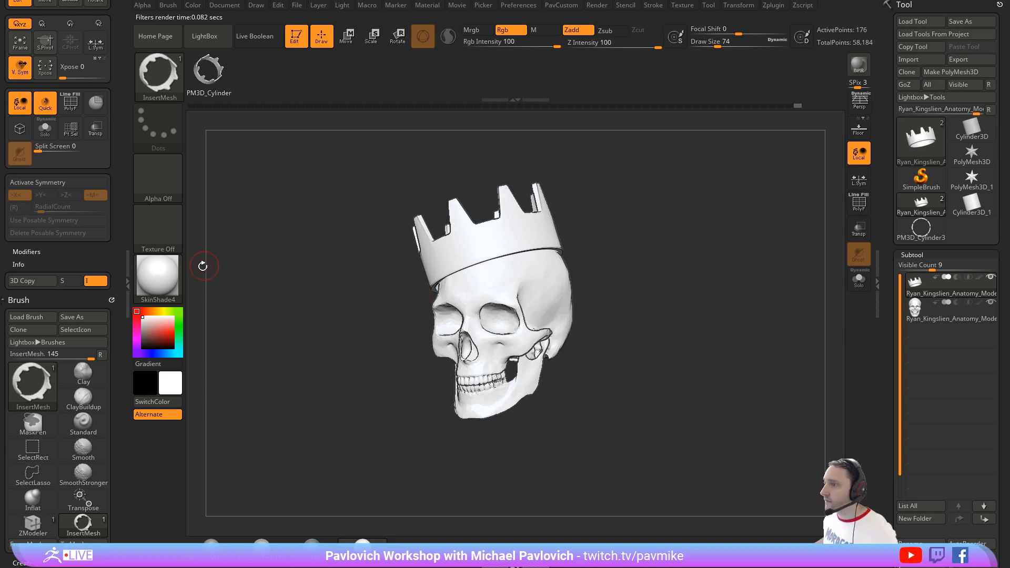
Step: Dock the Render palette in place of the Transform and Brush palettes, and expand its BPR Filters settings
{"action": "left_click_drag", "start_coordinate": [109, 63], "coordinate": [108, 187]}
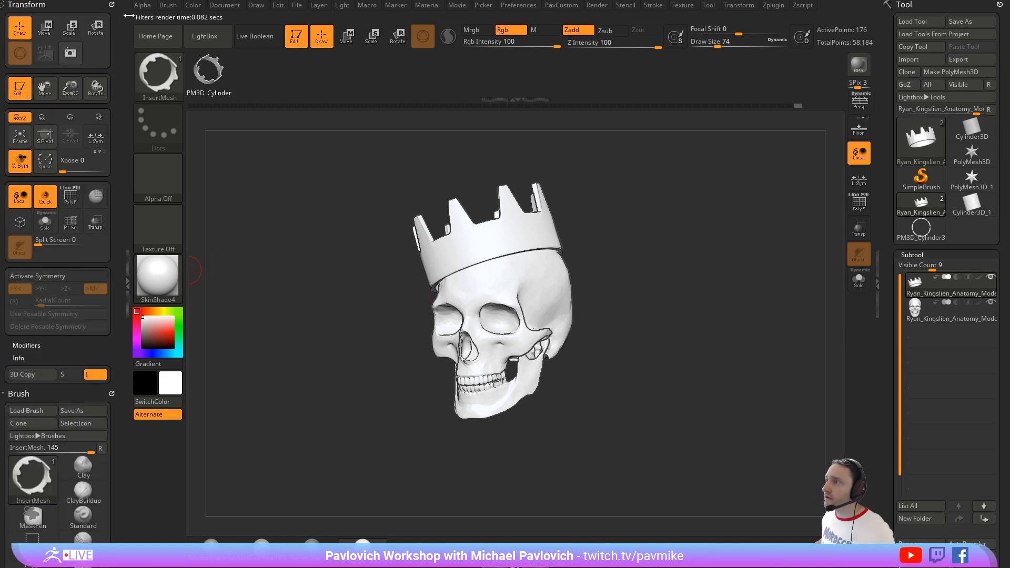
{"action": "left_click", "coordinate": [112, 5]}
{"action": "left_click", "coordinate": [112, 5]}
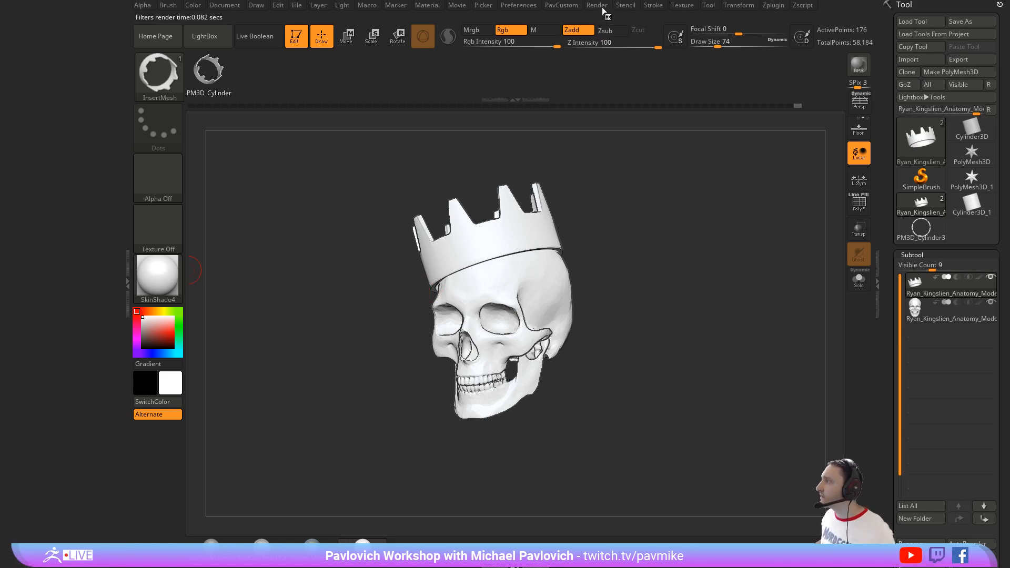
{"action": "left_click", "coordinate": [592, 7]}
{"action": "left_click_drag", "start_coordinate": [590, 16], "coordinate": [51, 113]}
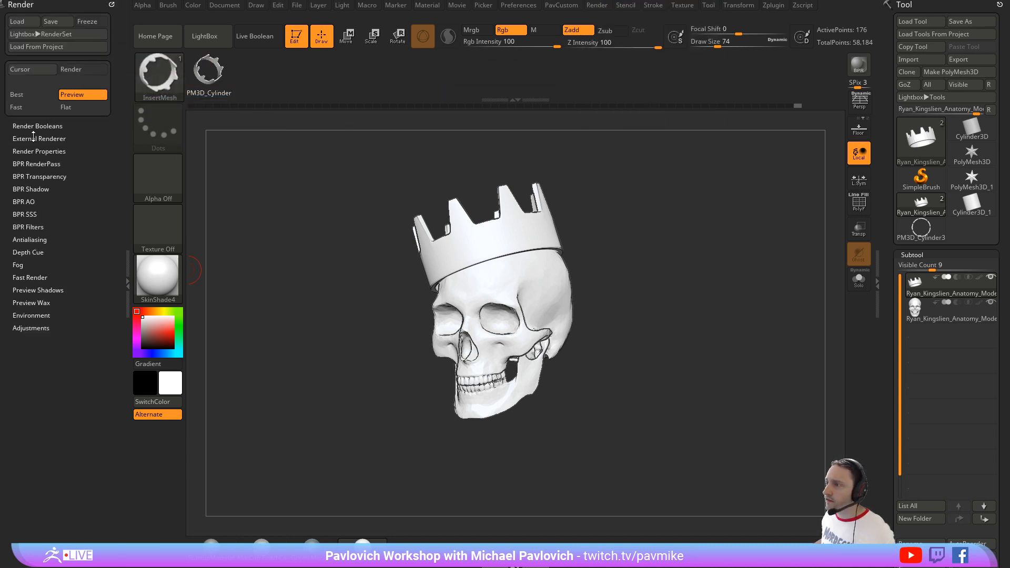
{"action": "key", "text": "shift"}
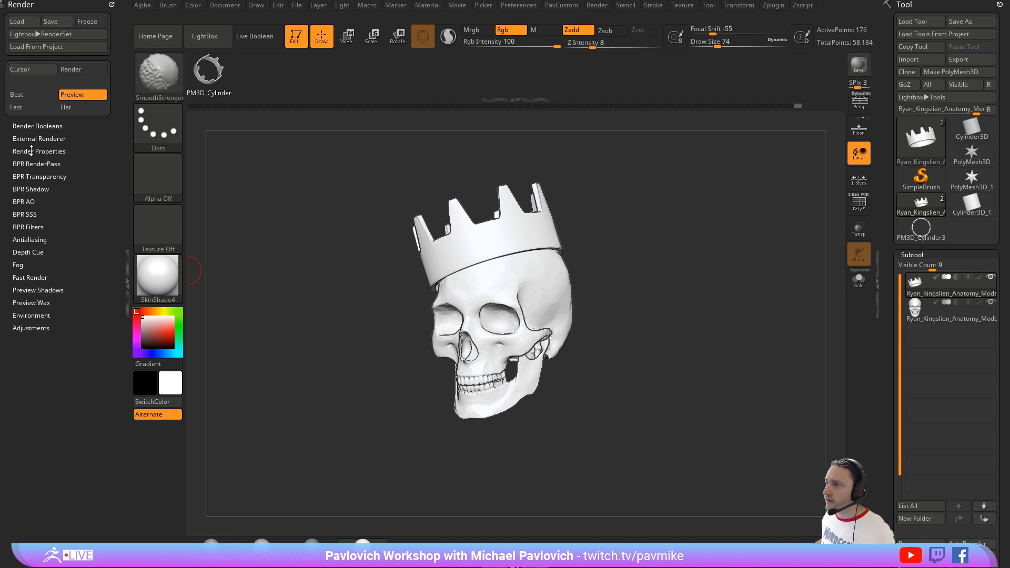
{"action": "left_click", "coordinate": [30, 226]}
{"action": "scroll", "coordinate": [82, 236], "scroll_direction": "down", "scroll_amount": 5}
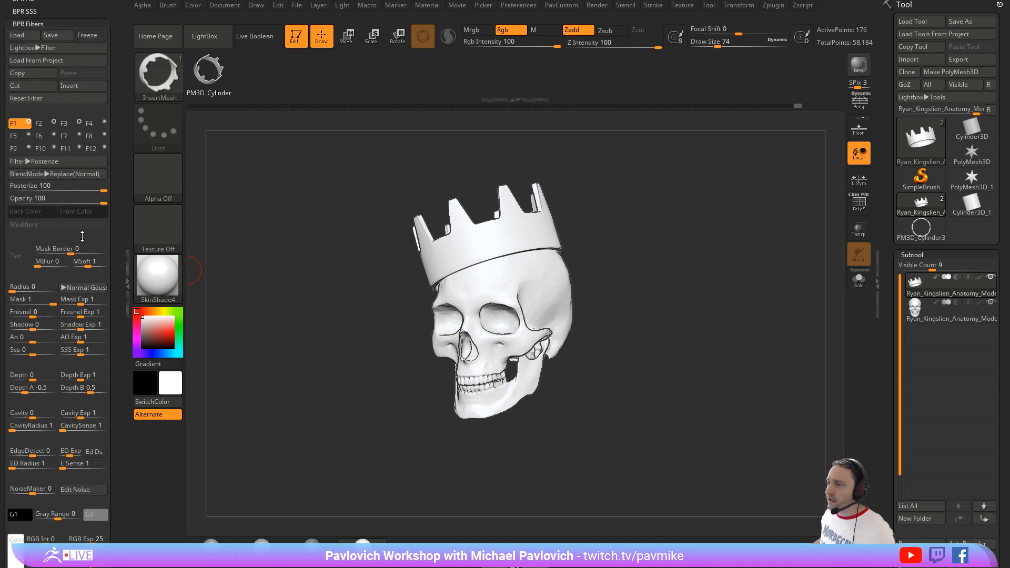
Step: Change BPR filter F1 to Flat Shading and set its number of shades to 5
{"action": "left_click", "coordinate": [47, 160]}
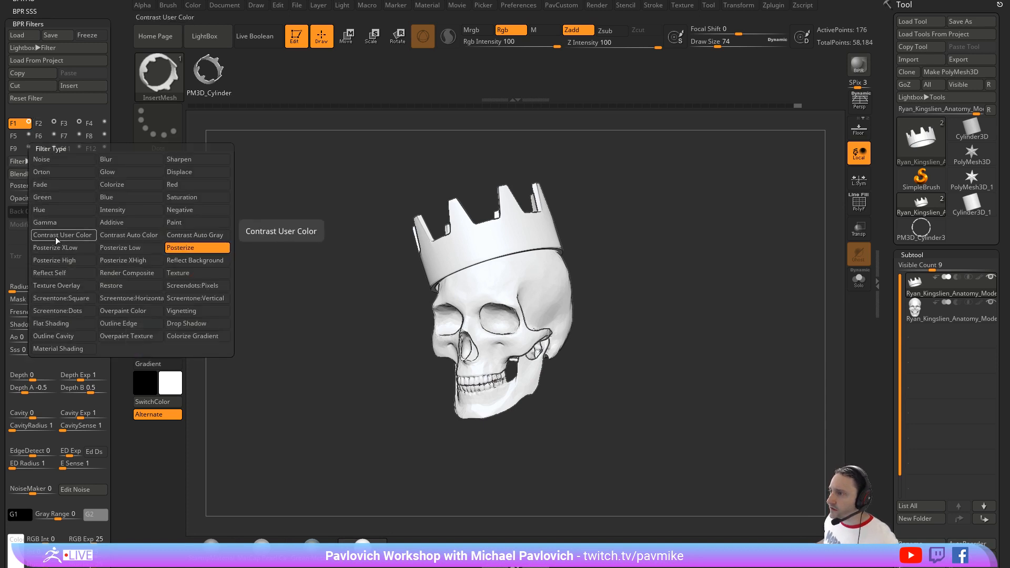
{"action": "left_click", "coordinate": [67, 324]}
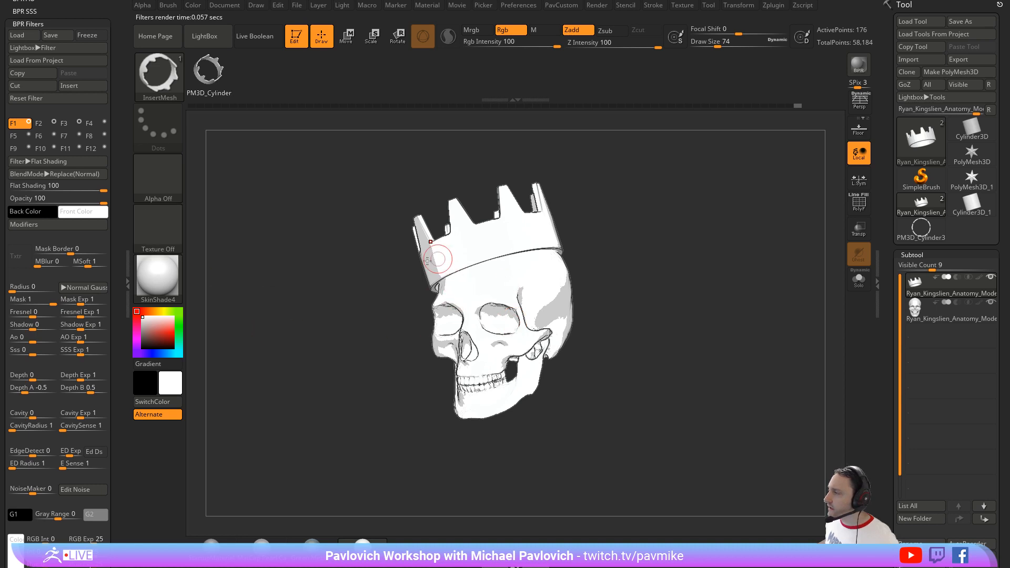
{"action": "left_click", "coordinate": [31, 224]}
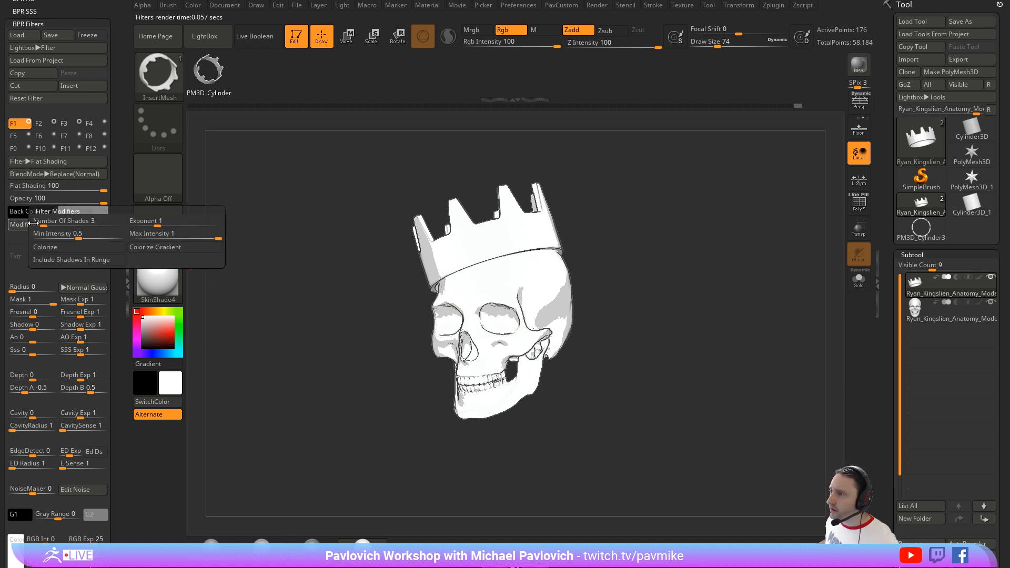
{"action": "left_click_drag", "start_coordinate": [33, 224], "coordinate": [46, 225]}
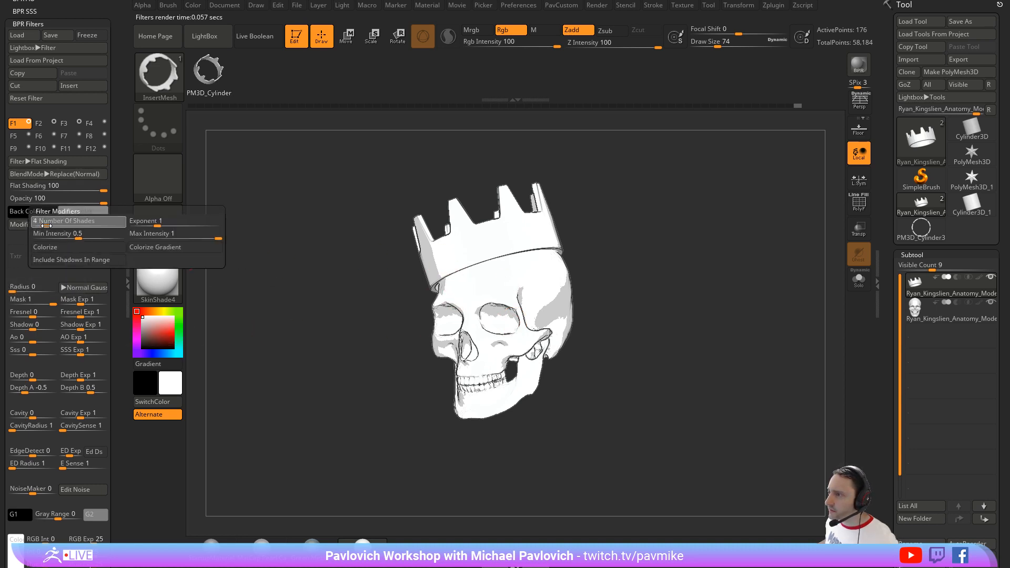
{"action": "left_click", "coordinate": [48, 225]}
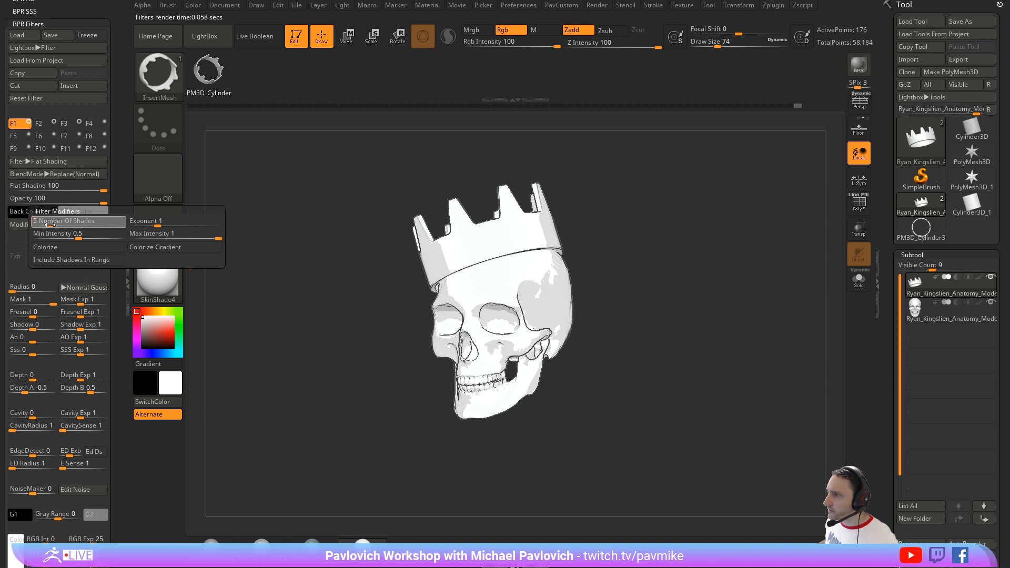
{"action": "mouse_move", "coordinate": [50, 224]}
{"action": "left_mouse_down"}
{"action": "mouse_move", "coordinate": [90, 238]}
{"action": "mouse_move", "coordinate": [71, 238]}
{"action": "left_mouse_up"}
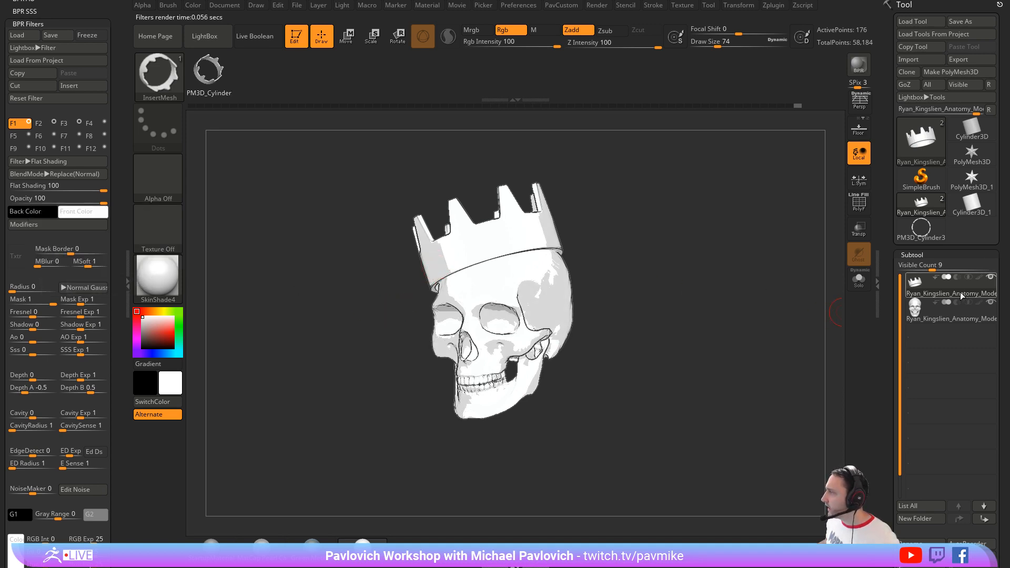
Step: Choose a golden yellow (R 255, G 209, B 0) and fill the crown subtool with it
{"action": "left_click", "coordinate": [161, 312]}
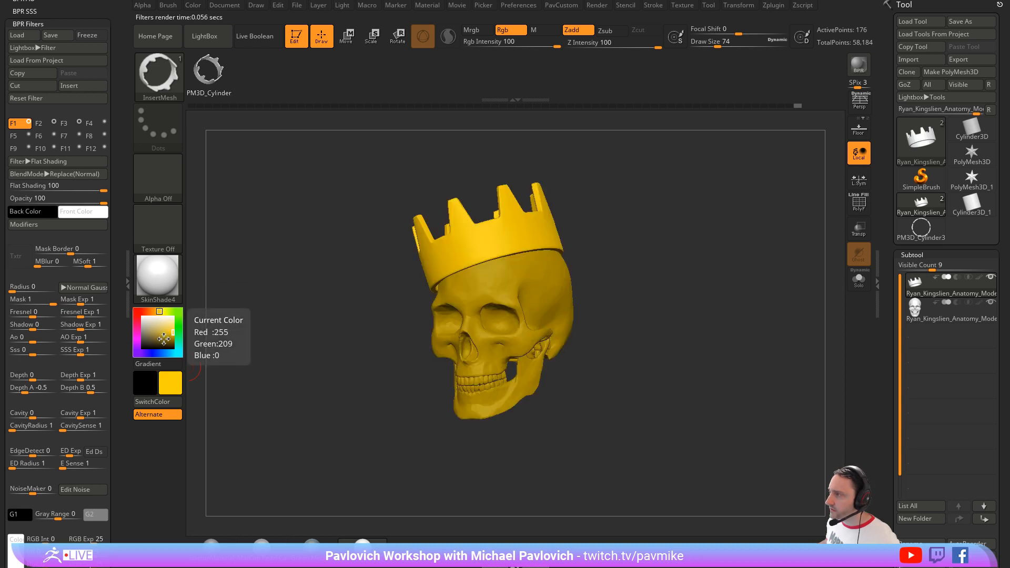
{"action": "left_click", "coordinate": [195, 7]}
{"action": "left_click", "coordinate": [227, 230]}
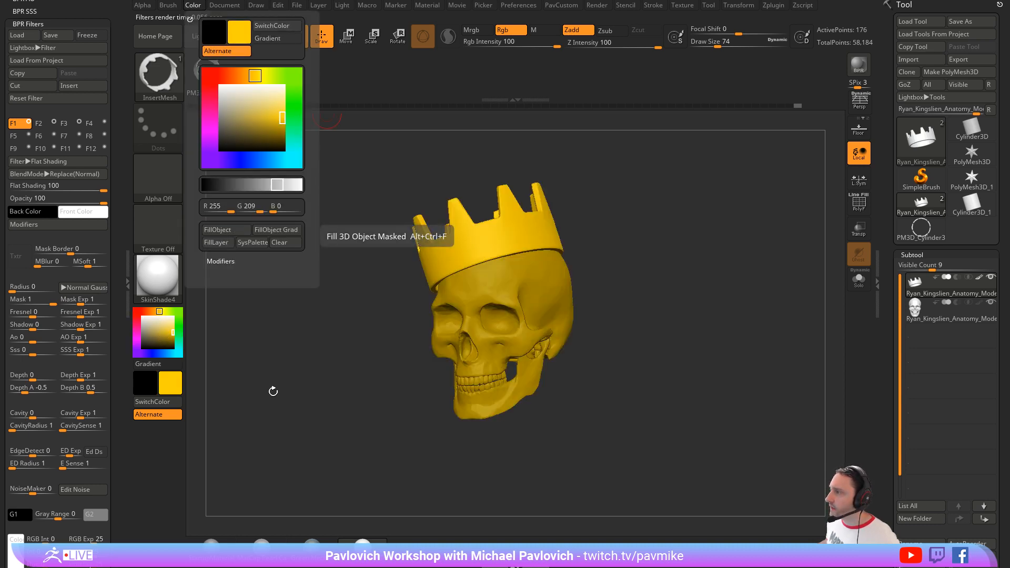
Step: Fill the skull subtool with a pale bone beige, and render the crowned skull with BPR from a more frontal view
{"action": "left_click", "coordinate": [929, 320]}
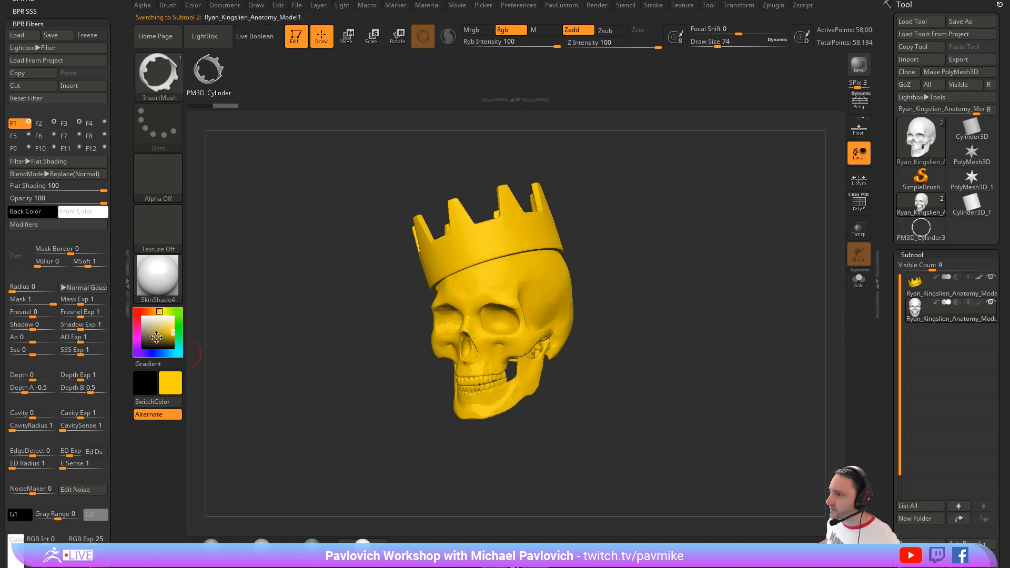
{"action": "left_click_drag", "start_coordinate": [147, 335], "coordinate": [146, 326]}
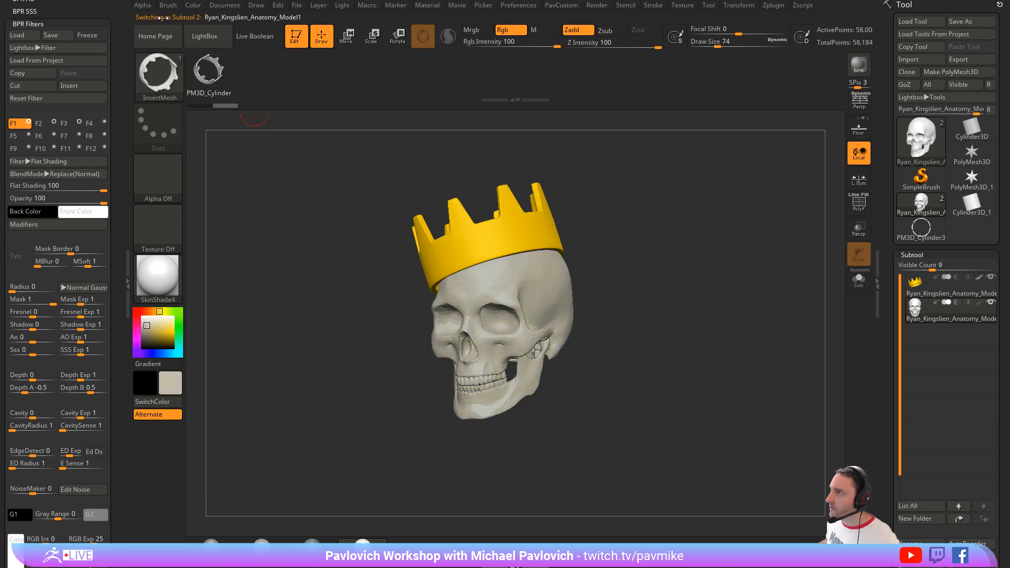
{"action": "left_click", "coordinate": [192, 6]}
{"action": "left_click", "coordinate": [222, 229]}
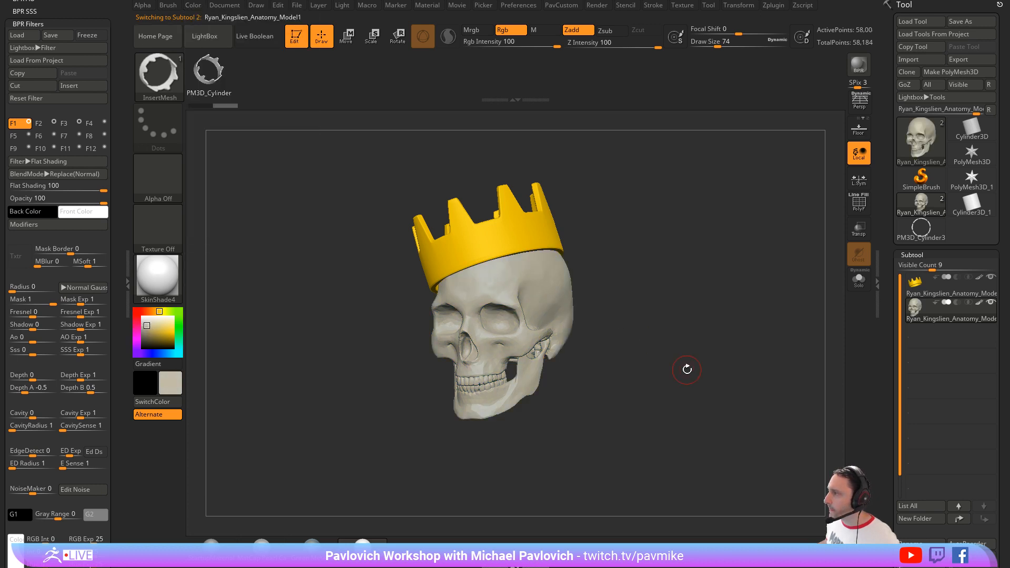
{"action": "left_click_drag", "start_coordinate": [720, 275], "coordinate": [767, 271]}
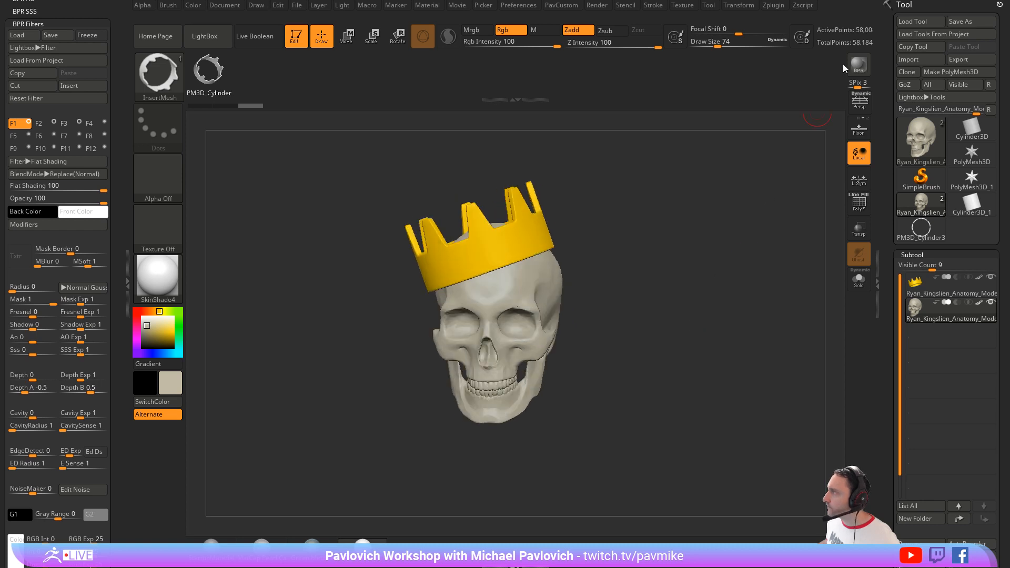
{"action": "left_click", "coordinate": [857, 64]}
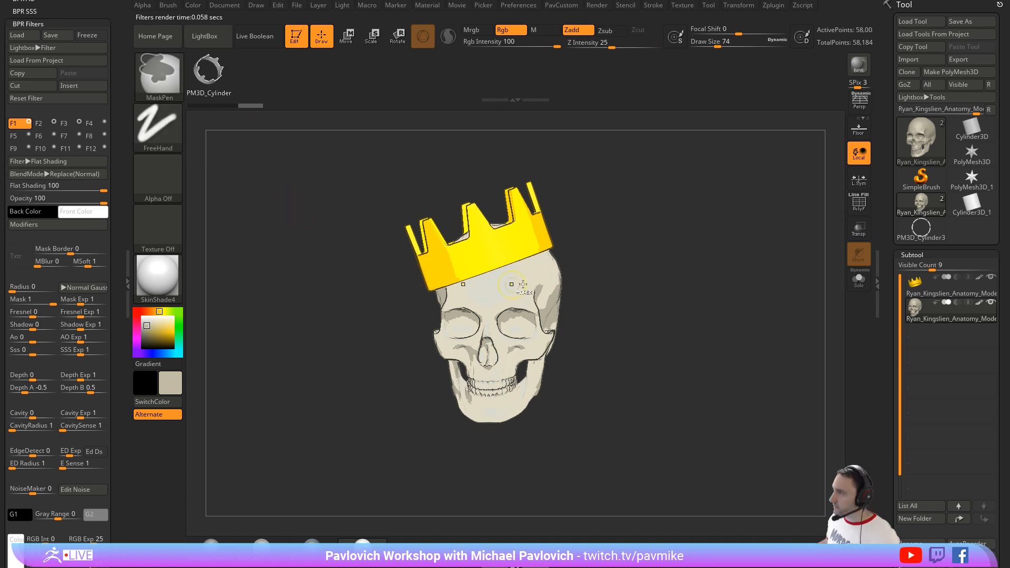
Step: Leave 3D editing of the crowned skull by choosing to always switch to 2.5D mode, and clear the canvas
{"action": "mouse_move", "coordinate": [523, 288]}
{"action": "left_mouse_down"}
{"action": "mouse_move", "coordinate": [642, 248]}
{"action": "mouse_move", "coordinate": [624, 235]}
{"action": "mouse_move", "coordinate": [639, 236]}
{"action": "left_mouse_up"}
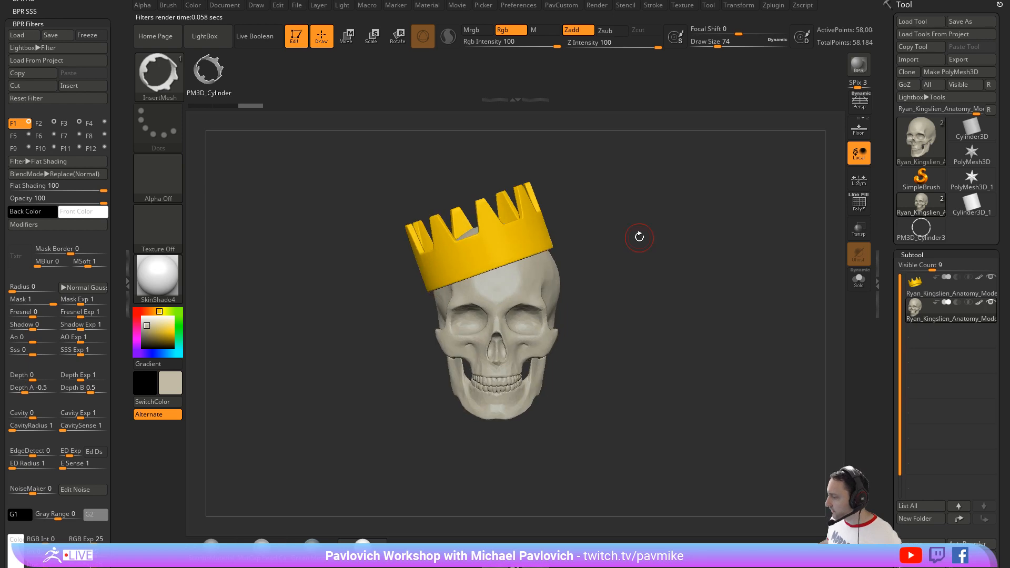
{"action": "left_click_drag", "start_coordinate": [729, 534], "coordinate": [852, 567]}
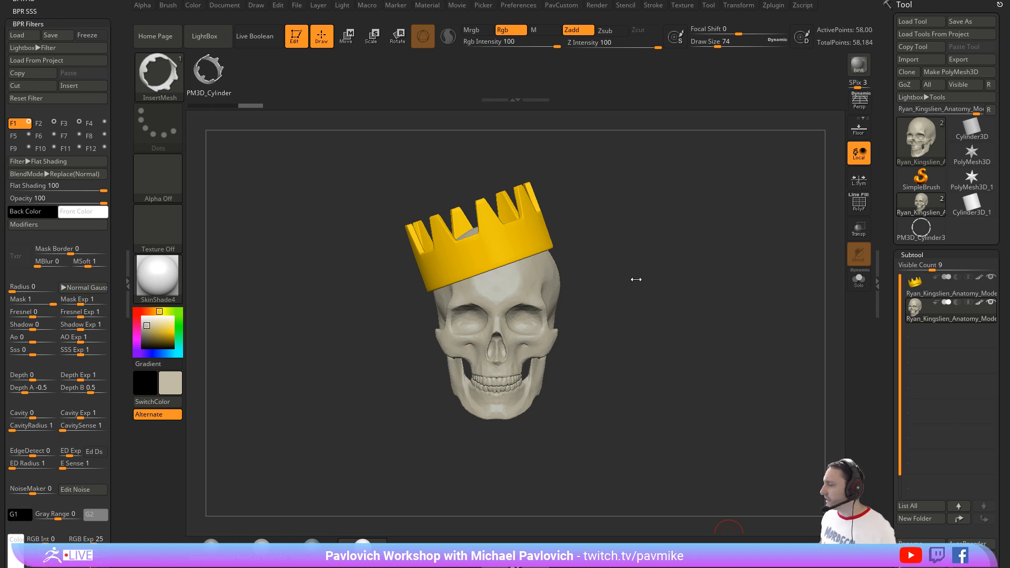
{"action": "left_click_drag", "start_coordinate": [635, 279], "coordinate": [613, 266]}
{"action": "key", "text": "t"}
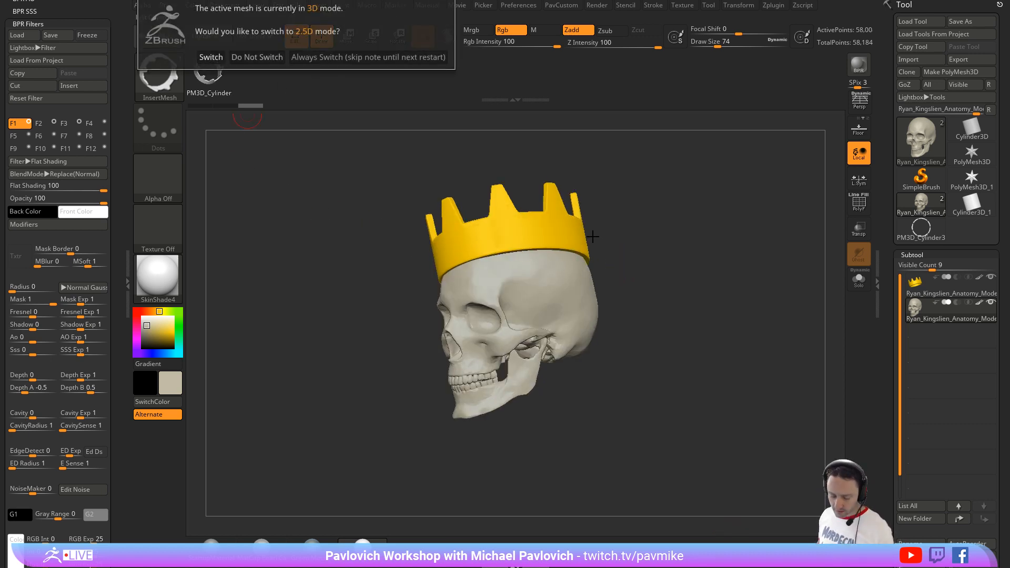
{"action": "left_click", "coordinate": [305, 58]}
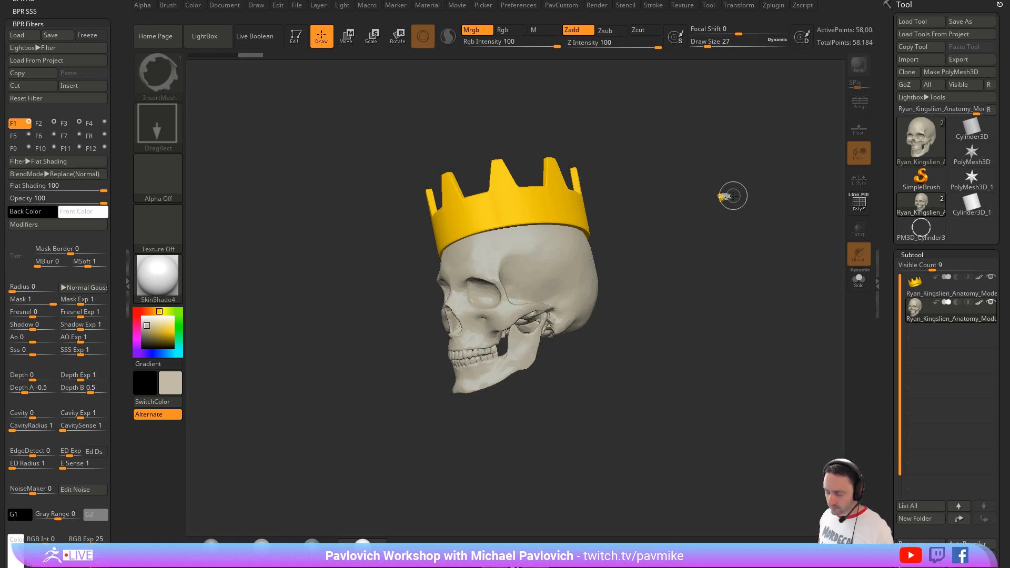
{"action": "key", "text": "ctrl+n"}
Step: Draw a Plane3D on the empty canvas in Edit mode and convert it into a white PolyMesh3D
{"action": "left_click", "coordinate": [918, 179]}
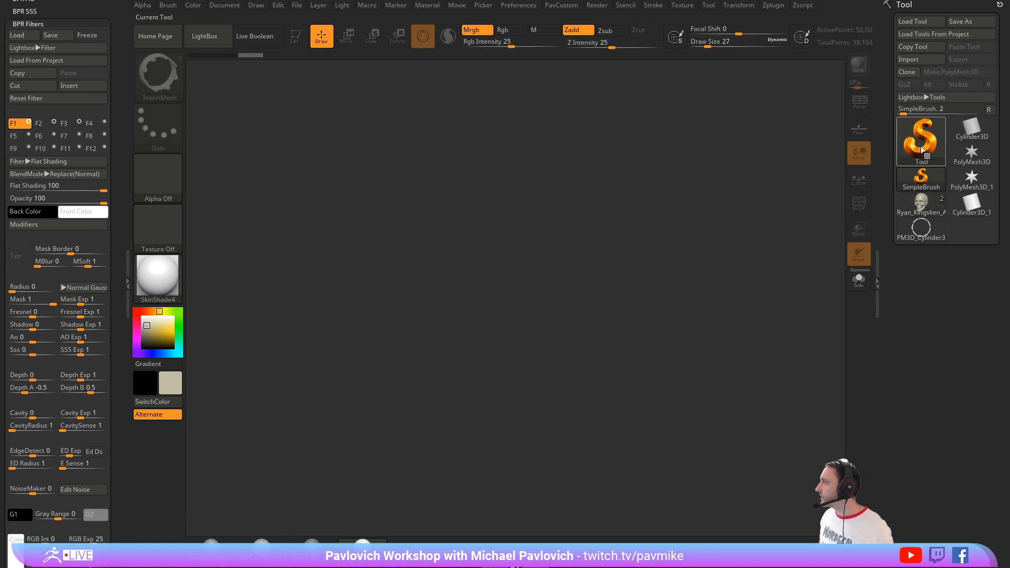
{"action": "left_click", "coordinate": [920, 146]}
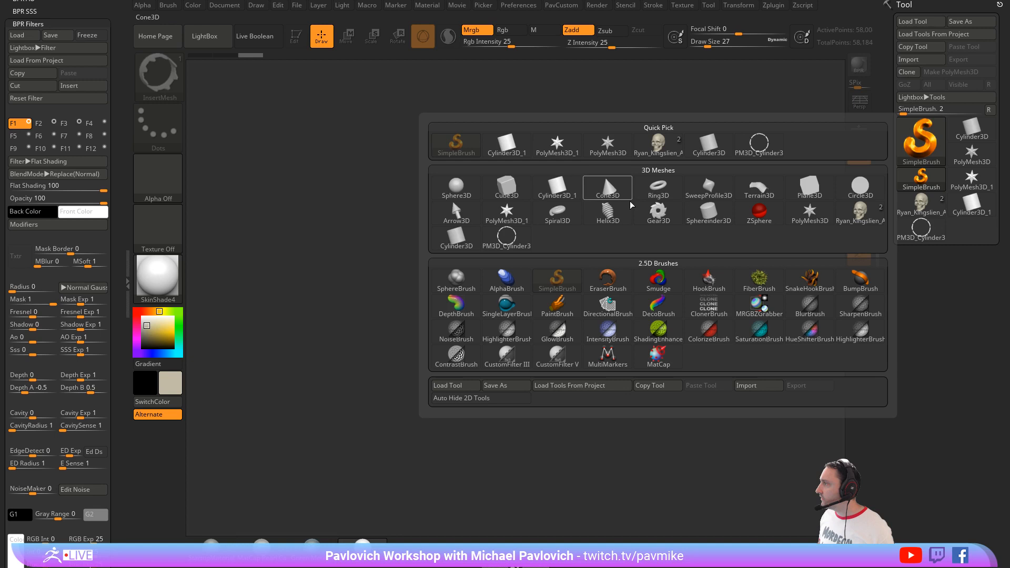
{"action": "left_click", "coordinate": [805, 190]}
{"action": "left_click_drag", "start_coordinate": [503, 297], "coordinate": [561, 473]}
{"action": "left_click", "coordinate": [290, 42]}
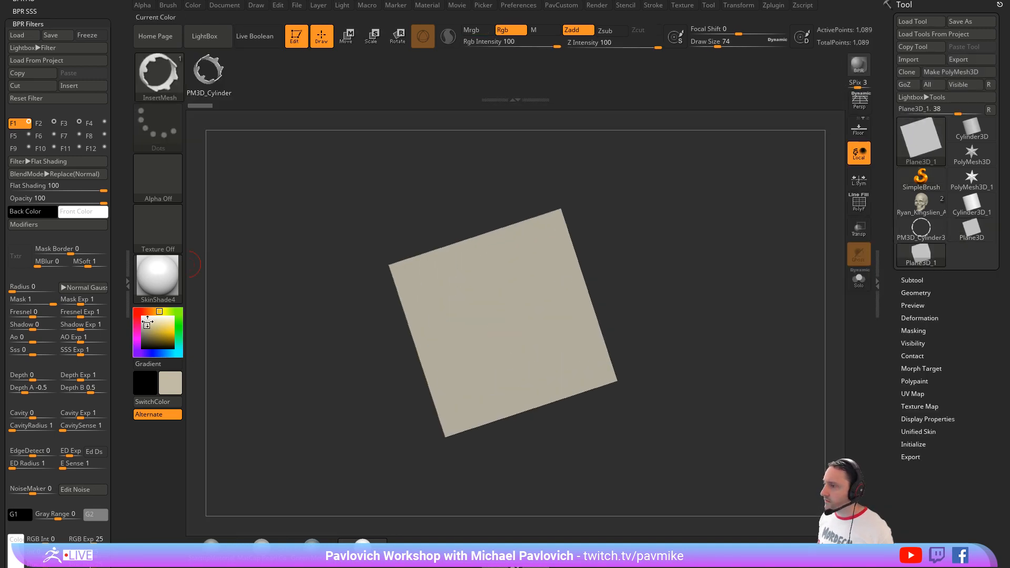
{"action": "left_click_drag", "start_coordinate": [150, 324], "coordinate": [135, 308]}
{"action": "left_click", "coordinate": [965, 72]}
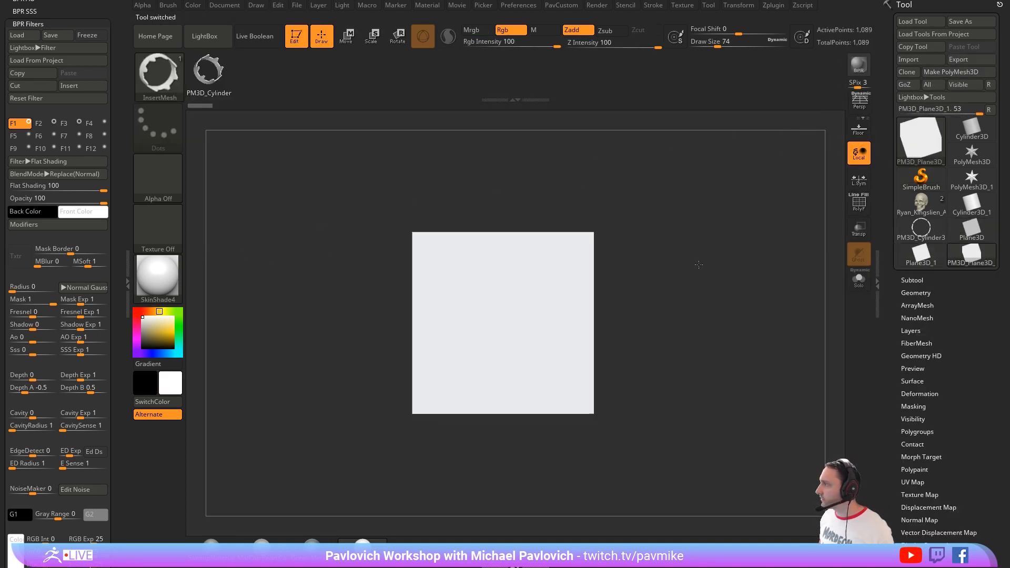
Step: Display the plane's polyframe and divide the mesh three times, up to subdivision level 4, with Smt off
{"action": "key", "text": "shift+f"}
{"action": "key", "text": "f"}
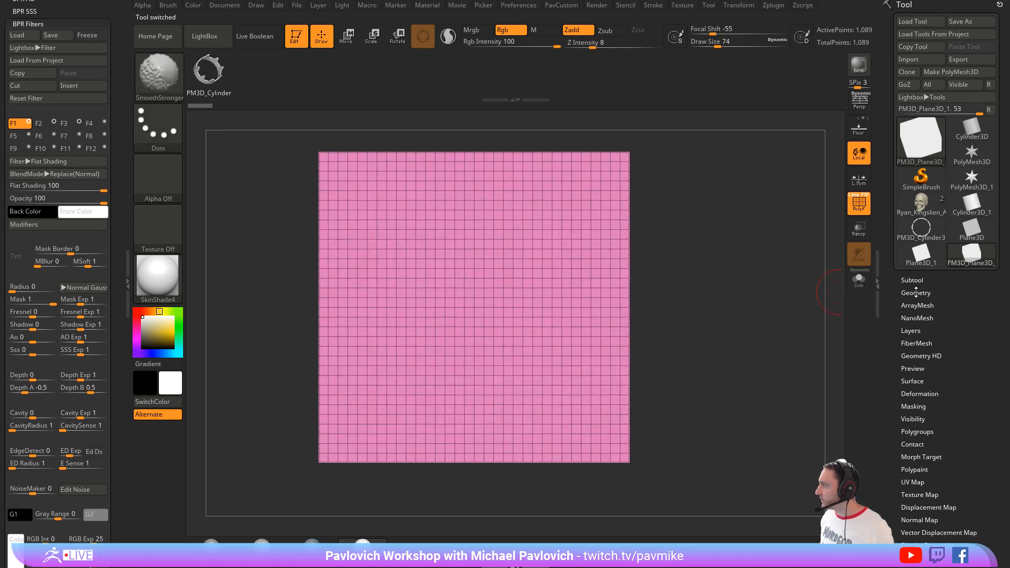
{"action": "left_click", "coordinate": [915, 293]}
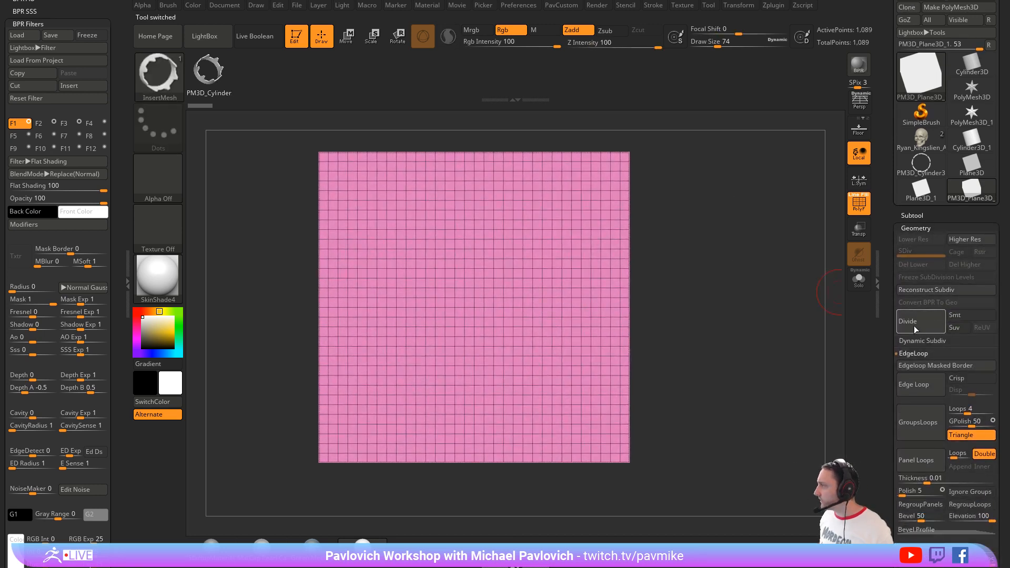
{"action": "left_click", "coordinate": [914, 326]}
{"action": "left_click", "coordinate": [916, 324]}
{"action": "left_click", "coordinate": [918, 322]}
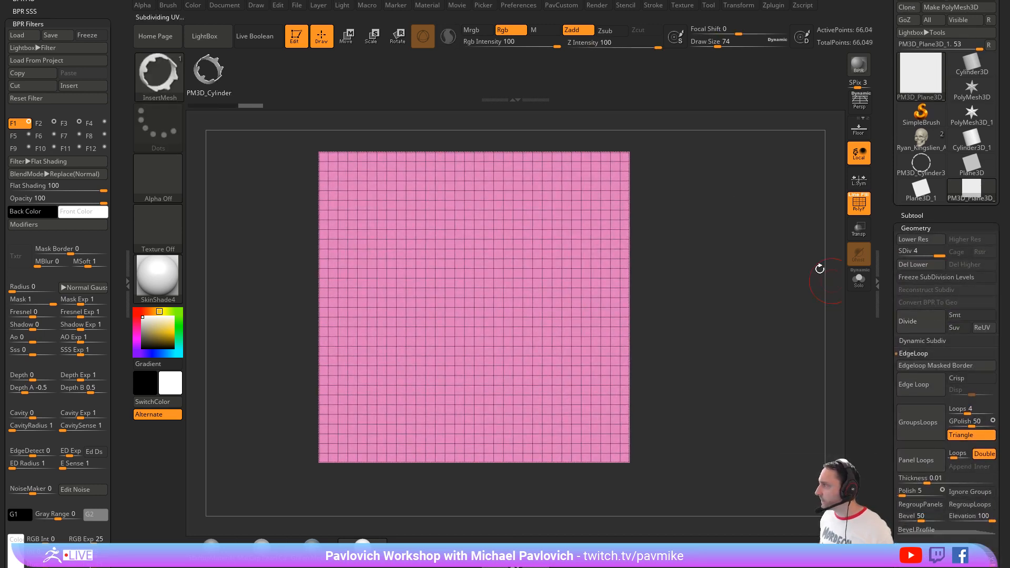
Step: Check the subdivided plane's wireframe density, face the plane frontally, and turn off the polyframe display
{"action": "left_click_drag", "start_coordinate": [701, 252], "coordinate": [820, 241]}
{"action": "left_click", "coordinate": [859, 209]}
{"action": "left_click", "coordinate": [863, 213]}
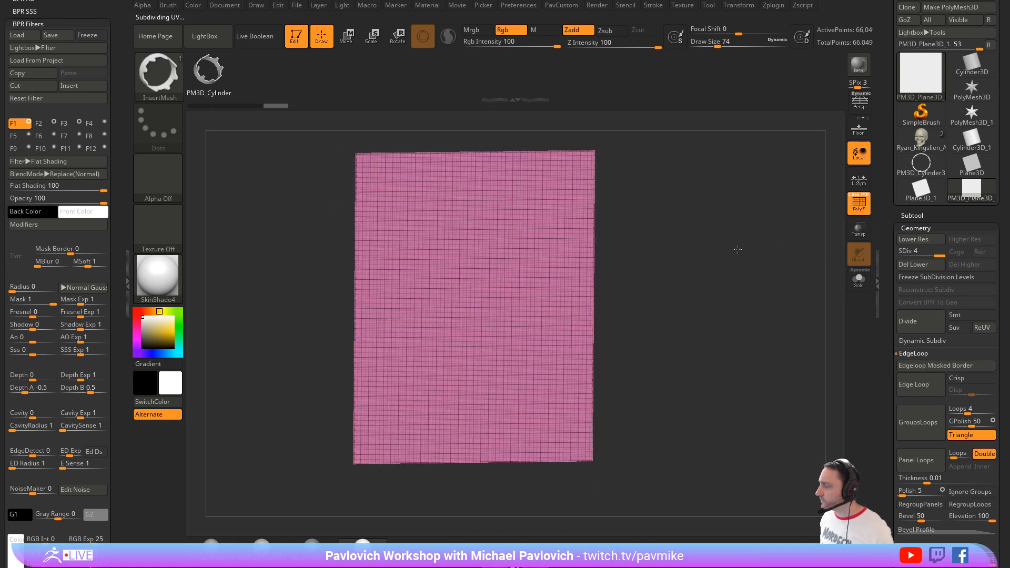
{"action": "right_click_drag", "start_coordinate": [737, 250], "coordinate": [631, 236], "text": "shift"}
{"action": "key", "text": "s"}
{"action": "left_click_drag", "start_coordinate": [744, 250], "coordinate": [729, 253]}
{"action": "right_click_drag", "start_coordinate": [739, 255], "coordinate": [740, 264], "text": "alt"}
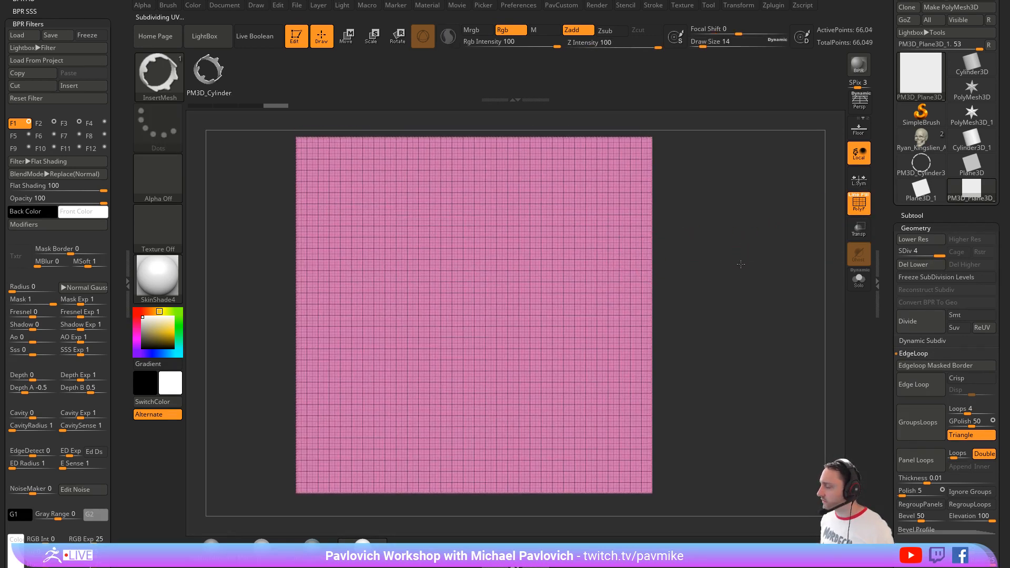
{"action": "key", "text": "shift+f"}
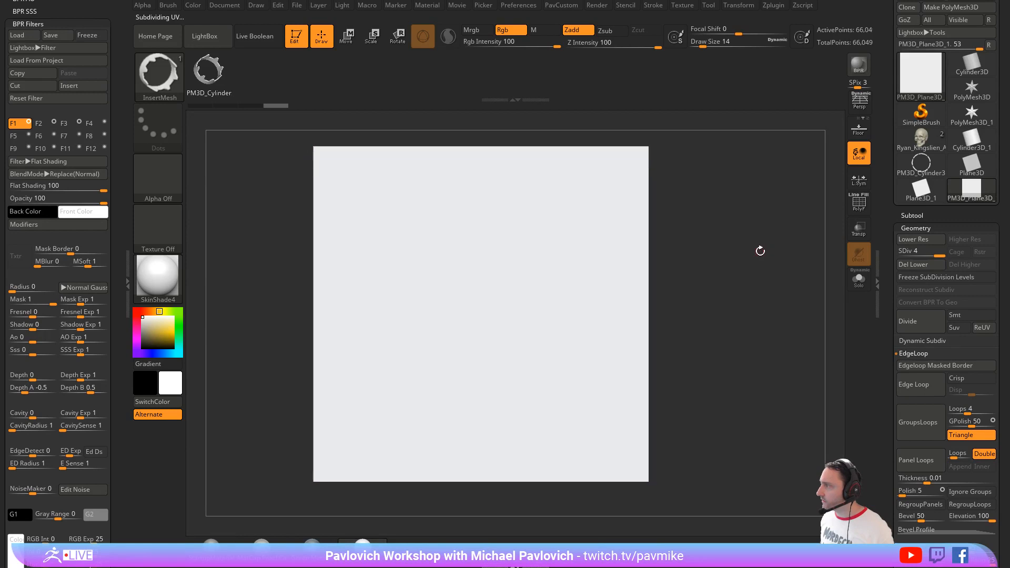
{"action": "key", "text": "s"}
{"action": "left_click_drag", "start_coordinate": [760, 251], "coordinate": [768, 255]}
{"action": "left_click", "coordinate": [772, 6]}
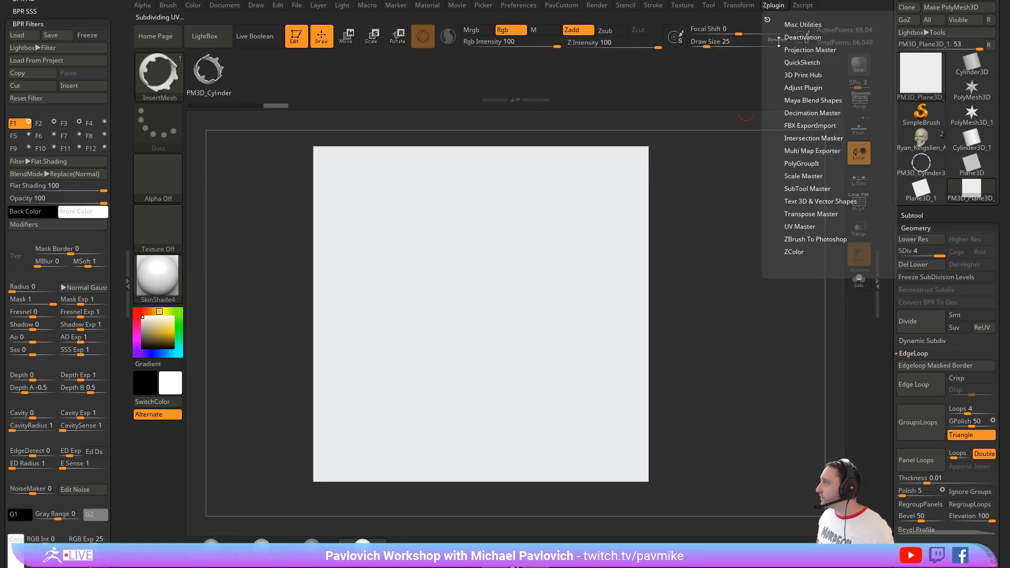
{"action": "key", "text": "shift"}
{"action": "key", "text": "shift"}
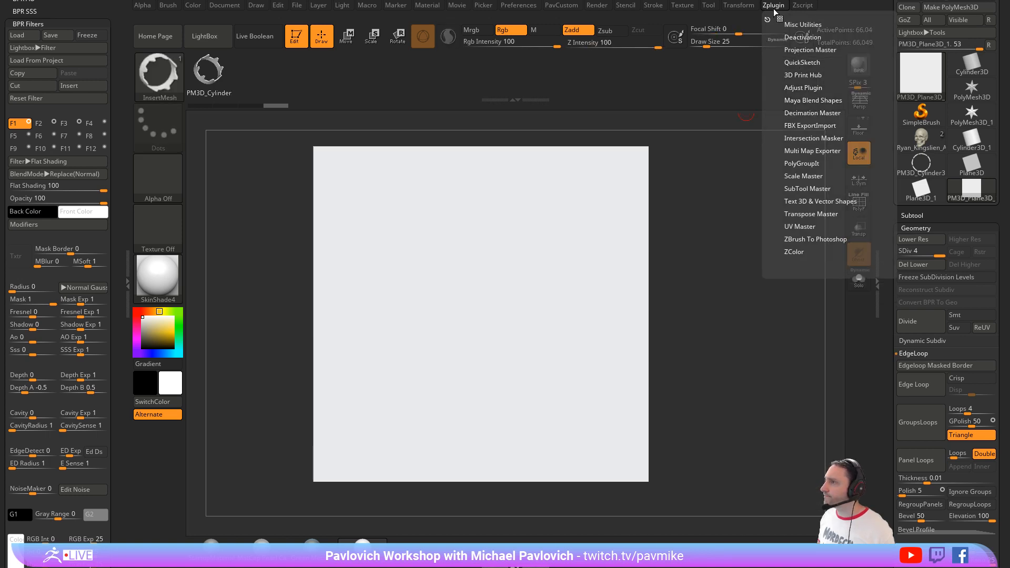
{"action": "left_click", "coordinate": [232, 7]}
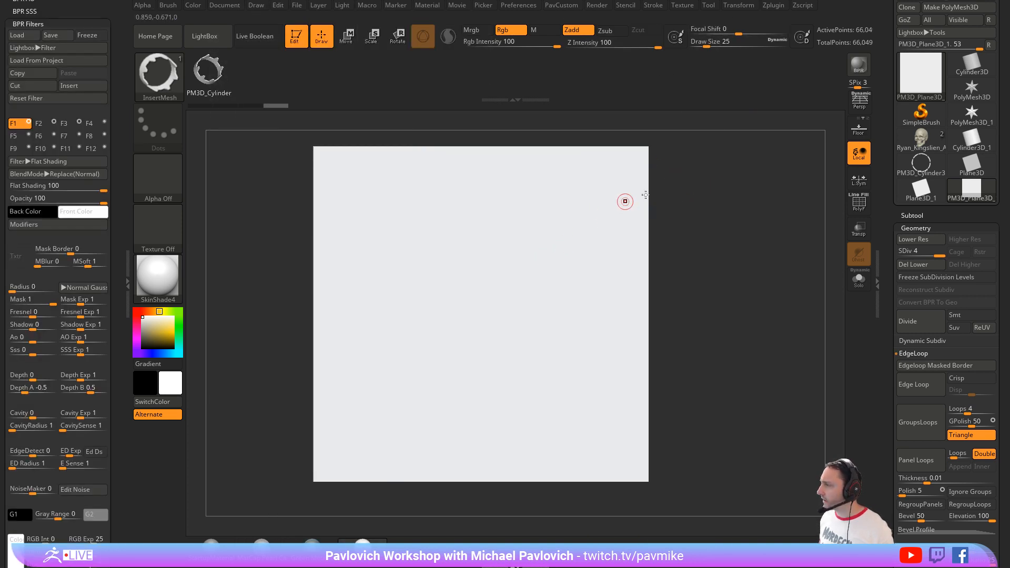
Step: Set the brush's Draw Size to 18 for painting on the plane
{"action": "key", "text": "s"}
{"action": "left_click", "coordinate": [694, 221]}
{"action": "key", "text": "s"}
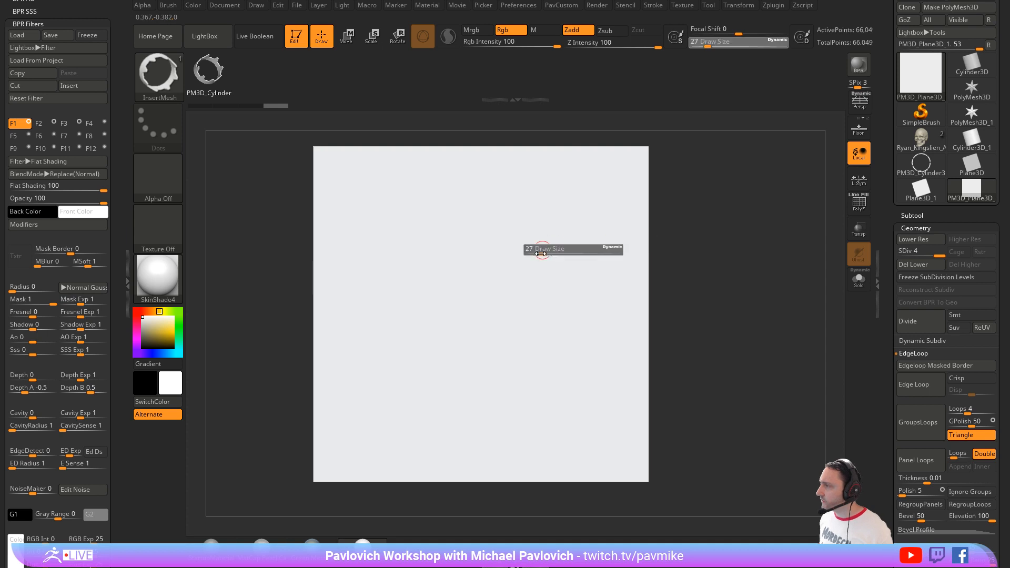
{"action": "left_click", "coordinate": [537, 253]}
{"action": "key", "text": "s"}
{"action": "left_click", "coordinate": [566, 269]}
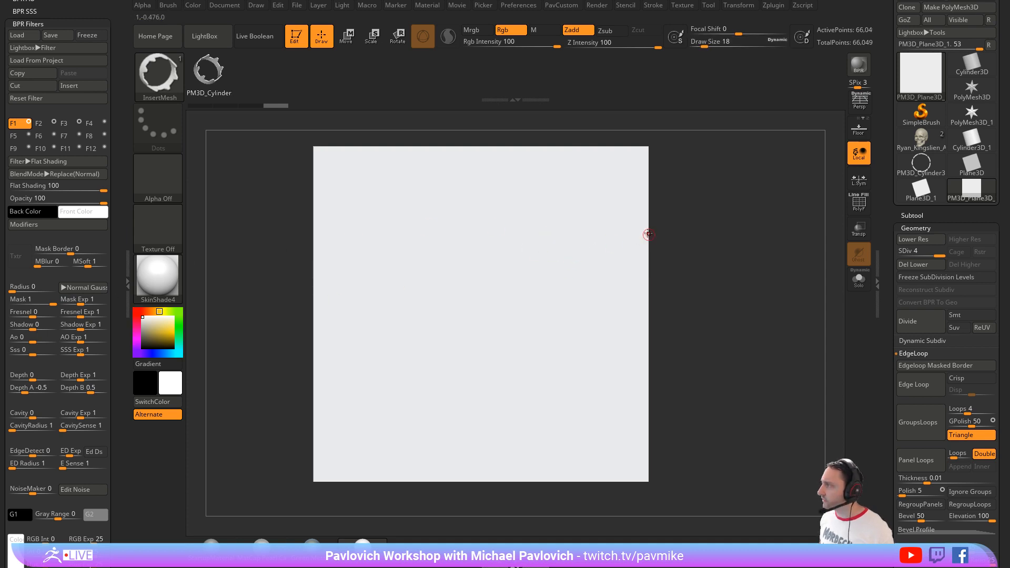
Step: Expand the plane's Subtool list, pick a dark grey color, and switch to the Standard brush
{"action": "left_click", "coordinate": [911, 215]}
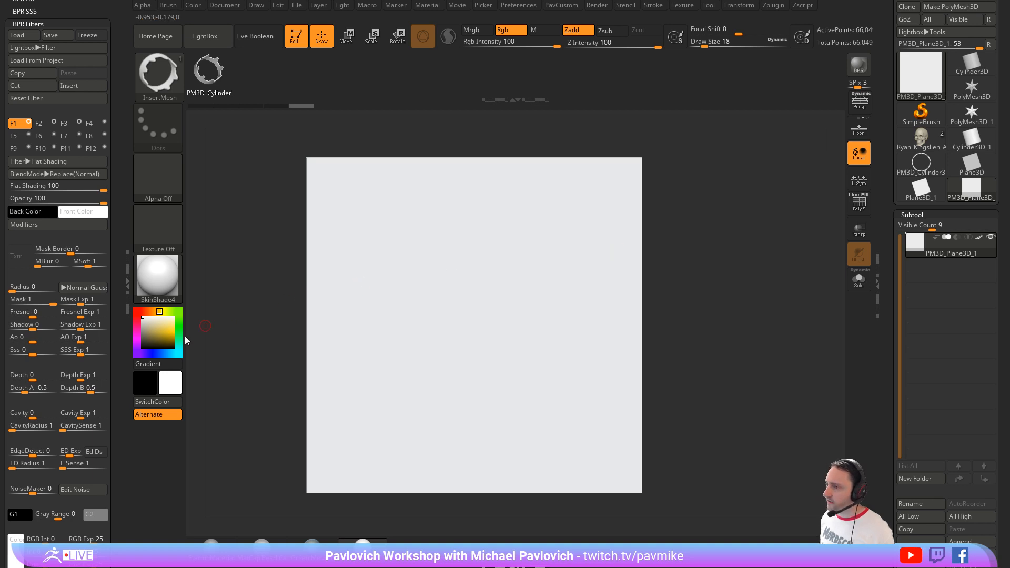
{"action": "left_click", "coordinate": [143, 341]}
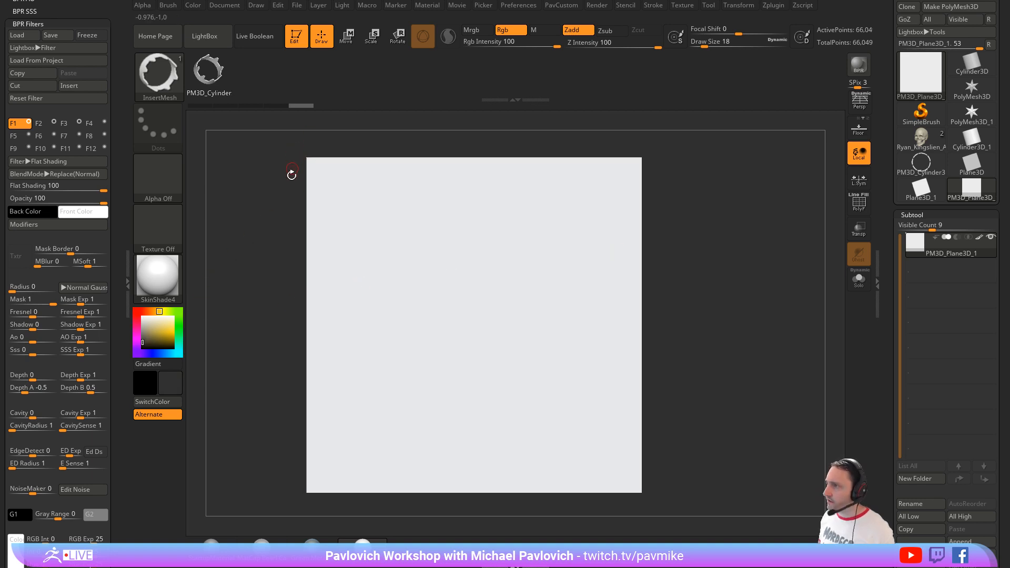
{"action": "key", "text": "b"}
{"action": "key", "text": "s"}
{"action": "key", "text": "t"}
{"action": "left_click", "coordinate": [176, 93]}
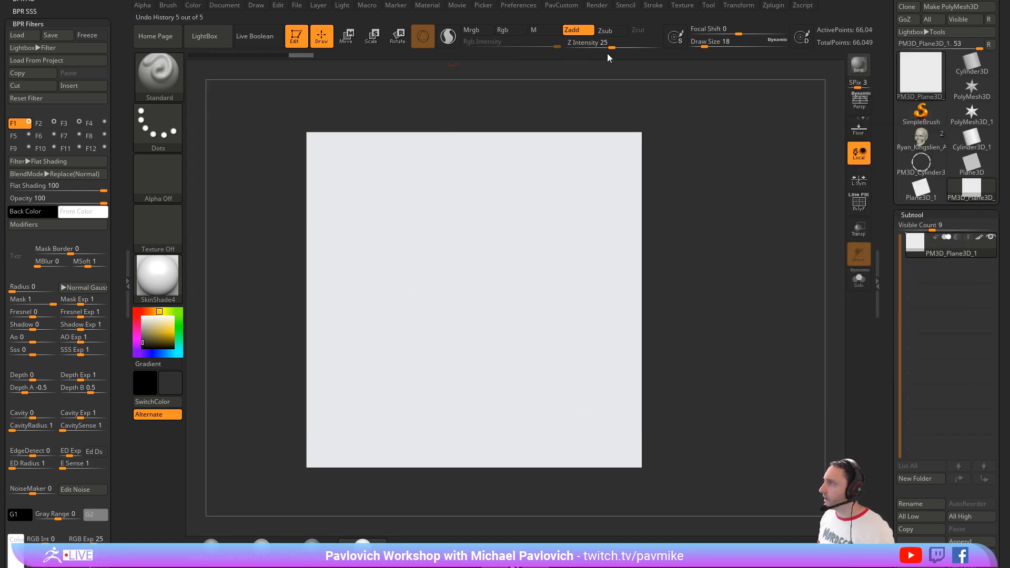
Step: Set the Standard brush to paint Rgb only, without Zadd, at intensity 47, and try a wavy stroke
{"action": "left_click", "coordinate": [510, 30]}
{"action": "left_click", "coordinate": [578, 30]}
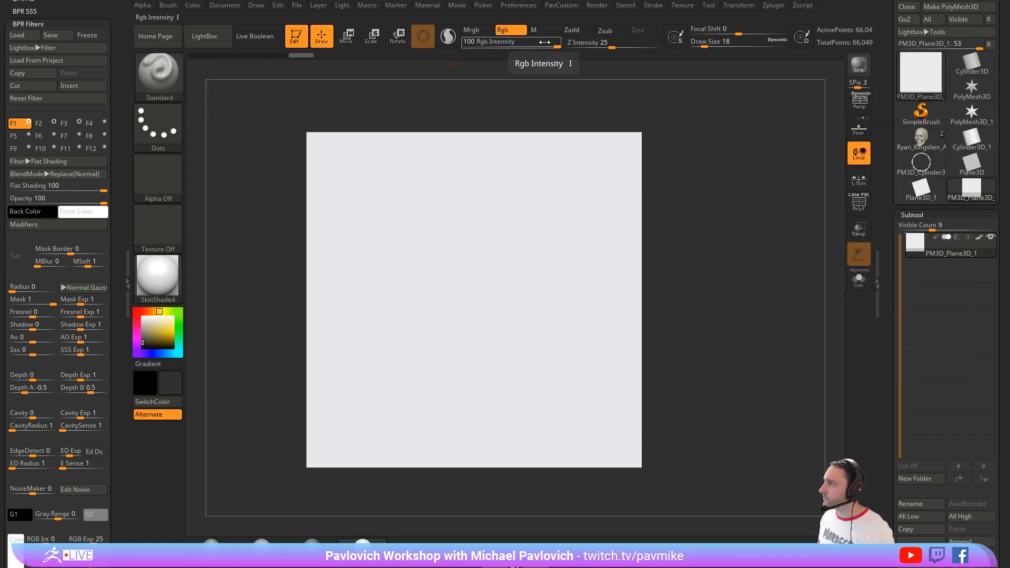
{"action": "left_click_drag", "start_coordinate": [544, 42], "coordinate": [527, 43]}
{"action": "mouse_move", "coordinate": [402, 183]}
{"action": "left_mouse_down"}
{"action": "mouse_move", "coordinate": [426, 237]}
{"action": "mouse_move", "coordinate": [533, 297]}
{"action": "left_mouse_up"}
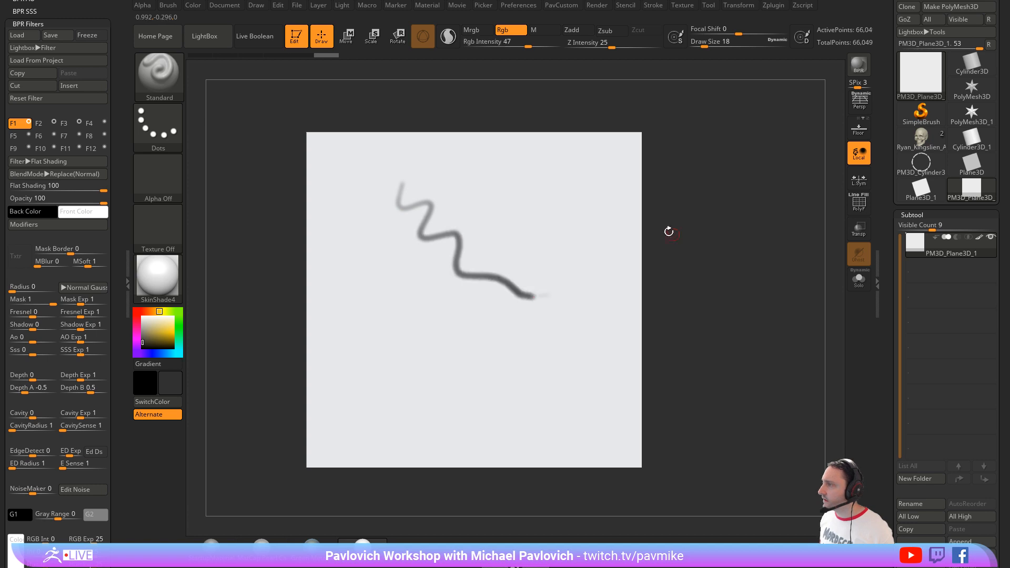
{"action": "key", "text": "ctrl+z"}
Step: Reduce the Draw Size to 9 and adjust the brush's LazyRadius for steadier strokes
{"action": "left_click_drag", "start_coordinate": [717, 234], "coordinate": [681, 227], "text": "alt"}
{"action": "key", "text": "s"}
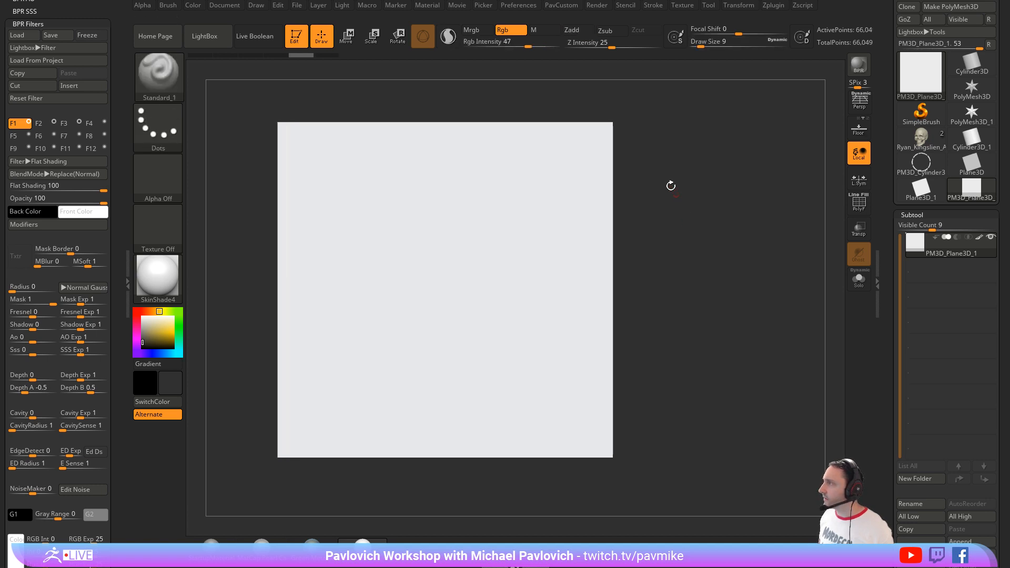
{"action": "key", "text": "3"}
{"action": "left_click", "coordinate": [637, 213]}
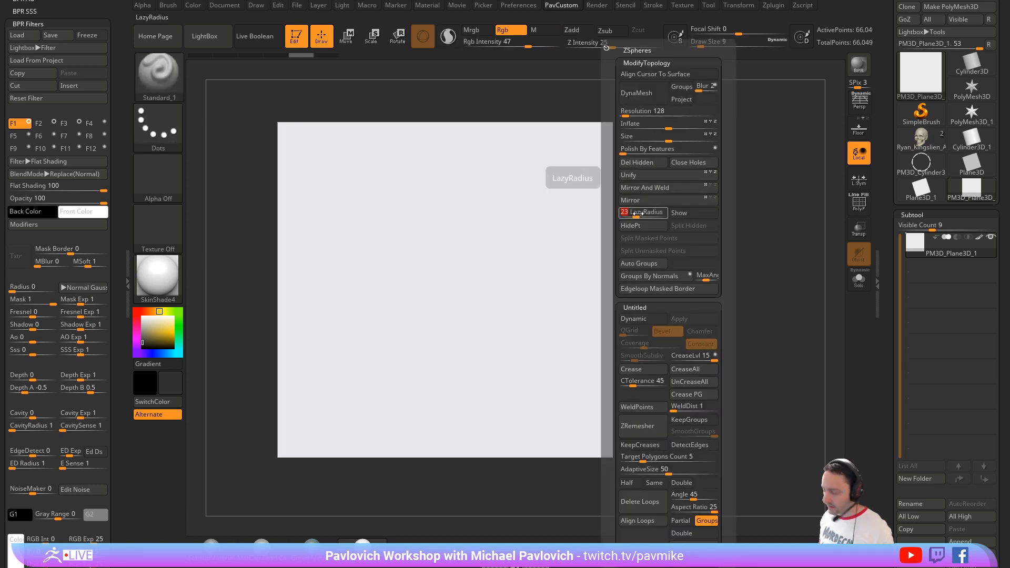
Step: Try several curved grey strokes with LazyRadius on the plane, undoing each one
{"action": "mouse_move", "coordinate": [381, 177]}
{"action": "left_mouse_down"}
{"action": "mouse_move", "coordinate": [444, 295]}
{"action": "mouse_move", "coordinate": [513, 300]}
{"action": "mouse_move", "coordinate": [534, 289]}
{"action": "left_mouse_up"}
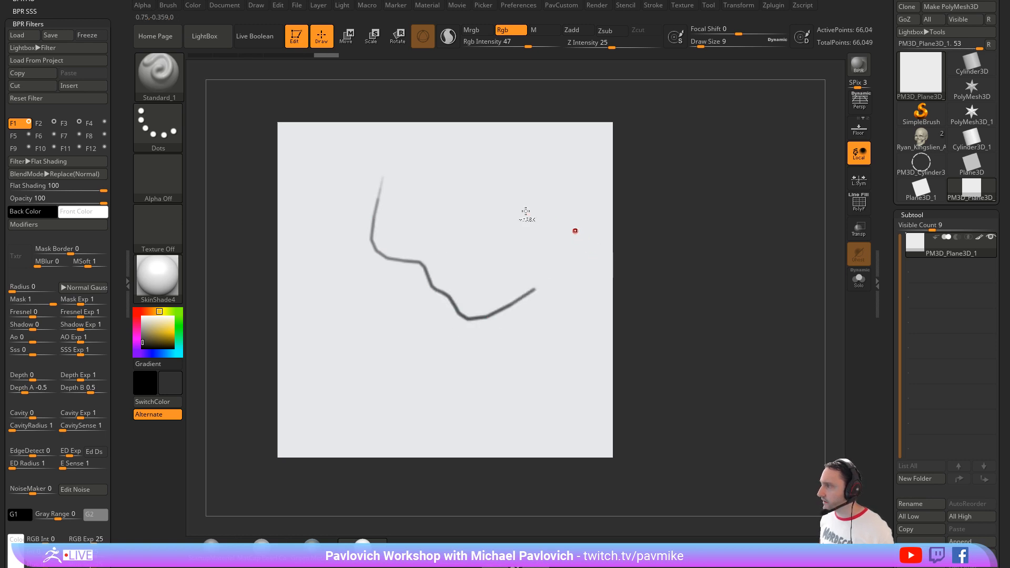
{"action": "key", "text": "ctrl+z"}
{"action": "mouse_move", "coordinate": [434, 175]}
{"action": "left_mouse_down"}
{"action": "mouse_move", "coordinate": [435, 234]}
{"action": "mouse_move", "coordinate": [374, 327]}
{"action": "mouse_move", "coordinate": [472, 293]}
{"action": "mouse_move", "coordinate": [453, 225]}
{"action": "left_mouse_up"}
{"action": "key", "text": "ctrl+z"}
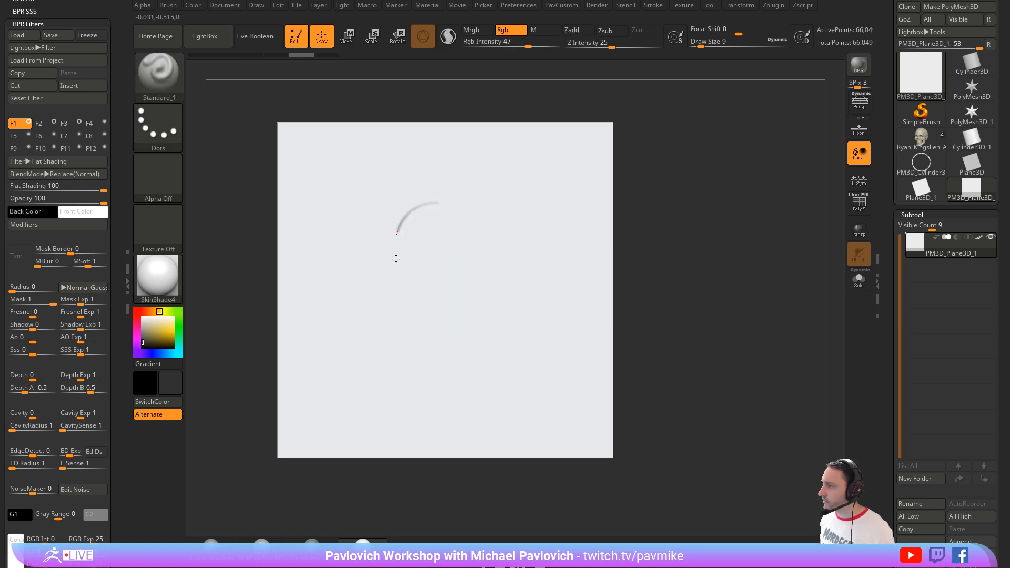
{"action": "mouse_move", "coordinate": [396, 258]}
{"action": "left_mouse_down"}
{"action": "mouse_move", "coordinate": [493, 276]}
{"action": "mouse_move", "coordinate": [439, 268]}
{"action": "left_mouse_up"}
{"action": "key", "text": "ctrl+z"}
{"action": "mouse_move", "coordinate": [458, 199]}
{"action": "left_mouse_down"}
{"action": "mouse_move", "coordinate": [404, 293]}
{"action": "mouse_move", "coordinate": [471, 300]}
{"action": "mouse_move", "coordinate": [491, 241]}
{"action": "mouse_move", "coordinate": [480, 219]}
{"action": "left_mouse_up"}
{"action": "key", "text": "ctrl+z"}
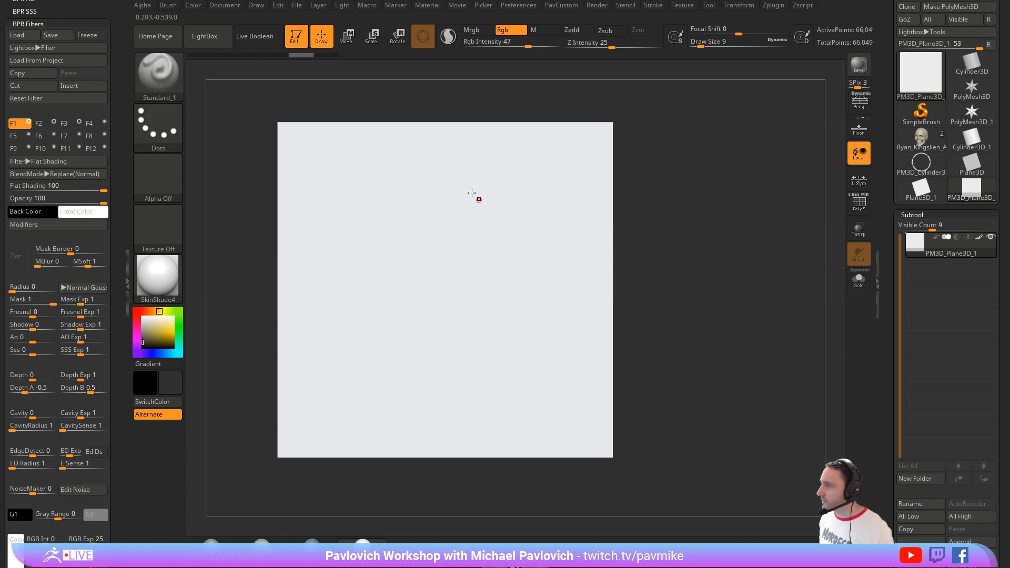
{"action": "mouse_move", "coordinate": [412, 254]}
{"action": "left_mouse_down"}
{"action": "mouse_move", "coordinate": [443, 271]}
{"action": "mouse_move", "coordinate": [498, 268]}
{"action": "mouse_move", "coordinate": [561, 238]}
{"action": "left_mouse_up"}
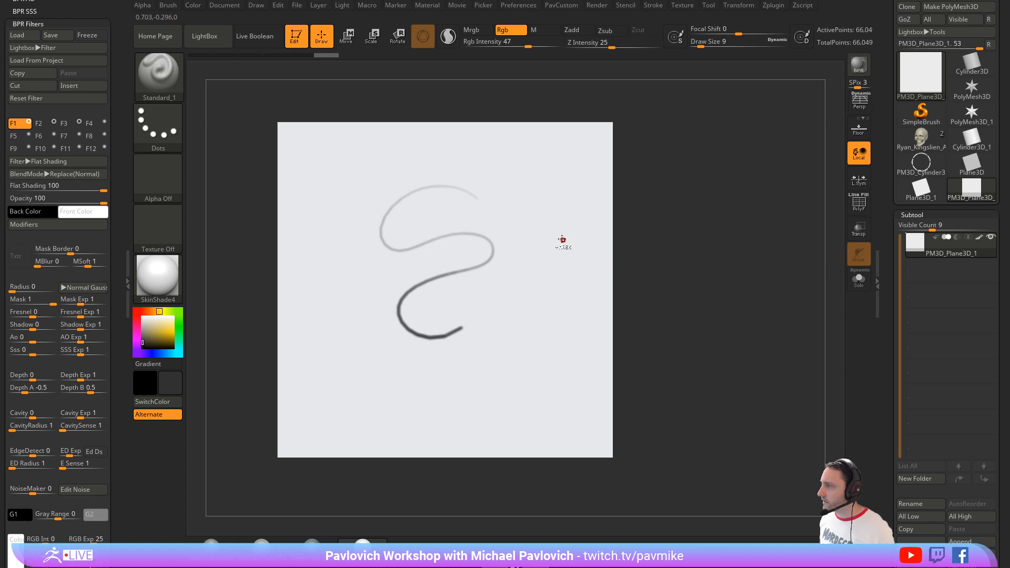
{"action": "key", "text": "ctrl+z"}
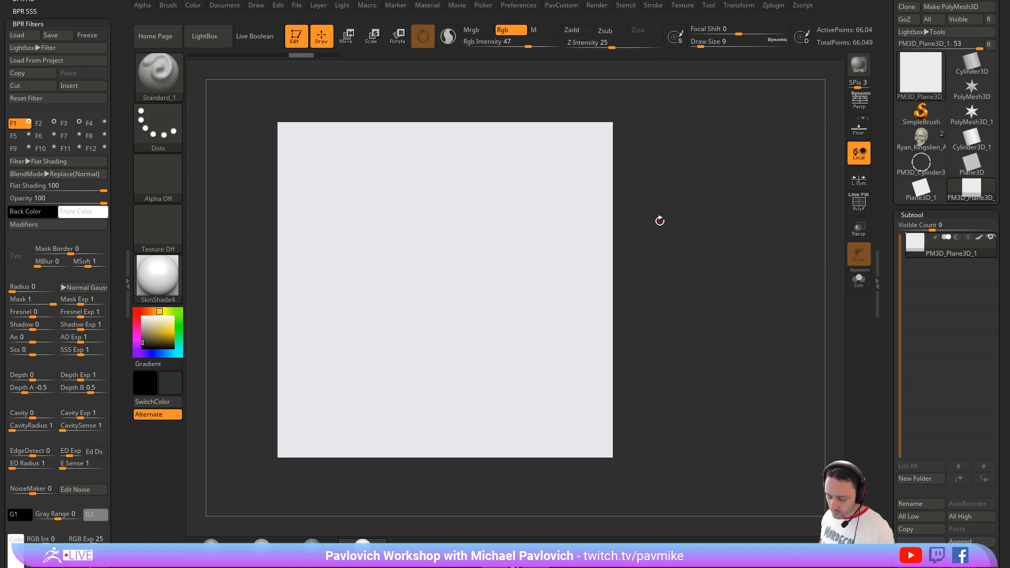
{"action": "left_click_drag", "start_coordinate": [414, 238], "coordinate": [509, 232]}
{"action": "right_click_drag", "start_coordinate": [697, 222], "coordinate": [715, 234], "text": "ctrl"}
{"action": "key", "text": "ctrl+z"}
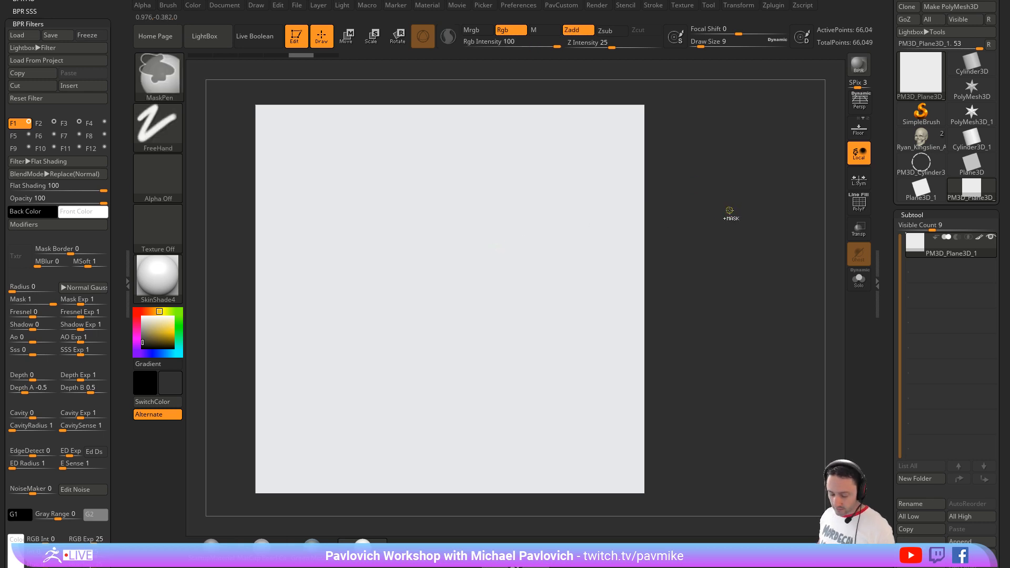
Step: Divide the plane once more and sketch a flat horizontal ellipse in its upper area
{"action": "key", "text": "ctrl+d"}
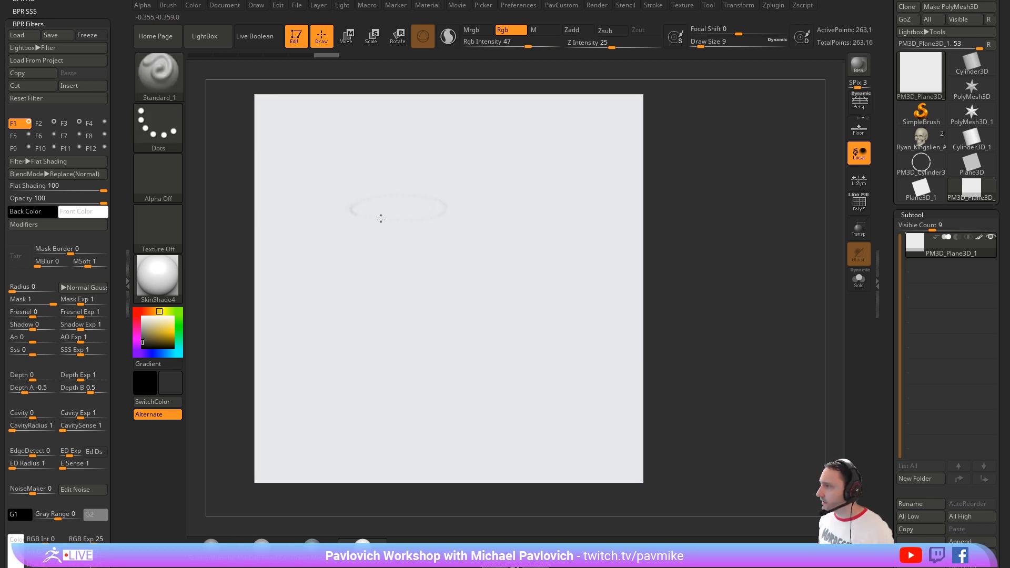
{"action": "left_click_drag", "start_coordinate": [381, 218], "coordinate": [420, 202]}
{"action": "key", "text": "ctrl+z"}
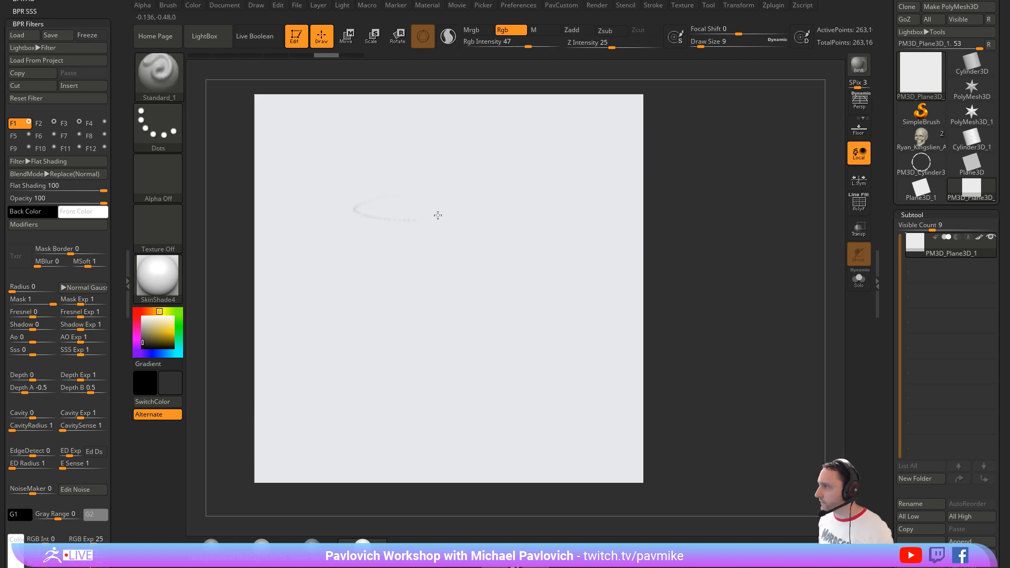
{"action": "left_click_drag", "start_coordinate": [434, 198], "coordinate": [358, 212]}
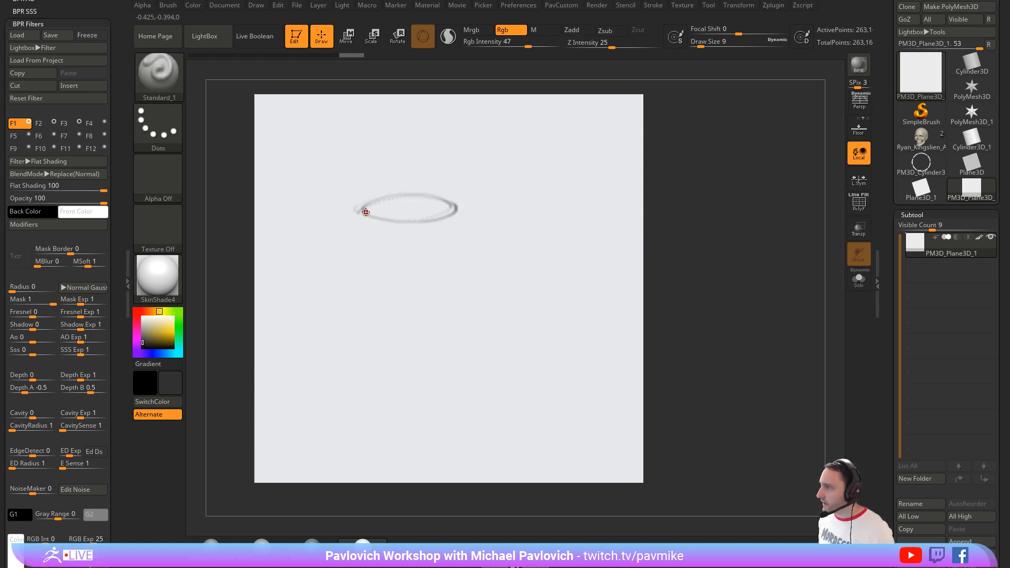
Step: Sketch the cylinder's sides and curved base below the ellipse, adding an off-centre vertical guide and a mouth line wrapping around its front
{"action": "mouse_move", "coordinate": [363, 276]}
{"action": "left_mouse_down"}
{"action": "mouse_move", "coordinate": [365, 322]}
{"action": "mouse_move", "coordinate": [435, 328]}
{"action": "left_mouse_up"}
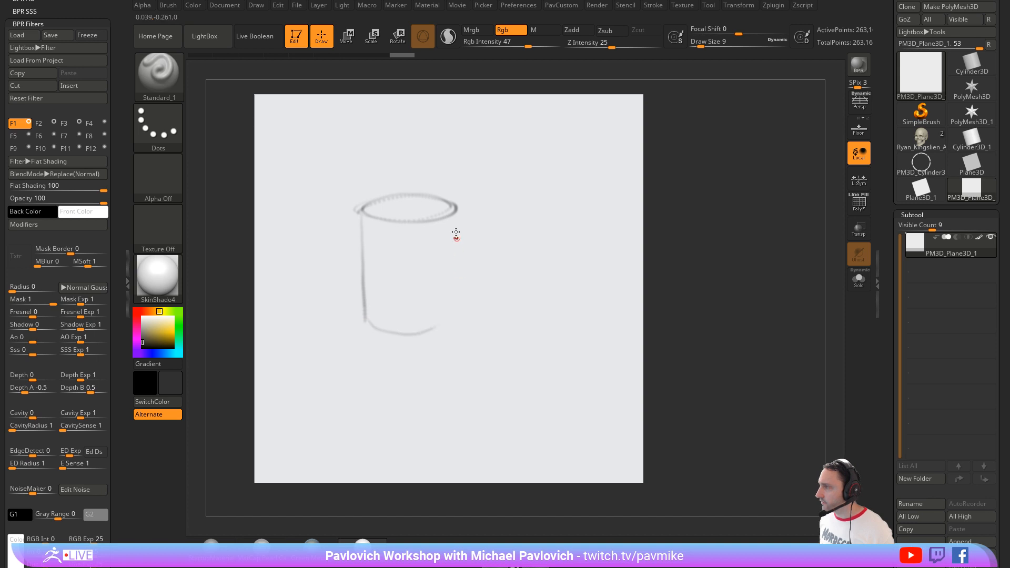
{"action": "mouse_move", "coordinate": [455, 254]}
{"action": "left_mouse_down"}
{"action": "mouse_move", "coordinate": [451, 317]}
{"action": "mouse_move", "coordinate": [437, 332]}
{"action": "mouse_move", "coordinate": [380, 331]}
{"action": "left_mouse_up"}
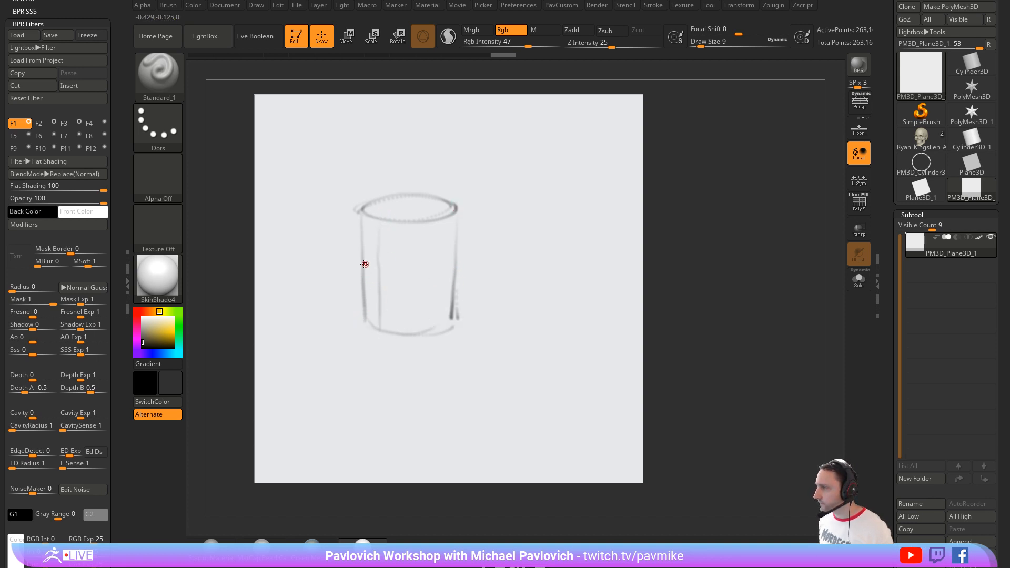
{"action": "left_click_drag", "start_coordinate": [432, 280], "coordinate": [367, 279]}
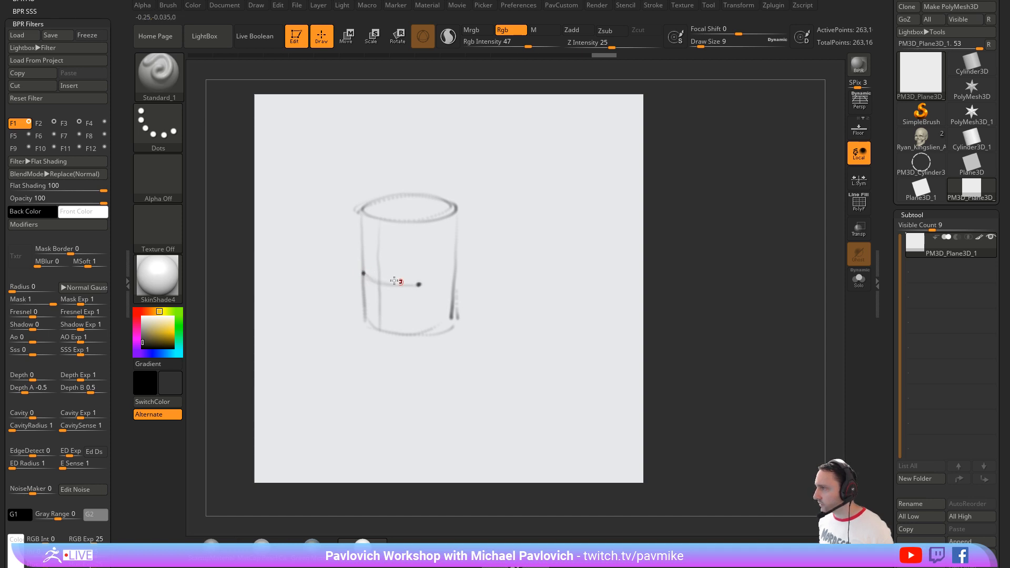
Step: Sketch upper and lower lips around the curved mouth line on the cylinder, darkening the corners and adding light shading below
{"action": "left_click_drag", "start_coordinate": [394, 281], "coordinate": [422, 286]}
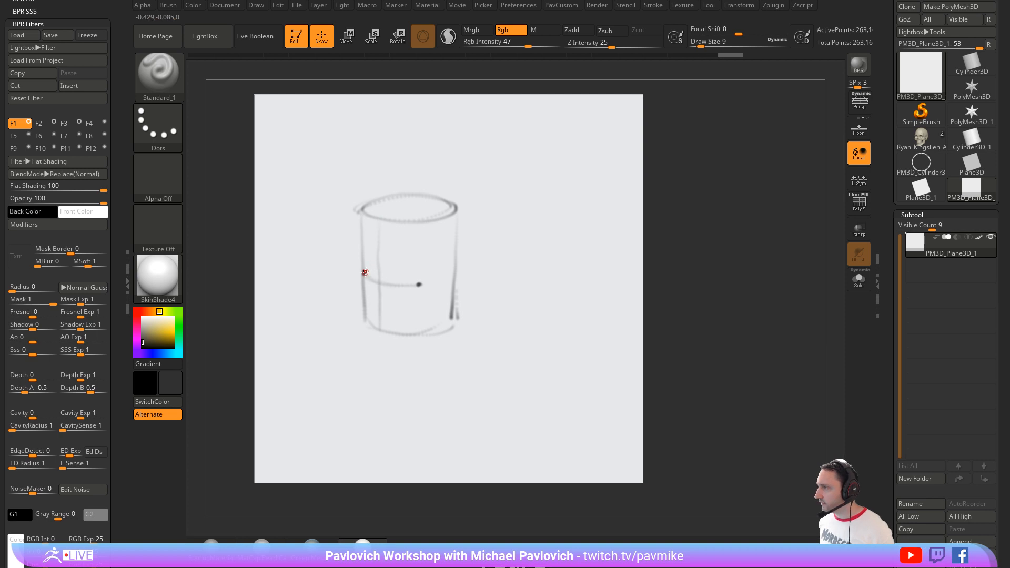
{"action": "mouse_move", "coordinate": [363, 273]}
{"action": "left_mouse_down"}
{"action": "mouse_move", "coordinate": [419, 284]}
{"action": "mouse_move", "coordinate": [376, 270]}
{"action": "mouse_move", "coordinate": [373, 281]}
{"action": "mouse_move", "coordinate": [395, 285]}
{"action": "mouse_move", "coordinate": [376, 291]}
{"action": "mouse_move", "coordinate": [409, 294]}
{"action": "left_mouse_up"}
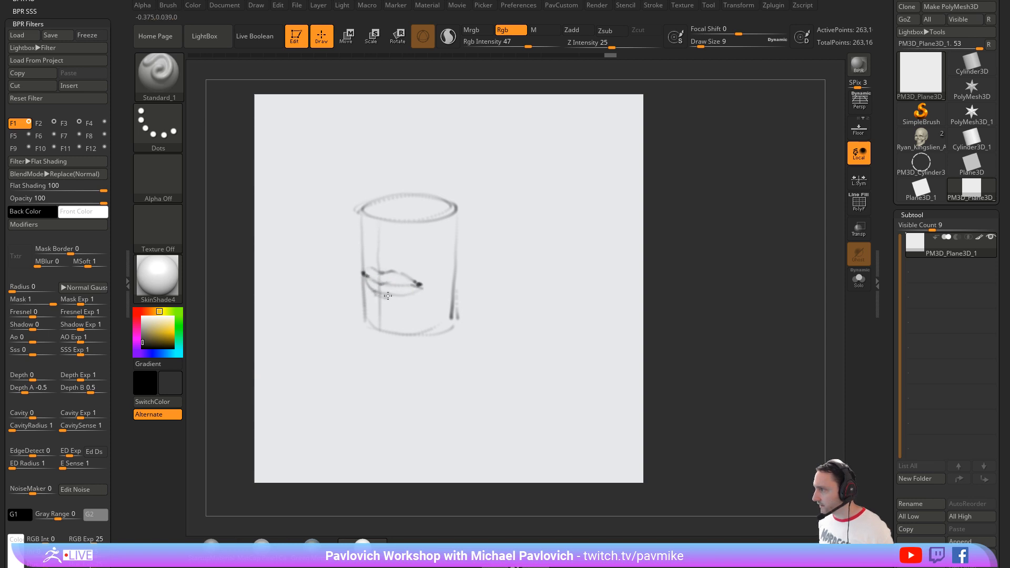
{"action": "mouse_move", "coordinate": [411, 302]}
{"action": "left_mouse_down"}
{"action": "mouse_move", "coordinate": [368, 299]}
{"action": "mouse_move", "coordinate": [374, 265]}
{"action": "left_mouse_up"}
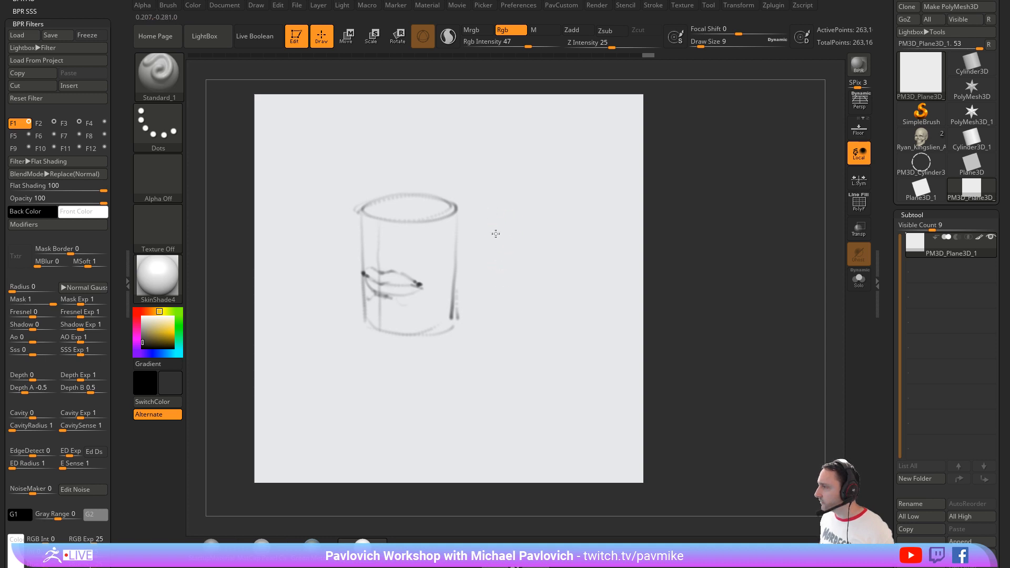
Step: Beside the cylinder, sketch front-view lips from a horizontal line, a vertical centre line and upper and lower arcs, undoing a stray stroke
{"action": "mouse_move", "coordinate": [495, 234]}
{"action": "left_mouse_down"}
{"action": "mouse_move", "coordinate": [598, 234]}
{"action": "mouse_move", "coordinate": [477, 234]}
{"action": "left_mouse_up"}
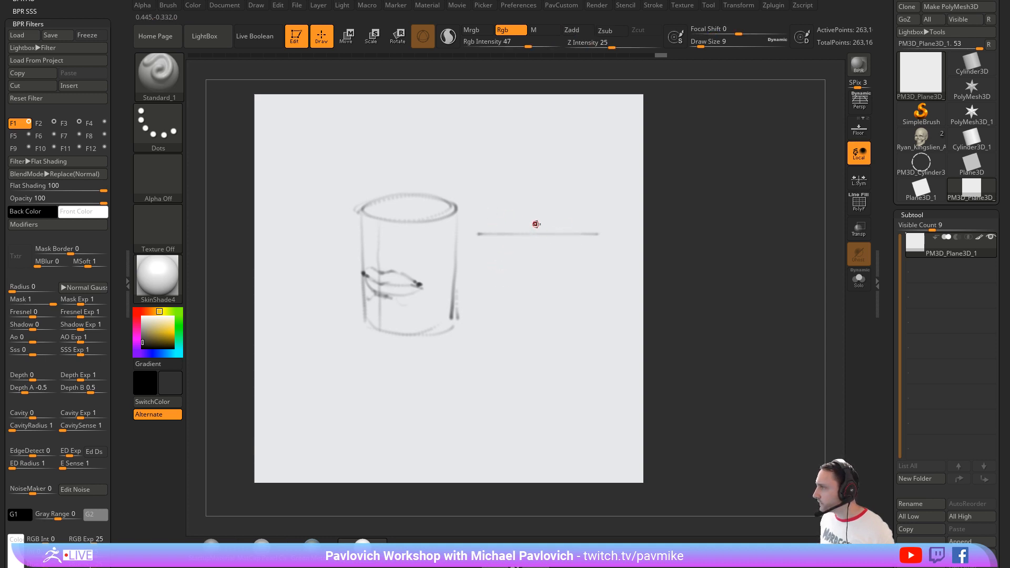
{"action": "left_click_drag", "start_coordinate": [535, 265], "coordinate": [535, 267]}
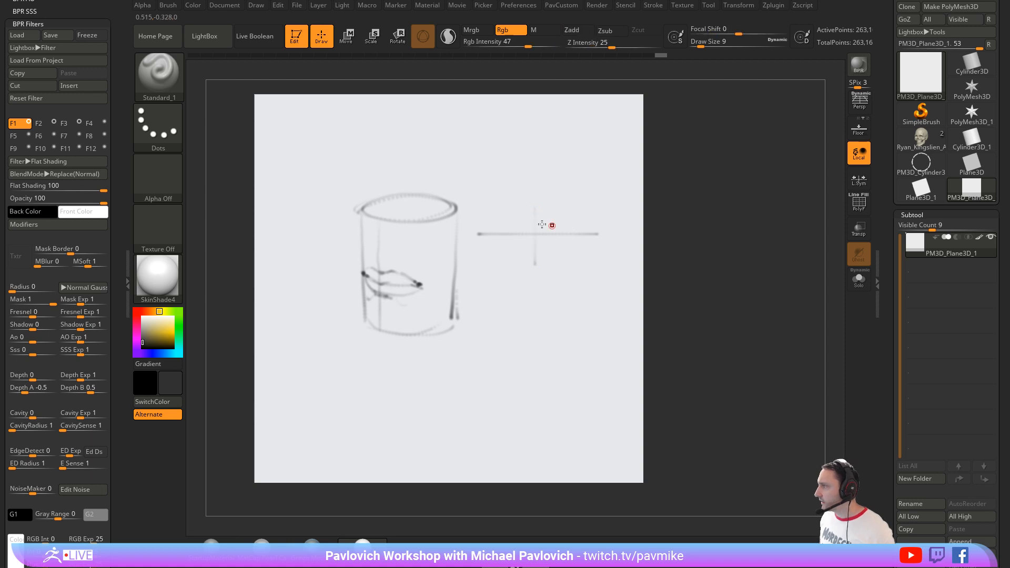
{"action": "left_click_drag", "start_coordinate": [593, 247], "coordinate": [483, 236]}
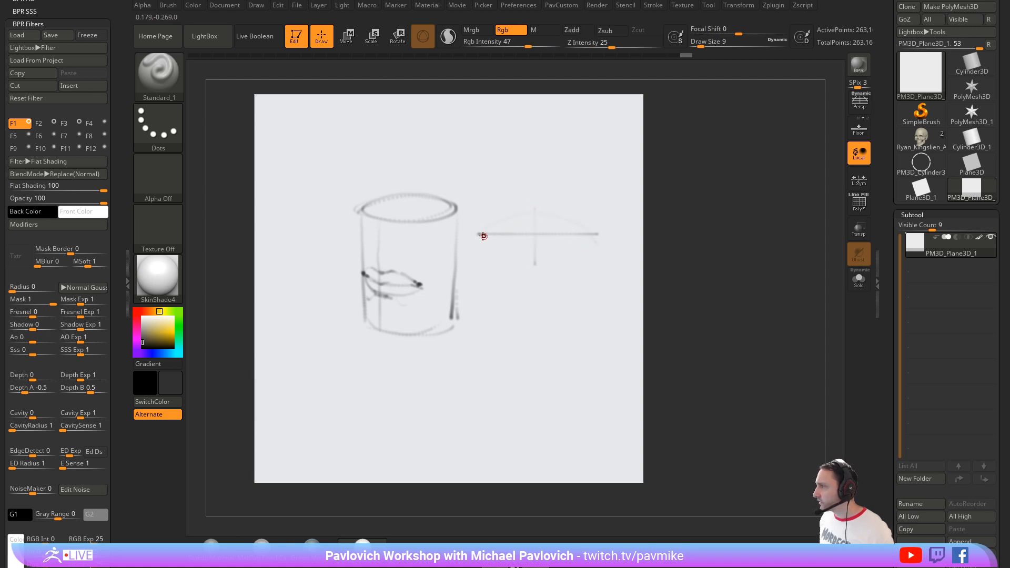
{"action": "mouse_move", "coordinate": [552, 256]}
{"action": "left_mouse_down"}
{"action": "mouse_move", "coordinate": [582, 238]}
{"action": "mouse_move", "coordinate": [527, 220]}
{"action": "mouse_move", "coordinate": [553, 213]}
{"action": "mouse_move", "coordinate": [507, 217]}
{"action": "mouse_move", "coordinate": [479, 236]}
{"action": "mouse_move", "coordinate": [599, 235]}
{"action": "left_mouse_up"}
{"action": "key", "text": "ctrl+z"}
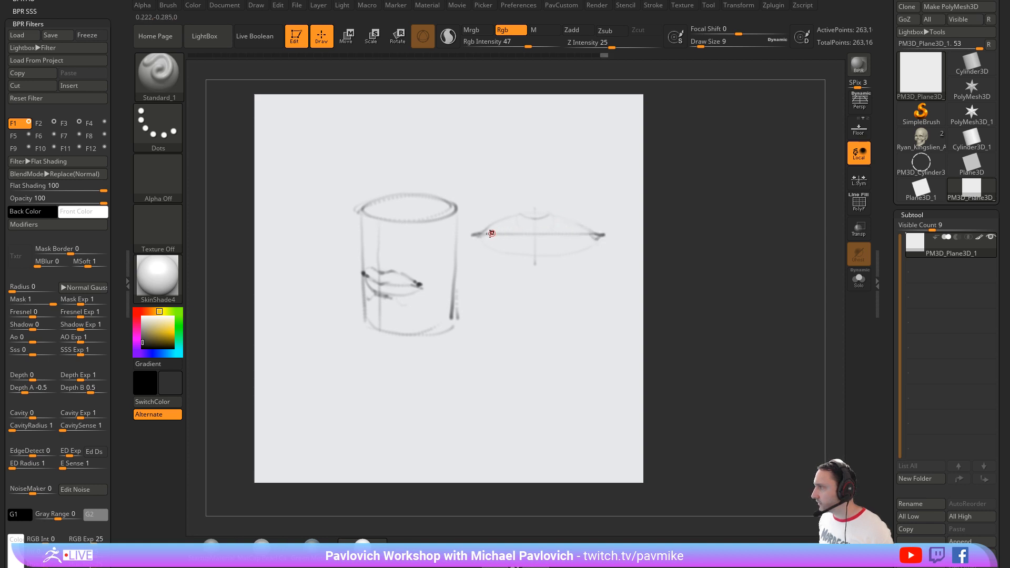
Step: Refine the front-view lips with a dipped centre parting line, a firmer lower lip contour, darker corners and a retraced upper lip
{"action": "left_click_drag", "start_coordinate": [535, 240], "coordinate": [502, 231]}
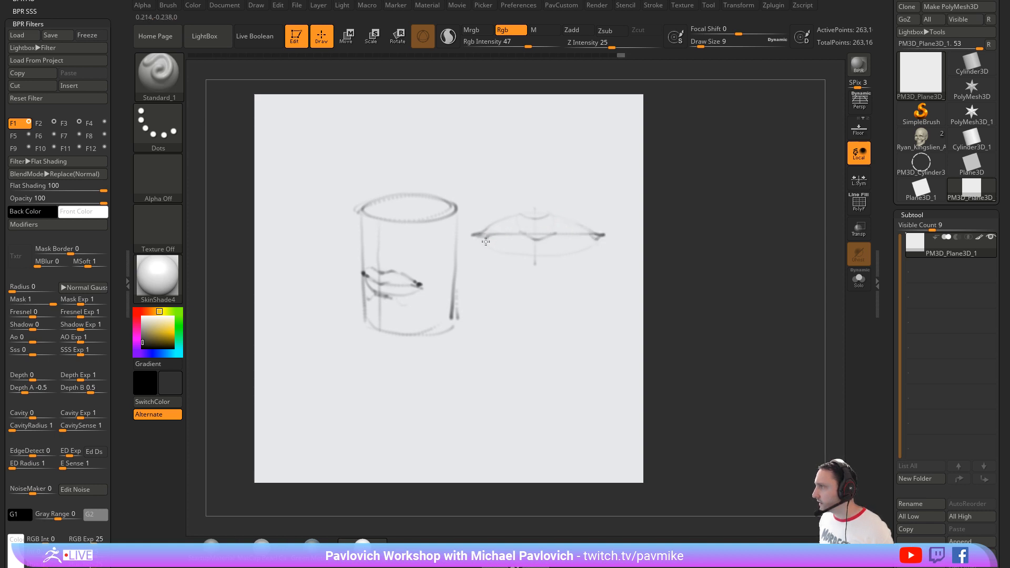
{"action": "left_click_drag", "start_coordinate": [590, 239], "coordinate": [553, 253]}
{"action": "mouse_move", "coordinate": [483, 238]}
{"action": "left_mouse_down"}
{"action": "mouse_move", "coordinate": [521, 256]}
{"action": "mouse_move", "coordinate": [476, 235]}
{"action": "left_mouse_up"}
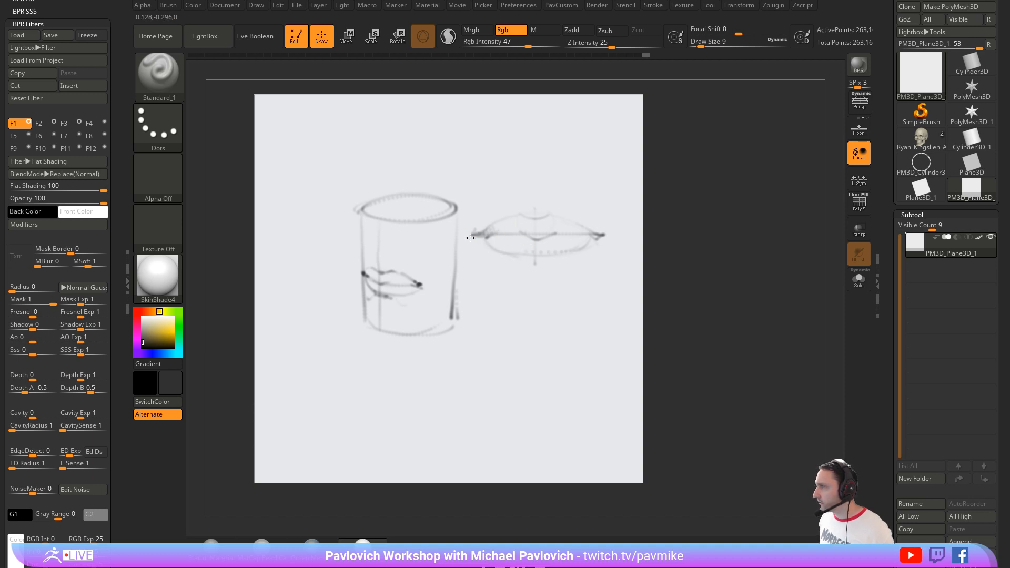
{"action": "left_click_drag", "start_coordinate": [592, 235], "coordinate": [600, 237]}
{"action": "left_click_drag", "start_coordinate": [548, 214], "coordinate": [513, 217]}
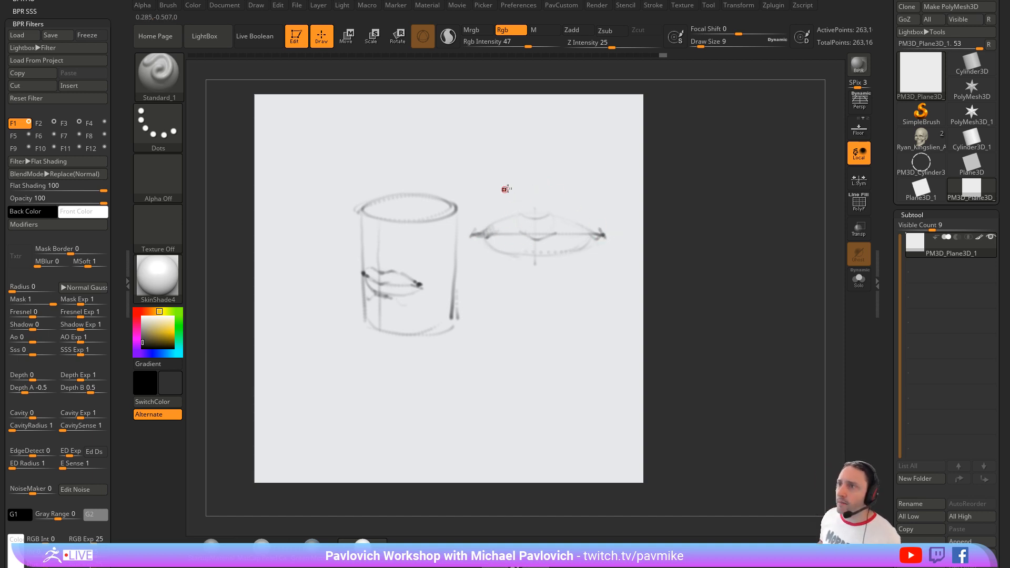
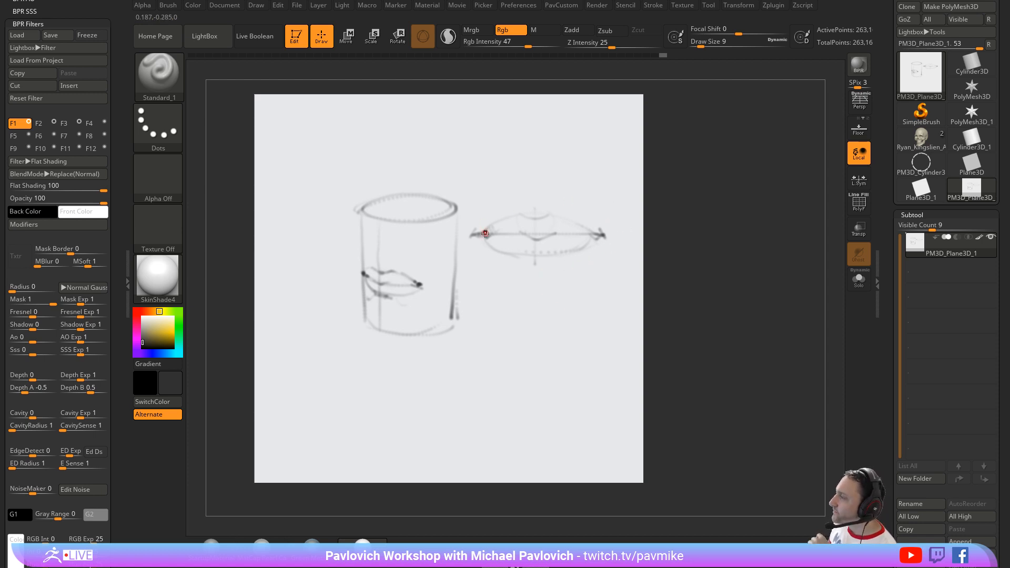
Step: Firm up the front-view lips' lower contour and sketch a small egg shape below them with a mouth line wrapped around it
{"action": "left_click_drag", "start_coordinate": [566, 258], "coordinate": [542, 230]}
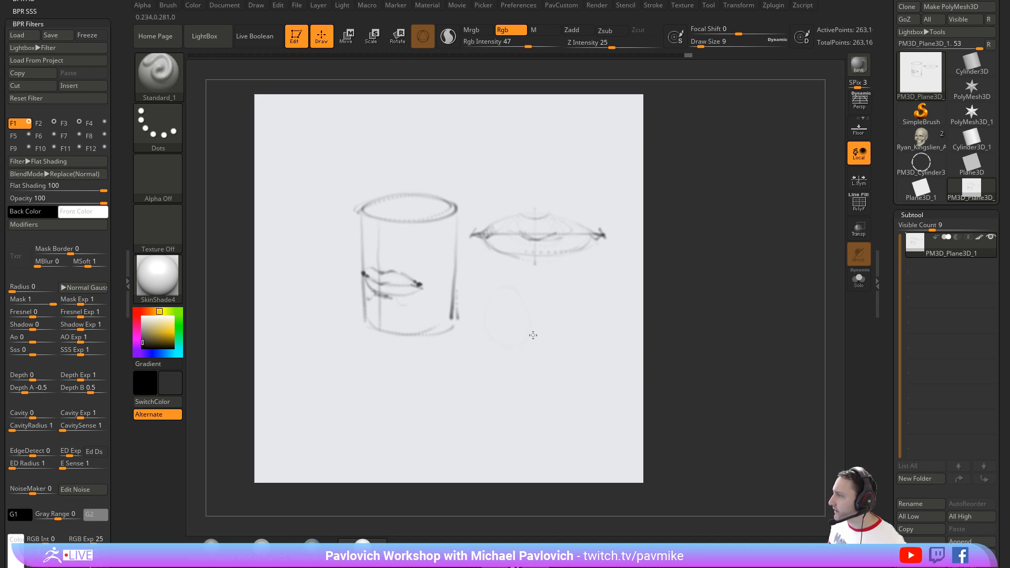
{"action": "mouse_move", "coordinate": [533, 335]}
{"action": "left_mouse_down"}
{"action": "mouse_move", "coordinate": [530, 302]}
{"action": "mouse_move", "coordinate": [511, 286]}
{"action": "mouse_move", "coordinate": [528, 324]}
{"action": "mouse_move", "coordinate": [535, 317]}
{"action": "mouse_move", "coordinate": [497, 338]}
{"action": "mouse_move", "coordinate": [505, 343]}
{"action": "mouse_move", "coordinate": [540, 306]}
{"action": "mouse_move", "coordinate": [524, 319]}
{"action": "mouse_move", "coordinate": [487, 311]}
{"action": "mouse_move", "coordinate": [534, 318]}
{"action": "left_mouse_up"}
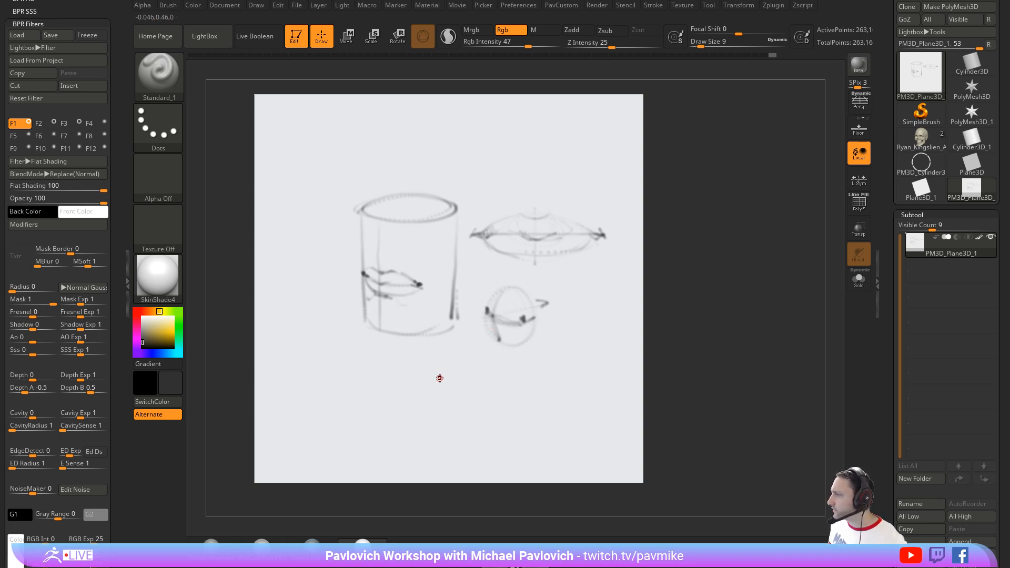
Step: Below the other sketches, draw angled lips as faceted planes around a corner, darkening the parting line, mouth corners and lower lip edge
{"action": "mouse_move", "coordinate": [438, 374]}
{"action": "left_mouse_down"}
{"action": "mouse_move", "coordinate": [440, 401]}
{"action": "mouse_move", "coordinate": [475, 408]}
{"action": "mouse_move", "coordinate": [532, 382]}
{"action": "left_mouse_up"}
{"action": "left_click_drag", "start_coordinate": [475, 408], "coordinate": [529, 384]}
{"action": "mouse_move", "coordinate": [436, 383]}
{"action": "left_mouse_down"}
{"action": "mouse_move", "coordinate": [437, 373]}
{"action": "mouse_move", "coordinate": [525, 388]}
{"action": "mouse_move", "coordinate": [438, 389]}
{"action": "left_mouse_up"}
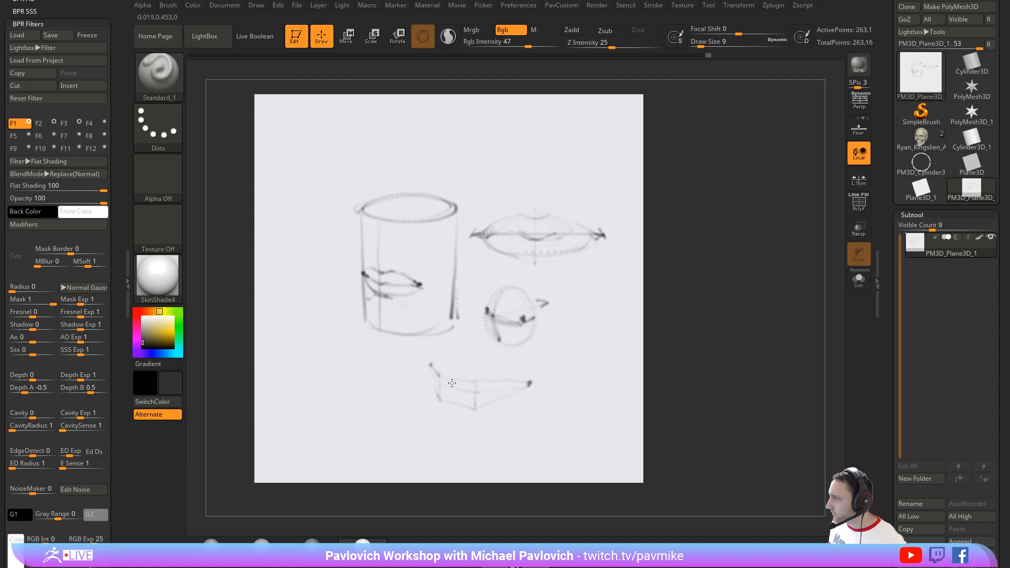
{"action": "left_click_drag", "start_coordinate": [461, 381], "coordinate": [460, 394]}
{"action": "left_click_drag", "start_coordinate": [453, 392], "coordinate": [529, 385]}
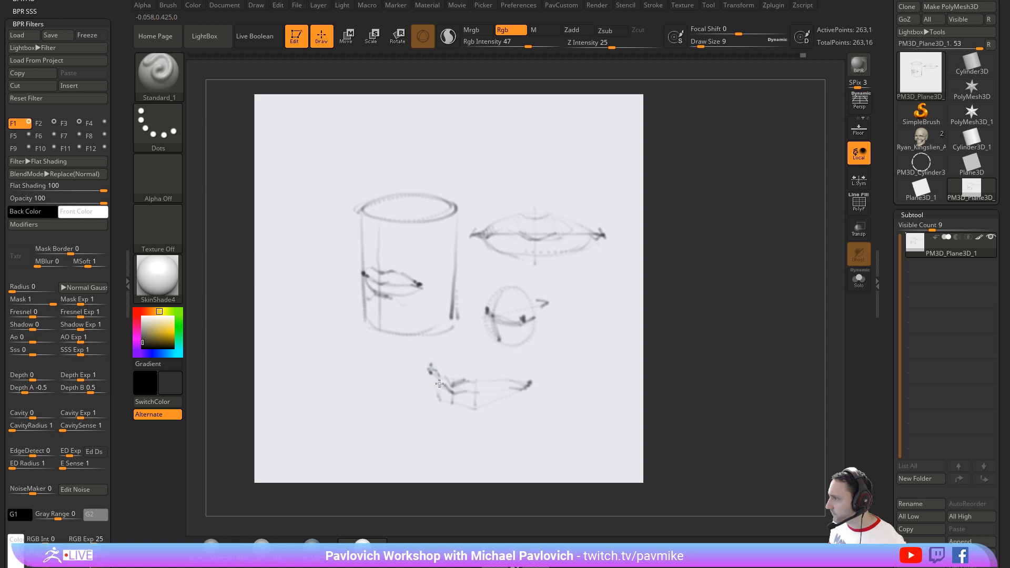
{"action": "mouse_move", "coordinate": [453, 392]}
{"action": "left_mouse_down"}
{"action": "mouse_move", "coordinate": [446, 403]}
{"action": "mouse_move", "coordinate": [476, 408]}
{"action": "mouse_move", "coordinate": [528, 384]}
{"action": "left_mouse_up"}
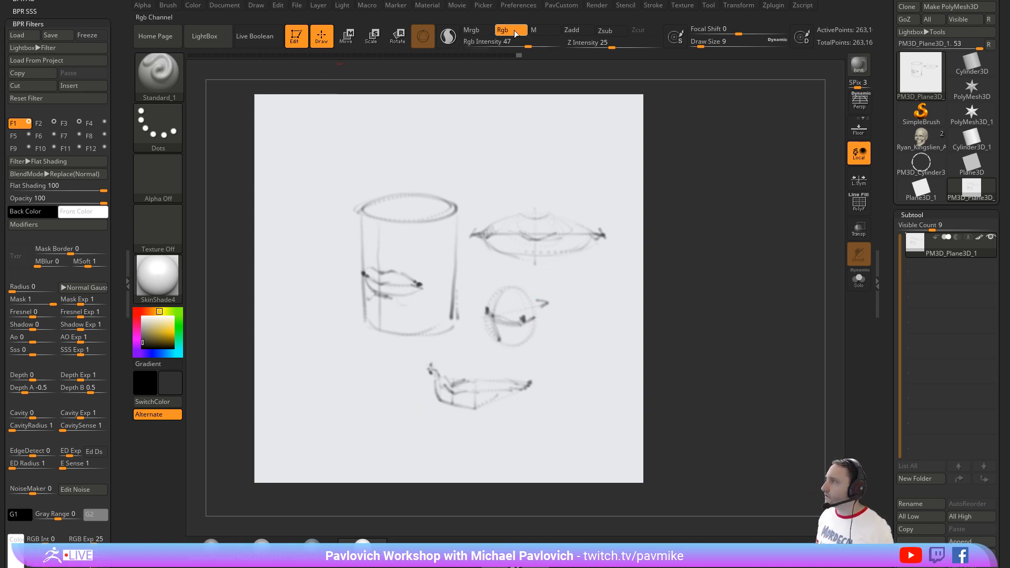
Step: Fade the lip sketches by filling the plane with white at RGB intensity 24
{"action": "left_click_drag", "start_coordinate": [529, 44], "coordinate": [573, 44]}
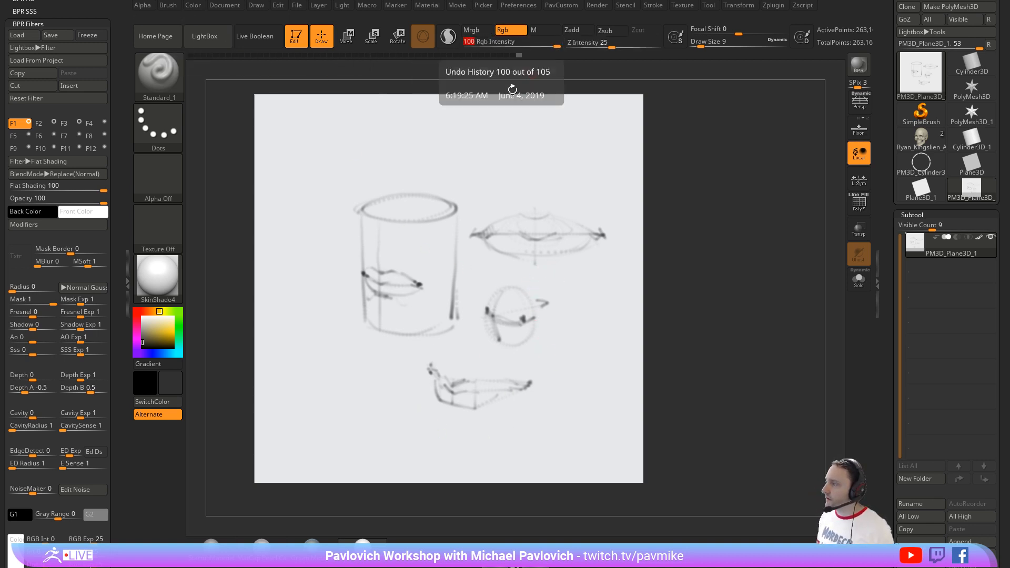
{"action": "left_click", "coordinate": [510, 46]}
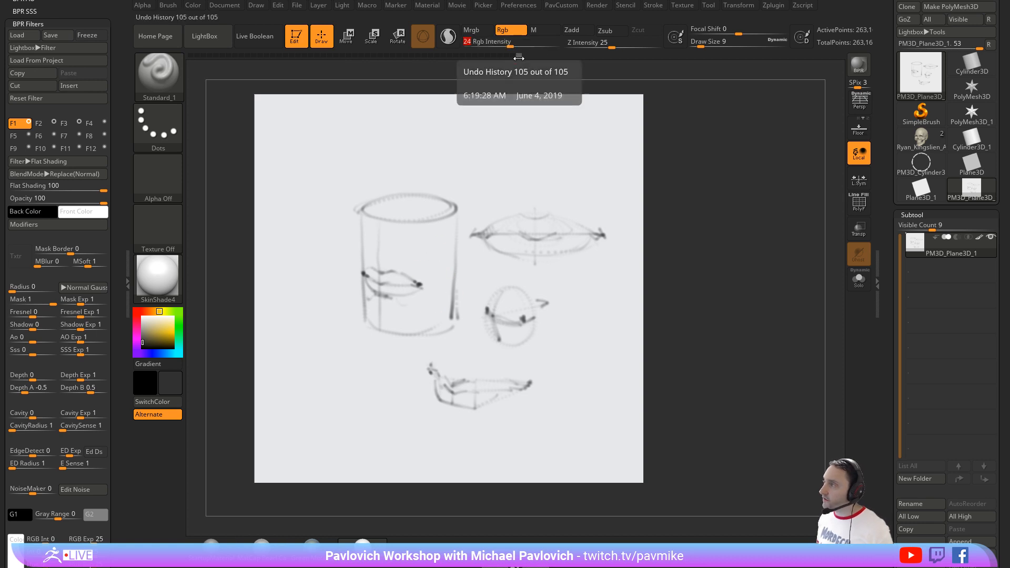
{"action": "left_click", "coordinate": [142, 317]}
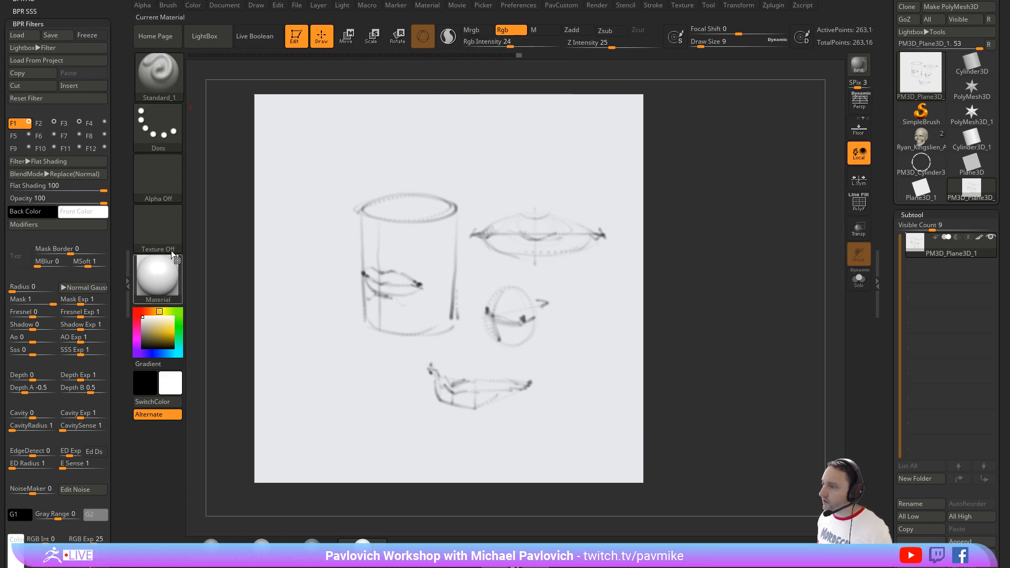
{"action": "left_click", "coordinate": [192, 6]}
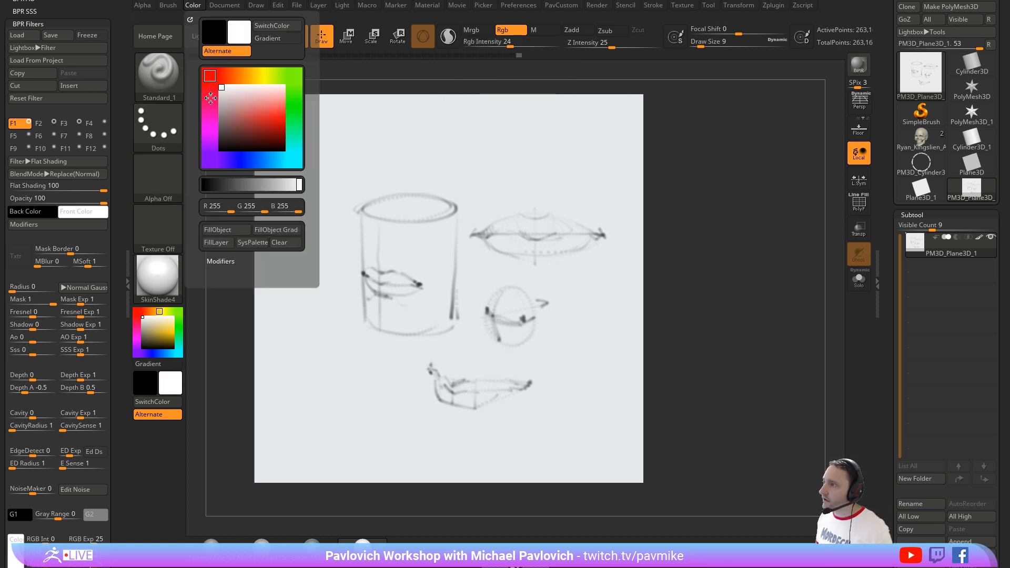
{"action": "left_click", "coordinate": [225, 231]}
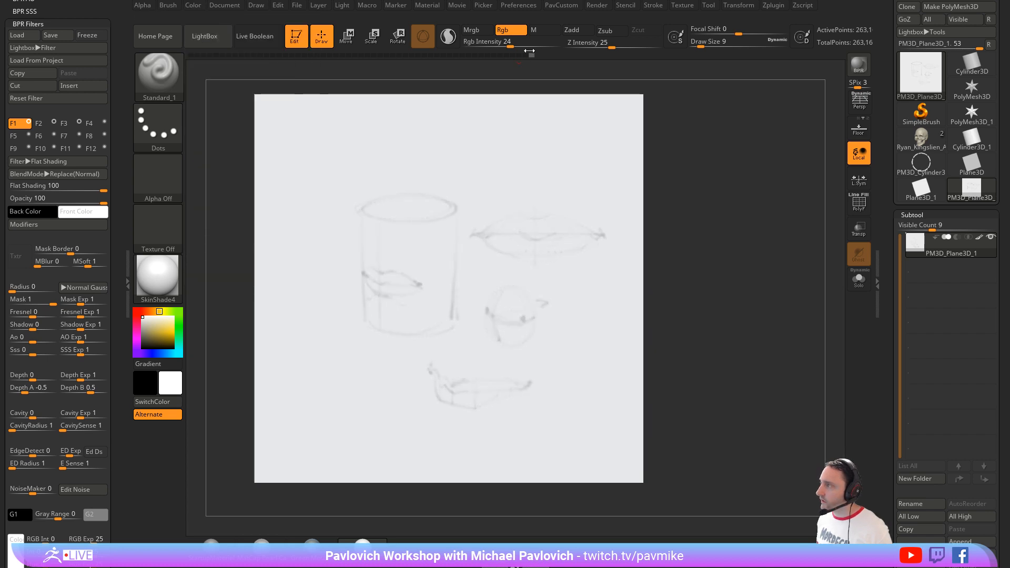
Step: Raise the RGB intensity to 100 and fill the plane with white to erase the remaining sketches
{"action": "left_click_drag", "start_coordinate": [529, 51], "coordinate": [568, 46]}
{"action": "left_click", "coordinate": [193, 6]}
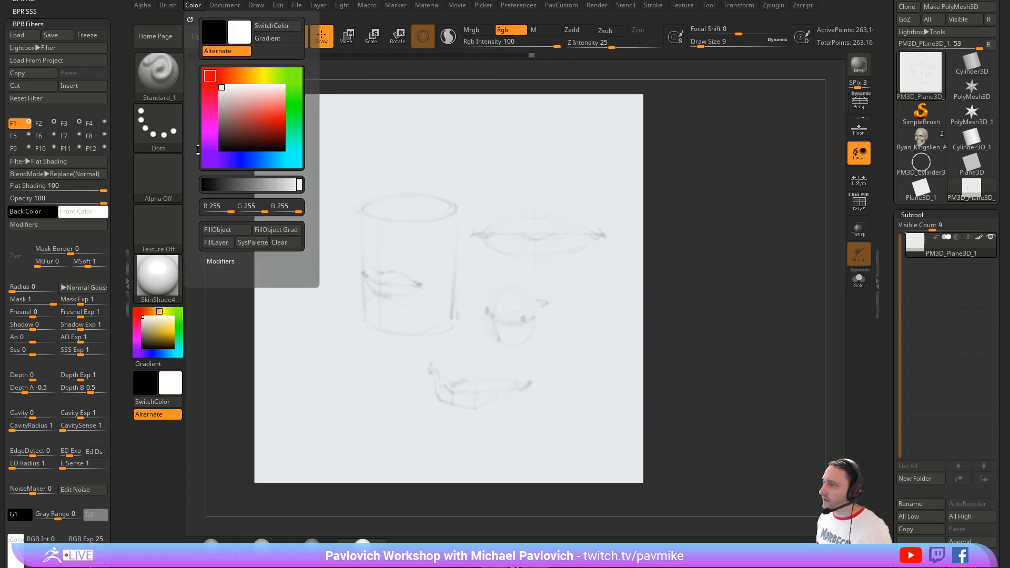
{"action": "left_click", "coordinate": [217, 229]}
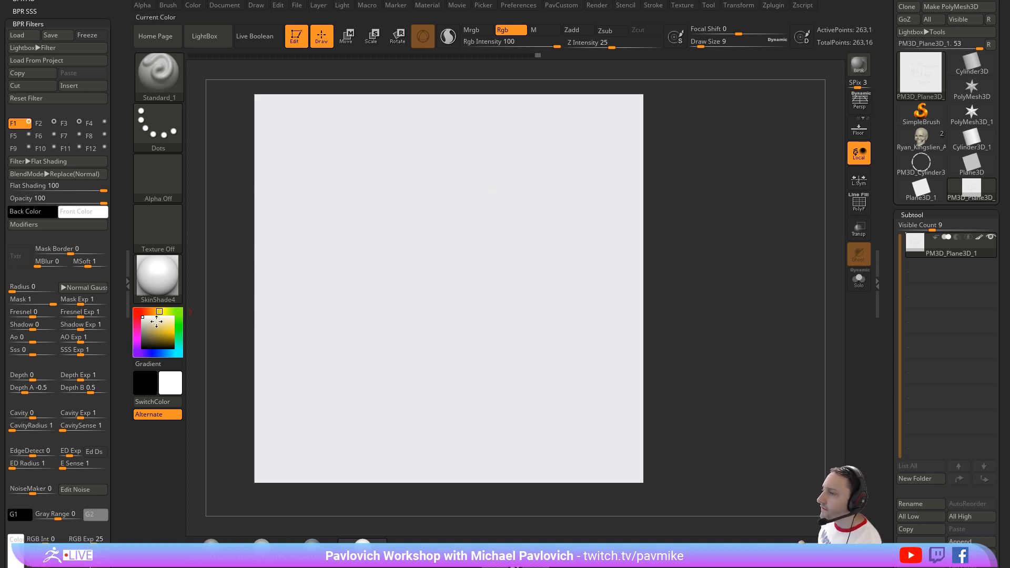
Step: With a near-black colour, sketch an egg-shaped head overlapped by a rounded cranium on the blank plane, undoing the stray first stroke
{"action": "left_click_drag", "start_coordinate": [153, 325], "coordinate": [248, 282]}
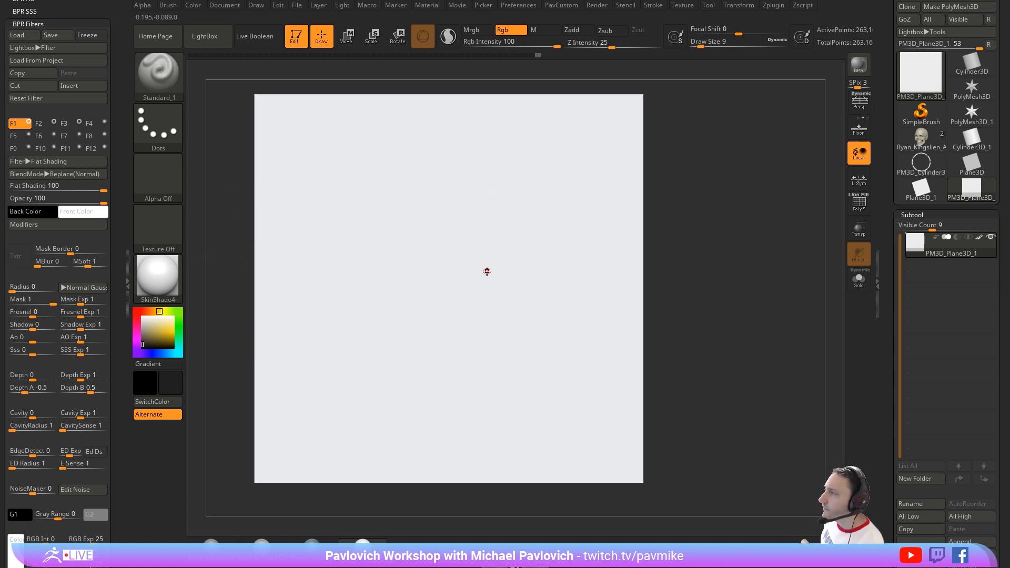
{"action": "mouse_move", "coordinate": [457, 251]}
{"action": "left_mouse_down"}
{"action": "mouse_move", "coordinate": [475, 284]}
{"action": "mouse_move", "coordinate": [556, 226]}
{"action": "left_mouse_up"}
{"action": "key", "text": "ctrl+z"}
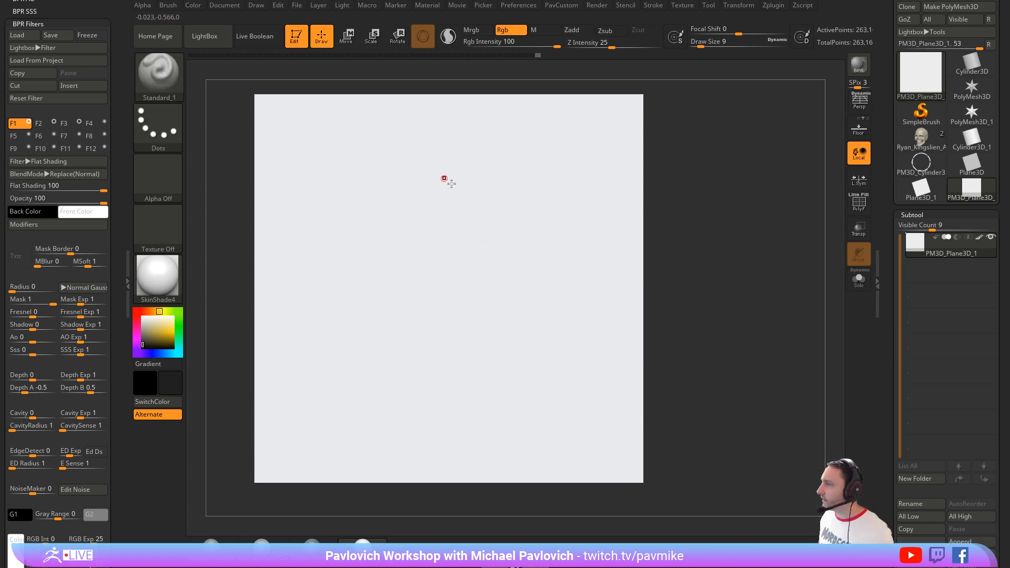
{"action": "mouse_move", "coordinate": [441, 168]}
{"action": "left_mouse_down"}
{"action": "mouse_move", "coordinate": [402, 181]}
{"action": "mouse_move", "coordinate": [415, 306]}
{"action": "mouse_move", "coordinate": [505, 236]}
{"action": "mouse_move", "coordinate": [417, 167]}
{"action": "left_mouse_up"}
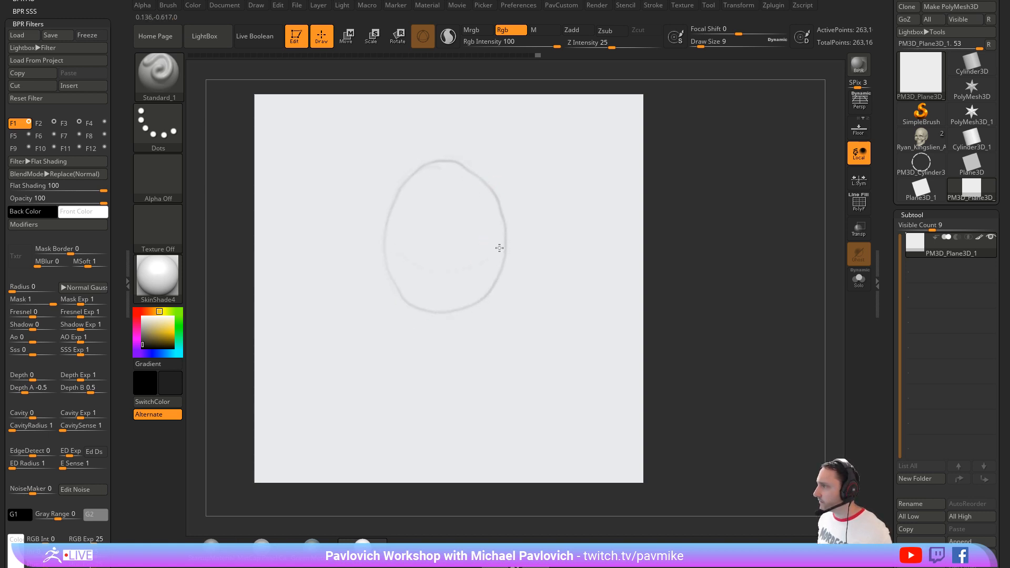
{"action": "mouse_move", "coordinate": [440, 157]}
{"action": "left_mouse_down"}
{"action": "mouse_move", "coordinate": [514, 221]}
{"action": "mouse_move", "coordinate": [510, 186]}
{"action": "left_mouse_up"}
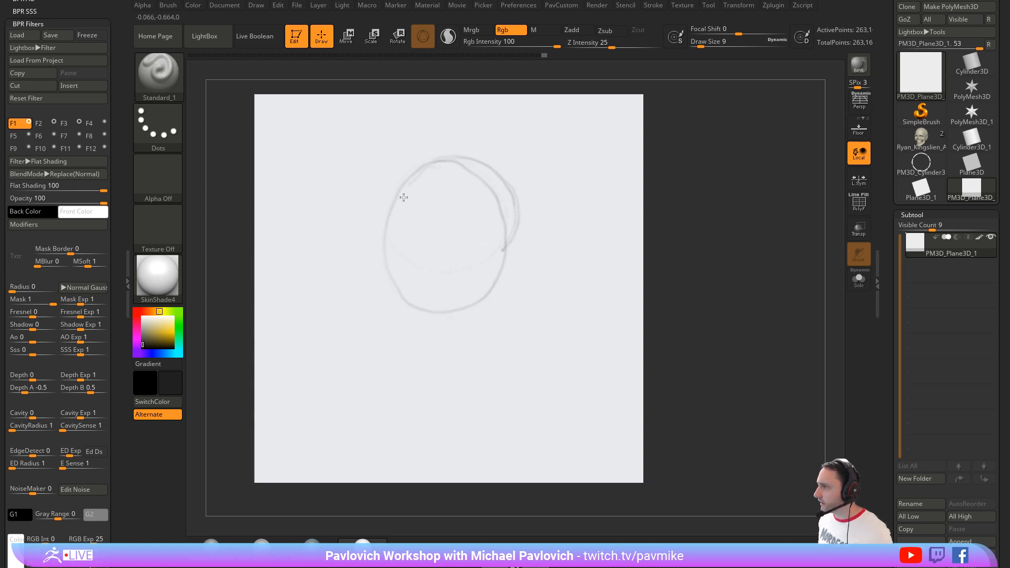
{"action": "mouse_move", "coordinate": [407, 175]}
{"action": "left_mouse_down"}
{"action": "mouse_move", "coordinate": [460, 269]}
{"action": "mouse_move", "coordinate": [518, 229]}
{"action": "left_mouse_up"}
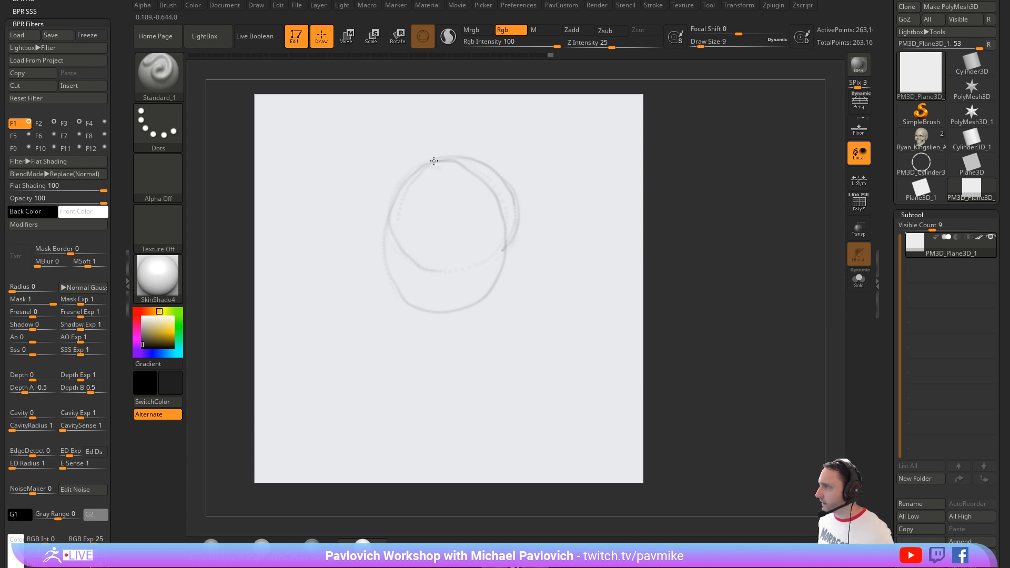
Step: Block in the three-quarter head with an off-centre vertical guide, curved brow and chin lines, tapered face sides, an ear and a jaw line
{"action": "left_click_drag", "start_coordinate": [407, 227], "coordinate": [414, 340]}
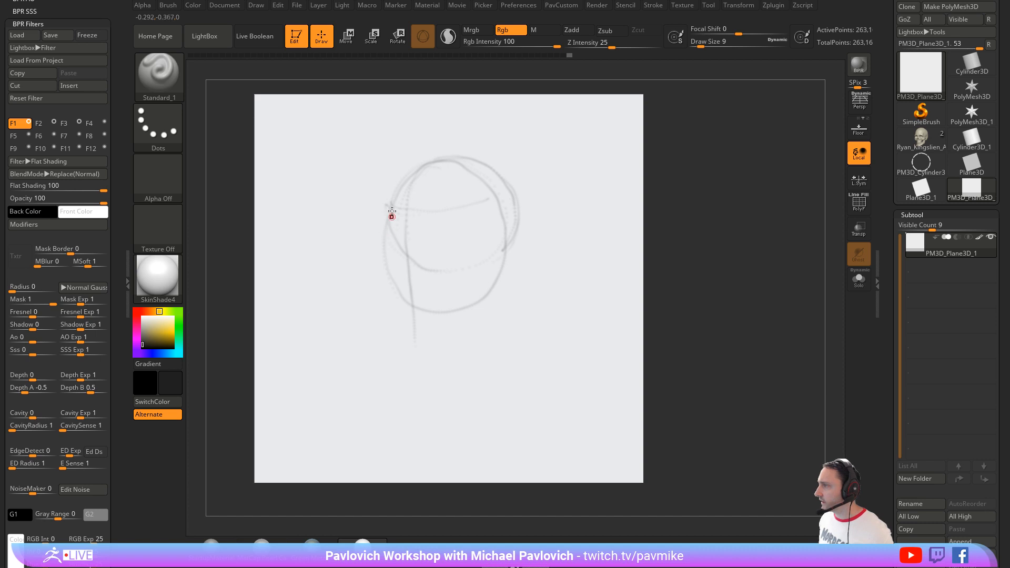
{"action": "left_click_drag", "start_coordinate": [390, 214], "coordinate": [403, 322]}
{"action": "left_click_drag", "start_coordinate": [489, 285], "coordinate": [489, 337]}
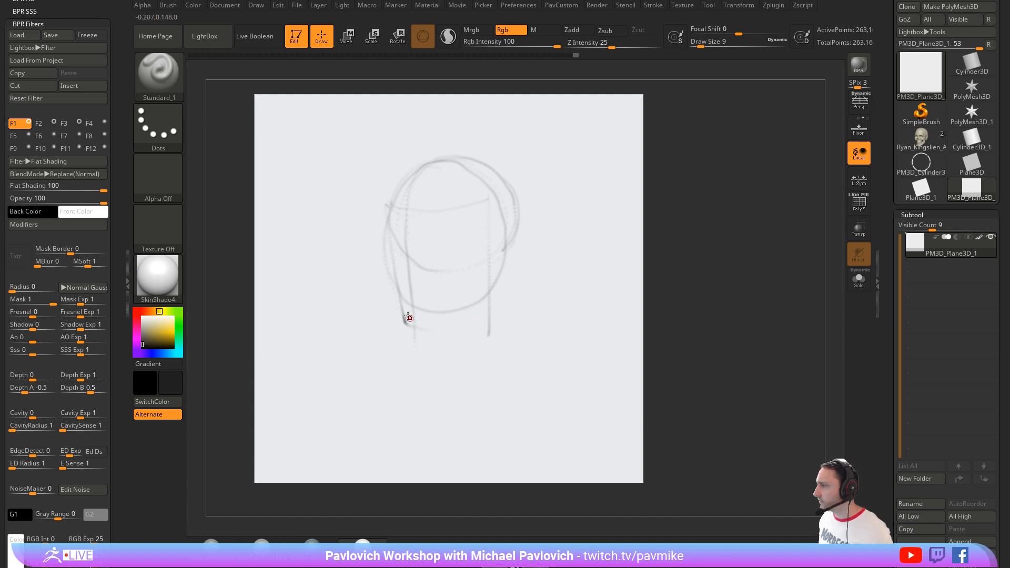
{"action": "mouse_move", "coordinate": [406, 323]}
{"action": "left_mouse_down"}
{"action": "mouse_move", "coordinate": [465, 333]}
{"action": "mouse_move", "coordinate": [492, 319]}
{"action": "left_mouse_up"}
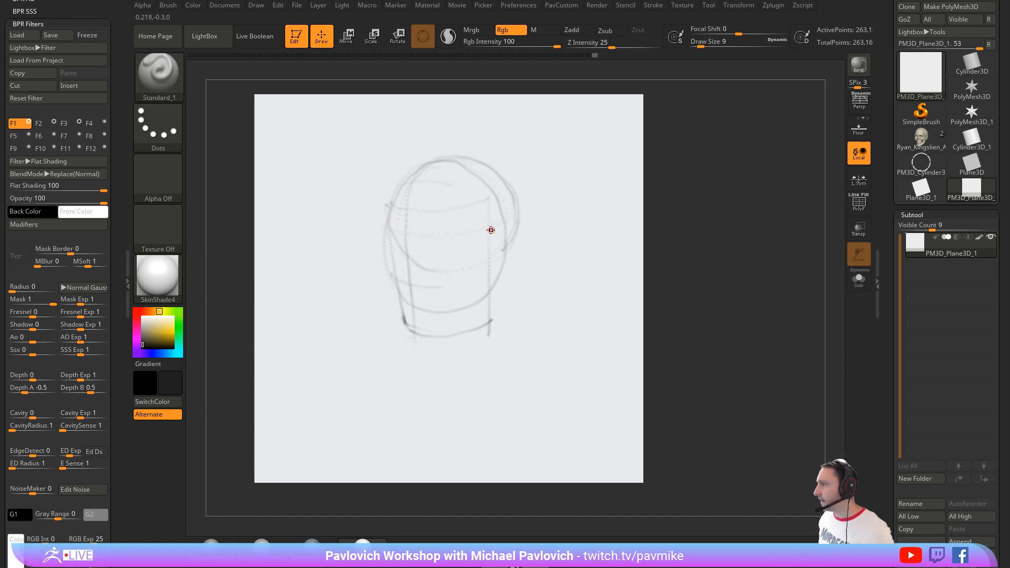
{"action": "mouse_move", "coordinate": [514, 252]}
{"action": "left_mouse_down"}
{"action": "mouse_move", "coordinate": [508, 232]}
{"action": "mouse_move", "coordinate": [492, 239]}
{"action": "mouse_move", "coordinate": [519, 313]}
{"action": "left_mouse_up"}
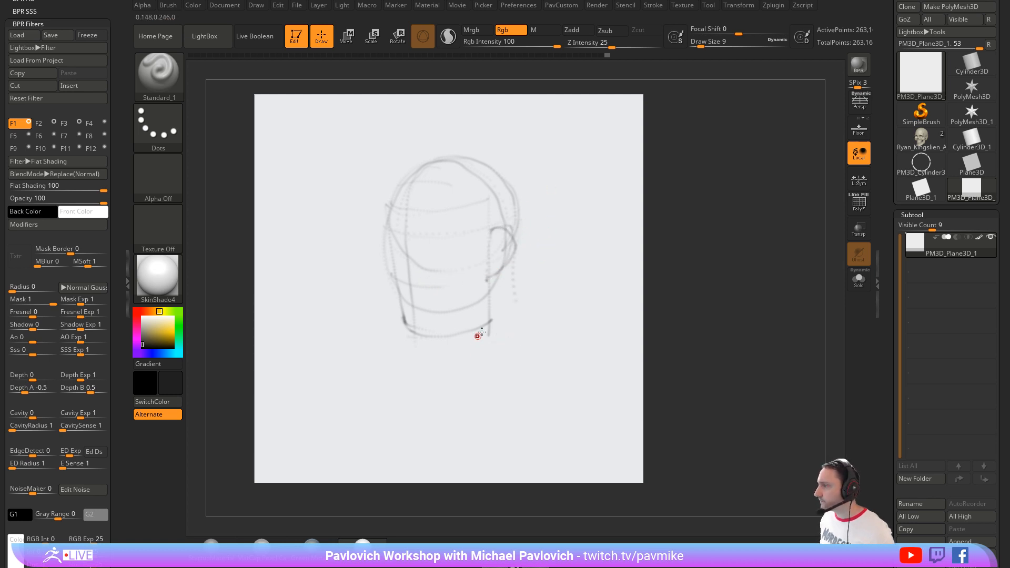
{"action": "left_click_drag", "start_coordinate": [490, 276], "coordinate": [476, 328]}
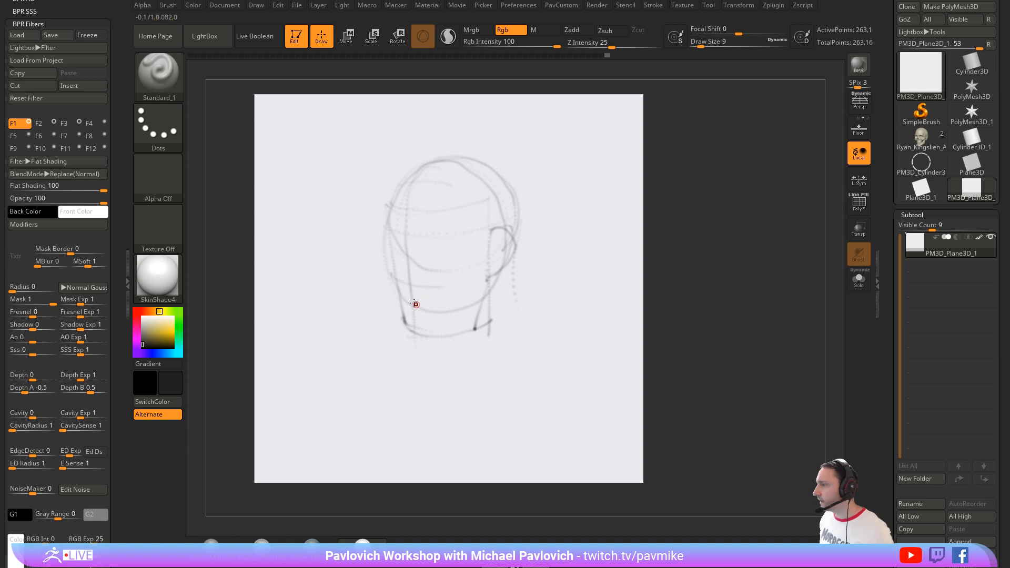
Step: Mark both mouth corners, the base of the nose and the near eye line on the head, following its curvature
{"action": "left_click_drag", "start_coordinate": [401, 299], "coordinate": [430, 305]}
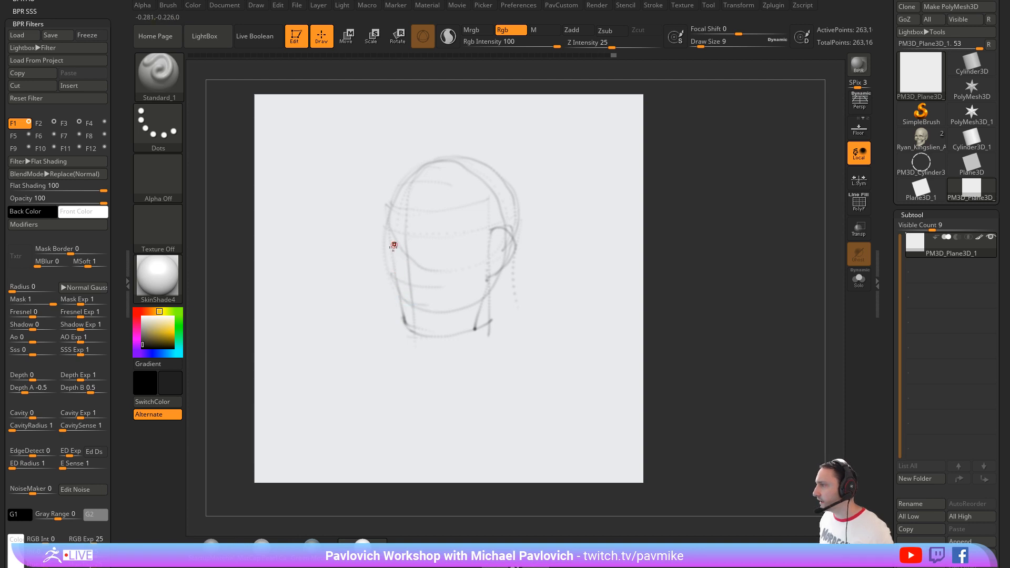
{"action": "left_click_drag", "start_coordinate": [435, 305], "coordinate": [436, 304]}
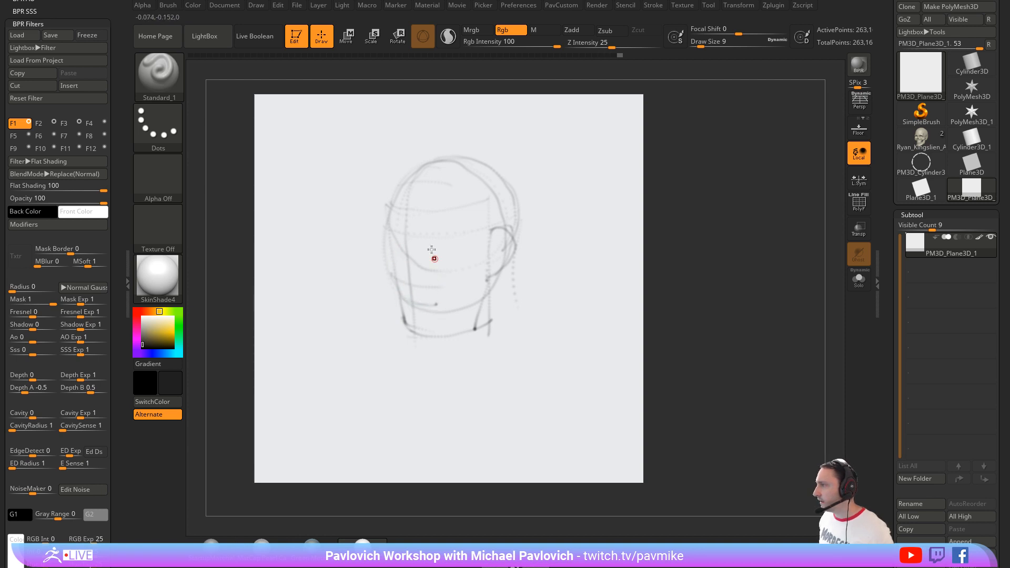
{"action": "left_click", "coordinate": [401, 297]}
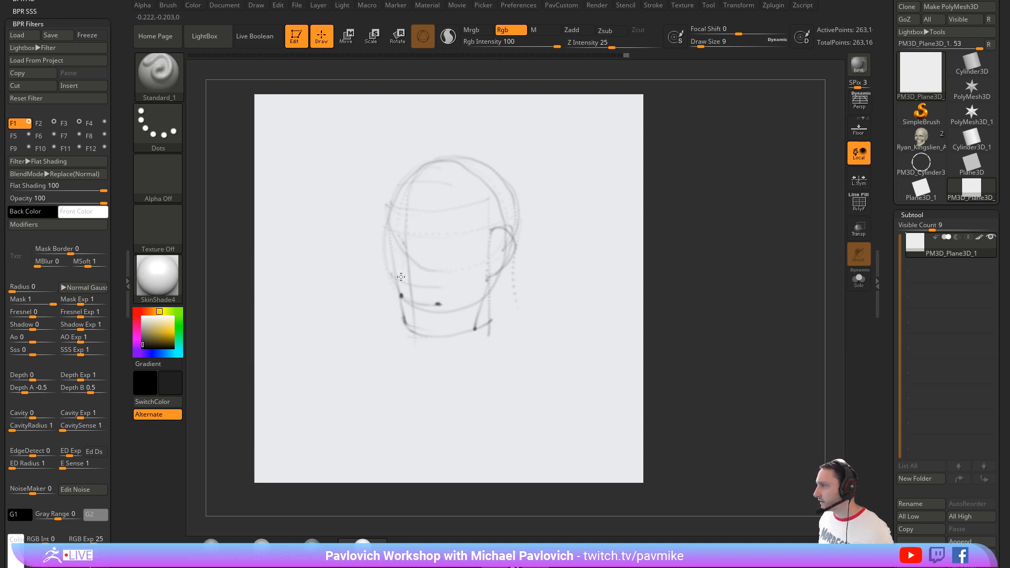
{"action": "left_click_drag", "start_coordinate": [419, 285], "coordinate": [420, 285]}
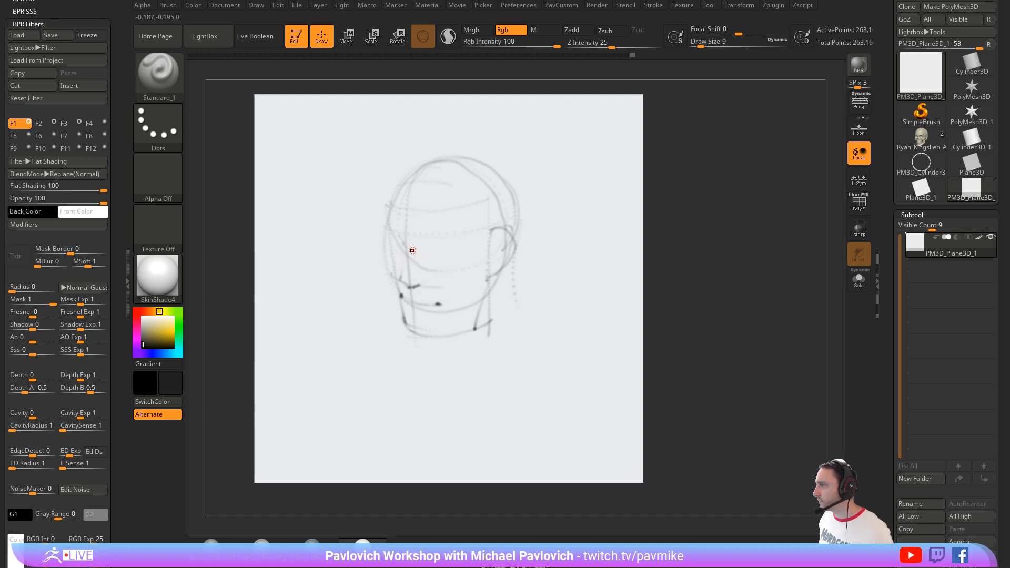
{"action": "left_click_drag", "start_coordinate": [420, 249], "coordinate": [451, 253]}
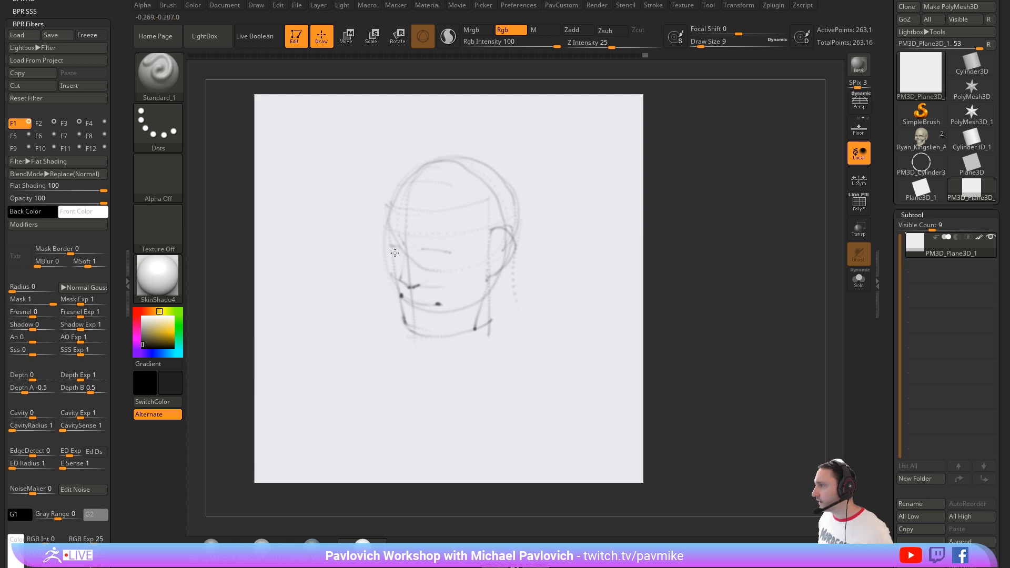
Step: Darken the head's brow, cheek and jaw contours, and define the mouth line, lower-lip shadow and eyes
{"action": "mouse_move", "coordinate": [392, 241]}
{"action": "left_mouse_down"}
{"action": "mouse_move", "coordinate": [401, 238]}
{"action": "mouse_move", "coordinate": [390, 243]}
{"action": "mouse_move", "coordinate": [403, 320]}
{"action": "mouse_move", "coordinate": [447, 330]}
{"action": "mouse_move", "coordinate": [490, 312]}
{"action": "left_mouse_up"}
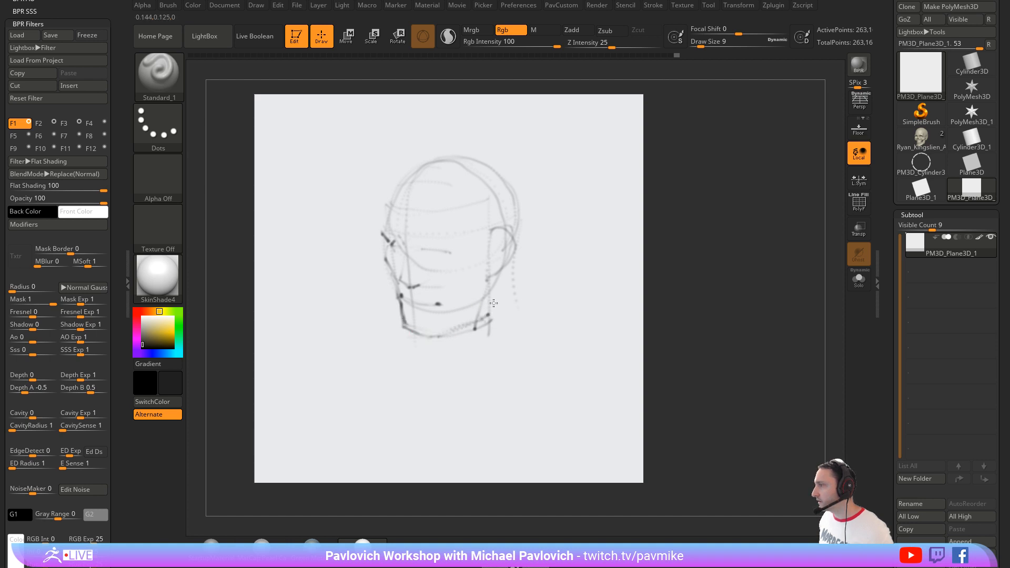
{"action": "mouse_move", "coordinate": [490, 246]}
{"action": "left_mouse_down"}
{"action": "mouse_move", "coordinate": [458, 303]}
{"action": "mouse_move", "coordinate": [423, 317]}
{"action": "left_mouse_up"}
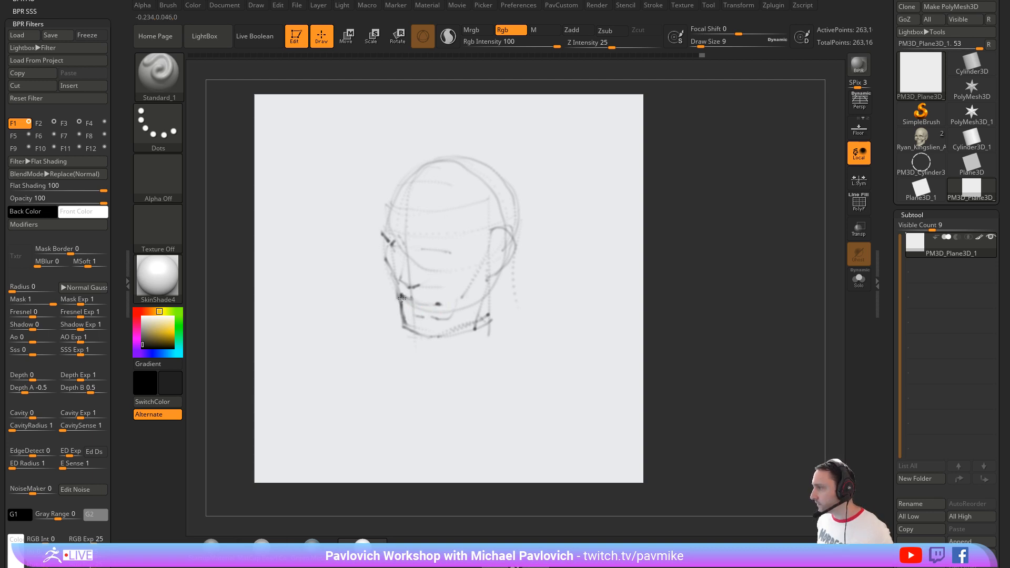
{"action": "mouse_move", "coordinate": [433, 303]}
{"action": "left_mouse_down"}
{"action": "mouse_move", "coordinate": [403, 296]}
{"action": "mouse_move", "coordinate": [420, 316]}
{"action": "left_mouse_up"}
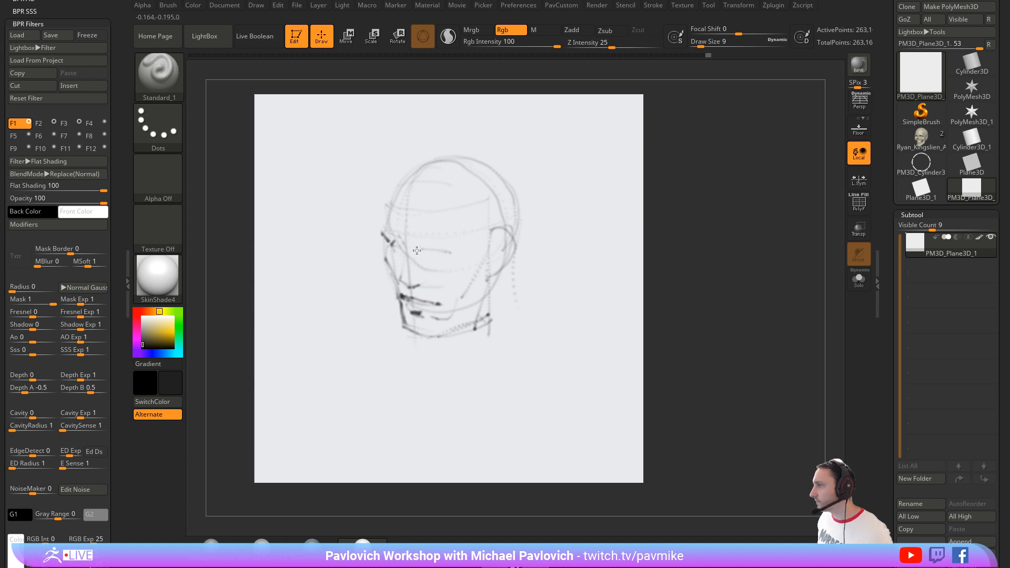
{"action": "left_click_drag", "start_coordinate": [437, 253], "coordinate": [426, 254]}
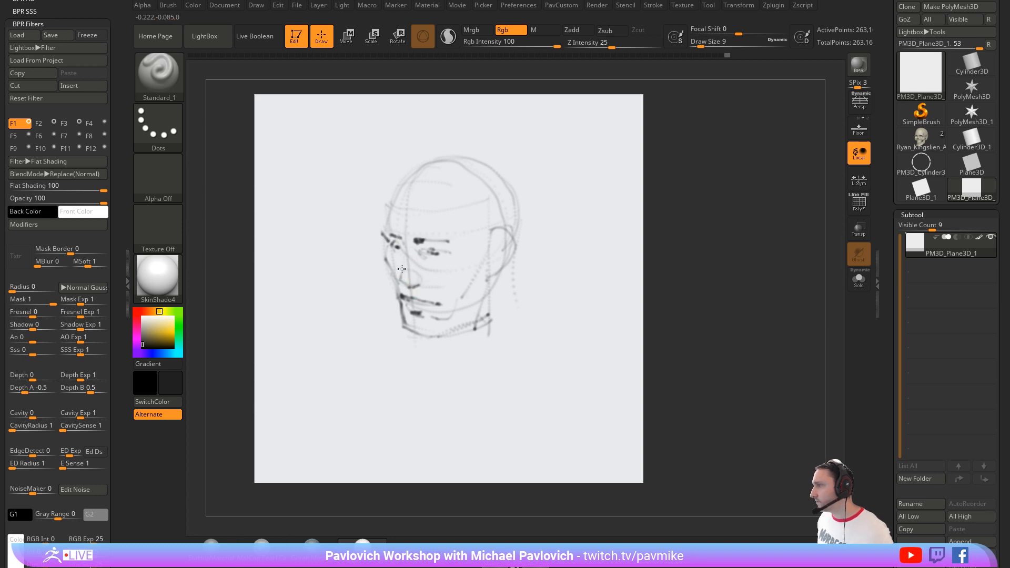
Step: Clear the canvas and place the Plane3D_1 tool on it in Edit mode
{"action": "left_click", "coordinate": [296, 37]}
{"action": "key", "text": "ctrl+n"}
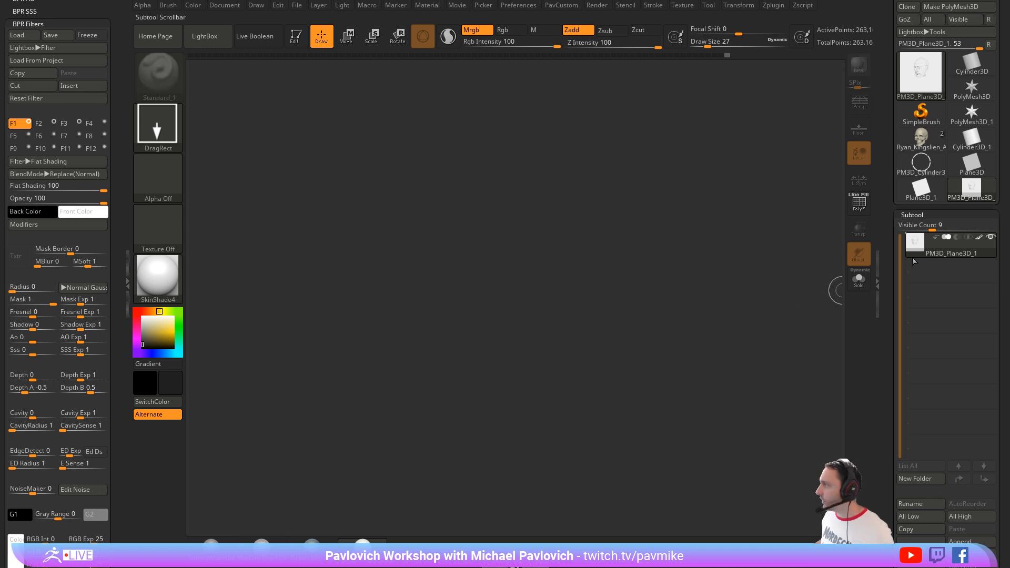
{"action": "left_click", "coordinate": [925, 195]}
{"action": "left_click_drag", "start_coordinate": [512, 342], "coordinate": [583, 526]}
{"action": "key", "text": "t"}
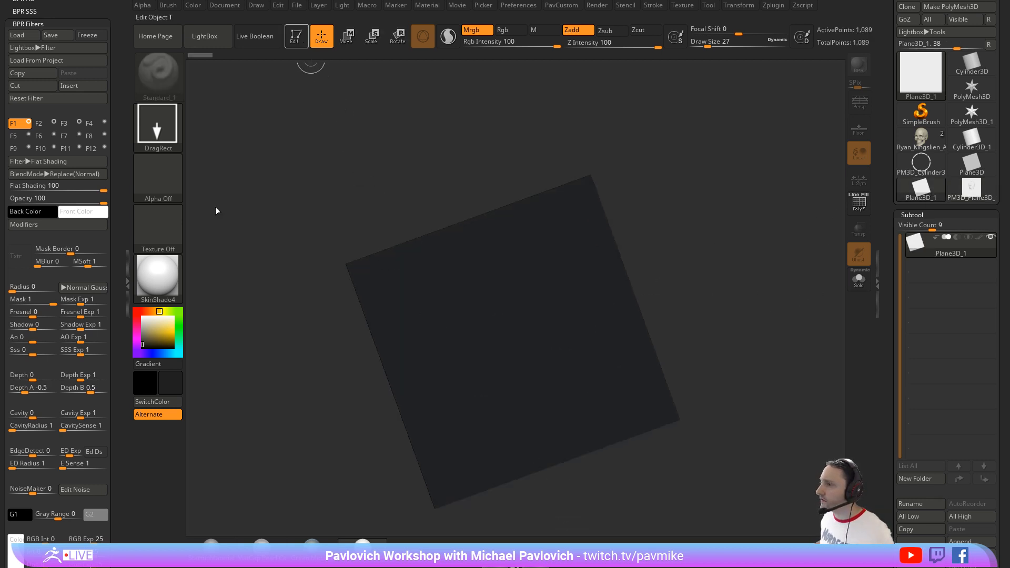
Step: Set the colour to white, snap the plane to a straight-on view and display its polyframe
{"action": "left_click_drag", "start_coordinate": [160, 331], "coordinate": [132, 303]}
{"action": "left_click_drag", "start_coordinate": [629, 189], "coordinate": [779, 215]}
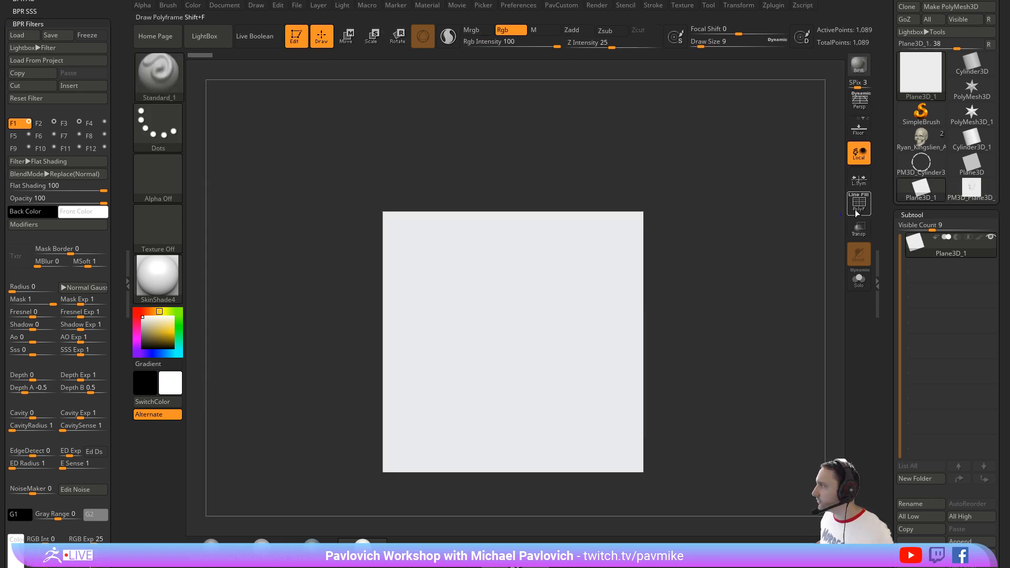
{"action": "left_click", "coordinate": [857, 213]}
{"action": "left_click_drag", "start_coordinate": [791, 250], "coordinate": [705, 219], "text": "alt"}
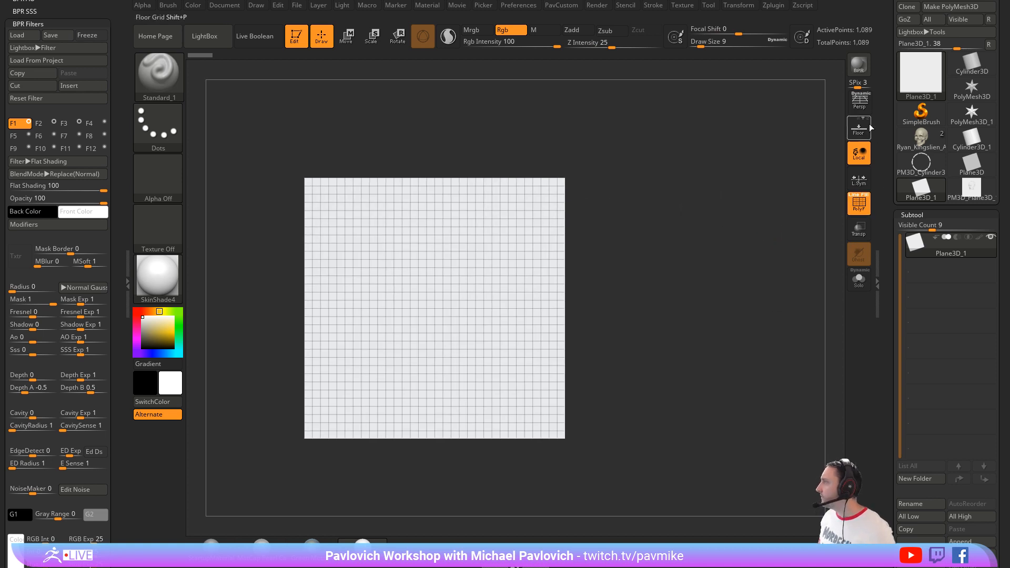
Step: Convert the plane to a PolyMesh3D and divide it to subdivision level 4, deleting the lower levels
{"action": "left_click_drag", "start_coordinate": [890, 138], "coordinate": [873, 180]}
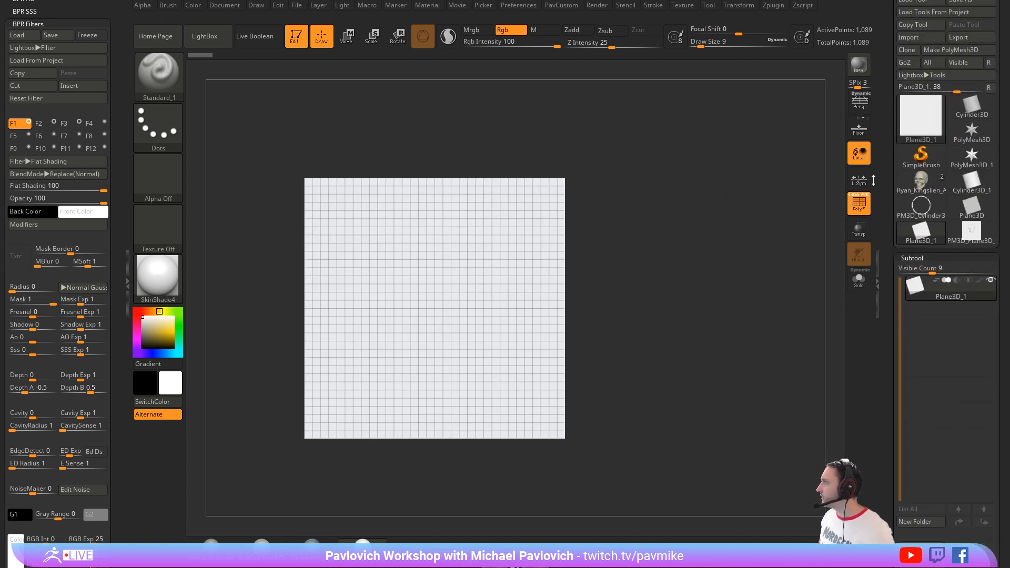
{"action": "left_click", "coordinate": [941, 65]}
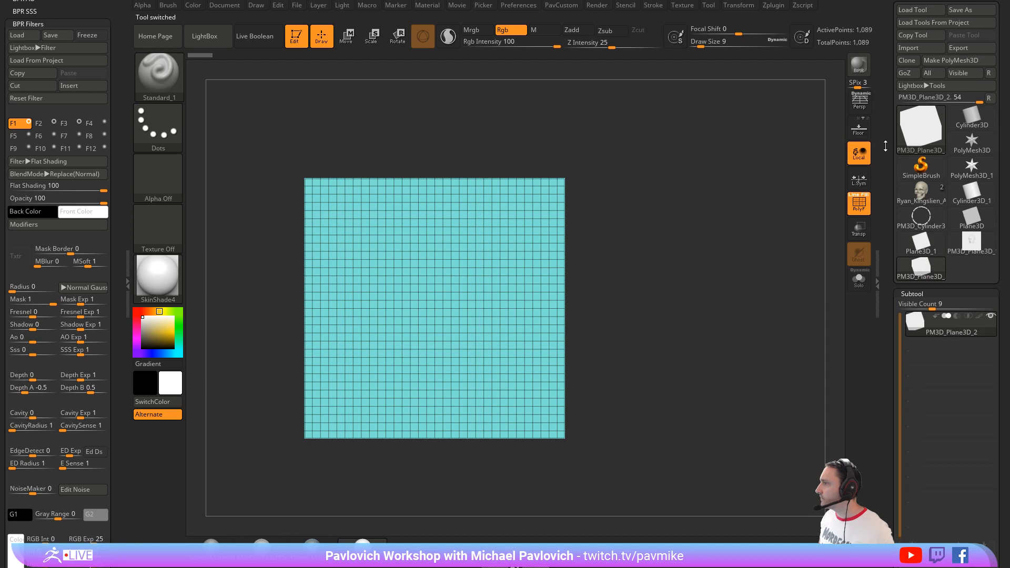
{"action": "scroll", "coordinate": [938, 261], "scroll_direction": "down", "scroll_amount": 10}
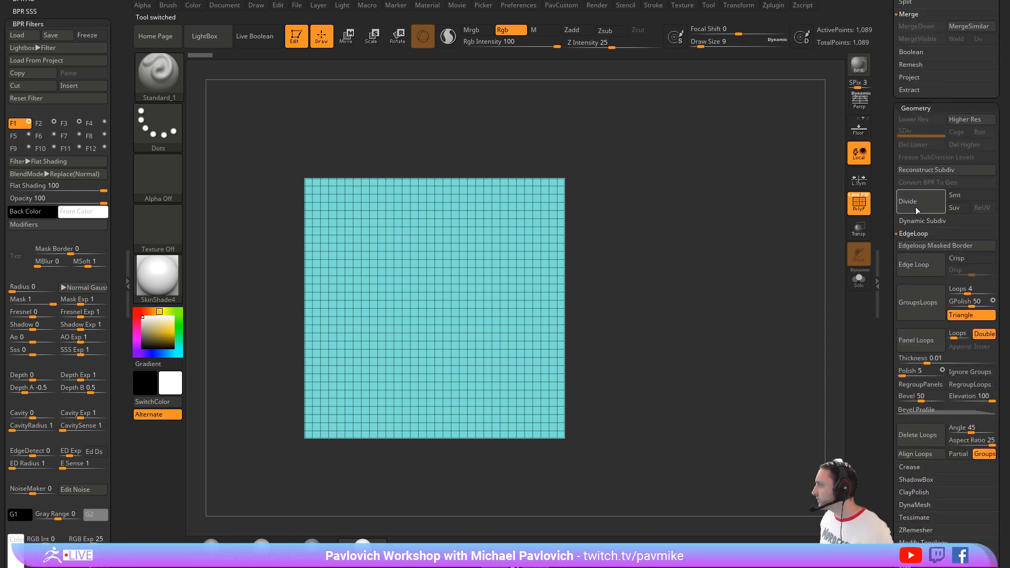
{"action": "left_click", "coordinate": [914, 207]}
{"action": "left_click", "coordinate": [916, 207]}
{"action": "left_click", "coordinate": [917, 206]}
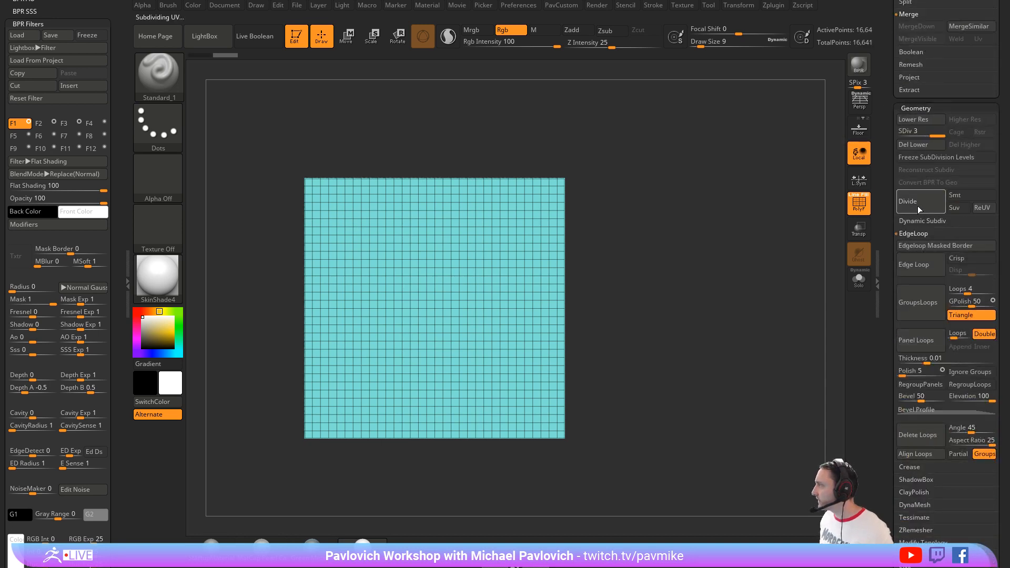
{"action": "left_click", "coordinate": [926, 161]}
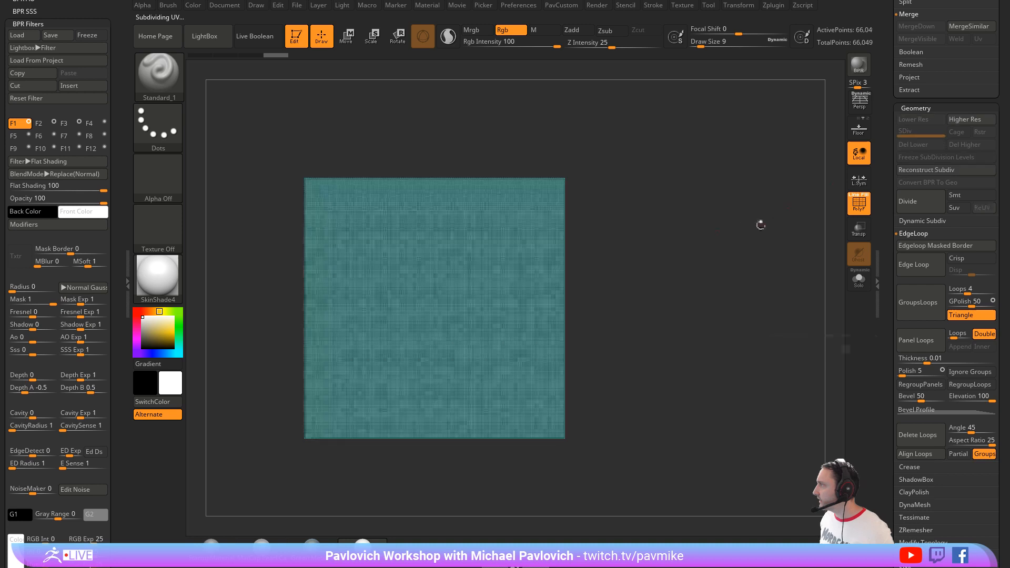
Step: Slice the plane horizontally with SliceCurve about a quarter of the way up, splitting off a lower polygroup
{"action": "left_click", "coordinate": [159, 73], "text": "ctrl+shift"}
{"action": "left_click", "coordinate": [628, 138], "text": "ctrl+shift"}
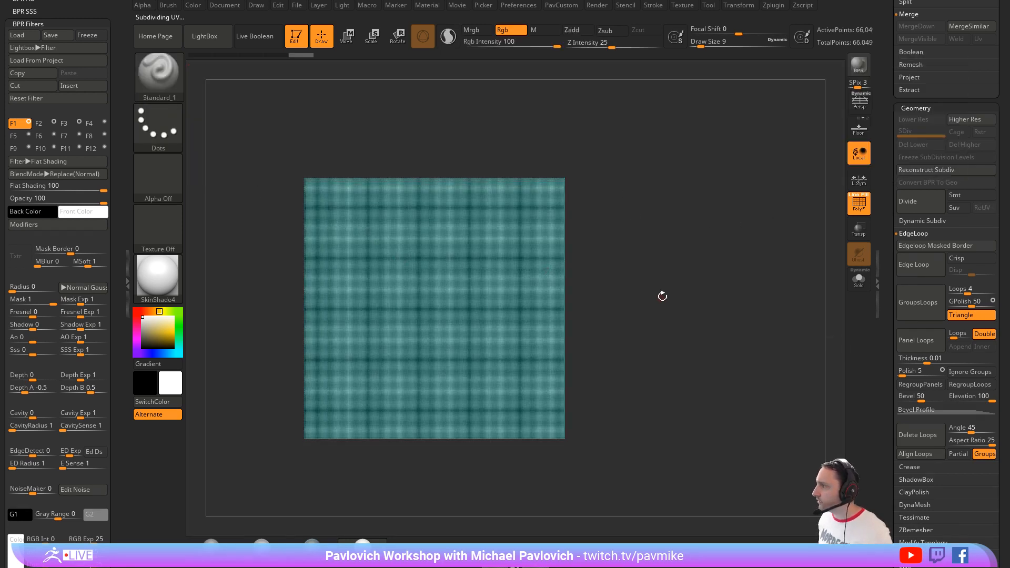
{"action": "left_click_drag", "start_coordinate": [661, 294], "coordinate": [683, 277], "text": "alt"}
{"action": "left_click_drag", "start_coordinate": [673, 351], "coordinate": [189, 351], "text": "ctrl+shift"}
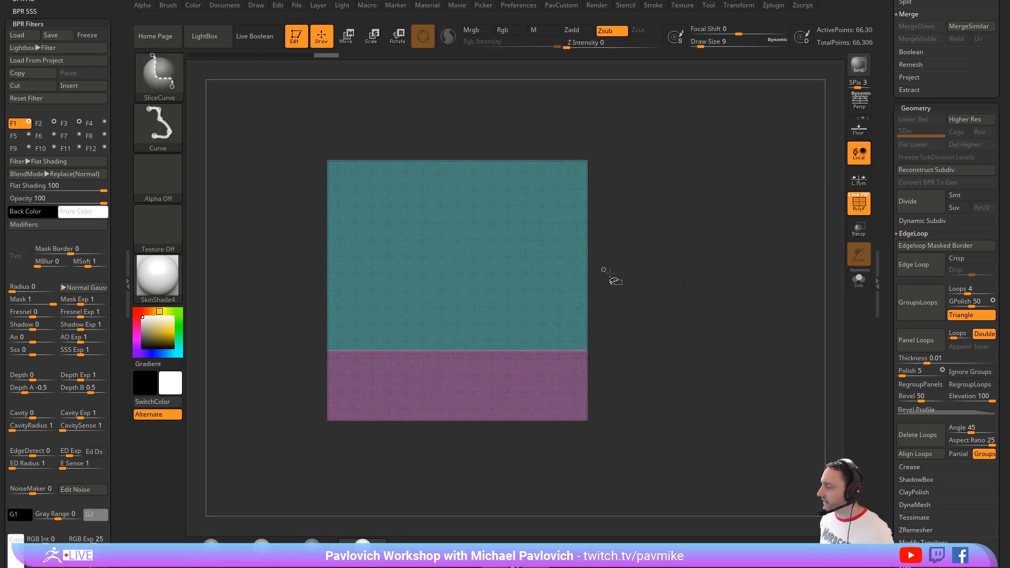
{"action": "key", "text": "f"}
Step: Isolate the upper polygroup, slice it horizontally below its middle and hide the new lower band
{"action": "key", "text": "ctrl+shift"}
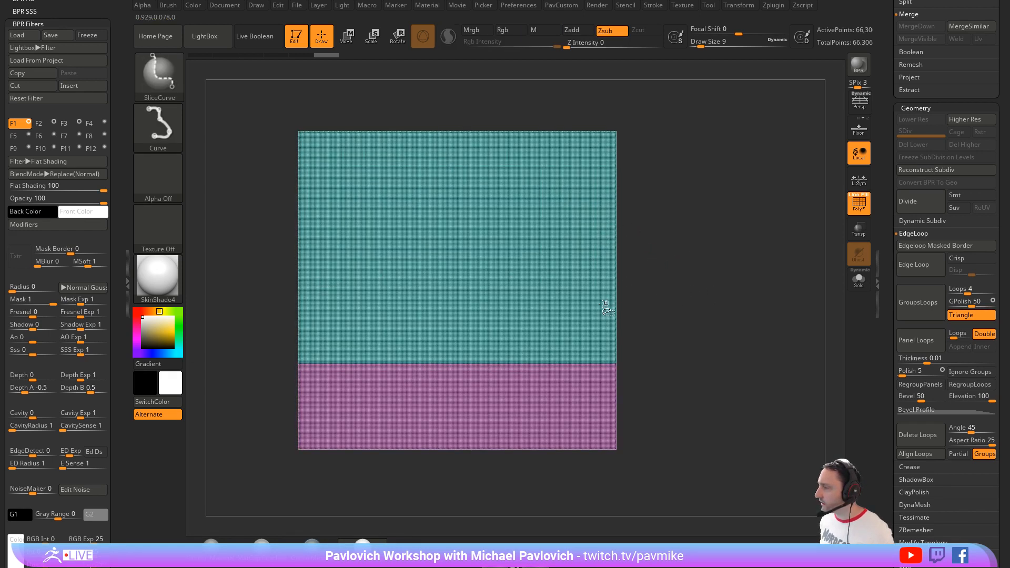
{"action": "left_click", "coordinate": [620, 305], "text": "ctrl+shift"}
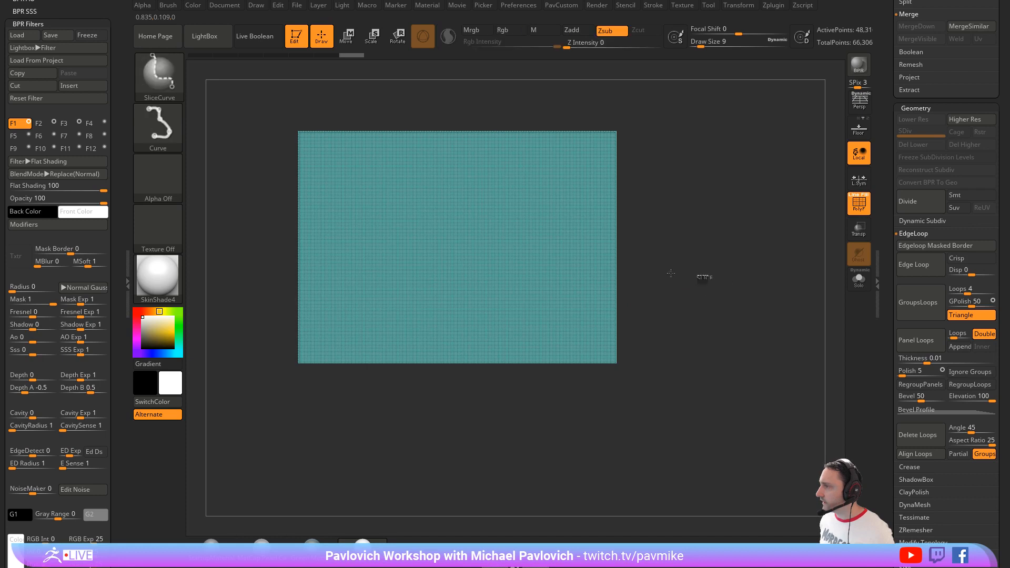
{"action": "left_click_drag", "start_coordinate": [705, 276], "coordinate": [196, 255], "text": "ctrl+shift"}
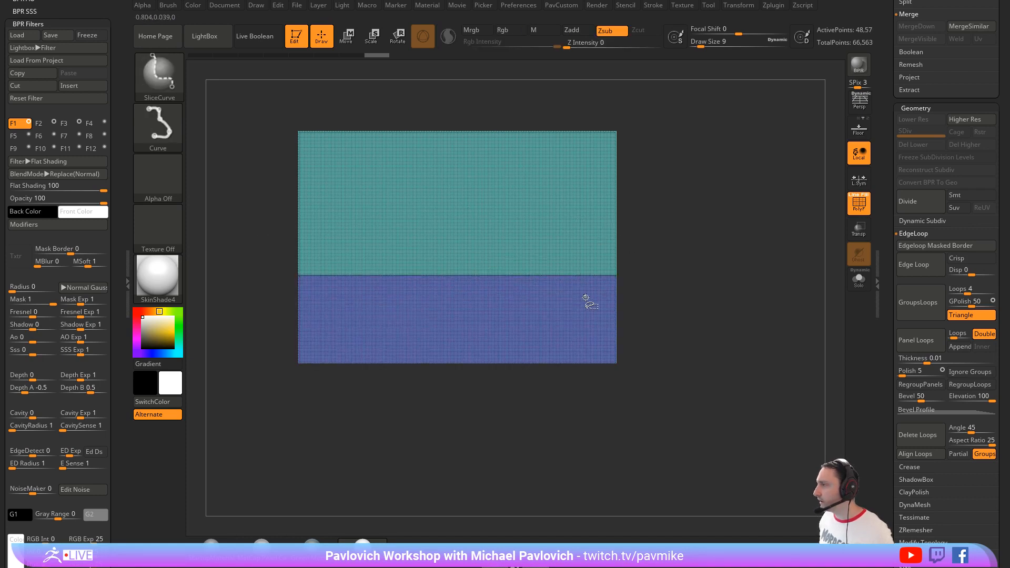
{"action": "left_click", "coordinate": [602, 304], "text": "ctrl+shift"}
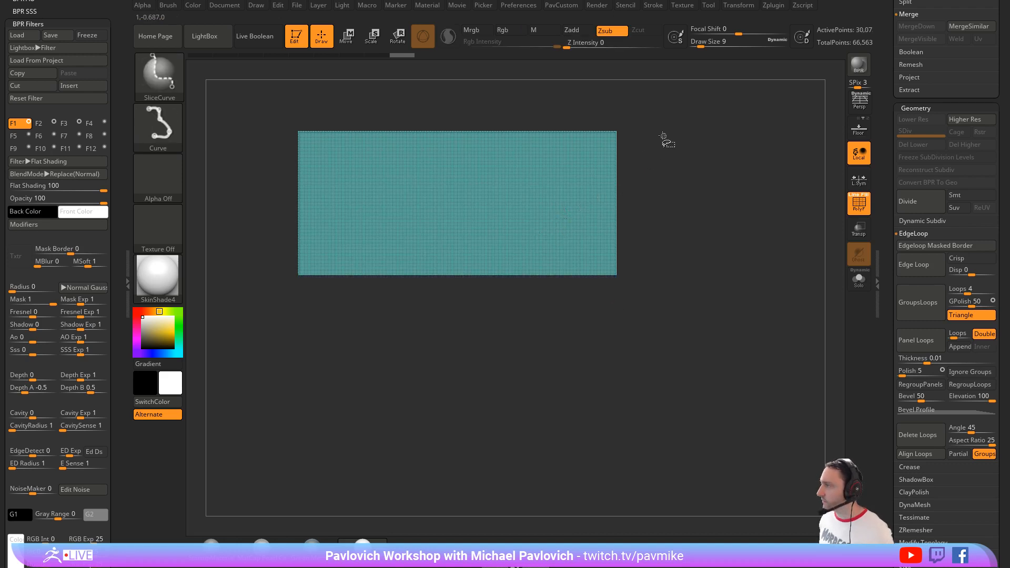
Step: Try cutting the isolated upper section with plain diagonal slices, and undo them
{"action": "left_click_drag", "start_coordinate": [660, 140], "coordinate": [356, 387], "text": "ctrl+shift"}
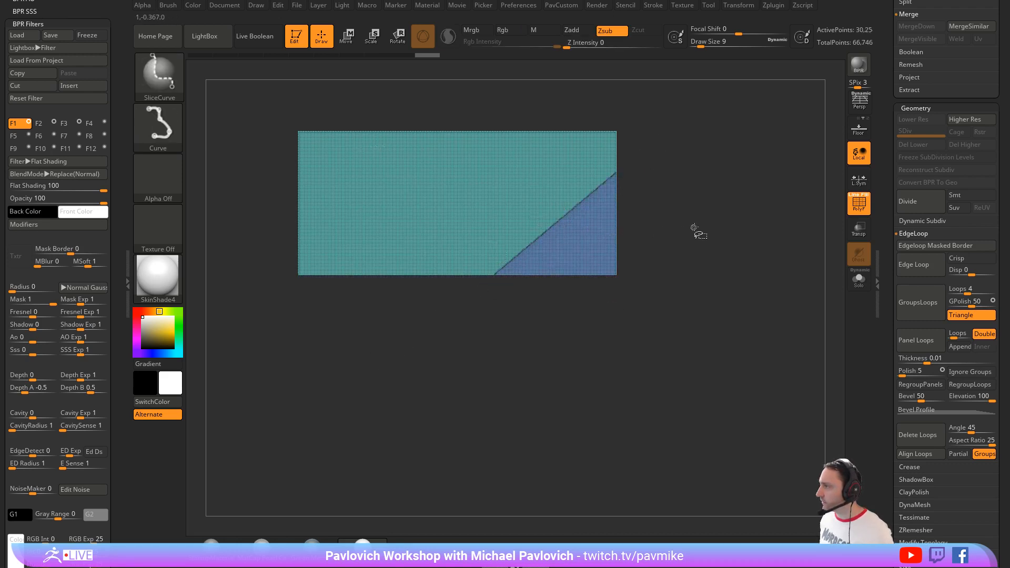
{"action": "left_click_drag", "start_coordinate": [567, 115], "coordinate": [299, 342], "text": "ctrl+shift"}
{"action": "key", "text": "ctrl+z"}
{"action": "key", "text": "ctrl+z"}
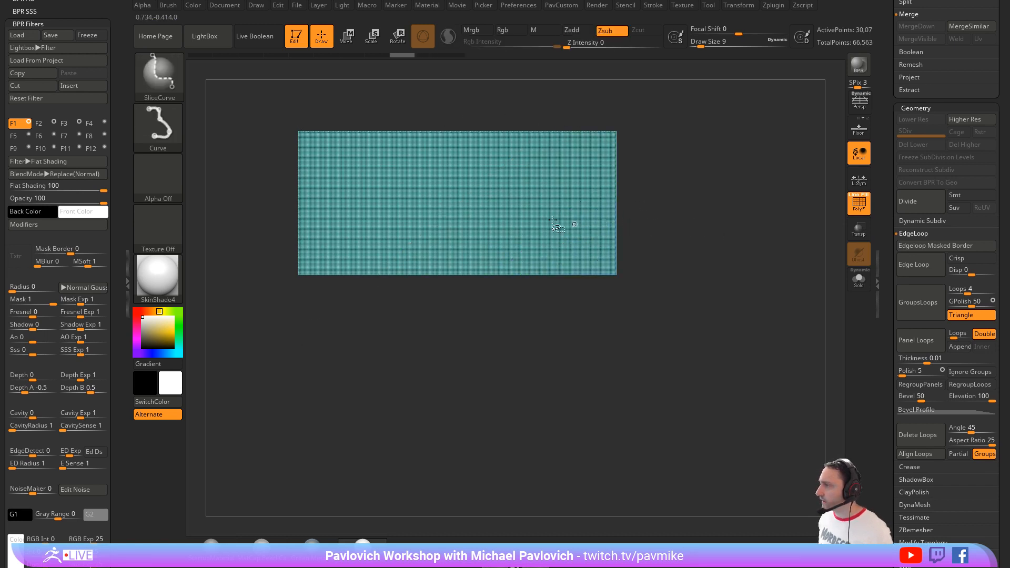
Step: Try a steep diagonal band slice through the upper section with the draw size at 41, and undo it
{"action": "key", "text": "ctrl+shift+space"}
{"action": "left_click", "coordinate": [508, 192], "text": "ctrl+shift"}
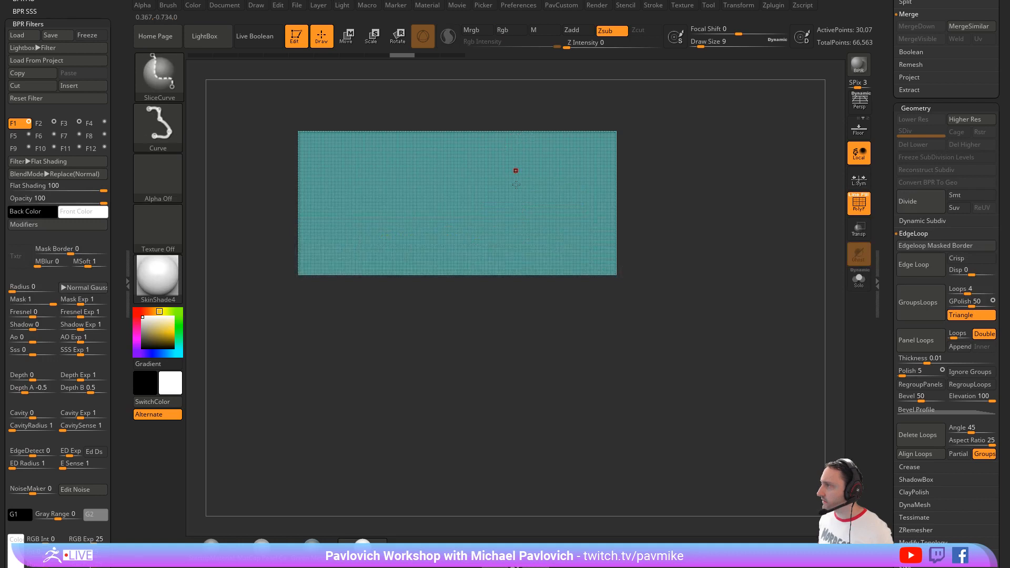
{"action": "key", "text": "s"}
{"action": "left_click_drag", "start_coordinate": [517, 186], "coordinate": [527, 185]}
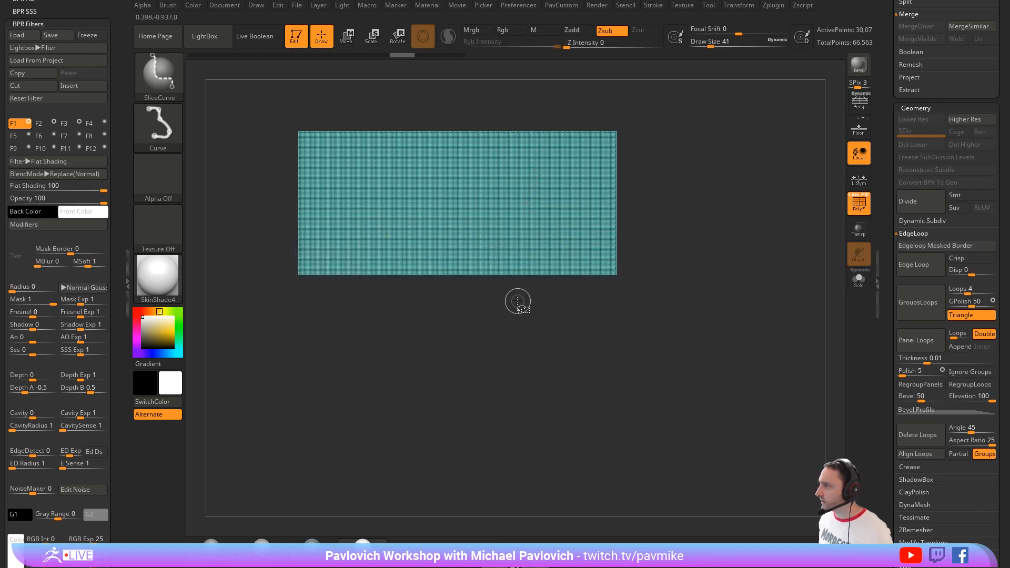
{"action": "left_click_drag", "start_coordinate": [533, 93], "coordinate": [458, 361], "text": "ctrl+alt"}
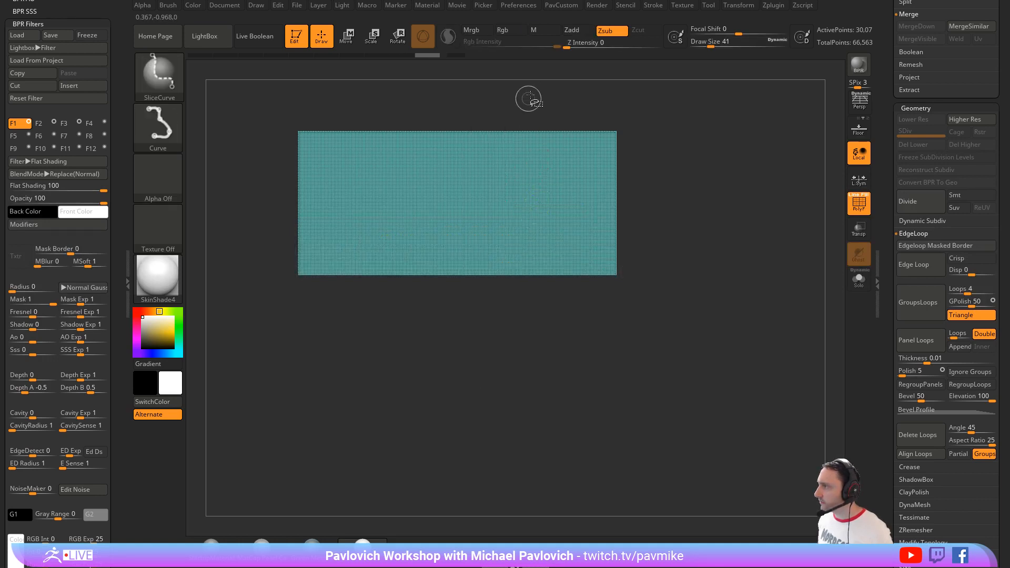
{"action": "left_click_drag", "start_coordinate": [530, 91], "coordinate": [418, 398], "text": "ctrl+shift"}
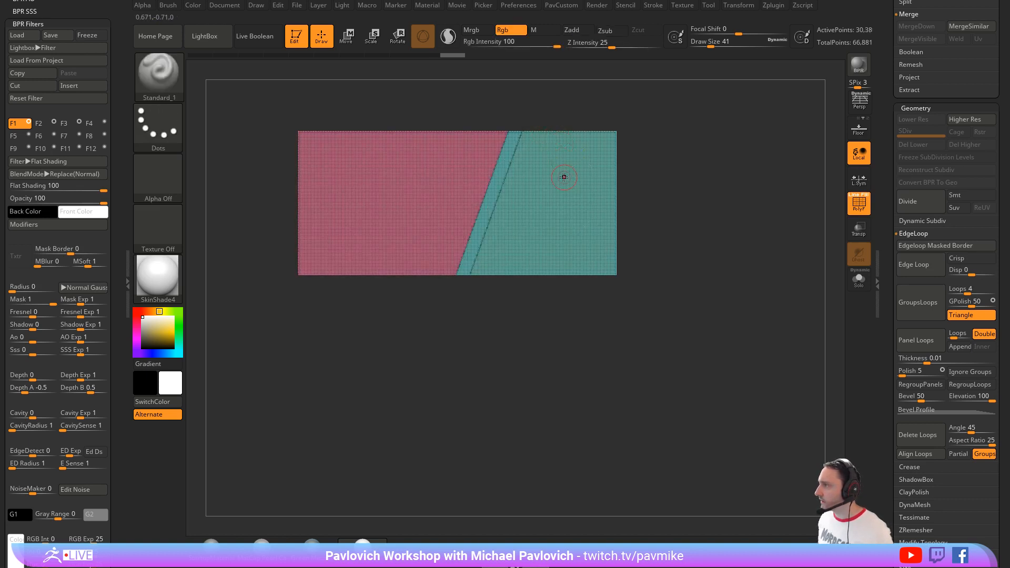
{"action": "key", "text": "ctrl+z"}
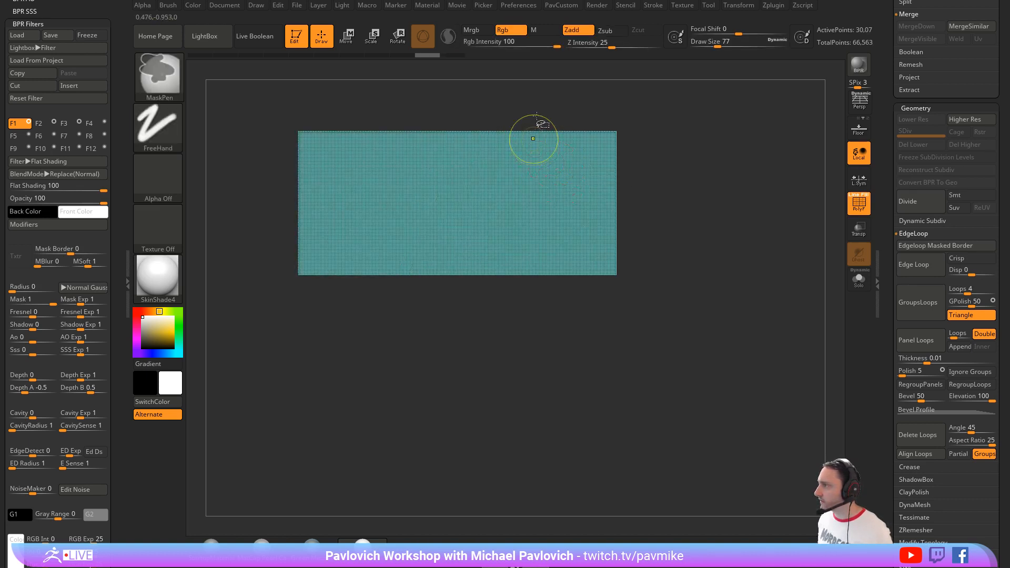
Step: Slice two parallel diagonal bands through the upper section's right half at draw size 77, and show the whole mesh
{"action": "left_click_drag", "start_coordinate": [540, 109], "coordinate": [448, 363], "text": "ctrl+shift"}
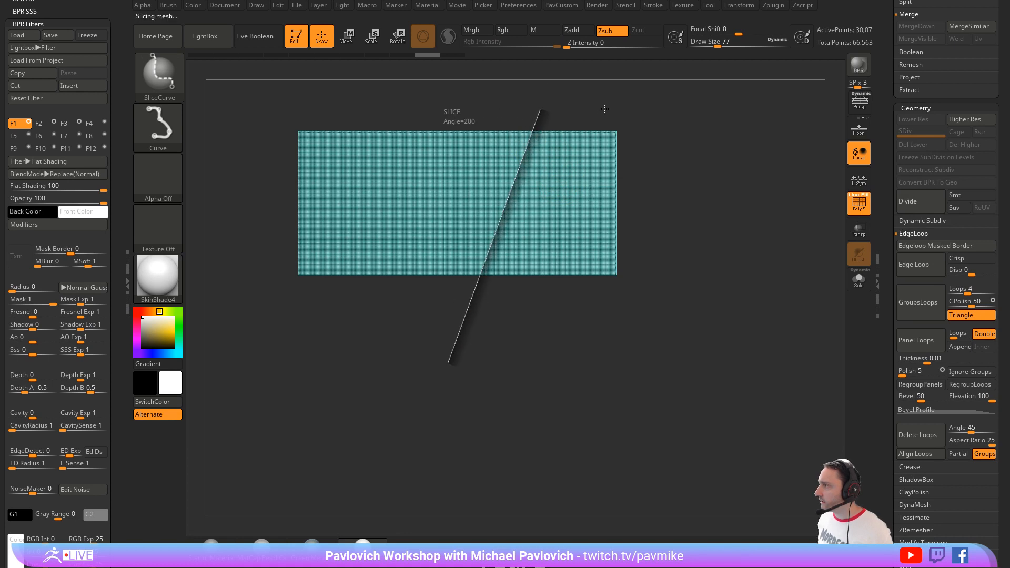
{"action": "left_click_drag", "start_coordinate": [607, 106], "coordinate": [516, 359], "text": "ctrl+shift"}
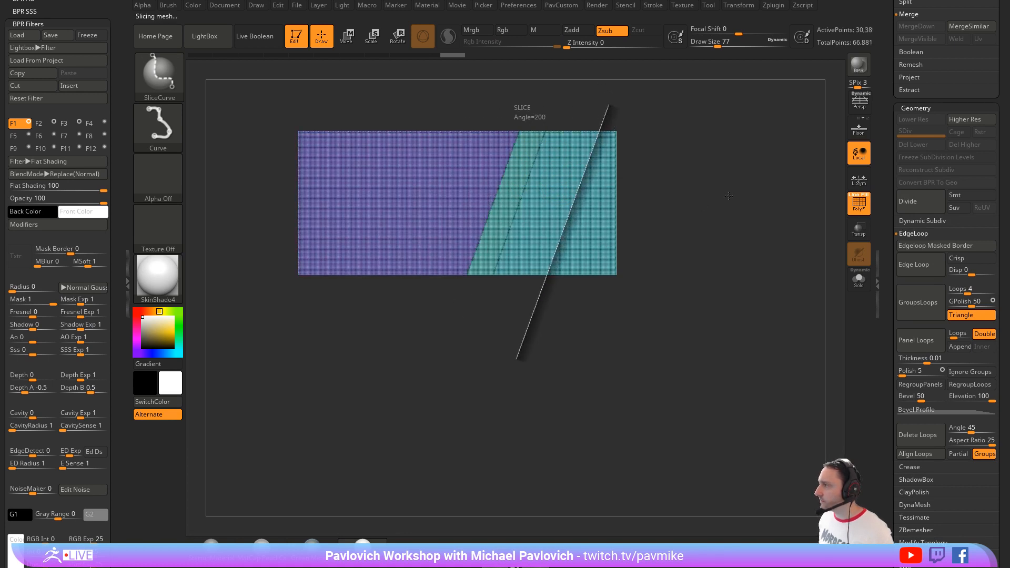
{"action": "left_click", "coordinate": [717, 156], "text": "ctrl+shift"}
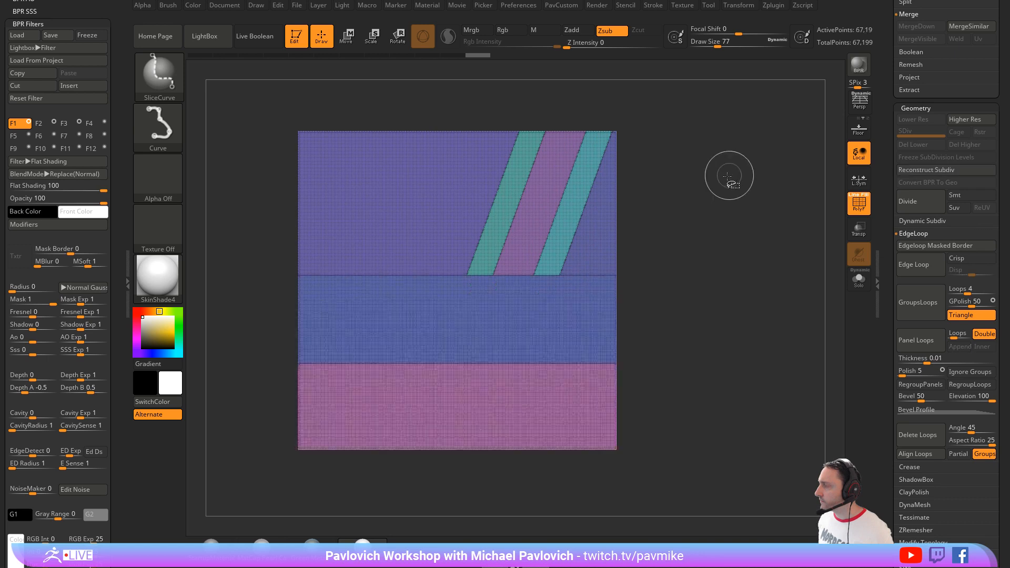
Step: Mirror the mesh and apply Mirror And Weld so the diagonal bands appear symmetrically on both halves
{"action": "key", "text": "2"}
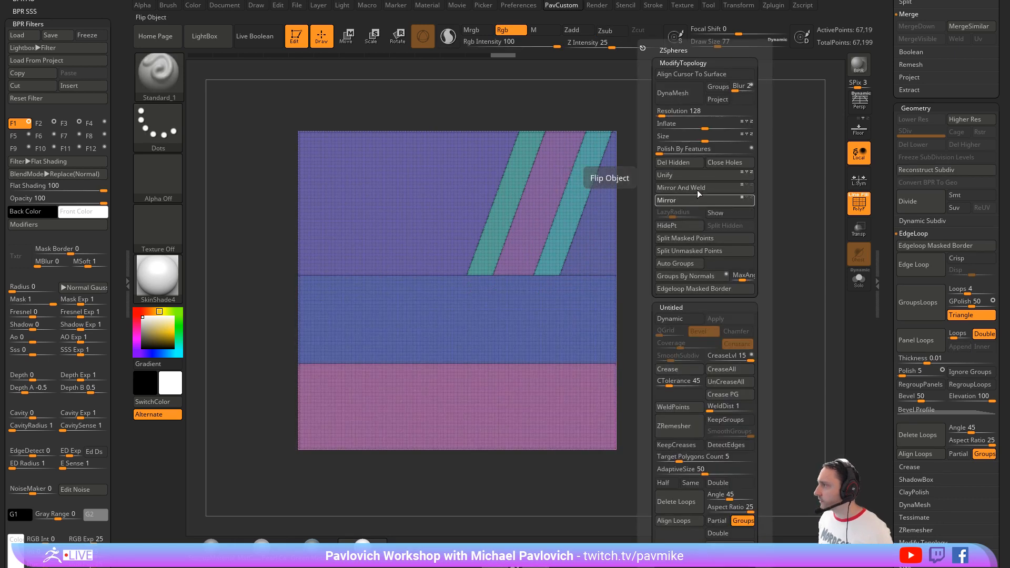
{"action": "left_click", "coordinate": [701, 198]}
{"action": "left_click", "coordinate": [703, 189]}
Step: Slice the mesh horizontally through the lower part of the mirrored diagonal bands
{"action": "key", "text": "ctrl+shift"}
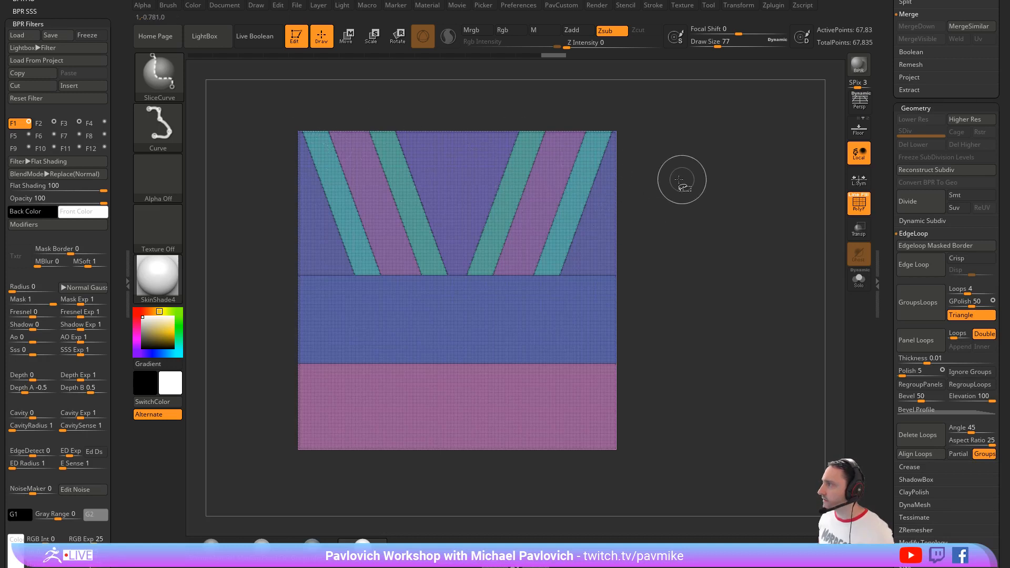
{"action": "key", "text": "2"}
{"action": "mouse_move", "coordinate": [710, 224]}
{"action": "left_mouse_down", "text": "ctrl+shift"}
{"action": "mouse_move", "coordinate": [563, 203]}
{"action": "mouse_move", "coordinate": [226, 218]}
{"action": "left_mouse_up", "text": "ctrl+shift"}
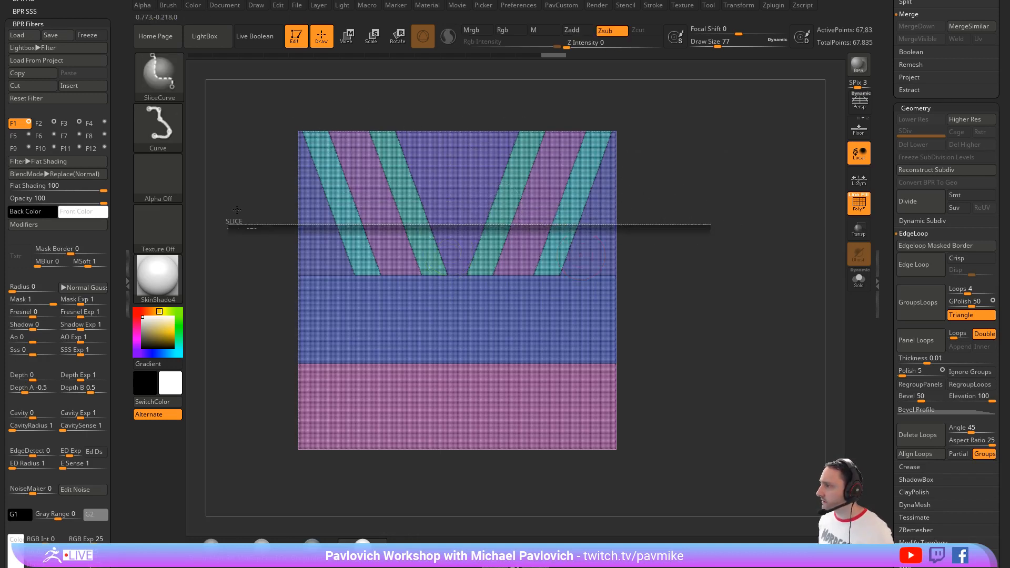
Step: Using SelectRect, isolate the middle band with the lower ends of the four narrow diagonal strips, and show the whole mesh again
{"action": "left_click", "coordinate": [177, 78], "text": "ctrl+shift"}
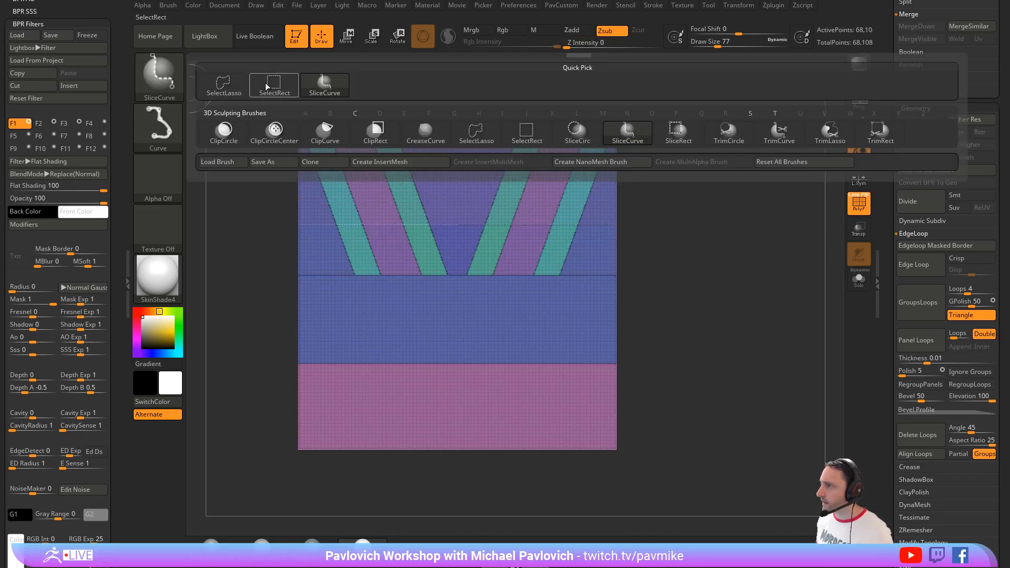
{"action": "left_click", "coordinate": [275, 93], "text": "ctrl+shift"}
{"action": "left_click", "coordinate": [371, 315], "text": "ctrl+shift"}
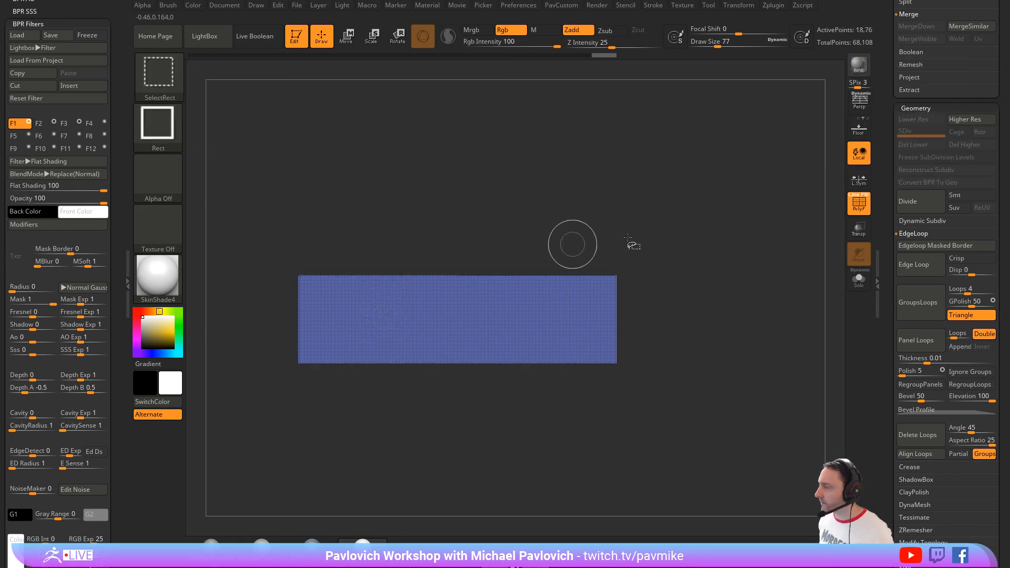
{"action": "left_click", "coordinate": [620, 274], "text": "ctrl+shift"}
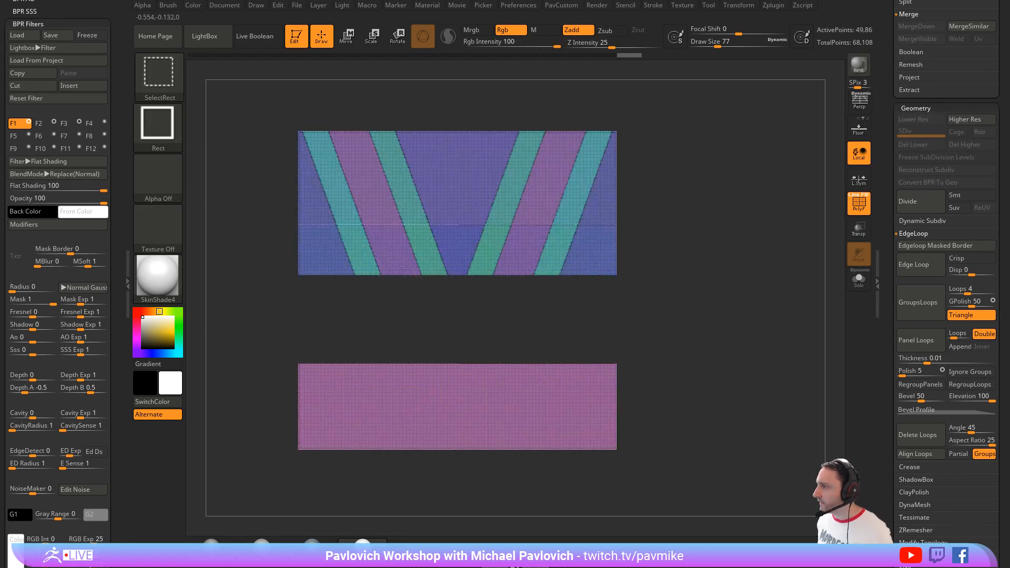
{"action": "left_click", "coordinate": [374, 270], "text": "ctrl+shift"}
{"action": "left_click", "coordinate": [429, 265], "text": "ctrl+shift"}
{"action": "left_click", "coordinate": [657, 273], "text": "ctrl+shift"}
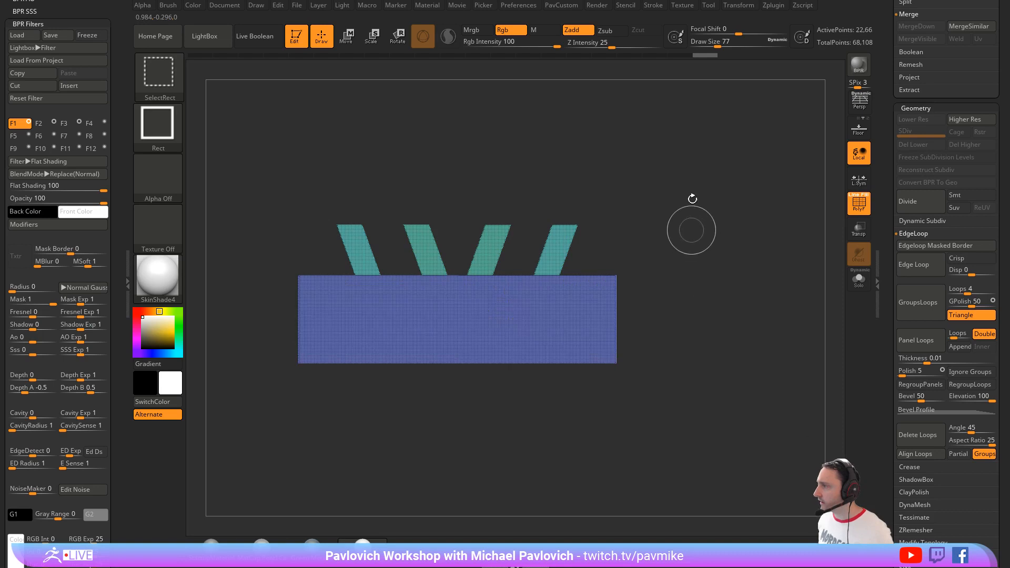
{"action": "mouse_move", "coordinate": [676, 197]}
{"action": "left_mouse_down"}
{"action": "mouse_move", "coordinate": [683, 201]}
{"action": "mouse_move", "coordinate": [647, 223]}
{"action": "mouse_move", "coordinate": [708, 223]}
{"action": "left_mouse_up"}
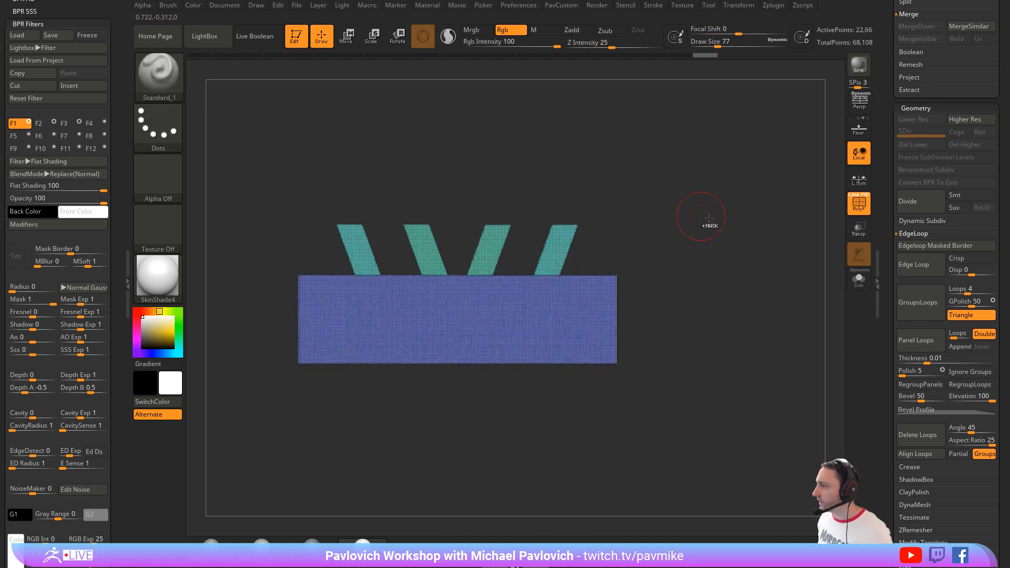
{"action": "left_click", "coordinate": [723, 219], "text": "ctrl+shift"}
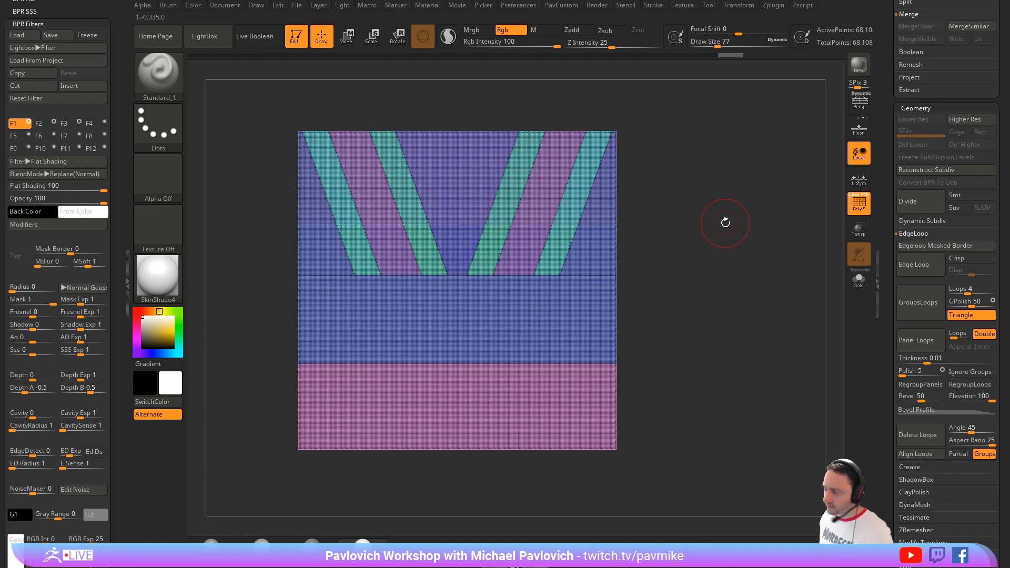
Step: Merge the whole mesh into one polygroup, and return through the undo history to the unsliced plane
{"action": "key", "text": "shift+f"}
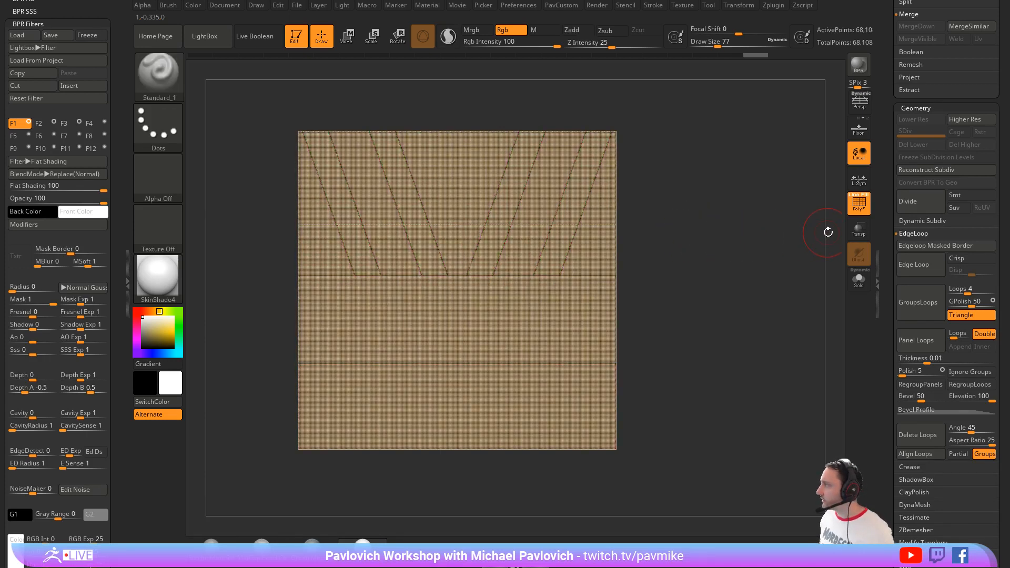
{"action": "left_click_drag", "start_coordinate": [749, 60], "coordinate": [302, 54]}
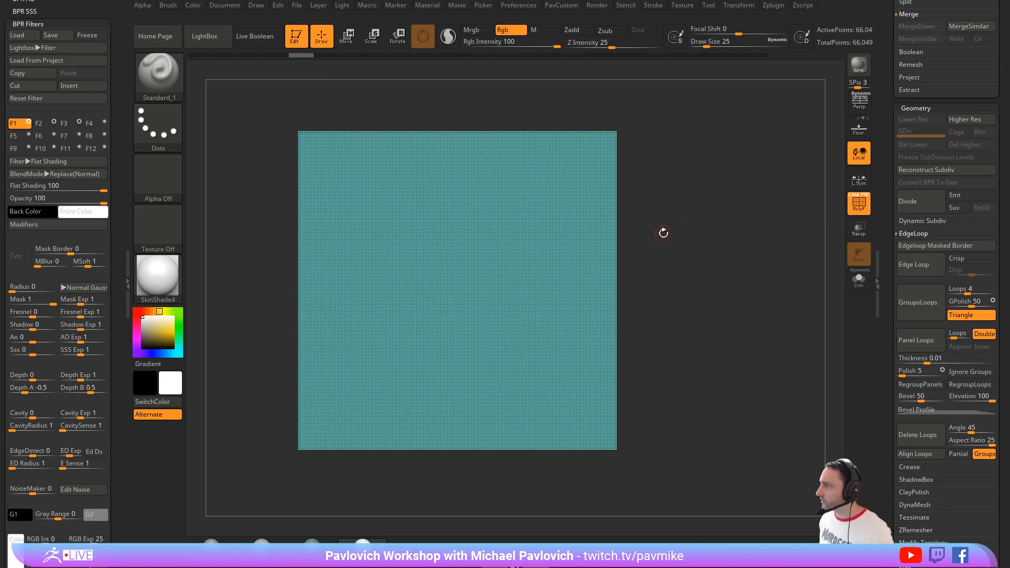
Step: Mask two overlapping rectangular areas across the plane's middle, and draw a U-shaped mask curve over its upper half with MaskCurve
{"action": "mouse_move", "coordinate": [586, 251]}
{"action": "left_mouse_down", "text": "ctrl"}
{"action": "mouse_move", "coordinate": [708, 329]}
{"action": "mouse_move", "coordinate": [385, 338]}
{"action": "mouse_move", "coordinate": [637, 378]}
{"action": "mouse_move", "coordinate": [634, 394]}
{"action": "left_mouse_up", "text": "ctrl"}
{"action": "left_click_drag", "start_coordinate": [662, 257], "coordinate": [574, 302], "text": "ctrl"}
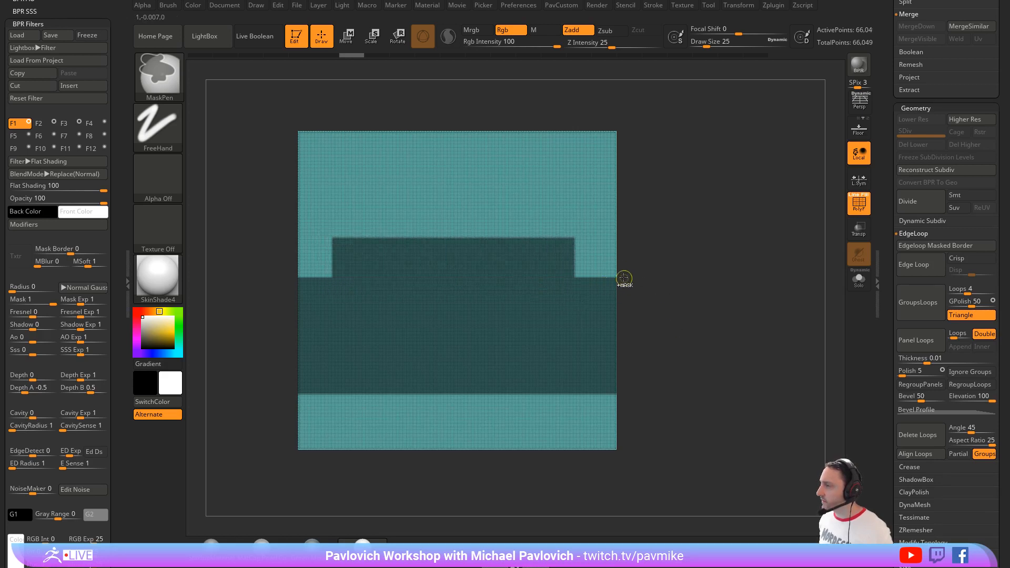
{"action": "left_click", "coordinate": [157, 74]}
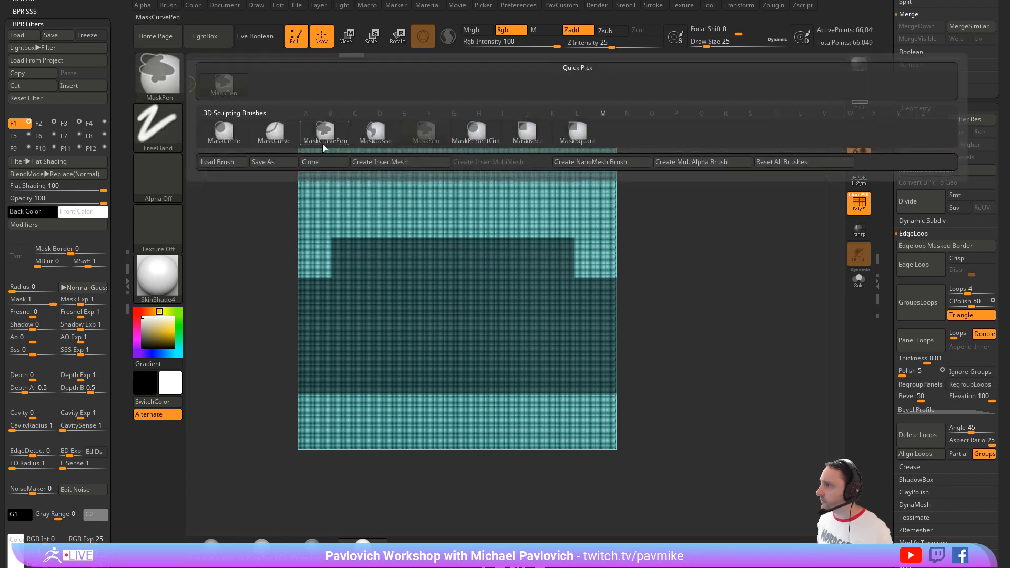
{"action": "left_click", "coordinate": [274, 131]}
{"action": "mouse_move", "coordinate": [300, 187]}
{"action": "left_mouse_down", "text": "ctrl"}
{"action": "mouse_move", "coordinate": [376, 247]}
{"action": "mouse_move", "coordinate": [509, 260]}
{"action": "mouse_move", "coordinate": [587, 210]}
{"action": "left_mouse_up", "text": "ctrl"}
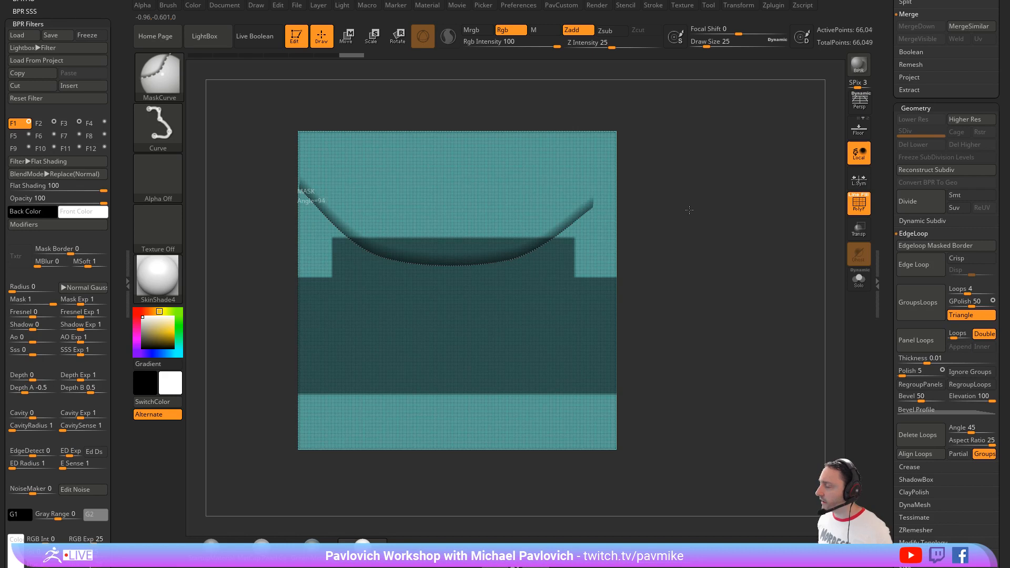
{"action": "left_click_drag", "start_coordinate": [689, 210], "coordinate": [601, 218], "text": "ctrl"}
{"action": "key", "text": "ctrl+z"}
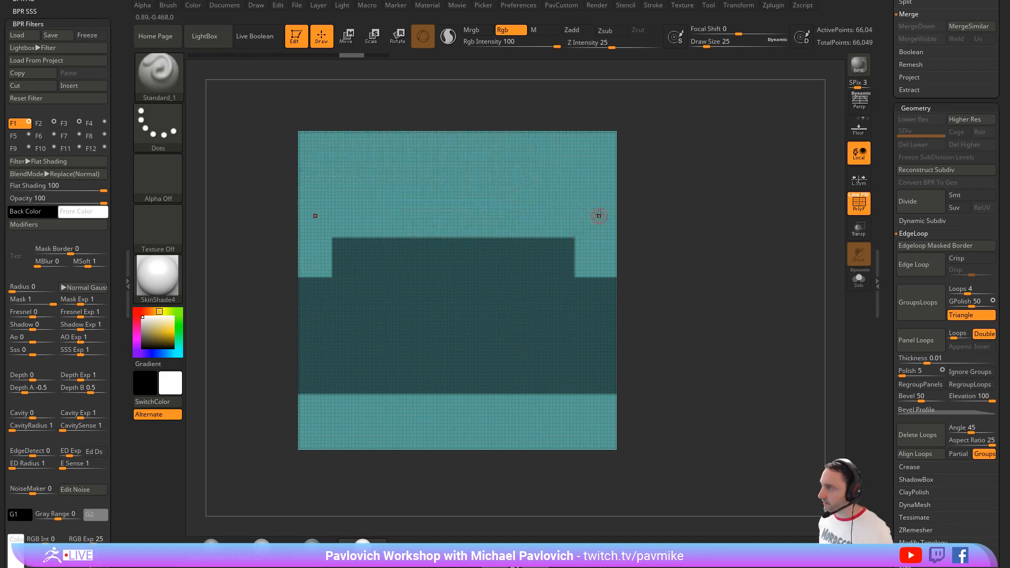
{"action": "mouse_move", "coordinate": [329, 187]}
{"action": "left_mouse_down", "text": "ctrl"}
{"action": "mouse_move", "coordinate": [389, 255]}
{"action": "mouse_move", "coordinate": [505, 250]}
{"action": "mouse_move", "coordinate": [559, 216]}
{"action": "left_mouse_up", "text": "ctrl"}
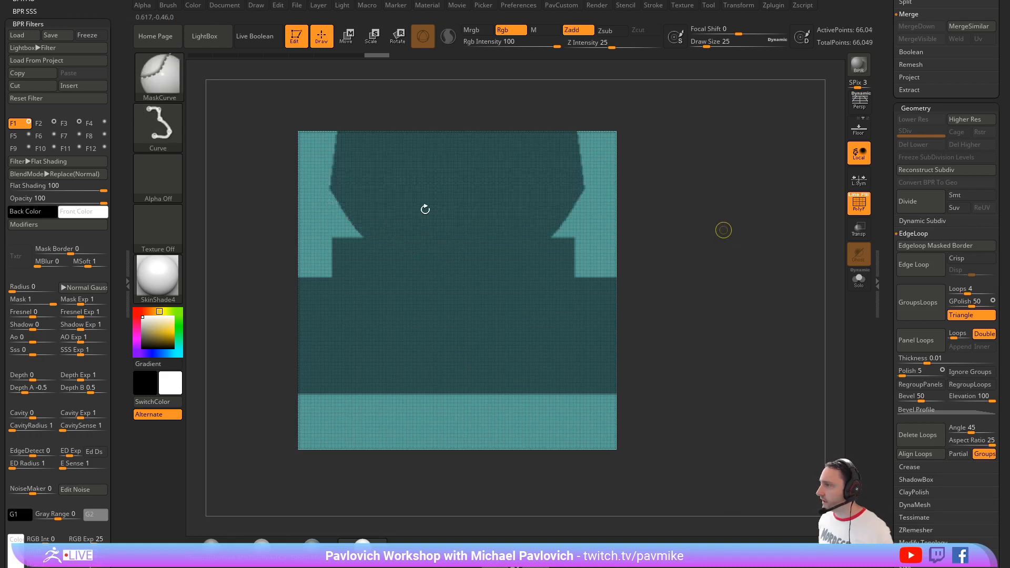
{"action": "key", "text": "ctrl+z"}
Step: Carve a shallow curved dip into the mask's upper edge with MaskCurve, and paint short mirrored strokes at its lower corners with MaskPen
{"action": "mouse_move", "coordinate": [343, 193]}
{"action": "left_mouse_down", "text": "ctrl"}
{"action": "mouse_move", "coordinate": [371, 234]}
{"action": "mouse_move", "coordinate": [460, 257]}
{"action": "mouse_move", "coordinate": [514, 258]}
{"action": "left_mouse_up", "text": "ctrl"}
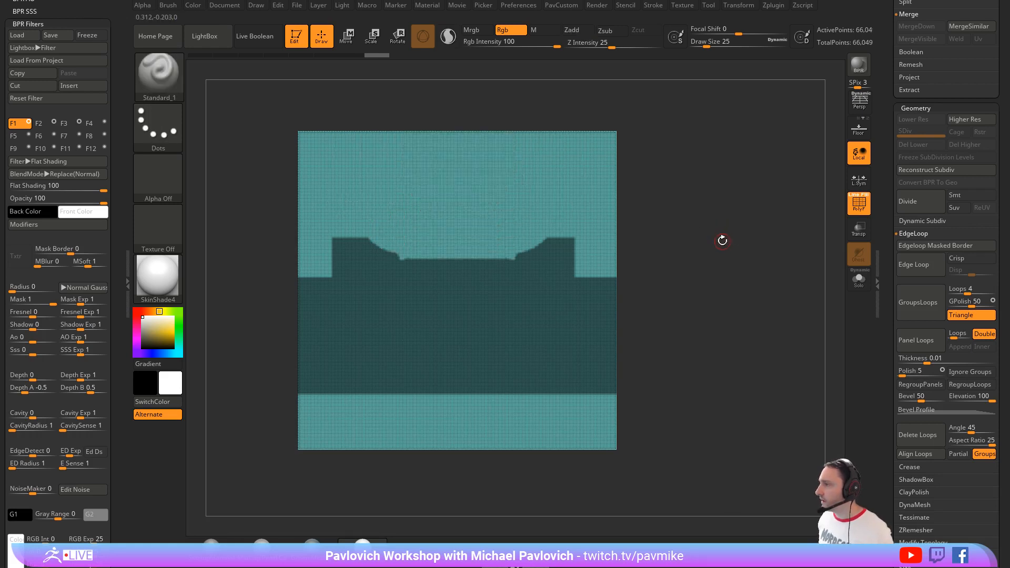
{"action": "key", "text": "b"}
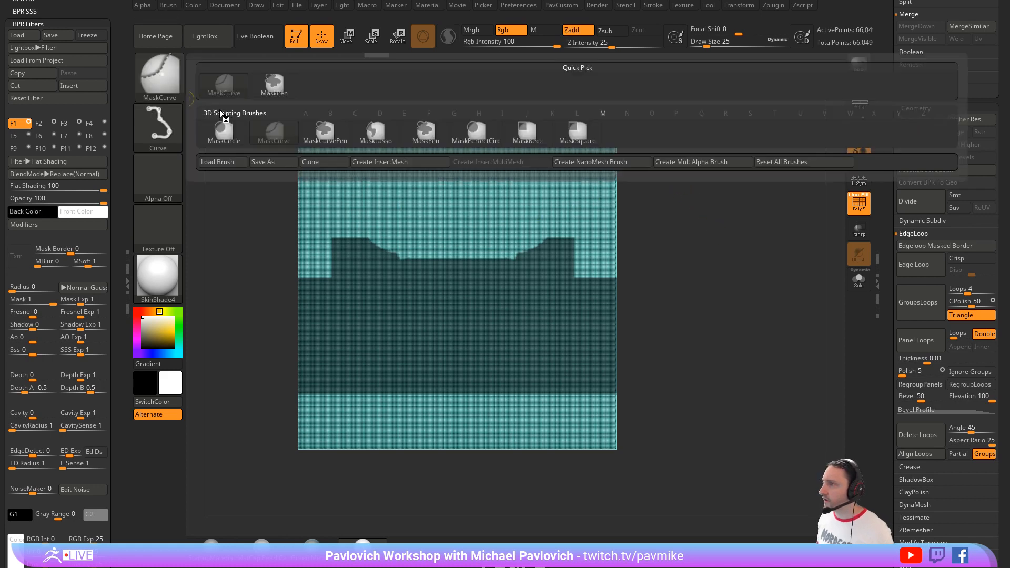
{"action": "left_click", "coordinate": [270, 91]}
{"action": "left_click_drag", "start_coordinate": [401, 262], "coordinate": [401, 252], "text": "ctrl"}
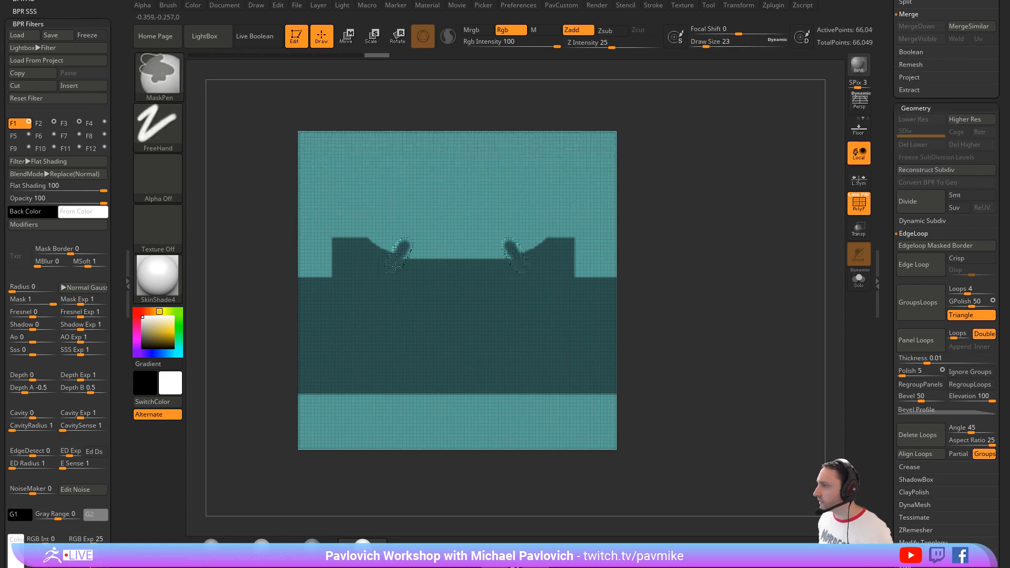
Step: Hide the wireframe and paint a raised, stepped centre section onto the mask's upper edge with MaskPen
{"action": "left_click", "coordinate": [858, 203]}
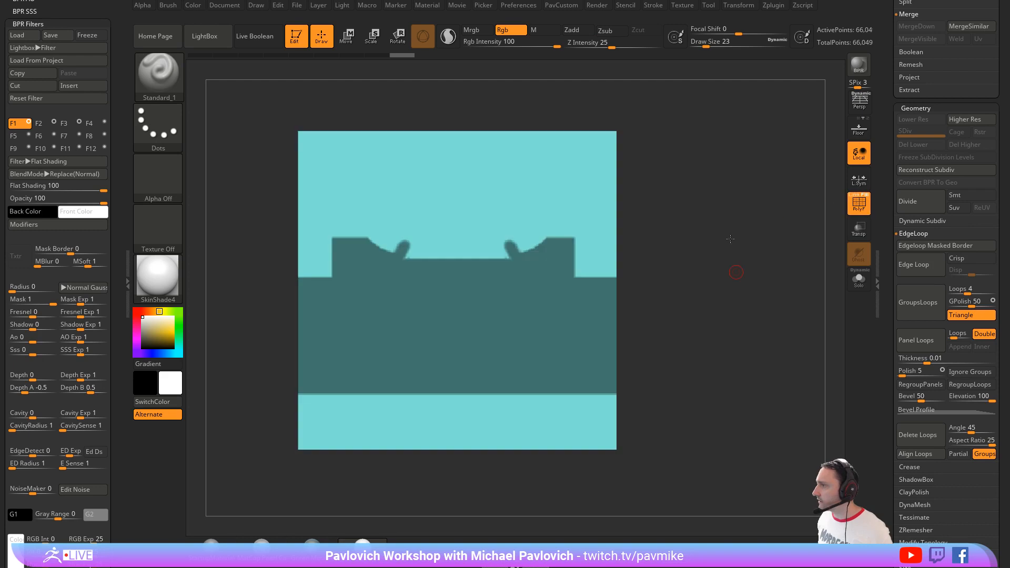
{"action": "key", "text": "f"}
{"action": "mouse_move", "coordinate": [402, 213]}
{"action": "left_mouse_down", "text": "ctrl"}
{"action": "mouse_move", "coordinate": [522, 208]}
{"action": "mouse_move", "coordinate": [526, 219]}
{"action": "mouse_move", "coordinate": [463, 227]}
{"action": "mouse_move", "coordinate": [441, 196]}
{"action": "mouse_move", "coordinate": [432, 205]}
{"action": "mouse_move", "coordinate": [454, 191]}
{"action": "mouse_move", "coordinate": [468, 196]}
{"action": "left_mouse_up", "text": "ctrl"}
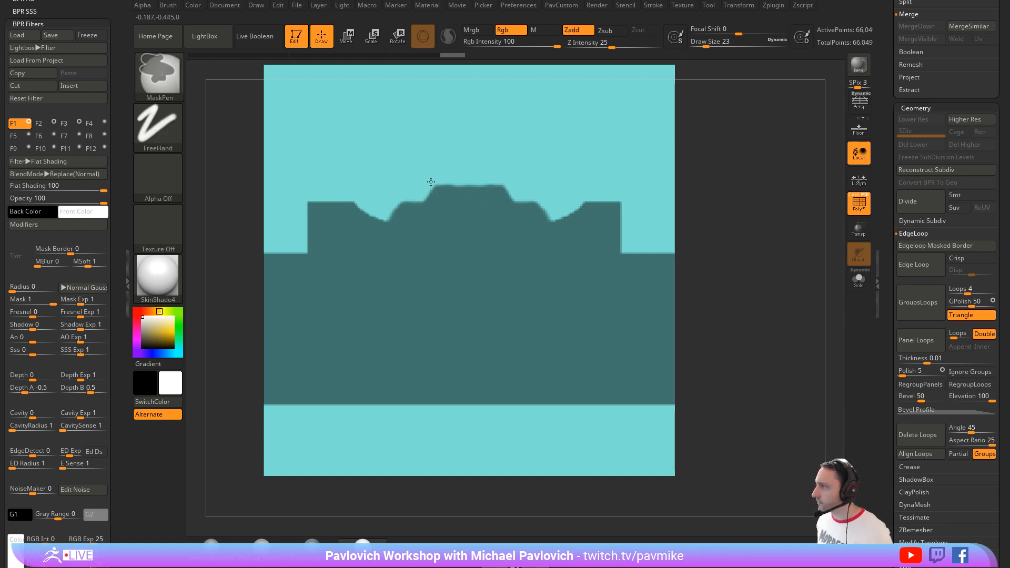
{"action": "left_click_drag", "start_coordinate": [431, 182], "coordinate": [513, 181], "text": "ctrl+alt"}
Step: Reduce the MaskPen draw size to 14 and erase two mirrored wedge-shaped openings in the mask below the upper dips
{"action": "key", "text": "s"}
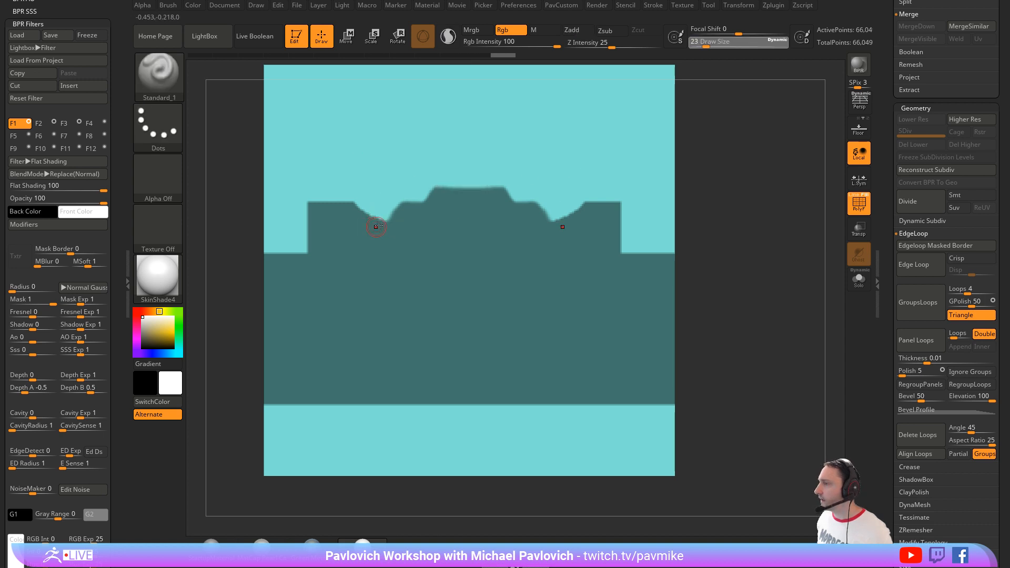
{"action": "key", "text": "s"}
{"action": "left_click_drag", "start_coordinate": [370, 257], "coordinate": [368, 257]}
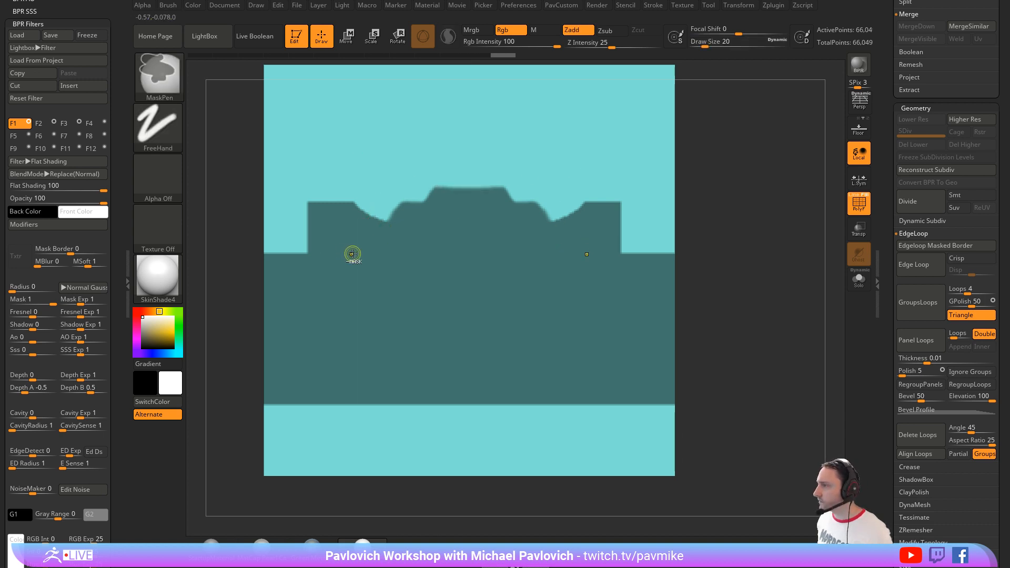
{"action": "key", "text": "["}
{"action": "mouse_move", "coordinate": [347, 249]}
{"action": "left_mouse_down", "text": "ctrl+alt"}
{"action": "mouse_move", "coordinate": [348, 274]}
{"action": "mouse_move", "coordinate": [362, 249]}
{"action": "mouse_move", "coordinate": [402, 274]}
{"action": "mouse_move", "coordinate": [351, 276]}
{"action": "left_mouse_up", "text": "ctrl+alt"}
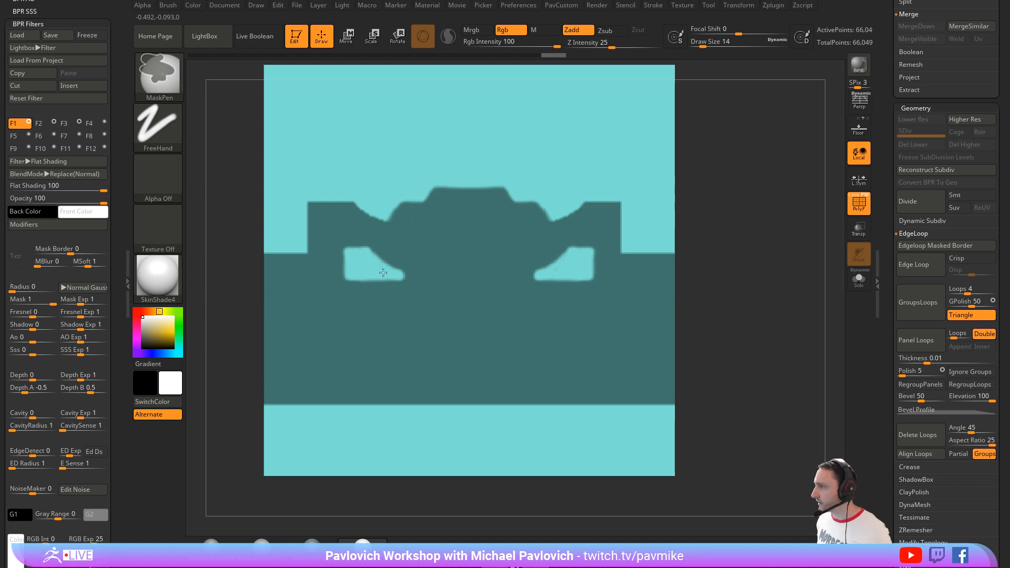
Step: Insert an edge loop along the masked border with Edgeloop Masked Border
{"action": "left_click_drag", "start_coordinate": [719, 222], "coordinate": [699, 201], "text": "alt"}
{"action": "mouse_move", "coordinate": [881, 277]}
{"action": "left_mouse_down"}
{"action": "mouse_move", "coordinate": [881, 216]}
{"action": "mouse_move", "coordinate": [881, 267]}
{"action": "left_mouse_up"}
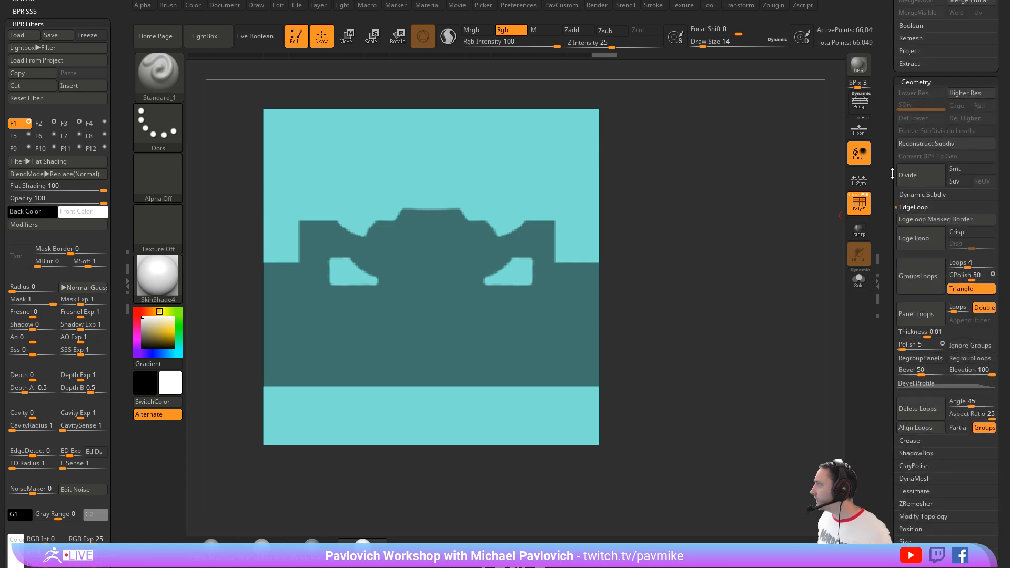
{"action": "left_click_drag", "start_coordinate": [890, 199], "coordinate": [887, 149]}
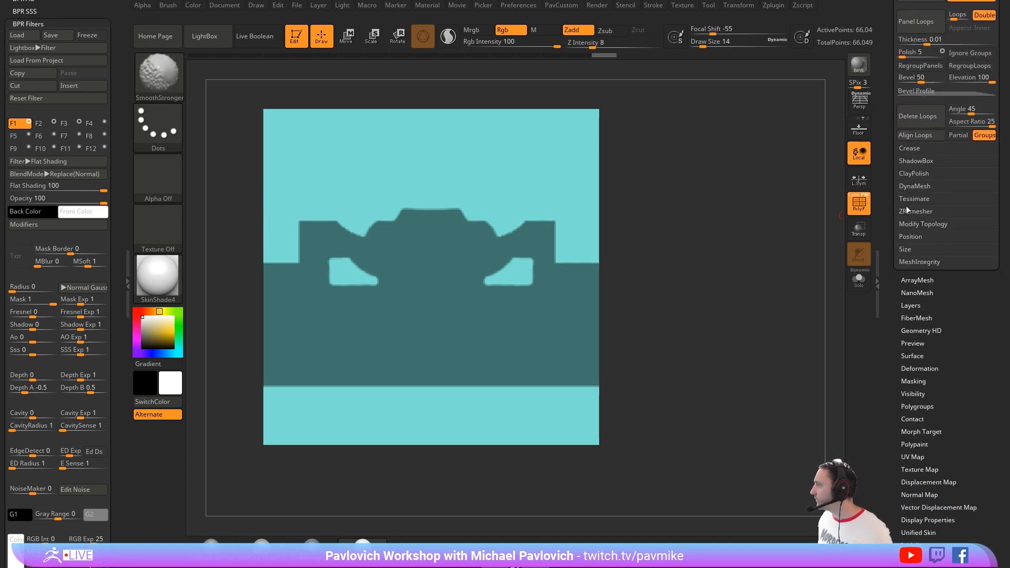
{"action": "mouse_move", "coordinate": [892, 230]}
{"action": "left_mouse_down"}
{"action": "mouse_move", "coordinate": [889, 336]}
{"action": "mouse_move", "coordinate": [894, 328]}
{"action": "left_mouse_up"}
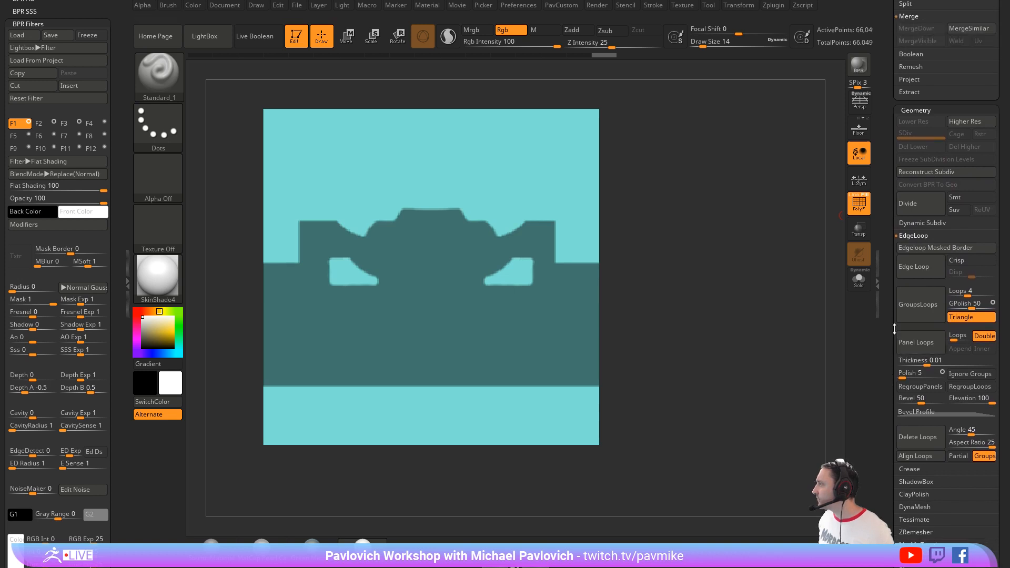
{"action": "left_click", "coordinate": [915, 236]}
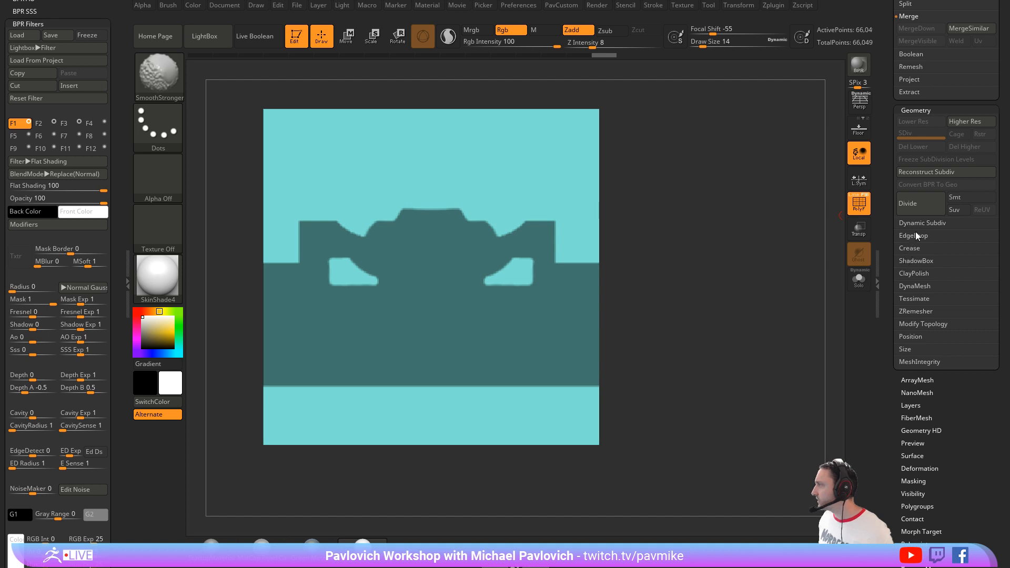
{"action": "left_click", "coordinate": [914, 235], "text": "shift"}
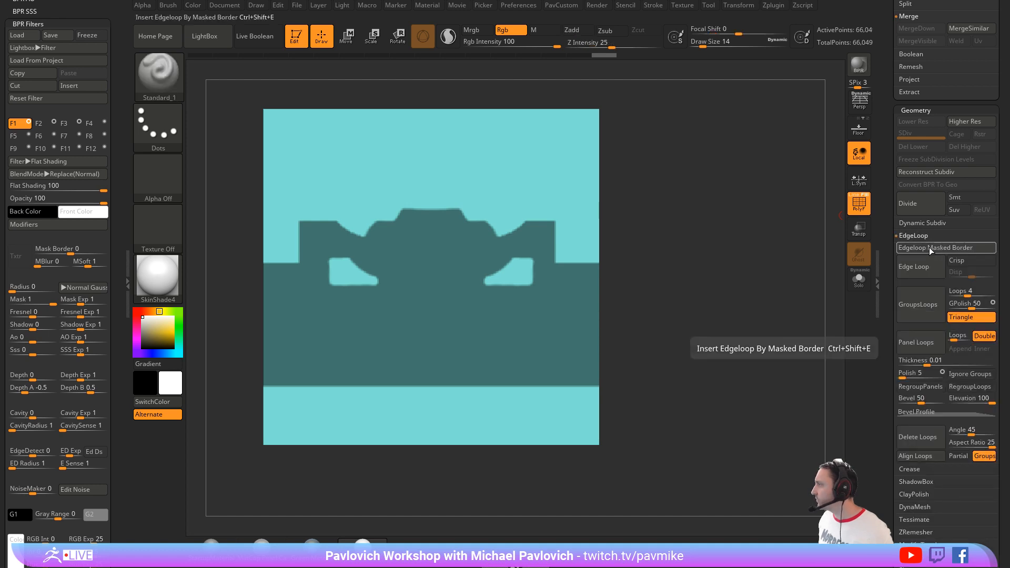
Step: Isolate the shape's polygroup and delete the hidden geometry around it and in its openings
{"action": "left_click", "coordinate": [565, 306], "text": "ctrl+shift"}
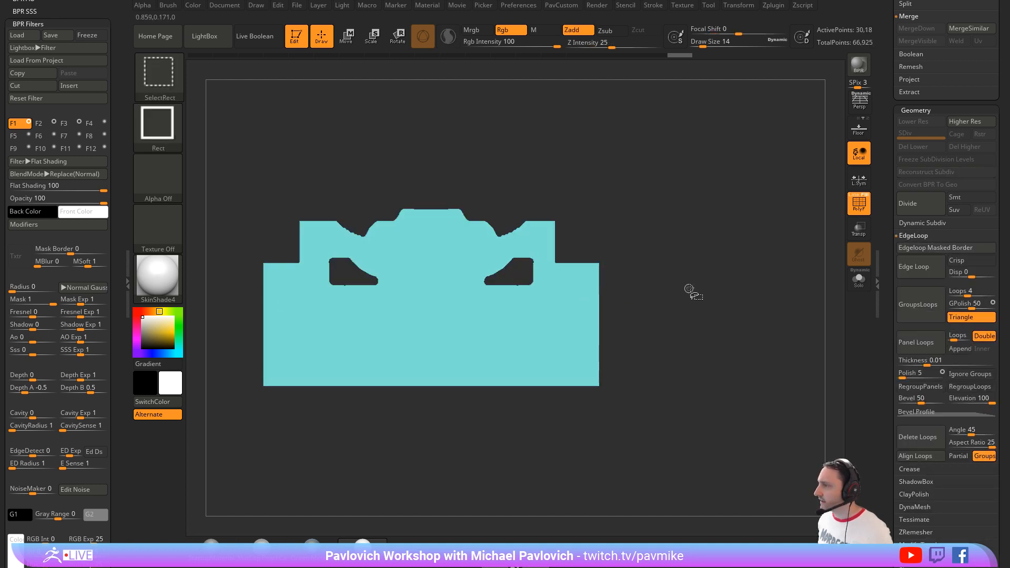
{"action": "key", "text": "3"}
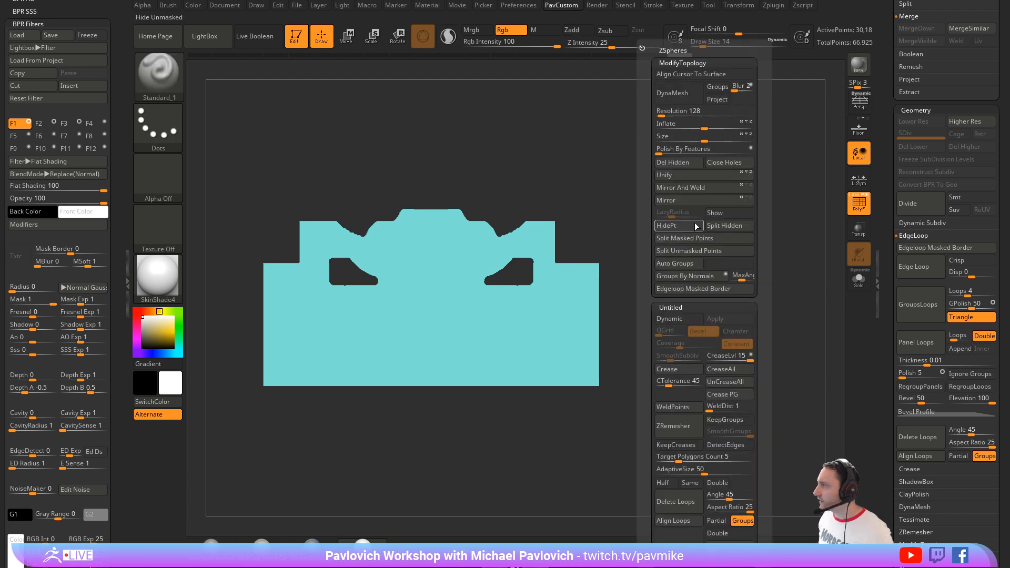
{"action": "left_click", "coordinate": [689, 163]}
Step: Mask only the mesh borders with MaskByFeature, with Groups and Crease off, then grow and invert the mask
{"action": "scroll", "coordinate": [916, 281], "scroll_direction": "down", "scroll_amount": 10}
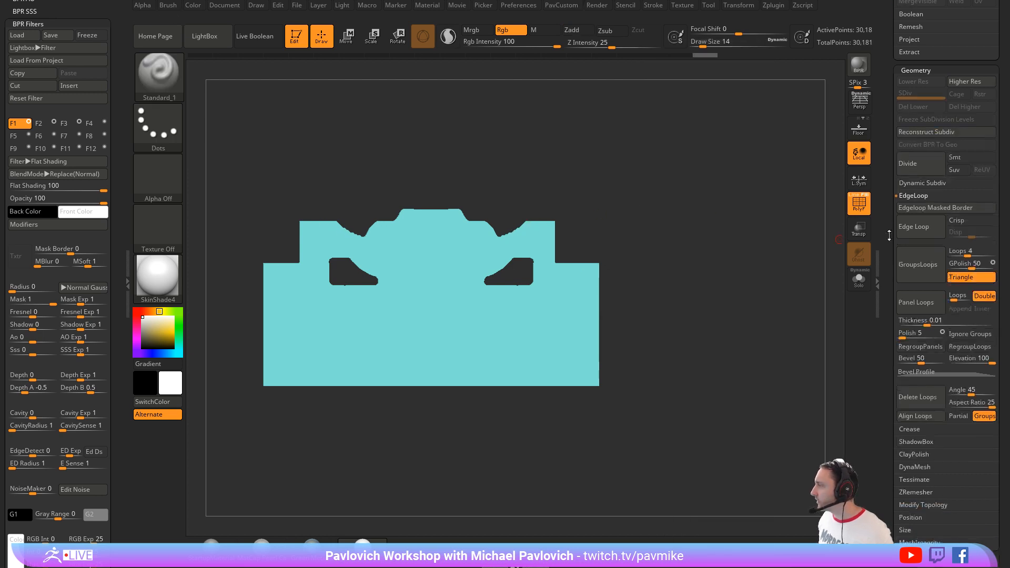
{"action": "key", "text": "shift"}
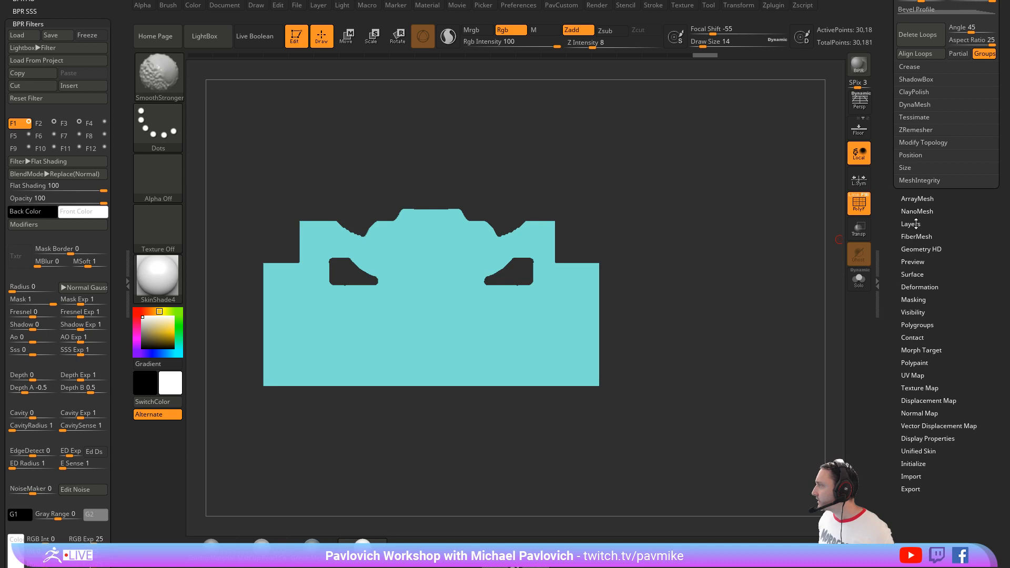
{"action": "scroll", "coordinate": [890, 255], "scroll_direction": "down", "scroll_amount": 2}
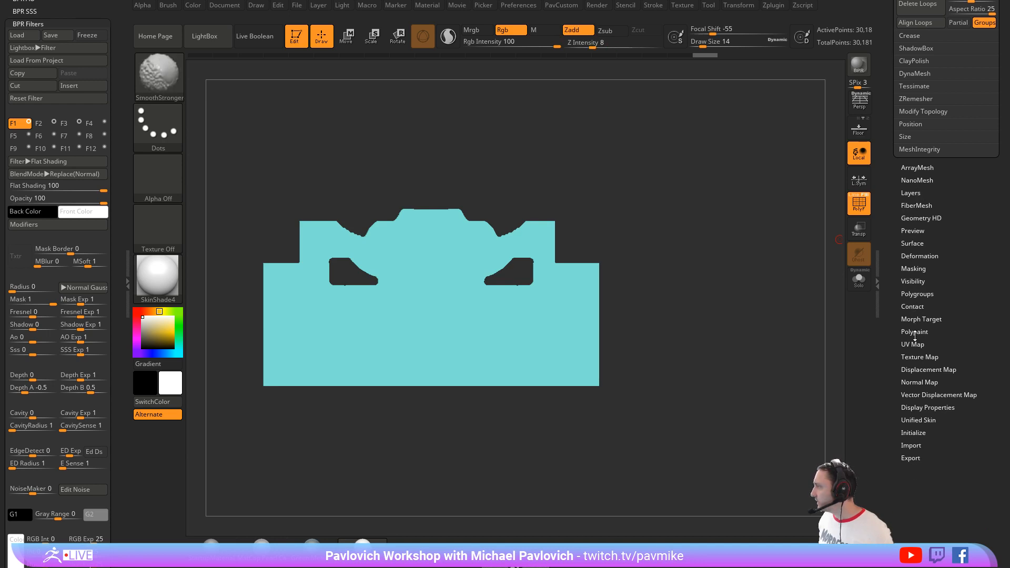
{"action": "left_click", "coordinate": [913, 268]}
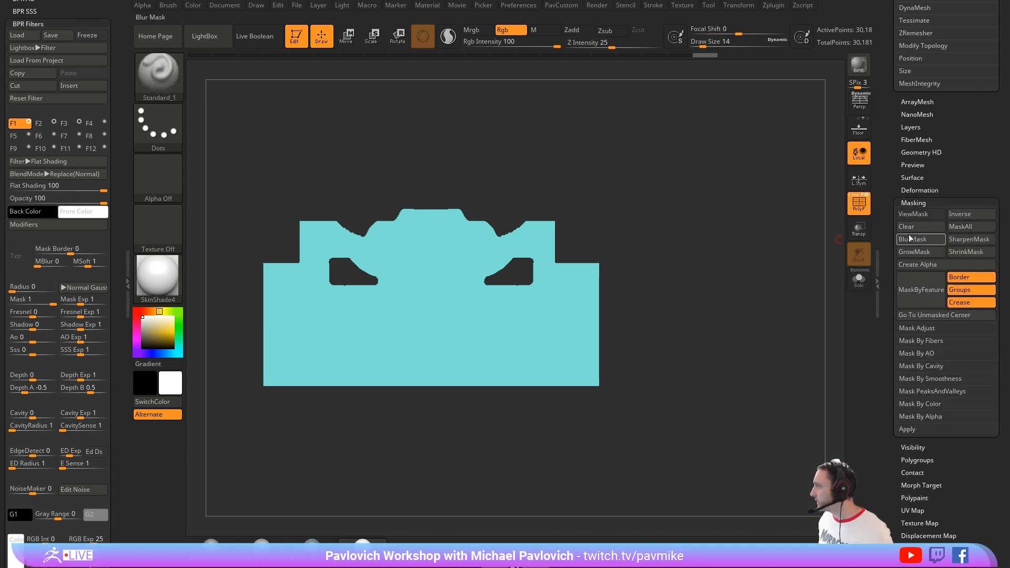
{"action": "left_click", "coordinate": [967, 293]}
{"action": "left_click", "coordinate": [967, 301]}
{"action": "left_click", "coordinate": [923, 287]}
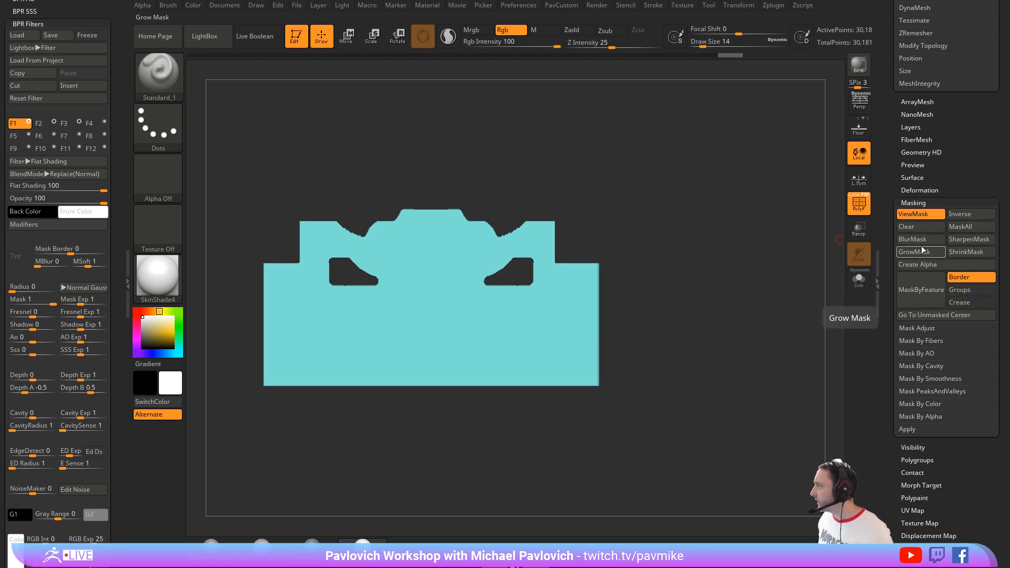
{"action": "left_click", "coordinate": [914, 258]}
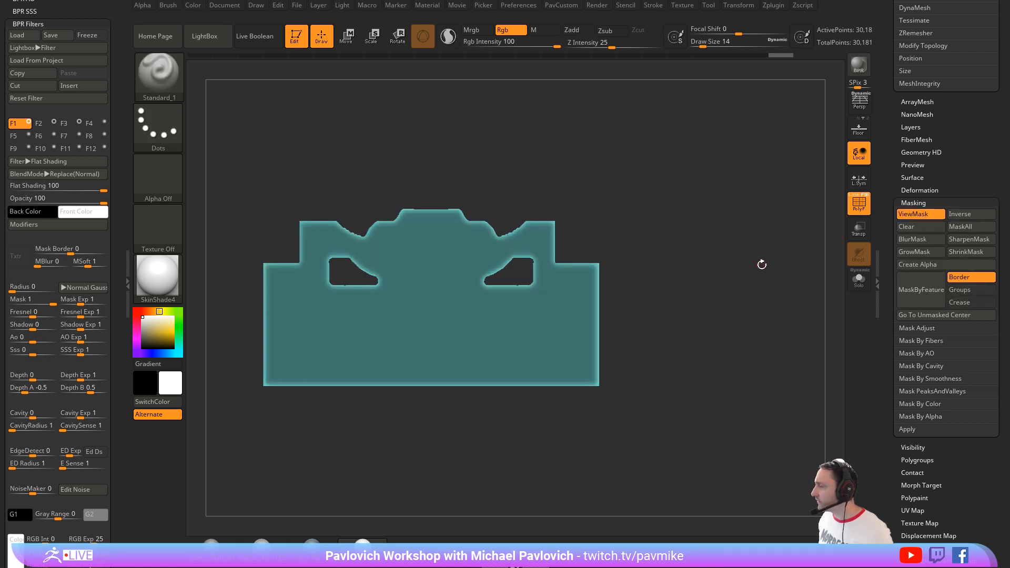
Step: Mask all edges except the curved centre of the upper profile, smooth it with Polish By Features, and clear the mask
{"action": "left_click_drag", "start_coordinate": [718, 453], "coordinate": [197, 235], "text": "ctrl"}
{"action": "left_click_drag", "start_coordinate": [232, 163], "coordinate": [316, 422], "text": "ctrl"}
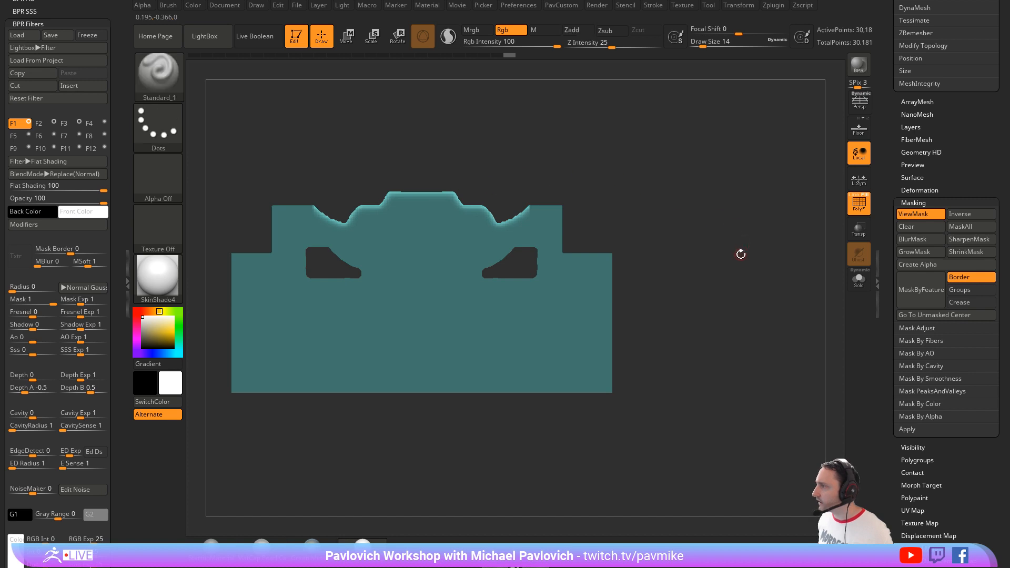
{"action": "key", "text": "2"}
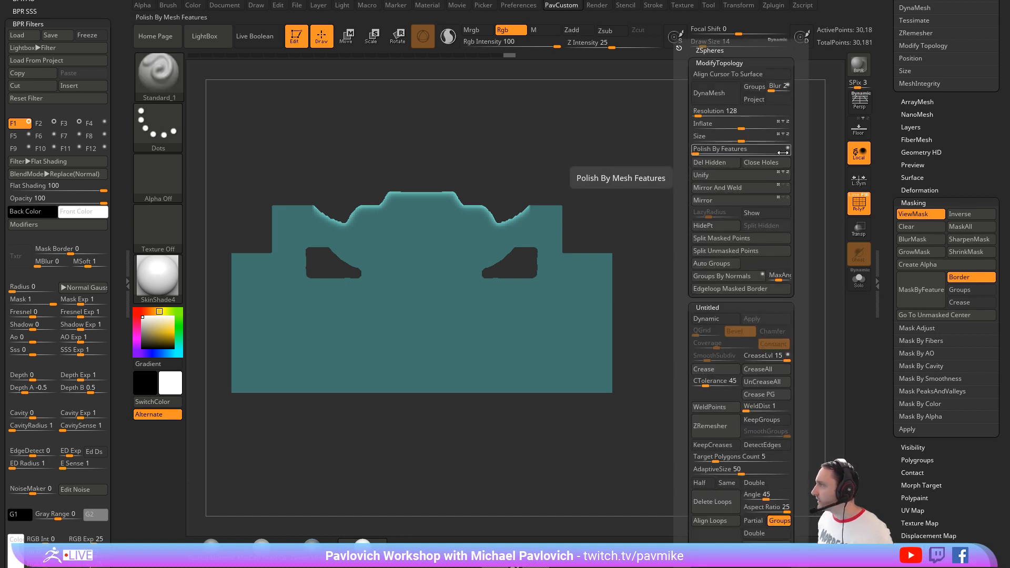
{"action": "left_click", "coordinate": [694, 149]}
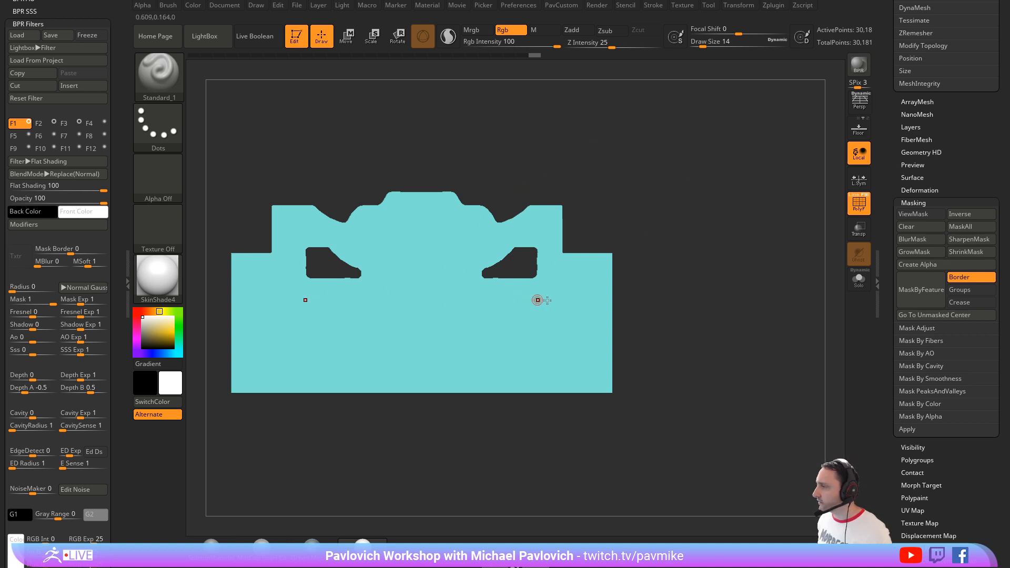
{"action": "left_click_drag", "start_coordinate": [714, 217], "coordinate": [739, 205], "text": "alt"}
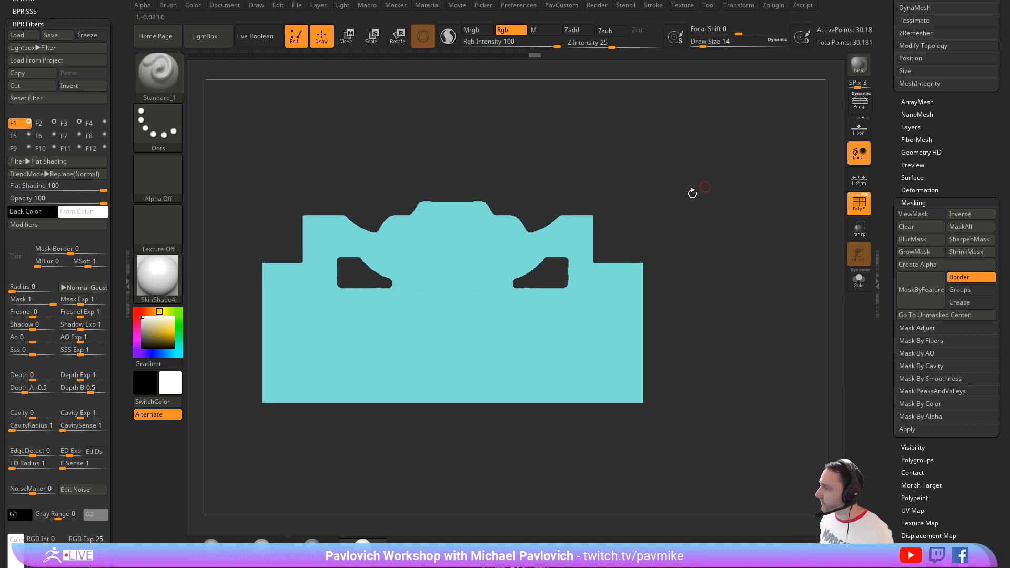
Step: Set the draw size to 37 and show the wireframe on the cut-out shape
{"action": "key", "text": "s"}
{"action": "left_click_drag", "start_coordinate": [728, 217], "coordinate": [731, 217]}
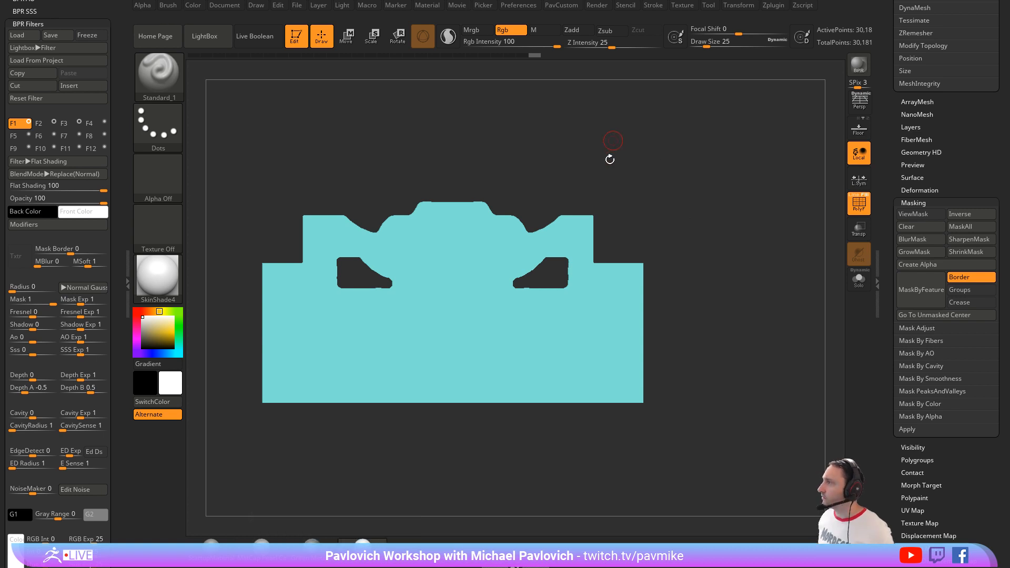
{"action": "mouse_move", "coordinate": [657, 183]}
{"action": "left_mouse_down"}
{"action": "mouse_move", "coordinate": [679, 166]}
{"action": "mouse_move", "coordinate": [652, 187]}
{"action": "left_mouse_up"}
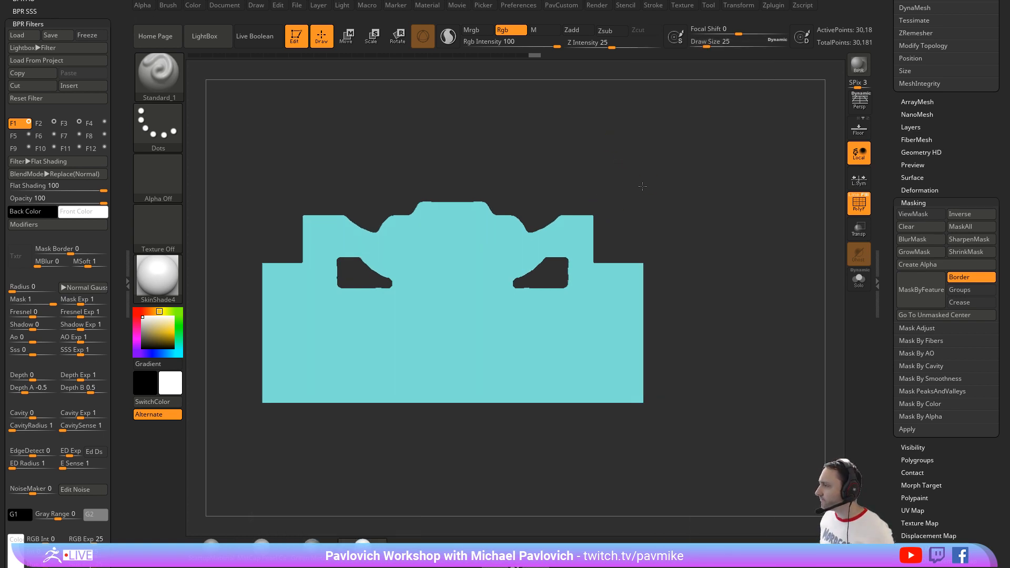
{"action": "key", "text": "s"}
{"action": "left_click_drag", "start_coordinate": [783, 218], "coordinate": [788, 218]}
{"action": "key", "text": "shift+f"}
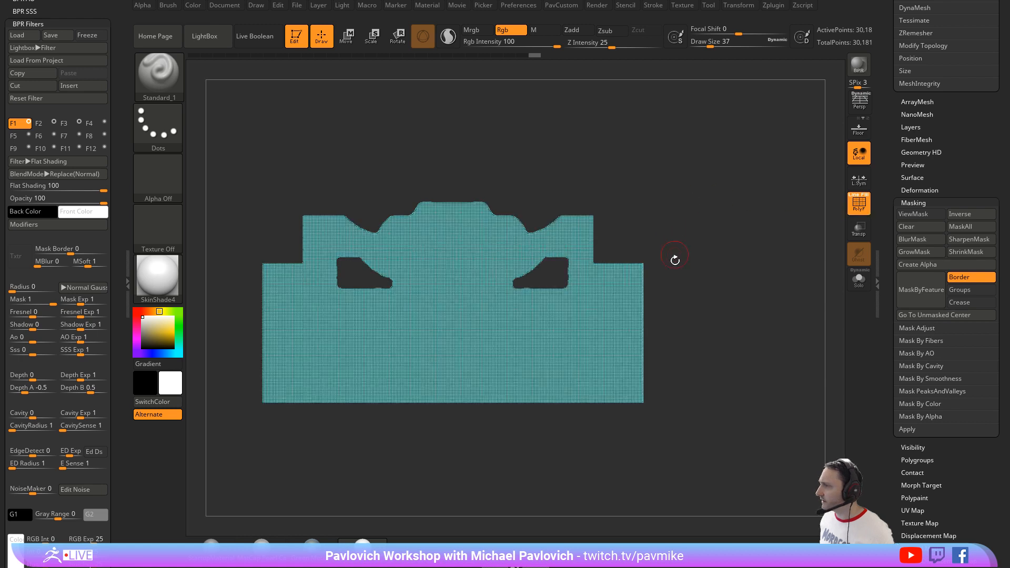
Step: Remesh the shape with ZRemesher at an AdaptiveSize of 0
{"action": "key", "text": "space"}
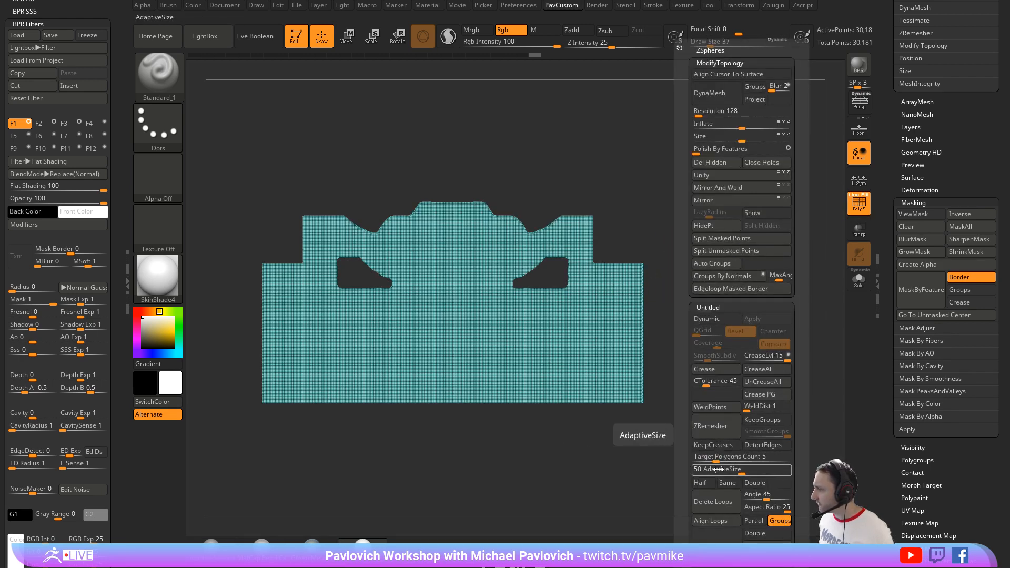
{"action": "left_click_drag", "start_coordinate": [718, 470], "coordinate": [691, 469]}
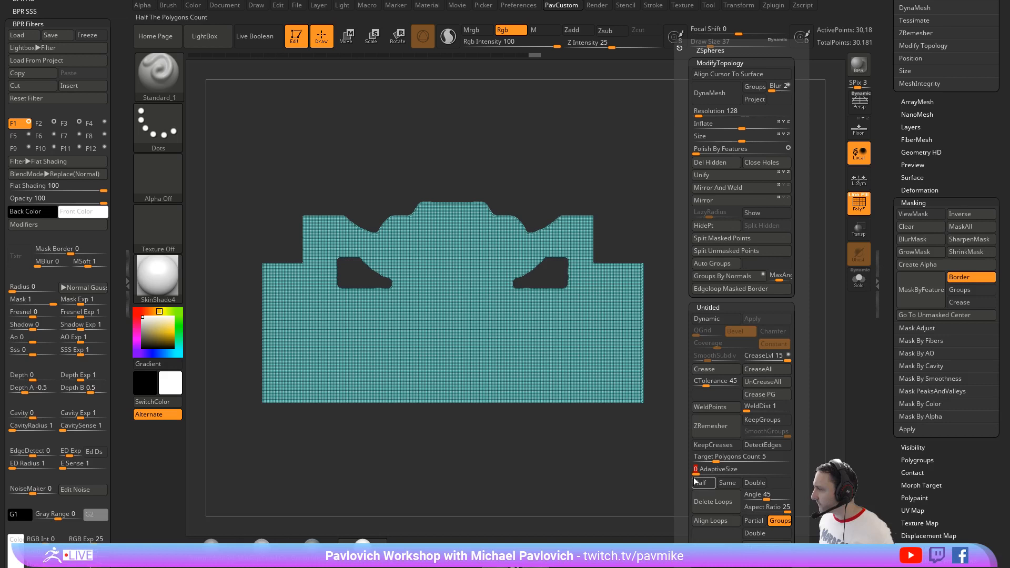
{"action": "left_click", "coordinate": [715, 434]}
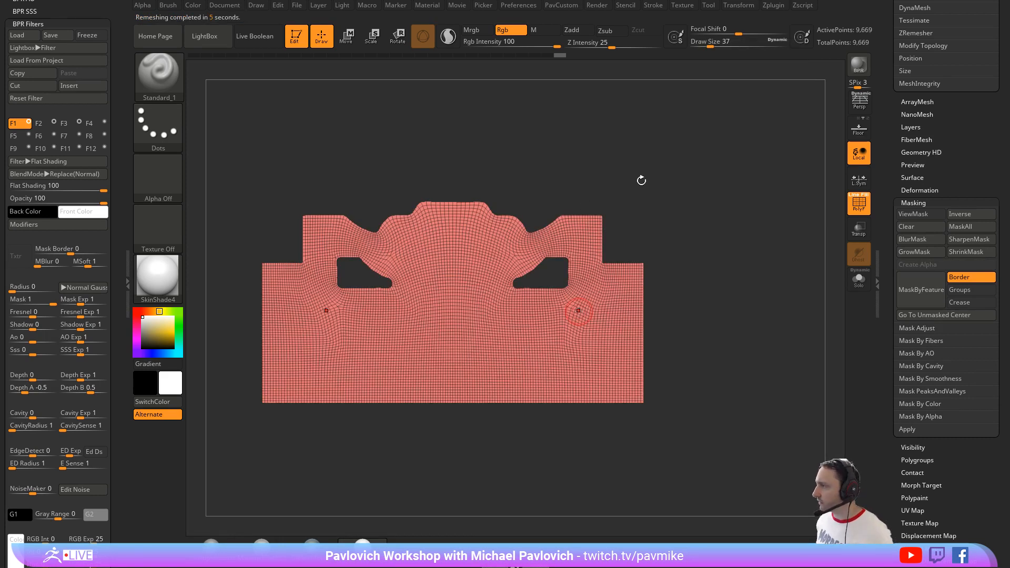
Step: Enable Half and run ZRemesher on the shape once more
{"action": "key", "text": "3"}
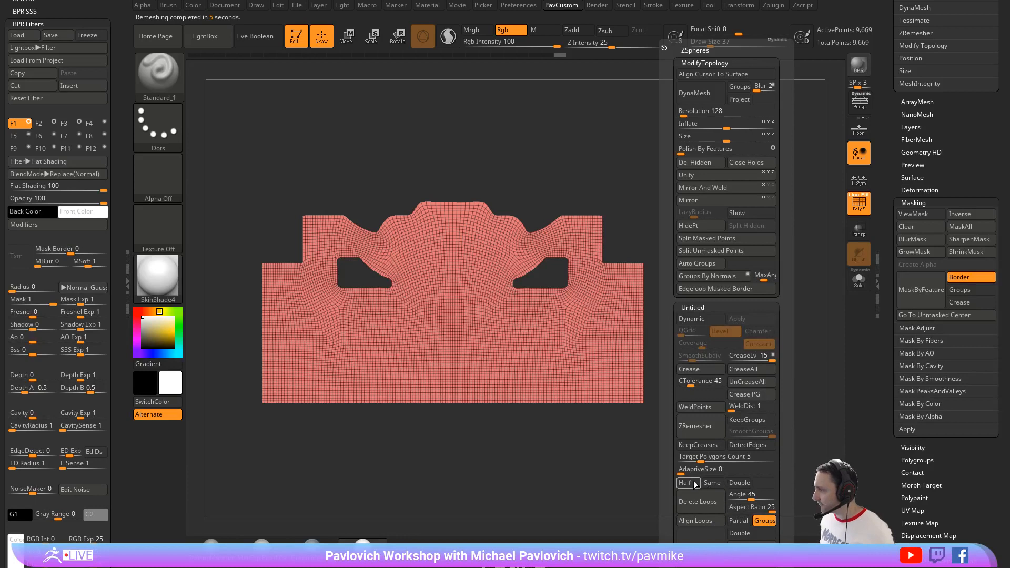
{"action": "left_click", "coordinate": [693, 484]}
{"action": "left_click", "coordinate": [705, 432]}
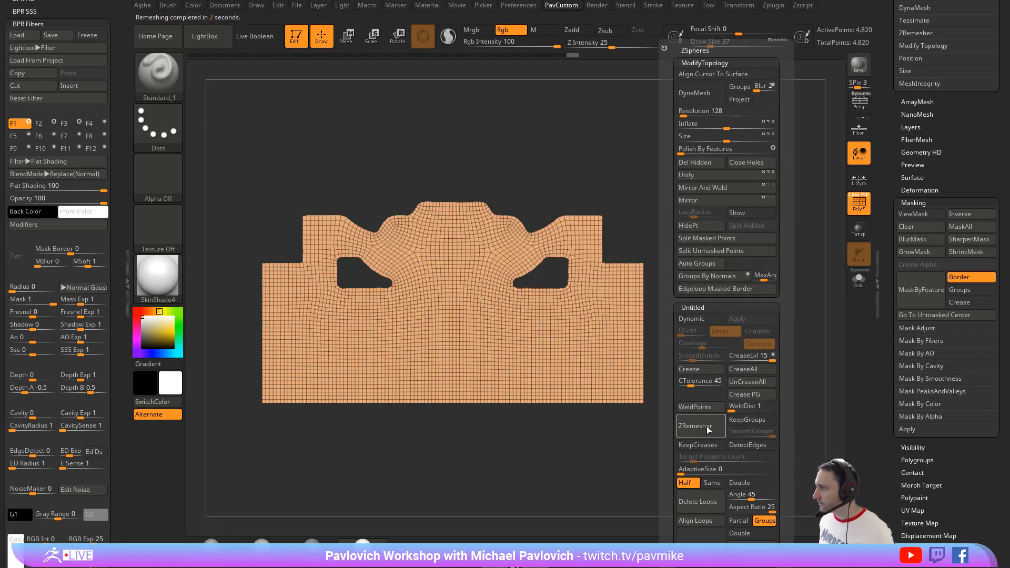
Step: Sharpen the corners of the stepped upper profile with the Move brush, reducing the draw size to 13 and finally 12
{"action": "left_click_drag", "start_coordinate": [708, 218], "coordinate": [747, 255], "text": "alt"}
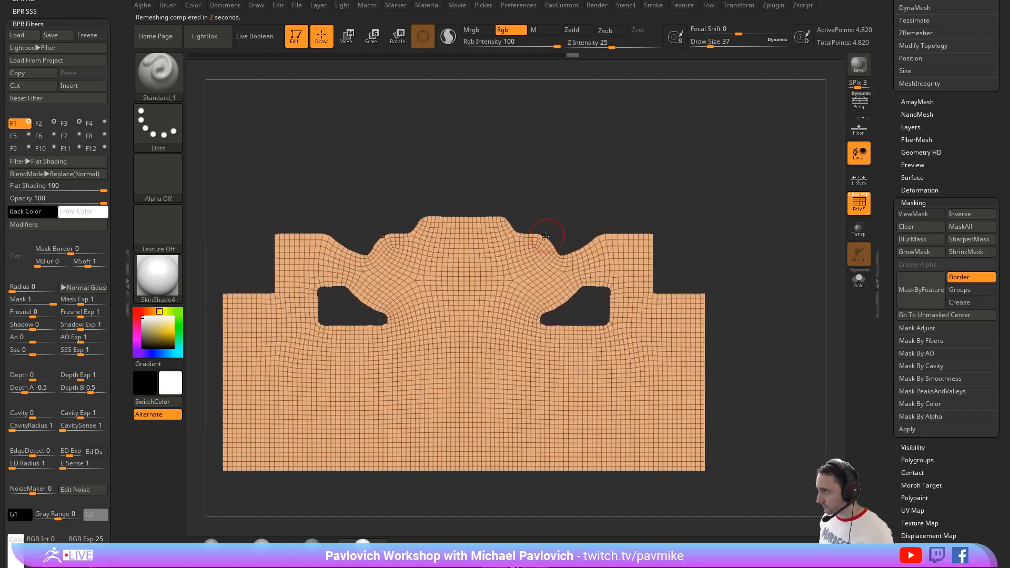
{"action": "key", "text": "2"}
{"action": "left_click_drag", "start_coordinate": [650, 182], "coordinate": [646, 171], "text": "alt"}
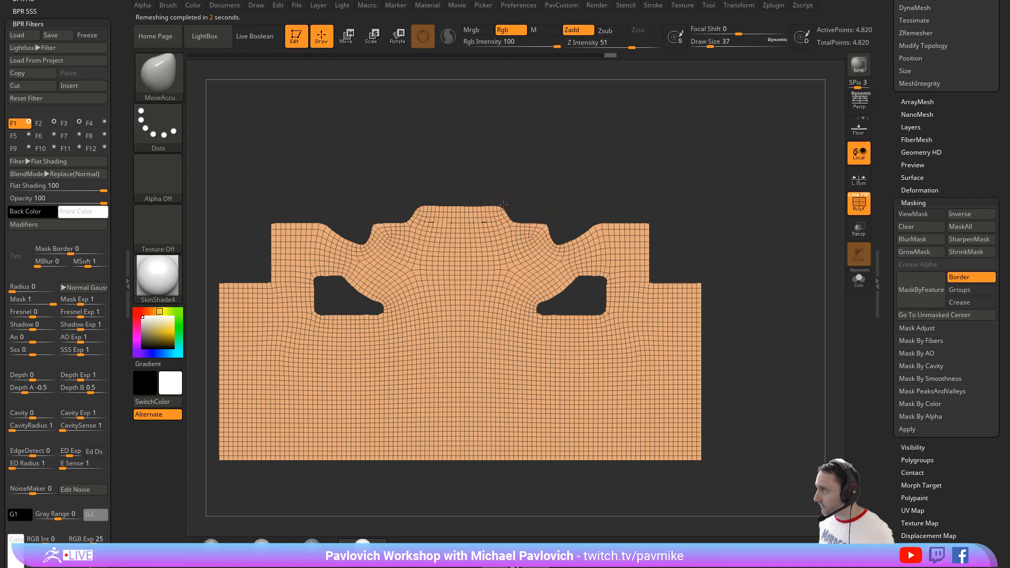
{"action": "key", "text": "s"}
{"action": "left_click_drag", "start_coordinate": [507, 205], "coordinate": [515, 202]}
{"action": "key", "text": "s"}
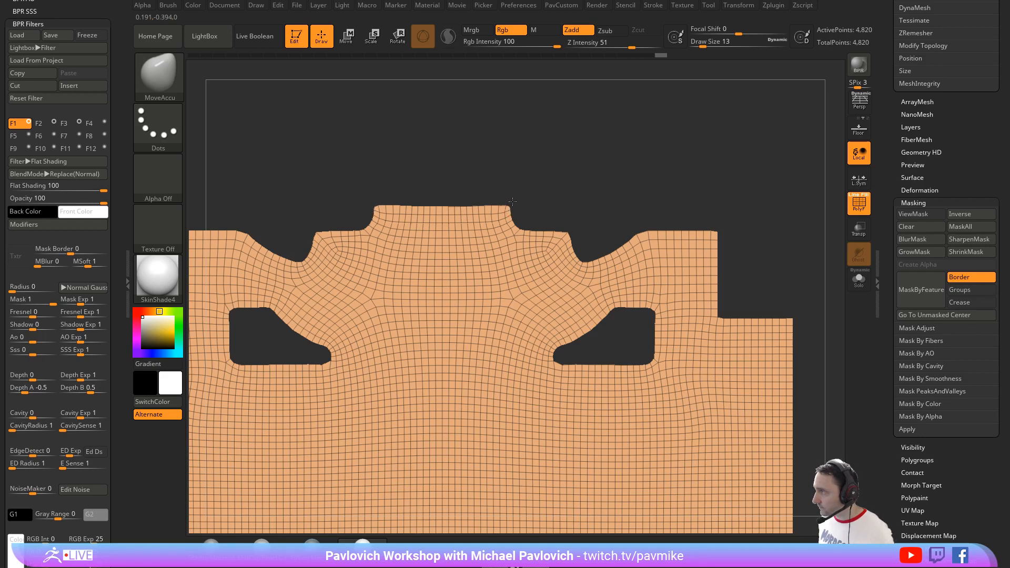
{"action": "left_click_drag", "start_coordinate": [543, 200], "coordinate": [548, 189], "text": "alt"}
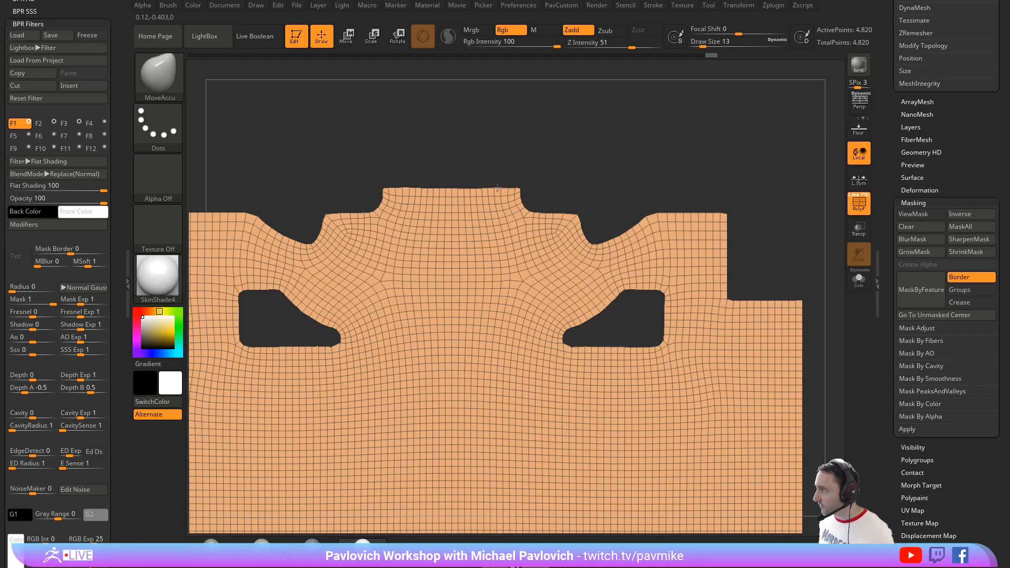
{"action": "left_click_drag", "start_coordinate": [589, 180], "coordinate": [616, 203], "text": "alt"}
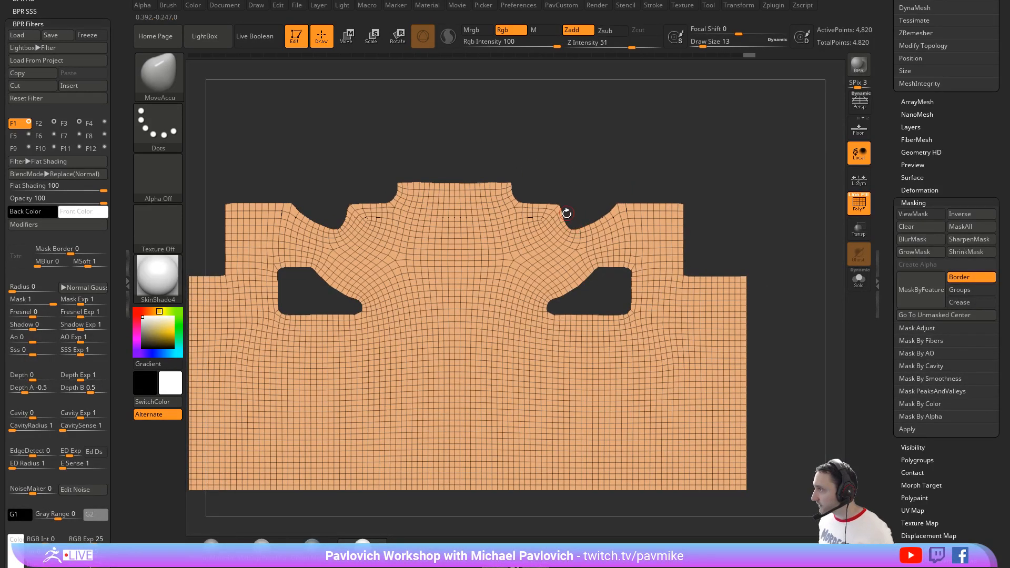
{"action": "key", "text": "bracketright"}
{"action": "key", "text": "bracketleft"}
{"action": "left_click_drag", "start_coordinate": [752, 240], "coordinate": [756, 222], "text": "alt"}
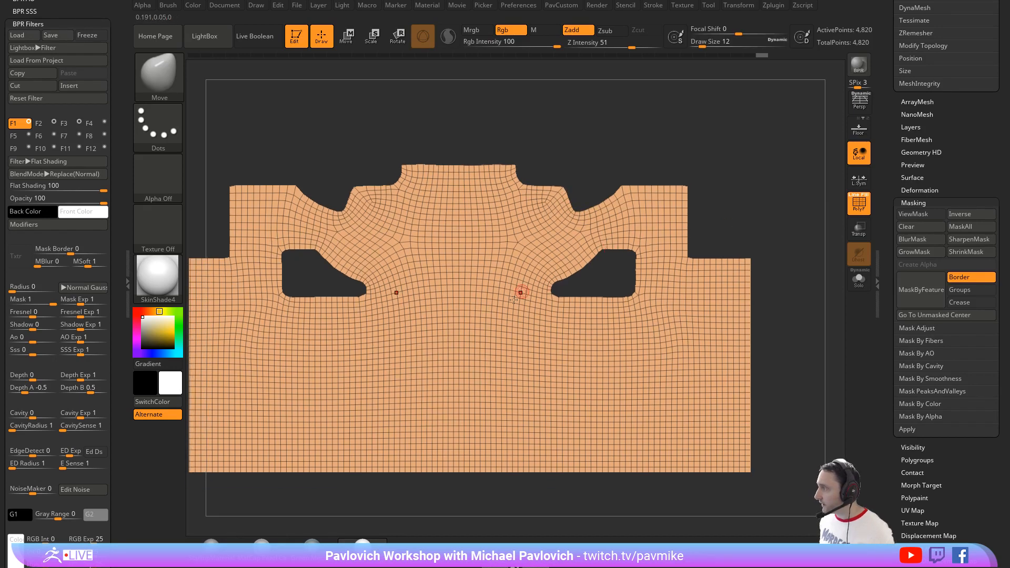
Step: Remesh the flat cut-out with ZRemesher at half density and check the corners of its upper profile
{"action": "key", "text": "space"}
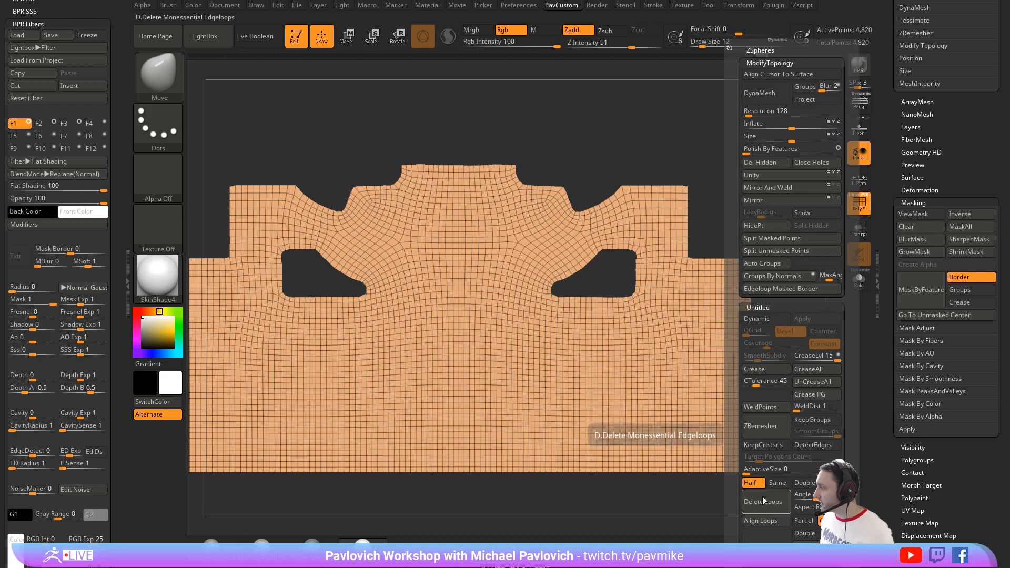
{"action": "left_click", "coordinate": [776, 426]}
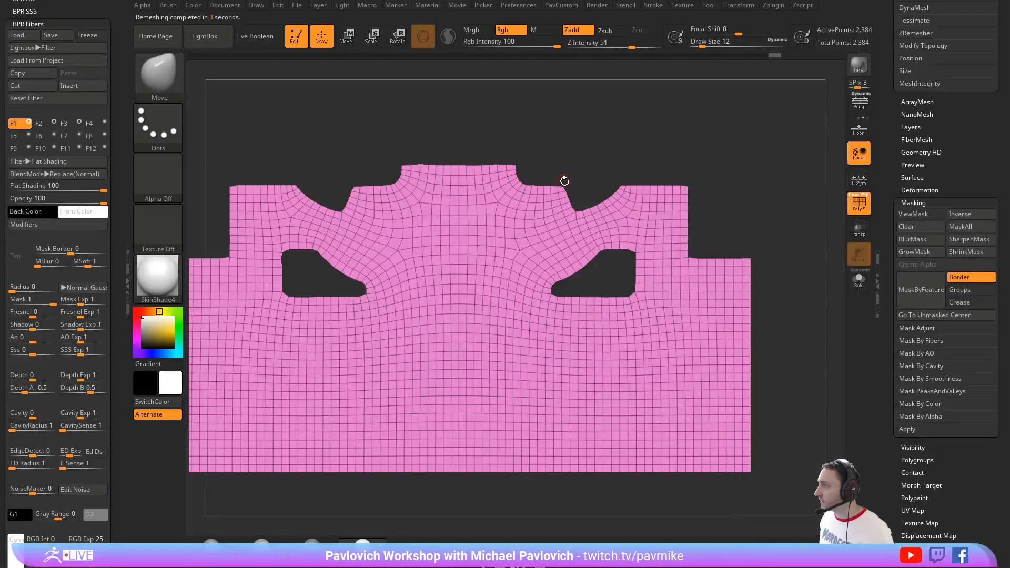
{"action": "key", "text": "1"}
{"action": "left_click_drag", "start_coordinate": [597, 145], "coordinate": [582, 186], "text": "alt"}
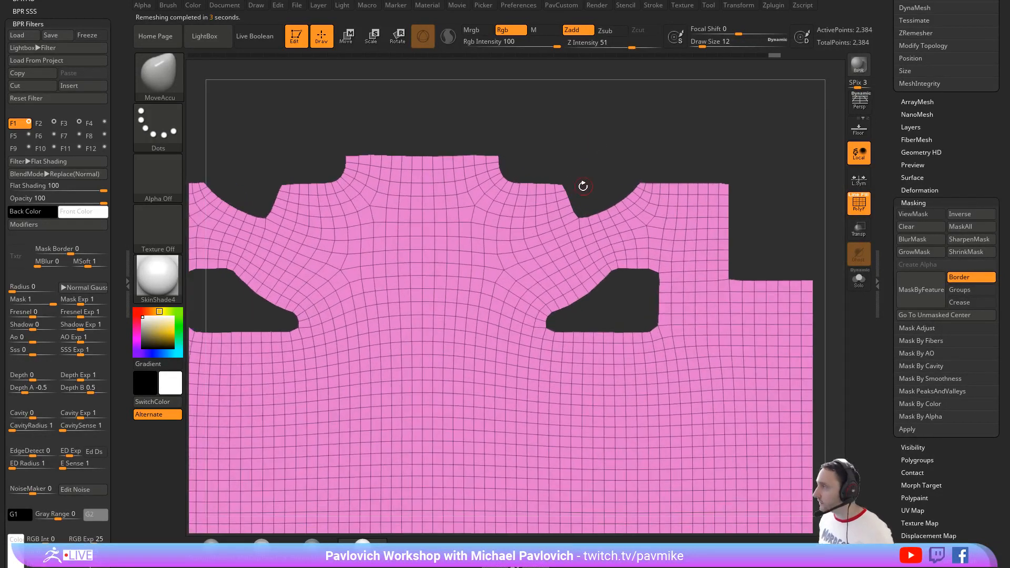
{"action": "left_click_drag", "start_coordinate": [603, 147], "coordinate": [581, 98], "text": "alt"}
Step: Apply the Bend Arc deformer to the flat cut-out and start curving it with the deformer handle
{"action": "left_click_drag", "start_coordinate": [739, 203], "coordinate": [689, 270]}
{"action": "key", "text": "w"}
{"action": "left_click", "coordinate": [382, 194]}
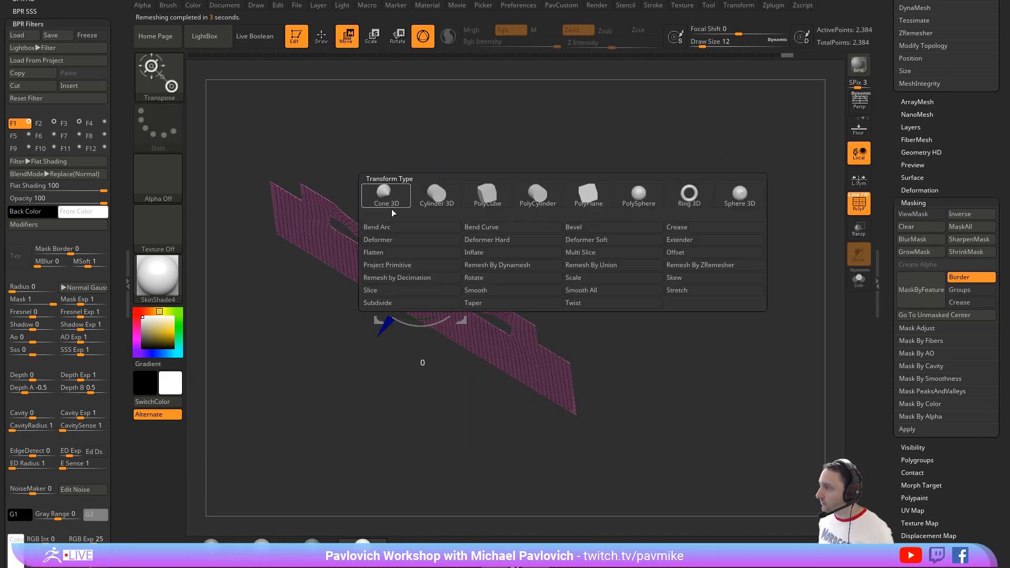
{"action": "left_click", "coordinate": [420, 229]}
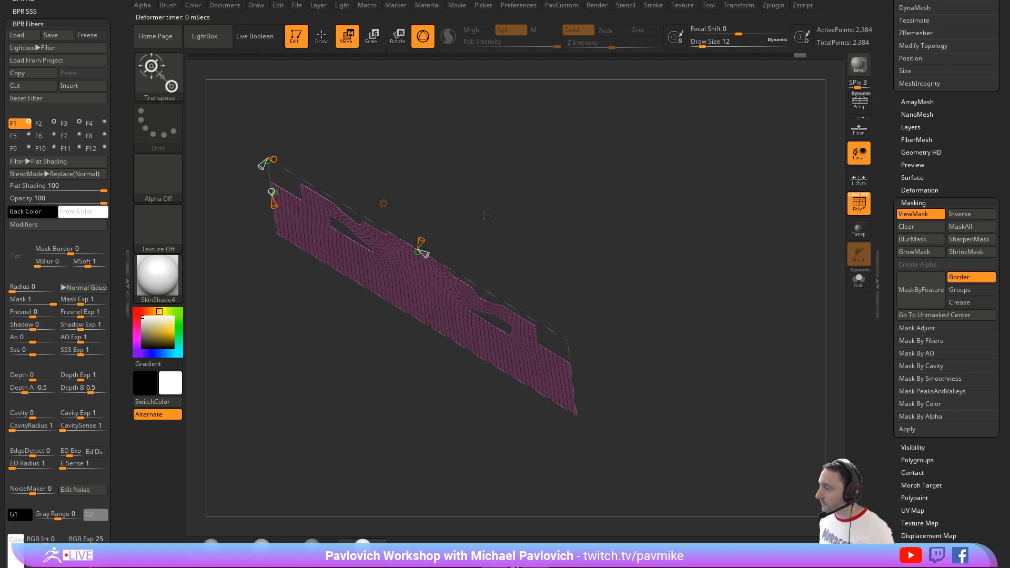
{"action": "left_click_drag", "start_coordinate": [484, 216], "coordinate": [442, 280], "text": "shift"}
{"action": "left_click_drag", "start_coordinate": [419, 229], "coordinate": [421, 169]}
{"action": "left_click_drag", "start_coordinate": [594, 263], "coordinate": [495, 236]}
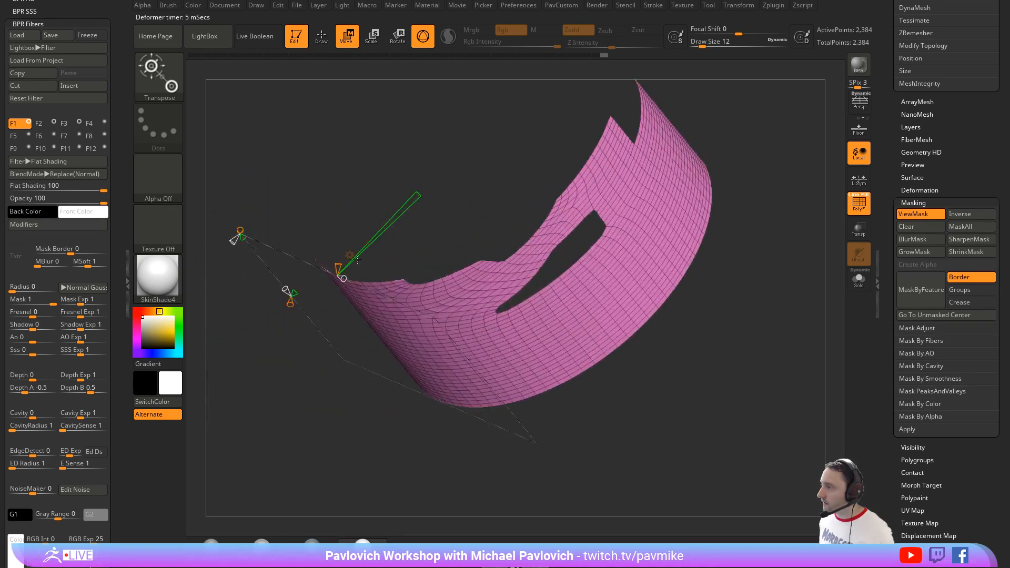
Step: Adjust the Bend Arc handles until the cut-out forms an evenly curved face band, and leave the deformer
{"action": "left_click_drag", "start_coordinate": [357, 259], "coordinate": [450, 158]}
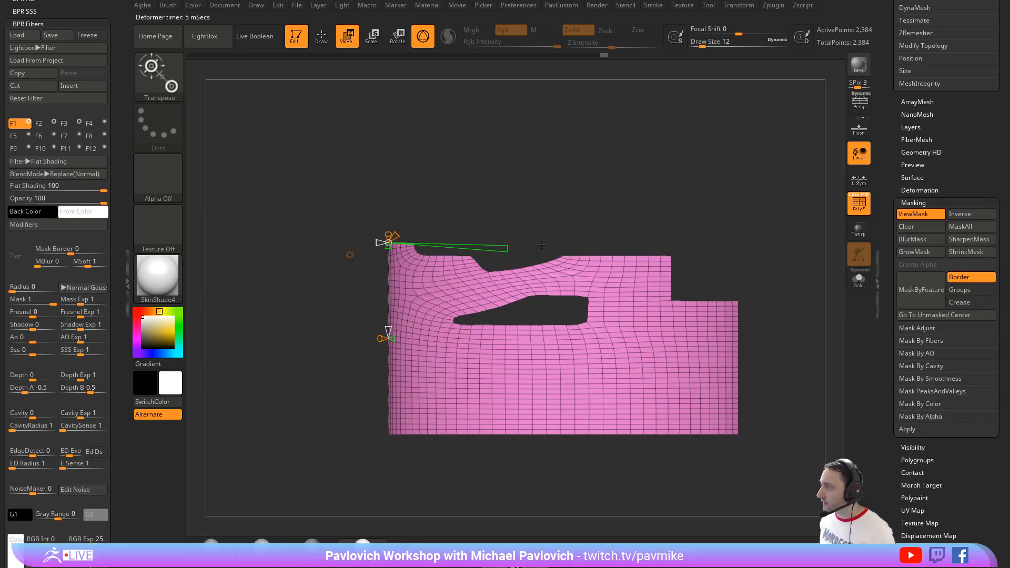
{"action": "mouse_move", "coordinate": [542, 244]}
{"action": "left_mouse_down"}
{"action": "mouse_move", "coordinate": [632, 240]}
{"action": "mouse_move", "coordinate": [552, 253]}
{"action": "left_mouse_up"}
{"action": "left_click_drag", "start_coordinate": [464, 274], "coordinate": [454, 245]}
{"action": "mouse_move", "coordinate": [547, 238]}
{"action": "left_mouse_down"}
{"action": "mouse_move", "coordinate": [584, 233]}
{"action": "mouse_move", "coordinate": [573, 216]}
{"action": "mouse_move", "coordinate": [557, 350]}
{"action": "mouse_move", "coordinate": [675, 206]}
{"action": "mouse_move", "coordinate": [699, 234]}
{"action": "mouse_move", "coordinate": [691, 221]}
{"action": "mouse_move", "coordinate": [747, 239]}
{"action": "mouse_move", "coordinate": [696, 203]}
{"action": "mouse_move", "coordinate": [717, 263]}
{"action": "mouse_move", "coordinate": [684, 228]}
{"action": "mouse_move", "coordinate": [677, 248]}
{"action": "mouse_move", "coordinate": [666, 221]}
{"action": "mouse_move", "coordinate": [419, 265]}
{"action": "mouse_move", "coordinate": [377, 255]}
{"action": "mouse_move", "coordinate": [416, 247]}
{"action": "left_mouse_up"}
{"action": "key", "text": "q"}
{"action": "key", "text": "w"}
{"action": "left_click_drag", "start_coordinate": [468, 196], "coordinate": [487, 301]}
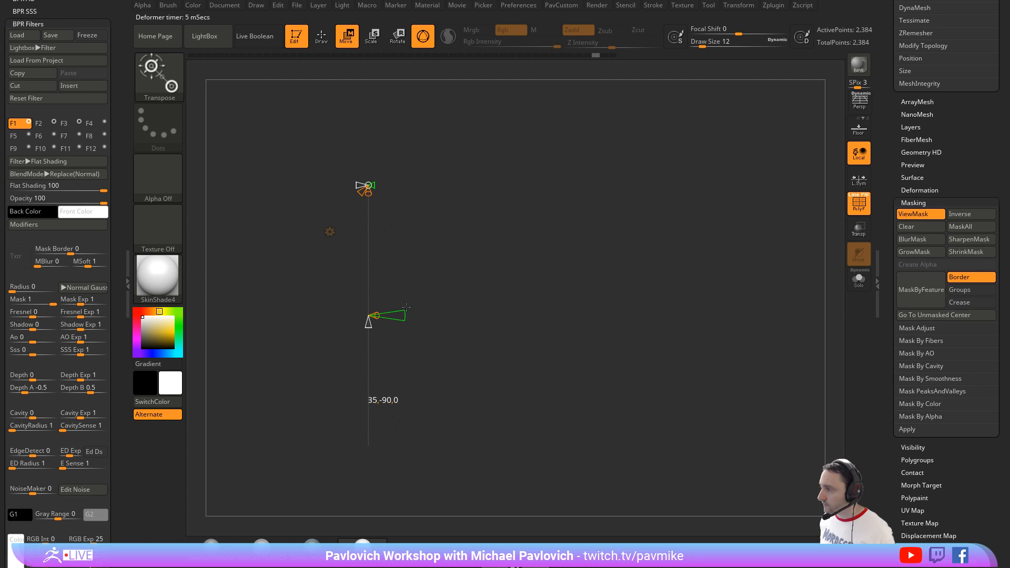
{"action": "mouse_move", "coordinate": [406, 307]}
{"action": "left_mouse_down"}
{"action": "mouse_move", "coordinate": [567, 244]}
{"action": "mouse_move", "coordinate": [408, 282]}
{"action": "mouse_move", "coordinate": [489, 292]}
{"action": "mouse_move", "coordinate": [638, 238]}
{"action": "mouse_move", "coordinate": [654, 246]}
{"action": "mouse_move", "coordinate": [581, 260]}
{"action": "mouse_move", "coordinate": [604, 297]}
{"action": "mouse_move", "coordinate": [630, 314]}
{"action": "left_mouse_up"}
{"action": "key", "text": "q"}
{"action": "key", "text": "4"}
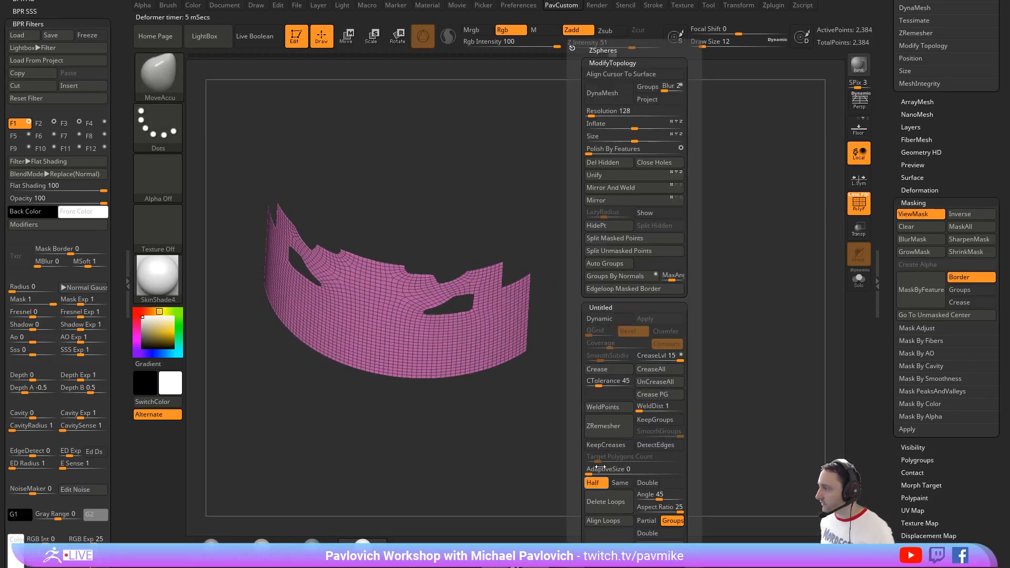
Step: Remesh the curved band with ZRemesher at Half and thicken it into a solid shell with the ZModeler brush
{"action": "left_click", "coordinate": [607, 432]}
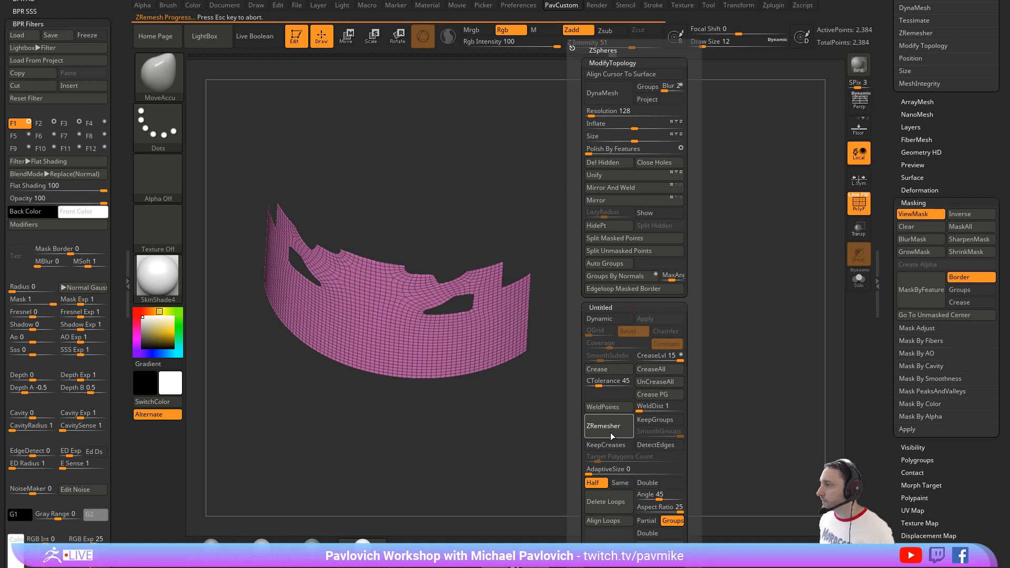
{"action": "mouse_move", "coordinate": [710, 247]}
{"action": "left_mouse_down"}
{"action": "mouse_move", "coordinate": [609, 239]}
{"action": "mouse_move", "coordinate": [683, 264]}
{"action": "mouse_move", "coordinate": [609, 309]}
{"action": "left_mouse_up"}
{"action": "key", "text": "b"}
{"action": "key", "text": "z"}
{"action": "key", "text": "m"}
{"action": "key", "text": "space"}
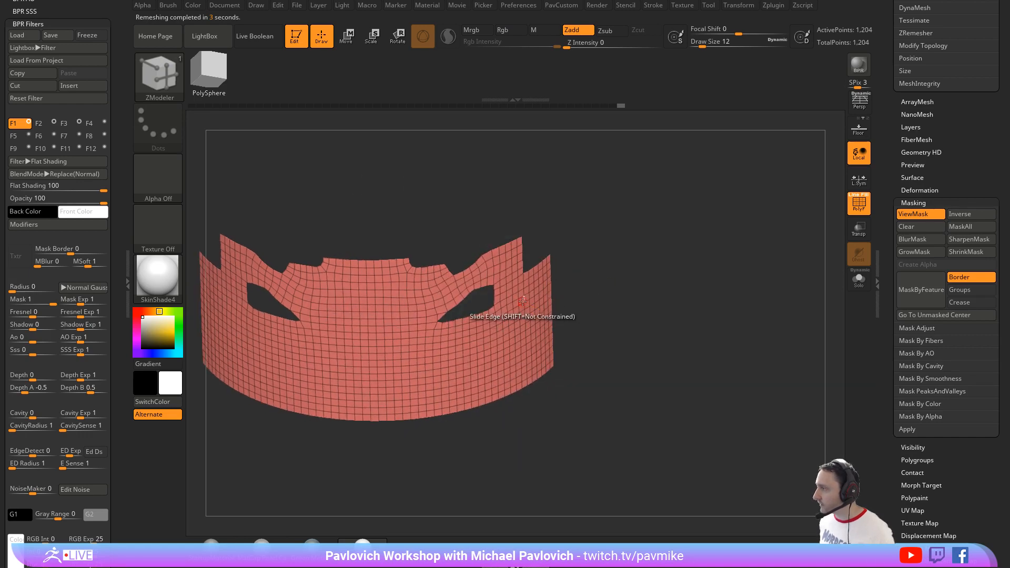
{"action": "left_click_drag", "start_coordinate": [525, 303], "coordinate": [549, 299]}
{"action": "left_click_drag", "start_coordinate": [675, 286], "coordinate": [632, 316], "text": "alt"}
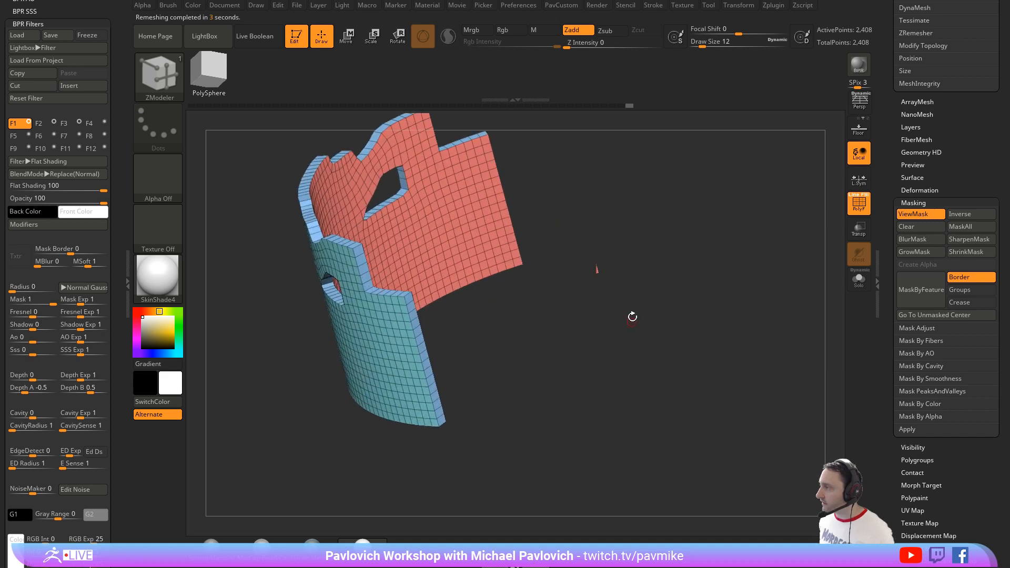
Step: Regroup the shell with Groups By Normals and Mirror And Weld, and delete both end caps using ZModeler's Polygroup All target
{"action": "key", "text": "grave"}
{"action": "left_click", "coordinate": [626, 274]}
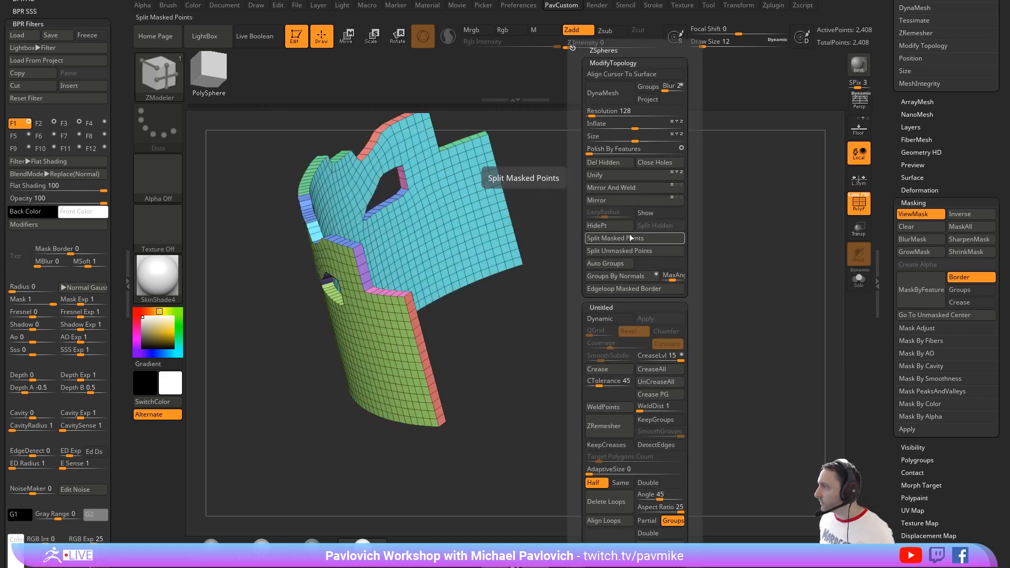
{"action": "left_click", "coordinate": [610, 187]}
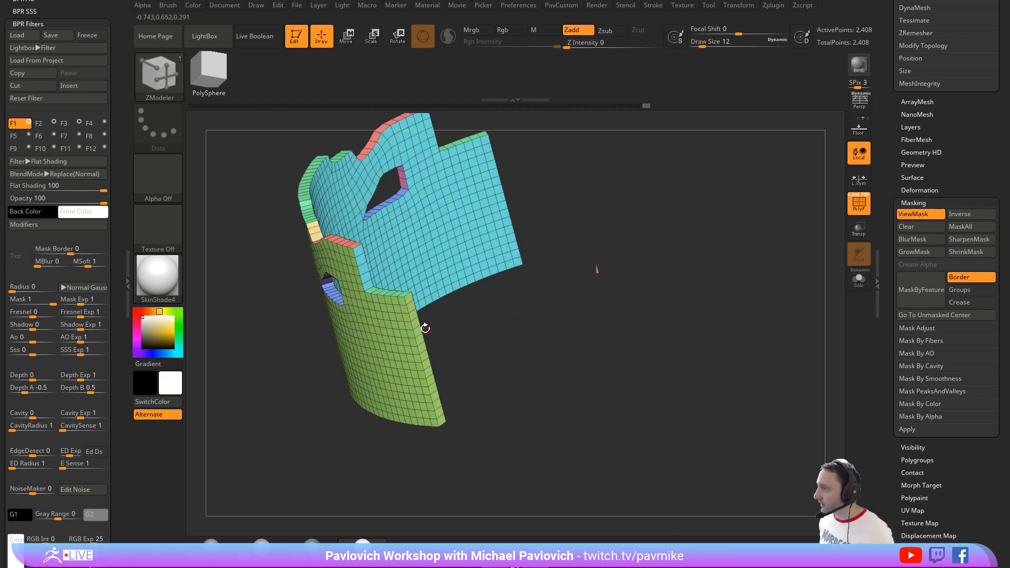
{"action": "key", "text": "space"}
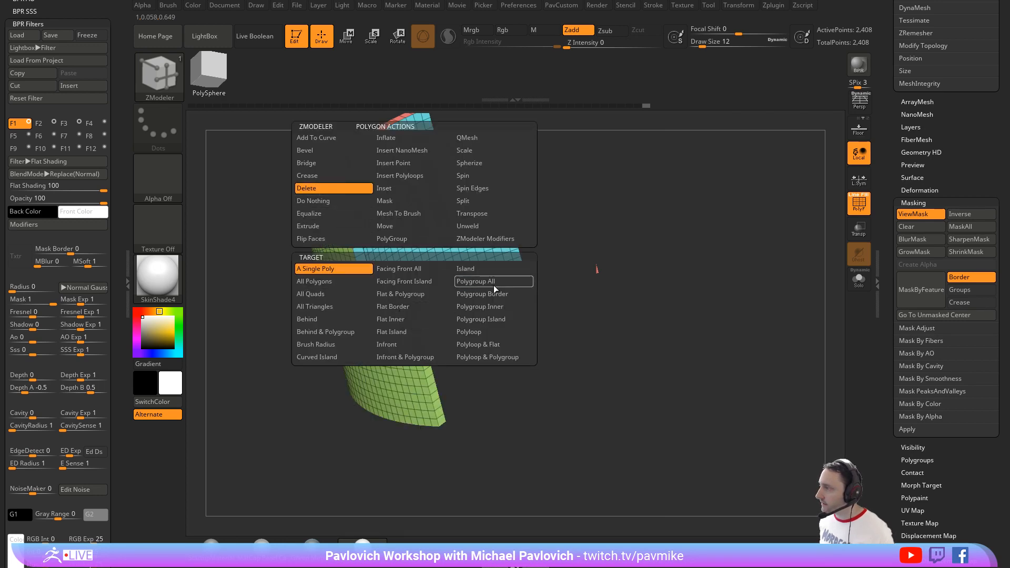
{"action": "left_click", "coordinate": [494, 281]}
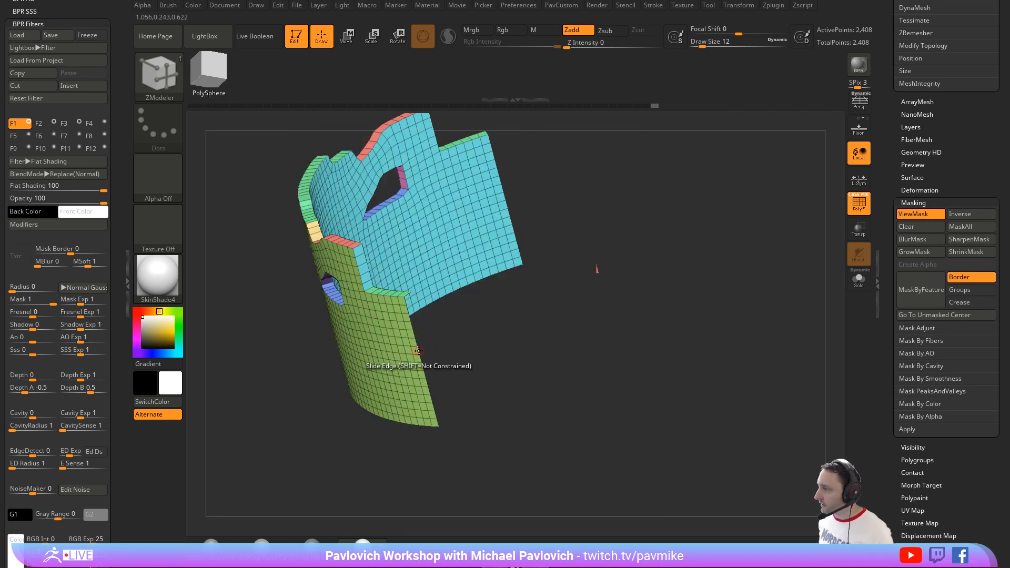
Step: Bridge the two open ends into a closed ring with ZModeler's Two Holes target and a Spline curve
{"action": "key", "text": "space"}
{"action": "left_click", "coordinate": [329, 289]}
{"action": "left_click", "coordinate": [404, 383]}
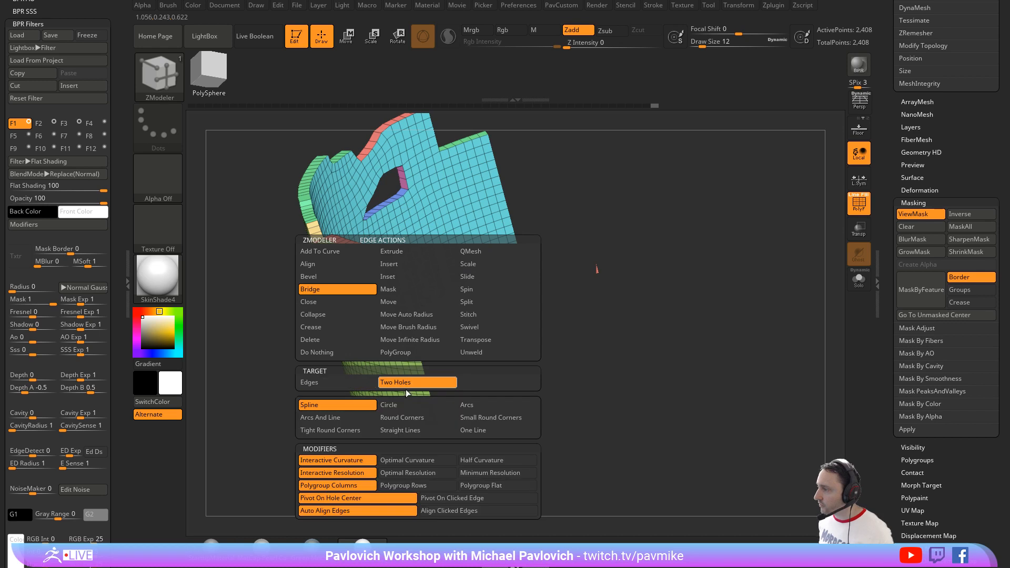
{"action": "left_click_drag", "start_coordinate": [495, 432], "coordinate": [443, 386]}
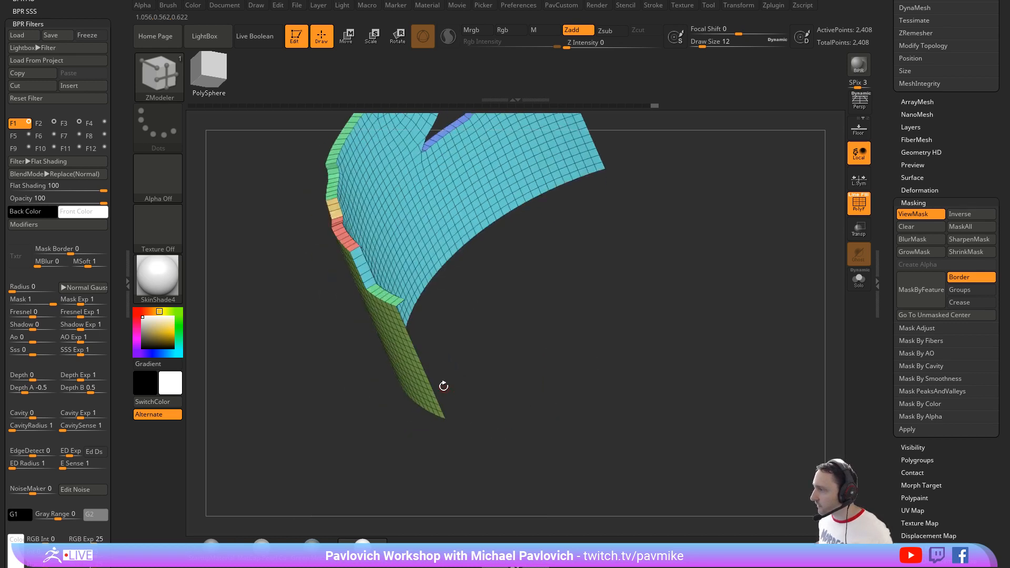
{"action": "left_click_drag", "start_coordinate": [550, 347], "coordinate": [794, 376]}
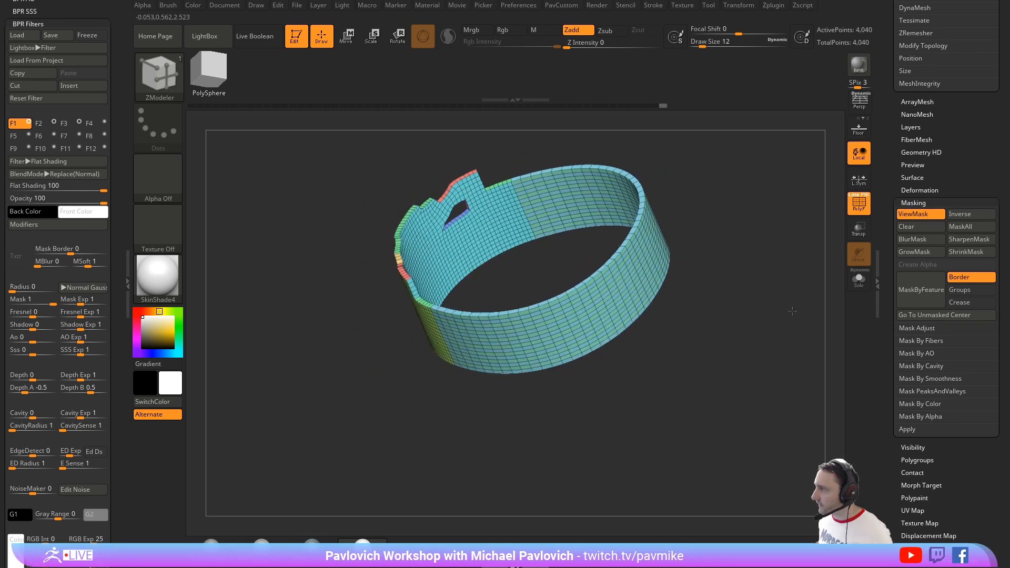
Step: Regroup the closed ring with Groups By Normals and apply Mirror And Weld
{"action": "left_click_drag", "start_coordinate": [792, 311], "coordinate": [655, 410]}
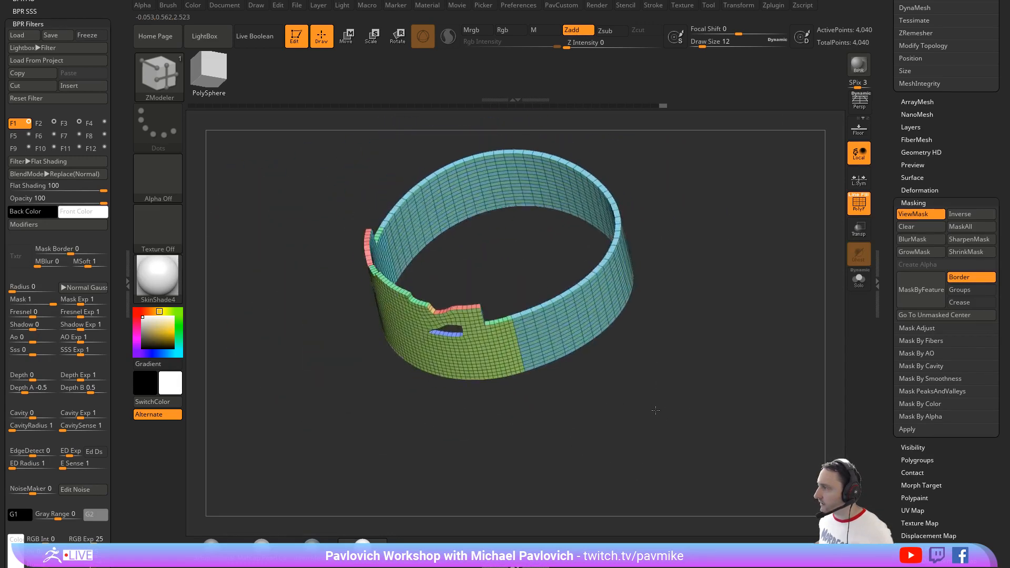
{"action": "left_click_drag", "start_coordinate": [775, 203], "coordinate": [767, 201]}
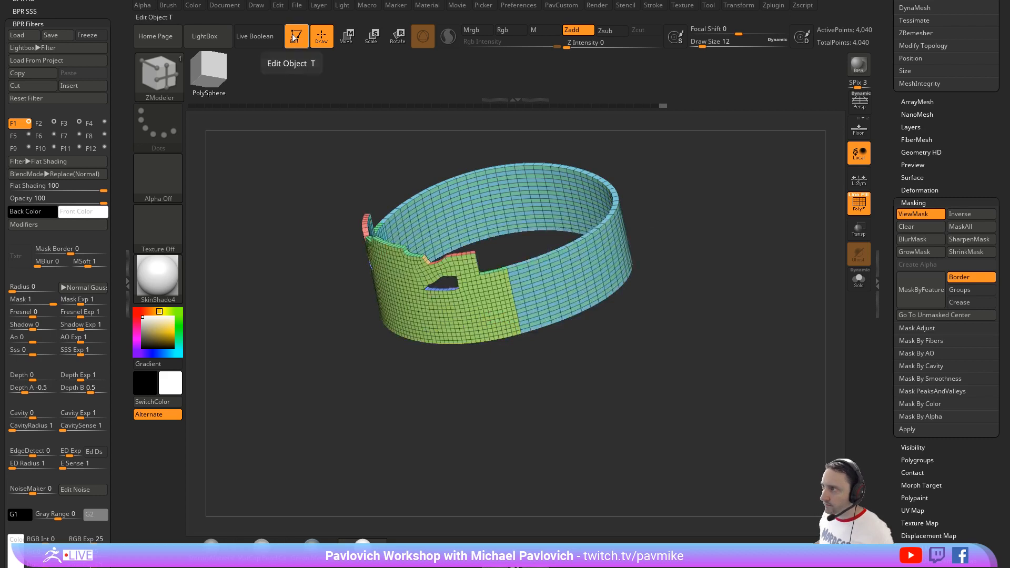
{"action": "key", "text": "5"}
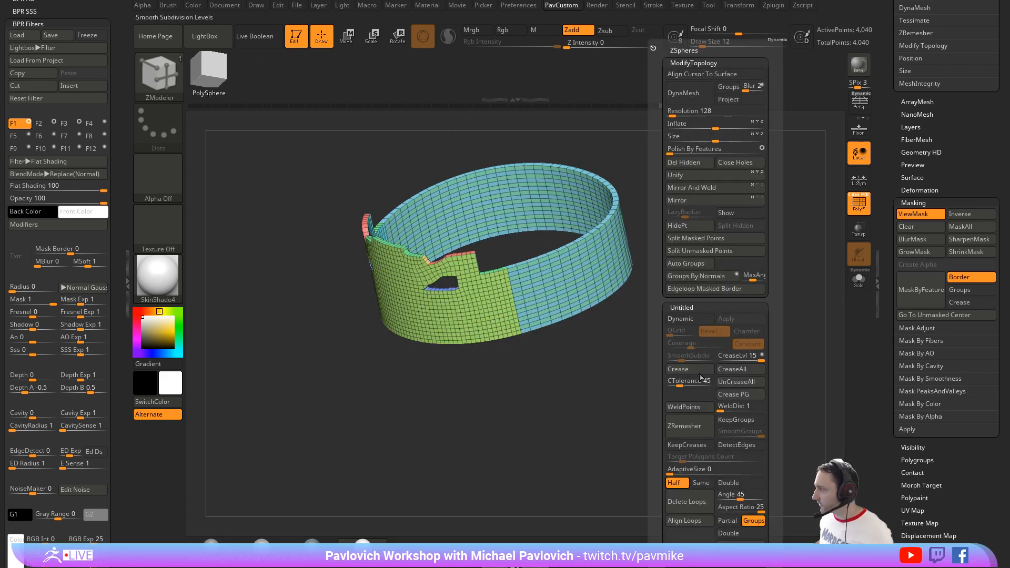
{"action": "left_click", "coordinate": [703, 281]}
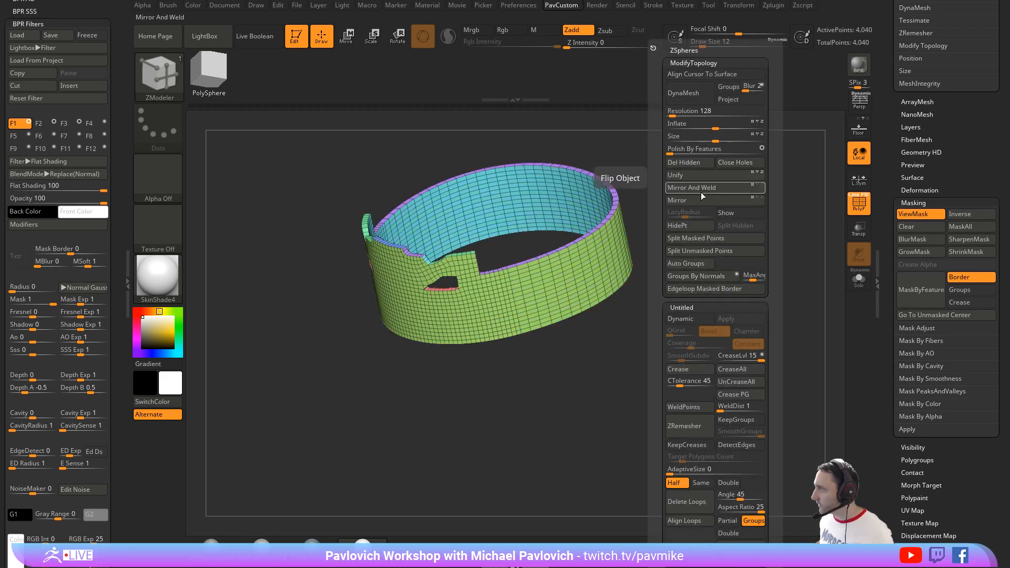
{"action": "left_click_drag", "start_coordinate": [531, 386], "coordinate": [539, 410]}
Step: Switch to the skull anatomy model tool, hide its crown subtool, and frame the skull
{"action": "left_click_drag", "start_coordinate": [886, 213], "coordinate": [895, 398]}
{"action": "left_click_drag", "start_coordinate": [884, 312], "coordinate": [901, 421]}
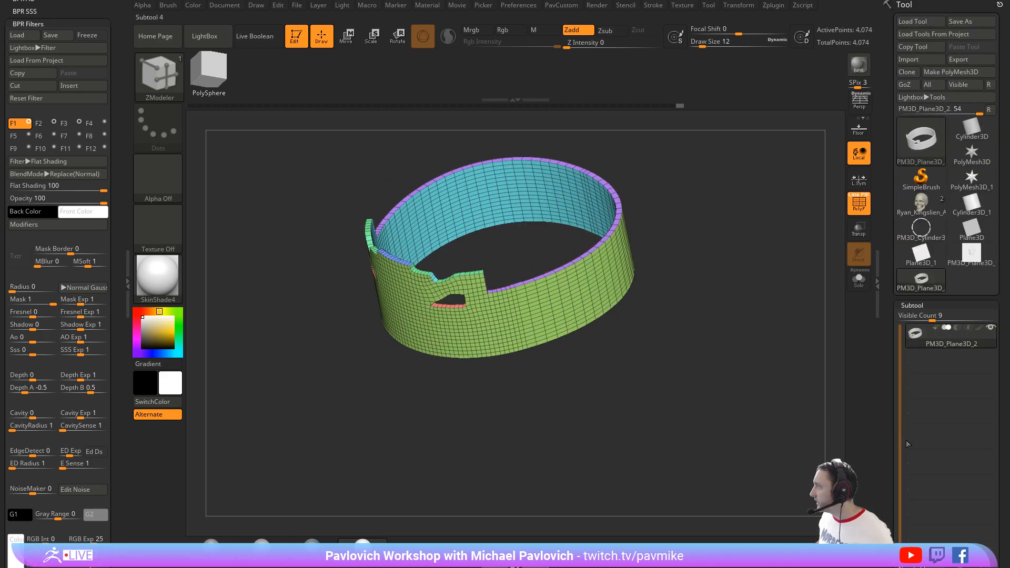
{"action": "left_click", "coordinate": [923, 213]}
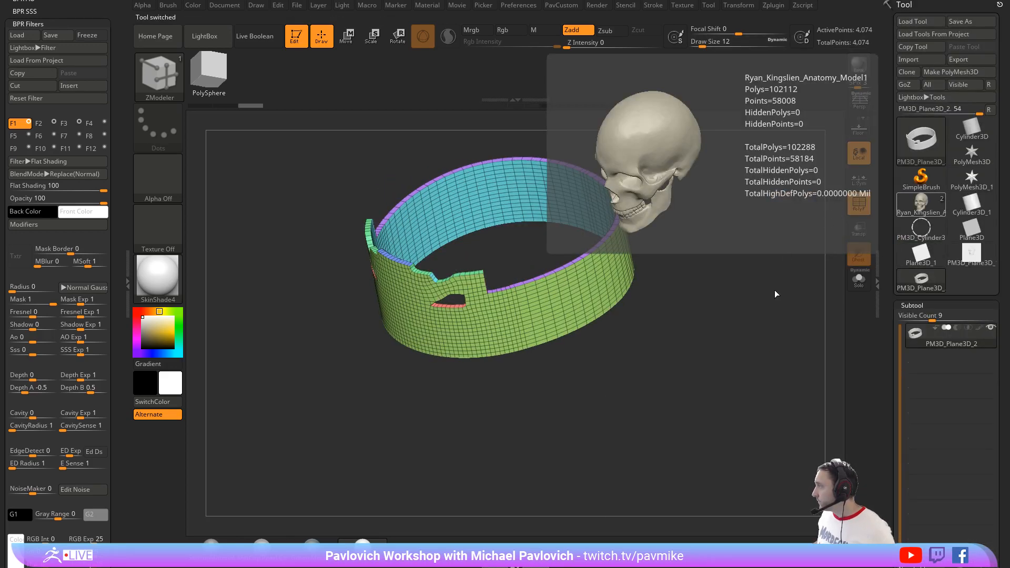
{"action": "left_click_drag", "start_coordinate": [724, 295], "coordinate": [776, 268]}
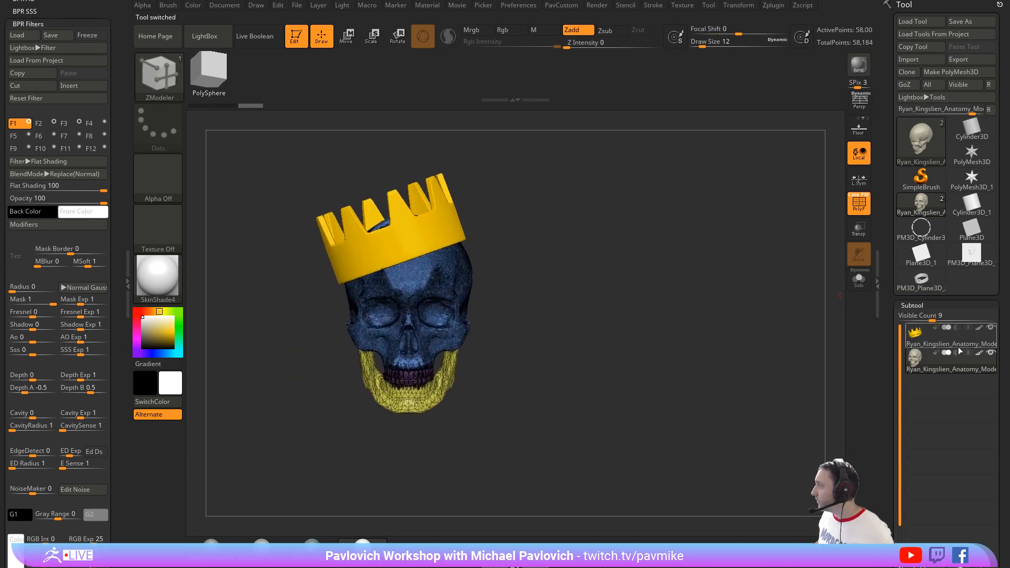
{"action": "left_click", "coordinate": [991, 328]}
{"action": "key", "text": "f"}
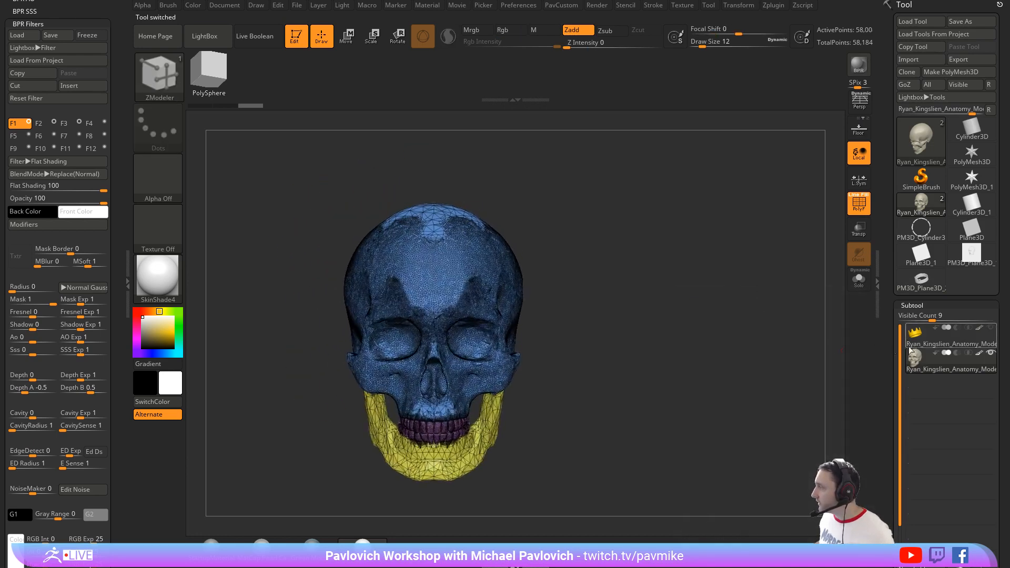
Step: Turn off the skull subtool's polypaint colour and its wireframe display
{"action": "left_click", "coordinate": [978, 354]}
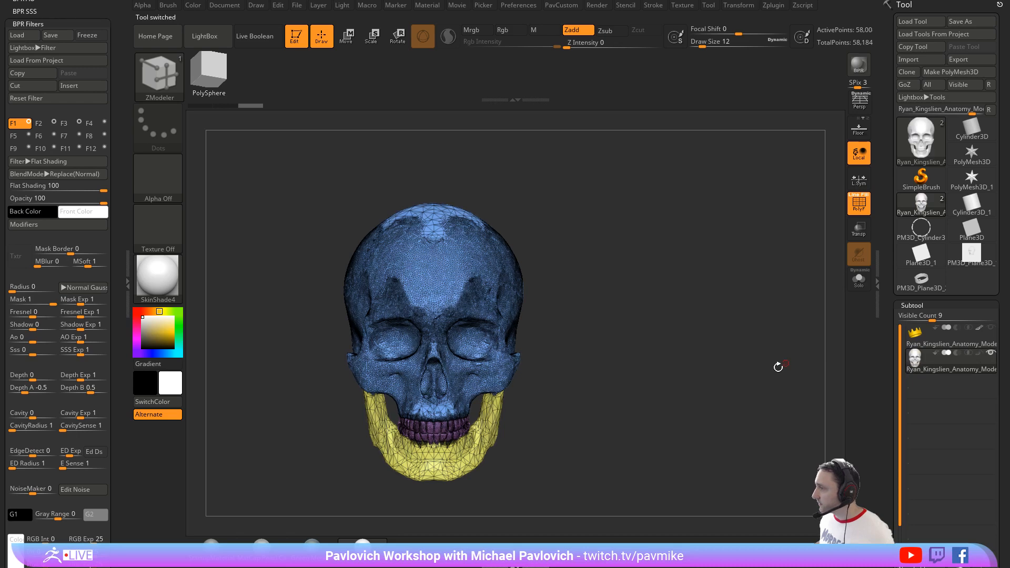
{"action": "mouse_move", "coordinate": [777, 365]}
{"action": "left_mouse_down", "text": "alt"}
{"action": "mouse_move", "coordinate": [789, 295]}
{"action": "mouse_move", "coordinate": [728, 301]}
{"action": "left_mouse_up", "text": "alt"}
{"action": "left_click", "coordinate": [857, 211]}
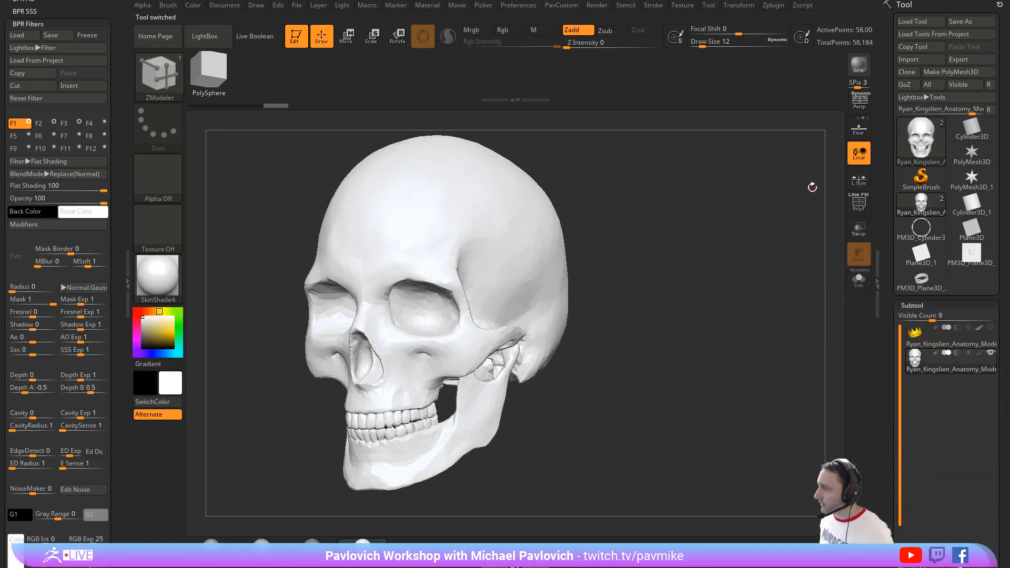
Step: Examine the skull's teeth and jaw from the three-quarter, side and front views
{"action": "left_click_drag", "start_coordinate": [644, 290], "coordinate": [676, 275], "text": "shift"}
{"action": "mouse_move", "coordinate": [656, 342]}
{"action": "left_mouse_down", "text": "alt"}
{"action": "mouse_move", "coordinate": [651, 282]}
{"action": "mouse_move", "coordinate": [575, 297]}
{"action": "left_mouse_up", "text": "alt"}
{"action": "key", "text": "s"}
{"action": "key", "text": "s"}
{"action": "left_click_drag", "start_coordinate": [349, 343], "coordinate": [356, 342]}
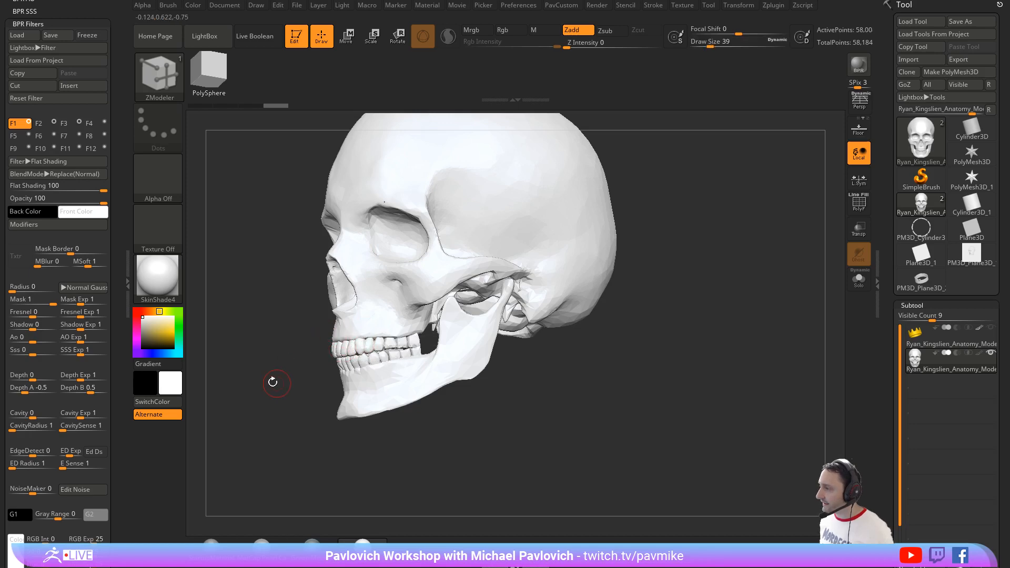
{"action": "left_click_drag", "start_coordinate": [273, 383], "coordinate": [312, 373], "text": "shift"}
{"action": "left_click_drag", "start_coordinate": [625, 311], "coordinate": [591, 318], "text": "alt"}
{"action": "key", "text": "s"}
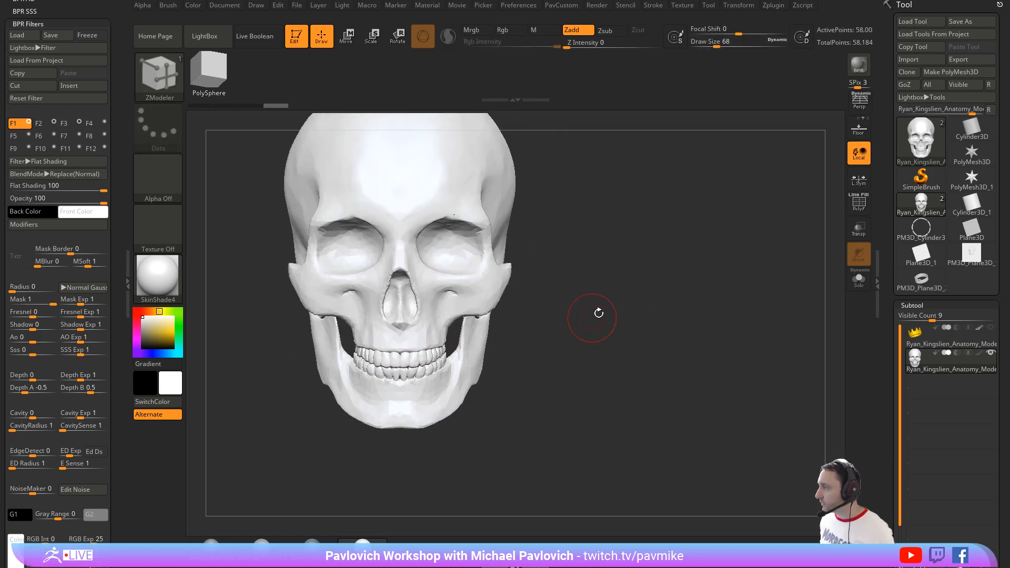
Step: Duplicate the skull subtool, select the copy and convert it to a DynaMesh at resolution 128
{"action": "scroll", "coordinate": [929, 297], "scroll_direction": "down", "scroll_amount": 3}
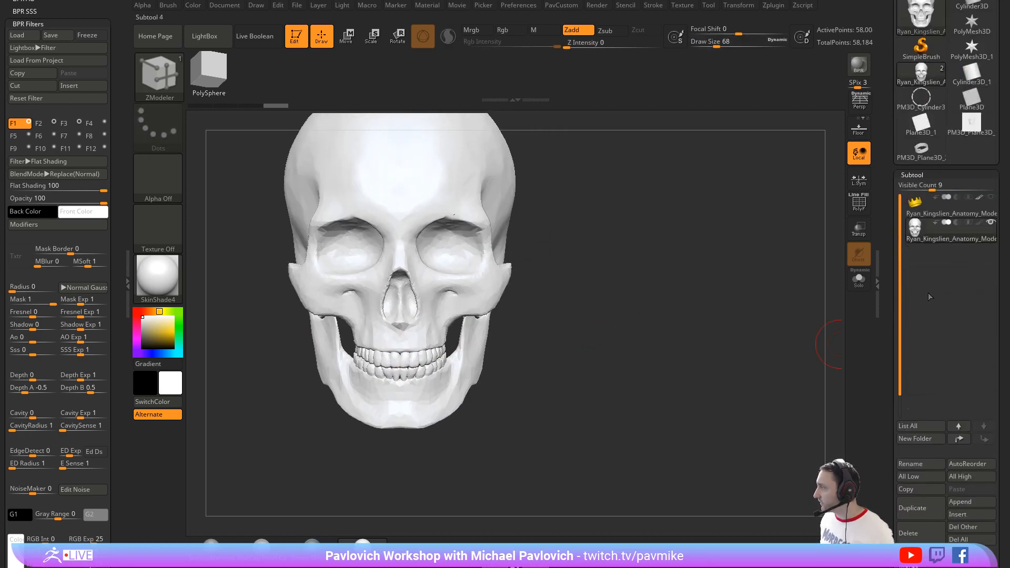
{"action": "left_click", "coordinate": [881, 275]}
{"action": "scroll", "coordinate": [904, 315], "scroll_direction": "down", "scroll_amount": 3}
{"action": "left_click", "coordinate": [909, 363]}
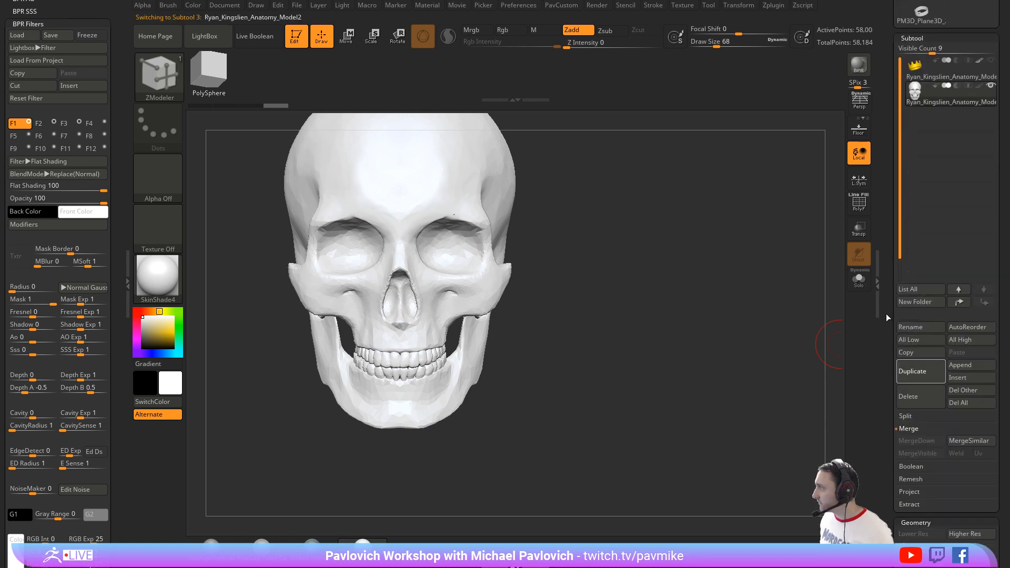
{"action": "mouse_move", "coordinate": [921, 131]}
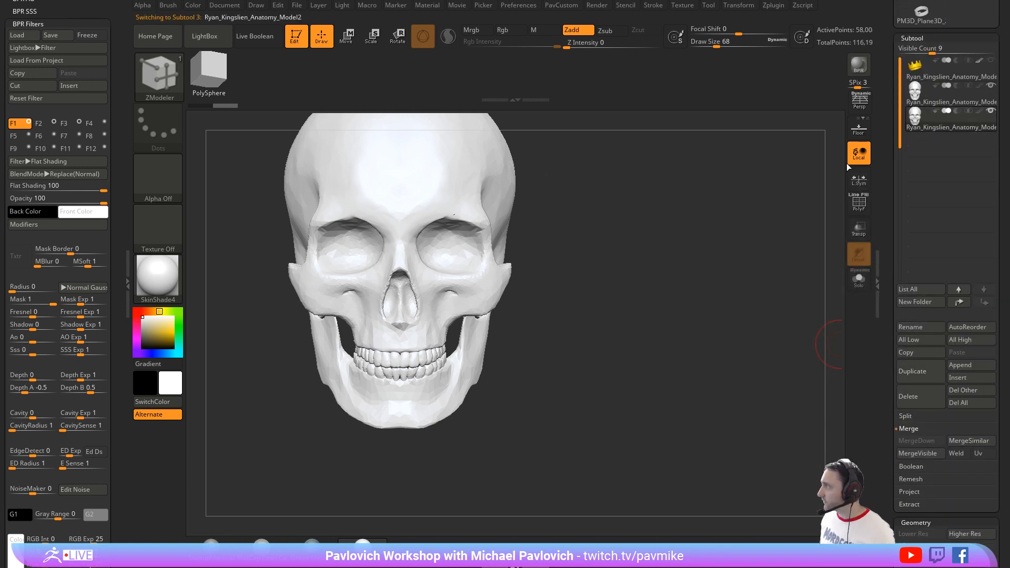
{"action": "key", "text": "space"}
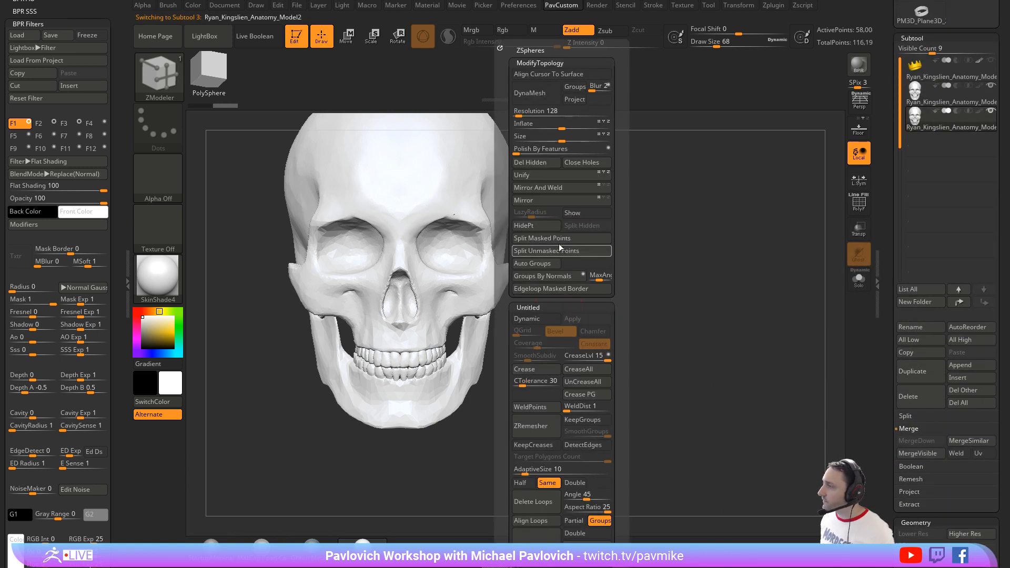
{"action": "left_click", "coordinate": [546, 95]}
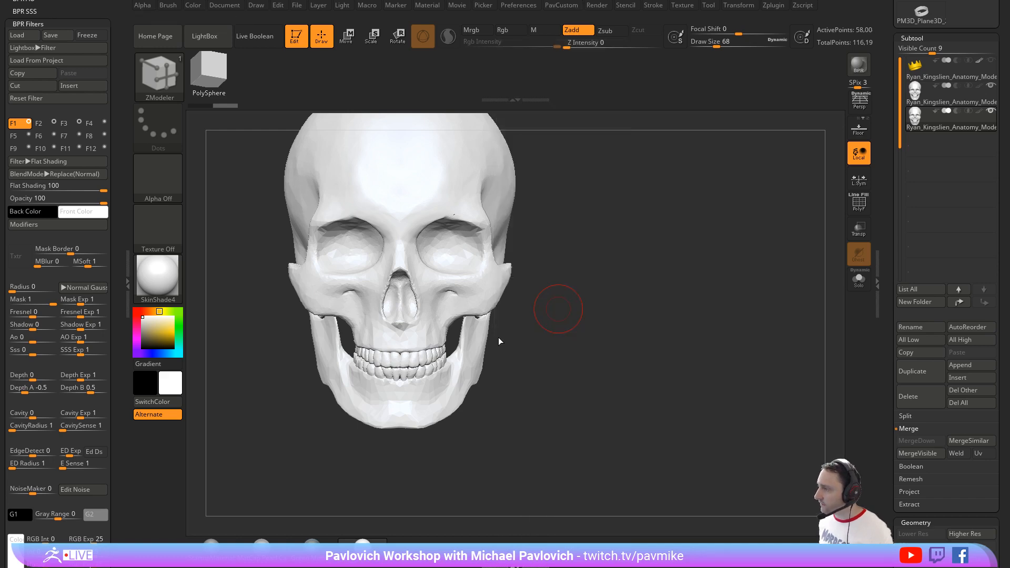
Step: Inflate the duplicate's teeth and surrounding gums using the Inflat brush at draw size 124
{"action": "left_click_drag", "start_coordinate": [556, 327], "coordinate": [589, 310]}
{"action": "key", "text": "b"}
{"action": "key", "text": "i"}
{"action": "key", "text": "n"}
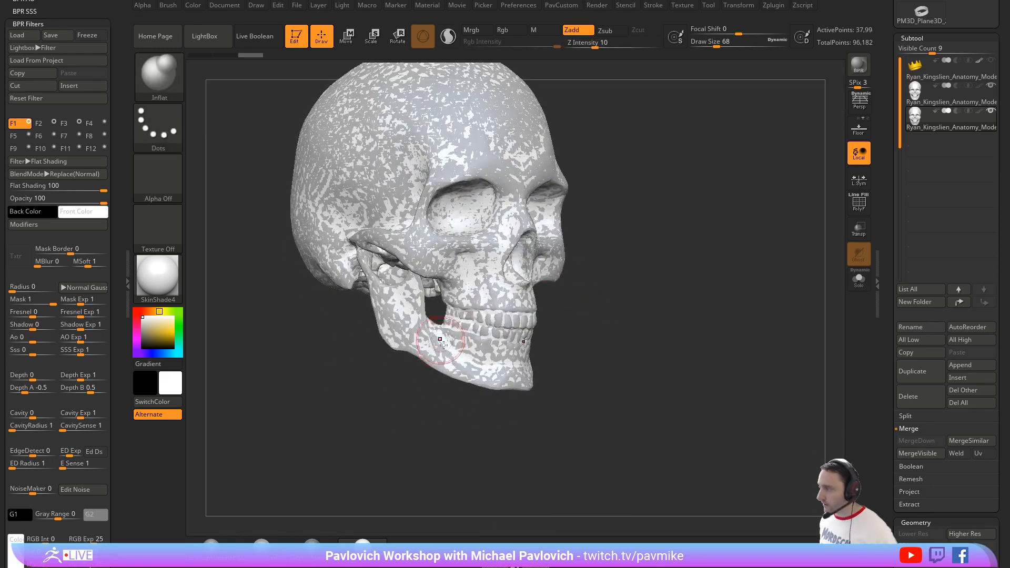
{"action": "key", "text": "s"}
{"action": "left_click_drag", "start_coordinate": [462, 342], "coordinate": [469, 342]}
{"action": "mouse_move", "coordinate": [466, 331]}
{"action": "left_mouse_down"}
{"action": "mouse_move", "coordinate": [521, 334]}
{"action": "mouse_move", "coordinate": [510, 314]}
{"action": "left_mouse_up"}
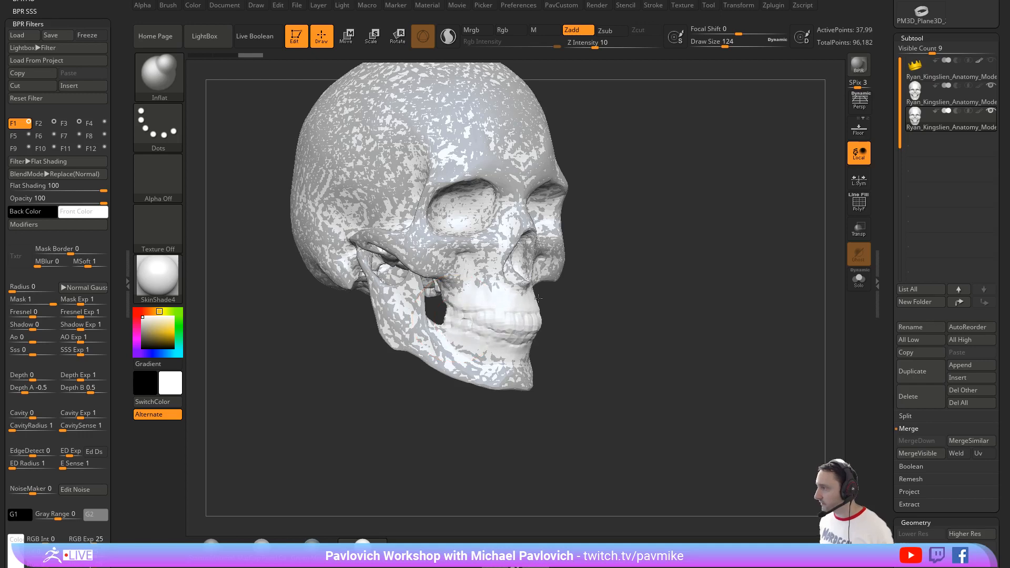
Step: Trim the duplicate down to the band around the mouth with TrimCurve cuts above and below it
{"action": "mouse_move", "coordinate": [728, 303]}
{"action": "left_mouse_down"}
{"action": "mouse_move", "coordinate": [683, 306]}
{"action": "mouse_move", "coordinate": [648, 343]}
{"action": "left_mouse_up"}
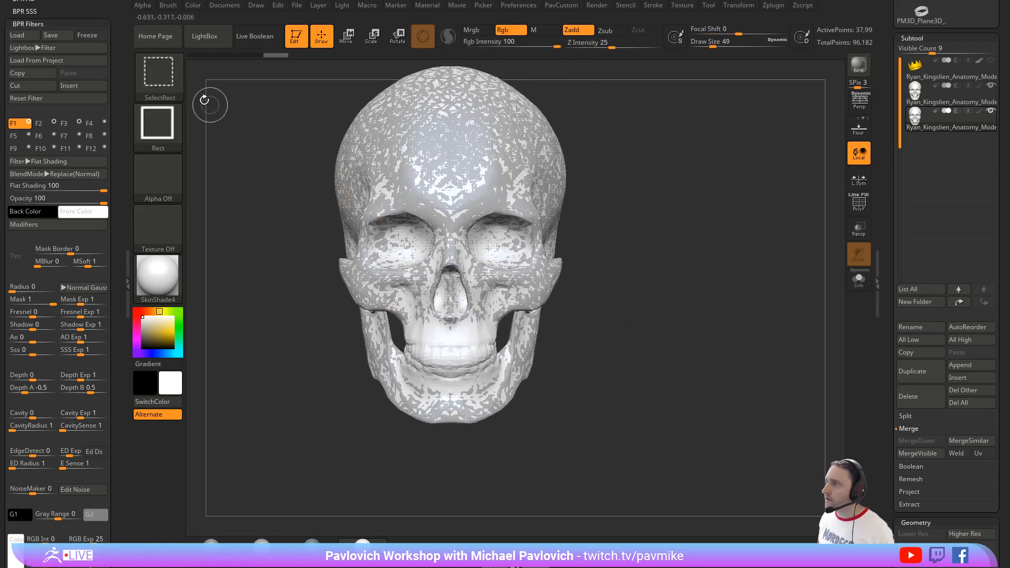
{"action": "left_click", "coordinate": [166, 84], "text": "ctrl+shift"}
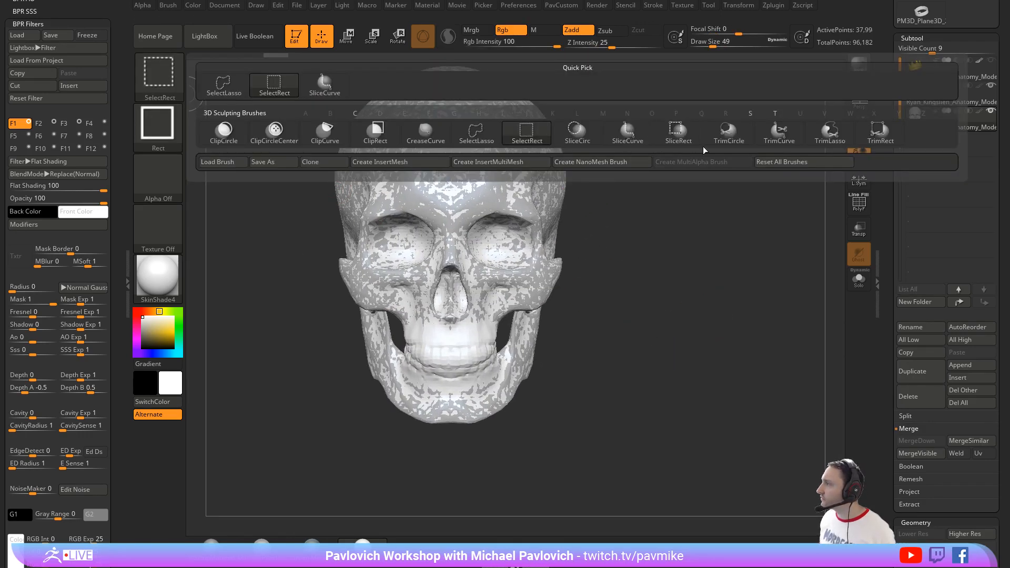
{"action": "left_click", "coordinate": [769, 138], "text": "ctrl+shift"}
{"action": "left_click_drag", "start_coordinate": [659, 253], "coordinate": [620, 257], "text": "alt"}
{"action": "left_click_drag", "start_coordinate": [255, 316], "coordinate": [746, 334], "text": "ctrl+shift"}
{"action": "left_click_drag", "start_coordinate": [729, 378], "coordinate": [253, 351], "text": "ctrl+shift"}
{"action": "left_click_drag", "start_coordinate": [472, 479], "coordinate": [466, 469], "text": "ctrl+shift"}
{"action": "mouse_move", "coordinate": [397, 488]}
{"action": "left_mouse_down", "text": "ctrl+shift"}
{"action": "mouse_move", "coordinate": [377, 435]}
{"action": "mouse_move", "coordinate": [373, 218]}
{"action": "mouse_move", "coordinate": [392, 213]}
{"action": "left_mouse_up", "text": "ctrl+shift"}
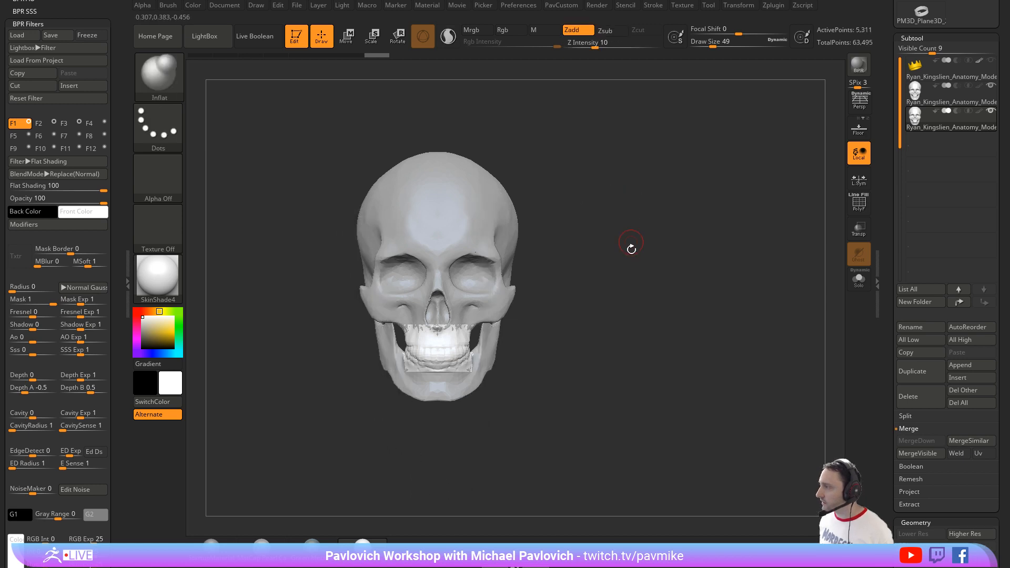
Step: Isolate the mouth piece with its polygroups and wireframe shown, and try to cut away its rear portion
{"action": "key", "text": "space"}
{"action": "key", "text": "shift+f"}
{"action": "left_click", "coordinate": [858, 278]}
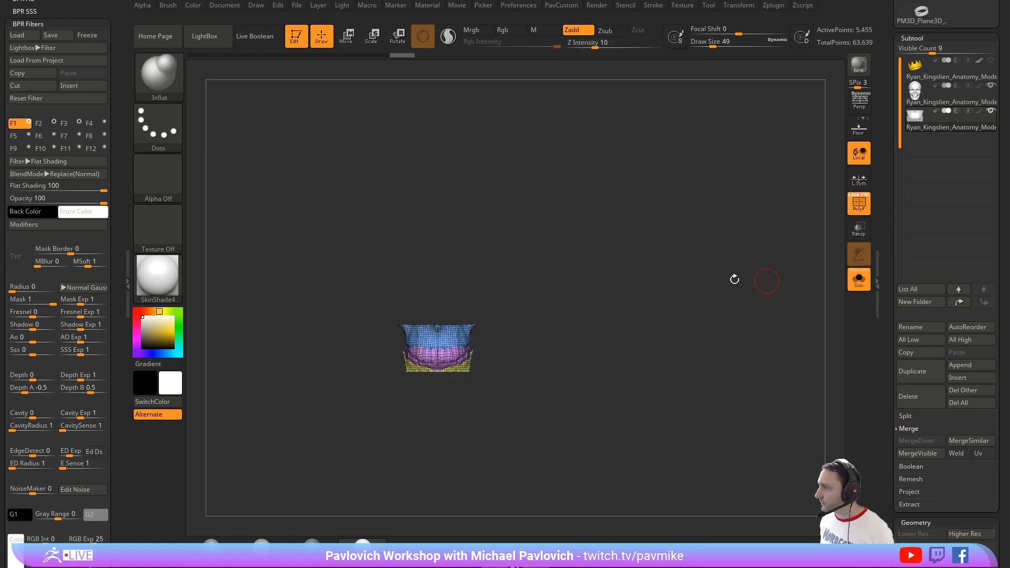
{"action": "mouse_move", "coordinate": [732, 277]}
{"action": "left_mouse_down"}
{"action": "mouse_move", "coordinate": [733, 332]}
{"action": "mouse_move", "coordinate": [604, 303]}
{"action": "mouse_move", "coordinate": [682, 304]}
{"action": "left_mouse_up"}
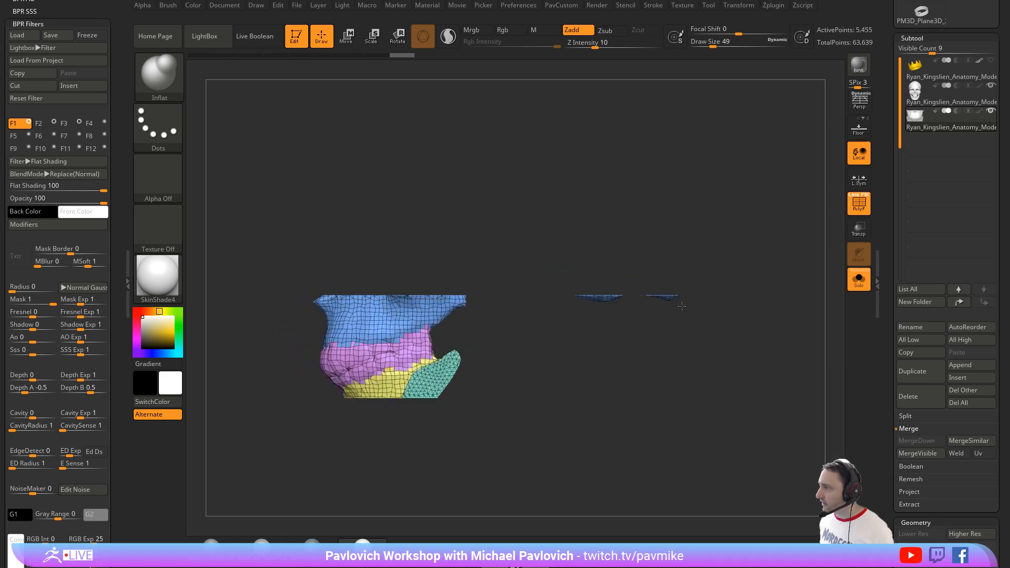
{"action": "left_click_drag", "start_coordinate": [443, 184], "coordinate": [422, 502], "text": "ctrl+shift"}
{"action": "key", "text": "ctrl+z"}
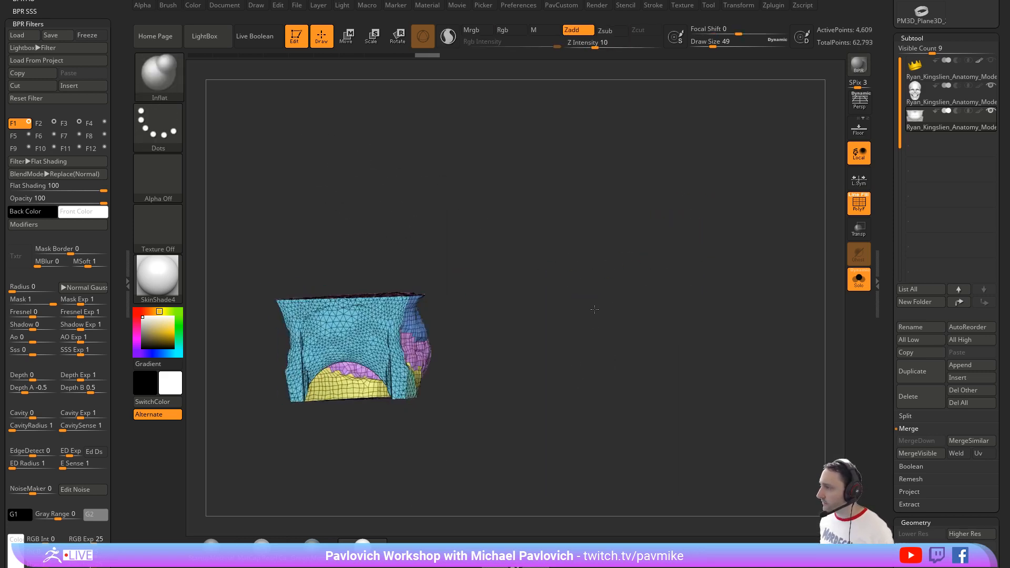
{"action": "mouse_move", "coordinate": [666, 295]}
{"action": "left_mouse_down"}
{"action": "mouse_move", "coordinate": [601, 318]}
{"action": "mouse_move", "coordinate": [638, 298]}
{"action": "mouse_move", "coordinate": [633, 310]}
{"action": "mouse_move", "coordinate": [624, 268]}
{"action": "left_mouse_up"}
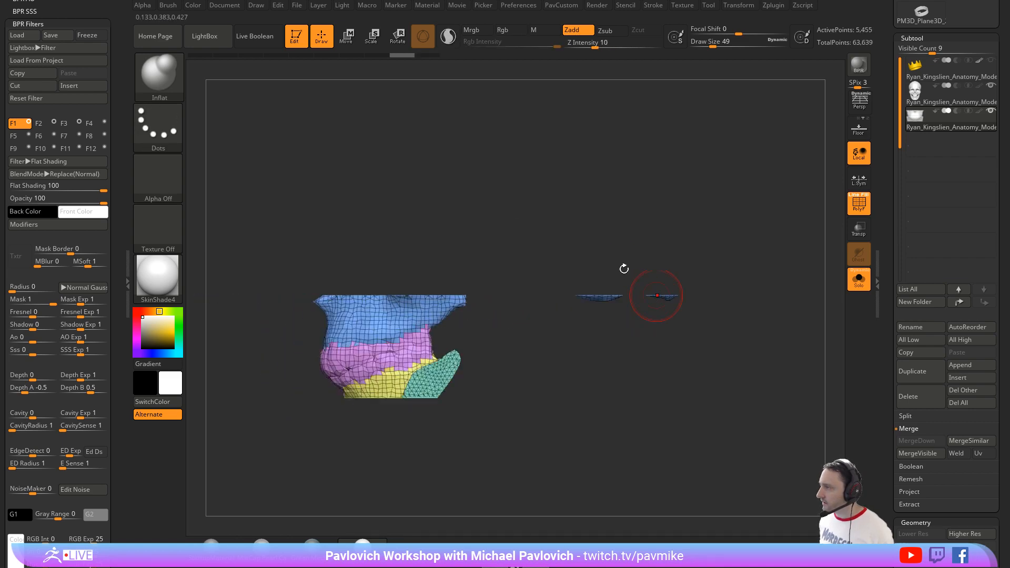
Step: Hide the stray fragments behind the mouth piece and delete the hidden geometry
{"action": "left_click", "coordinate": [171, 84], "text": "ctrl+shift"}
{"action": "left_click", "coordinate": [240, 89], "text": "ctrl+shift"}
{"action": "left_click_drag", "start_coordinate": [731, 254], "coordinate": [730, 429], "text": "ctrl+alt+shift"}
{"action": "key", "text": "5"}
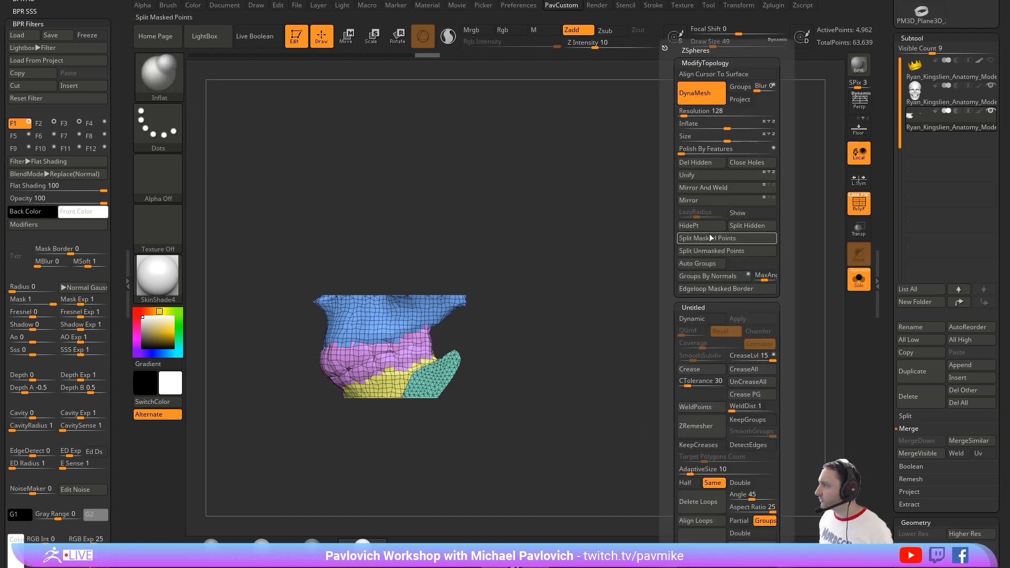
{"action": "left_click", "coordinate": [709, 163]}
{"action": "mouse_move", "coordinate": [600, 273]}
{"action": "left_mouse_down"}
{"action": "mouse_move", "coordinate": [664, 273]}
{"action": "mouse_move", "coordinate": [653, 226]}
{"action": "mouse_move", "coordinate": [709, 341]}
{"action": "mouse_move", "coordinate": [552, 320]}
{"action": "mouse_move", "coordinate": [640, 340]}
{"action": "mouse_move", "coordinate": [741, 320]}
{"action": "left_mouse_up"}
{"action": "key", "text": "1"}
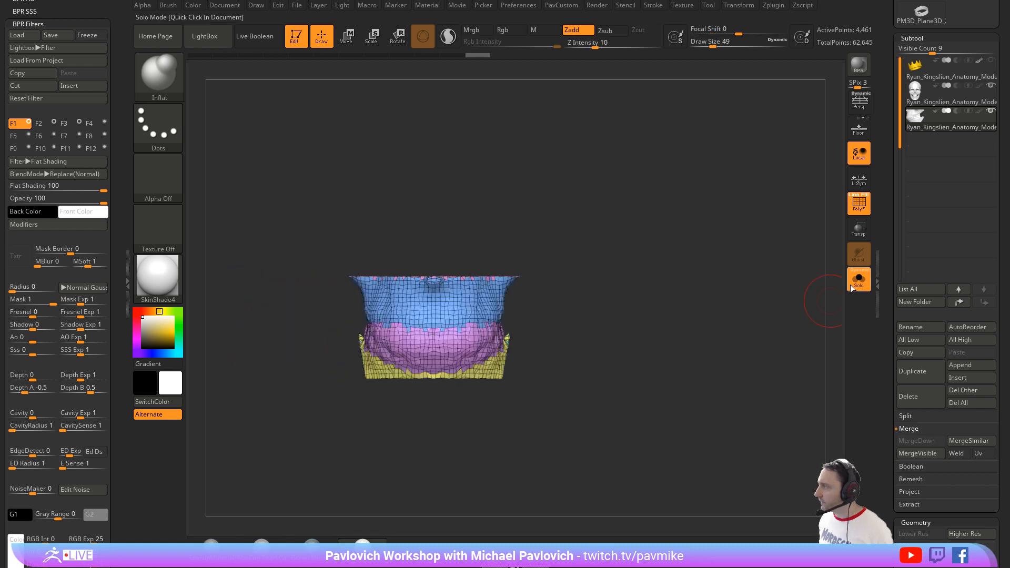
Step: Show the full skull again without the wireframe and set the draw size to 29
{"action": "left_click", "coordinate": [858, 279]}
{"action": "left_click", "coordinate": [858, 204]}
{"action": "key", "text": "s"}
{"action": "left_click", "coordinate": [673, 295]}
{"action": "key", "text": "s"}
{"action": "left_click", "coordinate": [671, 294]}
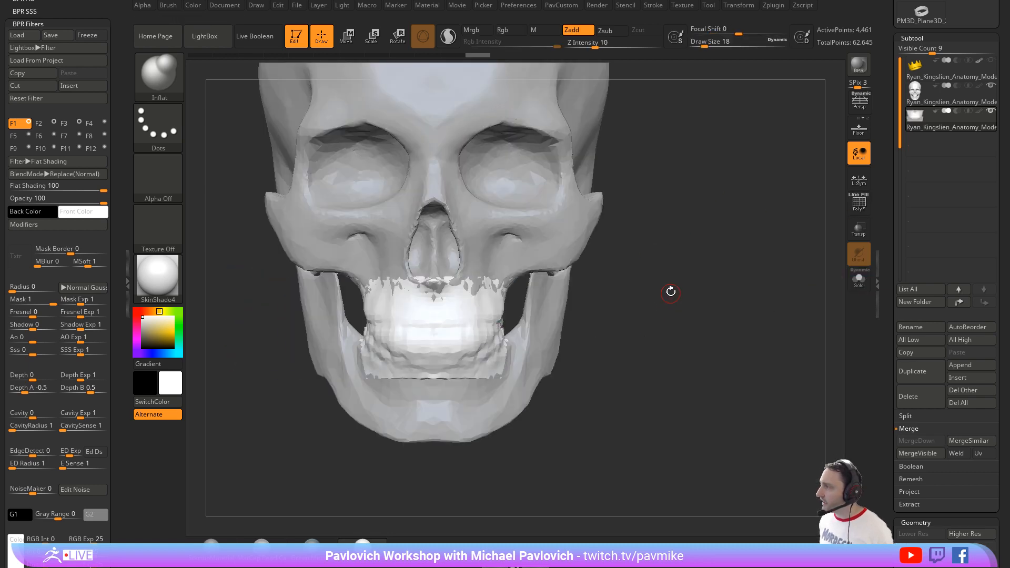
{"action": "mouse_move", "coordinate": [669, 289]}
{"action": "left_mouse_down"}
{"action": "mouse_move", "coordinate": [647, 294]}
{"action": "mouse_move", "coordinate": [692, 308]}
{"action": "left_mouse_up"}
{"action": "key", "text": "s"}
{"action": "left_click", "coordinate": [657, 295]}
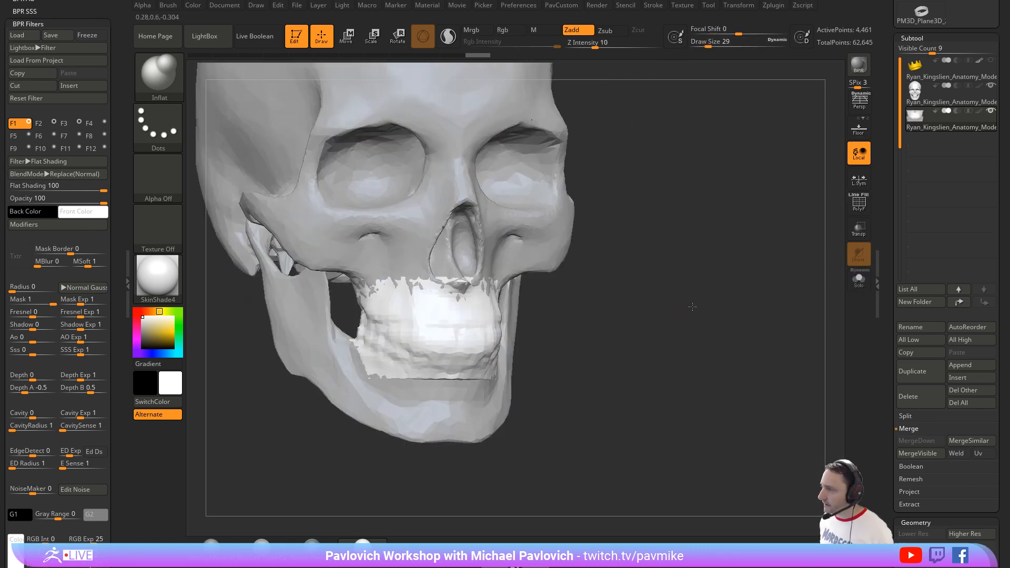
{"action": "left_click_drag", "start_coordinate": [669, 275], "coordinate": [658, 276], "text": "shift"}
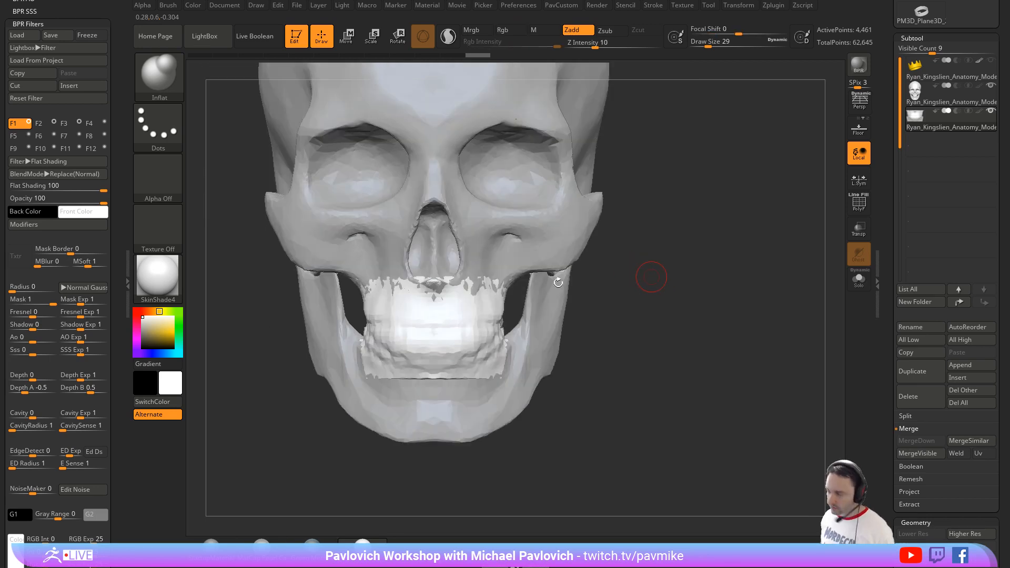
Step: Switch to the Clay brush with draw size 80 and apply the MatCap Pearl material
{"action": "key", "text": "b"}
{"action": "key", "text": "c"}
{"action": "key", "text": "l"}
{"action": "key", "text": "s"}
{"action": "left_click", "coordinate": [431, 322]}
{"action": "left_click", "coordinate": [259, 543]}
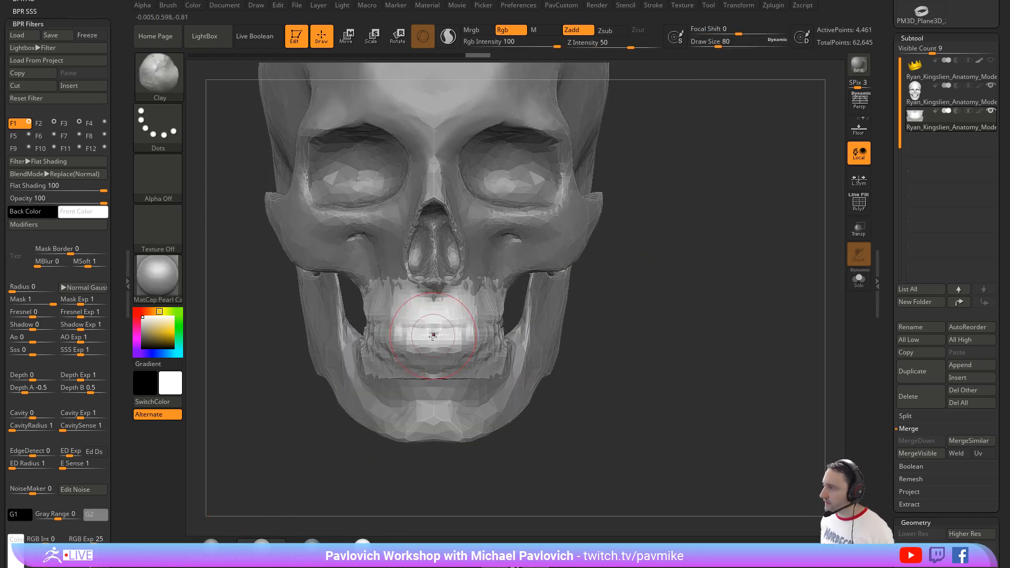
Step: Build up the upper and lower lip volumes over the teeth with Clay strokes at draw size 62
{"action": "key", "text": "s"}
{"action": "left_click", "coordinate": [424, 336]}
{"action": "mouse_move", "coordinate": [422, 326]}
{"action": "left_mouse_down"}
{"action": "mouse_move", "coordinate": [400, 331]}
{"action": "mouse_move", "coordinate": [428, 331]}
{"action": "mouse_move", "coordinate": [431, 321]}
{"action": "left_mouse_up"}
{"action": "right_click_drag", "start_coordinate": [420, 342], "coordinate": [444, 354]}
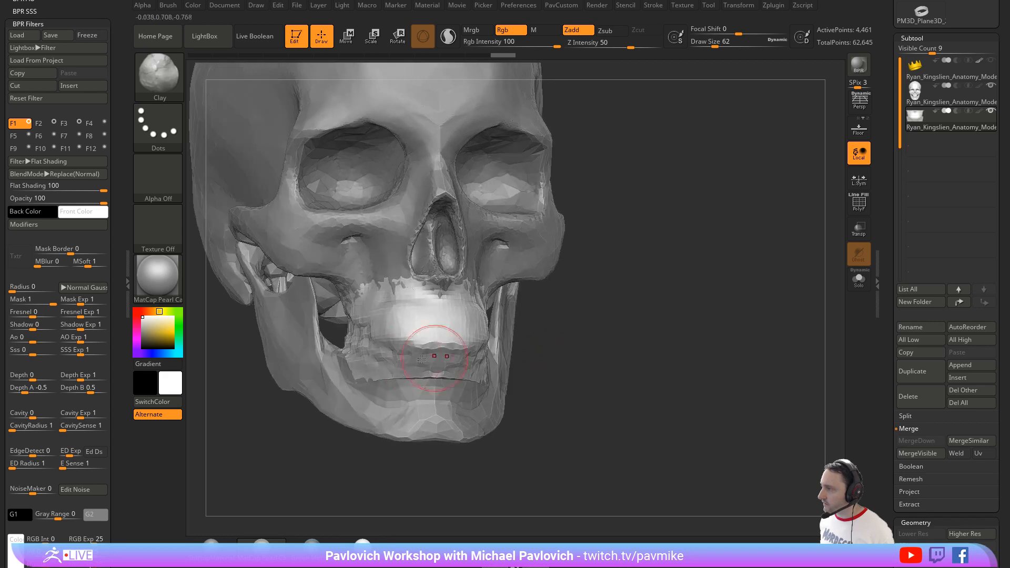
{"action": "left_click_drag", "start_coordinate": [421, 359], "coordinate": [368, 331]}
{"action": "mouse_move", "coordinate": [573, 313]}
{"action": "left_mouse_down"}
{"action": "mouse_move", "coordinate": [592, 325]}
{"action": "mouse_move", "coordinate": [579, 324]}
{"action": "mouse_move", "coordinate": [558, 271]}
{"action": "mouse_move", "coordinate": [517, 306]}
{"action": "left_mouse_up"}
Step: Carve the creases between and around the lips with the DamStandard brush
{"action": "key", "text": "b"}
{"action": "key", "text": "d"}
{"action": "key", "text": "s"}
{"action": "mouse_move", "coordinate": [395, 336]}
{"action": "left_mouse_down"}
{"action": "mouse_move", "coordinate": [501, 343]}
{"action": "mouse_move", "coordinate": [500, 329]}
{"action": "mouse_move", "coordinate": [390, 336]}
{"action": "mouse_move", "coordinate": [510, 320]}
{"action": "left_mouse_up"}
{"action": "left_click_drag", "start_coordinate": [540, 320], "coordinate": [405, 327]}
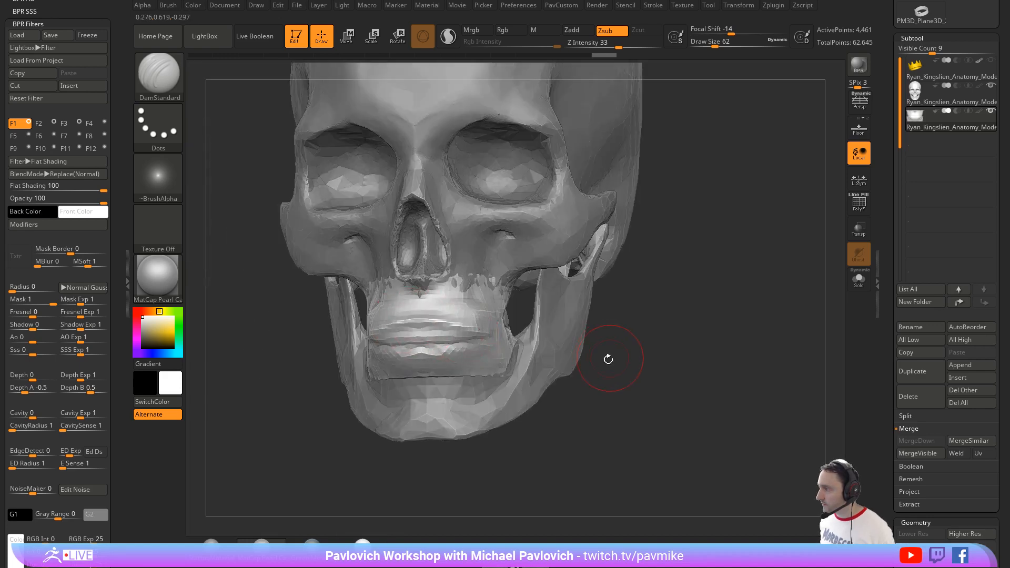
{"action": "left_click_drag", "start_coordinate": [608, 356], "coordinate": [402, 361]}
{"action": "mouse_move", "coordinate": [354, 389]}
{"action": "left_mouse_down"}
{"action": "mouse_move", "coordinate": [498, 315]}
{"action": "mouse_move", "coordinate": [406, 305]}
{"action": "mouse_move", "coordinate": [337, 336]}
{"action": "left_mouse_up"}
Step: Add more volume along the side of the mouth with the Clay brush
{"action": "key", "text": "b"}
{"action": "key", "text": "c"}
{"action": "key", "text": "l"}
{"action": "mouse_move", "coordinate": [557, 310]}
{"action": "left_mouse_down"}
{"action": "mouse_move", "coordinate": [415, 304]}
{"action": "mouse_move", "coordinate": [456, 289]}
{"action": "left_mouse_up"}
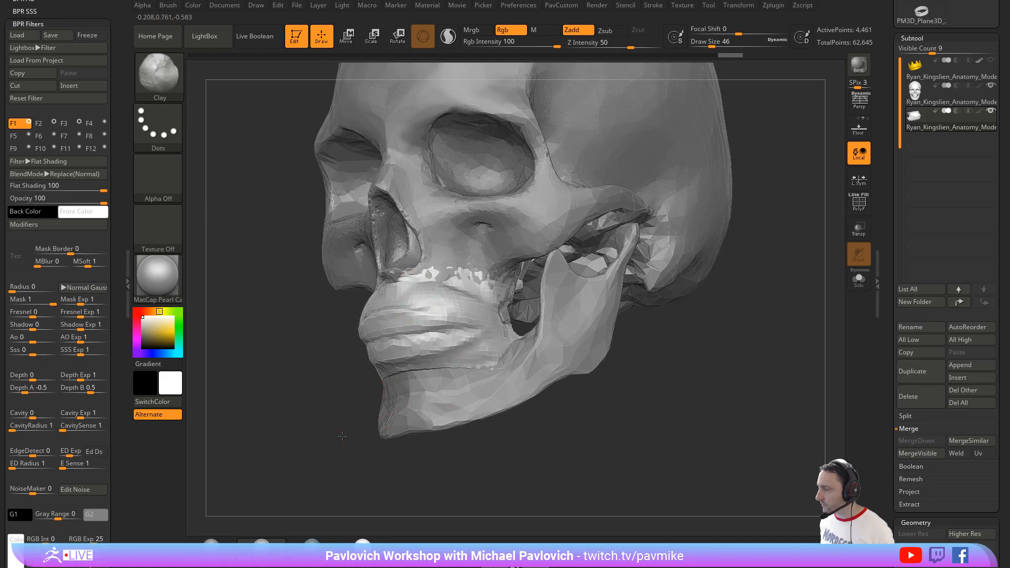
Step: Delete the sculpted mouth subtool from the skull model
{"action": "left_click_drag", "start_coordinate": [341, 436], "coordinate": [638, 327]}
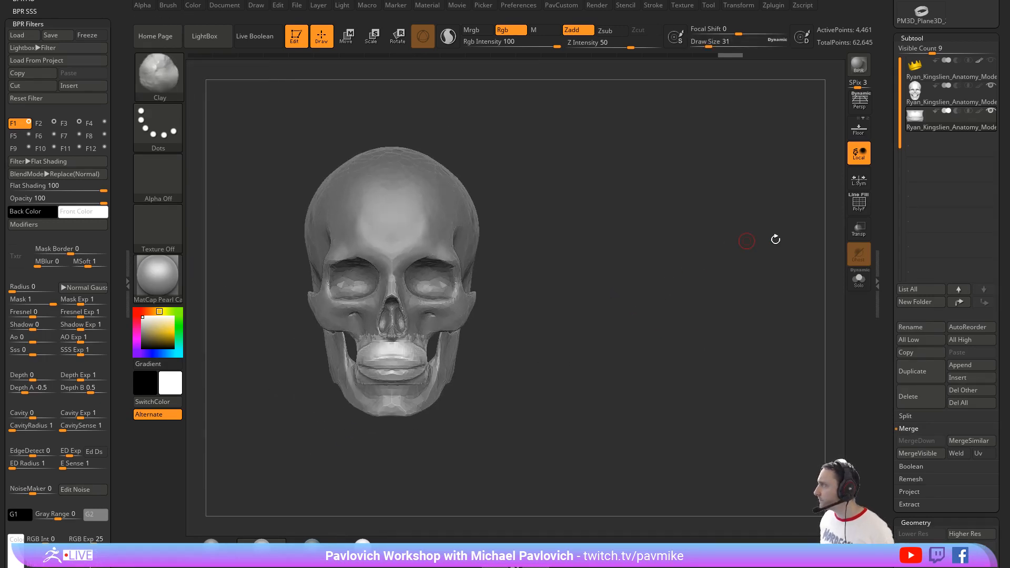
{"action": "left_click", "coordinate": [921, 398]}
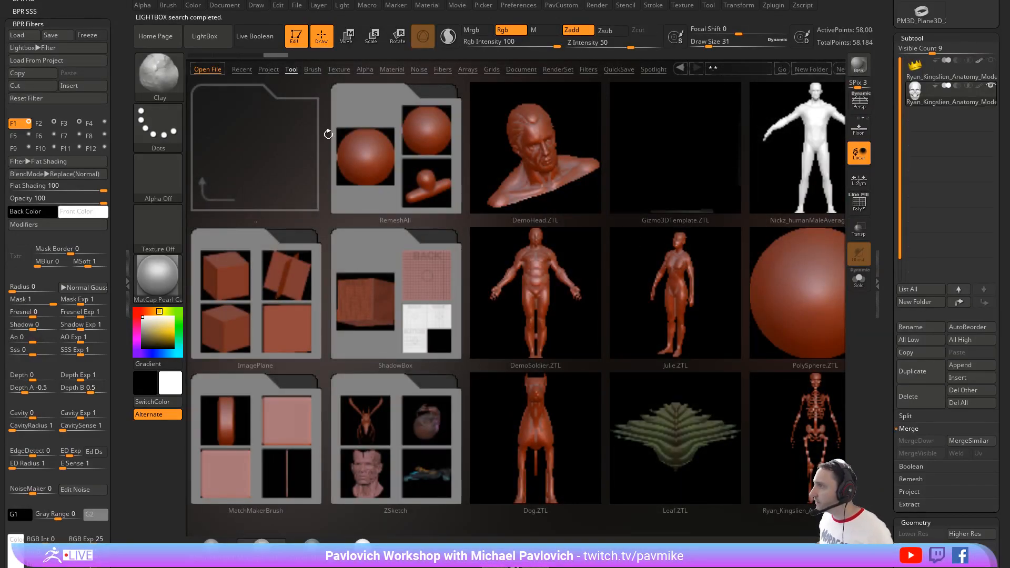
Step: Browse the LightBox project library for a demo head model and close it again
{"action": "left_click", "coordinate": [267, 69]}
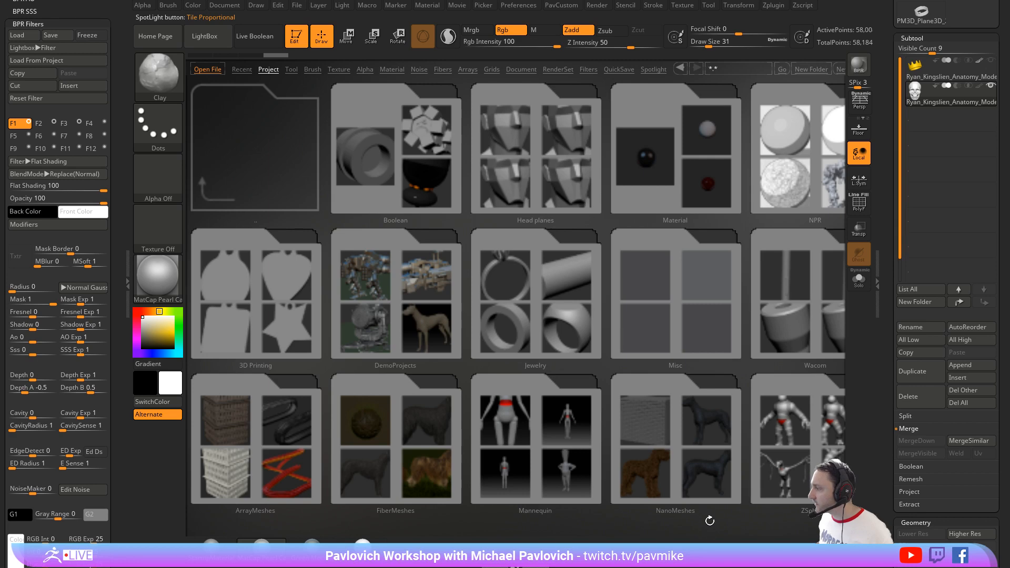
{"action": "left_click", "coordinate": [713, 466]}
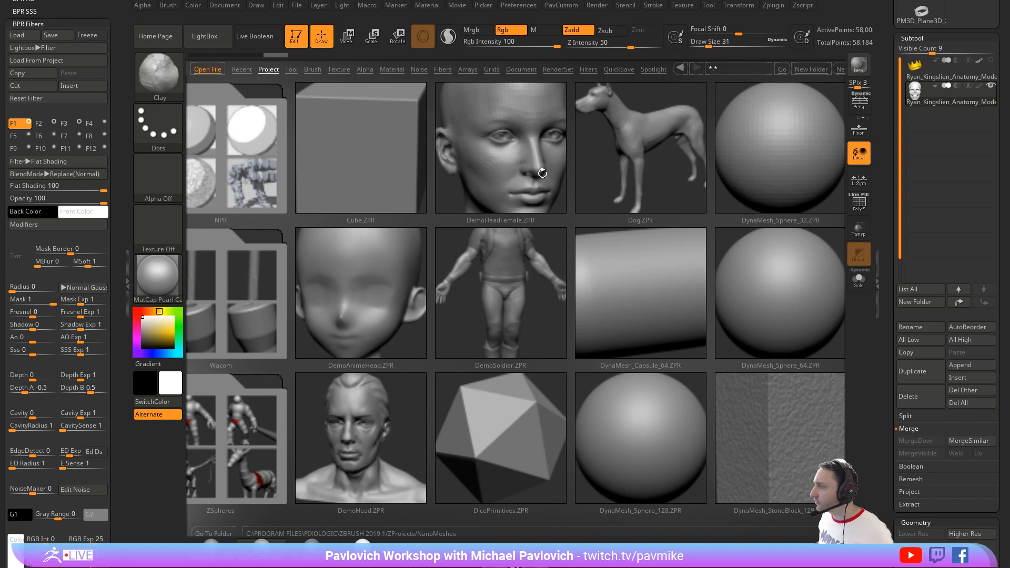
{"action": "key", "text": "comma"}
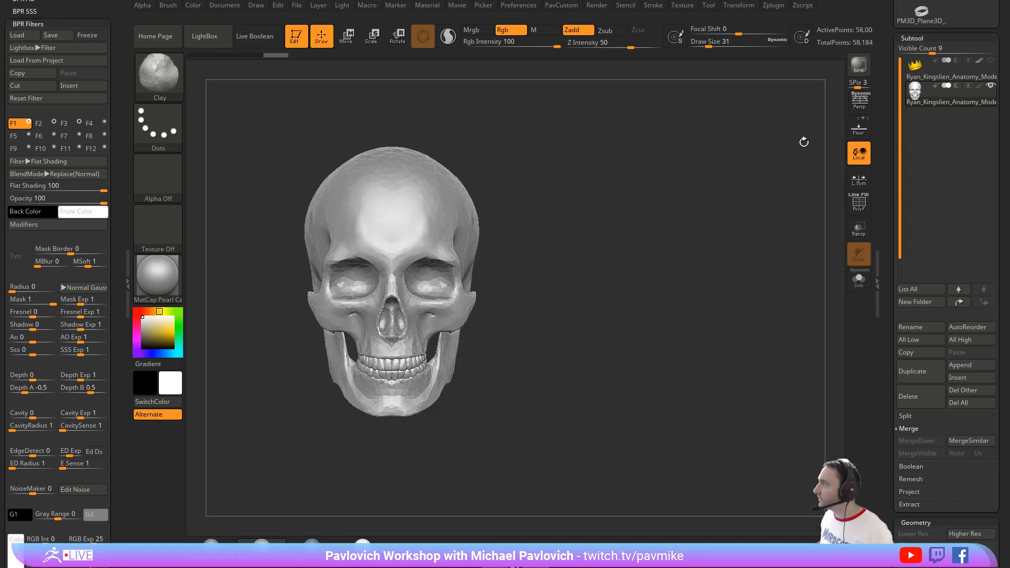
Step: Try to load the tools from the DemoHeadFemale.ZPR project file
{"action": "left_click_drag", "start_coordinate": [886, 68], "coordinate": [895, 265]}
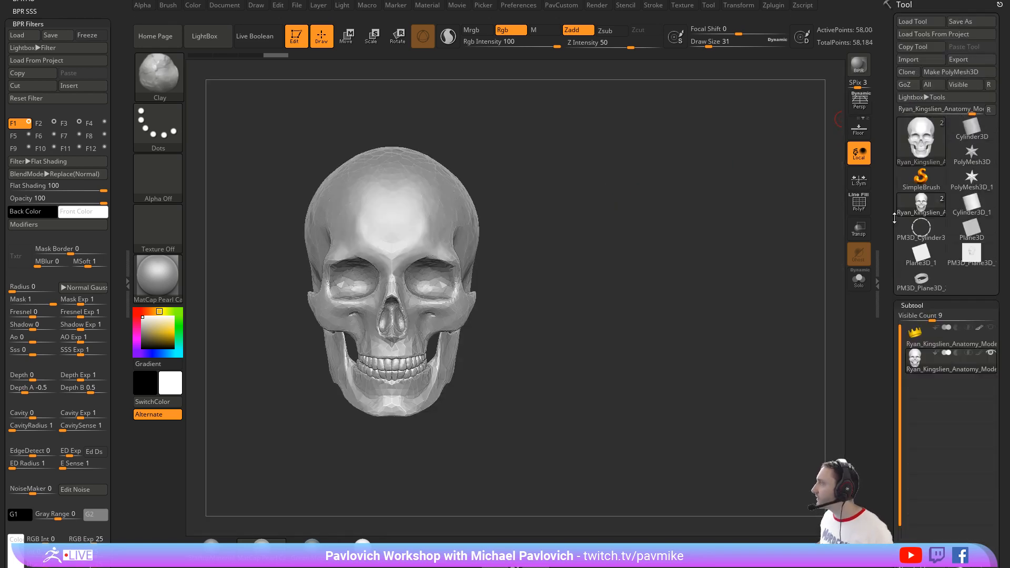
{"action": "left_click", "coordinate": [914, 35]}
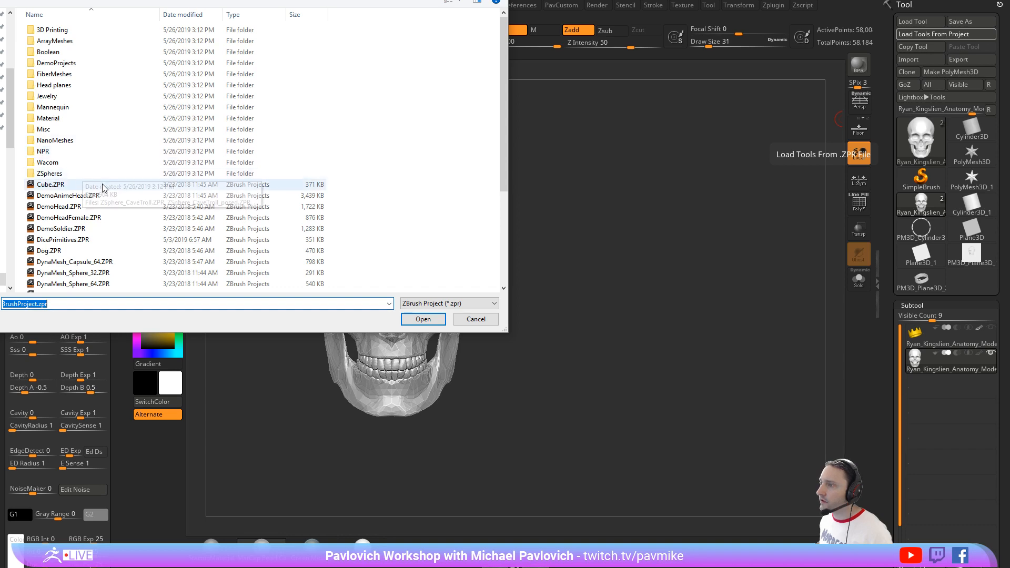
{"action": "double_click", "coordinate": [86, 216]}
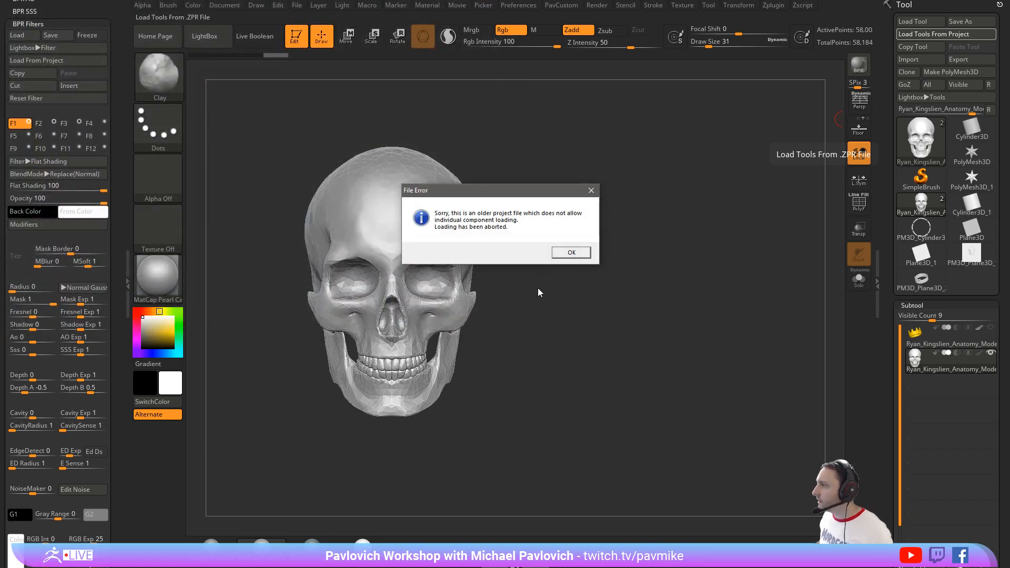
{"action": "left_click", "coordinate": [570, 253]}
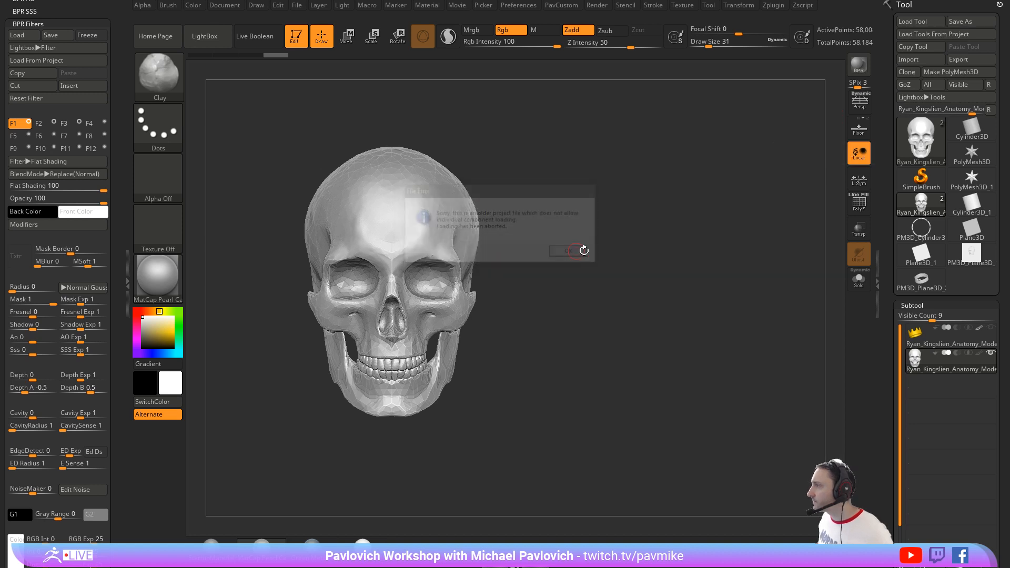
Step: Quick-save the current project and open the DemoHeadFemale.ZPR project from the Misc project folder without saving changes
{"action": "left_click", "coordinate": [733, 1]}
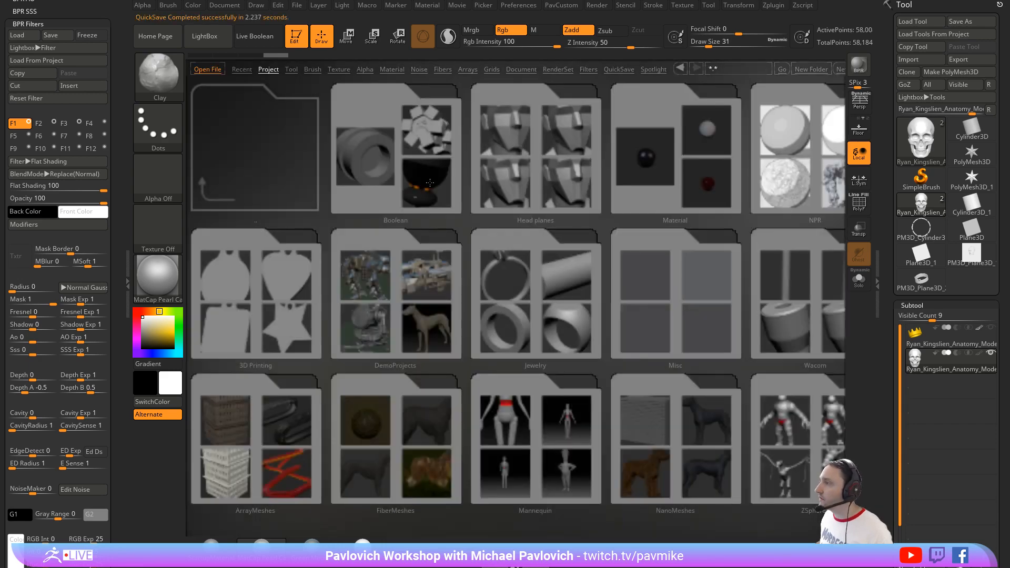
{"action": "double_click", "coordinate": [664, 302]}
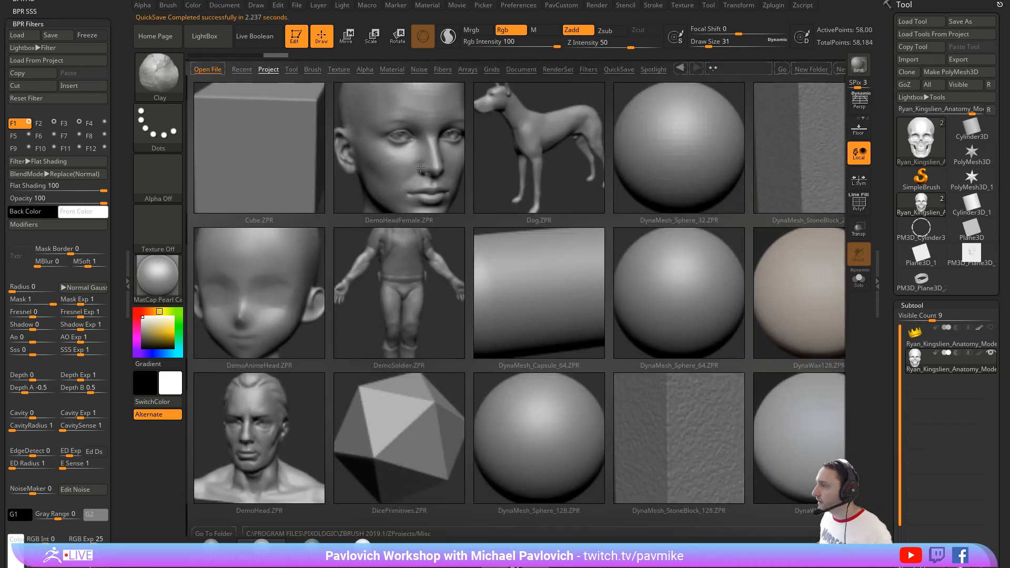
{"action": "double_click", "coordinate": [420, 169]}
{"action": "left_click", "coordinate": [541, 255]}
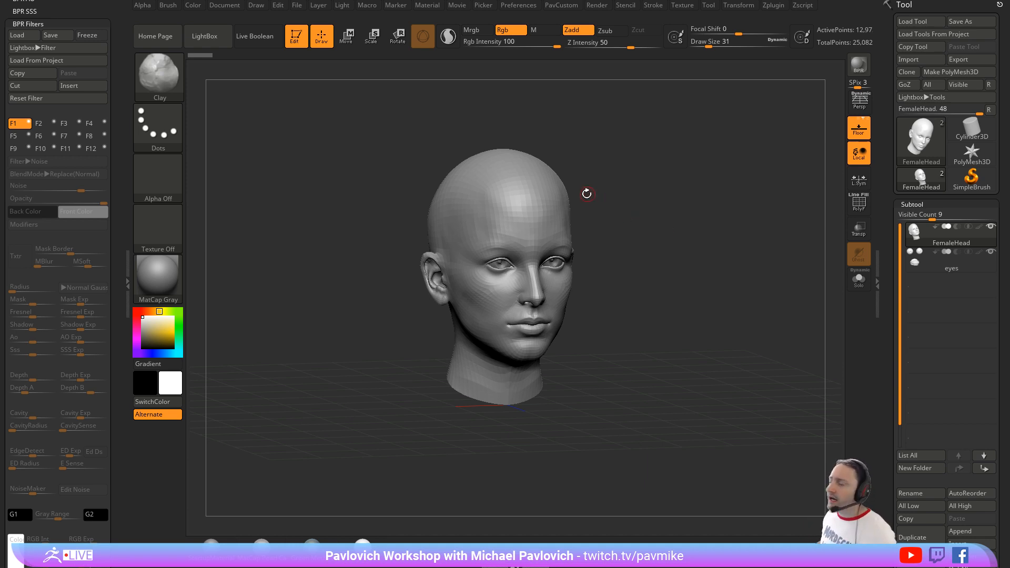
{"action": "left_click_drag", "start_coordinate": [622, 193], "coordinate": [702, 175]}
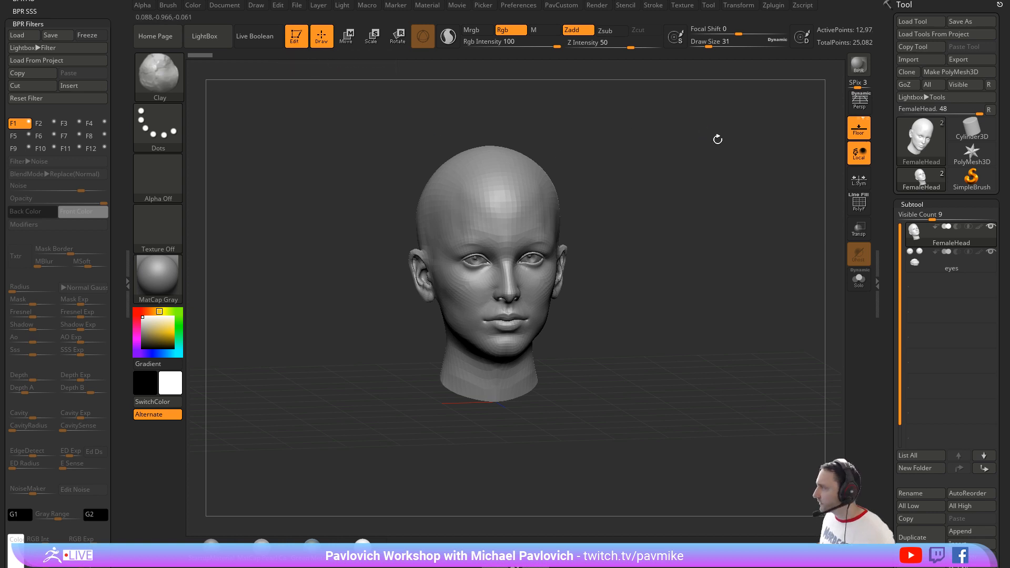
{"action": "left_click_drag", "start_coordinate": [672, 208], "coordinate": [606, 214], "text": "alt"}
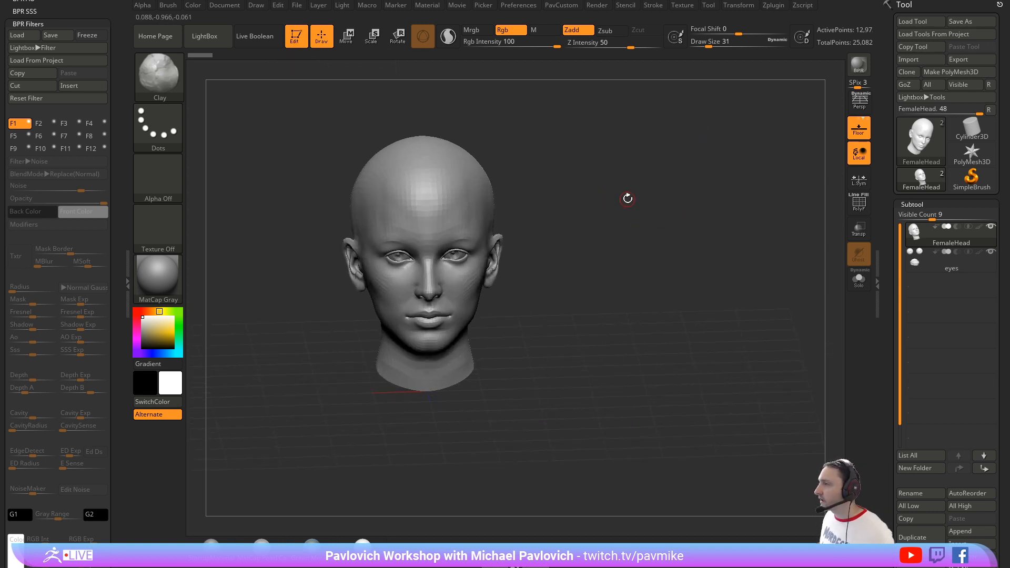
Step: Browse the LightBox brush folders and look through the insert mesh brushes, including IMM MachineParts
{"action": "key", "text": "comma"}
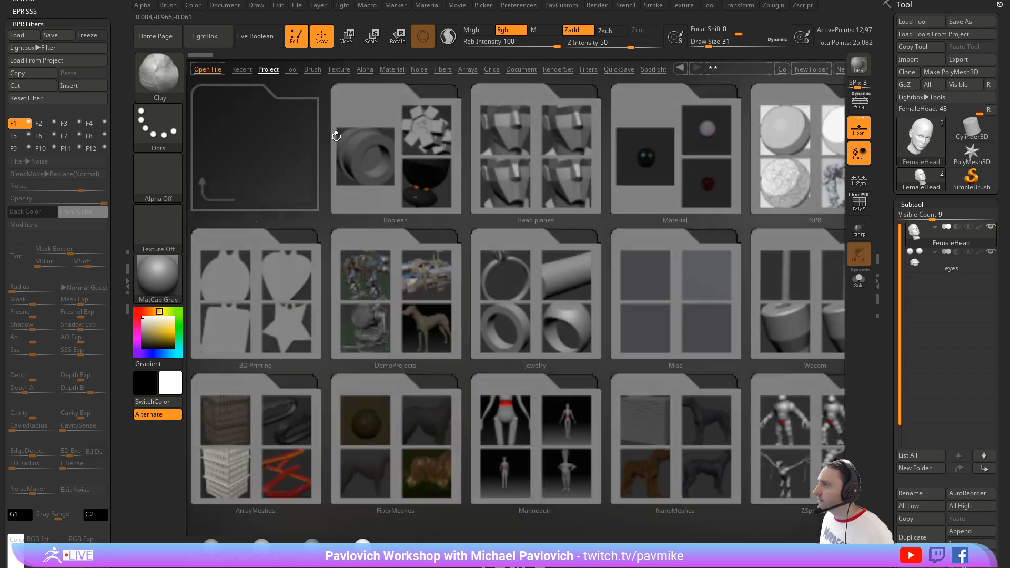
{"action": "left_click", "coordinate": [313, 70]}
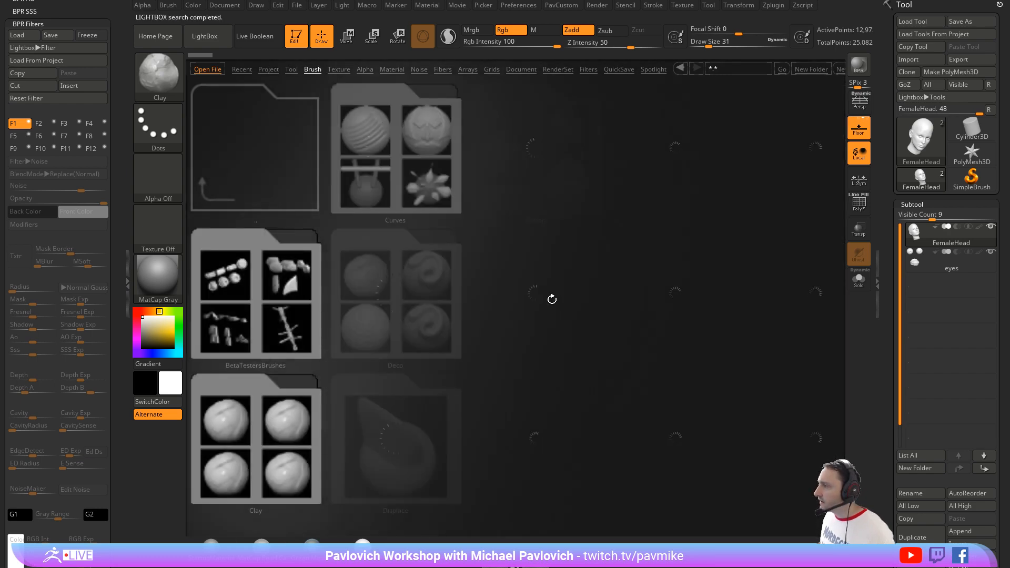
{"action": "scroll", "coordinate": [458, 500], "scroll_direction": "down", "scroll_amount": 6}
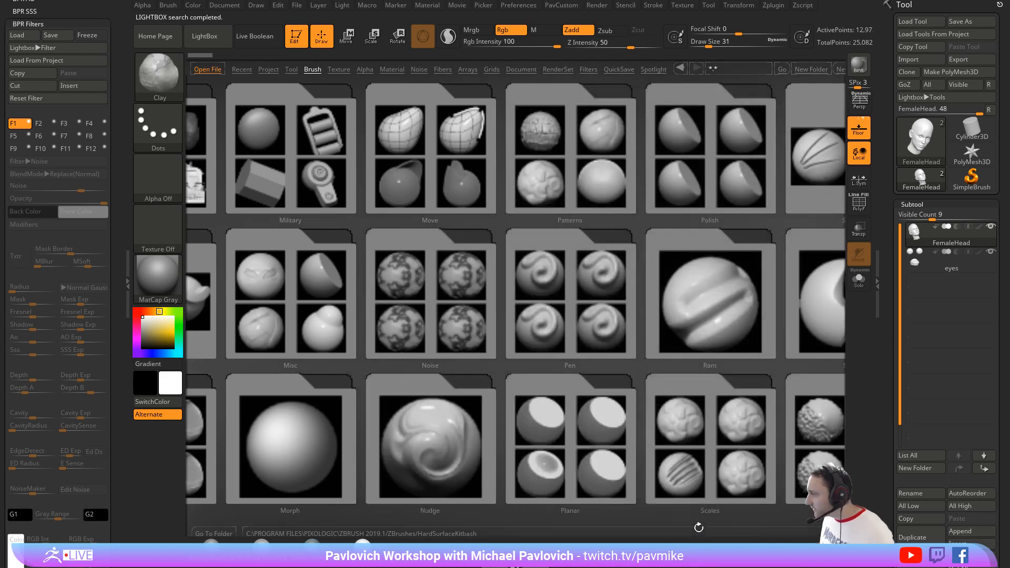
{"action": "left_click_drag", "start_coordinate": [698, 532], "coordinate": [634, 282]}
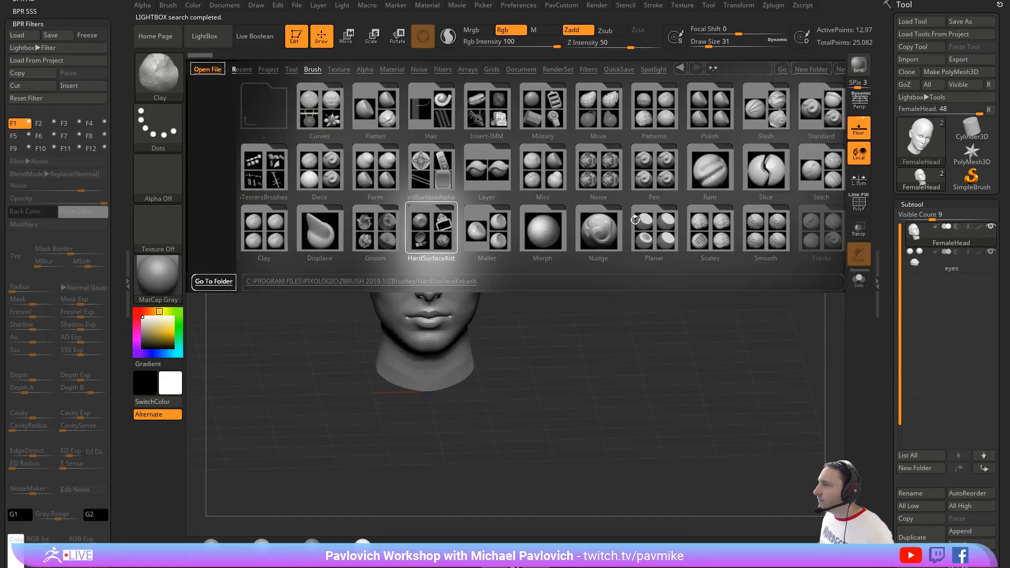
{"action": "scroll", "coordinate": [648, 194], "scroll_direction": "down", "scroll_amount": 2}
{"action": "scroll", "coordinate": [627, 195], "scroll_direction": "up", "scroll_amount": 1}
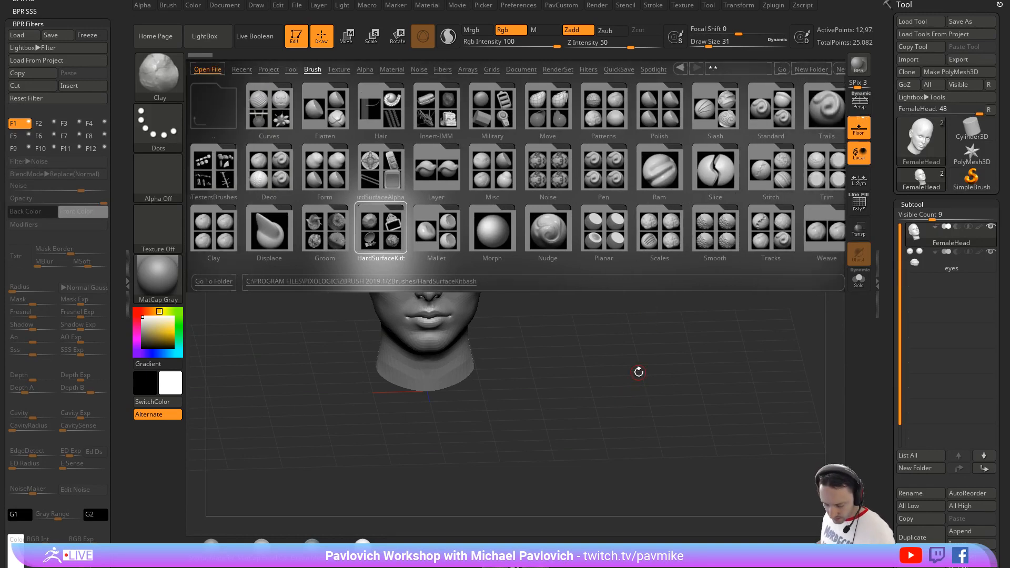
{"action": "key", "text": "b"}
{"action": "key", "text": "i"}
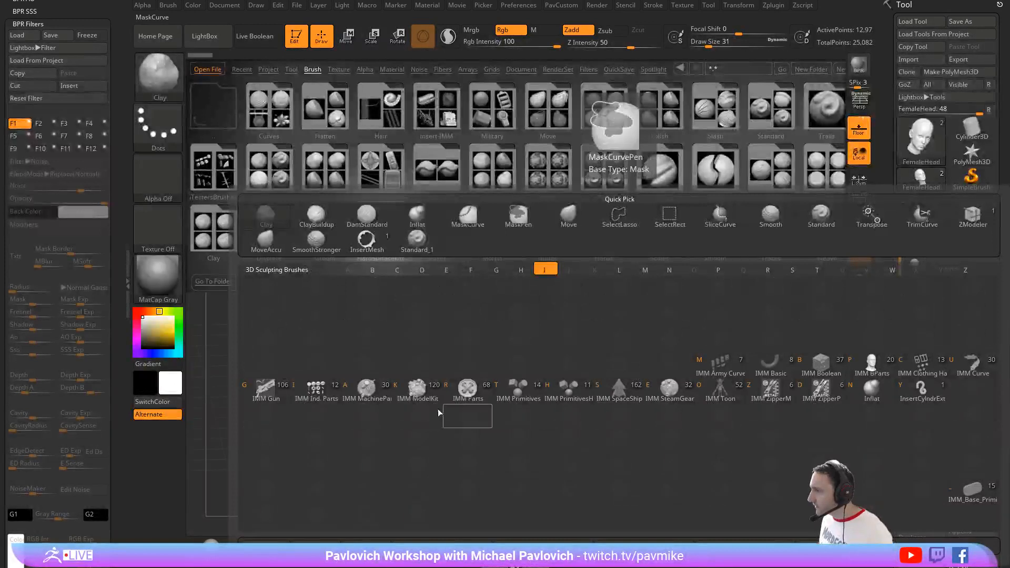
{"action": "left_click", "coordinate": [373, 389]}
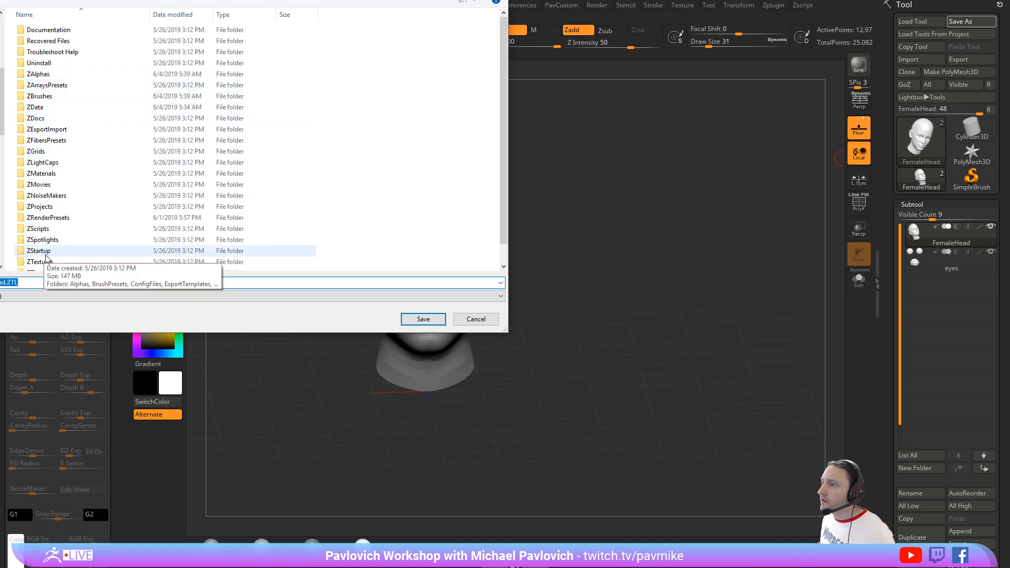
Step: Save the female head as the tool FemaleHead.ZTL in the ZTools folder
{"action": "scroll", "coordinate": [45, 256], "scroll_direction": "down", "scroll_amount": 1}
{"action": "left_click", "coordinate": [45, 270]}
{"action": "double_click", "coordinate": [70, 264]}
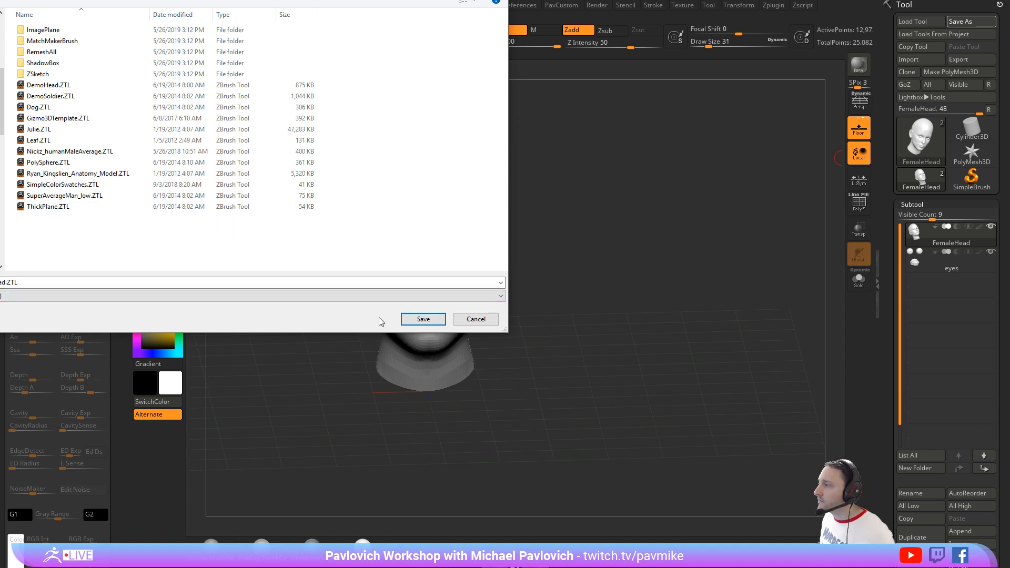
{"action": "left_click", "coordinate": [423, 320]}
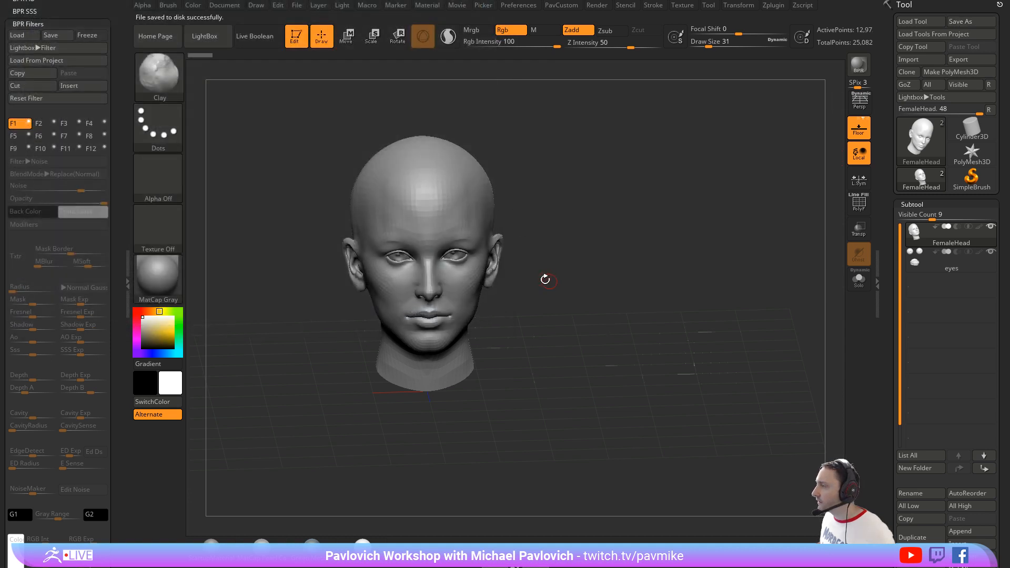
Step: Reopen the skull project from the QS_3369.ZPR quick save without saving changes to the current project
{"action": "left_click_drag", "start_coordinate": [672, 235], "coordinate": [714, 241]}
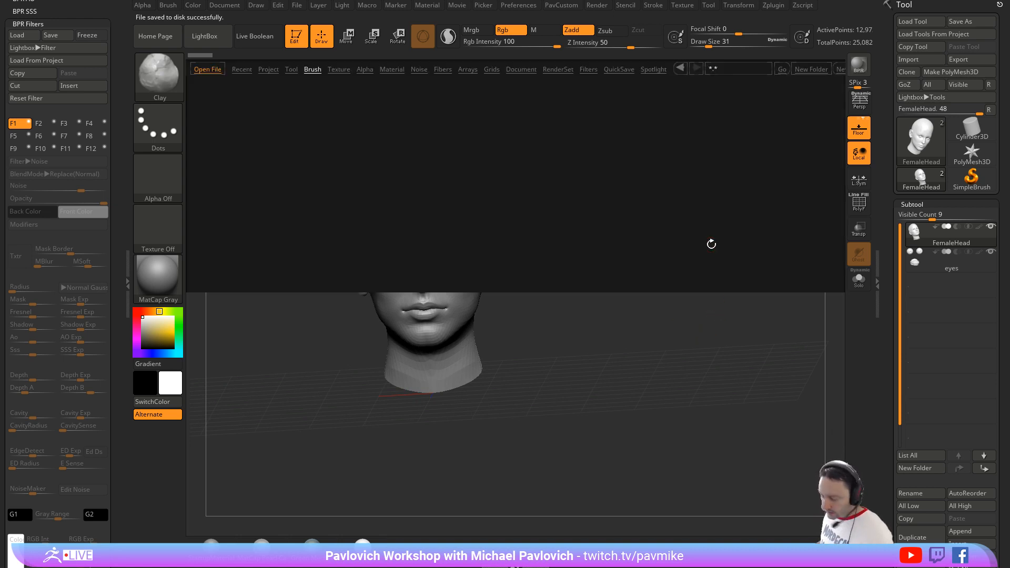
{"action": "left_click", "coordinate": [615, 70]}
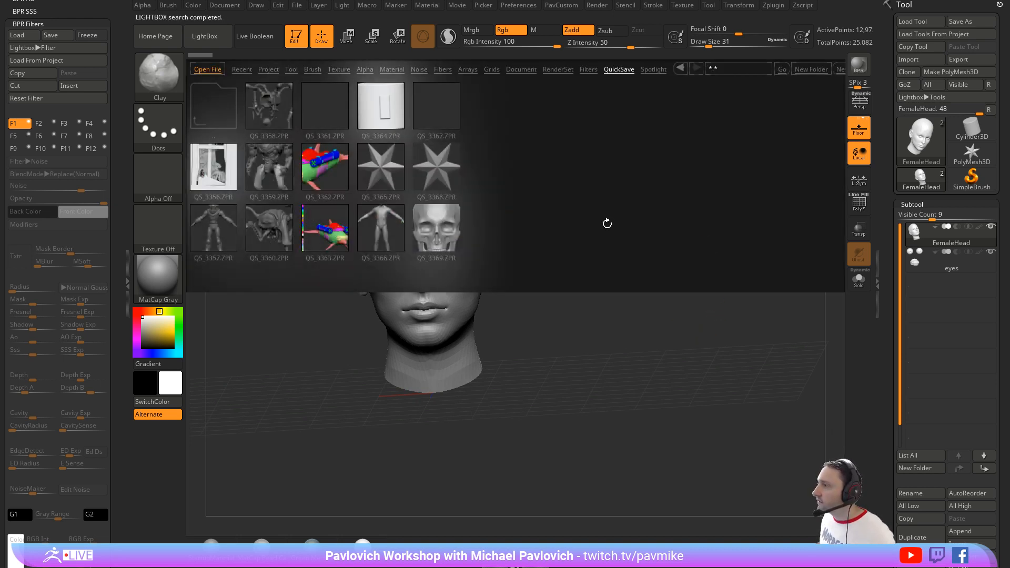
{"action": "double_click", "coordinate": [452, 231]}
{"action": "left_click", "coordinate": [544, 255]}
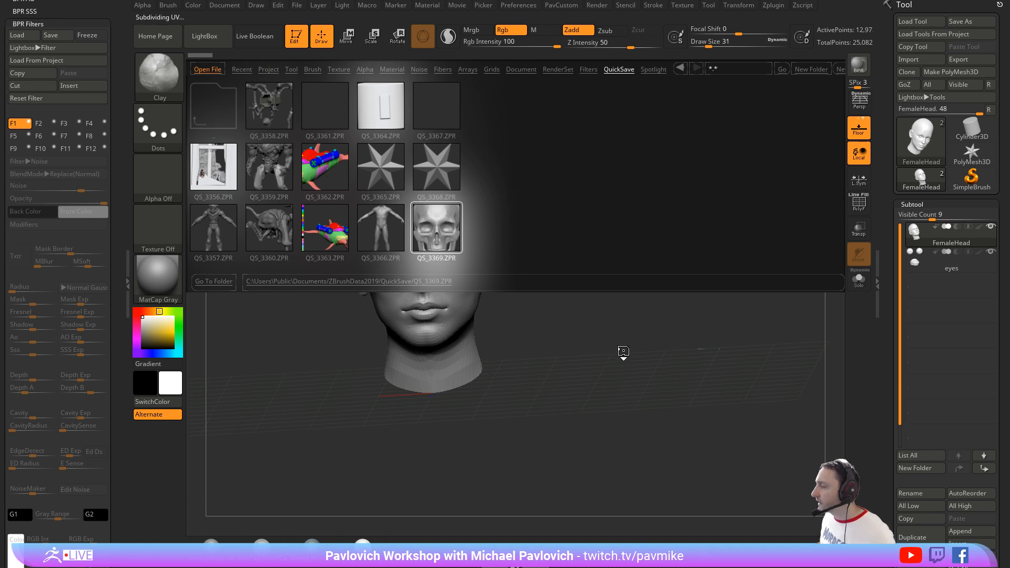
{"action": "left_click_drag", "start_coordinate": [648, 306], "coordinate": [616, 317]}
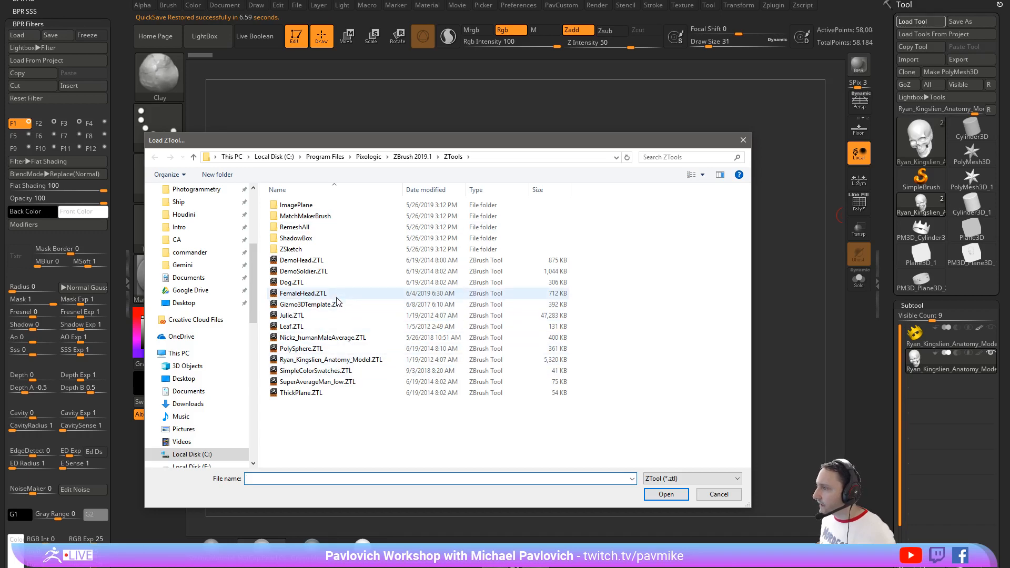
Step: Close the tool loading dialog and load FemaleHead.ZTL from the LightBox tool library instead
{"action": "left_click", "coordinate": [718, 494]}
{"action": "key", "text": "comma"}
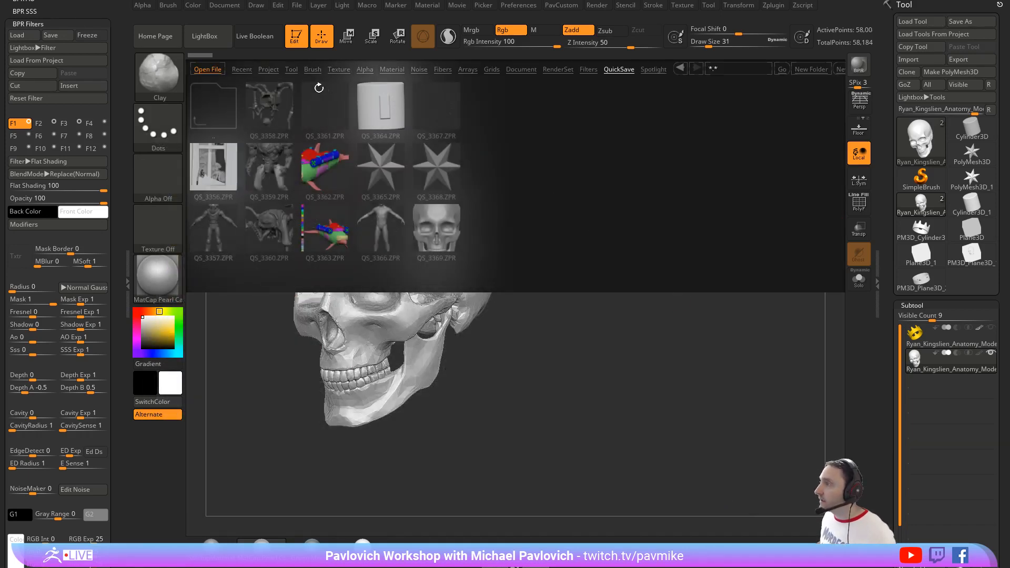
{"action": "left_click", "coordinate": [291, 70]}
{"action": "double_click", "coordinate": [379, 103]}
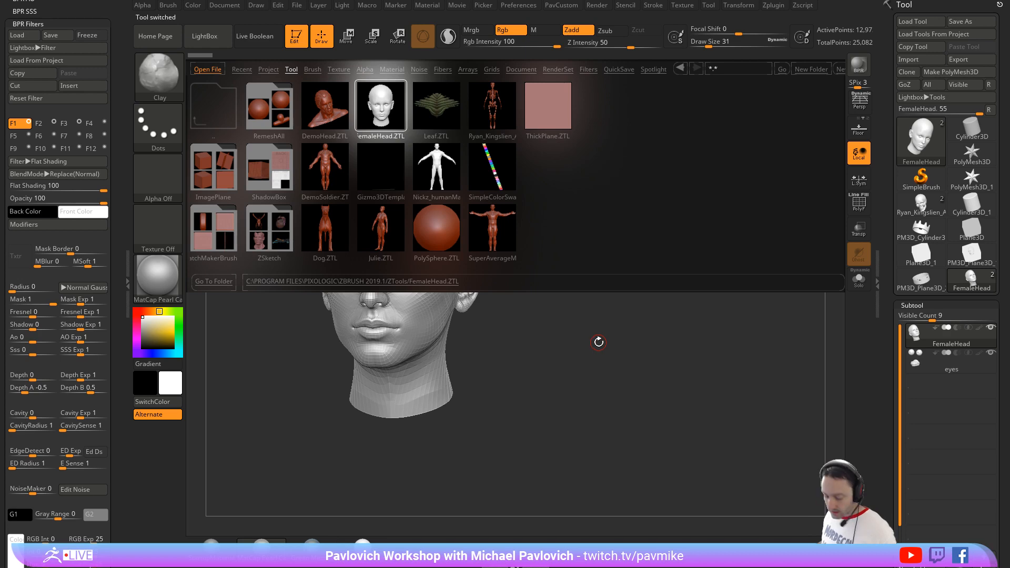
{"action": "key", "text": "comma"}
{"action": "left_click_drag", "start_coordinate": [601, 314], "coordinate": [642, 319]}
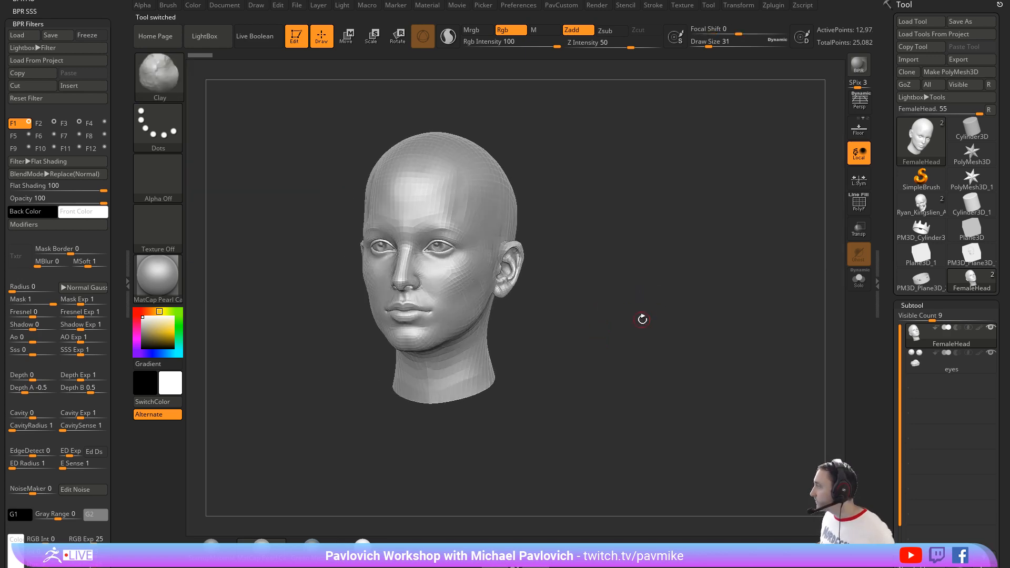
Step: Switch back to the skull tool and append FemaleHead to it as a new subtool
{"action": "left_click", "coordinate": [921, 202]}
{"action": "scroll", "coordinate": [946, 237], "scroll_direction": "down", "scroll_amount": 5}
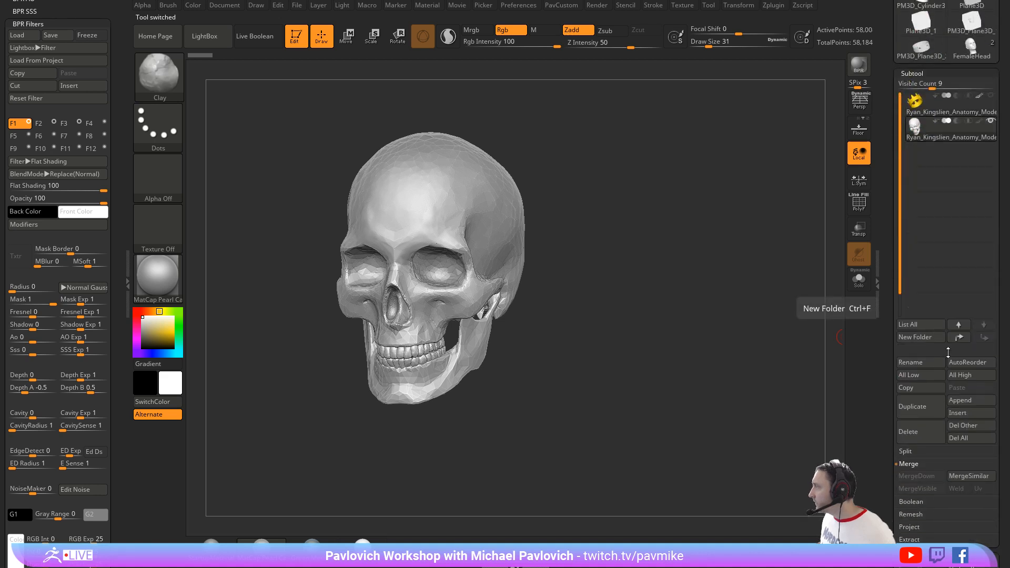
{"action": "left_click", "coordinate": [969, 401]}
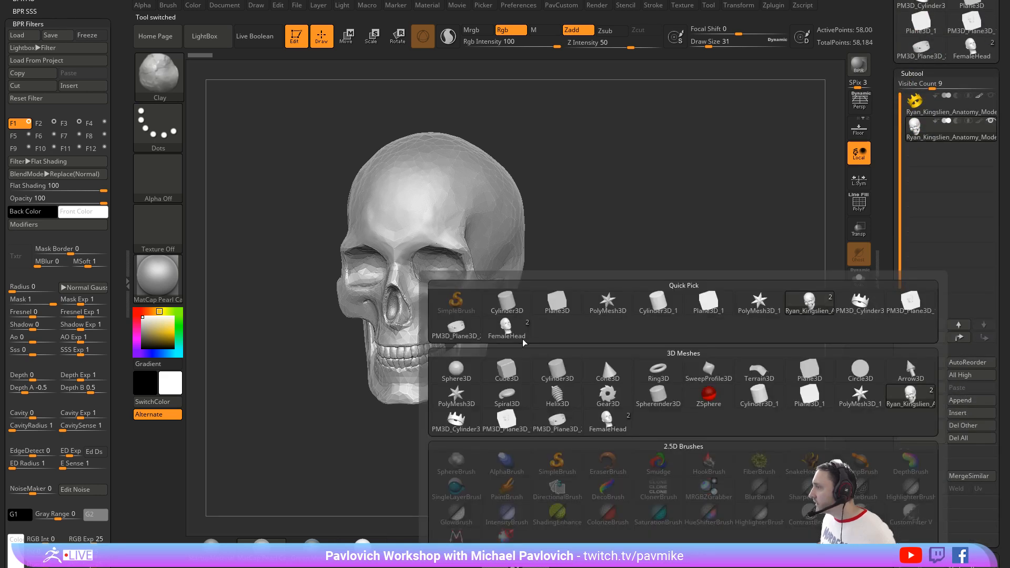
{"action": "left_click", "coordinate": [616, 331]}
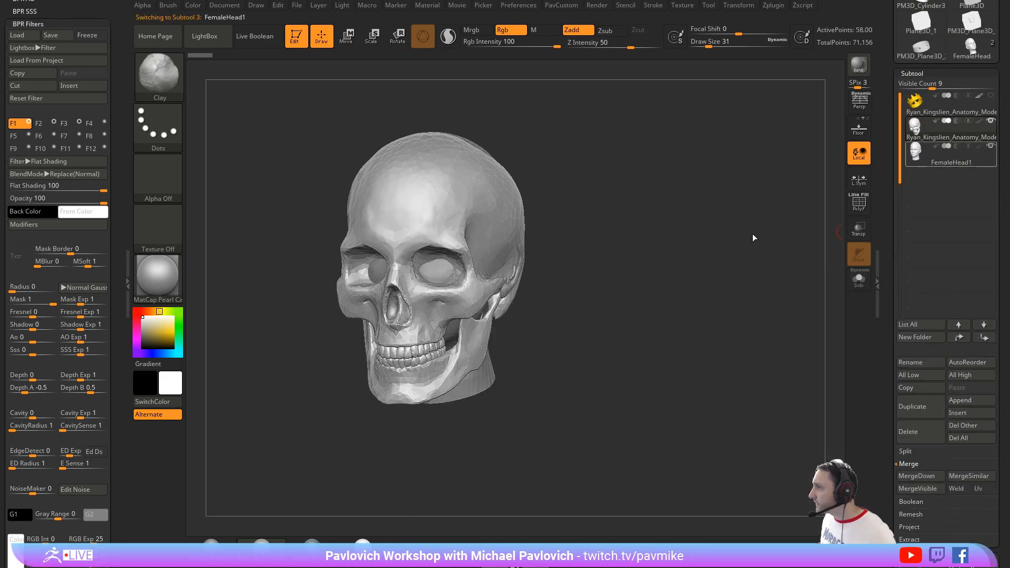
Step: Turn on transparency with the FemaleHead1 subtool active and expand the Deformation settings
{"action": "left_click", "coordinate": [856, 230]}
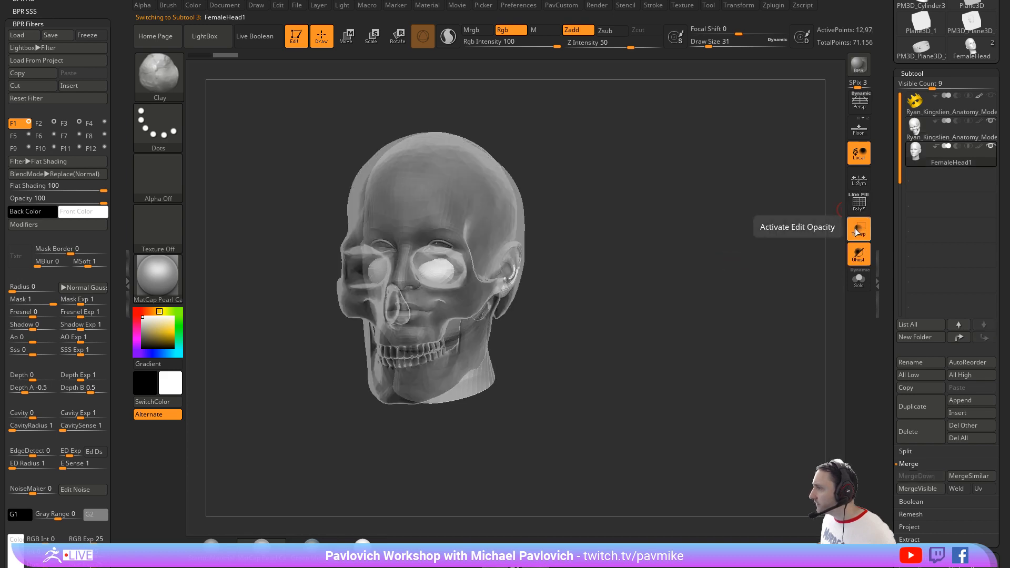
{"action": "left_click_drag", "start_coordinate": [886, 261], "coordinate": [877, 97]}
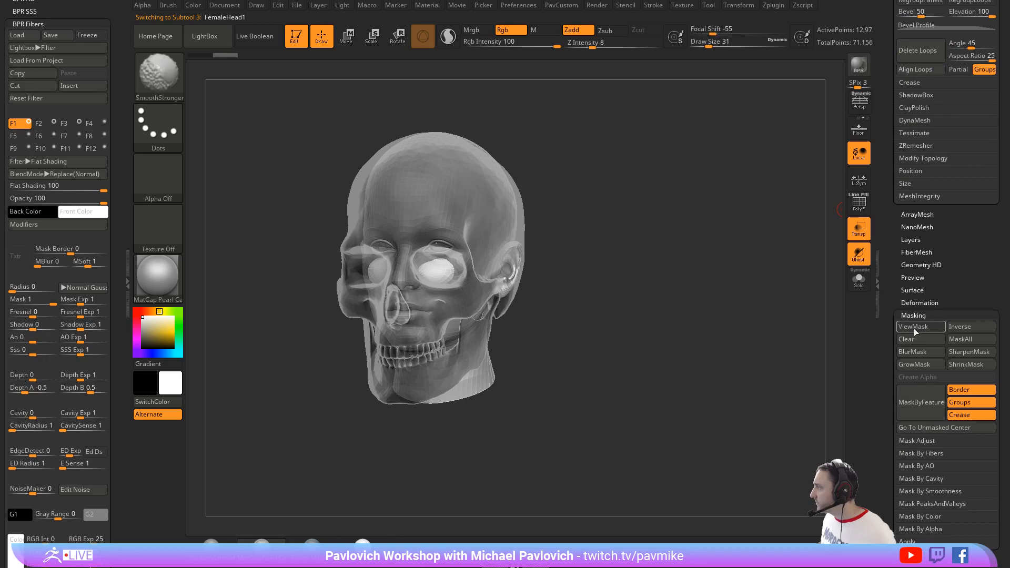
{"action": "left_click", "coordinate": [919, 302]}
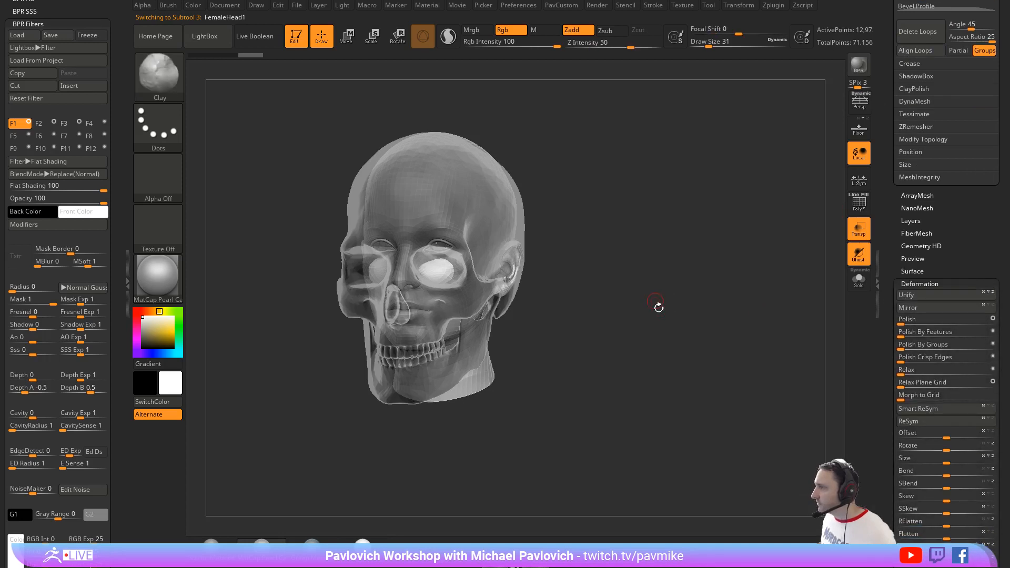
Step: Scale the female head up about 1.5 times, move it over the skull, and turn off ghost transparency
{"action": "left_click_drag", "start_coordinate": [715, 291], "coordinate": [710, 263]}
{"action": "key", "text": "w"}
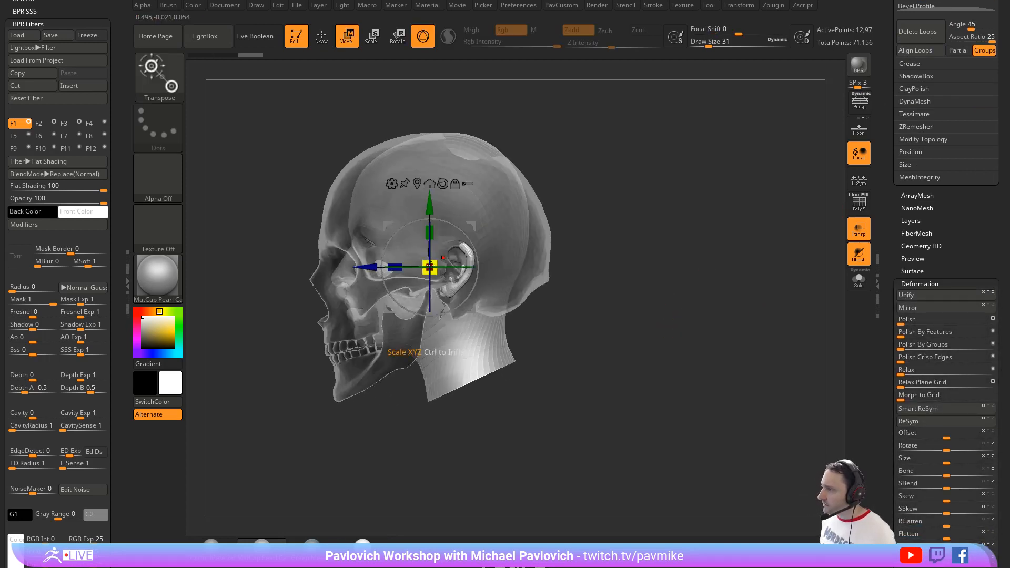
{"action": "left_click_drag", "start_coordinate": [430, 267], "coordinate": [472, 259]}
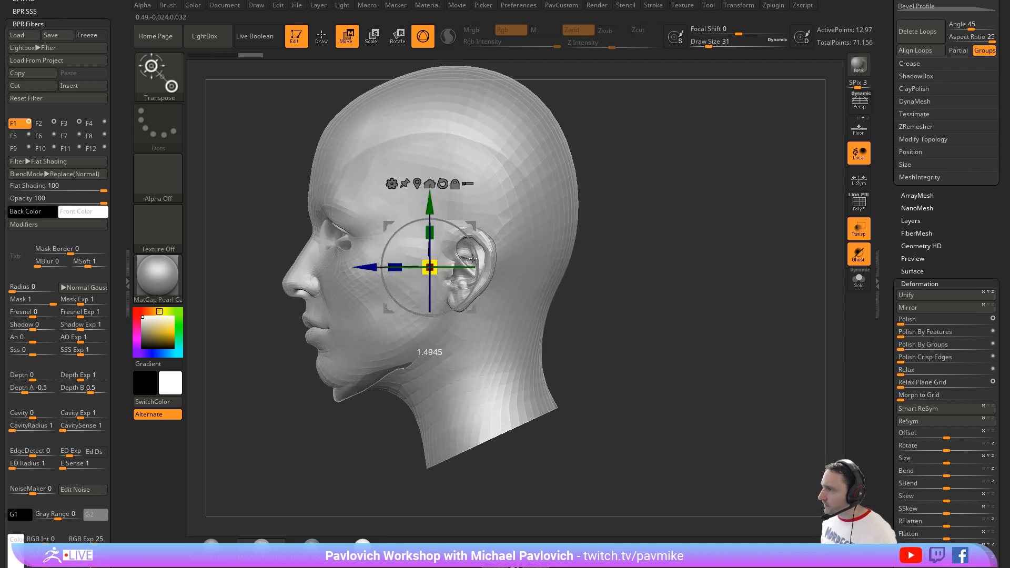
{"action": "left_click_drag", "start_coordinate": [423, 199], "coordinate": [423, 230]}
{"action": "left_click", "coordinate": [866, 257]}
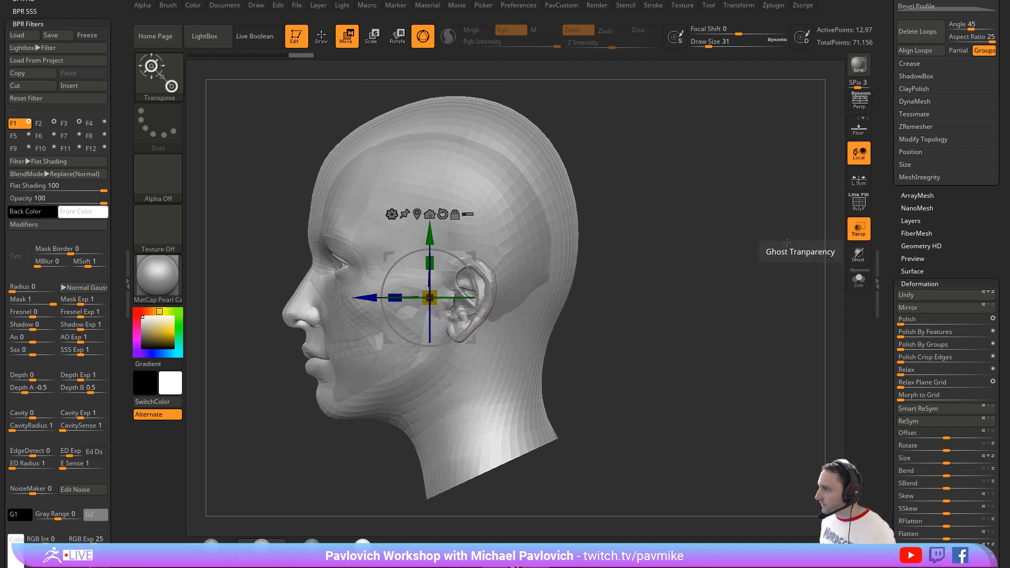
{"action": "left_click_drag", "start_coordinate": [435, 295], "coordinate": [438, 292]}
{"action": "left_click_drag", "start_coordinate": [454, 256], "coordinate": [469, 246]}
Step: Return to drawing with the Clay brush and turn off transparency to show the head as solid
{"action": "mouse_move", "coordinate": [640, 243]}
{"action": "left_mouse_down"}
{"action": "mouse_move", "coordinate": [678, 245]}
{"action": "mouse_move", "coordinate": [656, 242]}
{"action": "left_mouse_up"}
{"action": "key", "text": "q"}
{"action": "key", "text": "s"}
{"action": "left_click", "coordinate": [634, 274]}
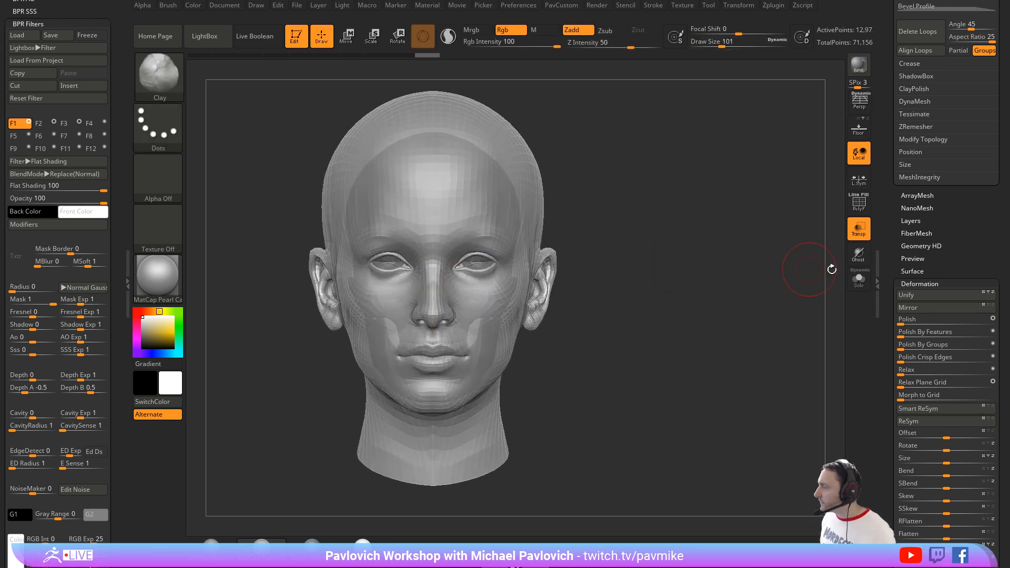
{"action": "left_click", "coordinate": [855, 234]}
{"action": "mouse_move", "coordinate": [660, 289]}
{"action": "left_mouse_down", "text": "alt"}
{"action": "mouse_move", "coordinate": [656, 266]}
{"action": "mouse_move", "coordinate": [664, 281]}
{"action": "left_mouse_up", "text": "alt"}
Step: Reduce the Clay brush's draw size to 18
{"action": "key", "text": "s"}
{"action": "left_click", "coordinate": [653, 267]}
{"action": "key", "text": "s"}
{"action": "left_click", "coordinate": [658, 282]}
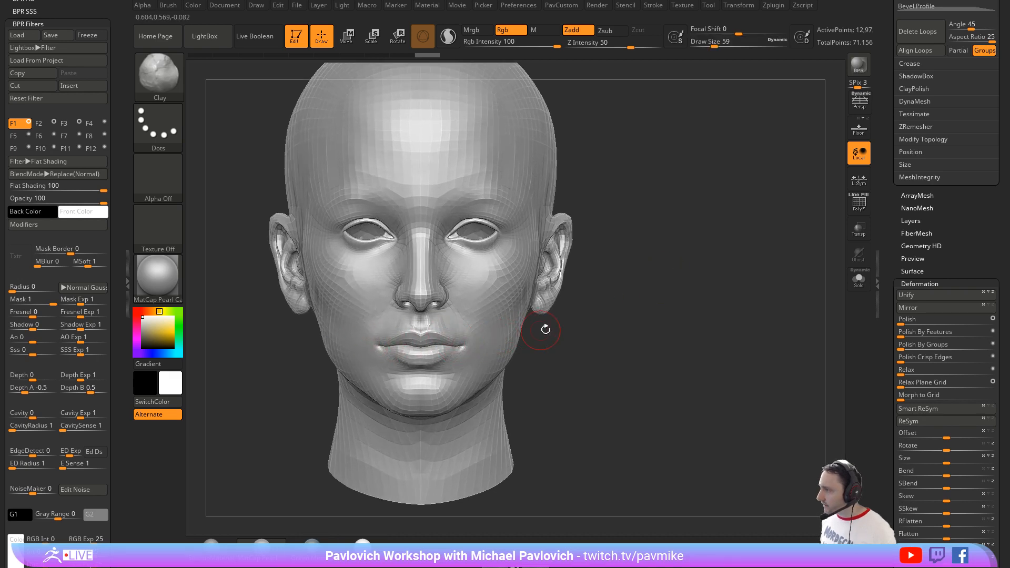
{"action": "key", "text": "s"}
{"action": "left_click", "coordinate": [565, 328]}
{"action": "left_click_drag", "start_coordinate": [574, 327], "coordinate": [556, 326], "text": "alt"}
{"action": "key", "text": "s"}
{"action": "left_click", "coordinate": [577, 328]}
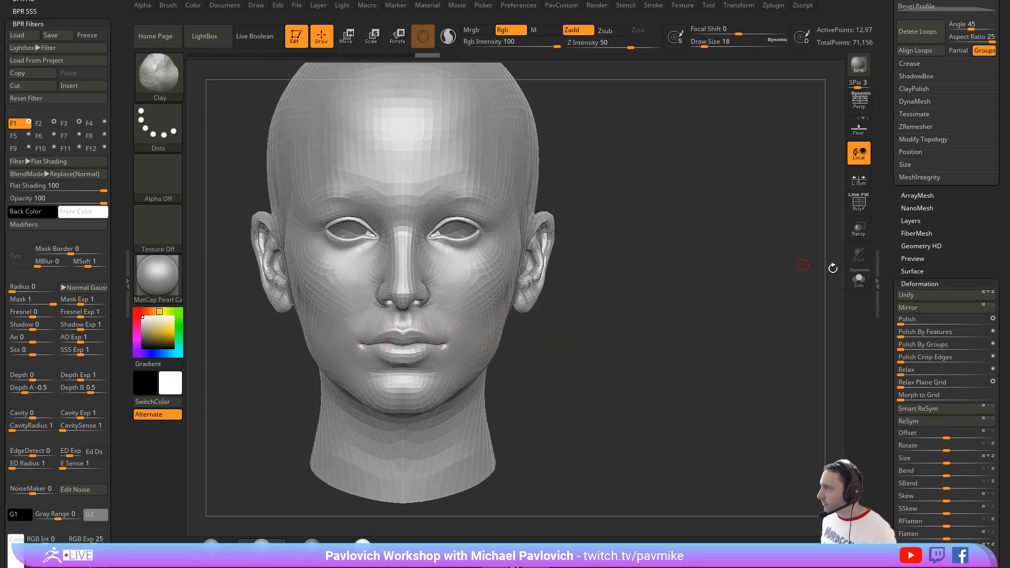
Step: Turn on the polyframe display for the female head and bring its EdgeLoop settings into view
{"action": "left_click", "coordinate": [859, 204]}
{"action": "left_click_drag", "start_coordinate": [893, 215], "coordinate": [886, 350]}
{"action": "left_click_drag", "start_coordinate": [704, 273], "coordinate": [528, 281]}
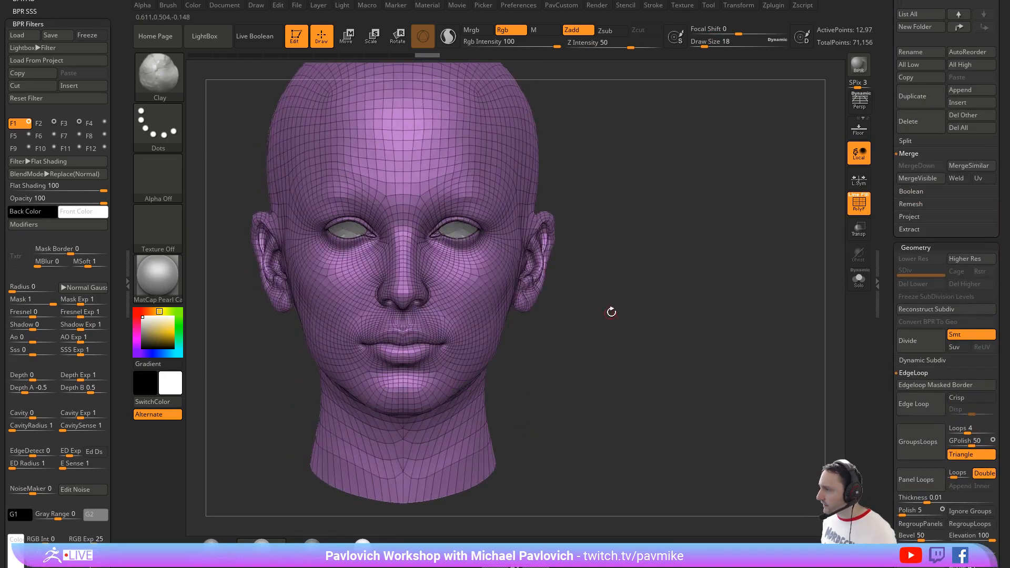
Step: Switch to the Move brush with a draw size of 51
{"action": "key", "text": "s"}
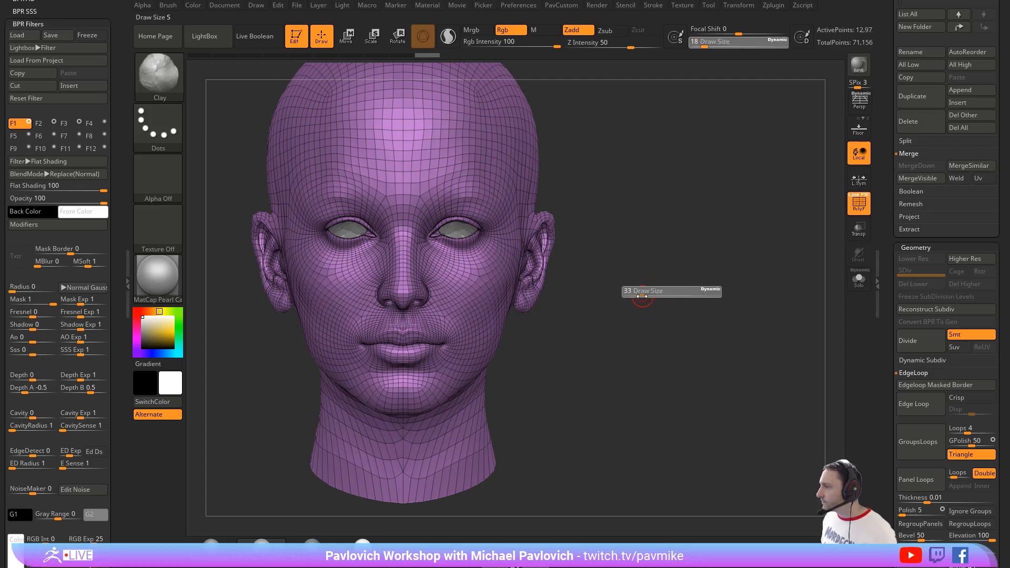
{"action": "left_click_drag", "start_coordinate": [642, 296], "coordinate": [632, 299]}
{"action": "key", "text": "s"}
{"action": "mouse_move", "coordinate": [439, 335]}
{"action": "left_mouse_down"}
{"action": "mouse_move", "coordinate": [457, 335]}
{"action": "mouse_move", "coordinate": [444, 335]}
{"action": "left_mouse_up"}
{"action": "key", "text": "s"}
{"action": "key", "text": "b"}
{"action": "key", "text": "m"}
{"action": "key", "text": "v"}
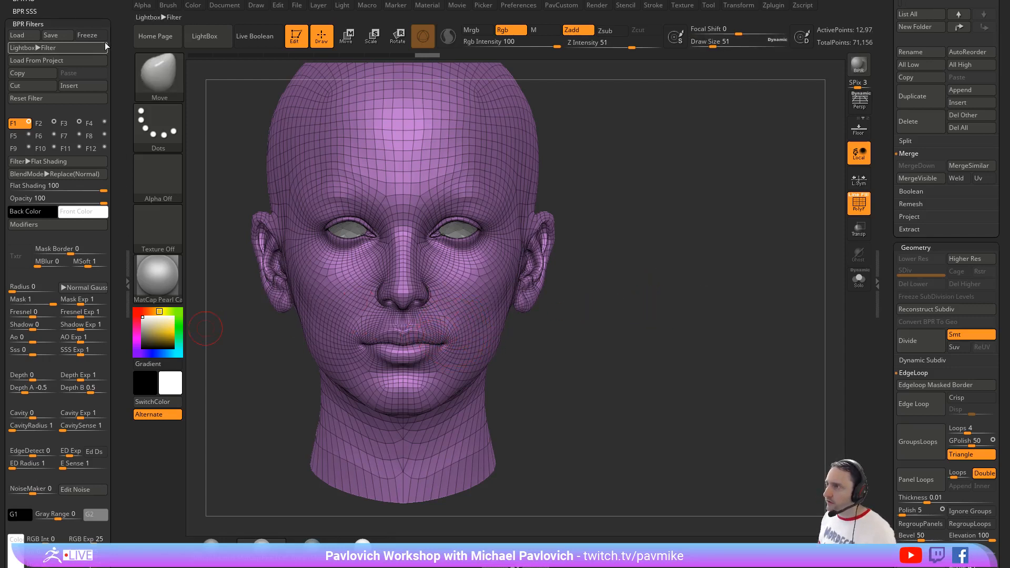
Step: Dock the Brush palette and enable Topological auto masking with a range of 1.5 for the Move brush
{"action": "left_click_drag", "start_coordinate": [110, 32], "coordinate": [104, 128]}
{"action": "left_click", "coordinate": [110, 7]}
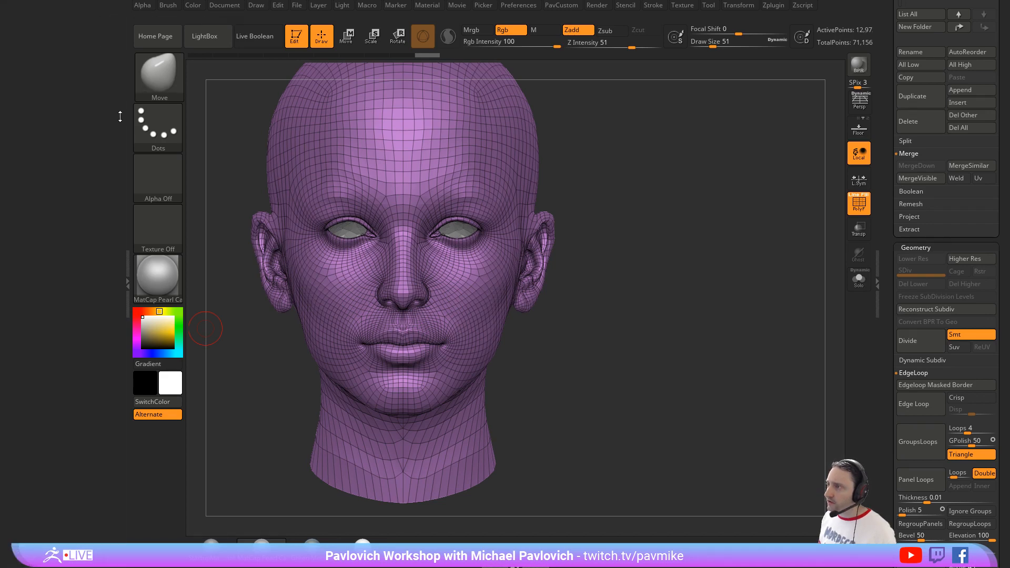
{"action": "key", "text": "b"}
{"action": "key", "text": "m"}
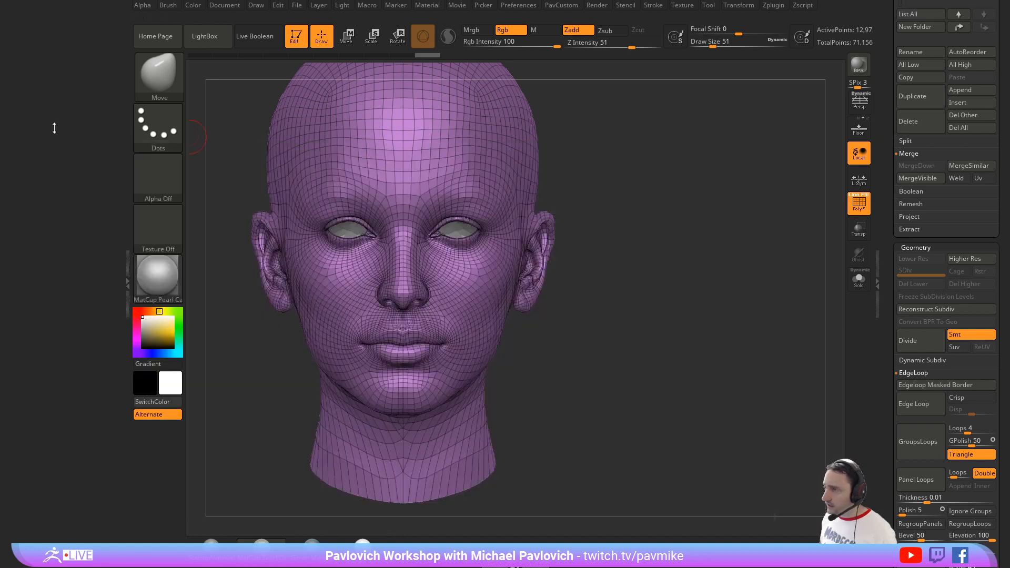
{"action": "left_click", "coordinate": [166, 8]}
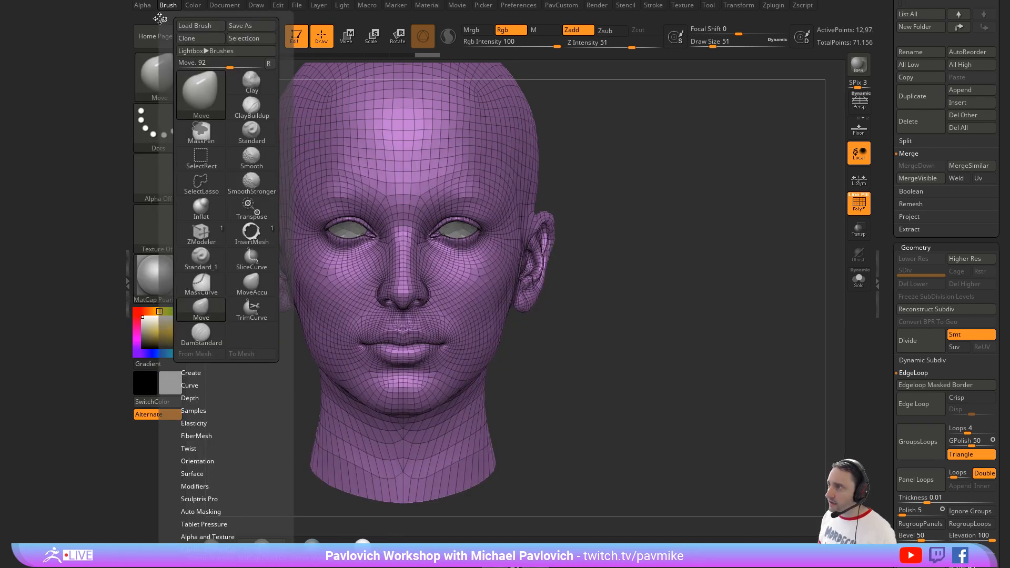
{"action": "left_click", "coordinate": [159, 17]}
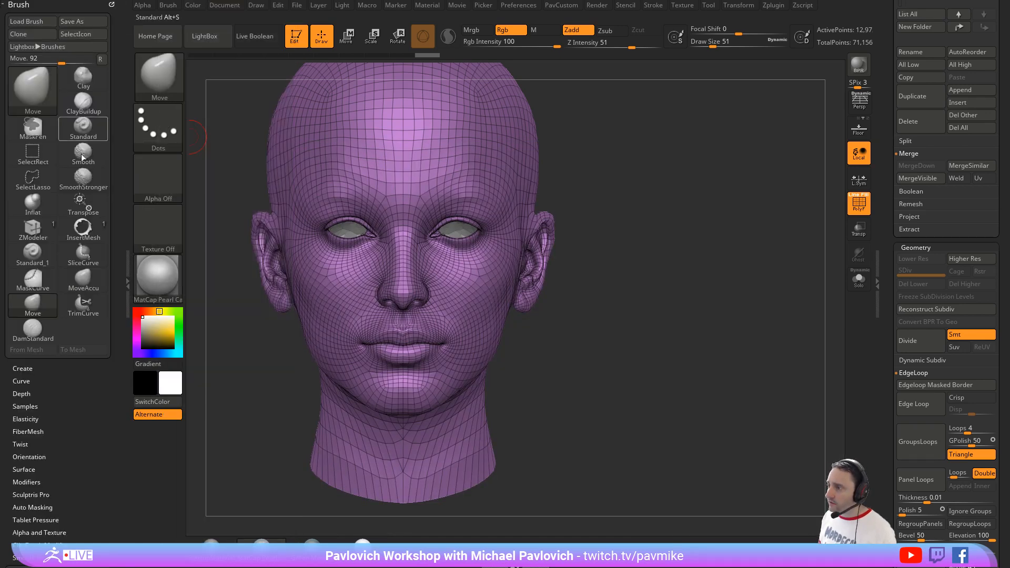
{"action": "left_click", "coordinate": [32, 507]}
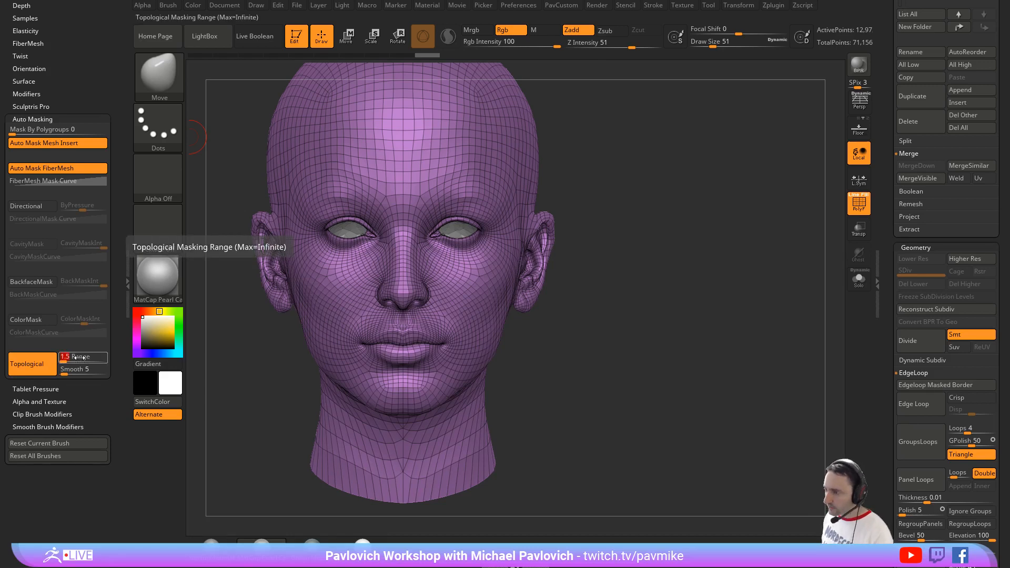
Step: Try moving the lips apart with the Move brush at draw size 87, and undo the lip edits
{"action": "left_click_drag", "start_coordinate": [617, 339], "coordinate": [490, 456], "text": "alt"}
{"action": "key", "text": "s"}
{"action": "left_click_drag", "start_coordinate": [375, 370], "coordinate": [387, 374]}
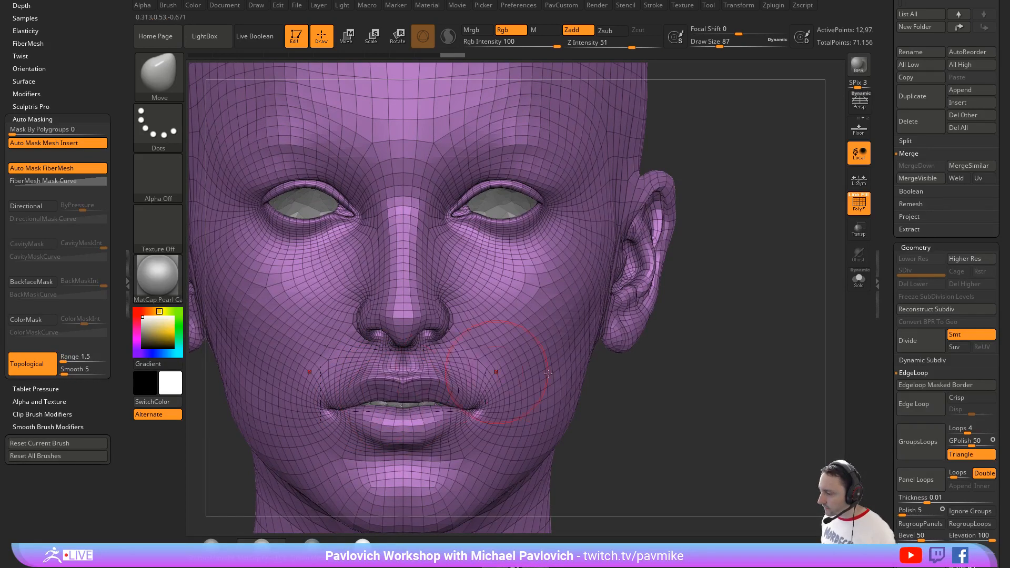
{"action": "left_click_drag", "start_coordinate": [654, 338], "coordinate": [663, 264], "text": "alt"}
{"action": "key", "text": "ctrl+z"}
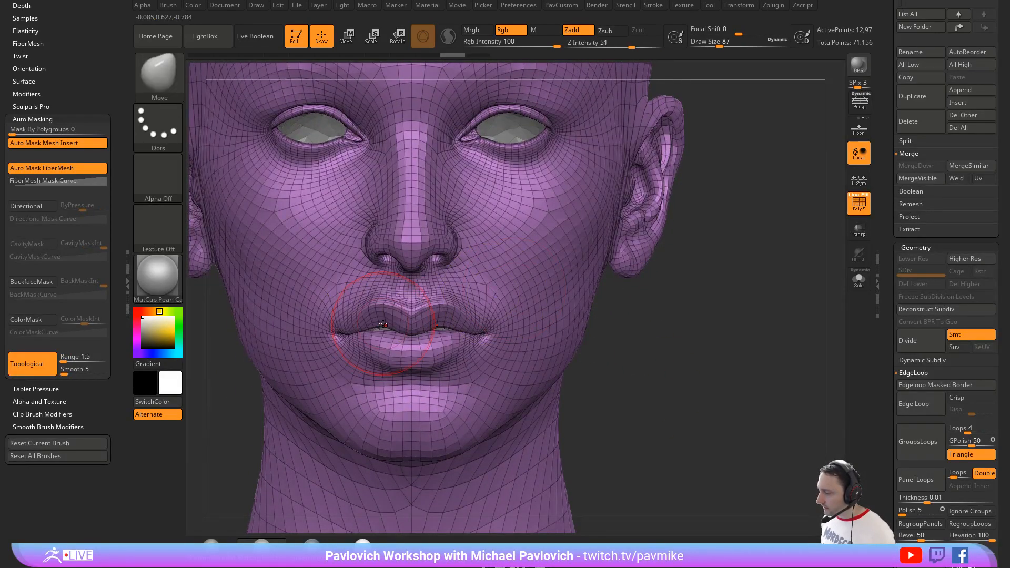
{"action": "key", "text": "ctrl+z"}
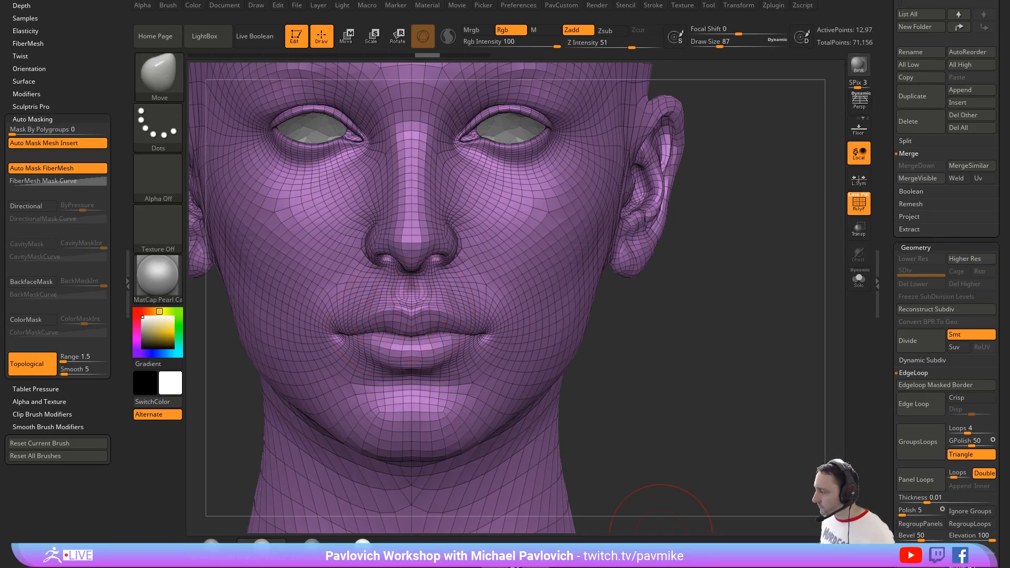
{"action": "key", "text": "alt+Tab"}
{"action": "key", "text": "alt+Tab"}
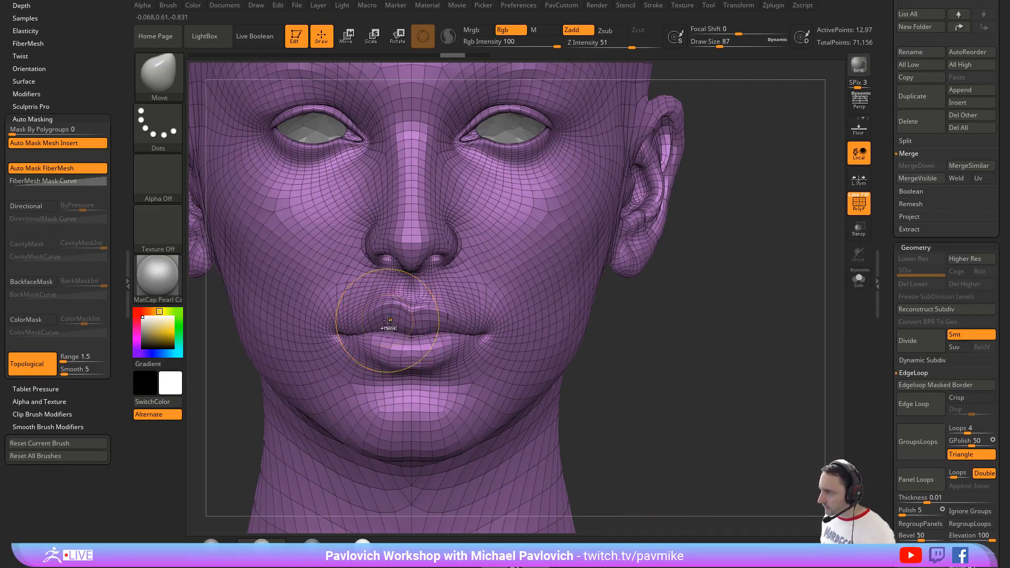
Step: Raise one side of the upper lip at draw size 62 to expose the teeth and adjust the lower lip at draw size 94
{"action": "key", "text": "ctrl+z"}
{"action": "key", "text": "bracketright"}
{"action": "key", "text": "bracketright"}
{"action": "mouse_move", "coordinate": [397, 322]}
{"action": "left_mouse_down"}
{"action": "mouse_move", "coordinate": [378, 311]}
{"action": "mouse_move", "coordinate": [397, 315]}
{"action": "left_mouse_up"}
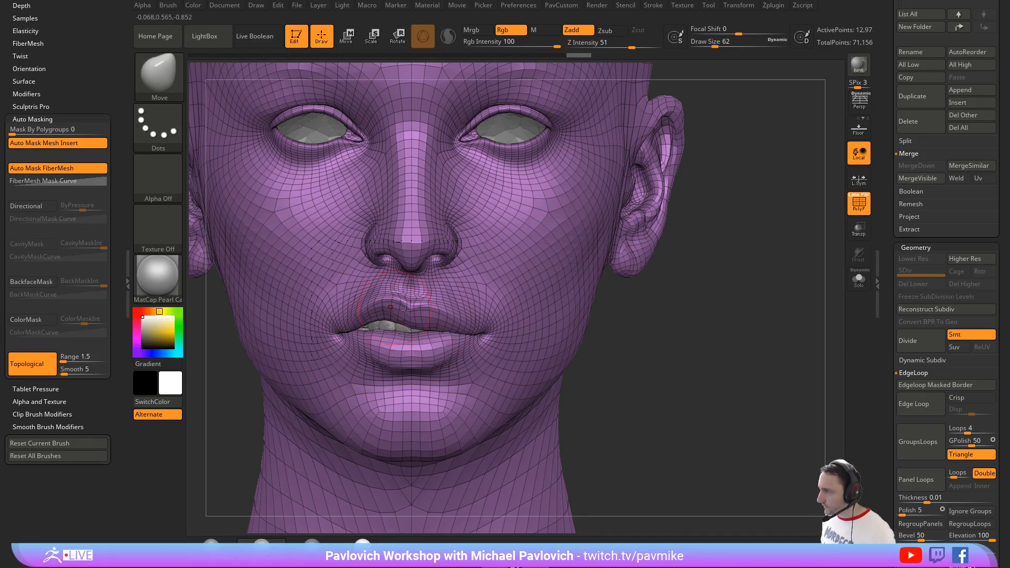
{"action": "key", "text": "bracketright"}
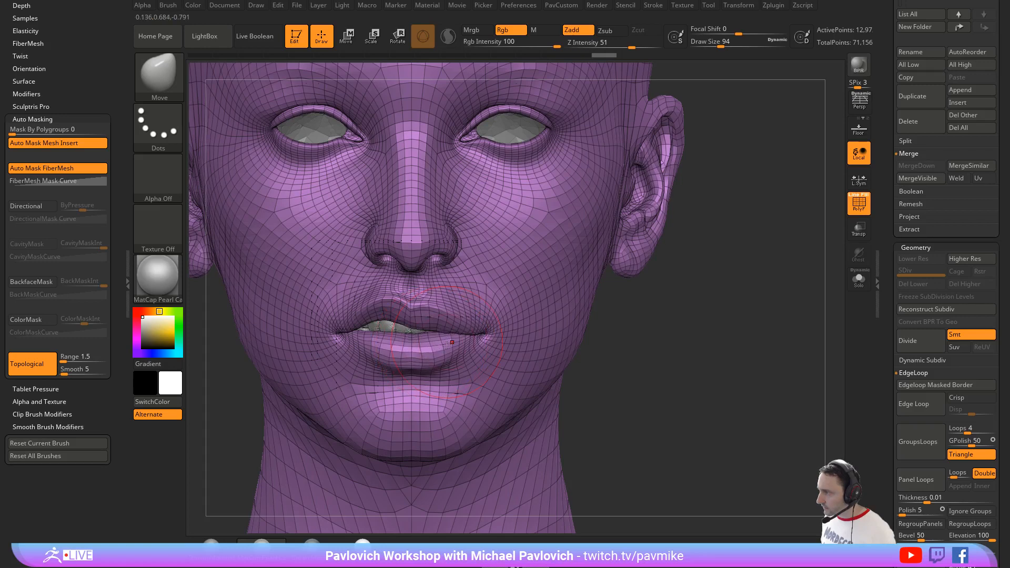
{"action": "left_click_drag", "start_coordinate": [446, 344], "coordinate": [446, 341]}
{"action": "left_click_drag", "start_coordinate": [382, 342], "coordinate": [382, 339]}
Step: Switch to the Standard brush, keeping the draw size at 94
{"action": "key", "text": "b"}
{"action": "key", "text": "s"}
{"action": "key", "text": "t"}
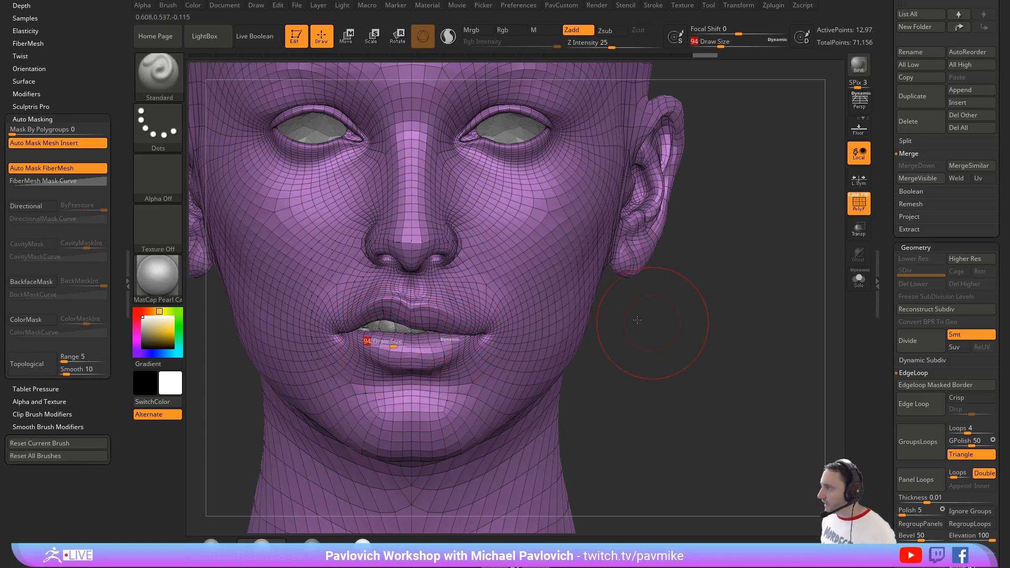
{"action": "left_click_drag", "start_coordinate": [636, 319], "coordinate": [646, 325]}
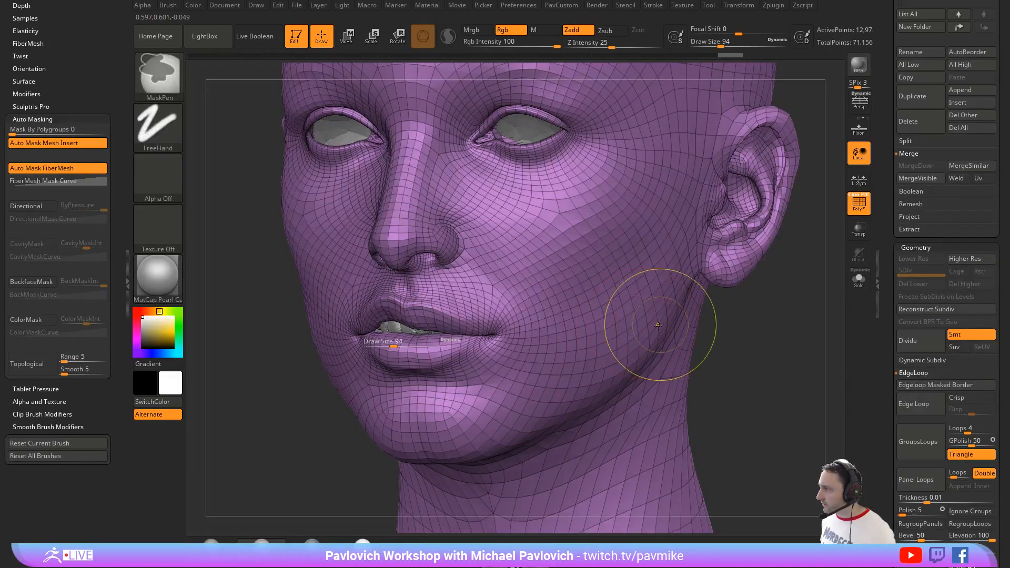
{"action": "key", "text": "ctrl+z"}
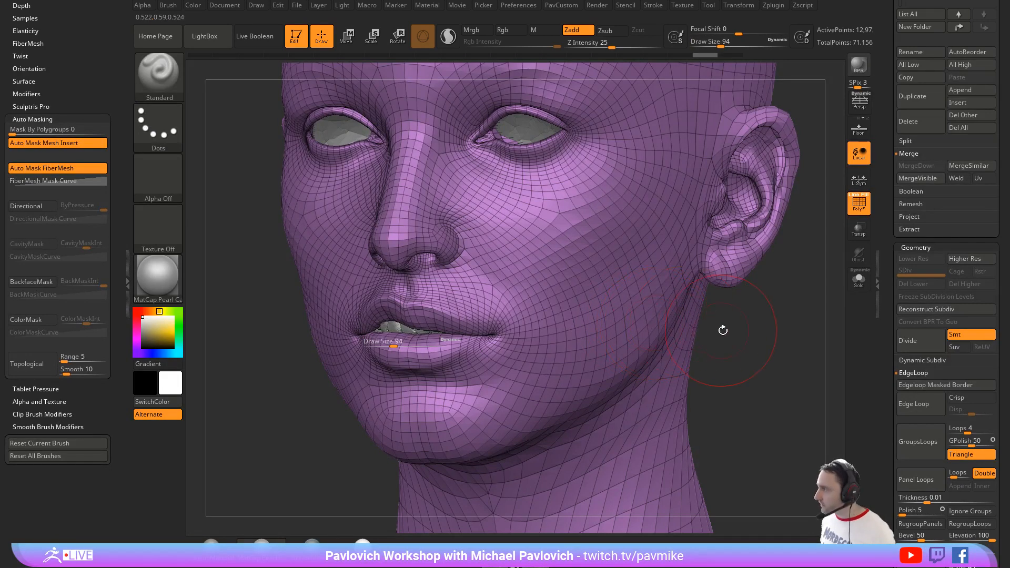
Step: Reduce the draw size to 39 and hide the polygon loop encircling the lips with SelectLasso
{"action": "left_click_drag", "start_coordinate": [722, 329], "coordinate": [738, 334]}
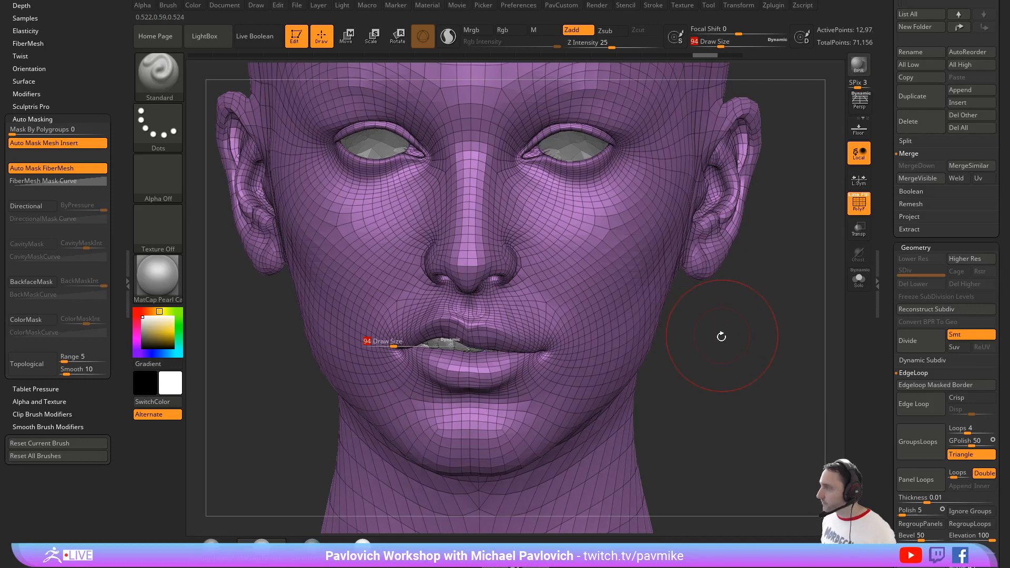
{"action": "left_click_drag", "start_coordinate": [721, 337], "coordinate": [725, 327]}
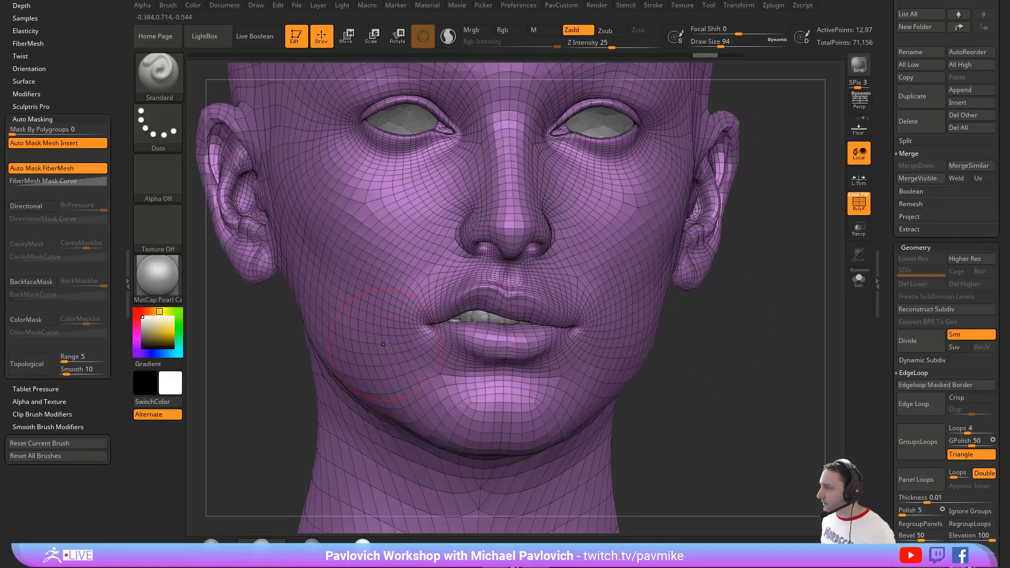
{"action": "left_click_drag", "start_coordinate": [391, 345], "coordinate": [383, 345]}
{"action": "mouse_move", "coordinate": [716, 333]}
{"action": "left_mouse_down"}
{"action": "mouse_move", "coordinate": [703, 345]}
{"action": "mouse_move", "coordinate": [522, 316]}
{"action": "left_mouse_up"}
{"action": "left_click", "coordinate": [167, 86], "text": "ctrl+shift"}
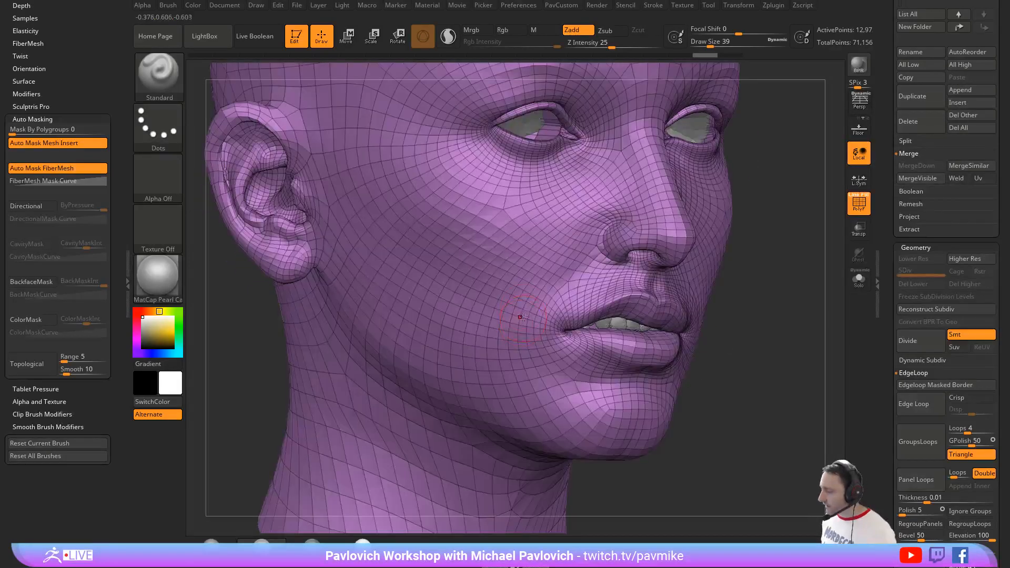
{"action": "left_click", "coordinate": [555, 317], "text": "ctrl+shift"}
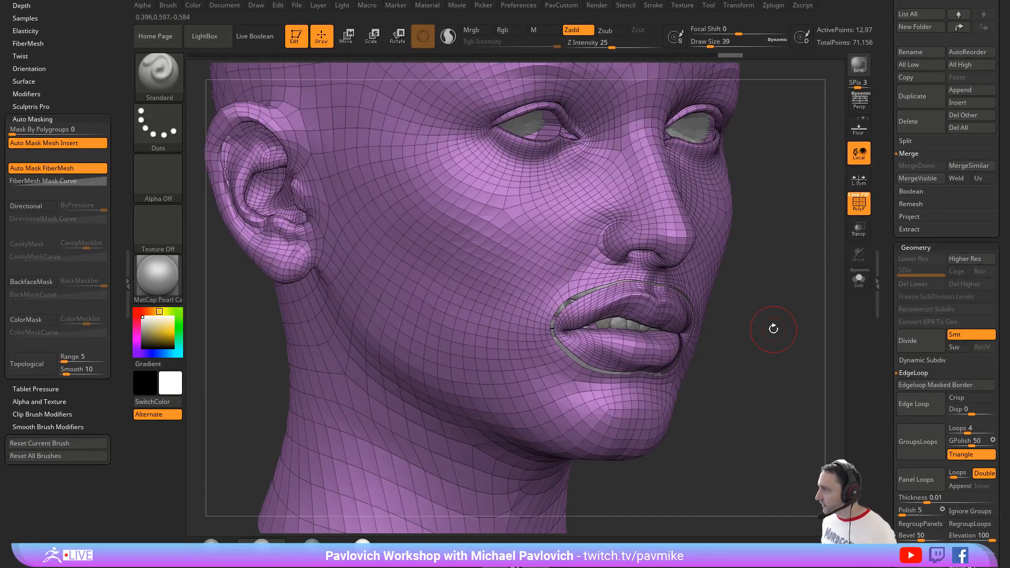
Step: Assign separate polygroups to the lips and the rest of the head, and show the hidden loop again
{"action": "key", "text": "2"}
{"action": "left_click", "coordinate": [756, 264]}
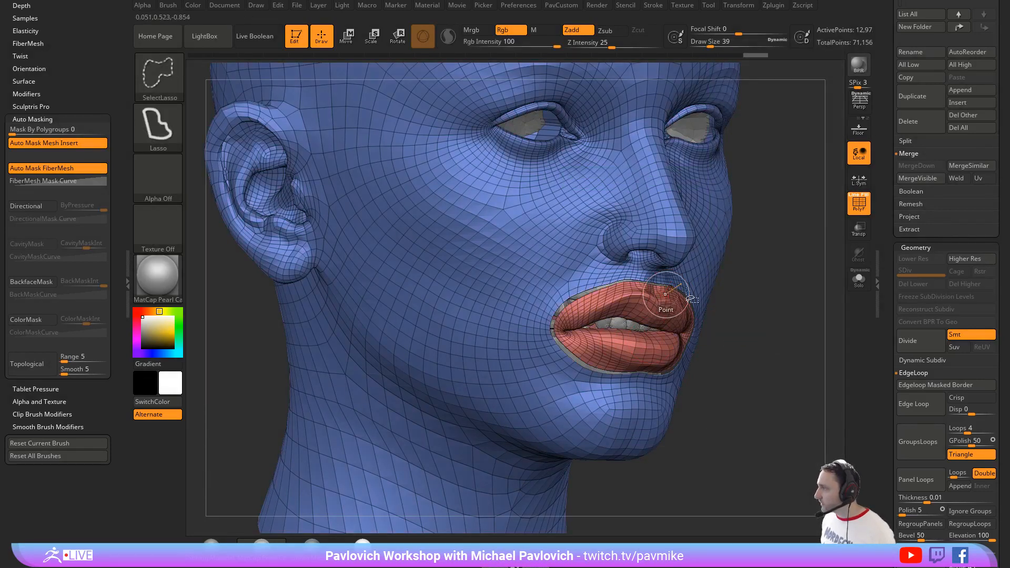
{"action": "left_click", "coordinate": [731, 308], "text": "ctrl+shift"}
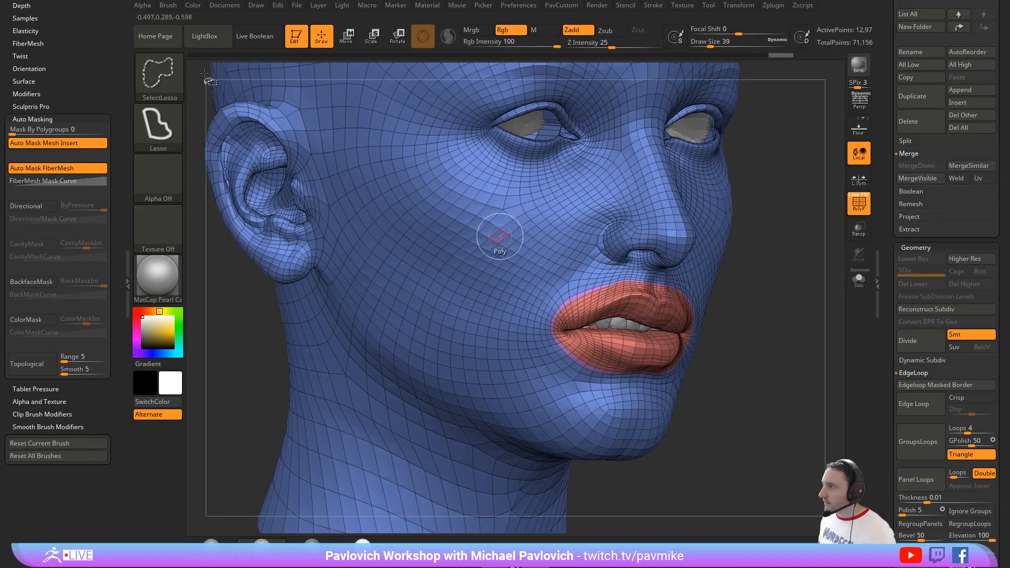
Step: Choose the SelectRect brush and isolate the lips polygroup over the skull
{"action": "left_click", "coordinate": [162, 74], "text": "ctrl+shift"}
{"action": "left_click", "coordinate": [290, 87], "text": "ctrl+shift"}
{"action": "left_click", "coordinate": [613, 299], "text": "ctrl+shift"}
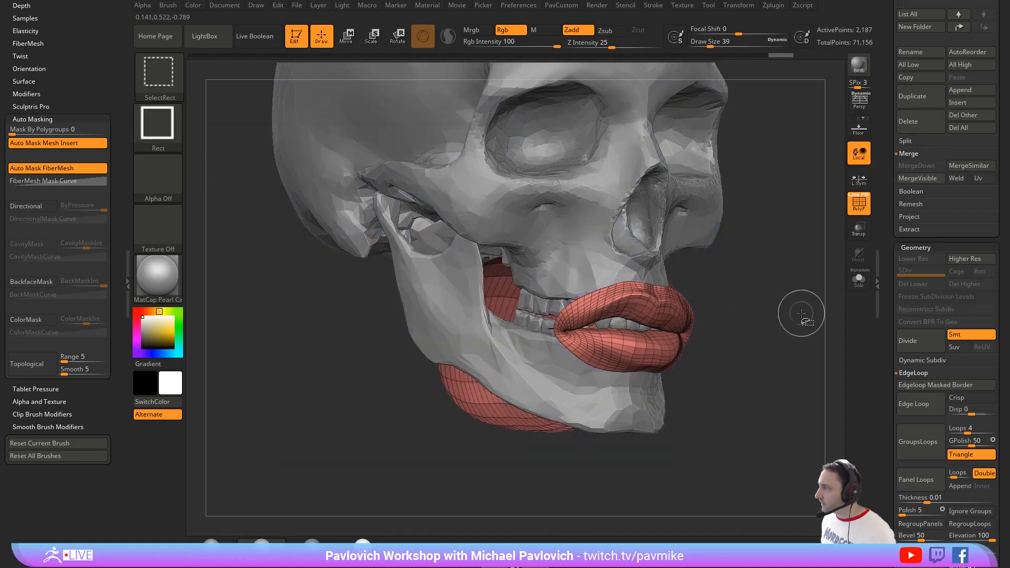
{"action": "left_click_drag", "start_coordinate": [786, 303], "coordinate": [770, 300]}
Step: Delete the hidden head geometry with Del Hidden, keeping the isolated lips polygroup
{"action": "key", "text": "2"}
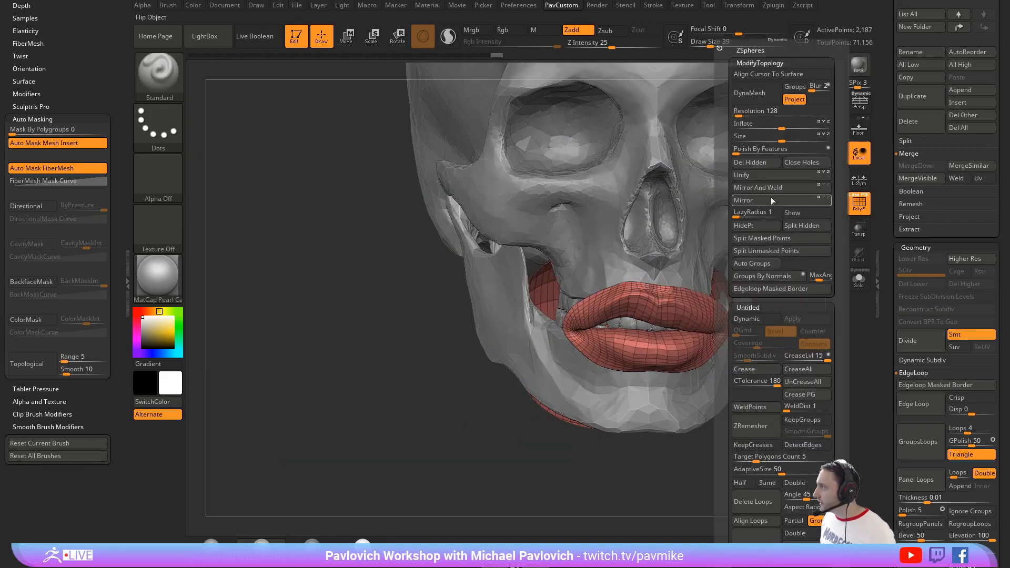
{"action": "left_click", "coordinate": [736, 163]}
{"action": "mouse_move", "coordinate": [793, 338]}
{"action": "left_mouse_down"}
{"action": "mouse_move", "coordinate": [712, 307]}
{"action": "mouse_move", "coordinate": [560, 308]}
{"action": "mouse_move", "coordinate": [749, 315]}
{"action": "left_mouse_up"}
Step: Reduce the Standard brush's draw size to 6
{"action": "key", "text": "s"}
{"action": "right_click_drag", "start_coordinate": [757, 291], "coordinate": [778, 332], "text": "ctrl"}
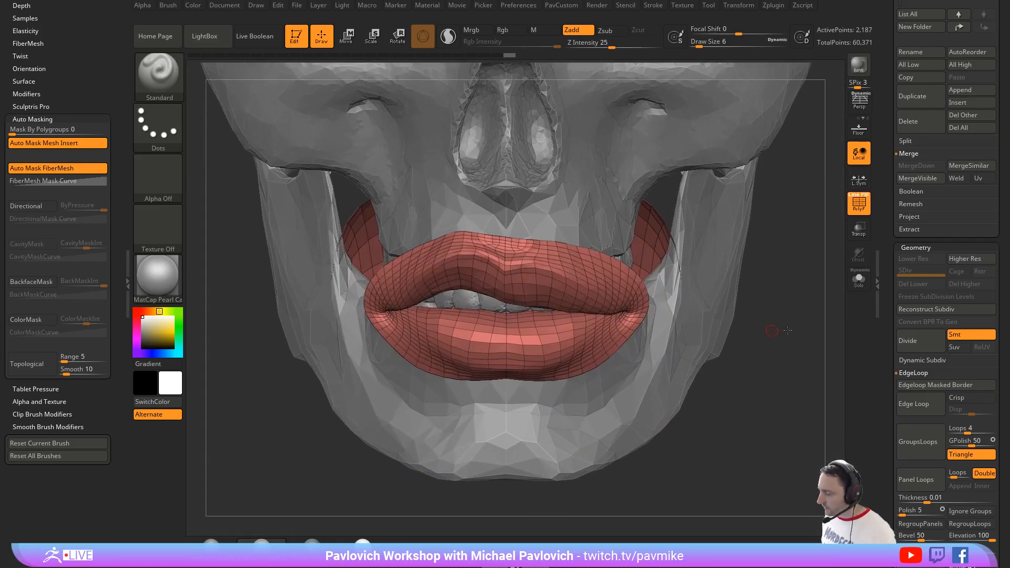
{"action": "left_click_drag", "start_coordinate": [777, 332], "coordinate": [731, 296]}
{"action": "left_click_drag", "start_coordinate": [623, 276], "coordinate": [451, 251]}
Step: Hide the outermost polygon loop of the lips with the SelectLasso brush
{"action": "key", "text": "ctrl+shift"}
{"action": "left_click", "coordinate": [171, 87]}
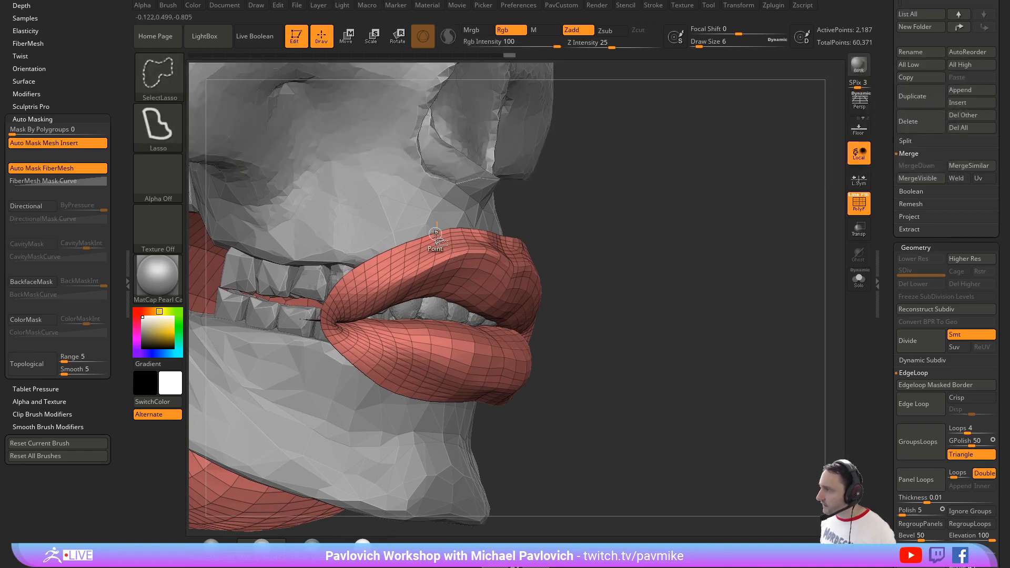
{"action": "left_click", "coordinate": [435, 234], "text": "ctrl+shift"}
{"action": "left_click_drag", "start_coordinate": [574, 225], "coordinate": [594, 233]}
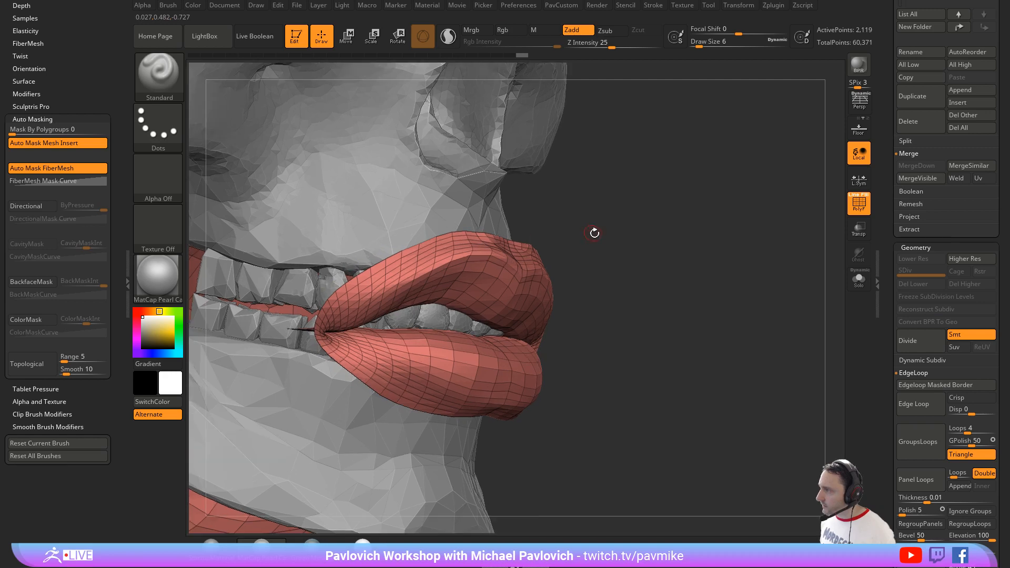
Step: Undo the hidden geometry deletion back to the full head, and redo the isolation of the lips polygroup
{"action": "left_click", "coordinate": [710, 240], "text": "ctrl+shift"}
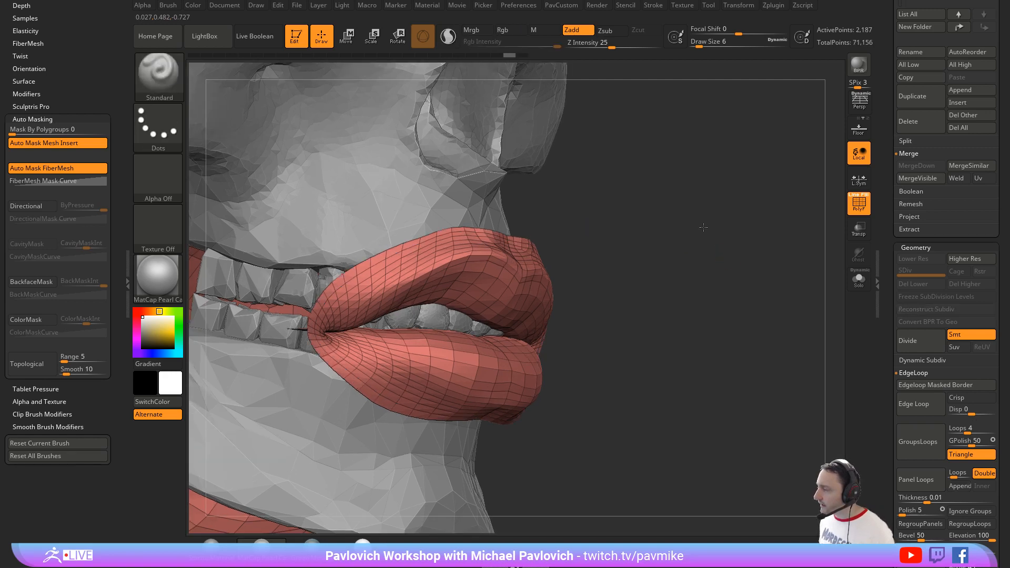
{"action": "left_click_drag", "start_coordinate": [726, 258], "coordinate": [693, 199]}
{"action": "left_click", "coordinate": [690, 208], "text": "ctrl+shift"}
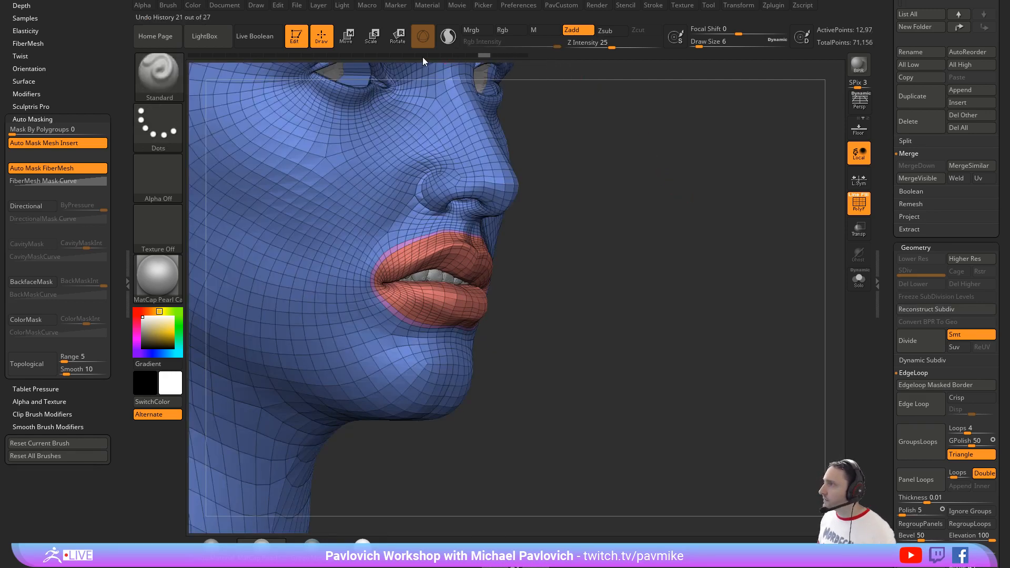
{"action": "left_click", "coordinate": [284, 5]}
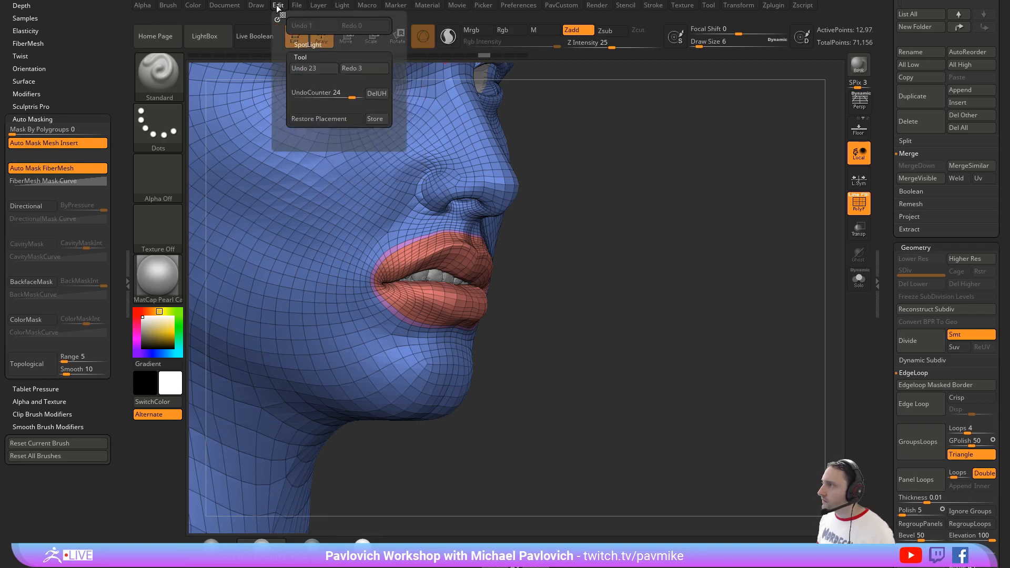
{"action": "left_click", "coordinate": [358, 68]}
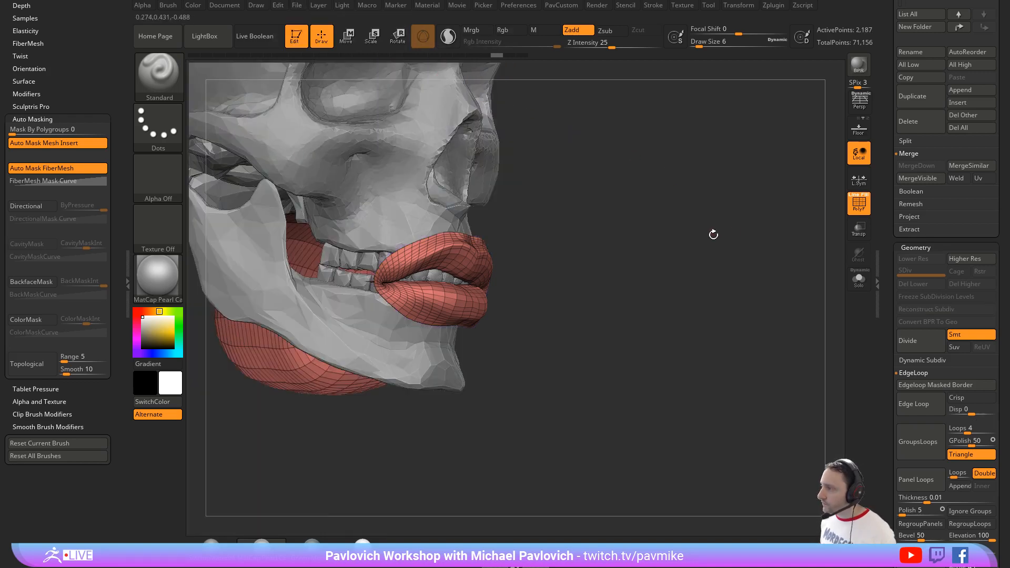
Step: Shrink the visible part of the lips mesh repeatedly to hide its outer polygon rows
{"action": "key", "text": "ctrl+shift"}
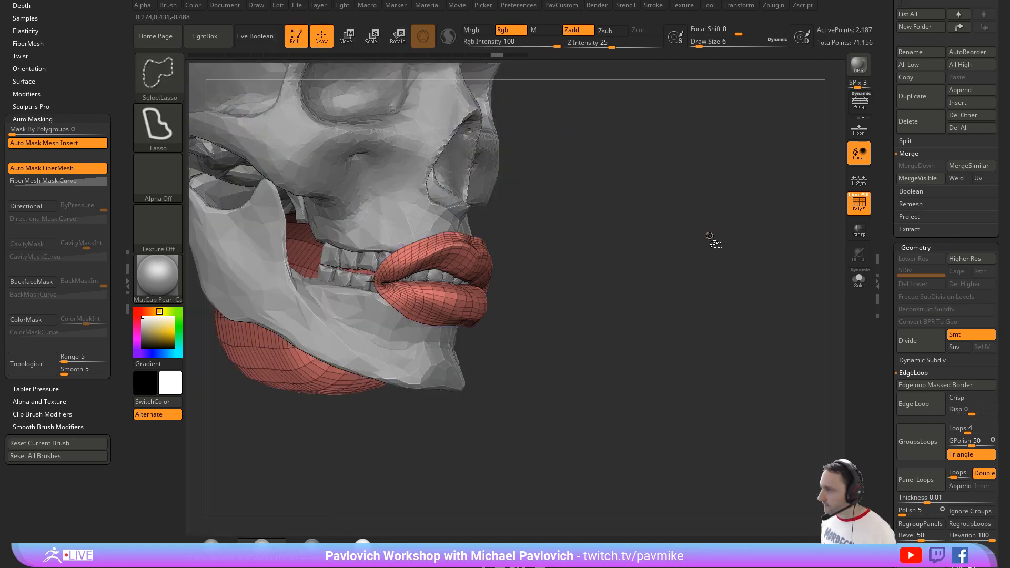
{"action": "key", "text": "ctrl+shift+z"}
{"action": "key", "text": "ctrl+shift+z"}
{"action": "key", "text": "ctrl+shift+z"}
{"action": "key", "text": "ctrl+shift+z"}
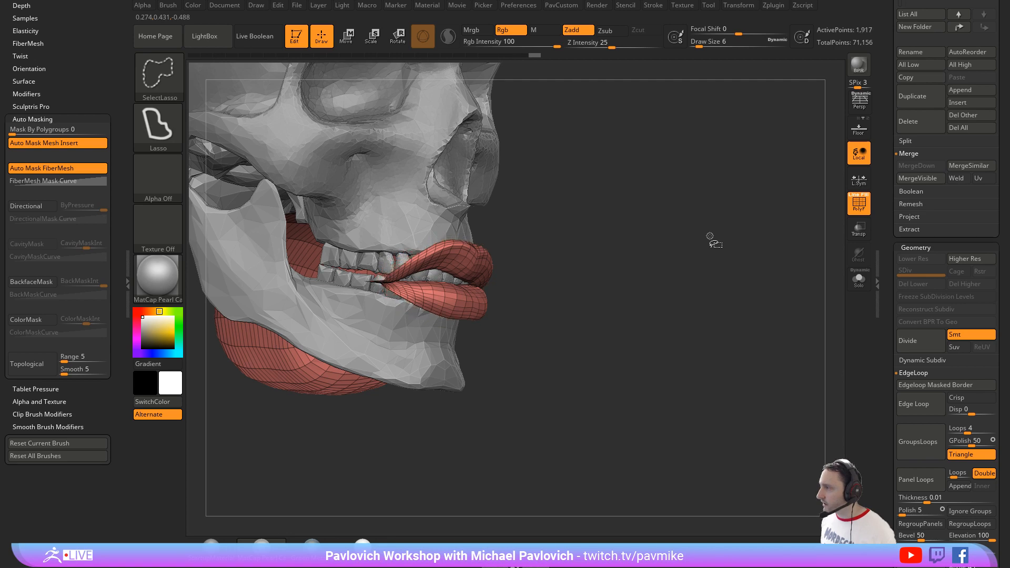
{"action": "key", "text": "ctrl+shift+z"}
{"action": "key", "text": "ctrl+shift+z"}
Step: Delete the hidden geometry from the head with Del Hidden, keeping the shrunken lips selection
{"action": "mouse_move", "coordinate": [710, 237]}
{"action": "left_mouse_down"}
{"action": "mouse_move", "coordinate": [626, 242]}
{"action": "mouse_move", "coordinate": [715, 242]}
{"action": "mouse_move", "coordinate": [760, 287]}
{"action": "mouse_move", "coordinate": [338, 236]}
{"action": "mouse_move", "coordinate": [419, 240]}
{"action": "left_mouse_up"}
{"action": "key", "text": "grave"}
{"action": "left_click", "coordinate": [684, 163]}
Step: Switch to the ZModeler brush for editing the open borders of the lips
{"action": "key", "text": "b"}
{"action": "key", "text": "z"}
{"action": "key", "text": "m"}
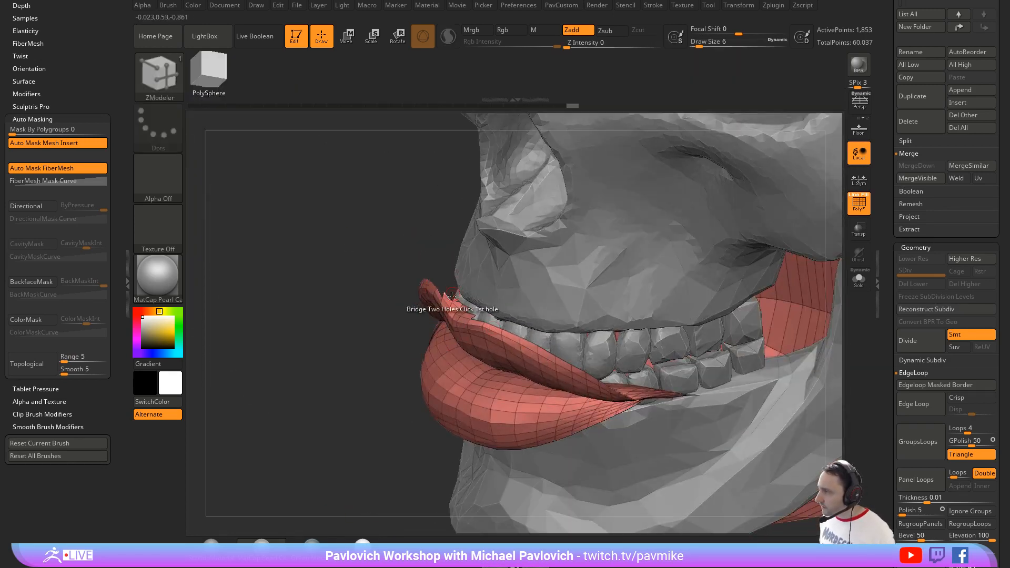
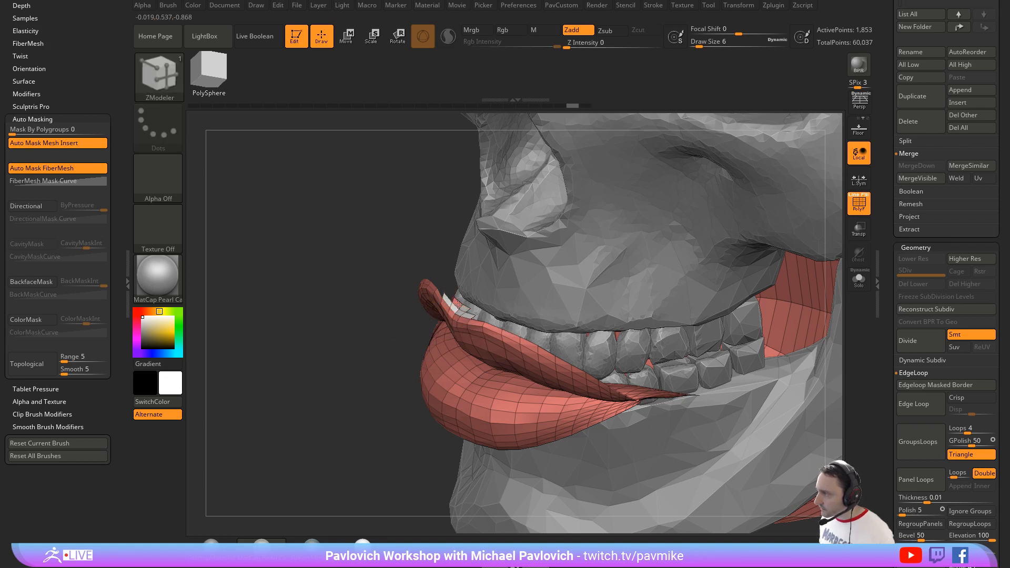
Step: Delete the stray polygroup beside the upper lip with ZModeler's Delete action targeting Polygroup All
{"action": "key", "text": "space"}
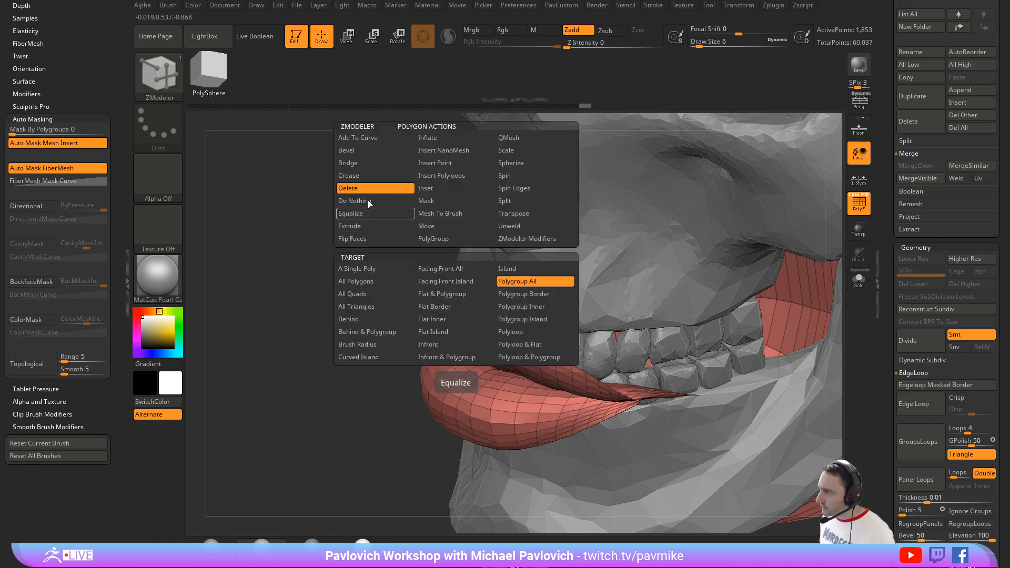
{"action": "left_click", "coordinate": [446, 299]}
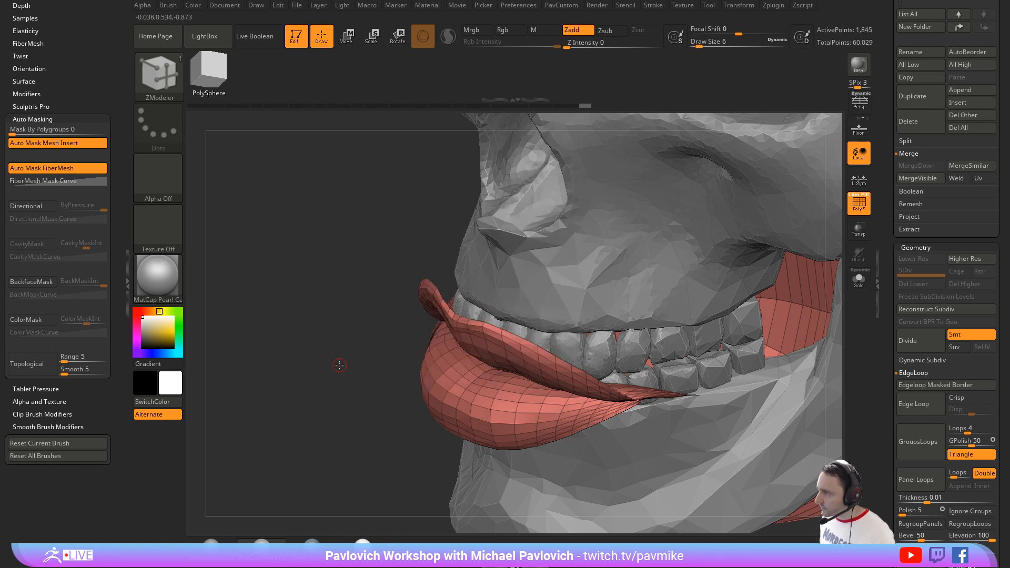
{"action": "left_click_drag", "start_coordinate": [339, 365], "coordinate": [336, 310]}
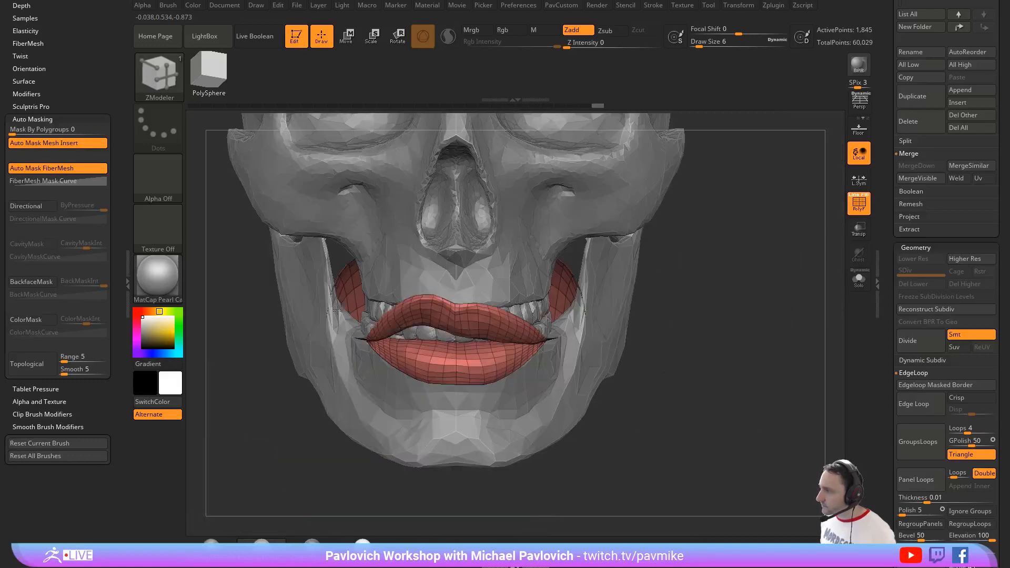
Step: Solo the lips mesh, hide the polygon loop separating the lips from the mouth interior, and regroup the pieces with Auto Groups
{"action": "mouse_move", "coordinate": [764, 313]}
{"action": "left_mouse_down"}
{"action": "mouse_move", "coordinate": [726, 305]}
{"action": "mouse_move", "coordinate": [724, 280]}
{"action": "mouse_move", "coordinate": [825, 316]}
{"action": "mouse_move", "coordinate": [794, 299]}
{"action": "mouse_move", "coordinate": [769, 305]}
{"action": "left_mouse_up"}
{"action": "left_click", "coordinate": [860, 280]}
{"action": "mouse_move", "coordinate": [291, 421]}
{"action": "left_mouse_down"}
{"action": "mouse_move", "coordinate": [275, 459]}
{"action": "mouse_move", "coordinate": [257, 464]}
{"action": "mouse_move", "coordinate": [249, 428]}
{"action": "mouse_move", "coordinate": [273, 369]}
{"action": "left_mouse_up"}
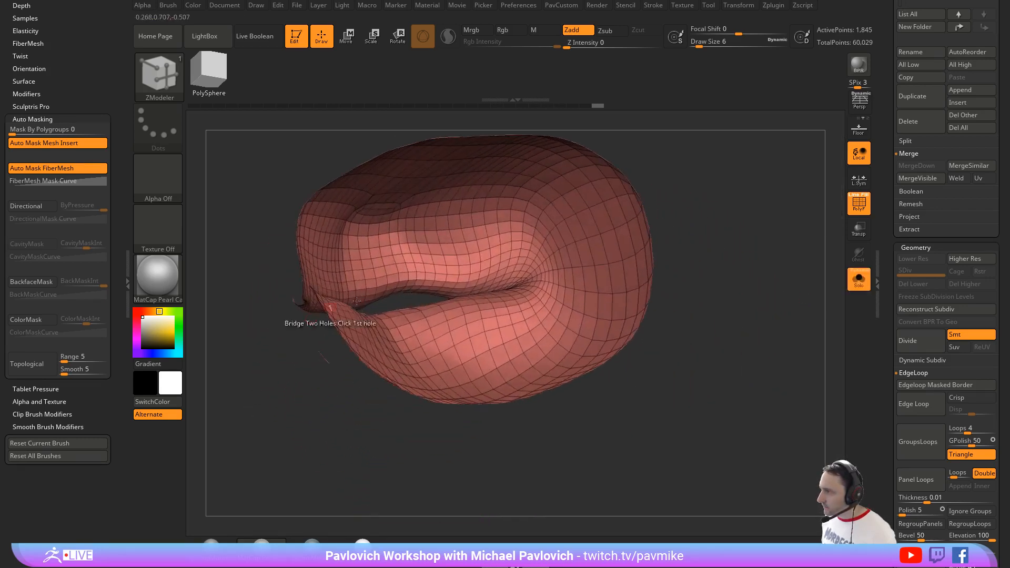
{"action": "left_click", "coordinate": [424, 282], "text": "ctrl+alt+shift"}
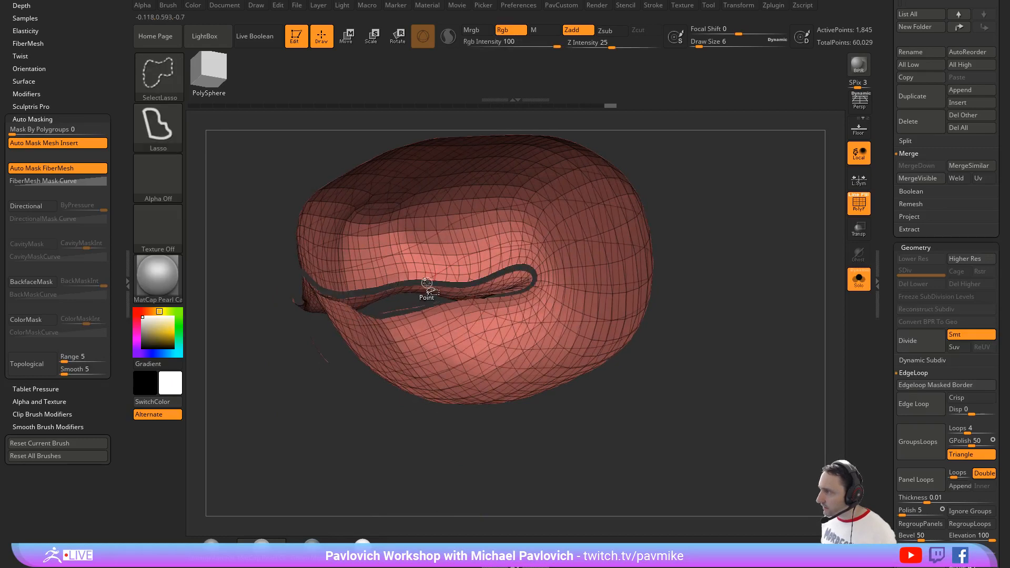
{"action": "mouse_move", "coordinate": [316, 340]}
{"action": "left_mouse_down"}
{"action": "mouse_move", "coordinate": [309, 384]}
{"action": "mouse_move", "coordinate": [342, 380]}
{"action": "mouse_move", "coordinate": [312, 318]}
{"action": "mouse_move", "coordinate": [295, 353]}
{"action": "left_mouse_up"}
{"action": "left_click_drag", "start_coordinate": [318, 399], "coordinate": [348, 404]}
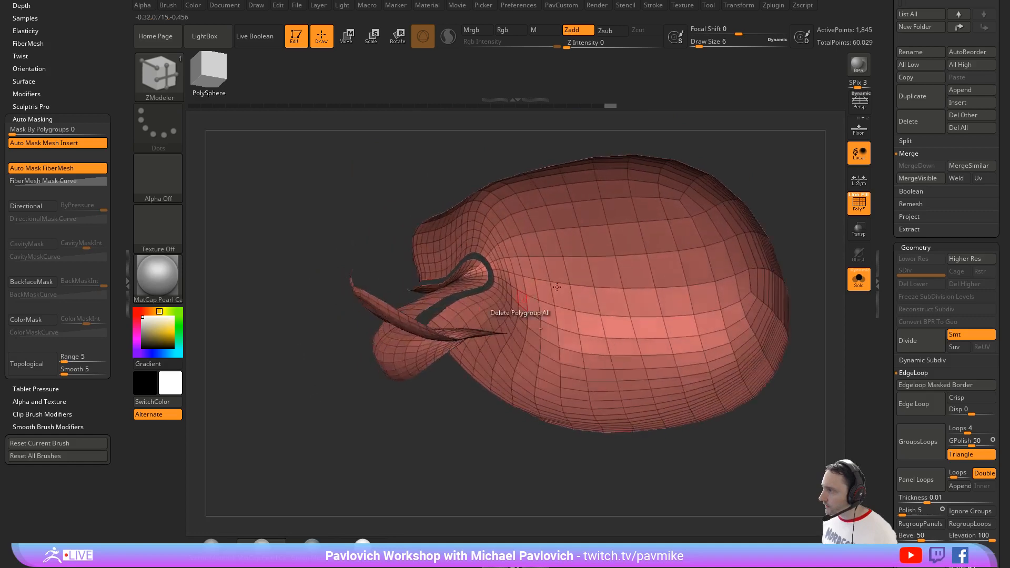
{"action": "key", "text": "space"}
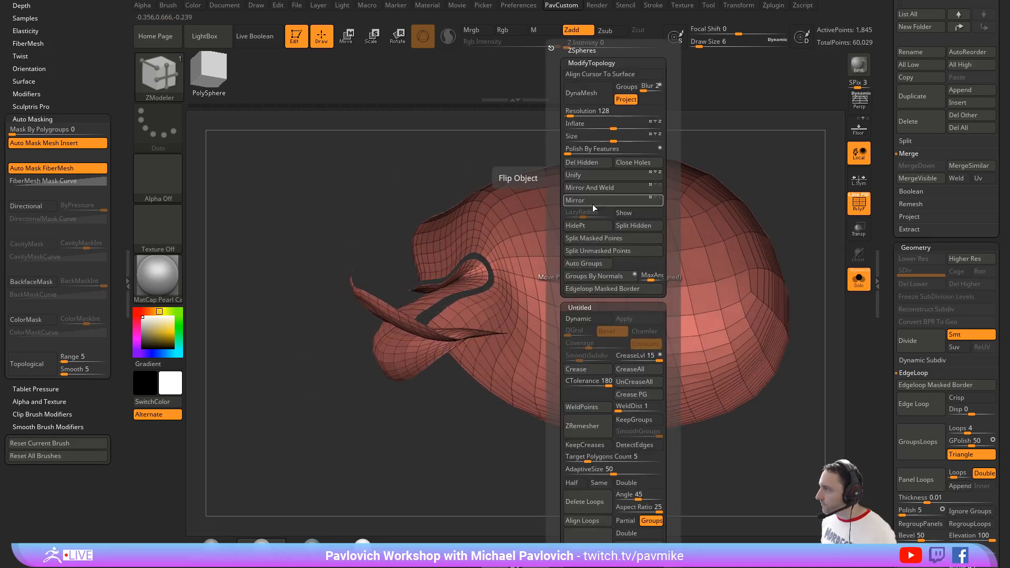
{"action": "left_click", "coordinate": [584, 263]}
Step: Hide the mouth interior polygroup and remove it with Del Hidden, keeping only the lips
{"action": "key", "text": "ctrl+shift"}
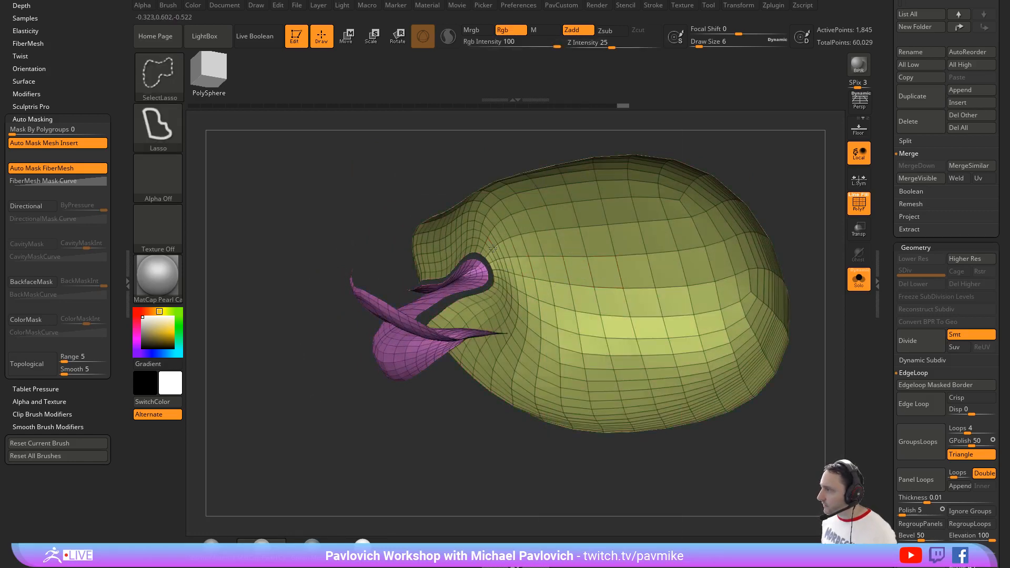
{"action": "left_click", "coordinate": [493, 247], "text": "ctrl+alt+shift"}
{"action": "key", "text": "space"}
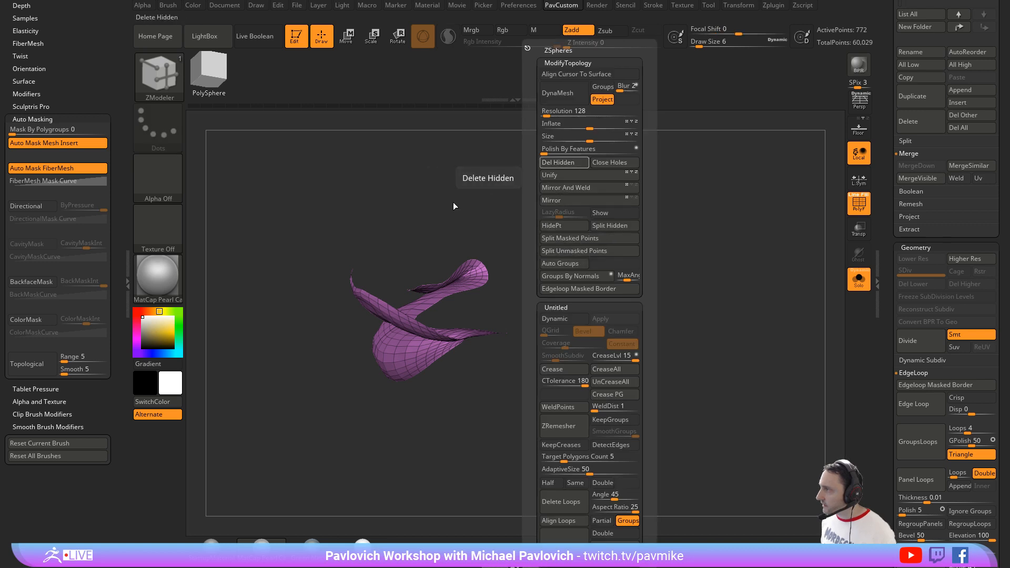
{"action": "left_click_drag", "start_coordinate": [541, 235], "coordinate": [558, 201]}
{"action": "left_click_drag", "start_coordinate": [617, 267], "coordinate": [656, 280]}
Step: Cap the open back of the lips mesh with Close Holes
{"action": "key", "text": "space"}
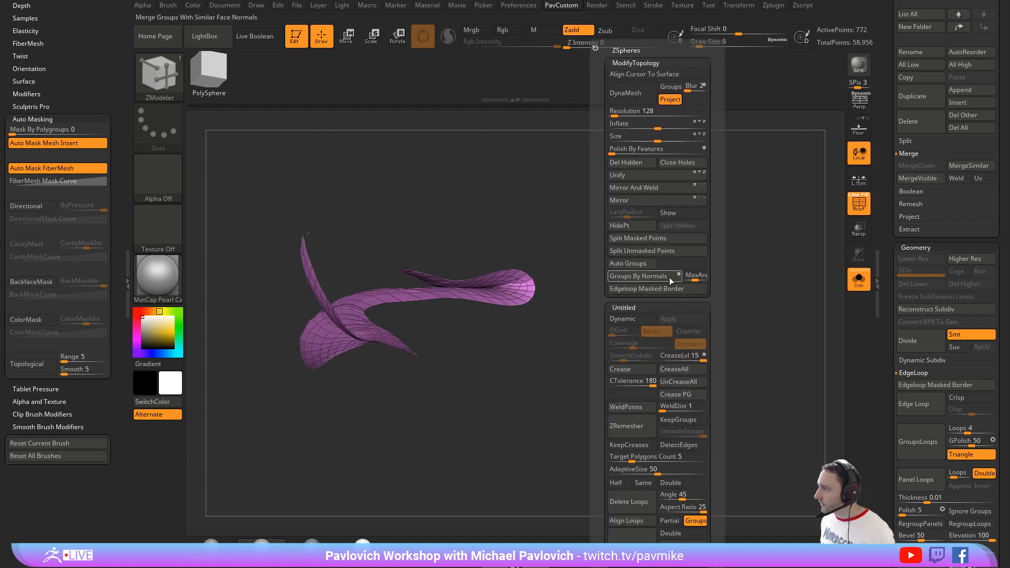
{"action": "left_click", "coordinate": [680, 174]}
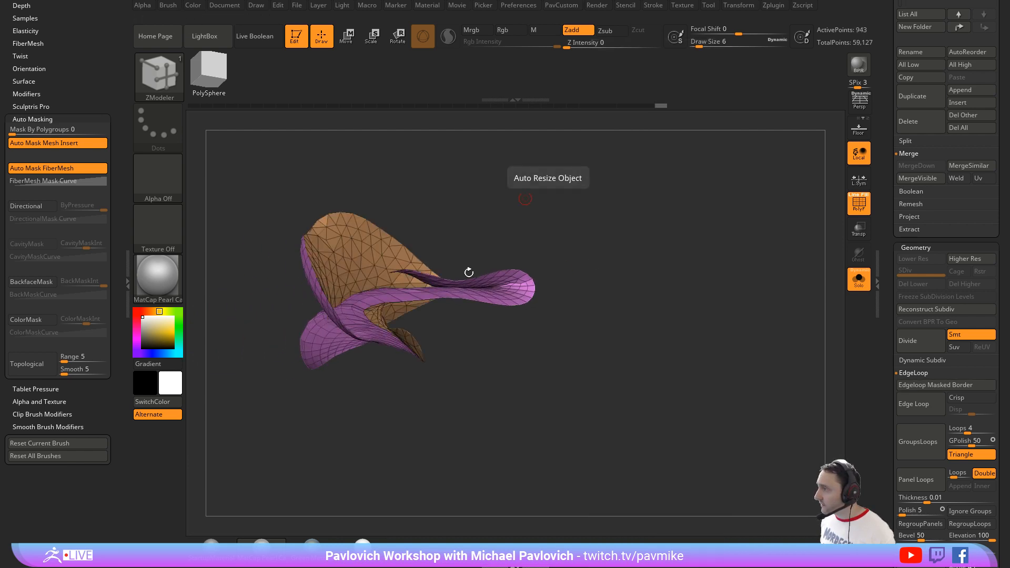
{"action": "left_click_drag", "start_coordinate": [469, 270], "coordinate": [520, 310]}
Step: Reset the gizmo's orientation, center it on the unmasked back cap of the lips, and extrude the cap backward about 0.19 units
{"action": "key", "text": "w"}
{"action": "left_click", "coordinate": [379, 286], "text": "ctrl"}
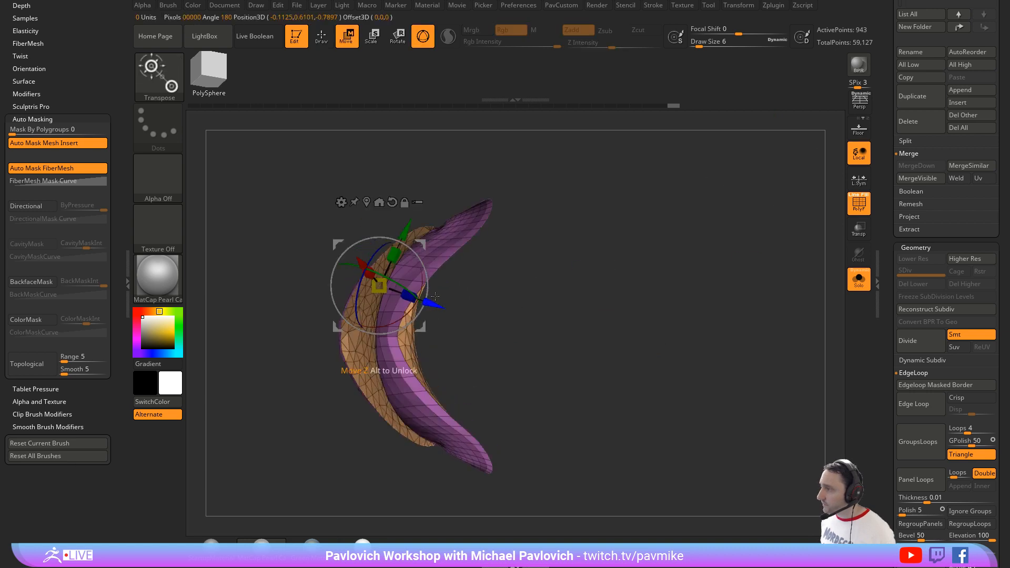
{"action": "left_click", "coordinate": [391, 202]}
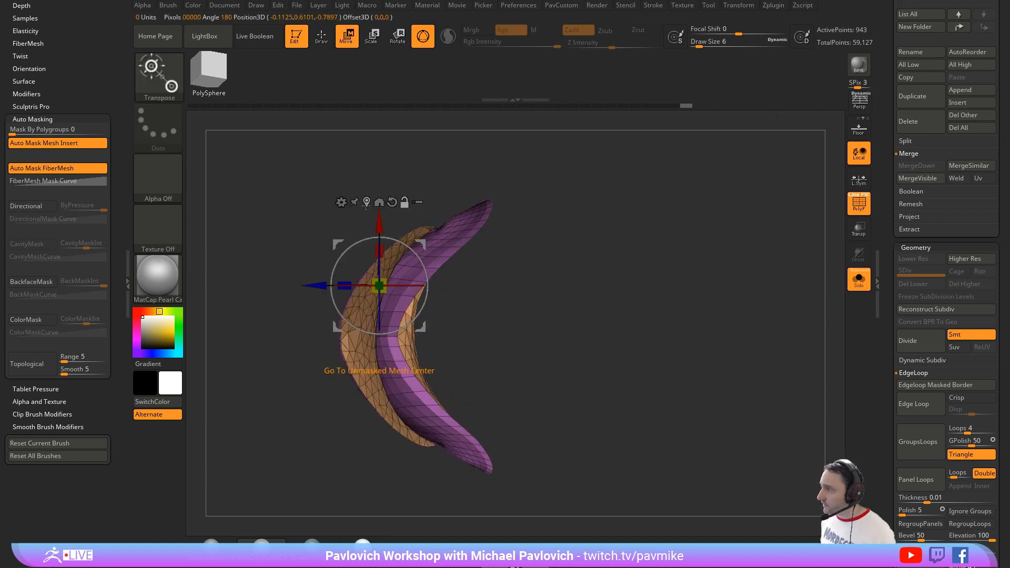
{"action": "left_click", "coordinate": [367, 201]}
{"action": "left_click_drag", "start_coordinate": [353, 350], "coordinate": [432, 352], "text": "ctrl"}
{"action": "key", "text": "q"}
{"action": "mouse_move", "coordinate": [617, 365]}
{"action": "left_mouse_down"}
{"action": "mouse_move", "coordinate": [633, 257]}
{"action": "mouse_move", "coordinate": [674, 250]}
{"action": "mouse_move", "coordinate": [650, 266]}
{"action": "left_mouse_up"}
{"action": "key", "text": "w"}
{"action": "left_click_drag", "start_coordinate": [549, 296], "coordinate": [607, 371]}
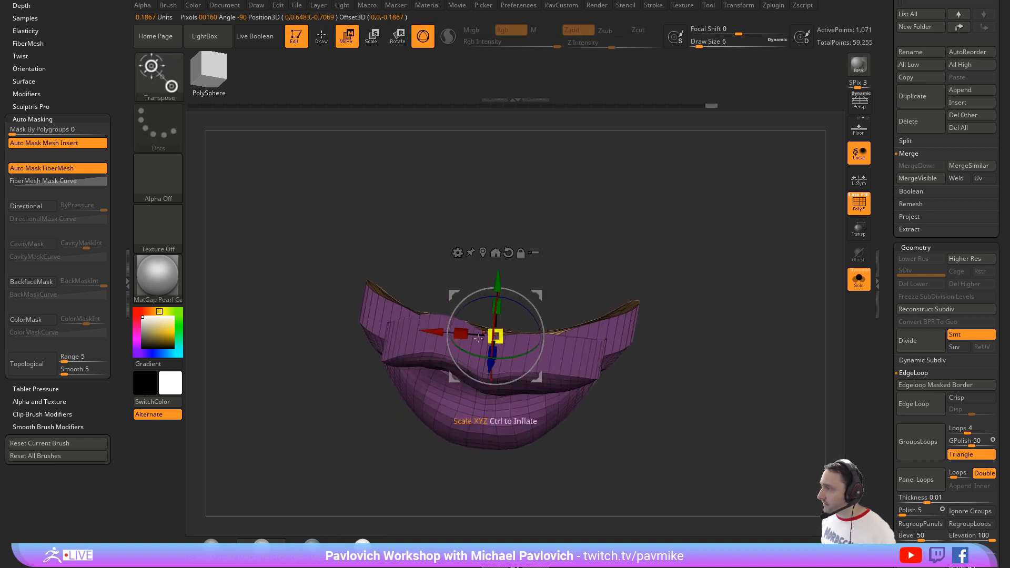
Step: Narrow the extruded back of the lips to about 0.82 of its width and stretch it in depth
{"action": "left_click_drag", "start_coordinate": [460, 333], "coordinate": [475, 341]}
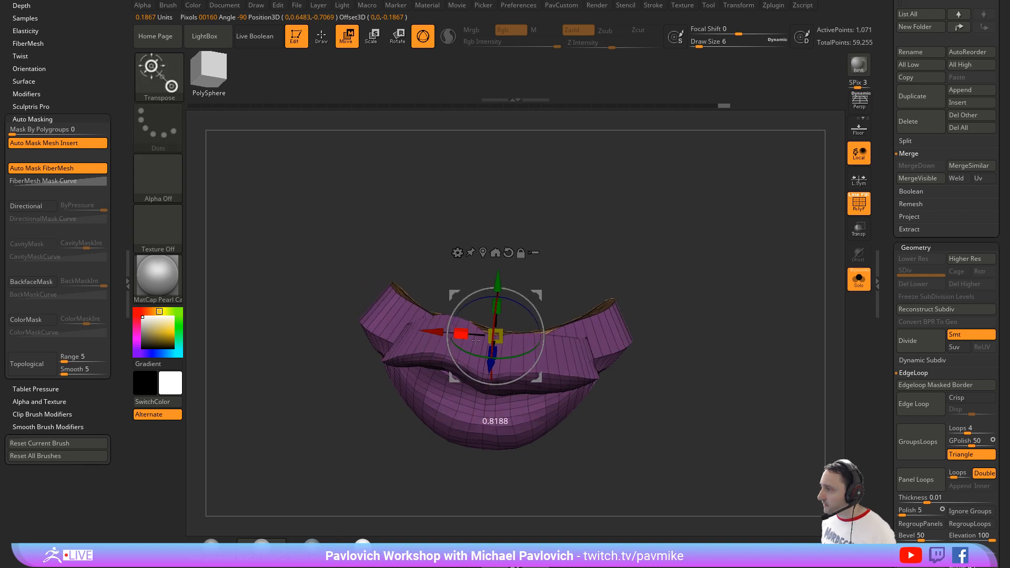
{"action": "left_click_drag", "start_coordinate": [648, 310], "coordinate": [583, 256]}
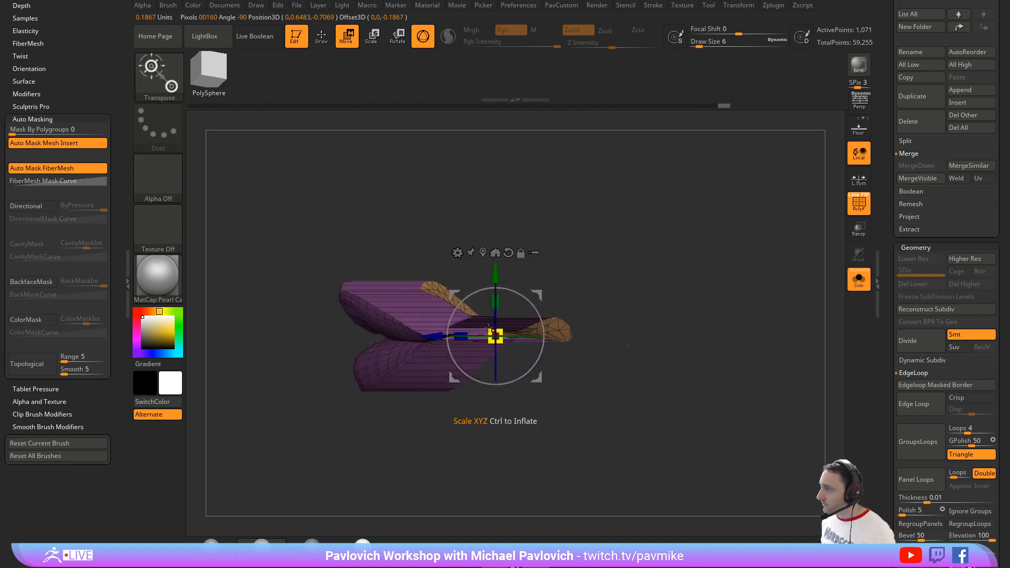
{"action": "left_click_drag", "start_coordinate": [460, 334], "coordinate": [391, 329]}
Step: Turn off Solo to show the skull around the lips and hide the polyframe wireframe
{"action": "key", "text": "q"}
{"action": "left_click_drag", "start_coordinate": [592, 280], "coordinate": [660, 270]}
{"action": "left_click", "coordinate": [858, 278]}
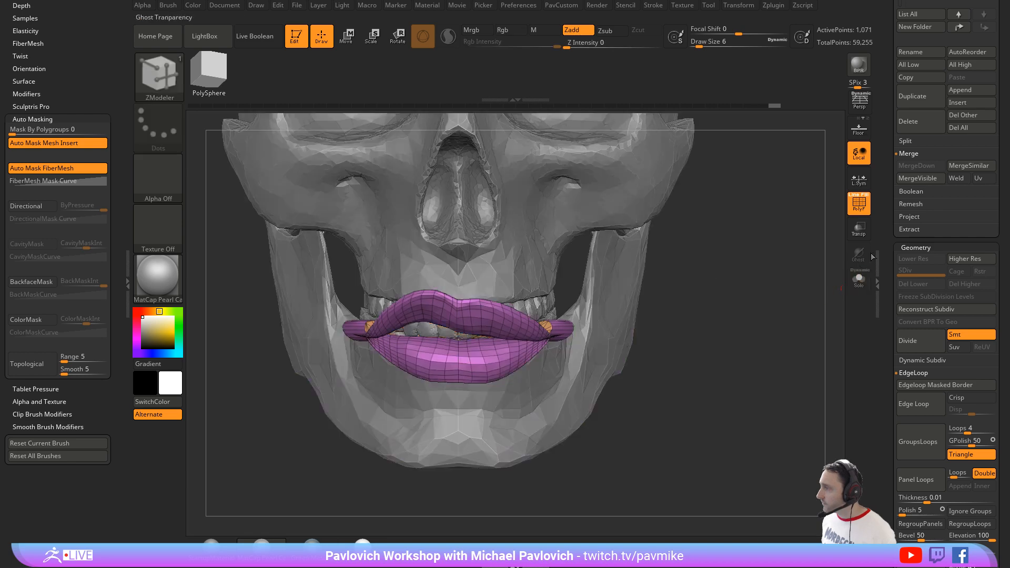
{"action": "left_click", "coordinate": [854, 207]}
Step: Push the protruding back corners of the lips inward with the Move brush at draw size 68
{"action": "mouse_move", "coordinate": [736, 290]}
{"action": "left_mouse_down"}
{"action": "mouse_move", "coordinate": [389, 357]}
{"action": "mouse_move", "coordinate": [295, 390]}
{"action": "mouse_move", "coordinate": [567, 380]}
{"action": "left_mouse_up"}
{"action": "key", "text": "b"}
{"action": "key", "text": "m"}
{"action": "key", "text": "v"}
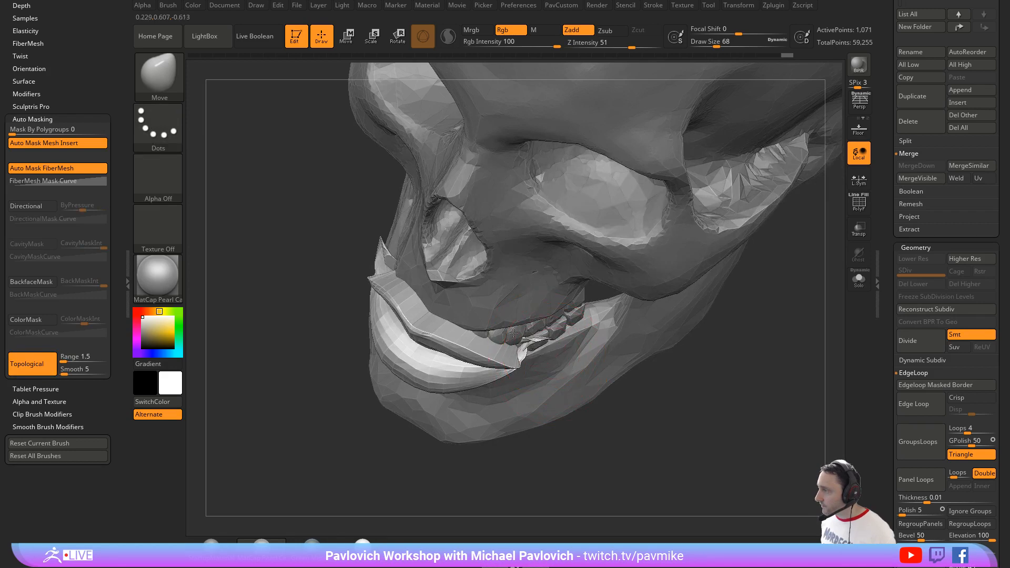
{"action": "left_click_drag", "start_coordinate": [628, 386], "coordinate": [646, 437]}
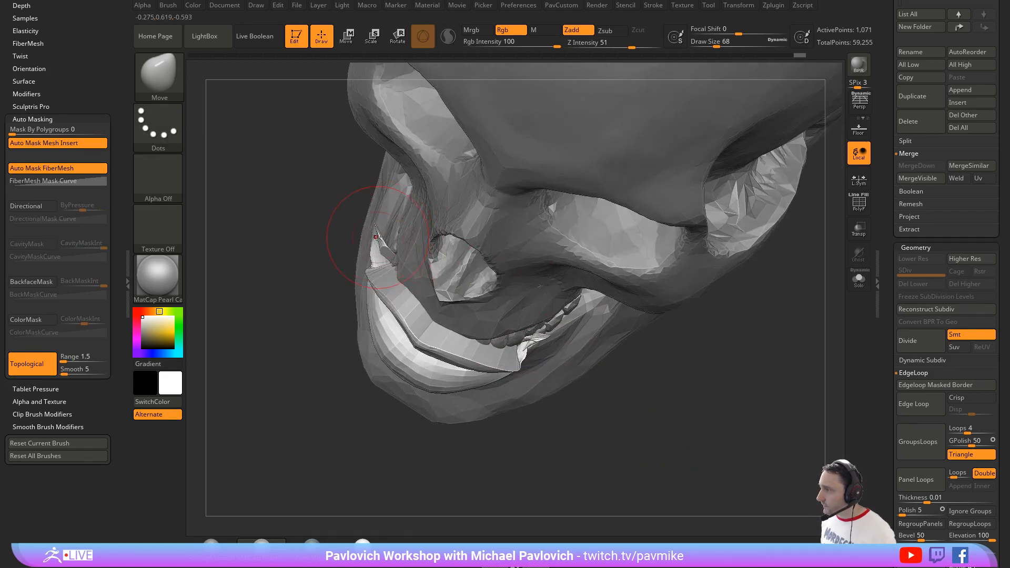
{"action": "left_click_drag", "start_coordinate": [421, 266], "coordinate": [425, 270]}
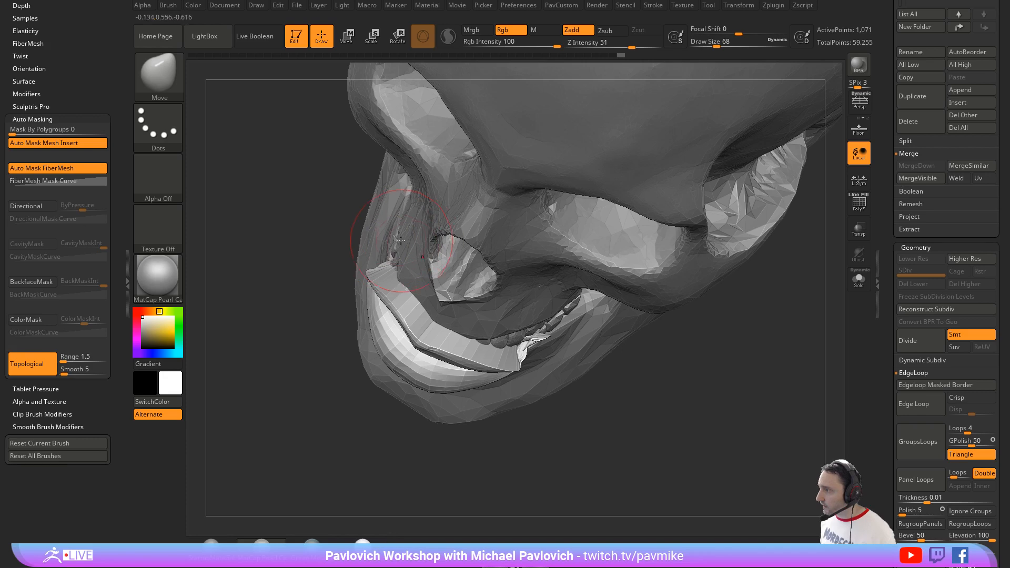
{"action": "left_click_drag", "start_coordinate": [609, 373], "coordinate": [522, 337]}
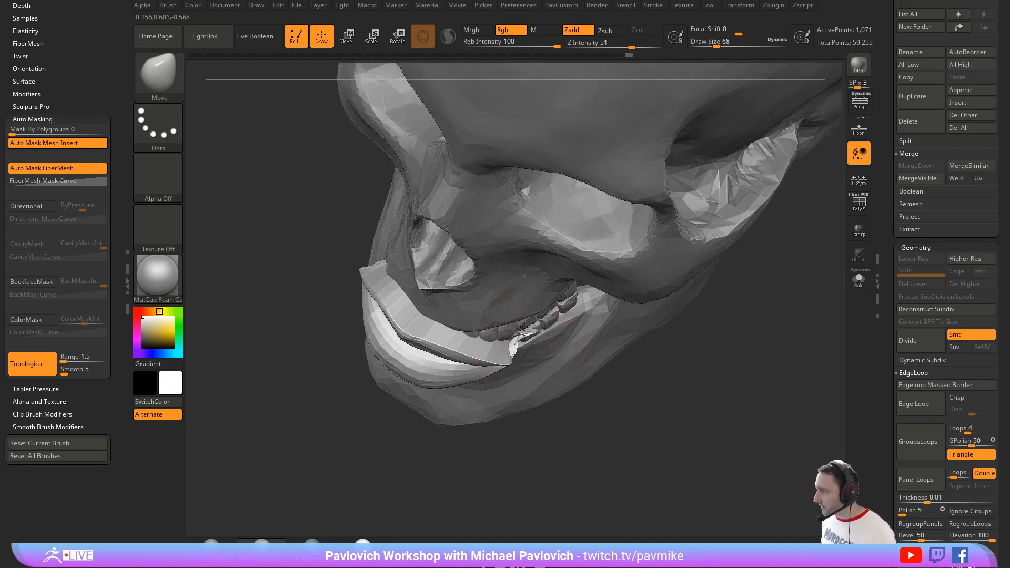
{"action": "left_click_drag", "start_coordinate": [683, 334], "coordinate": [686, 298], "text": "shift"}
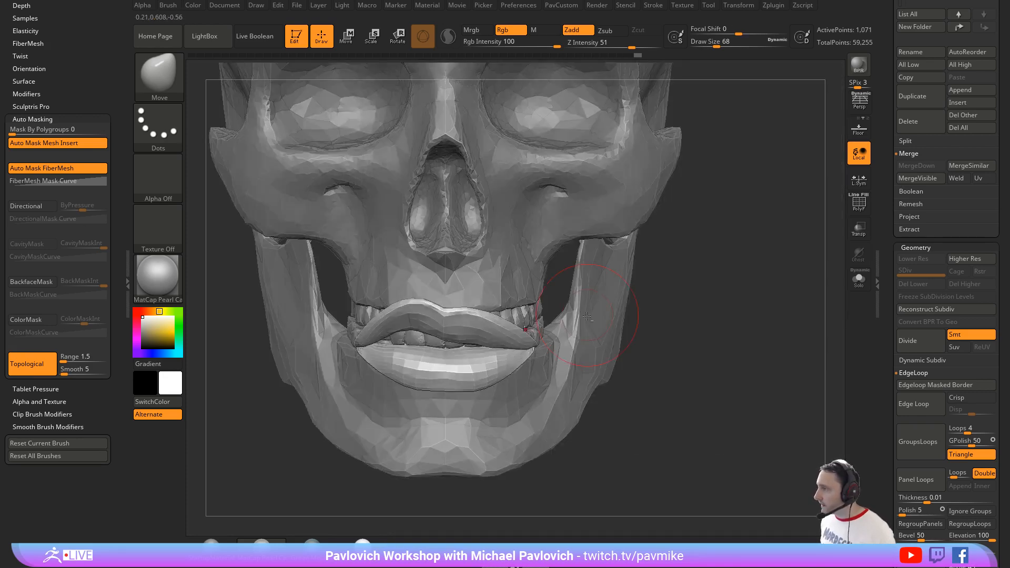
Step: Switch to the Standard brush and select the skull subtool
{"action": "key", "text": "b"}
{"action": "key", "text": "s"}
{"action": "key", "text": "t"}
{"action": "left_click", "coordinate": [548, 260], "text": "alt"}
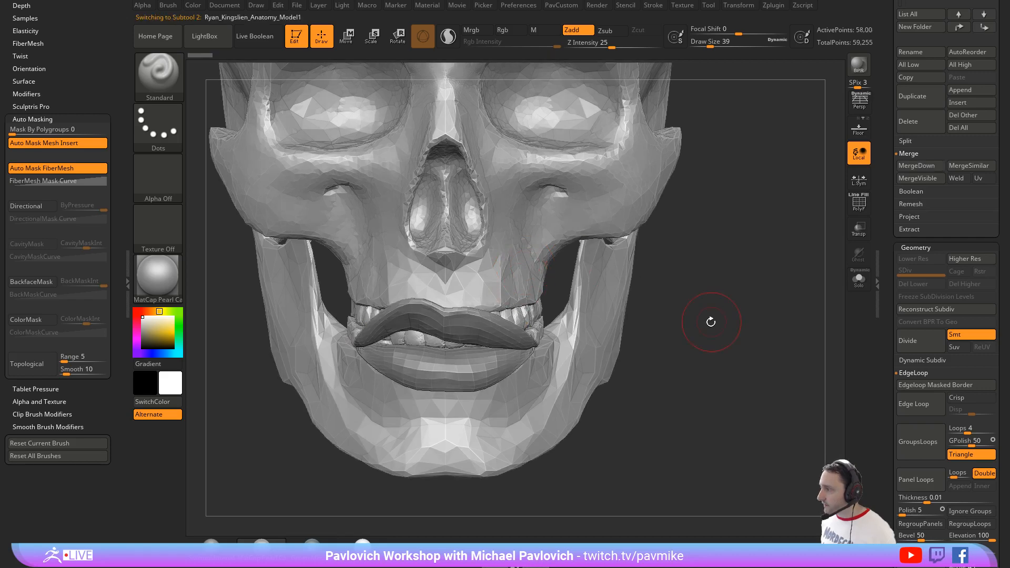
{"action": "left_click_drag", "start_coordinate": [710, 323], "coordinate": [656, 272]}
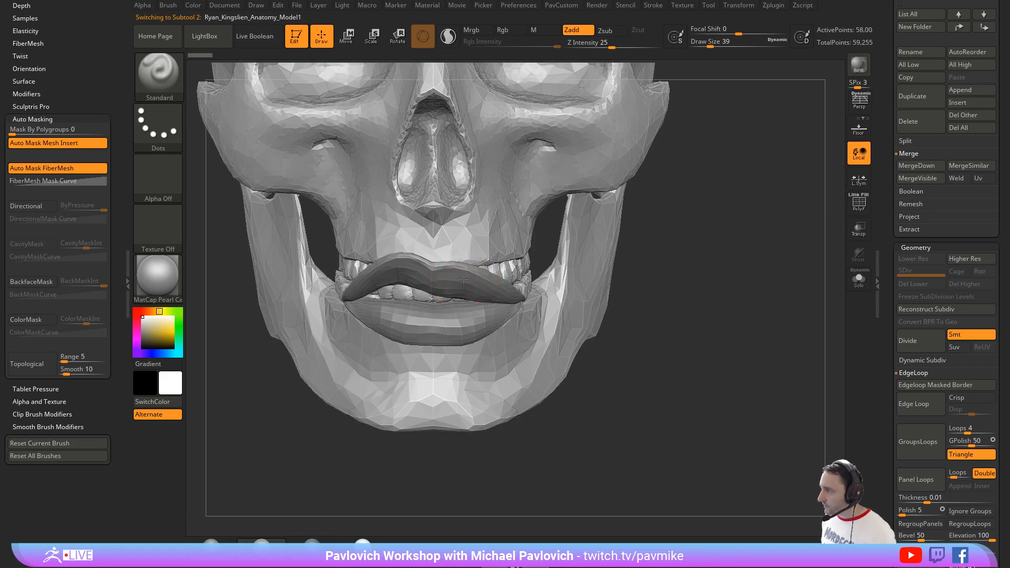
Step: Lower the lips subtool about 0.02 units and scale it up uniformly to about 1.04
{"action": "key", "text": "w"}
{"action": "left_click_drag", "start_coordinate": [436, 230], "coordinate": [437, 237]}
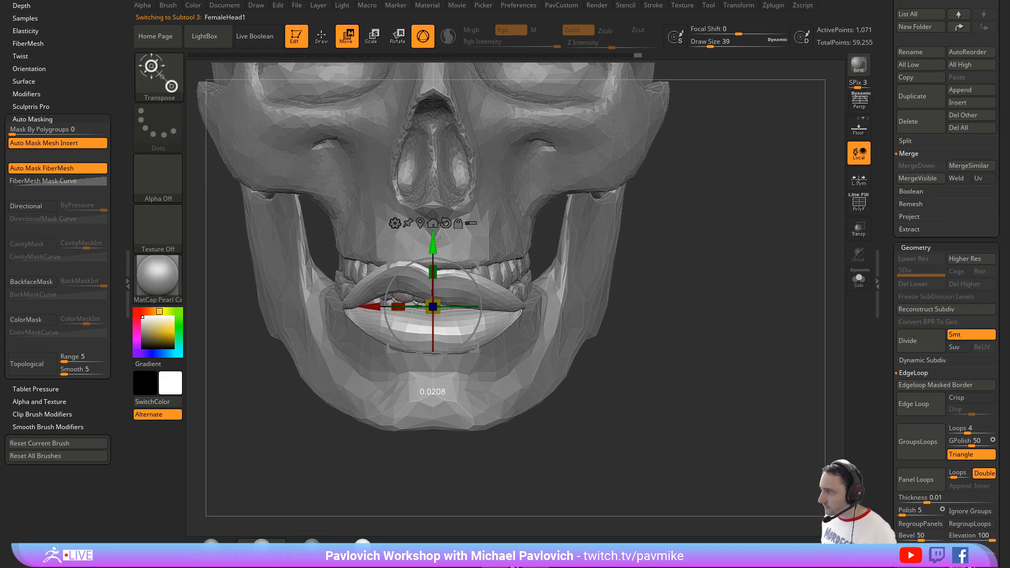
{"action": "key", "text": "q"}
{"action": "key", "text": "w"}
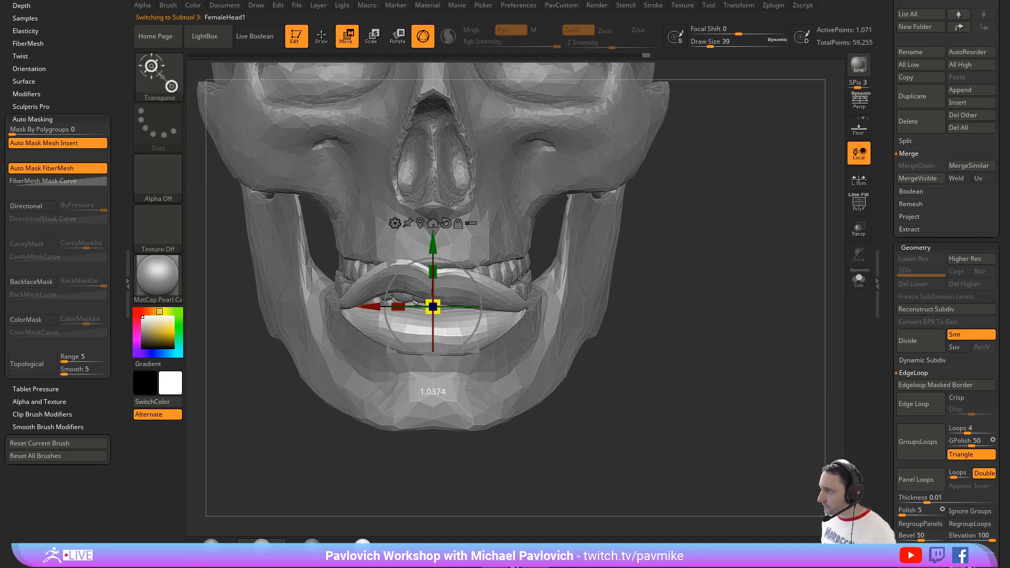
{"action": "key", "text": "q"}
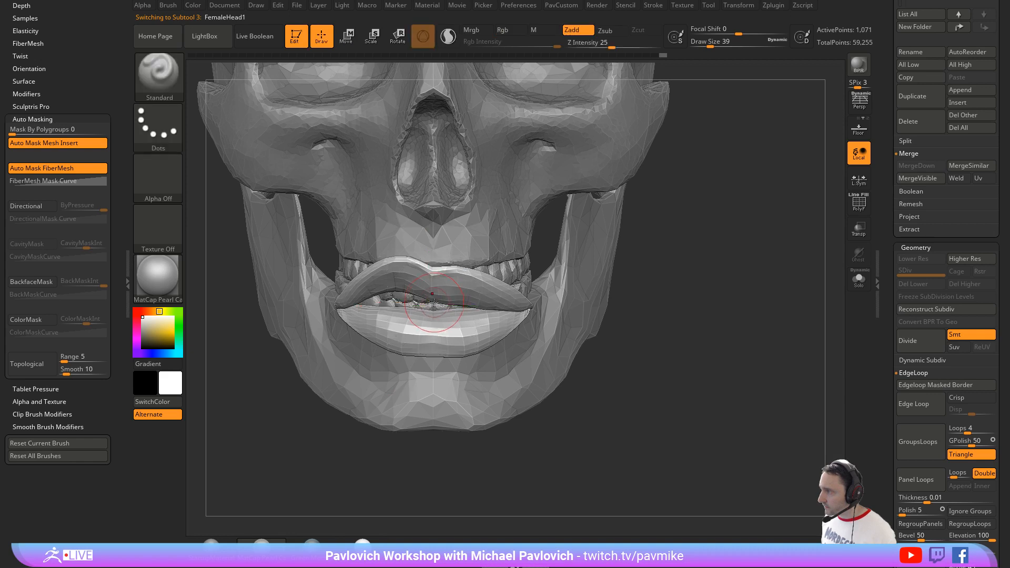
Step: Reshape the lips over the teeth with the Move brush, using draw sizes 112 and 49
{"action": "key", "text": "b"}
{"action": "key", "text": "m"}
{"action": "key", "text": "t"}
{"action": "key", "text": "s"}
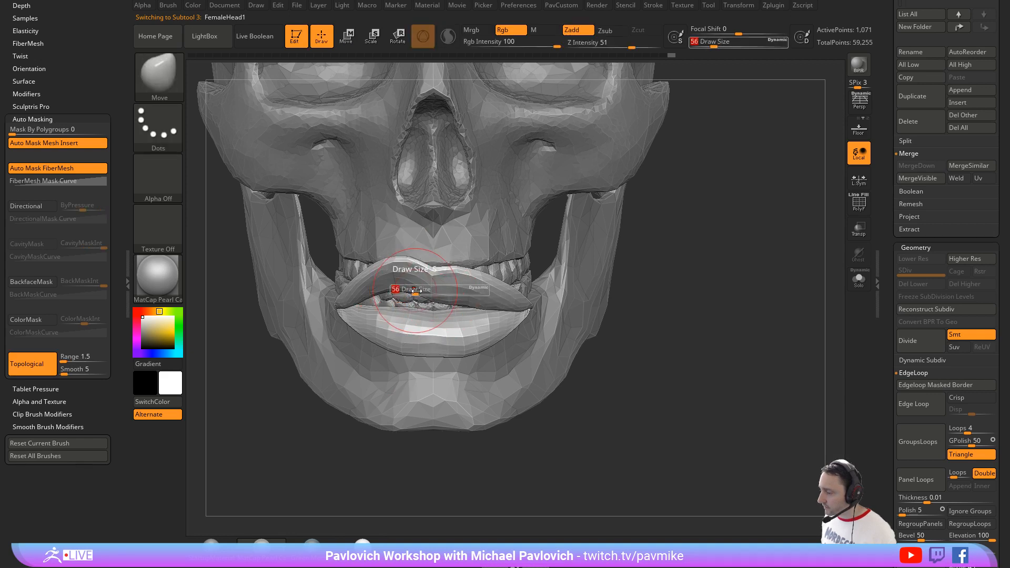
{"action": "mouse_move", "coordinate": [417, 288]}
{"action": "left_mouse_down"}
{"action": "mouse_move", "coordinate": [426, 289]}
{"action": "mouse_move", "coordinate": [408, 286]}
{"action": "mouse_move", "coordinate": [437, 283]}
{"action": "left_mouse_up"}
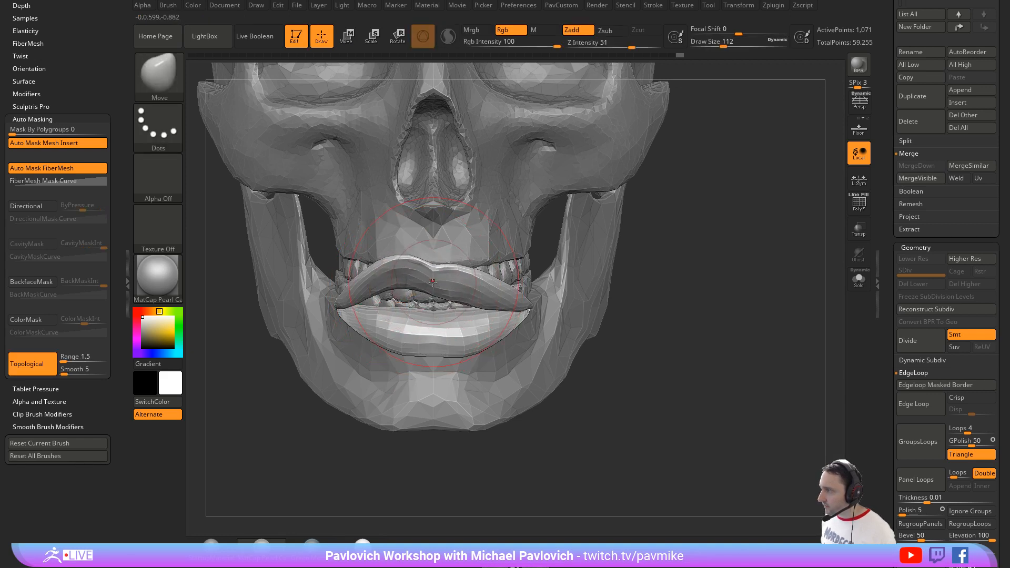
{"action": "key", "text": "s"}
{"action": "left_click_drag", "start_coordinate": [367, 285], "coordinate": [357, 285]}
{"action": "left_click_drag", "start_coordinate": [235, 366], "coordinate": [356, 359]}
Step: Fill out the lips' surface with the Inflat and Clay brushes at draw size 49
{"action": "key", "text": "b"}
{"action": "key", "text": "c"}
{"action": "key", "text": "l"}
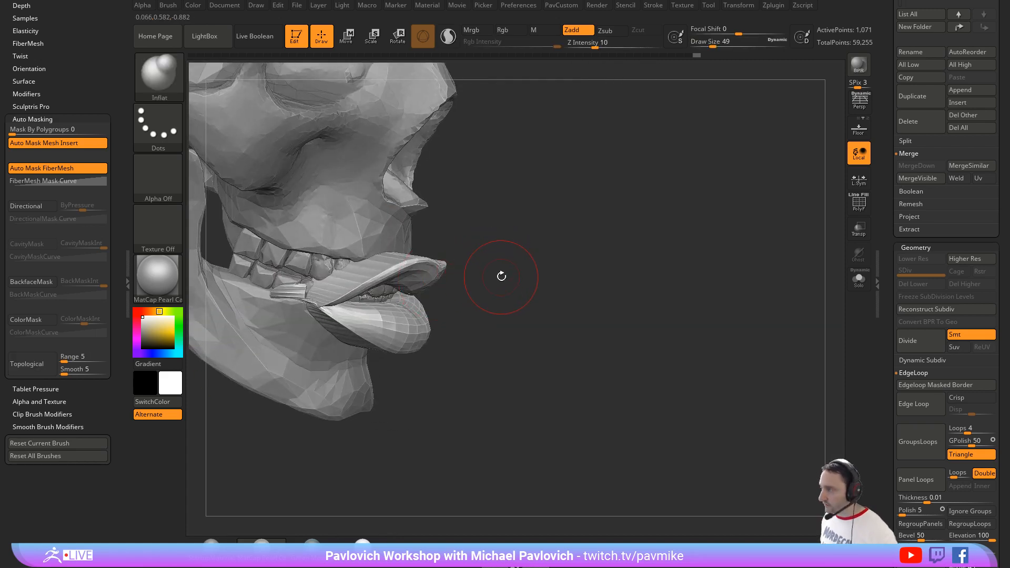
{"action": "mouse_move", "coordinate": [501, 275]}
{"action": "left_mouse_down"}
{"action": "mouse_move", "coordinate": [494, 232]}
{"action": "mouse_move", "coordinate": [476, 233]}
{"action": "left_mouse_up"}
{"action": "key", "text": "s"}
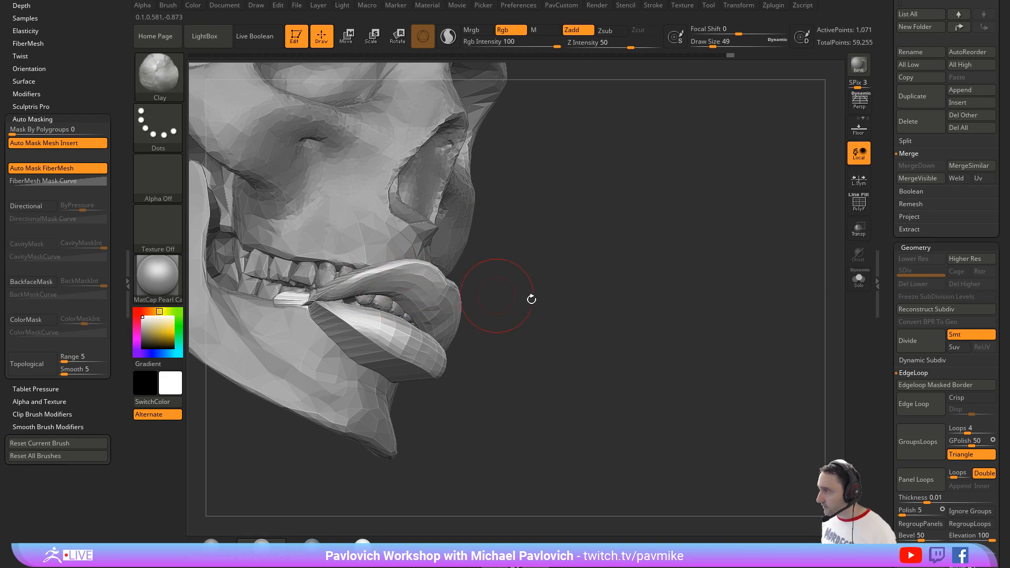
{"action": "mouse_move", "coordinate": [529, 298]}
{"action": "left_mouse_down"}
{"action": "mouse_move", "coordinate": [463, 324]}
{"action": "mouse_move", "coordinate": [364, 339]}
{"action": "left_mouse_up"}
{"action": "mouse_move", "coordinate": [263, 429]}
{"action": "left_mouse_down"}
{"action": "mouse_move", "coordinate": [302, 456]}
{"action": "mouse_move", "coordinate": [275, 428]}
{"action": "left_mouse_up"}
Step: Switch to the Standard brush at draw size 16 and select the skull subtool
{"action": "key", "text": "b"}
{"action": "key", "text": "s"}
{"action": "key", "text": "t"}
{"action": "key", "text": "s"}
{"action": "left_click_drag", "start_coordinate": [427, 324], "coordinate": [419, 324]}
{"action": "left_click", "coordinate": [440, 322], "text": "alt"}
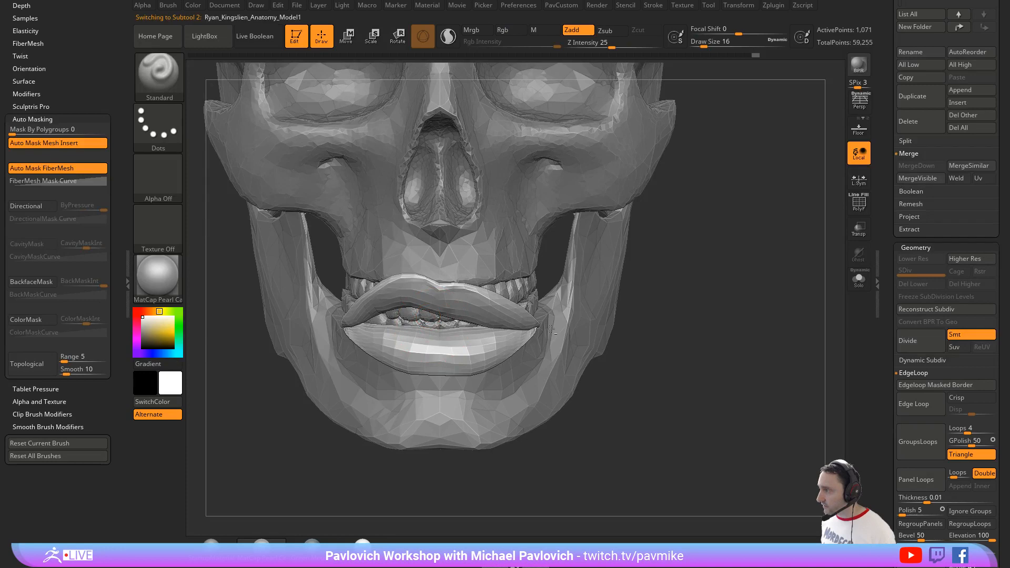
Step: Divide the skull into polygroups with Auto Groups and hide the cranium, keeping the jaw and teeth shown
{"action": "key", "text": "1"}
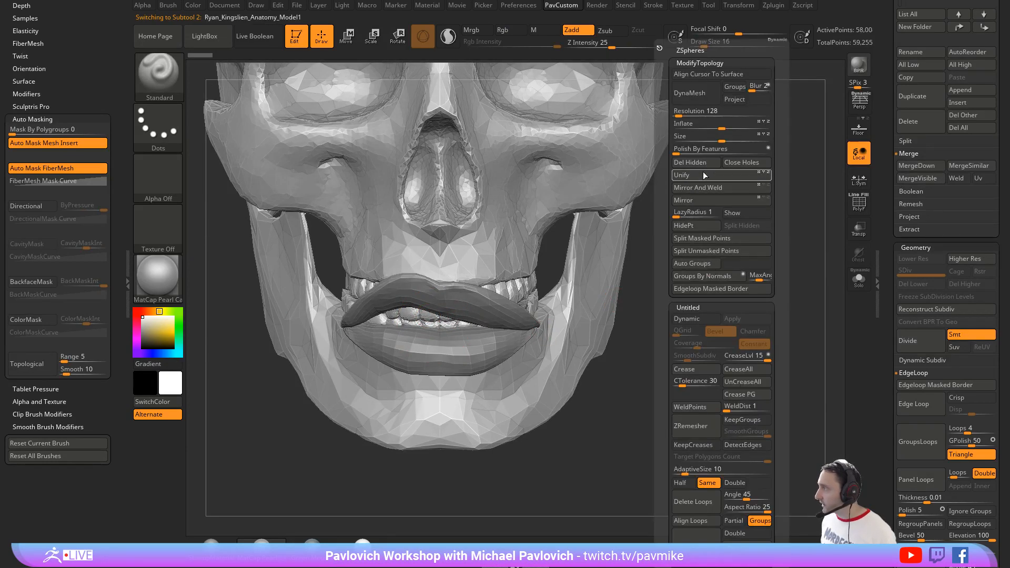
{"action": "left_click", "coordinate": [695, 250]}
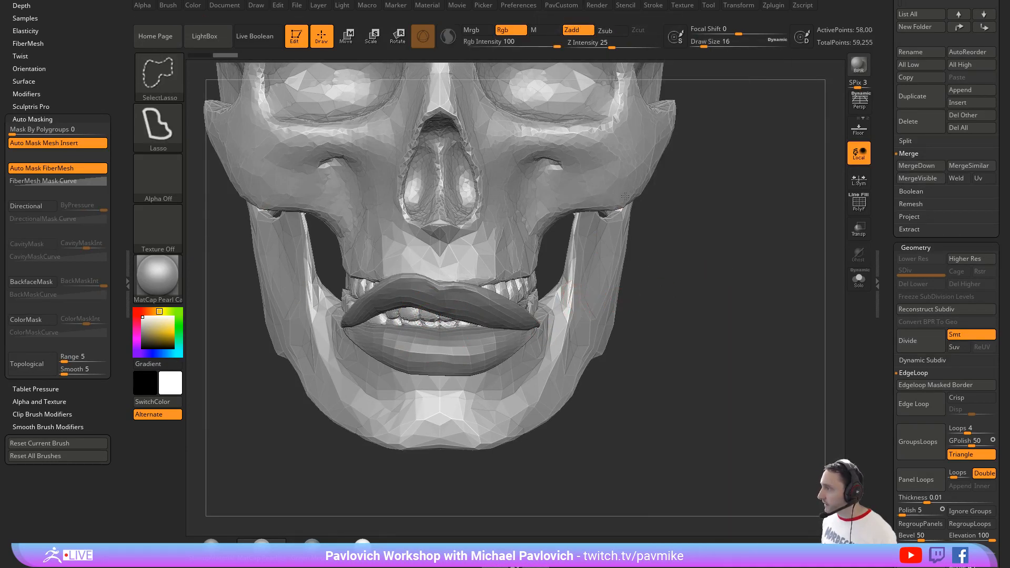
{"action": "left_click_drag", "start_coordinate": [742, 271], "coordinate": [737, 276], "text": "ctrl+shift"}
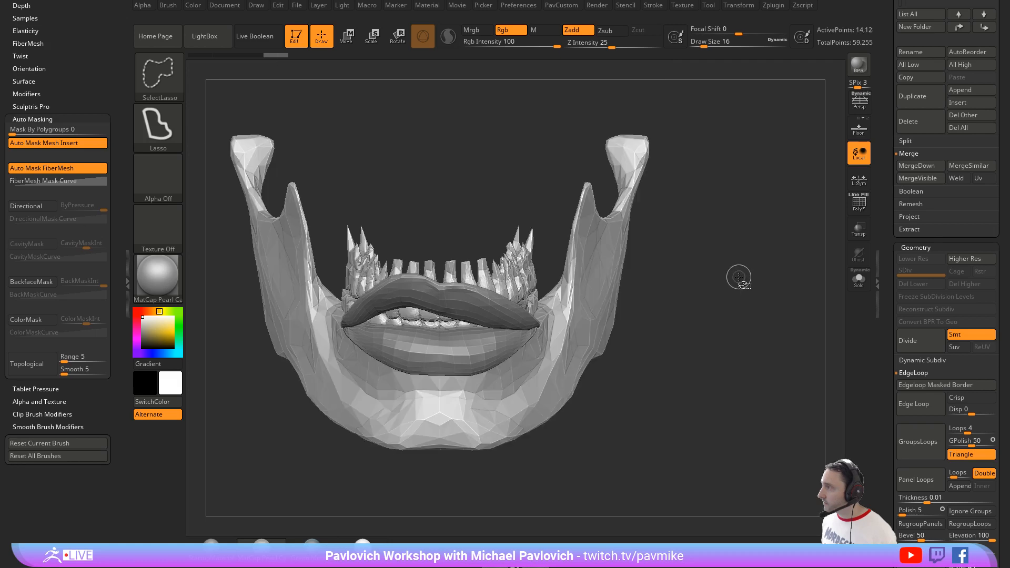
Step: Hide the jawbone and delete the skull's hidden geometry, keeping only the teeth
{"action": "left_click", "coordinate": [600, 277], "text": "ctrl+shift"}
{"action": "key", "text": "1"}
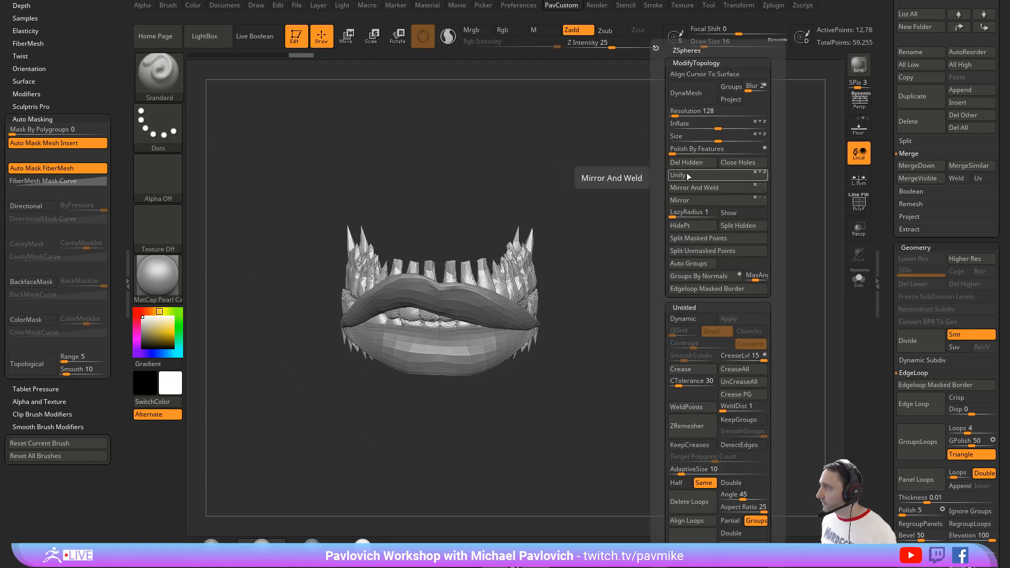
{"action": "left_click", "coordinate": [687, 173]}
{"action": "mouse_move", "coordinate": [707, 240]}
{"action": "left_mouse_down"}
{"action": "mouse_move", "coordinate": [688, 223]}
{"action": "mouse_move", "coordinate": [639, 231]}
{"action": "left_mouse_up"}
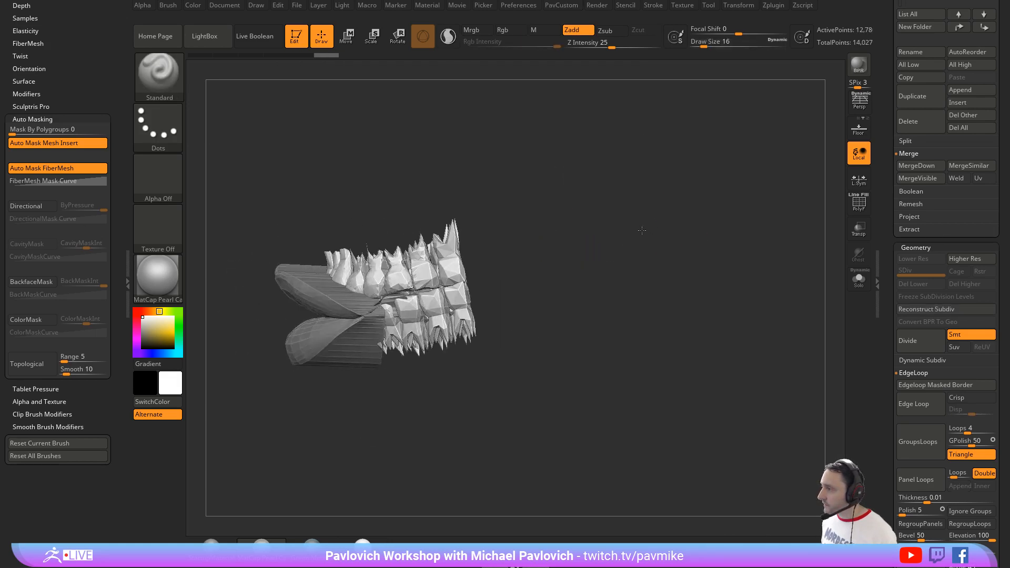
Step: Cut the pointed roots off the upper and lower teeth with the TrimCurve brush
{"action": "key", "text": "ctrl+shift"}
{"action": "left_click", "coordinate": [171, 90]}
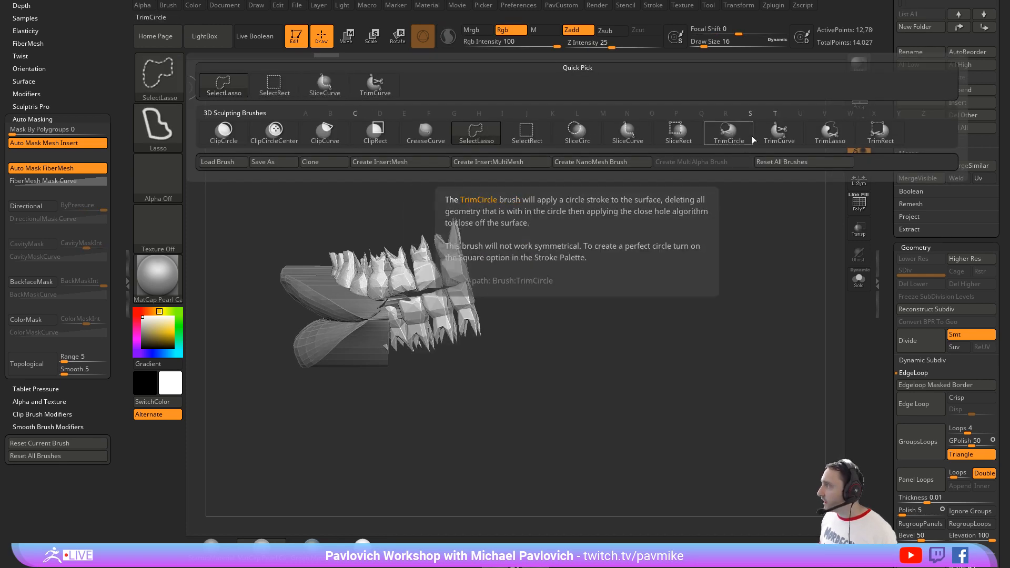
{"action": "left_click", "coordinate": [771, 137]}
{"action": "mouse_move", "coordinate": [258, 240]}
{"action": "left_mouse_down", "text": "ctrl+shift"}
{"action": "mouse_move", "coordinate": [676, 203]}
{"action": "mouse_move", "coordinate": [661, 248]}
{"action": "mouse_move", "coordinate": [683, 253]}
{"action": "mouse_move", "coordinate": [207, 365]}
{"action": "mouse_move", "coordinate": [221, 349]}
{"action": "left_mouse_up", "text": "ctrl+shift"}
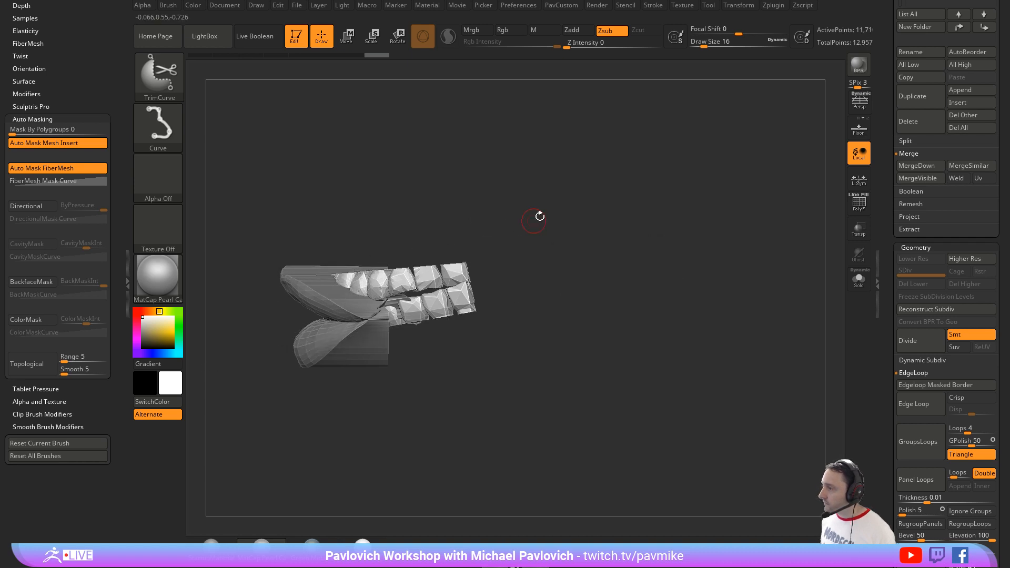
{"action": "mouse_move", "coordinate": [538, 216]}
{"action": "left_mouse_down"}
{"action": "mouse_move", "coordinate": [559, 224]}
{"action": "mouse_move", "coordinate": [556, 214]}
{"action": "mouse_move", "coordinate": [564, 231]}
{"action": "mouse_move", "coordinate": [513, 260]}
{"action": "left_mouse_up"}
Step: Switch to the SelectRect brush and hide the upper and lower back teeth on one side of the mouth
{"action": "left_click", "coordinate": [156, 92], "text": "ctrl+shift"}
{"action": "left_click", "coordinate": [284, 87], "text": "ctrl+shift"}
{"action": "mouse_move", "coordinate": [471, 223]}
{"action": "left_mouse_down"}
{"action": "mouse_move", "coordinate": [494, 199]}
{"action": "mouse_move", "coordinate": [457, 220]}
{"action": "left_mouse_up"}
{"action": "left_click", "coordinate": [369, 277], "text": "ctrl+shift"}
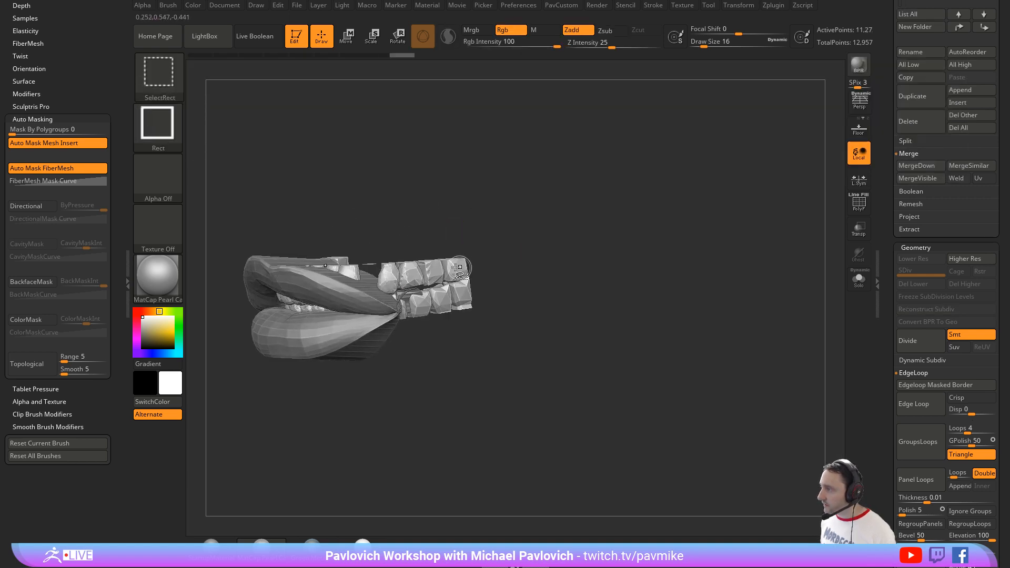
{"action": "left_click", "coordinate": [393, 276], "text": "ctrl+shift"}
{"action": "left_click", "coordinate": [411, 275], "text": "ctrl+shift"}
{"action": "left_click", "coordinate": [434, 273], "text": "ctrl+shift"}
{"action": "left_click", "coordinate": [455, 271], "text": "ctrl+shift"}
{"action": "left_click", "coordinate": [463, 289], "text": "ctrl+shift"}
{"action": "left_click", "coordinate": [445, 300], "text": "ctrl+shift"}
{"action": "left_click", "coordinate": [422, 309], "text": "ctrl+shift"}
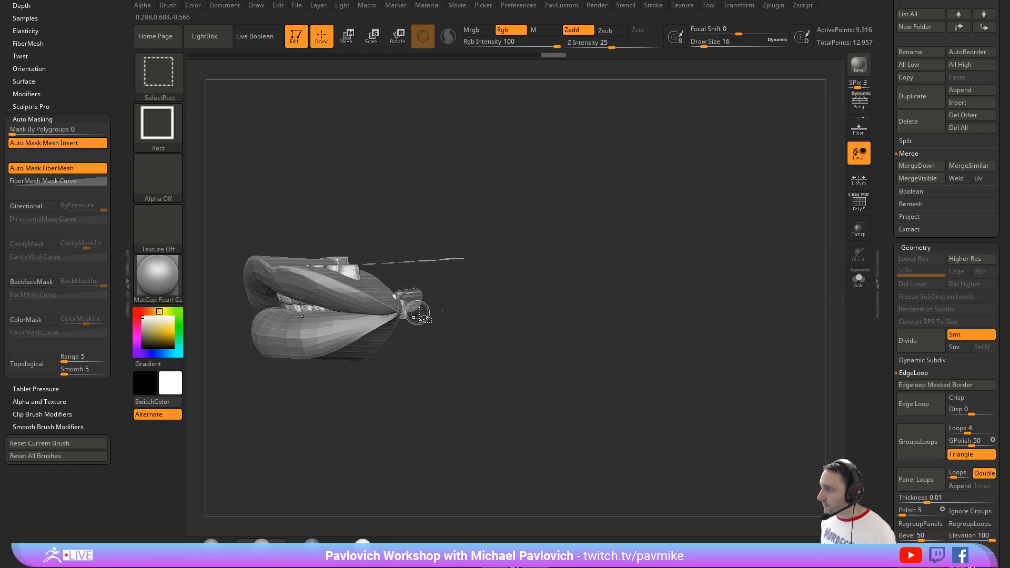
Step: Hide the upper and lower back teeth on the opposite side of the mouth
{"action": "left_click_drag", "start_coordinate": [484, 273], "coordinate": [408, 285]}
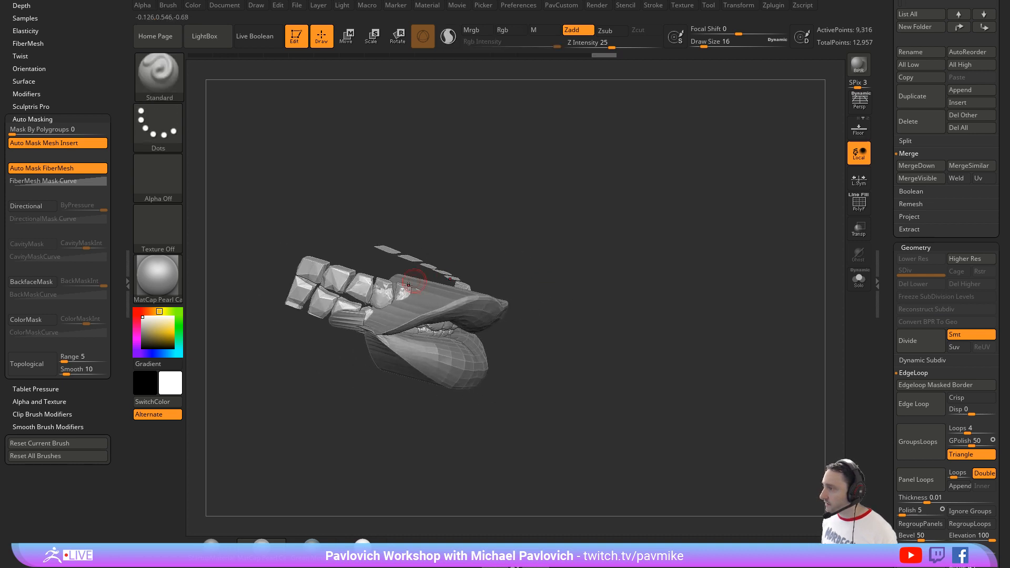
{"action": "key", "text": "ctrl+shift"}
{"action": "left_click", "coordinate": [364, 293], "text": "ctrl+shift"}
{"action": "left_click", "coordinate": [347, 307], "text": "ctrl+shift"}
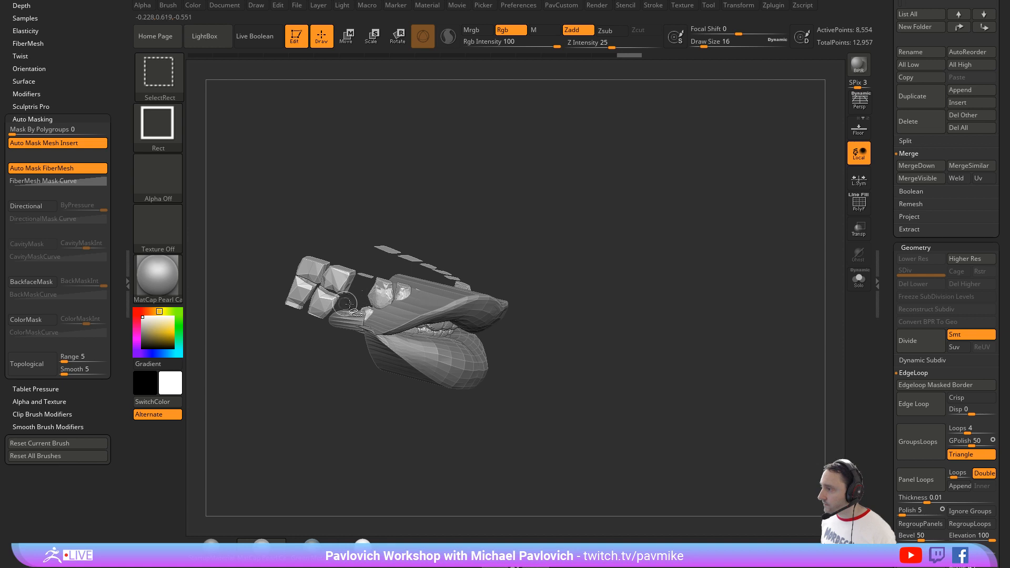
{"action": "left_click", "coordinate": [325, 302], "text": "ctrl+shift"}
{"action": "left_click", "coordinate": [336, 281], "text": "ctrl+shift"}
{"action": "left_click", "coordinate": [314, 273], "text": "ctrl+shift"}
Step: Check the hidden parts by inverting visibility, restore the front teeth, and delete the hidden back teeth
{"action": "left_click_drag", "start_coordinate": [605, 218], "coordinate": [628, 311], "text": "ctrl+shift"}
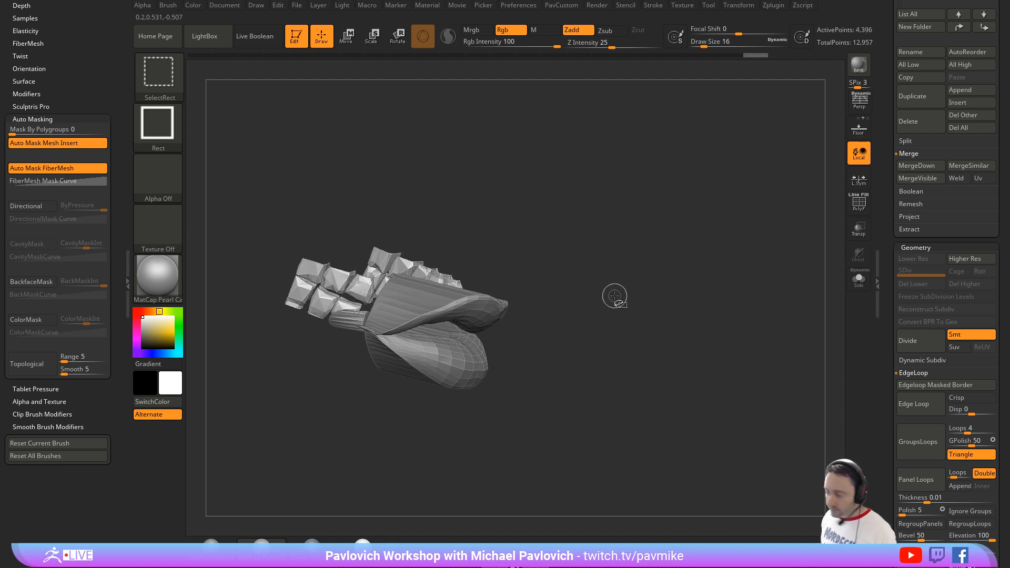
{"action": "key", "text": "ctrl+shift+a"}
{"action": "left_click_drag", "start_coordinate": [609, 273], "coordinate": [628, 244], "text": "ctrl+shift"}
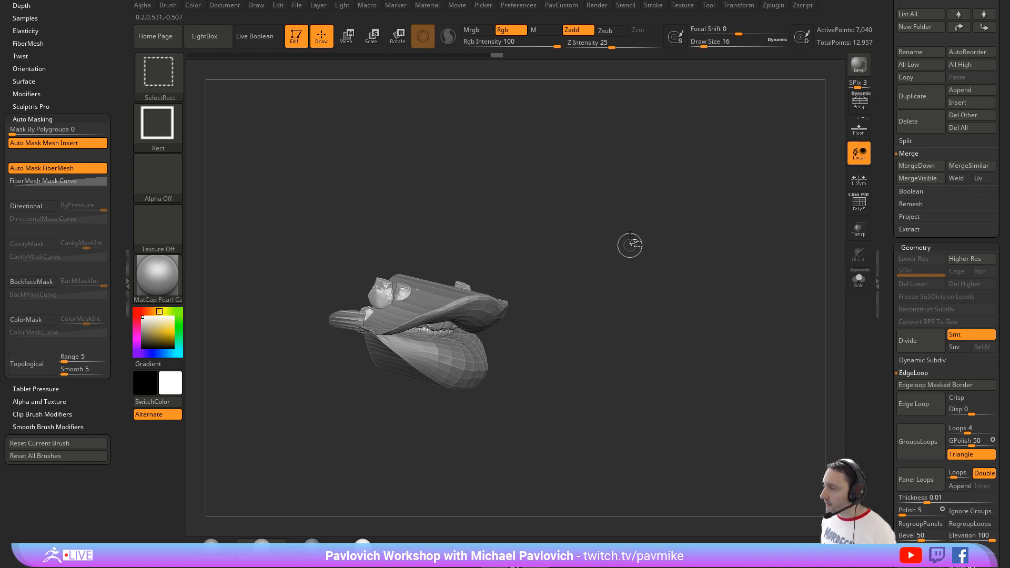
{"action": "left_click_drag", "start_coordinate": [686, 260], "coordinate": [626, 252]}
{"action": "key", "text": "3"}
{"action": "left_click", "coordinate": [610, 164]}
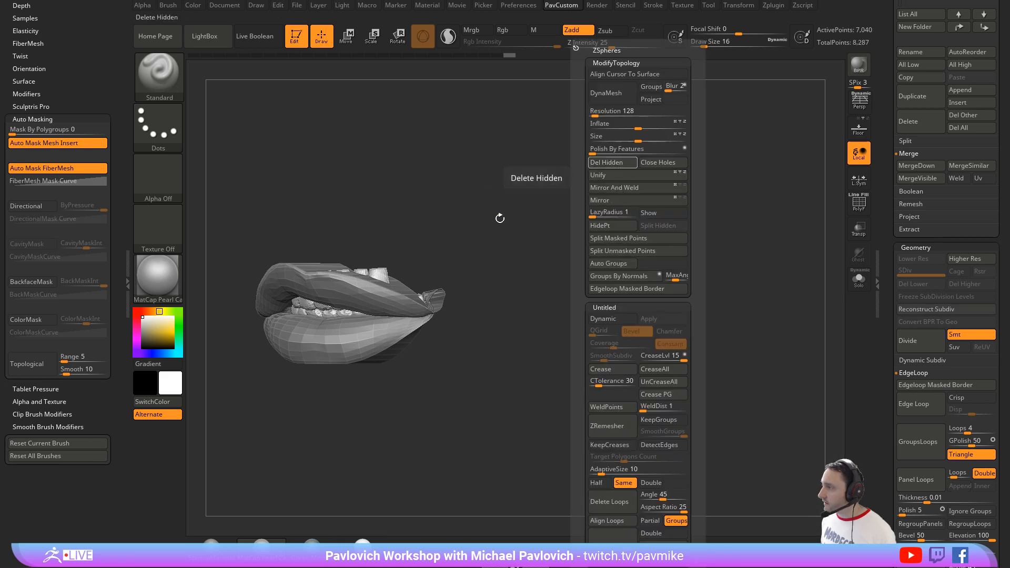
Step: Switch to the Move brush, turn on dynamic subdivision for the teeth, and enlarge the draw size to 80
{"action": "left_click_drag", "start_coordinate": [554, 251], "coordinate": [584, 238]}
{"action": "left_click_drag", "start_coordinate": [363, 264], "coordinate": [364, 245]}
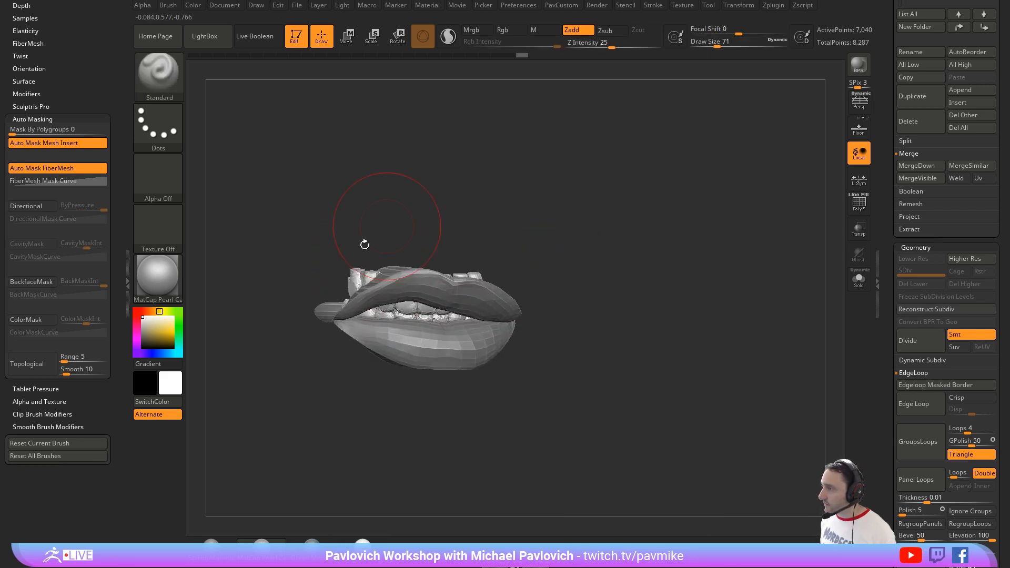
{"action": "key", "text": "b"}
{"action": "key", "text": "m"}
{"action": "key", "text": "v"}
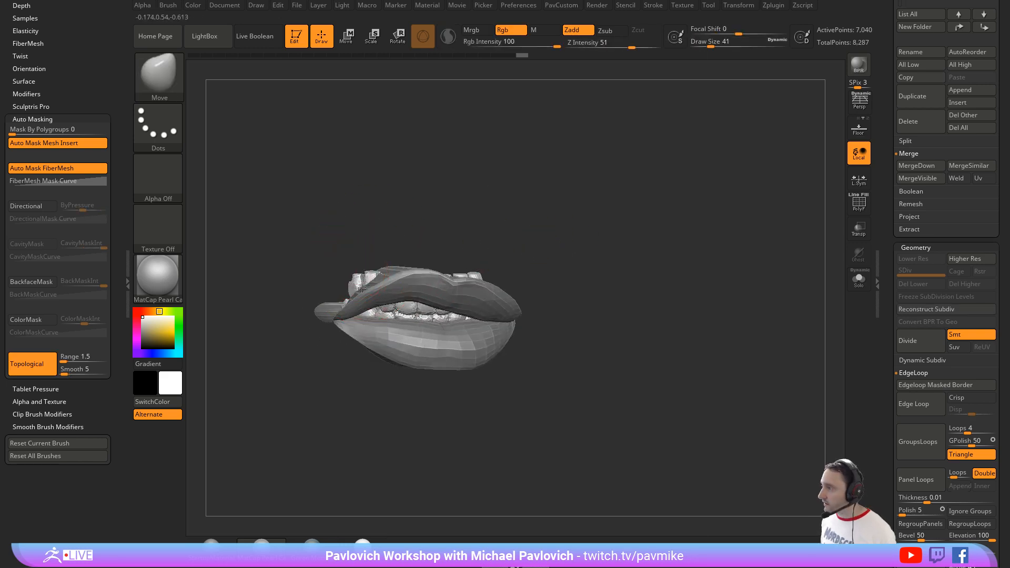
{"action": "left_click_drag", "start_coordinate": [433, 243], "coordinate": [429, 245]}
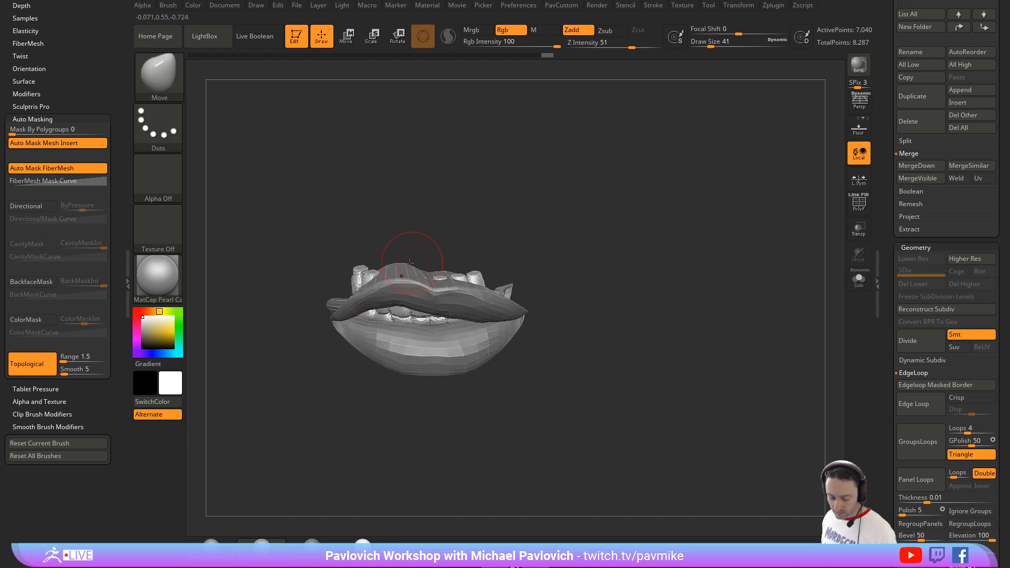
{"action": "key", "text": "bracketright"}
{"action": "key", "text": "bracketright"}
{"action": "key", "text": "d"}
{"action": "key", "text": "bracketright"}
{"action": "key", "text": "bracketright"}
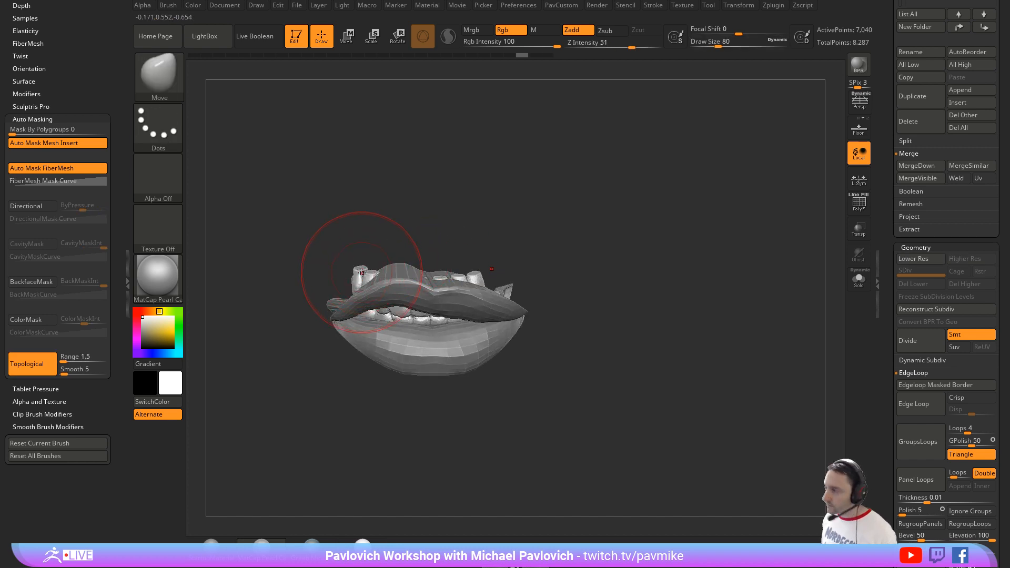
Step: Tuck the protruding upper teeth behind the upper lip with the Move brush at draw size 62, and turn off topological masking
{"action": "key", "text": "bracketleft"}
{"action": "key", "text": "bracketleft"}
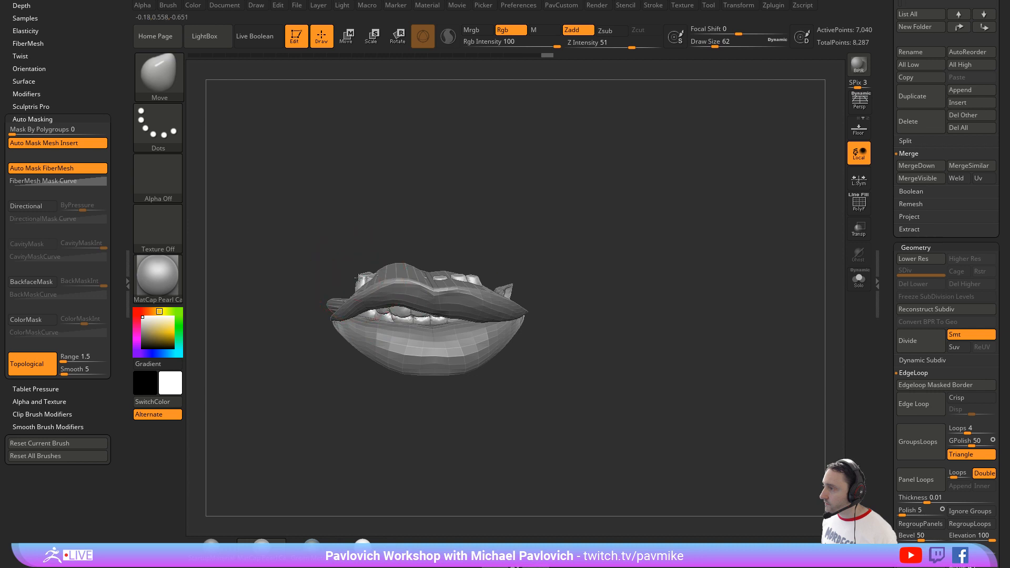
{"action": "left_click_drag", "start_coordinate": [486, 277], "coordinate": [469, 282]}
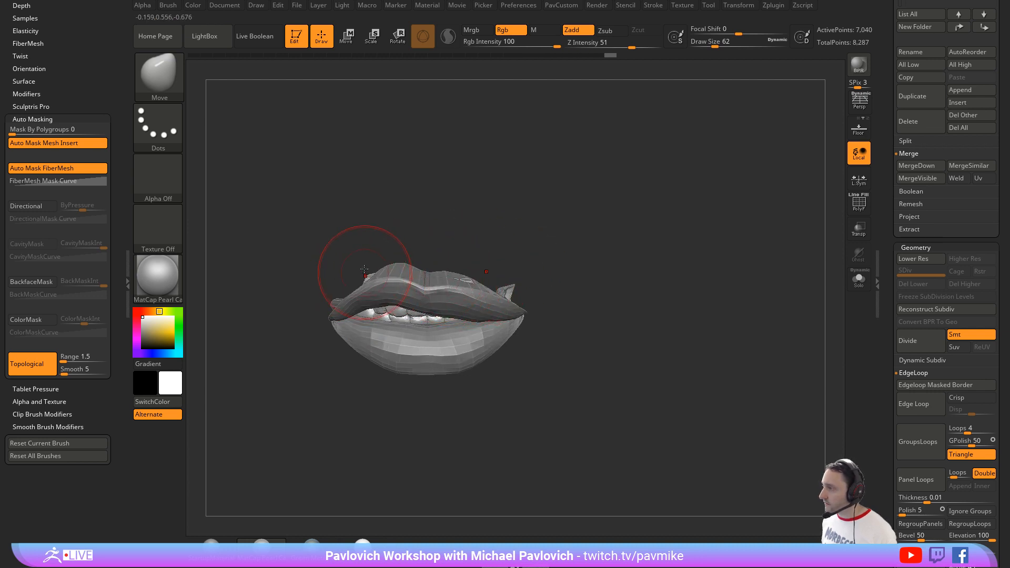
{"action": "left_click_drag", "start_coordinate": [364, 269], "coordinate": [374, 282]}
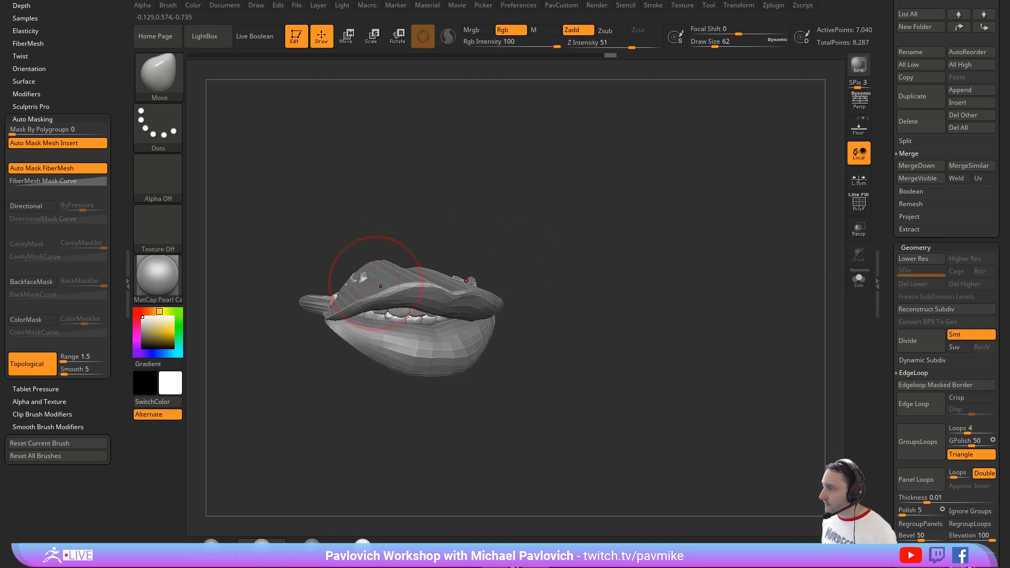
{"action": "left_click", "coordinate": [30, 366]}
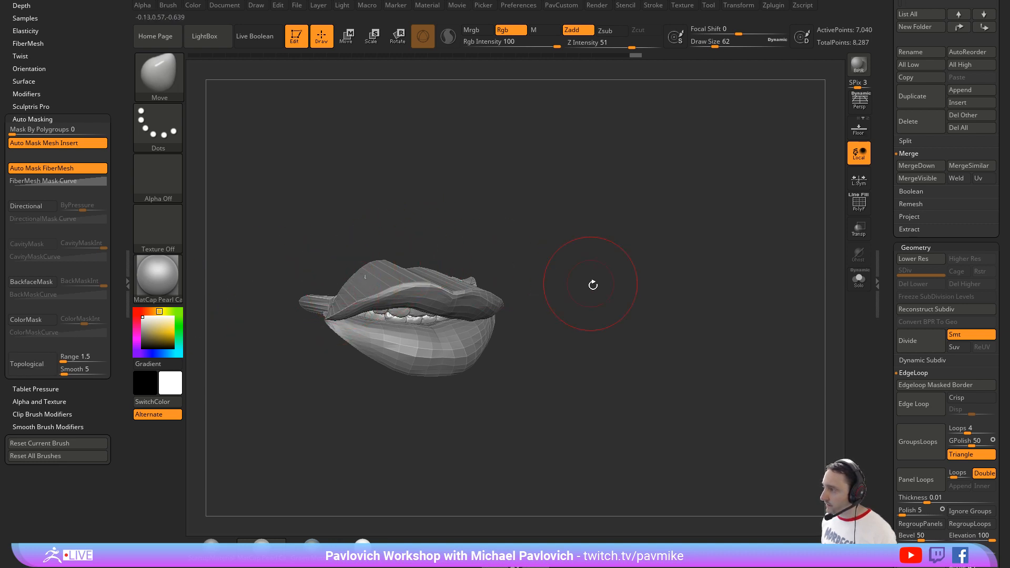
{"action": "mouse_move", "coordinate": [593, 284]}
{"action": "left_mouse_down", "text": "shift"}
{"action": "mouse_move", "coordinate": [561, 250]}
{"action": "mouse_move", "coordinate": [523, 255]}
{"action": "left_mouse_up", "text": "shift"}
Step: Isolate one upper front tooth, try to edit it on its own, and show all the teeth again
{"action": "key", "text": "s"}
{"action": "key", "text": "s"}
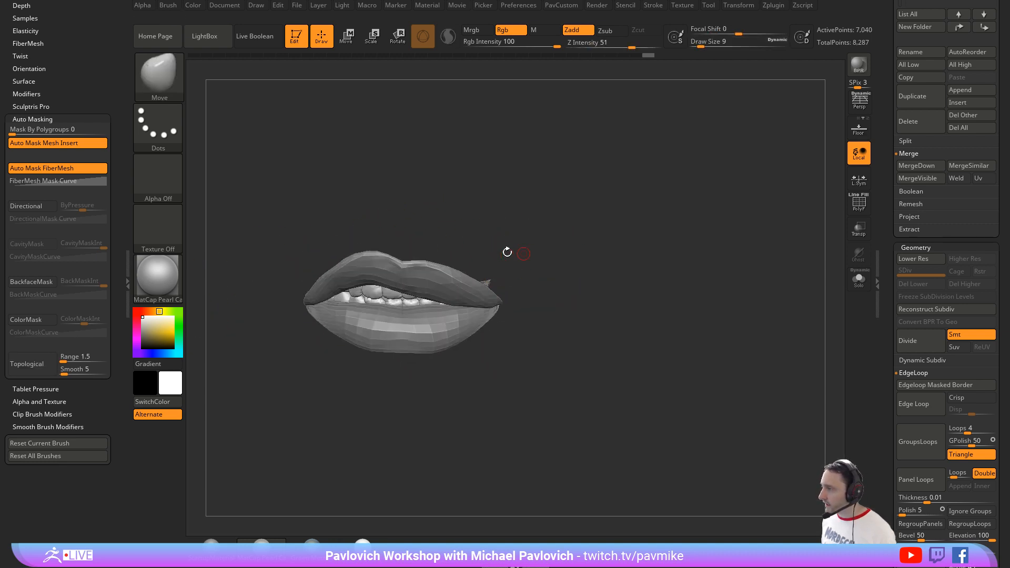
{"action": "left_click", "coordinate": [388, 295], "text": "ctrl+shift"}
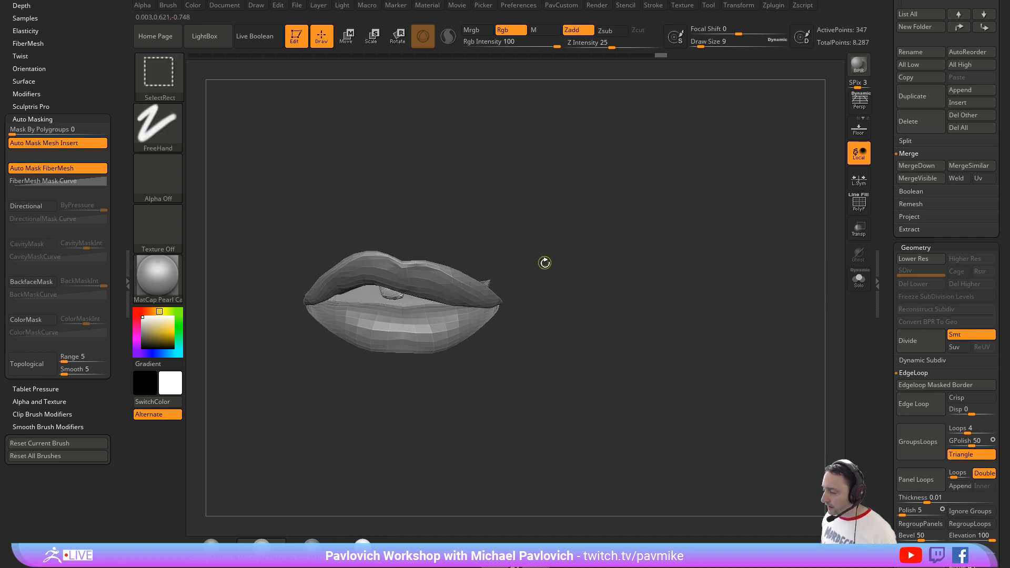
{"action": "key", "text": "ctrl+shift+b"}
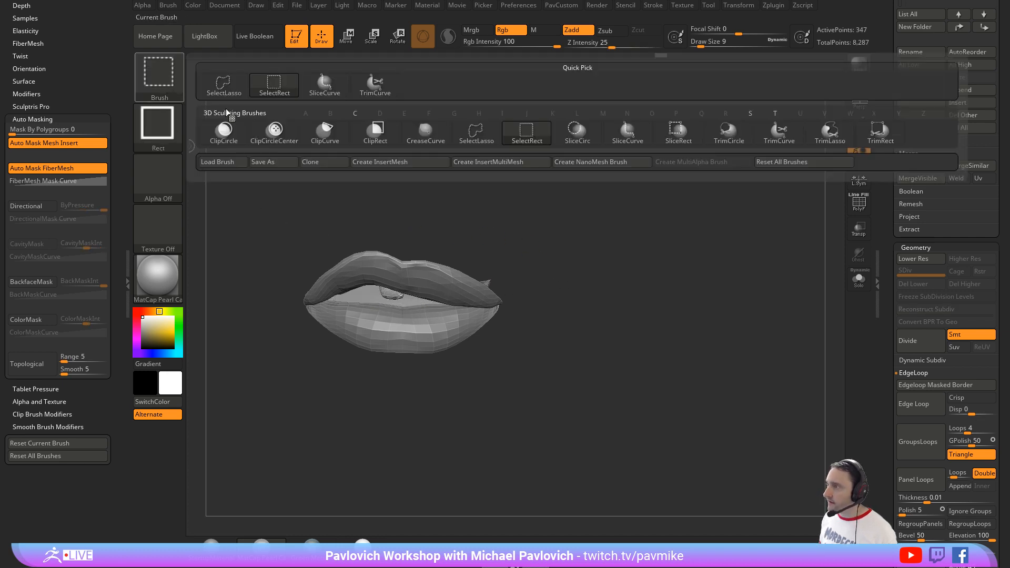
{"action": "left_click", "coordinate": [344, 140]}
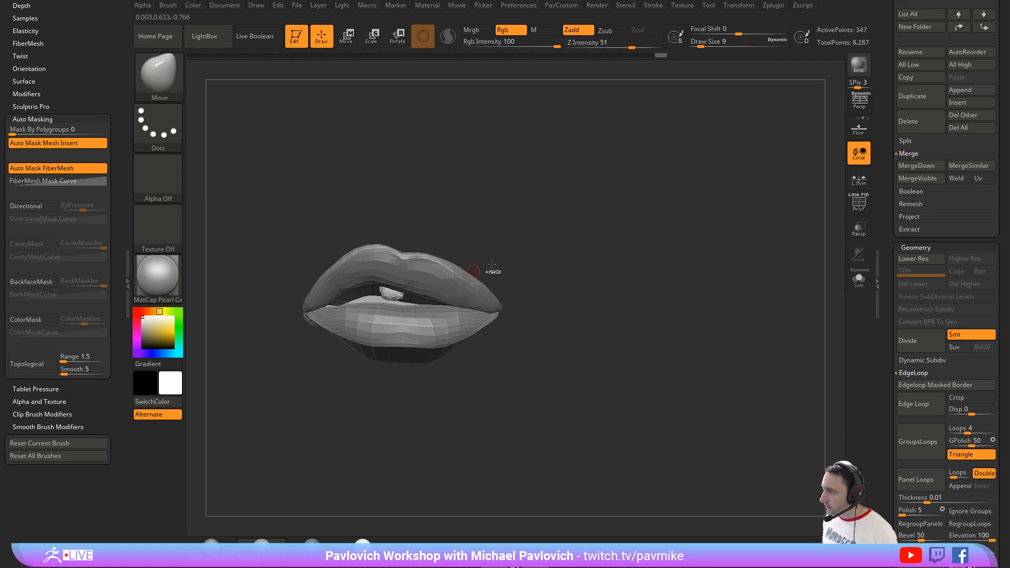
{"action": "left_click_drag", "start_coordinate": [486, 271], "coordinate": [383, 304], "text": "ctrl+shift"}
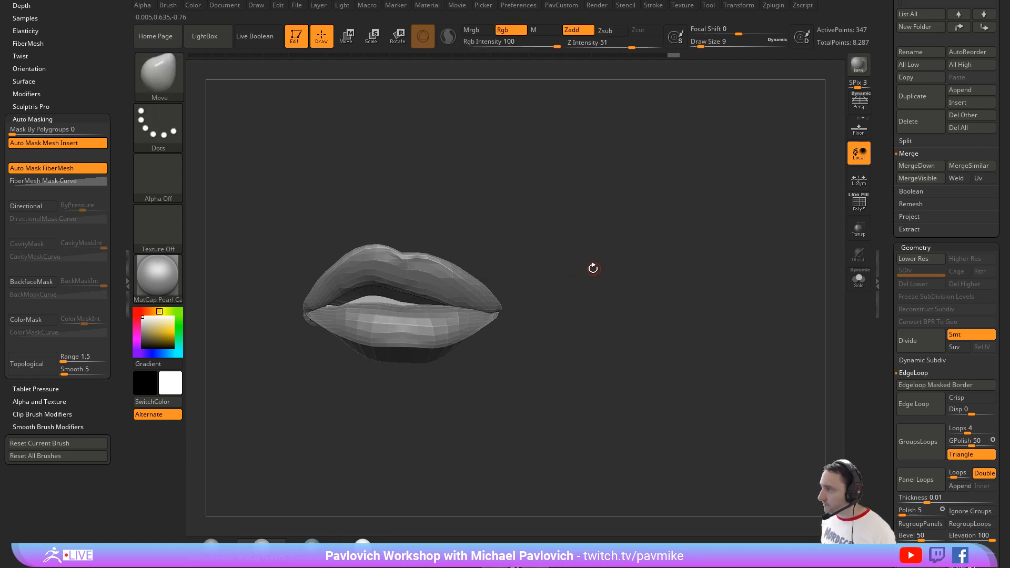
{"action": "mouse_move", "coordinate": [503, 227]}
{"action": "left_mouse_down", "text": "ctrl+shift"}
{"action": "mouse_move", "coordinate": [395, 298]}
{"action": "mouse_move", "coordinate": [383, 335]}
{"action": "left_mouse_up", "text": "ctrl+shift"}
{"action": "left_click_drag", "start_coordinate": [595, 259], "coordinate": [598, 282]}
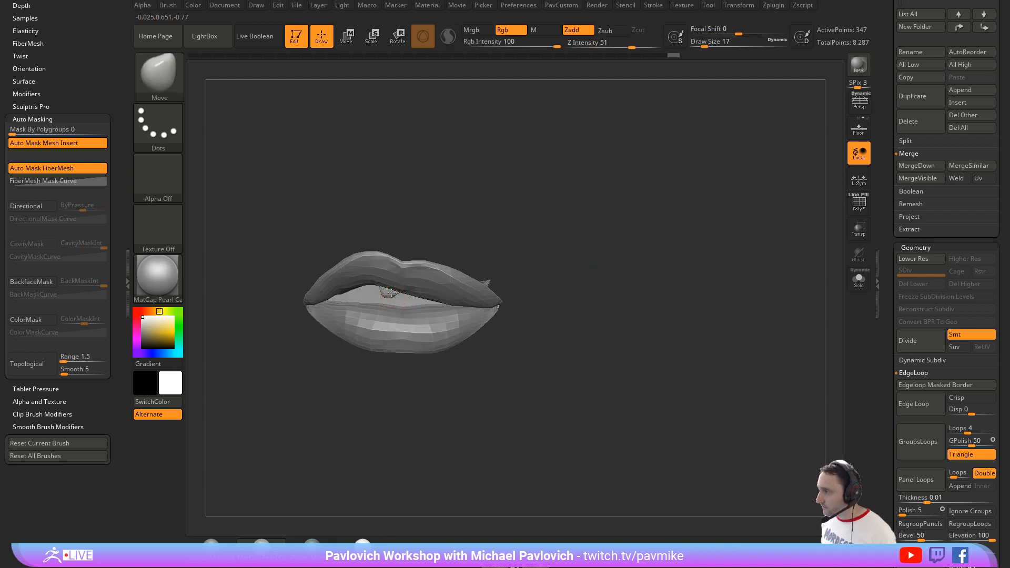
{"action": "left_click", "coordinate": [593, 263], "text": "ctrl+shift"}
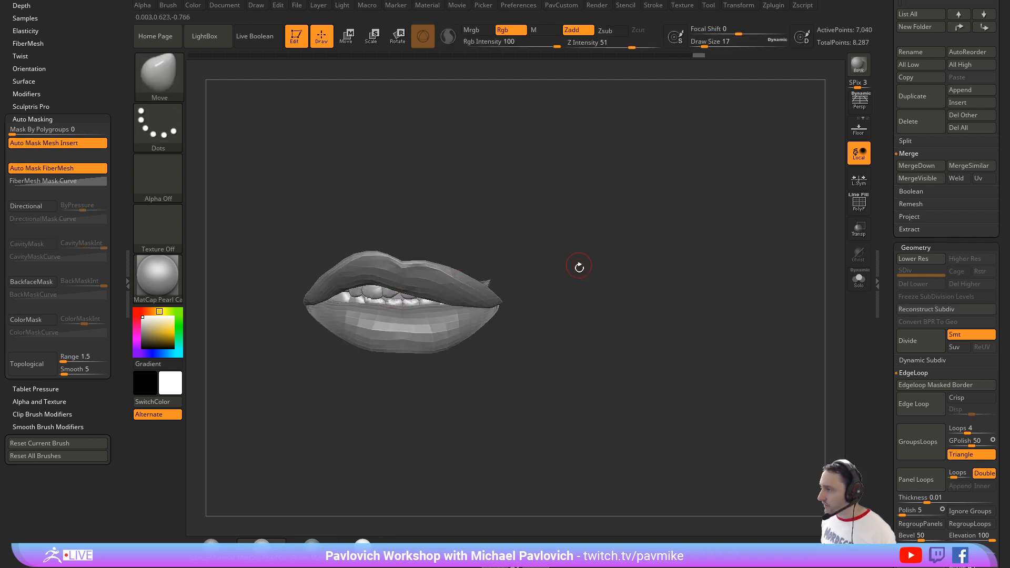
Step: Select the lips subtool, preview it with dynamic subdivision, and divide it to subdivision level 2
{"action": "mouse_move", "coordinate": [579, 267]}
{"action": "left_mouse_down"}
{"action": "mouse_move", "coordinate": [552, 251]}
{"action": "mouse_move", "coordinate": [576, 260]}
{"action": "mouse_move", "coordinate": [552, 253]}
{"action": "mouse_move", "coordinate": [590, 331]}
{"action": "mouse_move", "coordinate": [620, 284]}
{"action": "mouse_move", "coordinate": [592, 308]}
{"action": "mouse_move", "coordinate": [585, 281]}
{"action": "mouse_move", "coordinate": [576, 305]}
{"action": "left_mouse_up"}
{"action": "left_click", "coordinate": [454, 321], "text": "alt"}
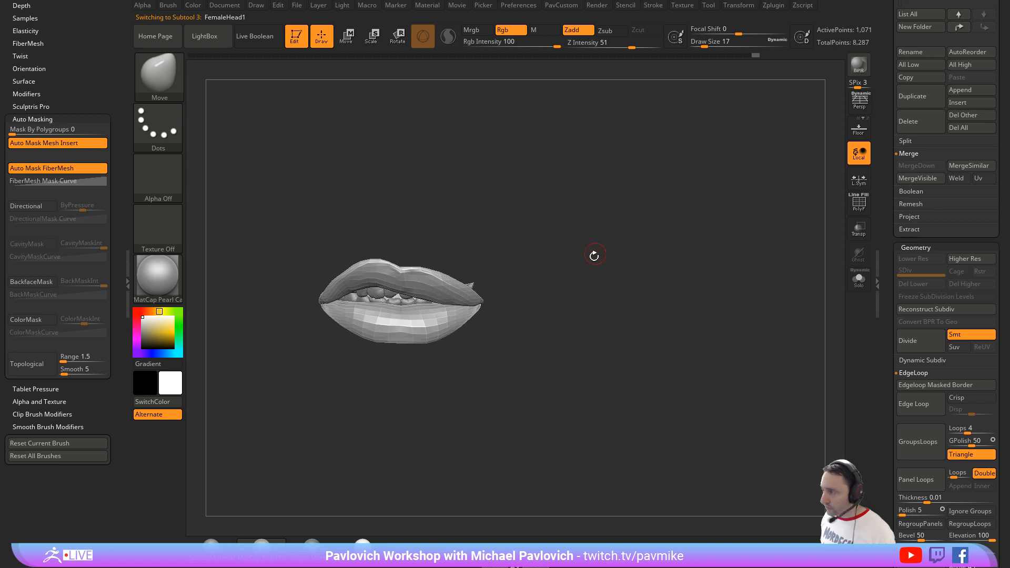
{"action": "key", "text": "d"}
{"action": "key", "text": "space"}
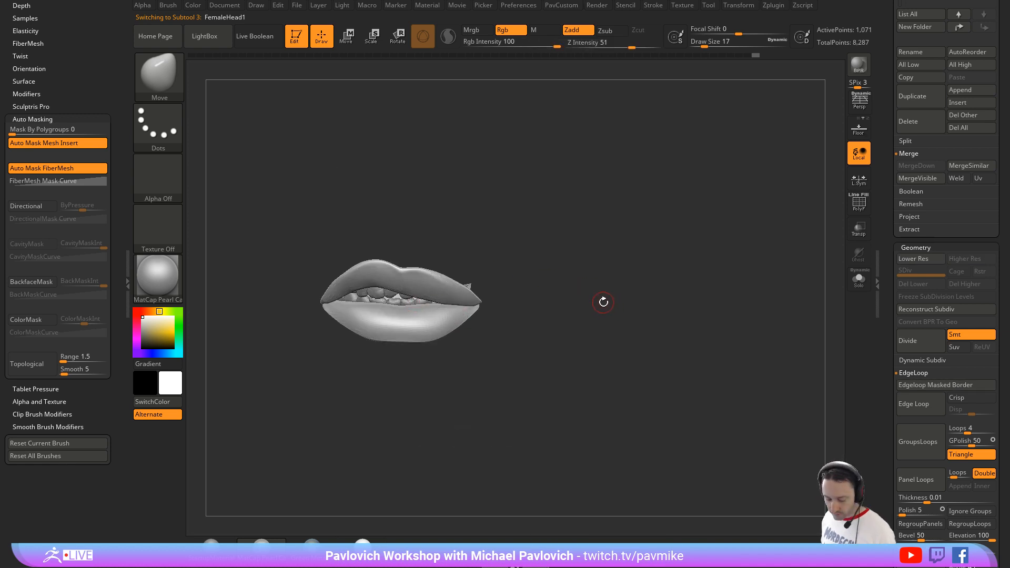
{"action": "key", "text": "ctrl+d"}
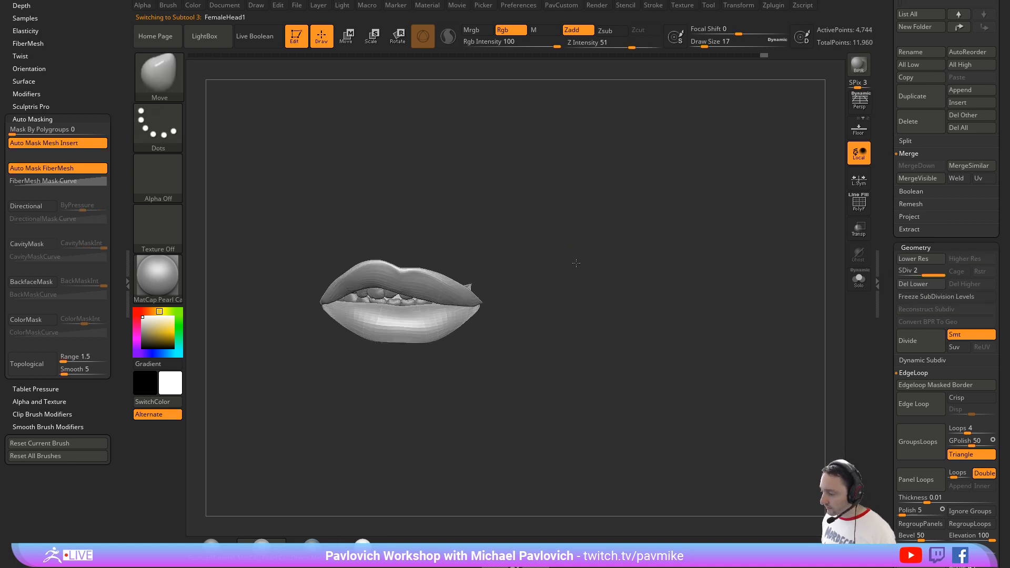
Step: Build up and smooth the lips' surface with the Clay brush at draw size 25
{"action": "left_click_drag", "start_coordinate": [576, 263], "coordinate": [575, 253]}
{"action": "key", "text": "b"}
{"action": "key", "text": "c"}
{"action": "key", "text": "l"}
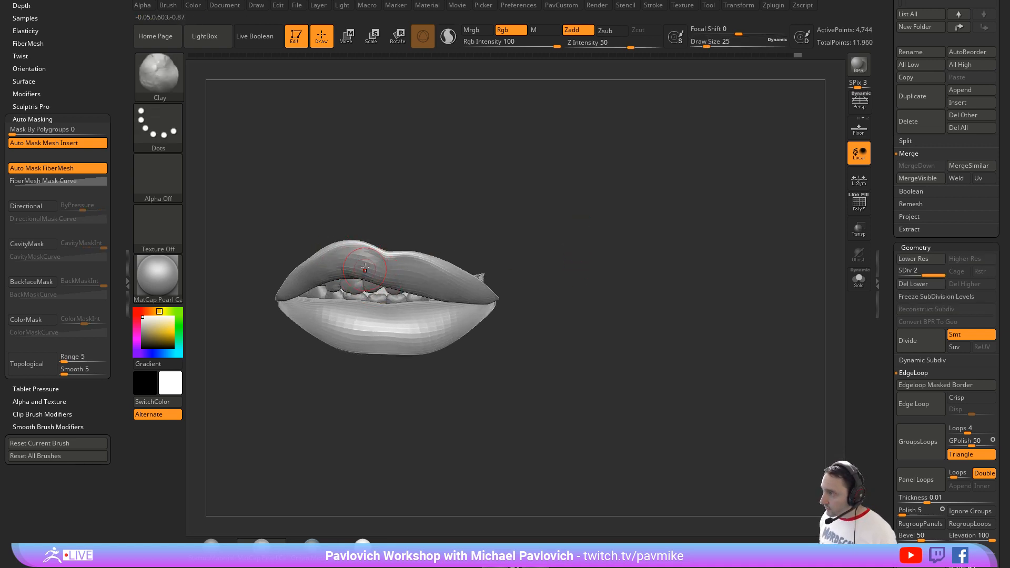
{"action": "key", "text": "shift"}
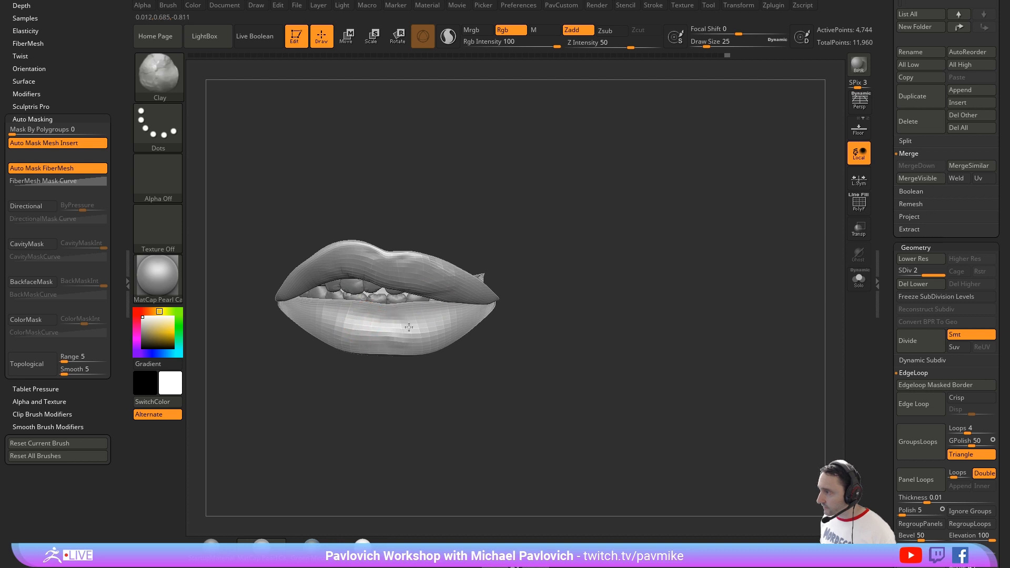
{"action": "left_click_drag", "start_coordinate": [668, 282], "coordinate": [637, 245], "text": "alt"}
{"action": "key", "text": "shift"}
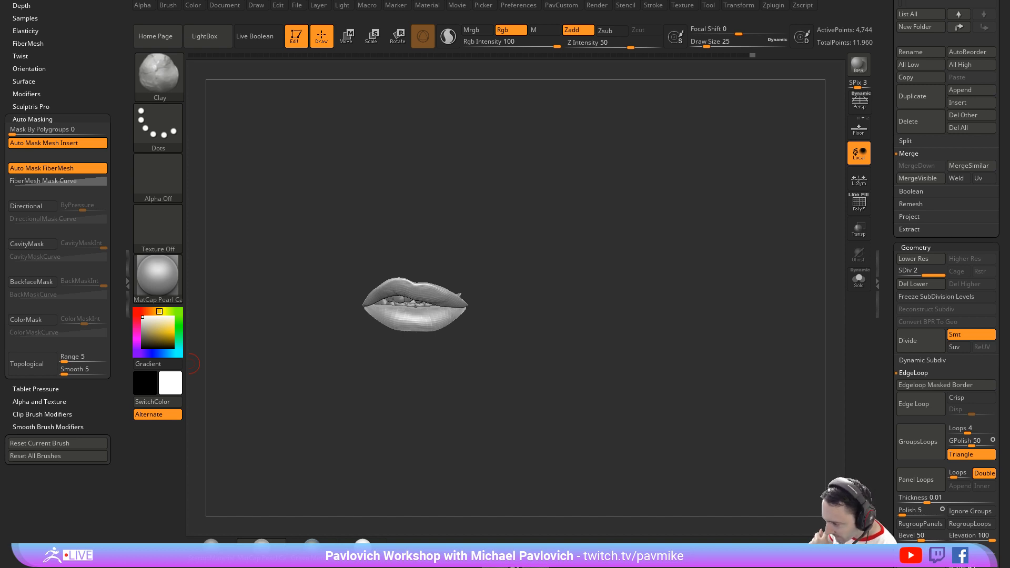
Step: Switch to the web browser, examine the God of War trims artwork on ArtStation, and minimize the browser window
{"action": "left_click_drag", "start_coordinate": [654, 567], "coordinate": [692, 140]}
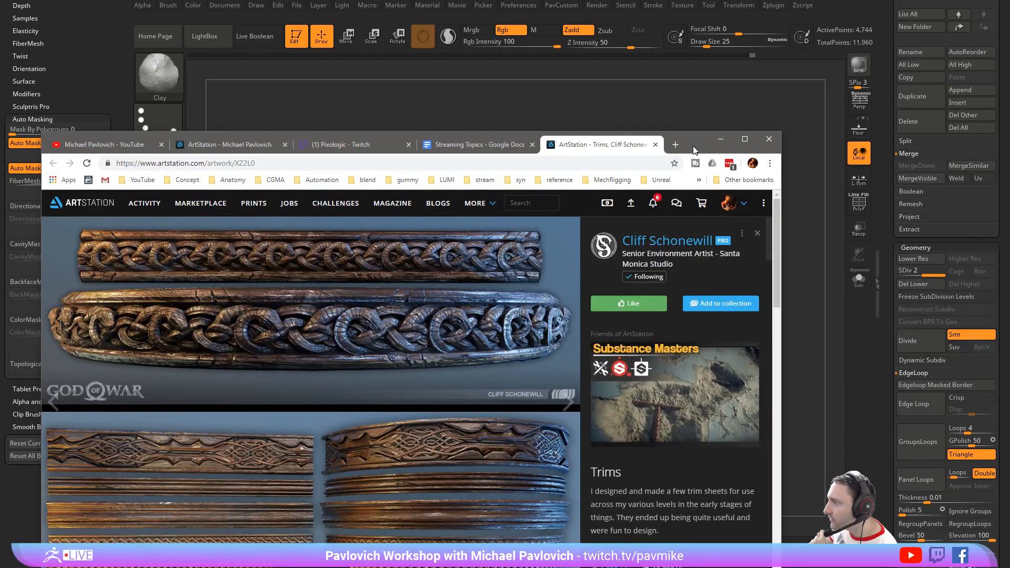
{"action": "left_click_drag", "start_coordinate": [695, 150], "coordinate": [680, 209]}
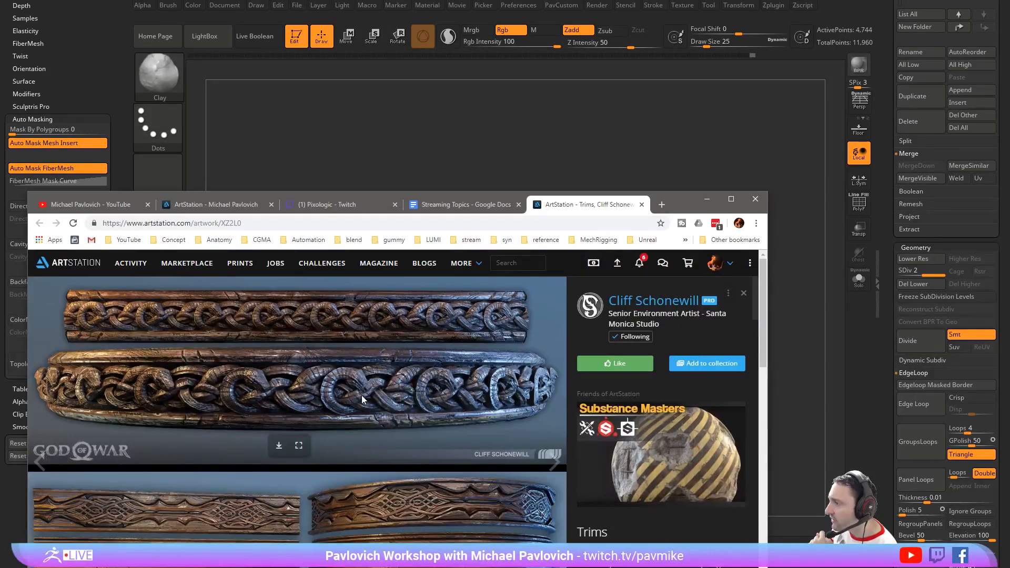
{"action": "left_click", "coordinate": [706, 199]}
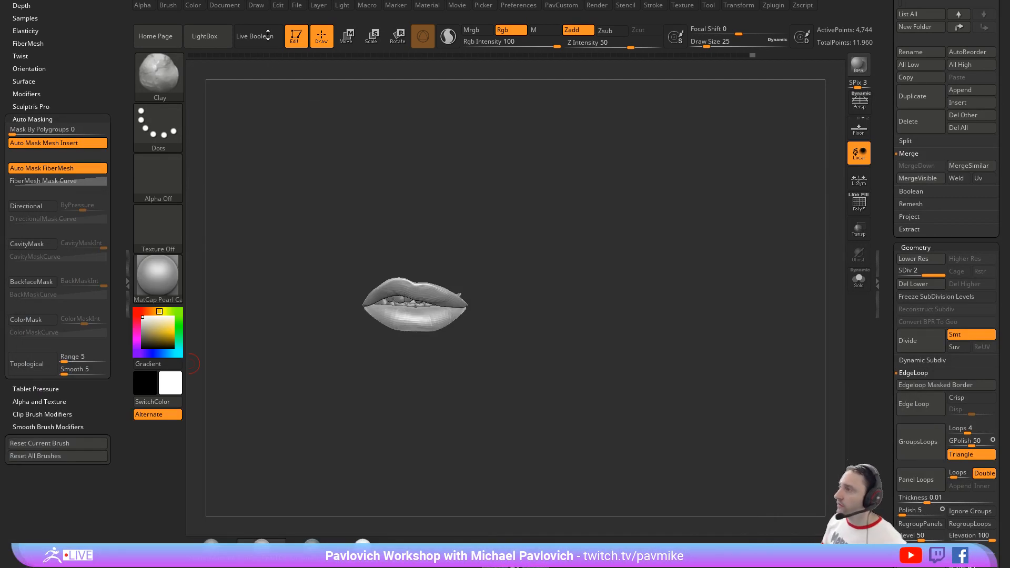
Step: Replace the lips on the canvas with a new editable Ring3D primitive and show its polyframe
{"action": "left_click", "coordinate": [296, 36]}
{"action": "key", "text": "ctrl+n"}
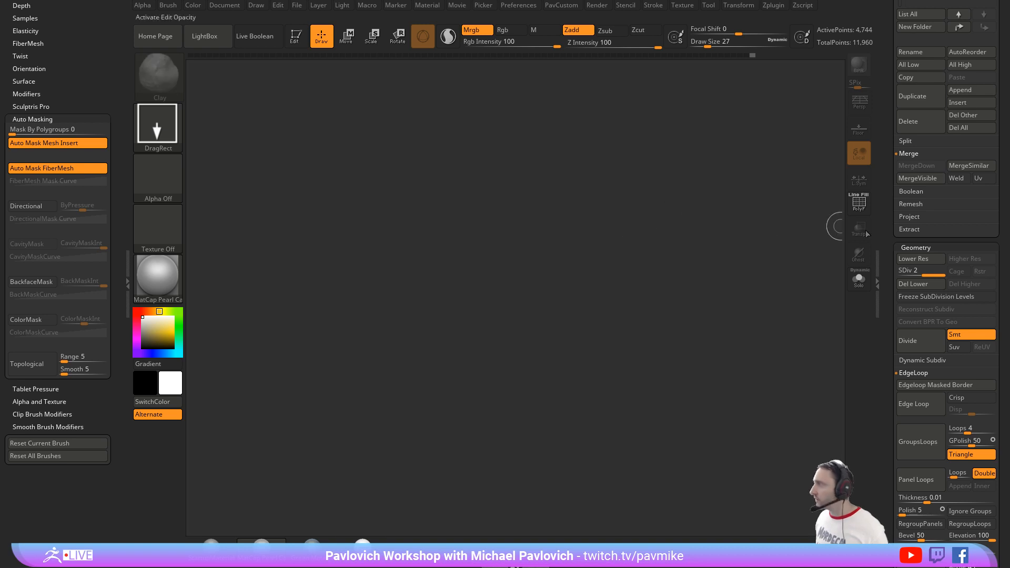
{"action": "left_click_drag", "start_coordinate": [887, 264], "coordinate": [889, 463]}
{"action": "left_click", "coordinate": [926, 174]}
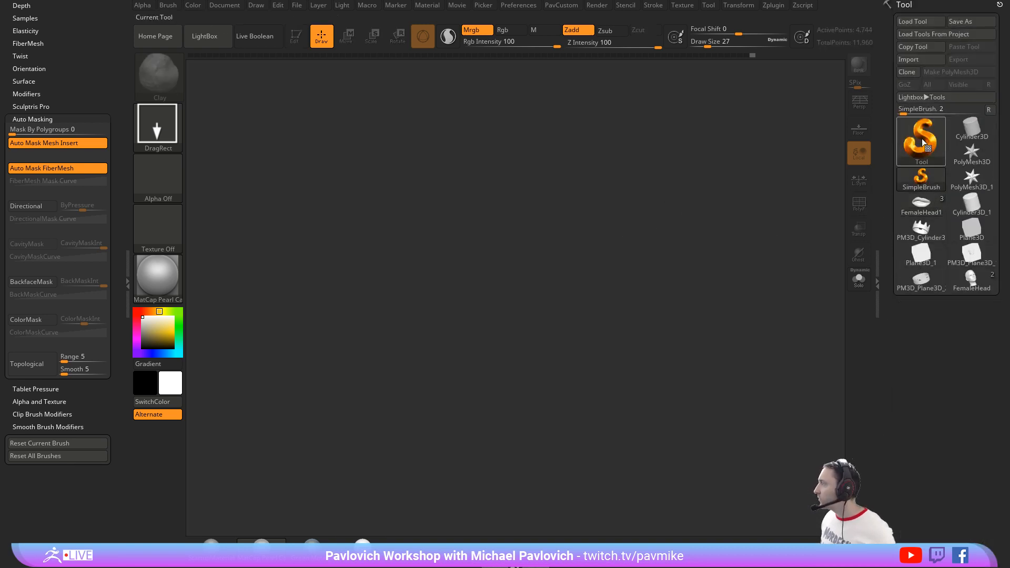
{"action": "left_click", "coordinate": [922, 140]}
{"action": "left_click", "coordinate": [607, 211]}
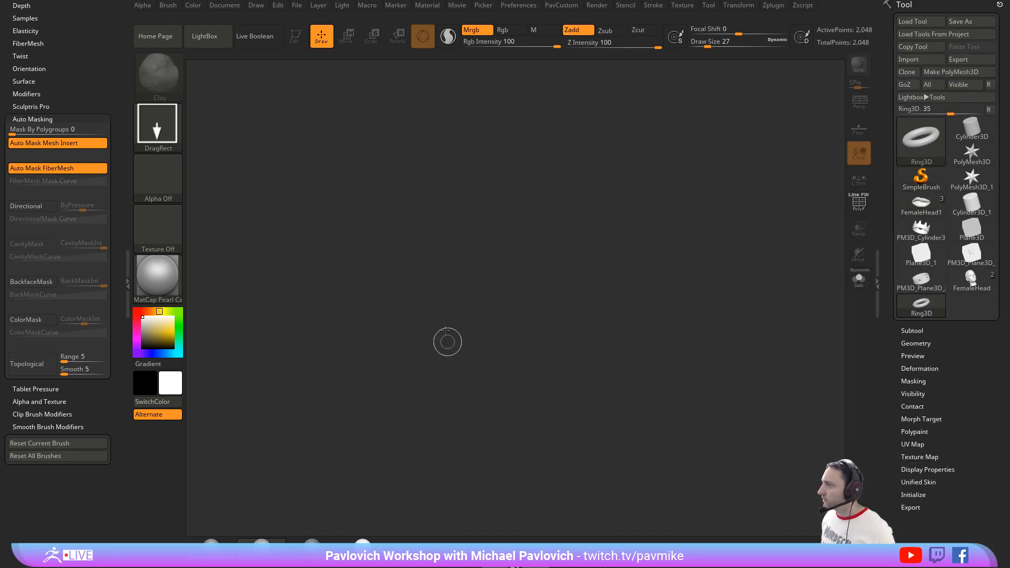
{"action": "left_click_drag", "start_coordinate": [446, 339], "coordinate": [433, 176]}
{"action": "key", "text": "t"}
{"action": "left_click", "coordinate": [857, 204]}
{"action": "left_click_drag", "start_coordinate": [809, 209], "coordinate": [788, 259]}
Step: Initialize the ring as an open arc with SDivide 11 and Coverage 227
{"action": "left_click_drag", "start_coordinate": [892, 365], "coordinate": [895, 318]}
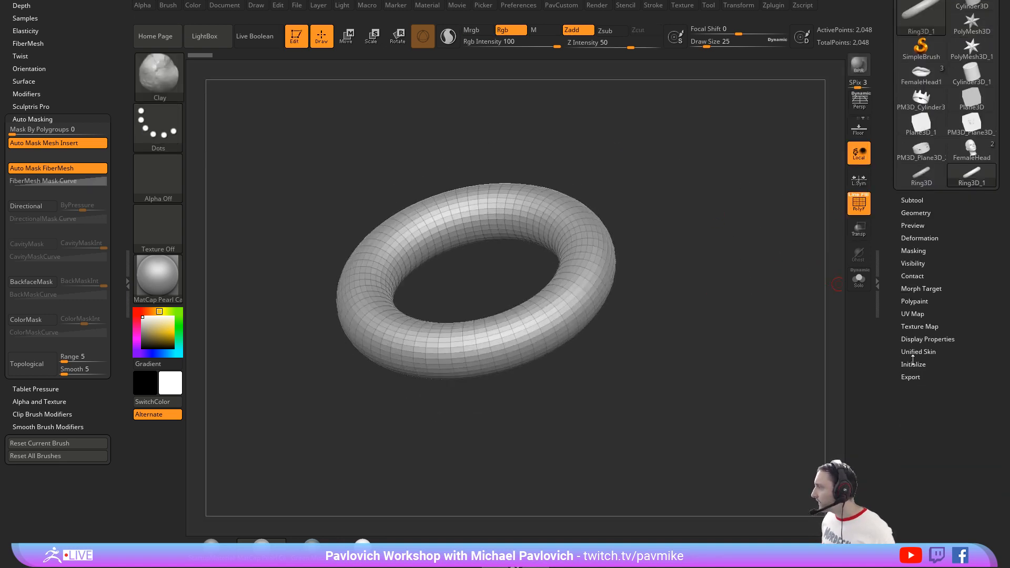
{"action": "left_click", "coordinate": [912, 362]}
{"action": "left_click_drag", "start_coordinate": [895, 367], "coordinate": [912, 329]}
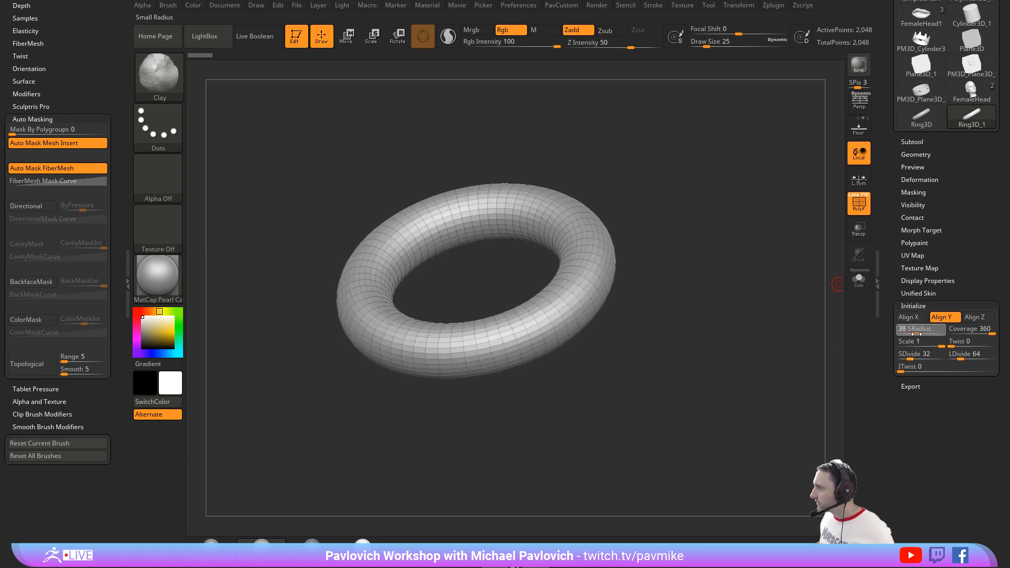
{"action": "mouse_move", "coordinate": [989, 330]}
{"action": "left_mouse_down"}
{"action": "mouse_move", "coordinate": [973, 330]}
{"action": "mouse_move", "coordinate": [995, 329]}
{"action": "left_mouse_up"}
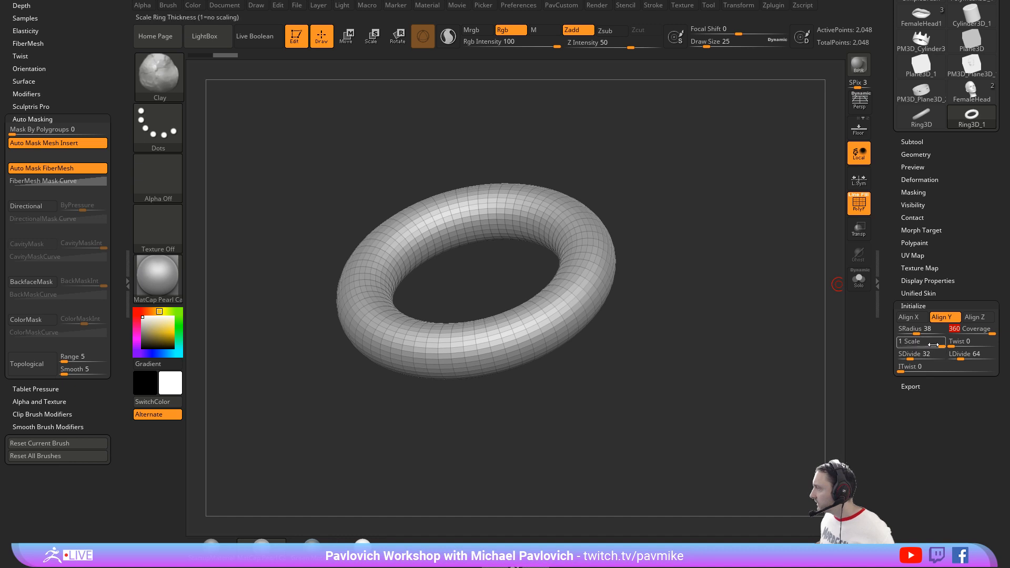
{"action": "left_click_drag", "start_coordinate": [915, 356], "coordinate": [896, 362]}
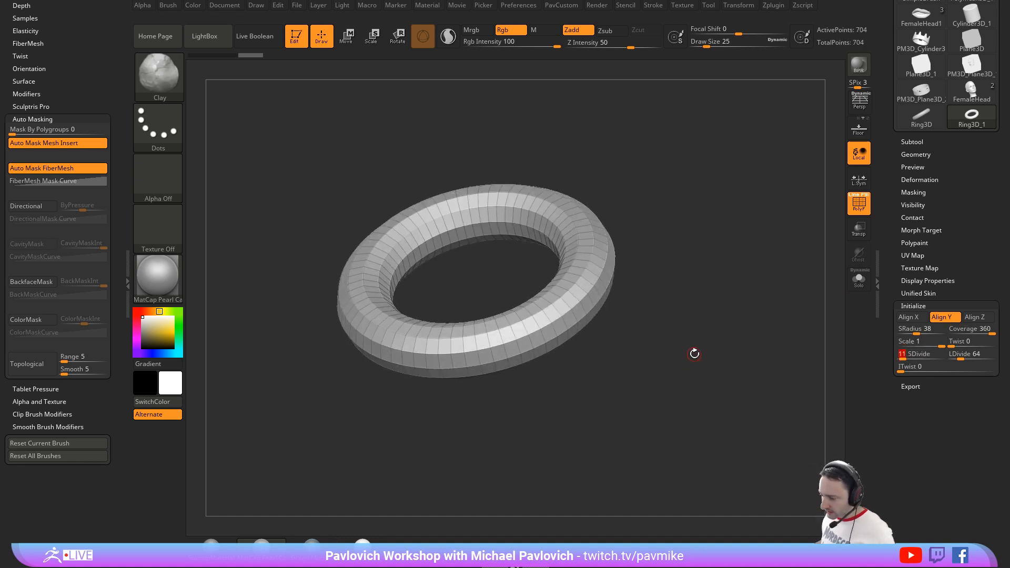
{"action": "left_click", "coordinate": [973, 331]}
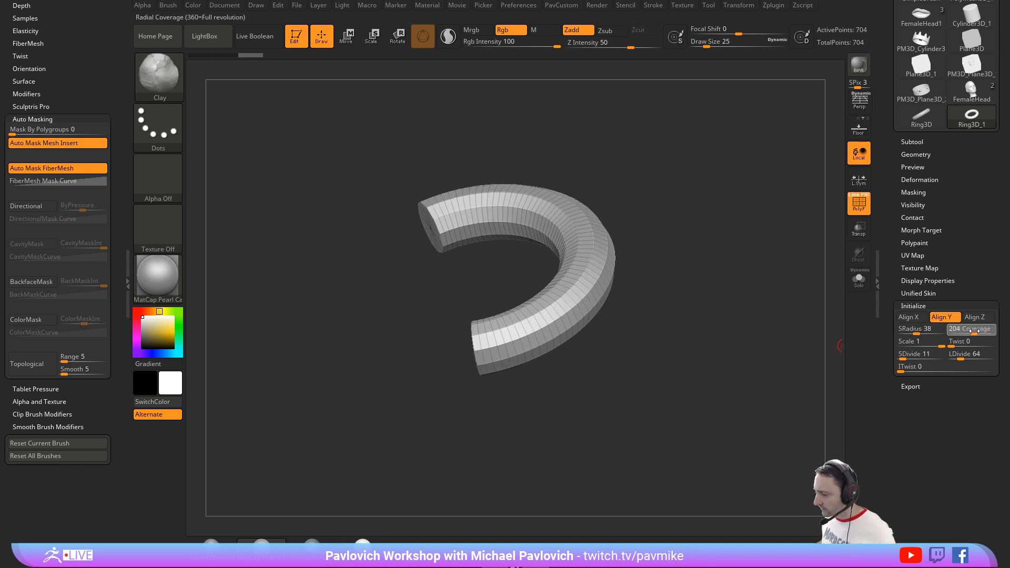
{"action": "left_click_drag", "start_coordinate": [974, 331], "coordinate": [977, 330]}
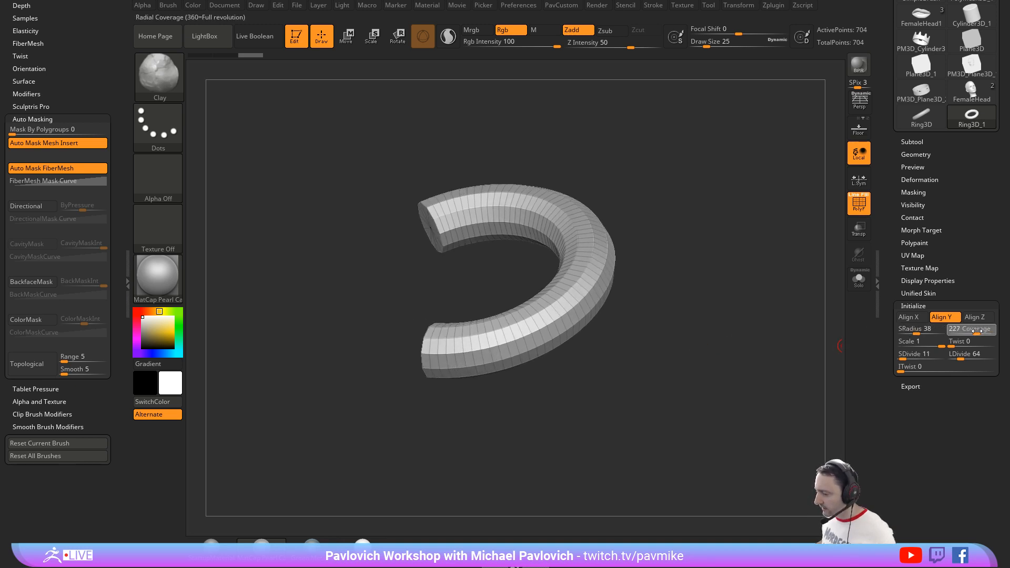
Step: Convert the ring arc to a PolyMesh3D and DynaMesh it at resolution 128
{"action": "left_click_drag", "start_coordinate": [724, 338], "coordinate": [791, 347]}
{"action": "left_click_drag", "start_coordinate": [883, 194], "coordinate": [886, 358]}
{"action": "left_click", "coordinate": [947, 71]}
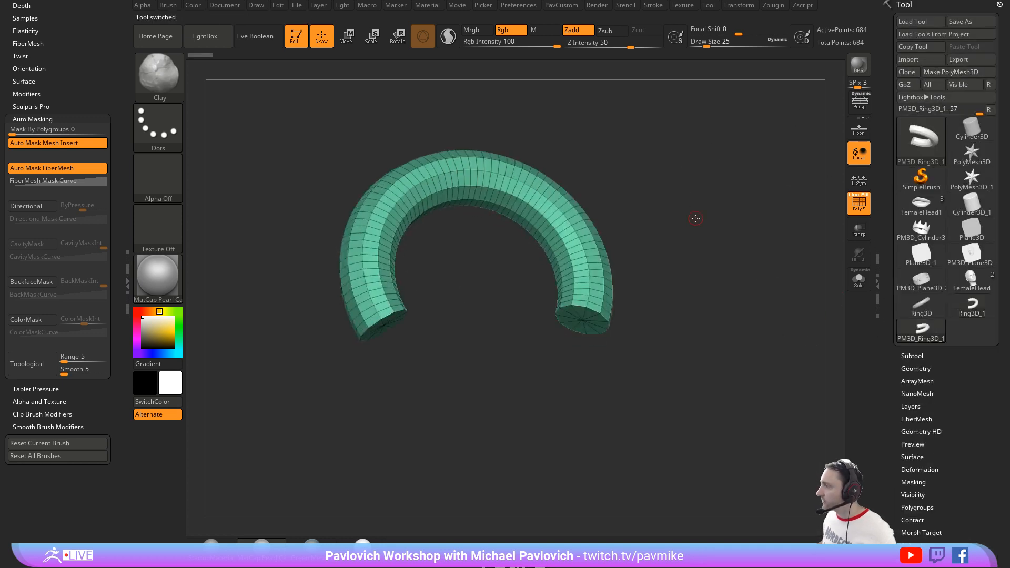
{"action": "mouse_move", "coordinate": [683, 223]}
{"action": "left_mouse_down"}
{"action": "mouse_move", "coordinate": [715, 234]}
{"action": "mouse_move", "coordinate": [658, 255]}
{"action": "left_mouse_up"}
{"action": "key", "text": "s"}
{"action": "mouse_move", "coordinate": [657, 257]}
{"action": "left_mouse_down"}
{"action": "mouse_move", "coordinate": [671, 265]}
{"action": "mouse_move", "coordinate": [649, 275]}
{"action": "mouse_move", "coordinate": [670, 282]}
{"action": "left_mouse_up"}
{"action": "key", "text": "s"}
{"action": "key", "text": "space"}
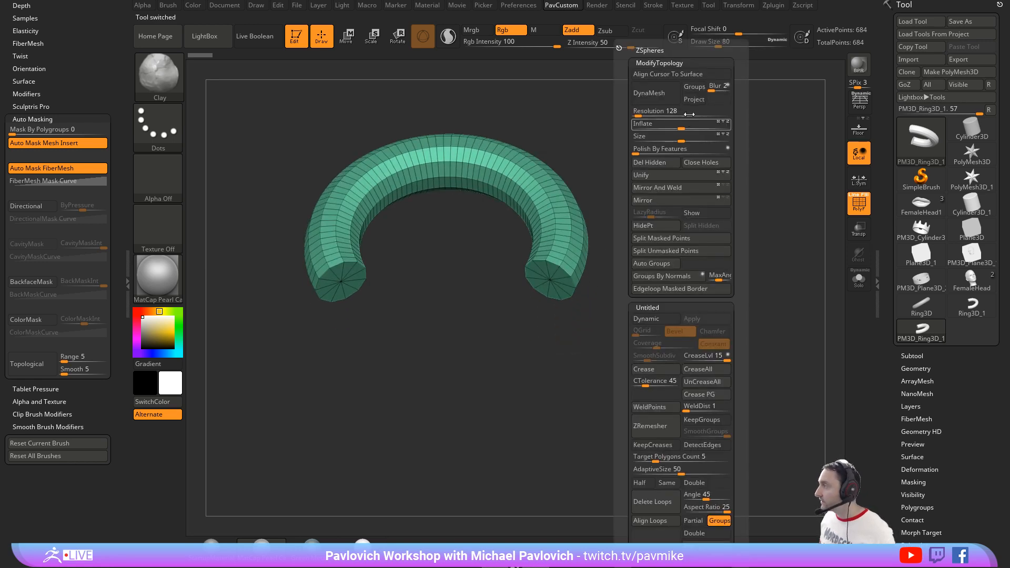
{"action": "left_click", "coordinate": [637, 115]}
{"action": "left_click", "coordinate": [648, 93]}
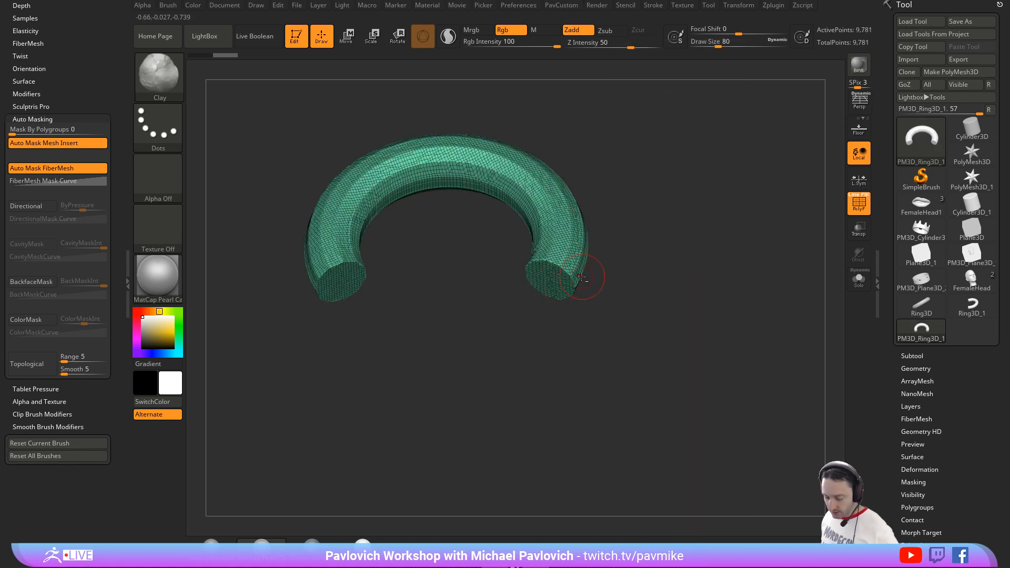
Step: Swell one end of the arc with a large Inflat brush to start a snake's head
{"action": "key", "text": "b"}
{"action": "key", "text": "i"}
{"action": "key", "text": "n"}
{"action": "key", "text": "s"}
{"action": "left_click", "coordinate": [548, 284]}
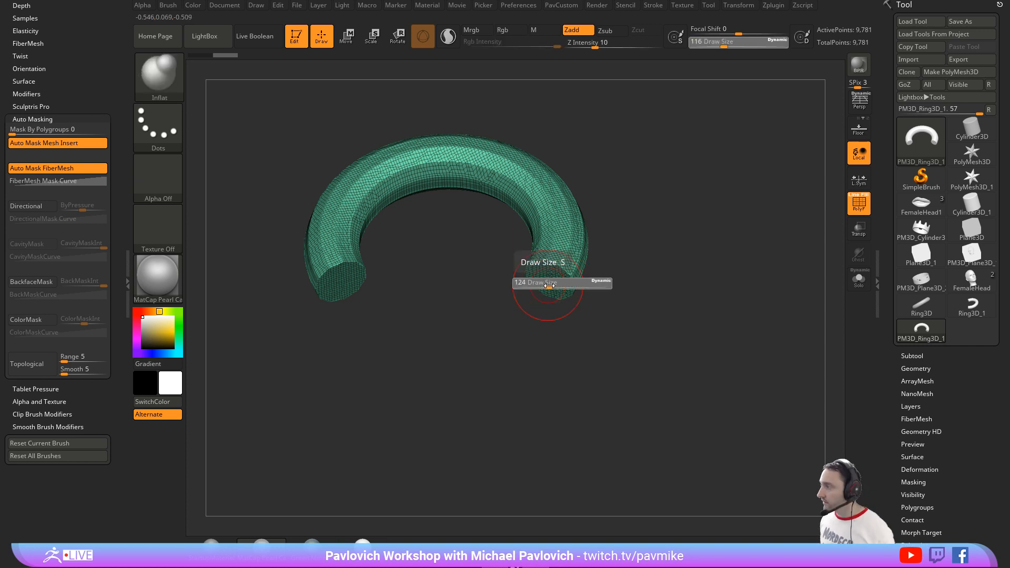
{"action": "mouse_move", "coordinate": [547, 285]}
{"action": "left_mouse_down"}
{"action": "mouse_move", "coordinate": [539, 283]}
{"action": "mouse_move", "coordinate": [549, 284]}
{"action": "left_mouse_up"}
{"action": "mouse_move", "coordinate": [588, 263]}
{"action": "right_mouse_down"}
{"action": "mouse_move", "coordinate": [604, 277]}
{"action": "mouse_move", "coordinate": [591, 295]}
{"action": "right_mouse_up"}
Step: Pull the swollen end into a pointed snake head with the Move brush and update the DynaMesh
{"action": "key", "text": "b"}
{"action": "key", "text": "m"}
{"action": "key", "text": "v"}
{"action": "left_click_drag", "start_coordinate": [554, 302], "coordinate": [533, 345]}
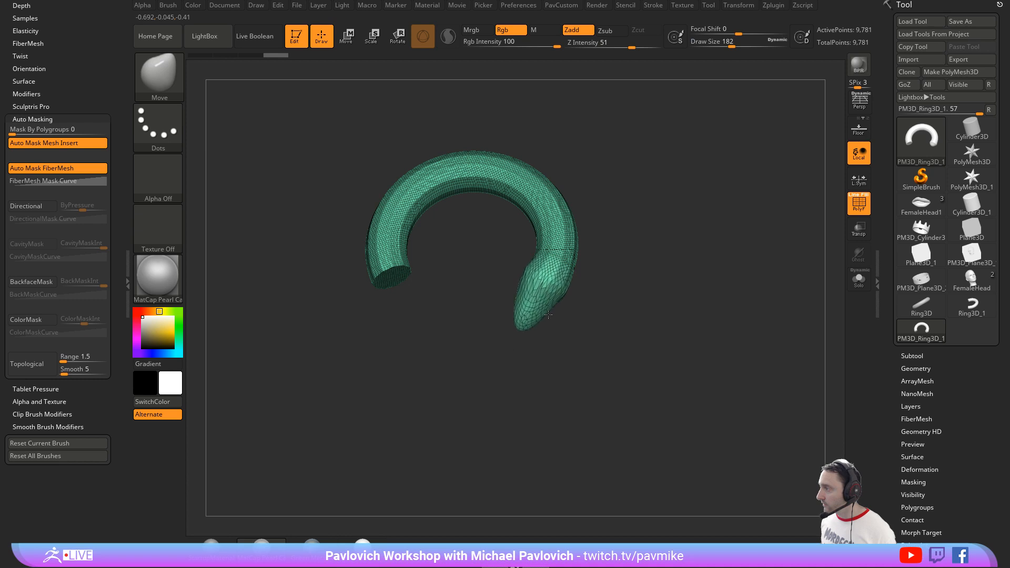
{"action": "right_click_drag", "start_coordinate": [623, 267], "coordinate": [619, 300], "text": "ctrl"}
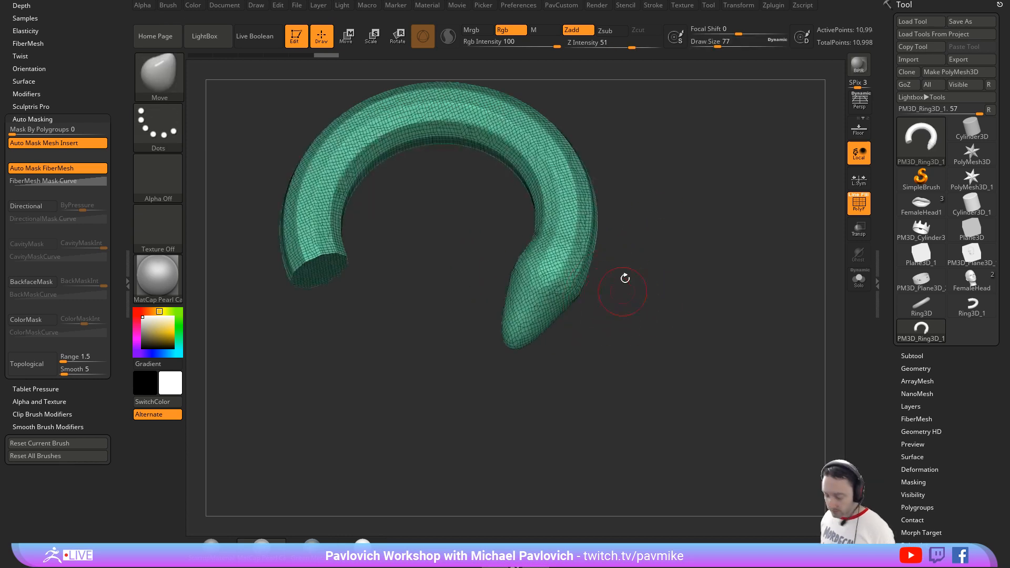
Step: Hide the polyframe, carve eye sockets on both sides of the head with DamStandard, and smooth the body
{"action": "key", "text": "b"}
{"action": "key", "text": "d"}
{"action": "key", "text": "s"}
{"action": "left_click", "coordinate": [849, 205]}
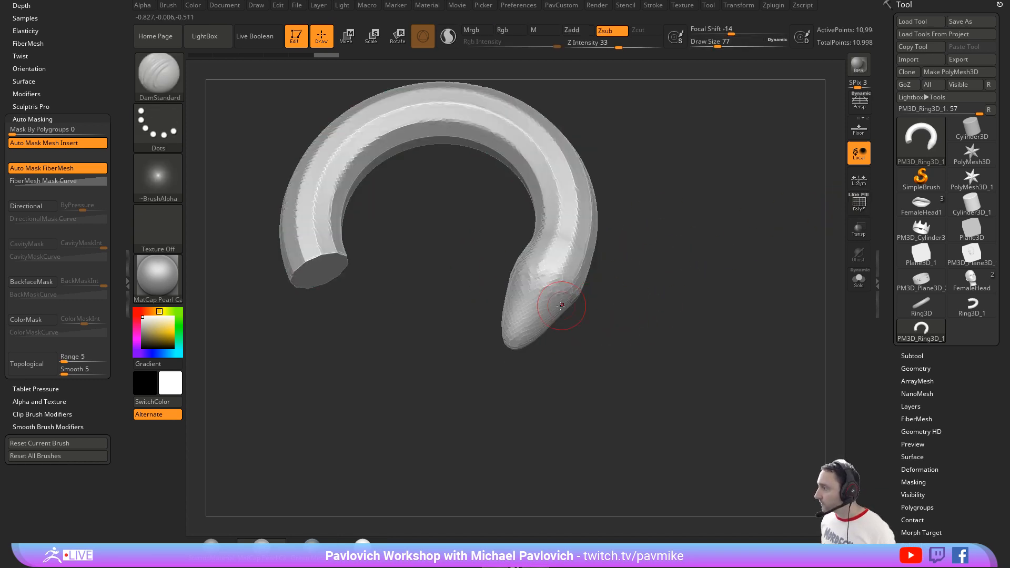
{"action": "left_click_drag", "start_coordinate": [572, 304], "coordinate": [526, 285]}
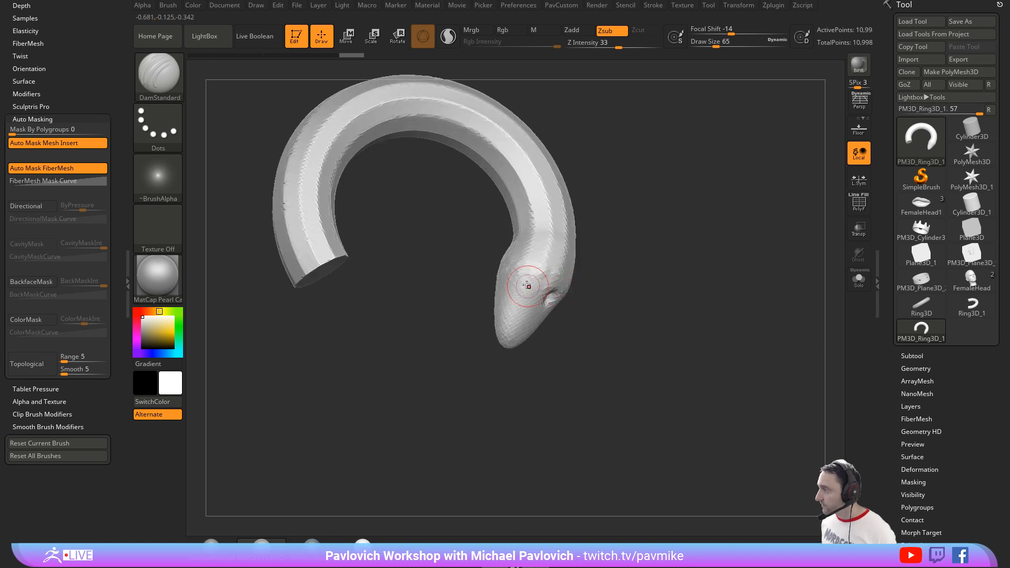
{"action": "mouse_move", "coordinate": [655, 301]}
{"action": "left_mouse_down"}
{"action": "mouse_move", "coordinate": [649, 295]}
{"action": "mouse_move", "coordinate": [686, 282]}
{"action": "mouse_move", "coordinate": [664, 305]}
{"action": "mouse_move", "coordinate": [660, 257]}
{"action": "mouse_move", "coordinate": [593, 254]}
{"action": "mouse_move", "coordinate": [501, 300]}
{"action": "left_mouse_up"}
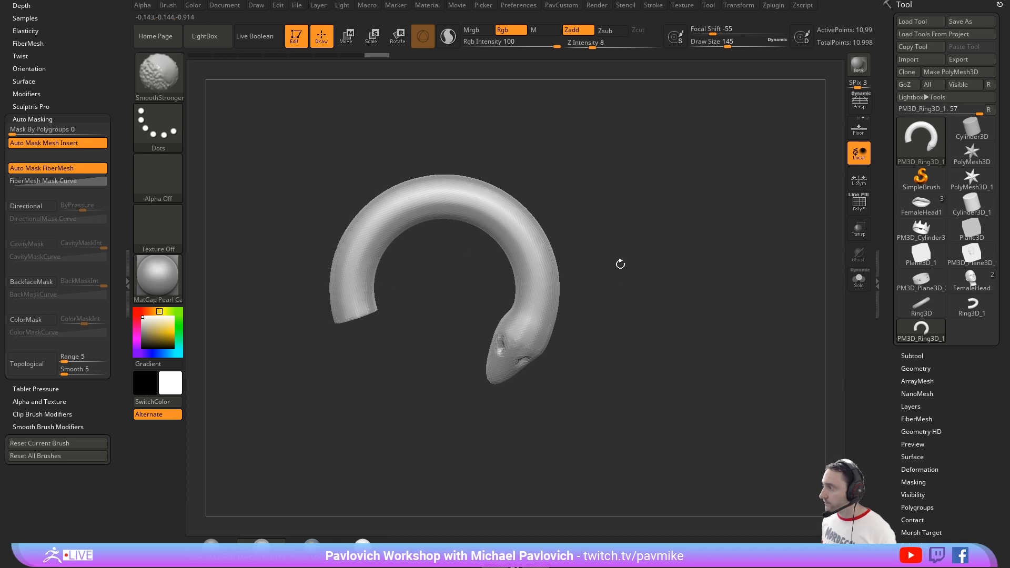
{"action": "left_click_drag", "start_coordinate": [620, 263], "coordinate": [641, 235]}
Step: Try carving grooves around the snake's neck and body with DamStandard, and undo them
{"action": "left_click_drag", "start_coordinate": [565, 311], "coordinate": [568, 311]}
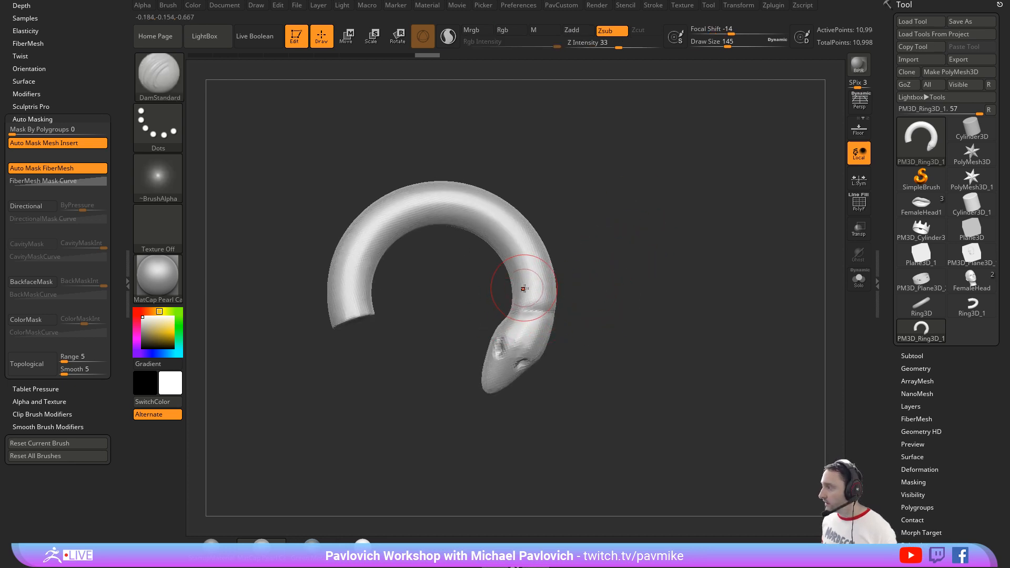
{"action": "left_click_drag", "start_coordinate": [679, 248], "coordinate": [588, 245]}
{"action": "mouse_move", "coordinate": [694, 229]}
{"action": "left_mouse_down"}
{"action": "mouse_move", "coordinate": [634, 232]}
{"action": "mouse_move", "coordinate": [650, 230]}
{"action": "left_mouse_up"}
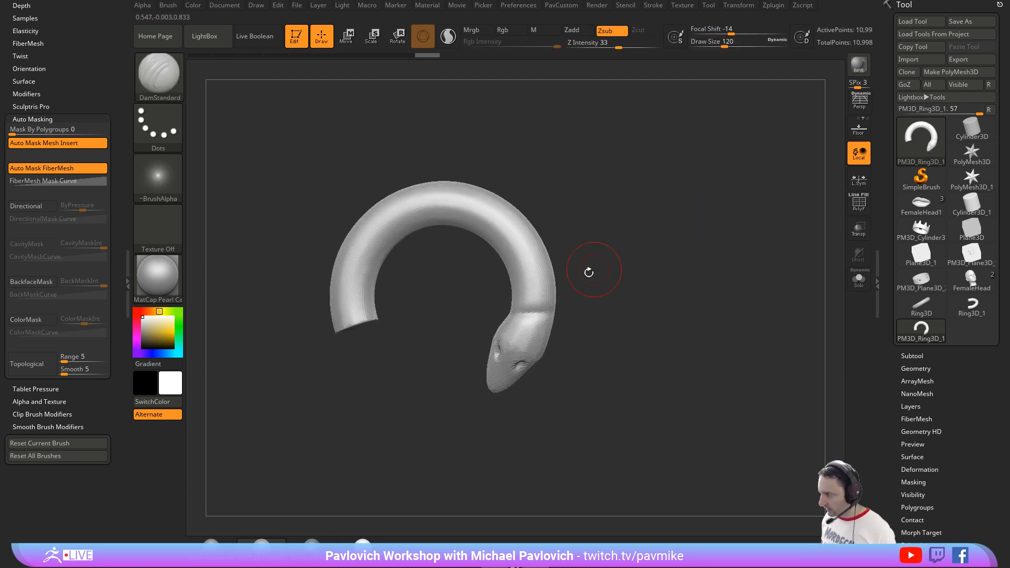
{"action": "key", "text": "s"}
{"action": "left_click_drag", "start_coordinate": [588, 274], "coordinate": [544, 247]}
{"action": "left_click_drag", "start_coordinate": [705, 239], "coordinate": [612, 235]}
{"action": "left_click_drag", "start_coordinate": [695, 333], "coordinate": [725, 322], "text": "shift"}
{"action": "left_click_drag", "start_coordinate": [786, 221], "coordinate": [625, 261], "text": "alt"}
{"action": "key", "text": "ctrl+z"}
{"action": "key", "text": "ctrl+z"}
Step: Carve lengthwise grooves along the outer side of the snake's body with DamStandard at draw size 132
{"action": "key", "text": "s"}
{"action": "left_click_drag", "start_coordinate": [443, 289], "coordinate": [489, 368]}
{"action": "mouse_move", "coordinate": [624, 305]}
{"action": "left_mouse_down"}
{"action": "mouse_move", "coordinate": [625, 237]}
{"action": "mouse_move", "coordinate": [663, 223]}
{"action": "left_mouse_up"}
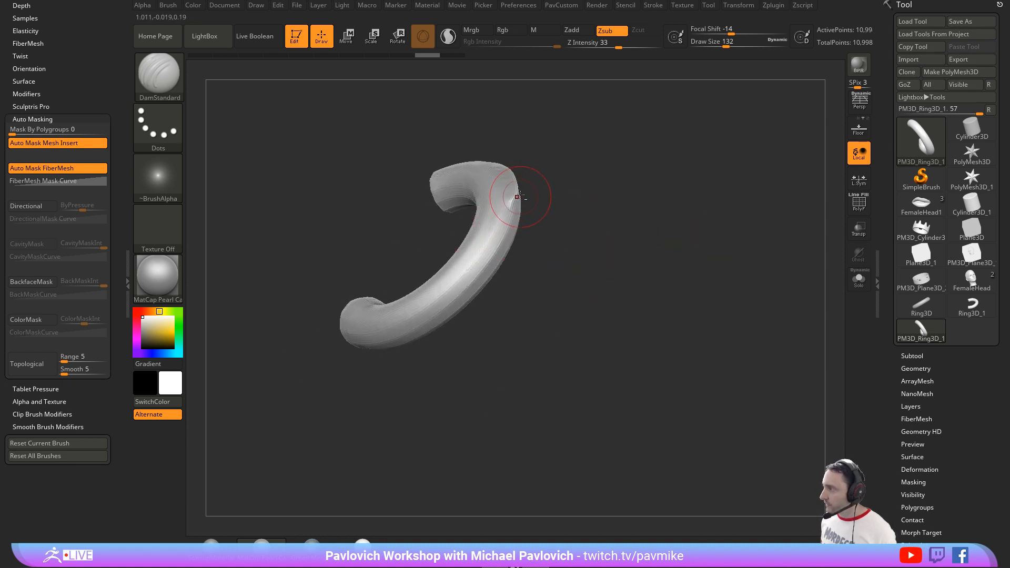
{"action": "mouse_move", "coordinate": [514, 199]}
{"action": "left_mouse_down"}
{"action": "mouse_move", "coordinate": [467, 283]}
{"action": "mouse_move", "coordinate": [432, 310]}
{"action": "left_mouse_up"}
{"action": "left_click_drag", "start_coordinate": [547, 276], "coordinate": [521, 295]}
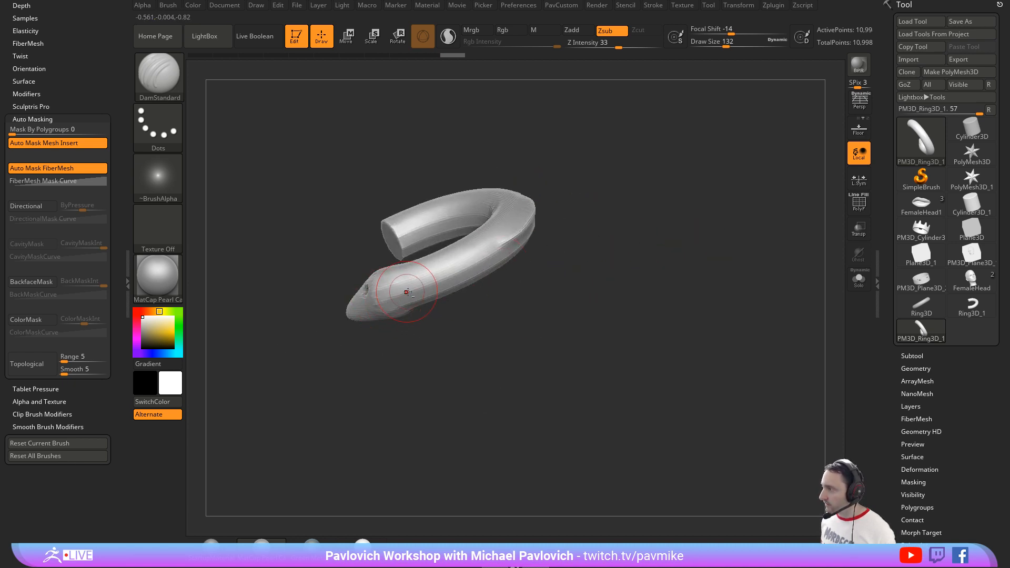
{"action": "left_click_drag", "start_coordinate": [398, 295], "coordinate": [499, 252]}
{"action": "mouse_move", "coordinate": [590, 195]}
{"action": "left_mouse_down"}
{"action": "mouse_move", "coordinate": [501, 261]}
{"action": "mouse_move", "coordinate": [560, 193]}
{"action": "left_mouse_up"}
{"action": "left_click_drag", "start_coordinate": [597, 150], "coordinate": [566, 241]}
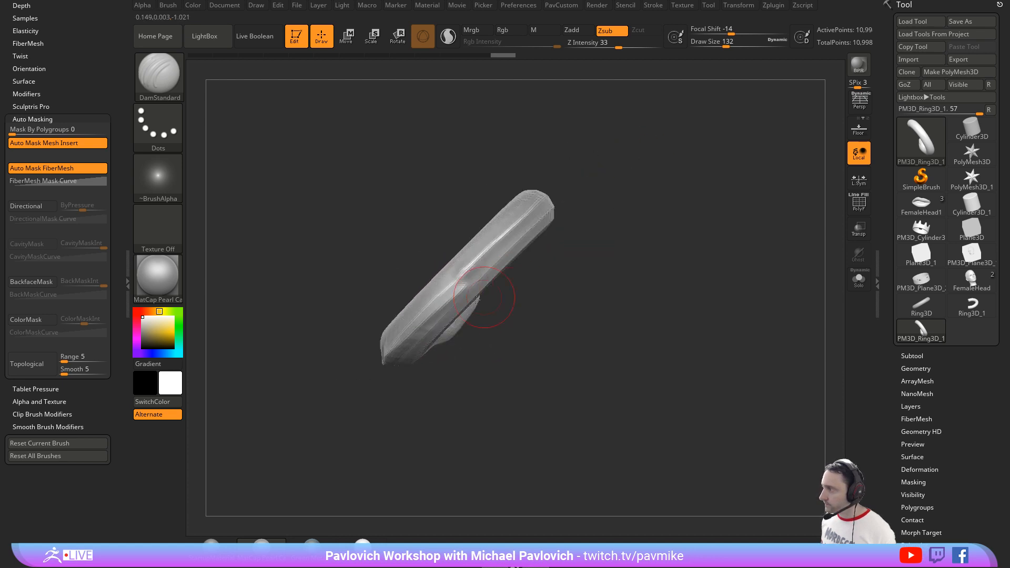
{"action": "left_click_drag", "start_coordinate": [466, 278], "coordinate": [541, 203]}
{"action": "mouse_move", "coordinate": [616, 183]}
{"action": "left_mouse_down"}
{"action": "mouse_move", "coordinate": [614, 300]}
{"action": "mouse_move", "coordinate": [631, 280]}
{"action": "mouse_move", "coordinate": [615, 279]}
{"action": "left_mouse_up"}
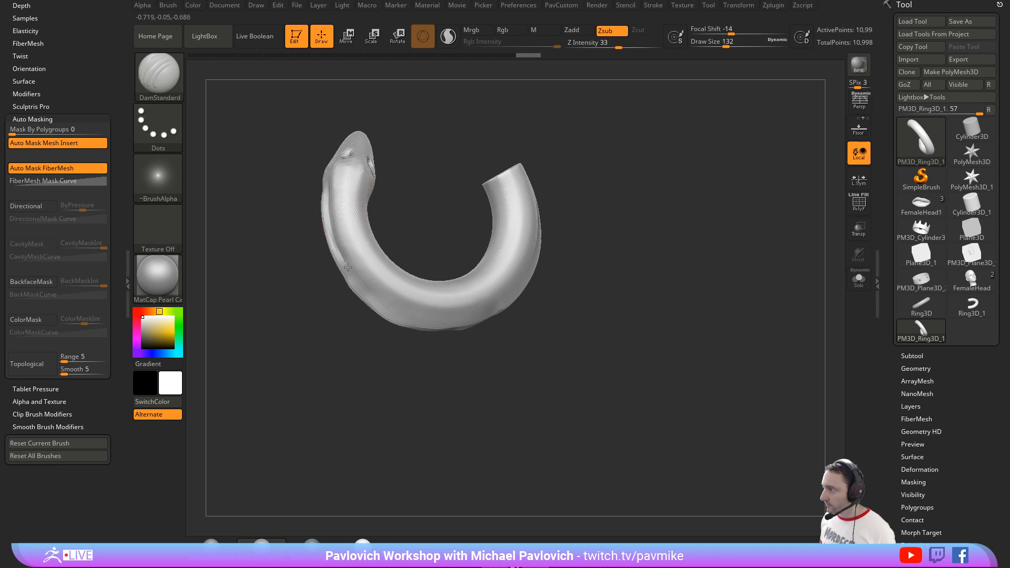
{"action": "left_click_drag", "start_coordinate": [397, 315], "coordinate": [459, 311]}
{"action": "left_click_drag", "start_coordinate": [510, 333], "coordinate": [485, 327]}
{"action": "left_click_drag", "start_coordinate": [364, 299], "coordinate": [441, 312]}
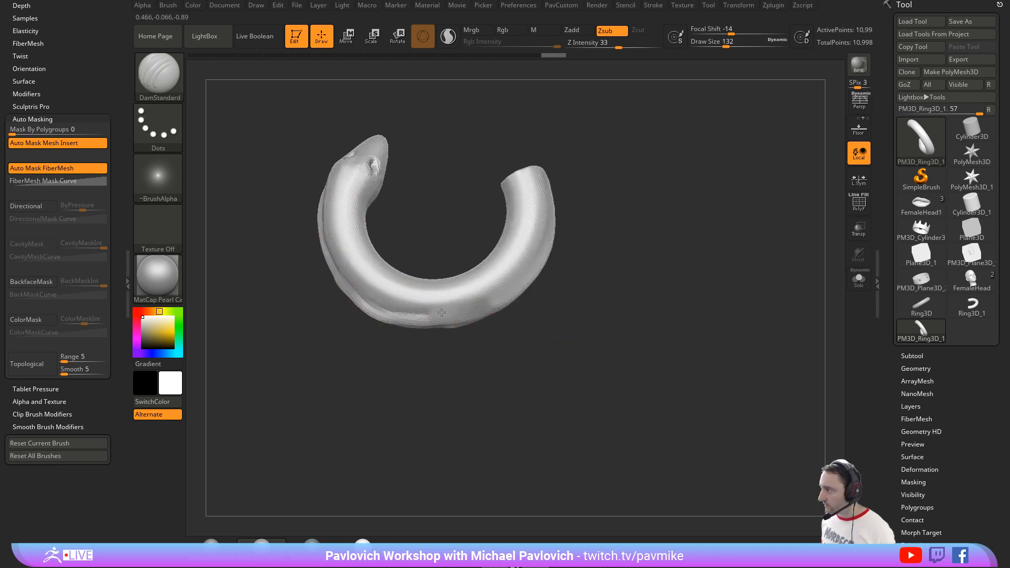
{"action": "left_click_drag", "start_coordinate": [550, 236], "coordinate": [552, 231]}
Step: Carve a row of crosswise grooves along the inner side of the body, down to draw size 97, and update the DynaMesh
{"action": "left_click_drag", "start_coordinate": [577, 209], "coordinate": [571, 229]}
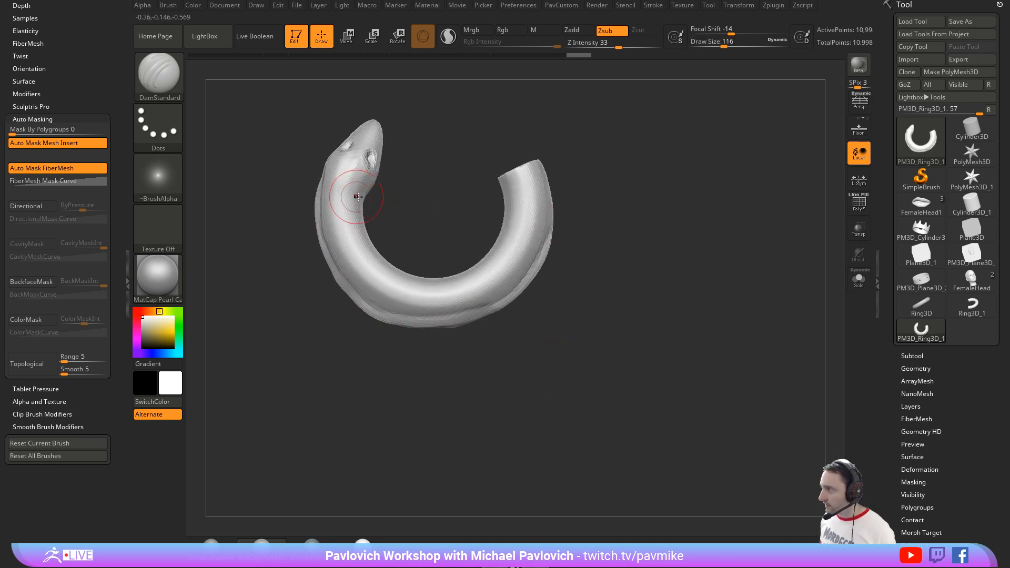
{"action": "mouse_move", "coordinate": [360, 197]}
{"action": "left_mouse_down"}
{"action": "mouse_move", "coordinate": [324, 193]}
{"action": "mouse_move", "coordinate": [318, 226]}
{"action": "left_mouse_up"}
{"action": "mouse_move", "coordinate": [380, 241]}
{"action": "left_mouse_down"}
{"action": "mouse_move", "coordinate": [434, 263]}
{"action": "mouse_move", "coordinate": [368, 249]}
{"action": "left_mouse_up"}
{"action": "key", "text": "s"}
{"action": "left_click_drag", "start_coordinate": [369, 248], "coordinate": [332, 263]}
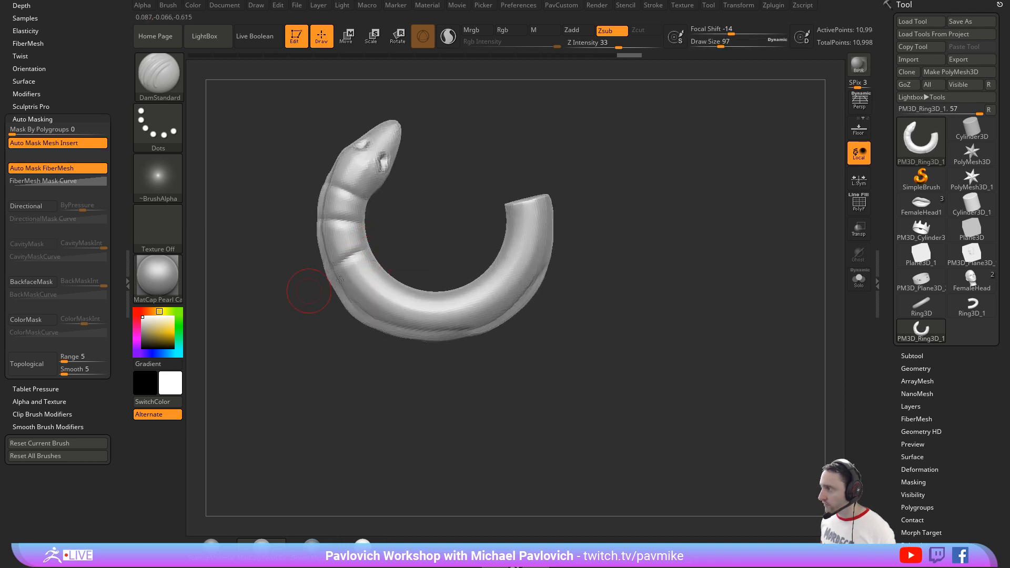
{"action": "left_click_drag", "start_coordinate": [337, 316], "coordinate": [335, 318]}
{"action": "left_click_drag", "start_coordinate": [405, 286], "coordinate": [385, 331]}
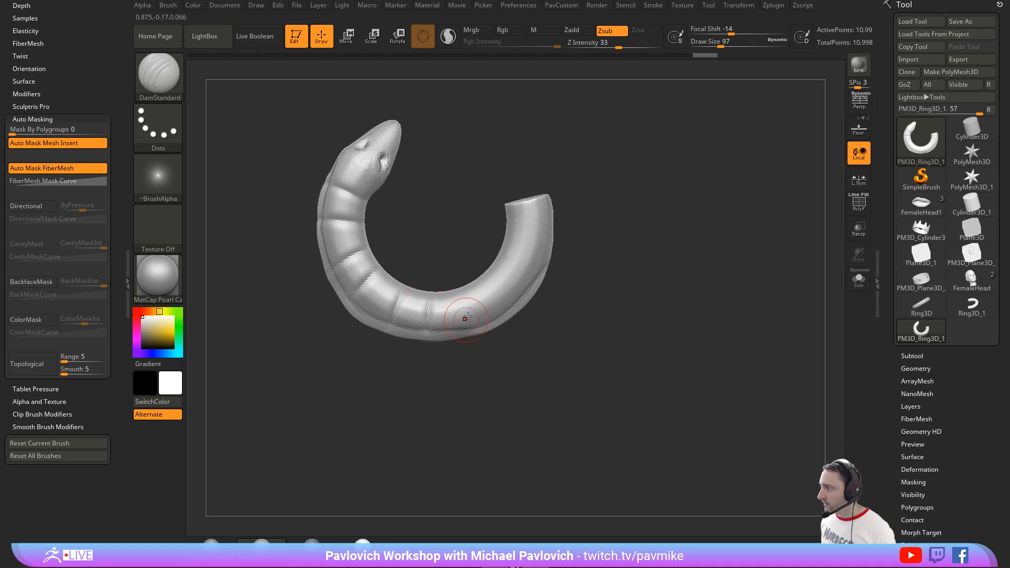
{"action": "left_click_drag", "start_coordinate": [479, 282], "coordinate": [497, 317]}
{"action": "left_click_drag", "start_coordinate": [491, 265], "coordinate": [525, 294]}
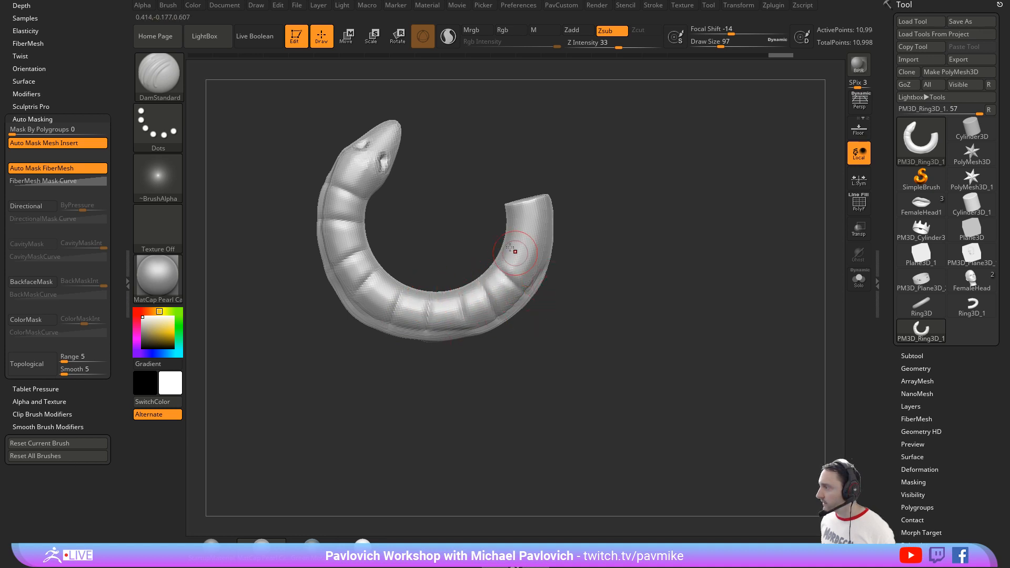
{"action": "left_click_drag", "start_coordinate": [505, 246], "coordinate": [531, 261]}
{"action": "mouse_move", "coordinate": [510, 226]}
{"action": "left_mouse_down"}
{"action": "mouse_move", "coordinate": [553, 235]}
{"action": "mouse_move", "coordinate": [703, 219]}
{"action": "mouse_move", "coordinate": [703, 293]}
{"action": "mouse_move", "coordinate": [656, 284]}
{"action": "mouse_move", "coordinate": [675, 247]}
{"action": "left_mouse_up"}
{"action": "key", "text": "2"}
{"action": "left_click_drag", "start_coordinate": [722, 343], "coordinate": [679, 292], "text": "ctrl"}
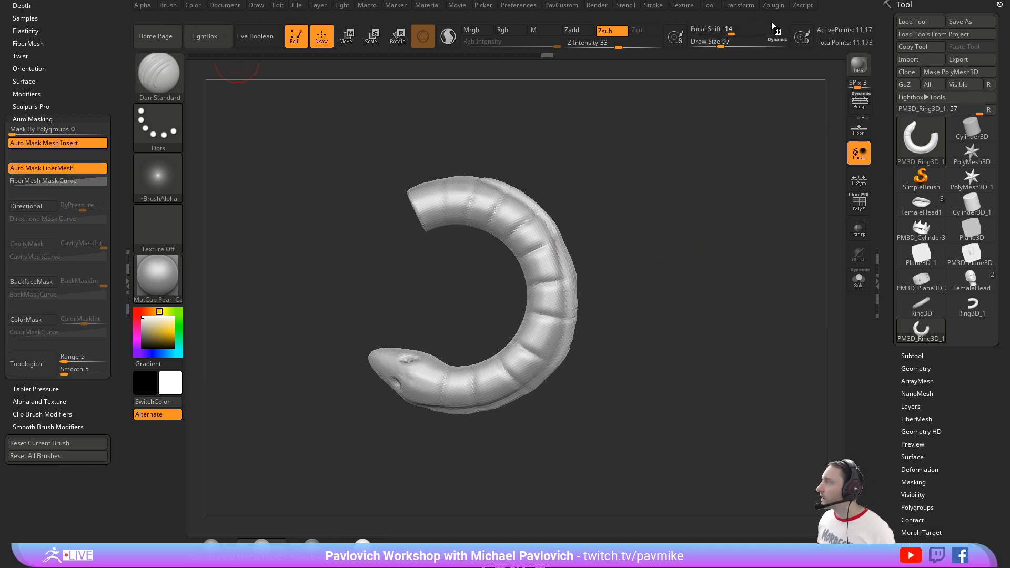
Step: Dock the Zplugin palette in the side tray and bring its plugin list into view
{"action": "mouse_move", "coordinate": [773, 7]}
{"action": "mouse_move", "coordinate": [769, 21]}
{"action": "left_mouse_down"}
{"action": "mouse_move", "coordinate": [79, 54]}
{"action": "mouse_move", "coordinate": [60, 79]}
{"action": "left_mouse_up"}
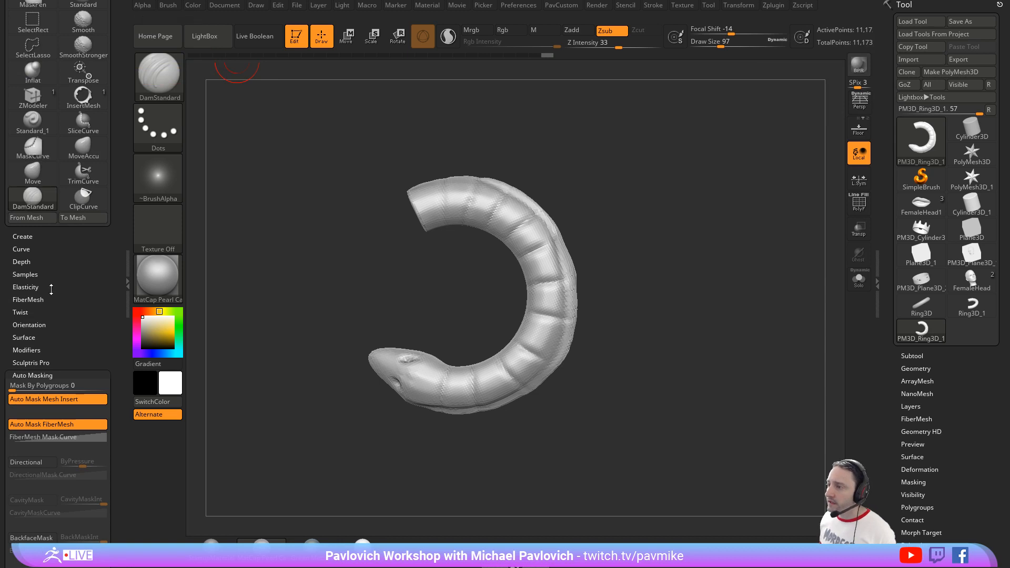
{"action": "left_click_drag", "start_coordinate": [51, 289], "coordinate": [59, 351]}
{"action": "key", "text": "shift"}
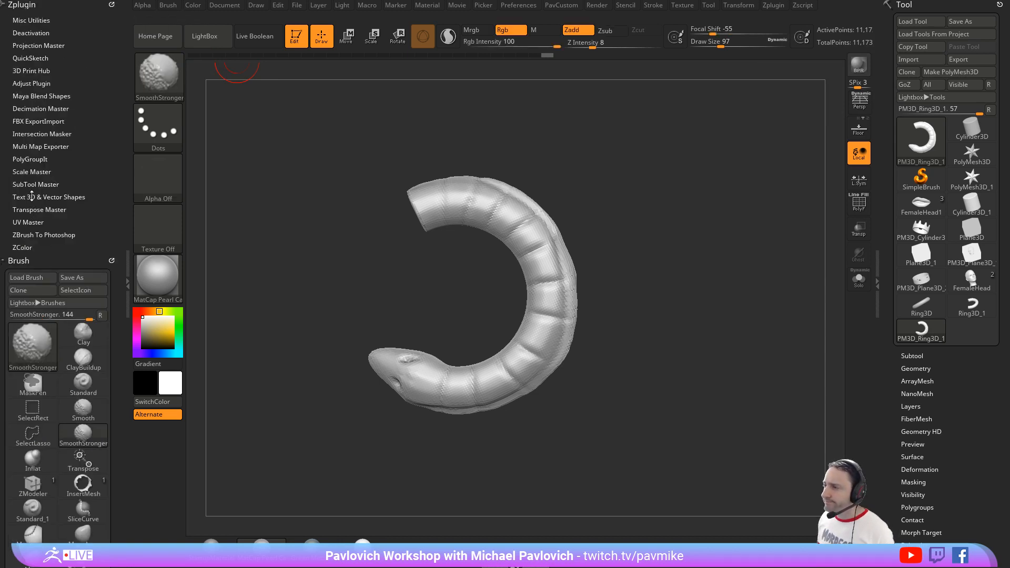
Step: Pre-process the current snake with Decimation Master, set the target to 5 k Polys, and decimate it
{"action": "left_click", "coordinate": [35, 109]}
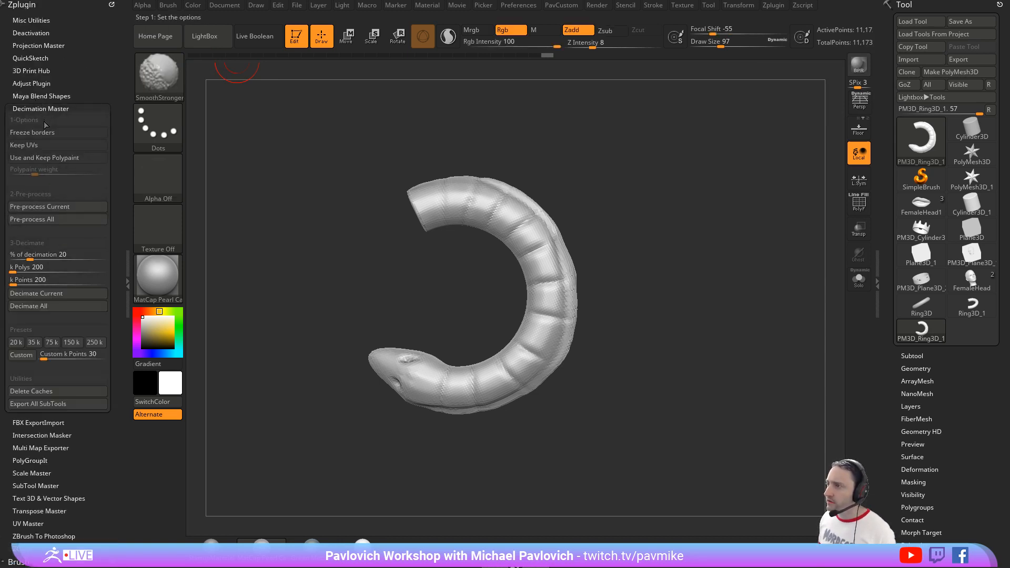
{"action": "left_click", "coordinate": [58, 203]}
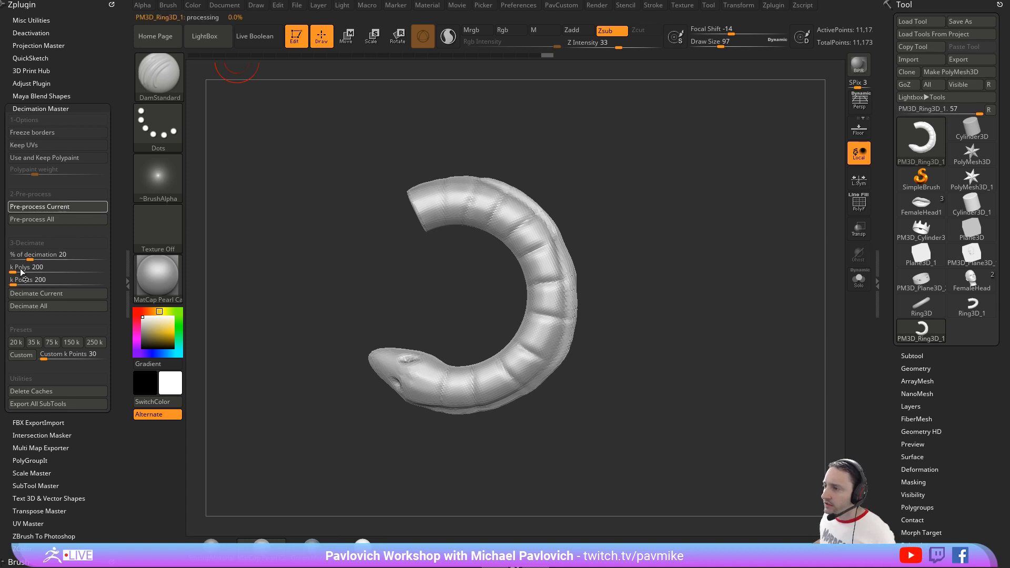
{"action": "left_click", "coordinate": [37, 269]}
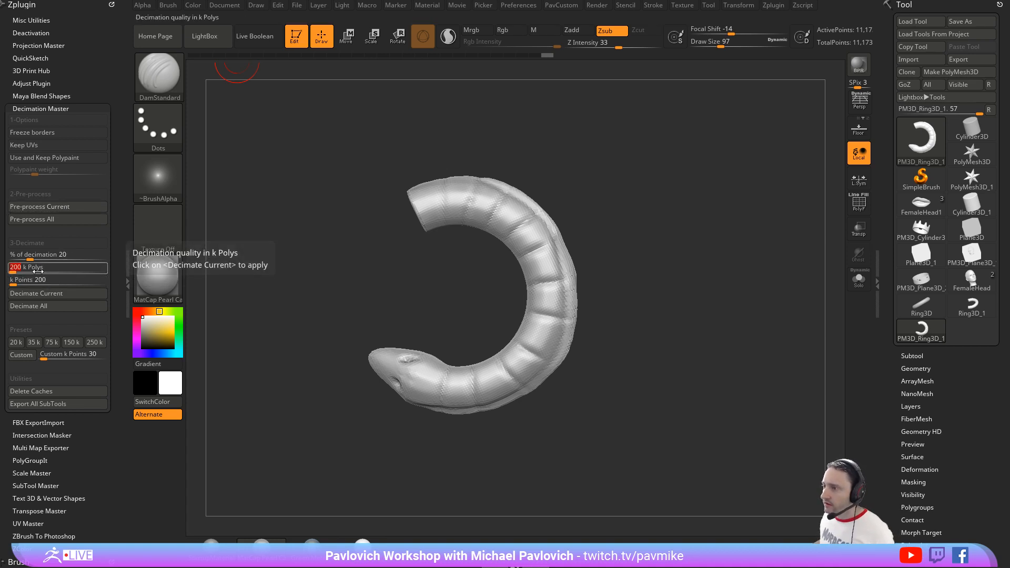
{"action": "type", "text": "5"}
{"action": "key", "text": "Return"}
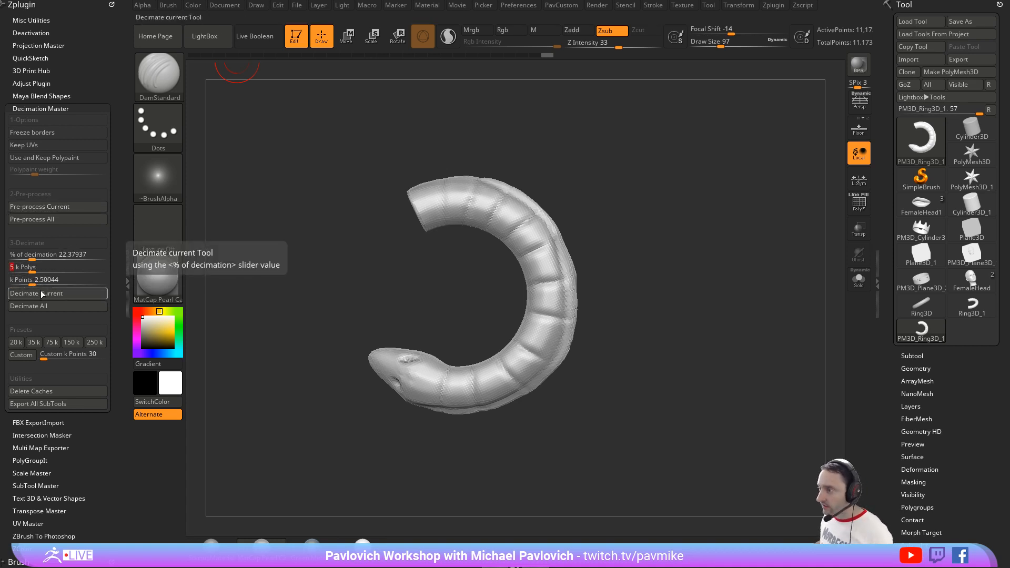
{"action": "left_click", "coordinate": [36, 293]}
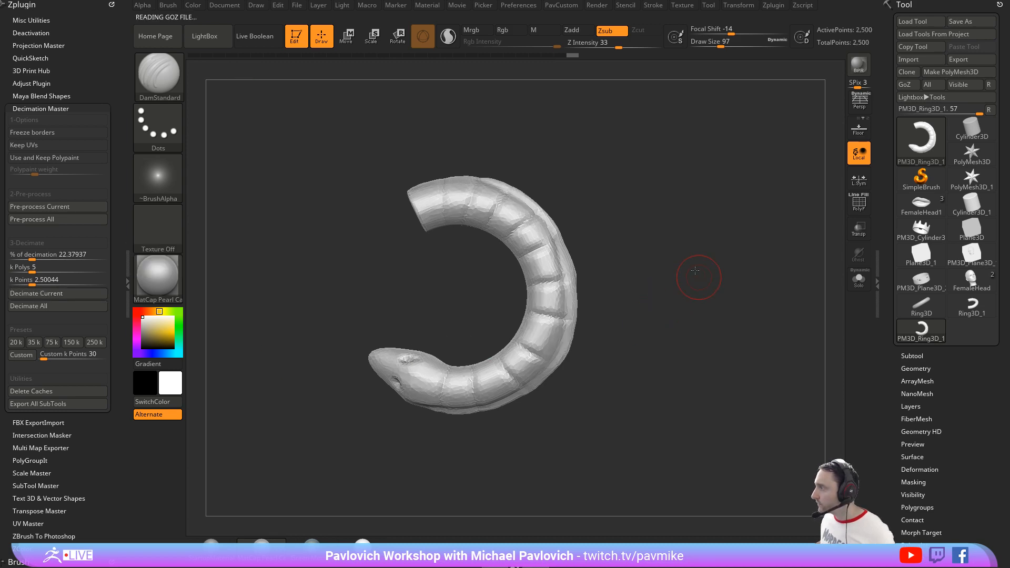
Step: Create a new InsertMesh brush from the decimated snake
{"action": "left_click_drag", "start_coordinate": [692, 277], "coordinate": [636, 250]}
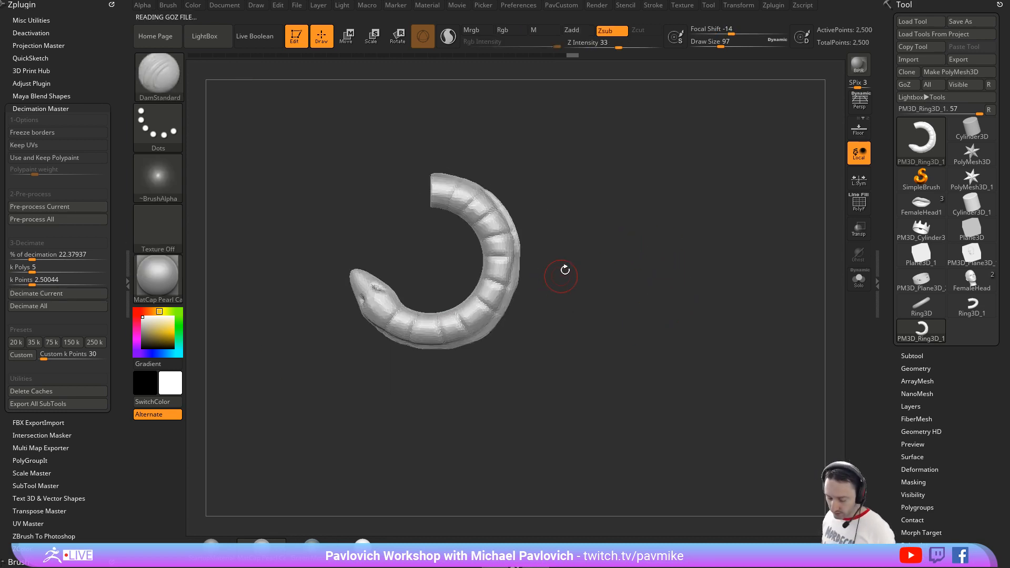
{"action": "key", "text": "b"}
{"action": "left_click", "coordinate": [397, 547]}
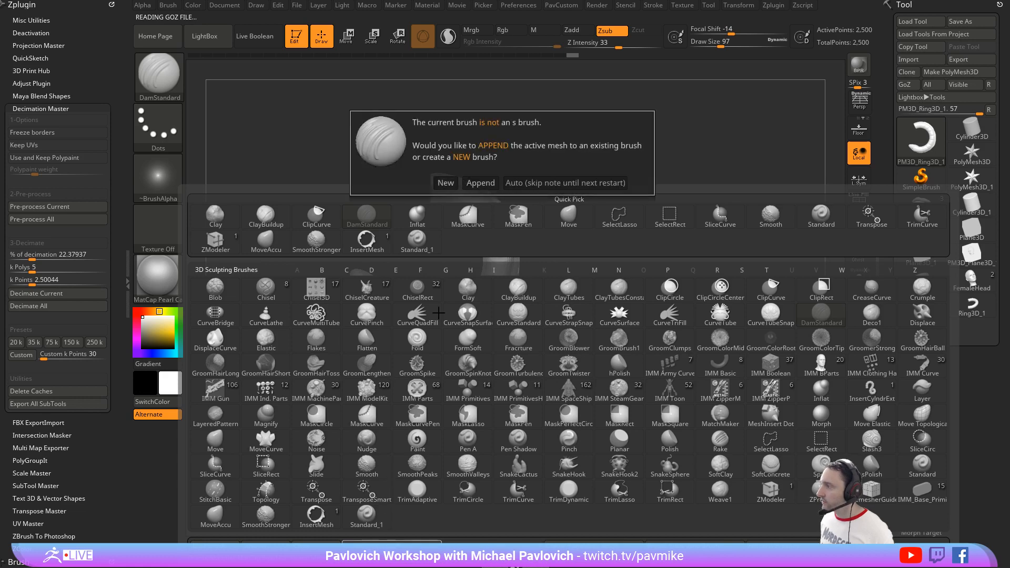
{"action": "left_click", "coordinate": [446, 175]}
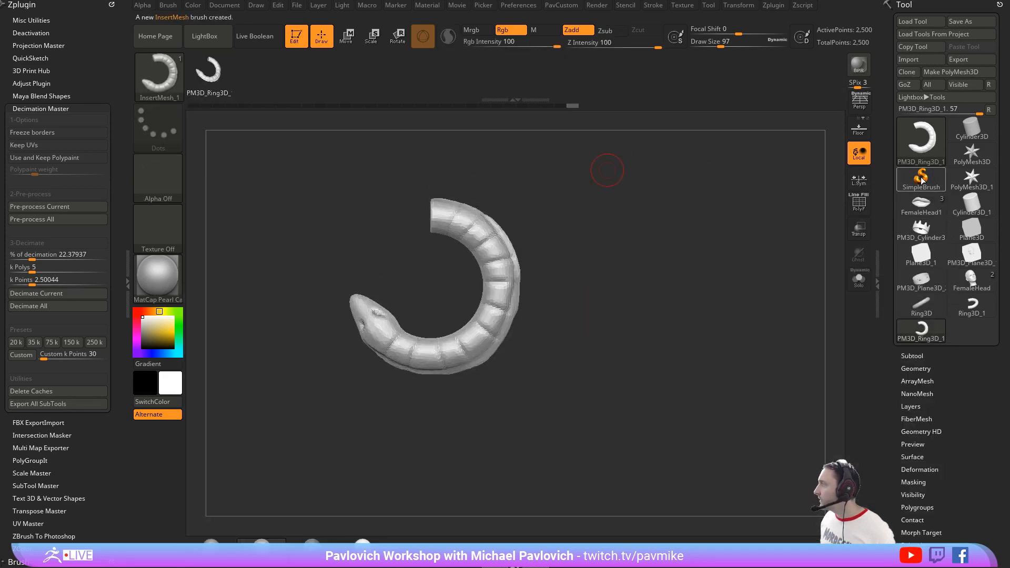
Step: Switch to the Cylinder3D primitive, convert it to a PolyMesh3D, and display its polyframe
{"action": "left_click", "coordinate": [969, 133]}
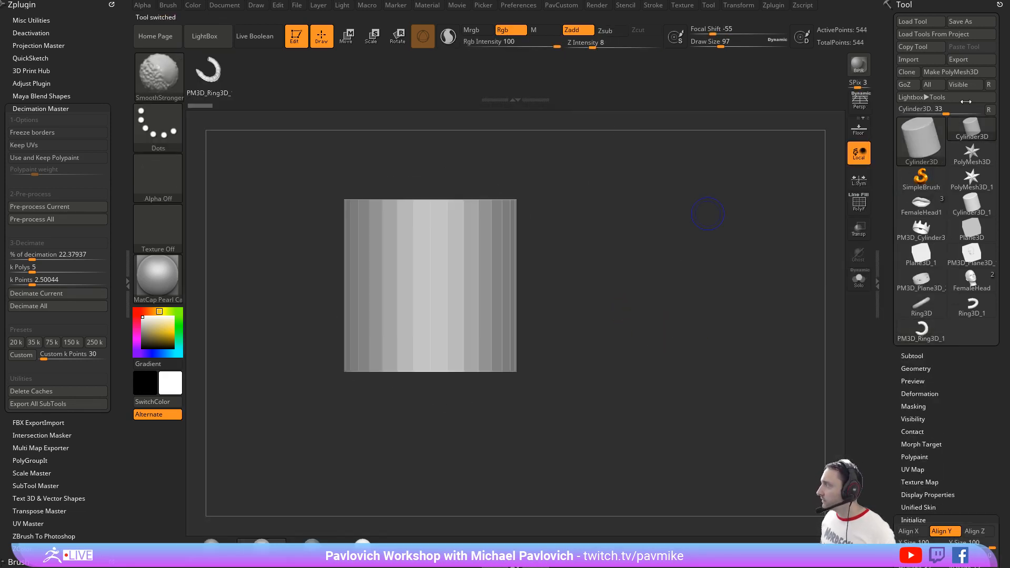
{"action": "left_click", "coordinate": [933, 75]}
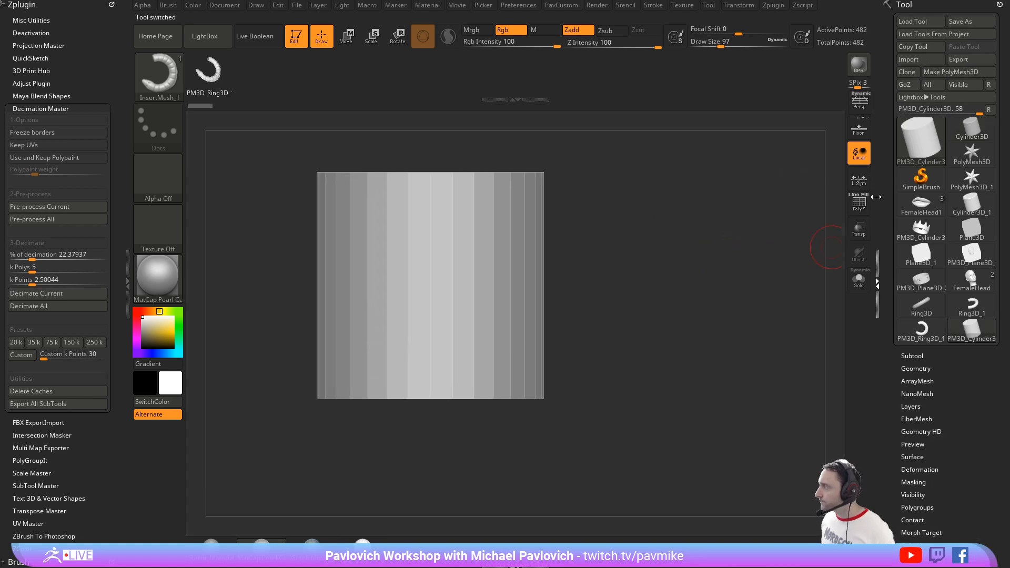
{"action": "left_click", "coordinate": [858, 202]}
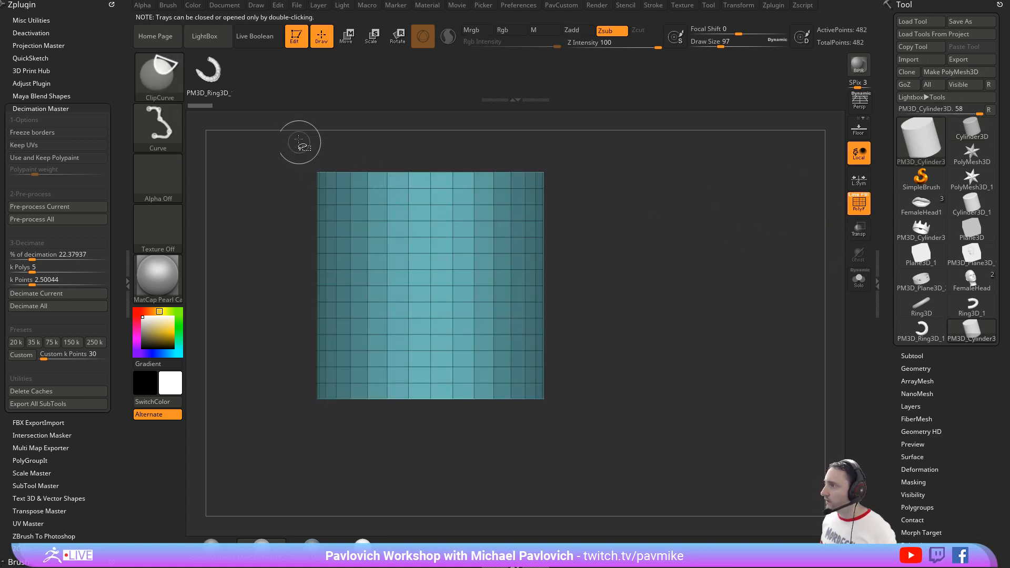
Step: Isolate the upper part of the cylinder, assign it its own polygroup, and show the whole mesh again
{"action": "left_click", "coordinate": [169, 84], "text": "ctrl+shift"}
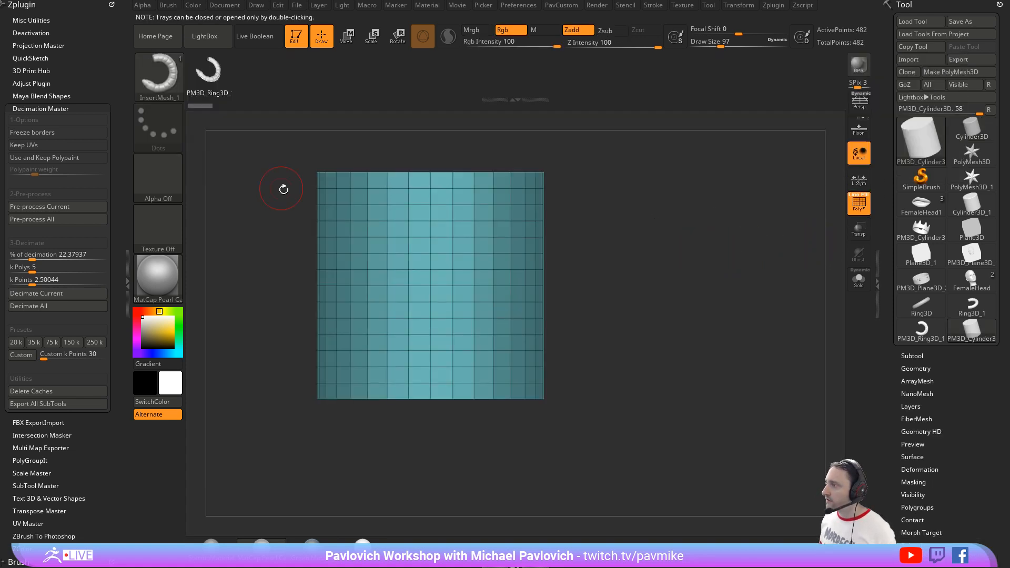
{"action": "left_click_drag", "start_coordinate": [269, 139], "coordinate": [664, 279], "text": "ctrl+shift"}
{"action": "key", "text": "ctrl+w"}
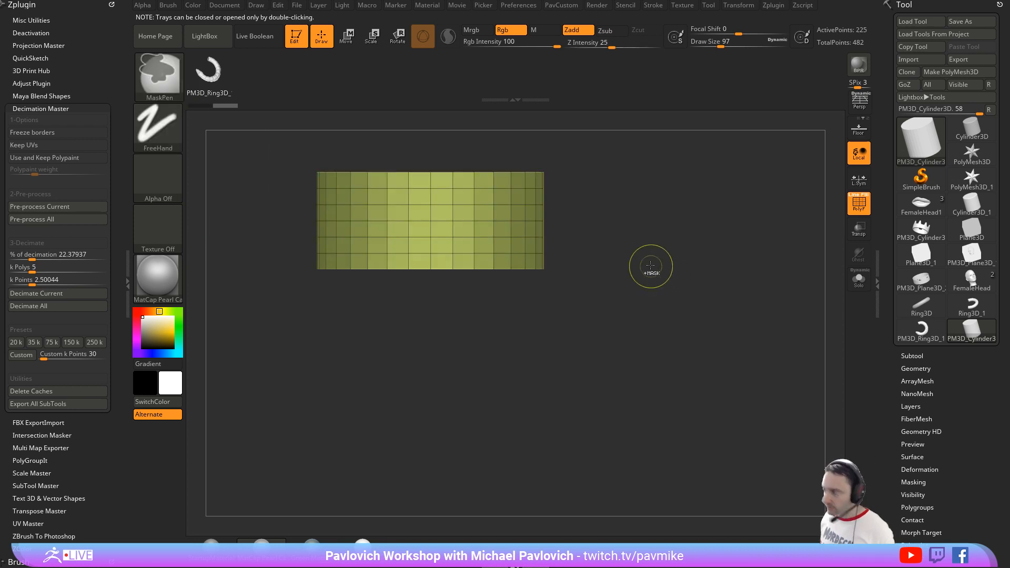
{"action": "left_click", "coordinate": [657, 258], "text": "ctrl+shift"}
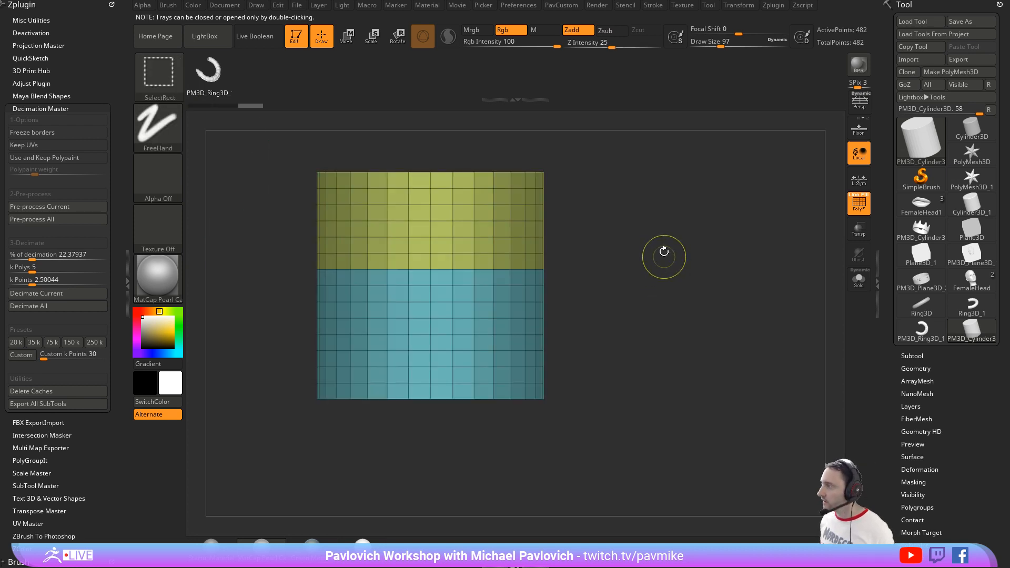
Step: Enable Curve Mode for the snake insert brush and frame the mesh by Polygroups only, without Border or Creased edges
{"action": "left_click", "coordinate": [654, 7]}
{"action": "left_click", "coordinate": [671, 215], "text": "shift"}
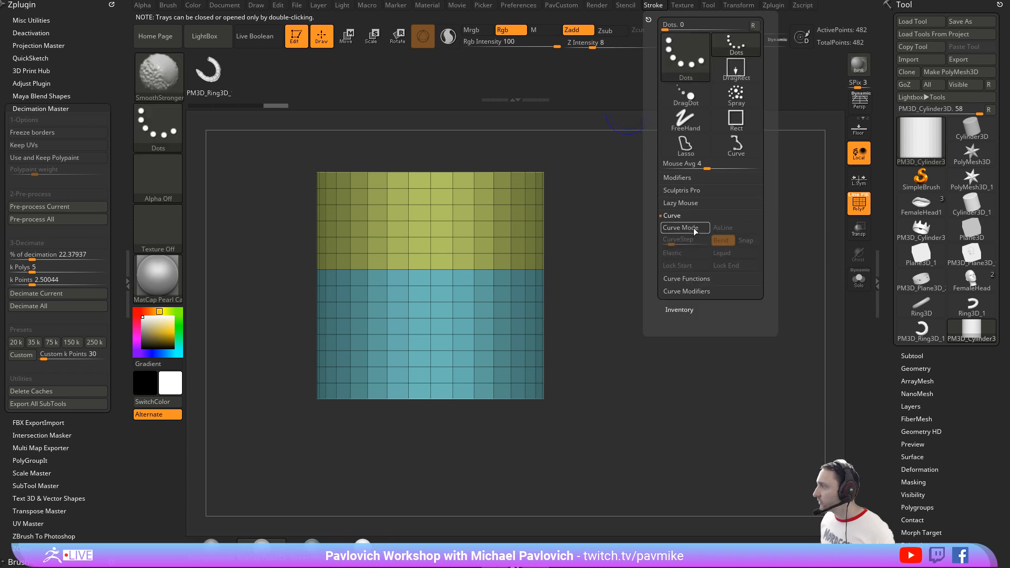
{"action": "left_click", "coordinate": [684, 279], "text": "shift"}
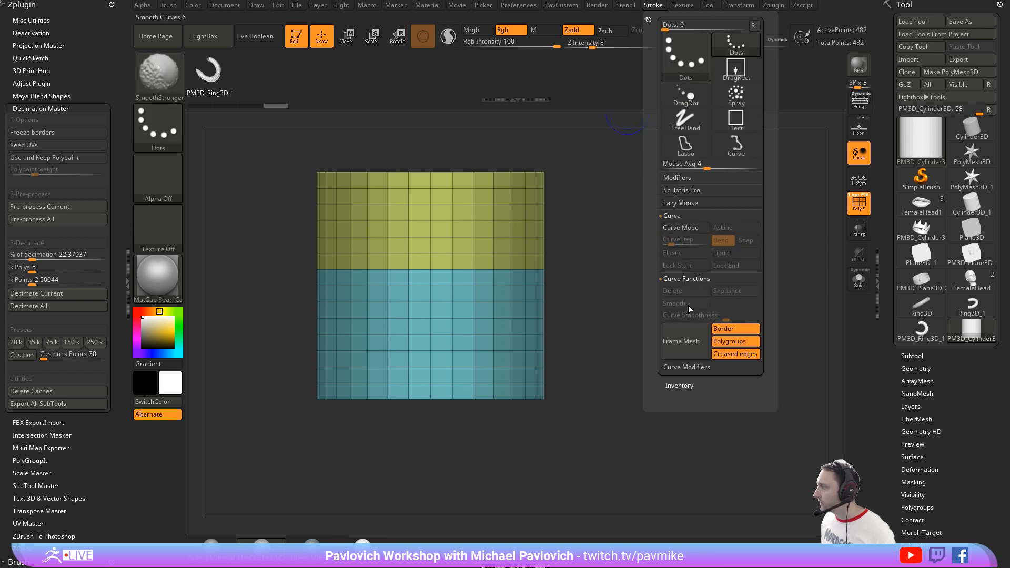
{"action": "left_click", "coordinate": [690, 367], "text": "shift"}
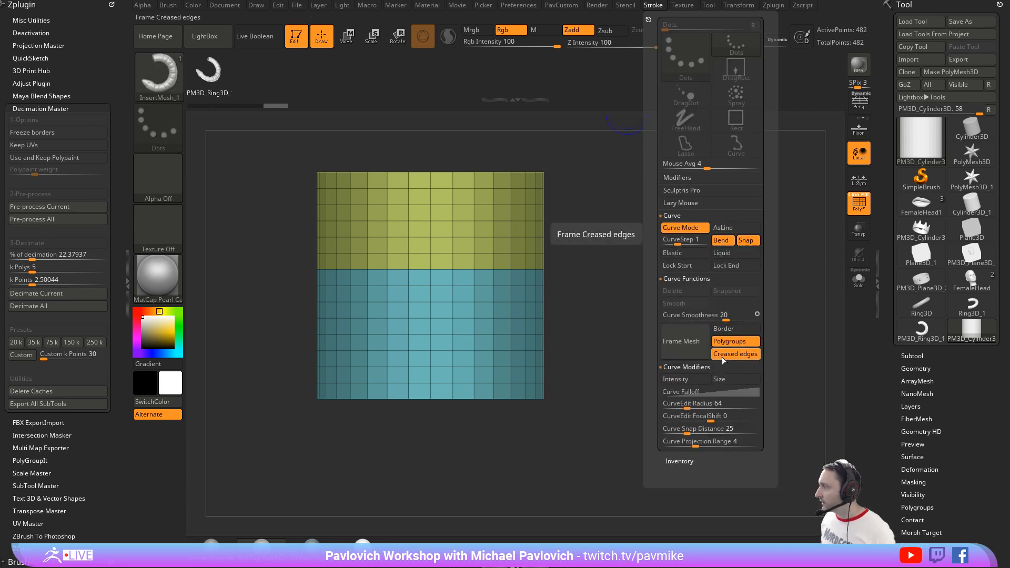
{"action": "left_click", "coordinate": [681, 341]}
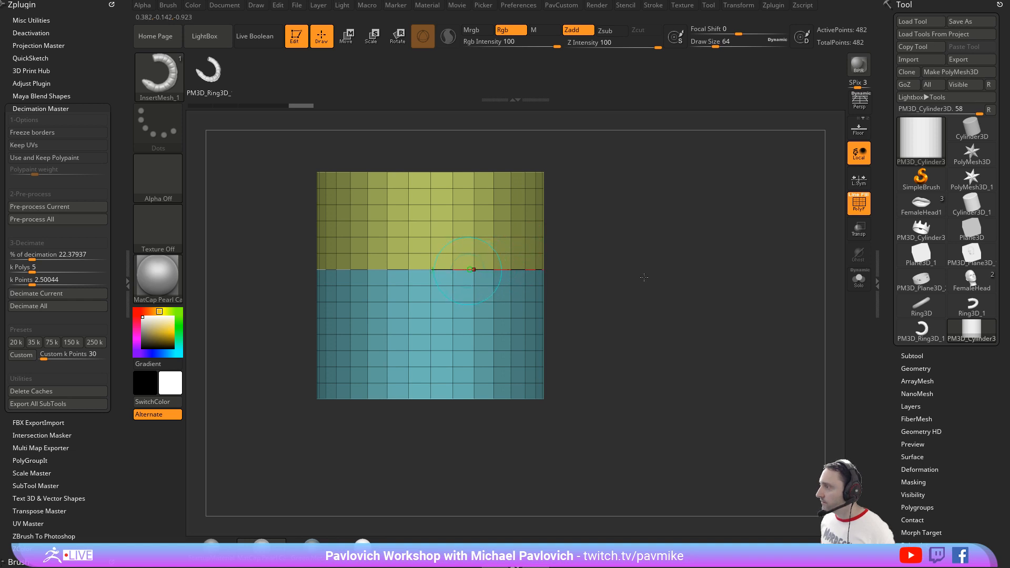
Step: Insert snakes along the framed curve around the cylinder, hide the polyframe, and set the draw size to 108
{"action": "mouse_move", "coordinate": [644, 277]}
{"action": "left_mouse_down"}
{"action": "mouse_move", "coordinate": [628, 255]}
{"action": "mouse_move", "coordinate": [640, 255]}
{"action": "left_mouse_up"}
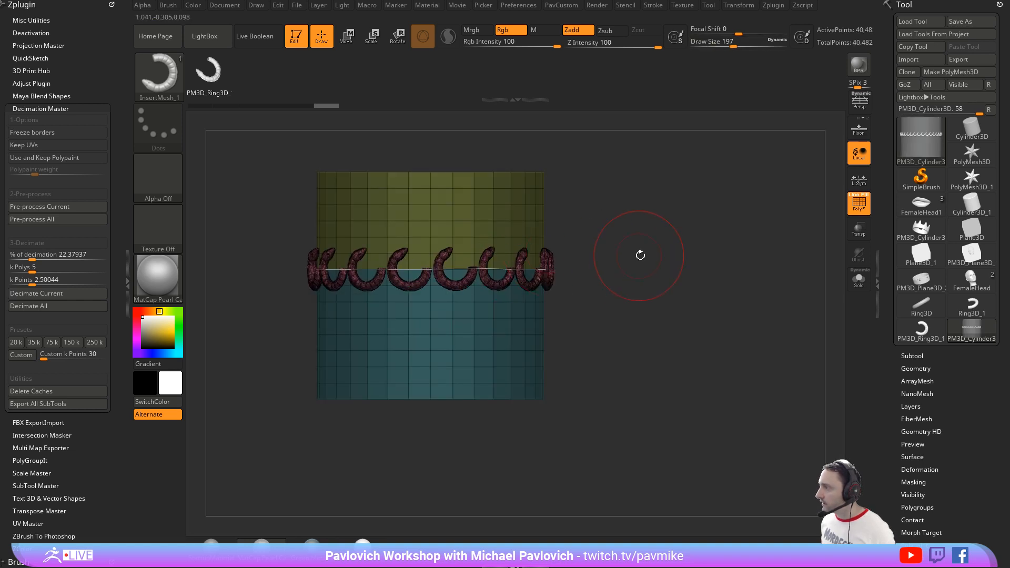
{"action": "right_click_drag", "start_coordinate": [647, 256], "coordinate": [699, 256], "text": "ctrl"}
{"action": "key", "text": "shift+f"}
{"action": "mouse_move", "coordinate": [844, 210]}
{"action": "right_mouse_down", "text": "shift"}
{"action": "mouse_move", "coordinate": [683, 241]}
{"action": "mouse_move", "coordinate": [687, 267]}
{"action": "right_mouse_up", "text": "shift"}
{"action": "key", "text": "s"}
{"action": "left_click_drag", "start_coordinate": [686, 267], "coordinate": [673, 269]}
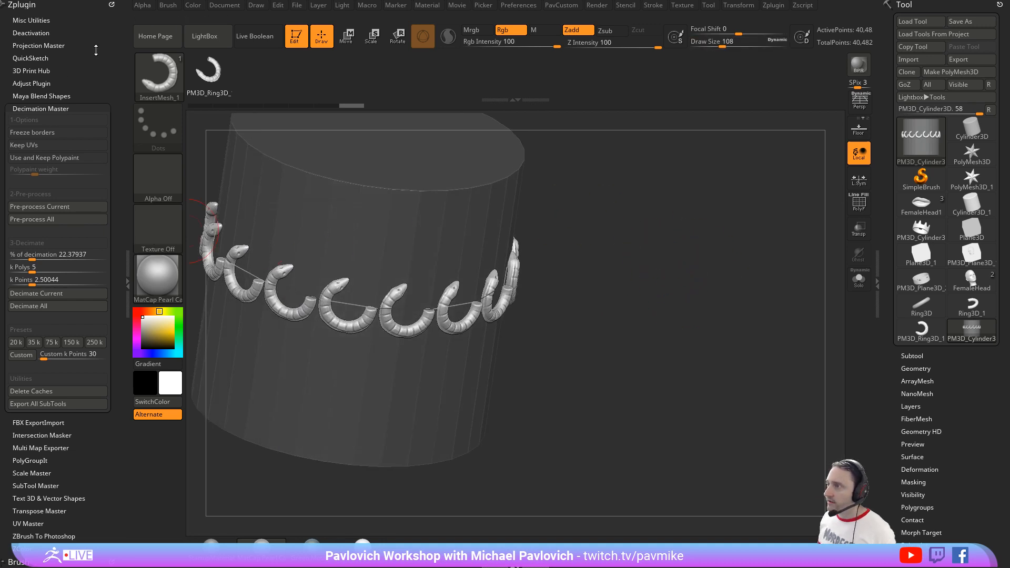
Step: Dock the Brush palette in the side tray and set the snake brush's depth Imbed to 0
{"action": "left_click", "coordinate": [167, 7]}
{"action": "left_click_drag", "start_coordinate": [164, 19], "coordinate": [58, 33]}
{"action": "scroll", "coordinate": [56, 401], "scroll_direction": "down", "scroll_amount": 1}
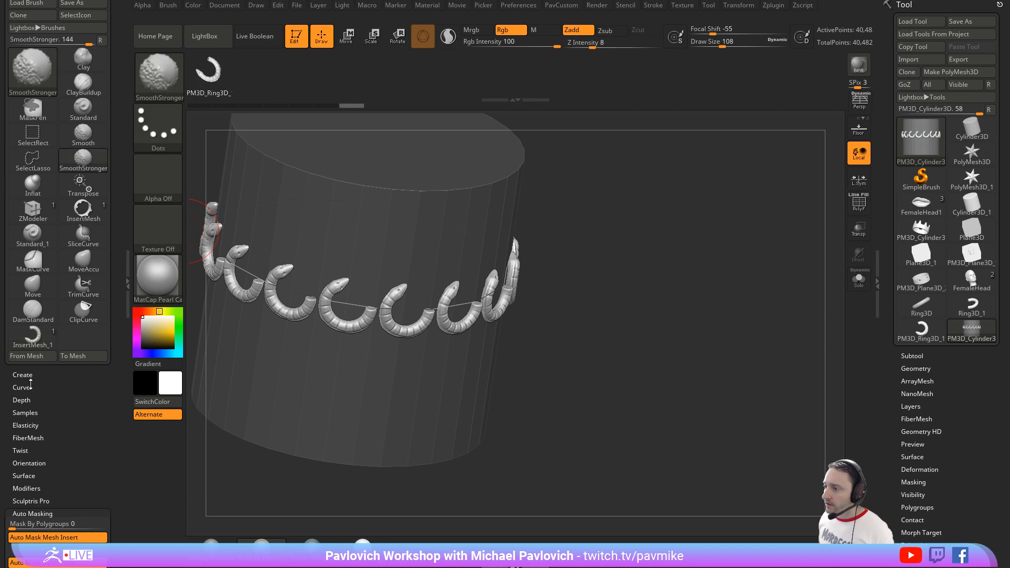
{"action": "left_click", "coordinate": [27, 387]}
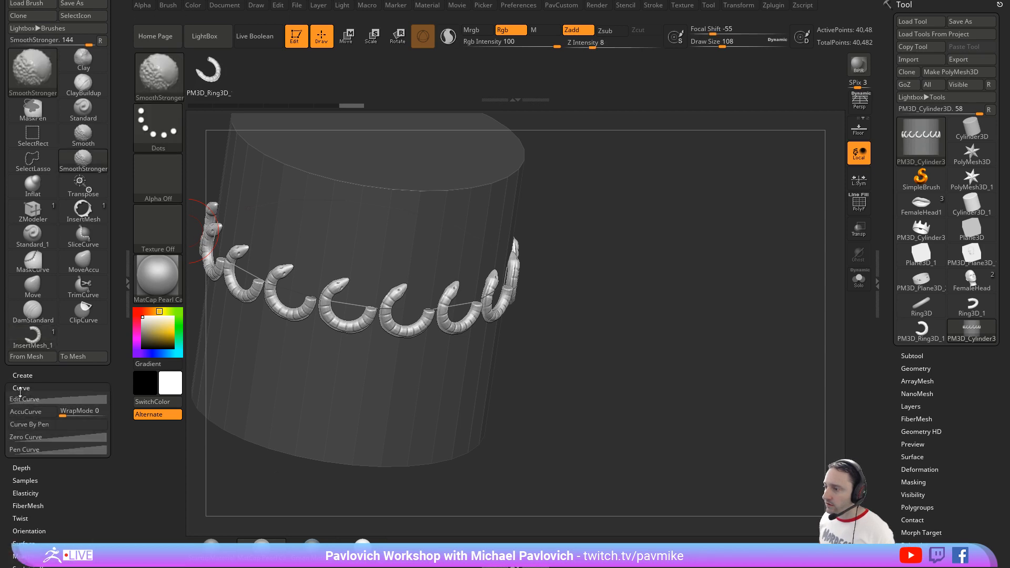
{"action": "left_click", "coordinate": [20, 391], "text": "shift"}
{"action": "left_click", "coordinate": [20, 399], "text": "shift"}
{"action": "left_click_drag", "start_coordinate": [5, 393], "coordinate": [4, 258]}
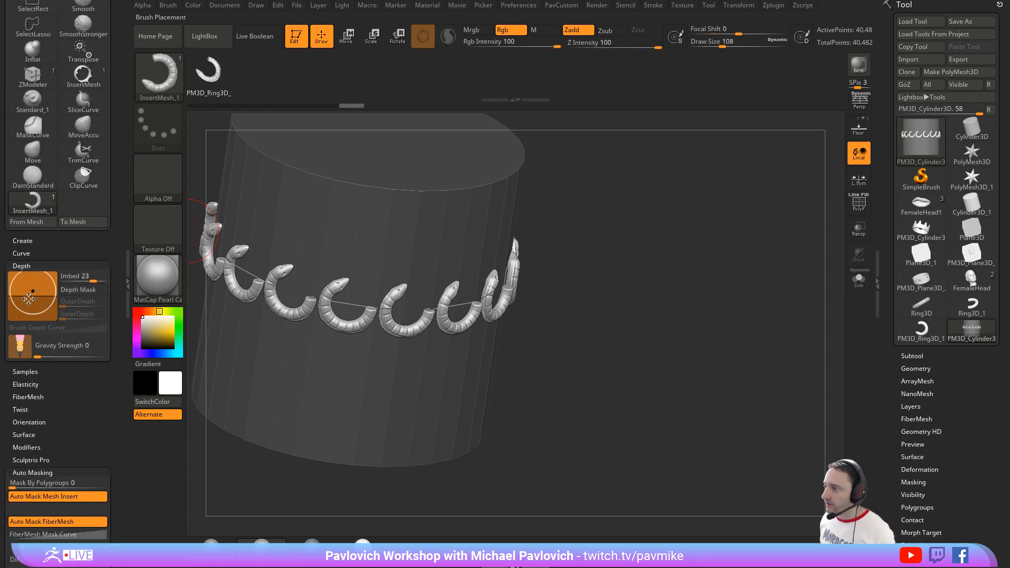
{"action": "left_click_drag", "start_coordinate": [62, 280], "coordinate": [85, 279]}
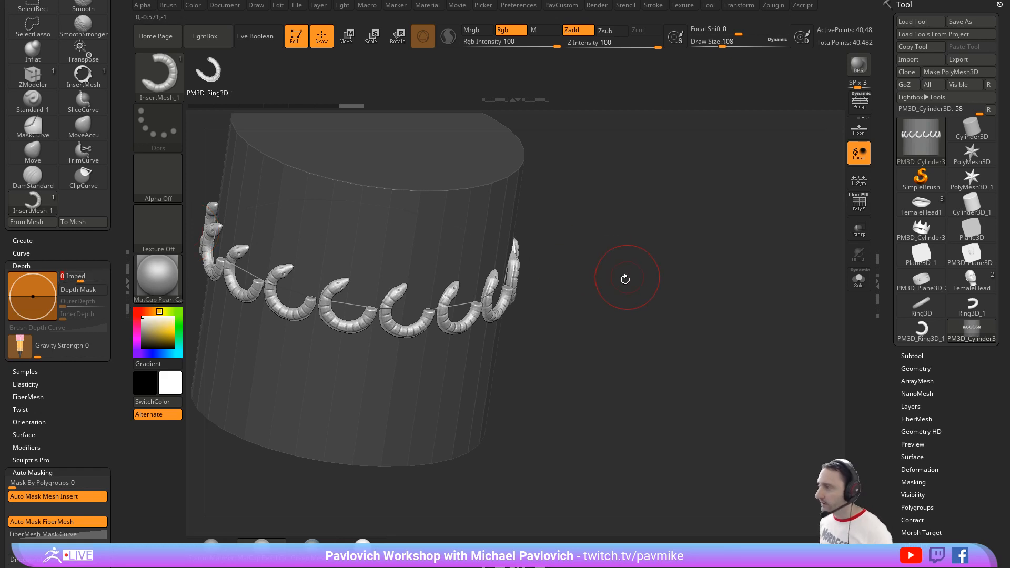
Step: Update the snakes along the curve with the new depth, and enlarge them with a draw size of 163
{"action": "left_click_drag", "start_coordinate": [624, 277], "coordinate": [597, 264]}
{"action": "left_click", "coordinate": [468, 288]}
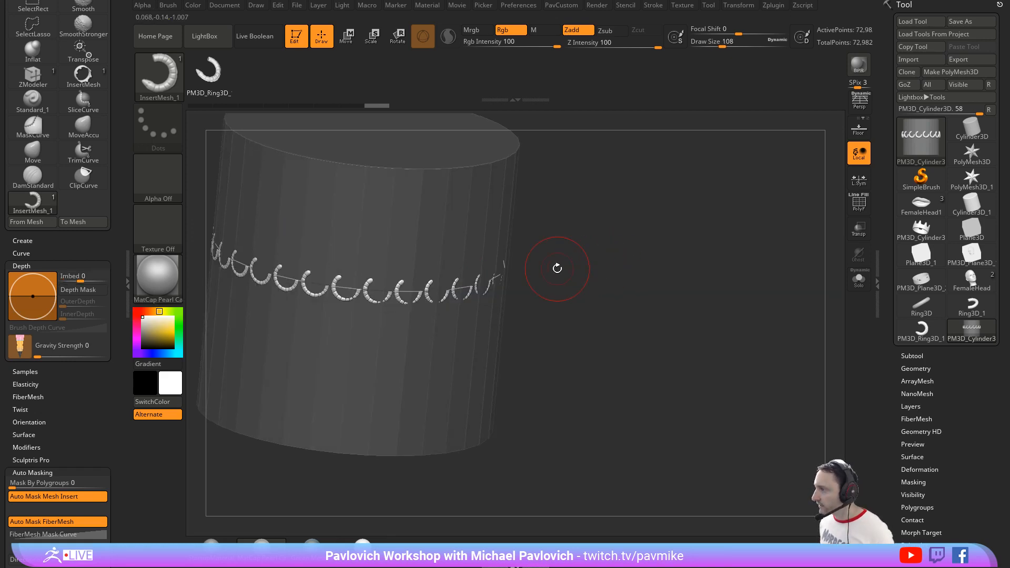
{"action": "key", "text": "s"}
{"action": "left_click_drag", "start_coordinate": [522, 269], "coordinate": [538, 268]}
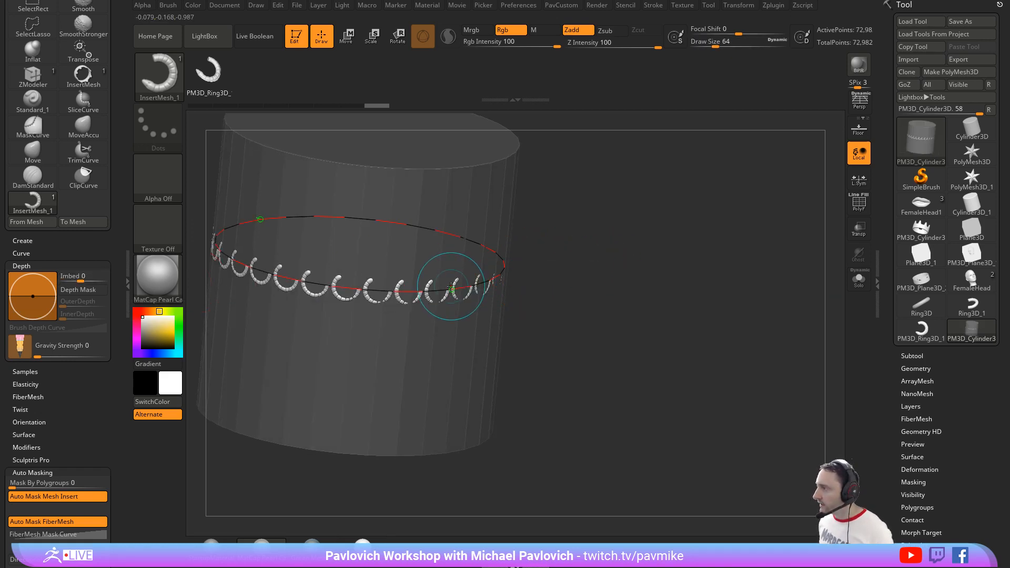
{"action": "left_click", "coordinate": [451, 287]}
Step: Set the brush's Imbed to 5 and update the snakes along the curve
{"action": "left_click", "coordinate": [84, 279]}
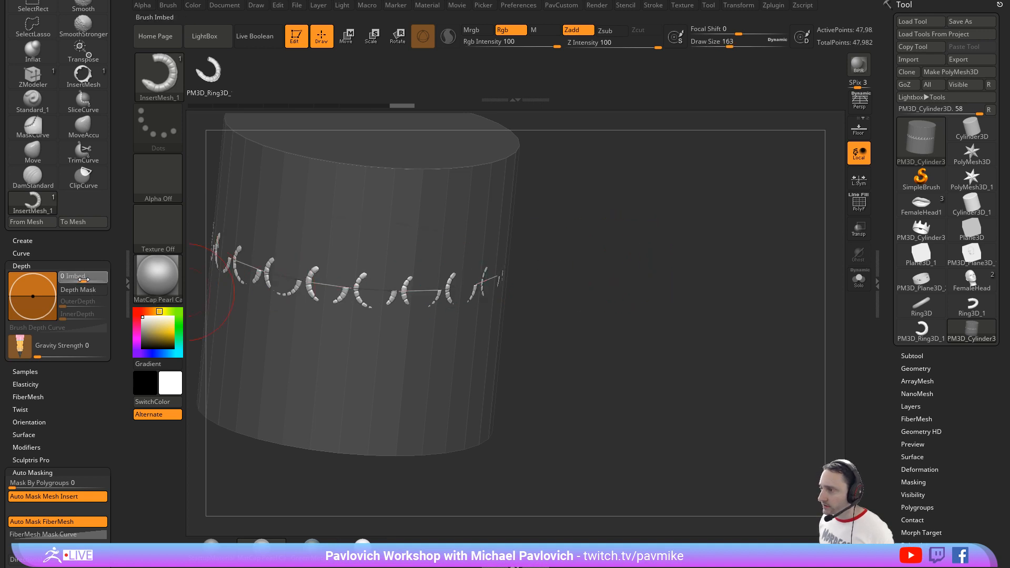
{"action": "type", "text": "5"}
{"action": "key", "text": "Return"}
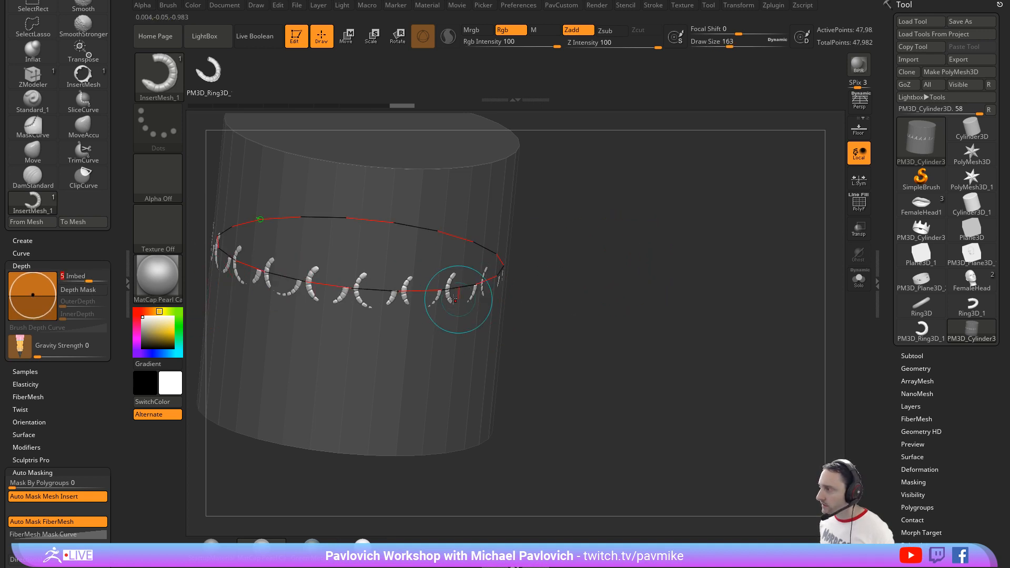
{"action": "left_click", "coordinate": [443, 292]}
Step: Reduce the brush's draw size to 33
{"action": "mouse_move", "coordinate": [627, 284]}
{"action": "left_mouse_down"}
{"action": "mouse_move", "coordinate": [620, 268]}
{"action": "mouse_move", "coordinate": [606, 269]}
{"action": "left_mouse_up"}
{"action": "key", "text": "s"}
{"action": "left_click", "coordinate": [626, 270]}
{"action": "key", "text": "s"}
{"action": "left_click", "coordinate": [599, 283]}
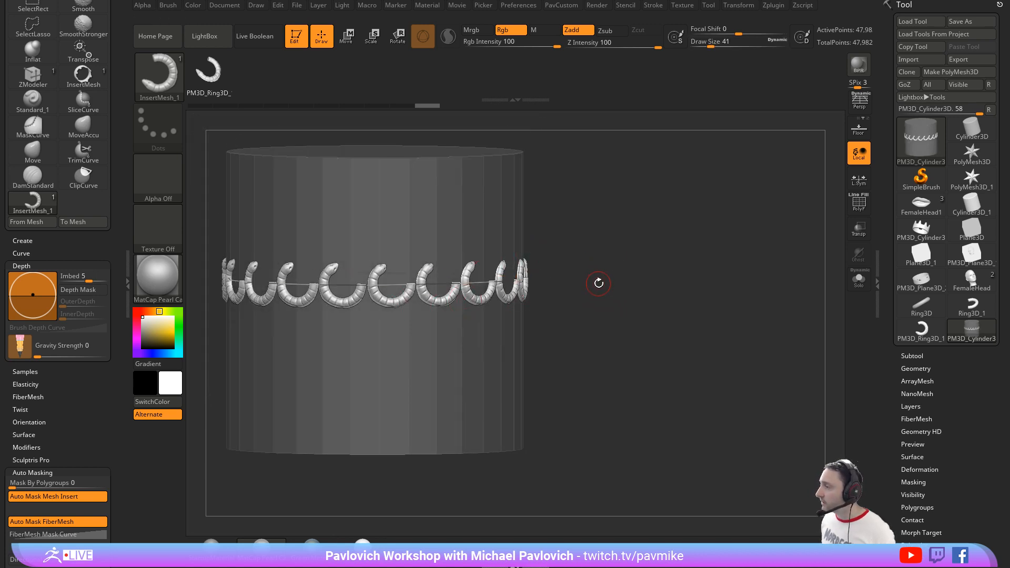
{"action": "left_click_drag", "start_coordinate": [616, 269], "coordinate": [645, 278]}
{"action": "key", "text": "s"}
{"action": "left_click", "coordinate": [637, 281]}
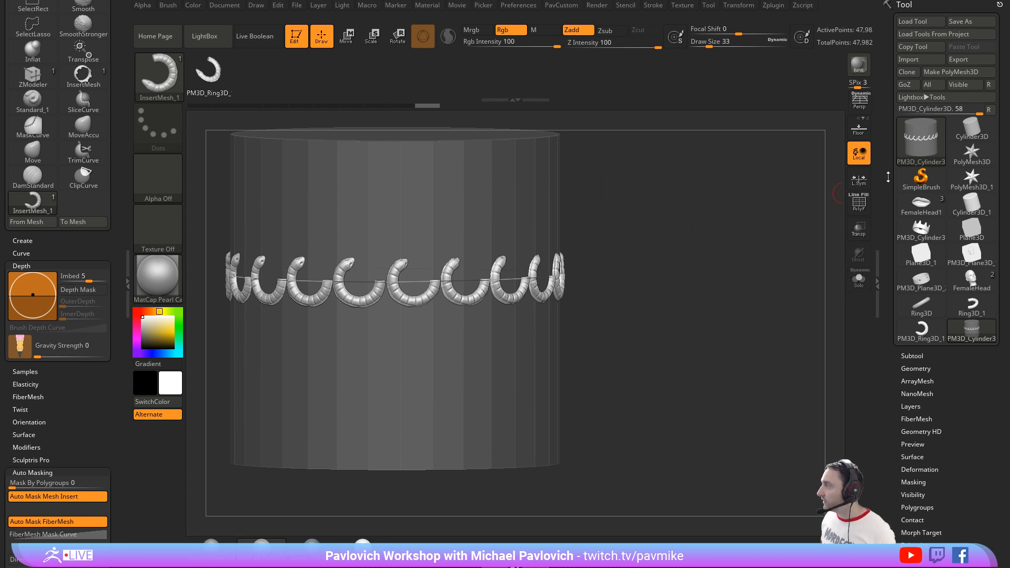
Step: Show the polyframe, delete the curve, and remove the inserted snakes by hiding them and deleting the hidden geometry
{"action": "key", "text": "shift+f"}
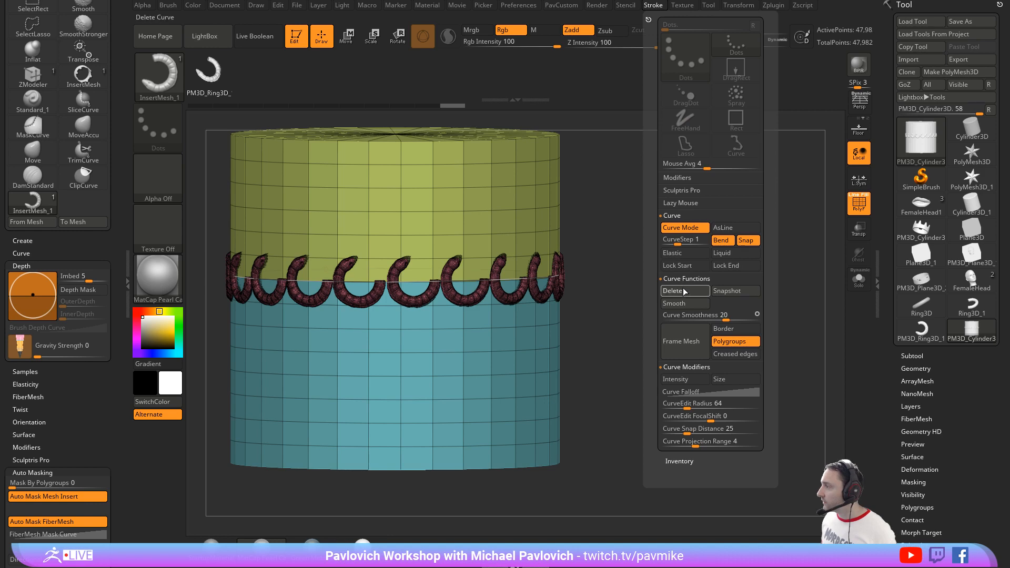
{"action": "left_click", "coordinate": [683, 290]}
{"action": "left_click", "coordinate": [494, 205], "text": "ctrl+shift"}
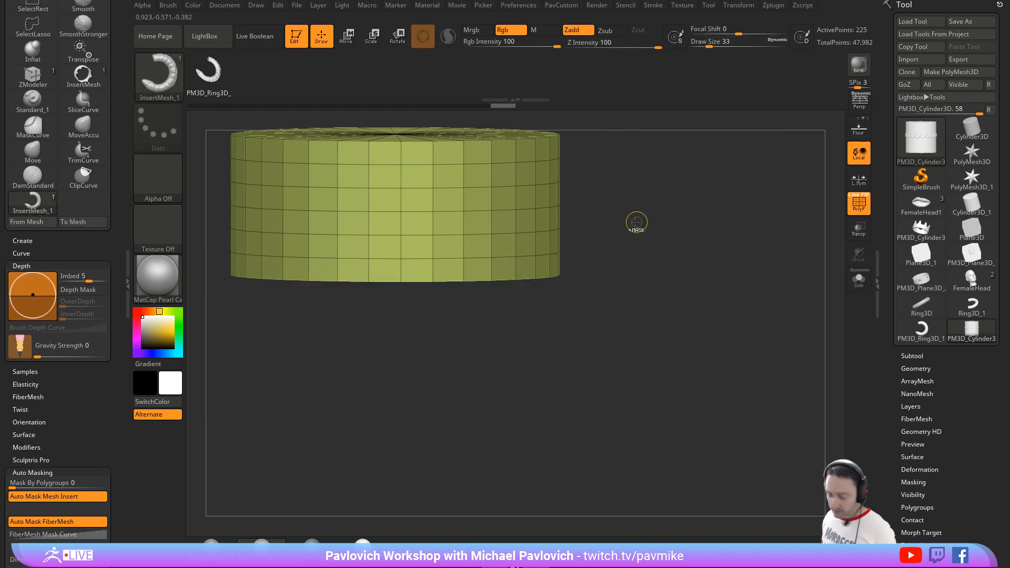
{"action": "key", "text": "ctrl+shift+a"}
{"action": "key", "text": "grave"}
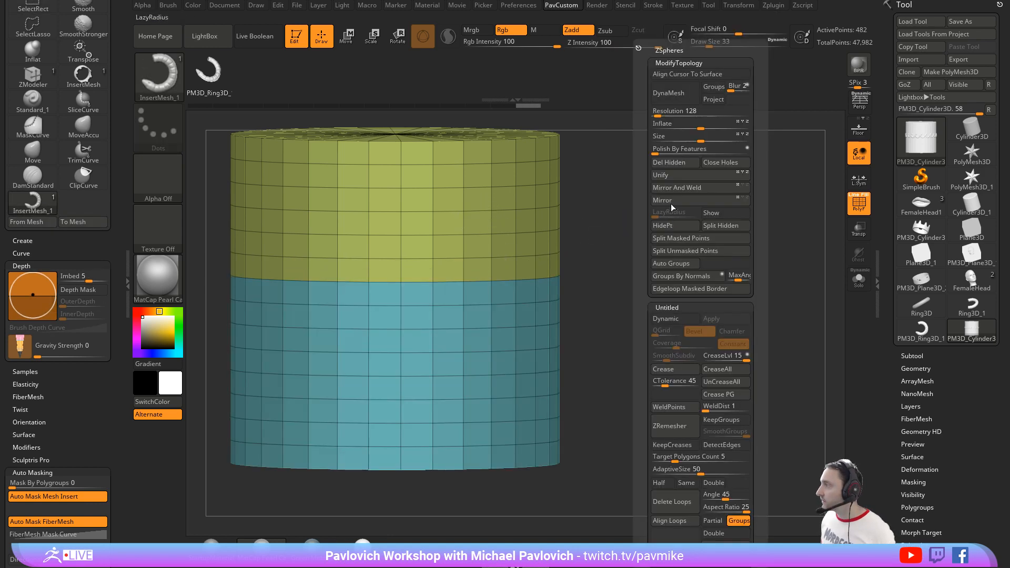
{"action": "left_click", "coordinate": [678, 167]}
Step: Isolate the single row of blue side polygons just below the cylinder's green polygroup with SelectLasso and delete the hidden geometry
{"action": "key", "text": "b"}
{"action": "key", "text": "z"}
{"action": "key", "text": "m"}
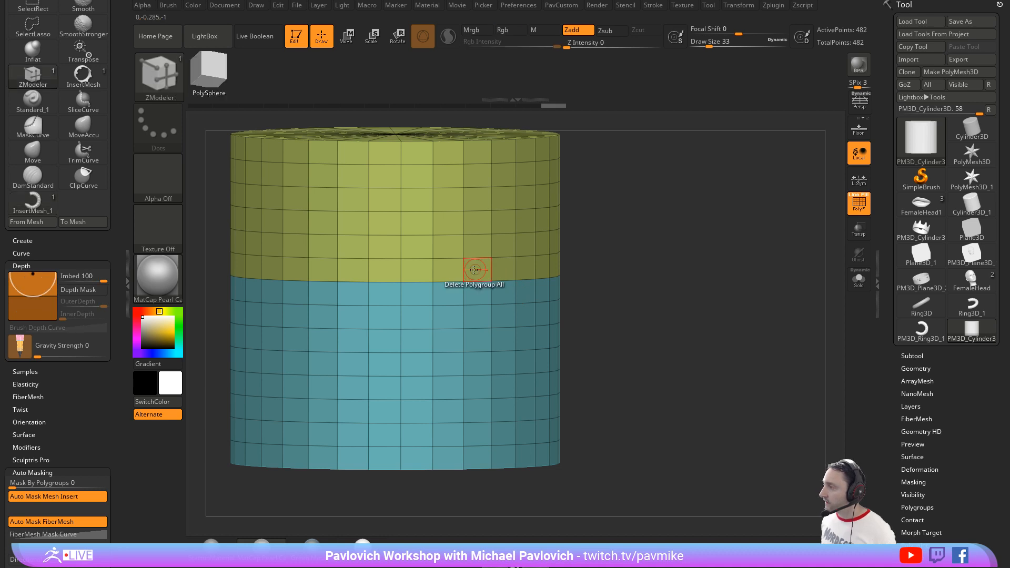
{"action": "key", "text": "space"}
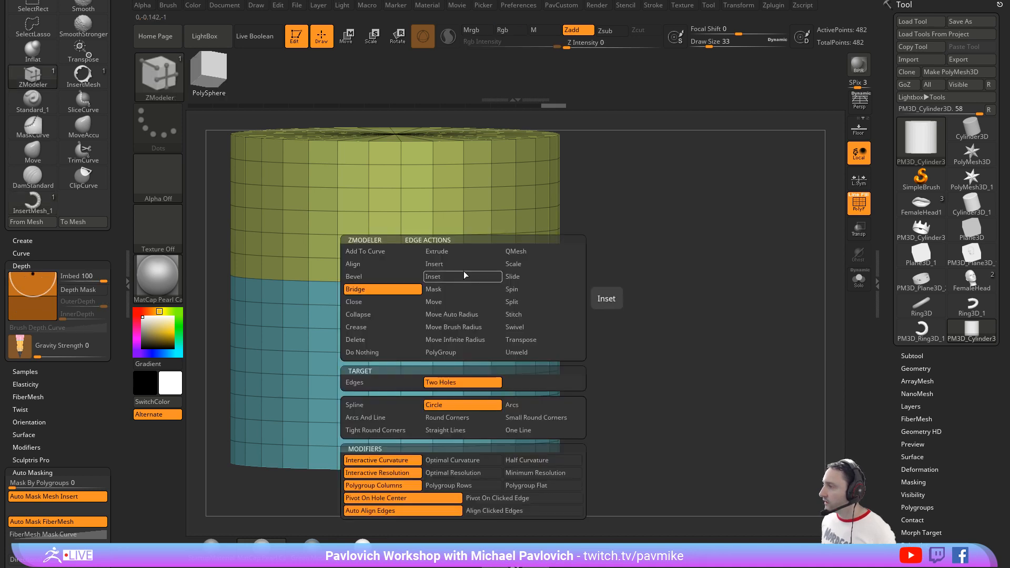
{"action": "left_click", "coordinate": [161, 81], "text": "ctrl+shift"}
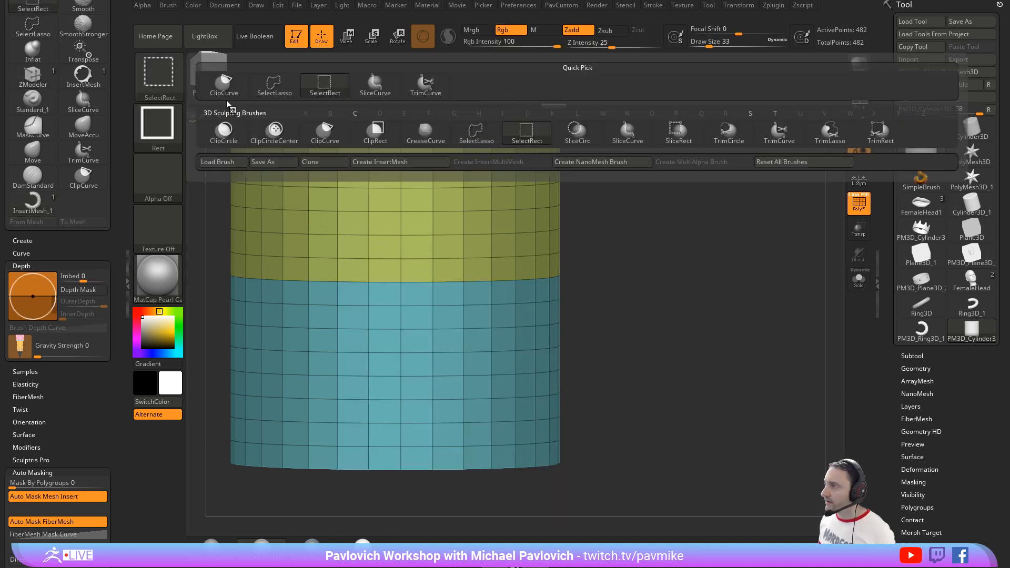
{"action": "left_click", "coordinate": [274, 85]}
{"action": "mouse_move", "coordinate": [426, 307]}
{"action": "left_mouse_down", "text": "ctrl+shift"}
{"action": "mouse_move", "coordinate": [581, 272]}
{"action": "mouse_move", "coordinate": [661, 299]}
{"action": "left_mouse_up", "text": "ctrl+shift"}
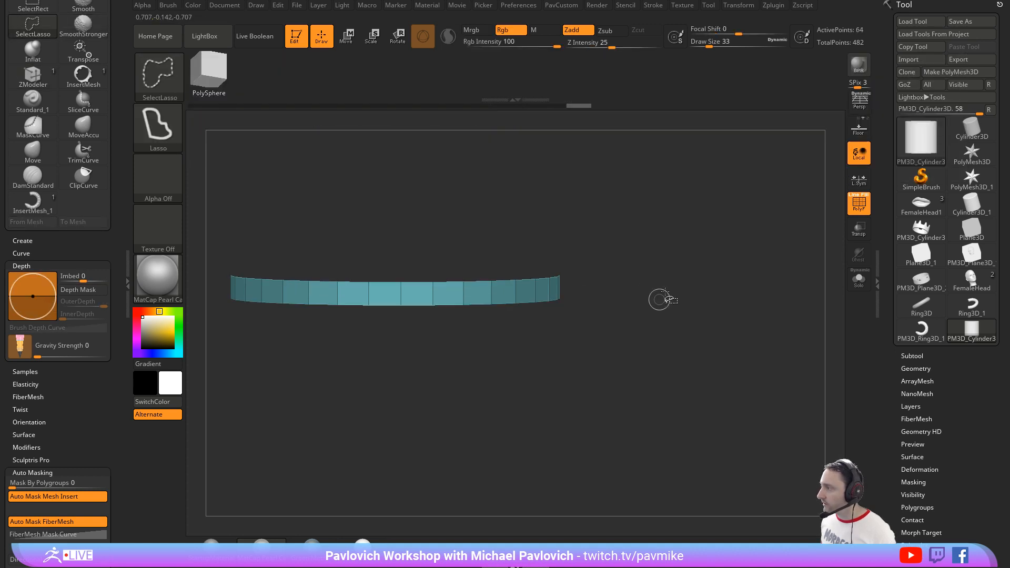
{"action": "key", "text": "grave"}
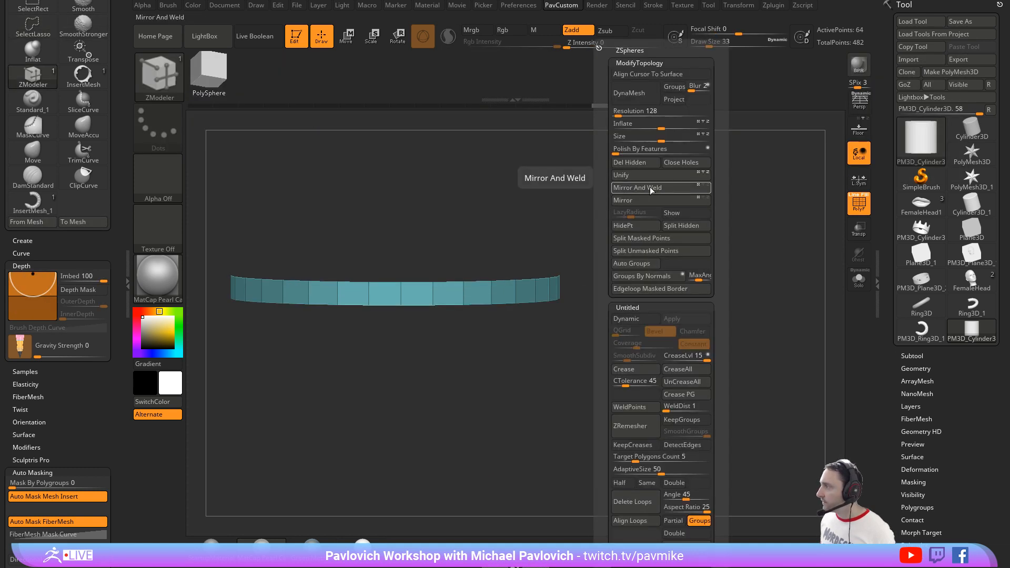
{"action": "left_click", "coordinate": [635, 165]}
Step: Frame the remaining ring, set the draw size to 41 and open the NanoMesh settings
{"action": "mouse_move", "coordinate": [678, 311]}
{"action": "left_mouse_down", "text": "shift"}
{"action": "mouse_move", "coordinate": [683, 294]}
{"action": "mouse_move", "coordinate": [705, 296]}
{"action": "left_mouse_up", "text": "shift"}
{"action": "key", "text": "f"}
{"action": "key", "text": "s"}
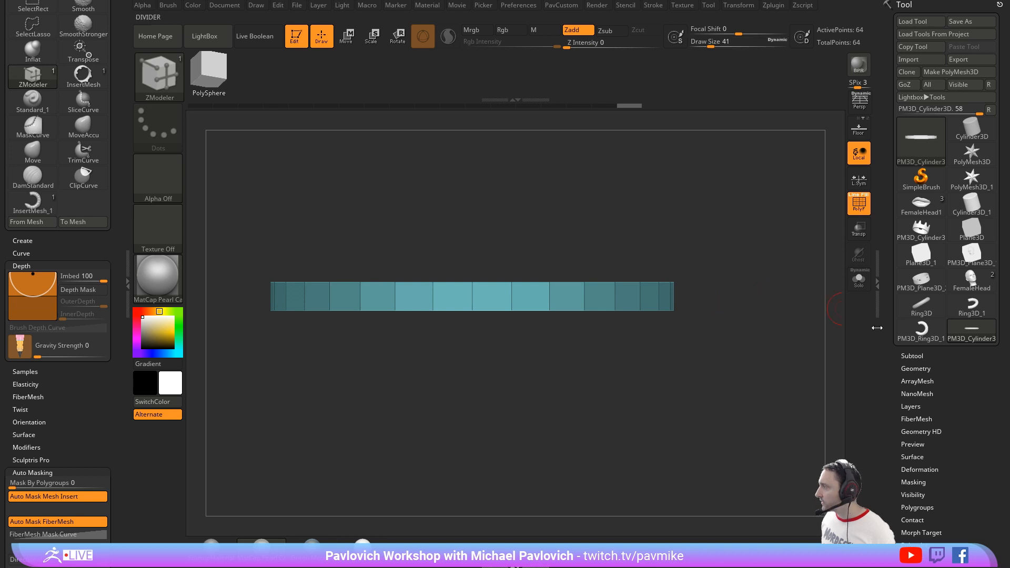
{"action": "scroll", "coordinate": [916, 264], "scroll_direction": "down", "scroll_amount": 5}
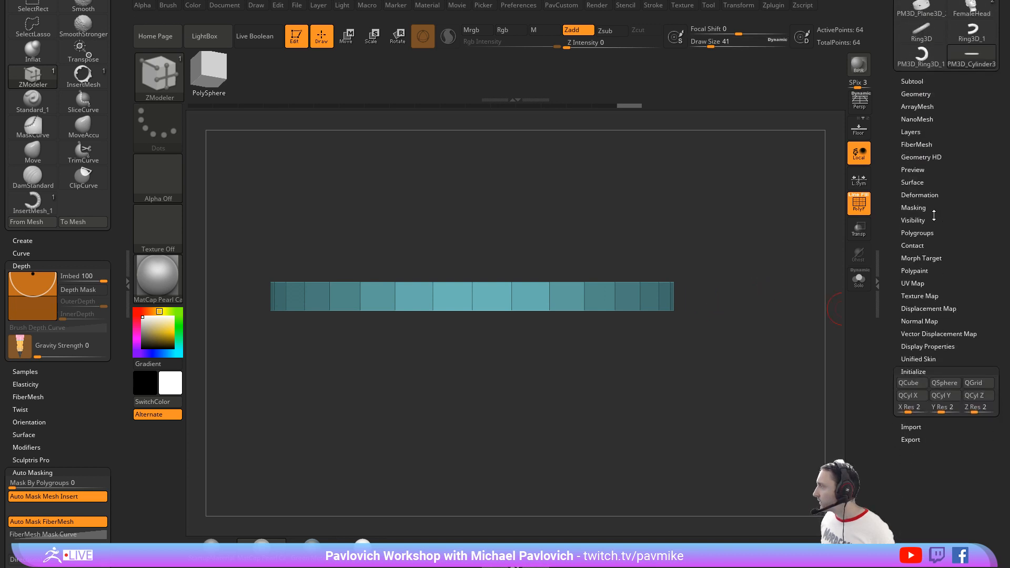
{"action": "left_click", "coordinate": [913, 119]}
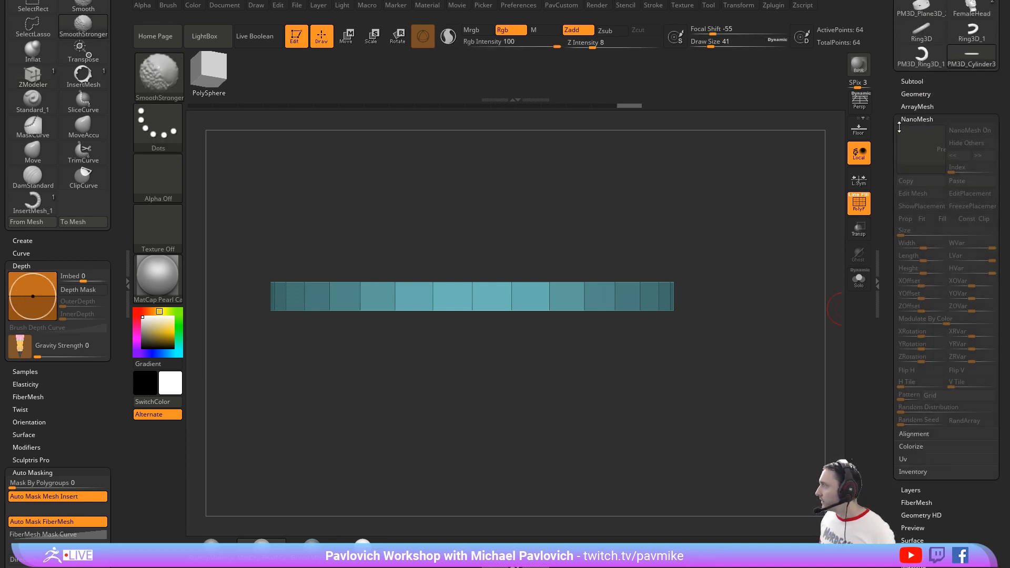
{"action": "scroll", "coordinate": [918, 211], "scroll_direction": "up", "scroll_amount": 5}
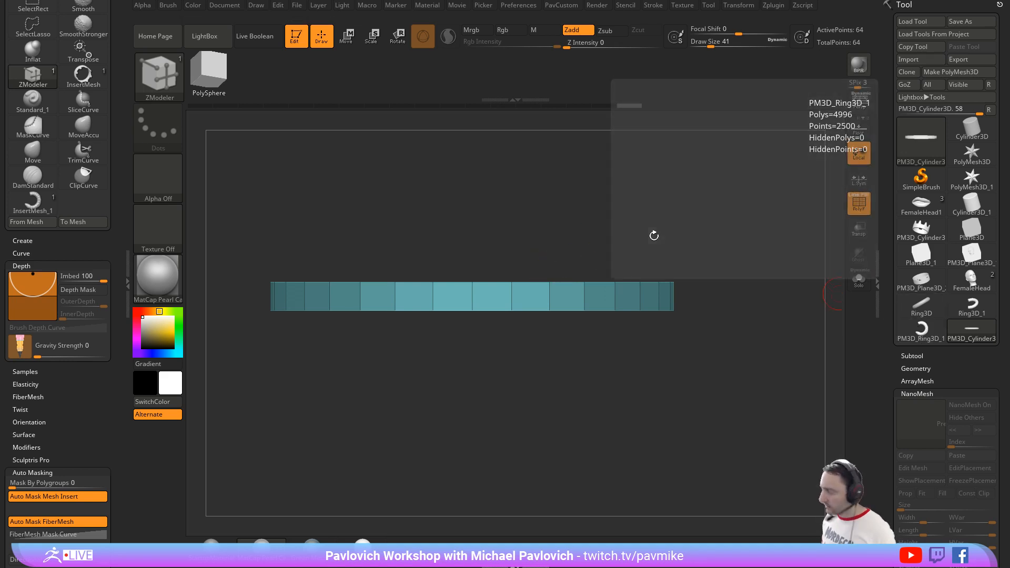
Step: Reselect the snake InsertMesh brush and create a NanoMesh brush from it
{"action": "key", "text": "b"}
{"action": "left_click", "coordinate": [437, 514]}
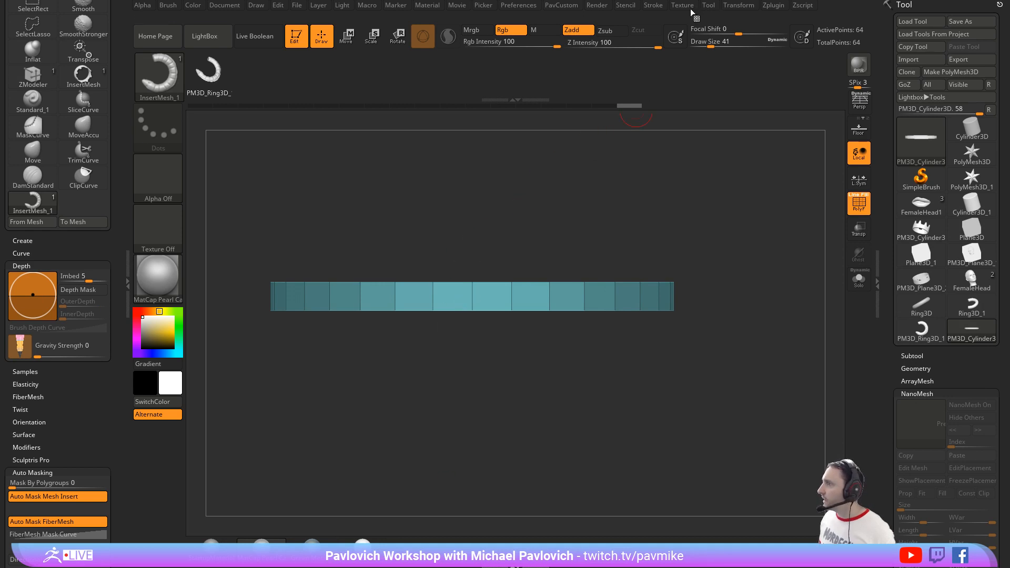
{"action": "left_click", "coordinate": [168, 7]}
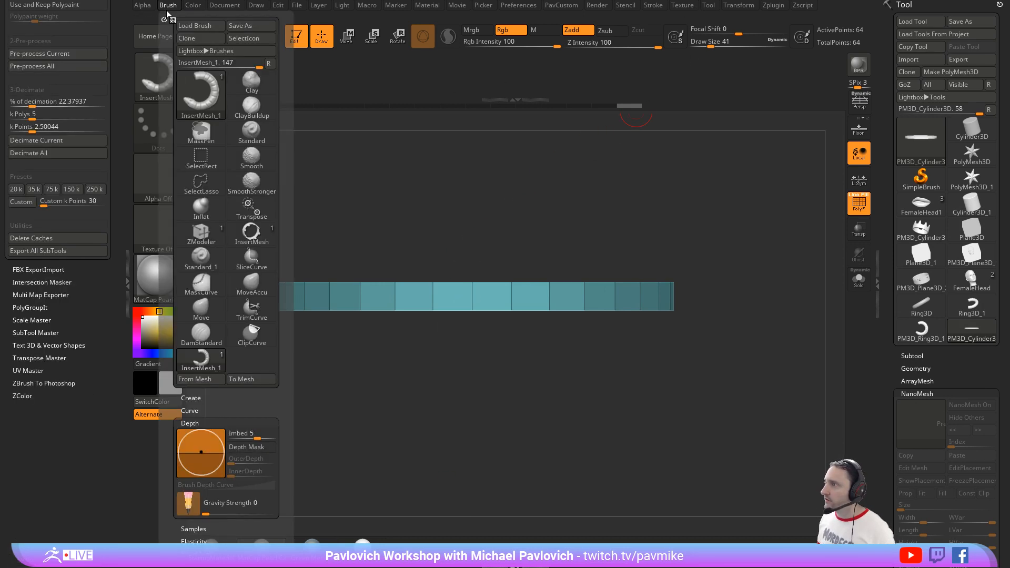
{"action": "left_click", "coordinate": [190, 398]}
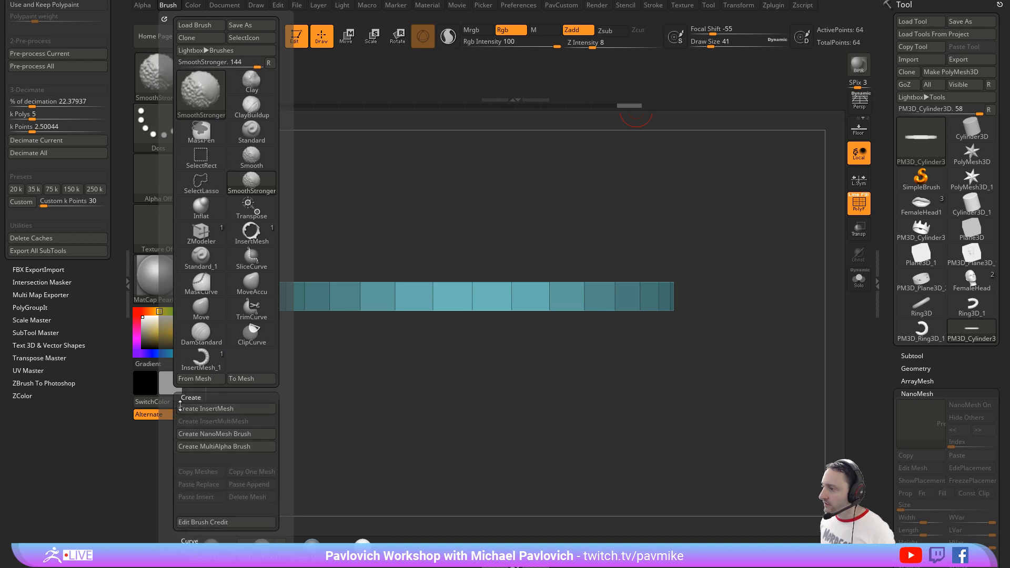
{"action": "left_click", "coordinate": [200, 435]}
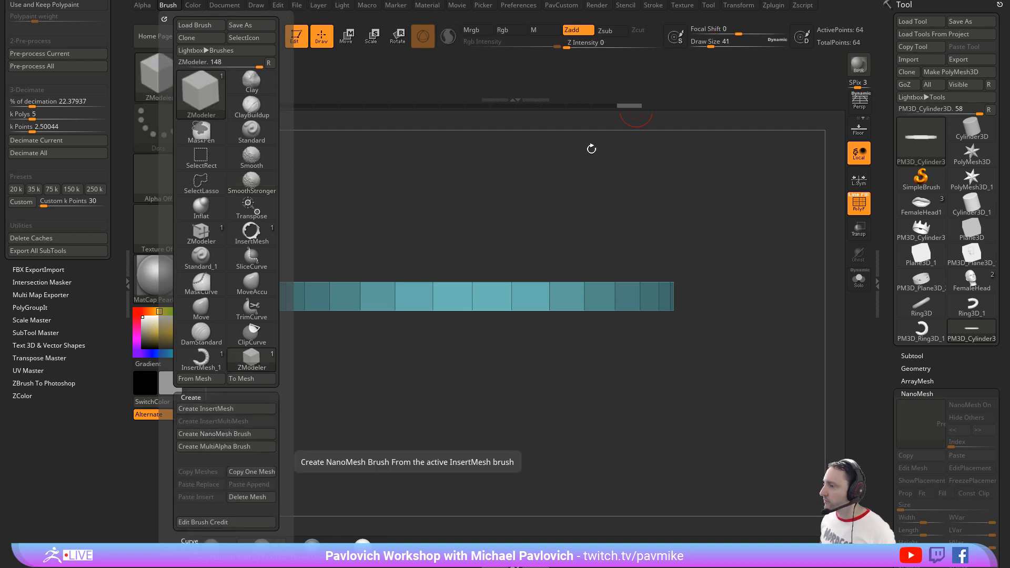
{"action": "left_click", "coordinate": [660, 6]}
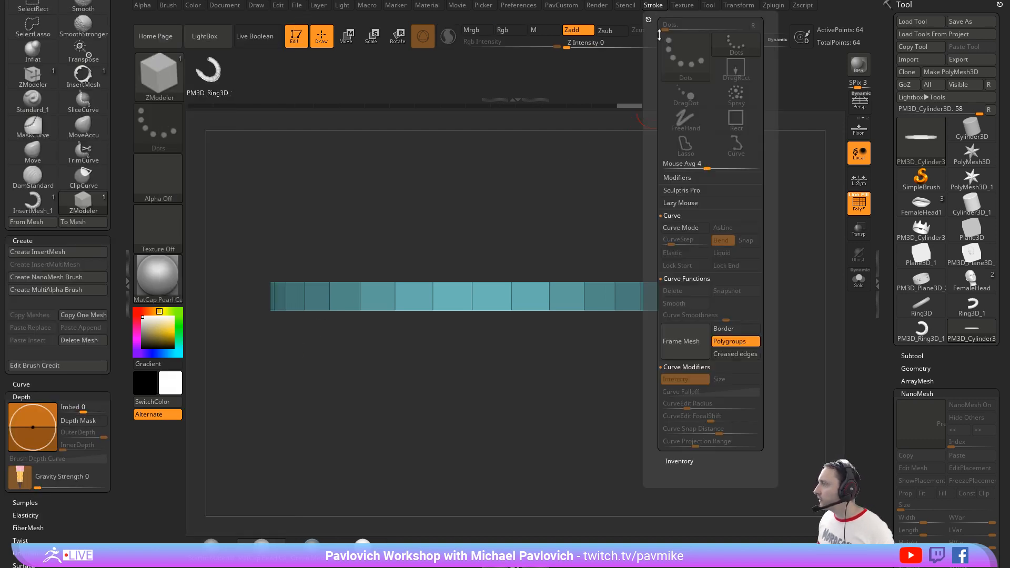
{"action": "left_click_drag", "start_coordinate": [723, 209], "coordinate": [710, 200], "text": "alt"}
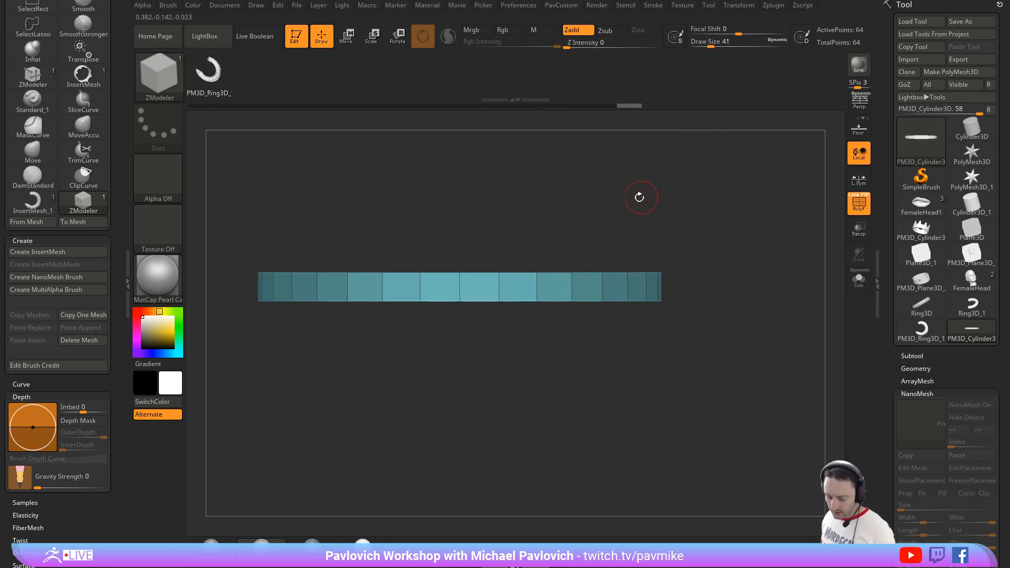
Step: Try inserting the snake NanoMesh across the ring with the Polygroup All target, and undo the insertion
{"action": "key", "text": "b"}
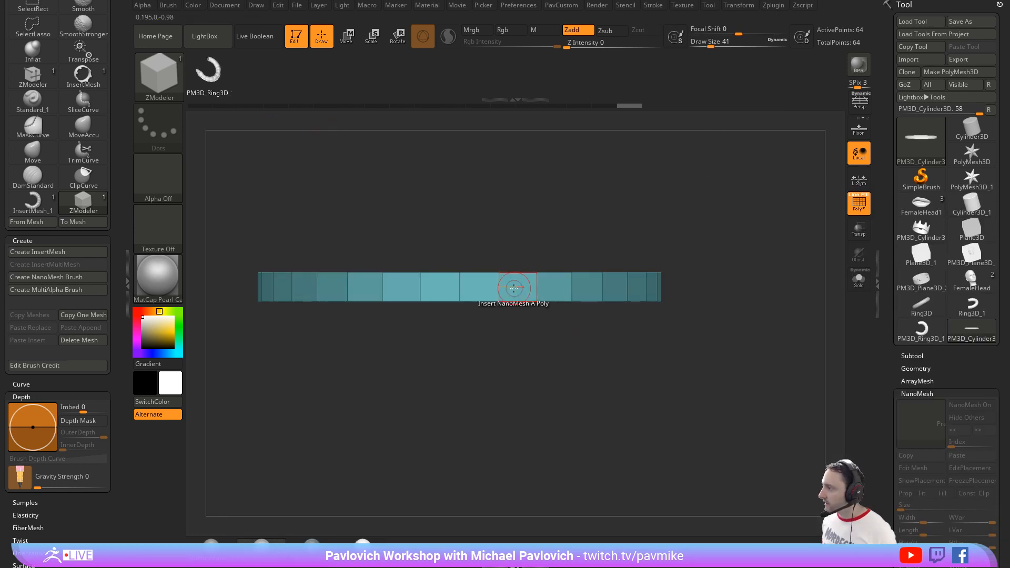
{"action": "key", "text": "space"}
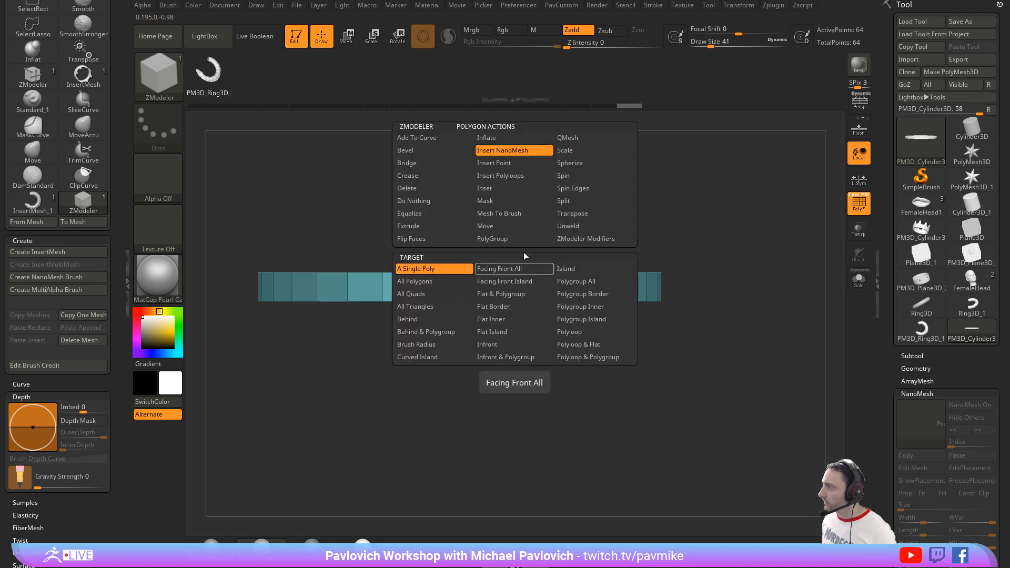
{"action": "left_click", "coordinate": [567, 283]}
{"action": "left_click", "coordinate": [506, 288]}
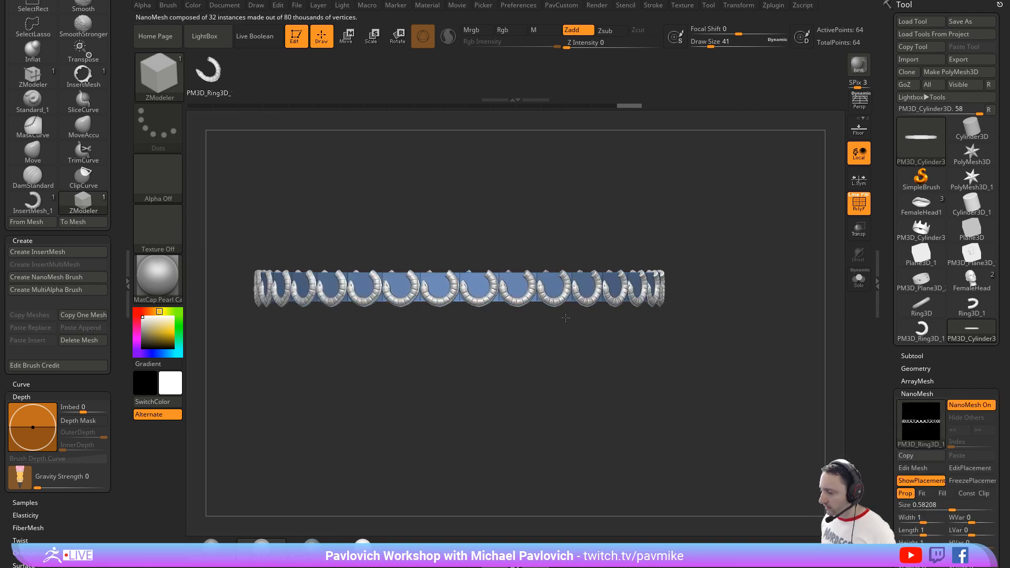
{"action": "left_click_drag", "start_coordinate": [573, 316], "coordinate": [577, 317]}
{"action": "left_click_drag", "start_coordinate": [750, 326], "coordinate": [766, 312], "text": "alt"}
{"action": "key", "text": "ctrl+z"}
Step: Dock the Transform settings and activate radial symmetry on the Y axis with a radial count of 16
{"action": "left_click_drag", "start_coordinate": [766, 311], "coordinate": [757, 342]}
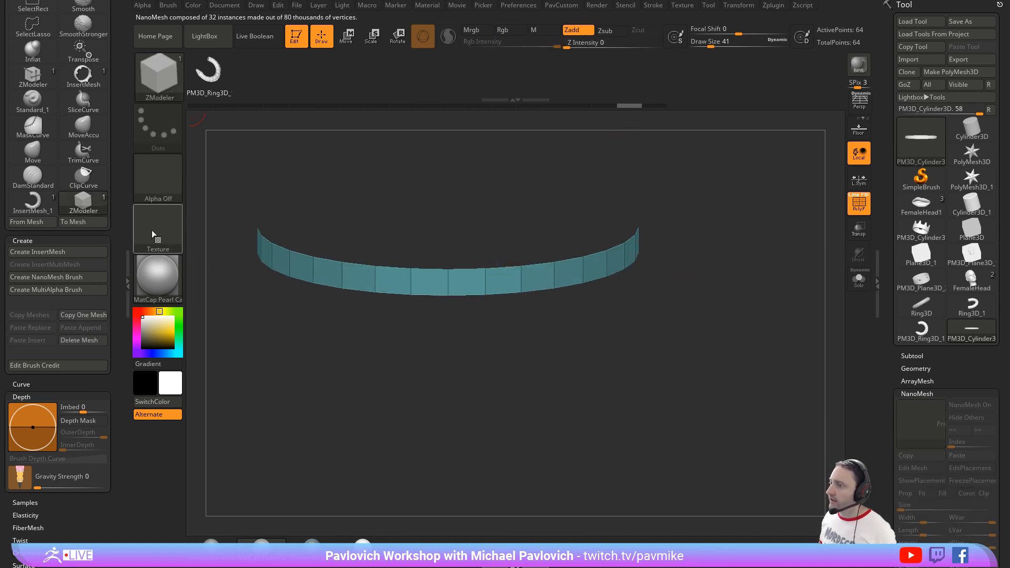
{"action": "left_click_drag", "start_coordinate": [121, 203], "coordinate": [117, 341]}
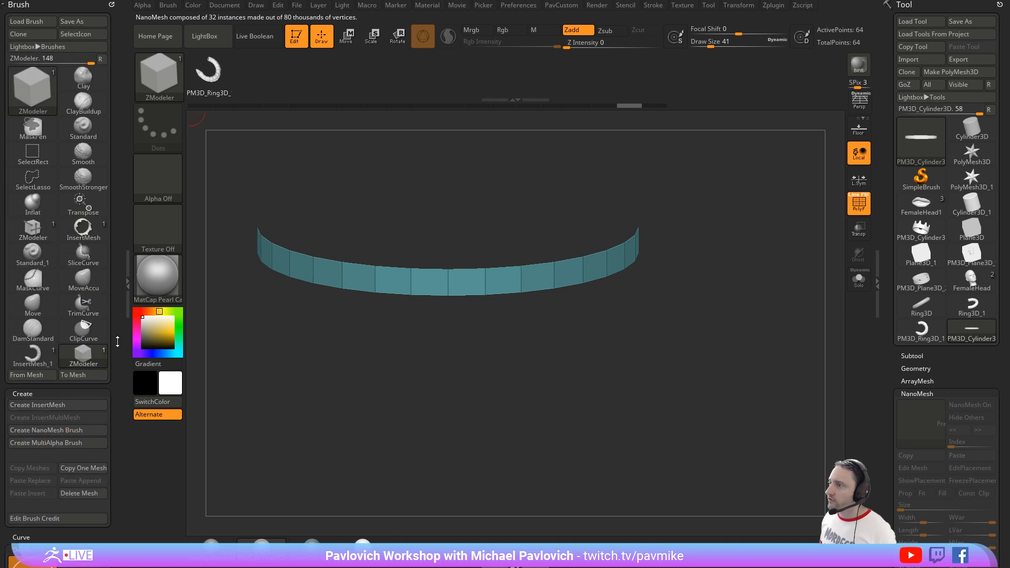
{"action": "left_click", "coordinate": [729, 6]}
{"action": "left_click_drag", "start_coordinate": [727, 19], "coordinate": [37, 48]}
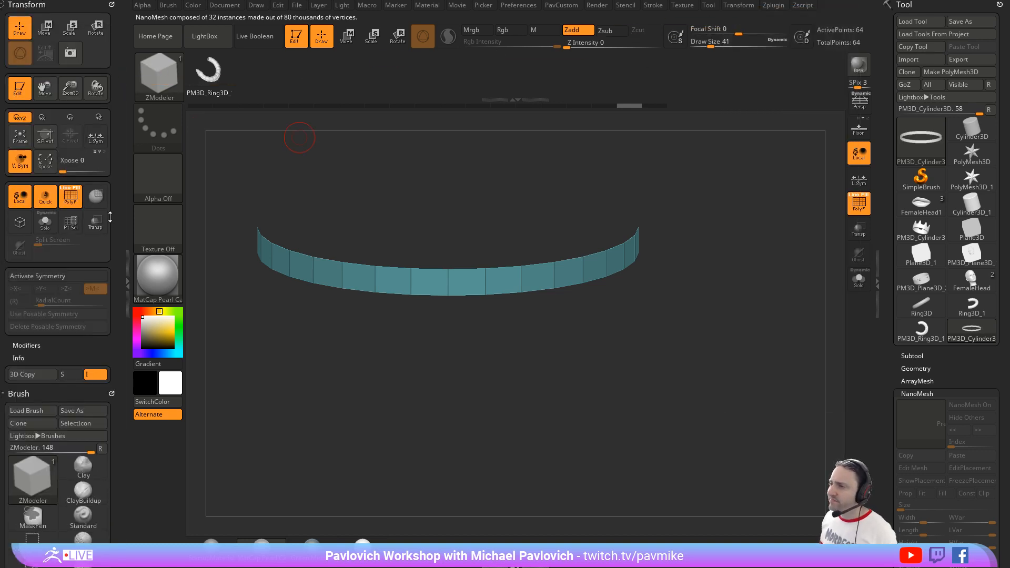
{"action": "left_click", "coordinate": [57, 276]}
{"action": "left_click", "coordinate": [45, 289]}
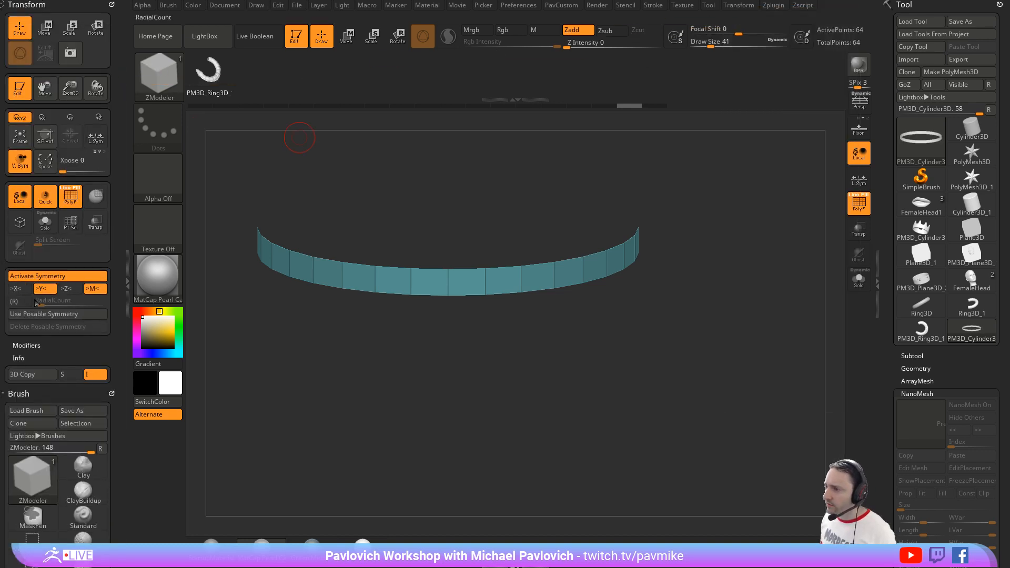
{"action": "left_click", "coordinate": [14, 301]}
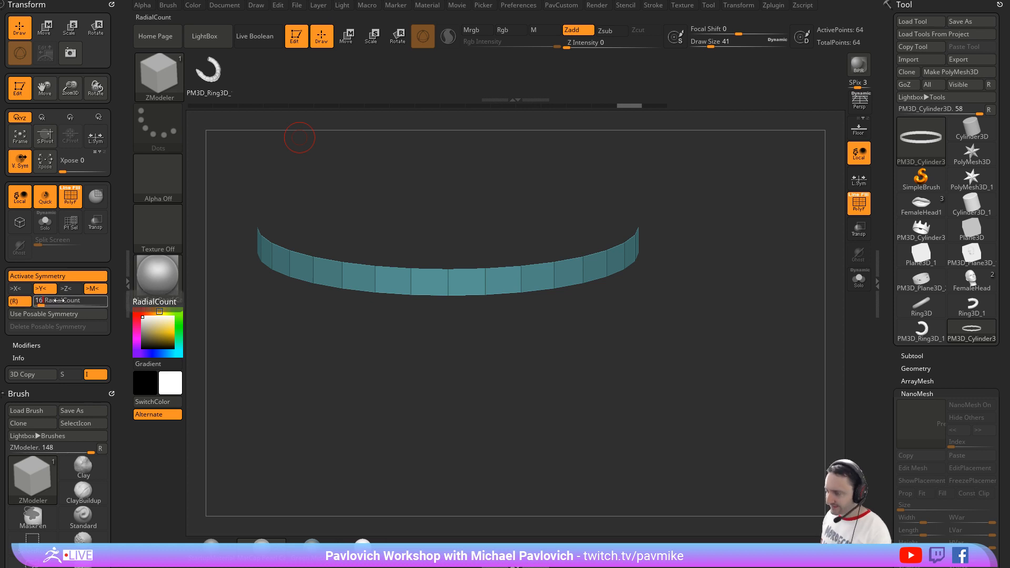
Step: Assign every other polygon around the ring to a new polygroup with ZModeler's PolyGroup action on A Single Poly
{"action": "left_click_drag", "start_coordinate": [685, 283], "coordinate": [678, 267]}
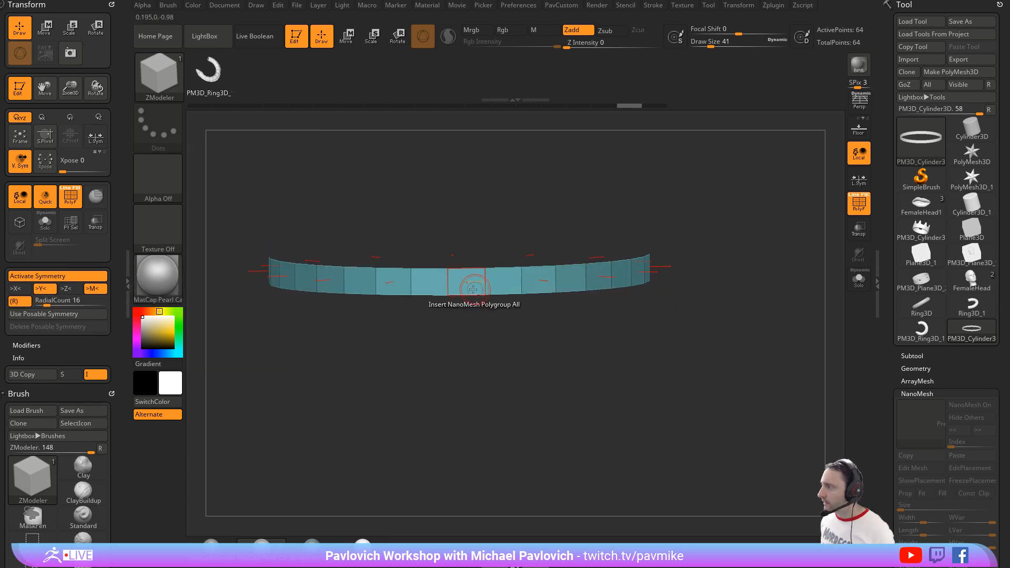
{"action": "key", "text": "space"}
{"action": "left_click", "coordinate": [463, 238]}
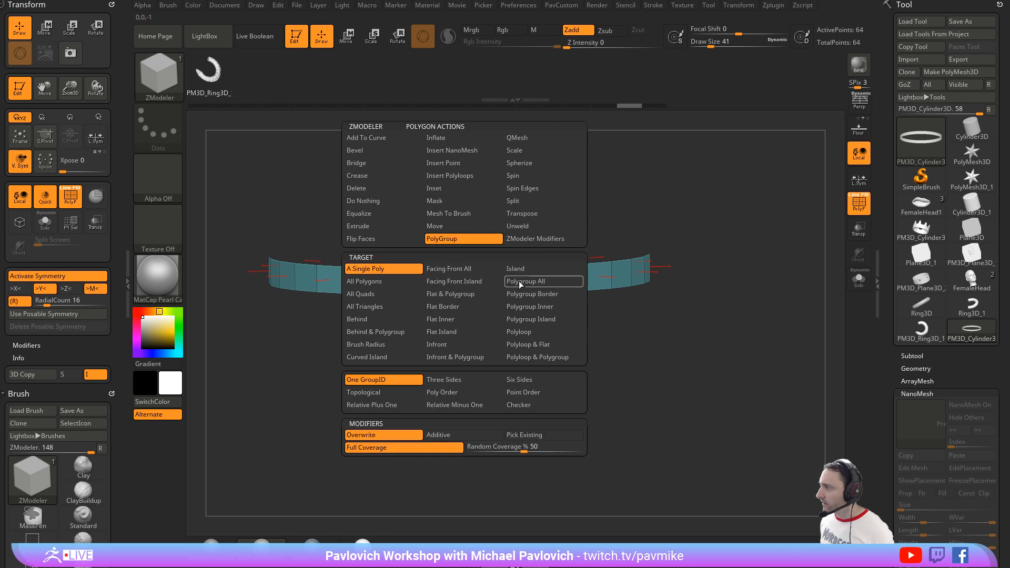
{"action": "left_click", "coordinate": [515, 282]}
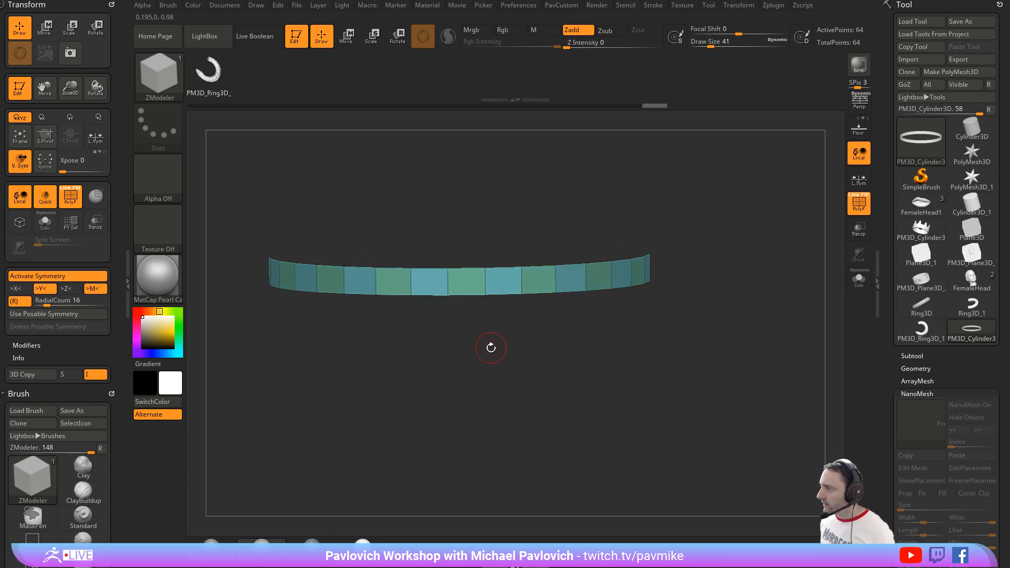
Step: Turn off radial symmetry and deactivate symmetry for the ring
{"action": "left_click", "coordinate": [22, 292]}
{"action": "left_click", "coordinate": [14, 301]}
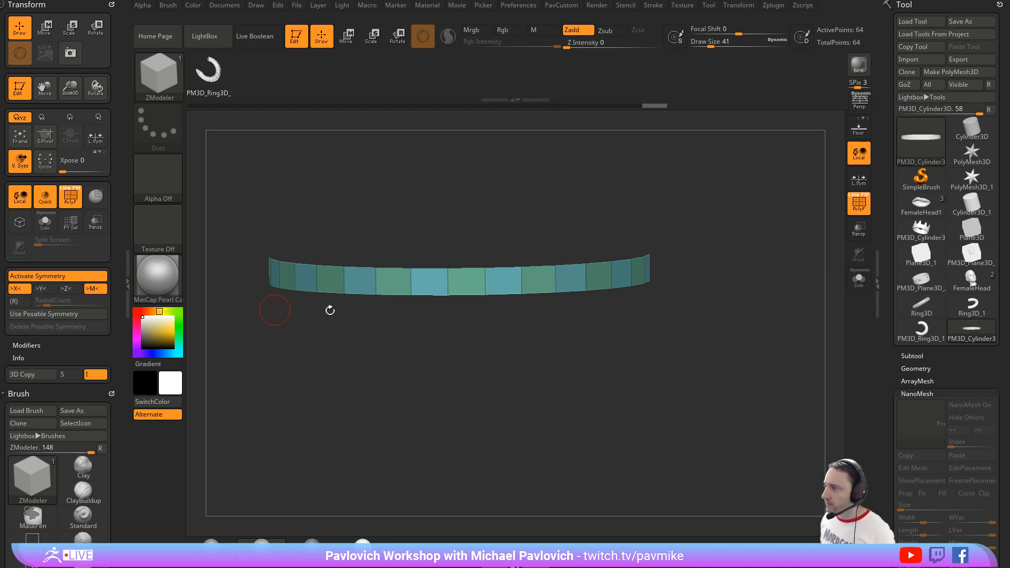
{"action": "left_click_drag", "start_coordinate": [536, 347], "coordinate": [550, 341]}
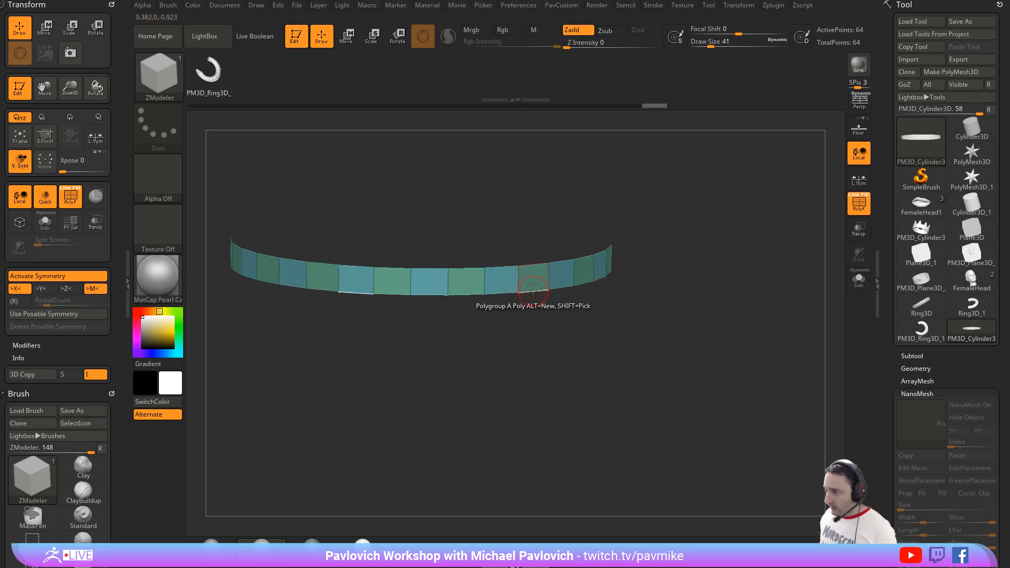
{"action": "key", "text": "x"}
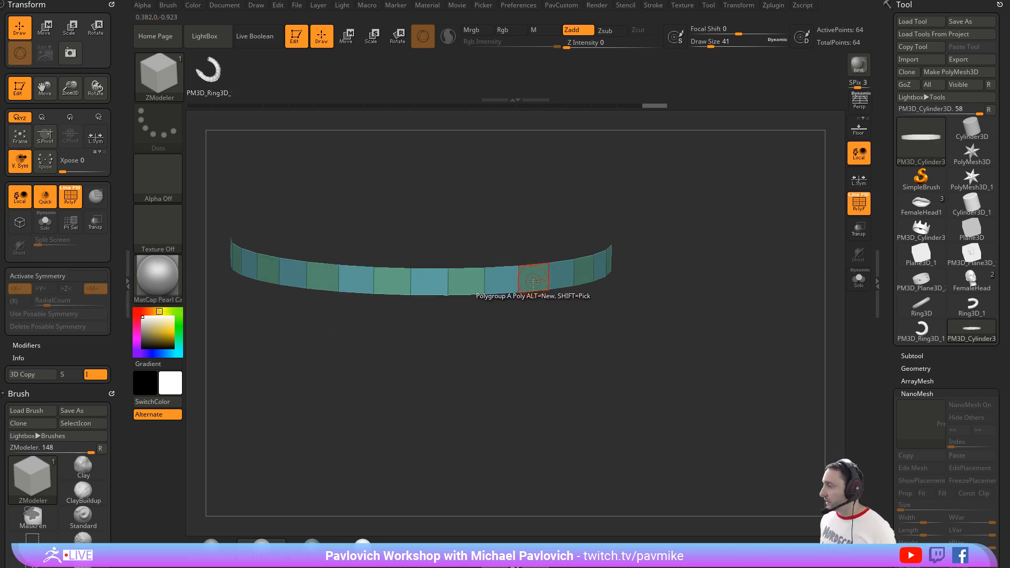
Step: Insert the snake NanoMesh on all polygons of the alternating green polygroup, at a size of about 0.82
{"action": "key", "text": "space"}
{"action": "left_click", "coordinate": [521, 151]}
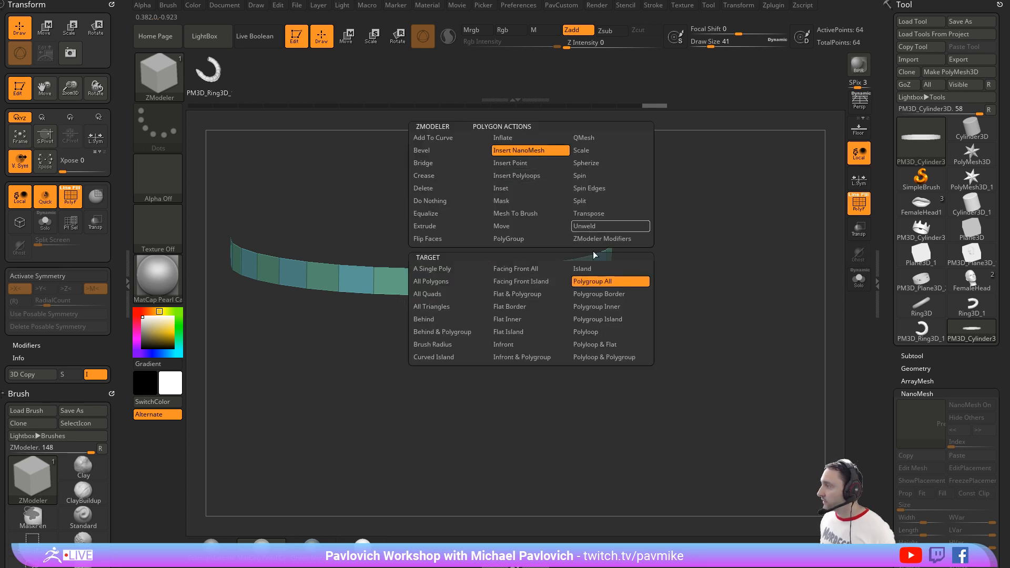
{"action": "left_click", "coordinate": [476, 288]}
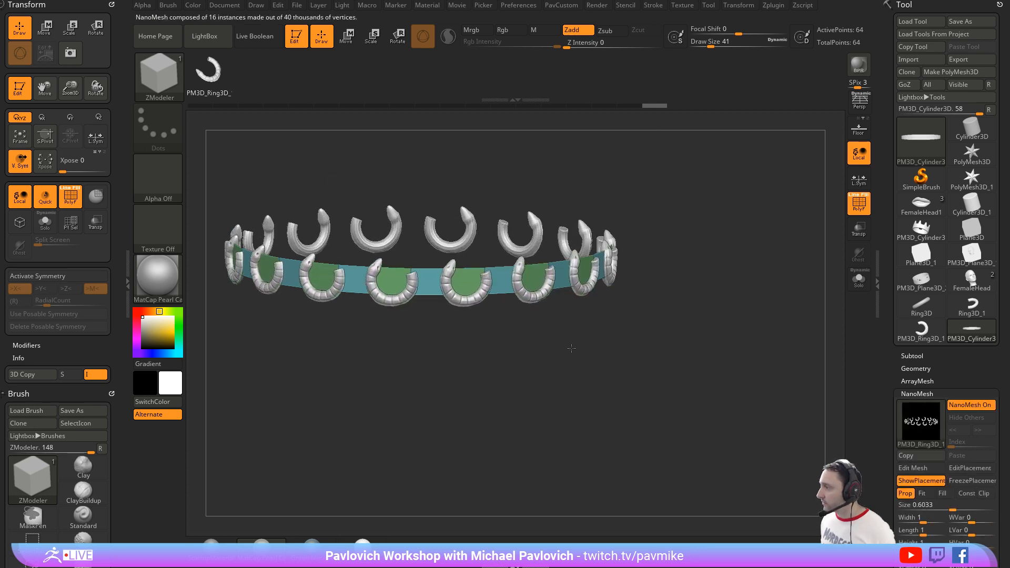
{"action": "left_click_drag", "start_coordinate": [571, 348], "coordinate": [574, 348]}
{"action": "left_click_drag", "start_coordinate": [620, 336], "coordinate": [839, 362]}
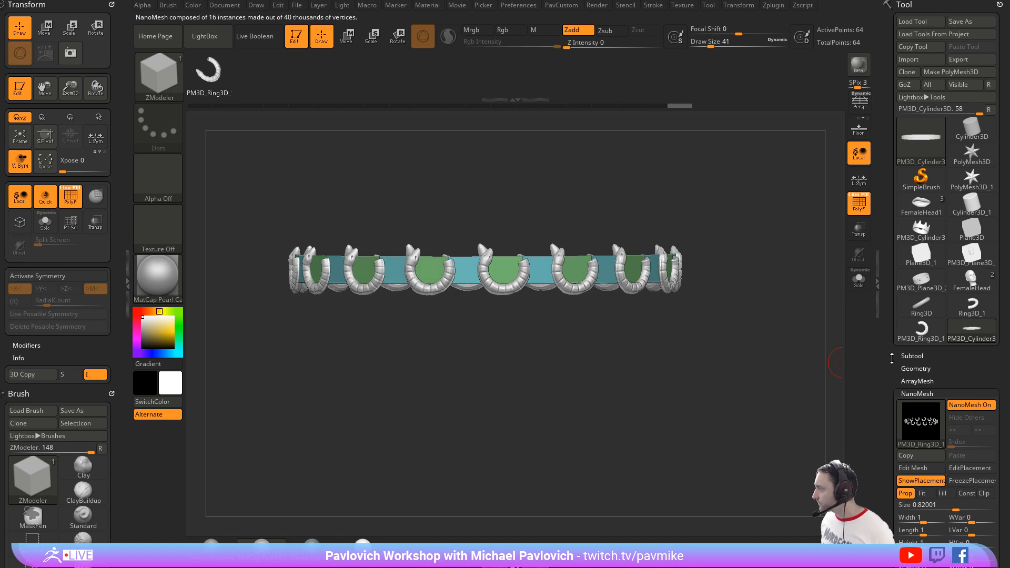
Step: Set the snake NanoMesh's ZRotation to 57
{"action": "scroll", "coordinate": [891, 358], "scroll_direction": "down", "scroll_amount": 5}
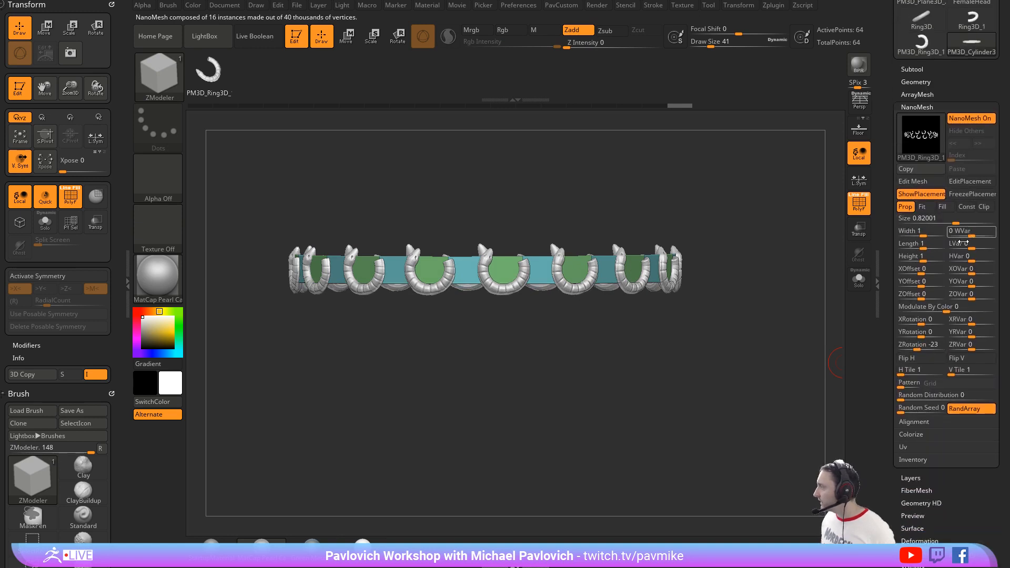
{"action": "left_click_drag", "start_coordinate": [920, 345], "coordinate": [932, 348]}
{"action": "left_click_drag", "start_coordinate": [781, 339], "coordinate": [740, 346]}
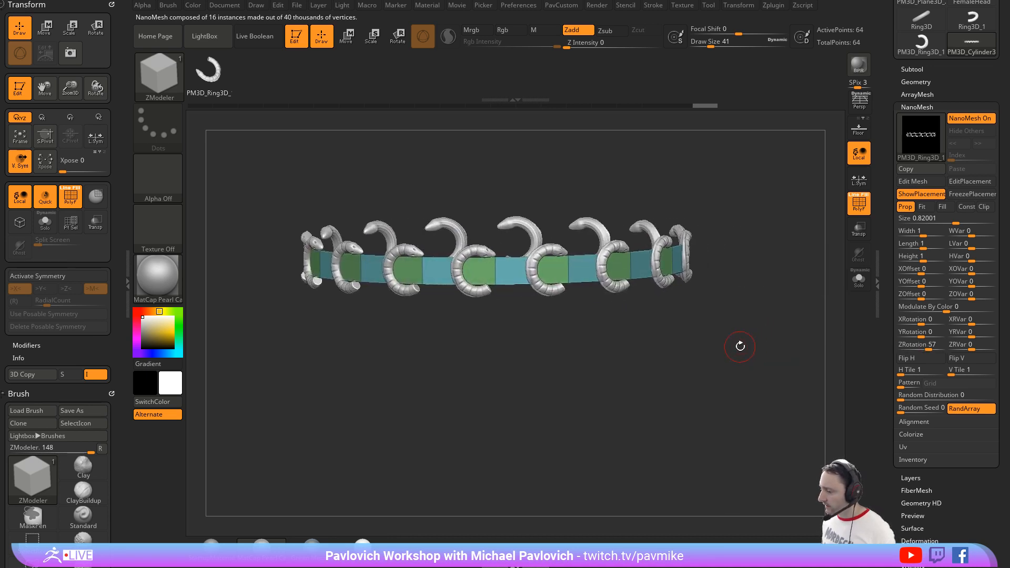
Step: Switch to the browser and examine the interlaced snake trim reference on ArtStation
{"action": "left_click_drag", "start_coordinate": [679, 567], "coordinate": [739, 192]}
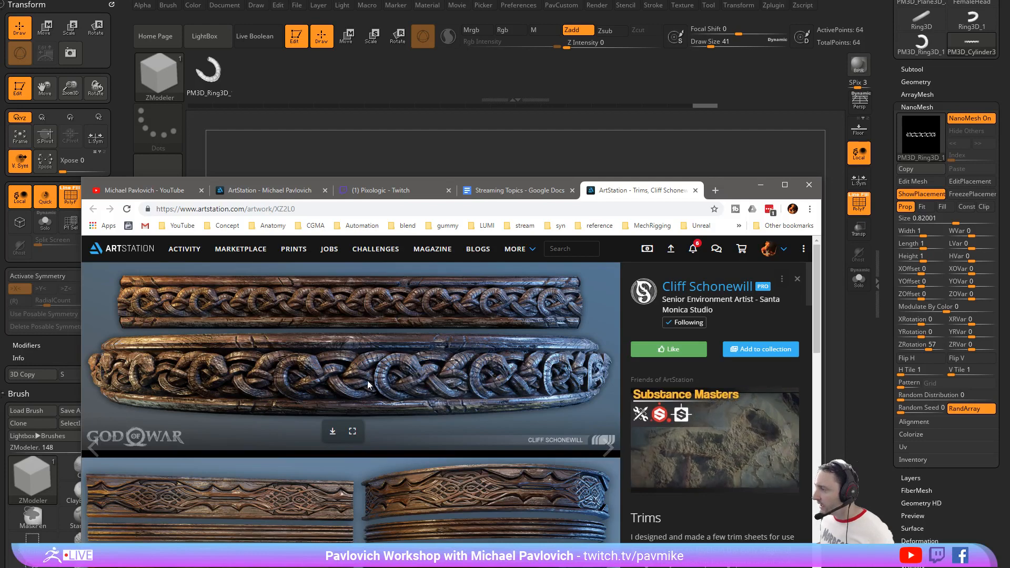
Step: Return to ZBrush and convert the snake NanoMesh around the ring into real geometry with One To Mesh
{"action": "key", "text": "alt+Tab"}
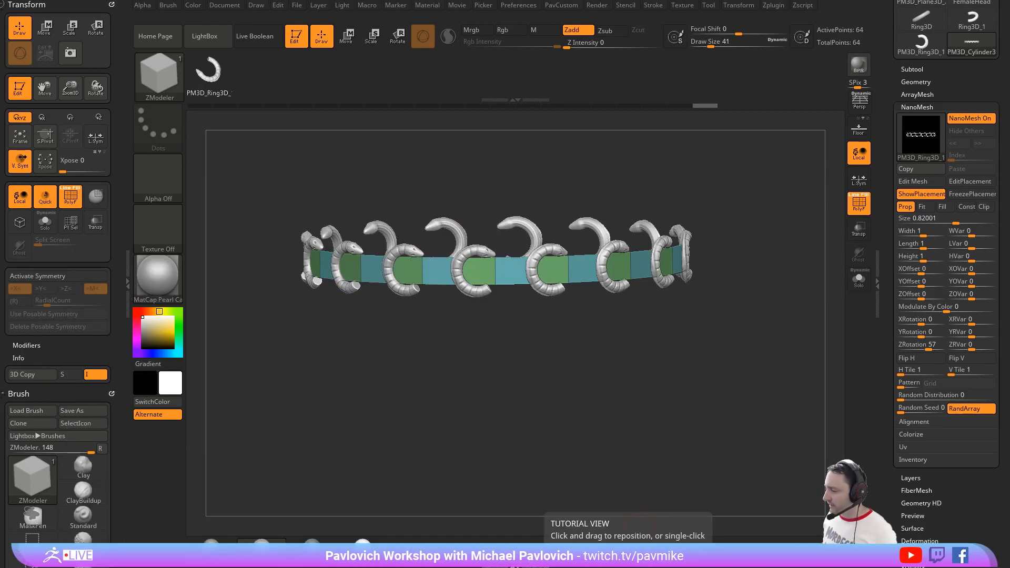
{"action": "left_click_drag", "start_coordinate": [709, 203], "coordinate": [807, 210]}
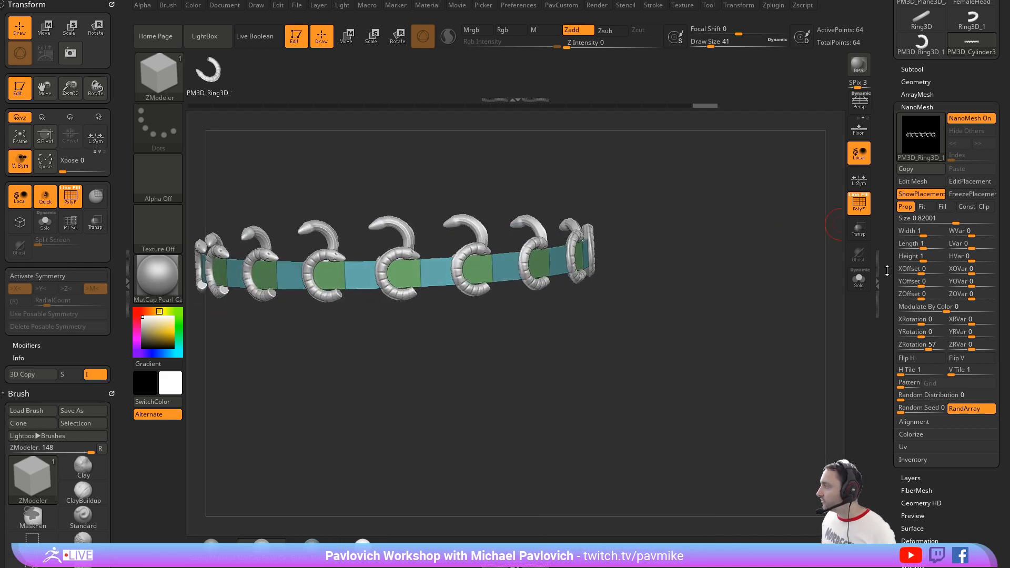
{"action": "scroll", "coordinate": [887, 270], "scroll_direction": "down", "scroll_amount": 5}
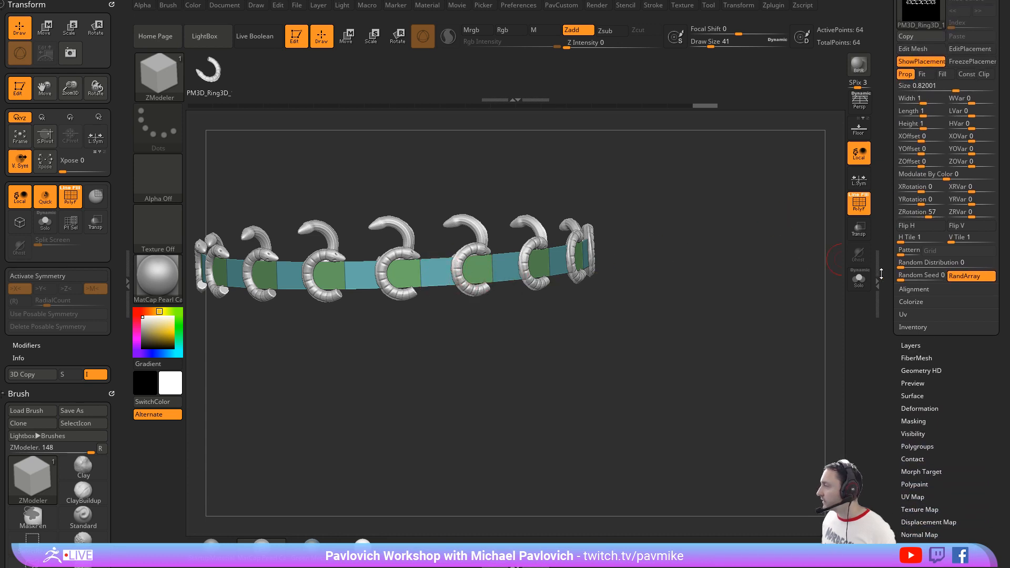
{"action": "scroll", "coordinate": [889, 282], "scroll_direction": "up", "scroll_amount": 2}
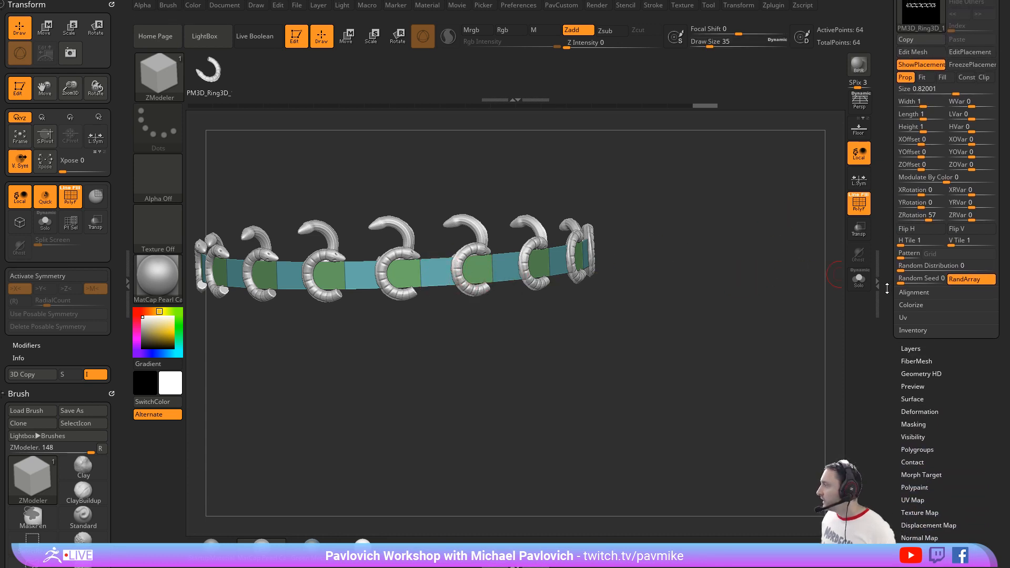
{"action": "left_click", "coordinate": [913, 373]}
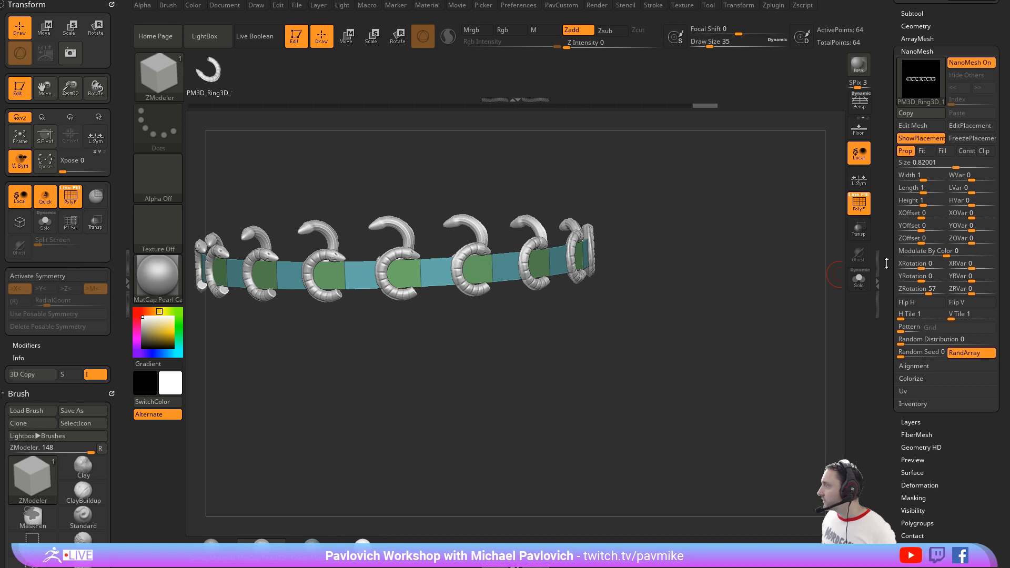
{"action": "left_click", "coordinate": [918, 391]}
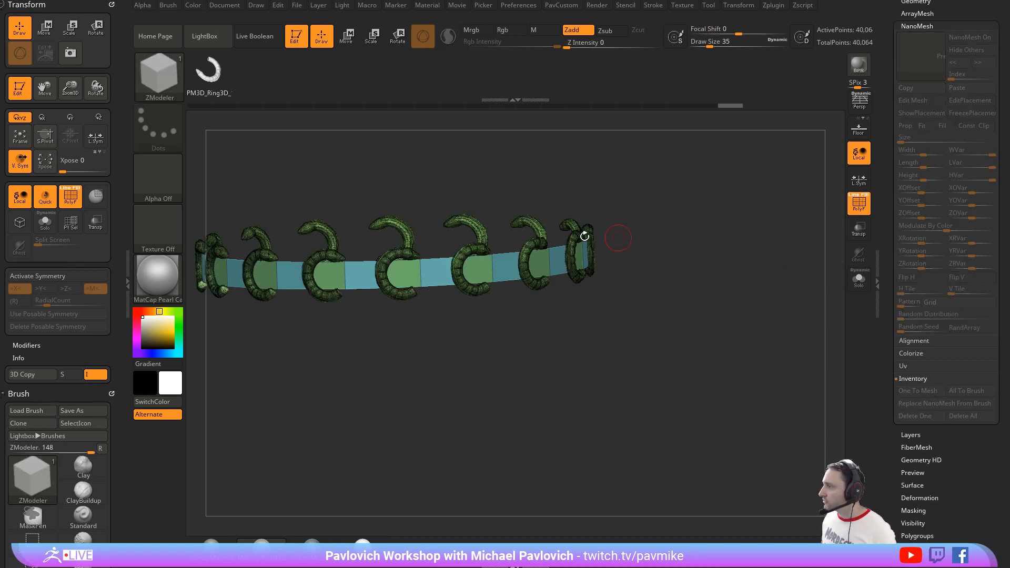
Step: Isolate the snakes and split the hidden band off into its own subtool
{"action": "left_click", "coordinate": [478, 249], "text": "ctrl+shift"}
{"action": "key", "text": "3"}
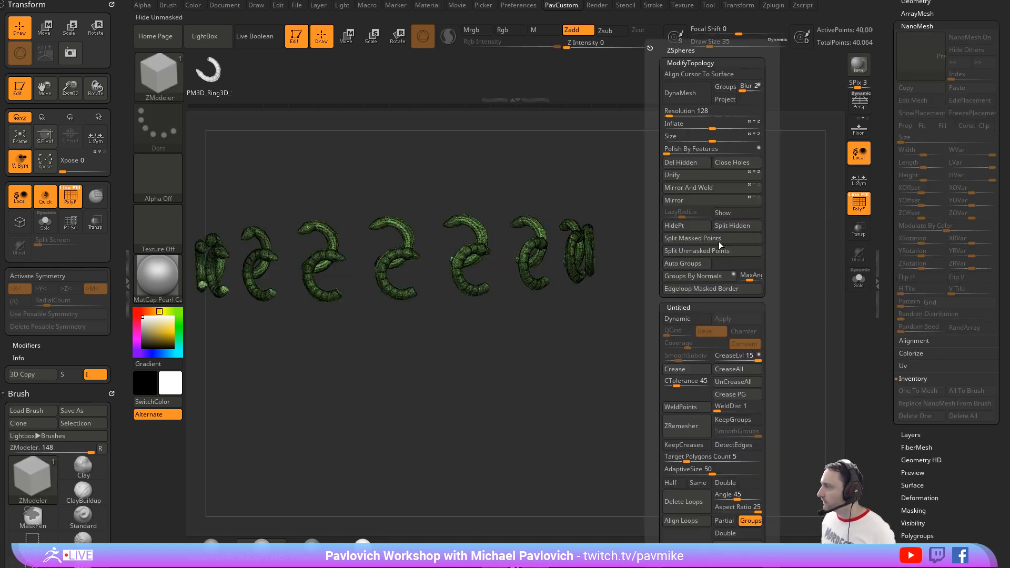
{"action": "left_click", "coordinate": [717, 241]}
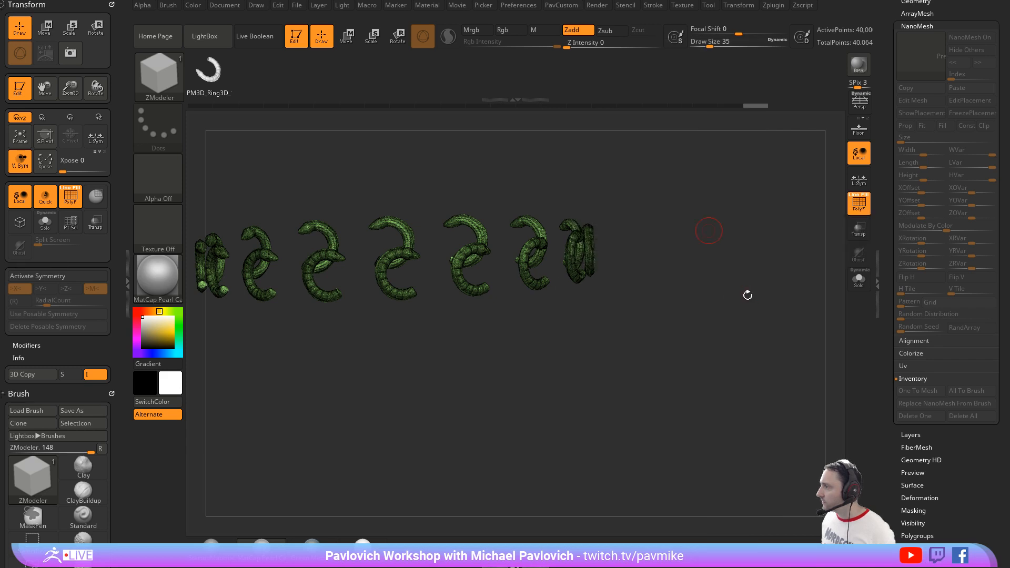
{"action": "key", "text": "3"}
{"action": "left_click", "coordinate": [753, 226]}
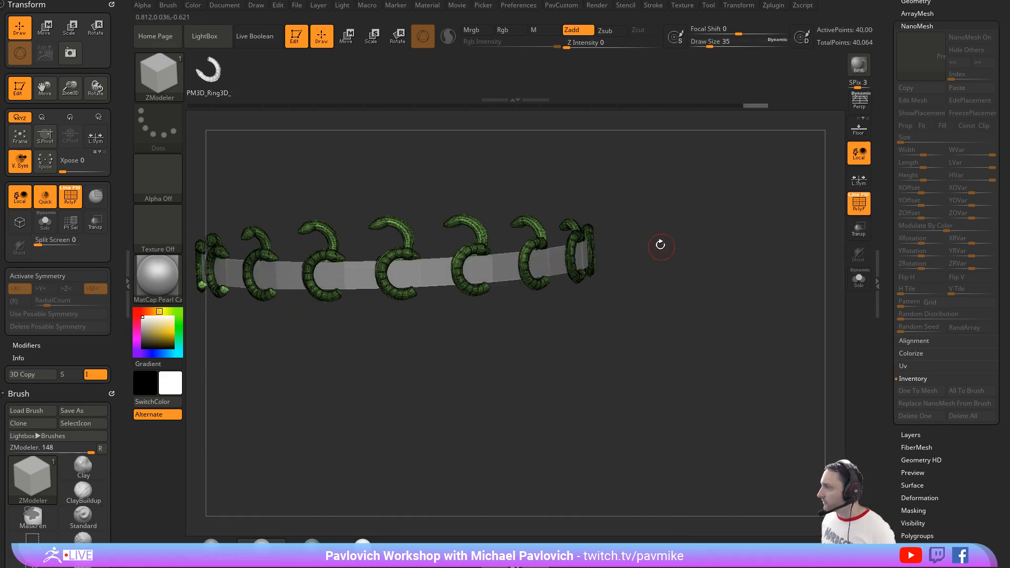
Step: Activate radial symmetry for the snakes on the Y axis only, with a RadialCount of 16
{"action": "key", "text": "s"}
{"action": "left_click", "coordinate": [684, 237]}
{"action": "right_click_drag", "start_coordinate": [720, 248], "coordinate": [704, 255], "text": "ctrl"}
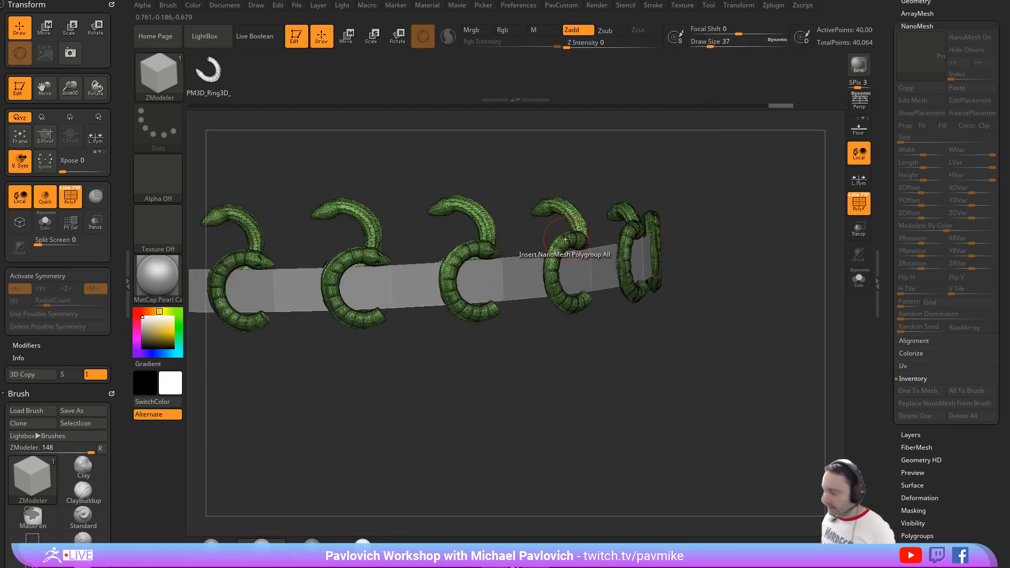
{"action": "key", "text": "x"}
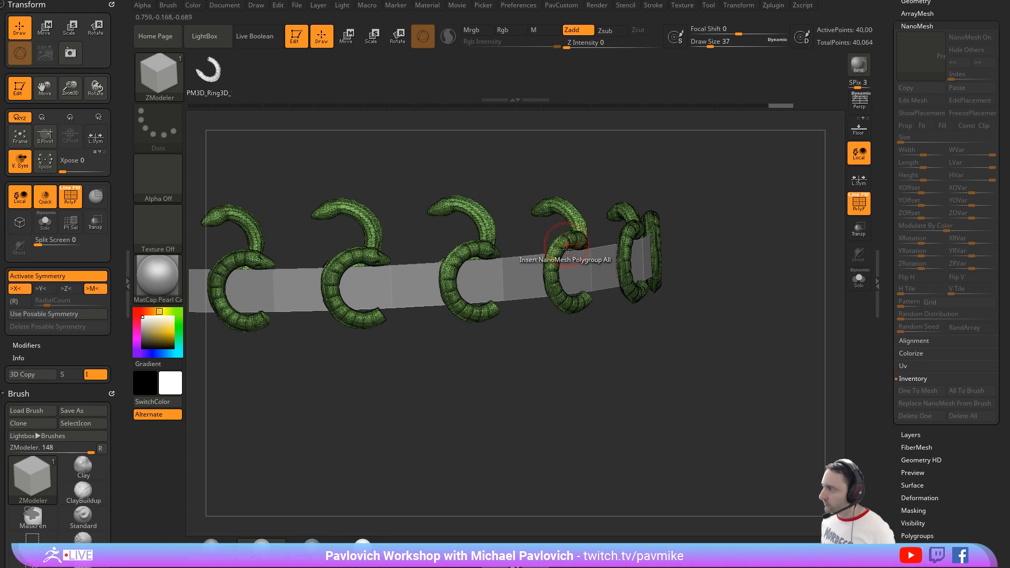
{"action": "left_click", "coordinate": [17, 288]}
{"action": "left_click", "coordinate": [14, 301]}
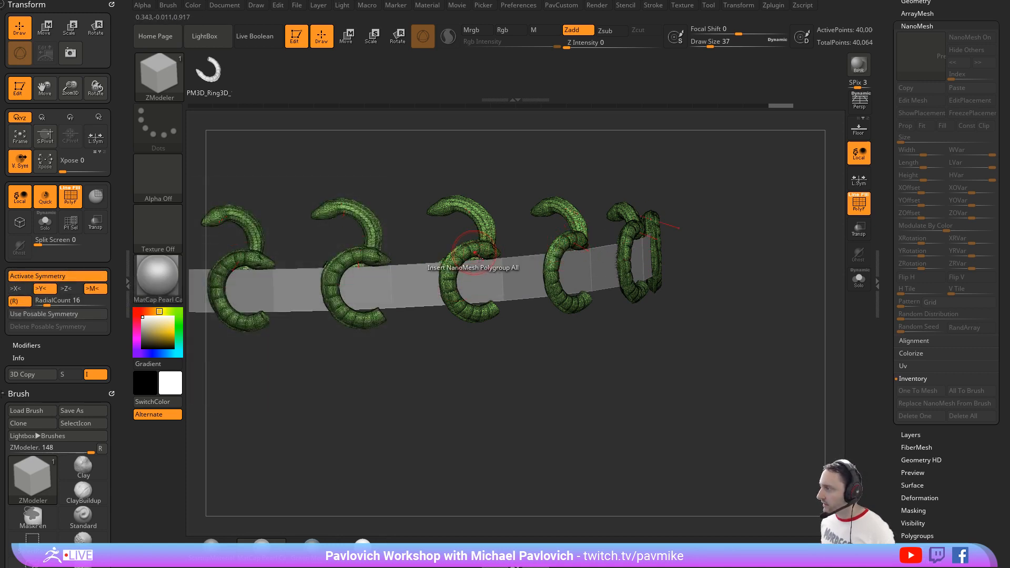
Step: Choose the Move brush for the snakes and enlarge its draw size to about 54
{"action": "key", "text": "b"}
{"action": "key", "text": "m"}
{"action": "key", "text": "v"}
{"action": "key", "text": "bracketright"}
{"action": "right_click_drag", "start_coordinate": [516, 191], "coordinate": [511, 232]}
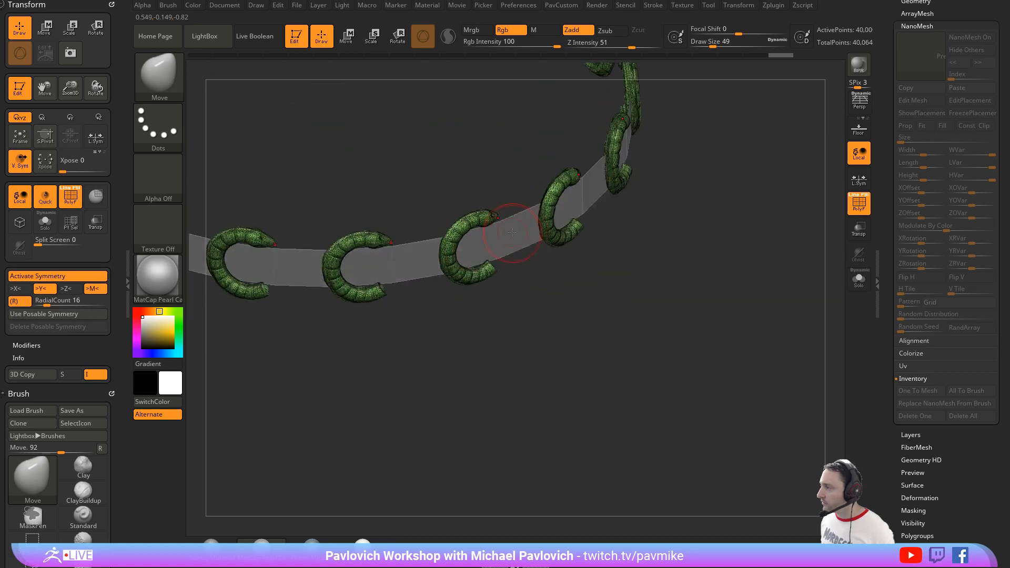
{"action": "mouse_move", "coordinate": [633, 281]}
{"action": "right_mouse_down", "text": "ctrl"}
{"action": "mouse_move", "coordinate": [622, 185]}
{"action": "mouse_move", "coordinate": [636, 298]}
{"action": "right_mouse_up", "text": "ctrl"}
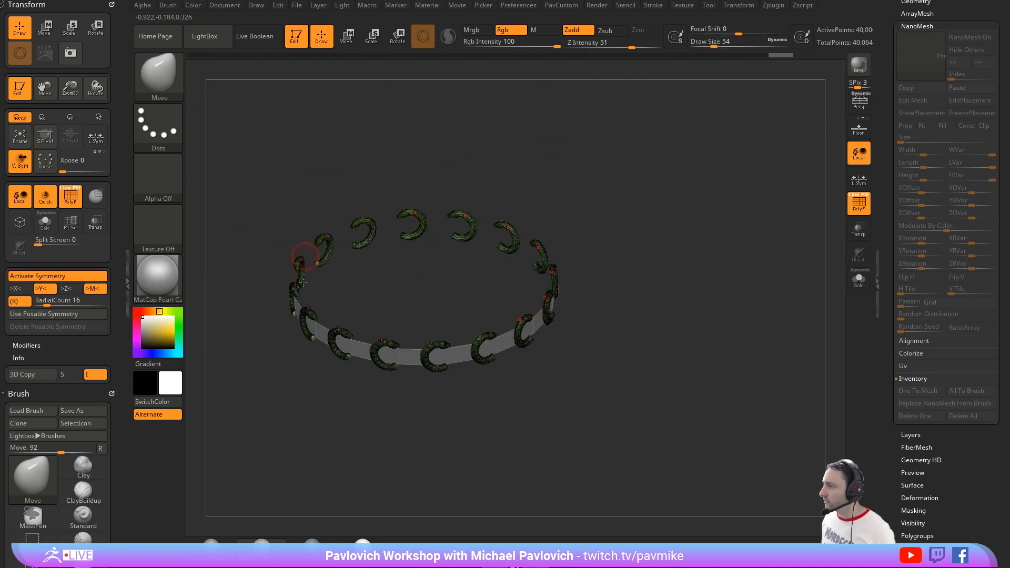
{"action": "right_click_drag", "start_coordinate": [654, 368], "coordinate": [639, 391], "text": "alt"}
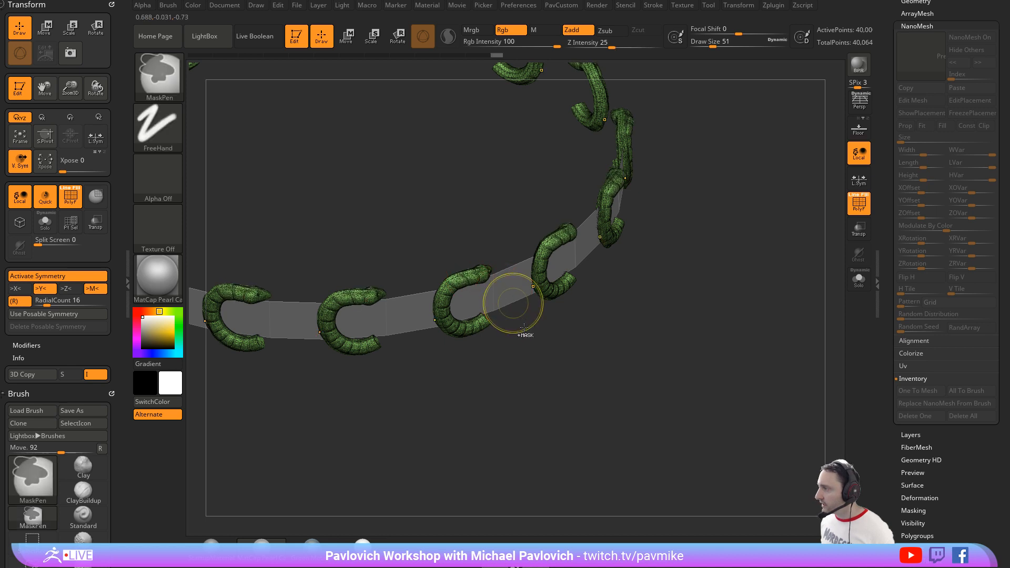
Step: Adjust the radially repeated snakes with the transform gizmo and the Move brush at draw size 65
{"action": "key", "text": "w"}
{"action": "left_click", "coordinate": [444, 308], "text": "alt"}
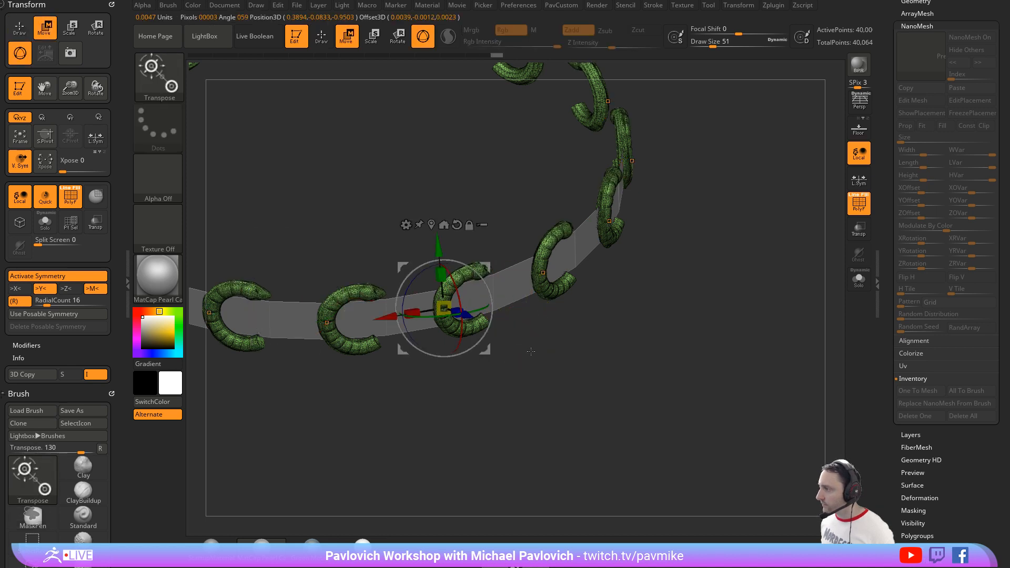
{"action": "right_click_drag", "start_coordinate": [536, 341], "coordinate": [528, 294], "text": "shift"}
{"action": "left_click_drag", "start_coordinate": [488, 284], "coordinate": [489, 273]}
{"action": "key", "text": "q"}
{"action": "mouse_move", "coordinate": [544, 271]}
{"action": "right_mouse_down"}
{"action": "mouse_move", "coordinate": [558, 324]}
{"action": "mouse_move", "coordinate": [474, 333]}
{"action": "right_mouse_up"}
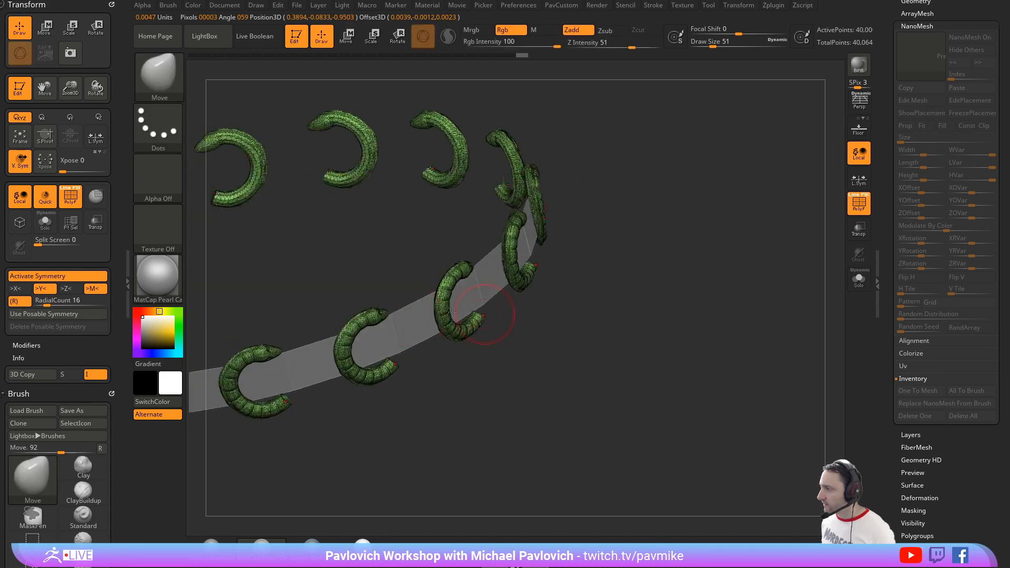
{"action": "right_click_drag", "start_coordinate": [466, 397], "coordinate": [434, 361]}
{"action": "key", "text": "s"}
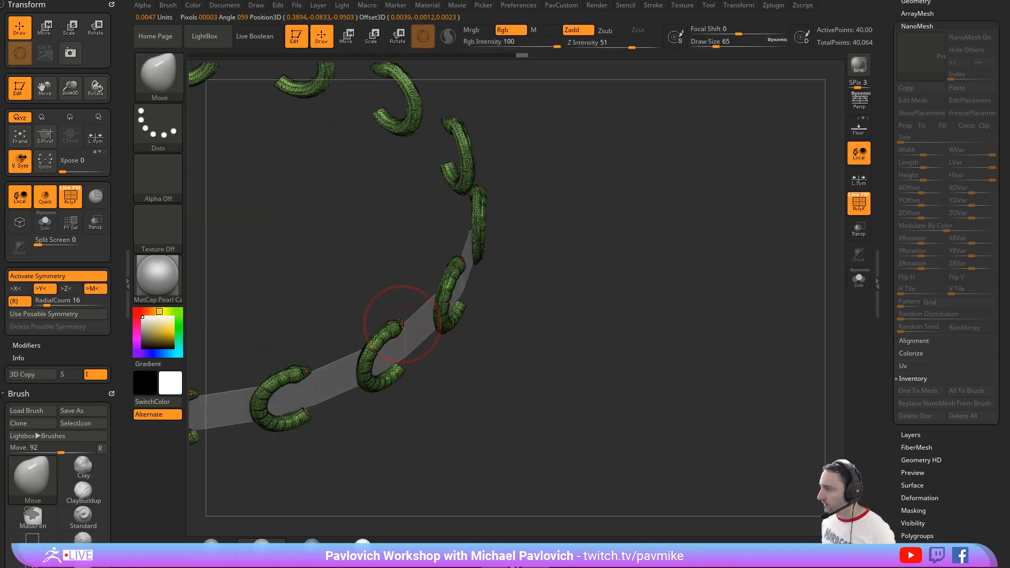
{"action": "right_click_drag", "start_coordinate": [483, 387], "coordinate": [417, 299]}
{"action": "key", "text": "ctrl"}
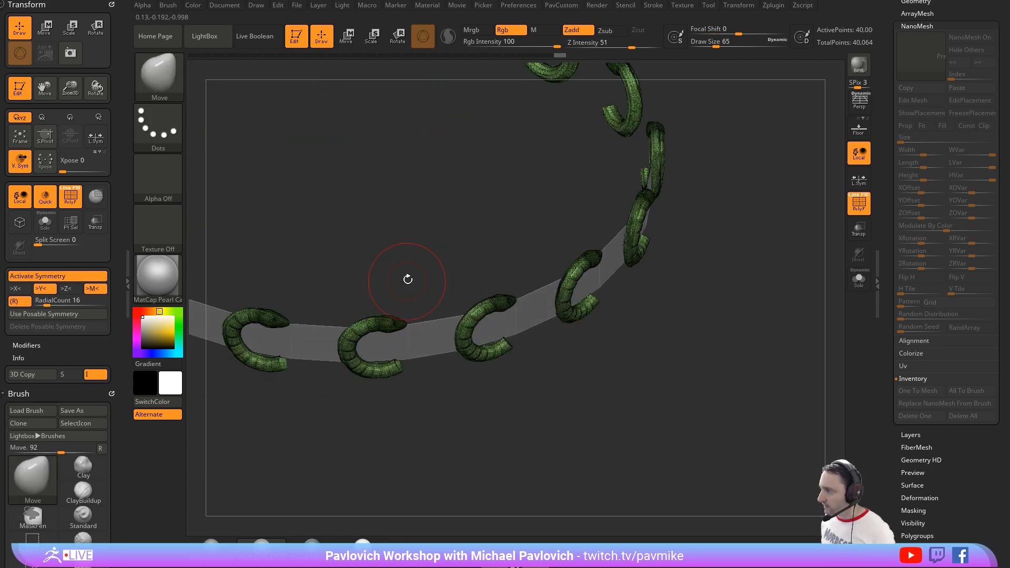
Step: Examine the interlacing of the snake ring from above and from the side
{"action": "key", "text": "w"}
{"action": "right_click_drag", "start_coordinate": [404, 278], "coordinate": [385, 239]}
{"action": "left_click_drag", "start_coordinate": [414, 361], "coordinate": [541, 354]}
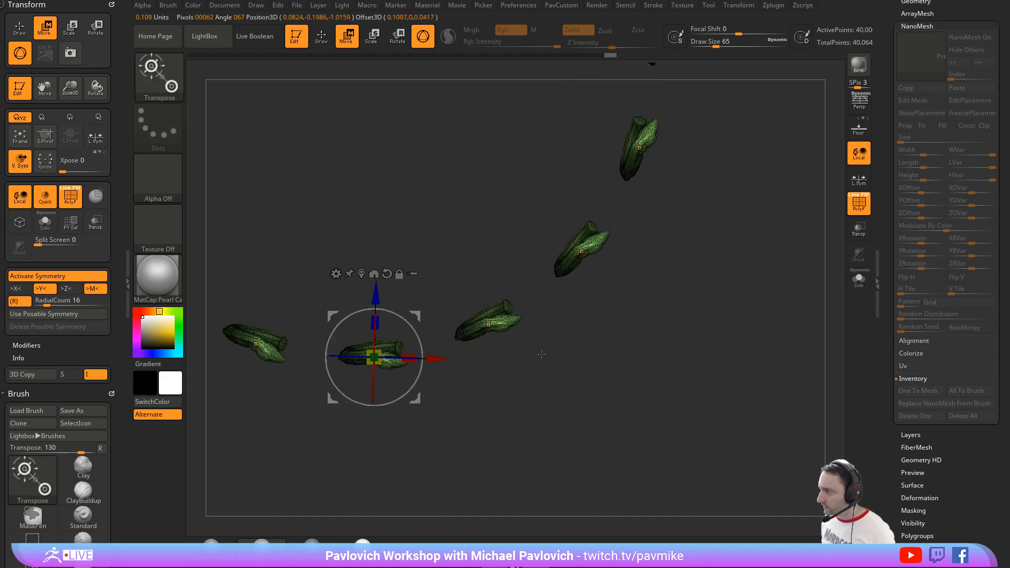
{"action": "key", "text": "q"}
{"action": "mouse_move", "coordinate": [541, 354]}
{"action": "right_mouse_down"}
{"action": "mouse_move", "coordinate": [679, 266]}
{"action": "mouse_move", "coordinate": [696, 326]}
{"action": "mouse_move", "coordinate": [661, 313]}
{"action": "mouse_move", "coordinate": [644, 293]}
{"action": "mouse_move", "coordinate": [664, 336]}
{"action": "mouse_move", "coordinate": [624, 303]}
{"action": "right_mouse_up"}
{"action": "key", "text": "s"}
{"action": "left_click_drag", "start_coordinate": [624, 303], "coordinate": [619, 305]}
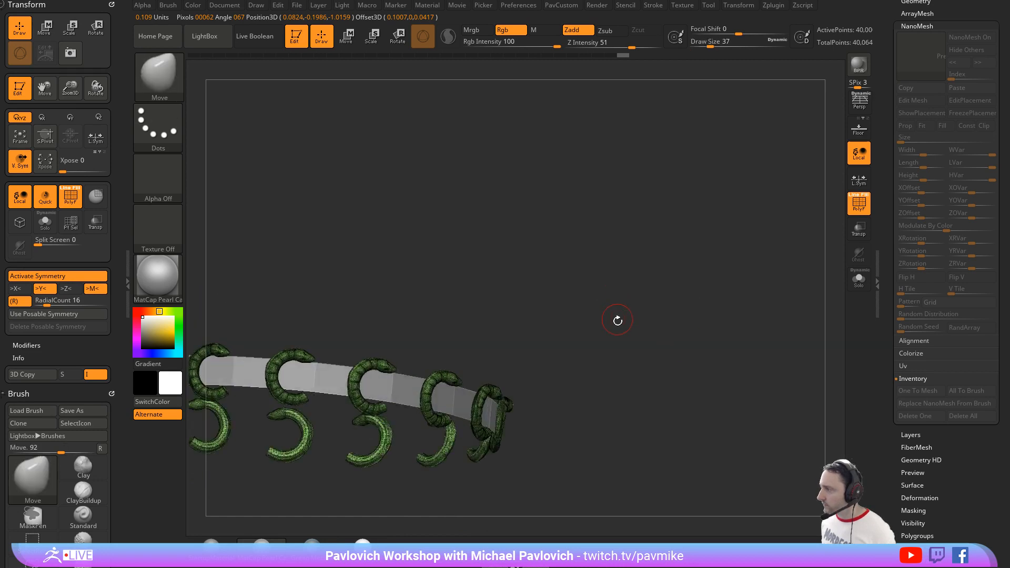
{"action": "right_click_drag", "start_coordinate": [618, 320], "coordinate": [634, 290]}
{"action": "key", "text": "s"}
{"action": "left_click_drag", "start_coordinate": [634, 290], "coordinate": [627, 291]}
{"action": "mouse_move", "coordinate": [627, 290]}
{"action": "right_mouse_down"}
{"action": "mouse_move", "coordinate": [642, 304]}
{"action": "mouse_move", "coordinate": [653, 256]}
{"action": "mouse_move", "coordinate": [651, 267]}
{"action": "mouse_move", "coordinate": [662, 262]}
{"action": "right_mouse_up"}
Step: Switch to the single snake tool PM3D_Ring3D_1 and view its full curl
{"action": "left_click_drag", "start_coordinate": [882, 233], "coordinate": [870, 383]}
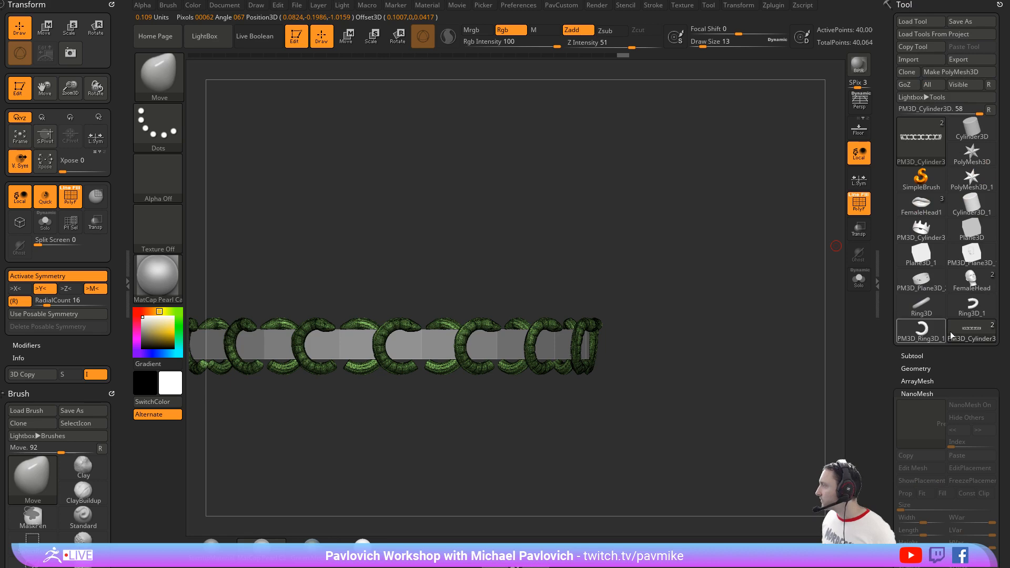
{"action": "left_click", "coordinate": [921, 329]}
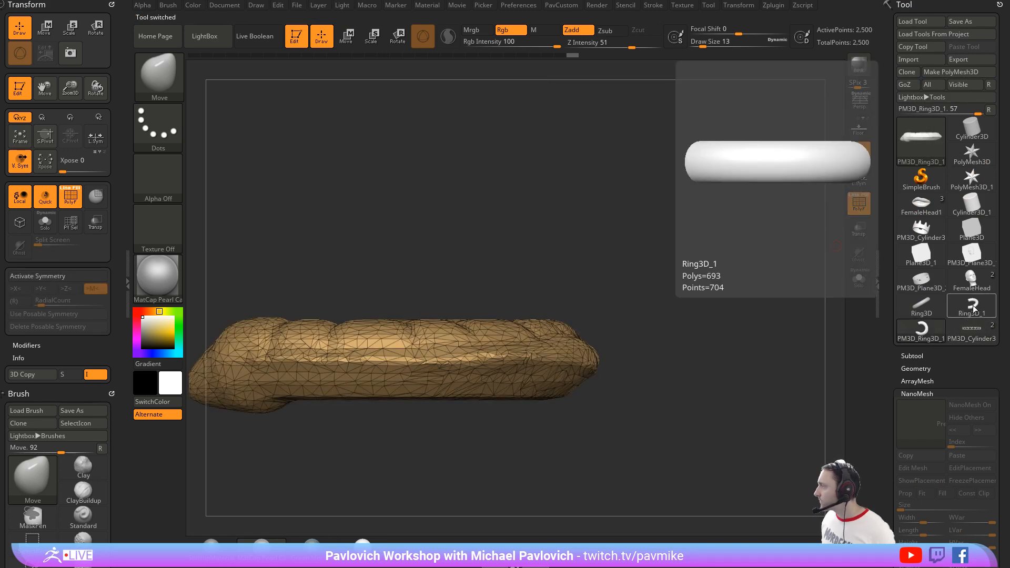
{"action": "left_click", "coordinate": [973, 308]}
{"action": "left_click", "coordinate": [921, 329]}
{"action": "right_click_drag", "start_coordinate": [664, 279], "coordinate": [792, 325], "text": "ctrl"}
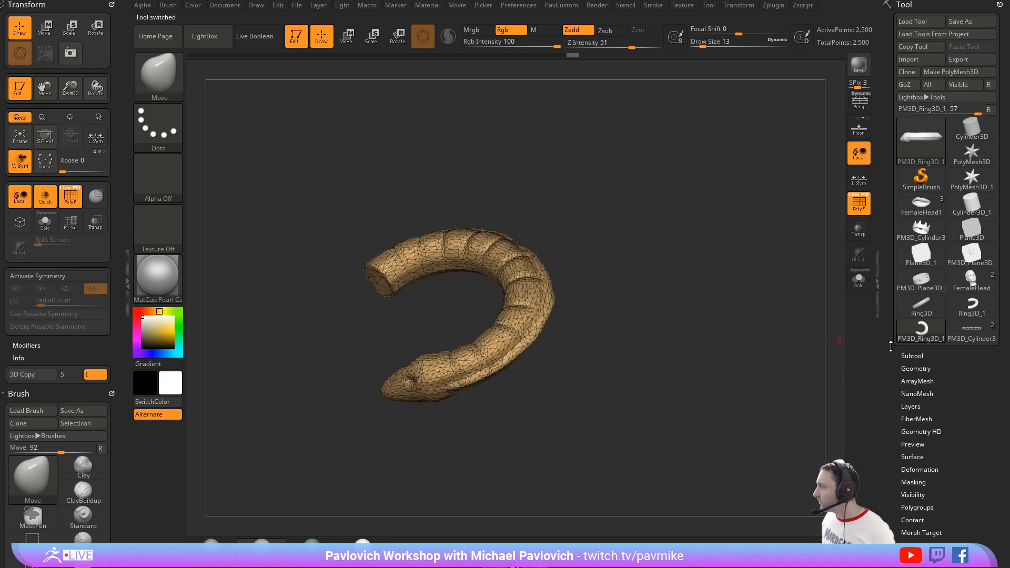
Step: Turn on the floor grid beneath the single snake
{"action": "left_click_drag", "start_coordinate": [890, 346], "coordinate": [891, 263]}
{"action": "left_click_drag", "start_coordinate": [895, 160], "coordinate": [895, 220]}
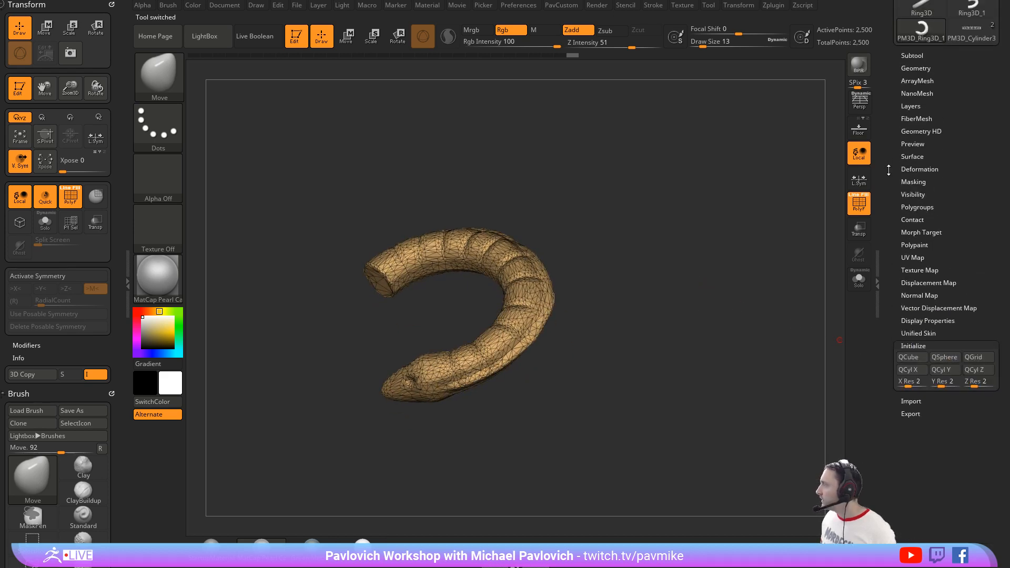
{"action": "left_click", "coordinate": [858, 134]}
{"action": "right_click_drag", "start_coordinate": [705, 266], "coordinate": [727, 263], "text": "ctrl"}
{"action": "key", "text": "3"}
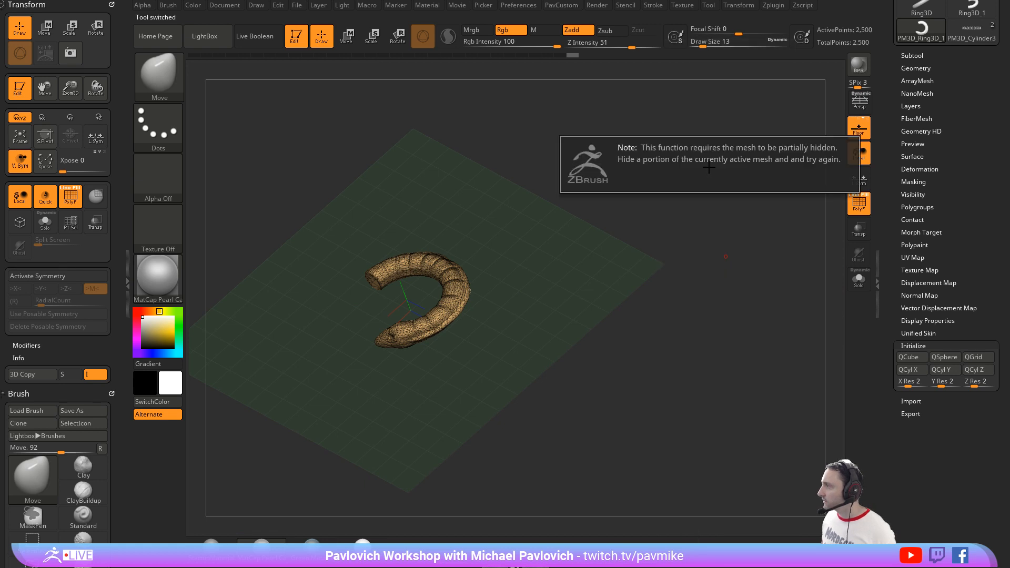
{"action": "key", "text": "3"}
{"action": "left_click", "coordinate": [665, 180]}
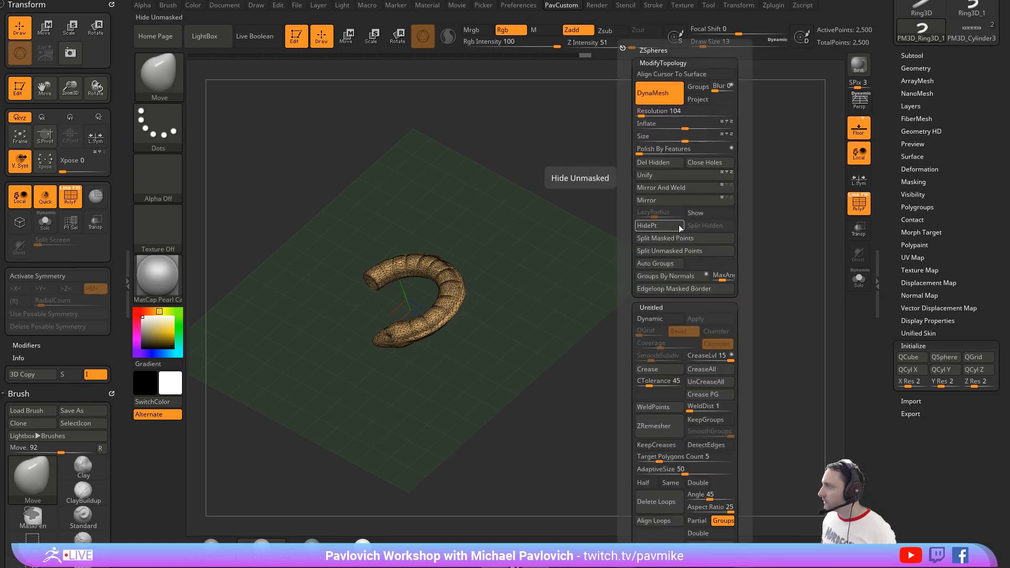
Step: Open the ArrayMesh settings and rotate the snake with the gizmo so it stands upright on the floor grid
{"action": "left_click_drag", "start_coordinate": [890, 160], "coordinate": [892, 186]}
{"action": "left_click", "coordinate": [907, 108]}
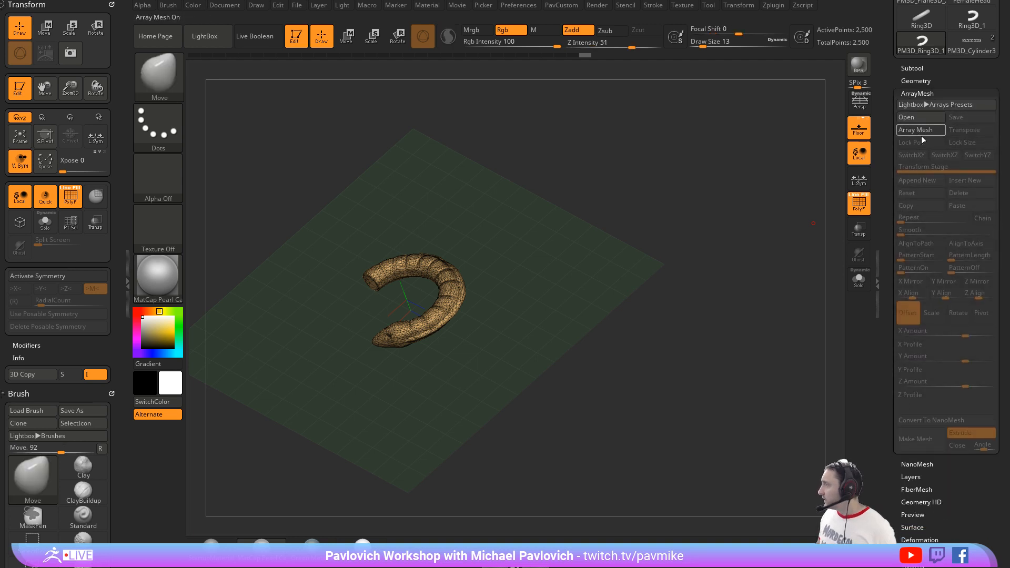
{"action": "left_click_drag", "start_coordinate": [586, 268], "coordinate": [541, 239], "text": "shift"}
{"action": "key", "text": "w"}
{"action": "left_click_drag", "start_coordinate": [400, 243], "coordinate": [443, 279]}
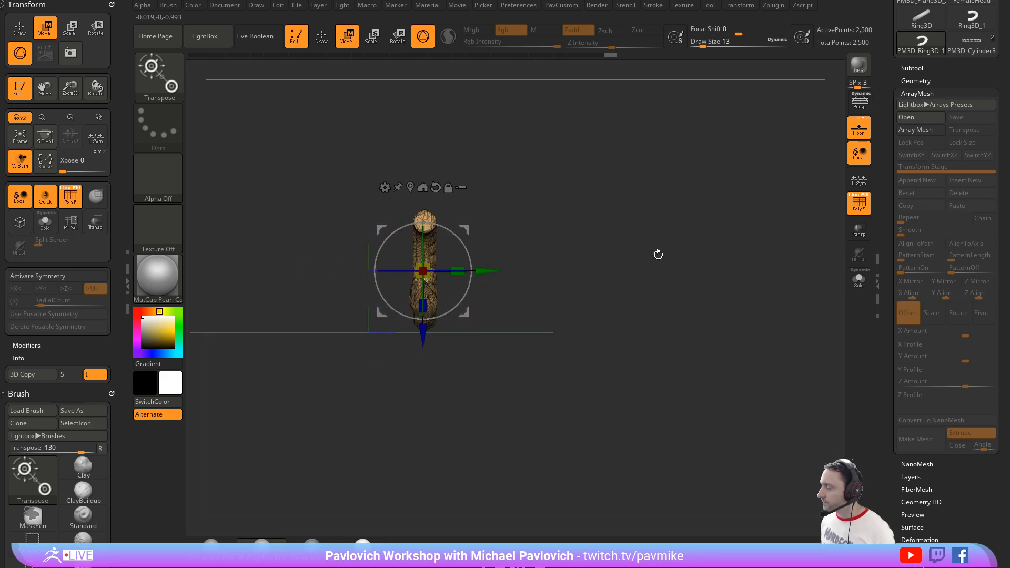
{"action": "key", "text": "q"}
{"action": "mouse_move", "coordinate": [656, 253]}
{"action": "left_mouse_down"}
{"action": "mouse_move", "coordinate": [659, 223]}
{"action": "mouse_move", "coordinate": [674, 278]}
{"action": "left_mouse_up"}
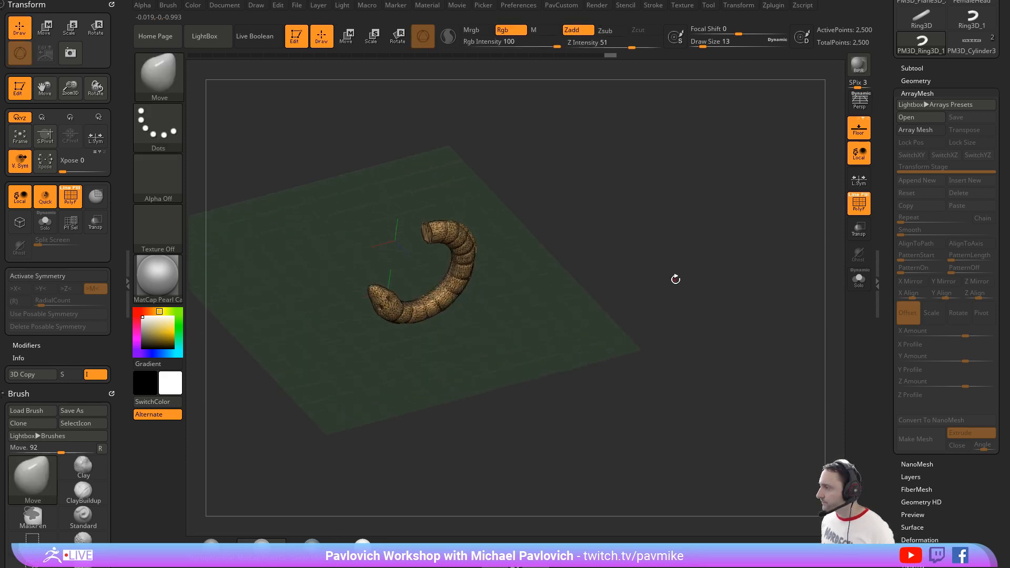
Step: Look through the available ArrayMesh presets
{"action": "left_click", "coordinate": [933, 119]}
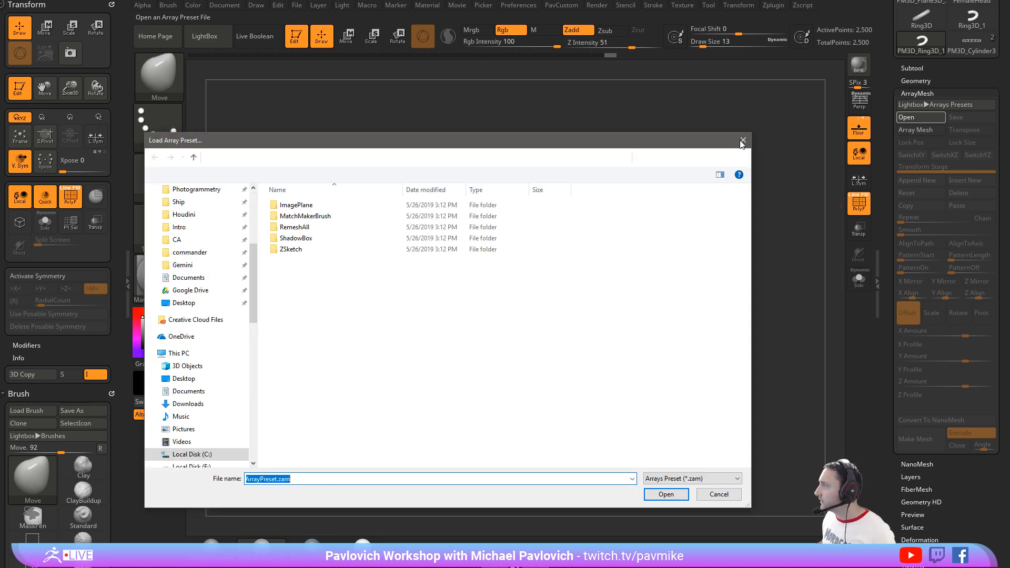
{"action": "left_click", "coordinate": [743, 140]}
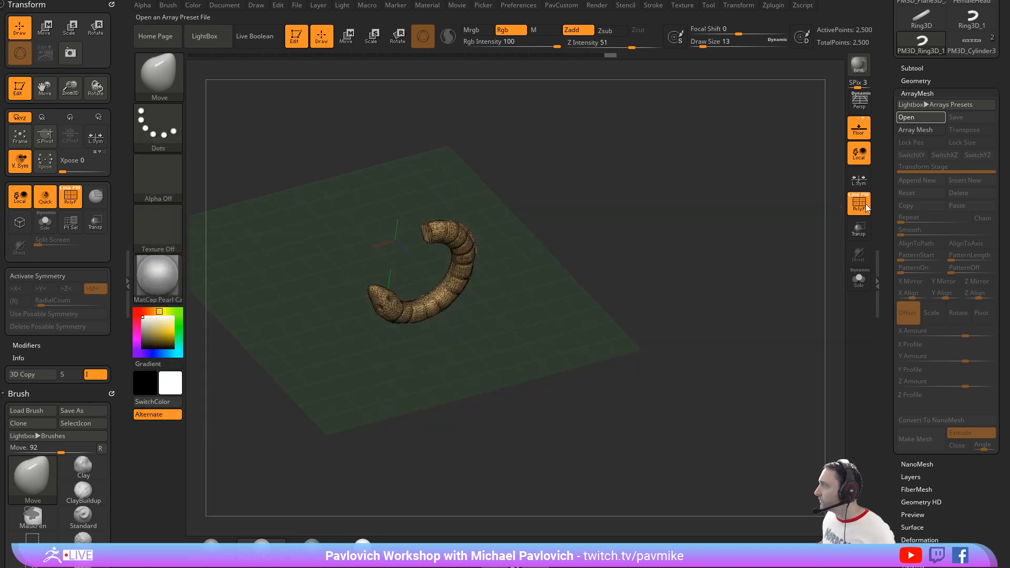
{"action": "left_click", "coordinate": [937, 106]}
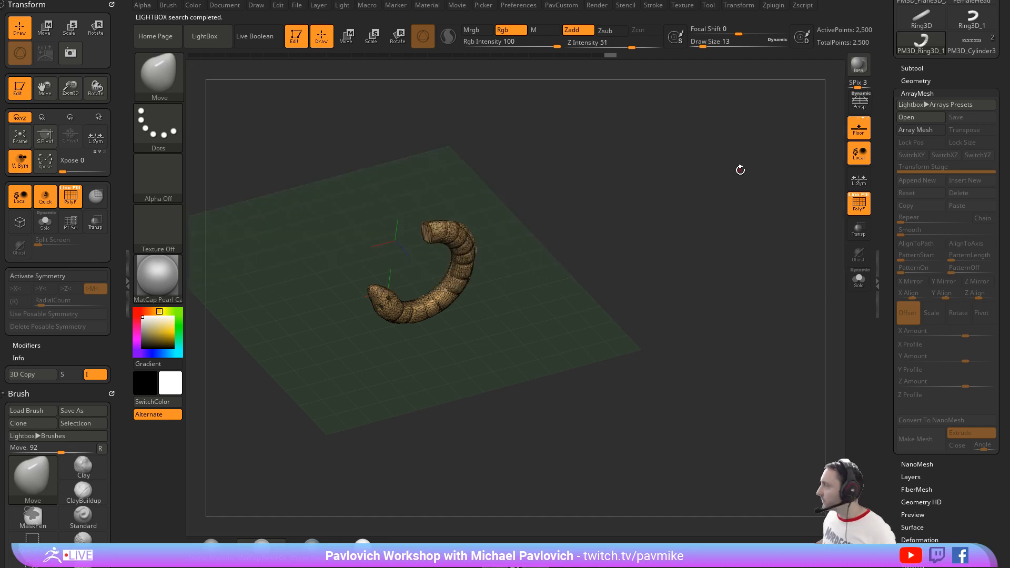
Step: Turn on Array Mesh for the snake and enable its Transpose and Lock Pos options
{"action": "left_click", "coordinate": [922, 129]}
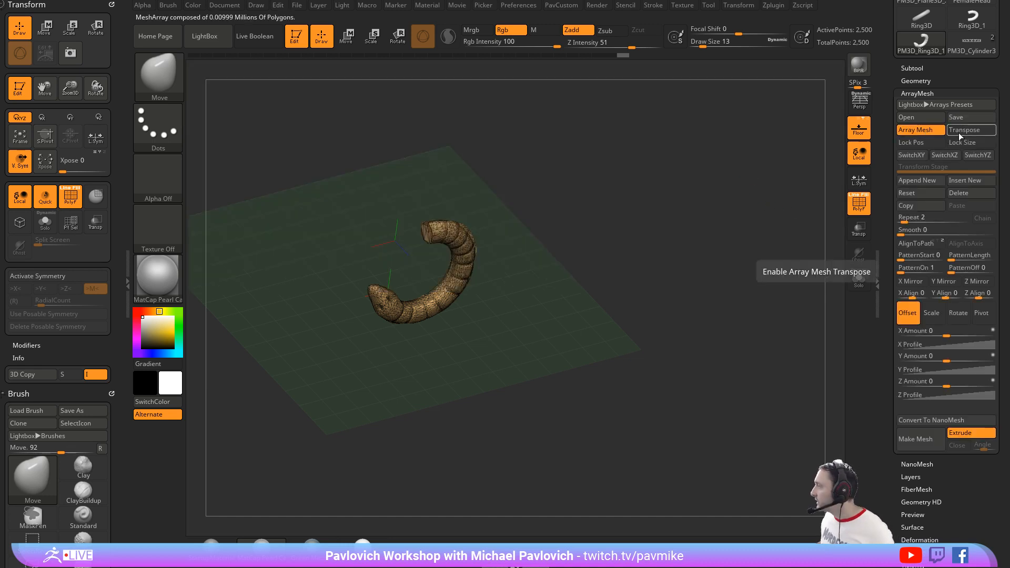
{"action": "left_click", "coordinate": [958, 132]}
{"action": "left_click", "coordinate": [914, 142]}
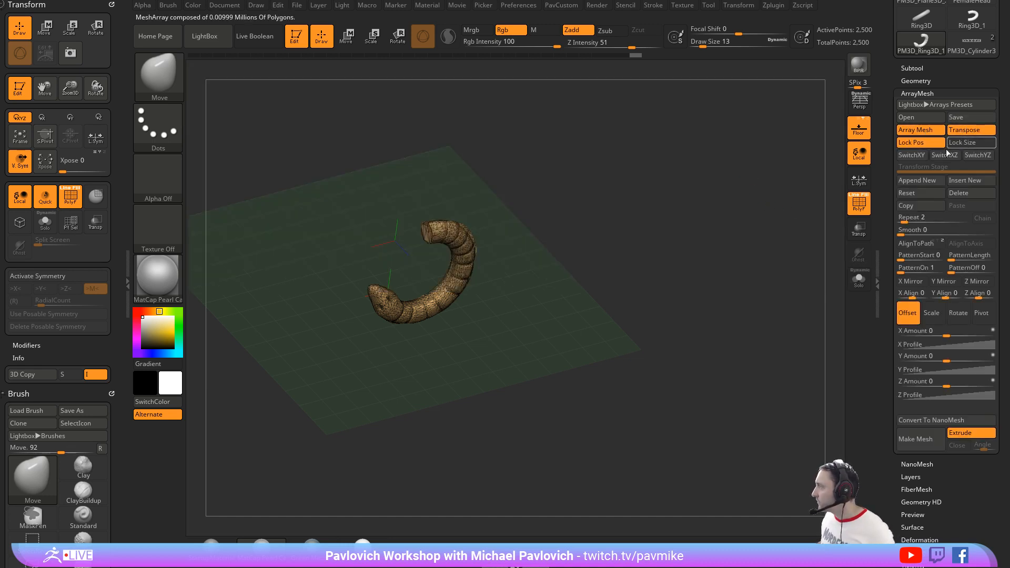
Step: Turn on Lock Size for the snake's array and use the transpose line to place the array pivot at the floor grid's centre
{"action": "left_click", "coordinate": [962, 142]}
{"action": "left_click_drag", "start_coordinate": [691, 257], "coordinate": [543, 207], "text": "shift"}
{"action": "key", "text": "w"}
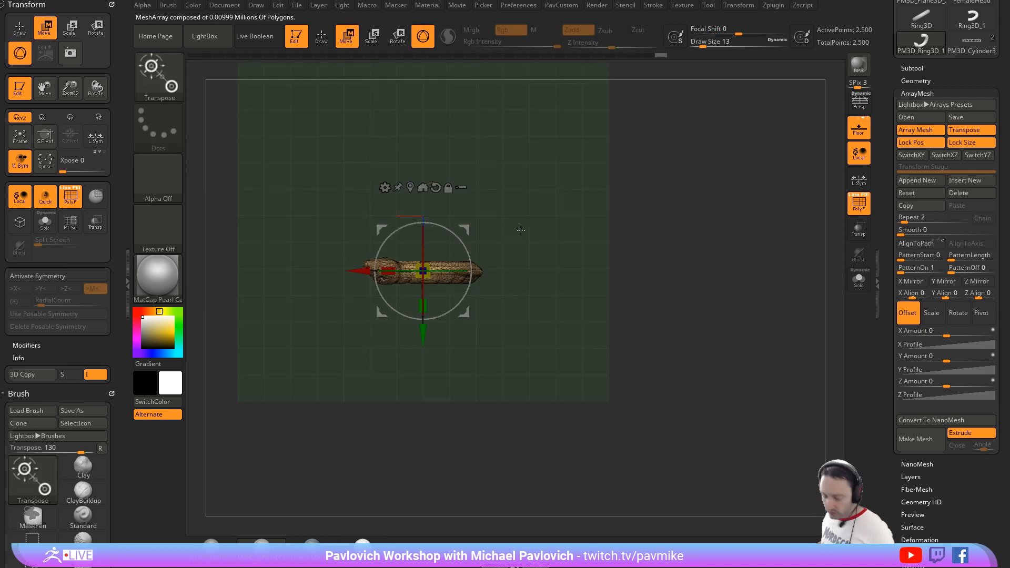
{"action": "key", "text": "y"}
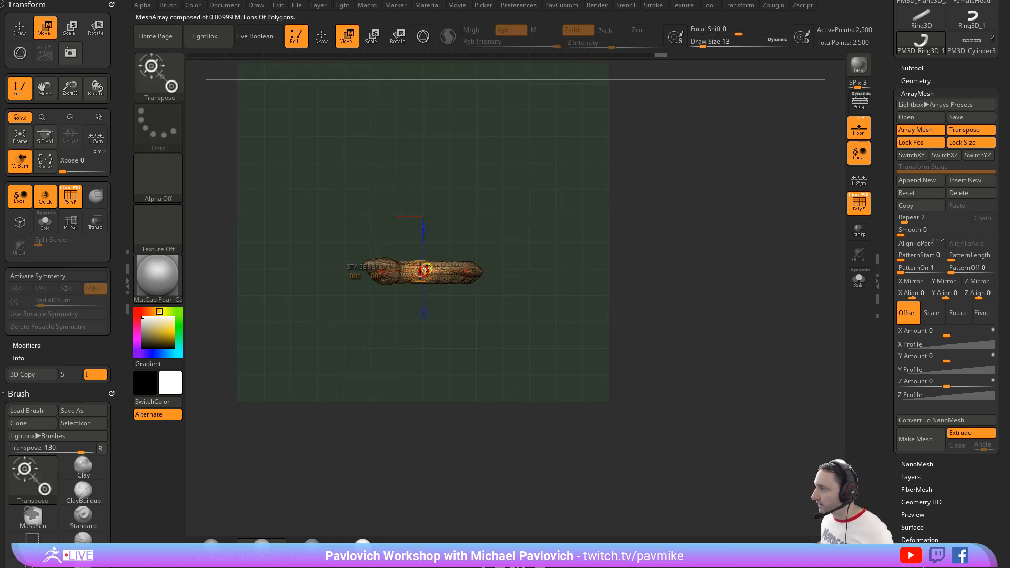
{"action": "left_click", "coordinate": [421, 215]}
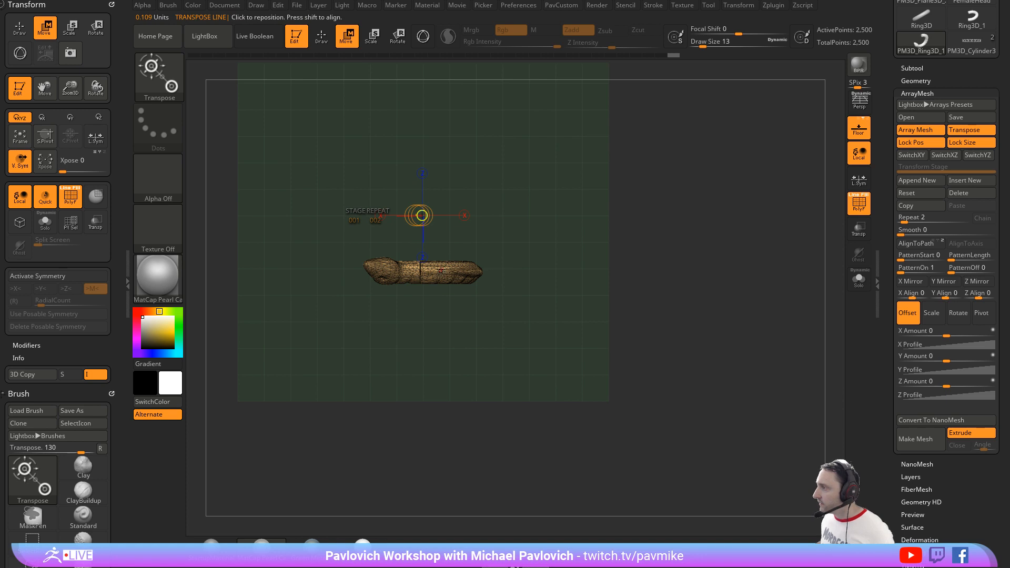
{"action": "left_click_drag", "start_coordinate": [576, 283], "coordinate": [600, 223]}
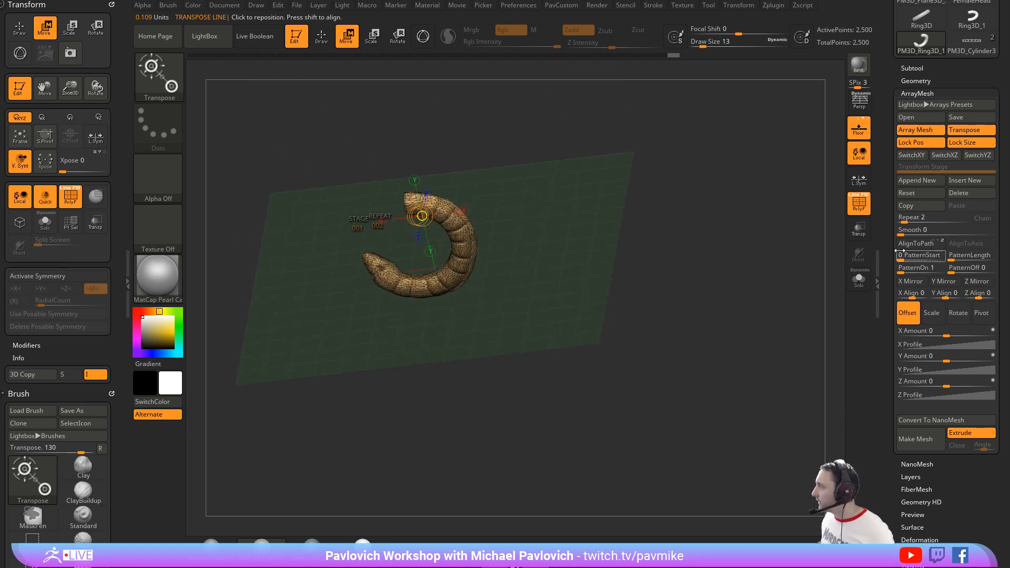
Step: Set the snake array's Repeat count to 16
{"action": "left_click", "coordinate": [915, 217]}
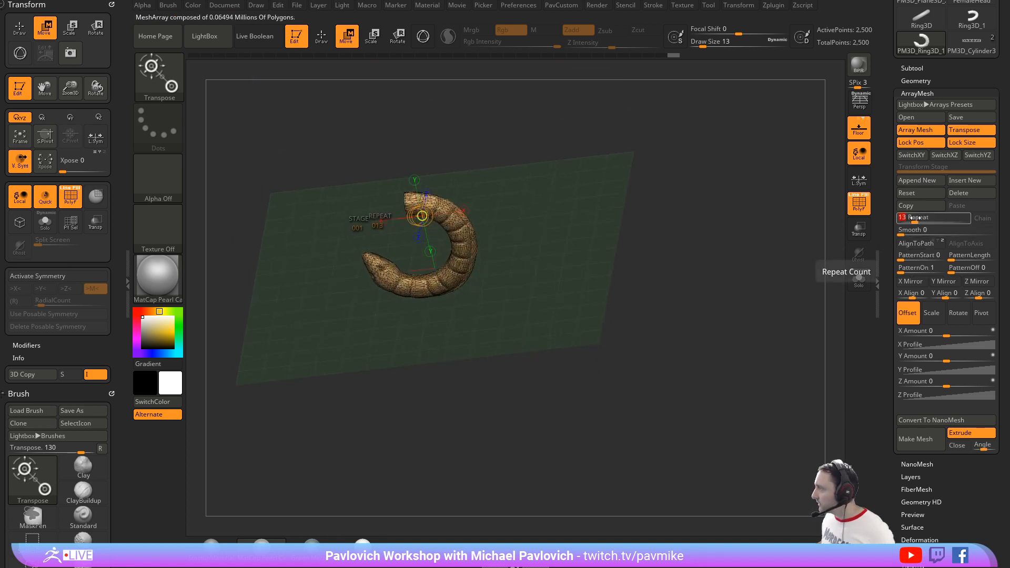
{"action": "type", "text": "16"}
{"action": "key", "text": "Return"}
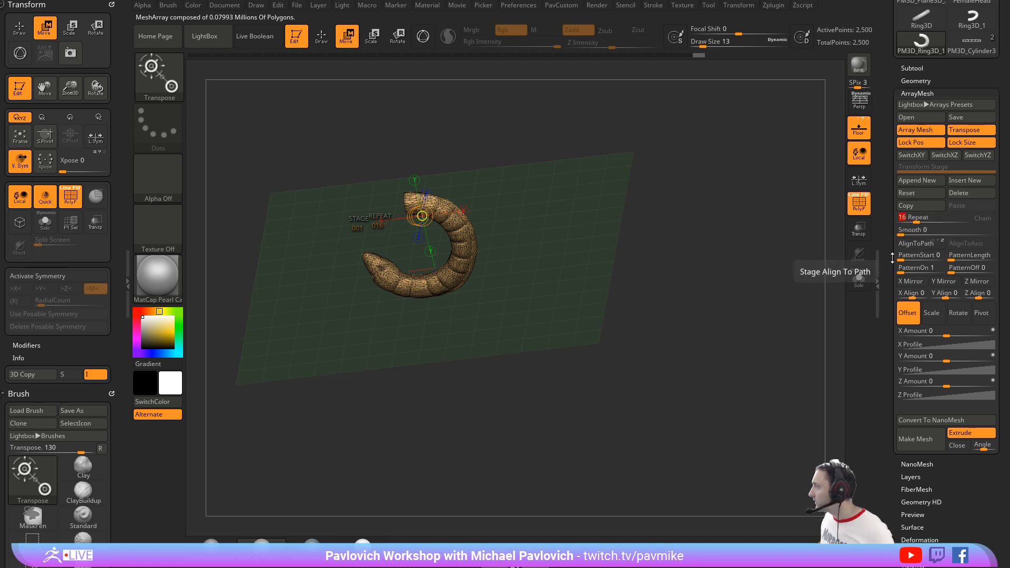
Step: Set the array's Rotate Y Amount to 360 to spread the snakes around a full circle
{"action": "left_click_drag", "start_coordinate": [889, 248], "coordinate": [889, 220]}
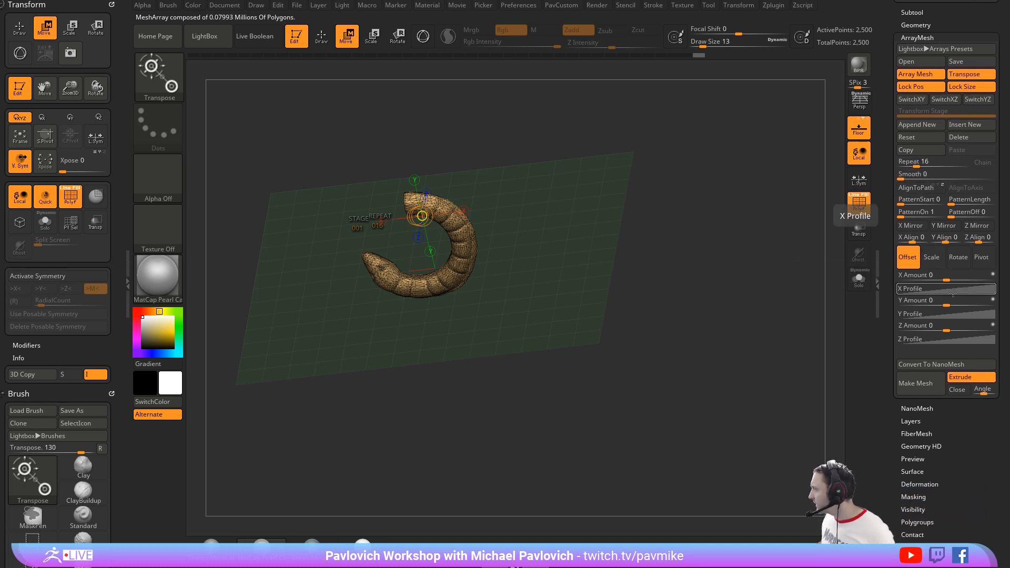
{"action": "left_click", "coordinate": [957, 256]}
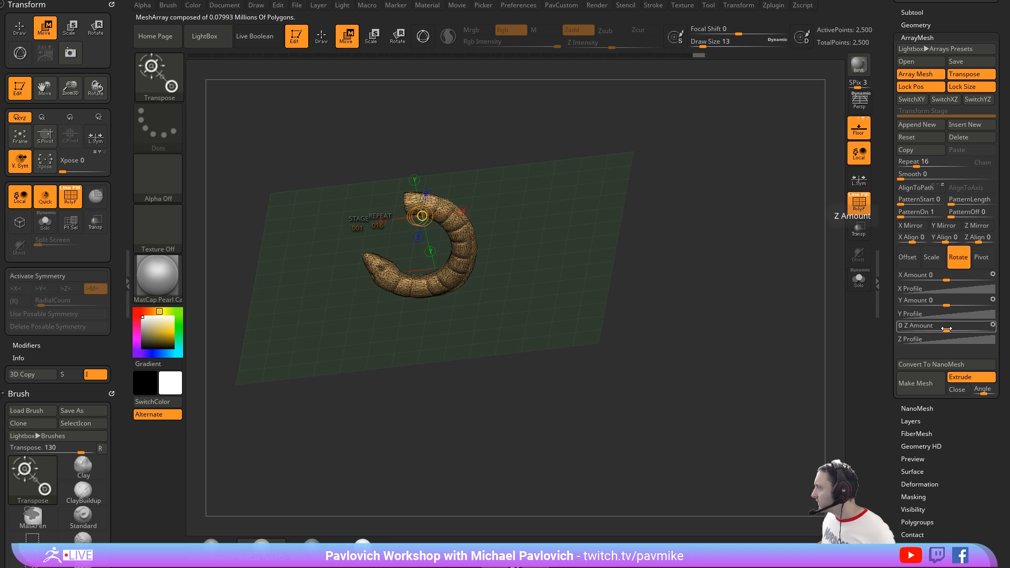
{"action": "left_click_drag", "start_coordinate": [957, 303], "coordinate": [977, 303]}
{"action": "left_click", "coordinate": [977, 303]}
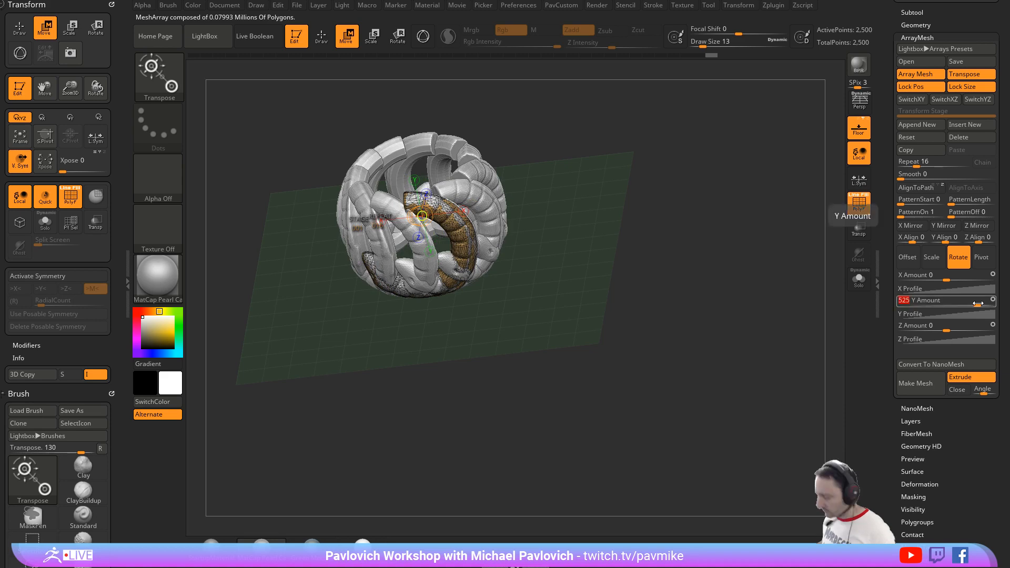
{"action": "type", "text": "360"}
{"action": "key", "text": "Return"}
{"action": "left_click_drag", "start_coordinate": [690, 259], "coordinate": [679, 230], "text": "shift"}
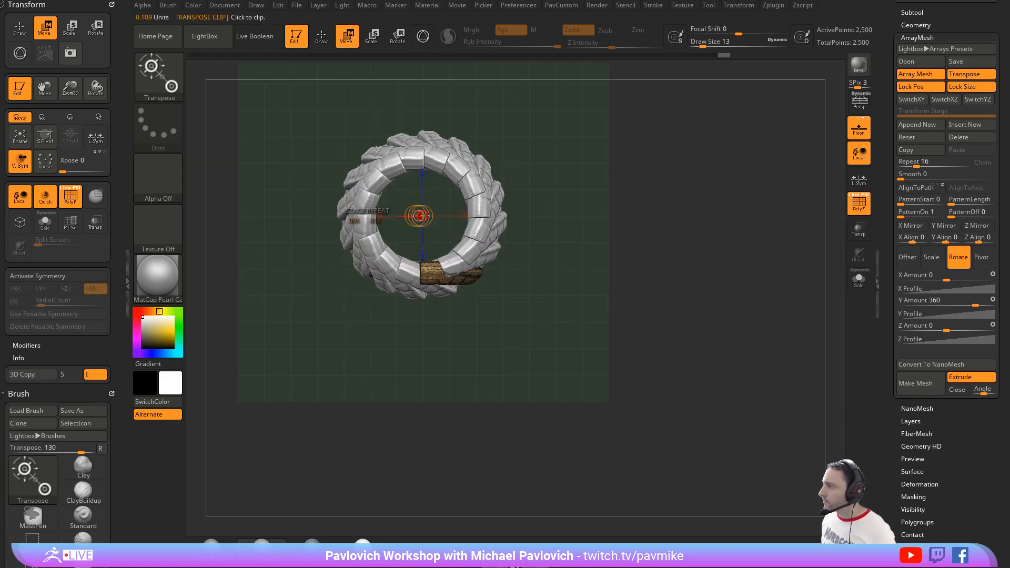
Step: Turn off the array's Transpose option and move the source snake outward from the centre to widen the ring
{"action": "left_click", "coordinate": [971, 74]}
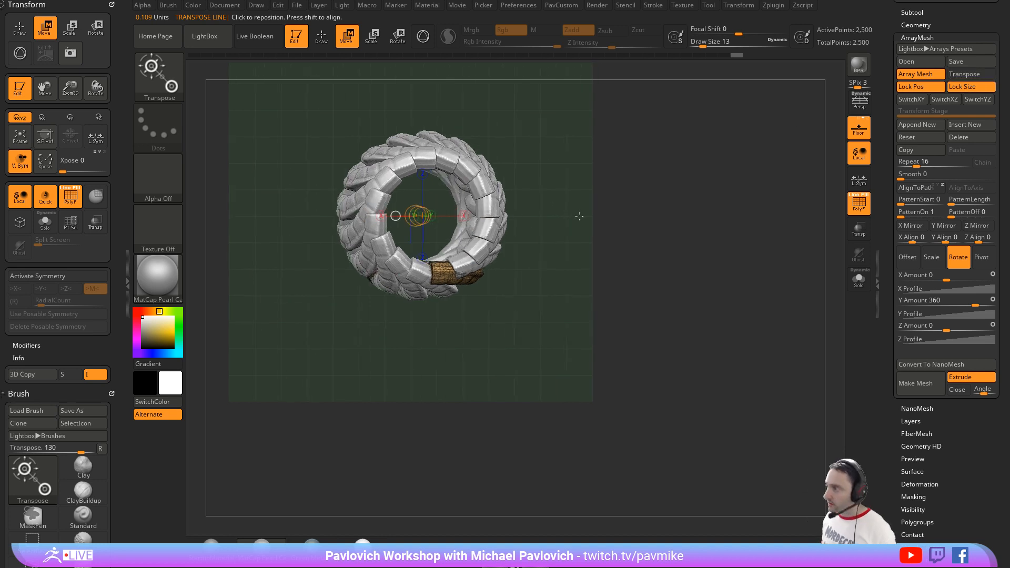
{"action": "key", "text": "y"}
{"action": "left_click_drag", "start_coordinate": [418, 340], "coordinate": [400, 556]}
{"action": "right_click_drag", "start_coordinate": [716, 410], "coordinate": [709, 350], "text": "ctrl"}
{"action": "right_click_drag", "start_coordinate": [595, 363], "coordinate": [606, 240], "text": "alt"}
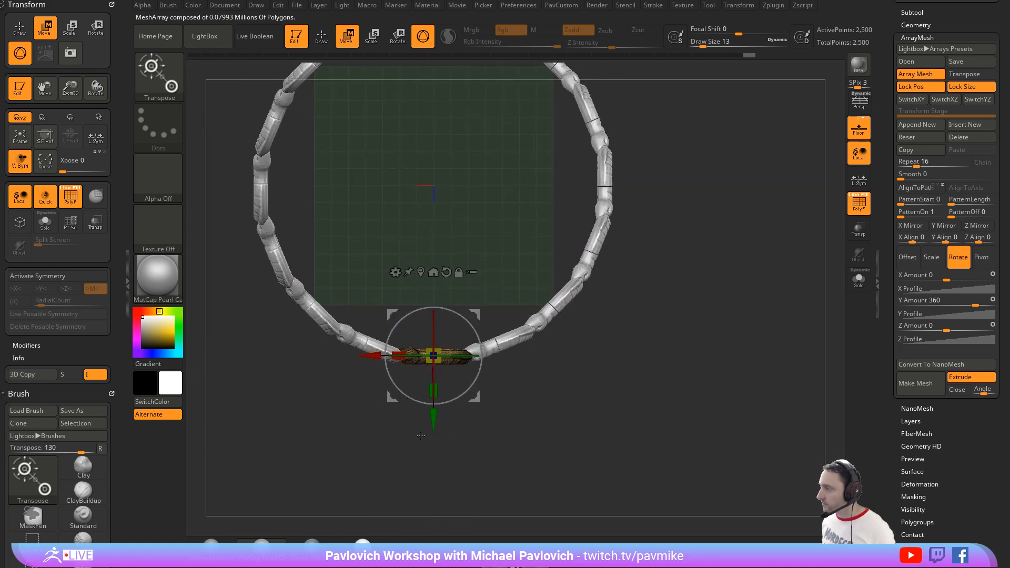
Step: Undo the trial gizmo change and rotate the source snake to change how each copy sits in the ring
{"action": "left_click_drag", "start_coordinate": [433, 390], "coordinate": [433, 445]}
{"action": "key", "text": "ctrl+z"}
{"action": "left_click_drag", "start_coordinate": [479, 369], "coordinate": [501, 358]}
{"action": "key", "text": "q"}
{"action": "mouse_move", "coordinate": [573, 337]}
{"action": "right_mouse_down"}
{"action": "mouse_move", "coordinate": [690, 259]}
{"action": "mouse_move", "coordinate": [703, 277]}
{"action": "right_mouse_up"}
{"action": "right_click_drag", "start_coordinate": [622, 304], "coordinate": [619, 280], "text": "alt"}
{"action": "key", "text": "w"}
{"action": "mouse_move", "coordinate": [455, 319]}
{"action": "left_mouse_down"}
{"action": "mouse_move", "coordinate": [470, 331]}
{"action": "mouse_move", "coordinate": [459, 409]}
{"action": "mouse_move", "coordinate": [443, 418]}
{"action": "left_mouse_up"}
Step: Mask the tail portion of the source snake, leaving the head free to move
{"action": "key", "text": "q"}
{"action": "mouse_move", "coordinate": [589, 273]}
{"action": "right_mouse_down"}
{"action": "mouse_move", "coordinate": [598, 264]}
{"action": "mouse_move", "coordinate": [627, 283]}
{"action": "mouse_move", "coordinate": [665, 239]}
{"action": "right_mouse_up"}
{"action": "left_click_drag", "start_coordinate": [507, 243], "coordinate": [412, 348], "text": "ctrl"}
{"action": "left_click", "coordinate": [413, 347], "text": "ctrl"}
{"action": "left_click", "coordinate": [445, 311], "text": "ctrl"}
Step: Rotate the unmasked head of the source snake sideways with the gizmo so it bends away from the tail
{"action": "key", "text": "w"}
{"action": "mouse_move", "coordinate": [473, 241]}
{"action": "left_mouse_down"}
{"action": "mouse_move", "coordinate": [505, 273]}
{"action": "mouse_move", "coordinate": [559, 296]}
{"action": "left_mouse_up"}
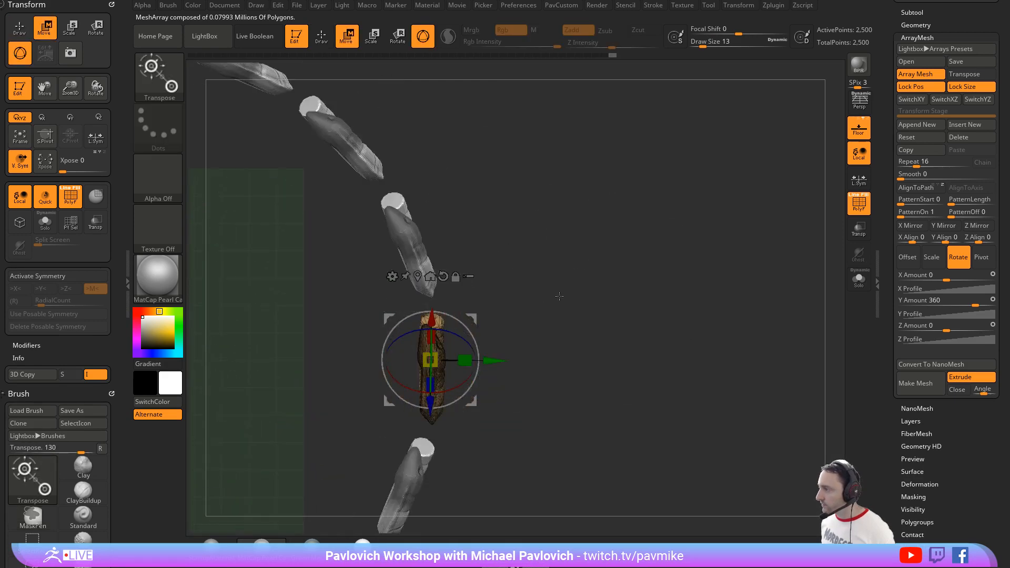
{"action": "left_click_drag", "start_coordinate": [471, 320], "coordinate": [364, 307], "text": "alt"}
{"action": "left_click", "coordinate": [474, 326], "text": "ctrl"}
{"action": "left_click", "coordinate": [427, 363], "text": "alt"}
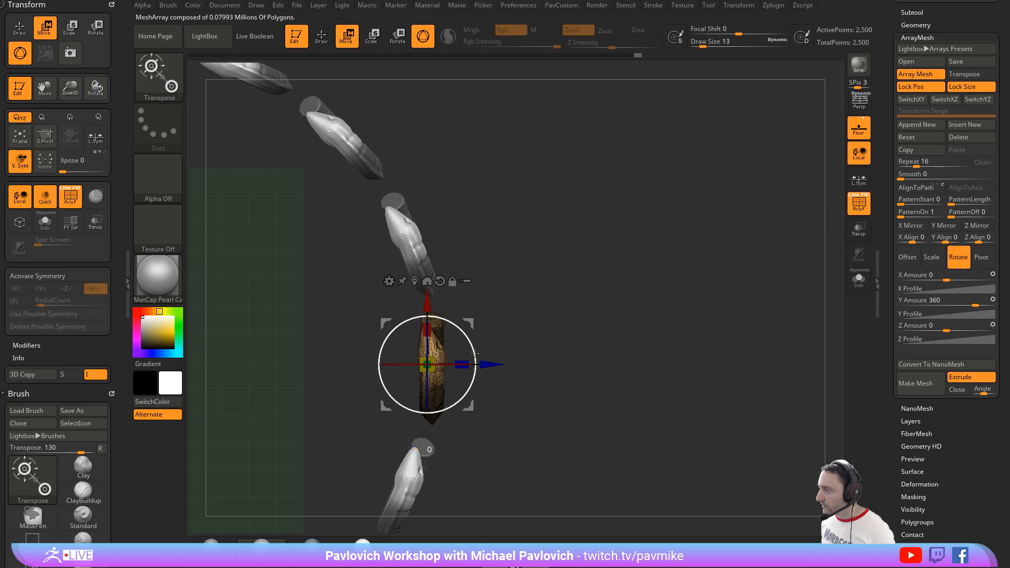
{"action": "left_click_drag", "start_coordinate": [455, 325], "coordinate": [474, 324]}
{"action": "key", "text": "q"}
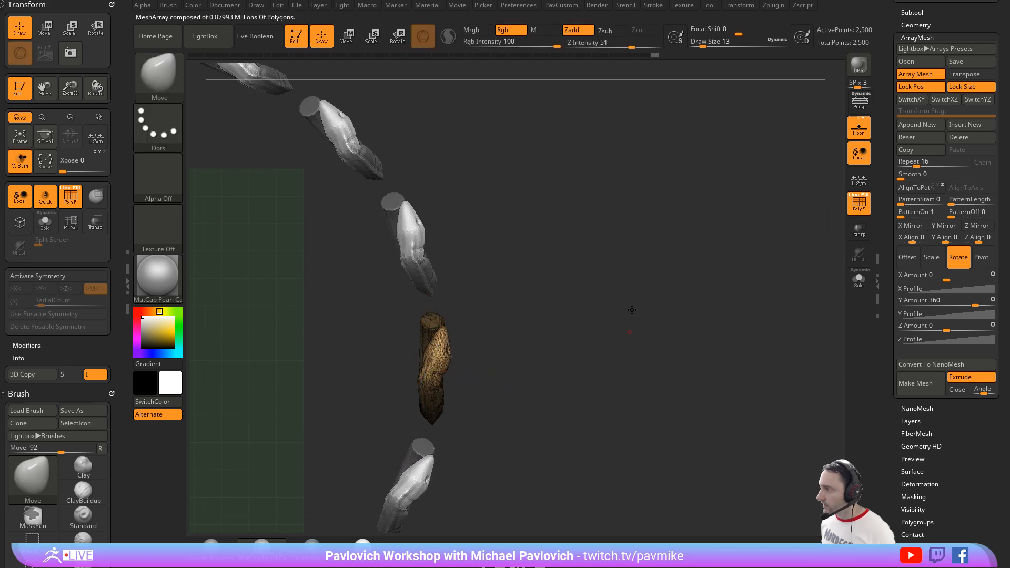
Step: Convert the snake array to a NanoMesh
{"action": "mouse_move", "coordinate": [632, 309]}
{"action": "left_mouse_down"}
{"action": "mouse_move", "coordinate": [608, 230]}
{"action": "mouse_move", "coordinate": [574, 232]}
{"action": "mouse_move", "coordinate": [598, 263]}
{"action": "mouse_move", "coordinate": [593, 240]}
{"action": "mouse_move", "coordinate": [624, 254]}
{"action": "left_mouse_up"}
{"action": "key", "text": "s"}
{"action": "key", "text": "s"}
{"action": "key", "text": "s"}
{"action": "mouse_move", "coordinate": [623, 256]}
{"action": "left_mouse_down"}
{"action": "mouse_move", "coordinate": [735, 284]}
{"action": "mouse_move", "coordinate": [637, 252]}
{"action": "left_mouse_up"}
{"action": "left_click", "coordinate": [896, 365]}
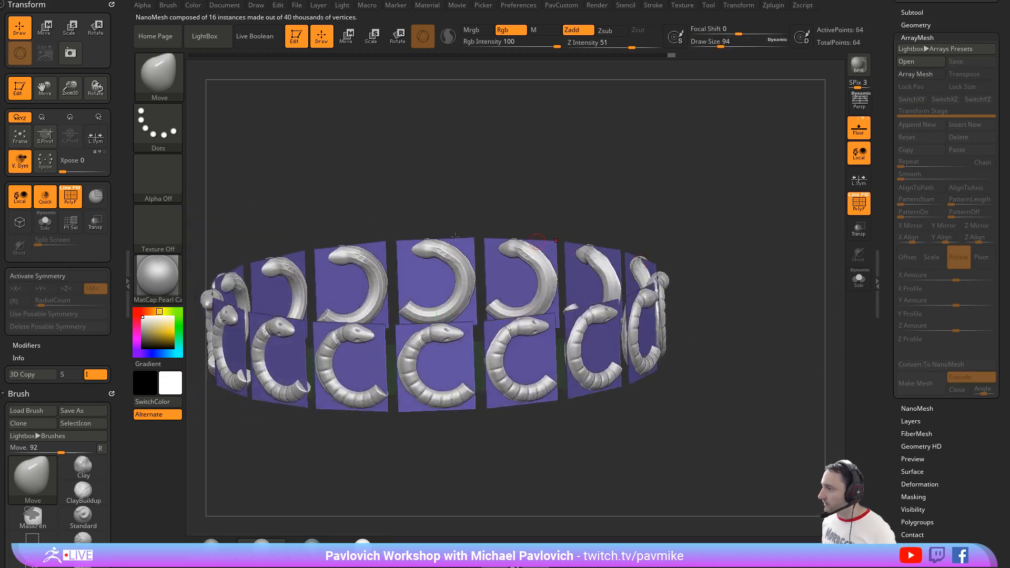
{"action": "left_click_drag", "start_coordinate": [728, 279], "coordinate": [689, 289]}
{"action": "left_click_drag", "start_coordinate": [889, 151], "coordinate": [888, 195]}
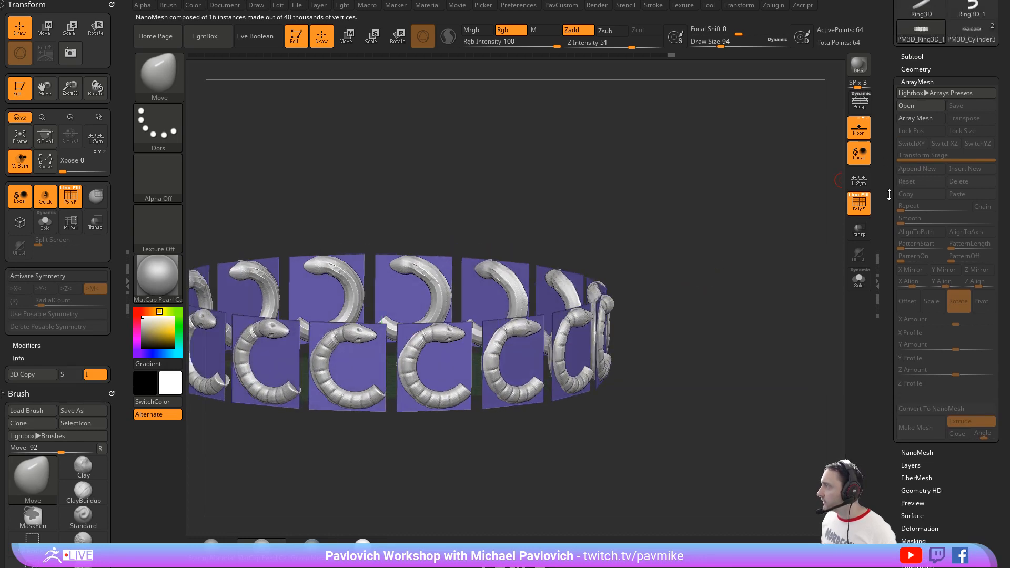
{"action": "left_click", "coordinate": [916, 120]}
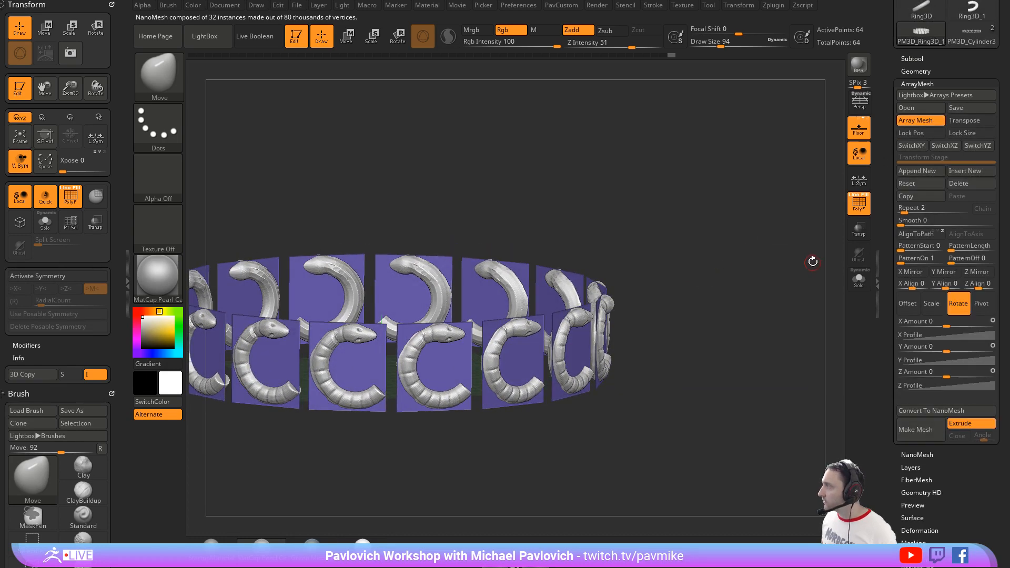
{"action": "left_click", "coordinate": [917, 122]}
Step: Open the NanoMesh settings and switch to Edit Mesh for the source snake
{"action": "left_click_drag", "start_coordinate": [889, 168], "coordinate": [888, 8]}
{"action": "left_click", "coordinate": [907, 243], "text": "shift"}
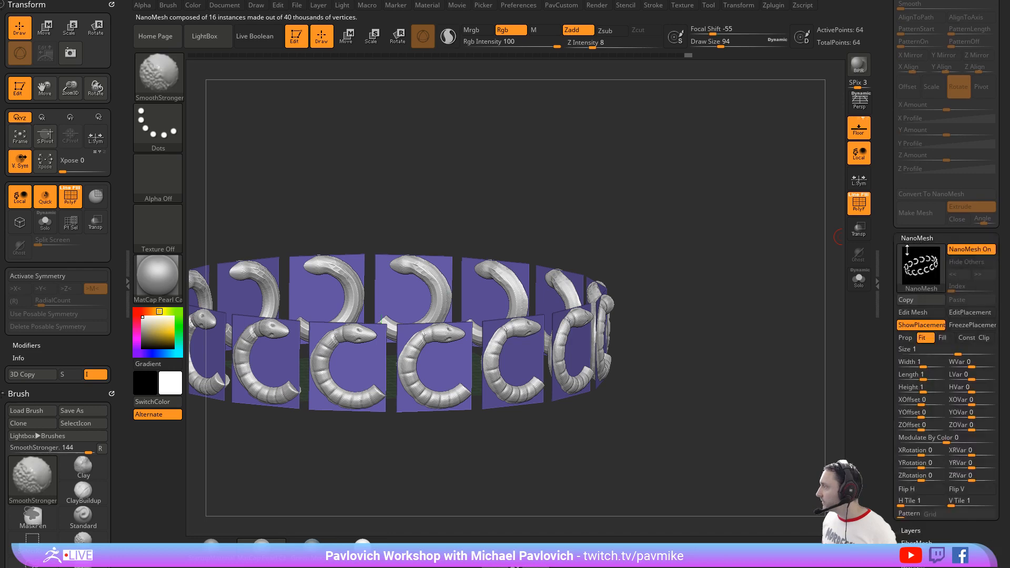
{"action": "left_click", "coordinate": [912, 312]}
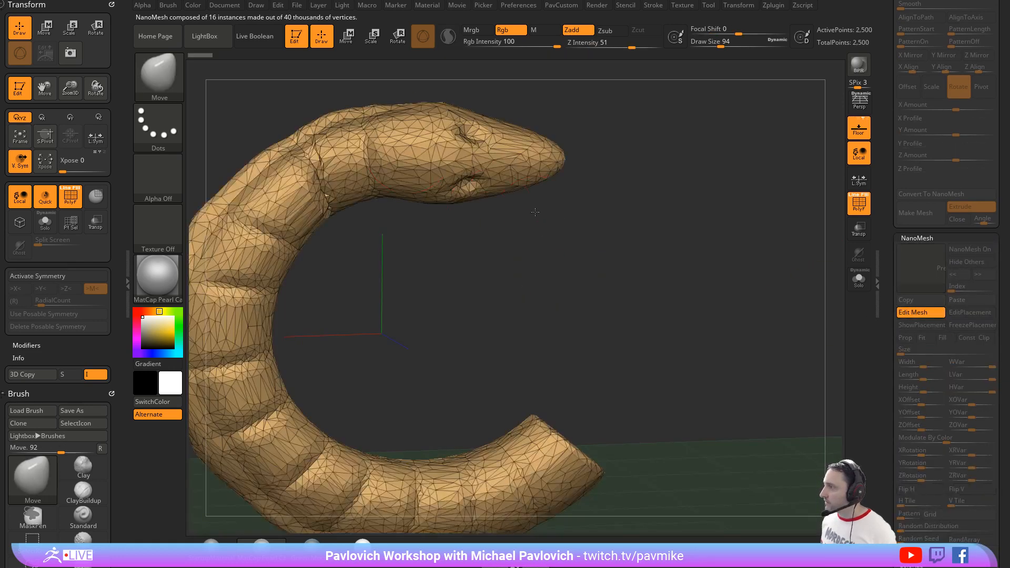
{"action": "right_click_drag", "start_coordinate": [535, 212], "coordinate": [550, 228], "text": "ctrl"}
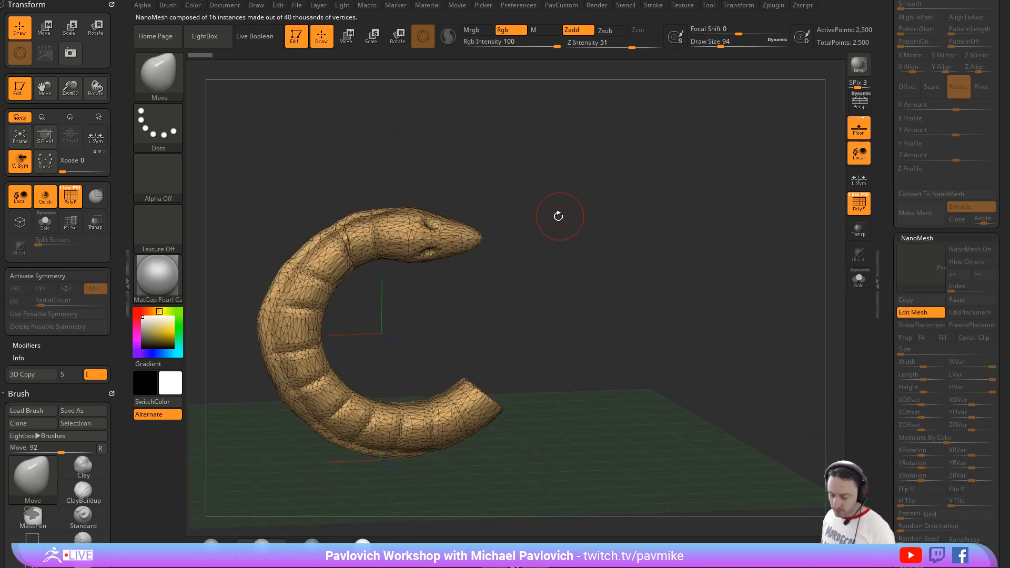
Step: Choose the IMM MachineParts brush and replace the source snake with its Brace part
{"action": "key", "text": "b"}
{"action": "key", "text": "i"}
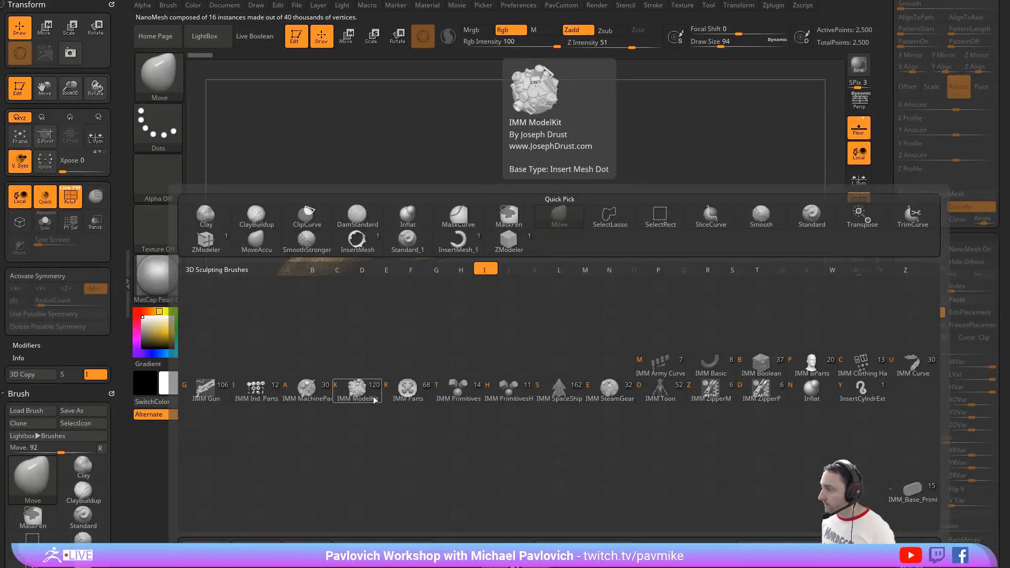
{"action": "left_click", "coordinate": [316, 396]}
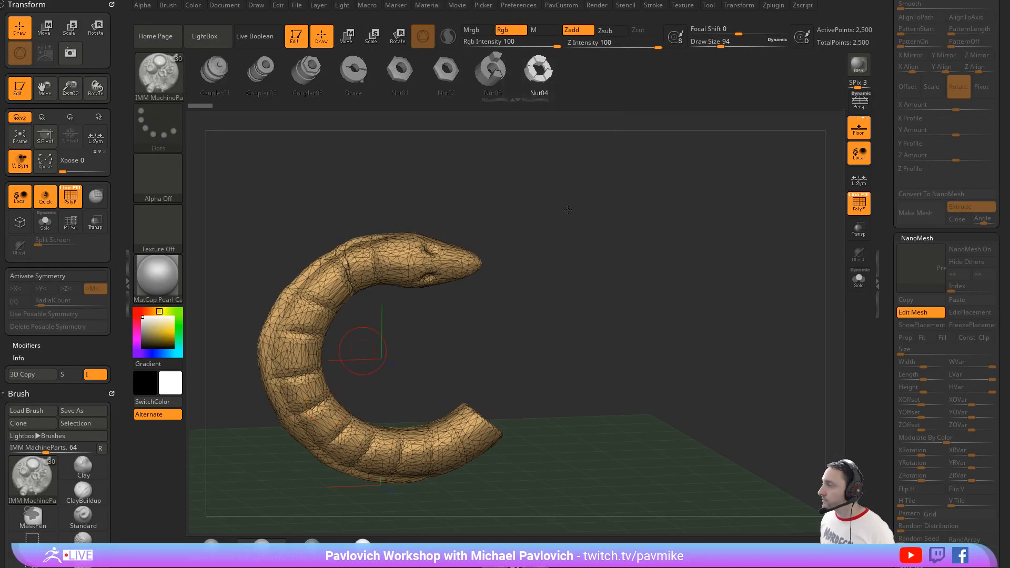
{"action": "key", "text": "w"}
{"action": "left_click", "coordinate": [354, 70]}
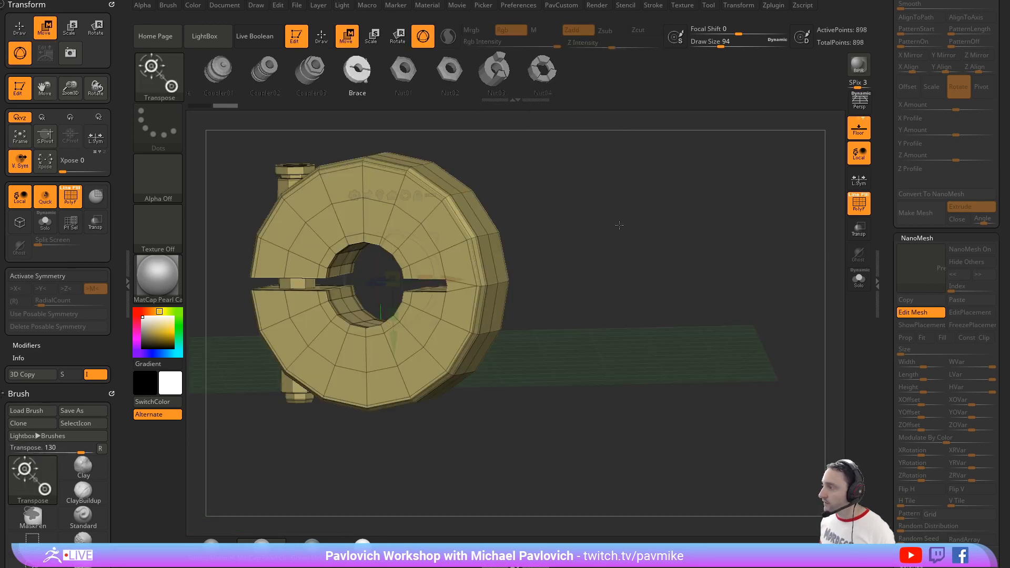
Step: Unify the brace mesh and leave Edit Mesh to apply it to the whole ring
{"action": "key", "text": "5"}
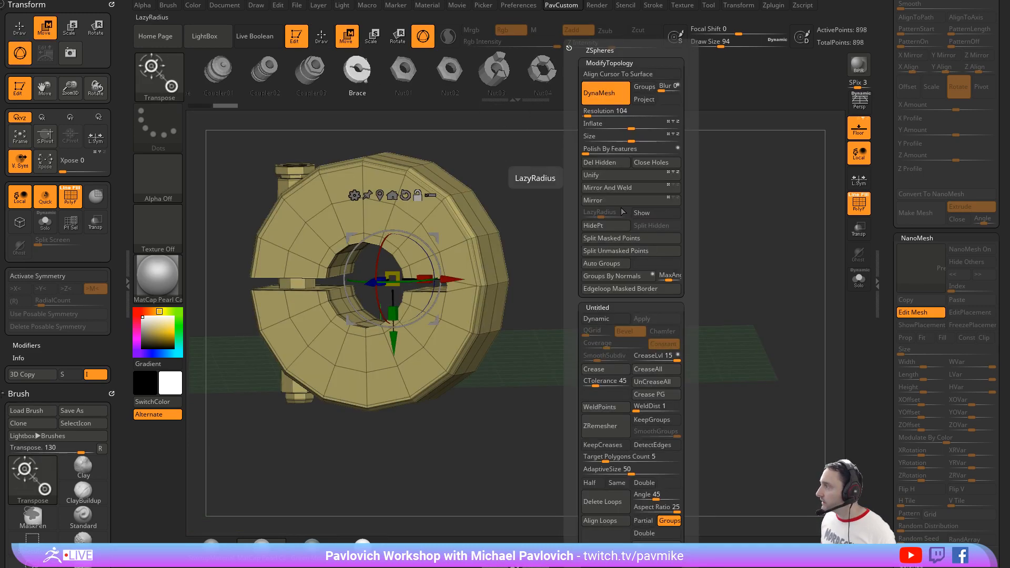
{"action": "left_click", "coordinate": [604, 175]}
{"action": "left_click_drag", "start_coordinate": [889, 220], "coordinate": [885, 302]}
{"action": "left_click", "coordinate": [910, 492]}
{"action": "left_click_drag", "start_coordinate": [639, 200], "coordinate": [702, 170]}
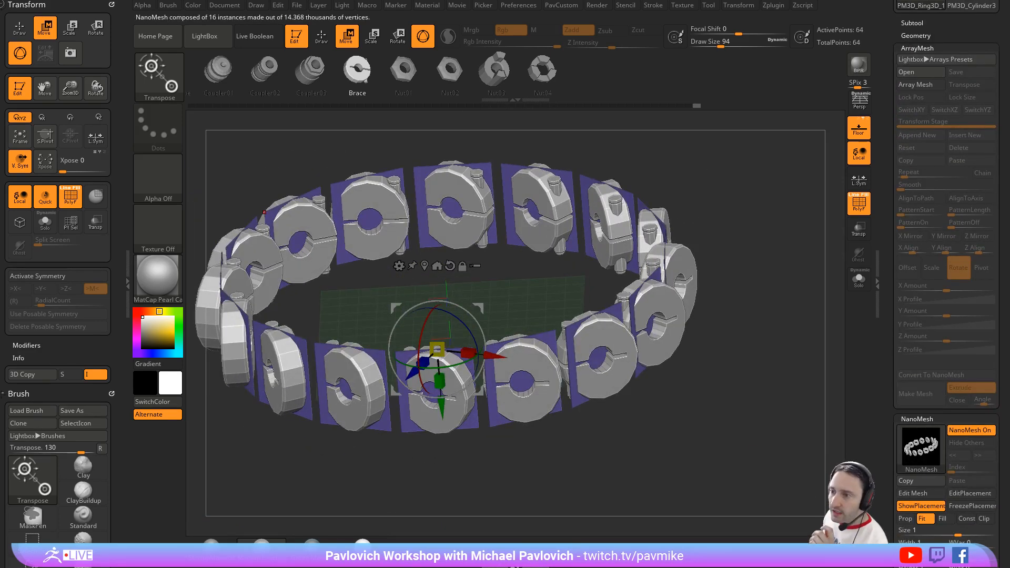
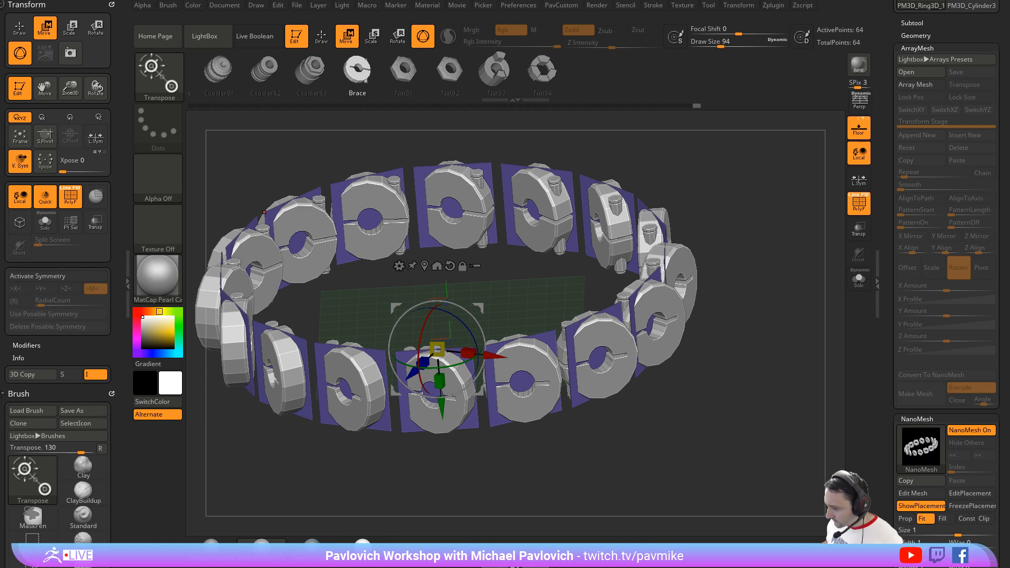
Step: Quick-save the project, leave Edit mode and clear the brace ring from the canvas
{"action": "key", "text": "ctrl+s"}
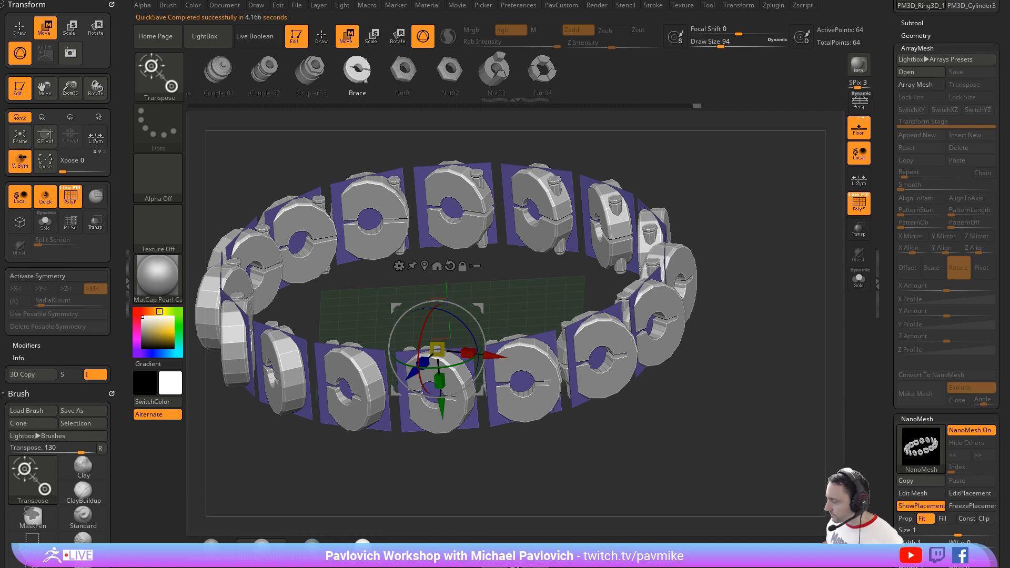
{"action": "left_click_drag", "start_coordinate": [780, 220], "coordinate": [804, 204]}
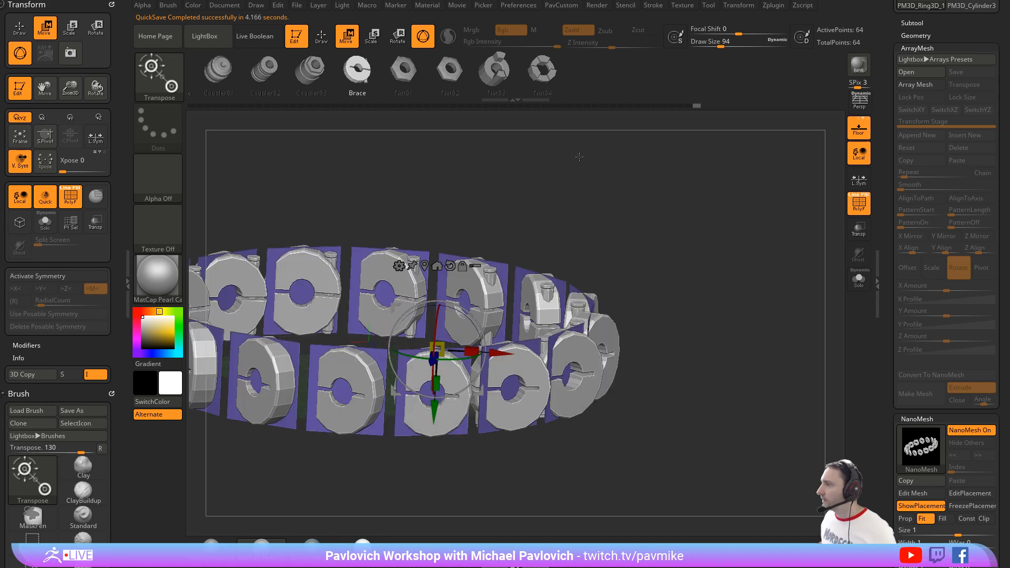
{"action": "left_click", "coordinate": [296, 36]}
{"action": "key", "text": "ctrl+n"}
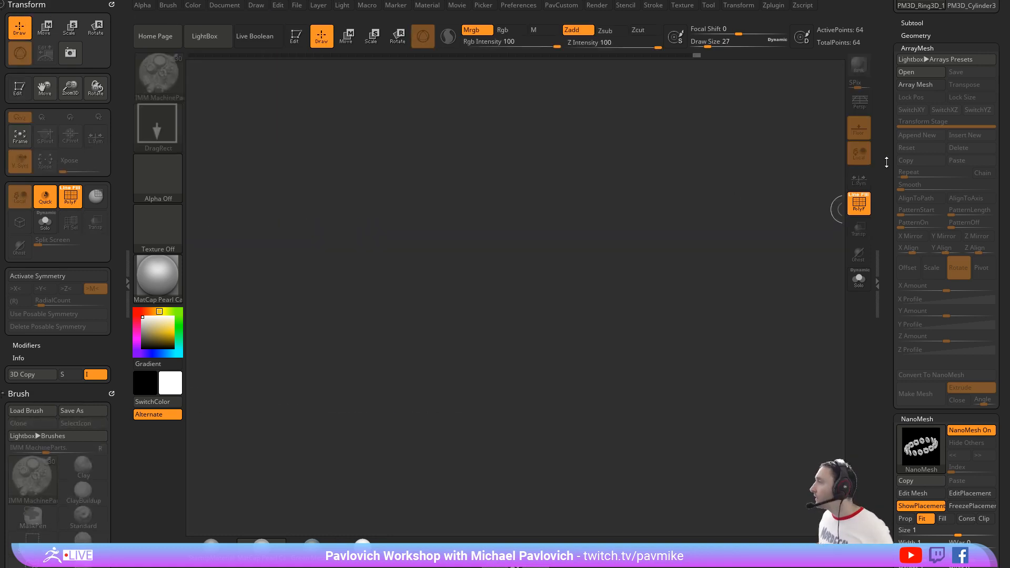
Step: Choose the Cylinder3D primitive, draw it on the canvas and enter Edit mode
{"action": "left_click_drag", "start_coordinate": [948, 163], "coordinate": [885, 442]}
{"action": "left_click", "coordinate": [923, 178]}
{"action": "left_click", "coordinate": [971, 129]}
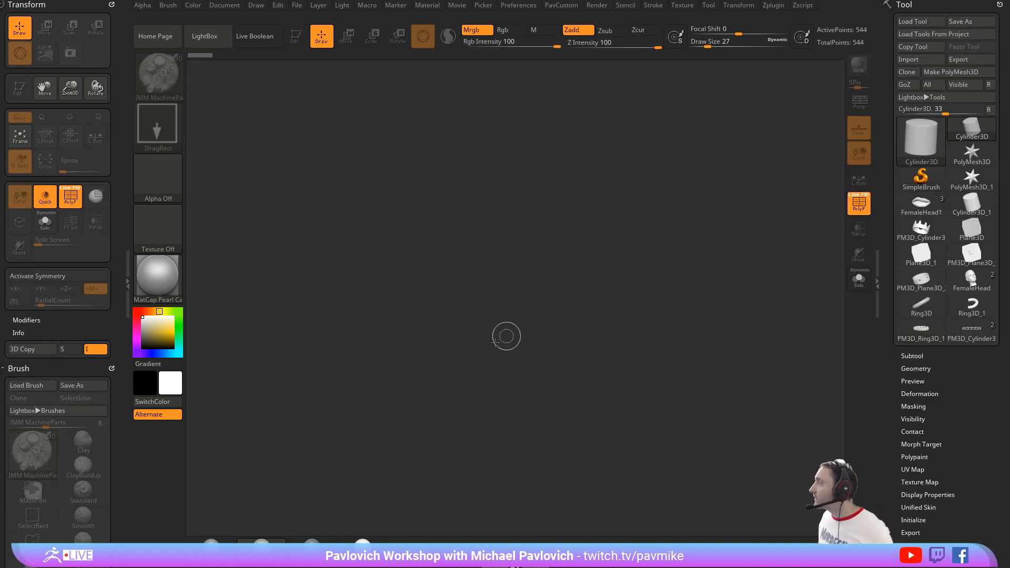
{"action": "left_click_drag", "start_coordinate": [494, 343], "coordinate": [517, 421]}
{"action": "left_click", "coordinate": [296, 36]}
{"action": "left_click_drag", "start_coordinate": [720, 216], "coordinate": [725, 255]}
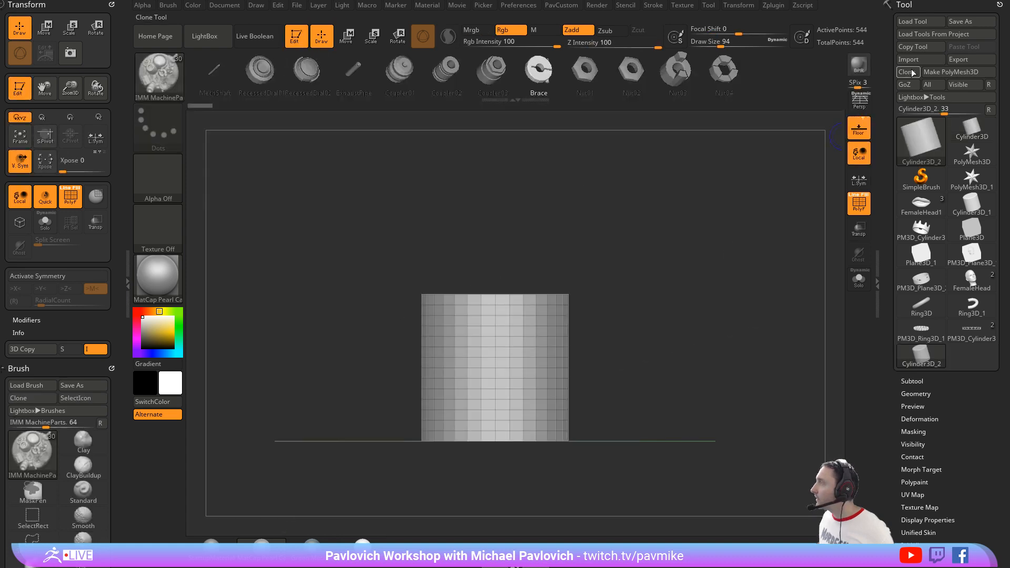
Step: Convert the cylinder to a PolyMesh3D and assign polygroups to its side and caps with Groups By Normals
{"action": "left_click", "coordinate": [942, 72]}
{"action": "key", "text": "2"}
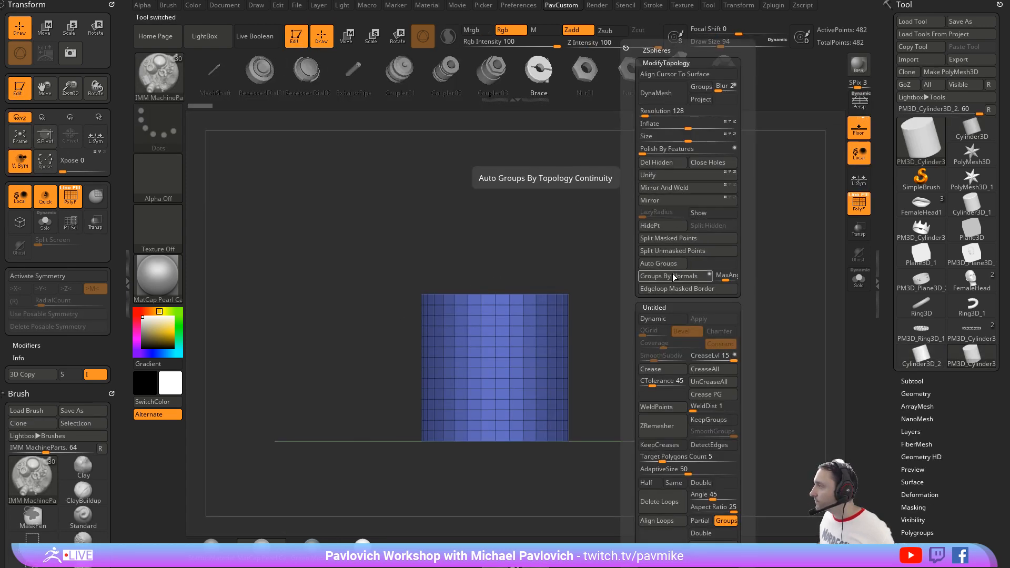
{"action": "left_click", "coordinate": [661, 263]}
Step: Open UV Master and unwrap the cylinder with Polygroups enabled
{"action": "left_click", "coordinate": [112, 6]}
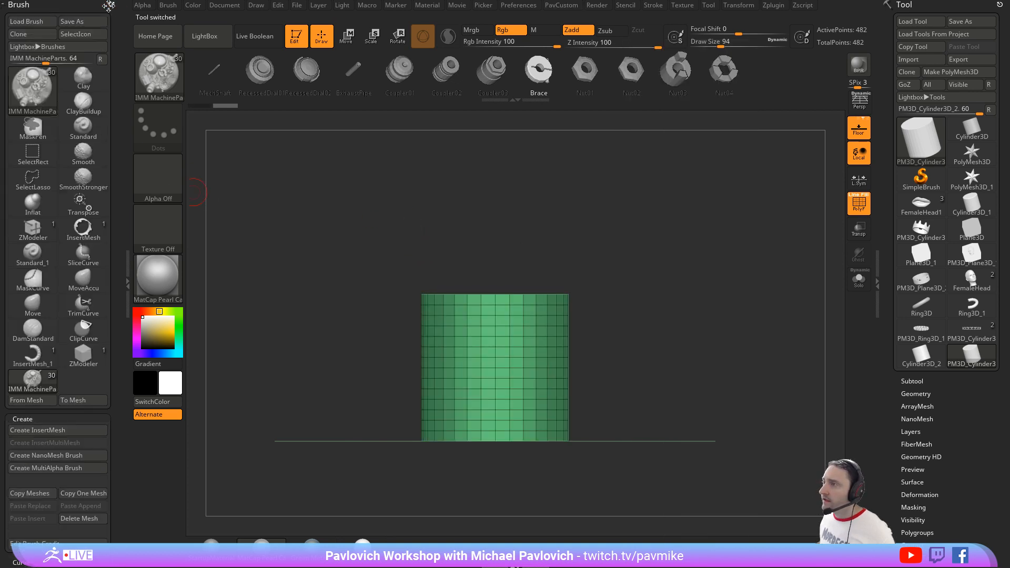
{"action": "left_click", "coordinate": [112, 7]}
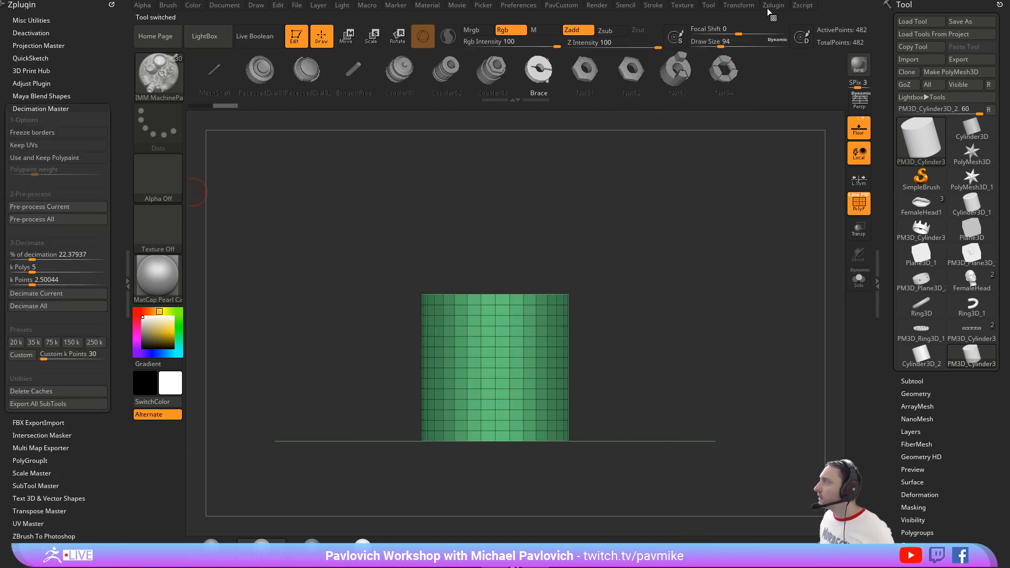
{"action": "left_click", "coordinate": [97, 108], "text": "shift"}
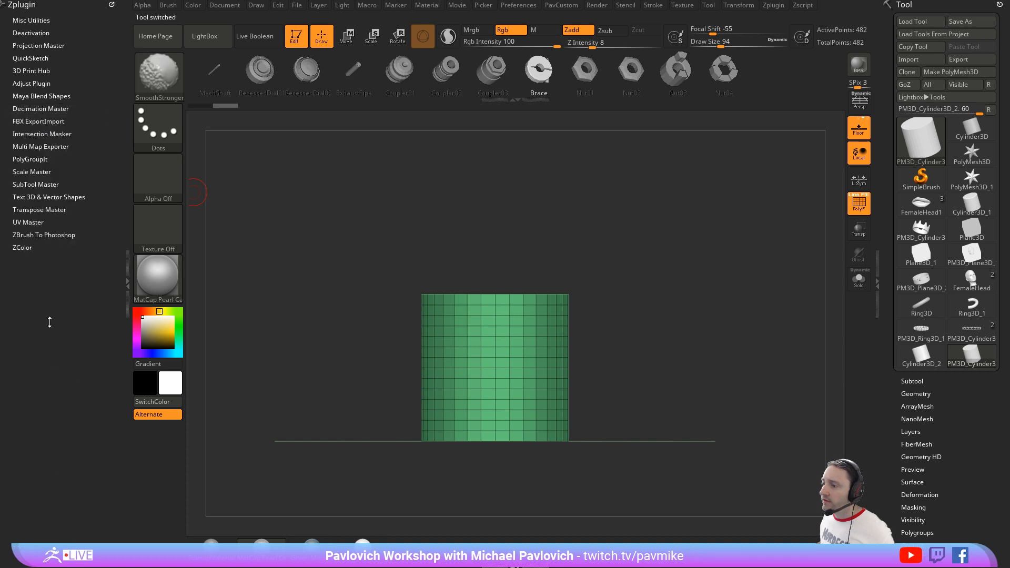
{"action": "left_click", "coordinate": [28, 222]}
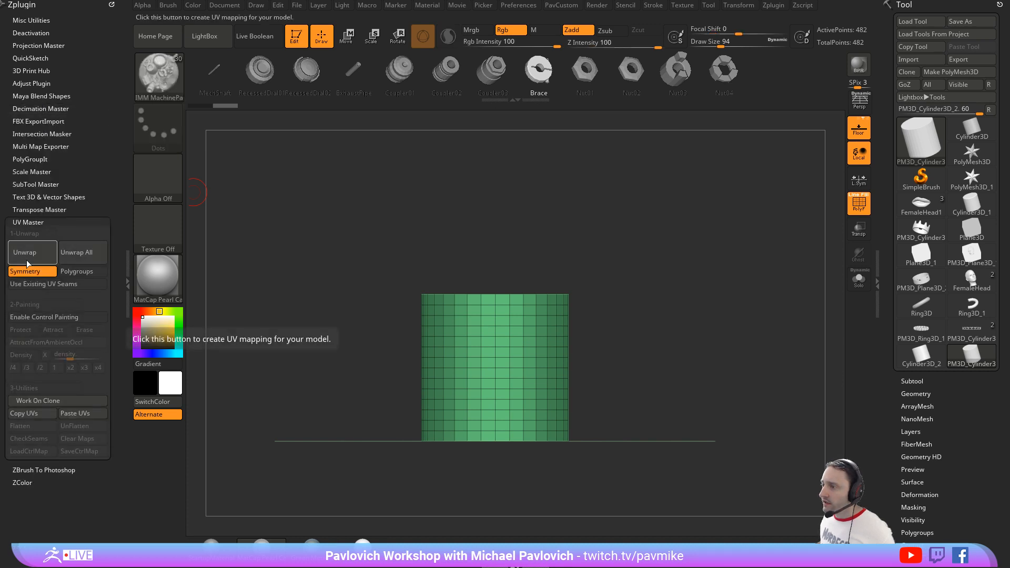
{"action": "left_click", "coordinate": [77, 271]}
{"action": "left_click", "coordinate": [24, 252]}
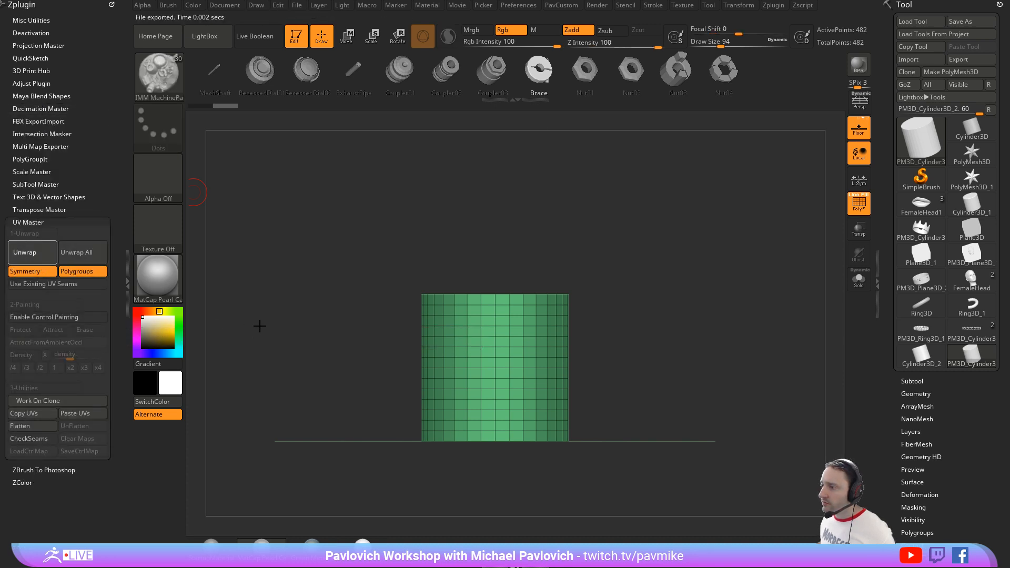
Step: Flatten the cylinder into its UV layout and reduce the draw size
{"action": "left_click", "coordinate": [37, 425]}
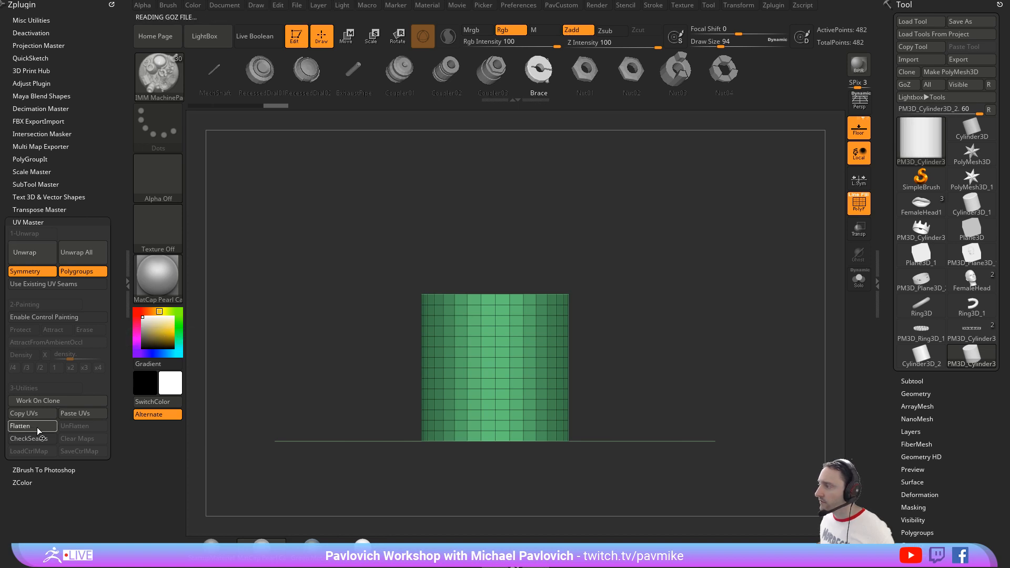
{"action": "left_click_drag", "start_coordinate": [733, 321], "coordinate": [724, 395], "text": "alt"}
{"action": "key", "text": "s"}
{"action": "left_click_drag", "start_coordinate": [352, 230], "coordinate": [341, 231]}
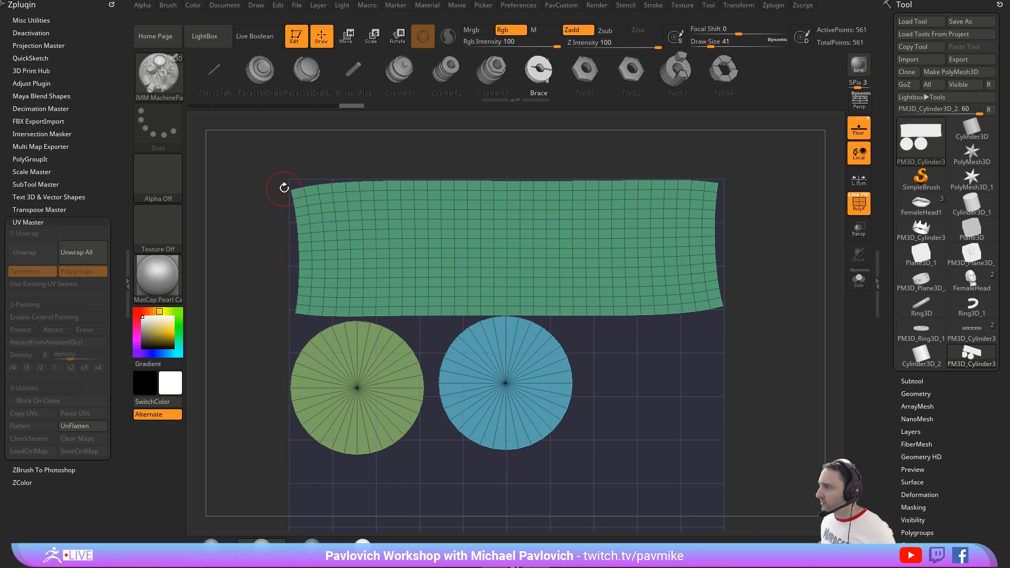
{"action": "left_click_drag", "start_coordinate": [769, 297], "coordinate": [729, 283], "text": "alt"}
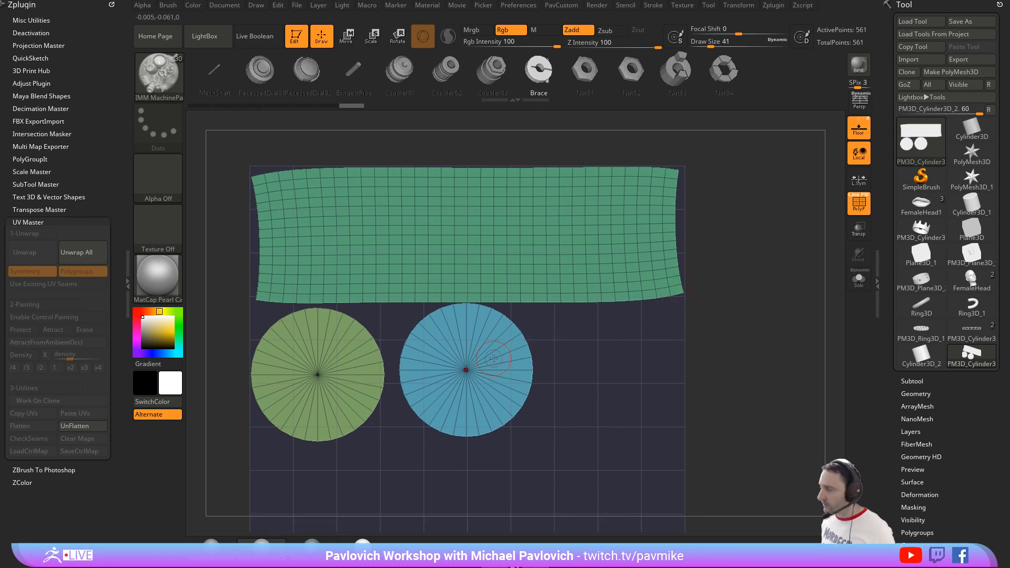
Step: Move the two circular cap islands down, away from the side strip, and return to Draw mode
{"action": "key", "text": "w"}
{"action": "left_click", "coordinate": [495, 329], "text": "ctrl"}
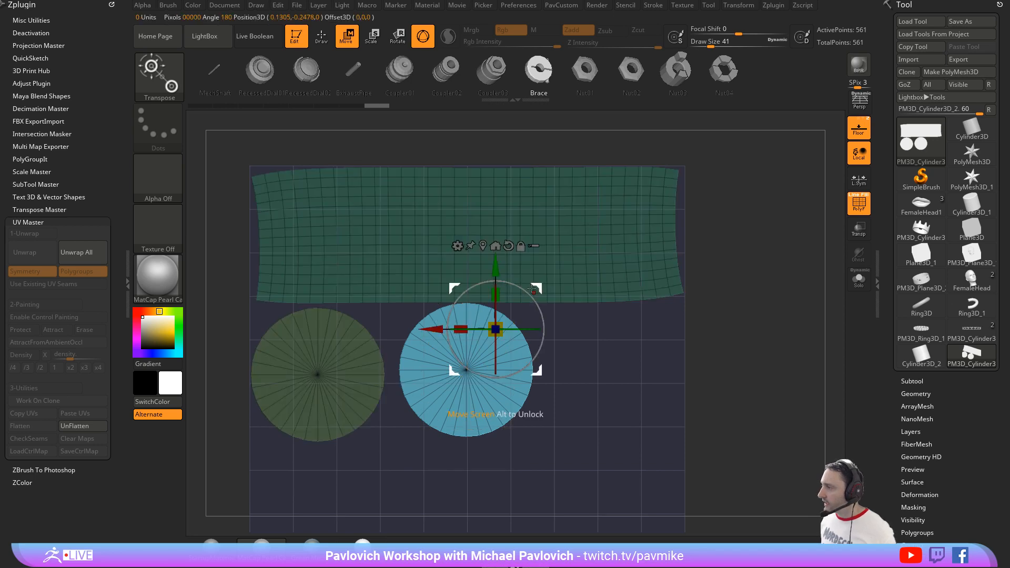
{"action": "left_click_drag", "start_coordinate": [532, 288], "coordinate": [563, 333]}
{"action": "left_click", "coordinate": [319, 373], "text": "ctrl"}
{"action": "left_click_drag", "start_coordinate": [361, 335], "coordinate": [382, 363]}
{"action": "left_click_drag", "start_coordinate": [759, 196], "coordinate": [775, 271], "text": "ctrl"}
{"action": "key", "text": "q"}
{"action": "left_click_drag", "start_coordinate": [756, 226], "coordinate": [801, 287], "text": "ctrl"}
Step: Disable Groups and Crease for MaskByFeature and mask the UV islands by Border only
{"action": "scroll", "coordinate": [904, 230], "scroll_direction": "down", "scroll_amount": 5}
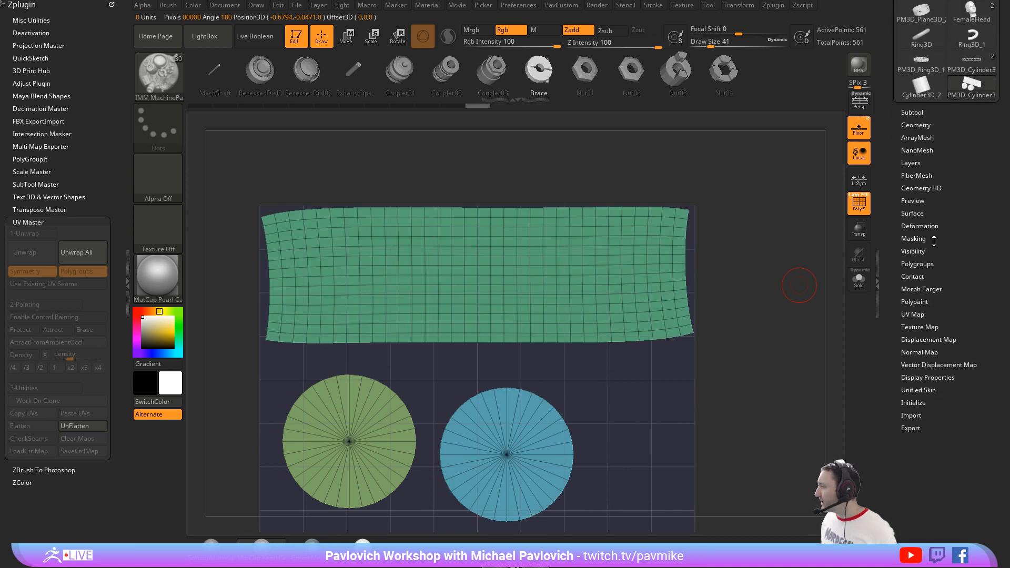
{"action": "left_click", "coordinate": [919, 239]}
{"action": "scroll", "coordinate": [907, 256], "scroll_direction": "down", "scroll_amount": 1}
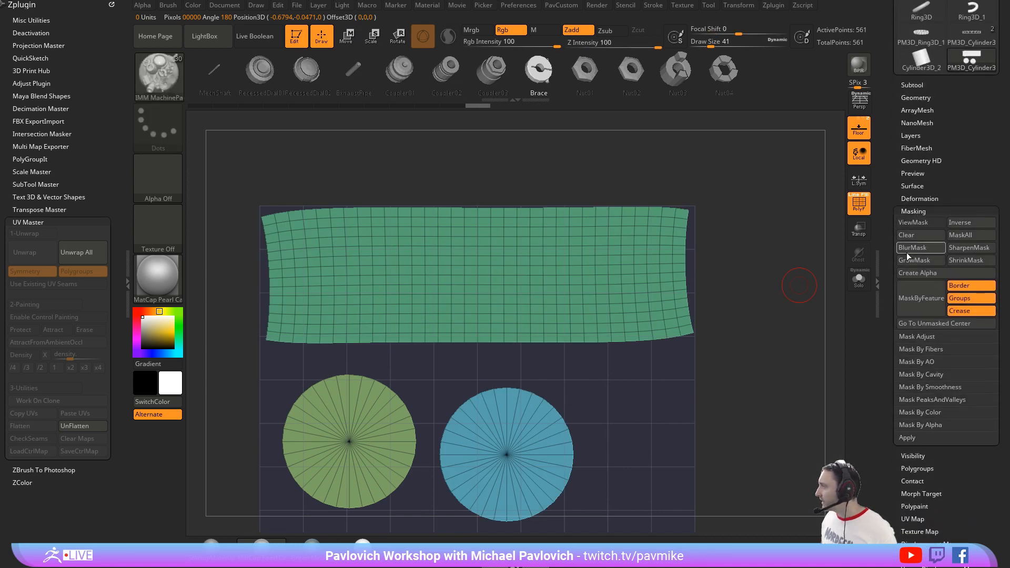
{"action": "left_click", "coordinate": [957, 301]}
{"action": "left_click", "coordinate": [958, 310]}
{"action": "left_click", "coordinate": [933, 307]}
{"action": "left_click_drag", "start_coordinate": [760, 272], "coordinate": [755, 227], "text": "alt"}
{"action": "left_click", "coordinate": [756, 261], "text": "ctrl"}
Step: Mask everything except the side strip's right edge, then choose the ClipCurve brush and clip that edge straight
{"action": "key", "text": "ctrl+shift"}
{"action": "left_click_drag", "start_coordinate": [742, 163], "coordinate": [665, 342], "text": "ctrl"}
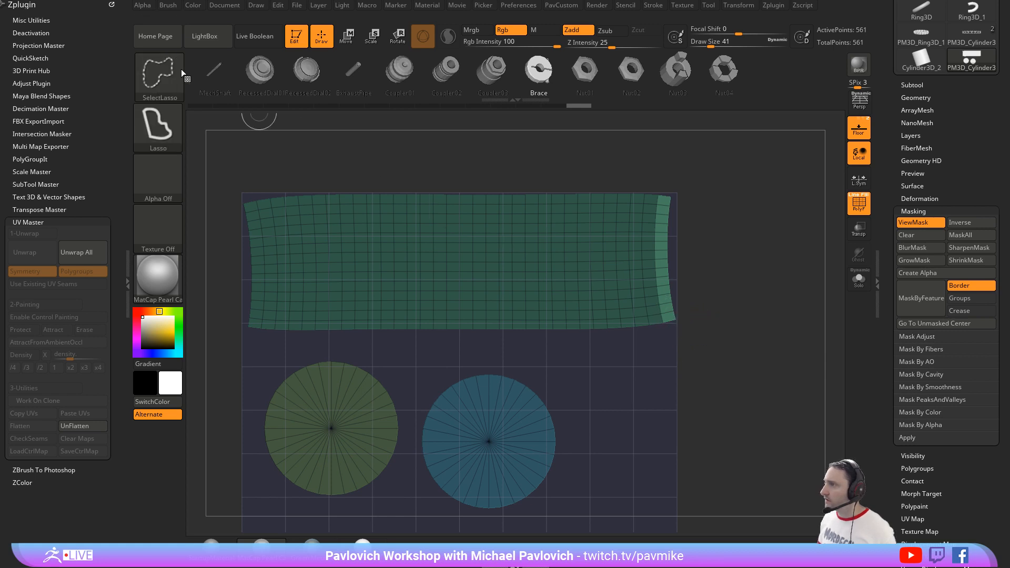
{"action": "left_click", "coordinate": [159, 75]}
{"action": "left_click", "coordinate": [327, 133]}
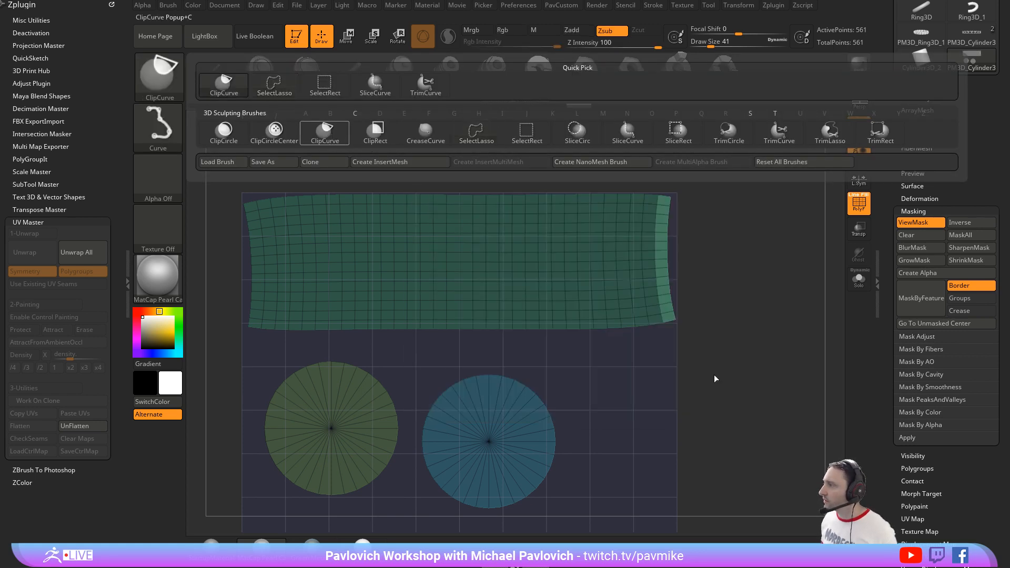
{"action": "mouse_move", "coordinate": [707, 400]}
{"action": "left_mouse_down", "text": "ctrl+shift"}
{"action": "mouse_move", "coordinate": [697, 153]}
{"action": "mouse_move", "coordinate": [672, 155]}
{"action": "mouse_move", "coordinate": [733, 204]}
{"action": "left_mouse_up", "text": "ctrl+shift"}
Step: Leave only the side strip's left edge unmasked and clip it to a straight vertical line
{"action": "mouse_move", "coordinate": [227, 161]}
{"action": "left_mouse_down", "text": "ctrl"}
{"action": "mouse_move", "coordinate": [260, 348]}
{"action": "mouse_move", "coordinate": [234, 142]}
{"action": "left_mouse_up", "text": "ctrl"}
{"action": "left_click", "coordinate": [234, 355], "text": "ctrl"}
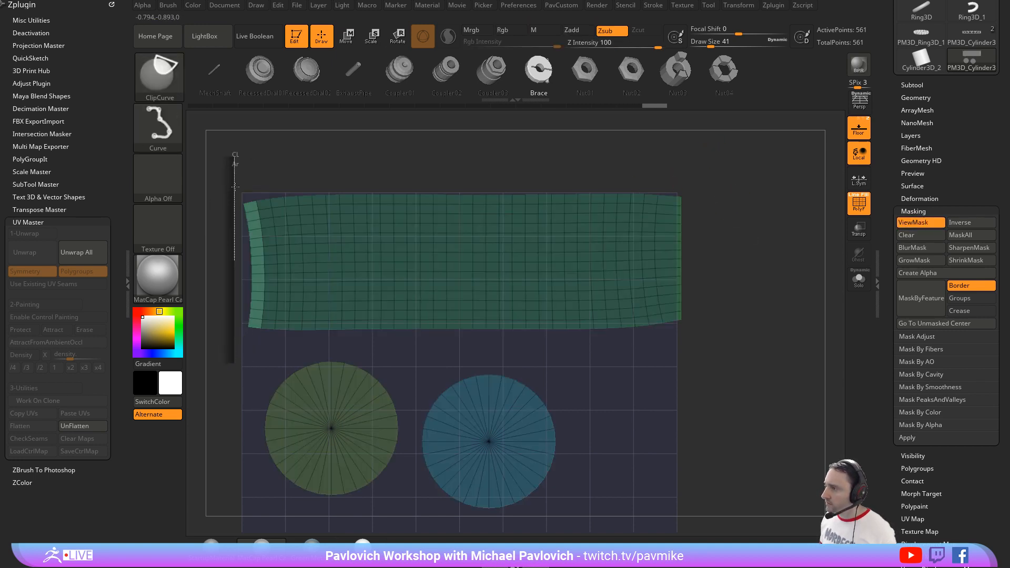
{"action": "left_click_drag", "start_coordinate": [235, 187], "coordinate": [236, 373], "text": "ctrl+shift"}
{"action": "left_click_drag", "start_coordinate": [236, 171], "coordinate": [234, 387], "text": "ctrl+shift"}
Step: Leave only the side strip's top edge unmasked and clip it to a straight horizontal line
{"action": "left_click_drag", "start_coordinate": [236, 133], "coordinate": [303, 166], "text": "ctrl"}
{"action": "left_click_drag", "start_coordinate": [214, 156], "coordinate": [263, 208], "text": "ctrl"}
{"action": "left_click_drag", "start_coordinate": [219, 176], "coordinate": [243, 208], "text": "ctrl+alt"}
{"action": "key", "text": "ctrl+z"}
{"action": "left_click_drag", "start_coordinate": [711, 174], "coordinate": [264, 189], "text": "ctrl+shift"}
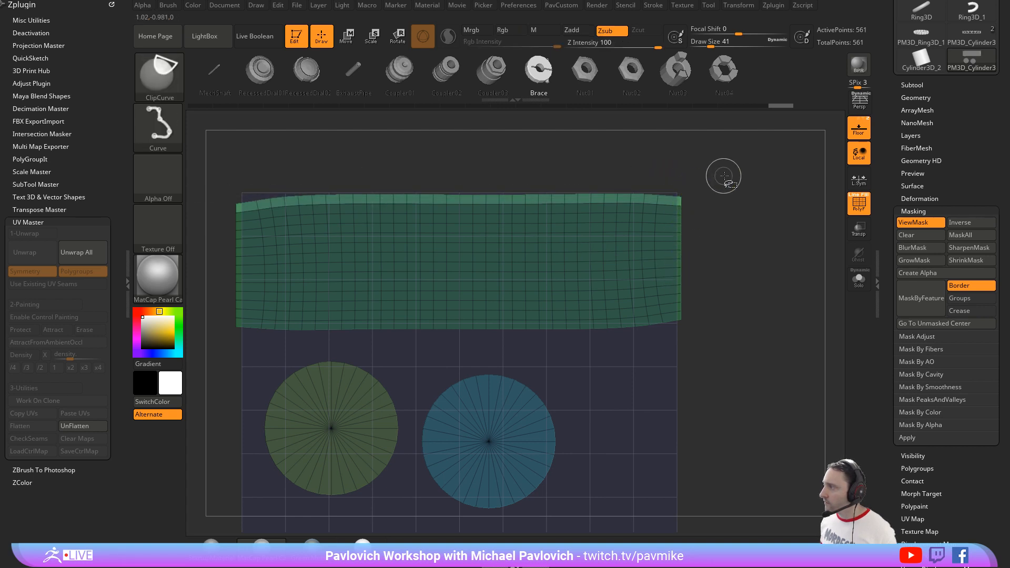
{"action": "left_click_drag", "start_coordinate": [723, 177], "coordinate": [200, 182], "text": "ctrl+shift"}
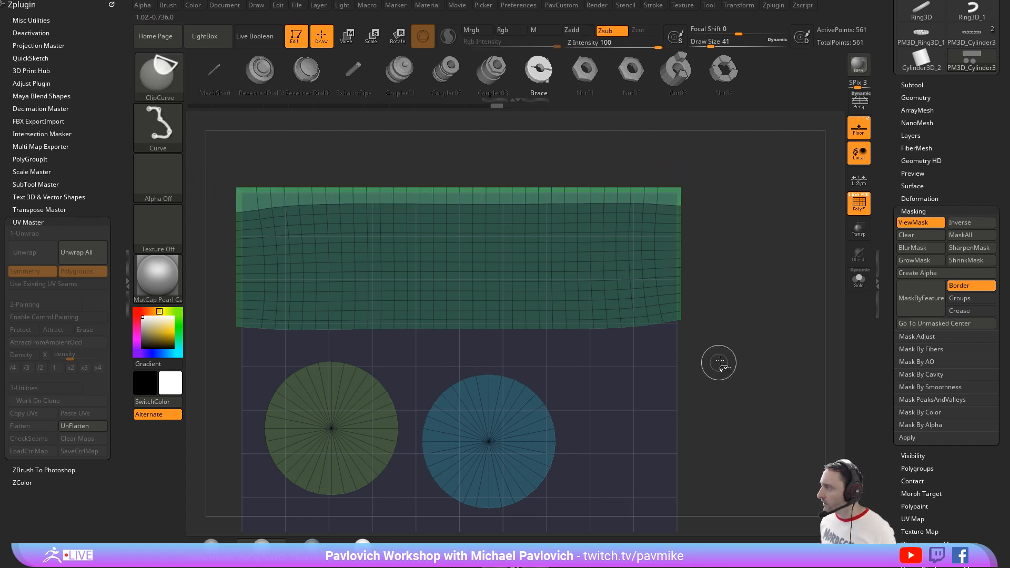
Step: Isolate the side strip's bottom edge from the caps with masking, clip it straight and clear the mask
{"action": "left_click_drag", "start_coordinate": [738, 378], "coordinate": [228, 323], "text": "ctrl"}
{"action": "left_click_drag", "start_coordinate": [721, 355], "coordinate": [649, 318], "text": "ctrl"}
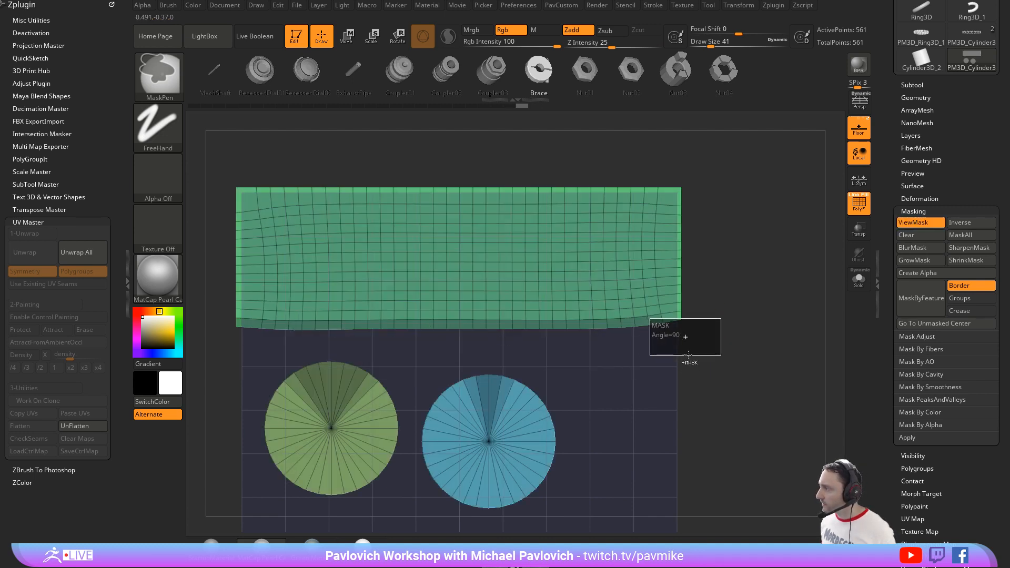
{"action": "left_click_drag", "start_coordinate": [687, 355], "coordinate": [219, 519], "text": "ctrl"}
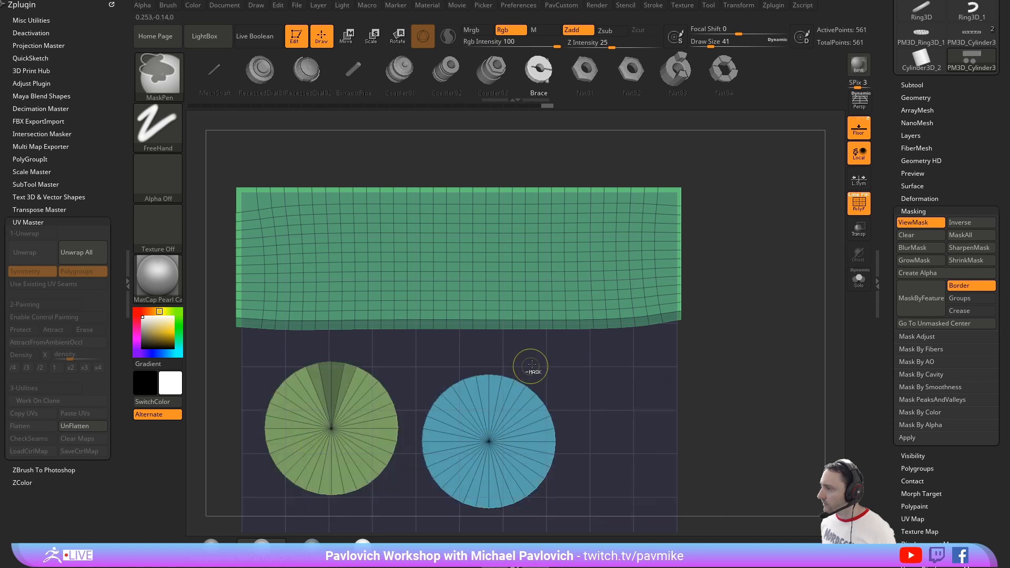
{"action": "left_click_drag", "start_coordinate": [454, 347], "coordinate": [225, 454], "text": "ctrl+alt"}
{"action": "left_click", "coordinate": [715, 256], "text": "ctrl"}
{"action": "mouse_move", "coordinate": [716, 343]}
{"action": "left_mouse_down", "text": "ctrl+shift"}
{"action": "mouse_move", "coordinate": [401, 339]}
{"action": "mouse_move", "coordinate": [401, 349]}
{"action": "mouse_move", "coordinate": [367, 354]}
{"action": "mouse_move", "coordinate": [734, 341]}
{"action": "left_mouse_up", "text": "ctrl+shift"}
{"action": "mouse_move", "coordinate": [230, 343]}
{"action": "left_mouse_down", "text": "ctrl+shift"}
{"action": "mouse_move", "coordinate": [799, 357]}
{"action": "mouse_move", "coordinate": [789, 360]}
{"action": "left_mouse_up", "text": "ctrl+shift"}
{"action": "left_click", "coordinate": [728, 228], "text": "ctrl"}
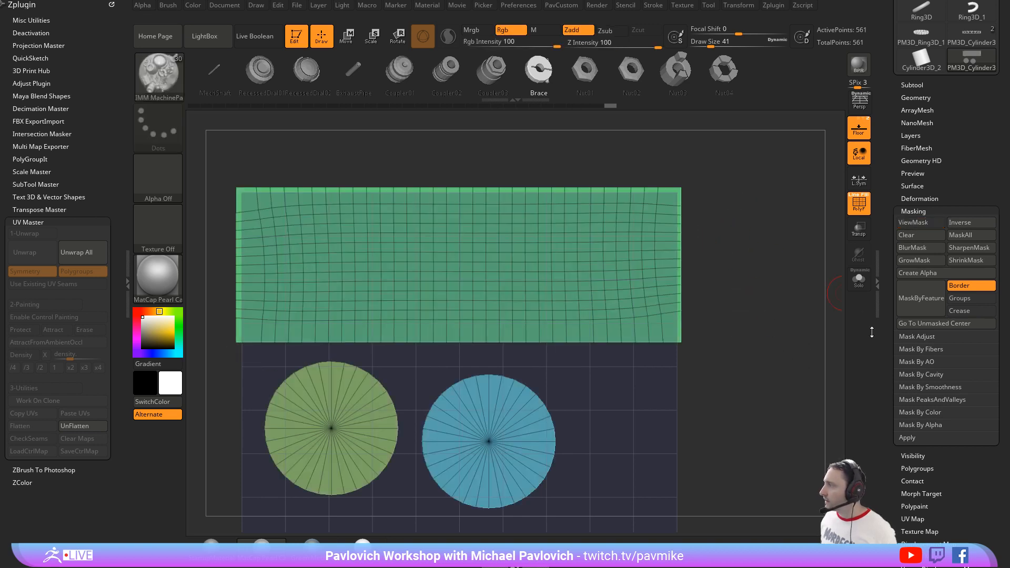
Step: Mask the borders of the flattened islands with MaskByFeature, leaving their interiors unmasked
{"action": "scroll", "coordinate": [947, 260], "scroll_direction": "down", "scroll_amount": 1}
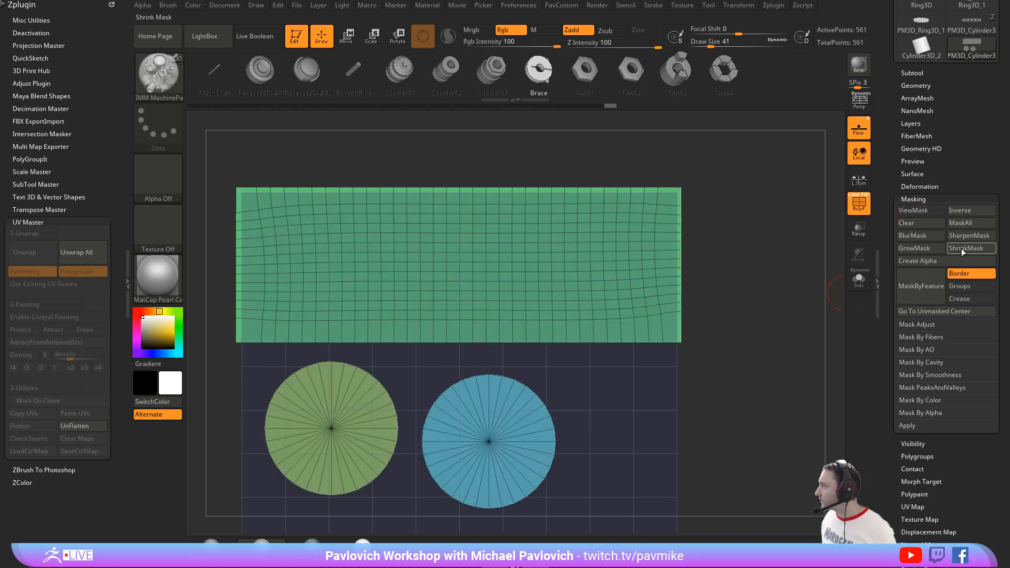
{"action": "left_click", "coordinate": [927, 291]}
{"action": "left_click", "coordinate": [773, 271], "text": "ctrl"}
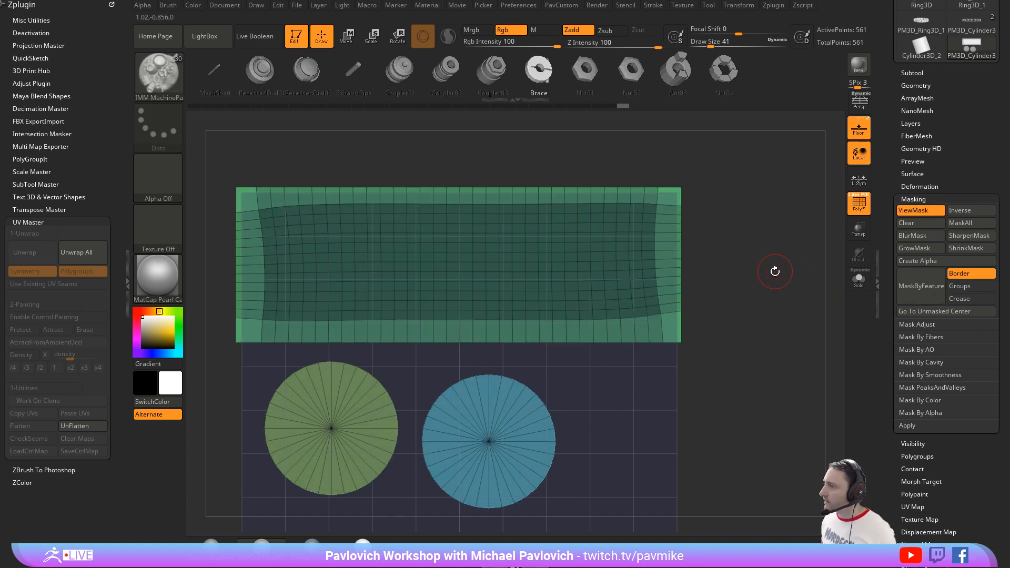
{"action": "left_click", "coordinate": [779, 256], "text": "ctrl"}
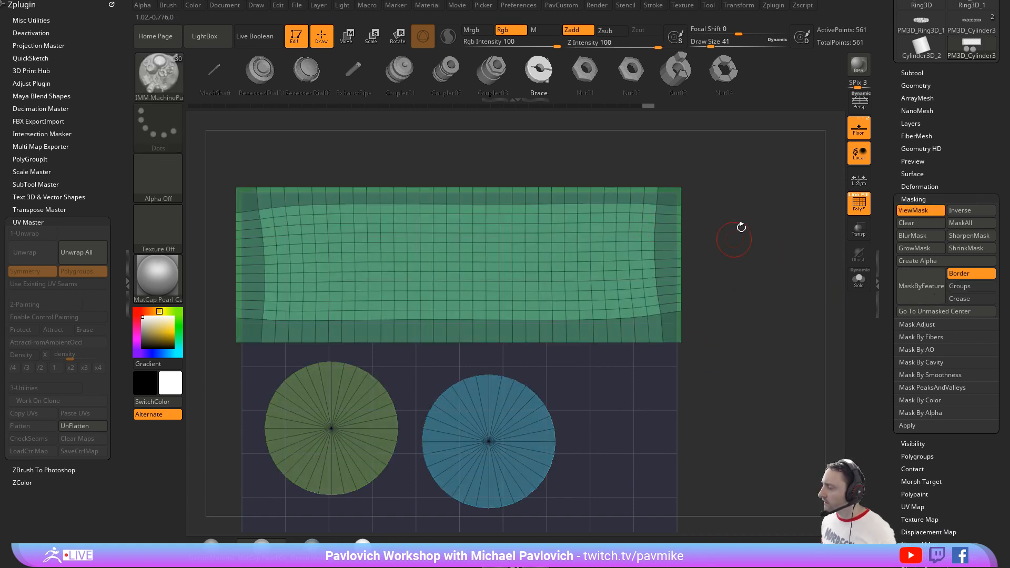
Step: Relax the unmasked interior grid of the side strip with repeated Polish By Features
{"action": "key", "text": "2"}
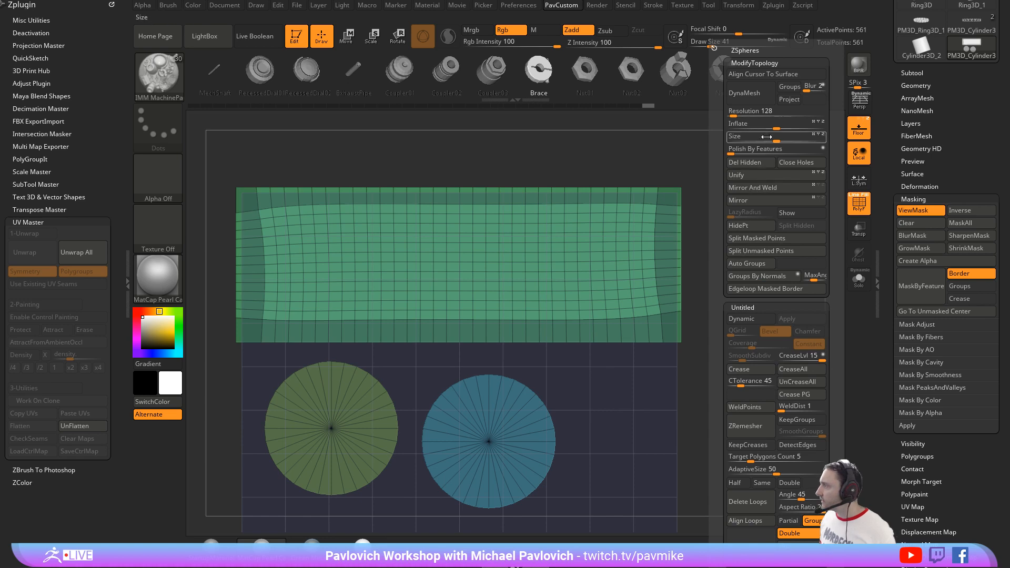
{"action": "left_click", "coordinate": [739, 151]}
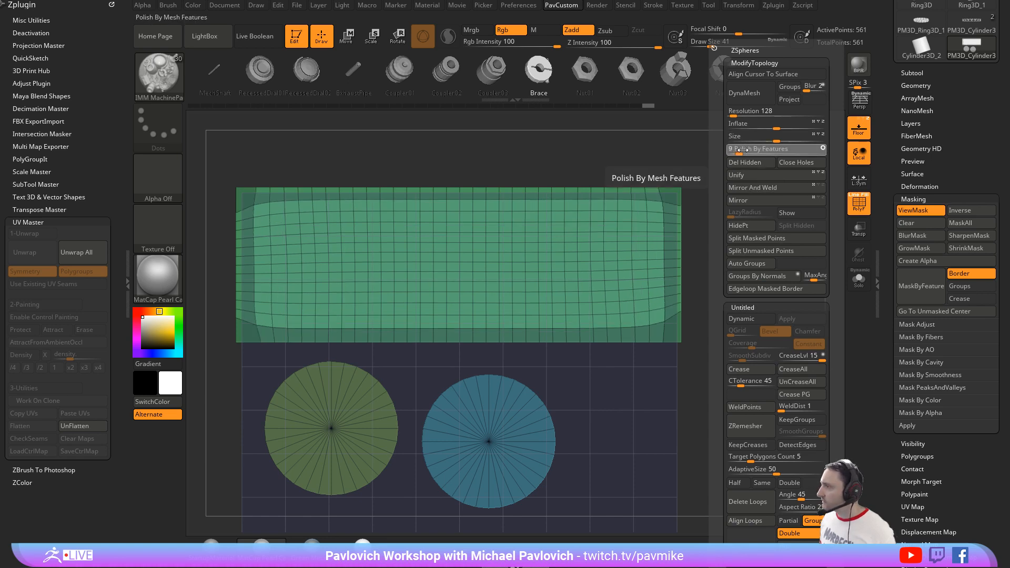
{"action": "left_click", "coordinate": [739, 151]}
{"action": "left_click", "coordinate": [788, 155]}
{"action": "left_click", "coordinate": [789, 156]}
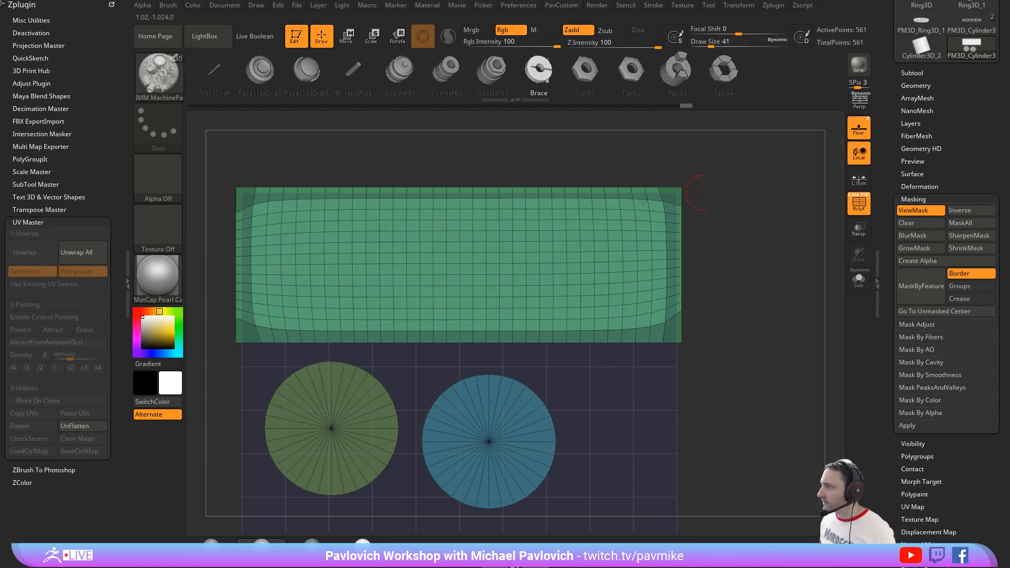
Step: Unflatten the edited UV layout back into the 3D cylinder
{"action": "mouse_move", "coordinate": [752, 181]}
{"action": "left_mouse_down", "text": "ctrl"}
{"action": "mouse_move", "coordinate": [778, 206]}
{"action": "mouse_move", "coordinate": [765, 212]}
{"action": "left_mouse_up", "text": "ctrl"}
{"action": "key", "text": "s"}
{"action": "key", "text": "s"}
{"action": "mouse_move", "coordinate": [775, 285]}
{"action": "left_mouse_down"}
{"action": "mouse_move", "coordinate": [782, 289]}
{"action": "mouse_move", "coordinate": [768, 296]}
{"action": "left_mouse_up"}
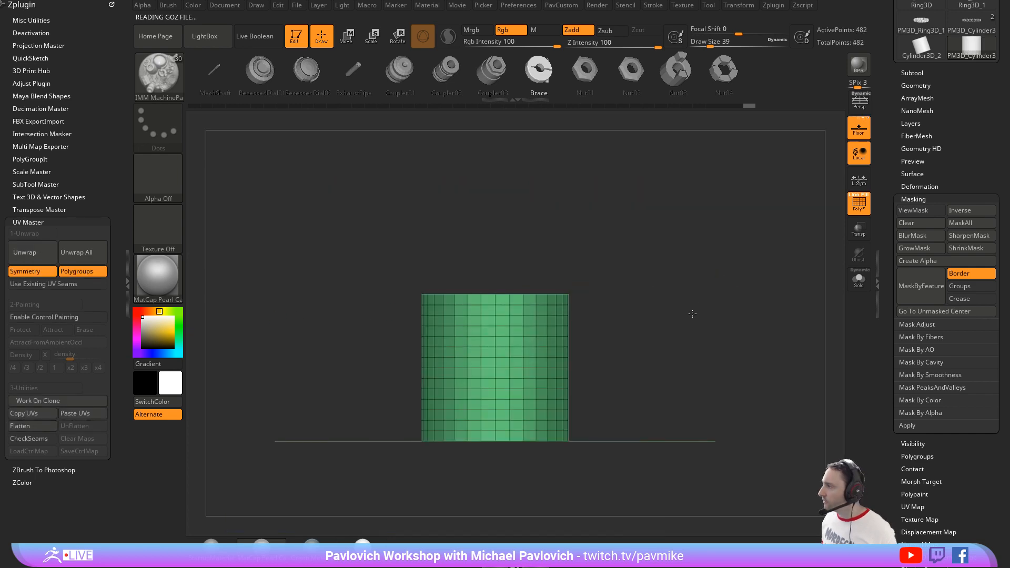
{"action": "mouse_move", "coordinate": [692, 313]}
{"action": "left_mouse_down"}
{"action": "mouse_move", "coordinate": [686, 340]}
{"action": "mouse_move", "coordinate": [710, 324]}
{"action": "left_mouse_up"}
Step: Start a surface noise on the cylinder and load the Weave pattern from NoisePlug
{"action": "left_click", "coordinate": [907, 199], "text": "shift"}
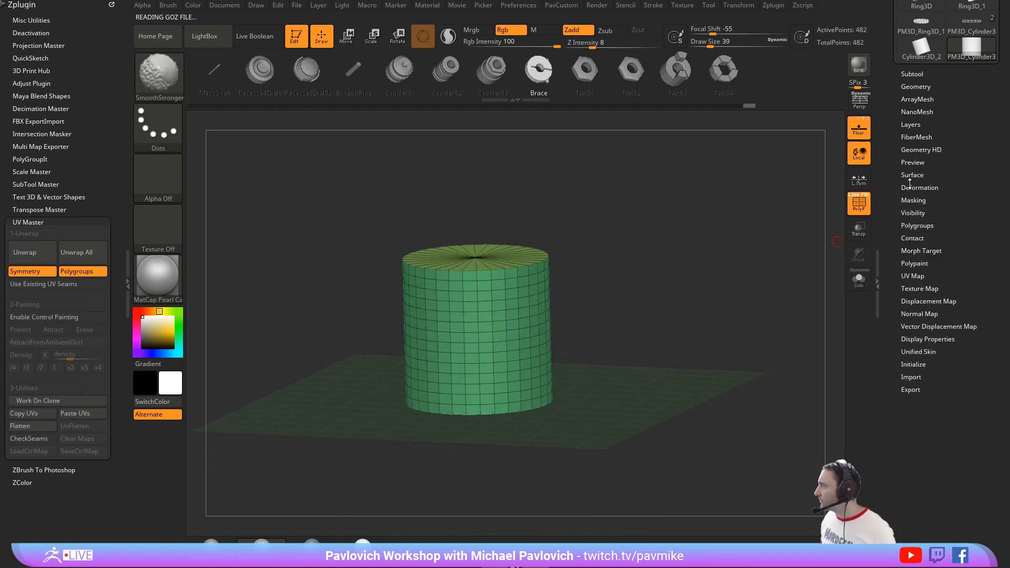
{"action": "left_click", "coordinate": [910, 175], "text": "shift"}
{"action": "left_click", "coordinate": [917, 187]}
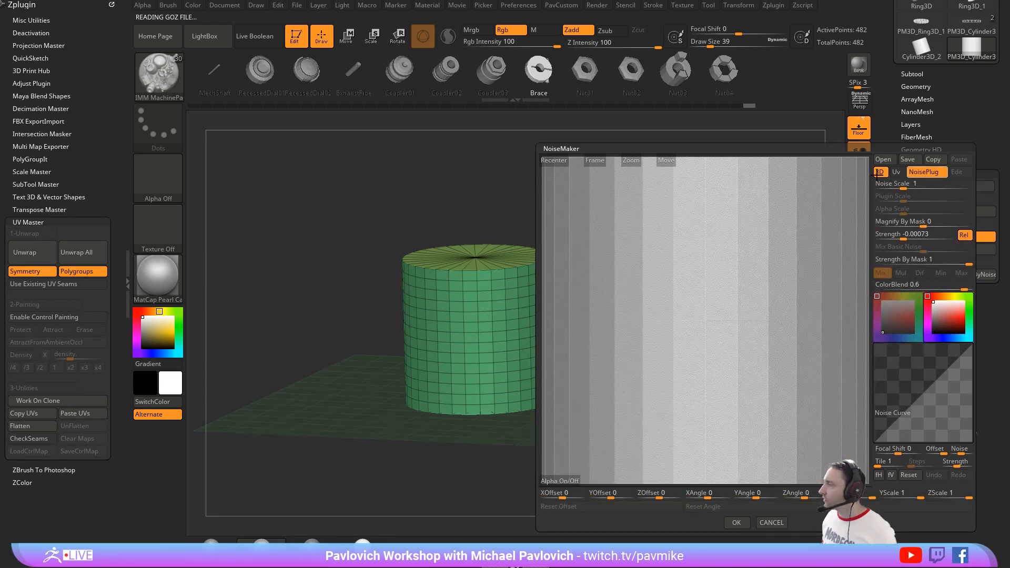
{"action": "left_click", "coordinate": [927, 172]}
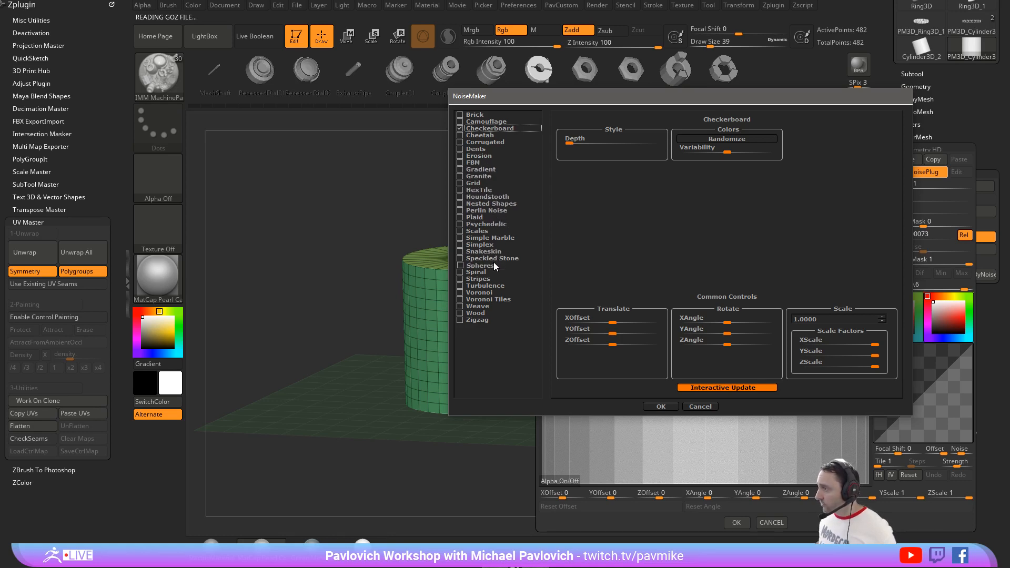
{"action": "left_click", "coordinate": [459, 306]}
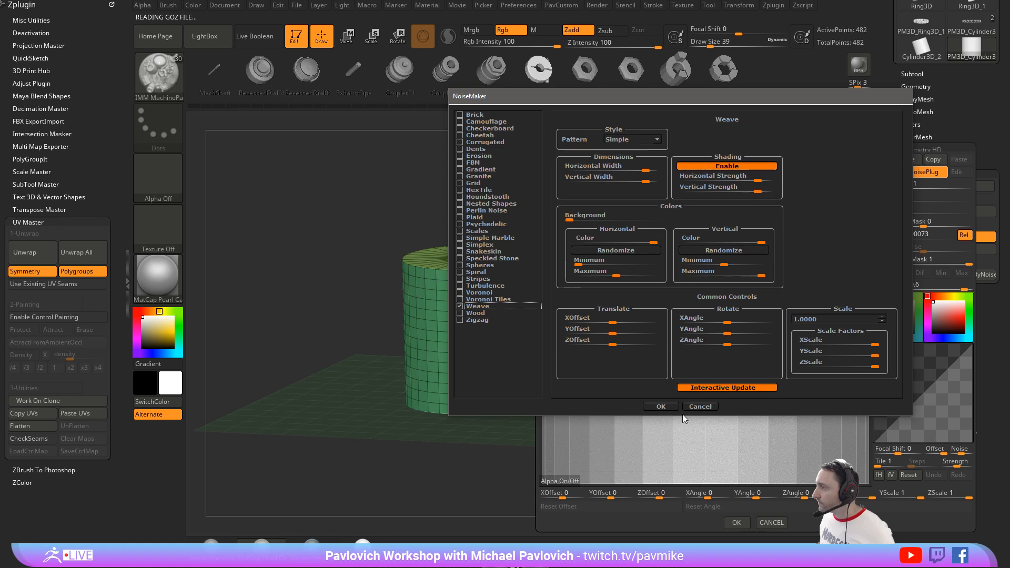
{"action": "left_click", "coordinate": [661, 406]}
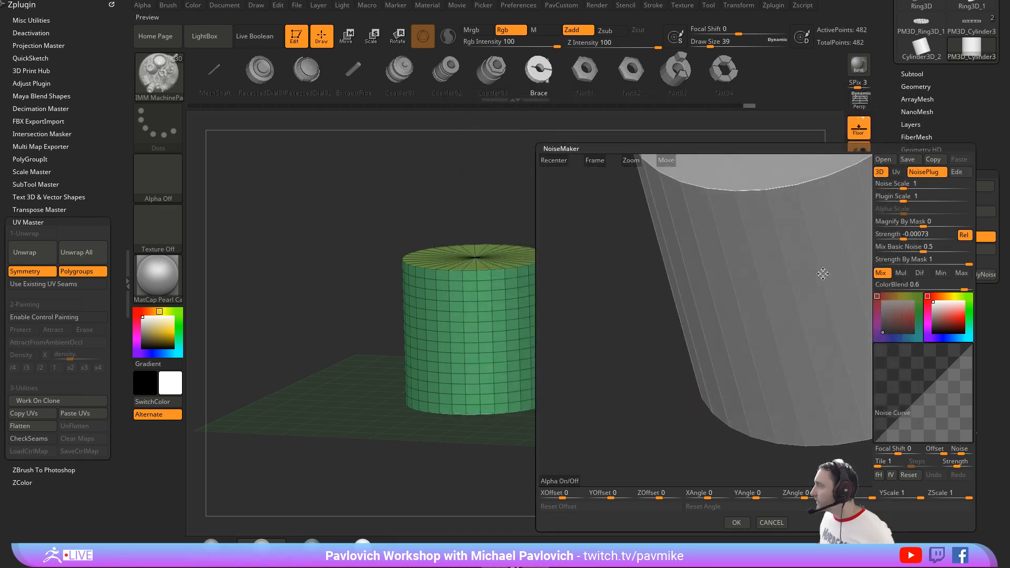
Step: Set the noise's Mix Basic Noise to 0 and switch its projection to UV
{"action": "left_click_drag", "start_coordinate": [888, 249], "coordinate": [874, 249]}
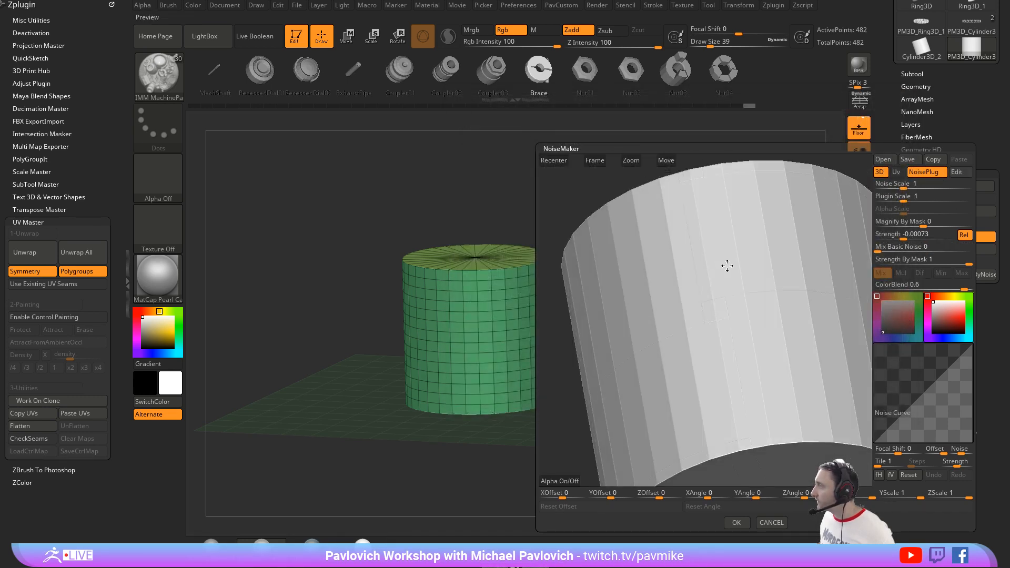
{"action": "left_click", "coordinate": [878, 183]}
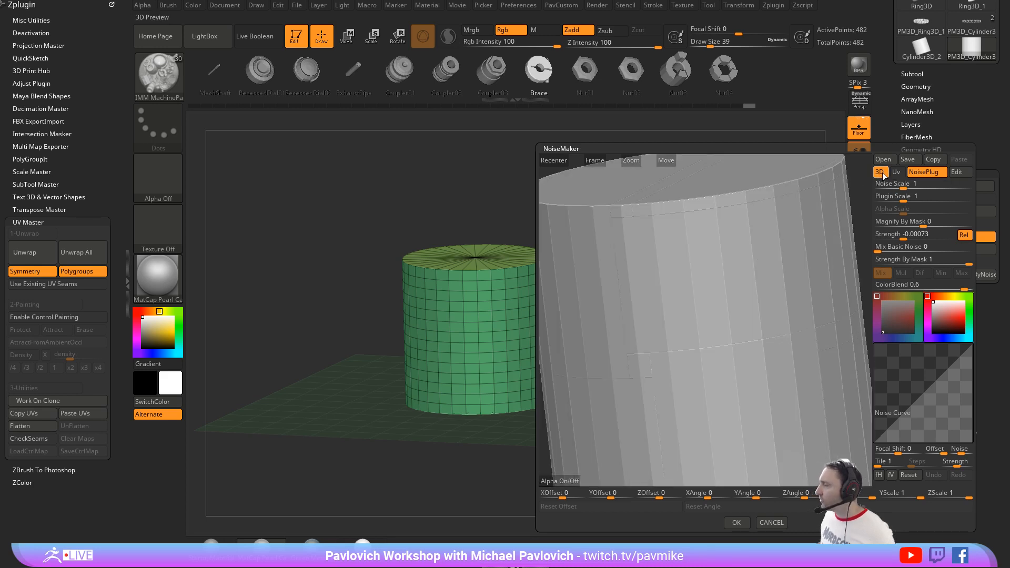
{"action": "left_click", "coordinate": [897, 173]}
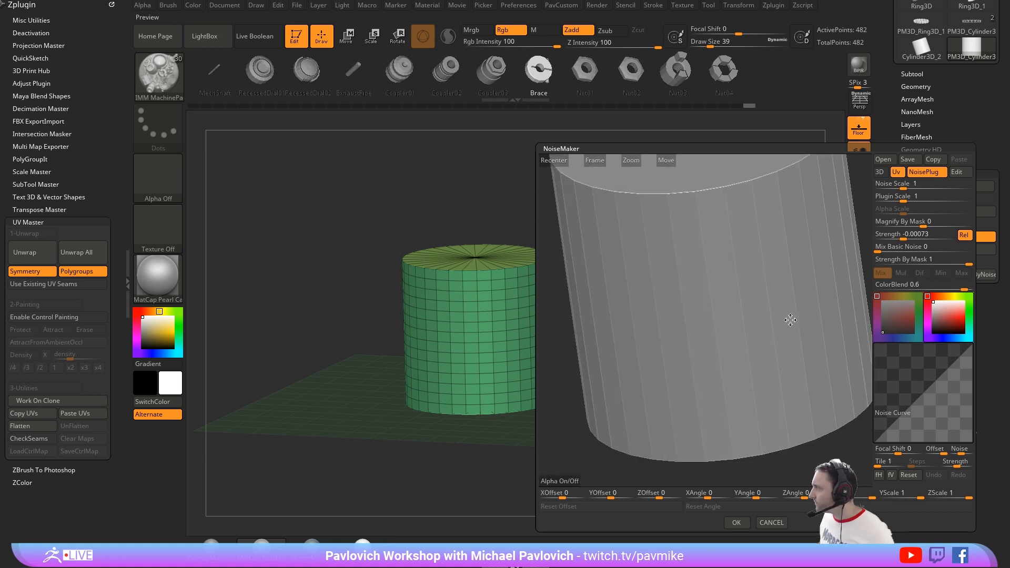
Step: Set Noise Scale to 0.00795, Plugin Scale to 0.01311 and Strength to -0.5 for the weave noise
{"action": "left_click", "coordinate": [894, 239]}
{"action": "left_click_drag", "start_coordinate": [894, 239], "coordinate": [886, 238]}
{"action": "left_click", "coordinate": [905, 187]}
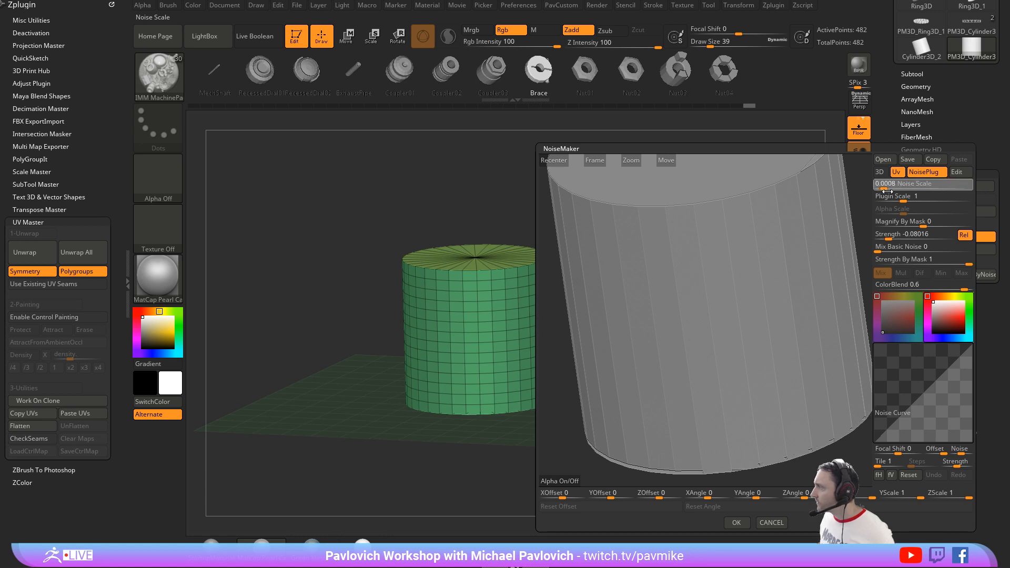
{"action": "left_click_drag", "start_coordinate": [887, 192], "coordinate": [888, 190]}
{"action": "left_click_drag", "start_coordinate": [889, 237], "coordinate": [937, 235]}
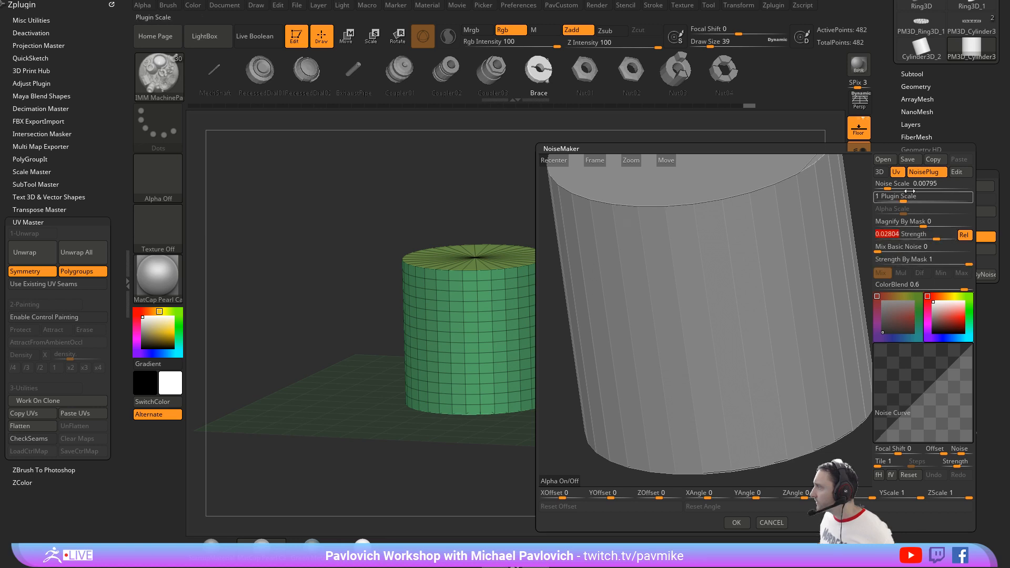
{"action": "left_click_drag", "start_coordinate": [889, 199], "coordinate": [889, 199]}
{"action": "left_click_drag", "start_coordinate": [892, 236], "coordinate": [873, 237]}
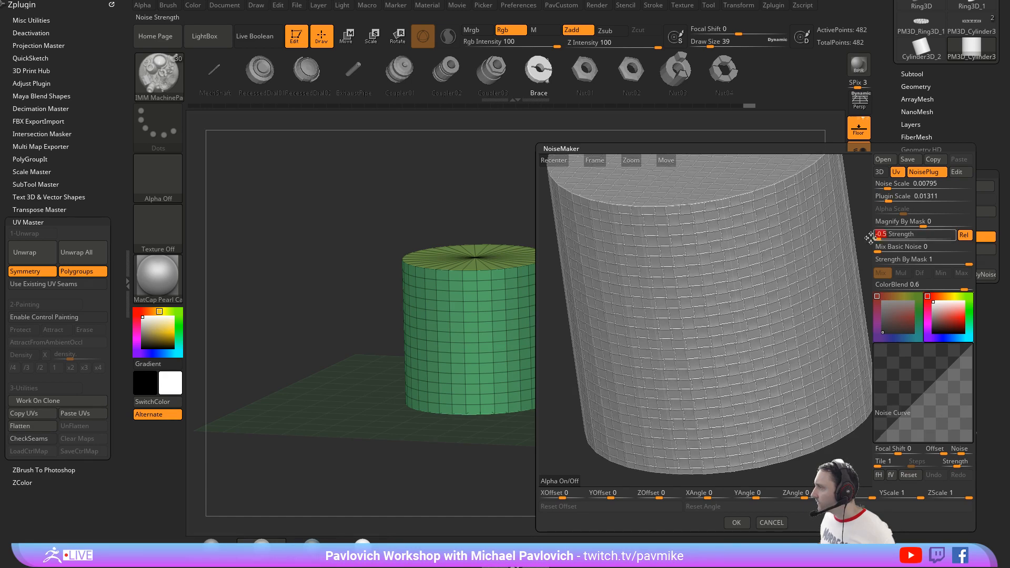
Step: Try the weave in 3D projection with Plugin Scale 0.1686 and inspect the pattern on the cylinder's side and caps
{"action": "mouse_move", "coordinate": [856, 191]}
{"action": "left_mouse_down", "text": "shift"}
{"action": "mouse_move", "coordinate": [861, 179]}
{"action": "mouse_move", "coordinate": [859, 190]}
{"action": "left_mouse_up", "text": "shift"}
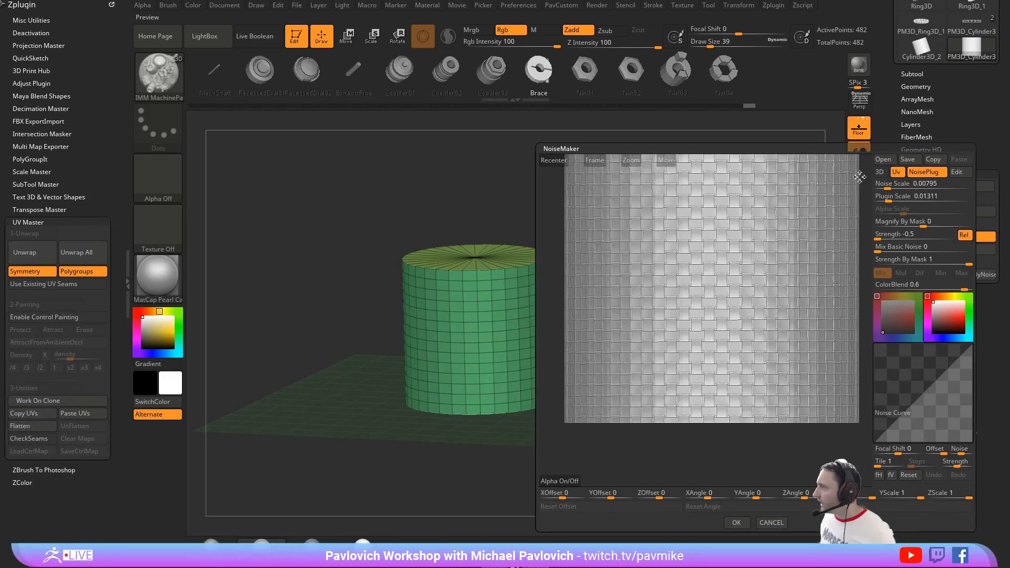
{"action": "left_click", "coordinate": [879, 172]}
{"action": "mouse_move", "coordinate": [835, 257]}
{"action": "left_mouse_down"}
{"action": "mouse_move", "coordinate": [807, 255]}
{"action": "mouse_move", "coordinate": [804, 270]}
{"action": "mouse_move", "coordinate": [820, 263]}
{"action": "left_mouse_up"}
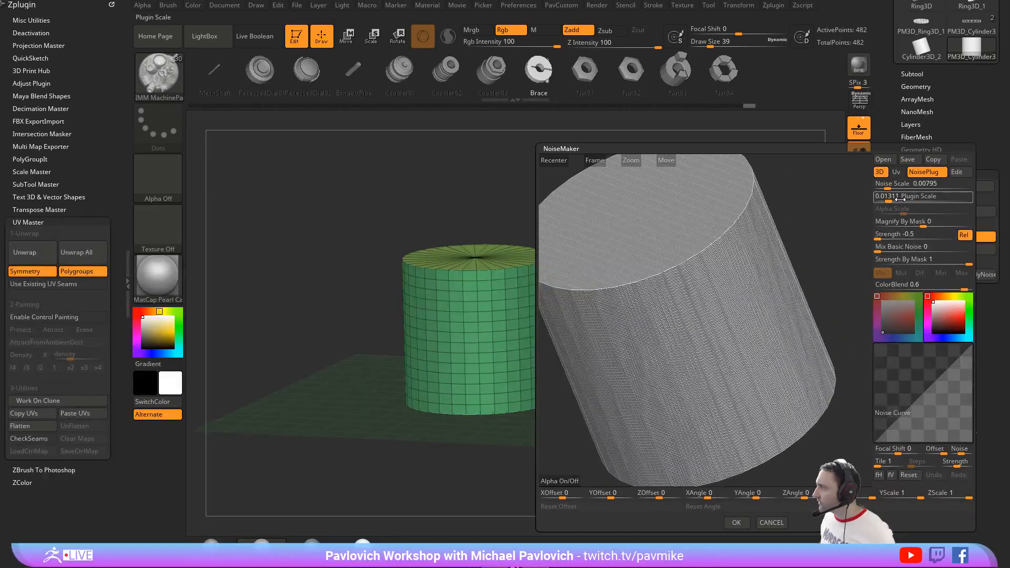
{"action": "left_click_drag", "start_coordinate": [889, 197], "coordinate": [894, 199]}
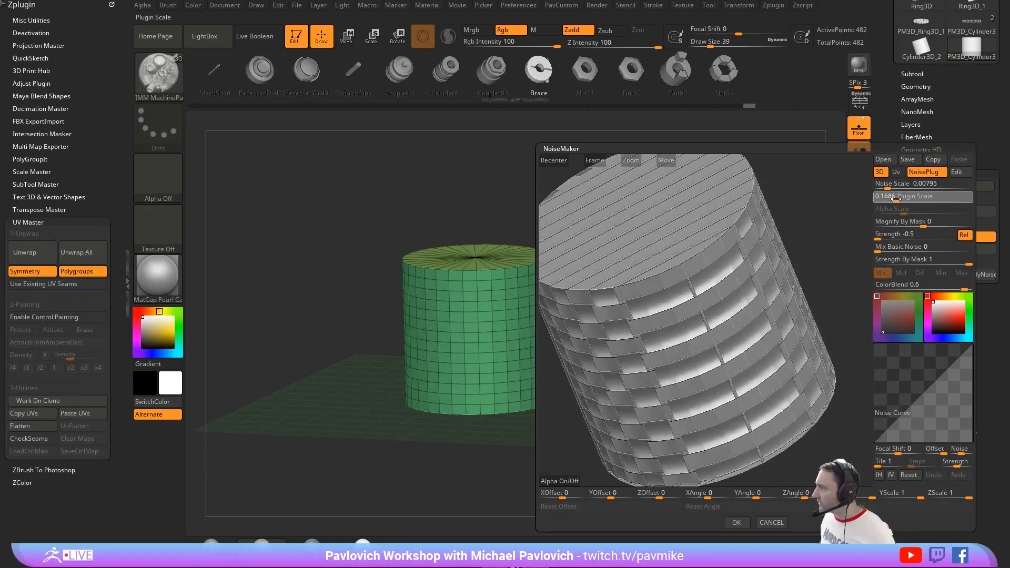
{"action": "left_click_drag", "start_coordinate": [823, 213], "coordinate": [802, 303]}
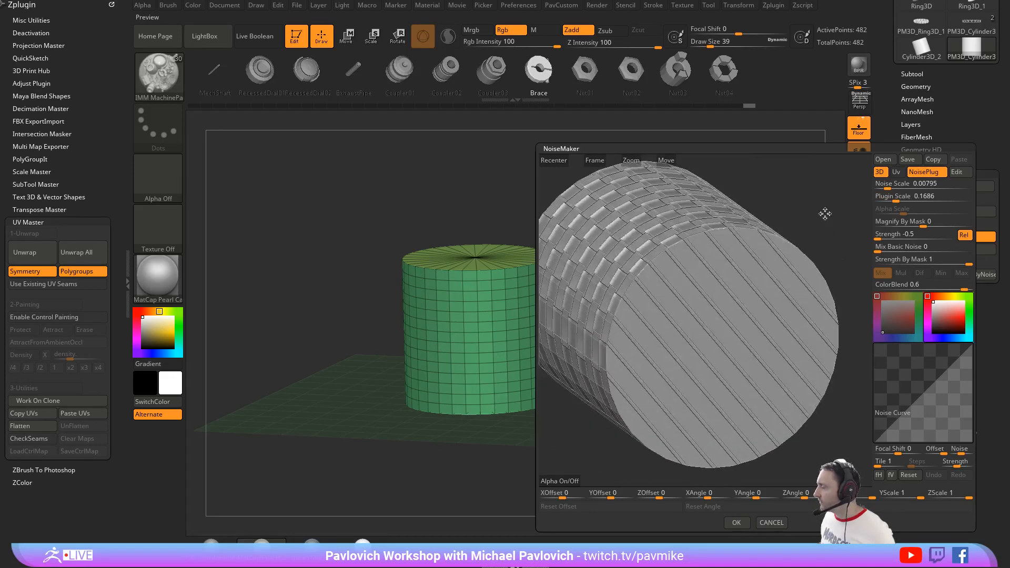
{"action": "left_click_drag", "start_coordinate": [825, 213], "coordinate": [837, 260]}
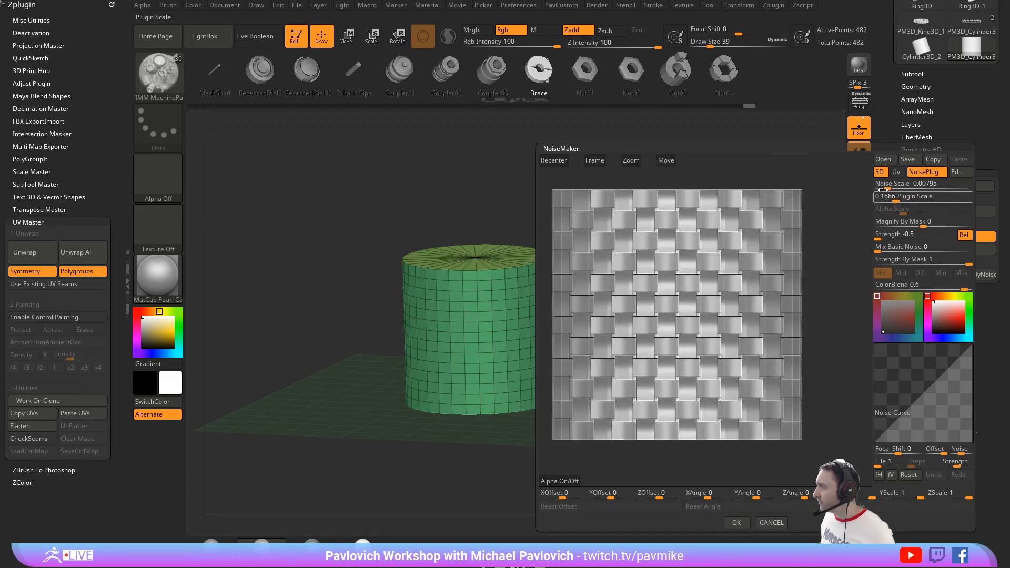
Step: Return the weave to UV projection with Plugin Scale 0.01311 and accept the noise
{"action": "left_click", "coordinate": [895, 172]}
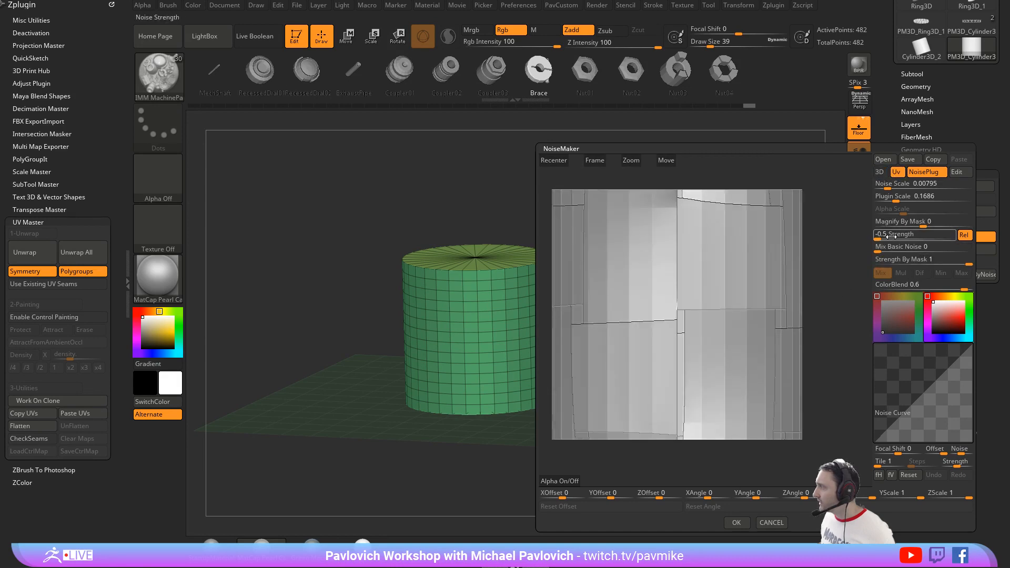
{"action": "left_click_drag", "start_coordinate": [896, 201], "coordinate": [888, 201]}
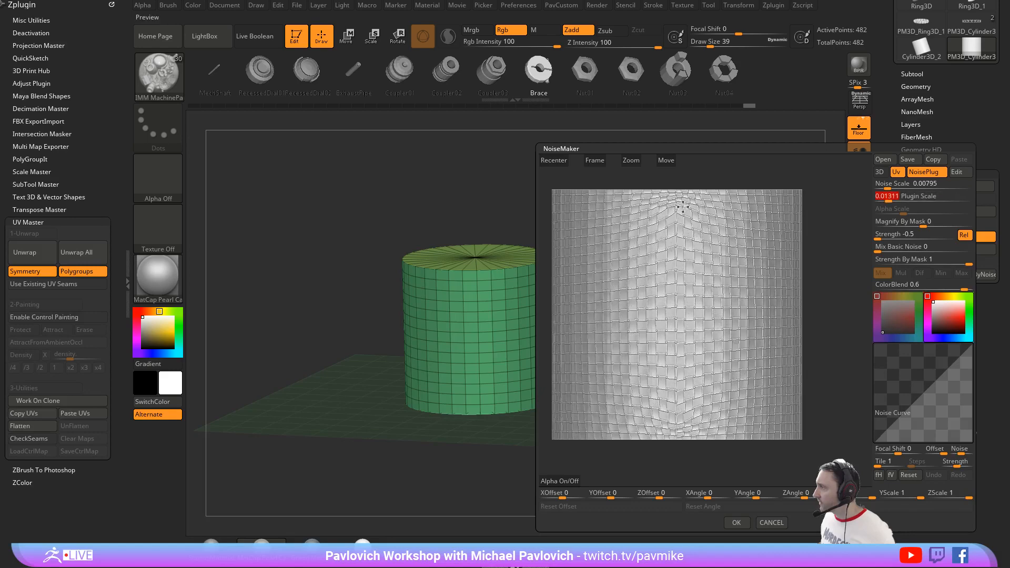
{"action": "left_click_drag", "start_coordinate": [723, 168], "coordinate": [798, 191]}
{"action": "left_click_drag", "start_coordinate": [838, 269], "coordinate": [858, 295]}
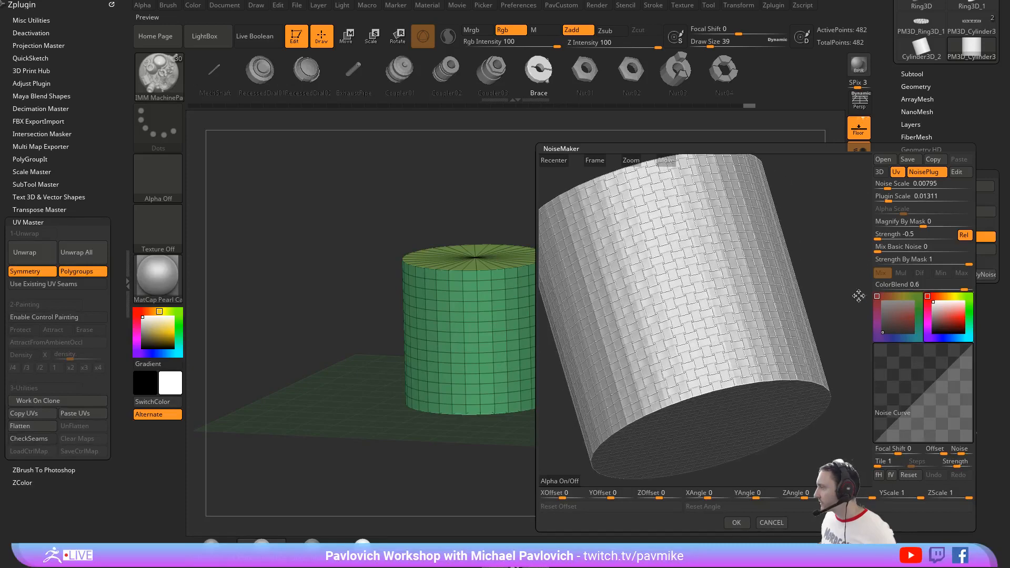
{"action": "left_click", "coordinate": [737, 523]}
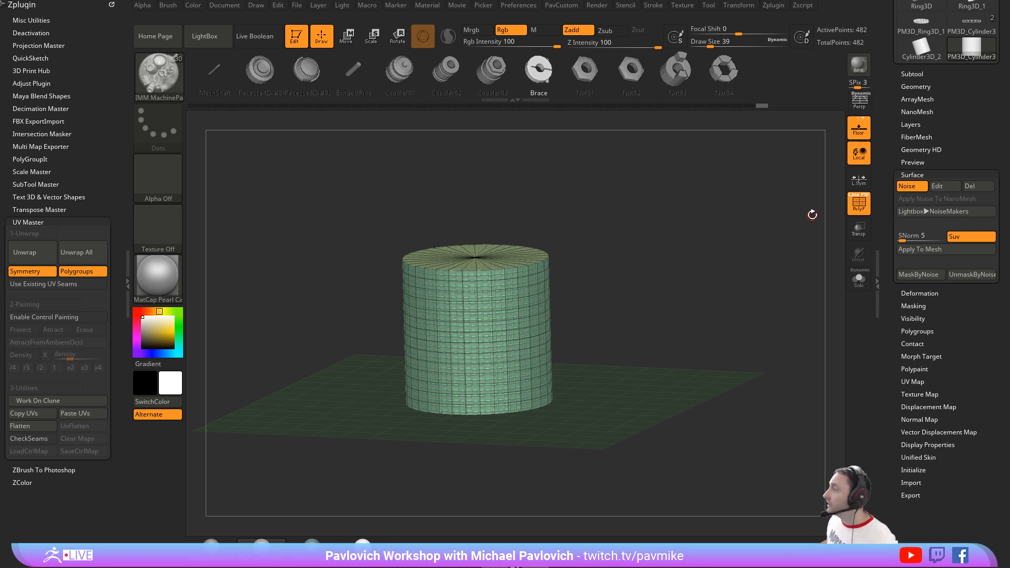
Step: Turn off the surface noise and paint a mask patch on the cylinder's side
{"action": "left_click", "coordinate": [915, 187]}
{"action": "left_click_drag", "start_coordinate": [710, 240], "coordinate": [699, 237]}
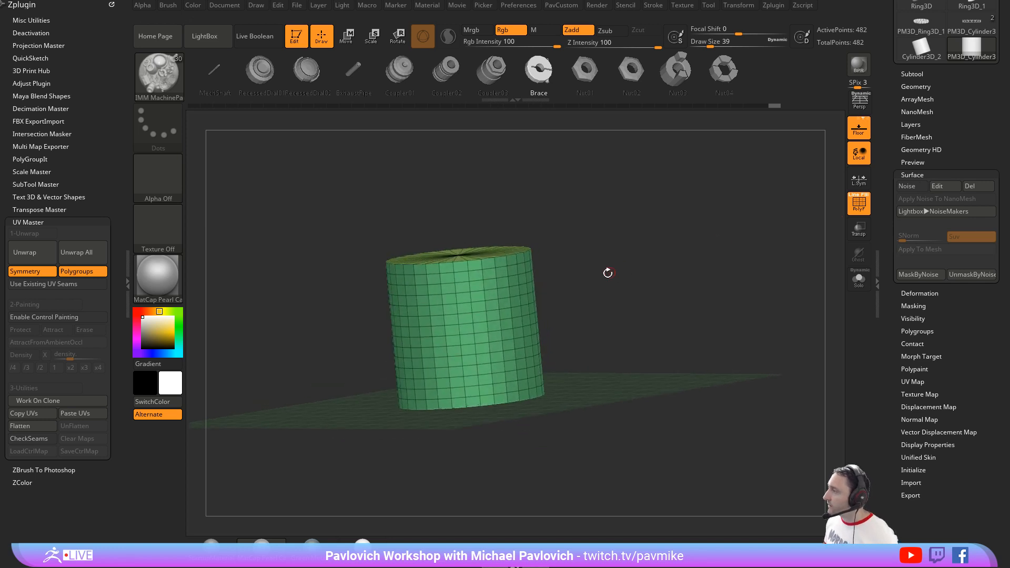
{"action": "key", "text": "ctrl"}
{"action": "left_click_drag", "start_coordinate": [483, 351], "coordinate": [464, 311], "text": "ctrl"}
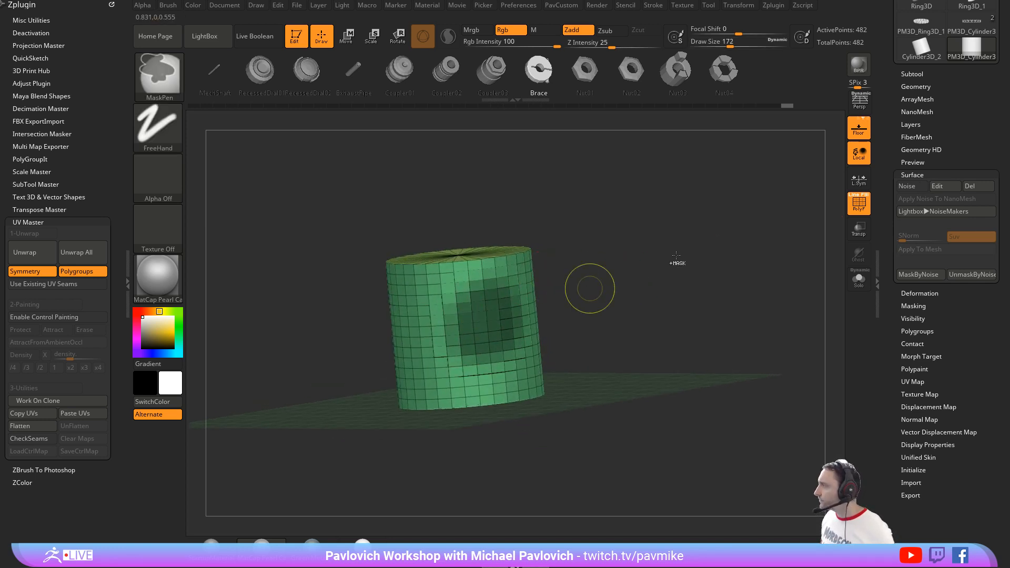
Step: Preview FiberMesh fibers on the masked patch with Length 888.88952
{"action": "left_click_drag", "start_coordinate": [912, 170], "coordinate": [920, 123], "text": "shift"}
{"action": "left_click", "coordinate": [914, 171]}
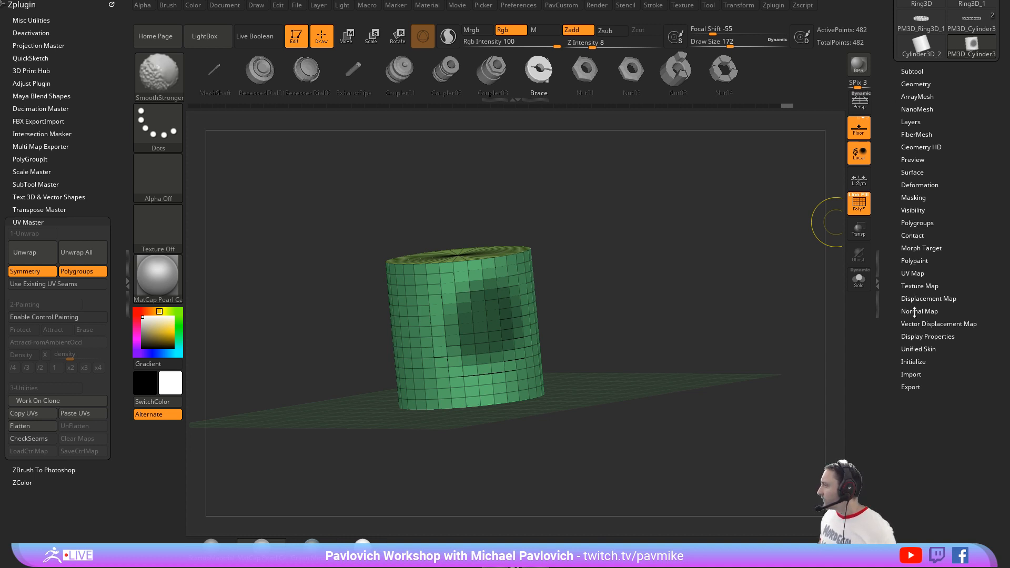
{"action": "scroll", "coordinate": [907, 294], "scroll_direction": "up", "scroll_amount": 5}
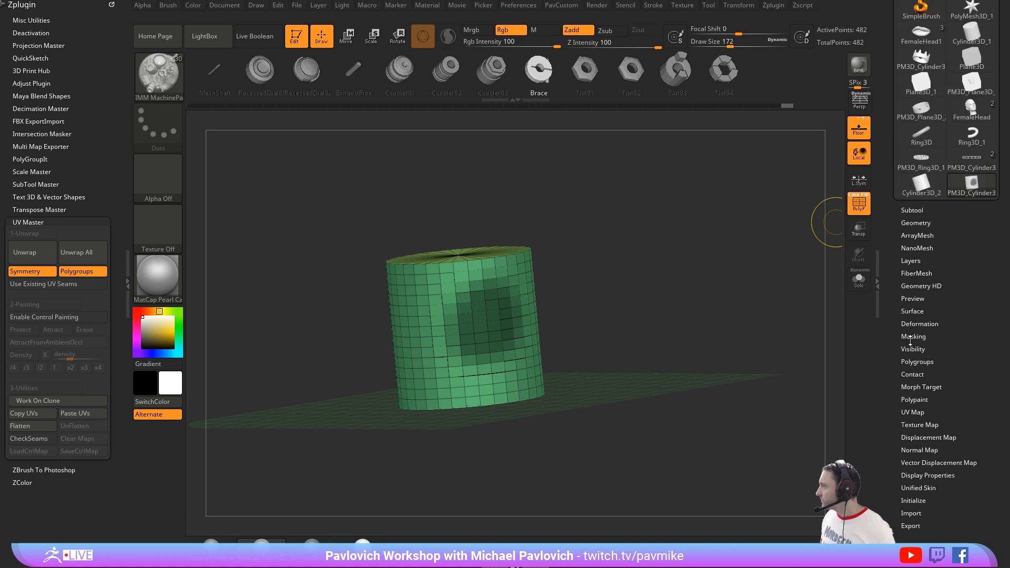
{"action": "left_click_drag", "start_coordinate": [890, 234], "coordinate": [899, 209]}
{"action": "left_click", "coordinate": [915, 251]}
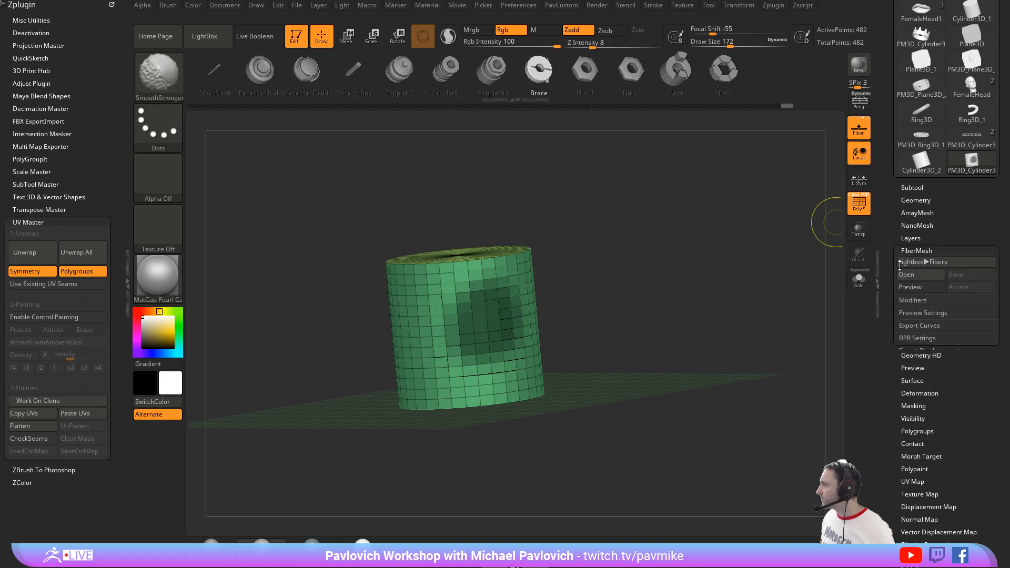
{"action": "left_click", "coordinate": [910, 300]}
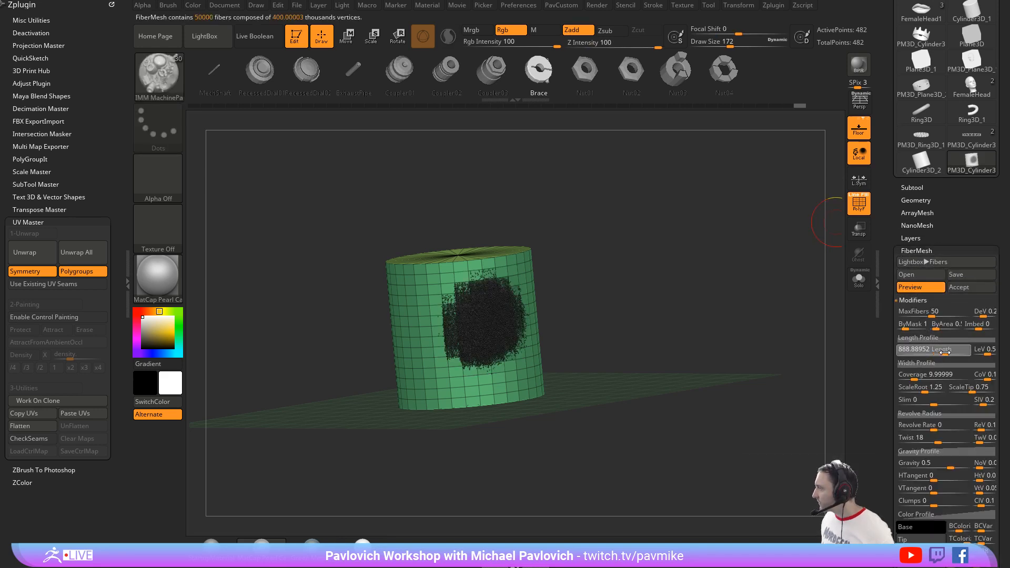
Step: Set MaxFibers to 12.34666 and Coverage to 168.68071, and accept the fibers without Fast Preview
{"action": "left_click_drag", "start_coordinate": [931, 314], "coordinate": [910, 312]}
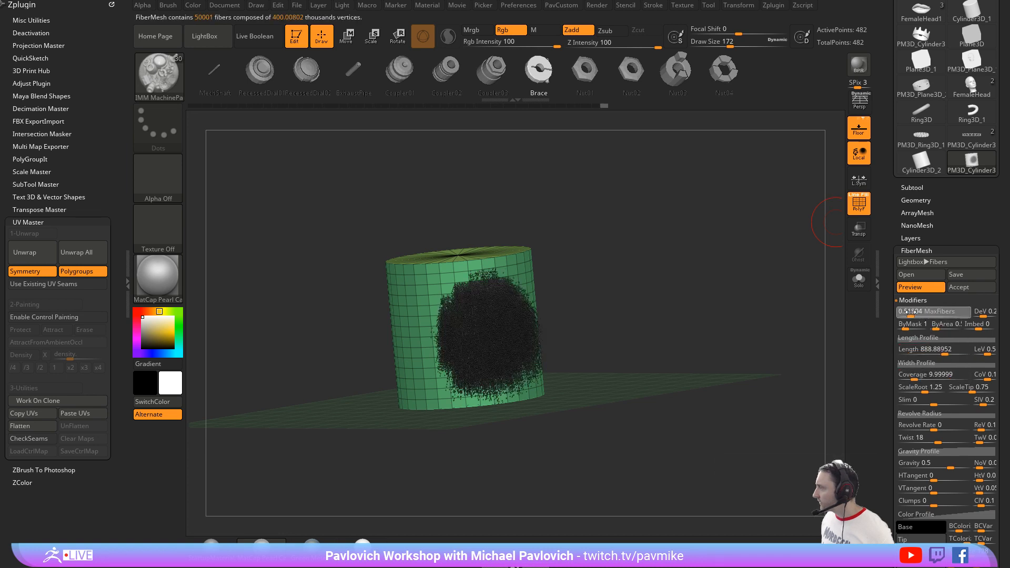
{"action": "left_click", "coordinate": [922, 314]}
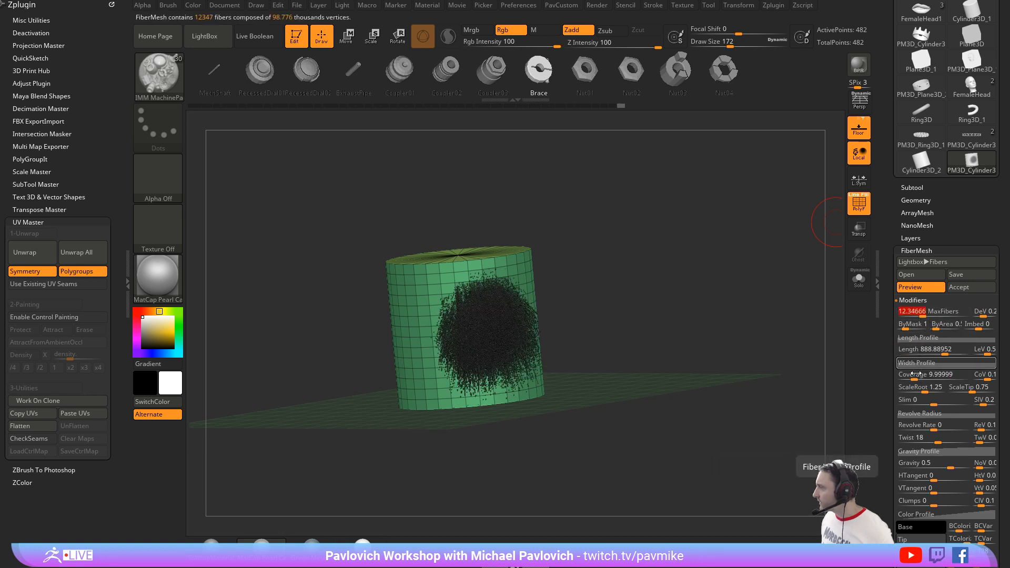
{"action": "left_click_drag", "start_coordinate": [915, 376], "coordinate": [929, 377]}
{"action": "right_click_drag", "start_coordinate": [771, 266], "coordinate": [793, 310], "text": "ctrl"}
{"action": "right_click_drag", "start_coordinate": [748, 288], "coordinate": [765, 272]}
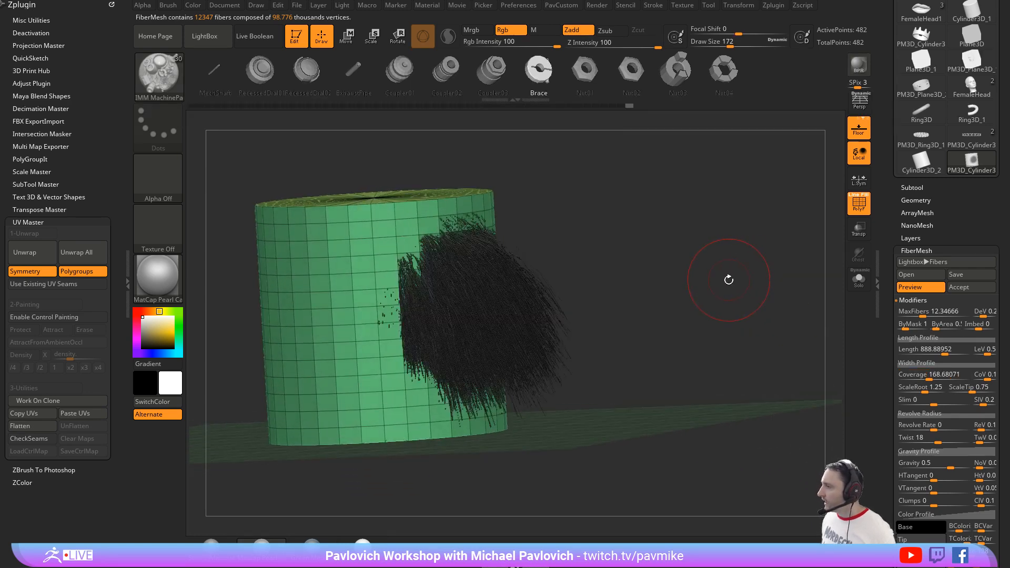
{"action": "left_click", "coordinate": [955, 288]}
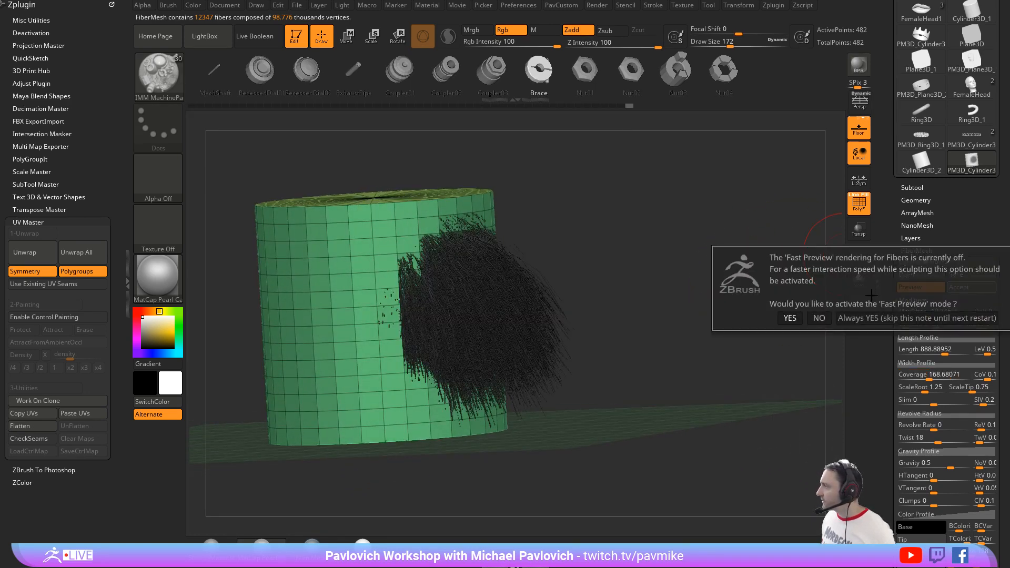
{"action": "left_click", "coordinate": [819, 318]}
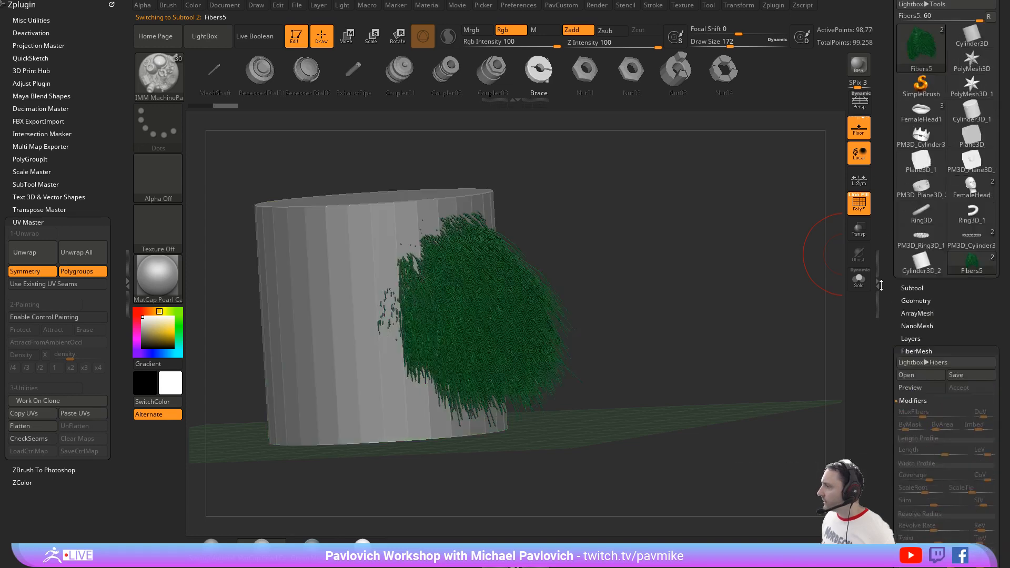
Step: Comb the fibers with the GroomHairBall brush at Draw Size 351, apply the SkinShade4 material and collapse the UV Master options
{"action": "key", "text": "b"}
{"action": "key", "text": "g"}
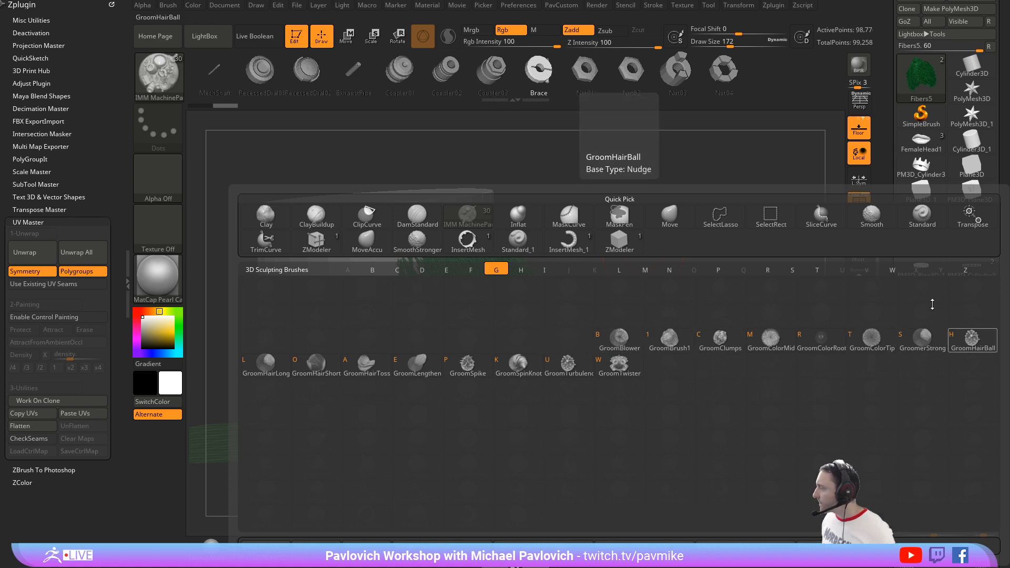
{"action": "left_click", "coordinate": [971, 338]}
{"action": "key", "text": "s"}
{"action": "left_click", "coordinate": [611, 243]}
{"action": "mouse_move", "coordinate": [491, 279]}
{"action": "left_mouse_down"}
{"action": "mouse_move", "coordinate": [480, 241]}
{"action": "mouse_move", "coordinate": [486, 295]}
{"action": "mouse_move", "coordinate": [473, 236]}
{"action": "mouse_move", "coordinate": [464, 325]}
{"action": "left_mouse_up"}
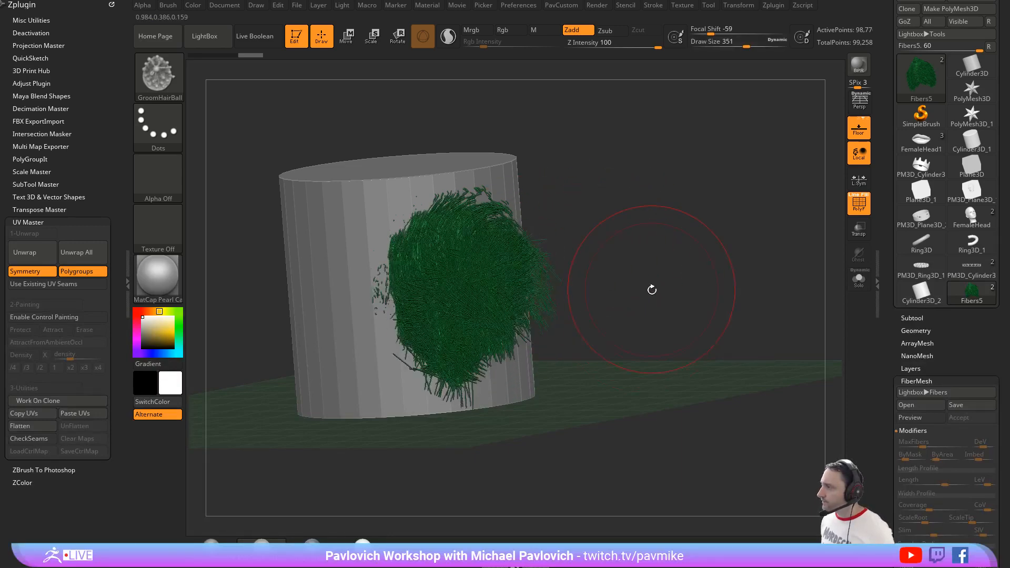
{"action": "mouse_move", "coordinate": [652, 289]}
{"action": "left_mouse_down"}
{"action": "mouse_move", "coordinate": [699, 239]}
{"action": "mouse_move", "coordinate": [664, 230]}
{"action": "mouse_move", "coordinate": [664, 269]}
{"action": "left_mouse_up"}
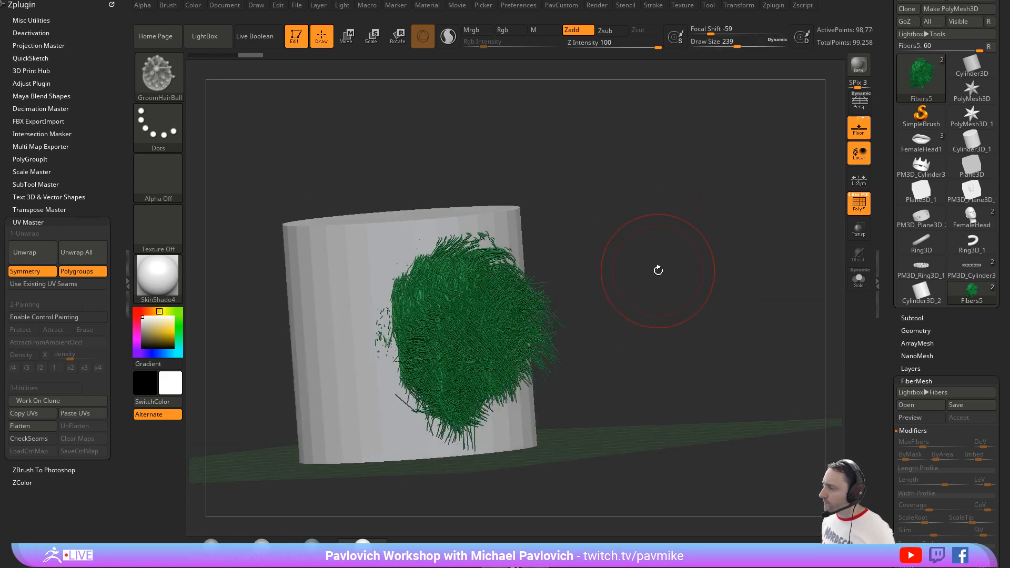
{"action": "left_click", "coordinate": [61, 222], "text": "shift"}
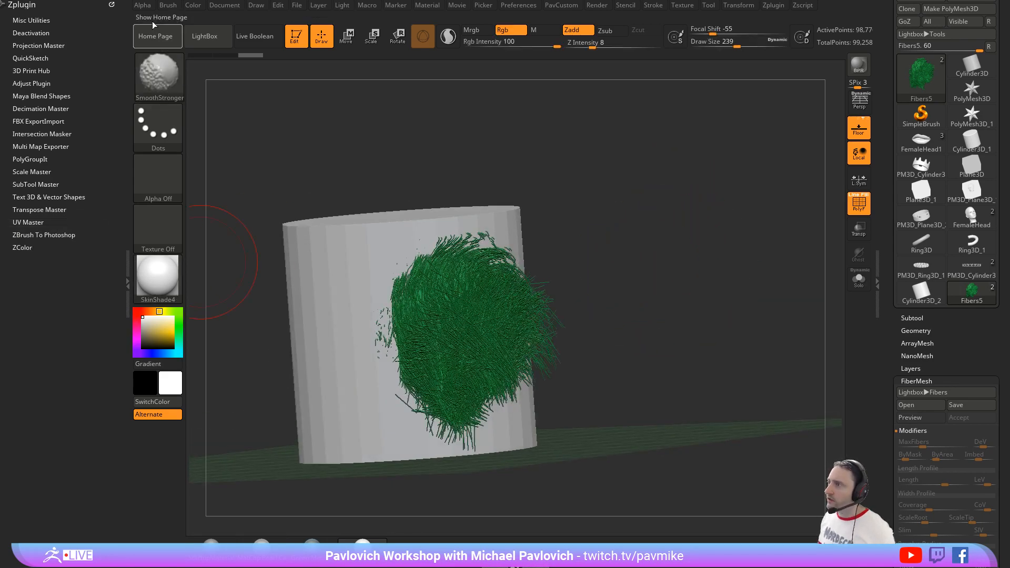
Step: Expand the FiberMesh mask curve in the GroomHairBall brush's Auto Masking settings
{"action": "left_click", "coordinate": [168, 5]}
{"action": "left_click", "coordinate": [163, 17]}
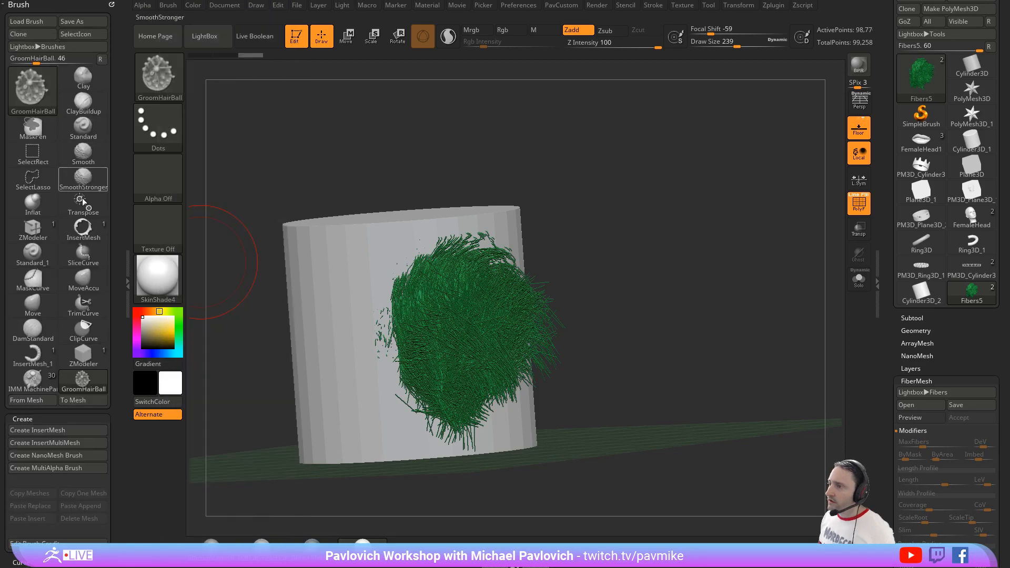
{"action": "scroll", "coordinate": [73, 323], "scroll_direction": "down", "scroll_amount": 7}
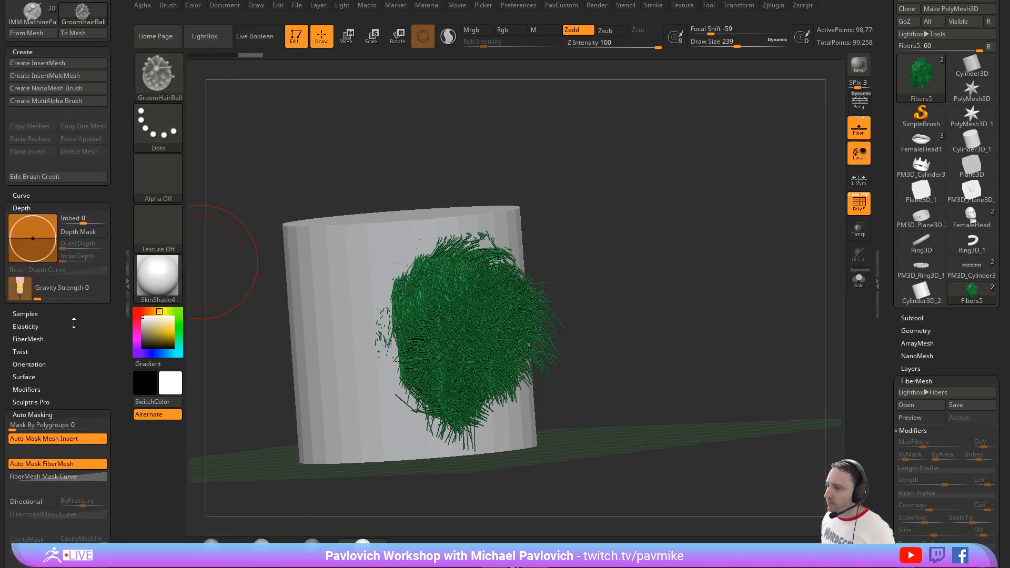
{"action": "scroll", "coordinate": [37, 415], "scroll_direction": "down", "scroll_amount": 2}
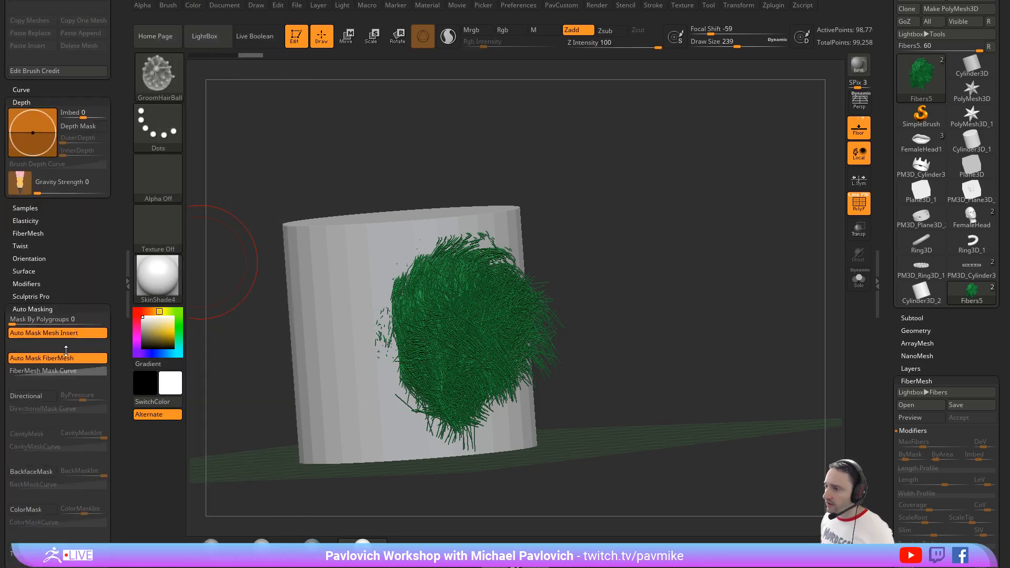
{"action": "key", "text": "ctrl"}
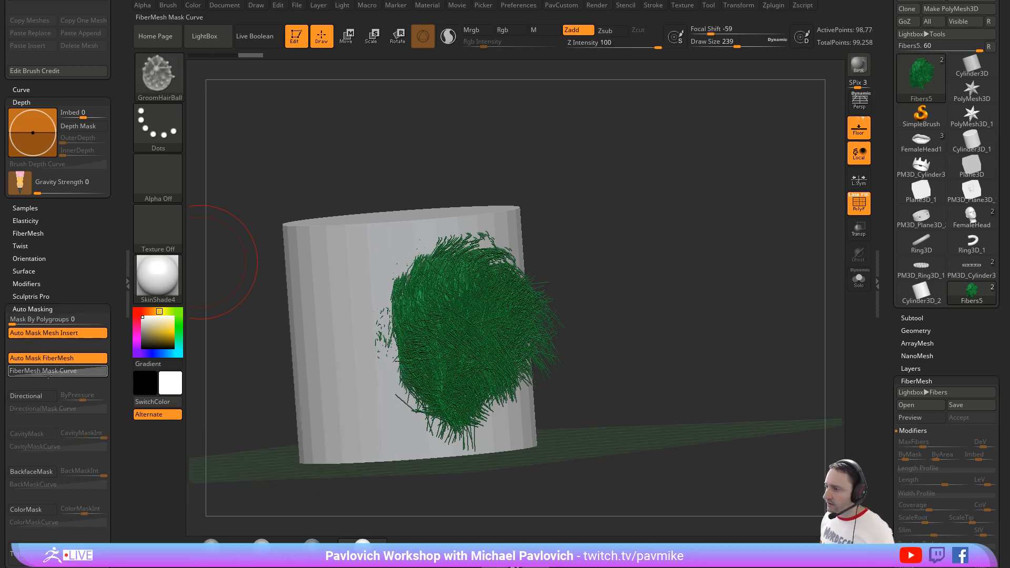
{"action": "left_click", "coordinate": [43, 372]}
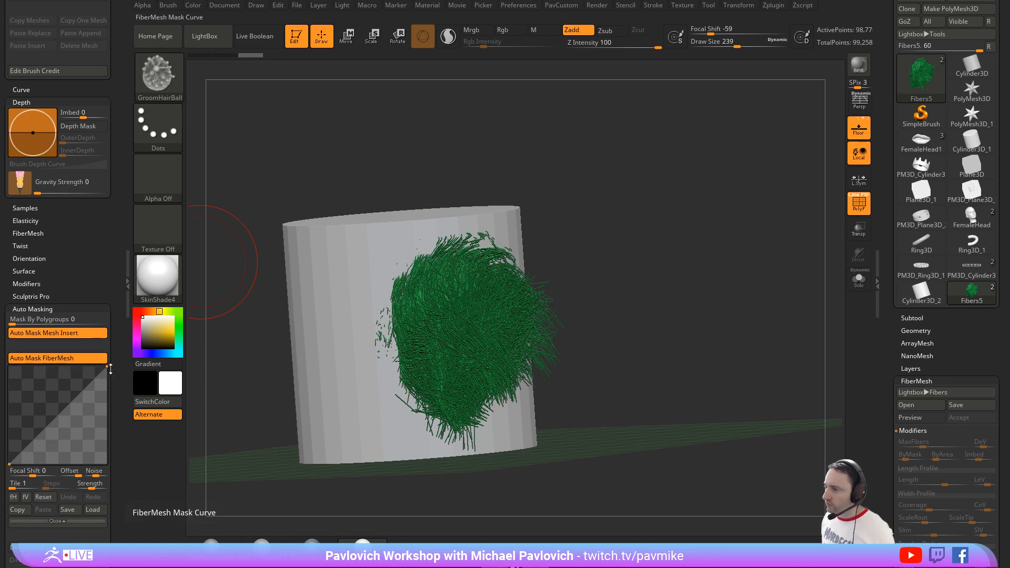
Step: Comb the fibers outward, away from the cylinder's side, with the GroomHairBall brush at Draw Size 331
{"action": "left_click_drag", "start_coordinate": [571, 236], "coordinate": [594, 272]}
{"action": "key", "text": "s"}
{"action": "mouse_move", "coordinate": [457, 310]}
{"action": "left_mouse_down"}
{"action": "mouse_move", "coordinate": [465, 309]}
{"action": "mouse_move", "coordinate": [423, 337]}
{"action": "mouse_move", "coordinate": [505, 332]}
{"action": "mouse_move", "coordinate": [509, 307]}
{"action": "left_mouse_up"}
{"action": "left_click_drag", "start_coordinate": [410, 302], "coordinate": [507, 350]}
{"action": "left_click_drag", "start_coordinate": [429, 351], "coordinate": [552, 342]}
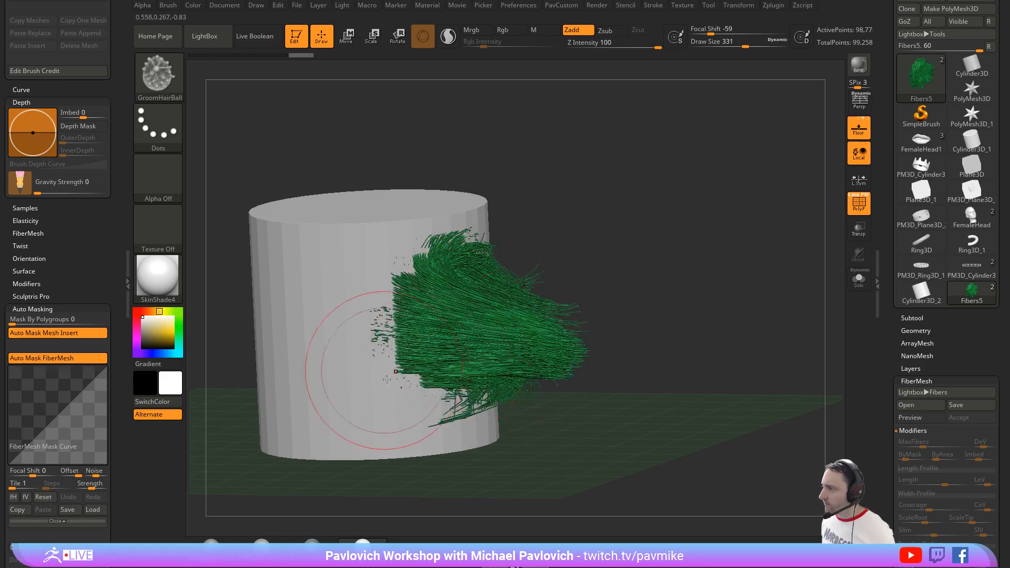
{"action": "left_click_drag", "start_coordinate": [384, 371], "coordinate": [578, 348]}
{"action": "left_click_drag", "start_coordinate": [436, 376], "coordinate": [570, 357]}
Step: Smooth the fiber tuft outward with the brush at Draw Size 585, and reduce the Draw Size to 74
{"action": "left_click_drag", "start_coordinate": [586, 257], "coordinate": [578, 299]}
{"action": "key", "text": "s"}
{"action": "mouse_move", "coordinate": [482, 311]}
{"action": "left_mouse_down"}
{"action": "mouse_move", "coordinate": [499, 310]}
{"action": "mouse_move", "coordinate": [432, 320]}
{"action": "mouse_move", "coordinate": [468, 311]}
{"action": "mouse_move", "coordinate": [504, 352]}
{"action": "mouse_move", "coordinate": [594, 363]}
{"action": "left_mouse_up"}
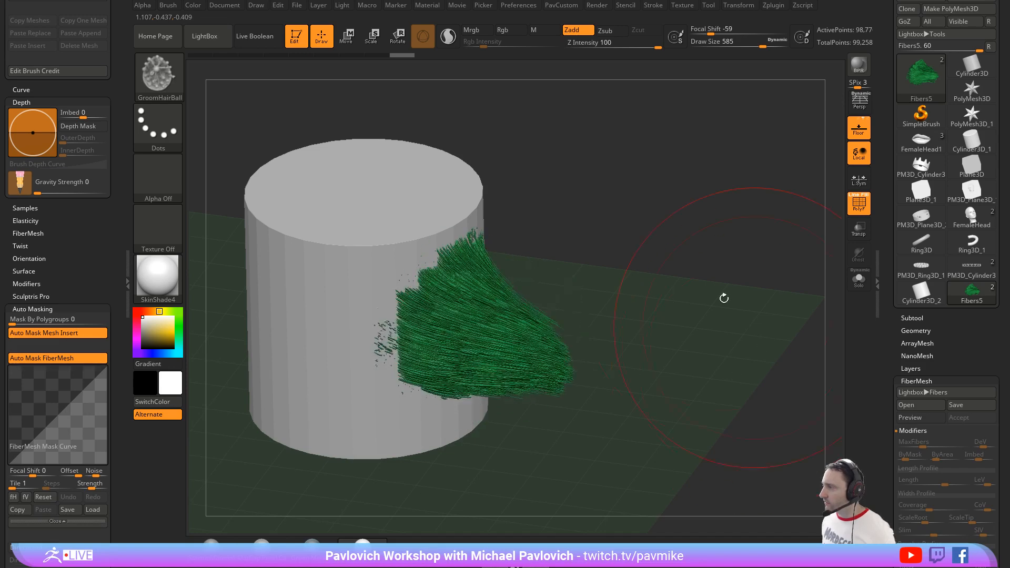
{"action": "mouse_move", "coordinate": [436, 315]}
{"action": "left_mouse_down"}
{"action": "mouse_move", "coordinate": [453, 290]}
{"action": "mouse_move", "coordinate": [503, 354]}
{"action": "mouse_move", "coordinate": [584, 347]}
{"action": "left_mouse_up"}
{"action": "key", "text": "s"}
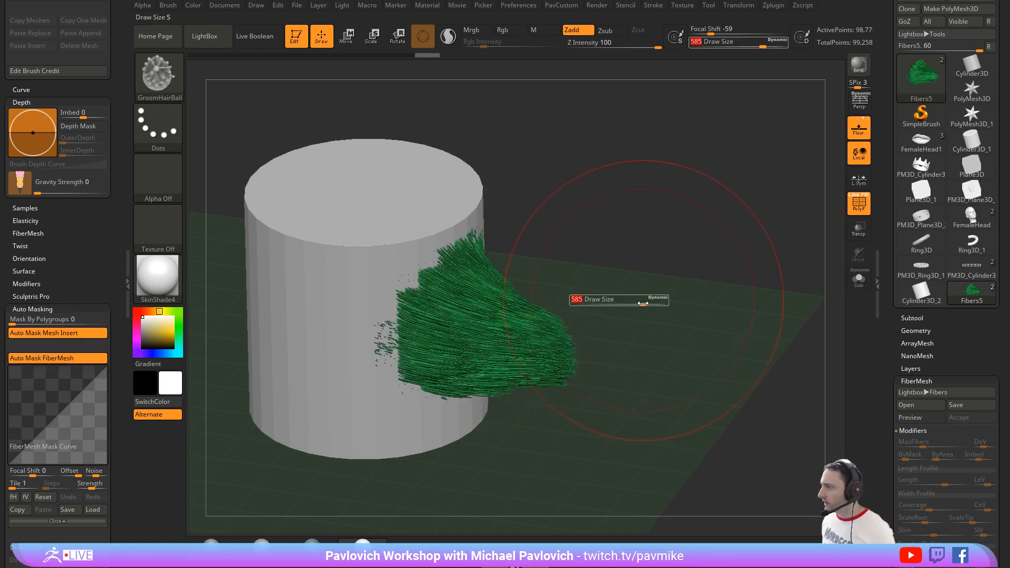
{"action": "mouse_move", "coordinate": [642, 298]}
{"action": "left_mouse_down"}
{"action": "mouse_move", "coordinate": [611, 299]}
{"action": "mouse_move", "coordinate": [559, 278]}
{"action": "mouse_move", "coordinate": [565, 239]}
{"action": "left_mouse_up"}
{"action": "key", "text": "s"}
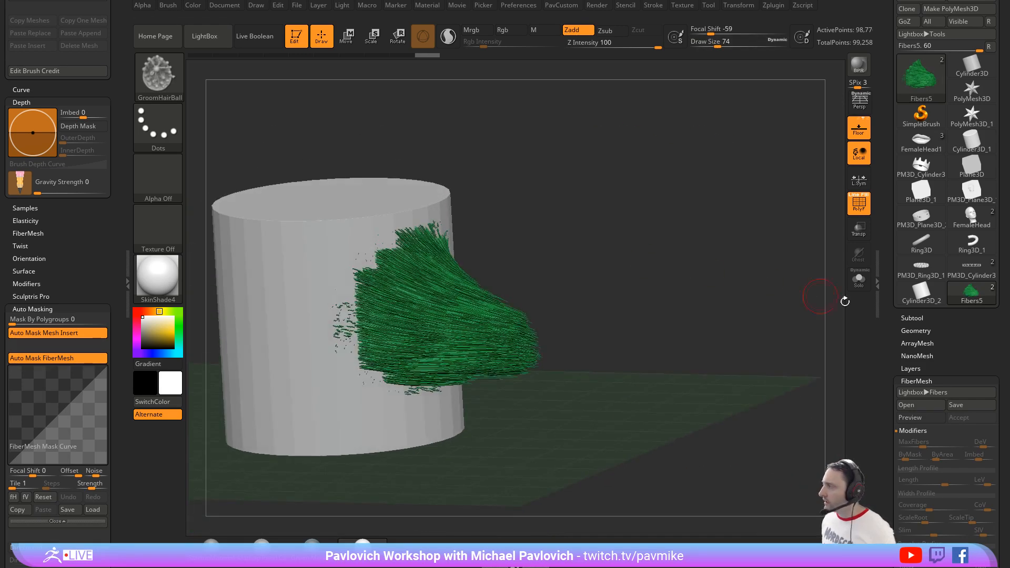
Step: Apply FiberMask from the Mask By Fibers options to the fibers and expand the FiberMask profile curve
{"action": "left_click_drag", "start_coordinate": [885, 358], "coordinate": [884, 216]}
{"action": "left_click", "coordinate": [929, 263]}
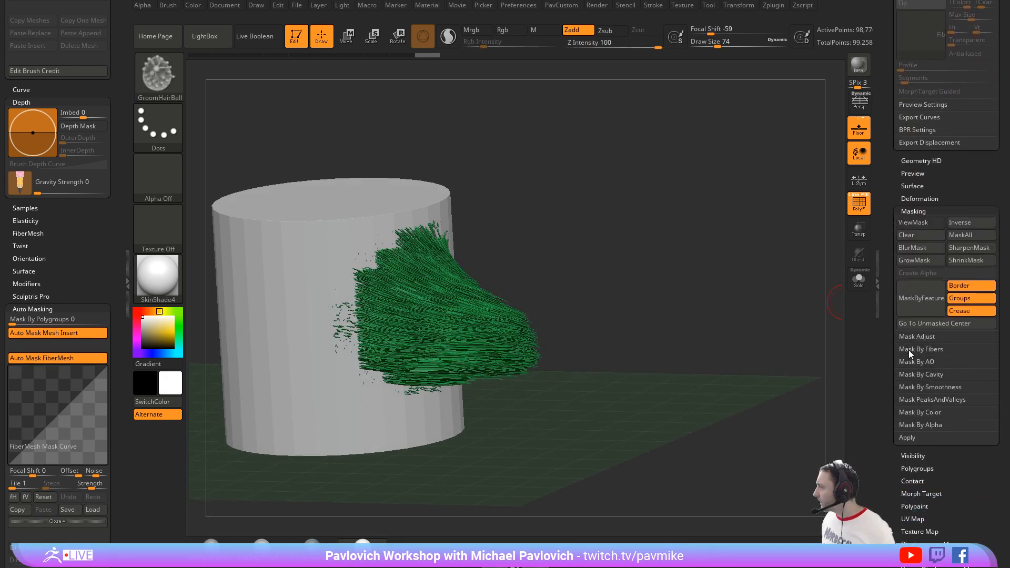
{"action": "left_click", "coordinate": [910, 350]}
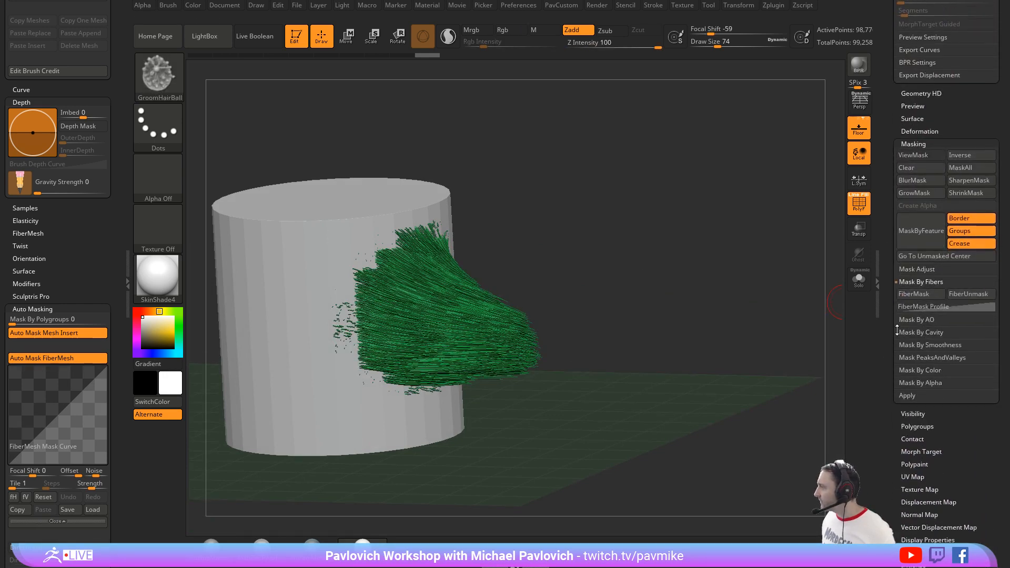
{"action": "left_click", "coordinate": [927, 297]}
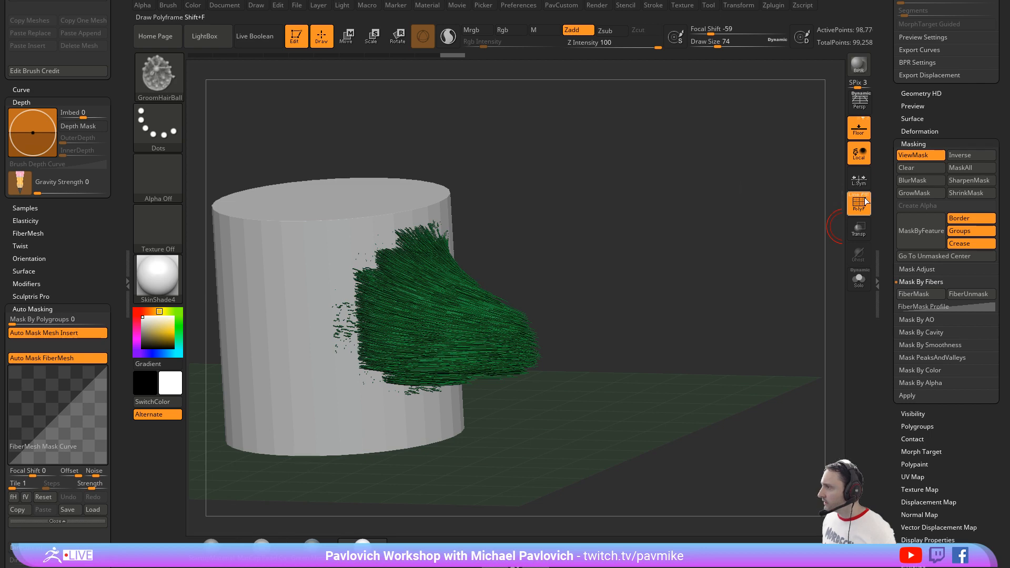
{"action": "left_click_drag", "start_coordinate": [721, 225], "coordinate": [623, 283]}
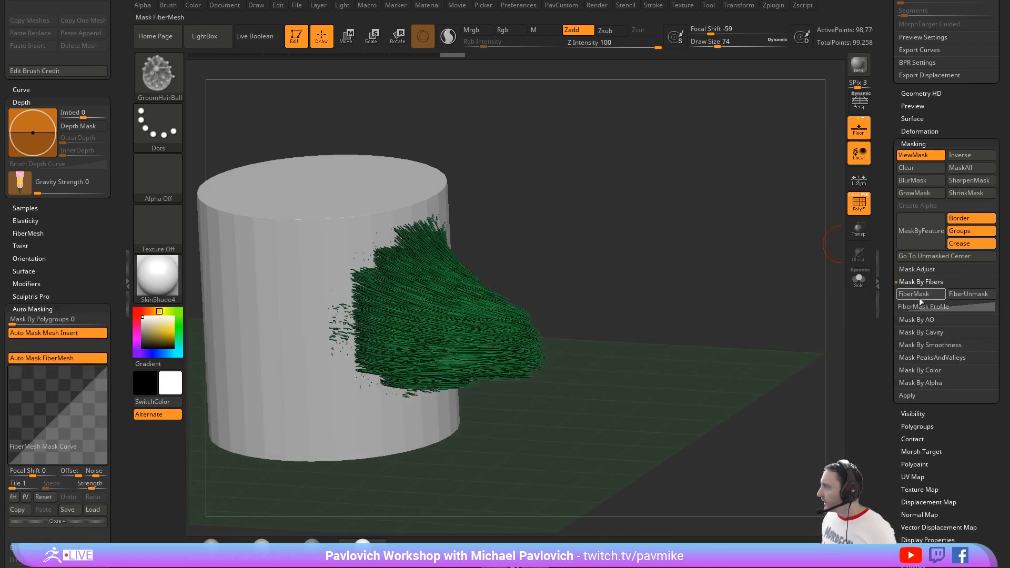
{"action": "left_click_drag", "start_coordinate": [718, 254], "coordinate": [755, 322], "text": "ctrl"}
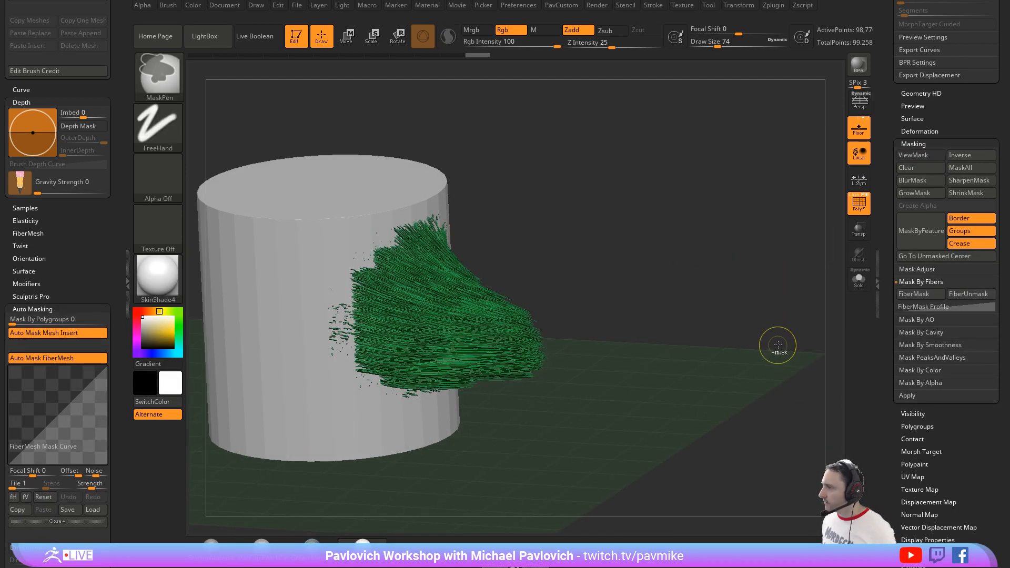
{"action": "left_click", "coordinate": [915, 295]}
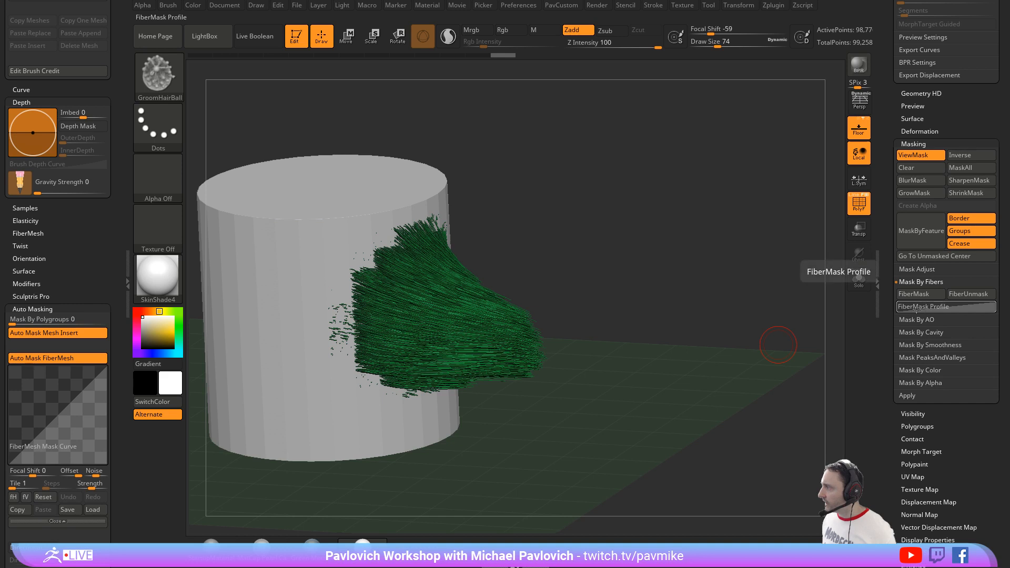
{"action": "left_click", "coordinate": [921, 306]}
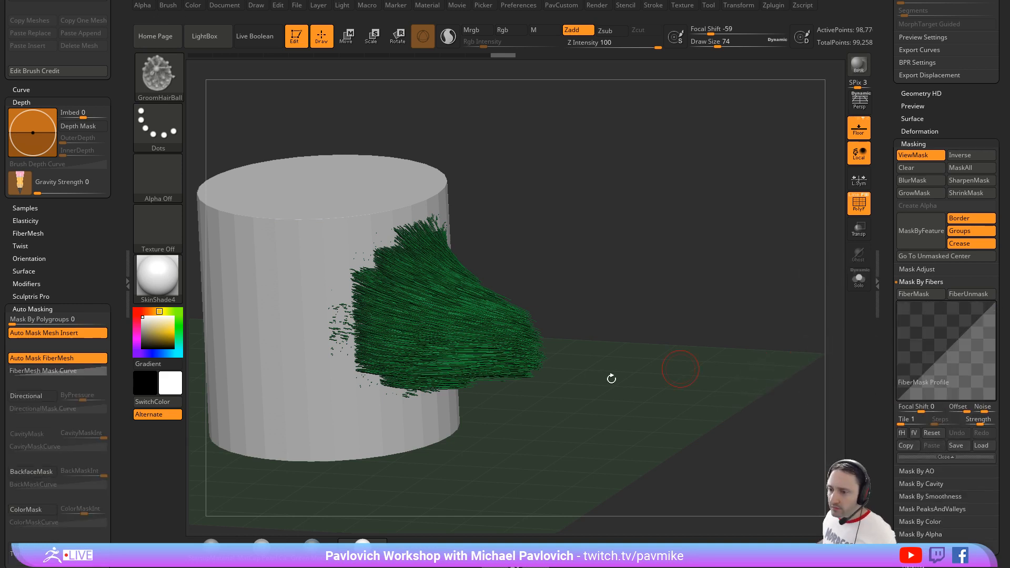
Step: Toggle the mask display on the fibers to examine how the mask fades along their length
{"action": "left_click_drag", "start_coordinate": [723, 304], "coordinate": [631, 214]}
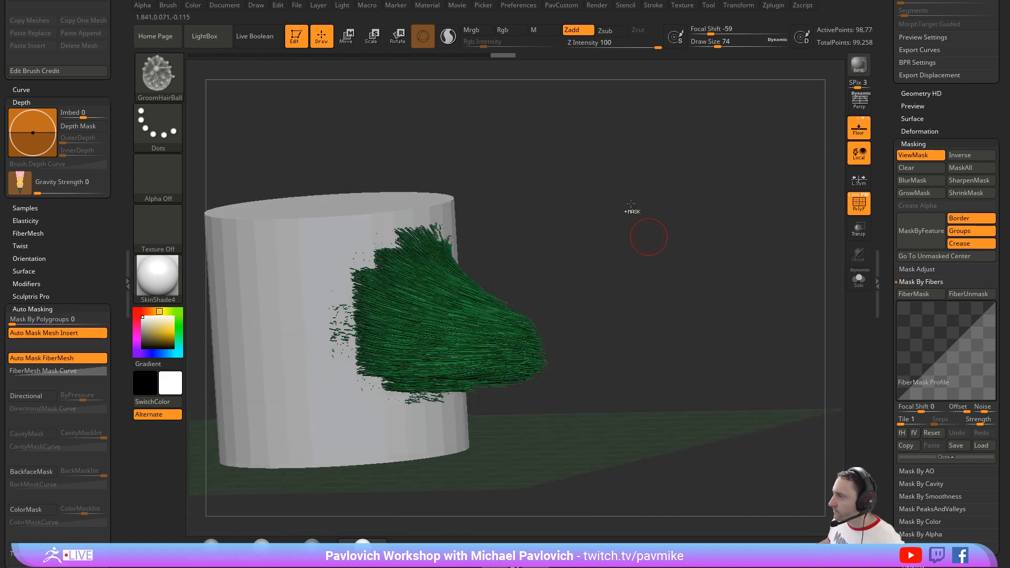
{"action": "key", "text": "ctrl+h"}
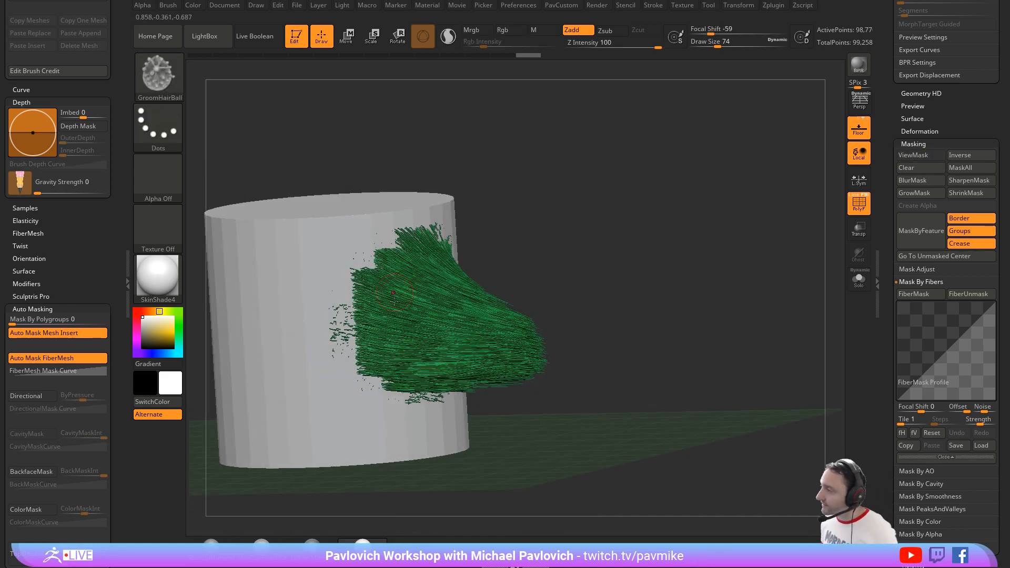
{"action": "left_click_drag", "start_coordinate": [637, 269], "coordinate": [433, 296]}
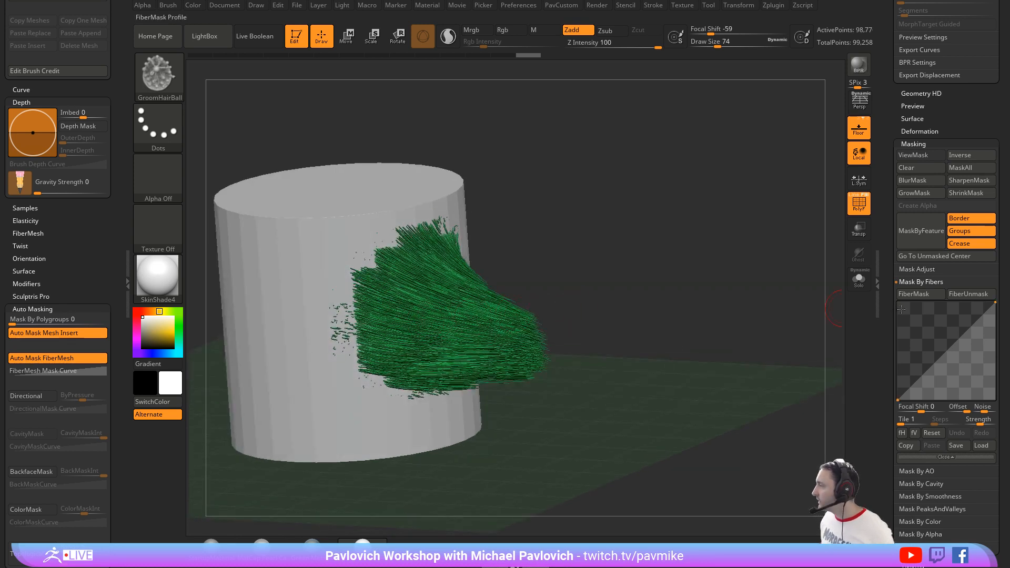
{"action": "key", "text": "ctrl+h"}
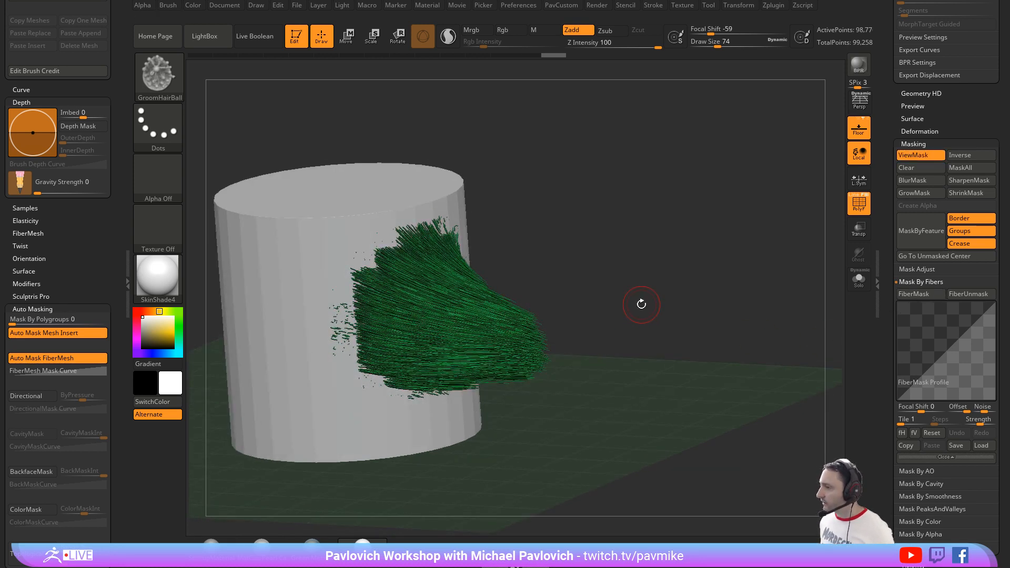
Step: Select yellow (R 243, G 199, B 0) as the main color and try to fill the fibers with it
{"action": "left_click", "coordinate": [178, 335]}
{"action": "key", "text": "ctrl+f"}
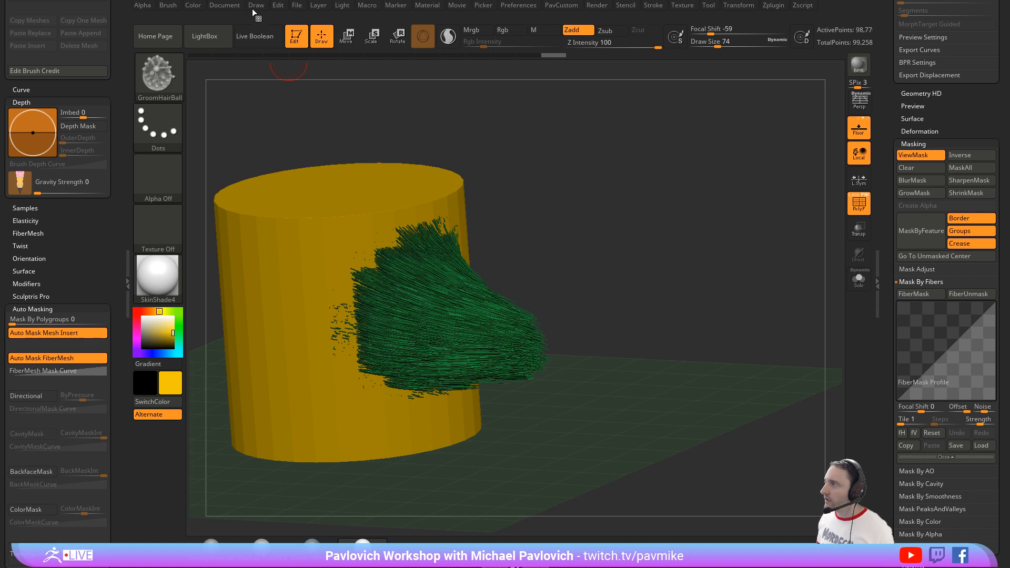
{"action": "left_click", "coordinate": [199, 6]}
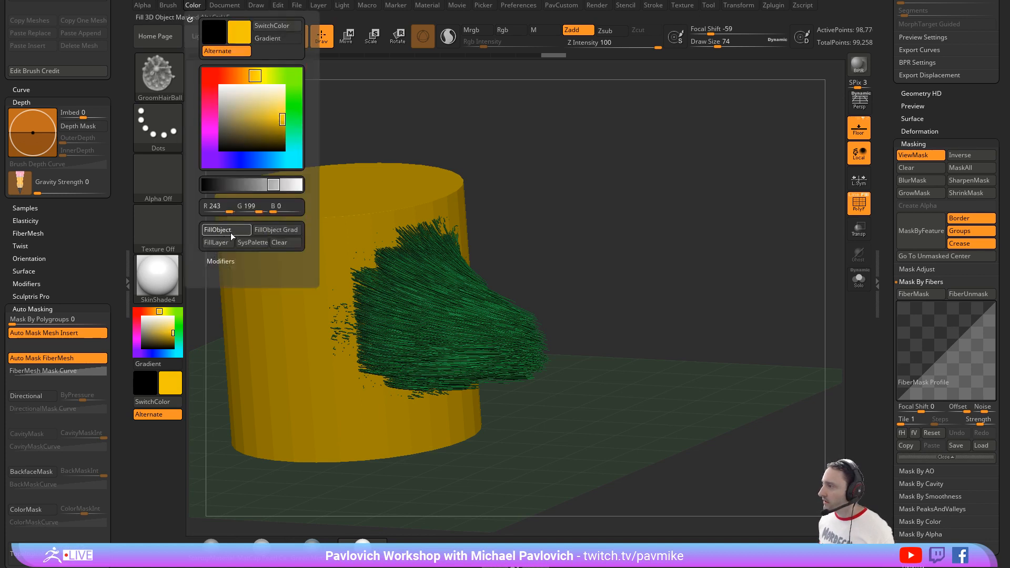
{"action": "left_click", "coordinate": [228, 229]}
Step: Check the fibers in the subtool list, turn off the PolyFrame display and return to the masking options
{"action": "mouse_move", "coordinate": [883, 228]}
{"action": "left_mouse_down"}
{"action": "mouse_move", "coordinate": [874, 403]}
{"action": "mouse_move", "coordinate": [892, 347]}
{"action": "mouse_move", "coordinate": [882, 233]}
{"action": "left_mouse_up"}
{"action": "left_click", "coordinate": [904, 383]}
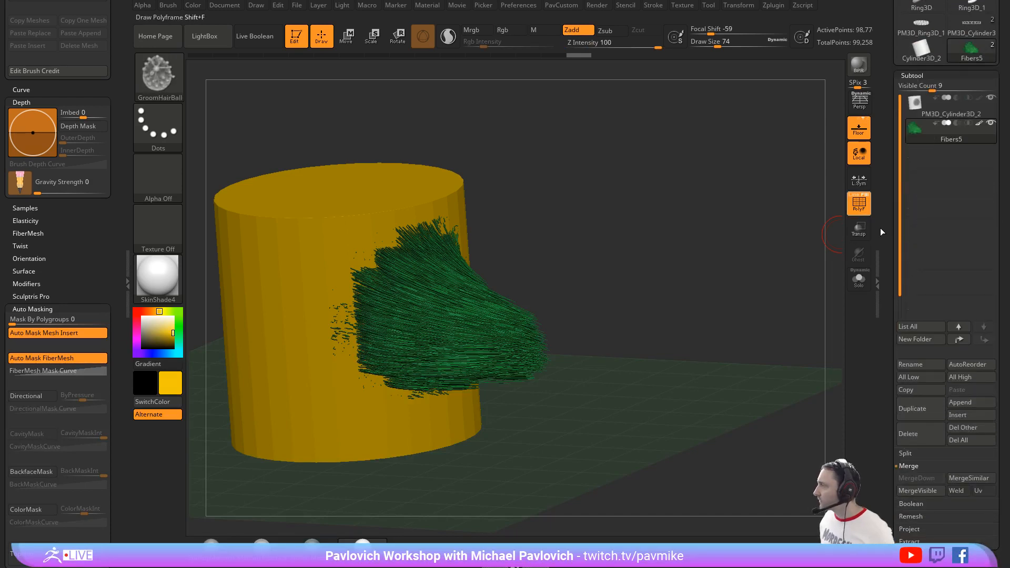
{"action": "left_click", "coordinate": [865, 209]}
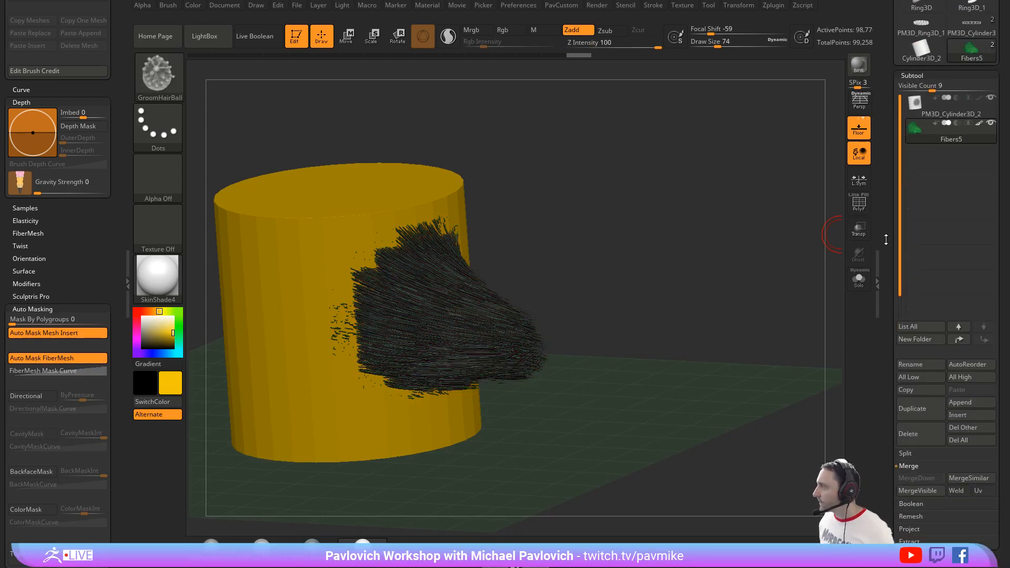
{"action": "left_click_drag", "start_coordinate": [885, 240], "coordinate": [817, 135]}
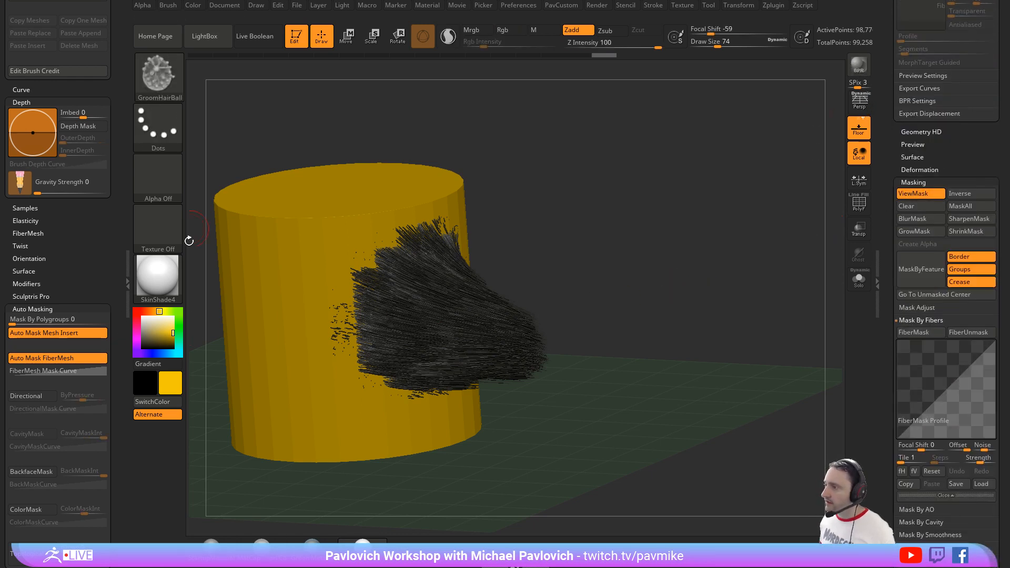
Step: Select red as the main color, try filling the masked fibers with it, and hide the mask display
{"action": "left_click", "coordinate": [138, 312]}
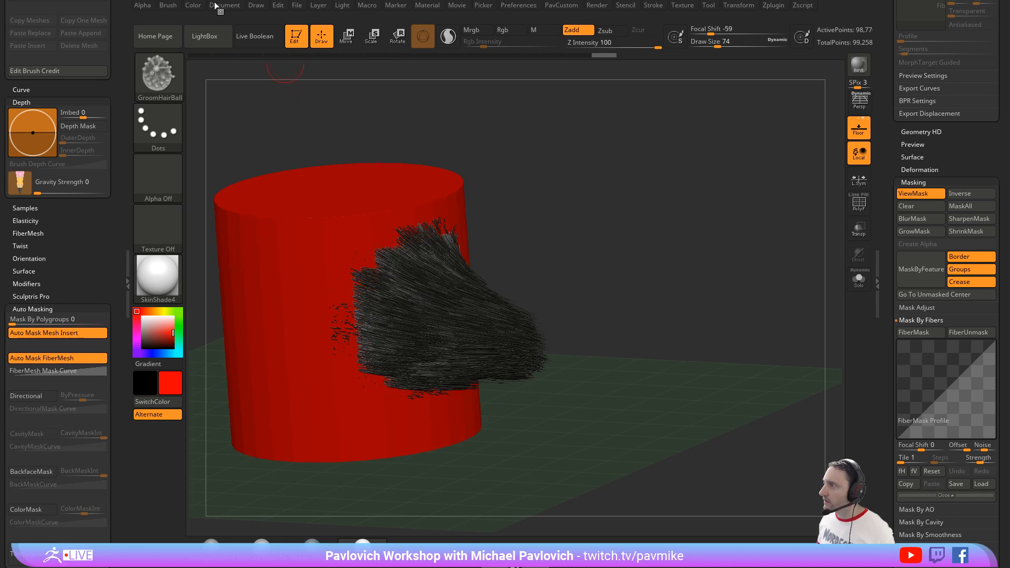
{"action": "mouse_move", "coordinate": [194, 6]}
{"action": "left_click", "coordinate": [224, 229]}
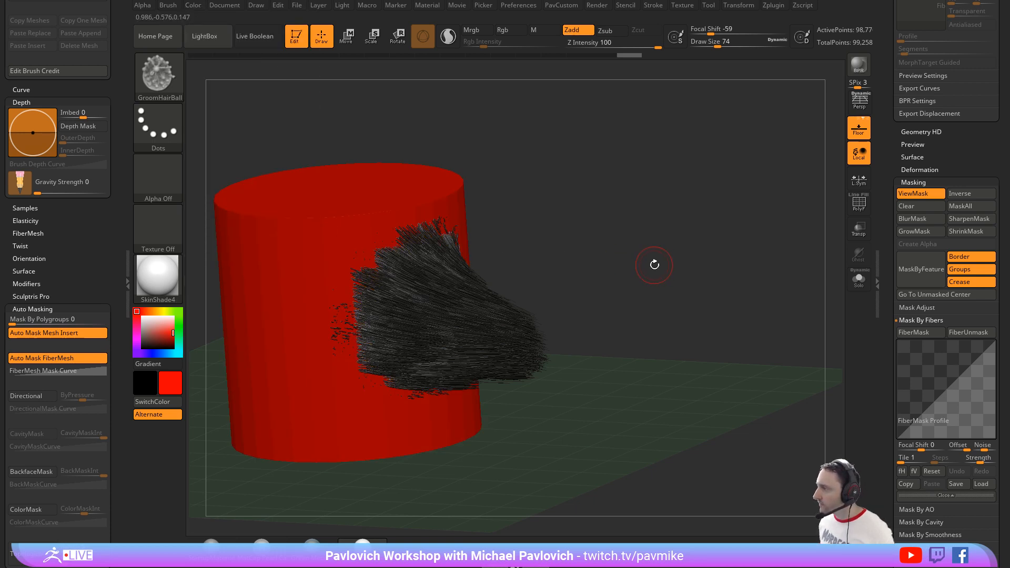
{"action": "left_click_drag", "start_coordinate": [654, 266], "coordinate": [653, 259]}
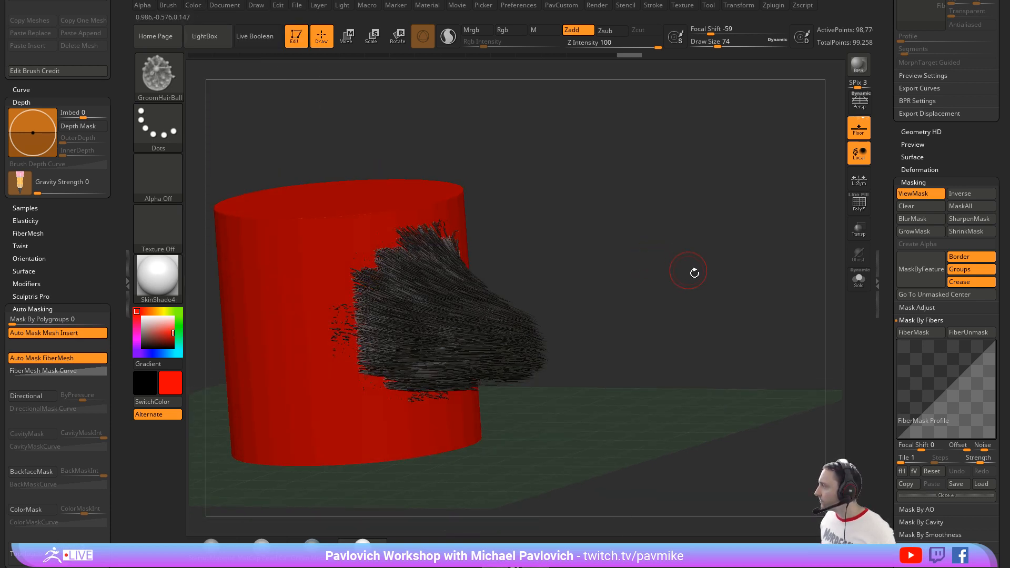
{"action": "key", "text": "ctrl+h"}
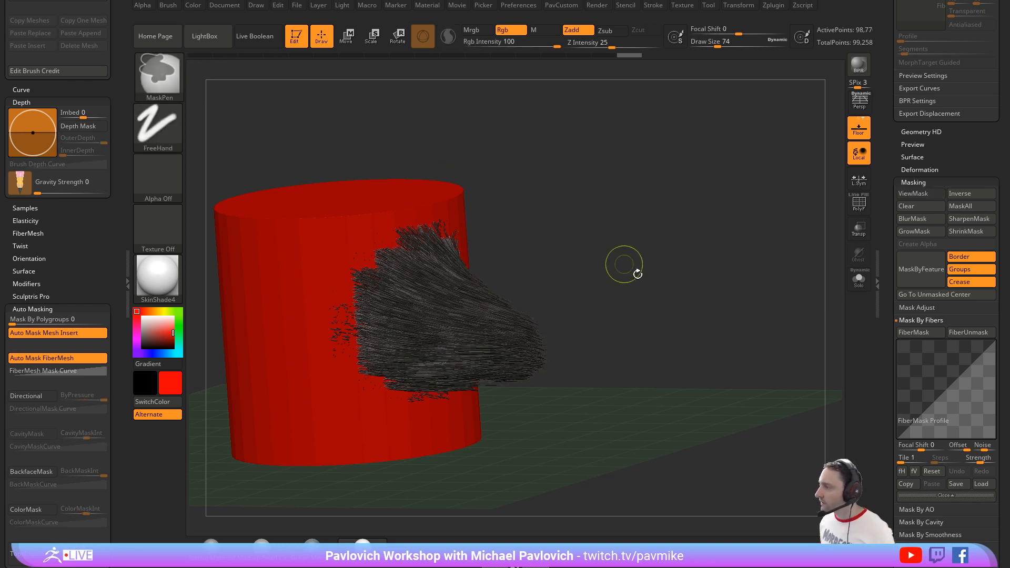
{"action": "left_click_drag", "start_coordinate": [885, 265], "coordinate": [885, 259]}
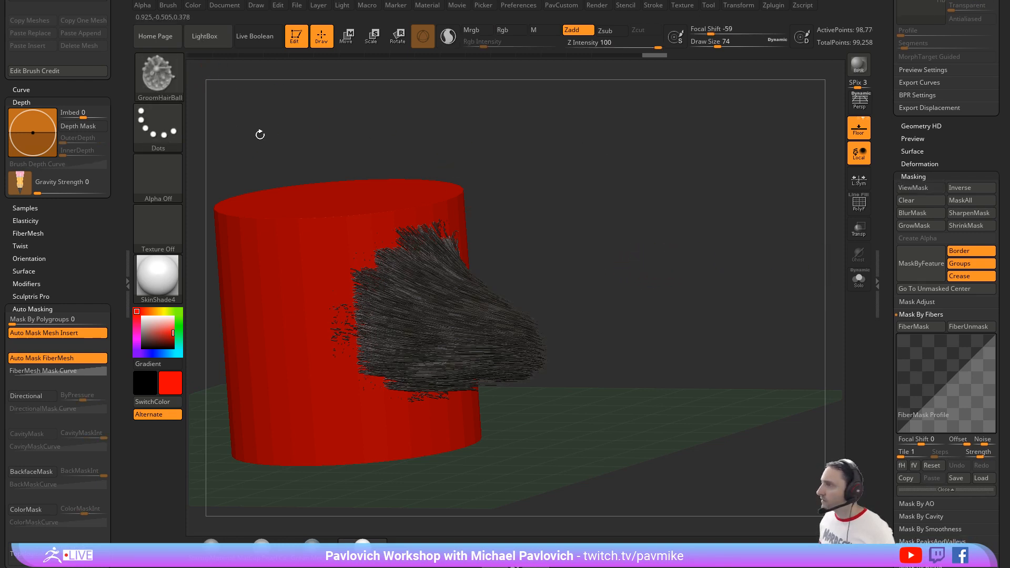
Step: Fill the unmasked parts of the fibers with red (R 243, G 0, B 0) using Rgb at intensity 100, and show the mask again
{"action": "left_click", "coordinate": [195, 6]}
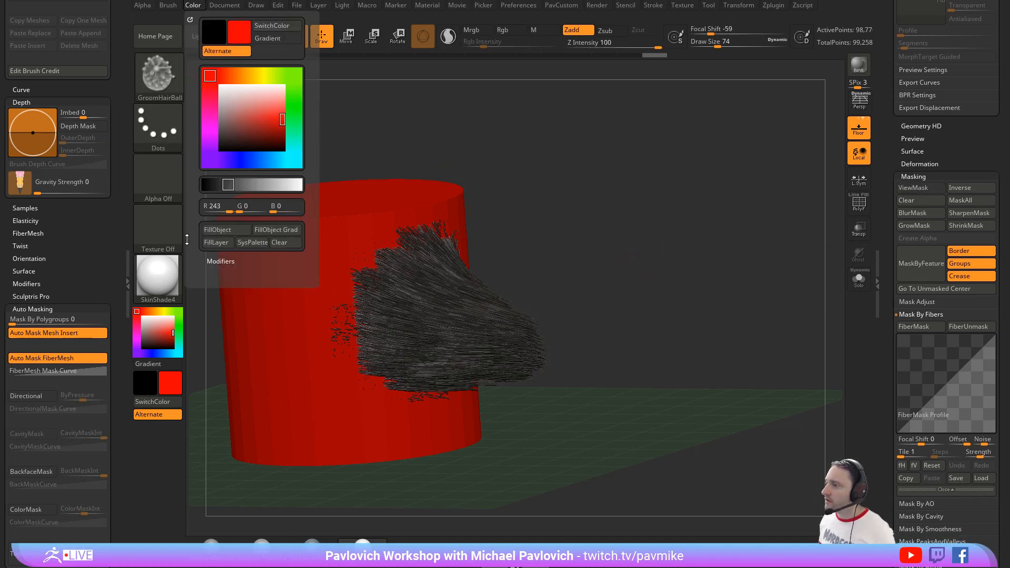
{"action": "left_click", "coordinate": [194, 7]}
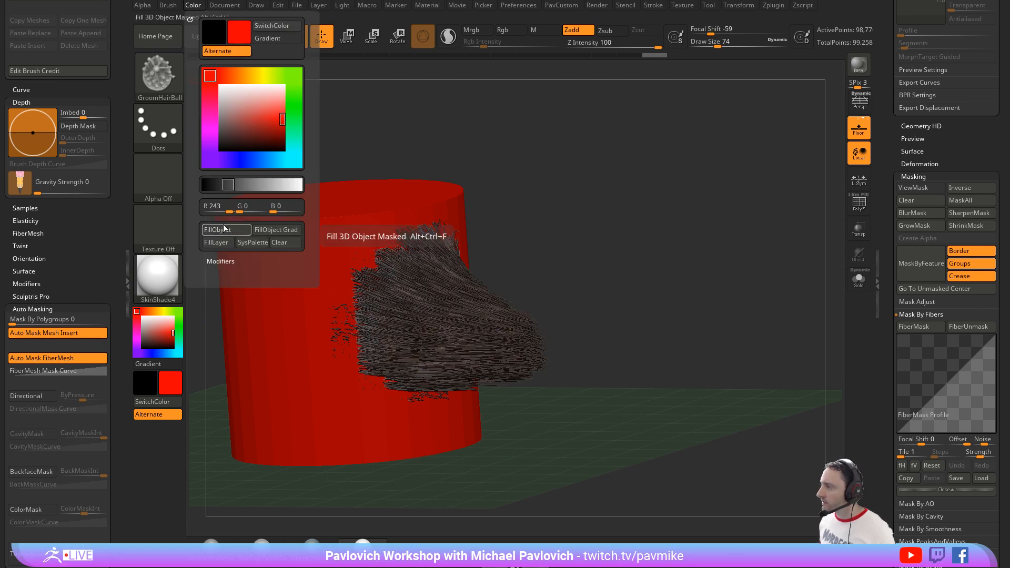
{"action": "left_click", "coordinate": [219, 230]}
{"action": "left_click", "coordinate": [504, 30]}
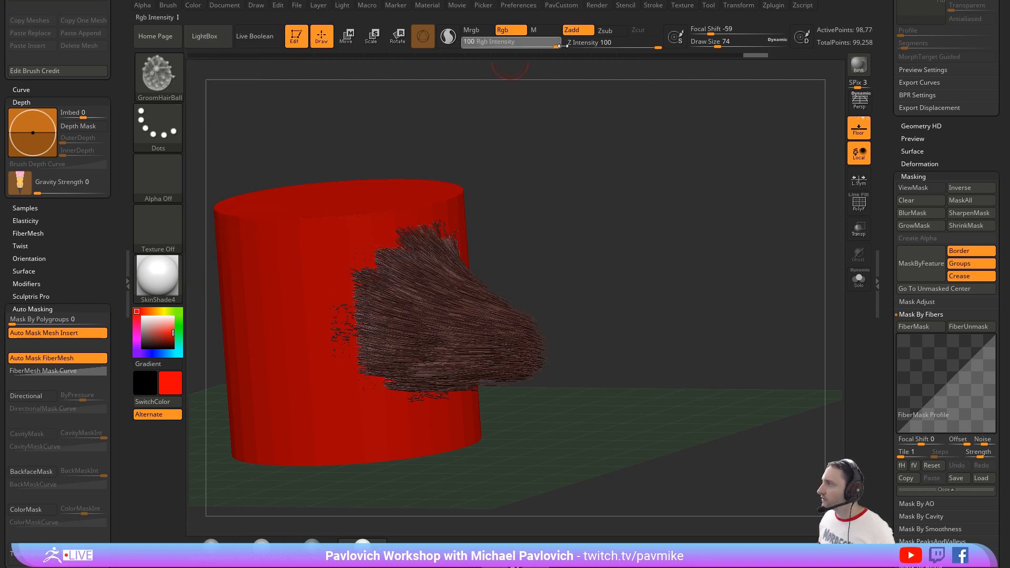
{"action": "left_click", "coordinate": [193, 5]}
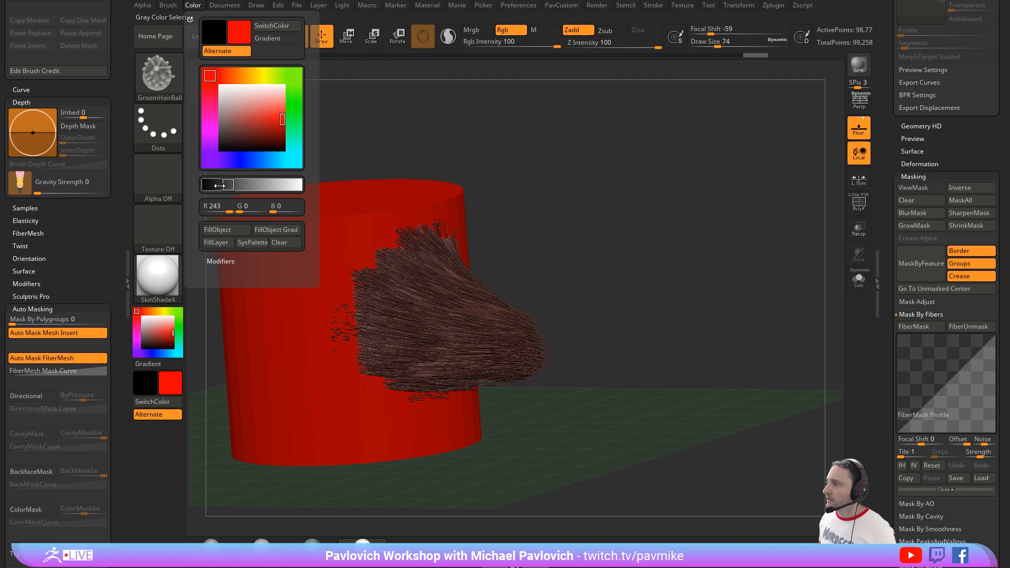
{"action": "left_click", "coordinate": [217, 229]}
{"action": "left_click", "coordinate": [905, 274]}
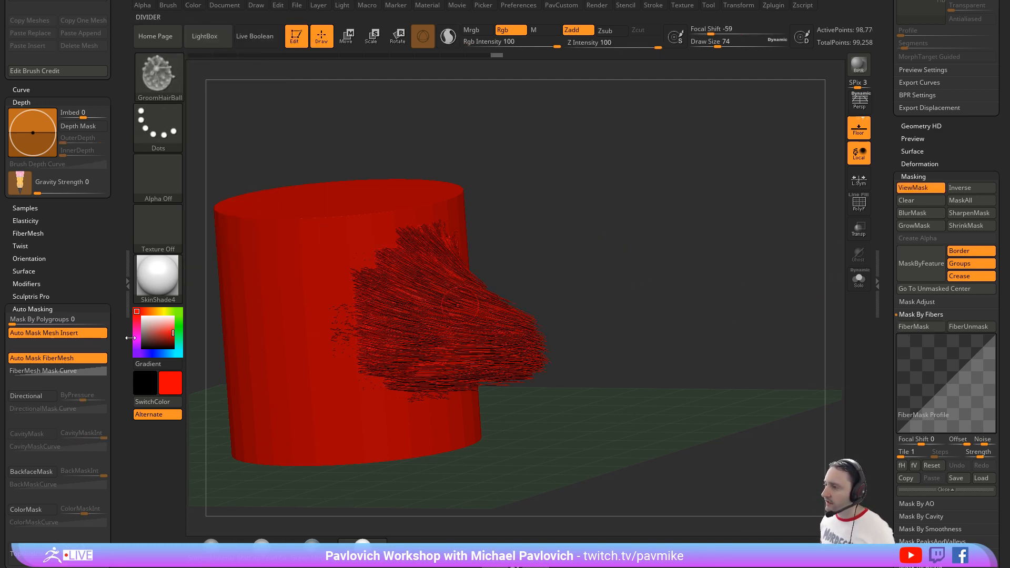
Step: Select yellow as the main color, fill the unmasked parts of the fibers with it at Rgb intensity 100, and hide the mask display
{"action": "left_click", "coordinate": [143, 317]}
{"action": "left_click", "coordinate": [158, 312]}
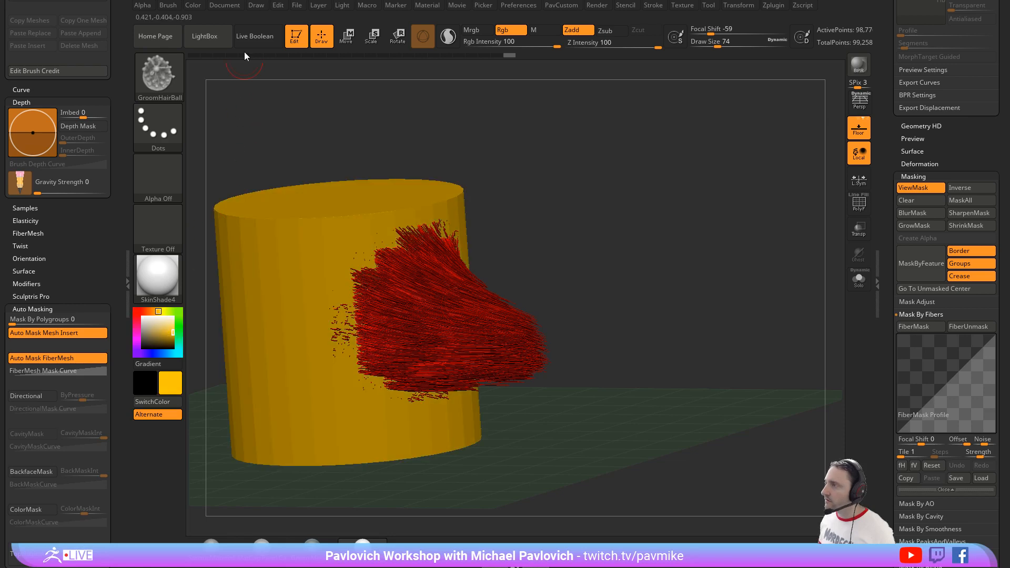
{"action": "left_click", "coordinate": [196, 9]}
{"action": "left_click", "coordinate": [229, 231]}
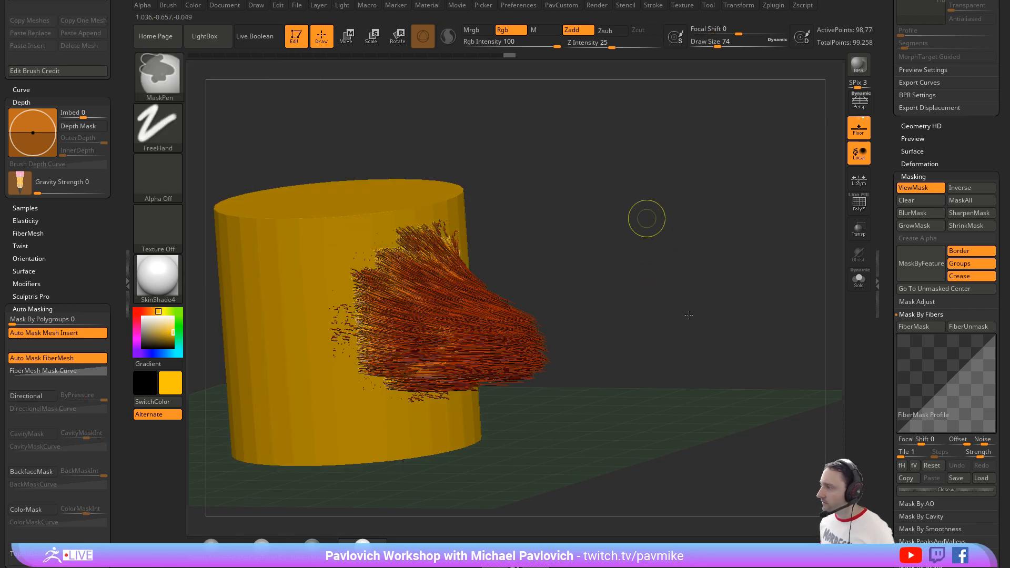
{"action": "key", "text": "ctrl+h"}
Step: Hide the cylinder subtool and view the colored fibers on their own
{"action": "left_click_drag", "start_coordinate": [888, 201], "coordinate": [895, 296]}
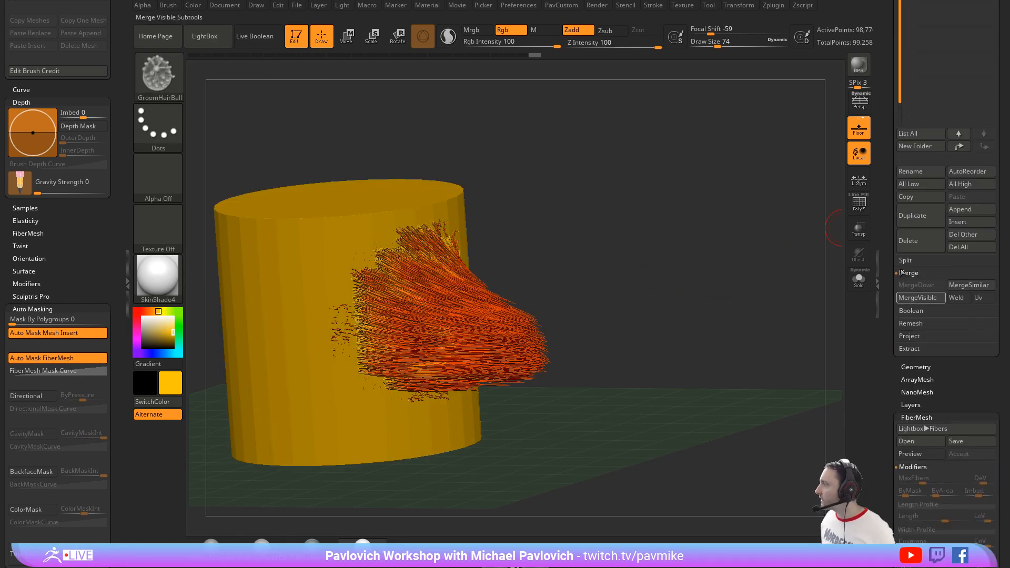
{"action": "left_click_drag", "start_coordinate": [887, 222], "coordinate": [898, 353]}
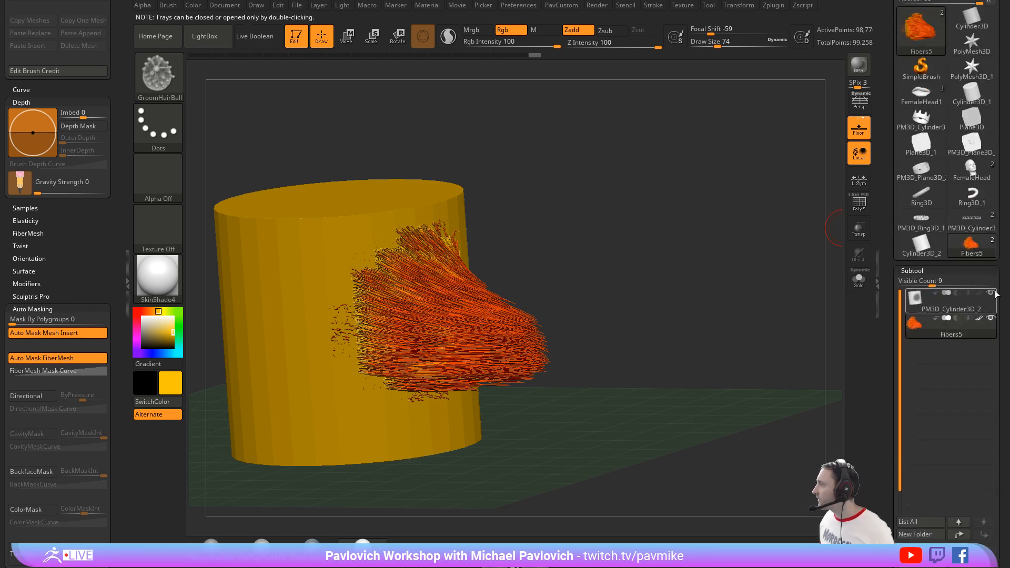
{"action": "left_click", "coordinate": [991, 293]}
{"action": "left_click_drag", "start_coordinate": [710, 232], "coordinate": [731, 234]}
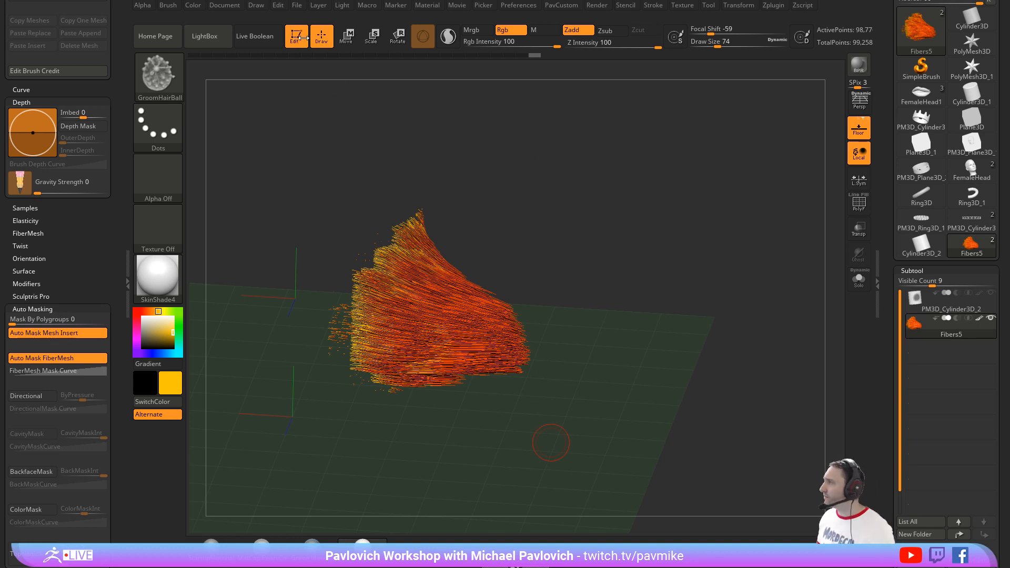
Step: Fully initialize ZBrush, discarding the current tools and document
{"action": "left_click_drag", "start_coordinate": [885, 20], "coordinate": [885, 141]}
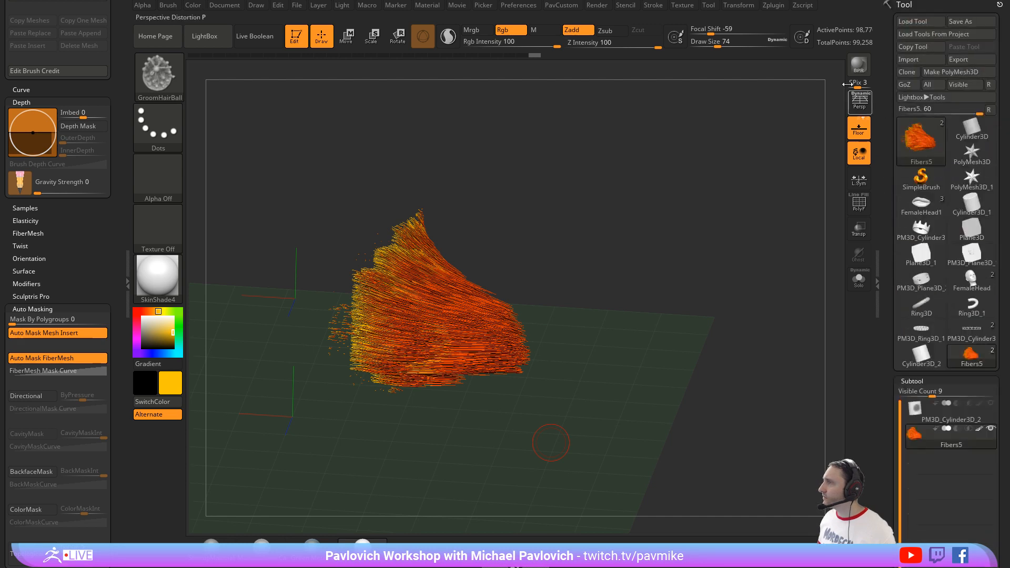
{"action": "left_click", "coordinate": [517, 8]}
{"action": "left_click", "coordinate": [522, 27]}
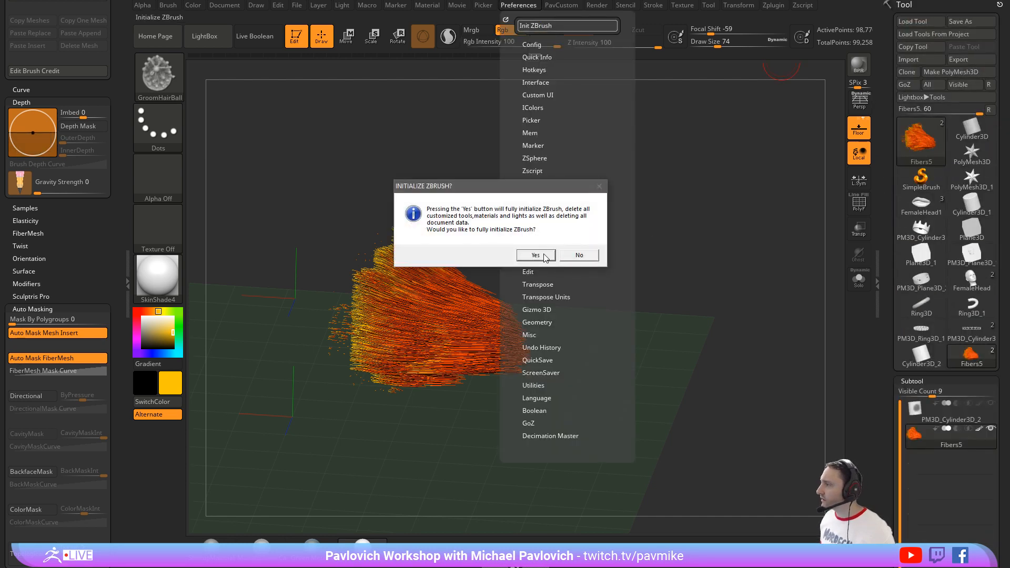
{"action": "left_click", "coordinate": [575, 253]}
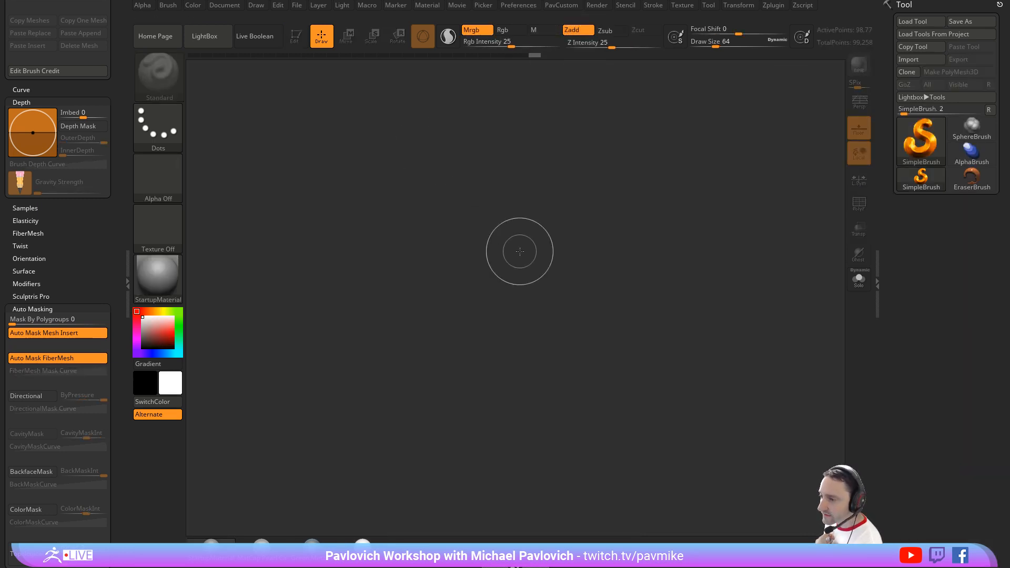
{"action": "key", "text": "s"}
{"action": "left_click_drag", "start_coordinate": [527, 252], "coordinate": [517, 252]}
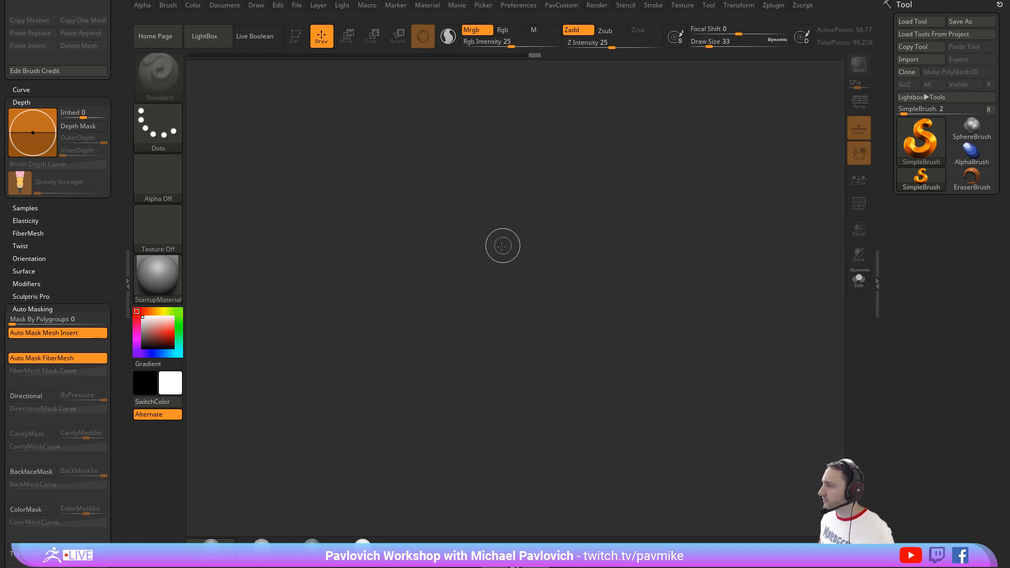
{"action": "key", "text": "s"}
{"action": "left_click_drag", "start_coordinate": [502, 245], "coordinate": [508, 243]}
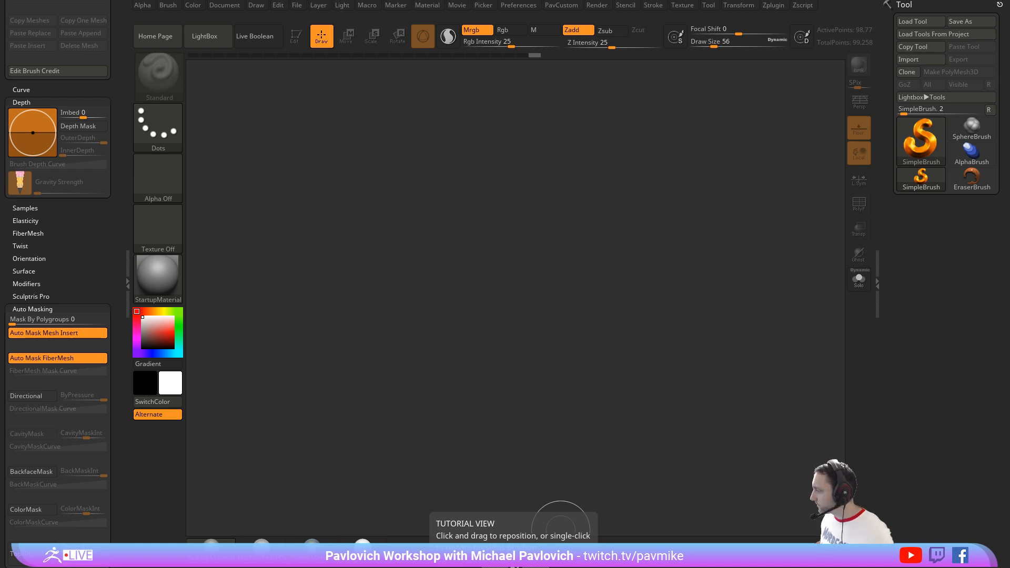
Step: Import the disney-films-cartoon JPG of the owl from the Desktop as a texture and load it into Spotlight
{"action": "left_click", "coordinate": [690, 6]}
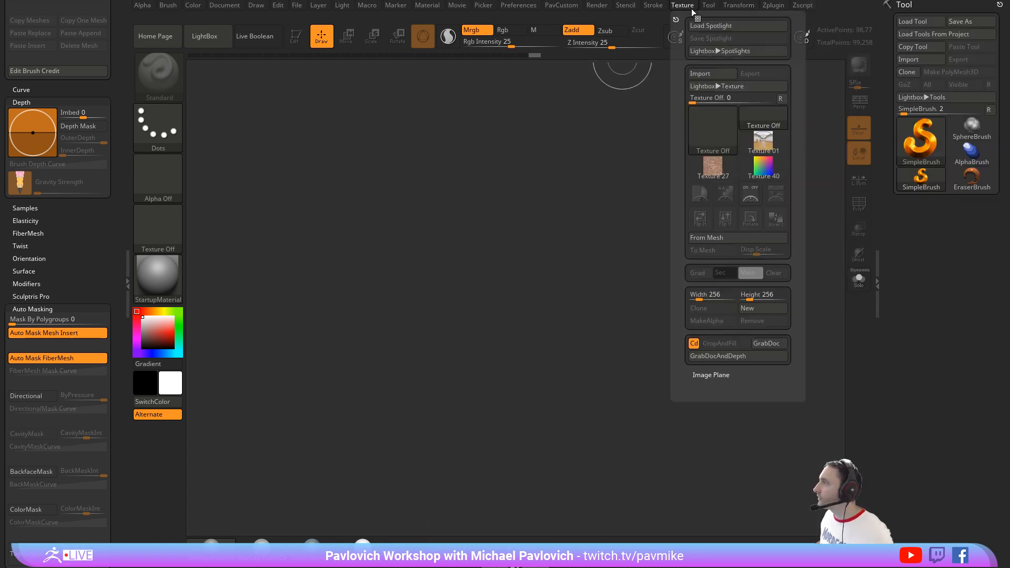
{"action": "left_click", "coordinate": [699, 74]}
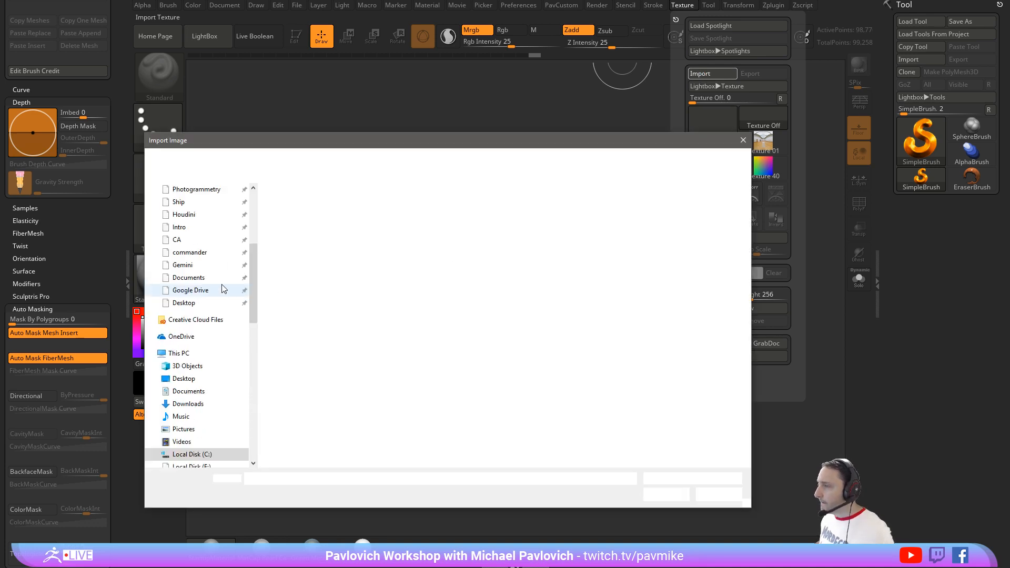
{"action": "left_click", "coordinate": [202, 303]}
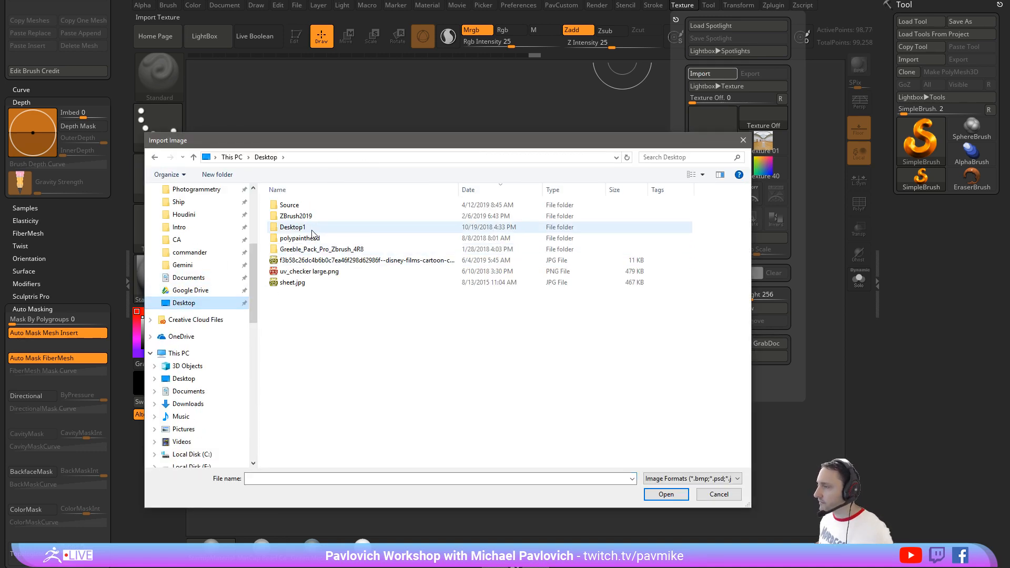
{"action": "double_click", "coordinate": [301, 260]}
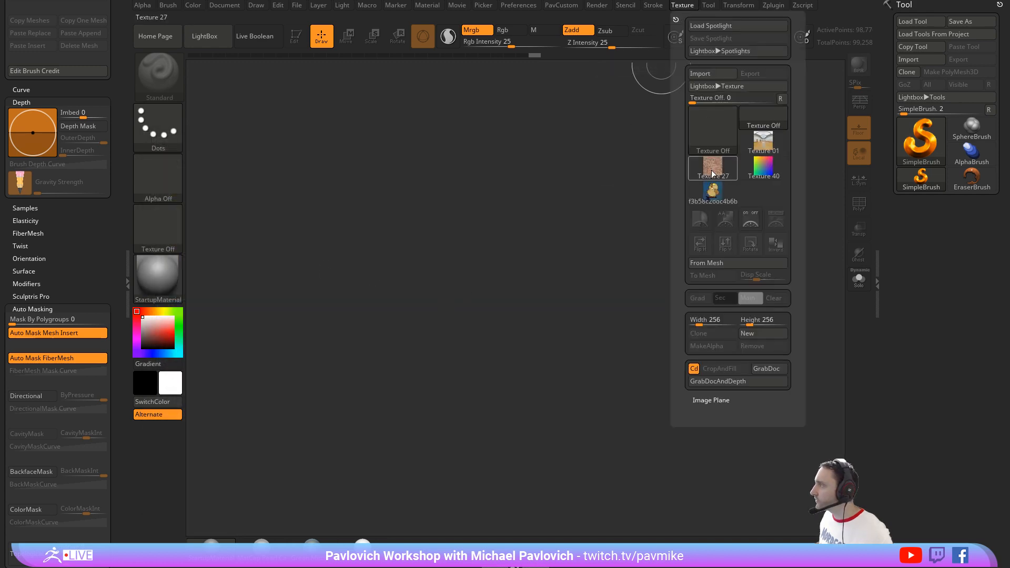
{"action": "left_click", "coordinate": [713, 191]}
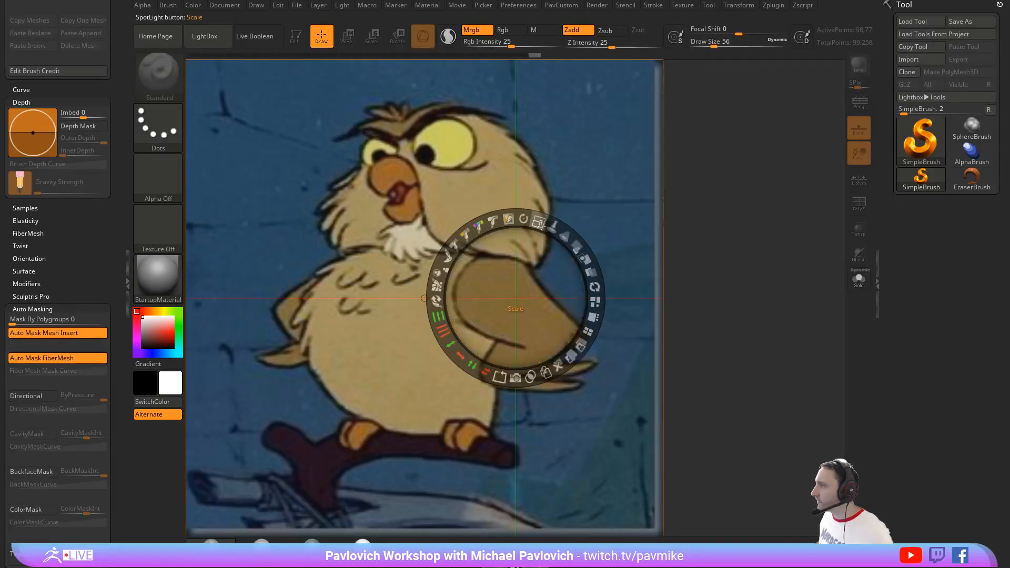
Step: Scale the owl reference down, fade its opacity, leave Spotlight editing, and set the draw size to 39
{"action": "left_click_drag", "start_coordinate": [540, 225], "coordinate": [497, 223]}
{"action": "left_click_drag", "start_coordinate": [574, 244], "coordinate": [506, 219]}
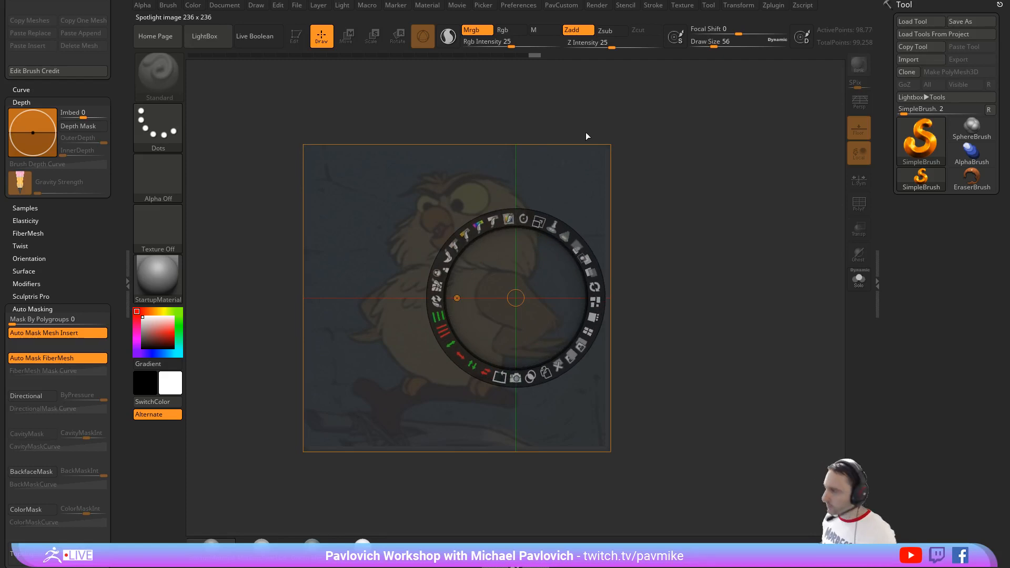
{"action": "key", "text": "z"}
{"action": "key", "text": "s"}
{"action": "left_click_drag", "start_coordinate": [686, 260], "coordinate": [682, 261]}
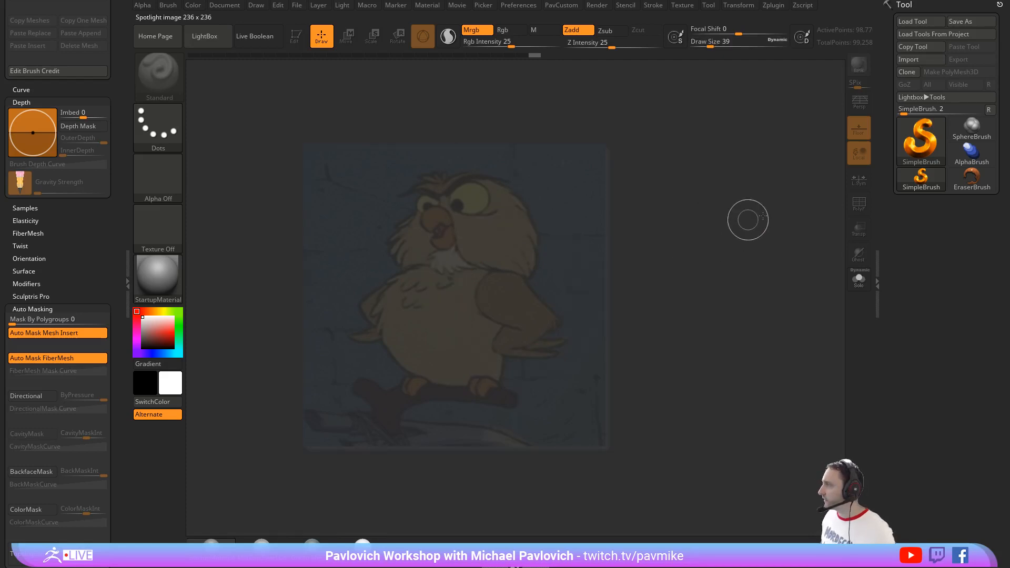
Step: Draw a Sphere3D over the owl's body, enter Edit mode, and enlarge the sphere against the reference
{"action": "left_click", "coordinate": [925, 146]}
{"action": "left_click", "coordinate": [406, 186]}
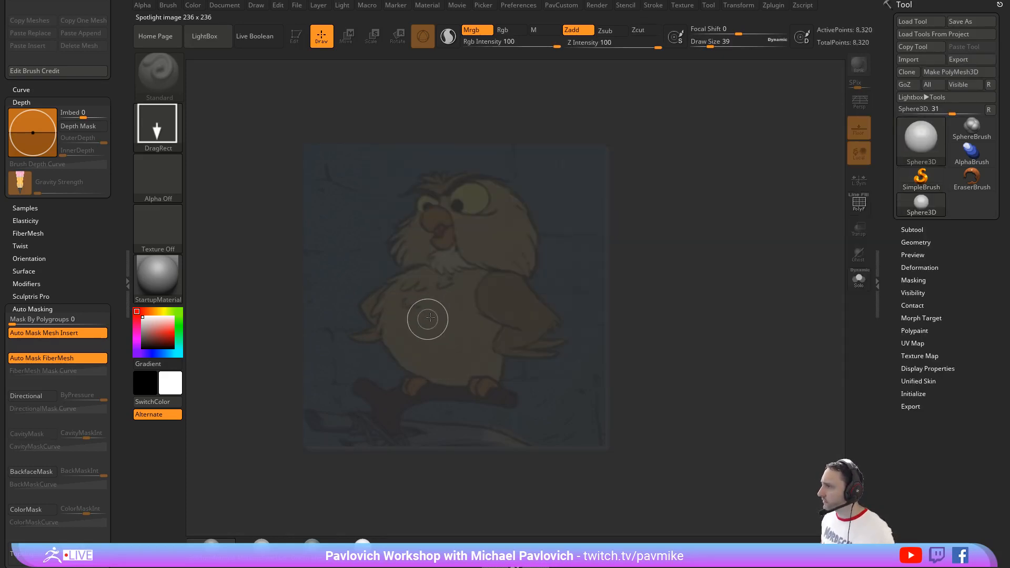
{"action": "left_click_drag", "start_coordinate": [431, 311], "coordinate": [446, 306]}
{"action": "left_click", "coordinate": [296, 37]}
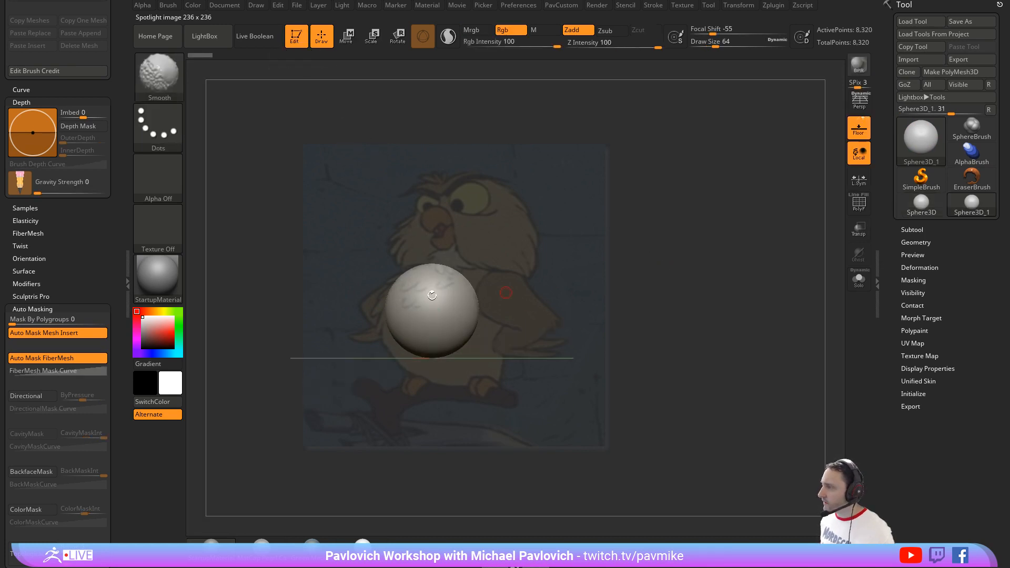
{"action": "left_click_drag", "start_coordinate": [541, 275], "coordinate": [582, 271]}
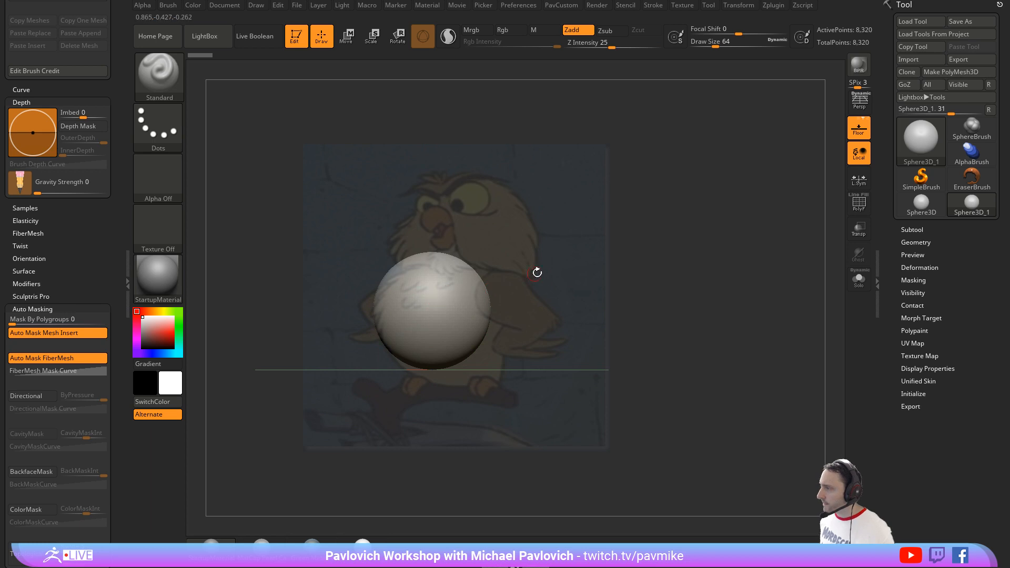
Step: Convert the sphere to a PolyMesh3D and DynaMesh it with blur 0 and resolution 32
{"action": "key", "text": "1"}
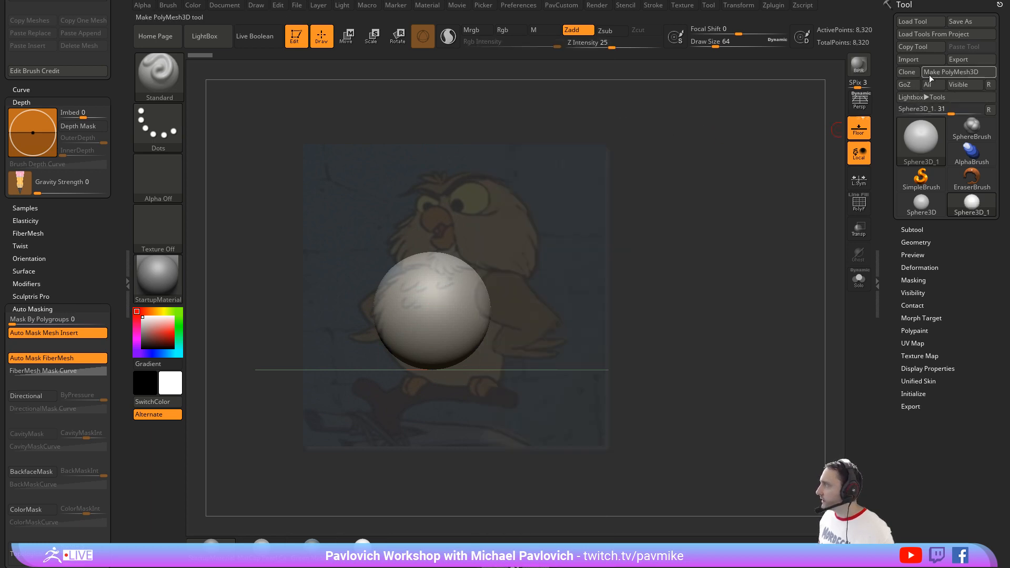
{"action": "left_click", "coordinate": [931, 74]}
{"action": "key", "text": "1"}
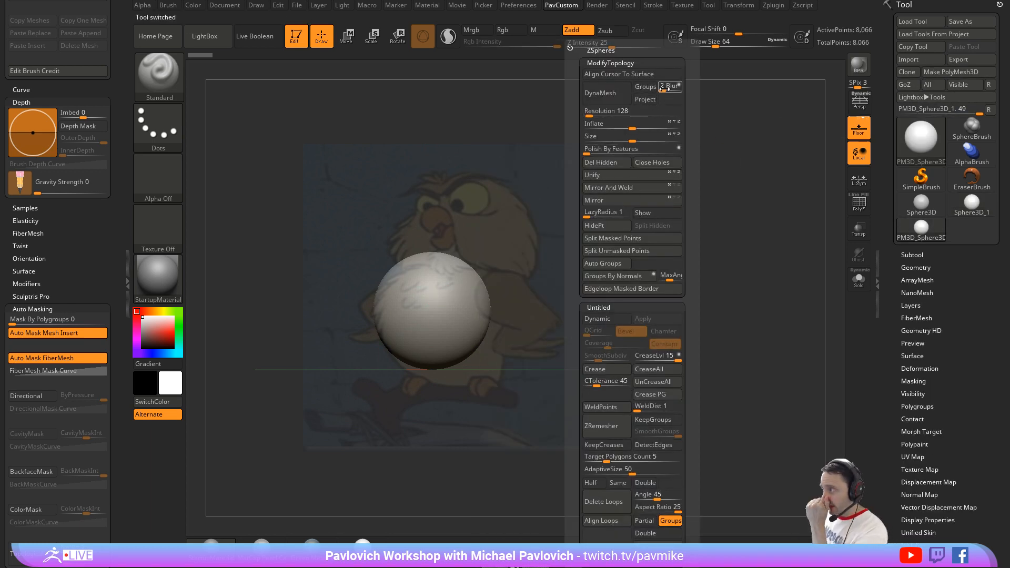
{"action": "left_click_drag", "start_coordinate": [665, 89], "coordinate": [659, 89]}
{"action": "left_click_drag", "start_coordinate": [588, 116], "coordinate": [589, 116]}
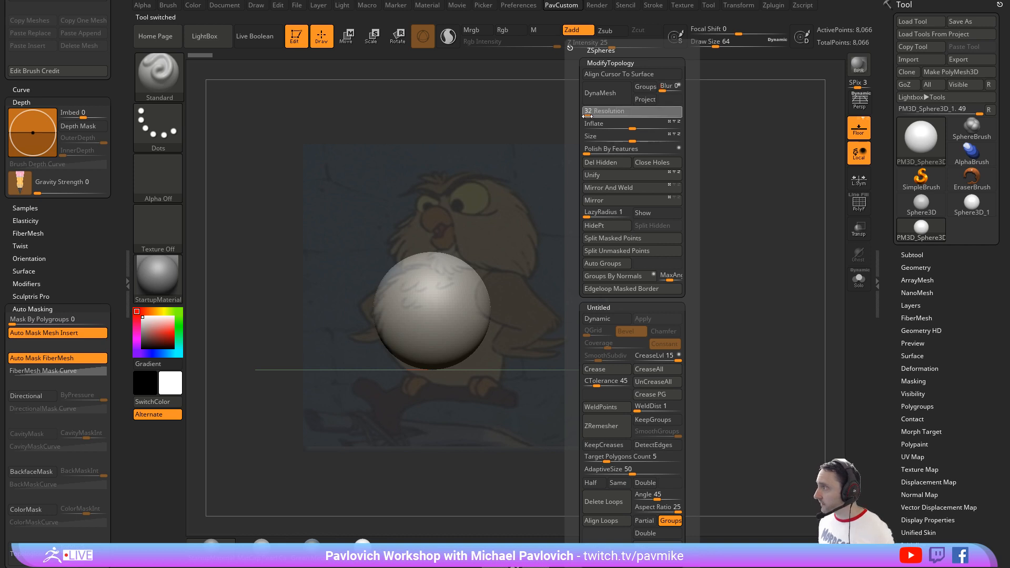
{"action": "left_click", "coordinate": [601, 99]}
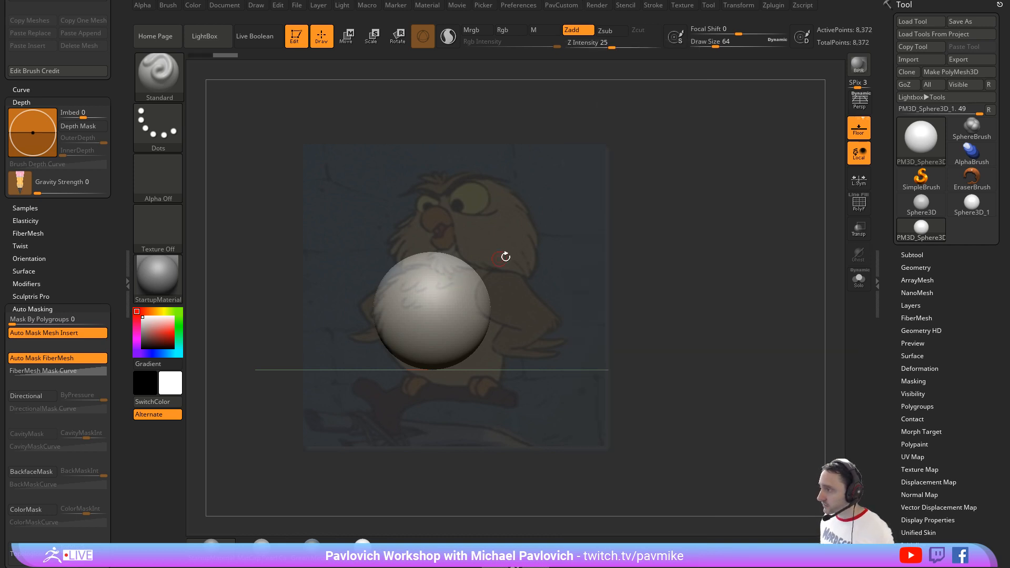
Step: Sculpt a vertical ridge down the front center of the sphere with the Standard brush at draw size 59
{"action": "left_click_drag", "start_coordinate": [505, 256], "coordinate": [503, 258]}
{"action": "key", "text": "s"}
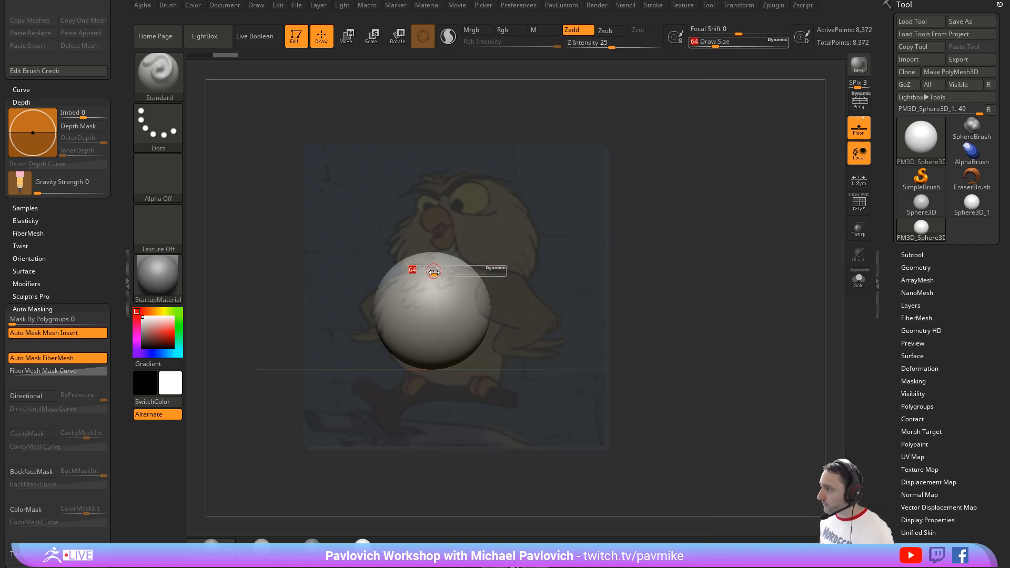
{"action": "left_click", "coordinate": [432, 270]}
{"action": "left_click_drag", "start_coordinate": [429, 314], "coordinate": [430, 262]}
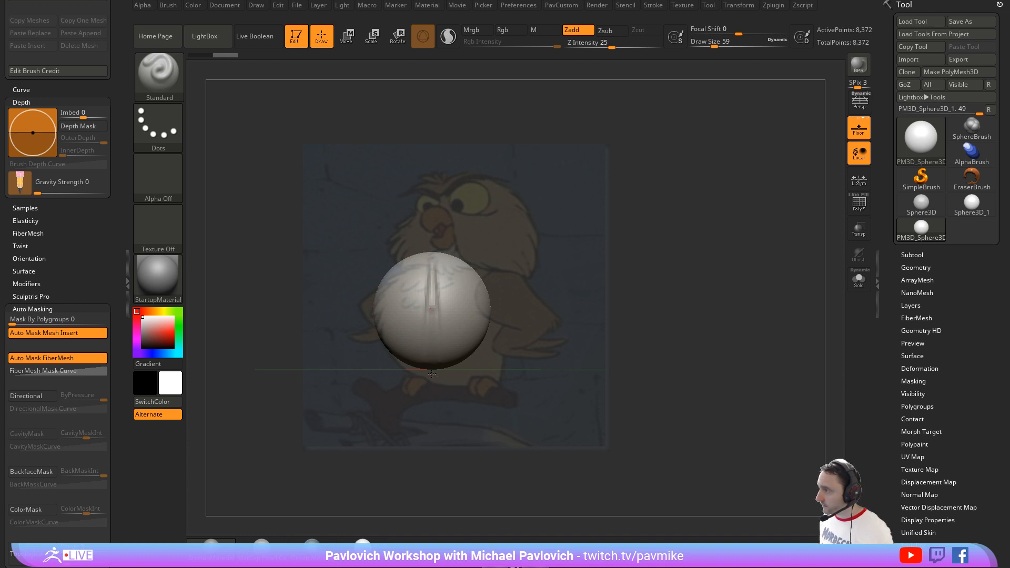
{"action": "mouse_move", "coordinate": [587, 270]}
{"action": "left_mouse_down"}
{"action": "mouse_move", "coordinate": [553, 272]}
{"action": "mouse_move", "coordinate": [555, 258]}
{"action": "mouse_move", "coordinate": [569, 273]}
{"action": "left_mouse_up"}
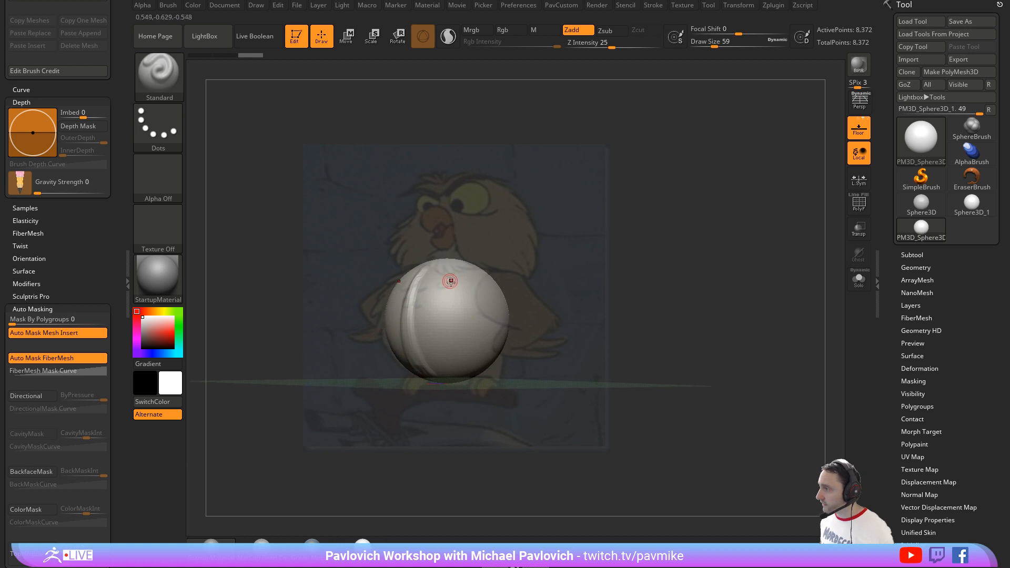
Step: Reshape the sphere to the owl's body outline with the Move brush at draw size 639, and turn off the floor grid
{"action": "key", "text": "b"}
{"action": "key", "text": "m"}
{"action": "key", "text": "v"}
{"action": "left_click_drag", "start_coordinate": [399, 290], "coordinate": [391, 294]}
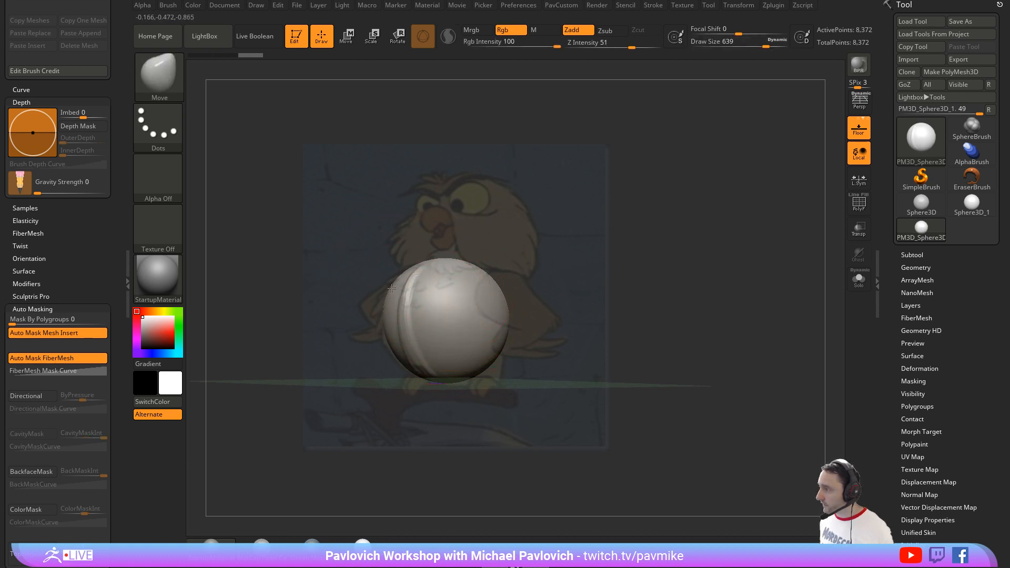
{"action": "mouse_move", "coordinate": [447, 373]}
{"action": "left_mouse_down"}
{"action": "mouse_move", "coordinate": [448, 384]}
{"action": "mouse_move", "coordinate": [491, 377]}
{"action": "left_mouse_up"}
{"action": "left_click_drag", "start_coordinate": [446, 388], "coordinate": [446, 381]}
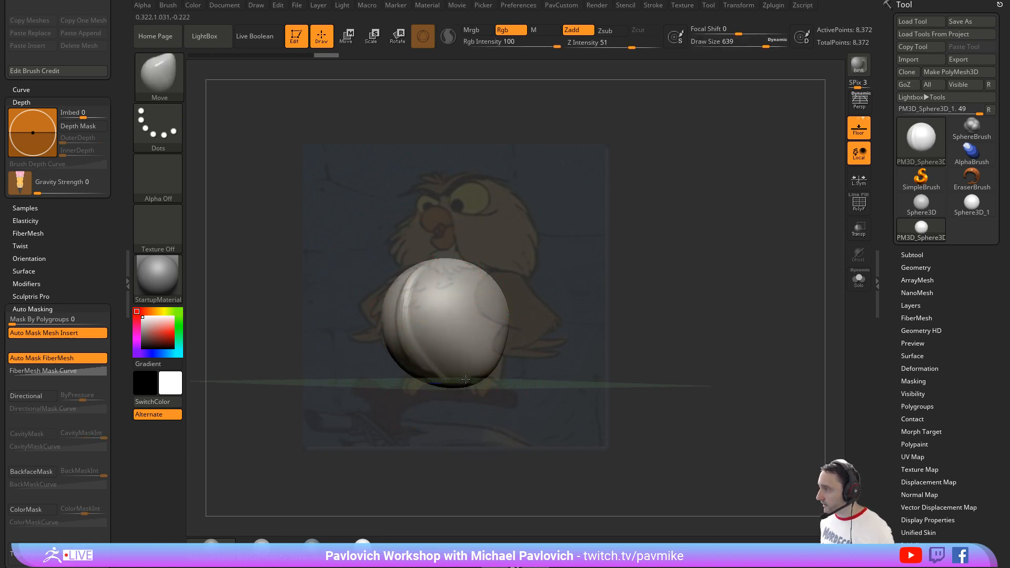
{"action": "left_click_drag", "start_coordinate": [502, 319], "coordinate": [507, 324]}
{"action": "mouse_move", "coordinate": [487, 389]}
{"action": "left_mouse_down"}
{"action": "mouse_move", "coordinate": [495, 391]}
{"action": "mouse_move", "coordinate": [489, 402]}
{"action": "mouse_move", "coordinate": [477, 393]}
{"action": "left_mouse_up"}
{"action": "left_click_drag", "start_coordinate": [391, 306], "coordinate": [393, 305]}
{"action": "left_click_drag", "start_coordinate": [464, 386], "coordinate": [465, 392]}
{"action": "left_click", "coordinate": [857, 133]}
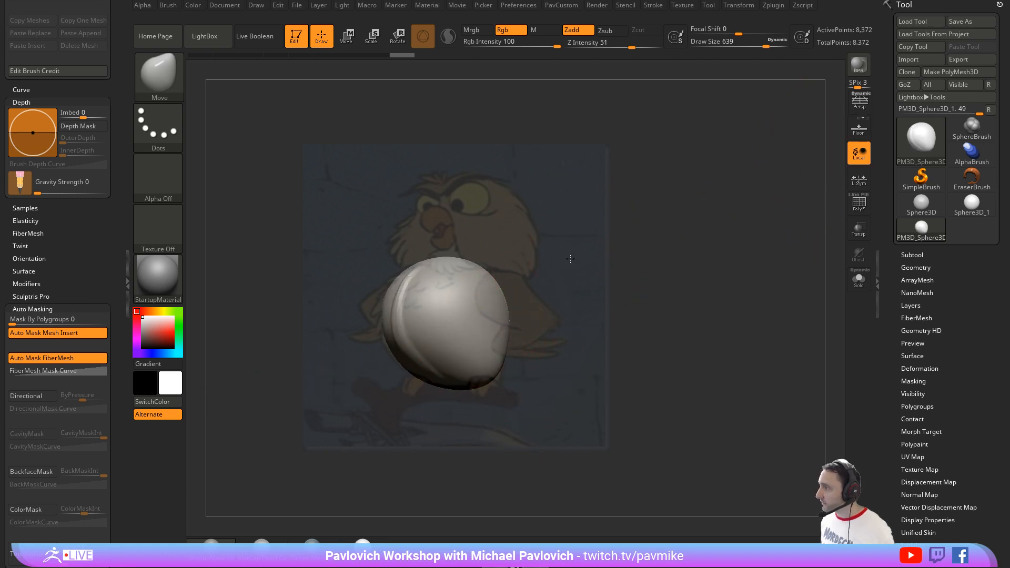
Step: Duplicate the body form upward over the owl's head and split the copy into its own subtool
{"action": "key", "text": "w"}
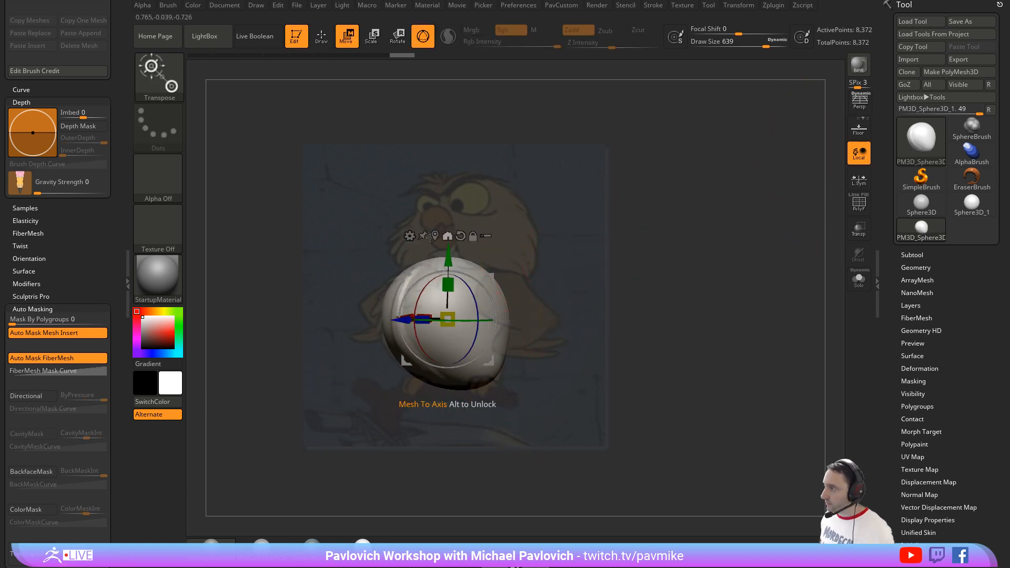
{"action": "left_click_drag", "start_coordinate": [449, 260], "coordinate": [485, 158], "text": "ctrl"}
{"action": "key", "text": "q"}
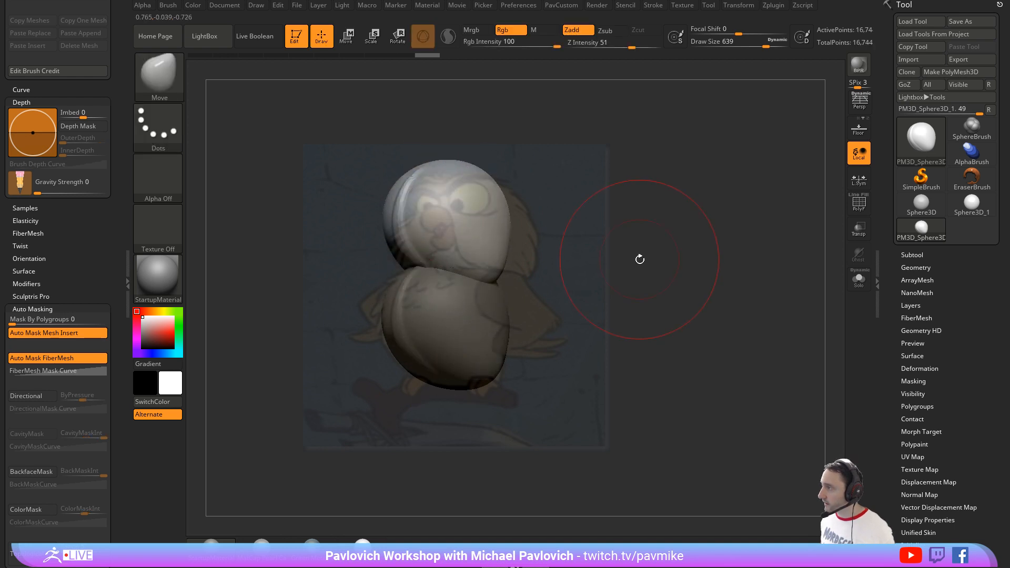
{"action": "key", "text": "3"}
{"action": "left_click", "coordinate": [638, 238]}
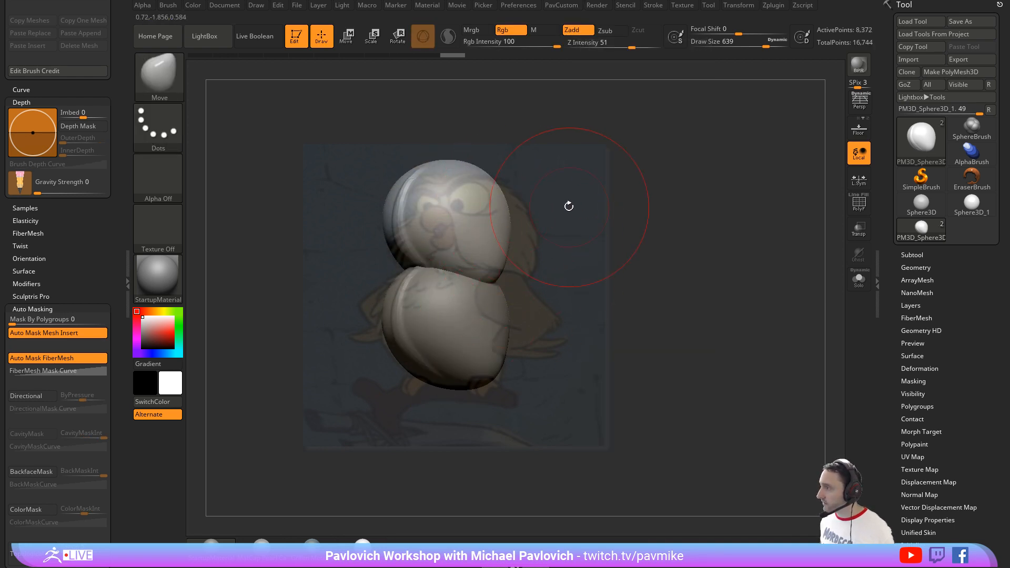
Step: Scale down the head form, position it over the owl's head, and reduce the Move brush's draw size to 331
{"action": "left_click_drag", "start_coordinate": [580, 188], "coordinate": [583, 198]}
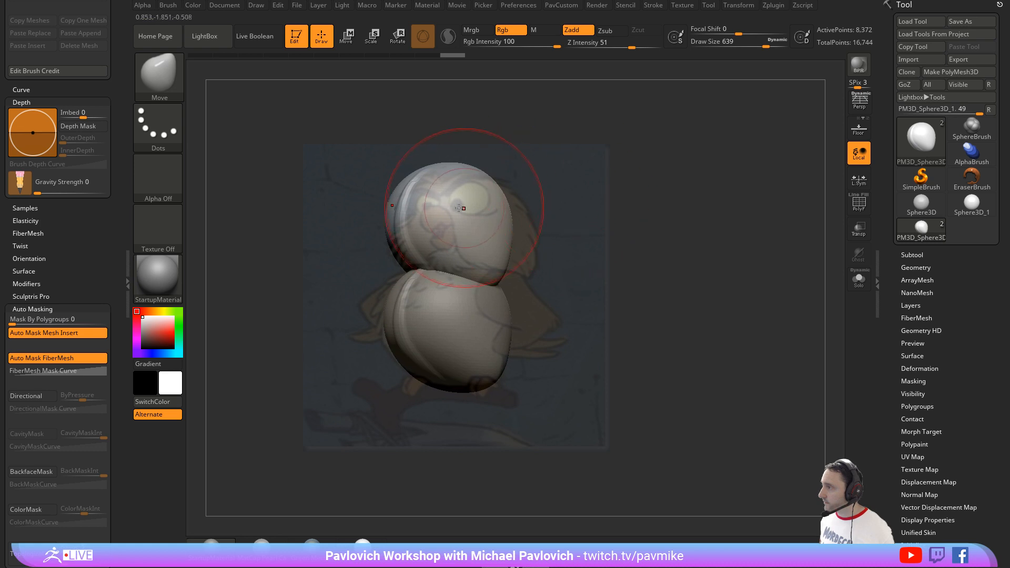
{"action": "key", "text": "e"}
{"action": "left_click_drag", "start_coordinate": [451, 225], "coordinate": [432, 221]}
{"action": "left_click_drag", "start_coordinate": [409, 183], "coordinate": [420, 185]}
{"action": "key", "text": "q"}
{"action": "key", "text": "bracketleft"}
{"action": "key", "text": "bracketleft"}
{"action": "key", "text": "bracketleft"}
{"action": "key", "text": "bracketleft"}
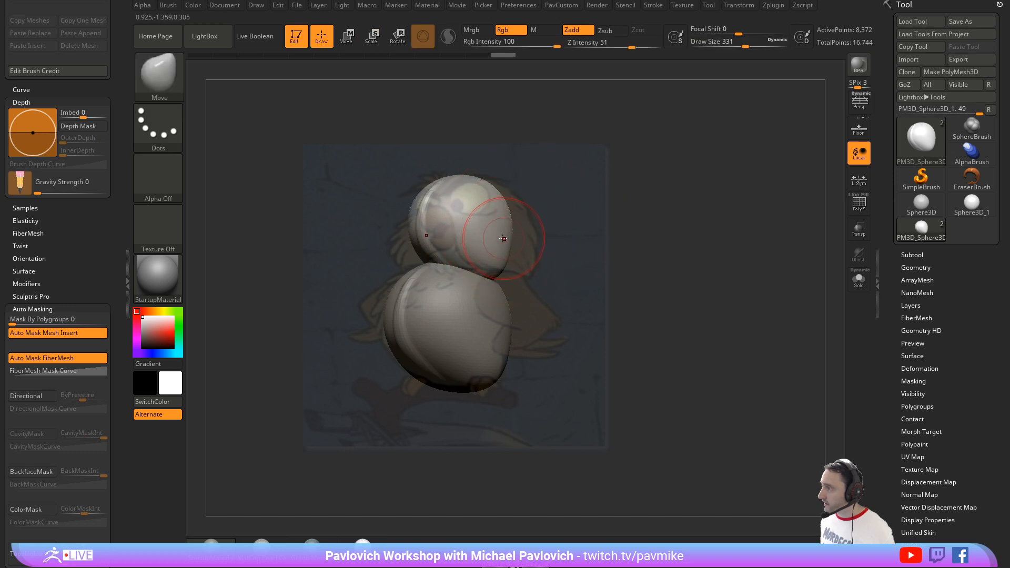
Step: Pull the side of the head form outward and down with the Move brush, raising its draw size to 453
{"action": "mouse_move", "coordinate": [502, 233]}
{"action": "left_mouse_down"}
{"action": "mouse_move", "coordinate": [543, 267]}
{"action": "mouse_move", "coordinate": [557, 307]}
{"action": "left_mouse_up"}
{"action": "mouse_move", "coordinate": [508, 214]}
{"action": "left_mouse_down"}
{"action": "mouse_move", "coordinate": [527, 206]}
{"action": "mouse_move", "coordinate": [510, 183]}
{"action": "left_mouse_up"}
{"action": "key", "text": "bracketright"}
{"action": "key", "text": "bracketright"}
{"action": "mouse_move", "coordinate": [515, 210]}
{"action": "left_mouse_down"}
{"action": "mouse_move", "coordinate": [525, 207]}
{"action": "mouse_move", "coordinate": [532, 235]}
{"action": "left_mouse_up"}
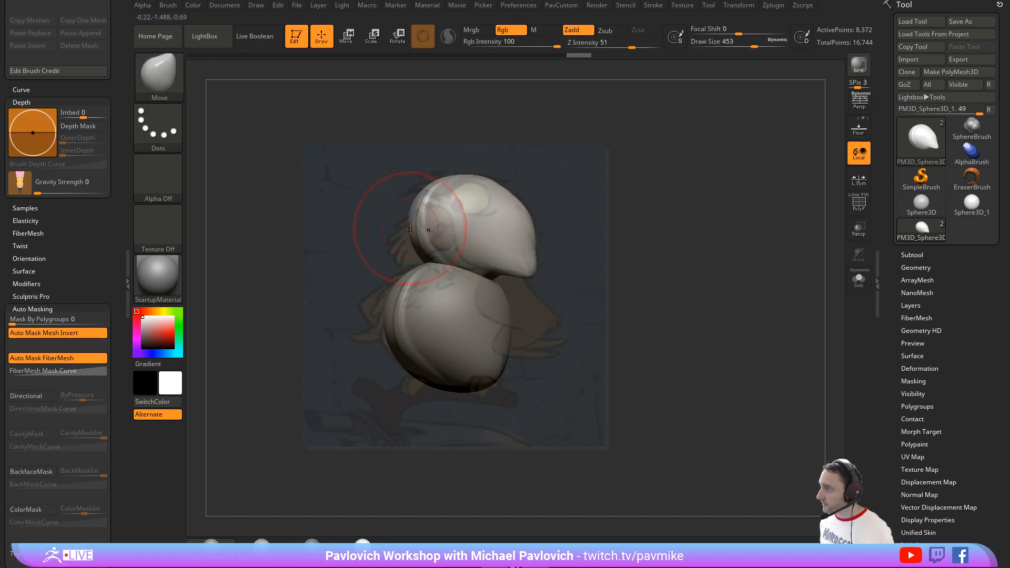
{"action": "left_click_drag", "start_coordinate": [412, 250], "coordinate": [447, 251]}
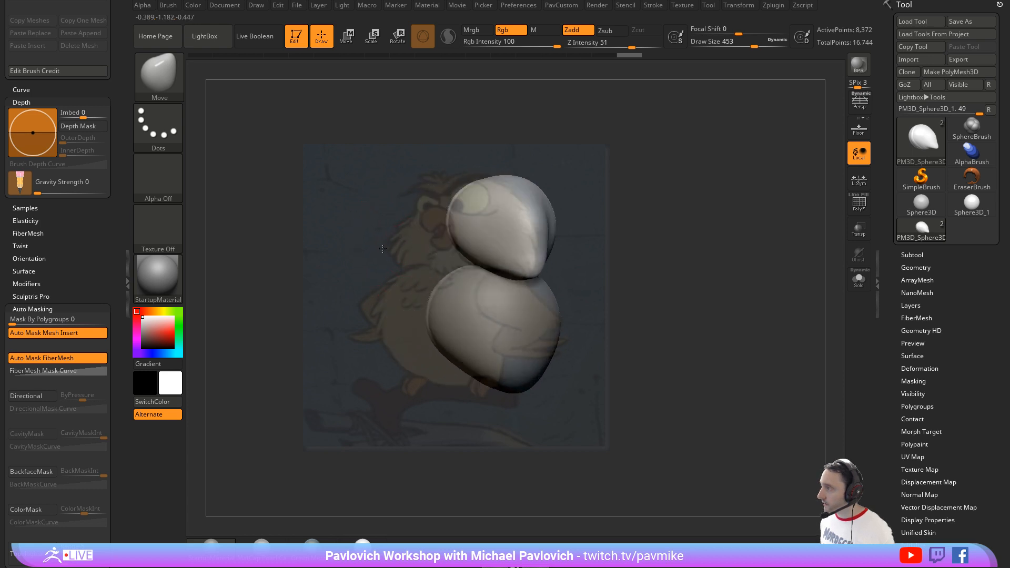
Step: Pull the head's lower cheek tip forward and down with the Move brush at draw size 550, and raise the draw size to 593
{"action": "key", "text": "bracketright"}
{"action": "left_click_drag", "start_coordinate": [518, 259], "coordinate": [497, 279]}
{"action": "key", "text": "bracketleft"}
{"action": "key", "text": "bracketleft"}
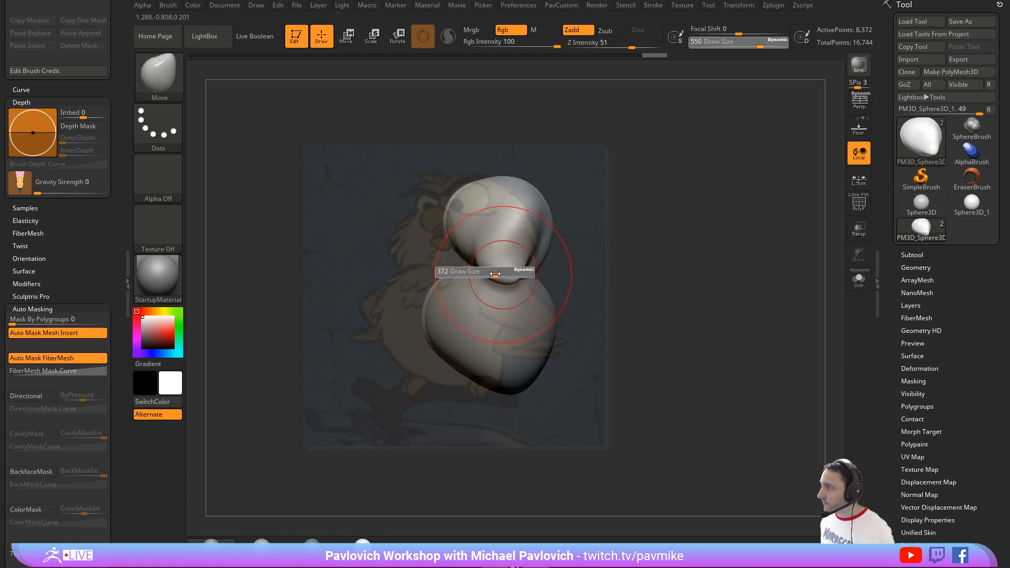
{"action": "key", "text": "bracketright"}
{"action": "key", "text": "bracketright"}
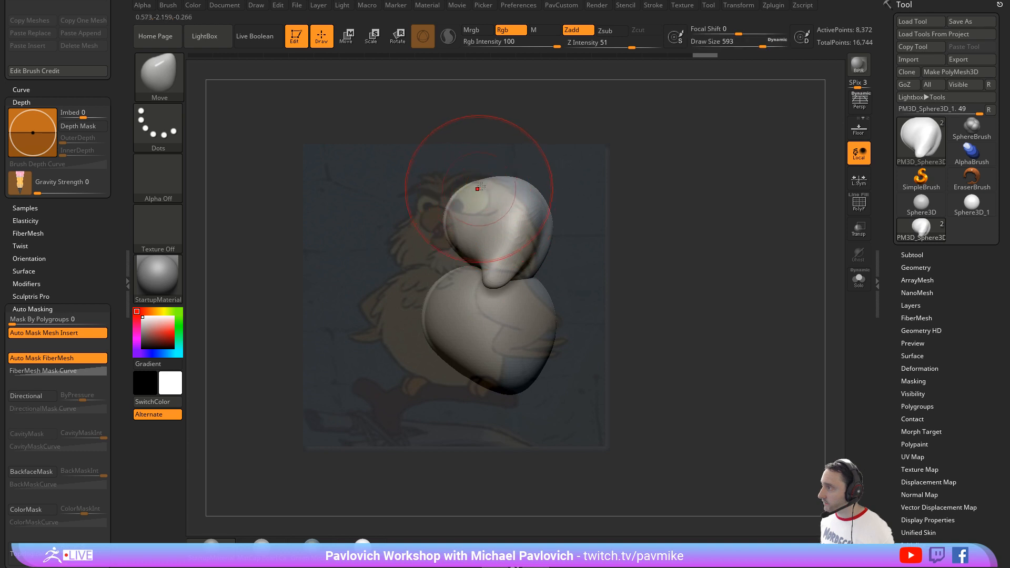
{"action": "key", "text": "w"}
{"action": "mouse_move", "coordinate": [576, 215]}
{"action": "left_mouse_down", "text": "alt"}
{"action": "mouse_move", "coordinate": [545, 222]}
{"action": "mouse_move", "coordinate": [492, 188]}
{"action": "mouse_move", "coordinate": [517, 192]}
{"action": "mouse_move", "coordinate": [523, 205]}
{"action": "left_mouse_up", "text": "alt"}
{"action": "key", "text": "q"}
{"action": "left_click_drag", "start_coordinate": [576, 250], "coordinate": [638, 250]}
{"action": "key", "text": "space"}
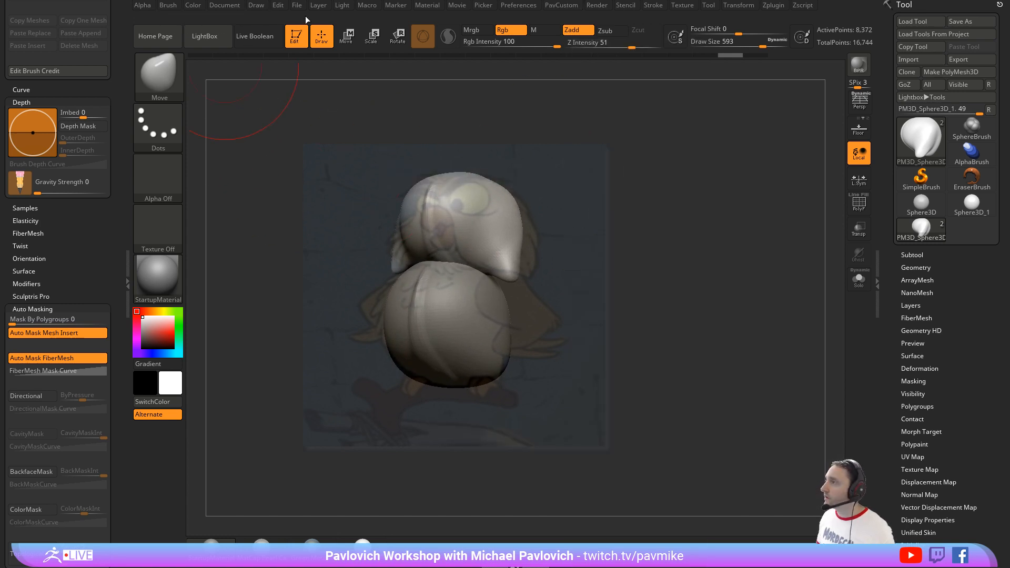
Step: Show the movie timeline and add a camera keyframe at about 3.38 seconds to store the reference view
{"action": "left_click", "coordinate": [457, 5]}
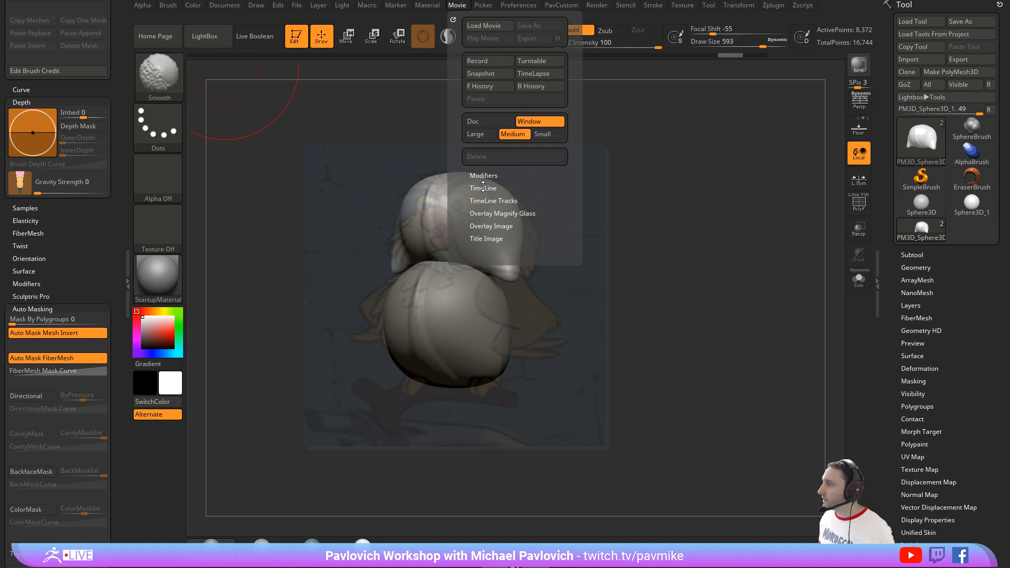
{"action": "left_click", "coordinate": [484, 210]}
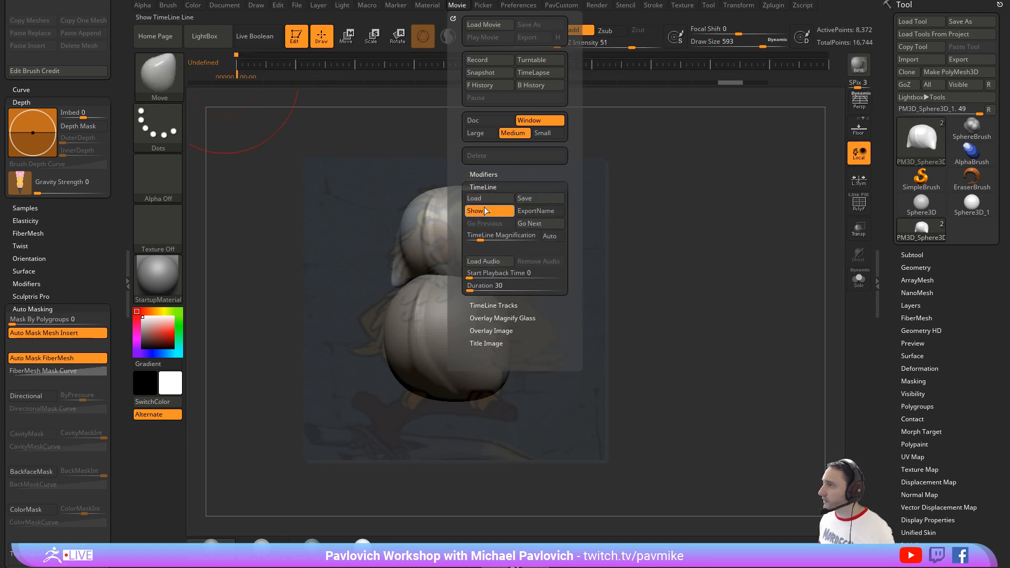
{"action": "left_click", "coordinate": [266, 64]}
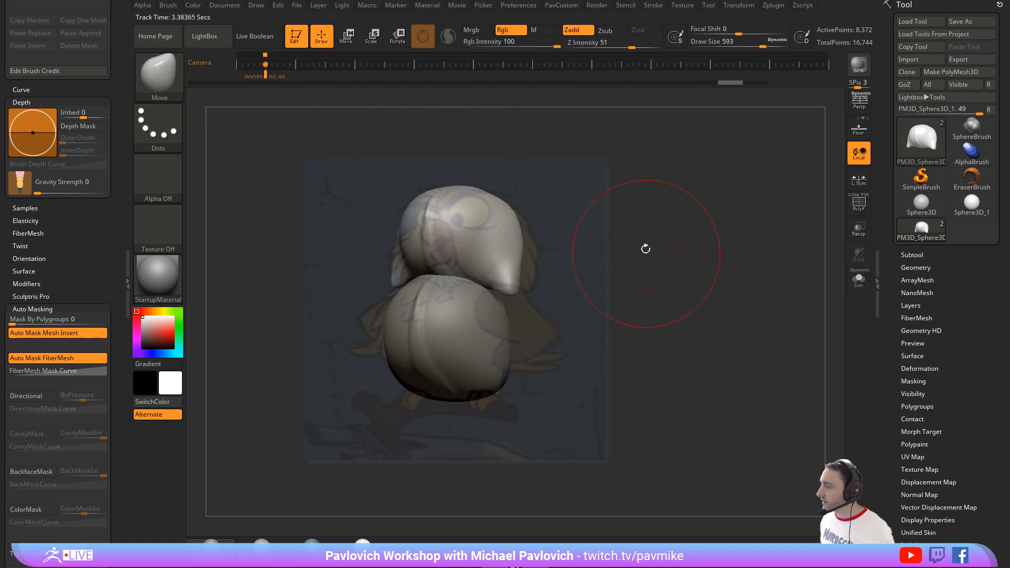
Step: Pull the head's cheek tip outward with the Move brush at draw size 365, and raise the draw size to 460
{"action": "key", "text": "s"}
{"action": "left_click_drag", "start_coordinate": [643, 245], "coordinate": [629, 245]}
{"action": "key", "text": "s"}
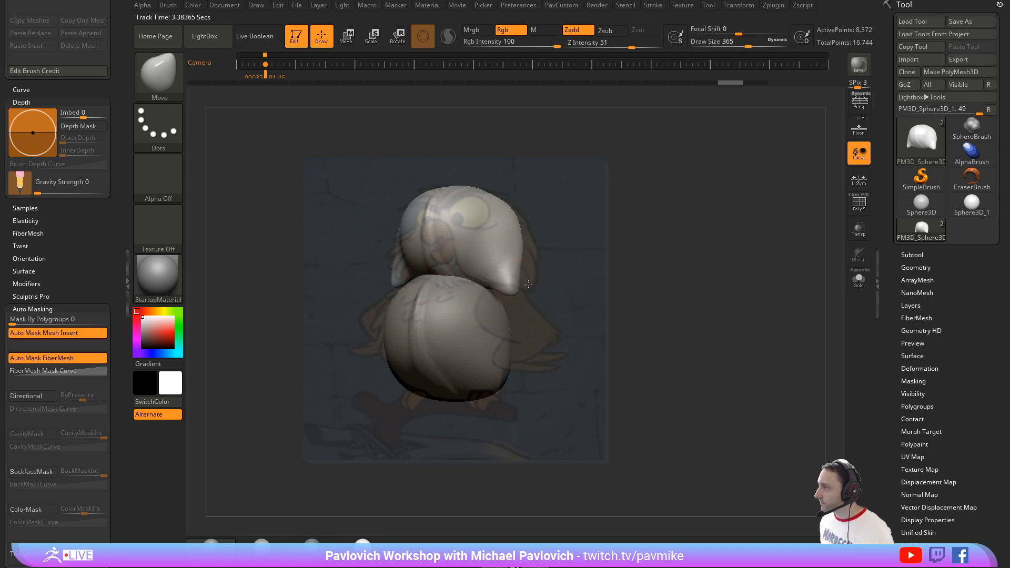
{"action": "left_click_drag", "start_coordinate": [528, 284], "coordinate": [540, 284]}
{"action": "key", "text": "bracketright"}
{"action": "left_click_drag", "start_coordinate": [527, 247], "coordinate": [608, 236]}
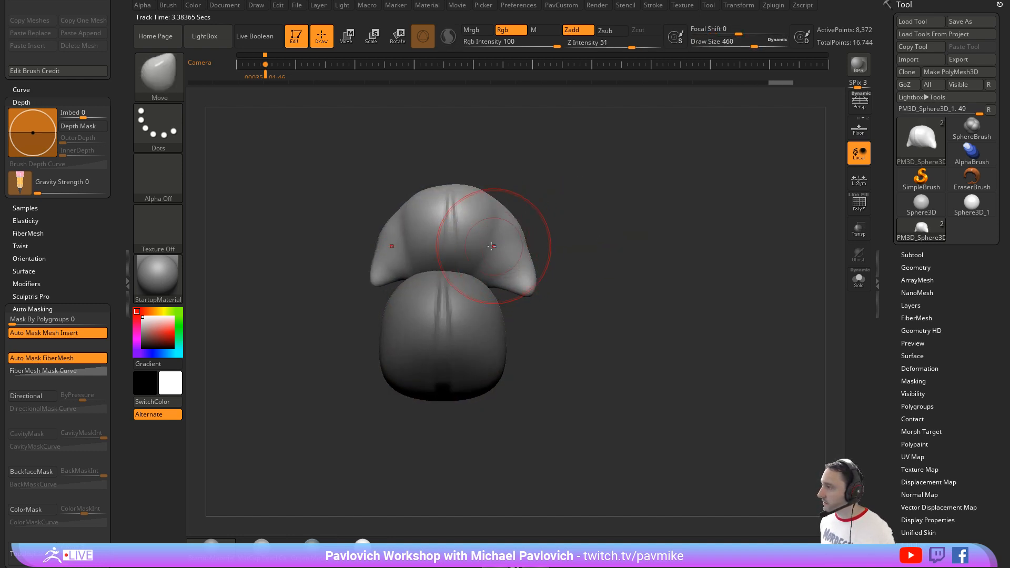
Step: Apply Mirror And Weld to the head and the body subtools, and reselect the head
{"action": "key", "text": "3"}
{"action": "left_click_drag", "start_coordinate": [556, 176], "coordinate": [640, 241], "text": "ctrl"}
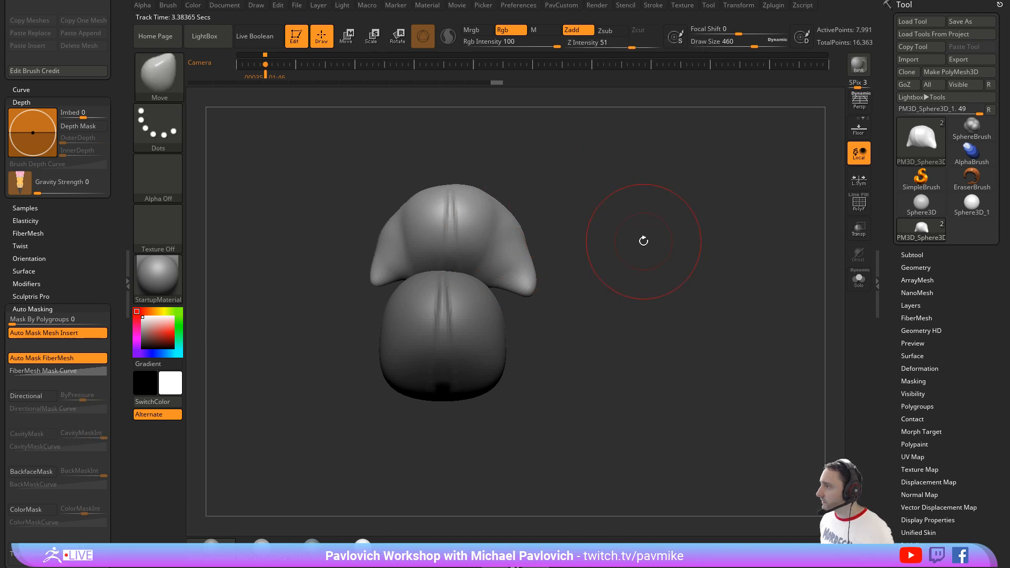
{"action": "key", "text": "3"}
{"action": "left_click", "coordinate": [629, 188]}
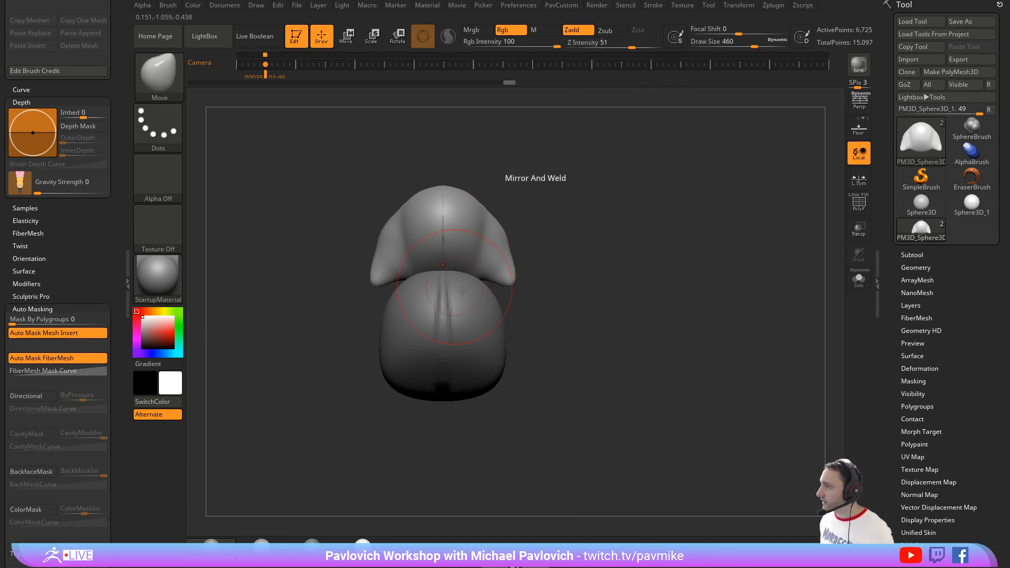
{"action": "left_click", "coordinate": [470, 310], "text": "alt"}
{"action": "key", "text": "3"}
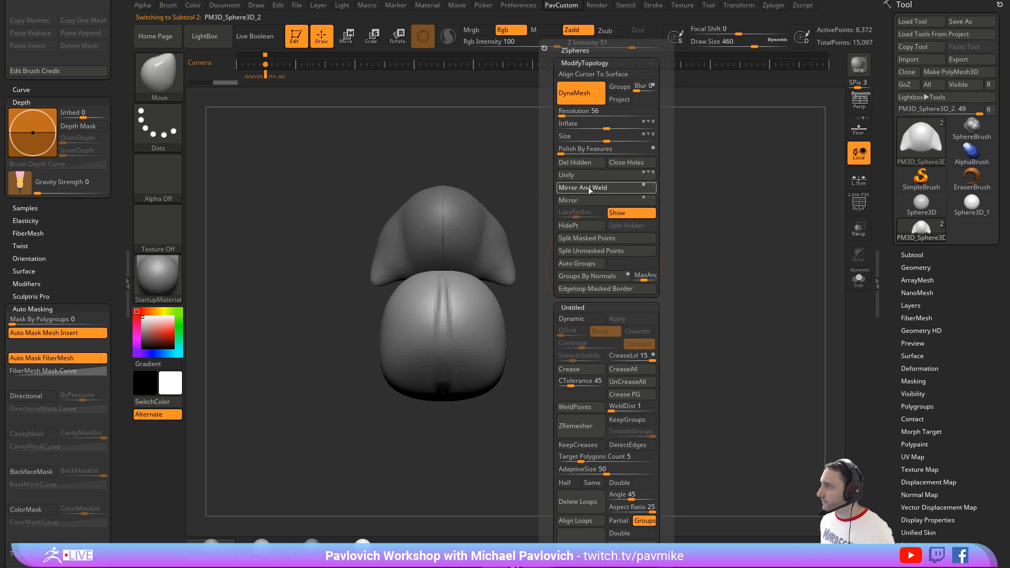
{"action": "left_click", "coordinate": [465, 221], "text": "alt"}
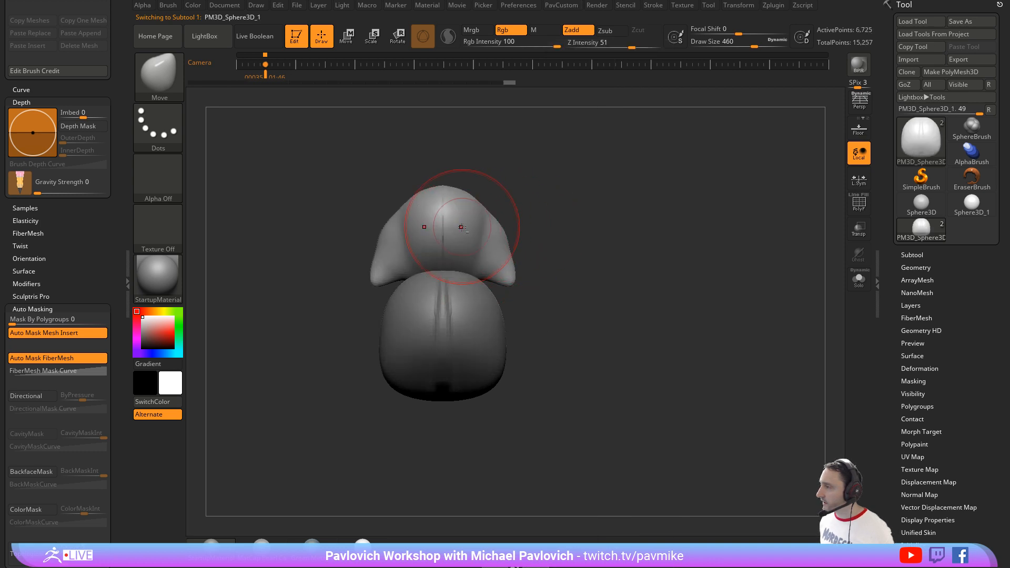
Step: Show the Spotlight reference again and return to the stored camera view, with the Standard brush active
{"action": "key", "text": "b"}
{"action": "key", "text": "s"}
{"action": "key", "text": "t"}
{"action": "key", "text": "shift+z"}
{"action": "key", "text": "Right"}
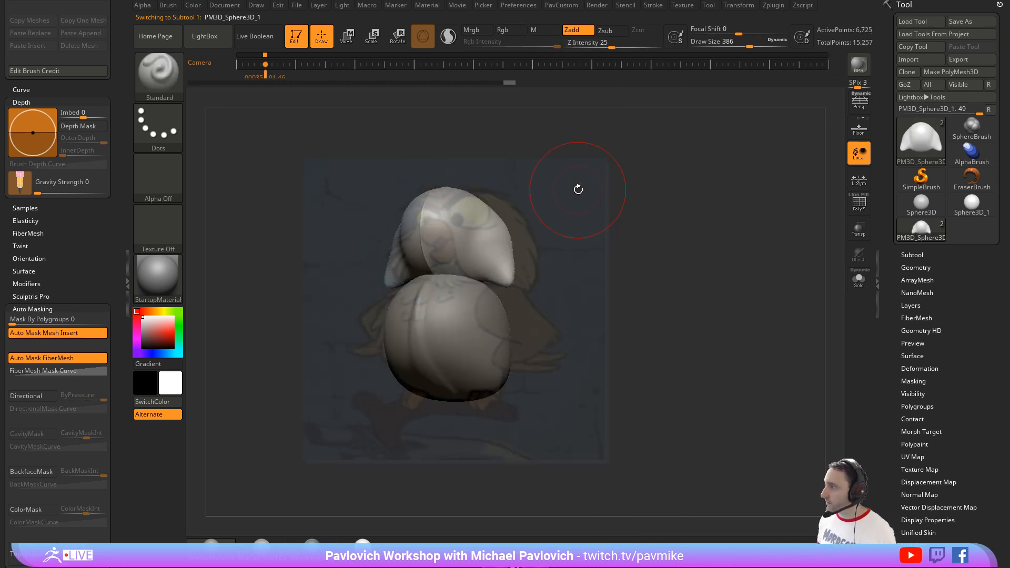
Step: Recenter the gizmo on the head form and shift the head along Z to fit the reference
{"action": "key", "text": "w"}
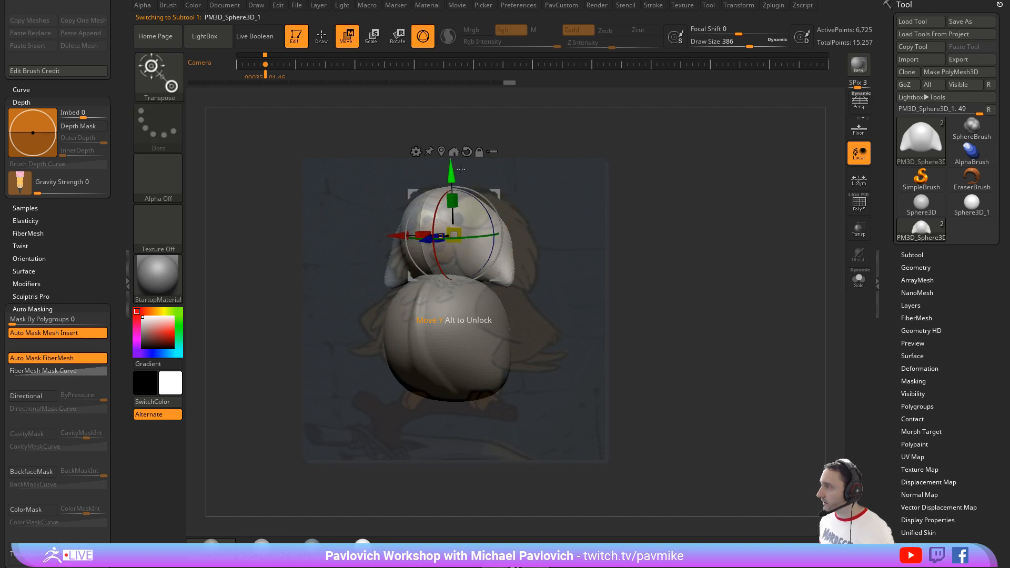
{"action": "left_click", "coordinate": [446, 154]}
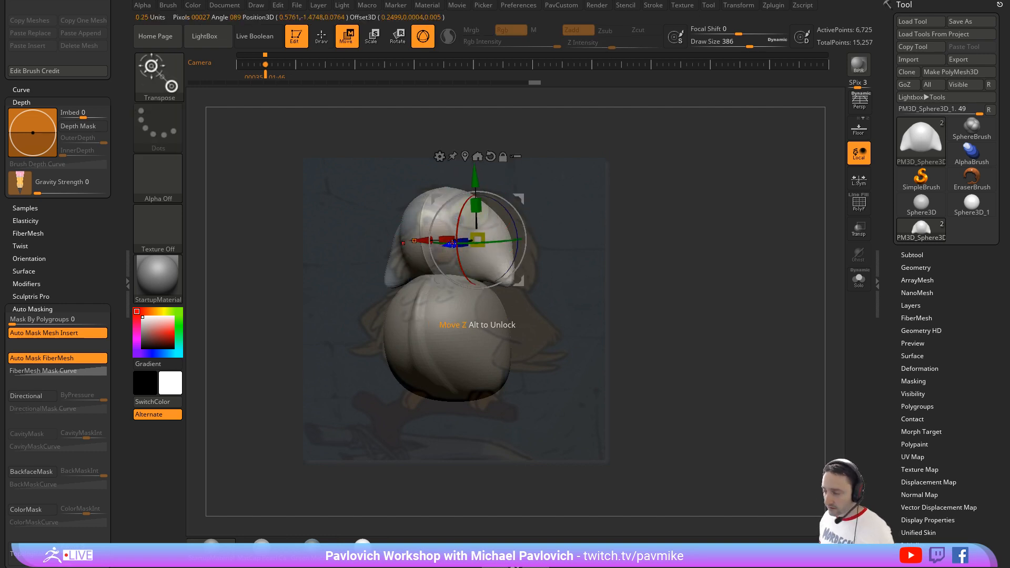
{"action": "mouse_move", "coordinate": [450, 244]}
{"action": "left_mouse_down"}
{"action": "mouse_move", "coordinate": [478, 199]}
{"action": "mouse_move", "coordinate": [538, 289]}
{"action": "left_mouse_up"}
{"action": "key", "text": "q"}
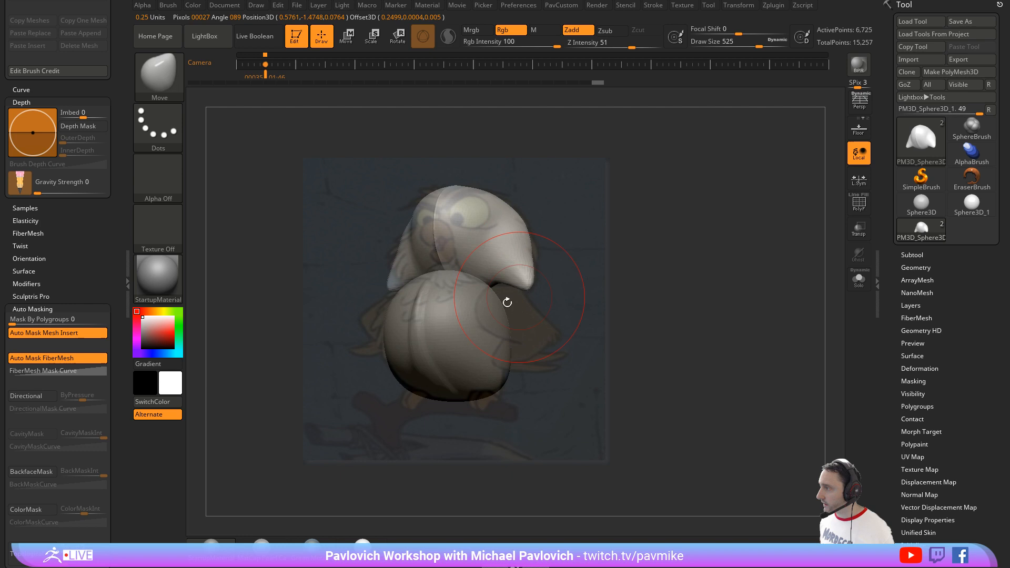
Step: Select the body subtool and reshape its lower edge with the Move brush to follow the reference
{"action": "left_click", "coordinate": [490, 341], "text": "alt"}
{"action": "left_click_drag", "start_coordinate": [431, 397], "coordinate": [435, 385]}
{"action": "mouse_move", "coordinate": [440, 370]}
{"action": "left_mouse_down"}
{"action": "mouse_move", "coordinate": [431, 357]}
{"action": "mouse_move", "coordinate": [432, 375]}
{"action": "left_mouse_up"}
Step: Apply the MatCap Pearl Cavity material and set the draw size to 331
{"action": "key", "text": "s"}
{"action": "left_click", "coordinate": [267, 544]}
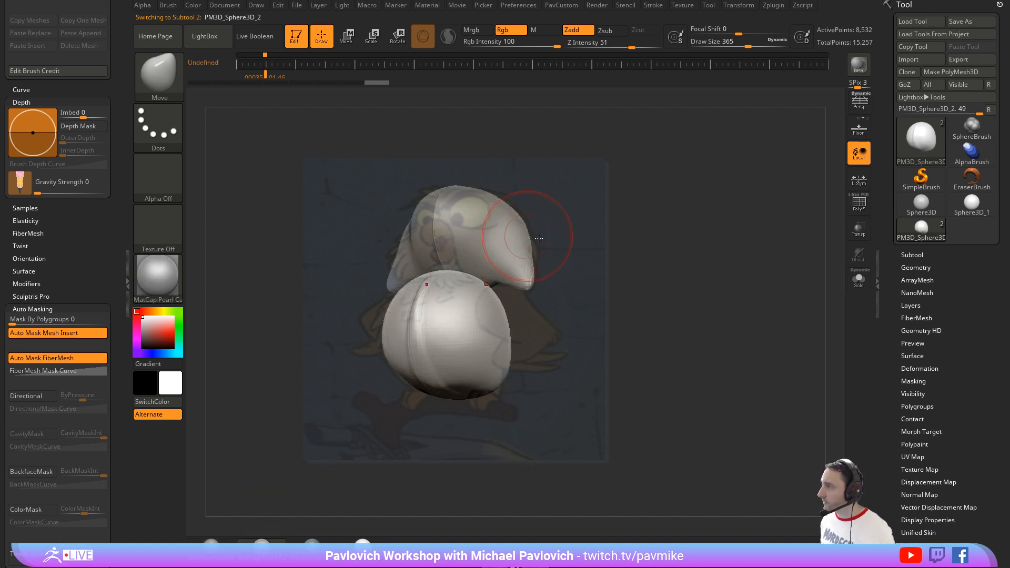
{"action": "key", "text": "s"}
{"action": "left_click_drag", "start_coordinate": [531, 234], "coordinate": [529, 234]}
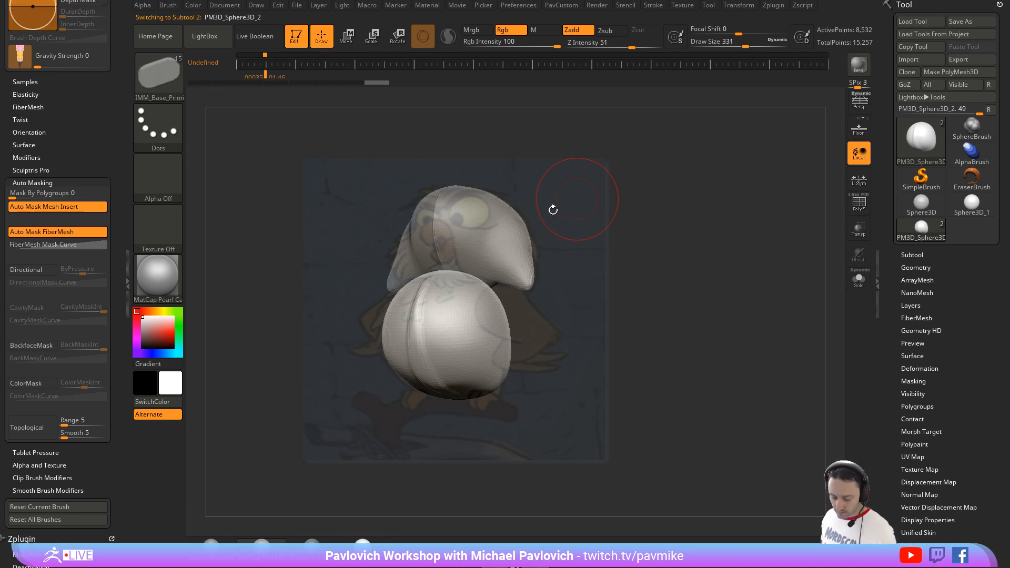
Step: Insert a symmetrical pair of IMM primitive spheres as the owl's eyes, and move and scale them over the reference
{"action": "key", "text": "m"}
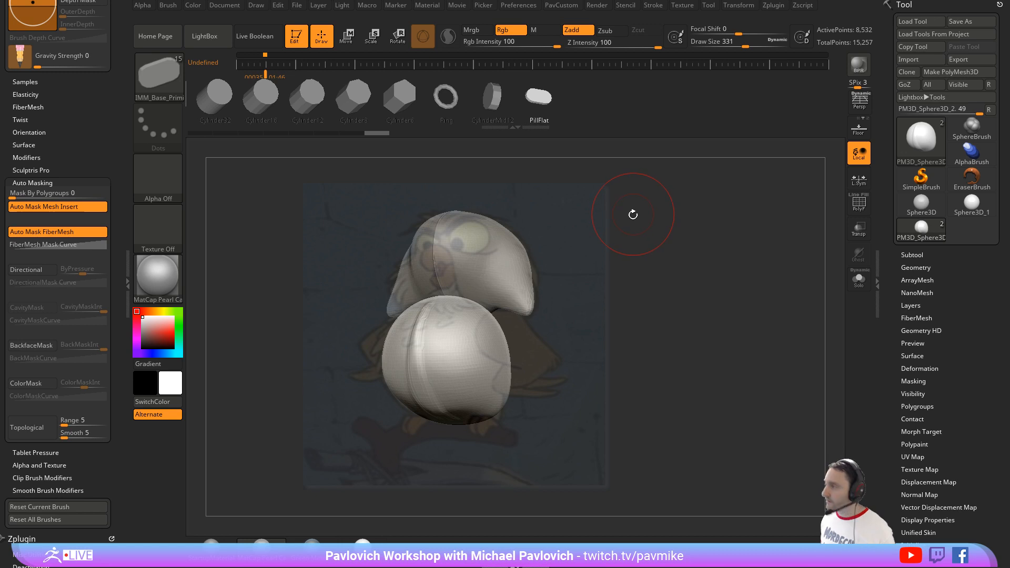
{"action": "key", "text": "m"}
{"action": "left_click", "coordinate": [473, 241]}
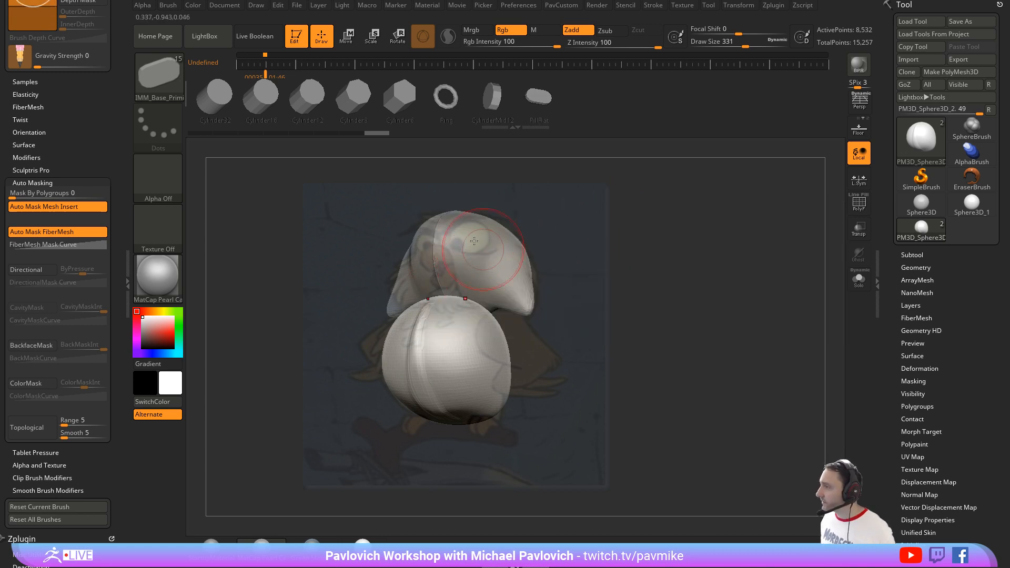
{"action": "left_click_drag", "start_coordinate": [473, 233], "coordinate": [421, 199]}
{"action": "key", "text": "w"}
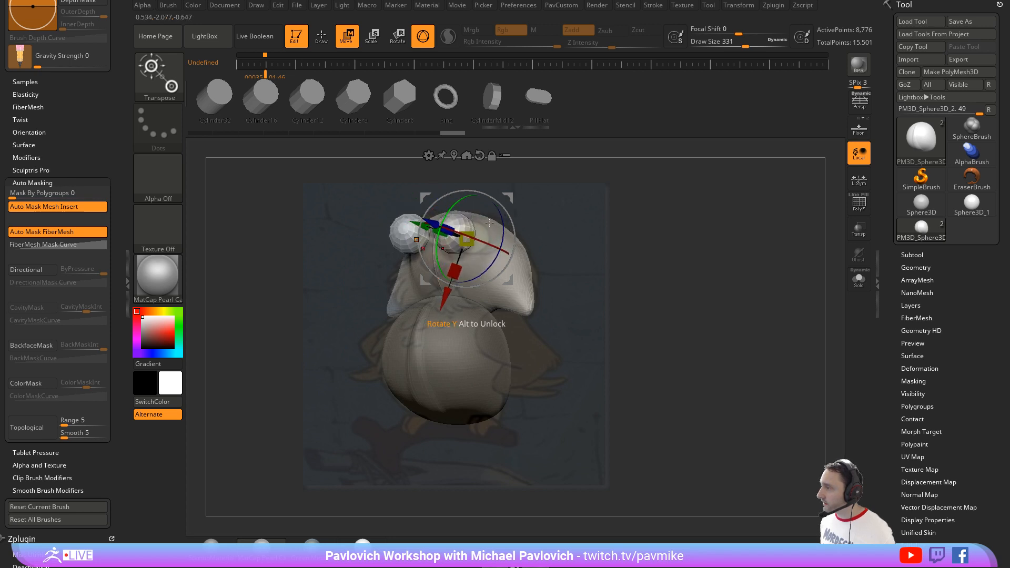
{"action": "left_click_drag", "start_coordinate": [440, 225], "coordinate": [448, 229]}
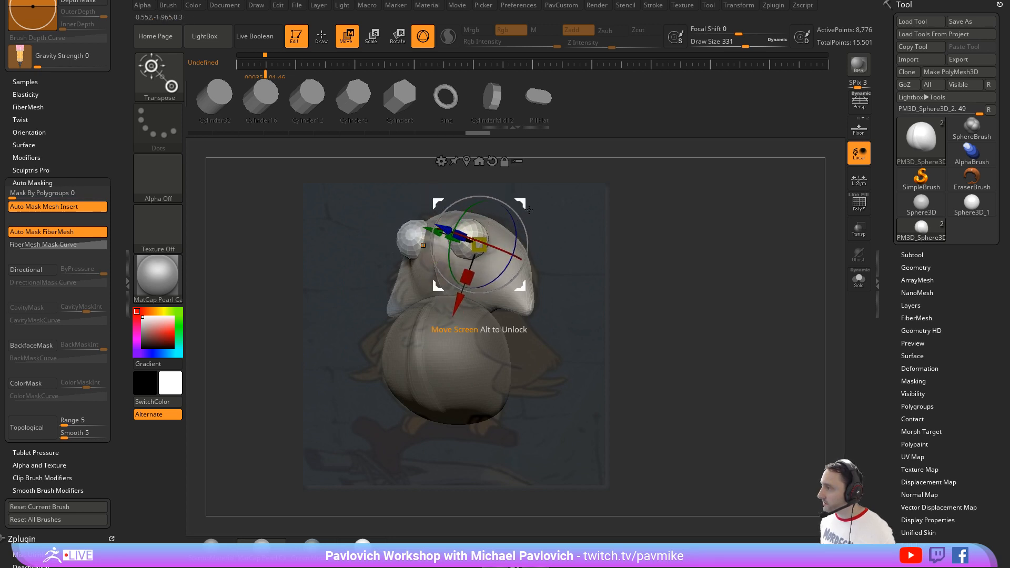
{"action": "left_click_drag", "start_coordinate": [522, 204], "coordinate": [519, 203]}
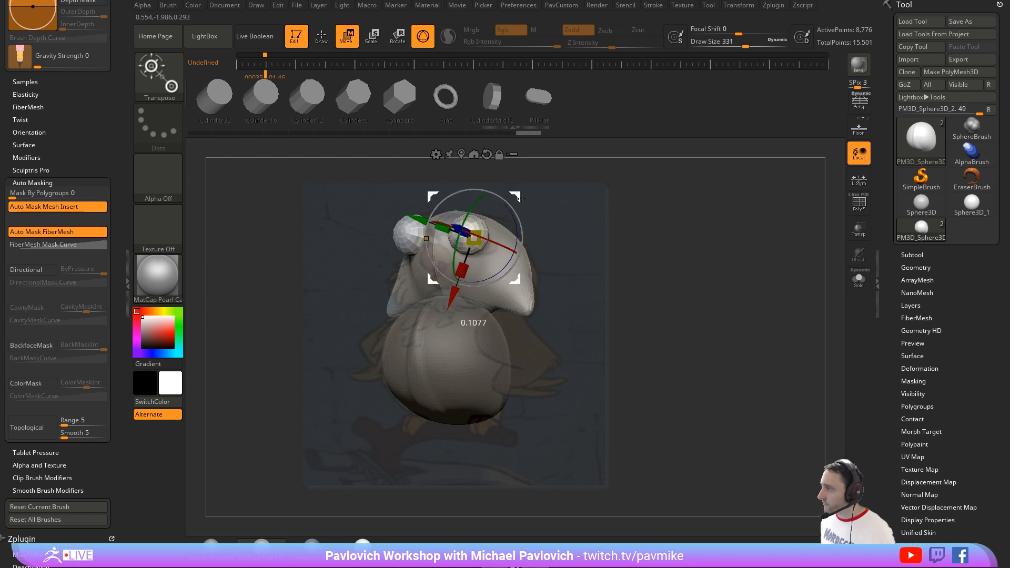
{"action": "key", "text": "q"}
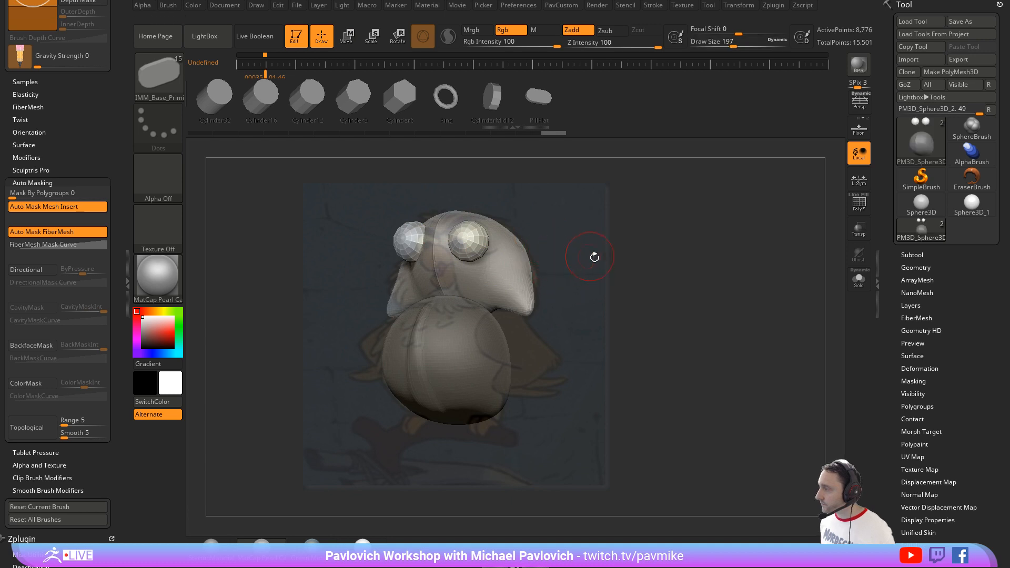
Step: Select the head subtool and insert a small Sphere12 primitive at its center between and below the eyes, using draw size 145
{"action": "left_click_drag", "start_coordinate": [595, 257], "coordinate": [633, 262], "text": "shift"}
{"action": "left_click_drag", "start_coordinate": [648, 223], "coordinate": [630, 243], "text": "ctrl"}
{"action": "left_click", "coordinate": [506, 263], "text": "alt"}
{"action": "mouse_move", "coordinate": [660, 181]}
{"action": "left_mouse_down", "text": "alt"}
{"action": "mouse_move", "coordinate": [671, 205]}
{"action": "mouse_move", "coordinate": [659, 240]}
{"action": "mouse_move", "coordinate": [667, 255]}
{"action": "mouse_move", "coordinate": [605, 255]}
{"action": "left_mouse_up", "text": "alt"}
{"action": "key", "text": "s"}
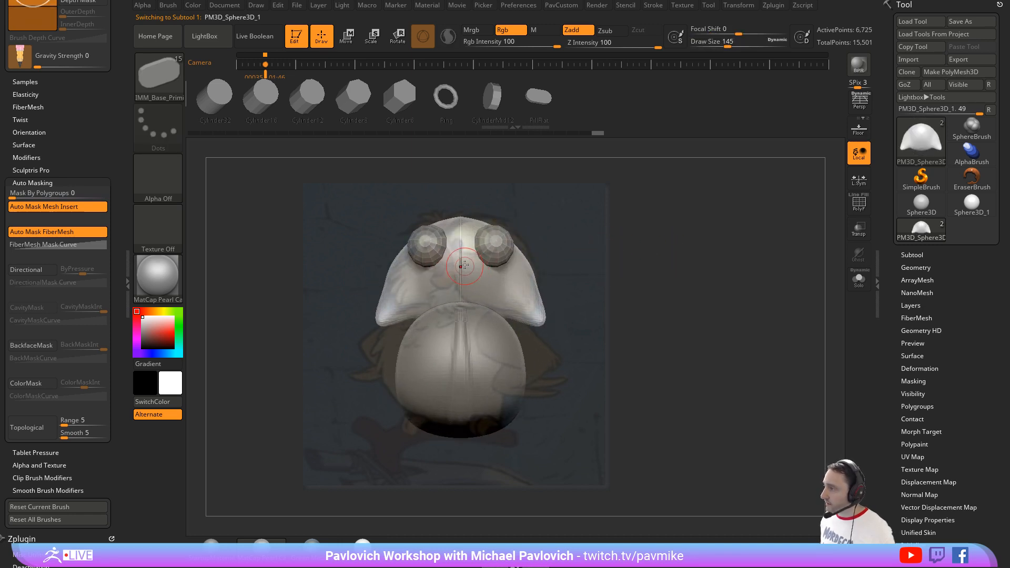
{"action": "key", "text": "m"}
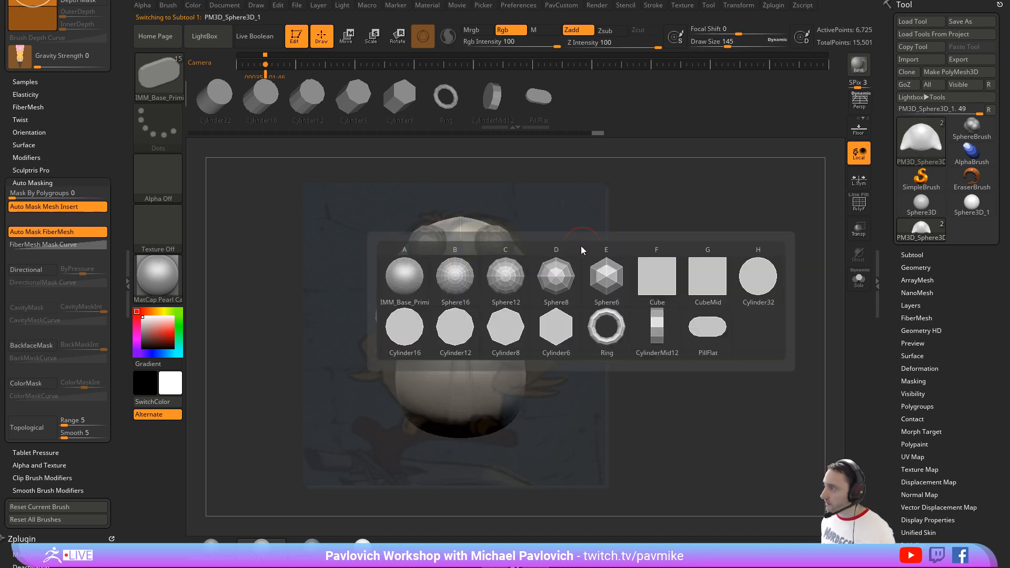
{"action": "left_click", "coordinate": [513, 285]}
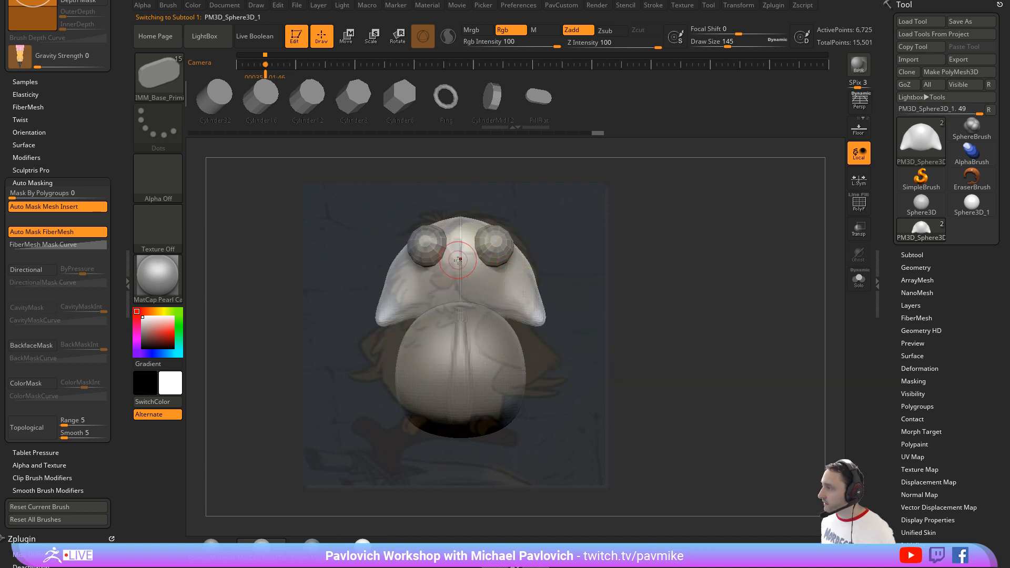
{"action": "left_click_drag", "start_coordinate": [694, 229], "coordinate": [656, 239]}
Step: Scale and position the small sphere as the upper beak, and add a second sphere beneath it for the lower beak
{"action": "key", "text": "w"}
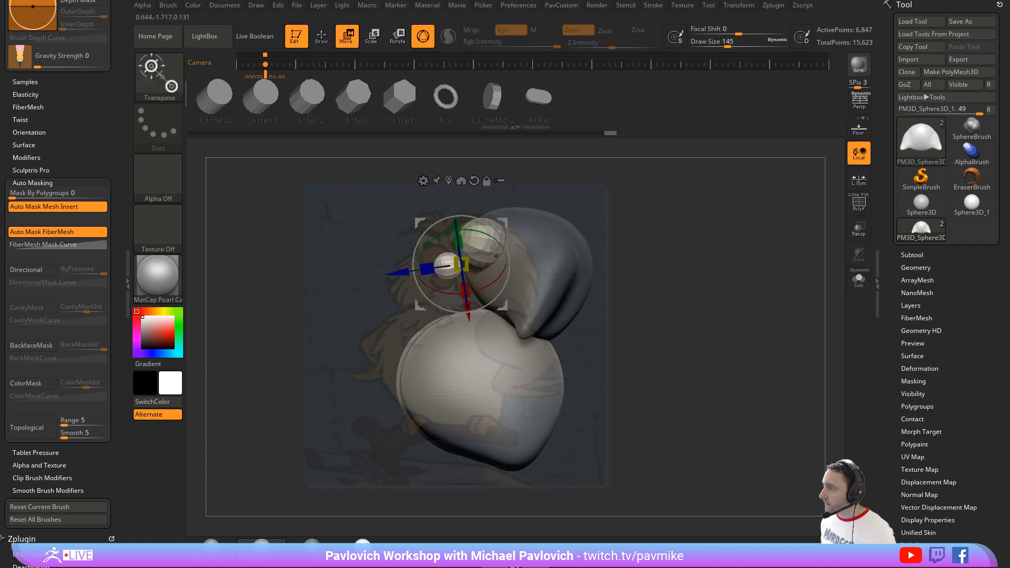
{"action": "left_click_drag", "start_coordinate": [507, 217], "coordinate": [524, 245]}
{"action": "key", "text": "q"}
{"action": "key", "text": "w"}
{"action": "mouse_move", "coordinate": [664, 246]}
{"action": "left_mouse_down", "text": "ctrl"}
{"action": "mouse_move", "coordinate": [682, 250]}
{"action": "mouse_move", "coordinate": [630, 261]}
{"action": "left_mouse_up", "text": "ctrl"}
{"action": "key", "text": "q"}
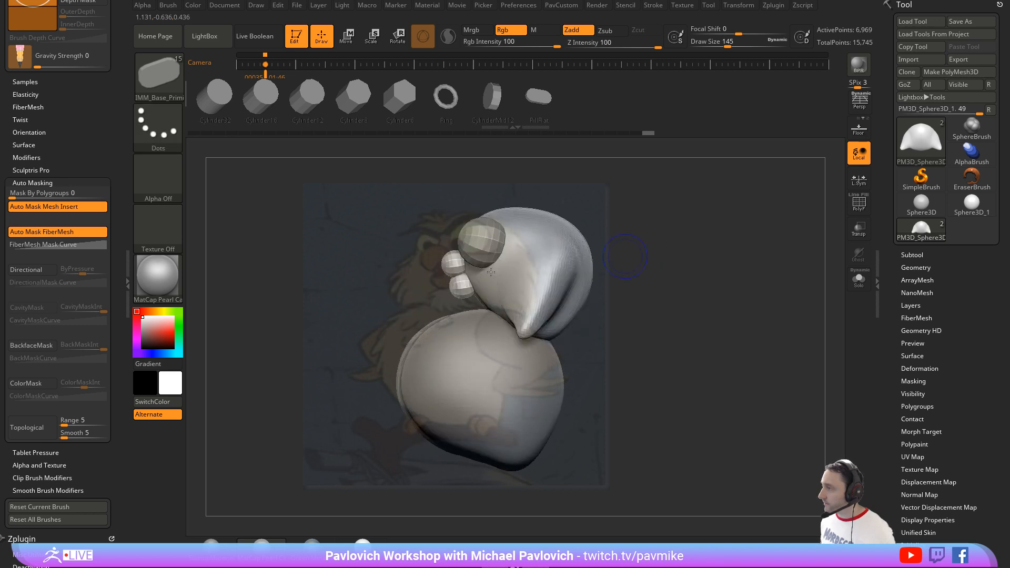
Step: Reshape the two beak spheres with the Move brush at draw size 192
{"action": "key", "text": "bracketright"}
{"action": "key", "text": "b"}
{"action": "key", "text": "m"}
{"action": "key", "text": "v"}
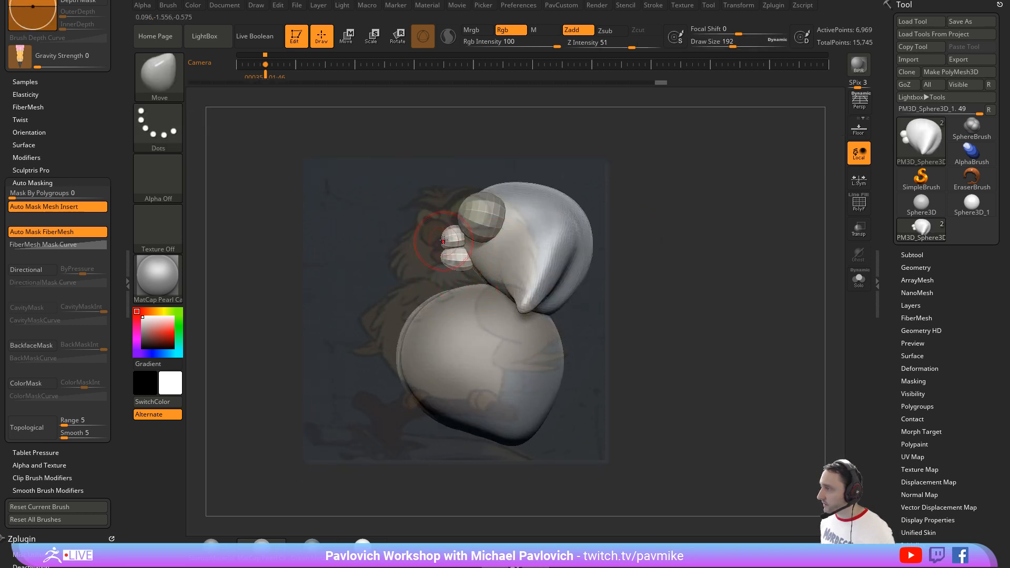
{"action": "mouse_move", "coordinate": [618, 230]}
{"action": "left_mouse_down"}
{"action": "mouse_move", "coordinate": [659, 218]}
{"action": "mouse_move", "coordinate": [689, 232]}
{"action": "left_mouse_up"}
{"action": "left_click_drag", "start_coordinate": [689, 232], "coordinate": [647, 242]}
Step: Merge the head subtool and the body subtool into one subtool
{"action": "key", "text": "w"}
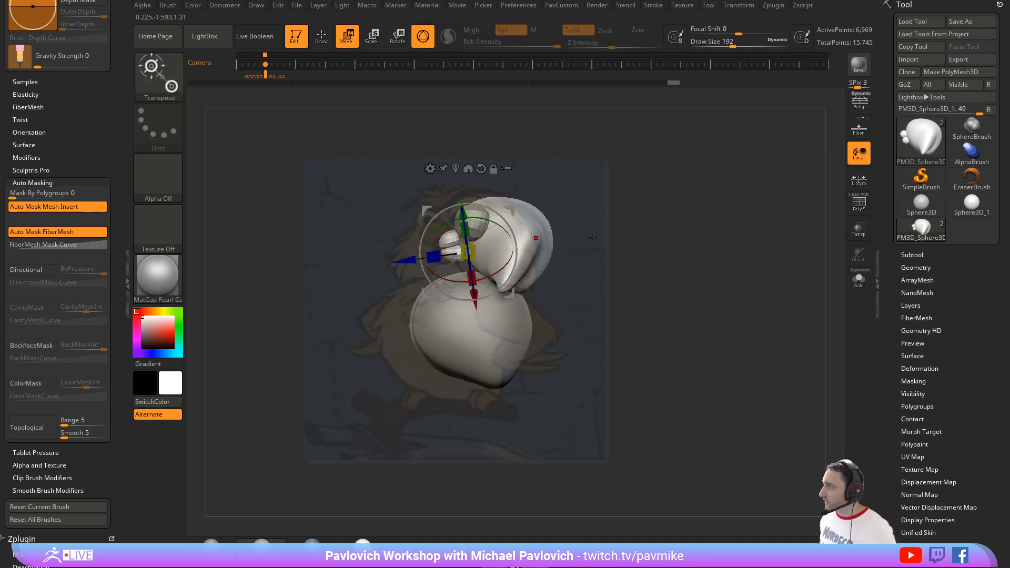
{"action": "left_click", "coordinate": [912, 255]}
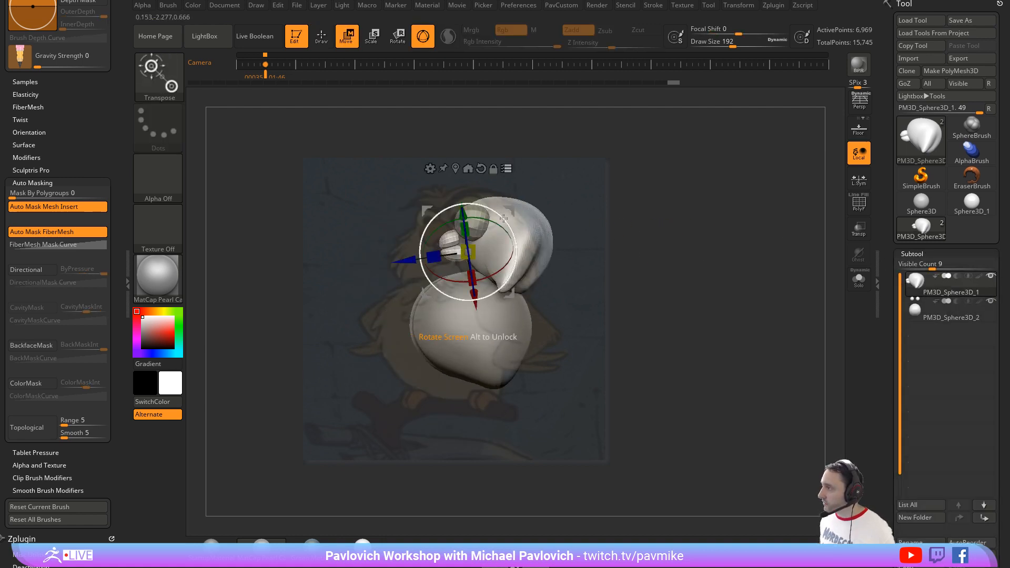
{"action": "left_click_drag", "start_coordinate": [502, 214], "coordinate": [480, 215]}
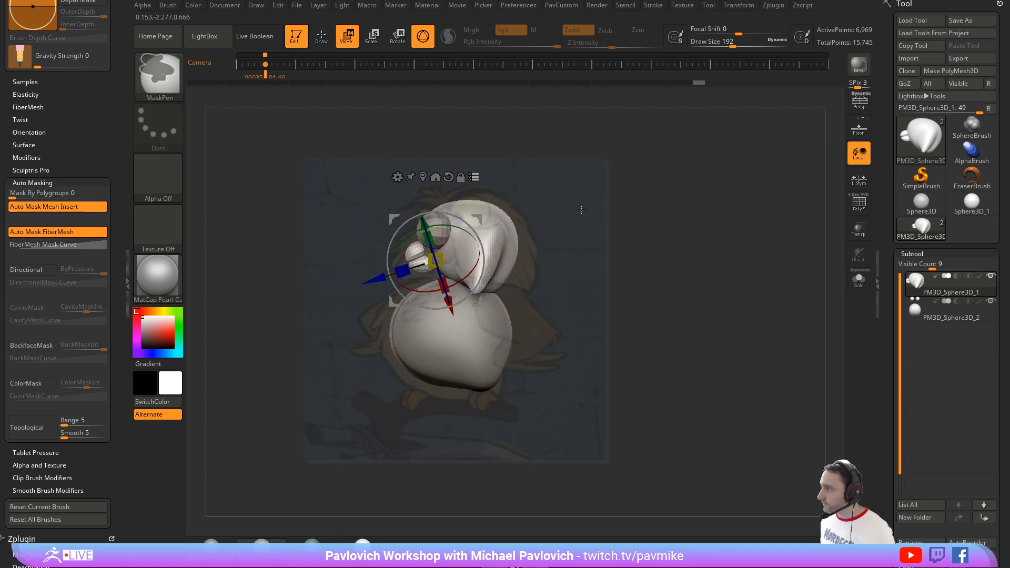
{"action": "key", "text": "ctrl+z"}
{"action": "key", "text": "q"}
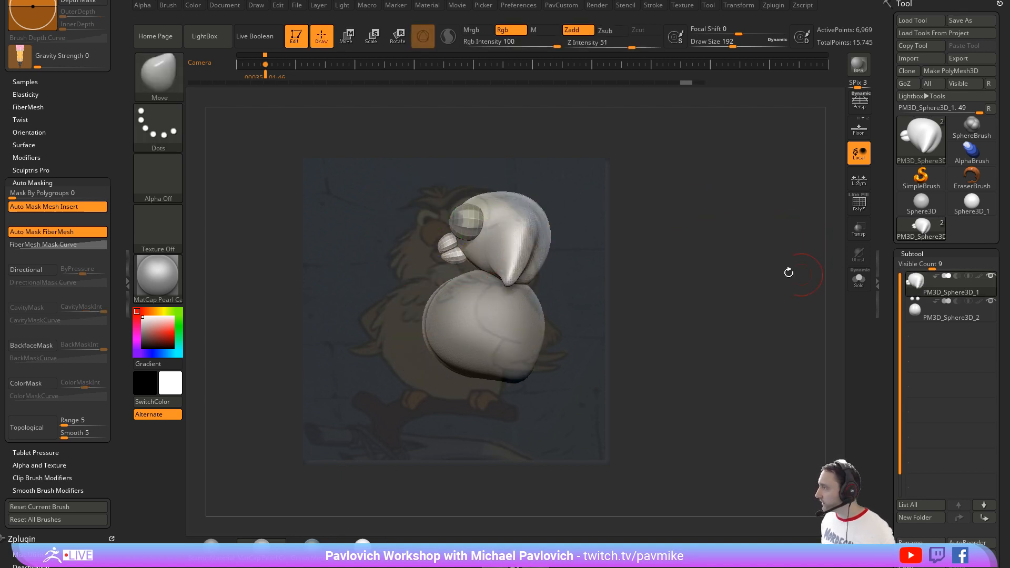
{"action": "key", "text": "ctrl+e"}
{"action": "key", "text": "2"}
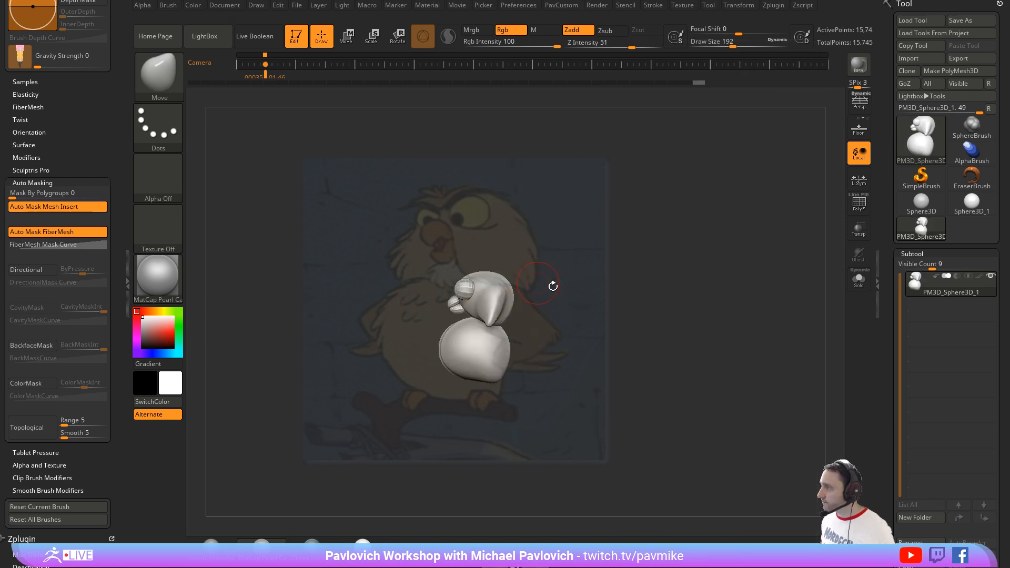
Step: Select the Standard brush at draw size 54 and hide the Spotlight reference image
{"action": "left_click_drag", "start_coordinate": [654, 265], "coordinate": [698, 285]}
{"action": "key", "text": "shift+z"}
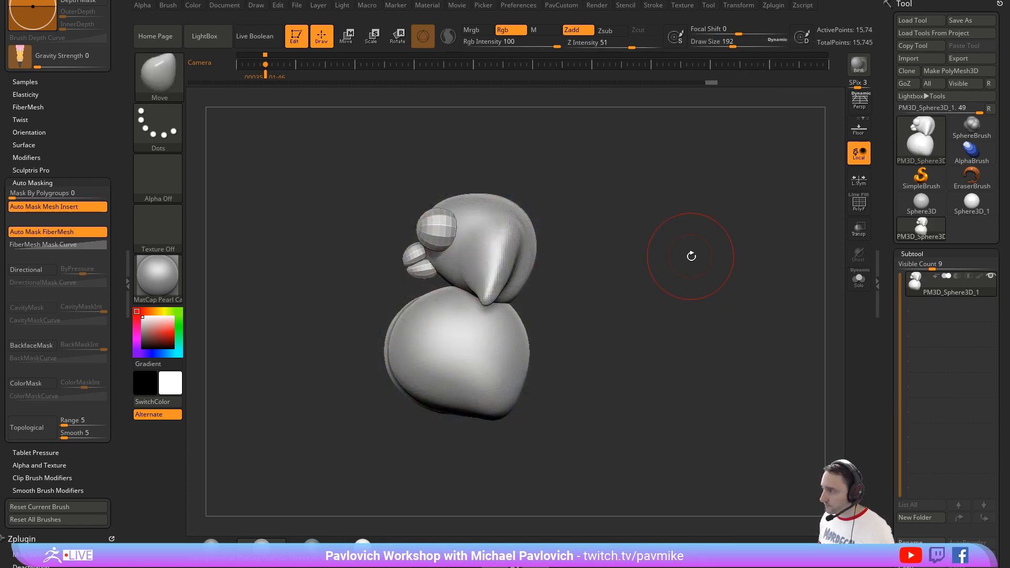
{"action": "key", "text": "shift+z"}
{"action": "key", "text": "Right"}
{"action": "key", "text": "Left"}
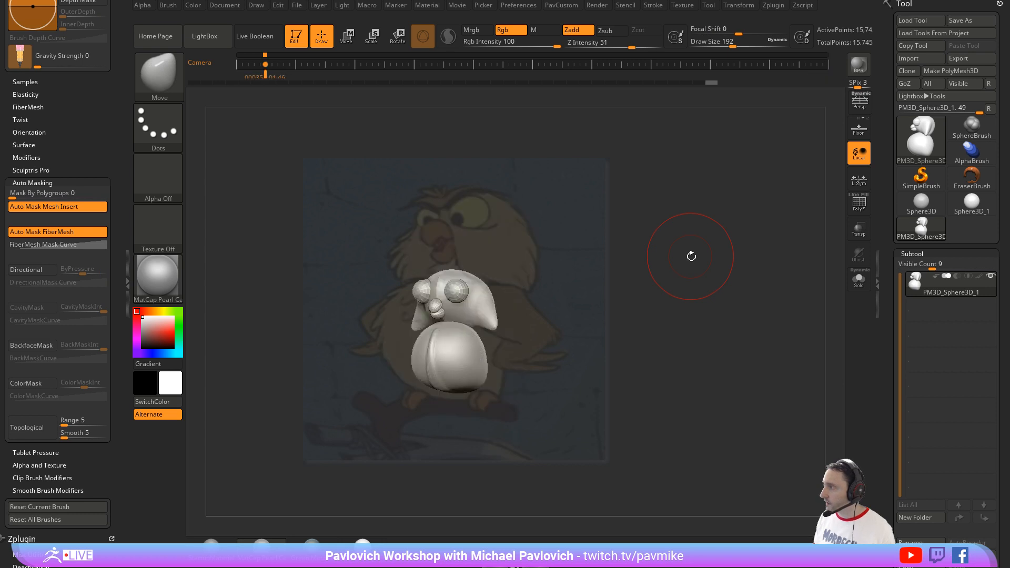
{"action": "mouse_move", "coordinate": [690, 256]}
{"action": "left_mouse_down", "text": "alt"}
{"action": "mouse_move", "coordinate": [712, 216]}
{"action": "mouse_move", "coordinate": [723, 235]}
{"action": "mouse_move", "coordinate": [708, 243]}
{"action": "mouse_move", "coordinate": [730, 254]}
{"action": "mouse_move", "coordinate": [715, 253]}
{"action": "left_mouse_up", "text": "alt"}
{"action": "key", "text": "s"}
{"action": "left_click_drag", "start_coordinate": [715, 254], "coordinate": [723, 255]}
{"action": "key", "text": "b"}
{"action": "key", "text": "s"}
{"action": "key", "text": "t"}
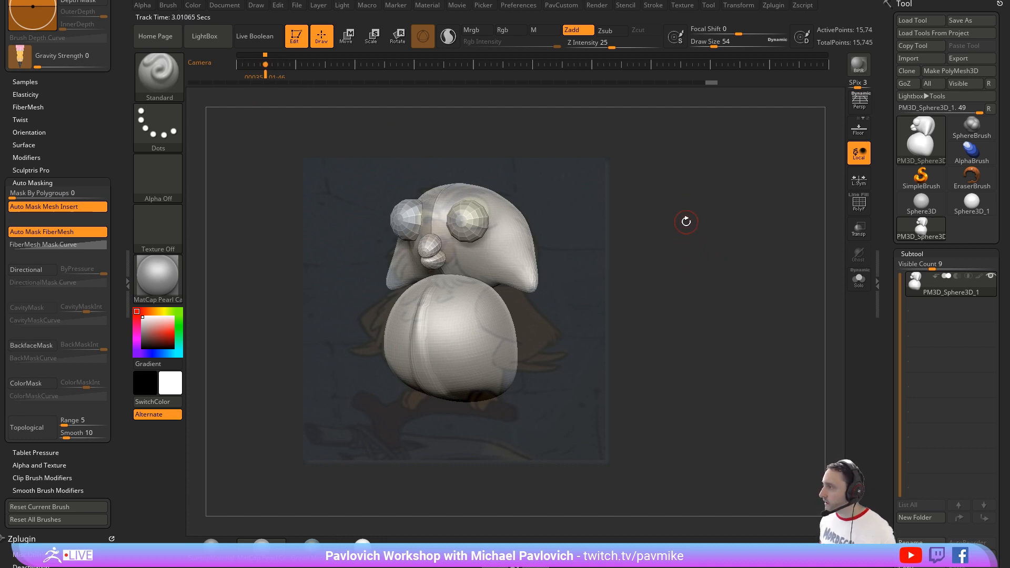
{"action": "key", "text": "shift+z"}
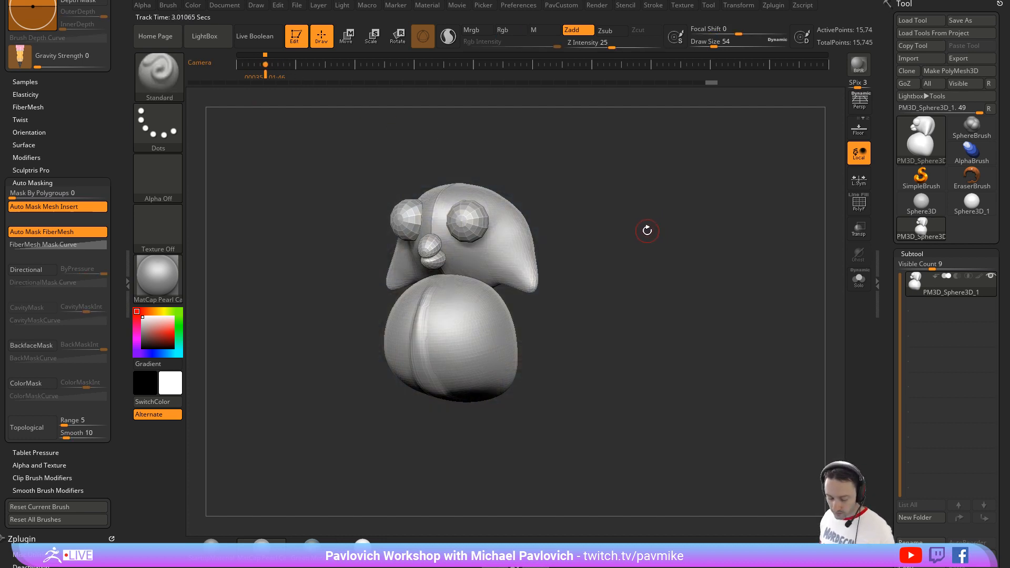
Step: Select the Clay brush and assign Auto Groups to the merged owl mesh by topology continuity
{"action": "key", "text": "b"}
{"action": "key", "text": "c"}
{"action": "key", "text": "l"}
{"action": "key", "text": "3"}
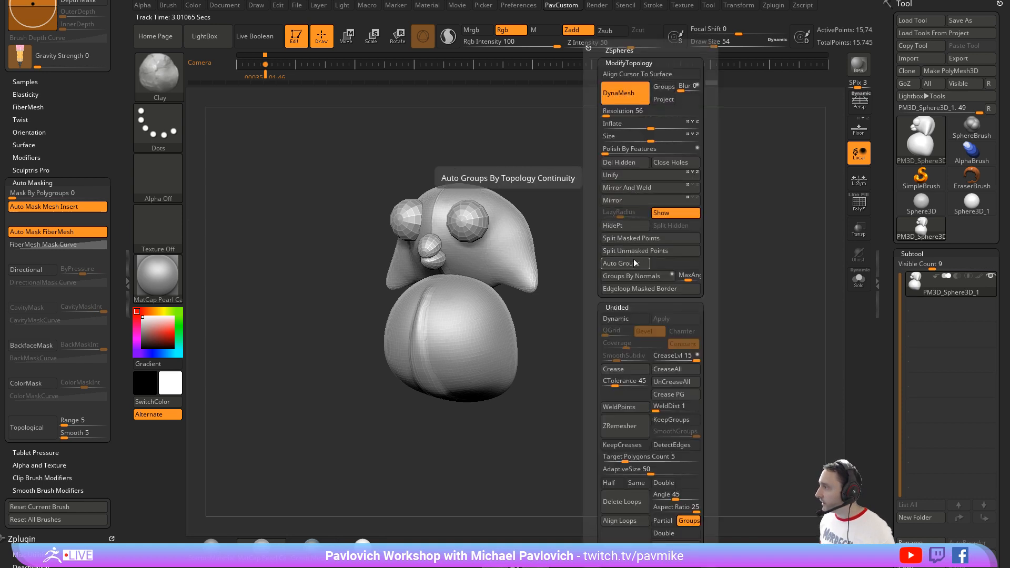
{"action": "key", "text": "3"}
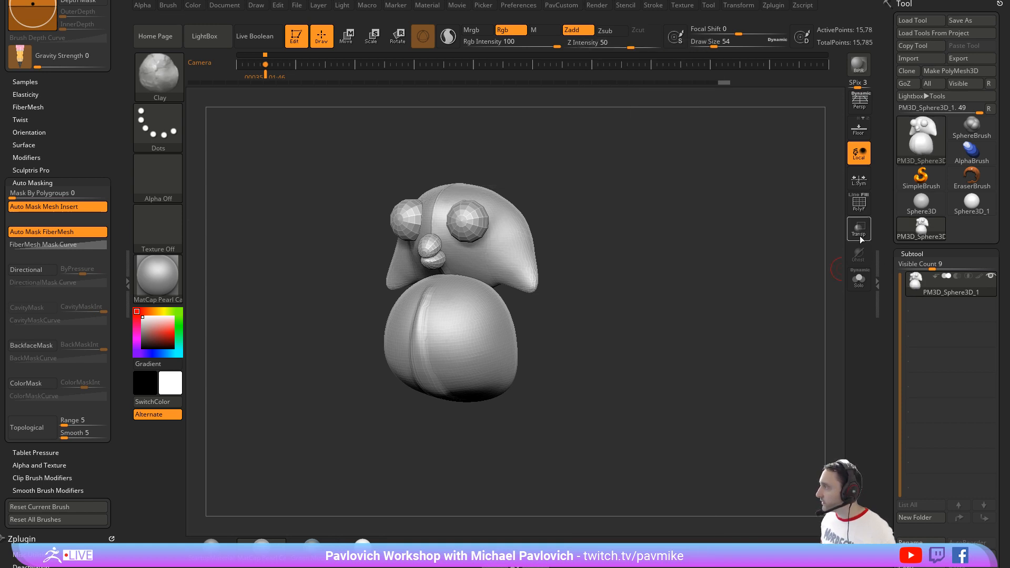
Step: Show the PolyFrame colors and split the owl mesh into separate subtools with Groups Split
{"action": "left_click", "coordinate": [858, 203]}
{"action": "left_click_drag", "start_coordinate": [887, 290], "coordinate": [884, 199]}
{"action": "left_click", "coordinate": [906, 355]}
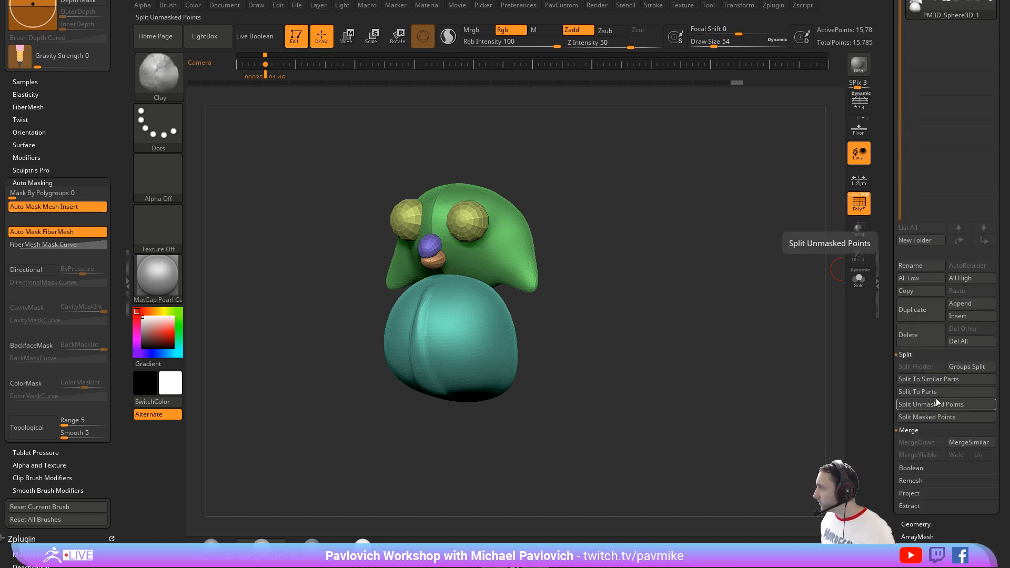
{"action": "left_click", "coordinate": [966, 367]}
{"action": "left_click", "coordinate": [864, 390]}
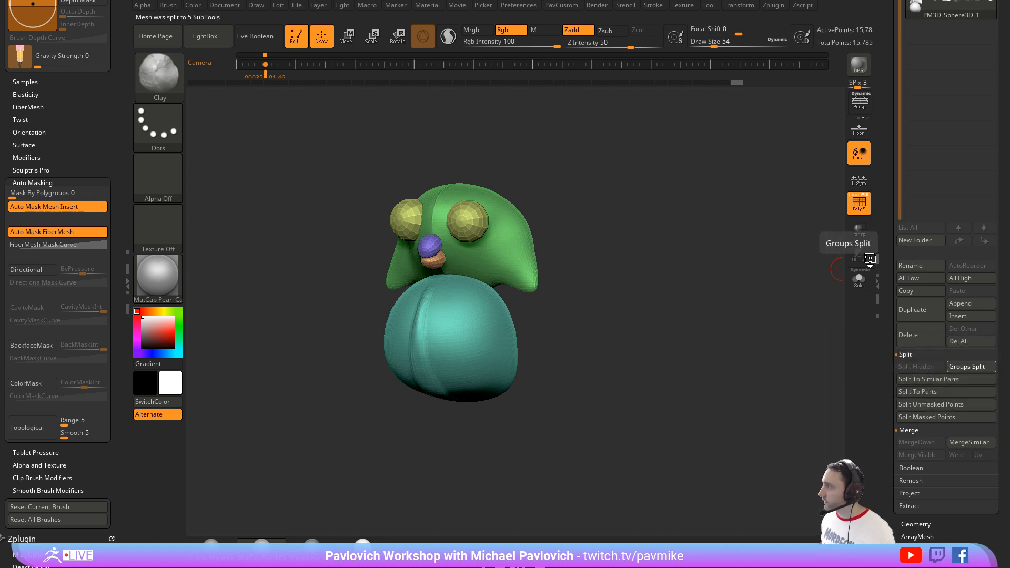
Step: Select the head subtool and sculpt the eye socket areas with the Clay brush at draw size 108
{"action": "key", "text": "s"}
{"action": "left_click", "coordinate": [506, 241], "text": "ctrl+shift"}
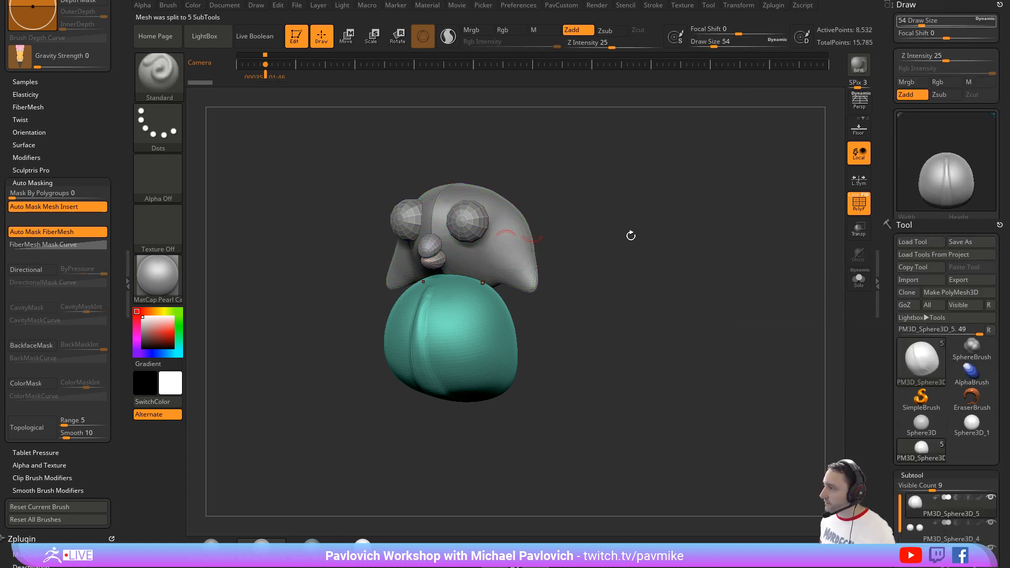
{"action": "left_click", "coordinate": [530, 256], "text": "alt"}
{"action": "key", "text": "1"}
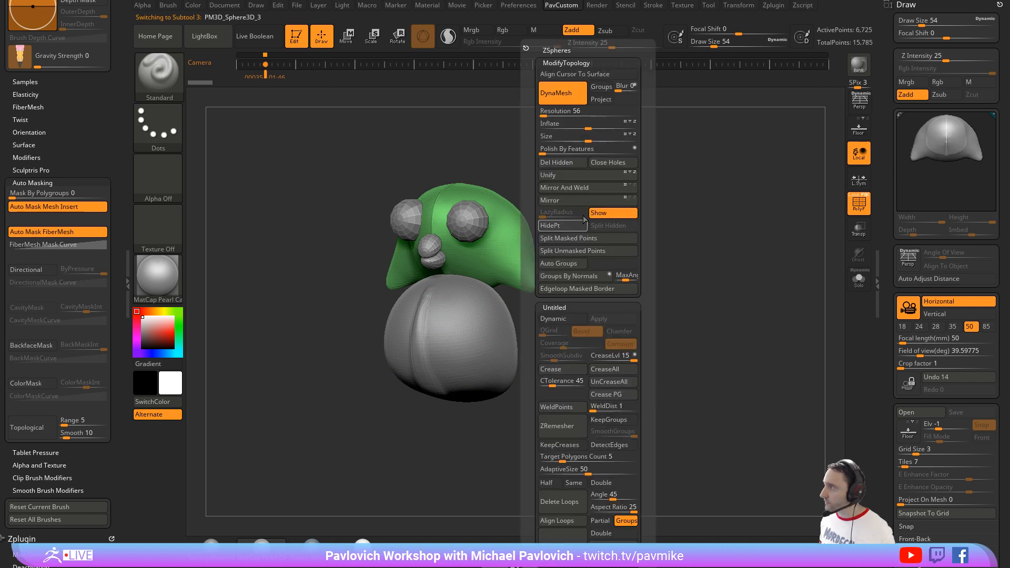
{"action": "key", "text": "2"}
{"action": "key", "text": "s"}
{"action": "mouse_move", "coordinate": [467, 258]}
{"action": "left_mouse_down"}
{"action": "mouse_move", "coordinate": [481, 257]}
{"action": "mouse_move", "coordinate": [443, 240]}
{"action": "mouse_move", "coordinate": [477, 254]}
{"action": "left_mouse_up"}
{"action": "key", "text": "bracketleft"}
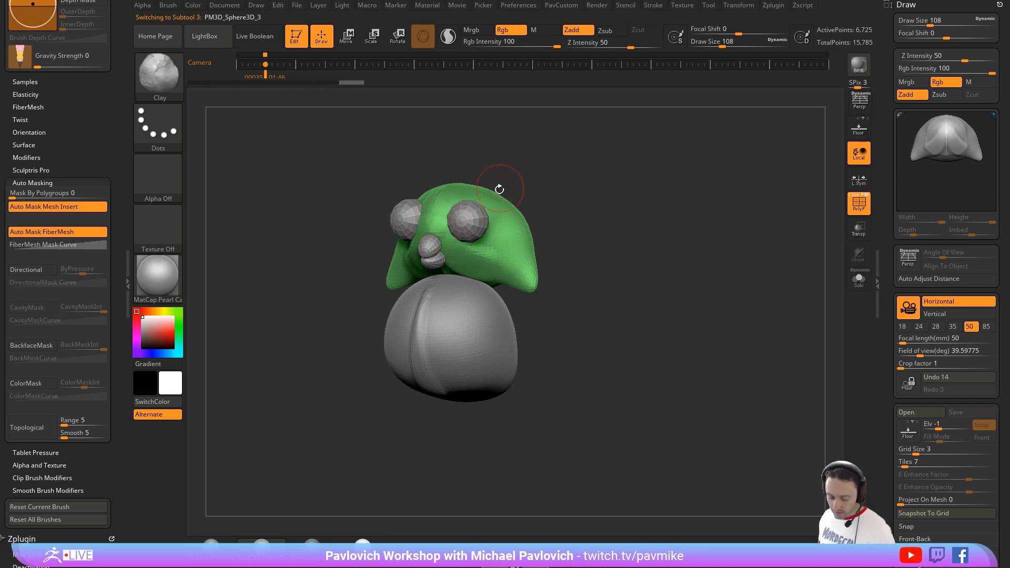
Step: Sharpen the ridge between the eyes on the head with the Pinch brush
{"action": "key", "text": "5"}
{"action": "key", "text": "s"}
{"action": "mouse_move", "coordinate": [427, 207]}
{"action": "left_mouse_down"}
{"action": "mouse_move", "coordinate": [437, 206]}
{"action": "mouse_move", "coordinate": [445, 232]}
{"action": "left_mouse_up"}
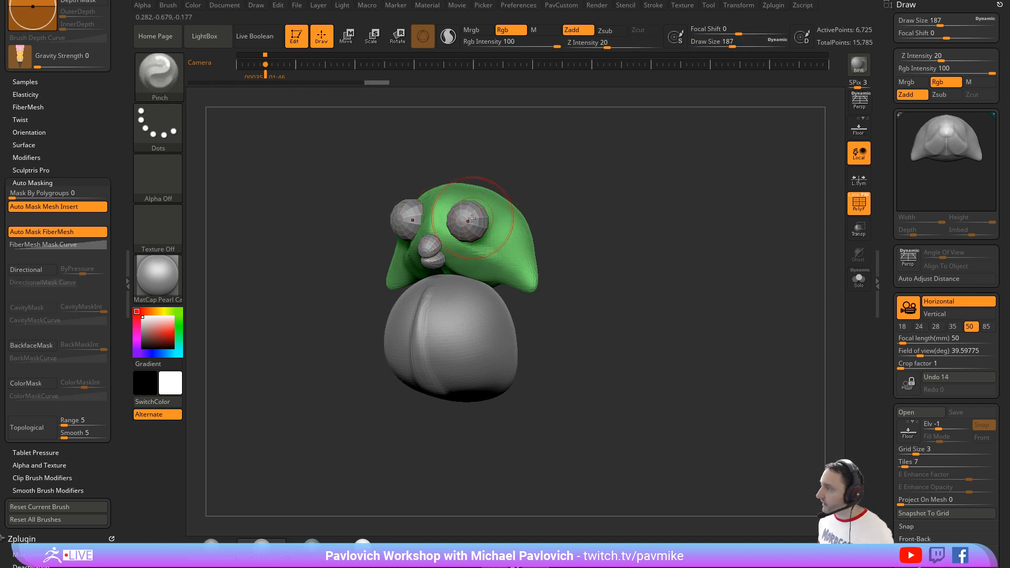
{"action": "left_click_drag", "start_coordinate": [542, 185], "coordinate": [548, 185]}
Step: Select the eyes subtool and move the two eyes slightly closer together with the gizmo
{"action": "left_click", "coordinate": [476, 218], "text": "alt"}
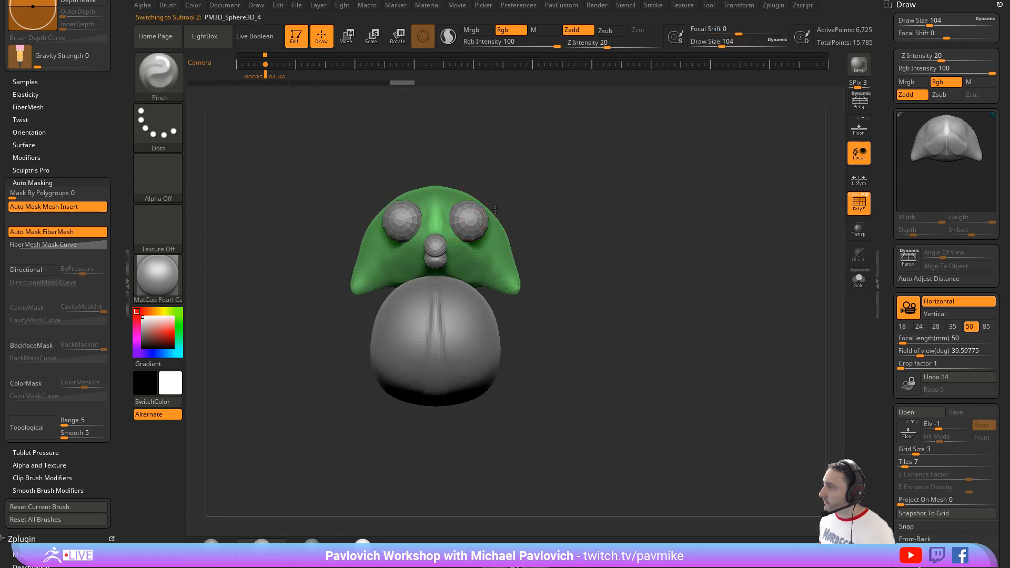
{"action": "key", "text": "w"}
{"action": "left_click", "coordinate": [475, 223], "text": "alt"}
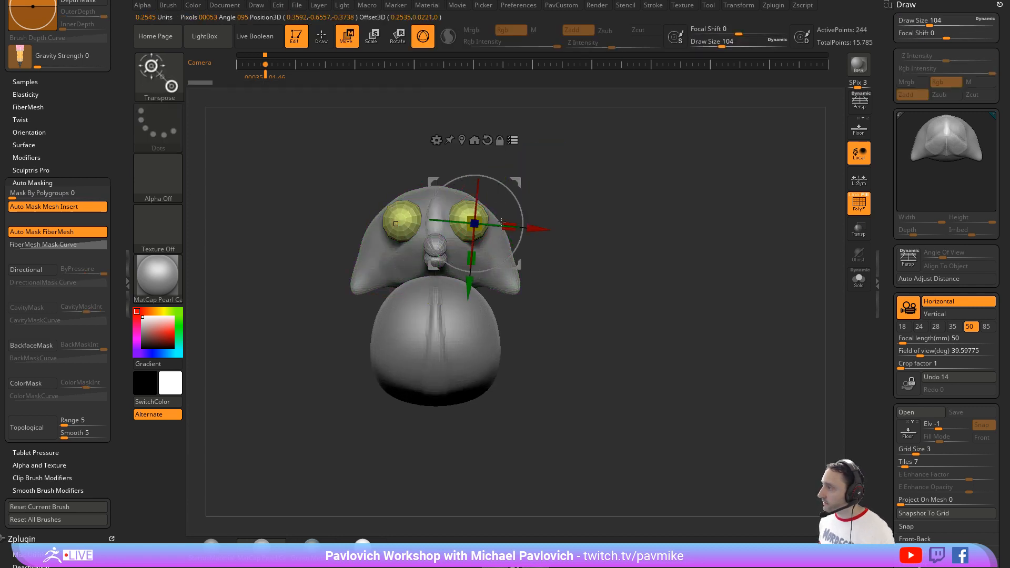
{"action": "mouse_move", "coordinate": [518, 181]}
{"action": "left_mouse_down"}
{"action": "mouse_move", "coordinate": [509, 178]}
{"action": "mouse_move", "coordinate": [557, 190]}
{"action": "mouse_move", "coordinate": [512, 179]}
{"action": "left_mouse_up"}
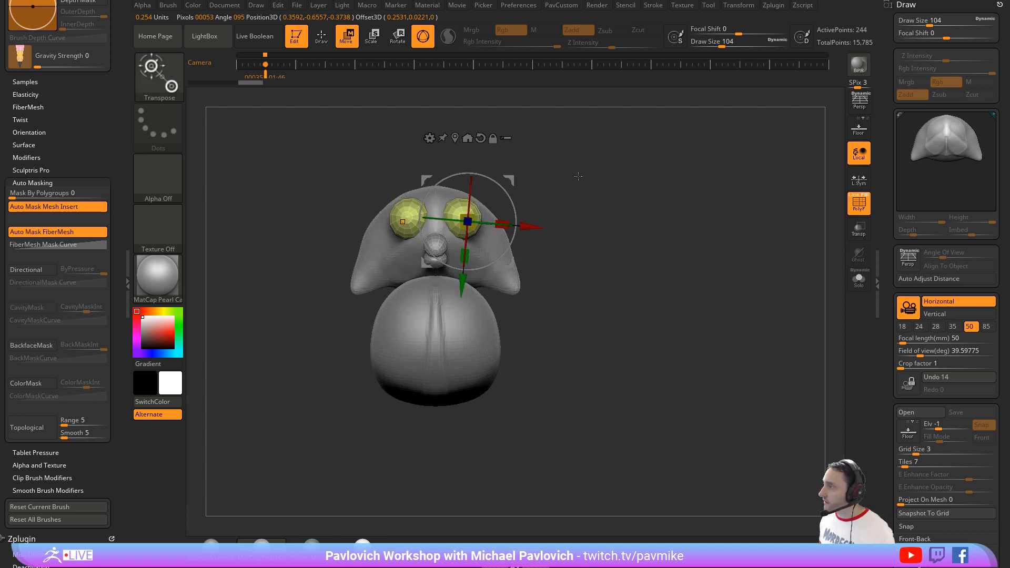
{"action": "left_click_drag", "start_coordinate": [588, 183], "coordinate": [547, 185]}
{"action": "key", "text": "q"}
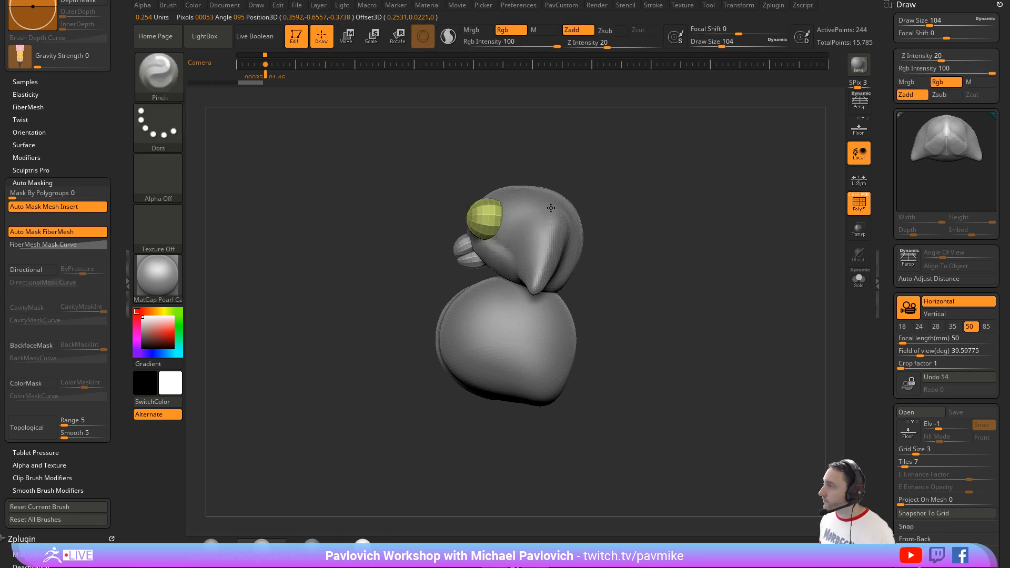
Step: Select the head again, turn off PolyFrame, and build up the cheeks with the Clay brush at draw size 145
{"action": "left_click", "coordinate": [543, 213], "text": "alt"}
{"action": "left_click_drag", "start_coordinate": [616, 186], "coordinate": [576, 186], "text": "alt"}
{"action": "key", "text": "2"}
{"action": "key", "text": "s"}
{"action": "left_click_drag", "start_coordinate": [474, 246], "coordinate": [466, 245]}
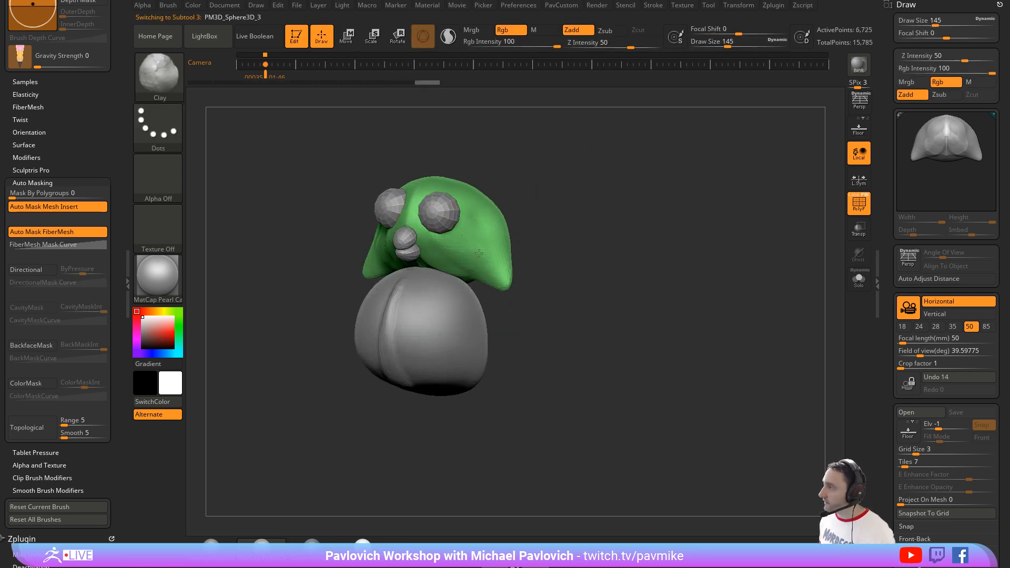
{"action": "left_click", "coordinate": [854, 198]}
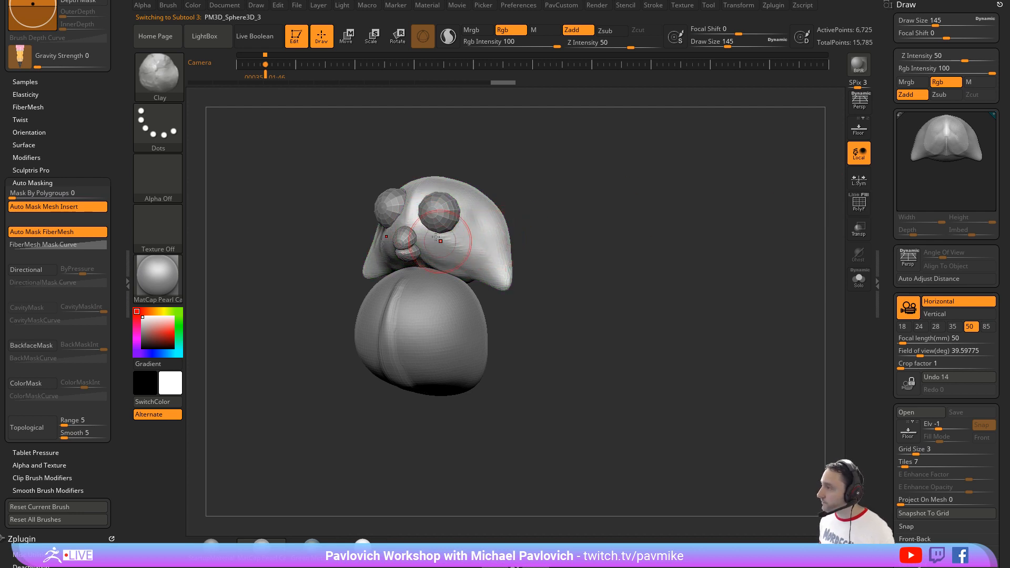
{"action": "left_click_drag", "start_coordinate": [565, 231], "coordinate": [397, 272]}
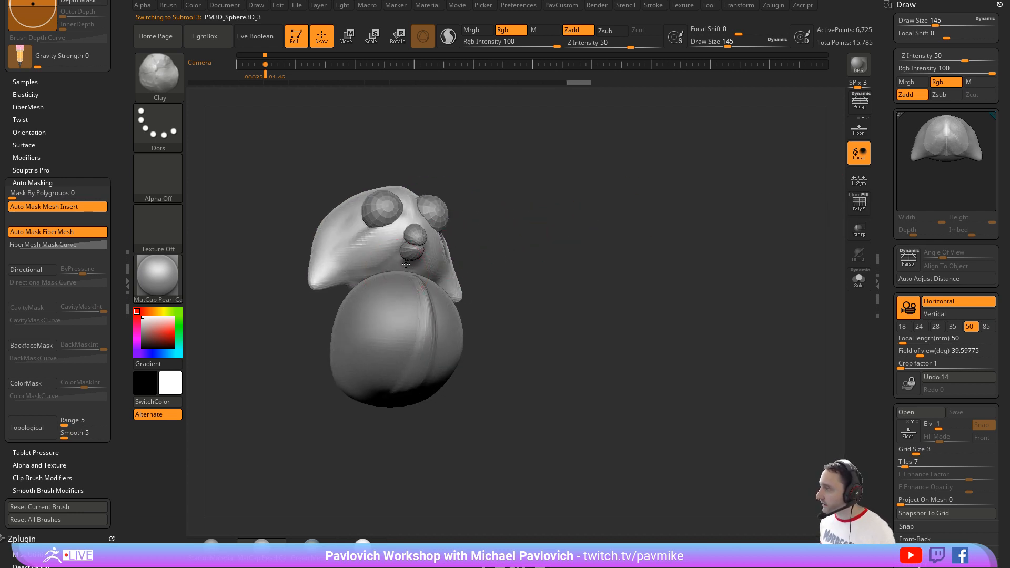
Step: Build up a chin beneath the beak with Clay at draw size 120, and adjust the head's shape with the Move brush
{"action": "key", "text": "s"}
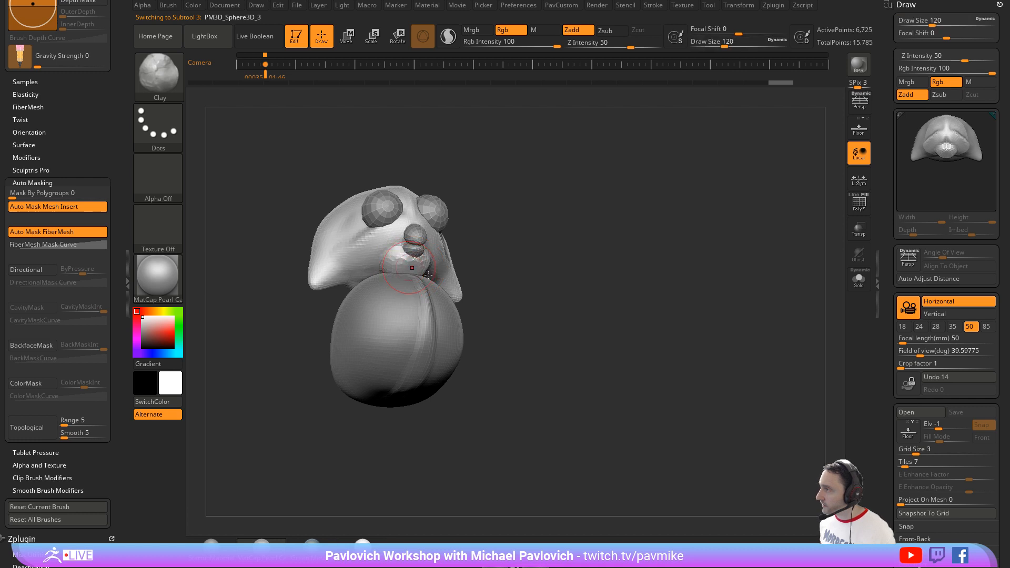
{"action": "left_click_drag", "start_coordinate": [599, 242], "coordinate": [463, 260]}
{"action": "left_click_drag", "start_coordinate": [580, 242], "coordinate": [383, 252]}
{"action": "key", "text": "b"}
{"action": "key", "text": "m"}
{"action": "key", "text": "v"}
{"action": "left_click_drag", "start_coordinate": [538, 229], "coordinate": [536, 187]}
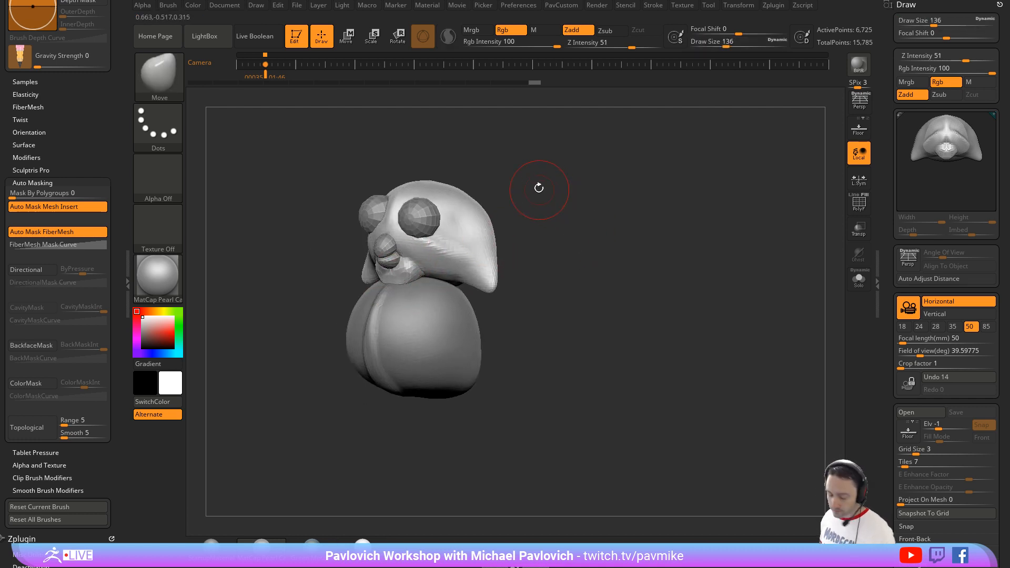
Step: Build up the face around the eyes, the brow and the head's crown with the Clay brush at draw size 116
{"action": "key", "text": "b"}
{"action": "key", "text": "c"}
{"action": "key", "text": "l"}
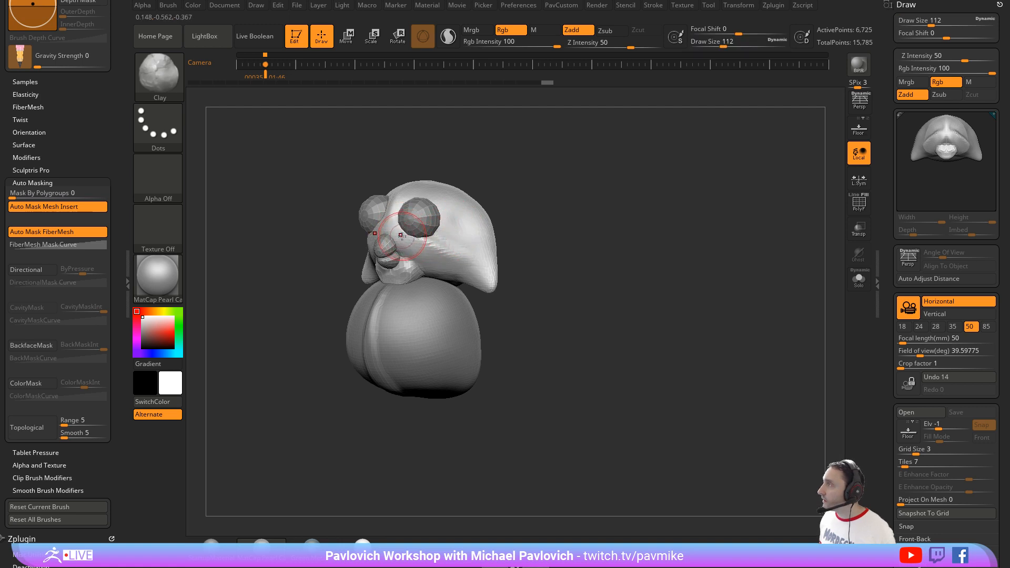
{"action": "key", "text": "s"}
{"action": "left_click", "coordinate": [401, 237]}
{"action": "left_click_drag", "start_coordinate": [516, 188], "coordinate": [510, 199]}
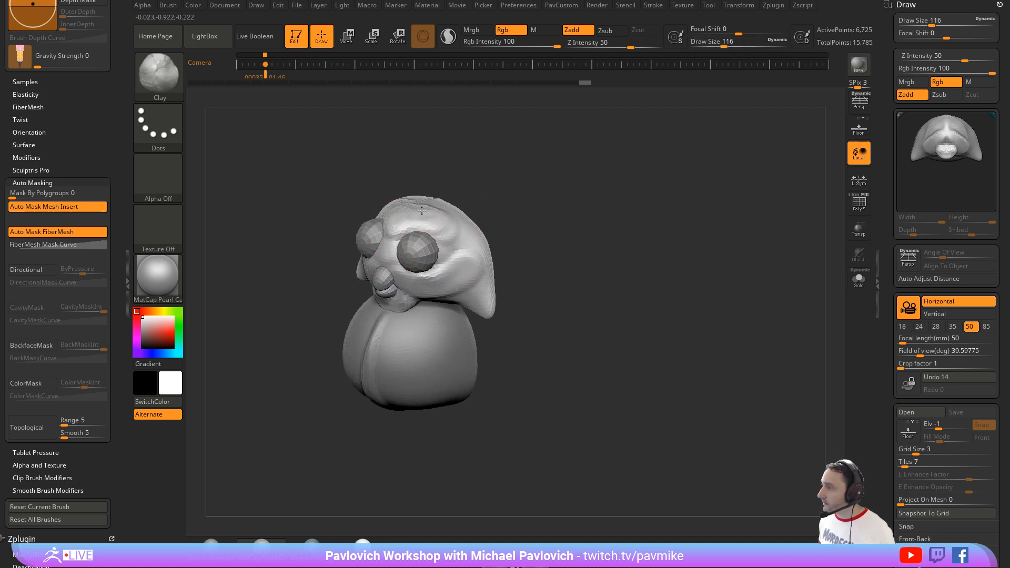
{"action": "left_click_drag", "start_coordinate": [489, 196], "coordinate": [444, 215]}
{"action": "left_click_drag", "start_coordinate": [586, 210], "coordinate": [556, 207]}
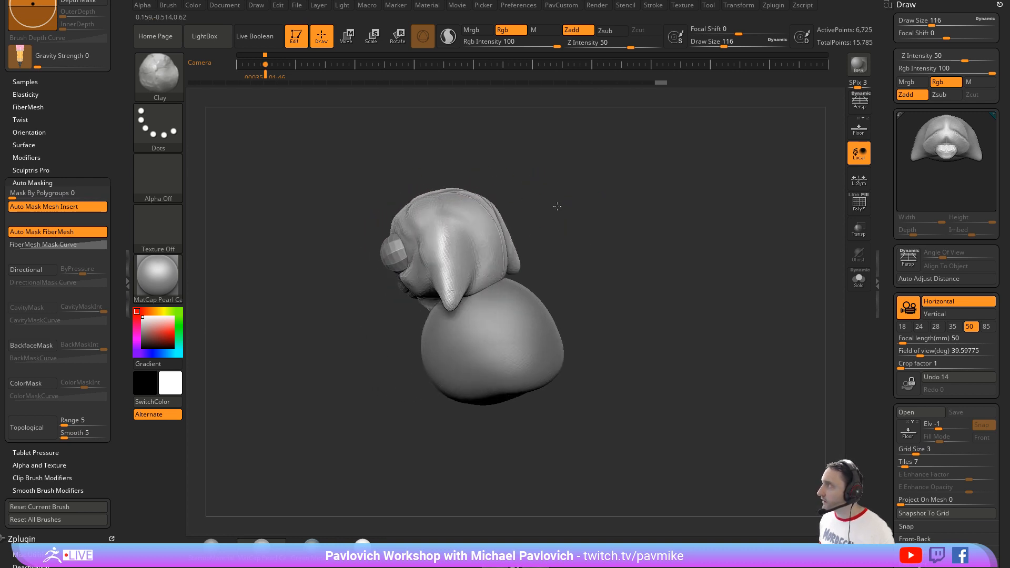
Step: Fill out the side and back of the head with the Clay brush at draw size 167
{"action": "key", "text": "s"}
{"action": "left_click_drag", "start_coordinate": [477, 240], "coordinate": [483, 241]}
{"action": "left_click_drag", "start_coordinate": [479, 246], "coordinate": [470, 252]}
{"action": "left_click_drag", "start_coordinate": [545, 205], "coordinate": [470, 246]}
{"action": "left_click_drag", "start_coordinate": [544, 227], "coordinate": [464, 221]}
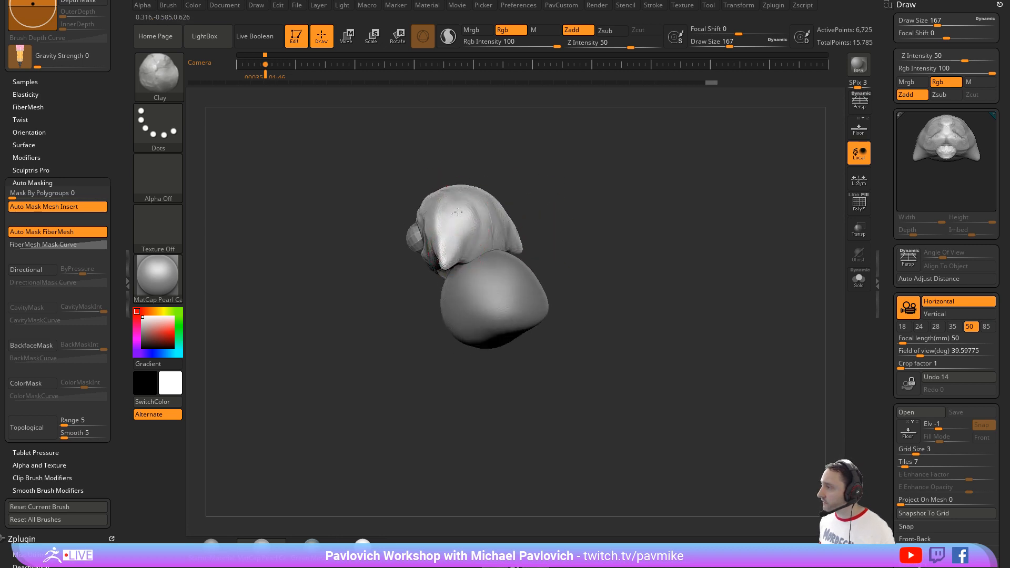
{"action": "mouse_move", "coordinate": [539, 202]}
{"action": "left_mouse_down"}
{"action": "mouse_move", "coordinate": [505, 221]}
{"action": "mouse_move", "coordinate": [555, 200]}
{"action": "mouse_move", "coordinate": [473, 216]}
{"action": "left_mouse_up"}
{"action": "mouse_move", "coordinate": [547, 168]}
{"action": "left_mouse_down"}
{"action": "mouse_move", "coordinate": [491, 268]}
{"action": "mouse_move", "coordinate": [468, 279]}
{"action": "mouse_move", "coordinate": [507, 282]}
{"action": "mouse_move", "coordinate": [444, 283]}
{"action": "mouse_move", "coordinate": [455, 291]}
{"action": "mouse_move", "coordinate": [444, 263]}
{"action": "left_mouse_up"}
Step: Select the body subtool and taper its lower end toward a point with the Move brush, using draw sizes up to 400
{"action": "left_click", "coordinate": [476, 275], "text": "alt"}
{"action": "key", "text": "s"}
{"action": "key", "text": "b"}
{"action": "key", "text": "m"}
{"action": "key", "text": "v"}
{"action": "key", "text": "s"}
{"action": "mouse_move", "coordinate": [410, 295]}
{"action": "left_mouse_down"}
{"action": "mouse_move", "coordinate": [479, 306]}
{"action": "mouse_move", "coordinate": [493, 298]}
{"action": "mouse_move", "coordinate": [421, 299]}
{"action": "left_mouse_up"}
{"action": "key", "text": "s"}
{"action": "key", "text": "s"}
{"action": "mouse_move", "coordinate": [520, 271]}
{"action": "left_mouse_down"}
{"action": "mouse_move", "coordinate": [557, 272]}
{"action": "mouse_move", "coordinate": [520, 270]}
{"action": "left_mouse_up"}
{"action": "key", "text": "s"}
{"action": "mouse_move", "coordinate": [520, 270]}
{"action": "left_mouse_down"}
{"action": "mouse_move", "coordinate": [497, 270]}
{"action": "mouse_move", "coordinate": [513, 283]}
{"action": "left_mouse_up"}
{"action": "key", "text": "s"}
{"action": "mouse_move", "coordinate": [398, 232]}
{"action": "left_mouse_down"}
{"action": "mouse_move", "coordinate": [428, 232]}
{"action": "mouse_move", "coordinate": [379, 229]}
{"action": "left_mouse_up"}
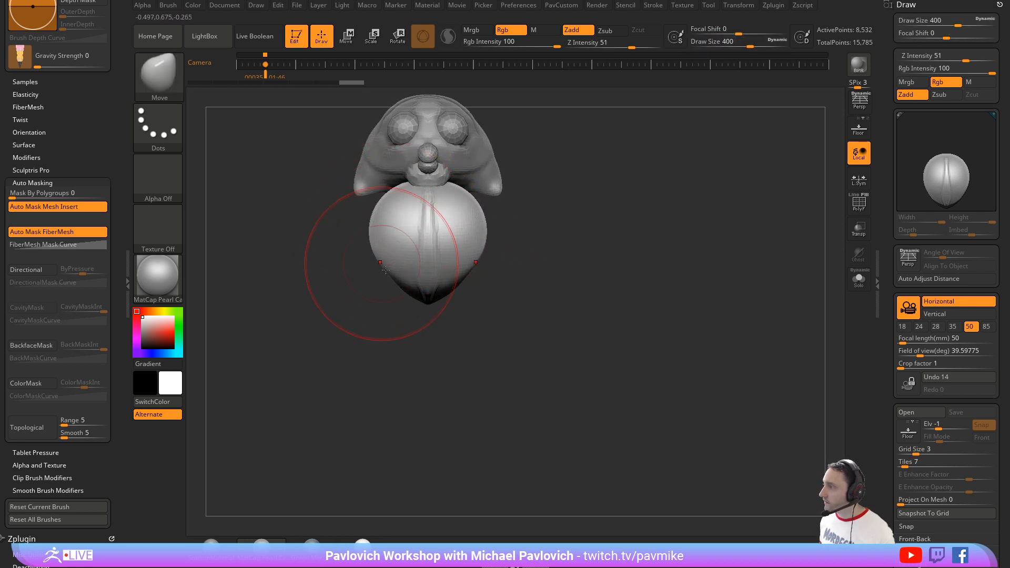
{"action": "left_click_drag", "start_coordinate": [385, 264], "coordinate": [377, 266]}
Step: Insert a mirrored pair of Sphere12 primitives near the body's lower end with the IMM primitives brush at draw size 44
{"action": "key", "text": "s"}
{"action": "left_click_drag", "start_coordinate": [447, 296], "coordinate": [417, 296]}
{"action": "key", "text": "s"}
{"action": "left_click_drag", "start_coordinate": [537, 288], "coordinate": [528, 289]}
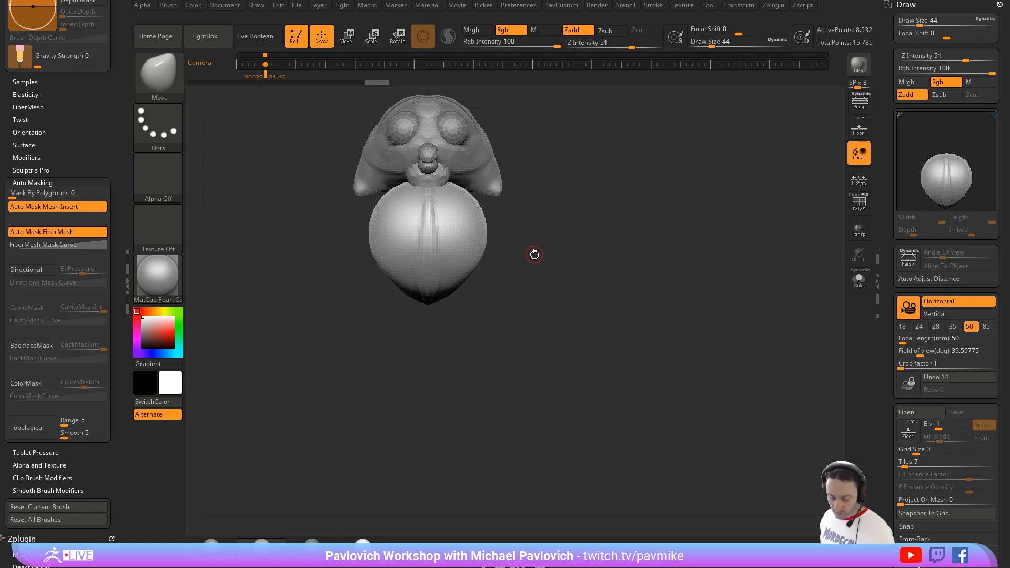
{"action": "key", "text": "b"}
{"action": "key", "text": "i"}
{"action": "key", "text": "p"}
{"action": "key", "text": "m"}
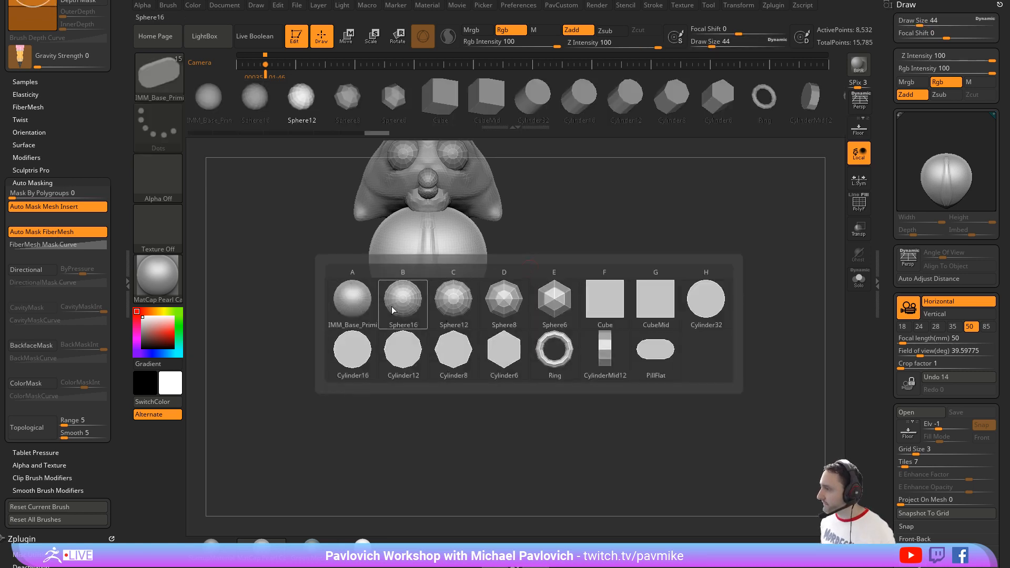
{"action": "left_click", "coordinate": [407, 309]}
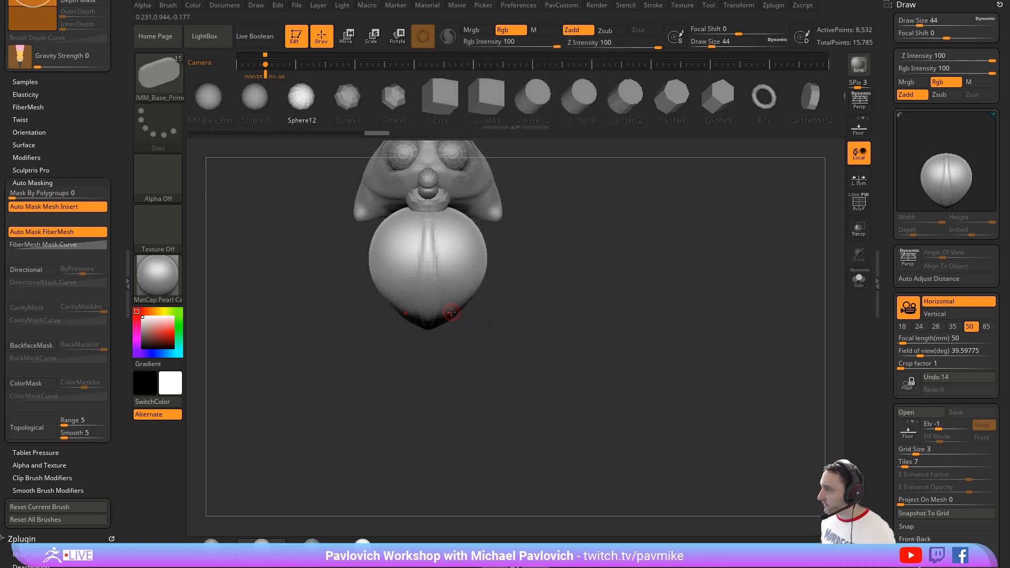
{"action": "left_click_drag", "start_coordinate": [547, 317], "coordinate": [468, 310]}
Step: Turn on local symmetry, then narrow and rotate the mirrored spheres into slim toes with the gizmo
{"action": "key", "text": "w"}
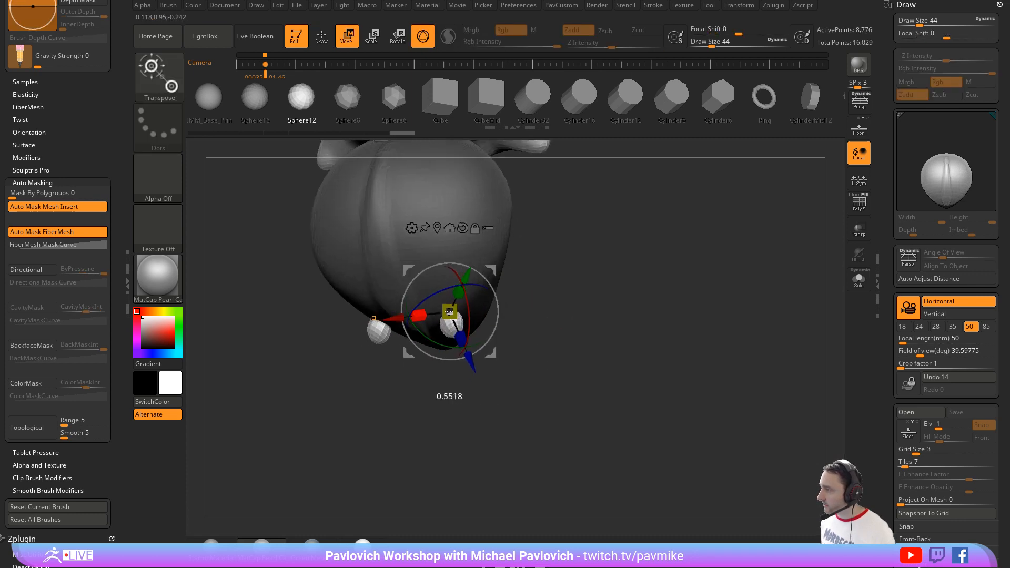
{"action": "key", "text": "ctrl+z"}
{"action": "left_click", "coordinate": [859, 179]}
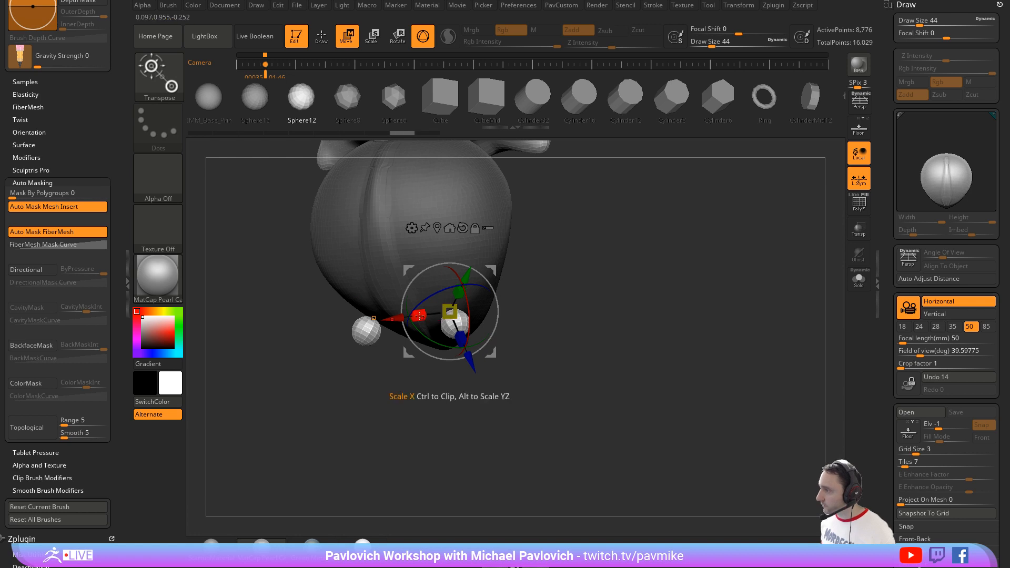
{"action": "mouse_move", "coordinate": [419, 315]}
{"action": "left_mouse_down"}
{"action": "mouse_move", "coordinate": [447, 313]}
{"action": "mouse_move", "coordinate": [438, 314]}
{"action": "left_mouse_up"}
{"action": "right_click_drag", "start_coordinate": [440, 317], "coordinate": [458, 337], "text": "shift"}
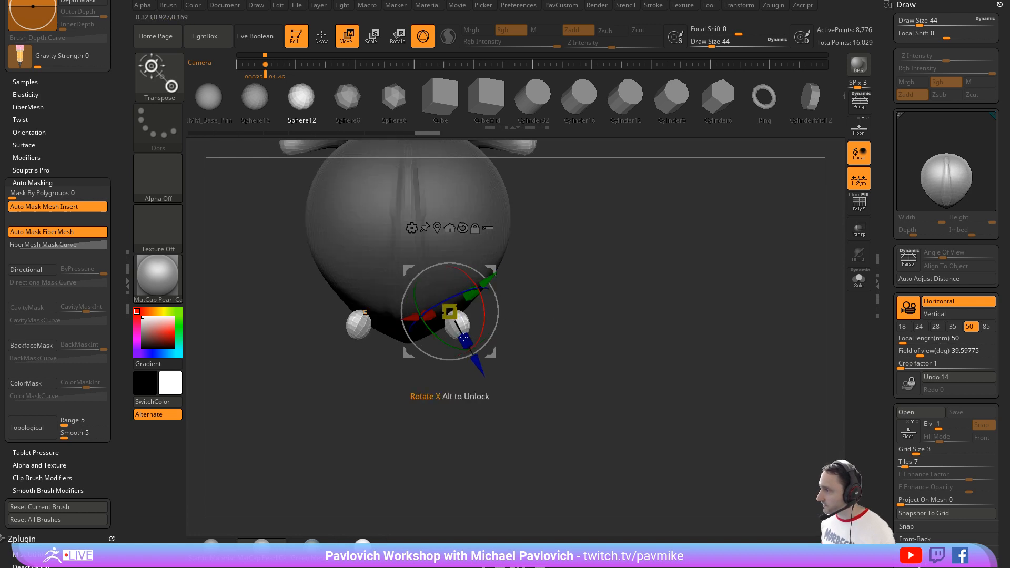
{"action": "left_click_drag", "start_coordinate": [446, 345], "coordinate": [405, 313]}
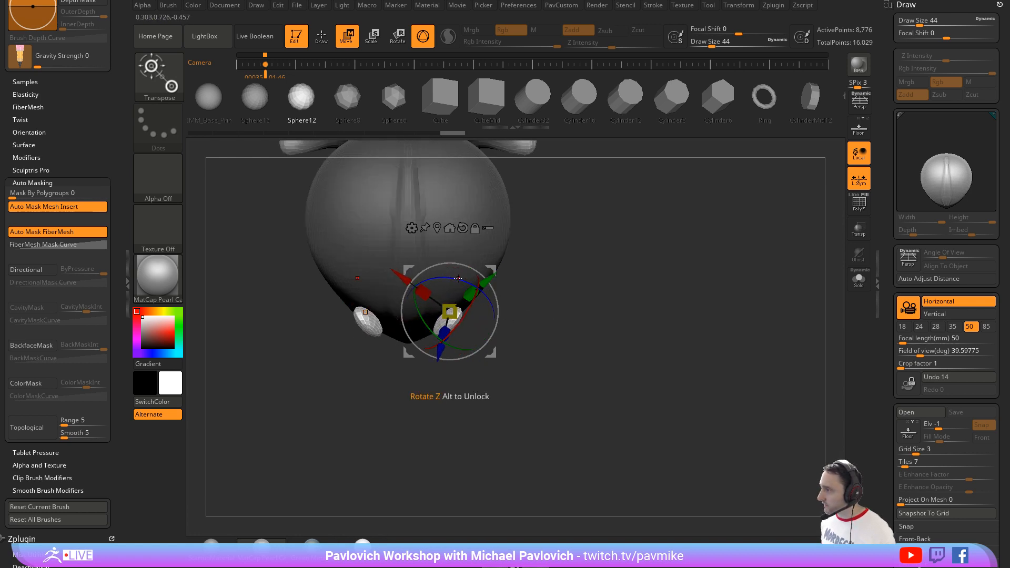
{"action": "left_click_drag", "start_coordinate": [460, 280], "coordinate": [426, 278]}
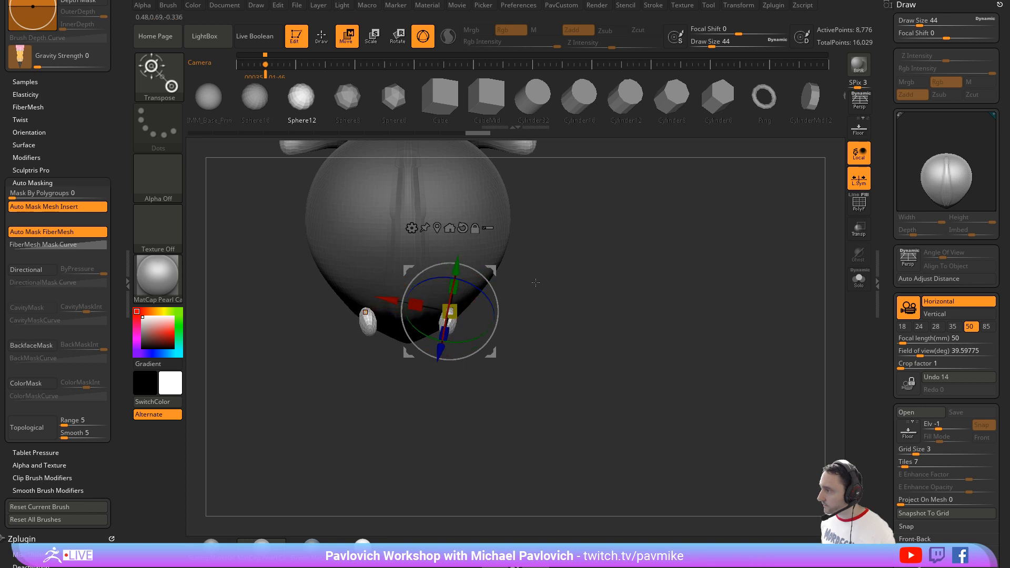
Step: Duplicate the toe on each foot and place the copy right beside the original
{"action": "left_click_drag", "start_coordinate": [482, 336], "coordinate": [489, 330]}
{"action": "left_click_drag", "start_coordinate": [491, 268], "coordinate": [500, 269]}
{"action": "key", "text": "q"}
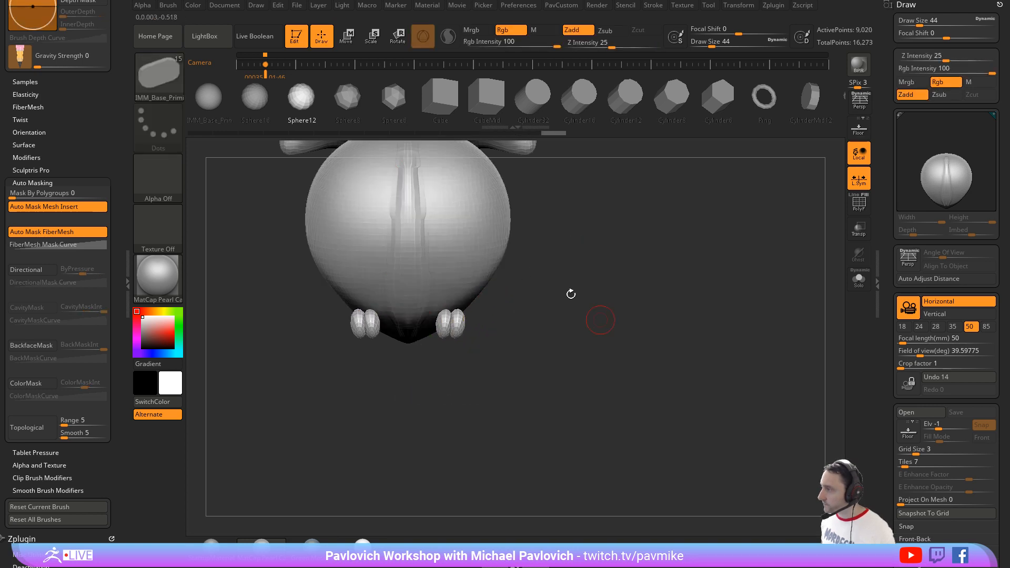
Step: Isolate the toes from the body and split them into their own subtool
{"action": "left_click_drag", "start_coordinate": [570, 293], "coordinate": [568, 314]}
{"action": "left_click_drag", "start_coordinate": [490, 361], "coordinate": [447, 326], "text": "ctrl+shift"}
{"action": "key", "text": "ctrl+shift+a"}
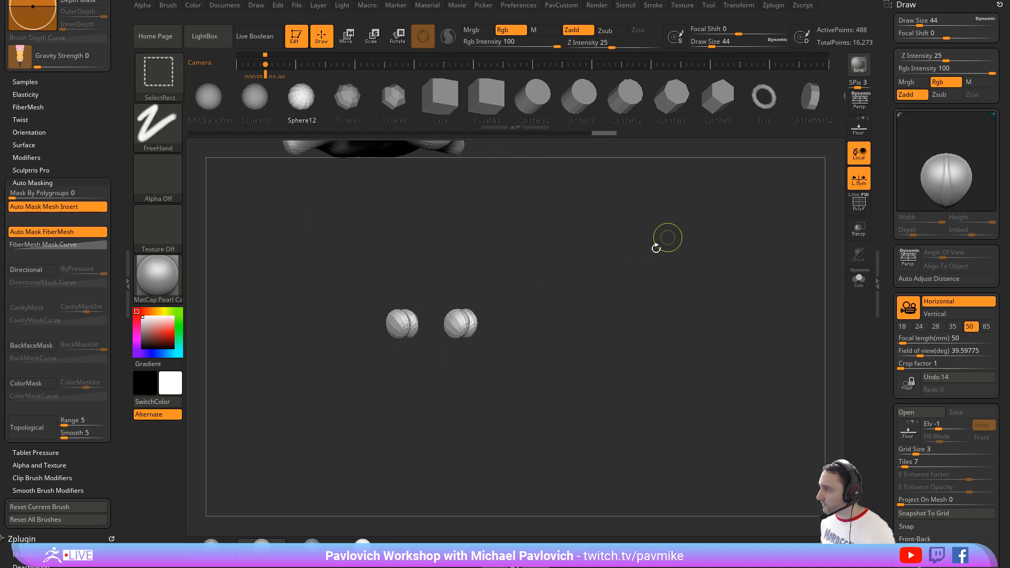
{"action": "key", "text": "2"}
{"action": "left_click", "coordinate": [685, 228]}
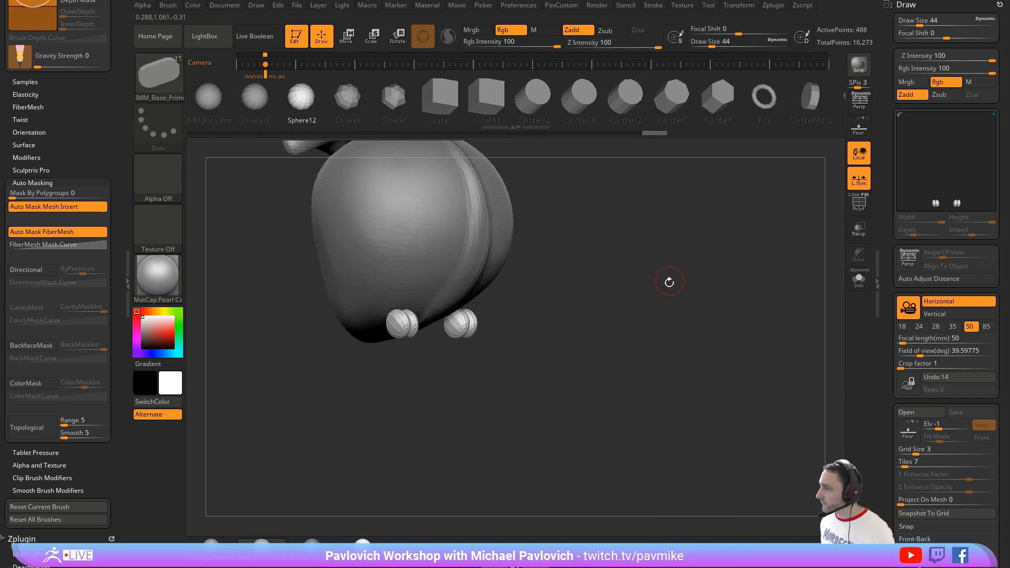
Step: Select the body subtool and pull its lower back out into a tail with the Move brush at draw size 251
{"action": "mouse_move", "coordinate": [669, 283]}
{"action": "left_mouse_down", "text": "shift"}
{"action": "mouse_move", "coordinate": [651, 282]}
{"action": "mouse_move", "coordinate": [644, 237]}
{"action": "mouse_move", "coordinate": [662, 297]}
{"action": "mouse_move", "coordinate": [666, 262]}
{"action": "mouse_move", "coordinate": [629, 259]}
{"action": "mouse_move", "coordinate": [633, 295]}
{"action": "mouse_move", "coordinate": [631, 275]}
{"action": "mouse_move", "coordinate": [442, 341]}
{"action": "mouse_move", "coordinate": [471, 325]}
{"action": "mouse_move", "coordinate": [502, 333]}
{"action": "left_mouse_up", "text": "shift"}
{"action": "left_click", "coordinate": [442, 341], "text": "alt"}
{"action": "key", "text": "s"}
{"action": "key", "text": "b"}
{"action": "key", "text": "m"}
{"action": "key", "text": "v"}
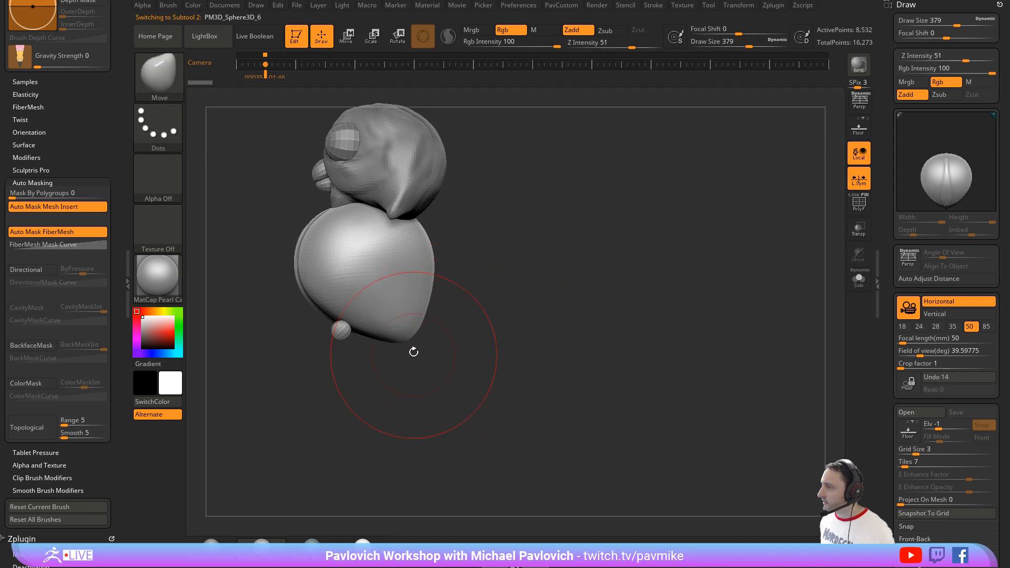
{"action": "key", "text": "s"}
{"action": "left_click_drag", "start_coordinate": [421, 277], "coordinate": [397, 277]}
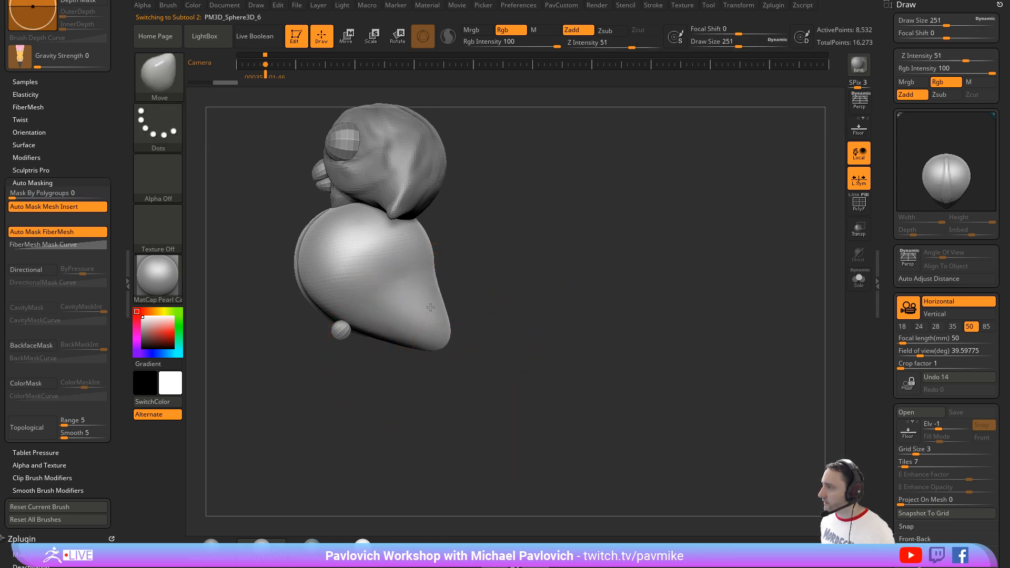
{"action": "mouse_move", "coordinate": [508, 271]}
{"action": "left_mouse_down"}
{"action": "mouse_move", "coordinate": [475, 331]}
{"action": "mouse_move", "coordinate": [427, 329]}
{"action": "left_mouse_up"}
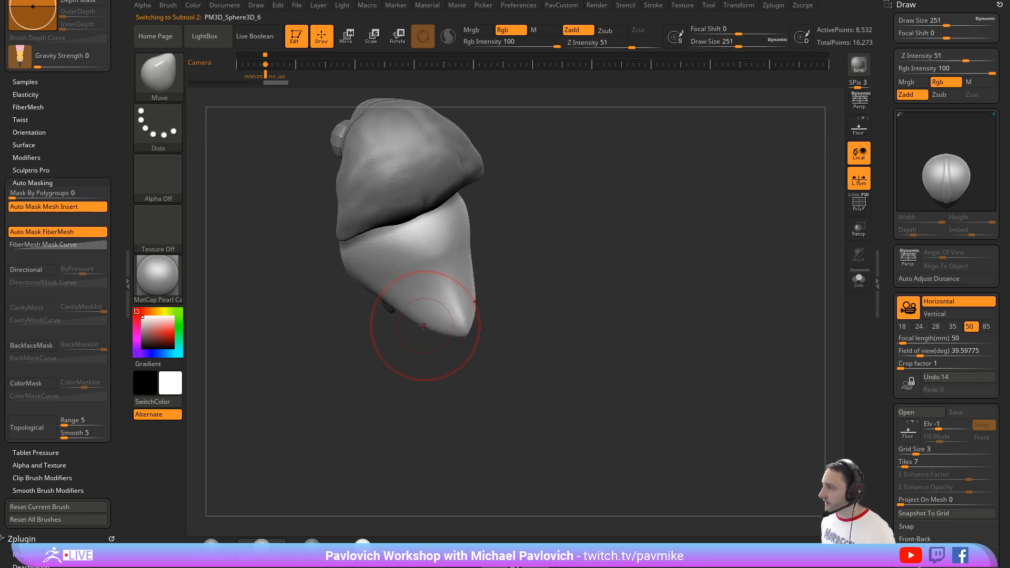
Step: Flatten the tail's underside and tip with the TrimDynamic brush at draw size 251
{"action": "key", "text": "b"}
{"action": "key", "text": "t"}
{"action": "key", "text": "d"}
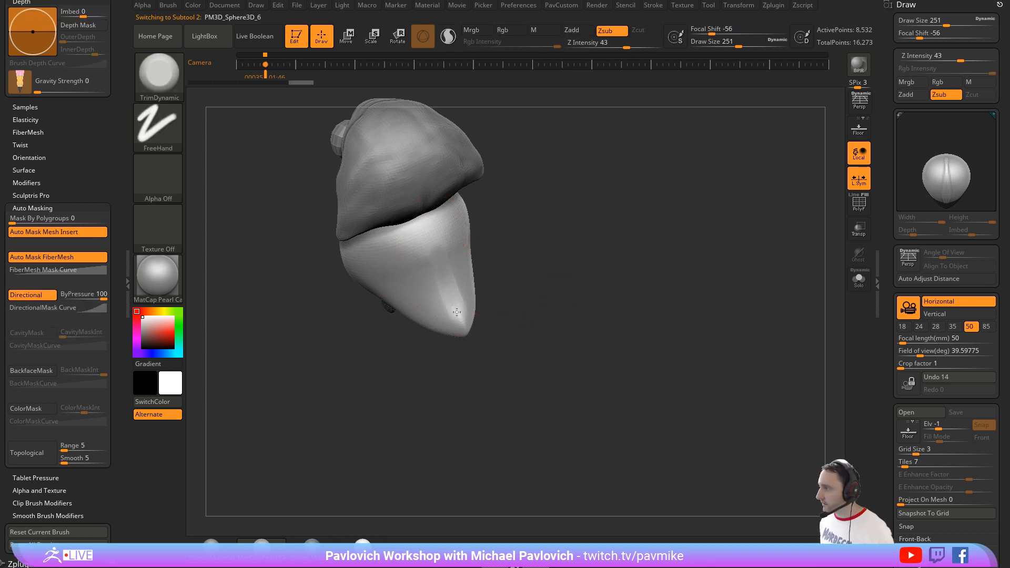
{"action": "left_click_drag", "start_coordinate": [520, 333], "coordinate": [539, 197]}
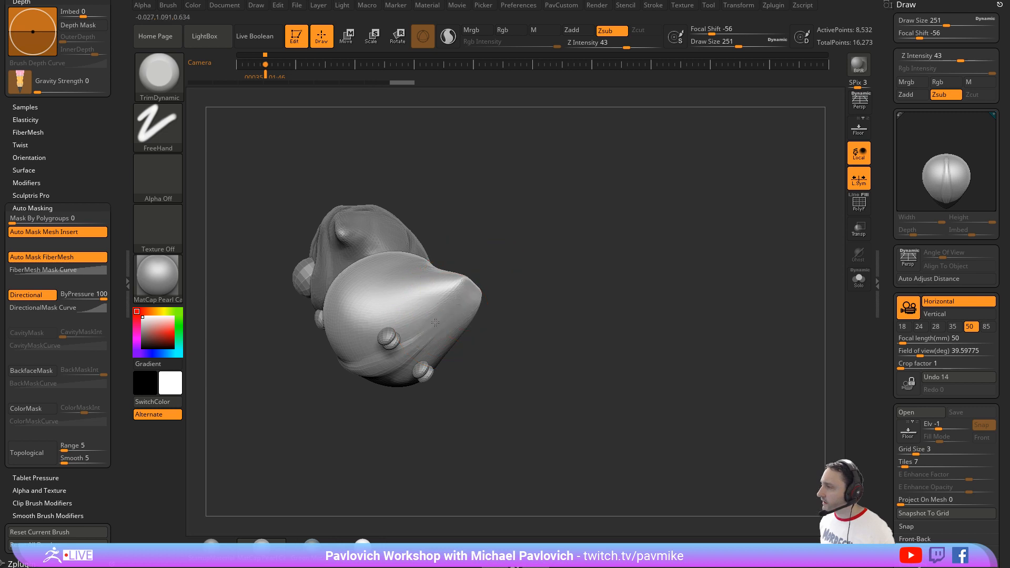
{"action": "left_click_drag", "start_coordinate": [469, 297], "coordinate": [480, 290]}
Step: Smooth out the vertical ridges down the middle of the body's front
{"action": "mouse_move", "coordinate": [542, 299]}
{"action": "left_mouse_down"}
{"action": "mouse_move", "coordinate": [561, 315]}
{"action": "mouse_move", "coordinate": [586, 275]}
{"action": "left_mouse_up"}
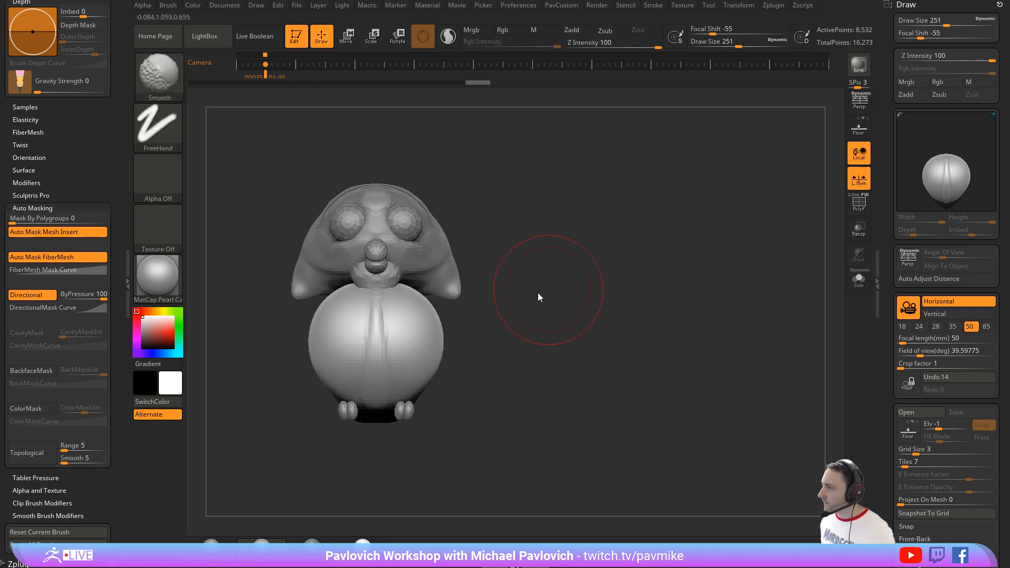
{"action": "key", "text": "shift"}
{"action": "left_click_drag", "start_coordinate": [373, 291], "coordinate": [375, 315], "text": "shift"}
{"action": "left_click_drag", "start_coordinate": [557, 255], "coordinate": [574, 281], "text": "alt"}
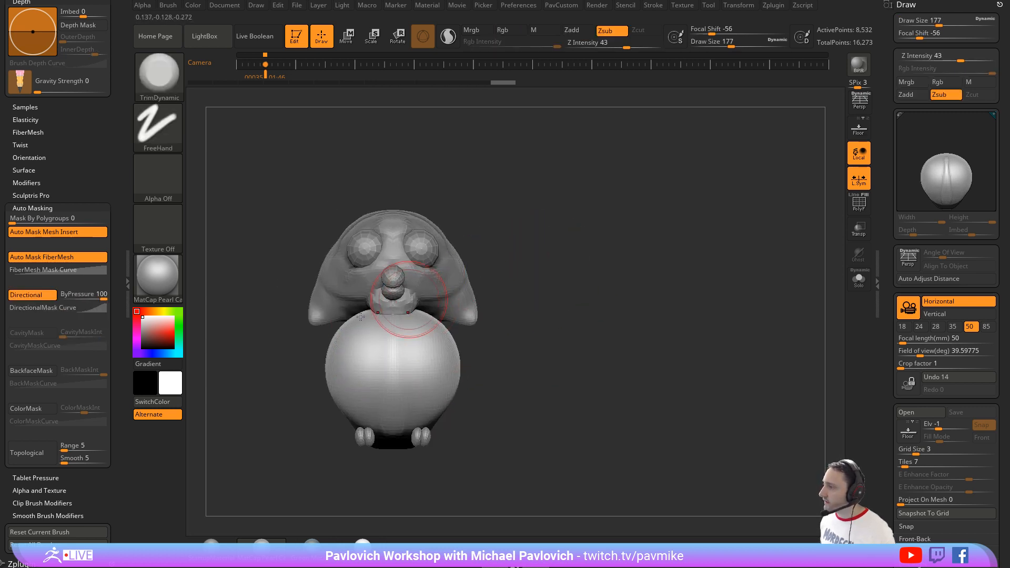
Step: Raise the top of the body toward the head with the Move brush at draw size 351
{"action": "key", "text": "bracketright"}
{"action": "key", "text": "b"}
{"action": "key", "text": "m"}
{"action": "key", "text": "v"}
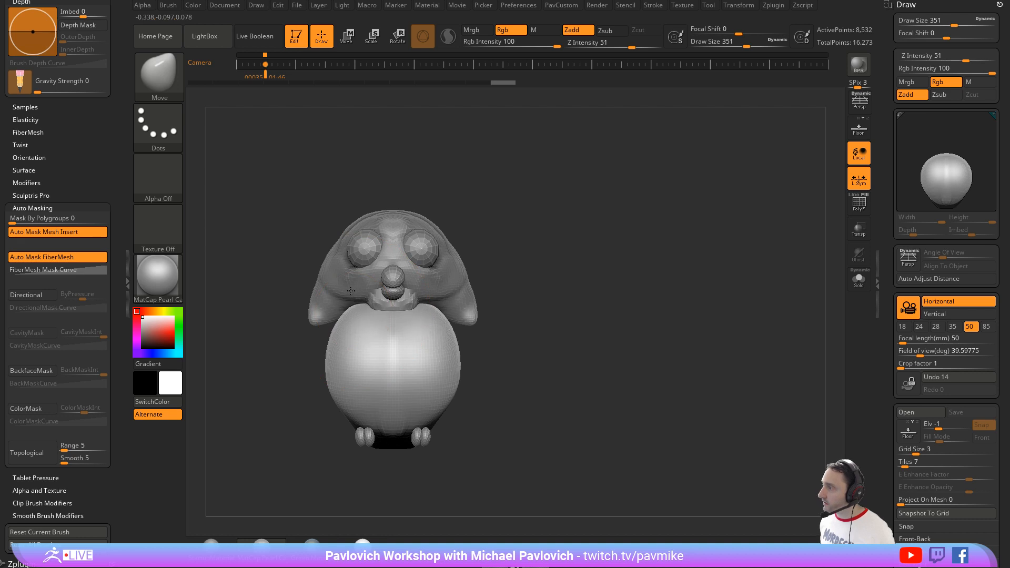
Step: Select the head subtool, tilt all the owl's parts forward together with the gizmo, and switch off transforming all selected subtools
{"action": "left_click", "coordinate": [349, 292], "text": "alt"}
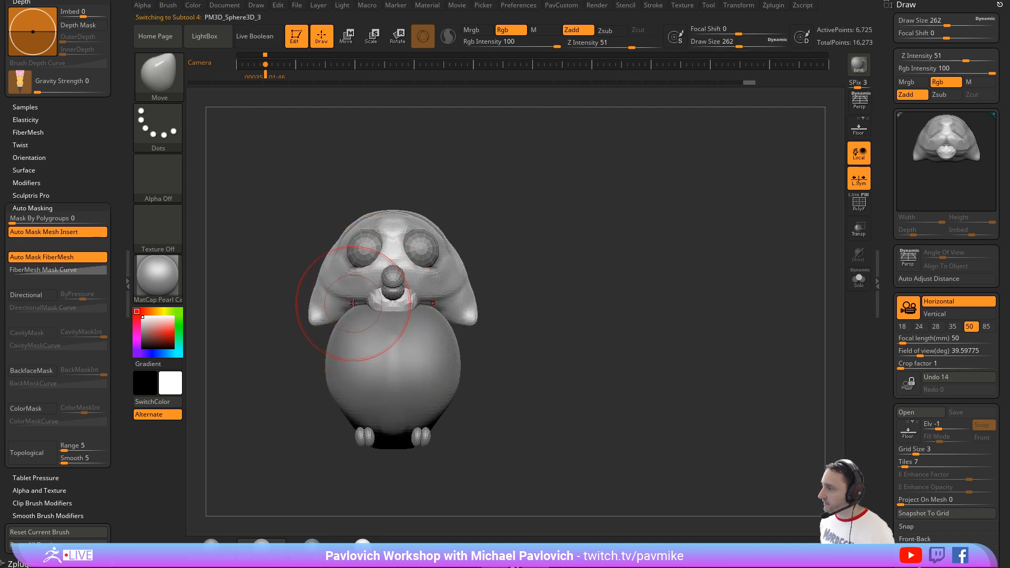
{"action": "mouse_move", "coordinate": [495, 289]}
{"action": "left_mouse_down"}
{"action": "mouse_move", "coordinate": [392, 299]}
{"action": "mouse_move", "coordinate": [413, 287]}
{"action": "mouse_move", "coordinate": [411, 305]}
{"action": "left_mouse_up"}
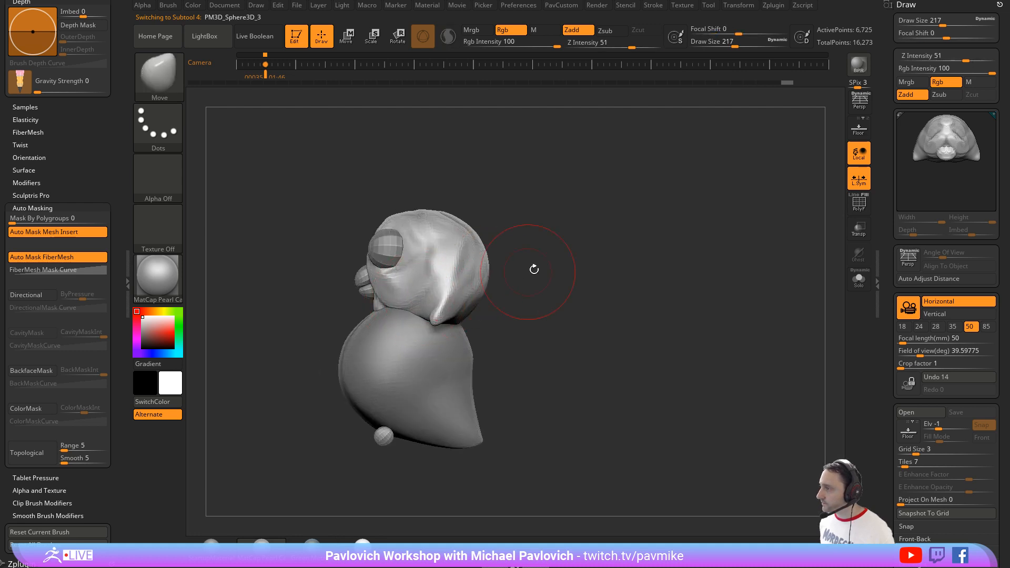
{"action": "key", "text": "w"}
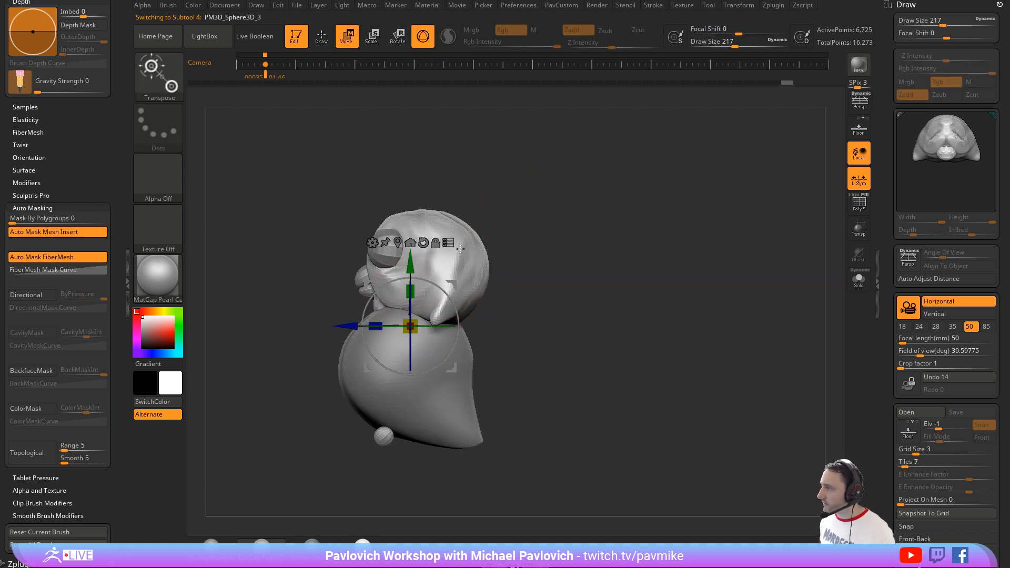
{"action": "left_click_drag", "start_coordinate": [443, 291], "coordinate": [436, 279]}
{"action": "key", "text": "q"}
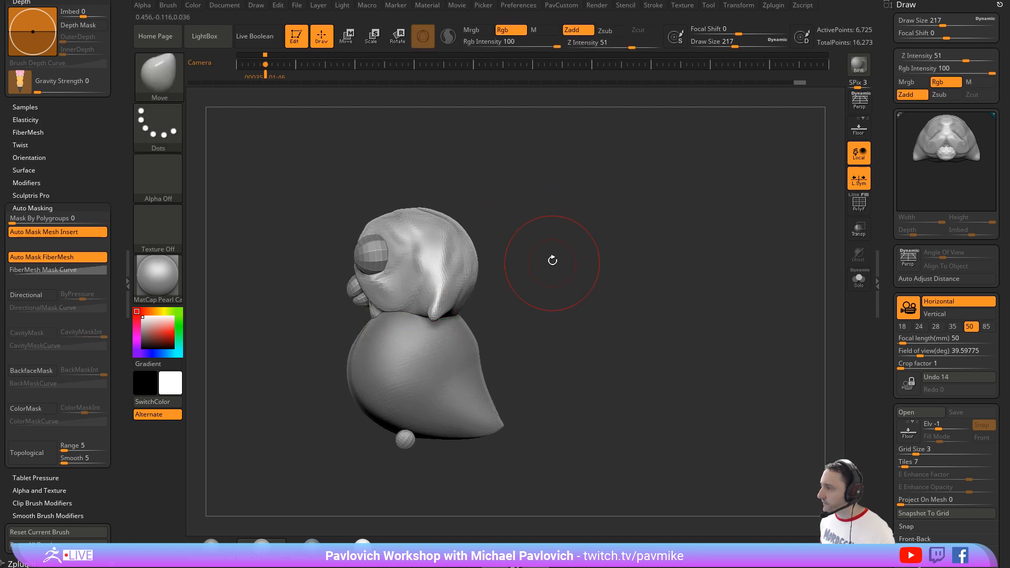
{"action": "key", "text": "w"}
{"action": "left_click", "coordinate": [448, 243]}
{"action": "left_click_drag", "start_coordinate": [578, 221], "coordinate": [589, 225], "text": "shift"}
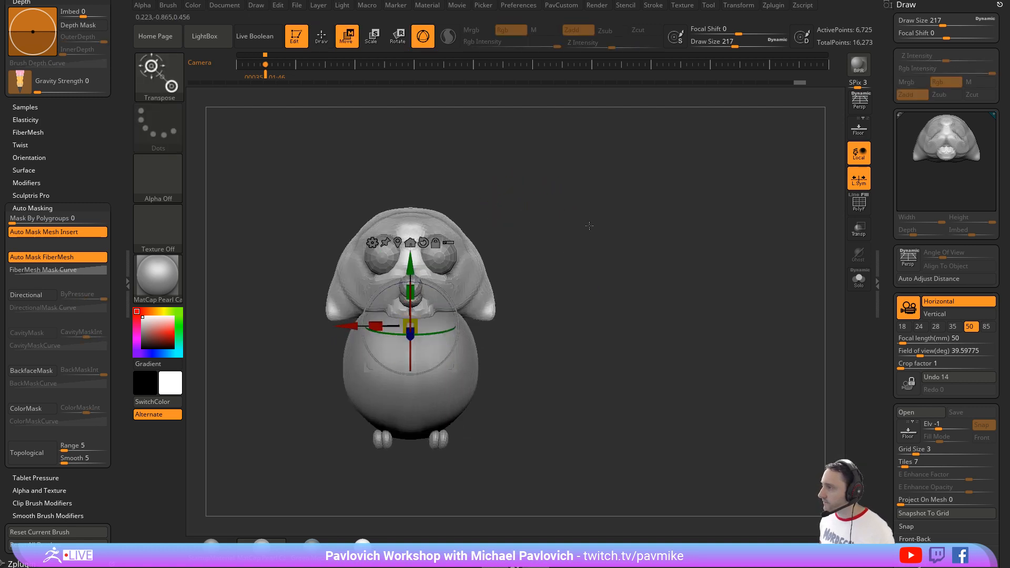
{"action": "key", "text": "q"}
Step: Fill out the lower sides of the head with the Standard and Inflat brushes at draw size 217
{"action": "left_click_drag", "start_coordinate": [555, 257], "coordinate": [502, 257]}
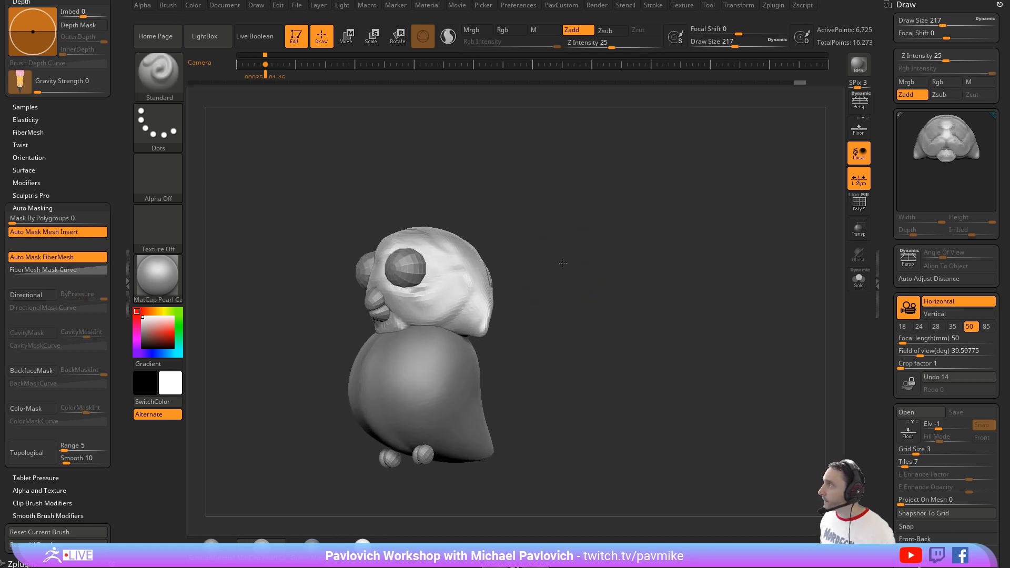
{"action": "left_click_drag", "start_coordinate": [563, 263], "coordinate": [482, 271], "text": "shift"}
{"action": "key", "text": "b"}
{"action": "key", "text": "s"}
{"action": "key", "text": "t"}
{"action": "mouse_move", "coordinate": [591, 275]}
{"action": "left_mouse_down", "text": "alt"}
{"action": "mouse_move", "coordinate": [557, 235]}
{"action": "mouse_move", "coordinate": [463, 247]}
{"action": "mouse_move", "coordinate": [493, 285]}
{"action": "mouse_move", "coordinate": [525, 272]}
{"action": "mouse_move", "coordinate": [509, 280]}
{"action": "left_mouse_up", "text": "alt"}
{"action": "key", "text": "b"}
{"action": "key", "text": "i"}
{"action": "key", "text": "n"}
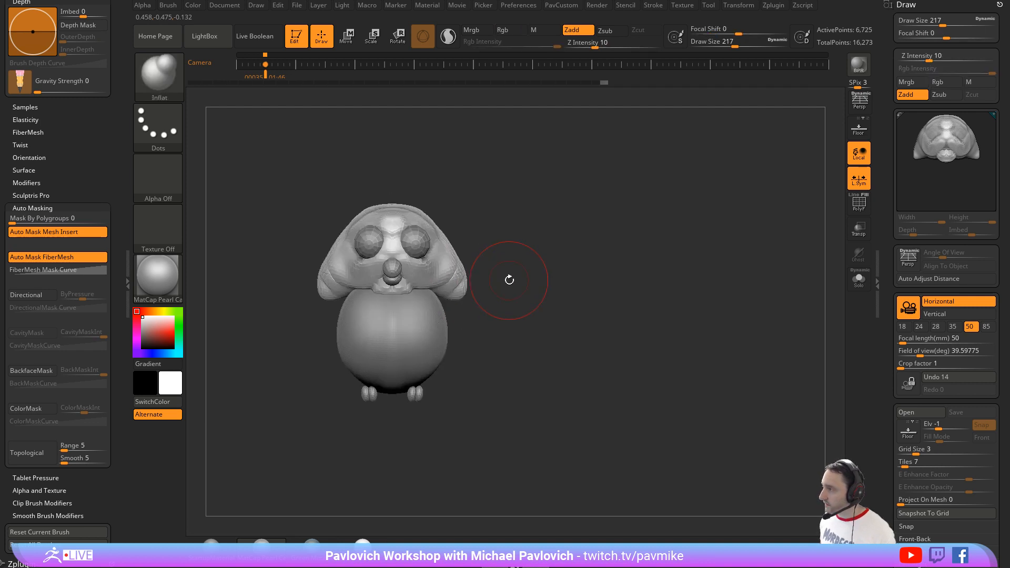
Step: Pull the head's lower corners outward with the MoveAccu brush at draw size 158, and remesh the head with DynaMesh
{"action": "key", "text": "b"}
{"action": "key", "text": "m"}
{"action": "key", "text": "v"}
{"action": "key", "text": "bracketleft"}
{"action": "key", "text": "bracketleft"}
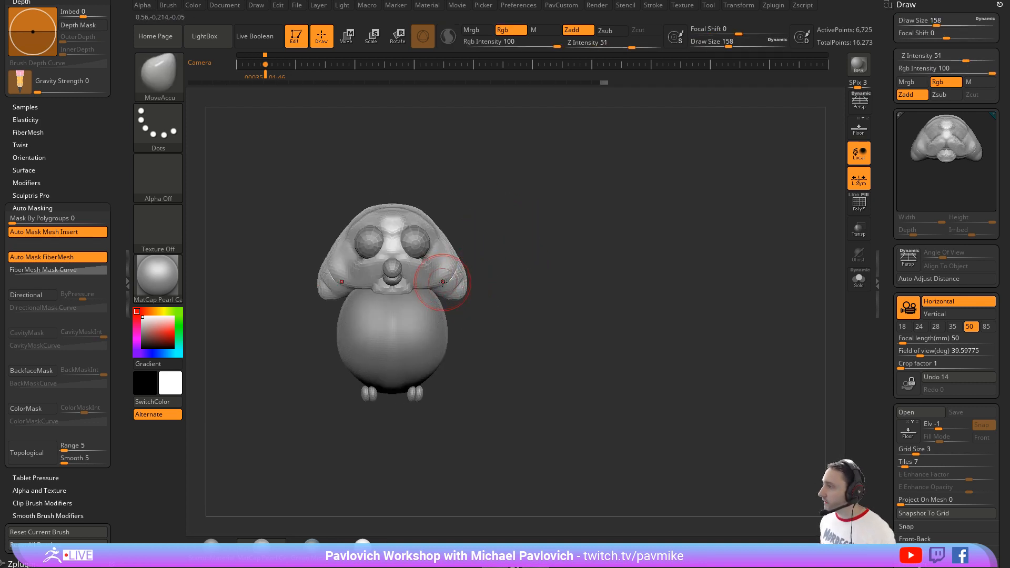
{"action": "left_click_drag", "start_coordinate": [461, 288], "coordinate": [481, 302]}
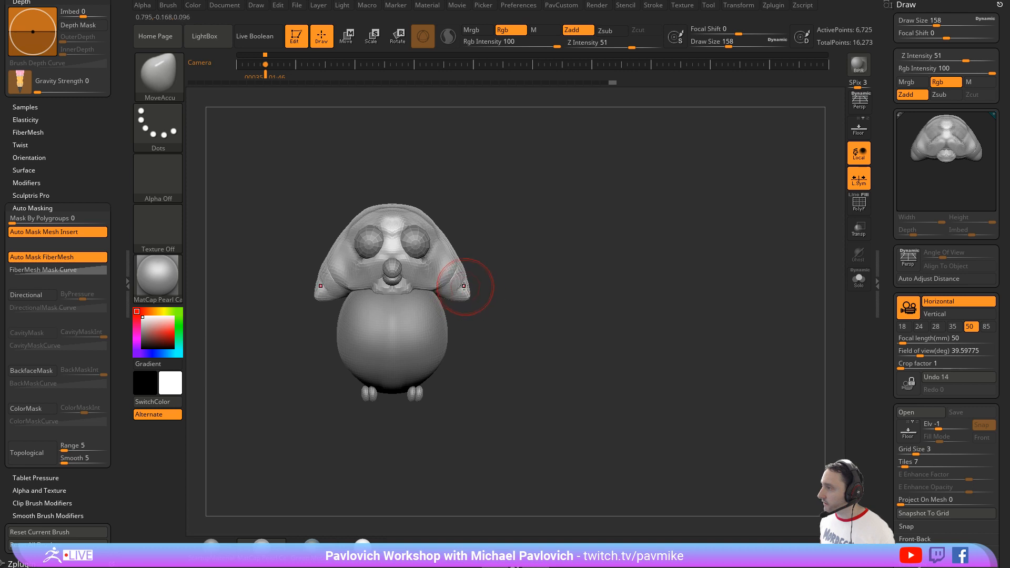
{"action": "left_click_drag", "start_coordinate": [516, 206], "coordinate": [534, 238], "text": "ctrl"}
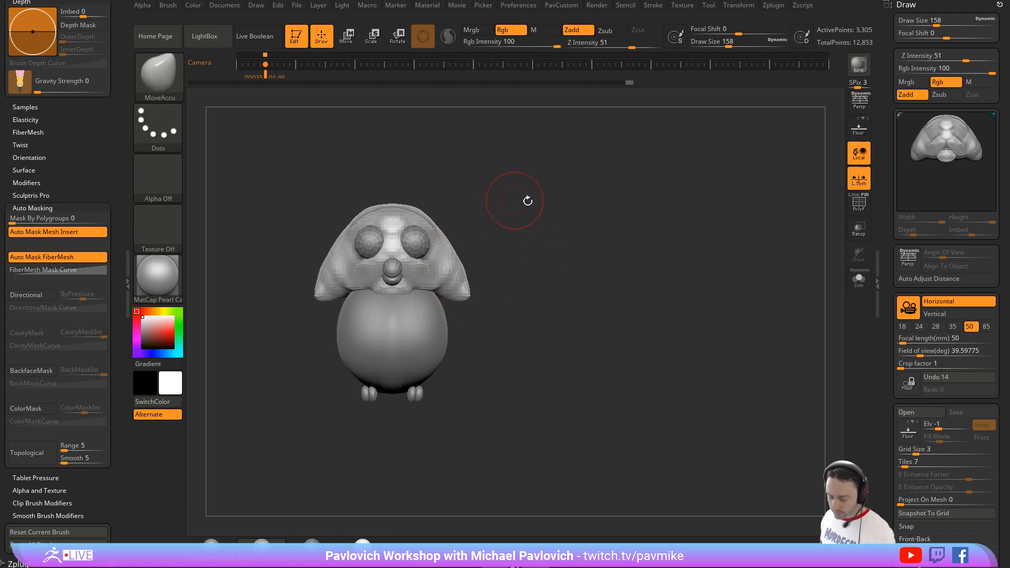
Step: Add clay to the side of the face beneath the eye with the ClayTubes brush at draw size 128
{"action": "key", "text": "b"}
{"action": "key", "text": "c"}
{"action": "key", "text": "l"}
{"action": "mouse_move", "coordinate": [527, 201]}
{"action": "left_mouse_down"}
{"action": "mouse_move", "coordinate": [541, 210]}
{"action": "mouse_move", "coordinate": [526, 205]}
{"action": "mouse_move", "coordinate": [516, 219]}
{"action": "mouse_move", "coordinate": [529, 148]}
{"action": "left_mouse_up"}
{"action": "key", "text": "b"}
{"action": "key", "text": "c"}
{"action": "key", "text": "t"}
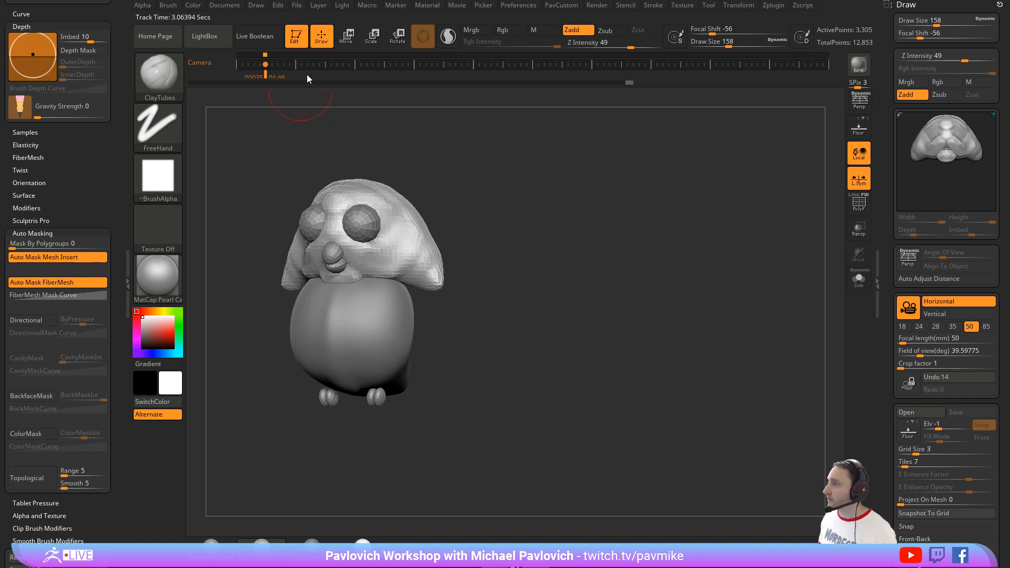
{"action": "key", "text": "s"}
{"action": "left_click_drag", "start_coordinate": [390, 254], "coordinate": [387, 254]}
{"action": "mouse_move", "coordinate": [392, 240]}
{"action": "left_mouse_down"}
{"action": "mouse_move", "coordinate": [379, 258]}
{"action": "mouse_move", "coordinate": [433, 279]}
{"action": "left_mouse_up"}
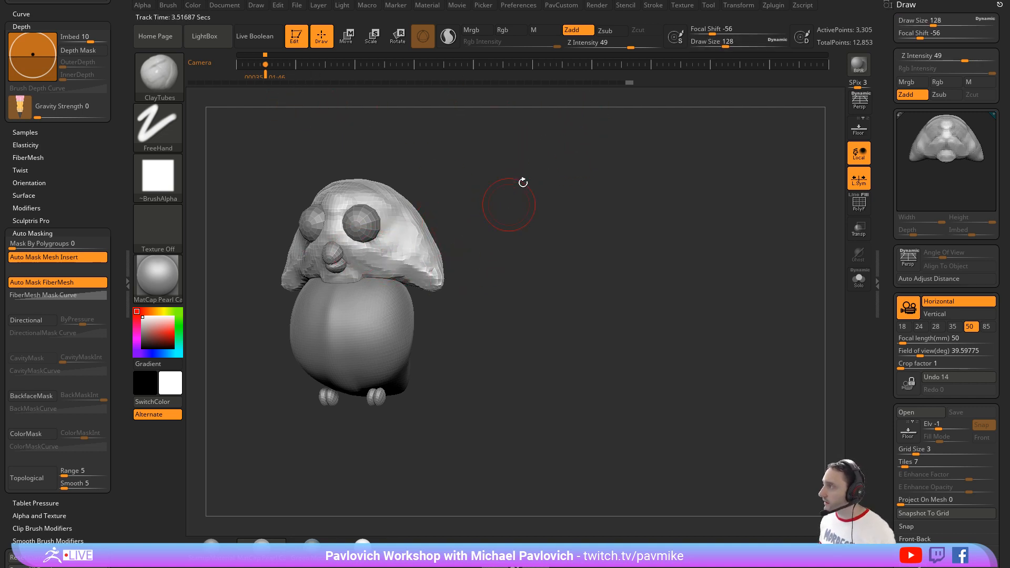
Step: Set the ClayTubes Z Intensity to 30 and build up the cheek and brow around the eye
{"action": "left_click", "coordinate": [632, 42]}
{"action": "type", "text": "30"}
{"action": "key", "text": "Return"}
{"action": "left_click_drag", "start_coordinate": [527, 202], "coordinate": [511, 202]}
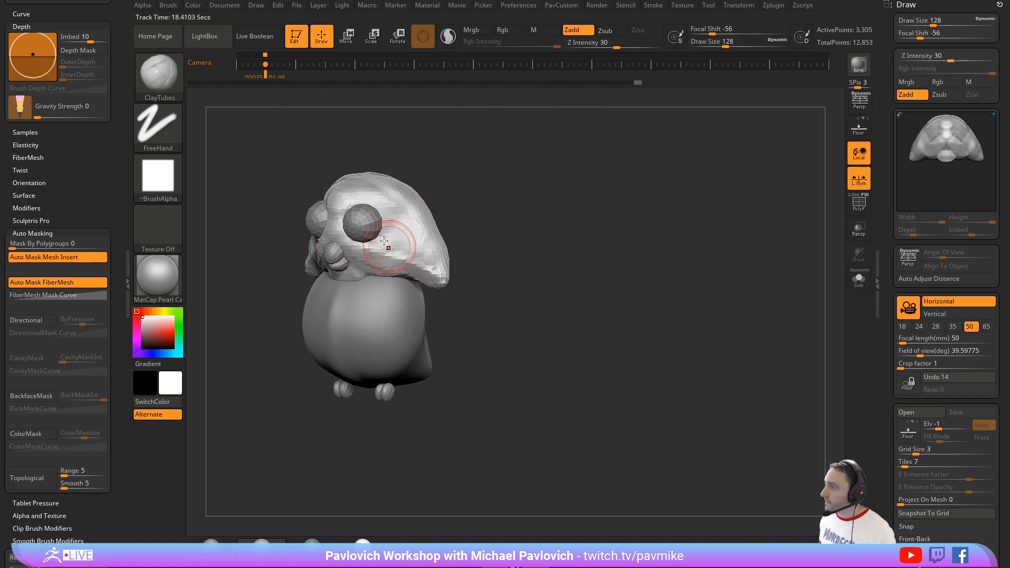
{"action": "left_click_drag", "start_coordinate": [397, 235], "coordinate": [397, 264]}
{"action": "left_click_drag", "start_coordinate": [376, 240], "coordinate": [431, 264]}
{"action": "left_click_drag", "start_coordinate": [473, 218], "coordinate": [457, 217]}
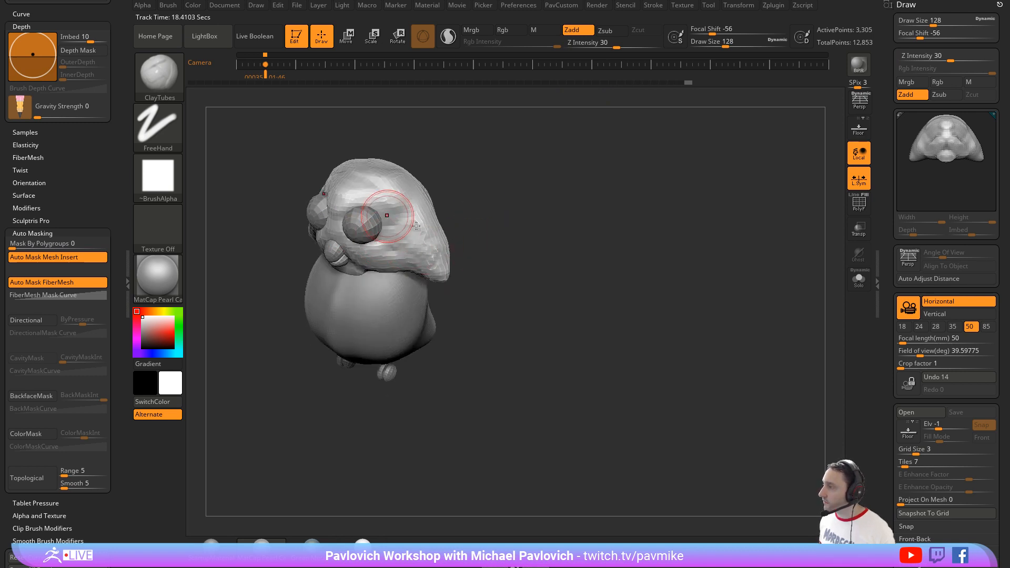
{"action": "mouse_move", "coordinate": [467, 178]}
{"action": "left_mouse_down"}
{"action": "mouse_move", "coordinate": [447, 194]}
{"action": "mouse_move", "coordinate": [515, 200]}
{"action": "mouse_move", "coordinate": [395, 201]}
{"action": "mouse_move", "coordinate": [364, 230]}
{"action": "left_mouse_up"}
Step: Pull the brow down over the eyes with the Move brush at draw size 163
{"action": "key", "text": "b"}
{"action": "key", "text": "m"}
{"action": "key", "text": "v"}
{"action": "left_click_drag", "start_coordinate": [392, 198], "coordinate": [371, 221]}
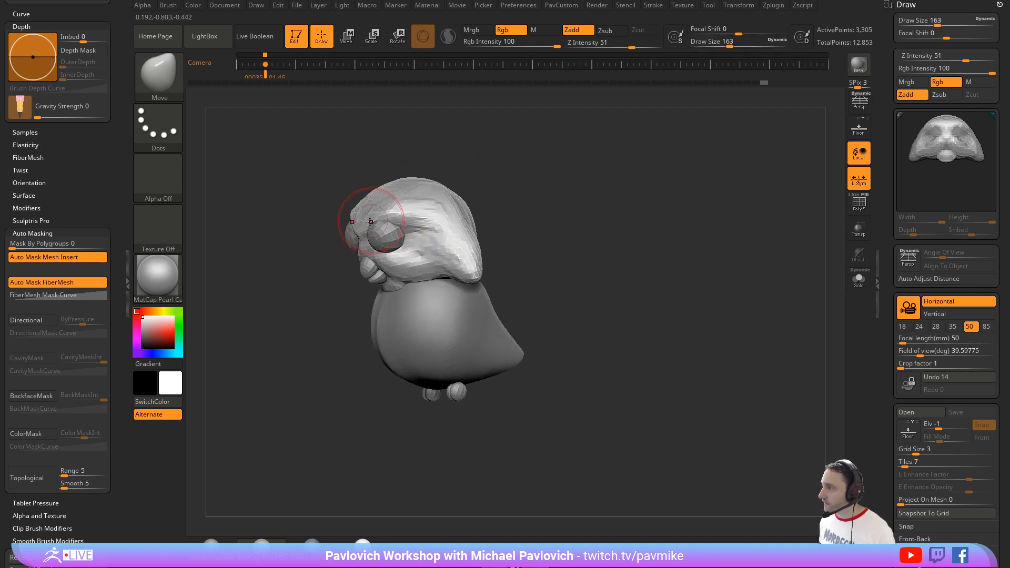
{"action": "left_click_drag", "start_coordinate": [515, 185], "coordinate": [431, 199]}
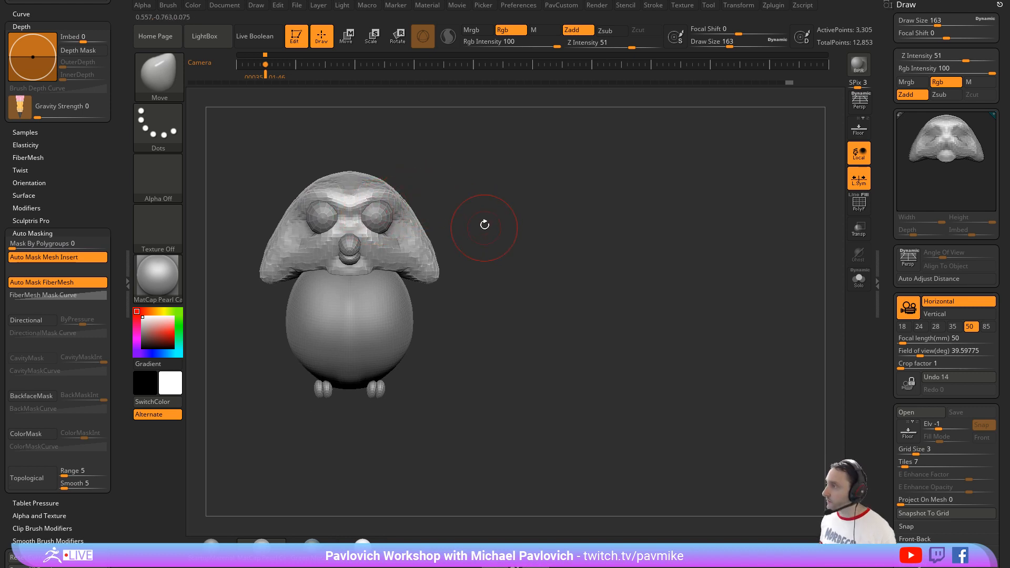
Step: Pull the side of the head outward to round it with the Move brush at draw size 197
{"action": "key", "text": "bracketright"}
{"action": "mouse_move", "coordinate": [412, 217]}
{"action": "left_mouse_down"}
{"action": "mouse_move", "coordinate": [425, 206]}
{"action": "mouse_move", "coordinate": [446, 239]}
{"action": "left_mouse_up"}
{"action": "key", "text": "bracketleft"}
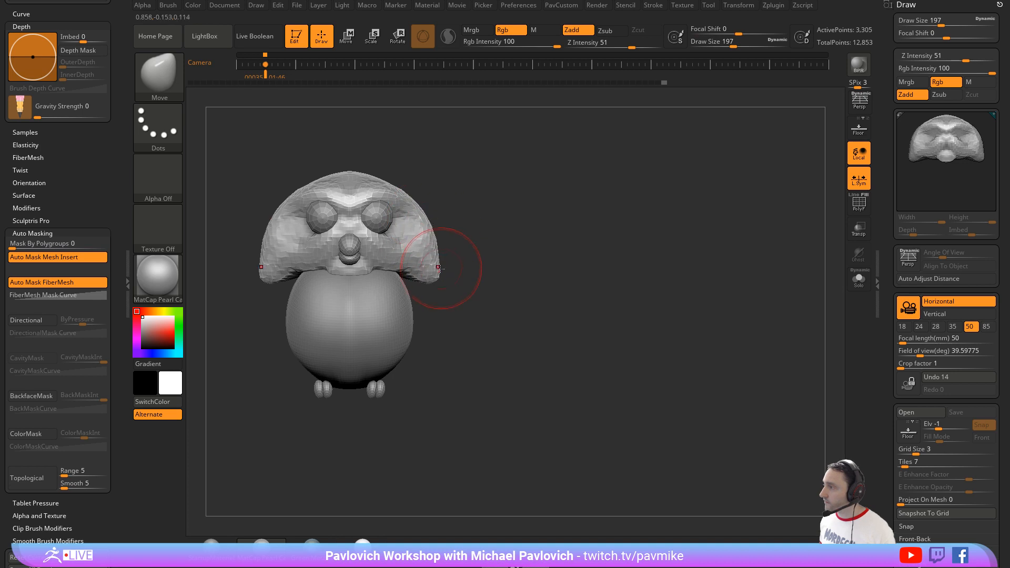
Step: Show the owl drawing over the model and turn on perspective, lining the owl up with the drawing
{"action": "key", "text": "shift+z"}
{"action": "key", "text": "Right"}
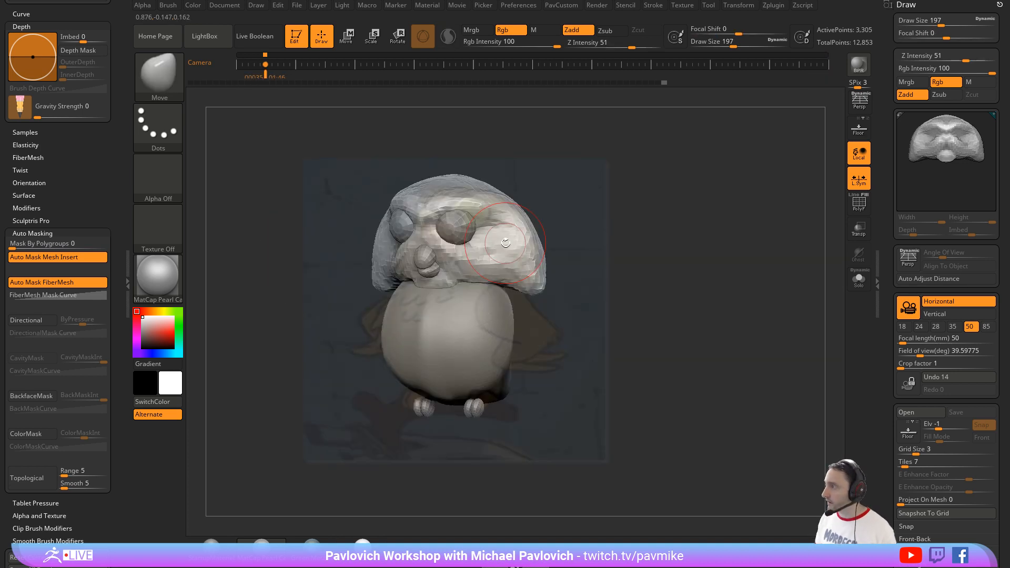
{"action": "key", "text": "p"}
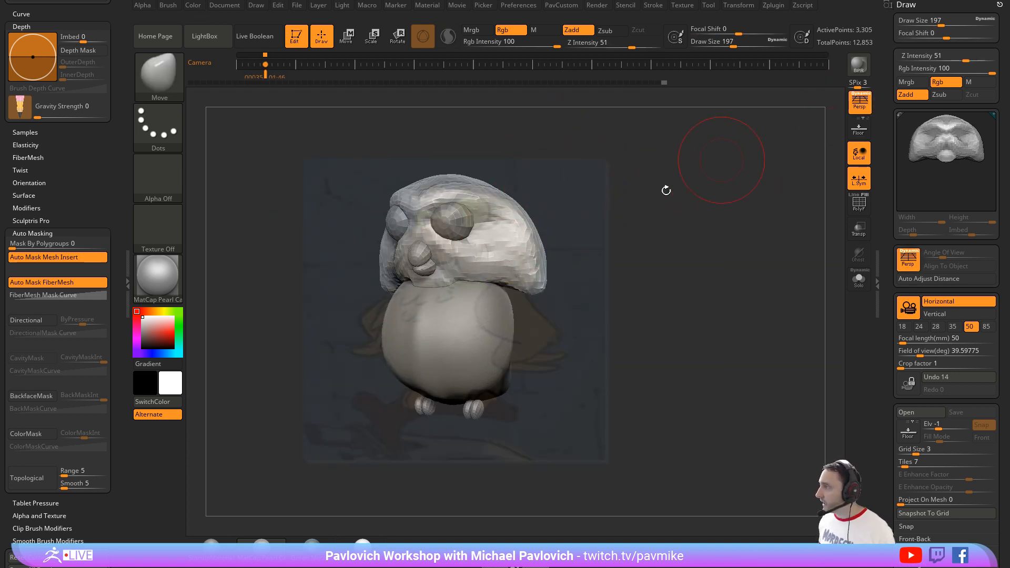
{"action": "mouse_move", "coordinate": [668, 201]}
{"action": "left_mouse_down"}
{"action": "mouse_move", "coordinate": [669, 209]}
{"action": "mouse_move", "coordinate": [664, 194]}
{"action": "mouse_move", "coordinate": [654, 194]}
{"action": "mouse_move", "coordinate": [675, 200]}
{"action": "mouse_move", "coordinate": [647, 200]}
{"action": "left_mouse_up"}
{"action": "key", "text": "s"}
{"action": "left_click_drag", "start_coordinate": [663, 202], "coordinate": [666, 205]}
Step: Choose the head, eyes and beak as the subtools to transform together, leaving the body out
{"action": "key", "text": "w"}
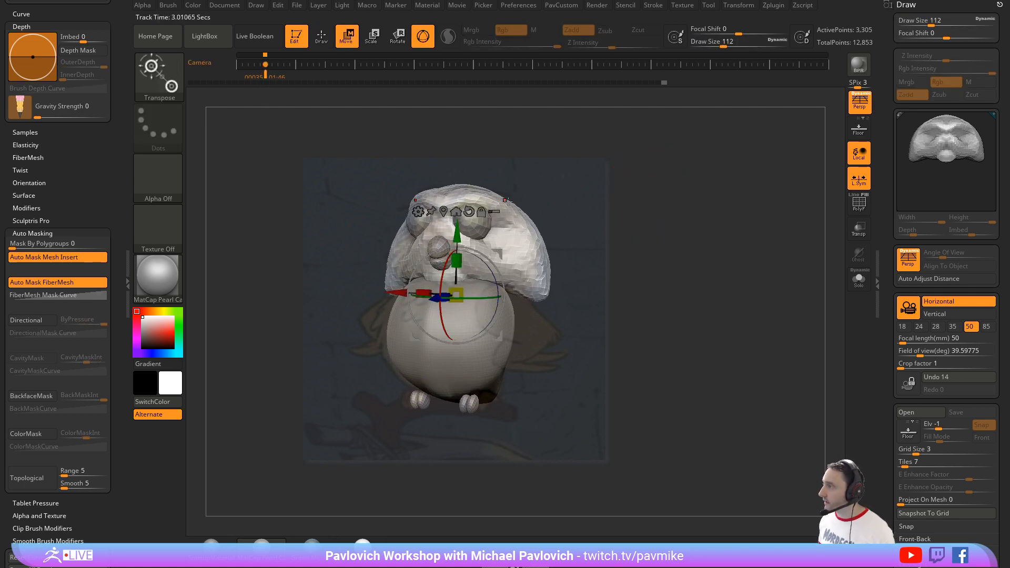
{"action": "mouse_move", "coordinate": [661, 147]}
{"action": "left_mouse_down", "text": "ctrl+shift"}
{"action": "mouse_move", "coordinate": [377, 225]}
{"action": "mouse_move", "coordinate": [369, 273]}
{"action": "left_mouse_up", "text": "ctrl+shift"}
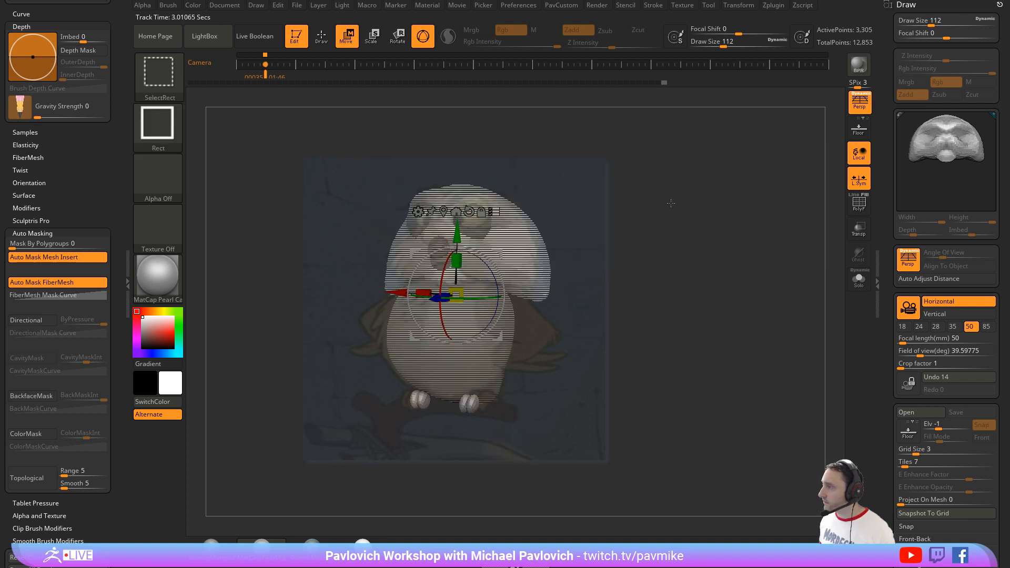
{"action": "left_click_drag", "start_coordinate": [657, 168], "coordinate": [385, 256], "text": "ctrl+shift"}
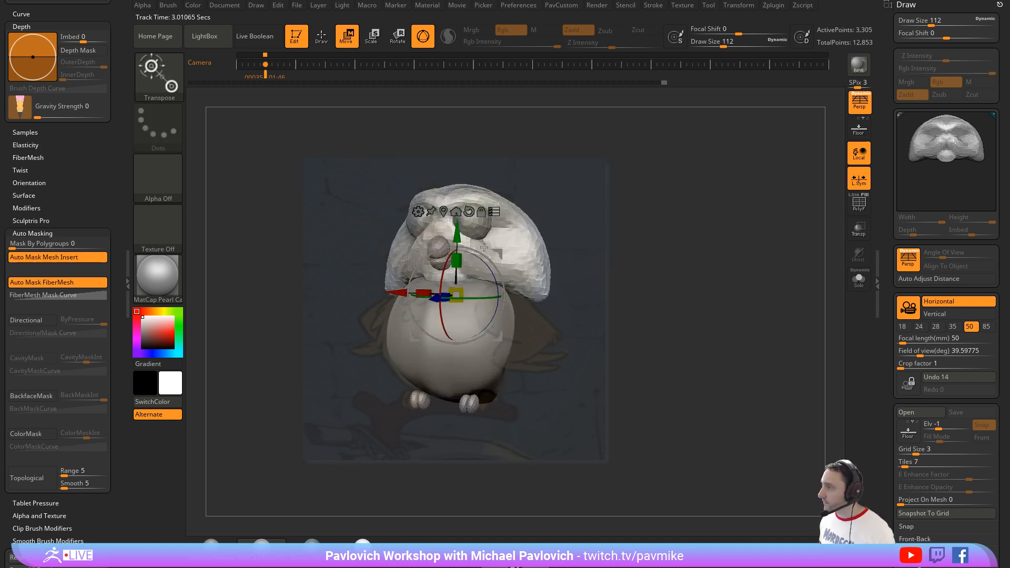
{"action": "left_click", "coordinate": [512, 345], "text": "ctrl+shift"}
{"action": "left_click", "coordinate": [468, 397], "text": "ctrl+shift"}
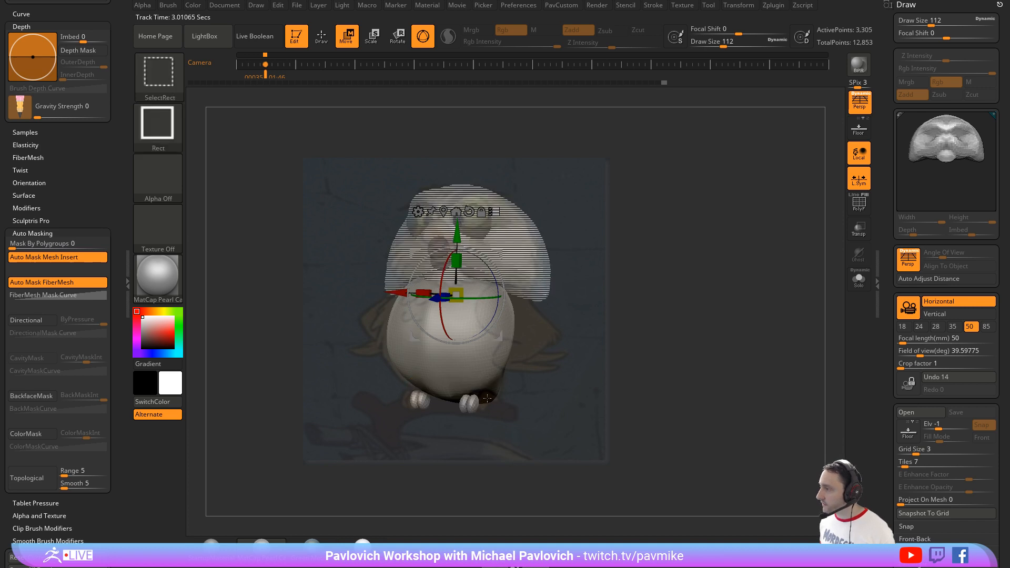
{"action": "left_click_drag", "start_coordinate": [587, 317], "coordinate": [614, 312], "text": "ctrl+shift"}
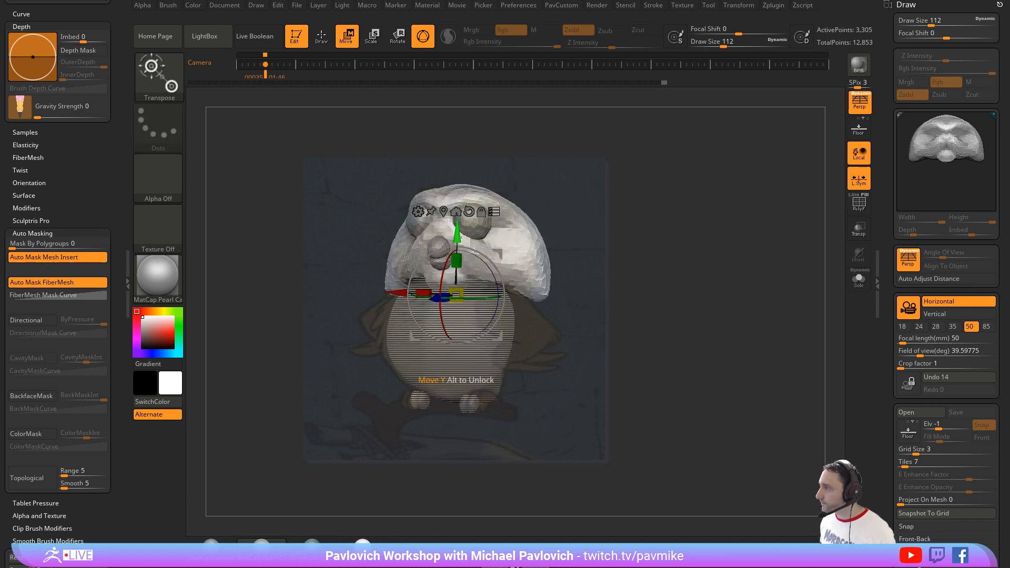
Step: Scale the head, eyes and beak together to about 0.94 and raise them slightly above the body
{"action": "left_click_drag", "start_coordinate": [455, 293], "coordinate": [461, 291]}
{"action": "mouse_move", "coordinate": [457, 231]}
{"action": "left_mouse_down"}
{"action": "mouse_move", "coordinate": [457, 213]}
{"action": "mouse_move", "coordinate": [456, 224]}
{"action": "left_mouse_up"}
{"action": "left_click_drag", "start_coordinate": [458, 287], "coordinate": [455, 287]}
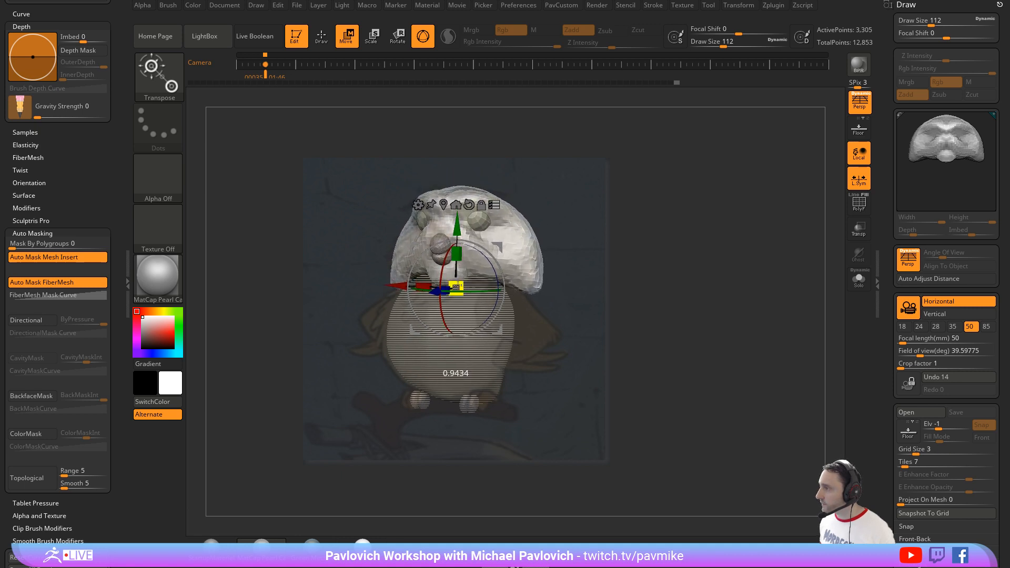
{"action": "left_click_drag", "start_coordinate": [456, 228], "coordinate": [455, 226]}
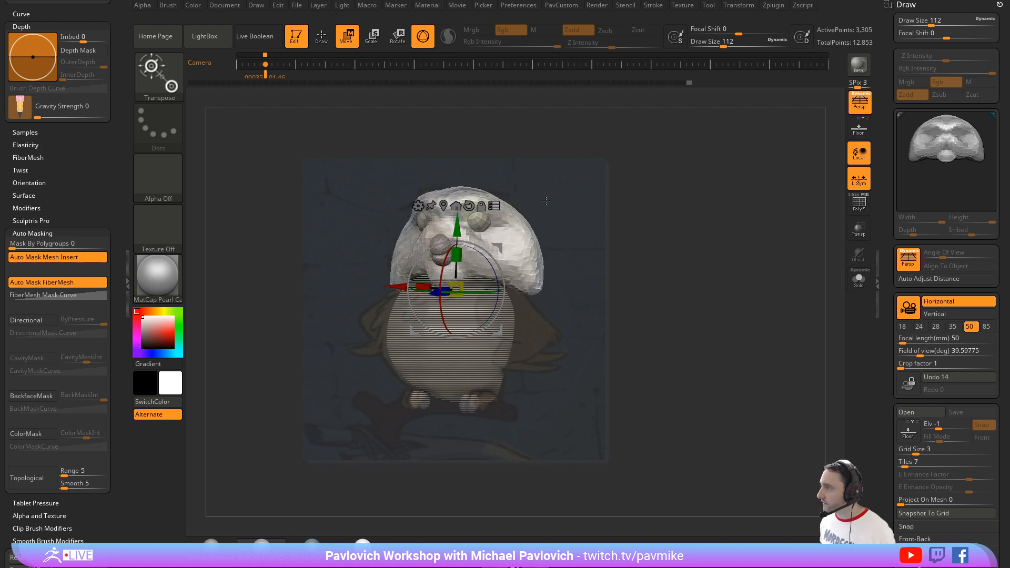
Step: Remesh the scaled head with DynaMesh and end the multi-subtool selection
{"action": "key", "text": "q"}
{"action": "left_click_drag", "start_coordinate": [645, 173], "coordinate": [630, 237], "text": "ctrl"}
{"action": "key", "text": "w"}
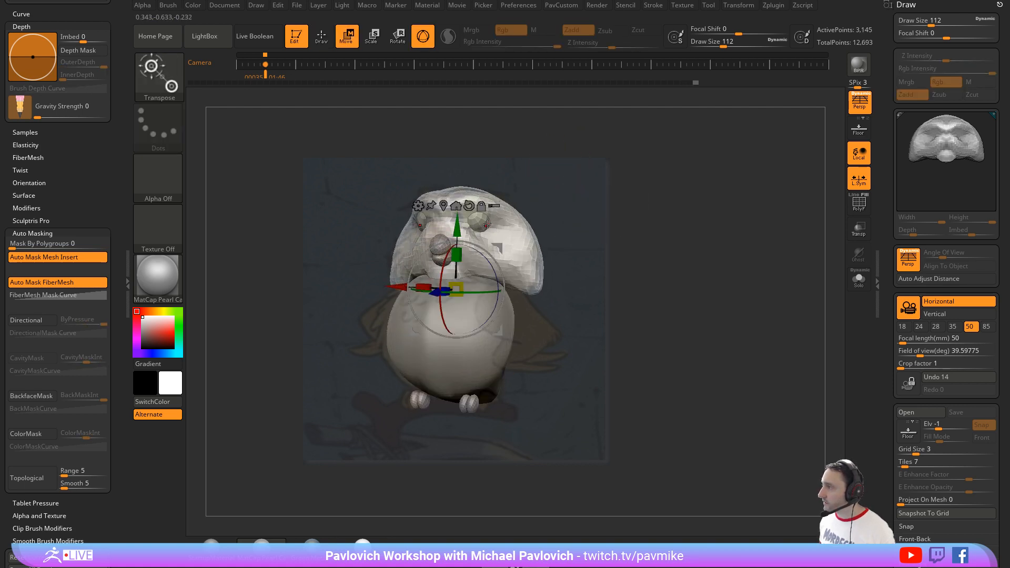
{"action": "key", "text": "q"}
{"action": "key", "text": "w"}
Step: Select the eye spheres and move them out so they protrude from the face beneath the brow
{"action": "left_click", "coordinate": [481, 222]}
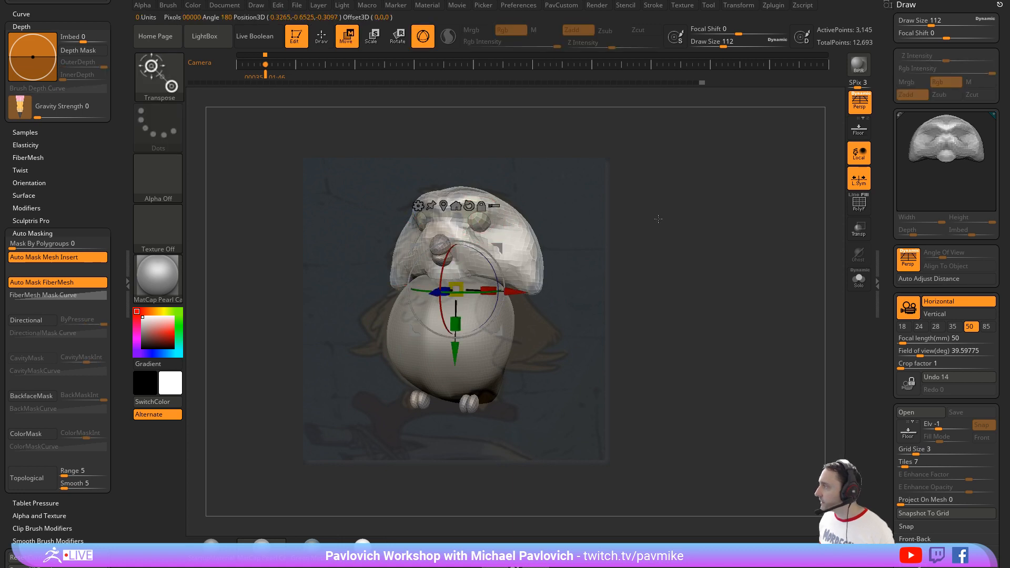
{"action": "left_click", "coordinate": [473, 219], "text": "alt"}
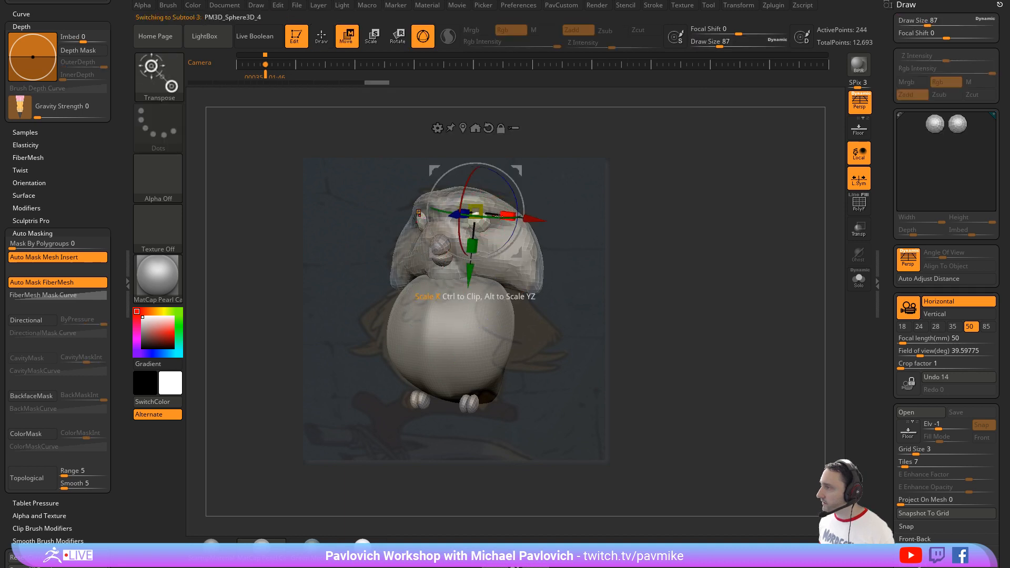
{"action": "mouse_move", "coordinate": [456, 214]}
{"action": "left_mouse_down"}
{"action": "mouse_move", "coordinate": [445, 213]}
{"action": "mouse_move", "coordinate": [515, 185]}
{"action": "mouse_move", "coordinate": [514, 167]}
{"action": "mouse_move", "coordinate": [540, 146]}
{"action": "mouse_move", "coordinate": [515, 166]}
{"action": "left_mouse_up"}
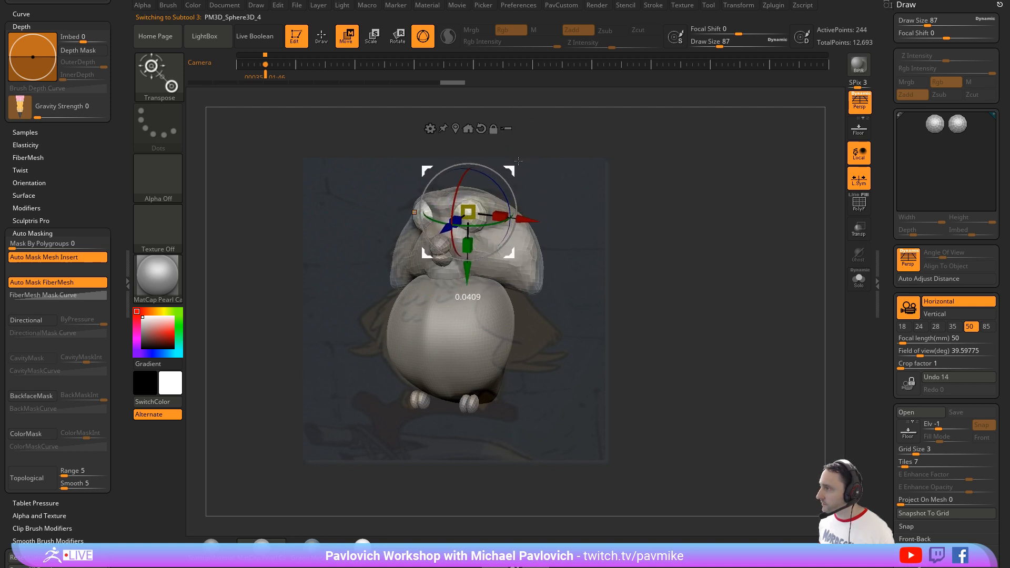
{"action": "key", "text": "q"}
{"action": "key", "text": "s"}
{"action": "left_click", "coordinate": [624, 211]}
{"action": "key", "text": "s"}
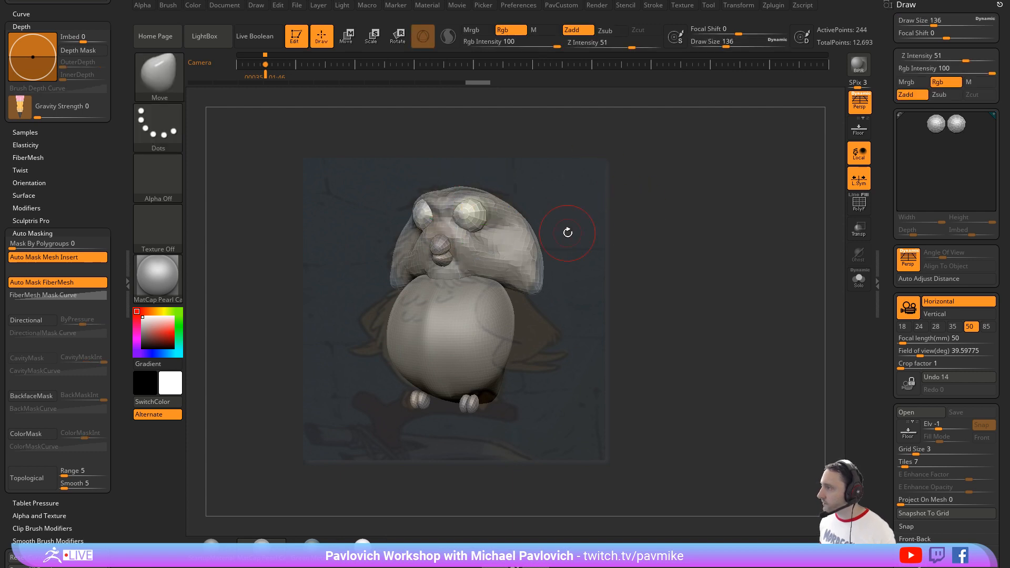
Step: Raise the upper beak sphere to a point between the eyes and nudge the lower beak sphere vertically
{"action": "key", "text": "b"}
{"action": "key", "text": "s"}
{"action": "key", "text": "t"}
{"action": "key", "text": "s"}
{"action": "left_click_drag", "start_coordinate": [564, 230], "coordinate": [564, 230]}
{"action": "left_click", "coordinate": [441, 229], "text": "alt"}
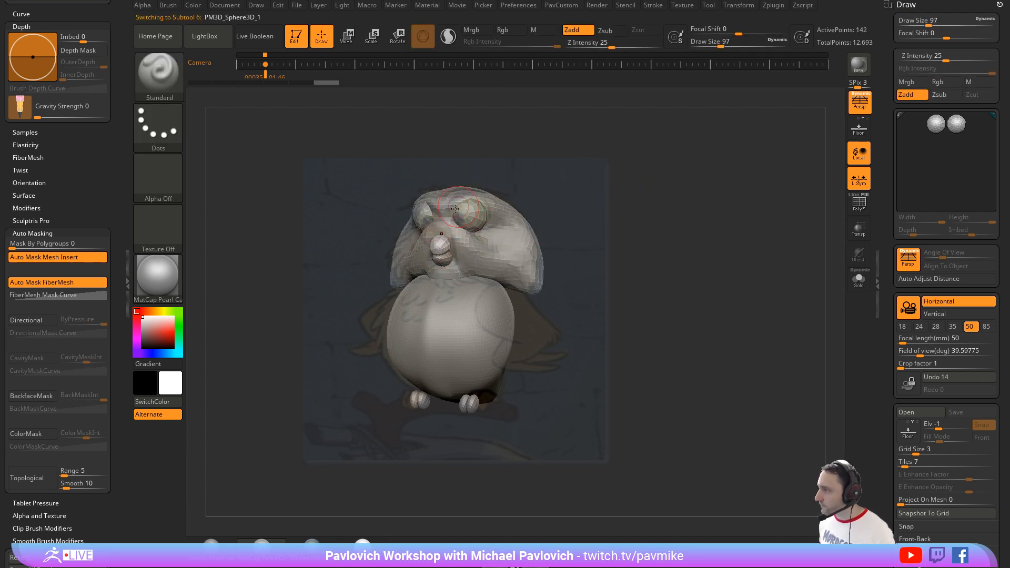
{"action": "key", "text": "w"}
{"action": "left_click_drag", "start_coordinate": [457, 227], "coordinate": [457, 215]}
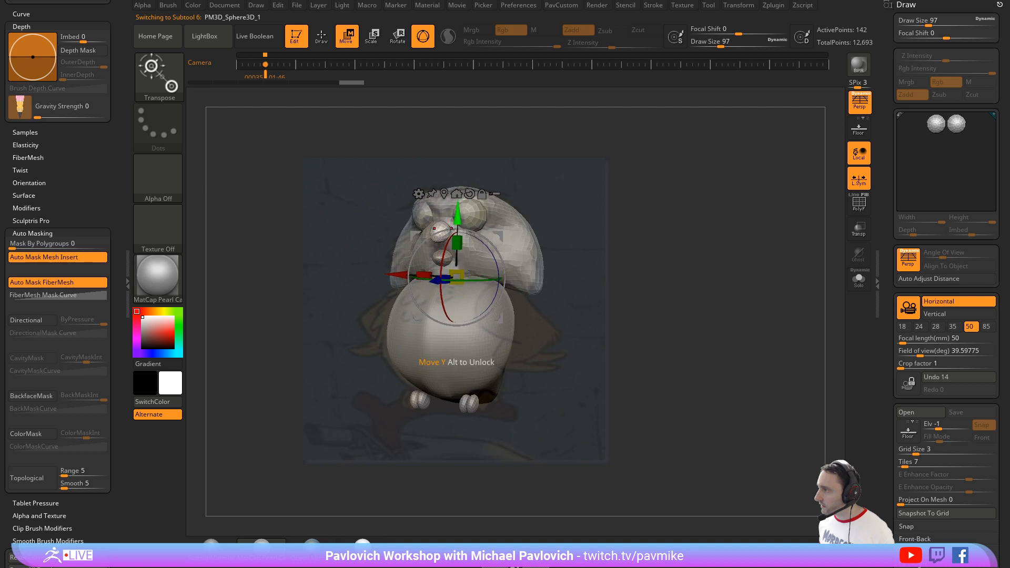
{"action": "key", "text": "q"}
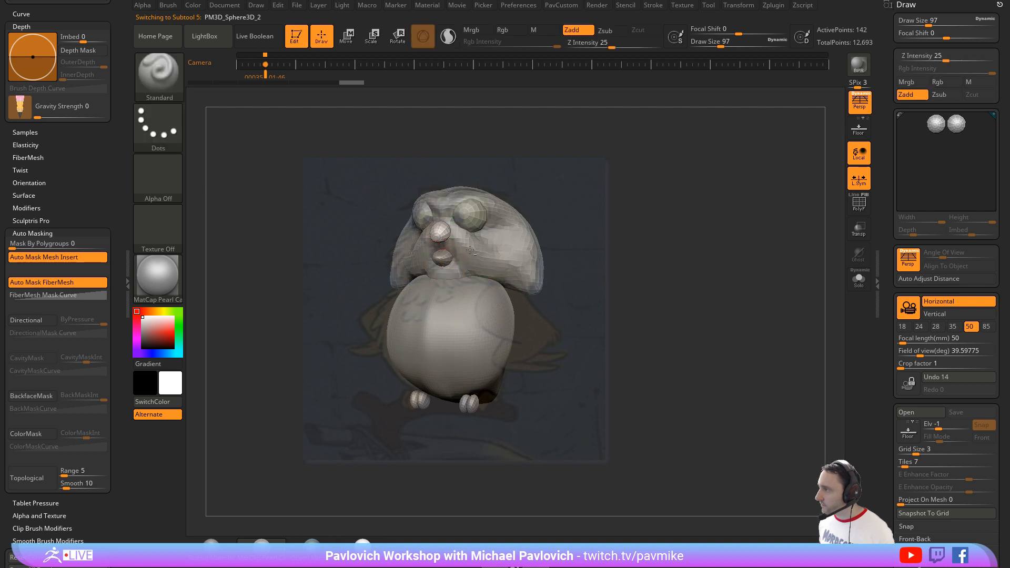
{"action": "key", "text": "w"}
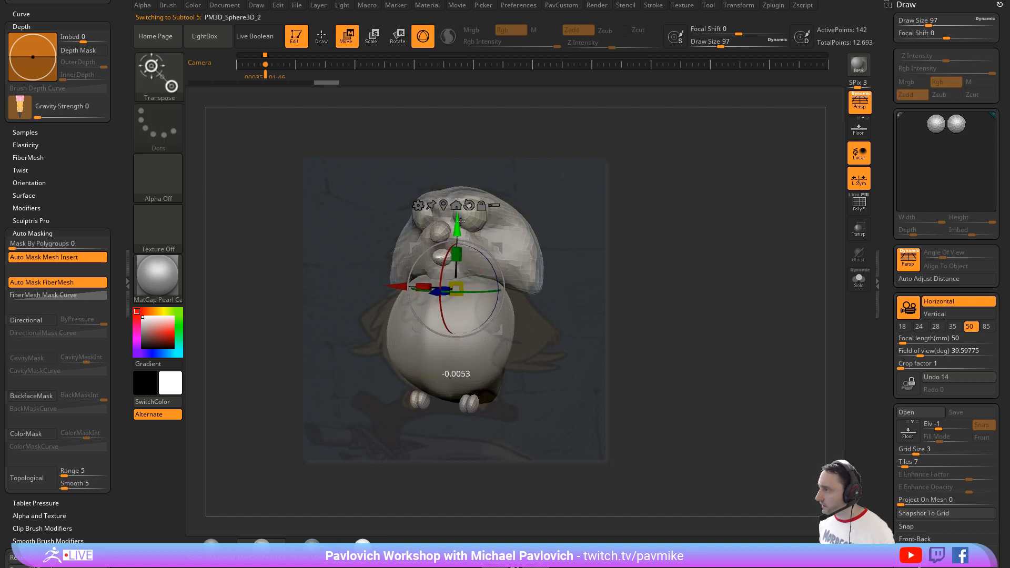
{"action": "key", "text": "q"}
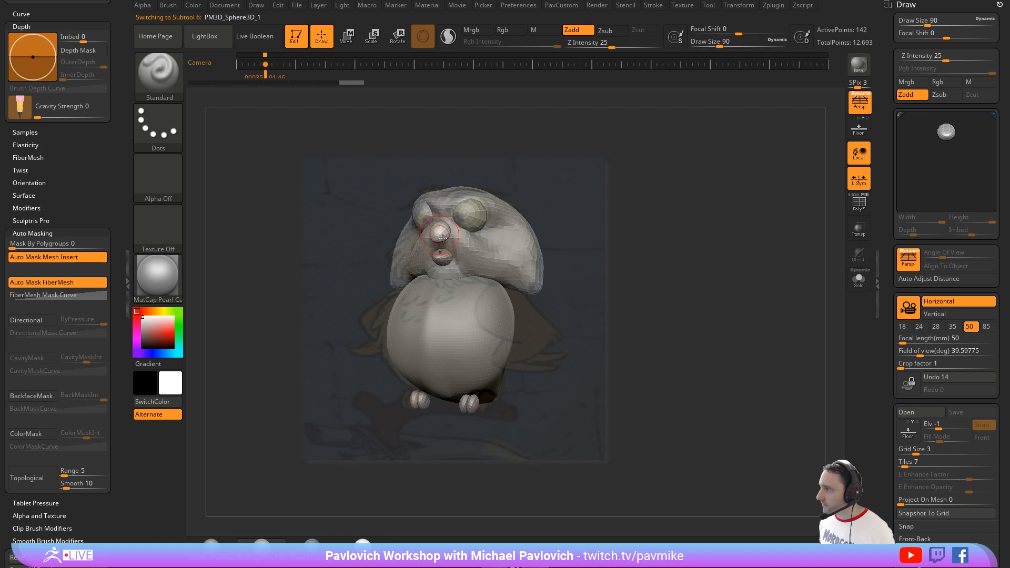
Step: Stretch the upper beak forward from the face with the Move brush at draw size 128
{"action": "key", "text": "s"}
{"action": "left_click_drag", "start_coordinate": [441, 236], "coordinate": [452, 235]}
{"action": "key", "text": "b"}
{"action": "key", "text": "m"}
{"action": "key", "text": "v"}
{"action": "left_click_drag", "start_coordinate": [548, 194], "coordinate": [485, 199]}
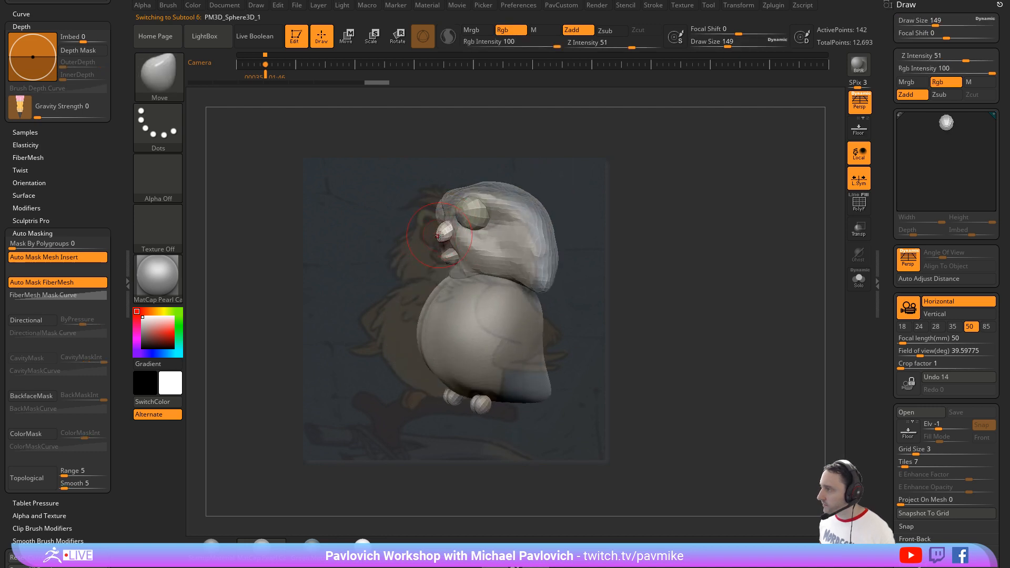
{"action": "key", "text": "bracketleft"}
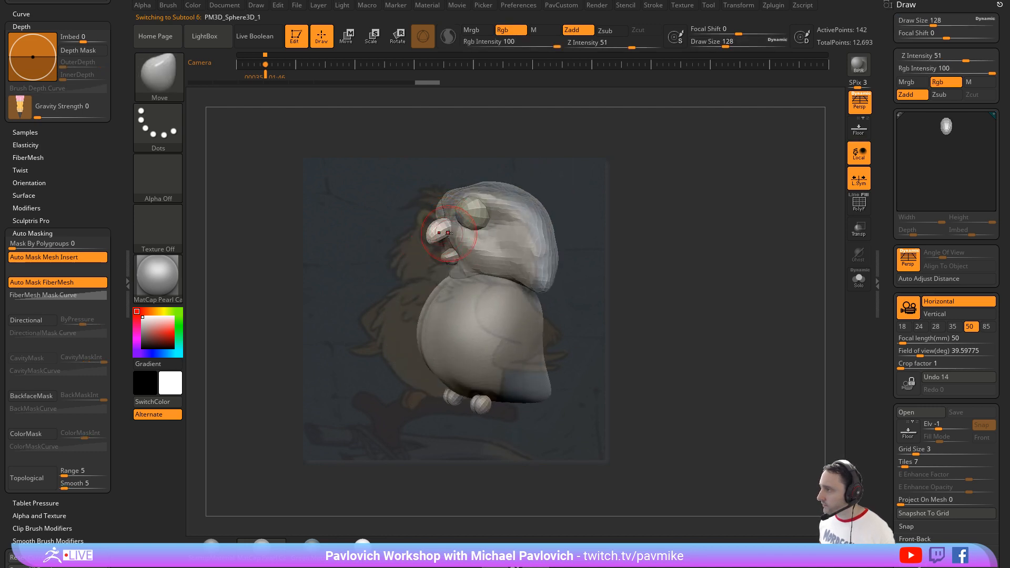
{"action": "left_click_drag", "start_coordinate": [443, 244], "coordinate": [428, 232]}
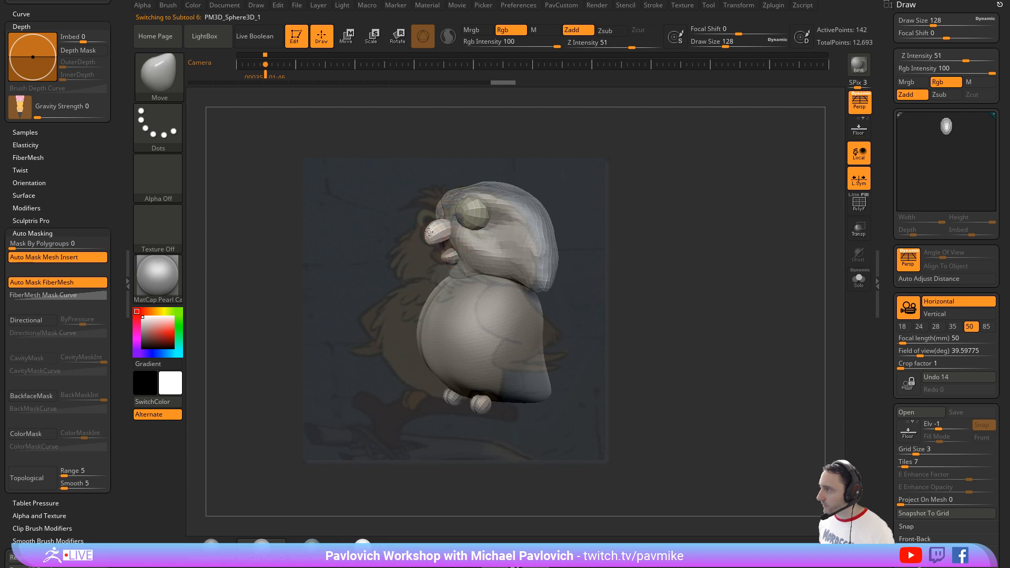
Step: Hide the owl drawing and make the head active with the Standard brush at draw size 51
{"action": "mouse_move", "coordinate": [623, 219]}
{"action": "left_mouse_down"}
{"action": "mouse_move", "coordinate": [606, 220]}
{"action": "mouse_move", "coordinate": [611, 242]}
{"action": "mouse_move", "coordinate": [598, 220]}
{"action": "mouse_move", "coordinate": [620, 223]}
{"action": "left_mouse_up"}
{"action": "key", "text": "s"}
{"action": "left_click", "coordinate": [607, 221]}
{"action": "key", "text": "shift+z"}
{"action": "key", "text": "b"}
{"action": "key", "text": "s"}
{"action": "key", "text": "t"}
{"action": "key", "text": "s"}
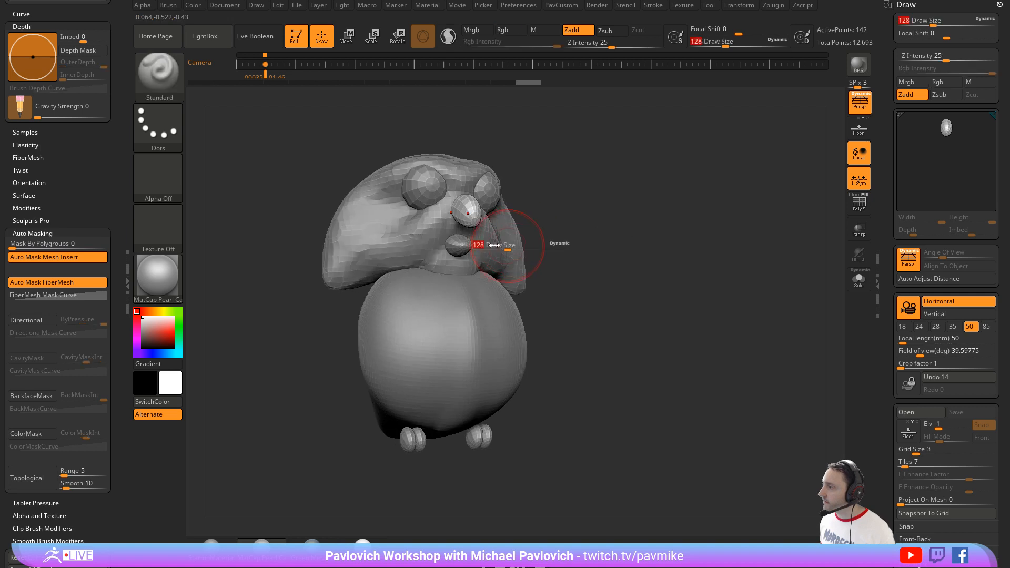
{"action": "left_click_drag", "start_coordinate": [502, 246], "coordinate": [490, 246]}
{"action": "left_click_drag", "start_coordinate": [585, 210], "coordinate": [562, 240], "text": "alt"}
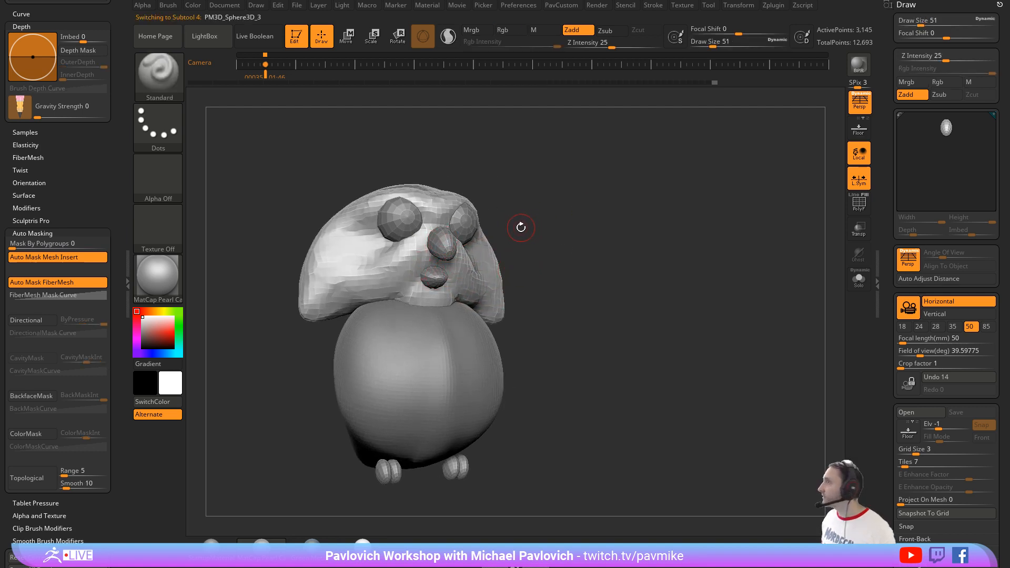
{"action": "key", "text": "shift+z"}
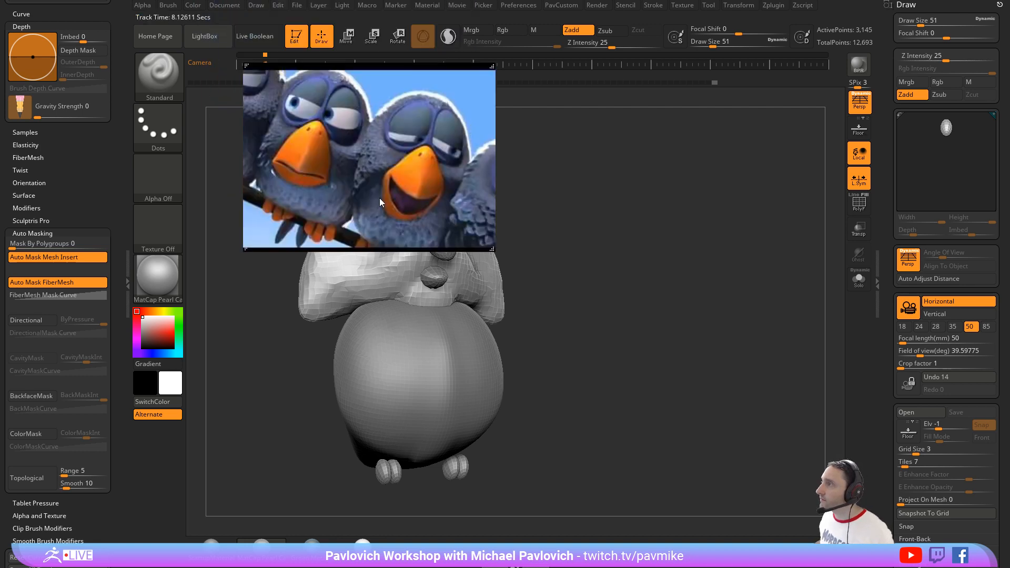
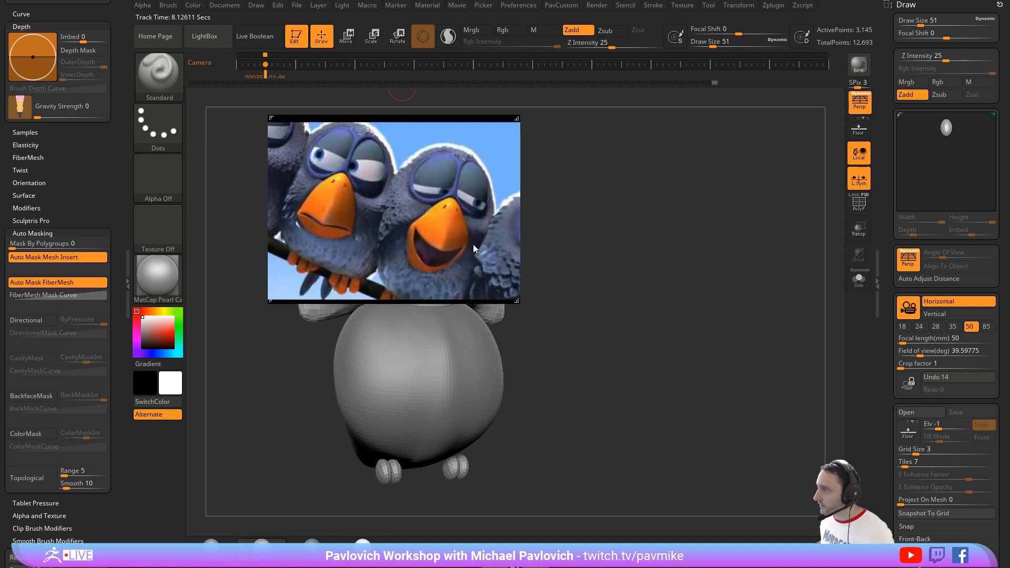
Step: Put away the bird reference and reshape the upper beak into a downward hook with the Move brush at draw size 80
{"action": "left_click_drag", "start_coordinate": [434, 209], "coordinate": [373, 0]}
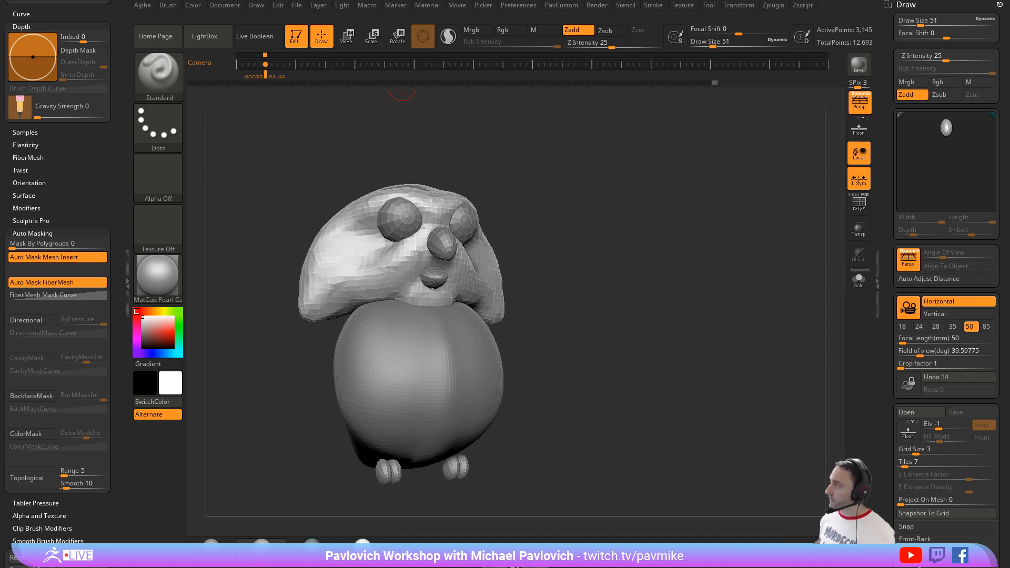
{"action": "left_click_drag", "start_coordinate": [564, 218], "coordinate": [402, 255]}
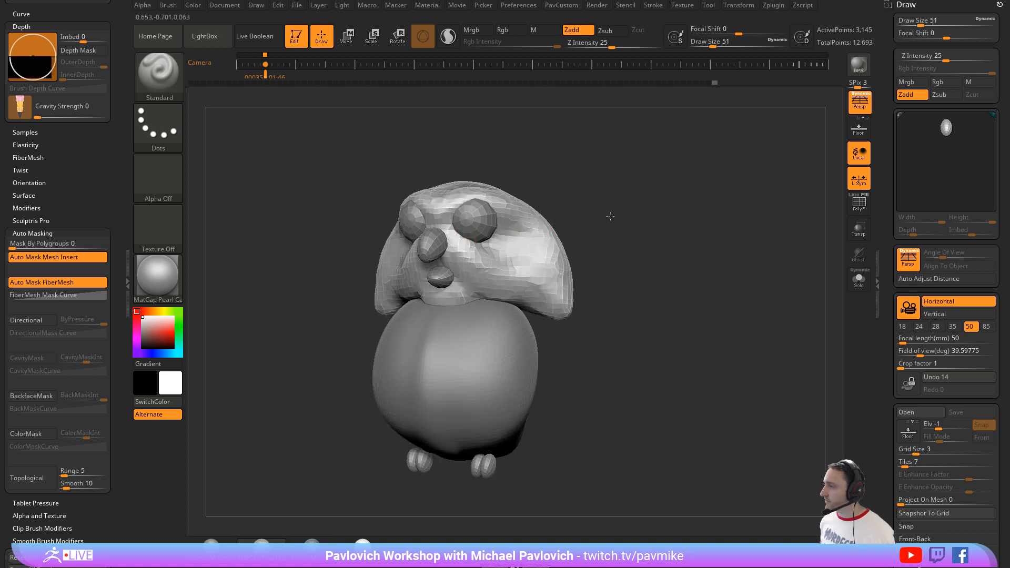
{"action": "left_click_drag", "start_coordinate": [609, 216], "coordinate": [541, 223]}
{"action": "left_click", "coordinate": [459, 257], "text": "alt"}
{"action": "left_click_drag", "start_coordinate": [608, 215], "coordinate": [552, 220]}
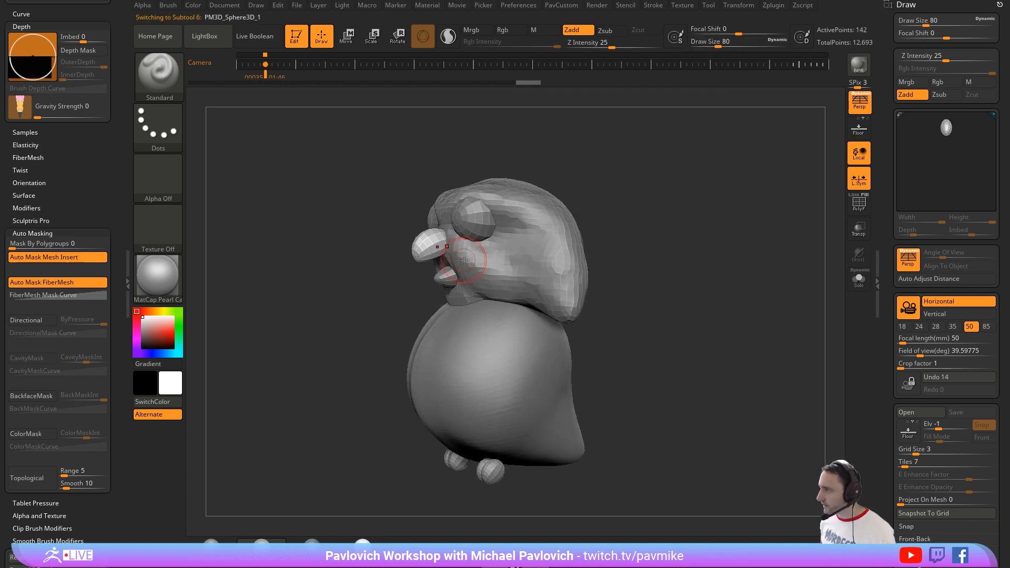
{"action": "key", "text": "b"}
{"action": "key", "text": "m"}
{"action": "key", "text": "v"}
{"action": "left_click_drag", "start_coordinate": [442, 253], "coordinate": [445, 254]}
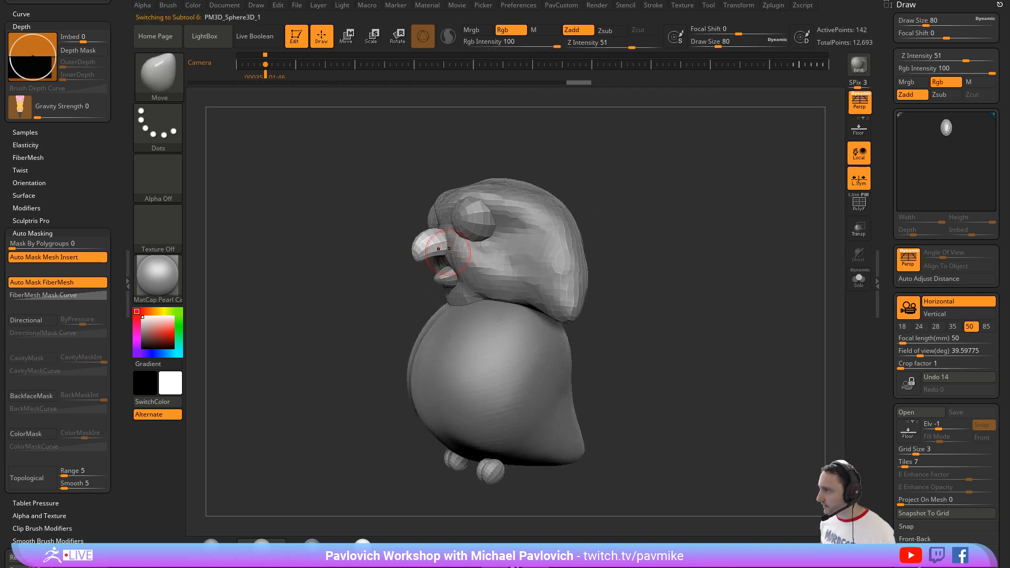
{"action": "left_click_drag", "start_coordinate": [611, 210], "coordinate": [678, 215]}
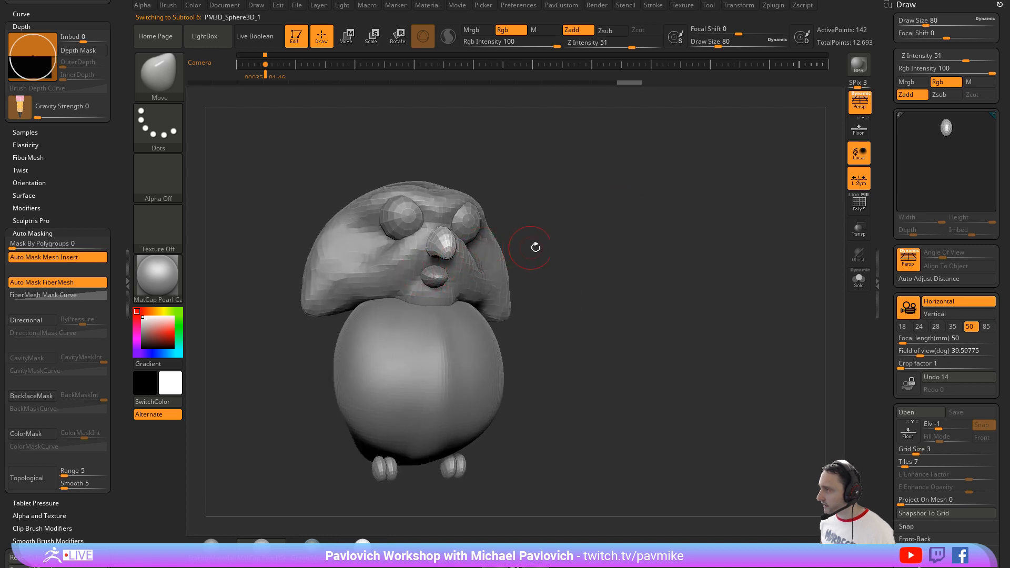
{"action": "left_click_drag", "start_coordinate": [535, 247], "coordinate": [447, 284]}
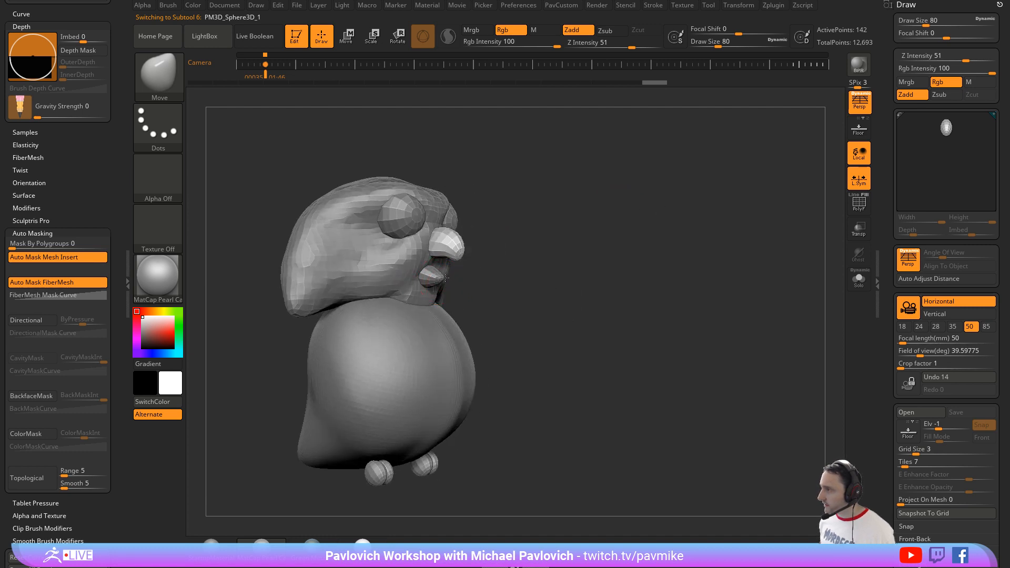
Step: Select the lower beak, PM3D_Sphere3D_2, and merge it down with the upper beak subtool PM3D_Sphere3D_1
{"action": "left_click", "coordinate": [438, 277], "text": "alt"}
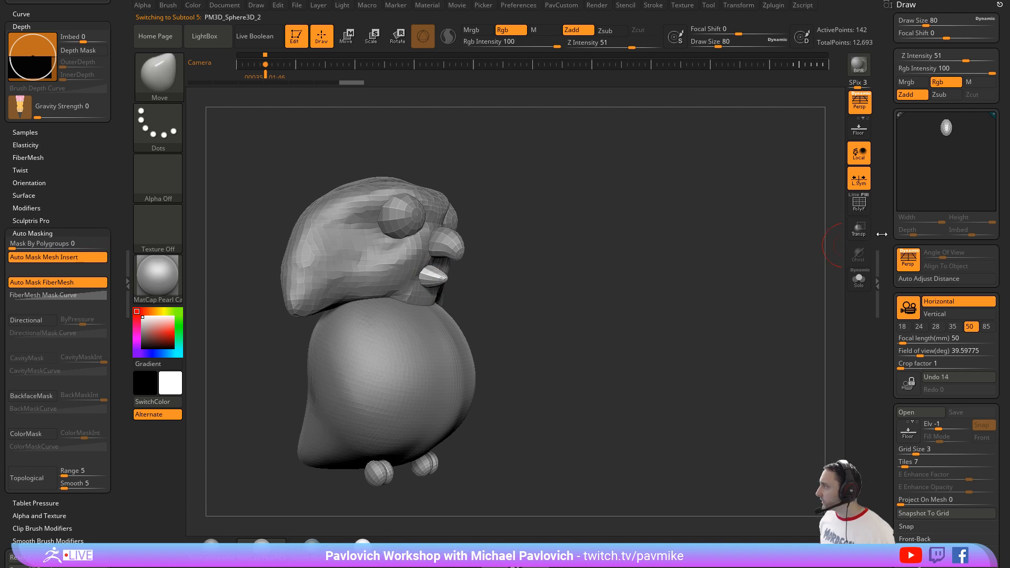
{"action": "left_click", "coordinate": [999, 5]}
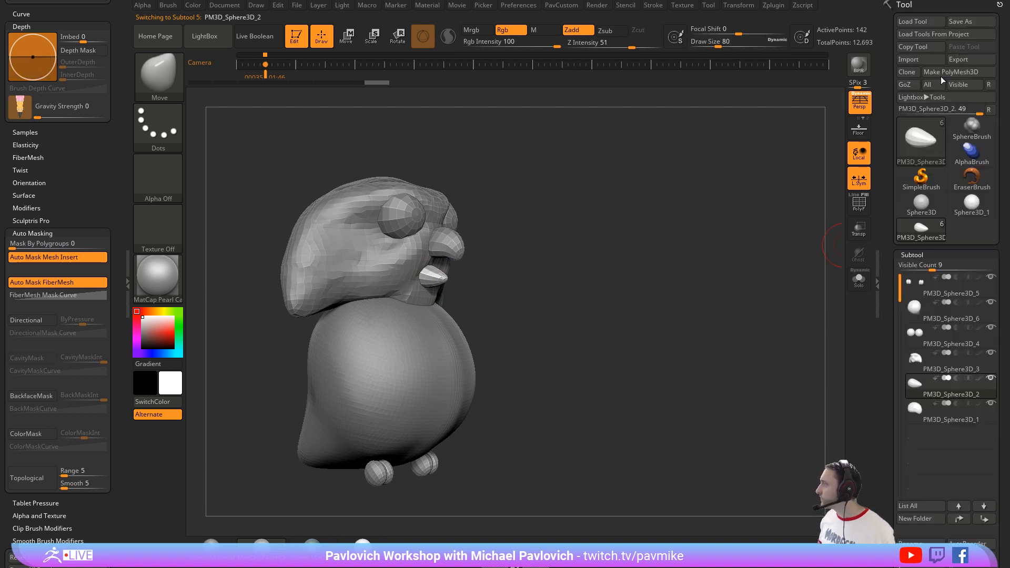
{"action": "scroll", "coordinate": [912, 261], "scroll_direction": "down", "scroll_amount": 3}
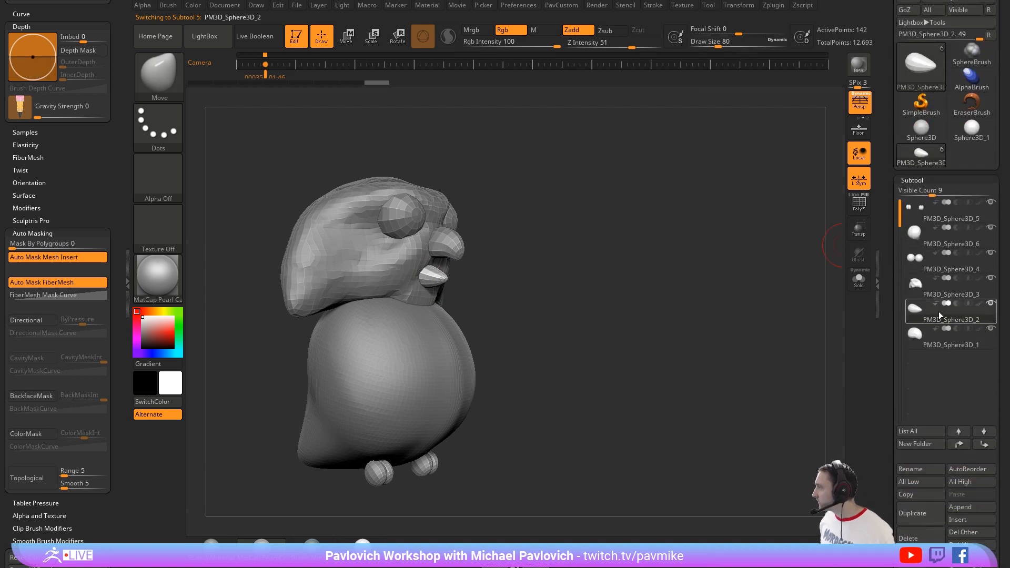
{"action": "key", "text": "ctrl"}
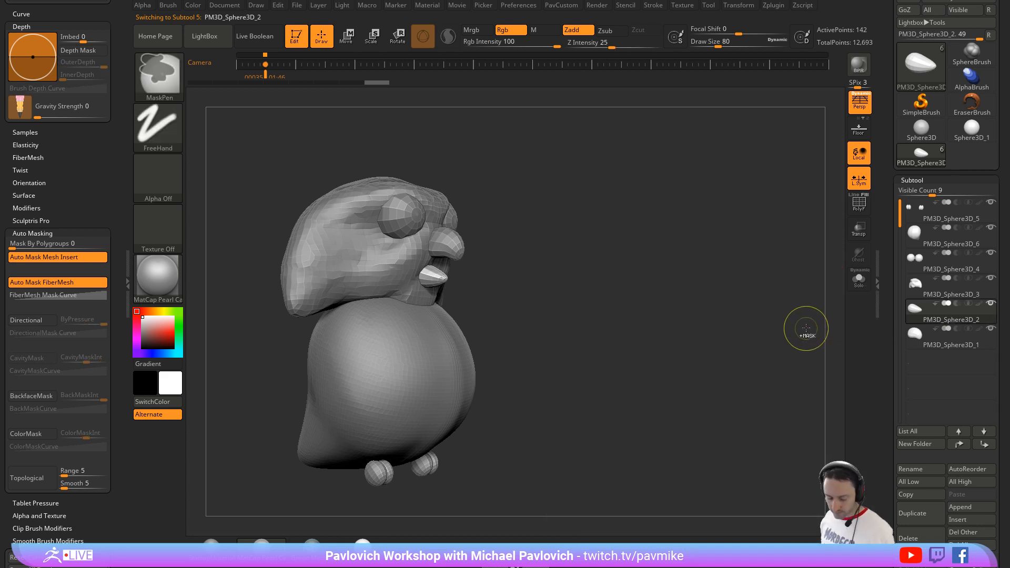
{"action": "left_click_drag", "start_coordinate": [681, 238], "coordinate": [700, 264], "text": "shift"}
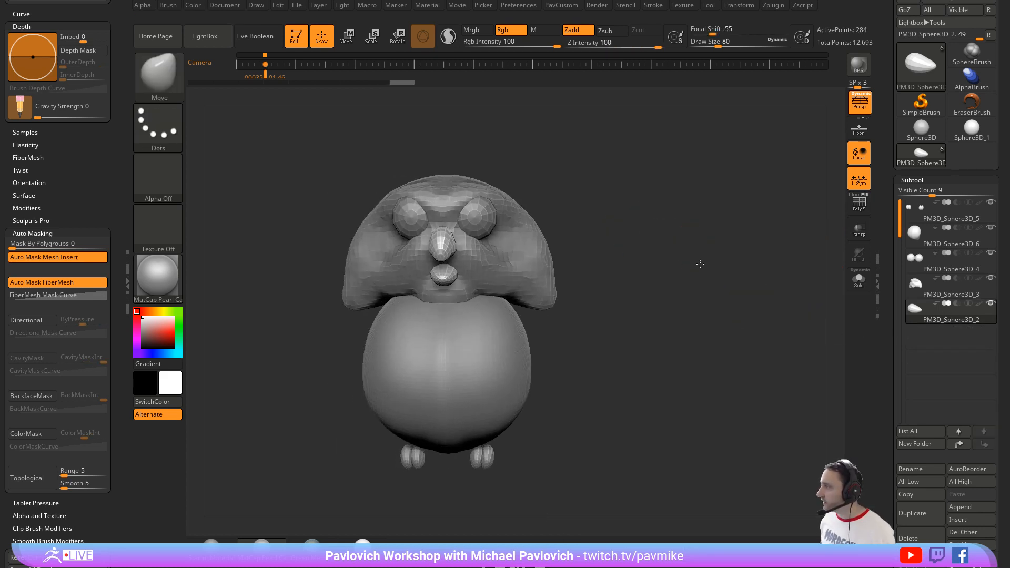
{"action": "right_click_drag", "start_coordinate": [700, 264], "coordinate": [705, 294], "text": "ctrl"}
Step: Isolate the merged beak in Solo mode and enable Topological auto masking for the Move brush
{"action": "left_click", "coordinate": [857, 281]}
{"action": "left_click_drag", "start_coordinate": [671, 197], "coordinate": [502, 285]}
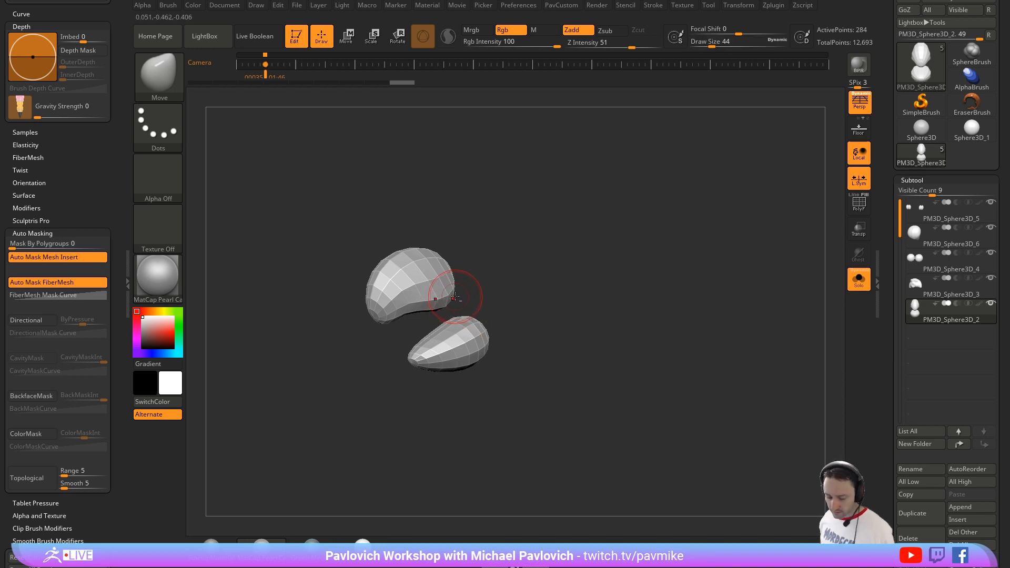
{"action": "left_click", "coordinate": [32, 477]}
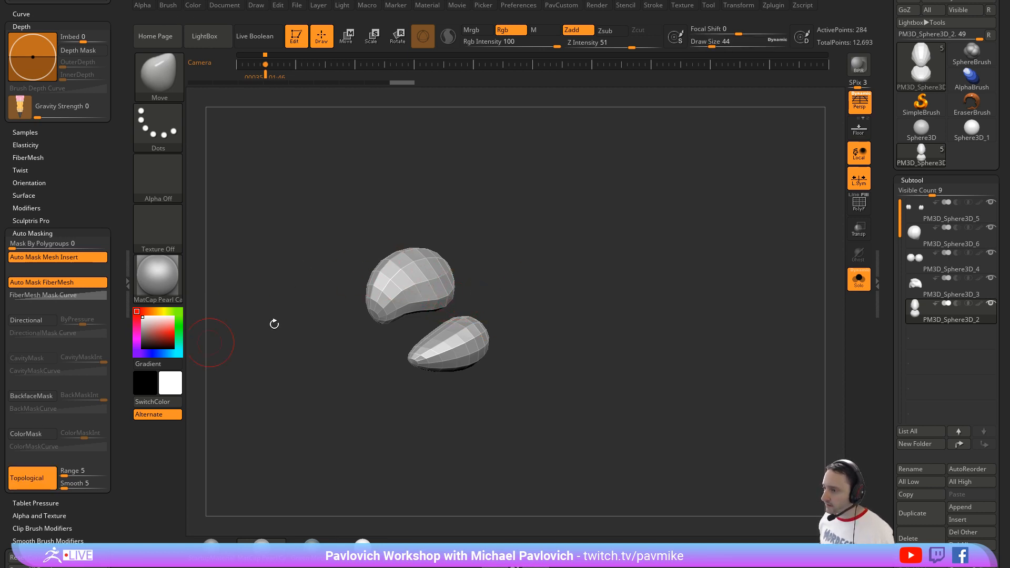
Step: Pull the back ends of the upper and lower beak together with the Move brush so they meet at the mouth hinge
{"action": "mouse_move", "coordinate": [462, 288]}
{"action": "left_mouse_down"}
{"action": "mouse_move", "coordinate": [494, 324]}
{"action": "mouse_move", "coordinate": [470, 315]}
{"action": "left_mouse_up"}
{"action": "left_click_drag", "start_coordinate": [495, 311], "coordinate": [476, 317]}
{"action": "left_click_drag", "start_coordinate": [468, 319], "coordinate": [469, 310]}
{"action": "left_click_drag", "start_coordinate": [534, 297], "coordinate": [463, 327]}
{"action": "left_click_drag", "start_coordinate": [495, 319], "coordinate": [496, 310]}
{"action": "left_click_drag", "start_coordinate": [526, 289], "coordinate": [559, 286]}
{"action": "left_click_drag", "start_coordinate": [507, 315], "coordinate": [496, 311]}
{"action": "left_click_drag", "start_coordinate": [547, 287], "coordinate": [625, 266]}
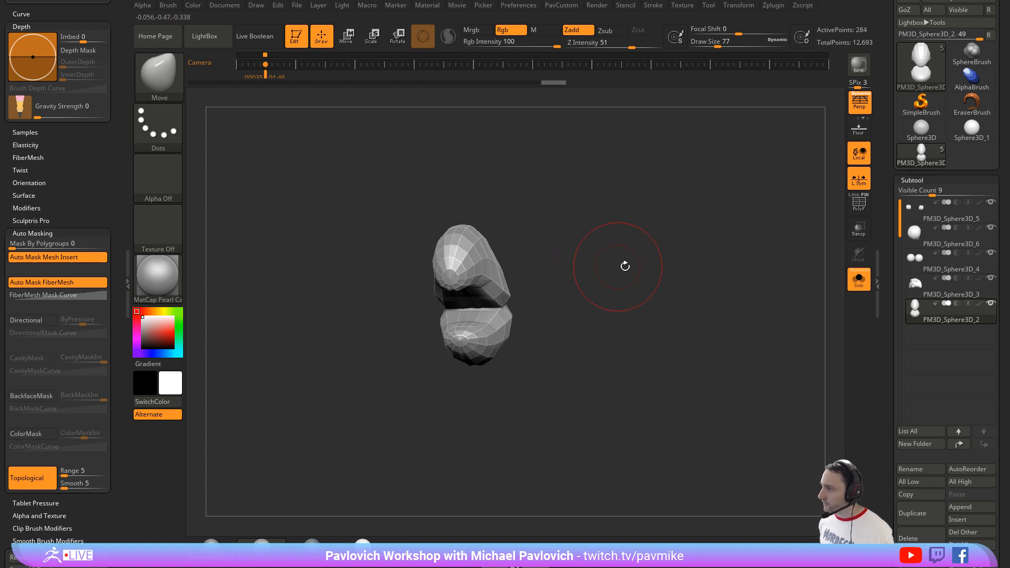
Step: Fuse the two beak halves into one mesh using DynaMesh at resolution 432
{"action": "key", "text": "space"}
{"action": "left_click", "coordinate": [589, 111]}
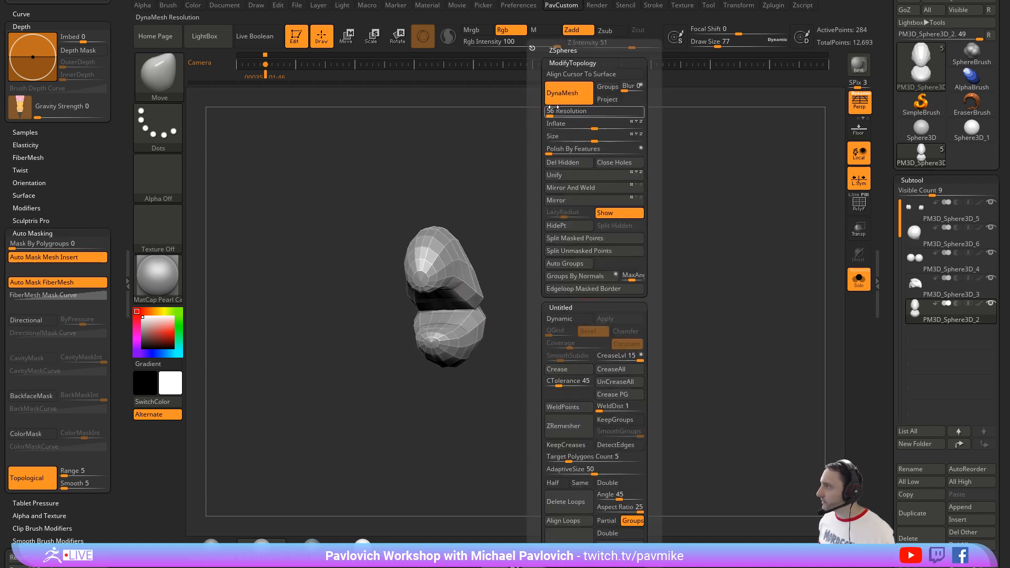
{"action": "type", "text": "432"}
{"action": "key", "text": "Return"}
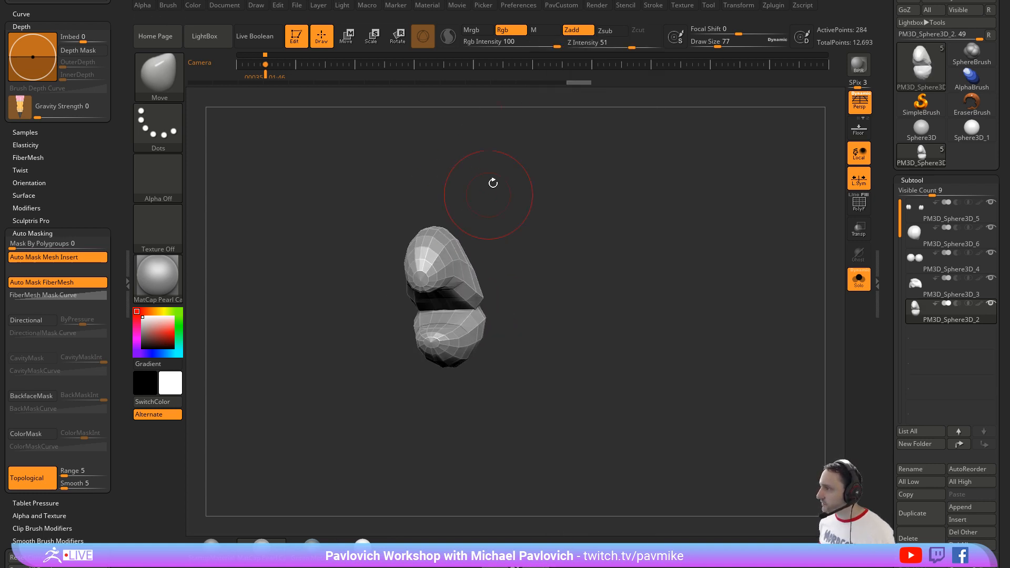
{"action": "mouse_move", "coordinate": [518, 139]}
{"action": "left_mouse_down", "text": "ctrl"}
{"action": "mouse_move", "coordinate": [571, 233]}
{"action": "mouse_move", "coordinate": [521, 254]}
{"action": "mouse_move", "coordinate": [631, 286]}
{"action": "left_mouse_up", "text": "ctrl"}
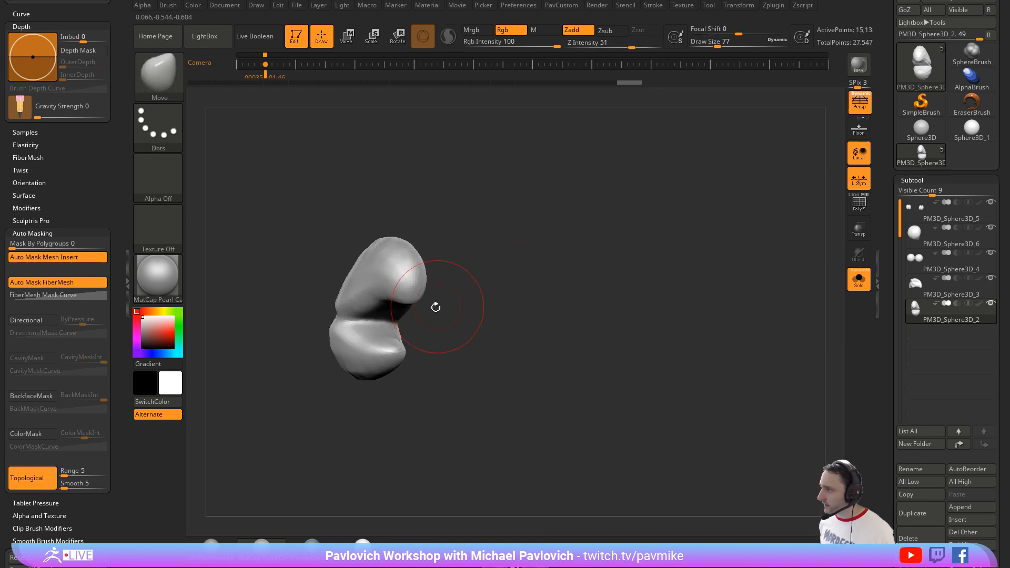
Step: Adjust the fused beak's shape with the Move brush at draw size 51 and show all the bird's parts again
{"action": "left_click_drag", "start_coordinate": [372, 300], "coordinate": [387, 278], "text": "shift"}
{"action": "mouse_move", "coordinate": [546, 252]}
{"action": "left_mouse_down", "text": "alt"}
{"action": "mouse_move", "coordinate": [641, 273]}
{"action": "mouse_move", "coordinate": [573, 271]}
{"action": "left_mouse_up", "text": "alt"}
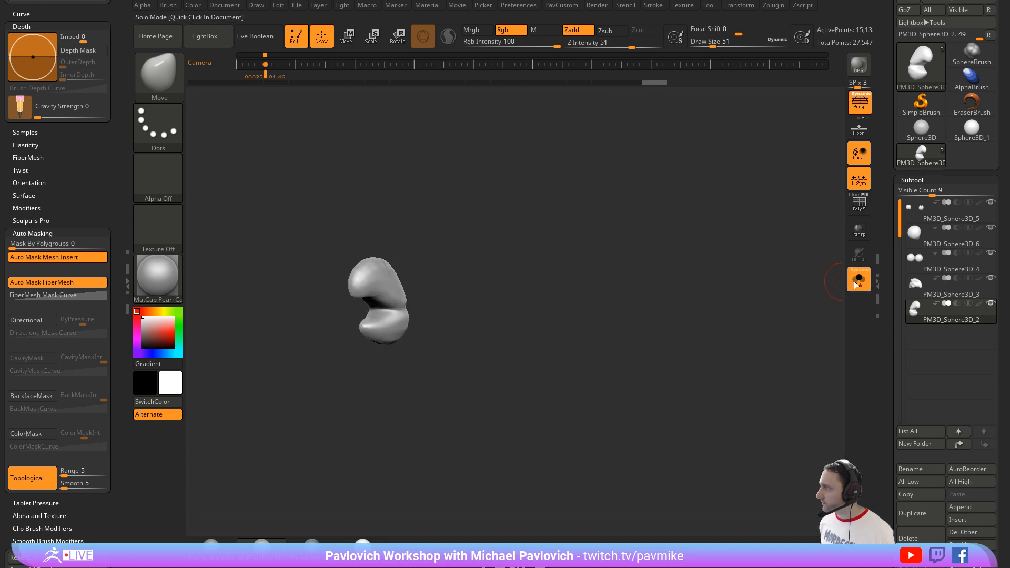
{"action": "left_click", "coordinate": [858, 284]}
{"action": "mouse_move", "coordinate": [605, 215]}
{"action": "left_mouse_down"}
{"action": "mouse_move", "coordinate": [572, 211]}
{"action": "mouse_move", "coordinate": [614, 221]}
{"action": "mouse_move", "coordinate": [389, 281]}
{"action": "left_mouse_up"}
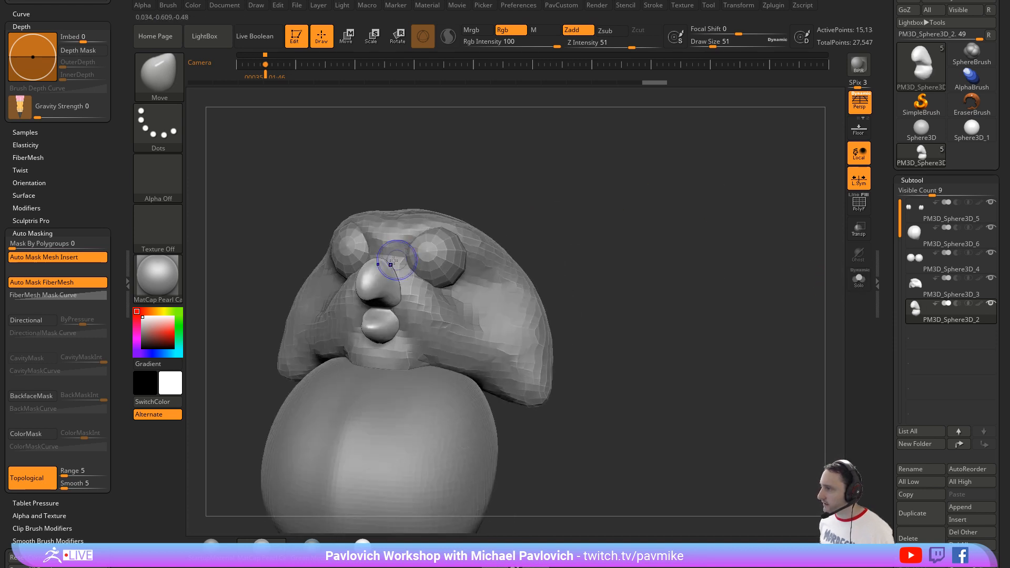
{"action": "left_click_drag", "start_coordinate": [380, 330], "coordinate": [384, 324], "text": "shift"}
{"action": "left_click_drag", "start_coordinate": [613, 218], "coordinate": [531, 174]}
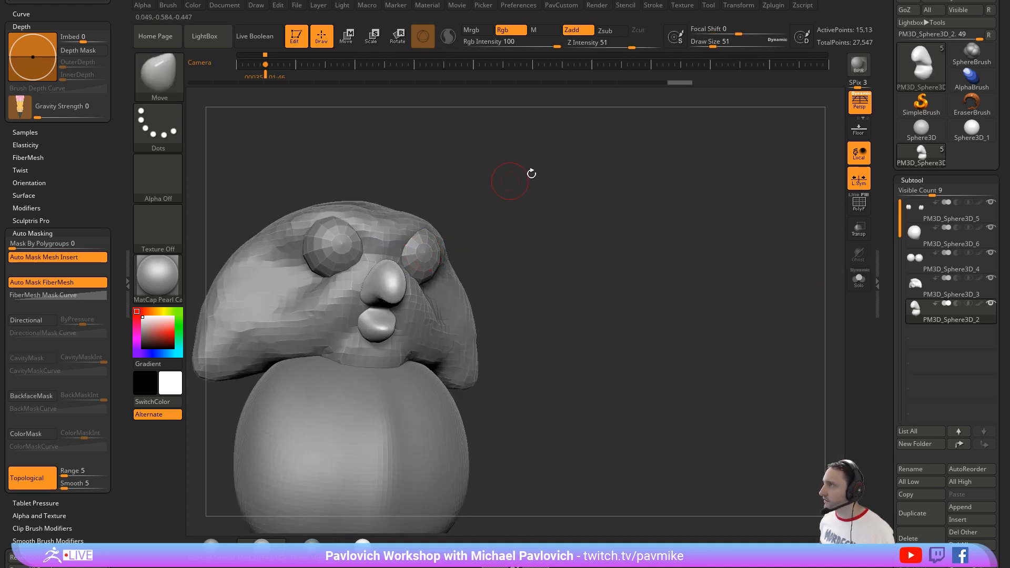
Step: Refine the corners of the beak with the Move brush at draw size 16
{"action": "mouse_move", "coordinate": [677, 195]}
{"action": "left_mouse_down", "text": "alt"}
{"action": "mouse_move", "coordinate": [708, 180]}
{"action": "mouse_move", "coordinate": [693, 226]}
{"action": "left_mouse_up", "text": "alt"}
{"action": "key", "text": "s"}
{"action": "left_click_drag", "start_coordinate": [685, 213], "coordinate": [672, 223]}
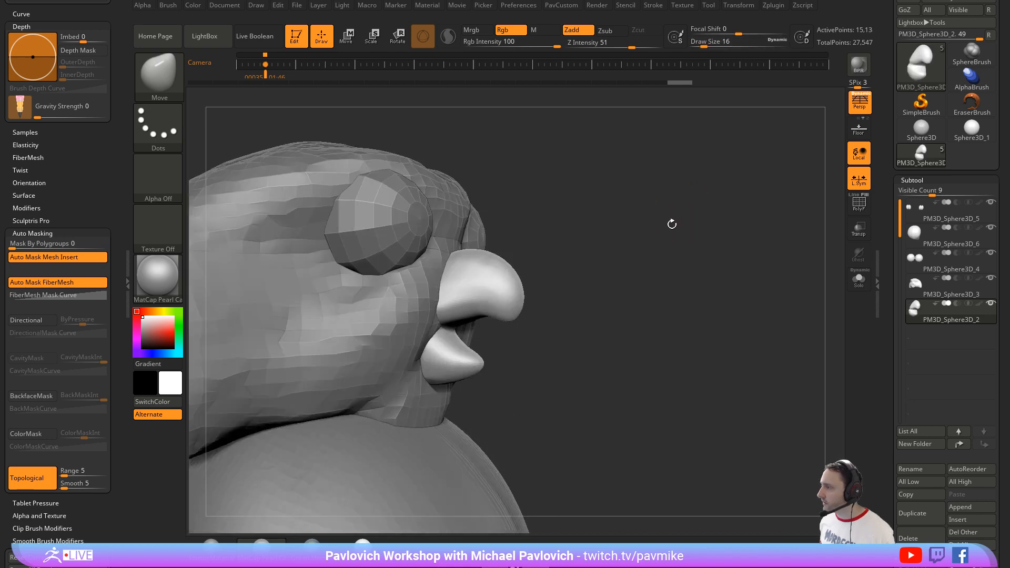
{"action": "left_click_drag", "start_coordinate": [732, 287], "coordinate": [615, 291]}
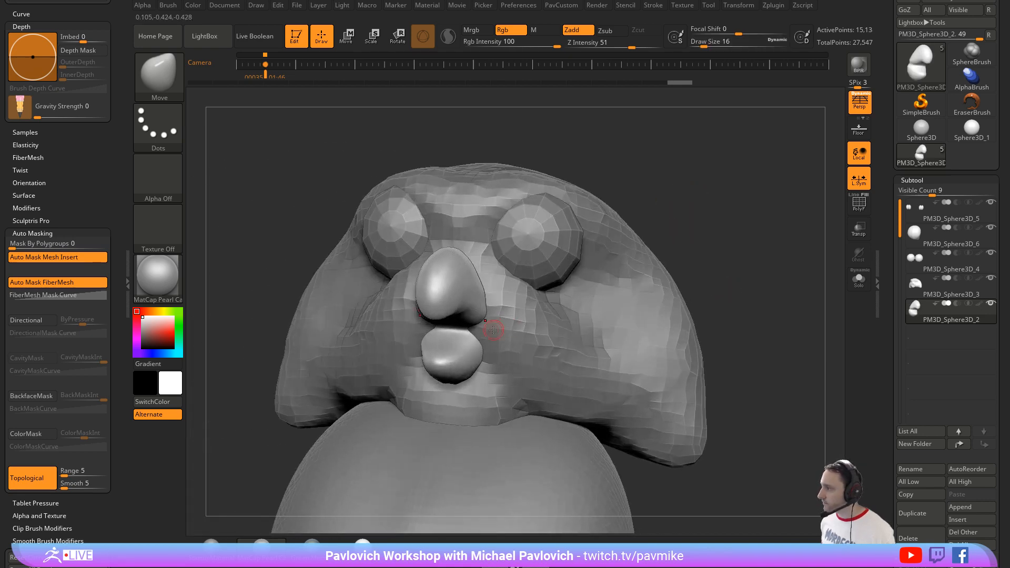
{"action": "left_click_drag", "start_coordinate": [754, 263], "coordinate": [621, 263]}
Step: Select the head subtool PM3D_Sphere3D_3 and build up form around the eyes with the Clay brush at draw size 74
{"action": "left_click", "coordinate": [548, 297], "text": "alt"}
{"action": "left_click_drag", "start_coordinate": [708, 264], "coordinate": [665, 231]}
{"action": "key", "text": "b"}
{"action": "key", "text": "c"}
{"action": "key", "text": "l"}
{"action": "key", "text": "s"}
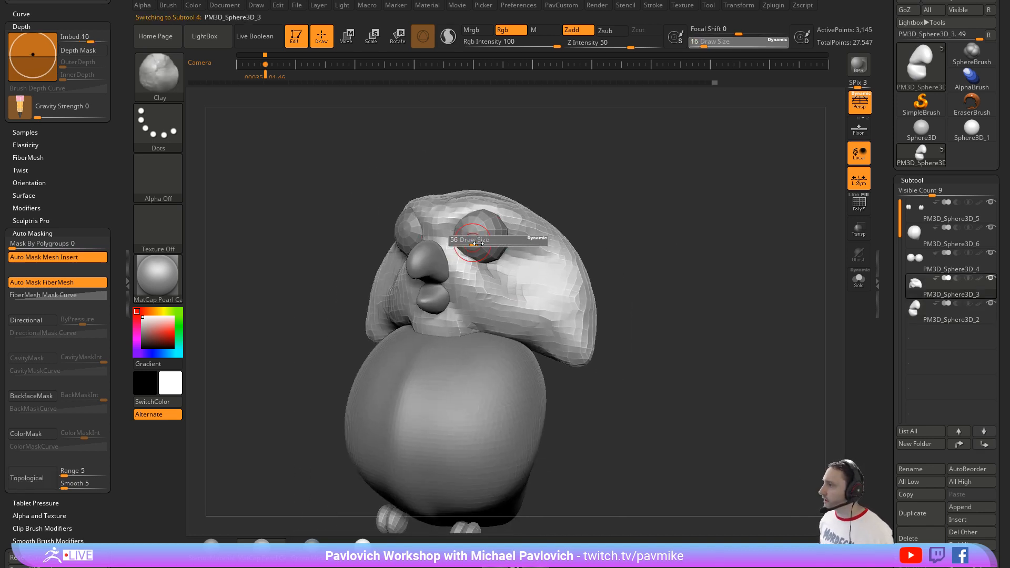
{"action": "key", "text": "s"}
{"action": "mouse_move", "coordinate": [468, 241]}
{"action": "left_mouse_down"}
{"action": "mouse_move", "coordinate": [478, 242]}
{"action": "mouse_move", "coordinate": [466, 243]}
{"action": "left_mouse_up"}
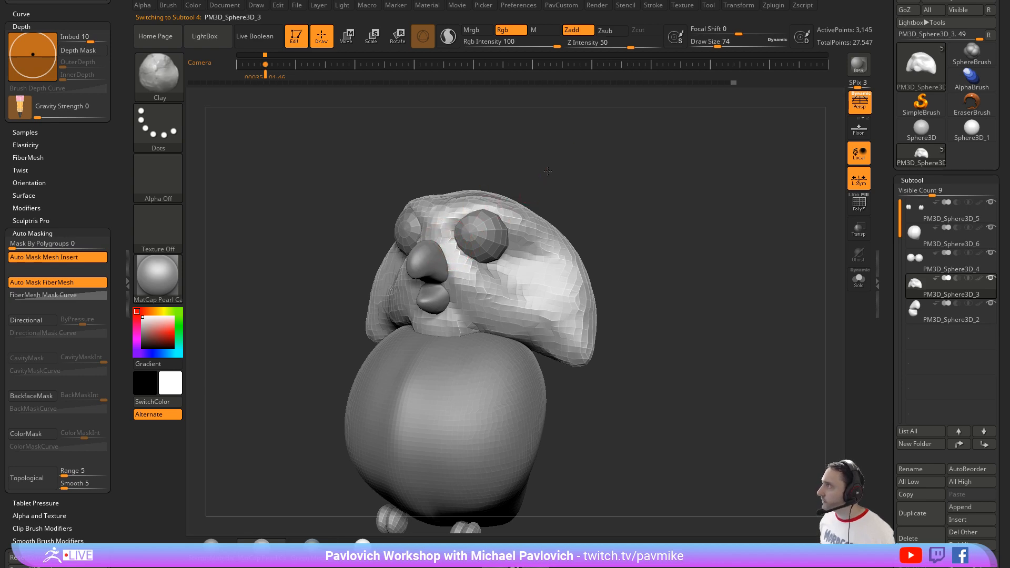
{"action": "left_click_drag", "start_coordinate": [547, 171], "coordinate": [447, 242]}
Step: Reshape the face around the eyes and beak with the Move brush at draw size 54, and re-mesh the head with DynaMesh resolution 104
{"action": "key", "text": "b"}
{"action": "key", "text": "m"}
{"action": "key", "text": "v"}
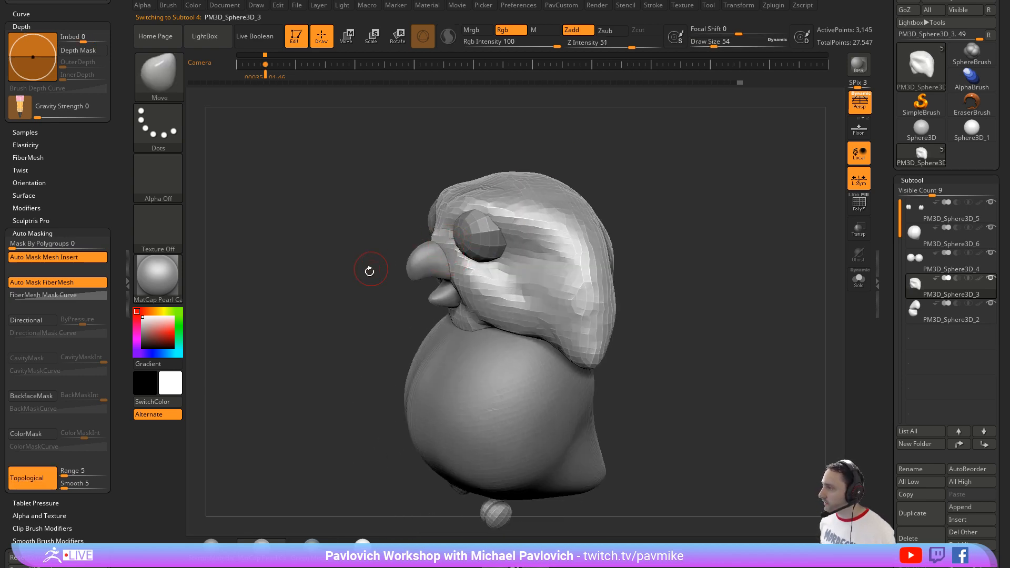
{"action": "left_click_drag", "start_coordinate": [369, 270], "coordinate": [570, 242]}
{"action": "left_click", "coordinate": [561, 5]}
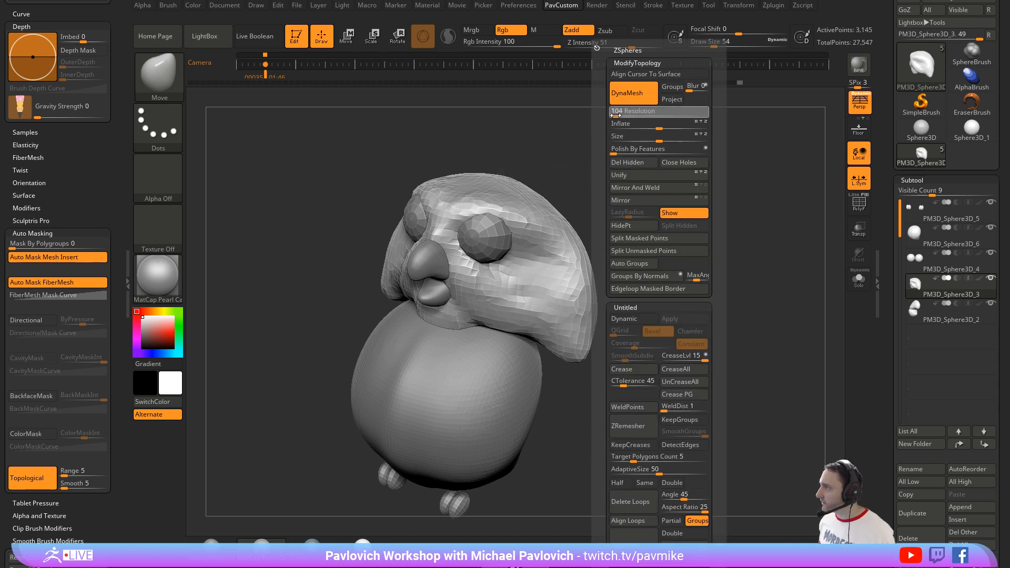
{"action": "left_click_drag", "start_coordinate": [639, 149], "coordinate": [668, 203], "text": "ctrl"}
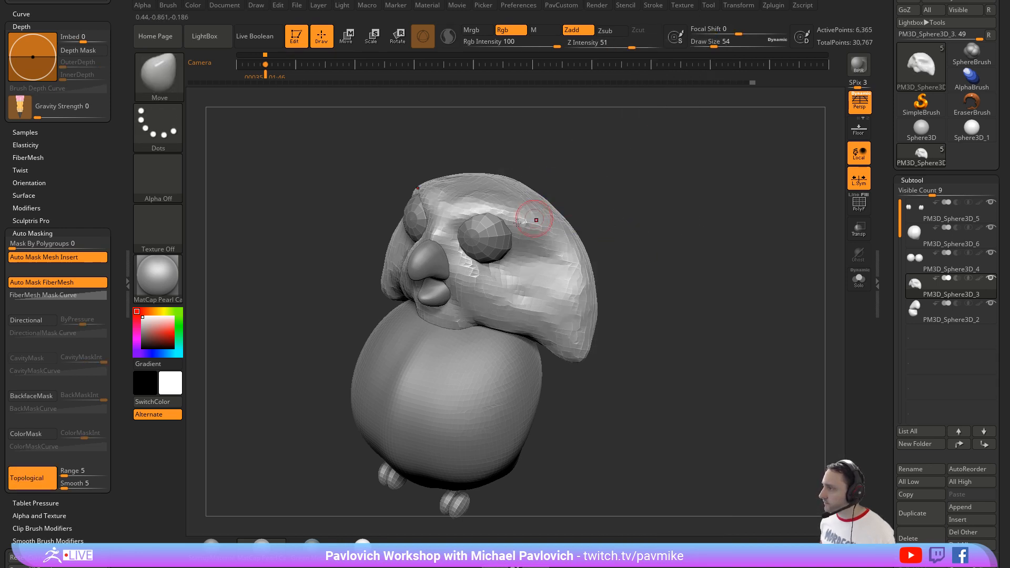
Step: Carve creases into the head beside the beak with the DamStandard brush at draw size 83
{"action": "key", "text": "b"}
{"action": "key", "text": "d"}
{"action": "key", "text": "s"}
{"action": "key", "text": "s"}
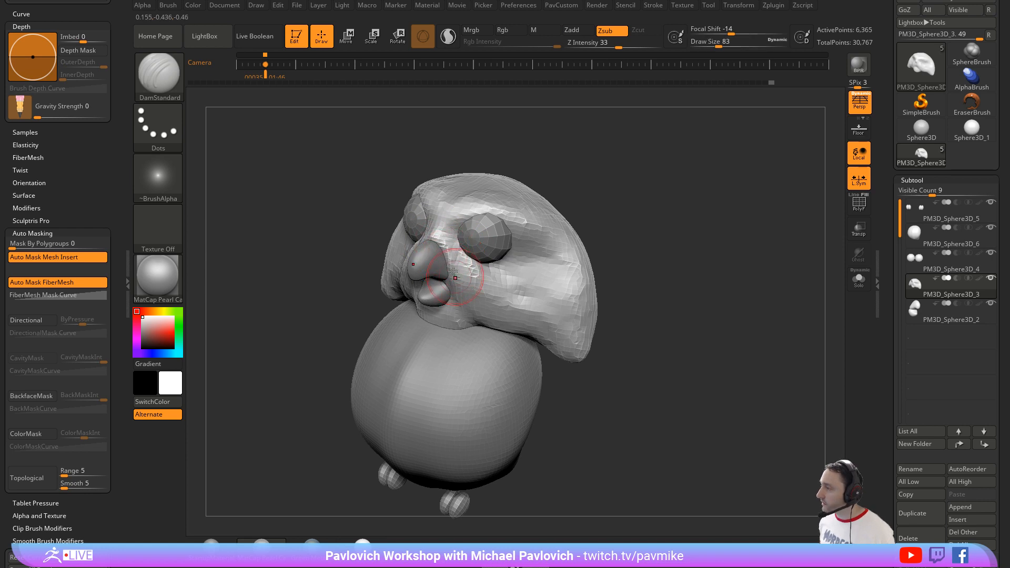
{"action": "mouse_move", "coordinate": [655, 271]}
{"action": "left_mouse_down", "text": "alt"}
{"action": "mouse_move", "coordinate": [618, 237]}
{"action": "mouse_move", "coordinate": [632, 218]}
{"action": "left_mouse_up", "text": "alt"}
Step: Build up the cheeks beside the beak with the Clay brush at draw size 83
{"action": "key", "text": "b"}
{"action": "key", "text": "c"}
{"action": "key", "text": "l"}
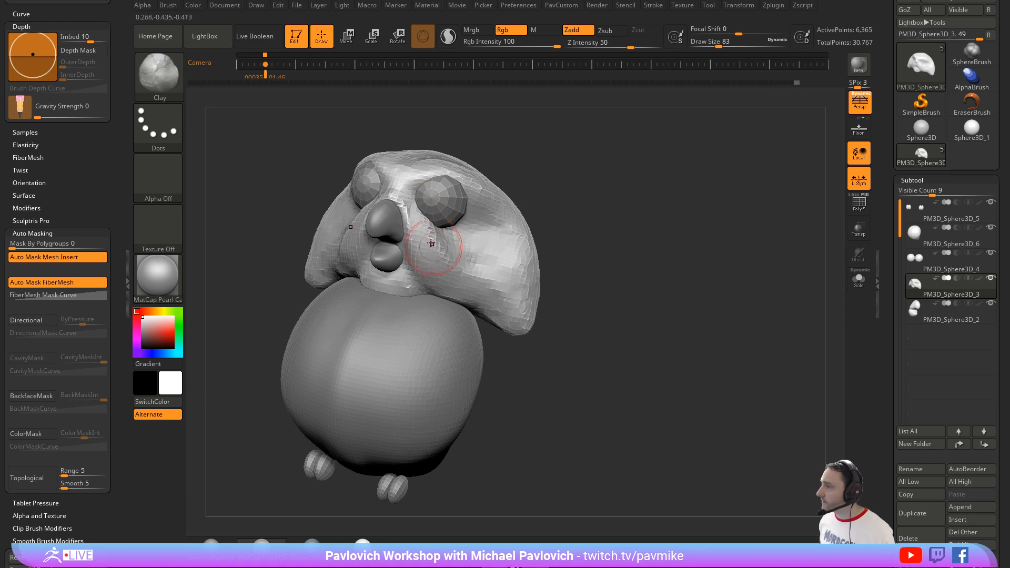
{"action": "left_click_drag", "start_coordinate": [529, 240], "coordinate": [452, 253]}
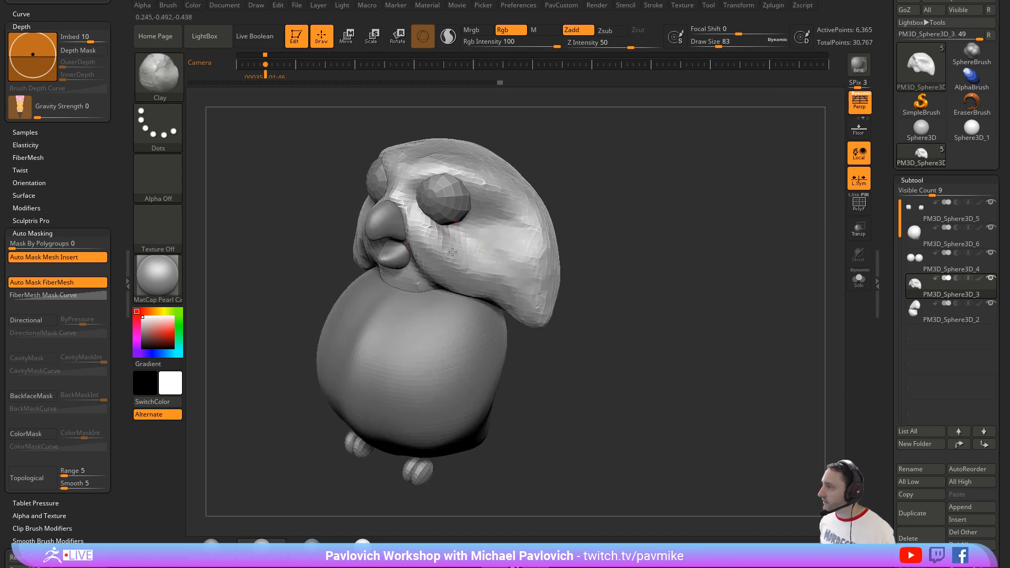
{"action": "mouse_move", "coordinate": [558, 216]}
{"action": "left_mouse_down"}
{"action": "mouse_move", "coordinate": [591, 184]}
{"action": "mouse_move", "coordinate": [551, 247]}
{"action": "mouse_move", "coordinate": [528, 252]}
{"action": "mouse_move", "coordinate": [546, 249]}
{"action": "left_mouse_up"}
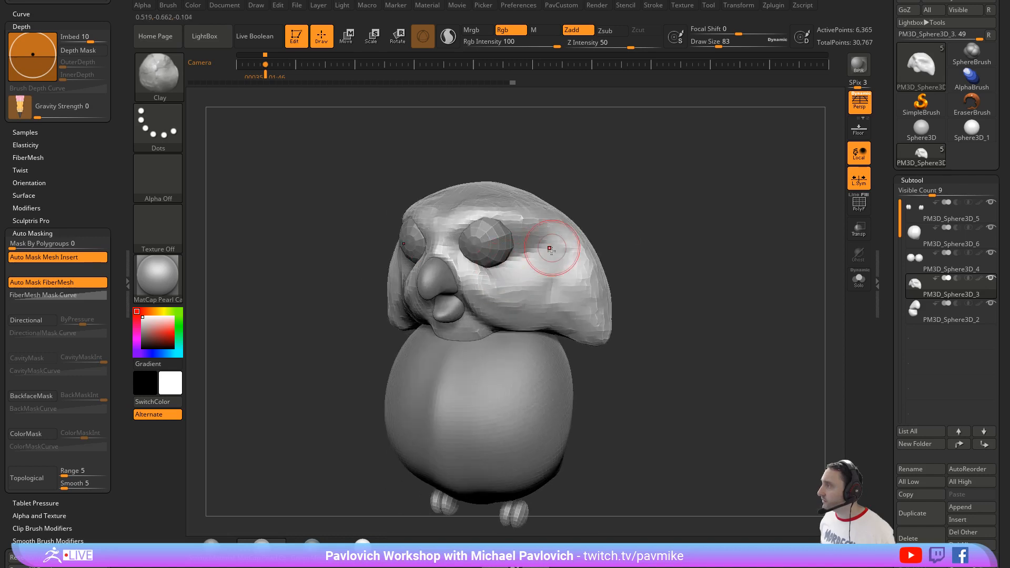
Step: Add clay volume beneath and behind the eyes and along the sides of the head
{"action": "left_click_drag", "start_coordinate": [504, 280], "coordinate": [531, 230]}
{"action": "mouse_move", "coordinate": [506, 278]}
{"action": "left_mouse_down"}
{"action": "mouse_move", "coordinate": [547, 243]}
{"action": "mouse_move", "coordinate": [536, 275]}
{"action": "mouse_move", "coordinate": [559, 248]}
{"action": "left_mouse_up"}
{"action": "mouse_move", "coordinate": [629, 239]}
{"action": "left_mouse_down", "text": "alt"}
{"action": "mouse_move", "coordinate": [584, 213]}
{"action": "mouse_move", "coordinate": [556, 245]}
{"action": "left_mouse_up", "text": "alt"}
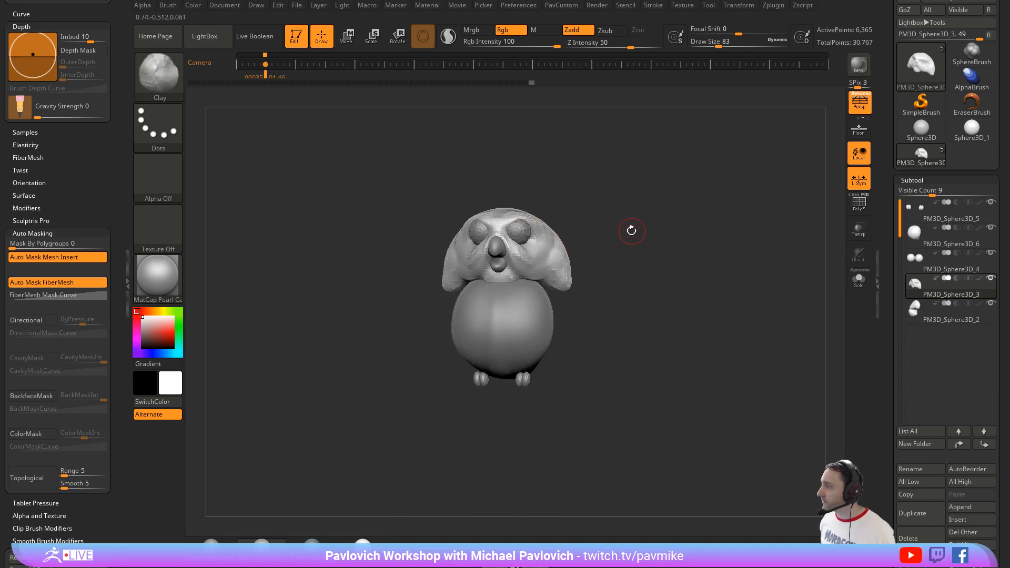
{"action": "mouse_move", "coordinate": [631, 230]}
{"action": "left_mouse_down", "text": "alt"}
{"action": "mouse_move", "coordinate": [574, 243]}
{"action": "mouse_move", "coordinate": [563, 286]}
{"action": "left_mouse_up", "text": "alt"}
{"action": "left_click_drag", "start_coordinate": [458, 280], "coordinate": [414, 296]}
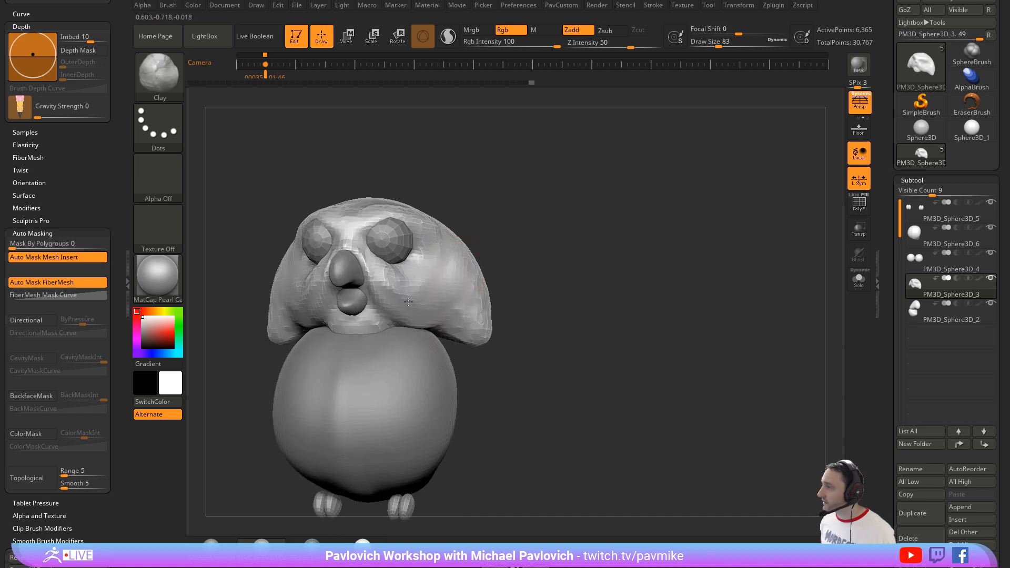
{"action": "left_click_drag", "start_coordinate": [499, 226], "coordinate": [408, 256]}
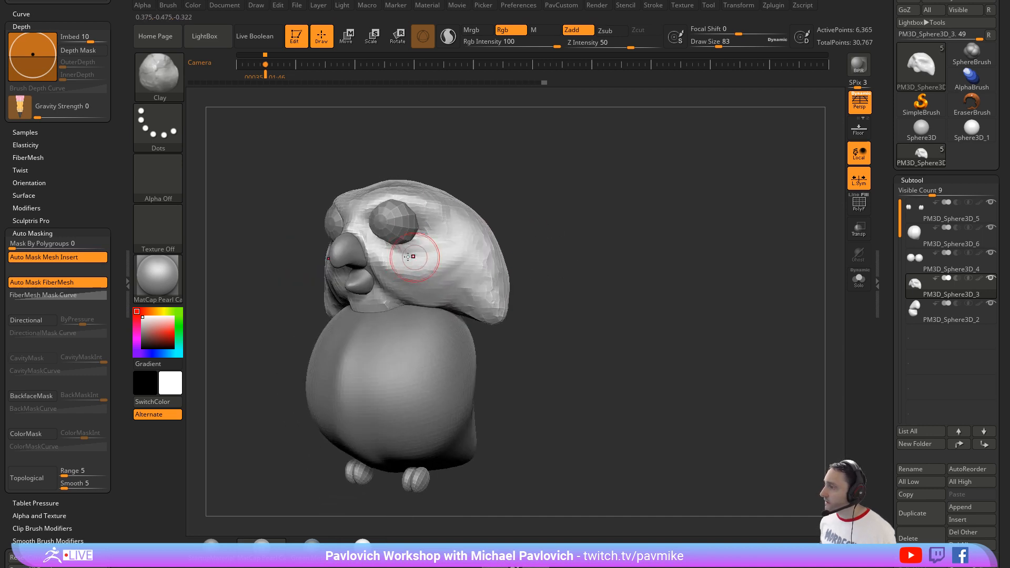
Step: Carve creases into the cheeks and sides of the head with the DamStandard brush at draw size 62
{"action": "mouse_move", "coordinate": [576, 284]}
{"action": "left_mouse_down", "text": "shift"}
{"action": "mouse_move", "coordinate": [567, 233]}
{"action": "mouse_move", "coordinate": [532, 218]}
{"action": "mouse_move", "coordinate": [504, 231]}
{"action": "left_mouse_up", "text": "shift"}
{"action": "key", "text": "b"}
{"action": "key", "text": "d"}
{"action": "key", "text": "s"}
{"action": "key", "text": "s"}
{"action": "left_click_drag", "start_coordinate": [434, 263], "coordinate": [445, 257]}
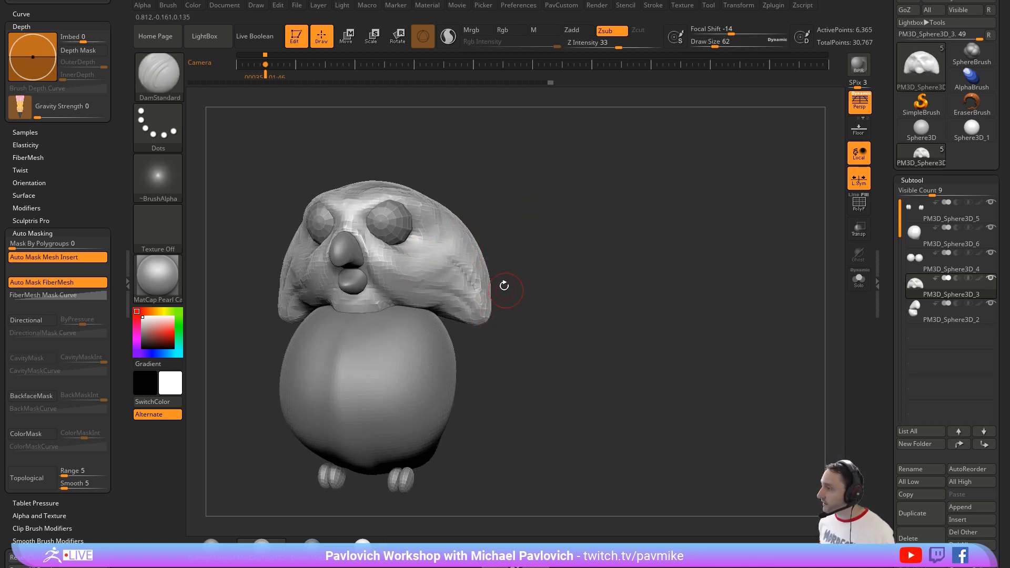
Step: Raise the DynaMesh resolution and remesh the head at a higher density
{"action": "left_click_drag", "start_coordinate": [506, 226], "coordinate": [451, 235]}
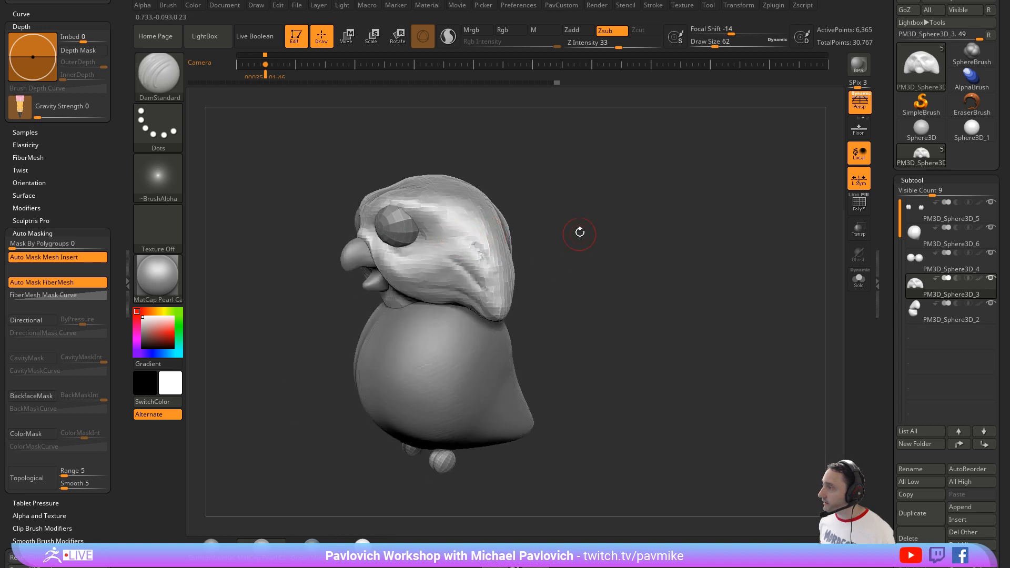
{"action": "left_click_drag", "start_coordinate": [593, 249], "coordinate": [443, 207]}
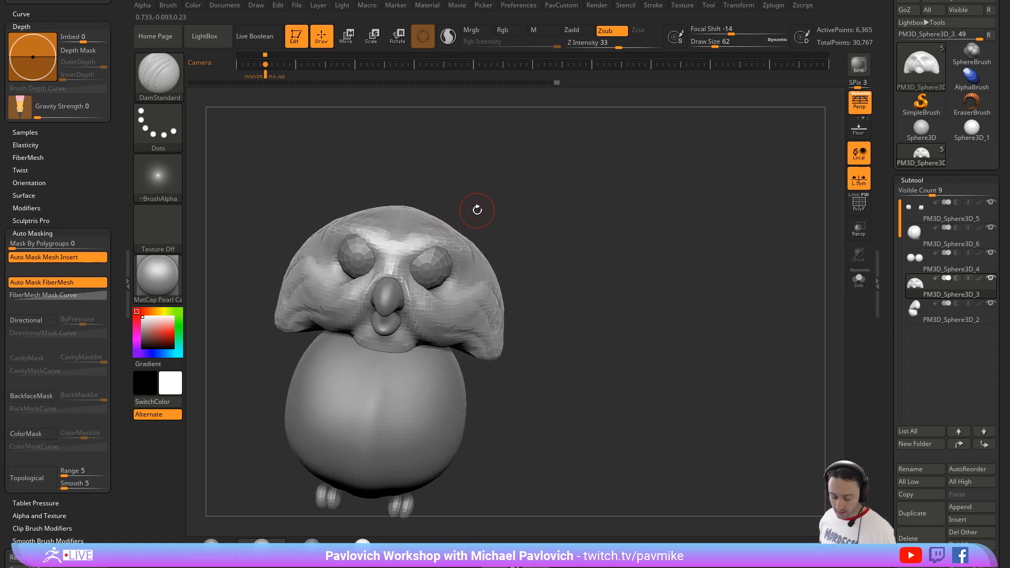
{"action": "key", "text": "2"}
{"action": "key", "text": "1"}
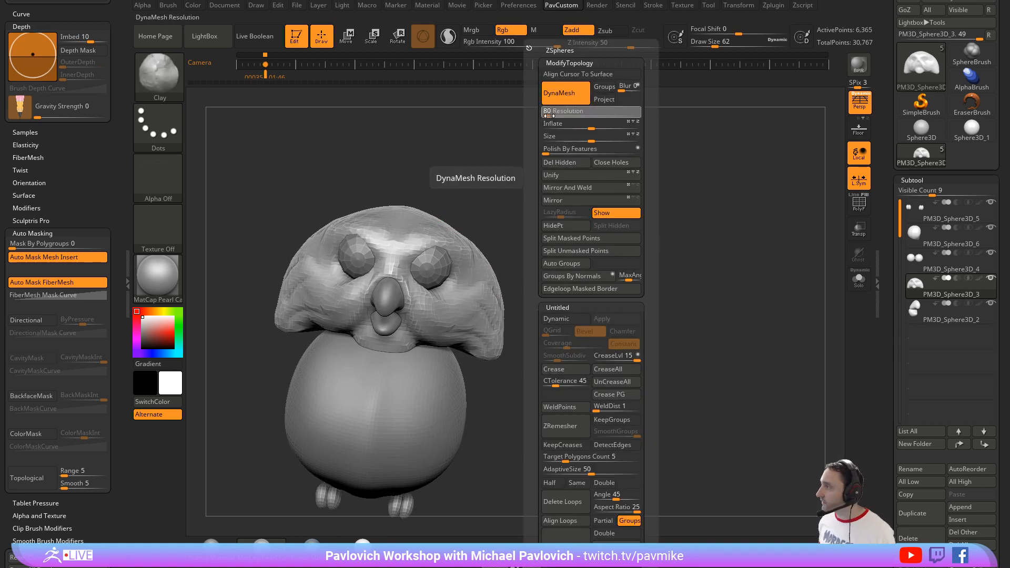
{"action": "left_click_drag", "start_coordinate": [549, 114], "coordinate": [551, 115]}
{"action": "key", "text": "shift"}
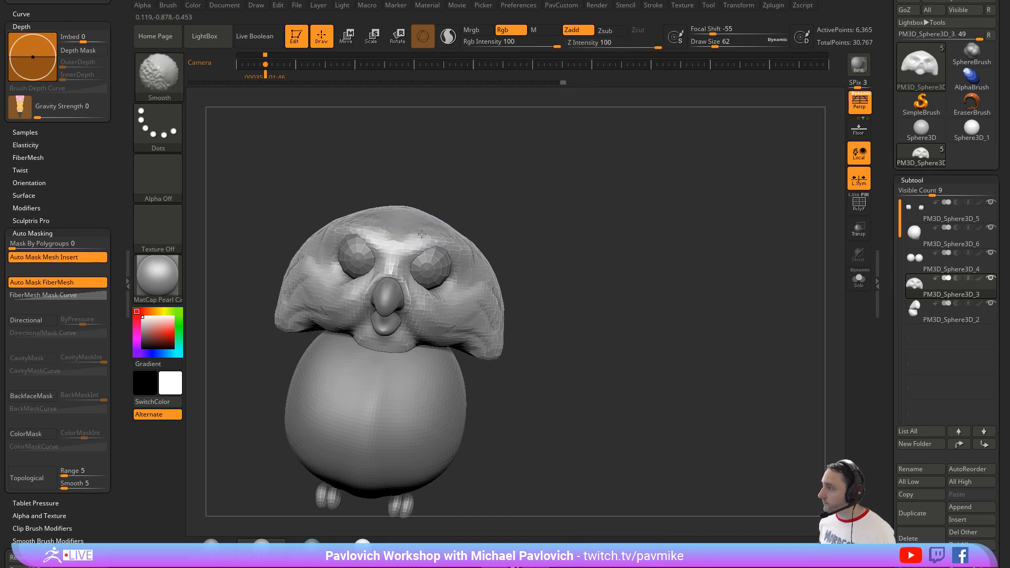
{"action": "left_click_drag", "start_coordinate": [527, 162], "coordinate": [586, 254], "text": "ctrl"}
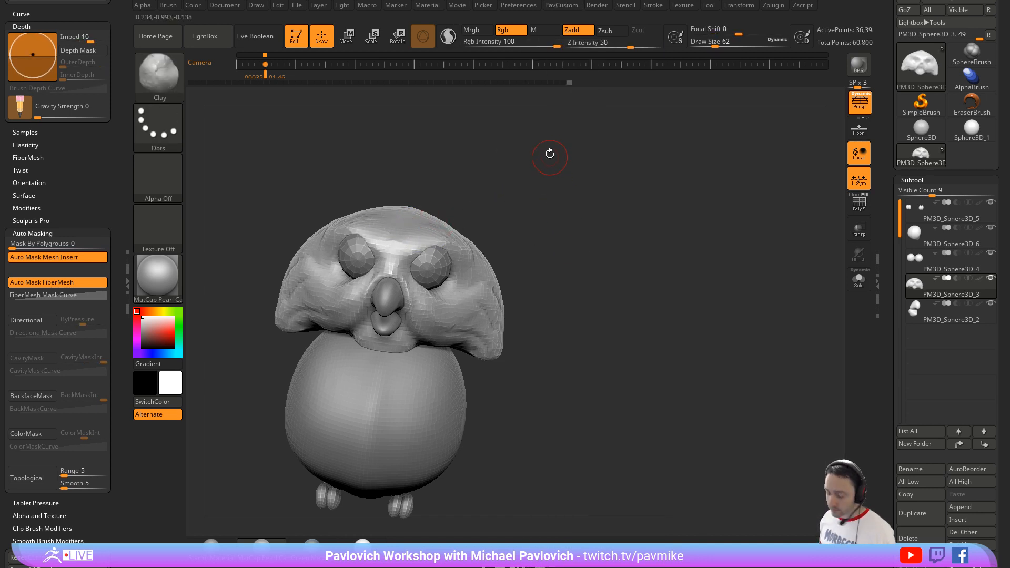
Step: Build up brow ridges above the eyes with the Standard brush at draw size 39
{"action": "key", "text": "1"}
{"action": "key", "text": "s"}
{"action": "left_click_drag", "start_coordinate": [449, 231], "coordinate": [439, 248]}
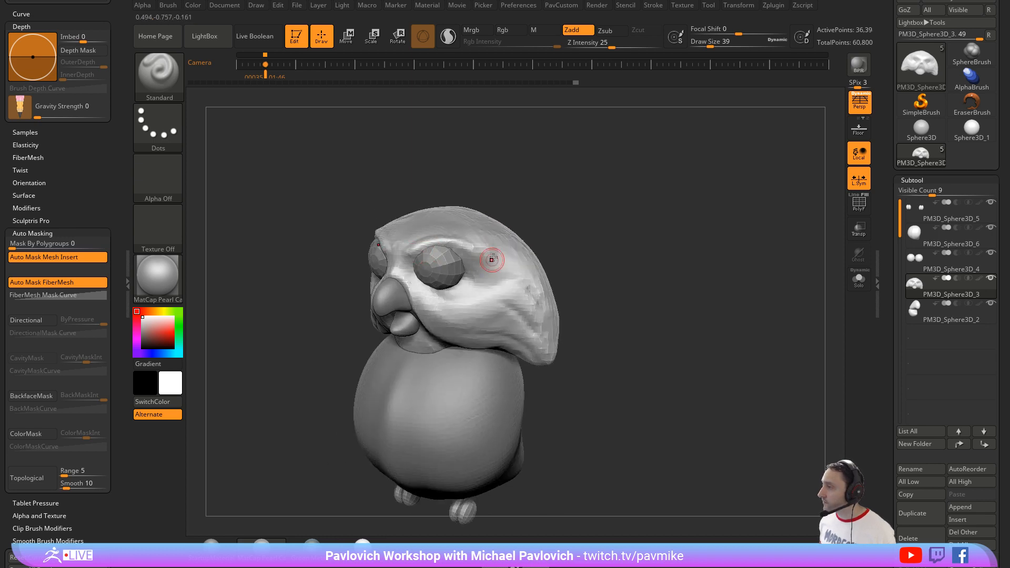
{"action": "key", "text": "2"}
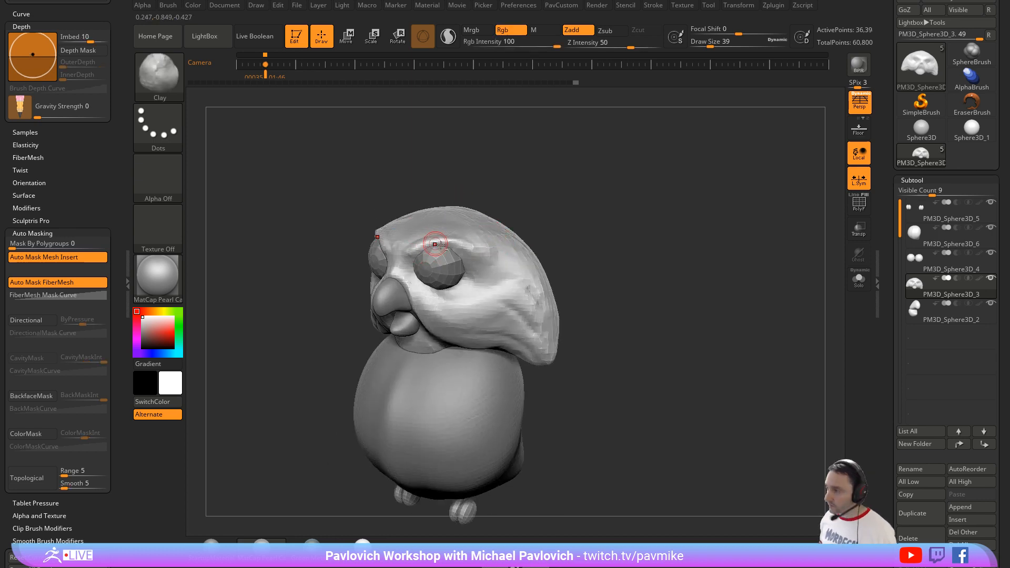
{"action": "key", "text": "3"}
{"action": "mouse_move", "coordinate": [615, 231]}
{"action": "left_mouse_down", "text": "alt"}
{"action": "mouse_move", "coordinate": [548, 200]}
{"action": "mouse_move", "coordinate": [539, 176]}
{"action": "mouse_move", "coordinate": [635, 195]}
{"action": "left_mouse_up", "text": "alt"}
Step: Build up the chin beneath the beak with the Standard brush at draw size 59
{"action": "key", "text": "1"}
{"action": "key", "text": "s"}
{"action": "left_click_drag", "start_coordinate": [333, 295], "coordinate": [328, 295]}
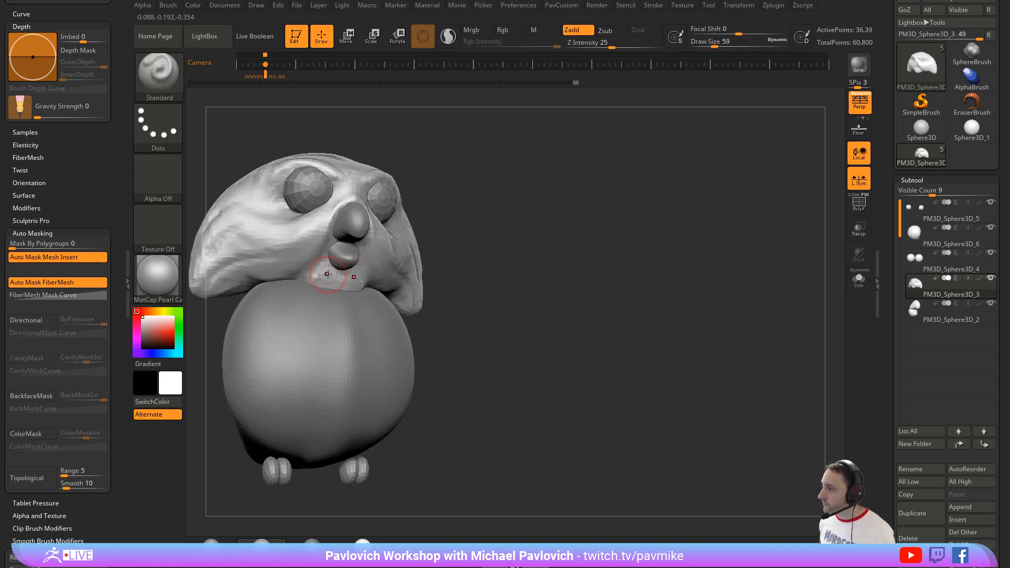
{"action": "left_click_drag", "start_coordinate": [451, 239], "coordinate": [340, 284]}
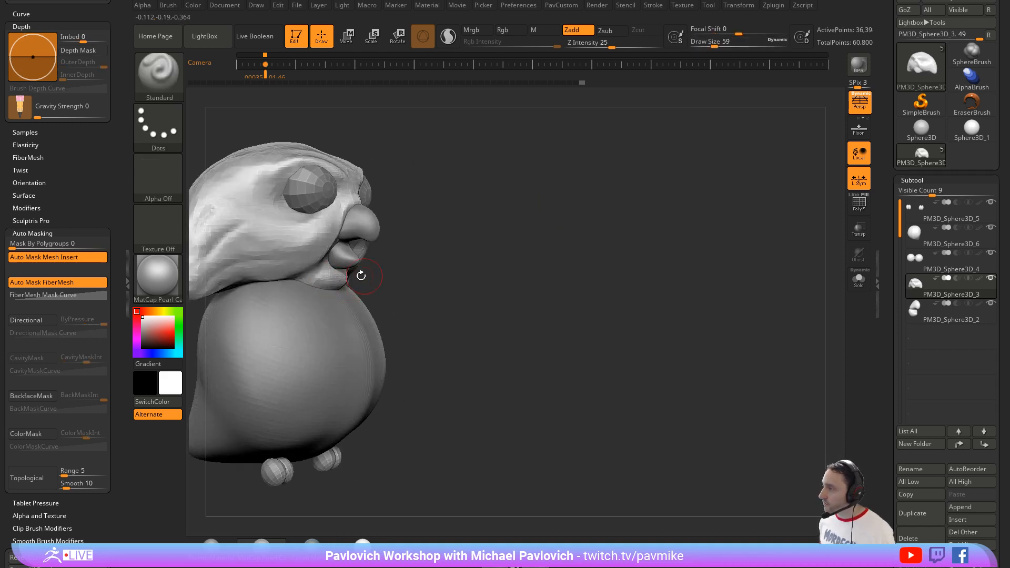
{"action": "key", "text": "["}
{"action": "left_click_drag", "start_coordinate": [500, 259], "coordinate": [428, 274]}
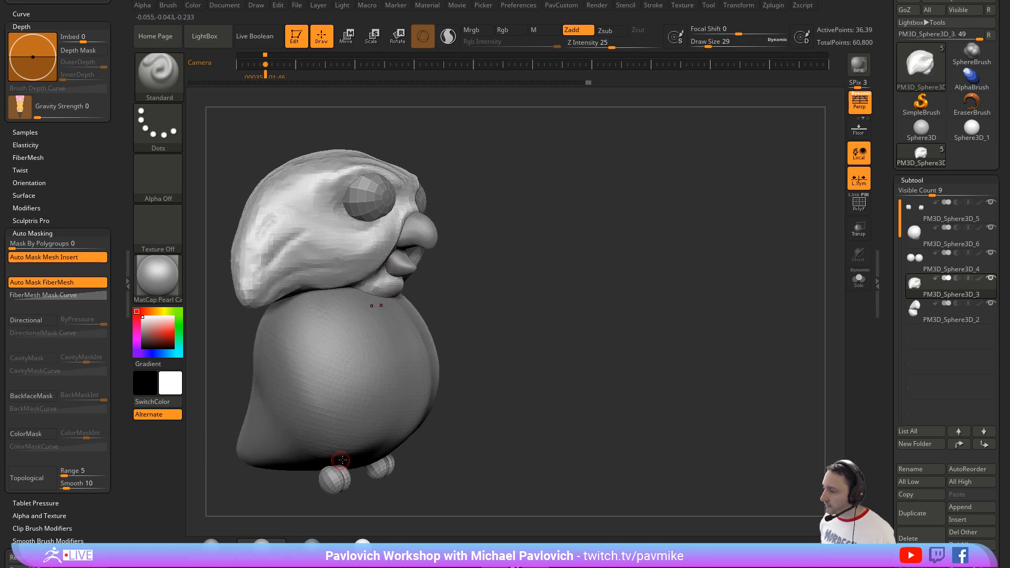
Step: Pull feather tufts out of the chin and the lower side tips of the head with the SnakeHook brush
{"action": "key", "text": "b"}
{"action": "key", "text": "s"}
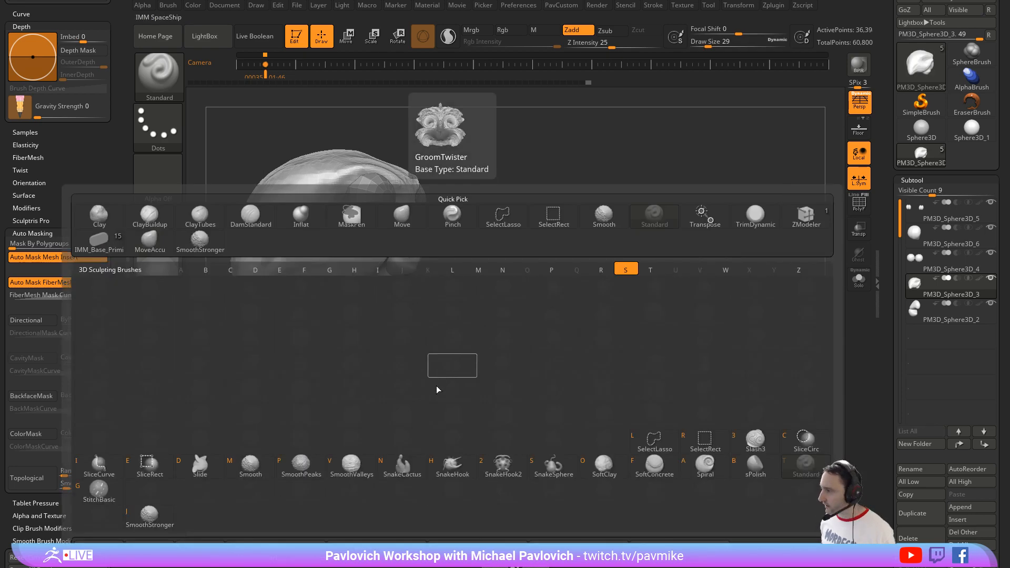
{"action": "key", "text": "h"}
{"action": "mouse_move", "coordinate": [439, 286]}
{"action": "left_mouse_down"}
{"action": "mouse_move", "coordinate": [398, 284]}
{"action": "mouse_move", "coordinate": [441, 287]}
{"action": "mouse_move", "coordinate": [385, 290]}
{"action": "mouse_move", "coordinate": [333, 315]}
{"action": "left_mouse_up"}
{"action": "key", "text": "]"}
{"action": "key", "text": "]"}
{"action": "key", "text": "ctrl+z"}
{"action": "key", "text": "s"}
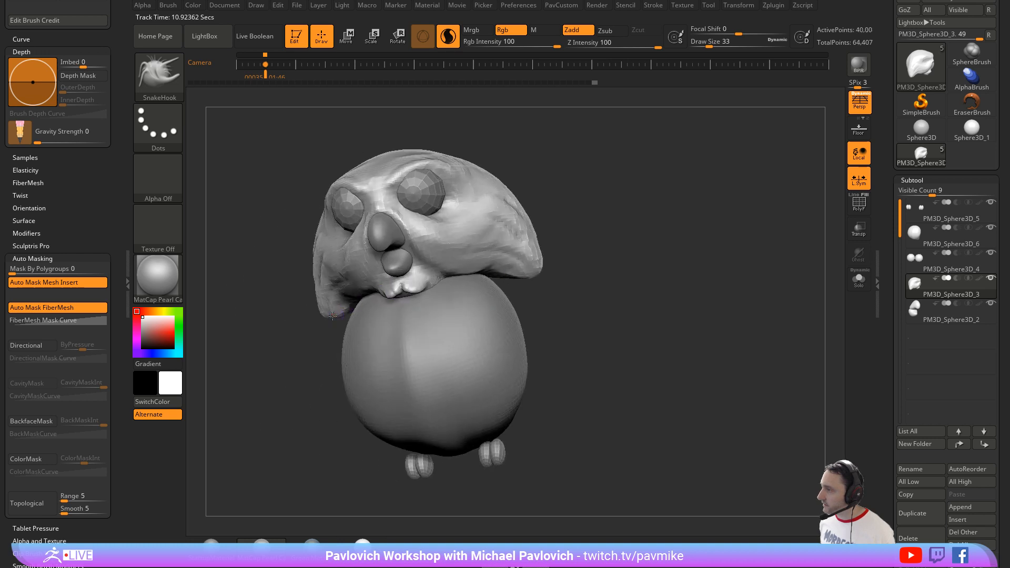
{"action": "mouse_move", "coordinate": [579, 241]}
{"action": "left_mouse_down"}
{"action": "mouse_move", "coordinate": [606, 223]}
{"action": "mouse_move", "coordinate": [512, 270]}
{"action": "mouse_move", "coordinate": [531, 250]}
{"action": "mouse_move", "coordinate": [516, 268]}
{"action": "mouse_move", "coordinate": [550, 278]}
{"action": "mouse_move", "coordinate": [581, 277]}
{"action": "mouse_move", "coordinate": [595, 264]}
{"action": "mouse_move", "coordinate": [566, 205]}
{"action": "mouse_move", "coordinate": [584, 190]}
{"action": "mouse_move", "coordinate": [549, 156]}
{"action": "left_mouse_up"}
Step: Turn off Sculptris Pro and carve creases beneath the eyes with the DamStandard brush at draw size 46
{"action": "key", "text": "b"}
{"action": "key", "text": "d"}
{"action": "key", "text": "s"}
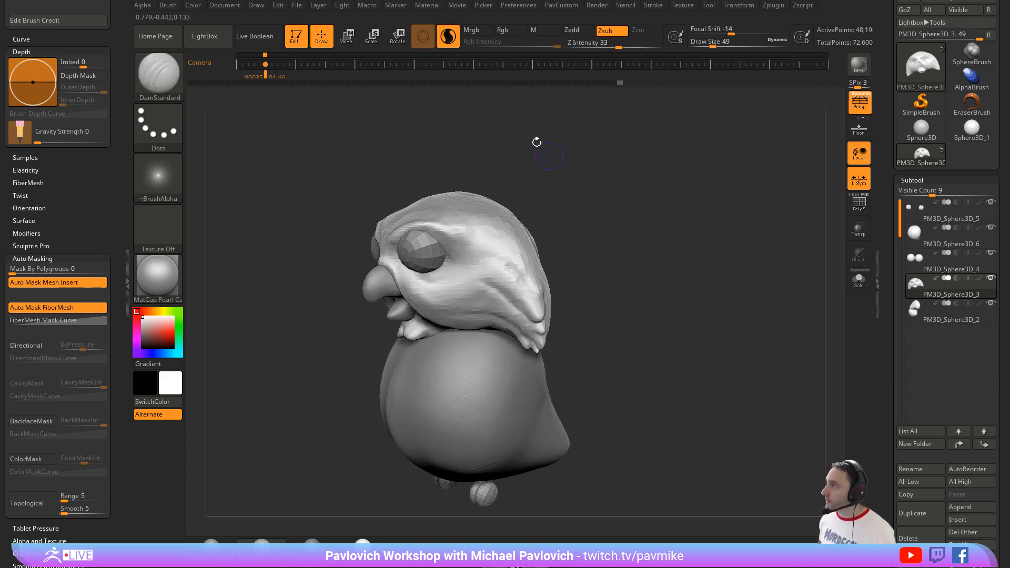
{"action": "left_click", "coordinate": [454, 46]}
{"action": "key", "text": "s"}
{"action": "left_click", "coordinate": [414, 273]}
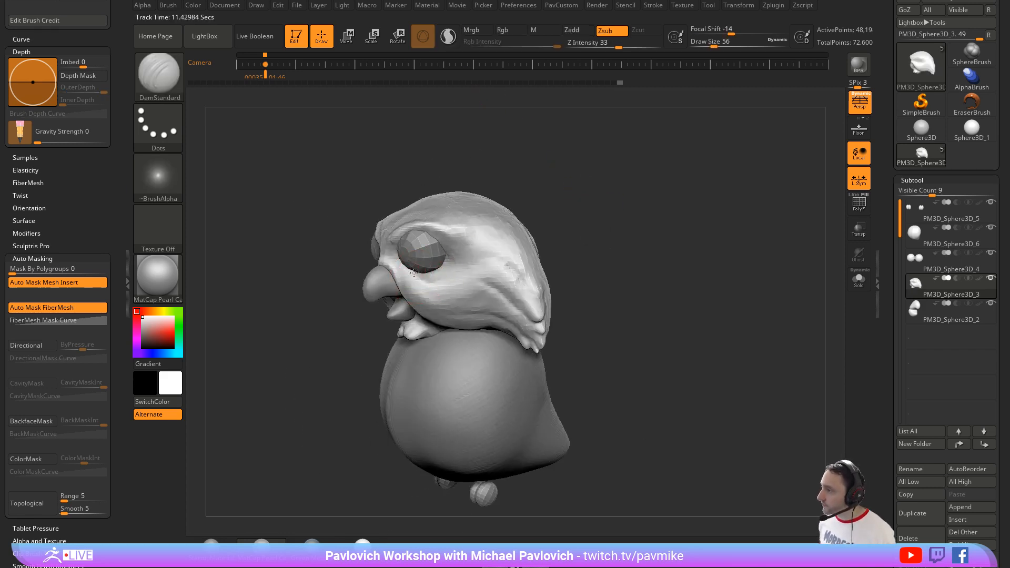
{"action": "key", "text": "s"}
{"action": "left_click", "coordinate": [417, 276]}
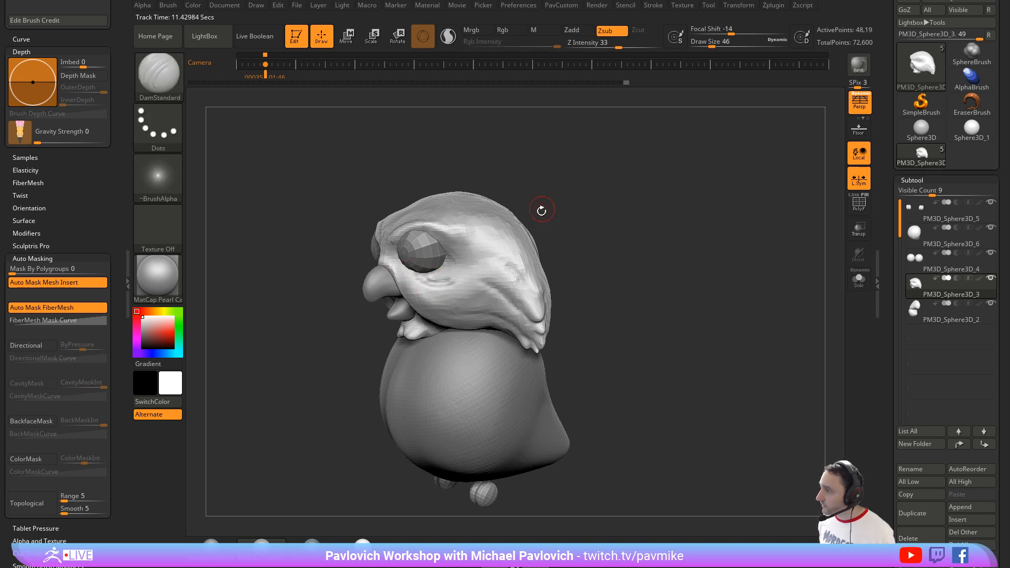
{"action": "left_click_drag", "start_coordinate": [541, 211], "coordinate": [447, 287]}
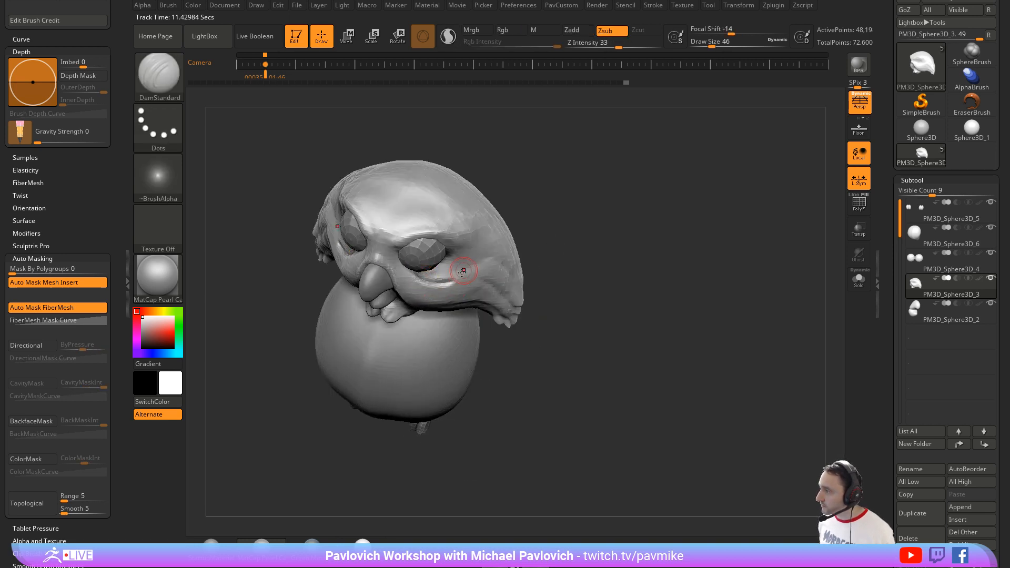
Step: Soften the creases beneath the eyes and the cheek surface, switching the smoothing brush to SmoothStronger
{"action": "key", "text": "shift"}
{"action": "left_click_drag", "start_coordinate": [577, 243], "coordinate": [449, 276]}
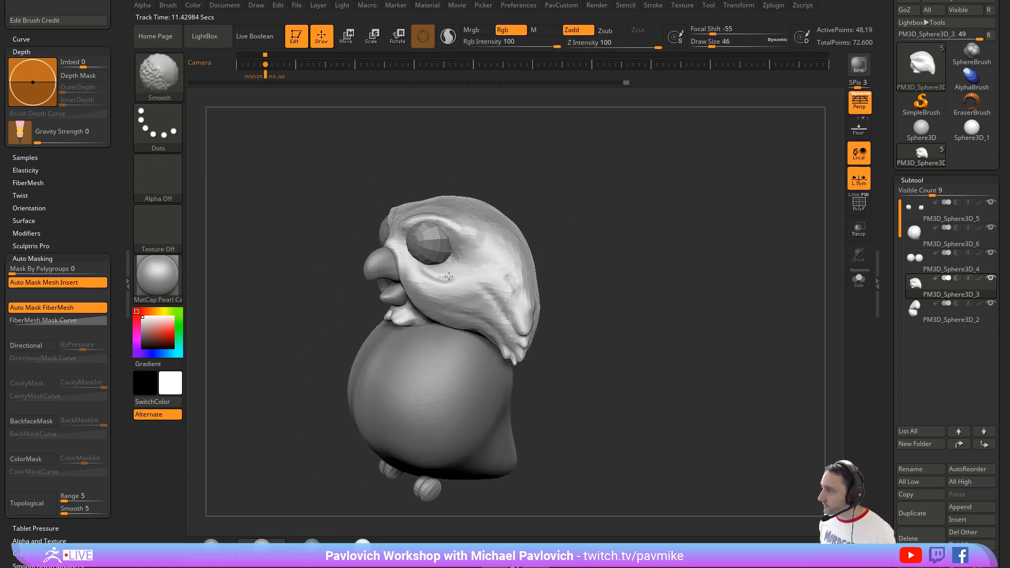
{"action": "left_click_drag", "start_coordinate": [550, 181], "coordinate": [621, 179]}
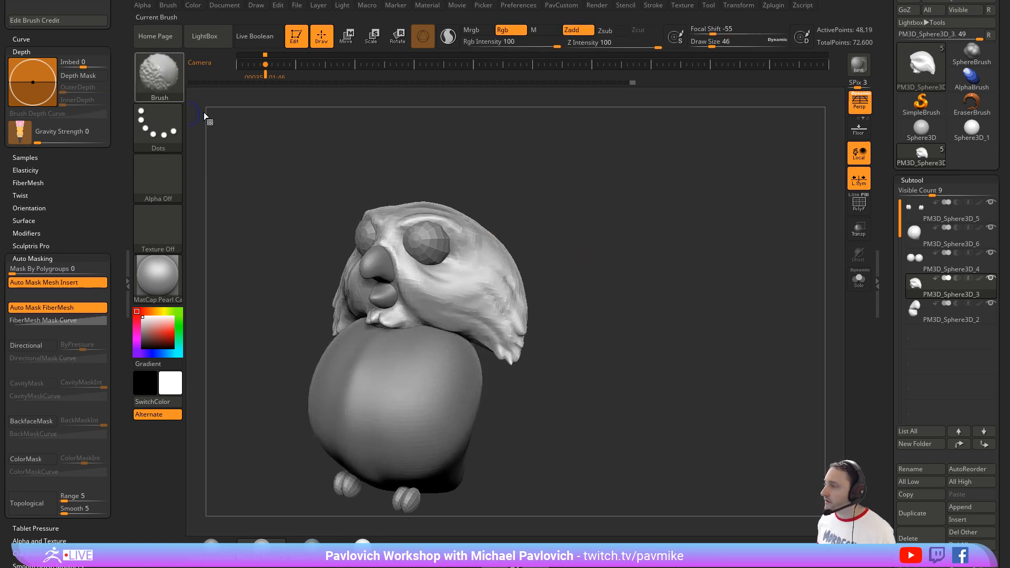
{"action": "left_click", "coordinate": [169, 83], "text": "shift"}
{"action": "left_click", "coordinate": [274, 383], "text": "shift"}
{"action": "left_click_drag", "start_coordinate": [557, 234], "coordinate": [491, 253]}
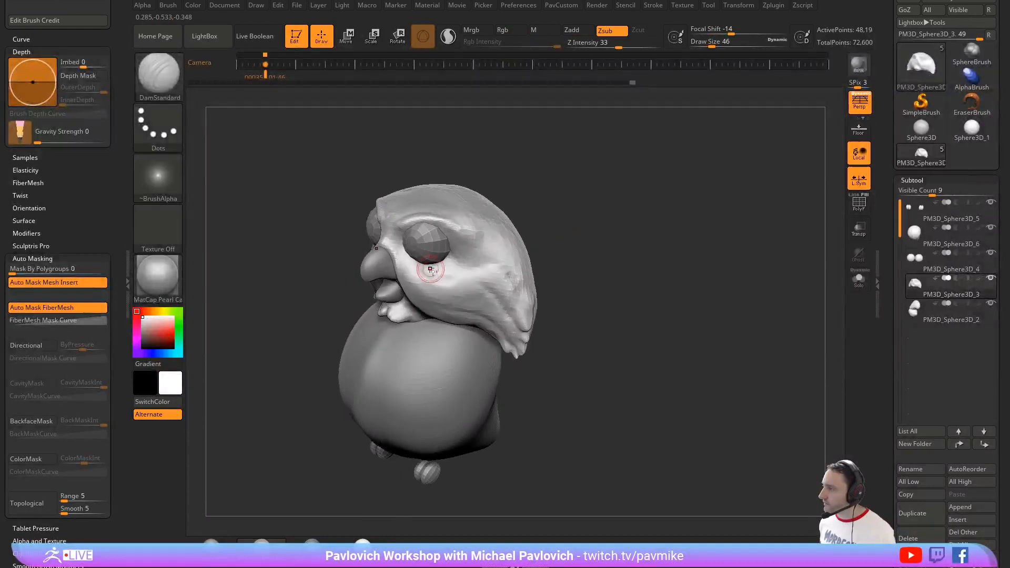
{"action": "key", "text": "shift"}
{"action": "left_click_drag", "start_coordinate": [565, 206], "coordinate": [647, 218]}
Step: Turn off perspective and build up the area between the eyes with the Standard brush at draw size 80
{"action": "key", "text": "s"}
{"action": "left_click", "coordinate": [857, 106]}
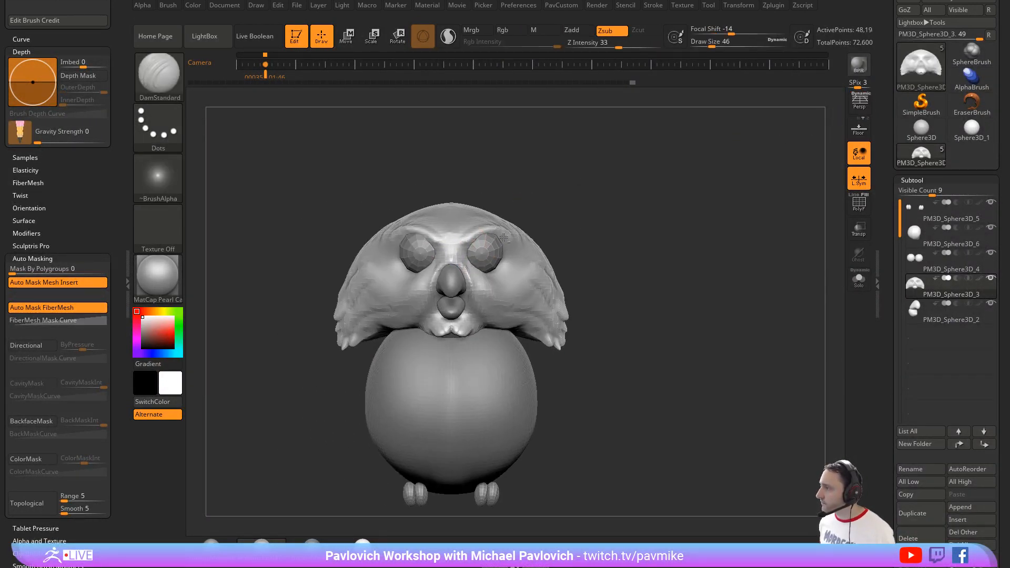
{"action": "key", "text": "b"}
{"action": "key", "text": "s"}
{"action": "key", "text": "t"}
{"action": "key", "text": "s"}
{"action": "mouse_move", "coordinate": [457, 252]}
{"action": "left_mouse_down"}
{"action": "mouse_move", "coordinate": [451, 278]}
{"action": "mouse_move", "coordinate": [458, 265]}
{"action": "left_mouse_up"}
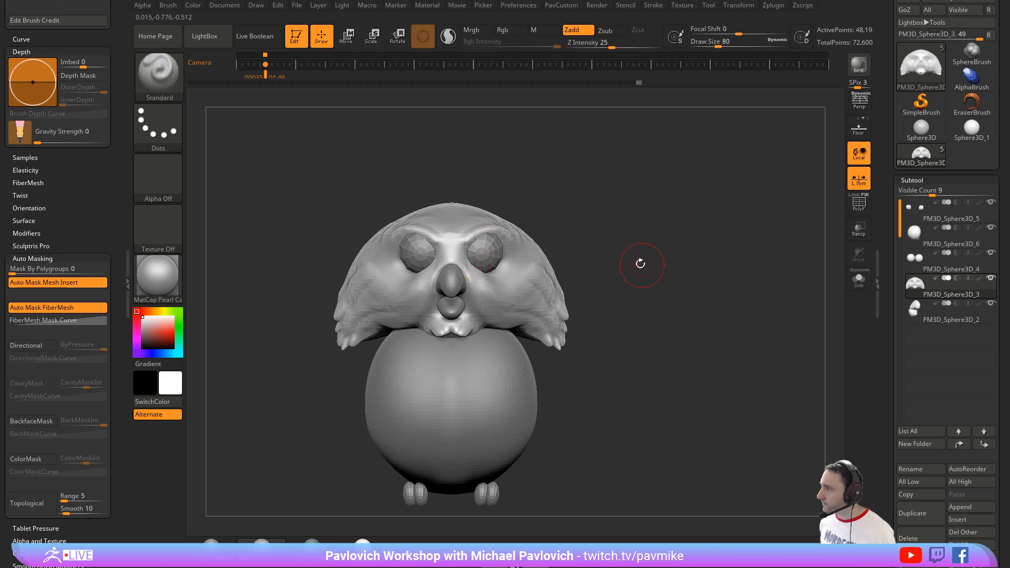
{"action": "left_click_drag", "start_coordinate": [640, 264], "coordinate": [547, 256], "text": "alt"}
{"action": "key", "text": "shift"}
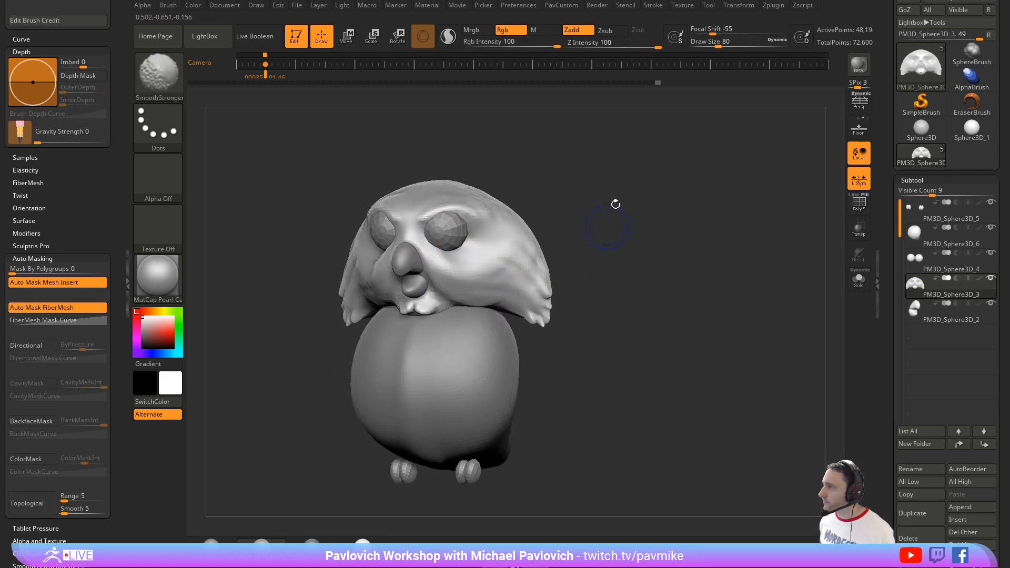
Step: Add volume to the brows above the eyes with the Standard brush at draw size 140
{"action": "mouse_move", "coordinate": [615, 204]}
{"action": "left_mouse_down"}
{"action": "mouse_move", "coordinate": [581, 196]}
{"action": "mouse_move", "coordinate": [605, 220]}
{"action": "left_mouse_up"}
{"action": "key", "text": "s"}
{"action": "left_click_drag", "start_coordinate": [432, 249], "coordinate": [448, 248]}
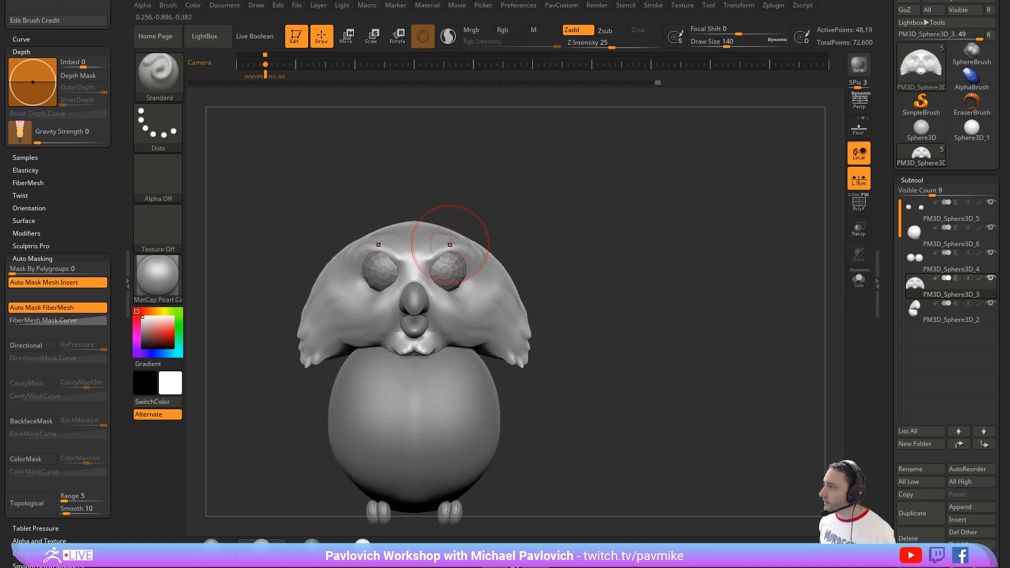
{"action": "mouse_move", "coordinate": [542, 210]}
{"action": "left_mouse_down"}
{"action": "mouse_move", "coordinate": [489, 209]}
{"action": "mouse_move", "coordinate": [440, 224]}
{"action": "left_mouse_up"}
Step: Reshape the crown and back of the head with the Move brush at draw size 311
{"action": "key", "text": "b"}
{"action": "key", "text": "m"}
{"action": "key", "text": "v"}
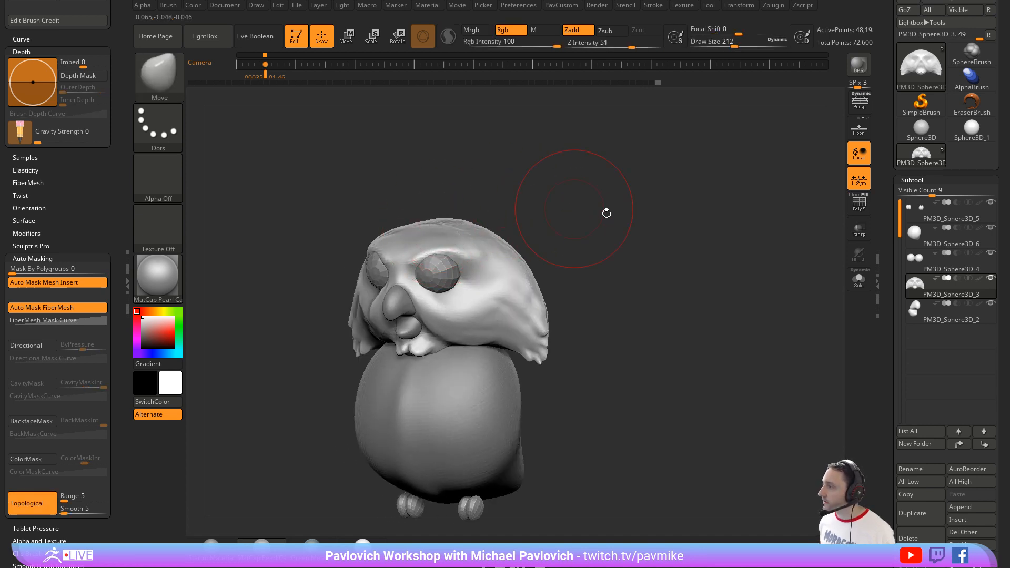
{"action": "left_click_drag", "start_coordinate": [607, 212], "coordinate": [525, 234]}
{"action": "key", "text": "s"}
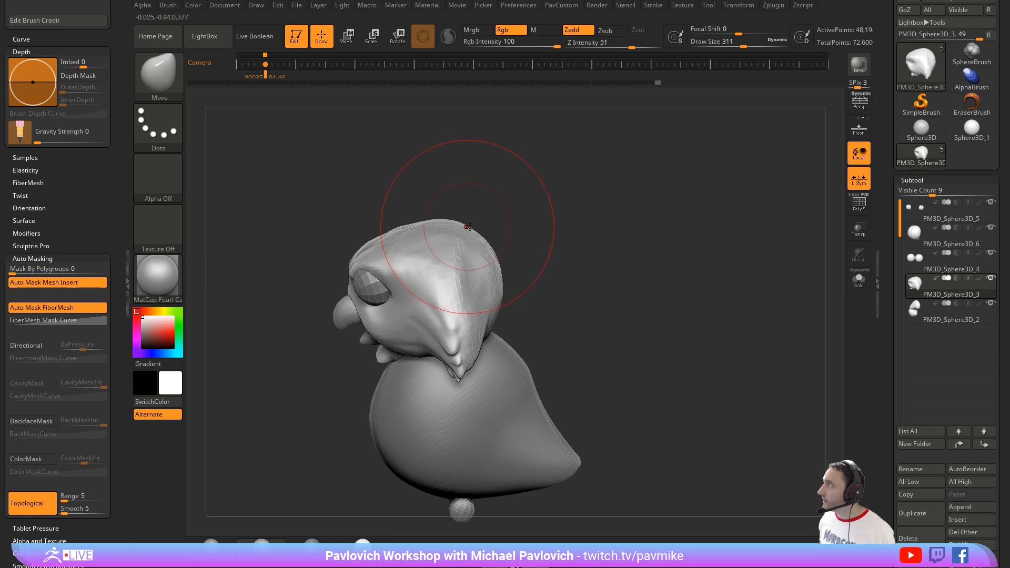
{"action": "left_click_drag", "start_coordinate": [577, 202], "coordinate": [592, 184], "text": "alt"}
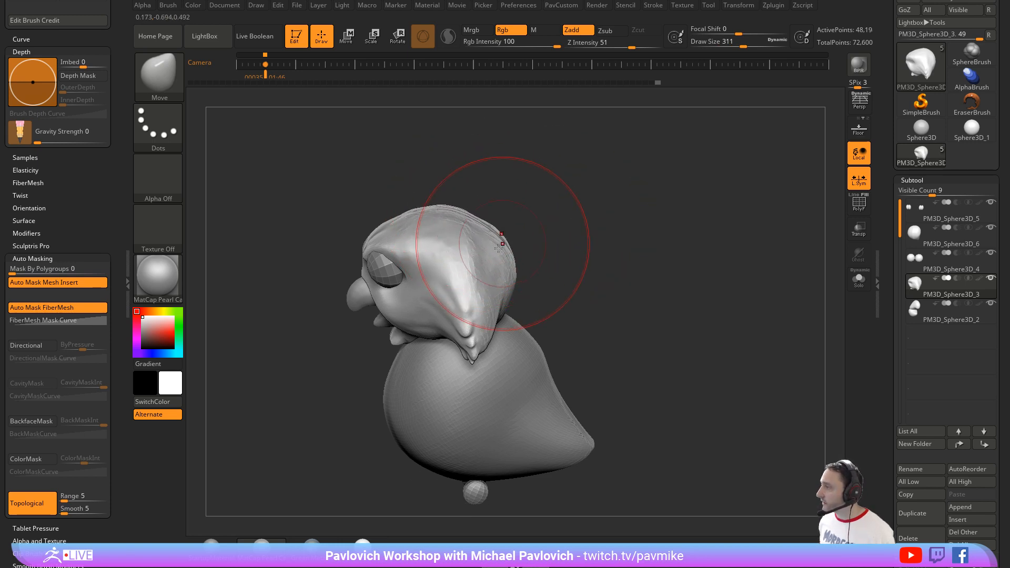
{"action": "mouse_move", "coordinate": [538, 245]}
{"action": "left_mouse_down"}
{"action": "mouse_move", "coordinate": [602, 224]}
{"action": "mouse_move", "coordinate": [612, 239]}
{"action": "mouse_move", "coordinate": [583, 254]}
{"action": "left_mouse_up"}
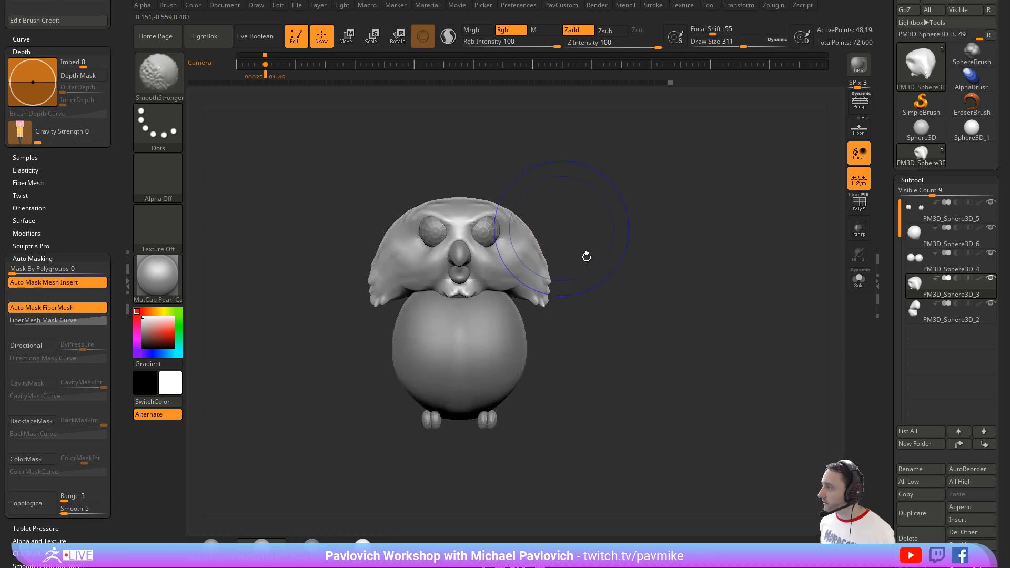
Step: Mask the sides of the head with the MaskLasso brush
{"action": "key", "text": "ctrl"}
{"action": "left_click_drag", "start_coordinate": [544, 210], "coordinate": [517, 202], "text": "ctrl"}
{"action": "left_click", "coordinate": [172, 81], "text": "ctrl"}
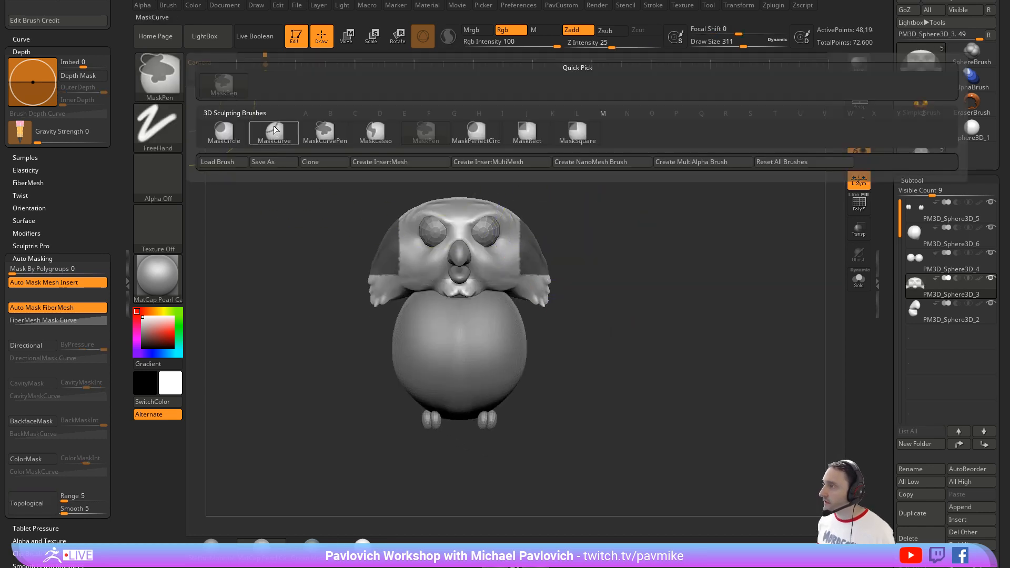
{"action": "left_click", "coordinate": [374, 135]}
{"action": "left_click_drag", "start_coordinate": [516, 199], "coordinate": [622, 305], "text": "ctrl"}
{"action": "left_click", "coordinate": [601, 241], "text": "ctrl"}
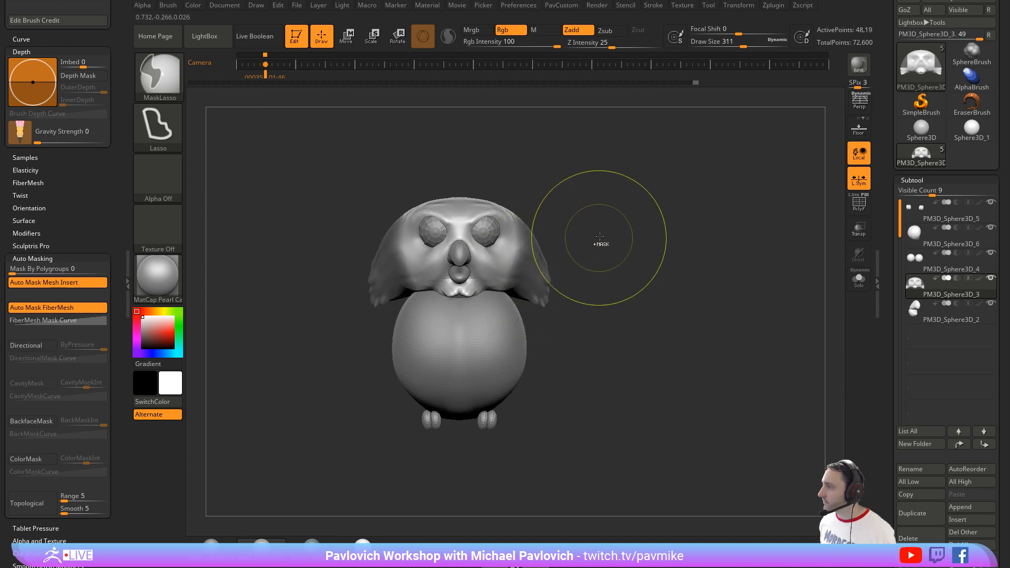
Step: Invert the mask and reposition the unmasked sides of the head inward and downward
{"action": "key", "text": "w"}
{"action": "left_click_drag", "start_coordinate": [566, 264], "coordinate": [558, 280]}
{"action": "left_click_drag", "start_coordinate": [561, 210], "coordinate": [557, 215]}
{"action": "key", "text": "q"}
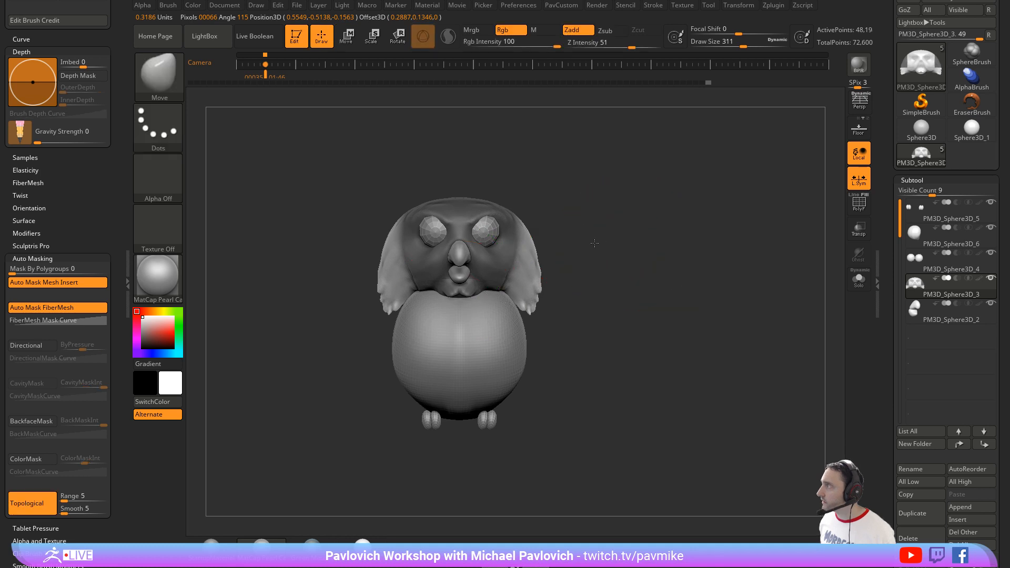
{"action": "mouse_move", "coordinate": [597, 248]}
{"action": "left_mouse_down", "text": "alt"}
{"action": "mouse_move", "coordinate": [557, 241]}
{"action": "mouse_move", "coordinate": [488, 274]}
{"action": "left_mouse_up", "text": "alt"}
{"action": "key", "text": "b"}
{"action": "key", "text": "p"}
{"action": "key", "text": "i"}
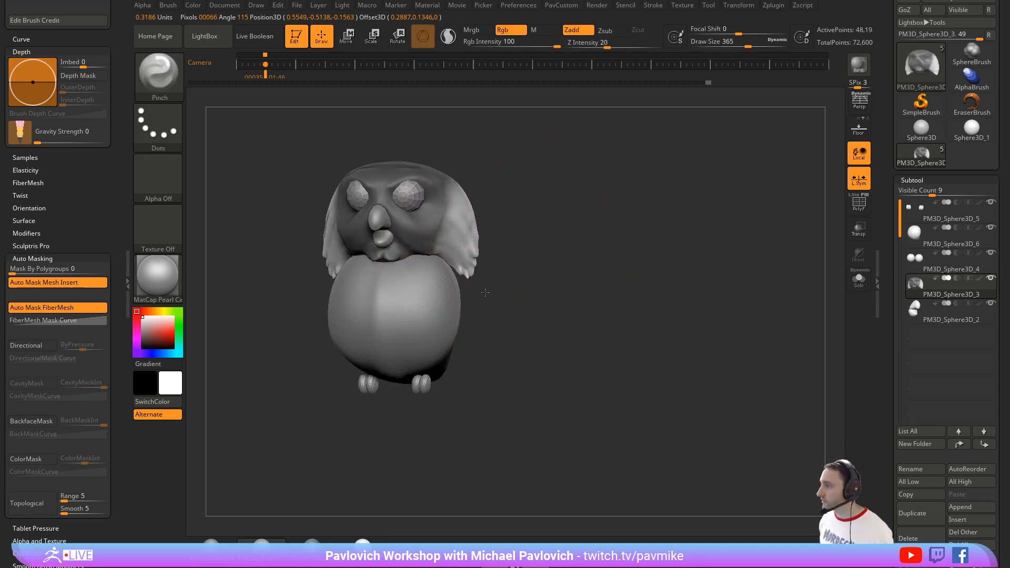
Step: Reshape the unmasked sides of the head with the Move brush at draw size 286 and clear the mask
{"action": "key", "text": "b"}
{"action": "key", "text": "m"}
{"action": "key", "text": "v"}
{"action": "left_click_drag", "start_coordinate": [505, 280], "coordinate": [470, 256]}
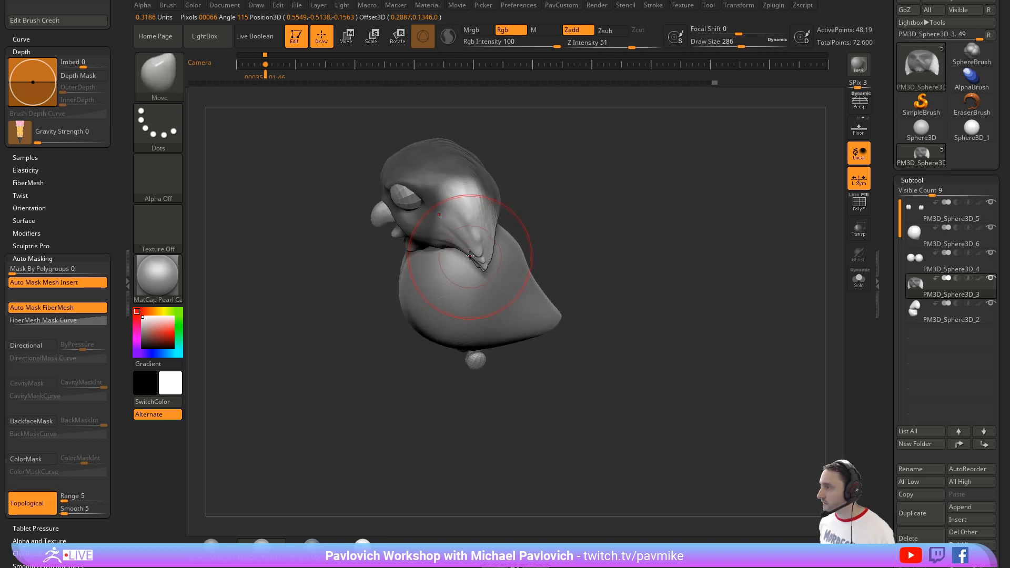
{"action": "key", "text": "s"}
{"action": "mouse_move", "coordinate": [561, 219]}
{"action": "left_mouse_down"}
{"action": "mouse_move", "coordinate": [497, 255]}
{"action": "mouse_move", "coordinate": [591, 235]}
{"action": "mouse_move", "coordinate": [594, 243]}
{"action": "left_mouse_up"}
Step: Reshape the back of the head with the Move brush at draw size 245 and smooth its surface
{"action": "key", "text": "s"}
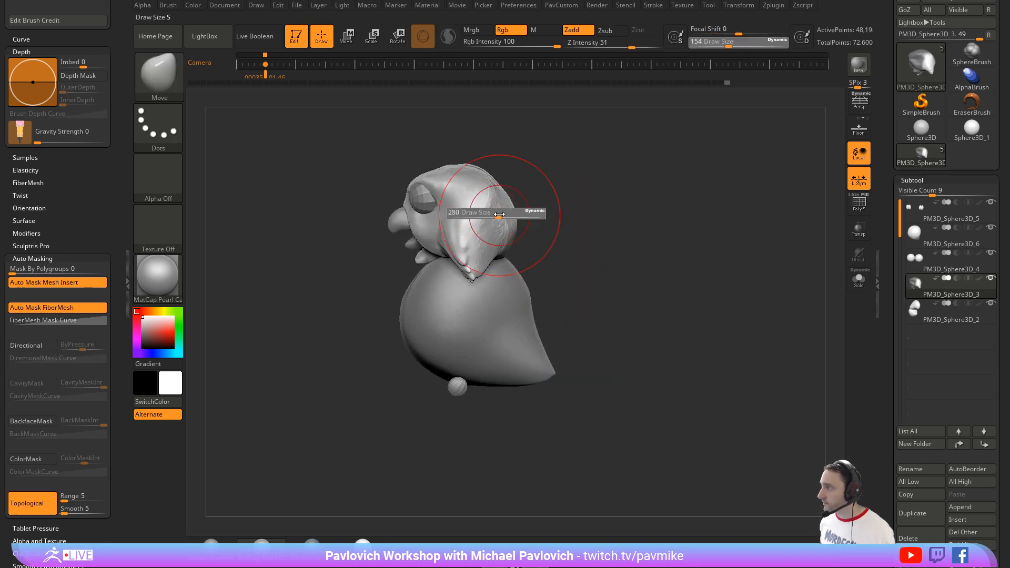
{"action": "left_click_drag", "start_coordinate": [536, 164], "coordinate": [512, 179]}
{"action": "key", "text": "s"}
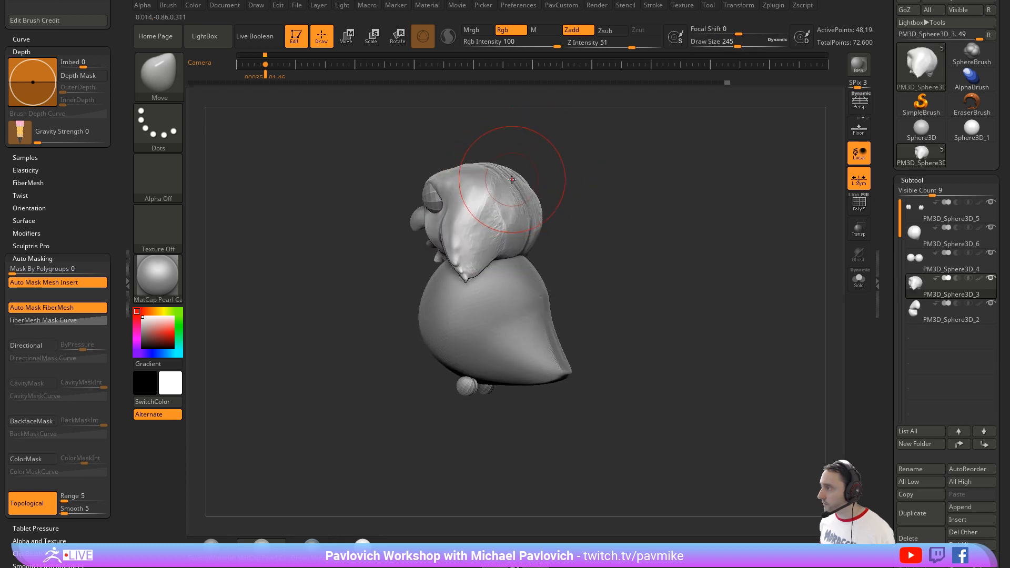
{"action": "left_click_drag", "start_coordinate": [598, 159], "coordinate": [513, 180]}
{"action": "key", "text": "shift"}
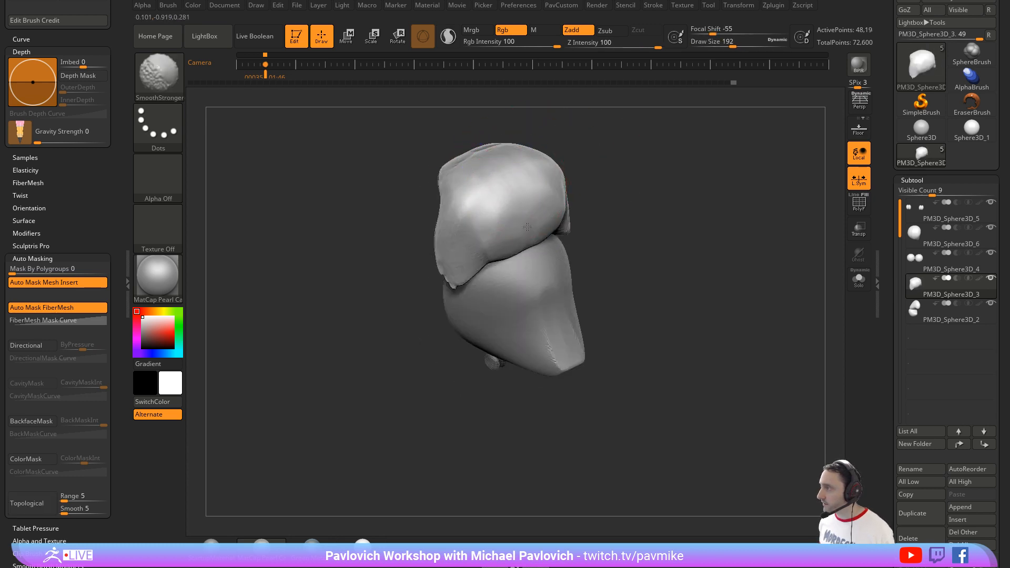
Step: Select the eyes subtool, switch to the Standard brush at draw size 35, and shift the eyes outward with the Move gizmo
{"action": "left_click_drag", "start_coordinate": [600, 204], "coordinate": [426, 189], "text": "shift"}
{"action": "mouse_move", "coordinate": [579, 188]}
{"action": "left_mouse_down", "text": "alt"}
{"action": "mouse_move", "coordinate": [615, 231]}
{"action": "mouse_move", "coordinate": [606, 310]}
{"action": "left_mouse_up", "text": "alt"}
{"action": "key", "text": "b"}
{"action": "key", "text": "s"}
{"action": "key", "text": "t"}
{"action": "key", "text": "s"}
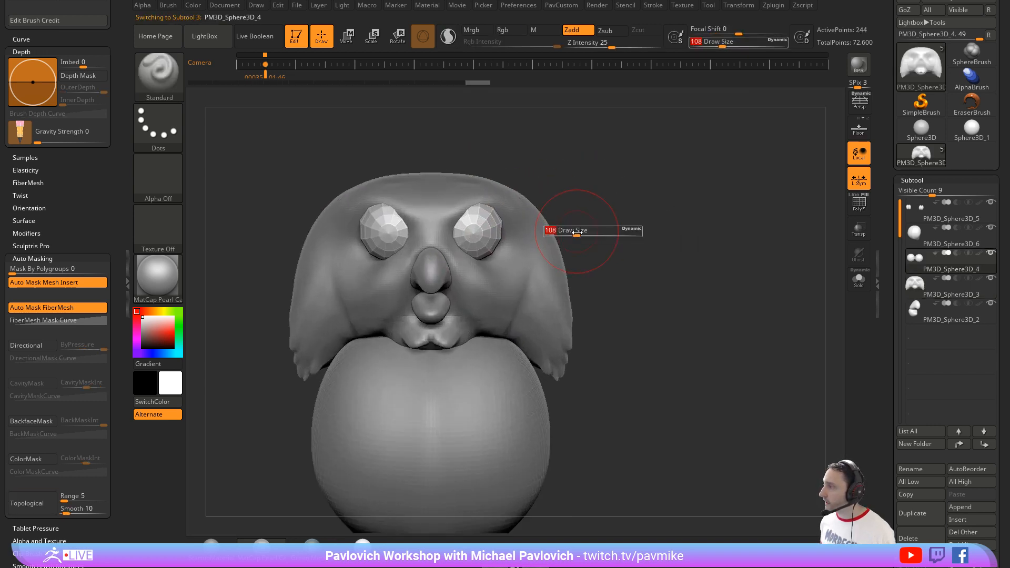
{"action": "left_click_drag", "start_coordinate": [576, 232], "coordinate": [561, 232]}
{"action": "key", "text": "w"}
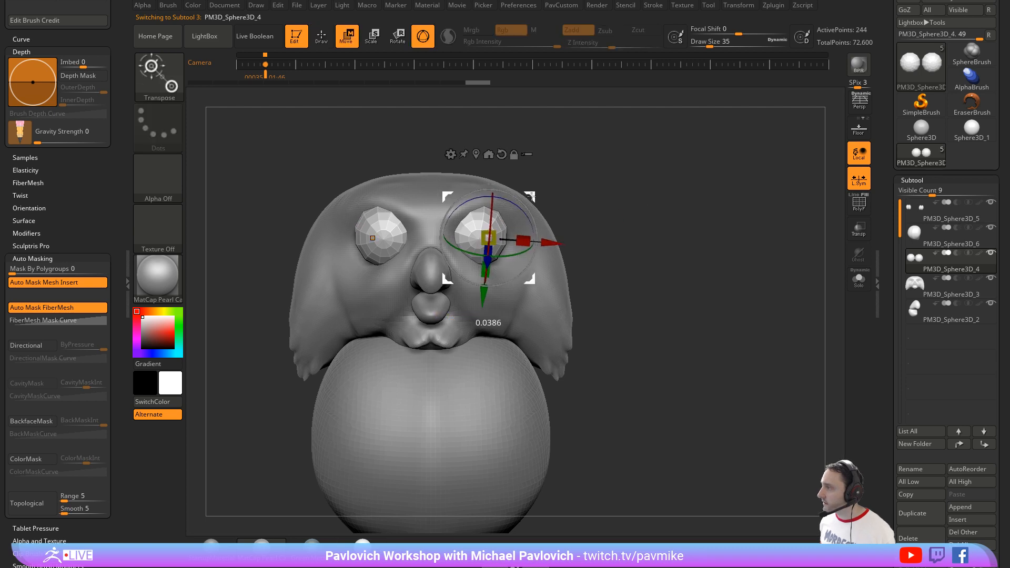
{"action": "key", "text": "q"}
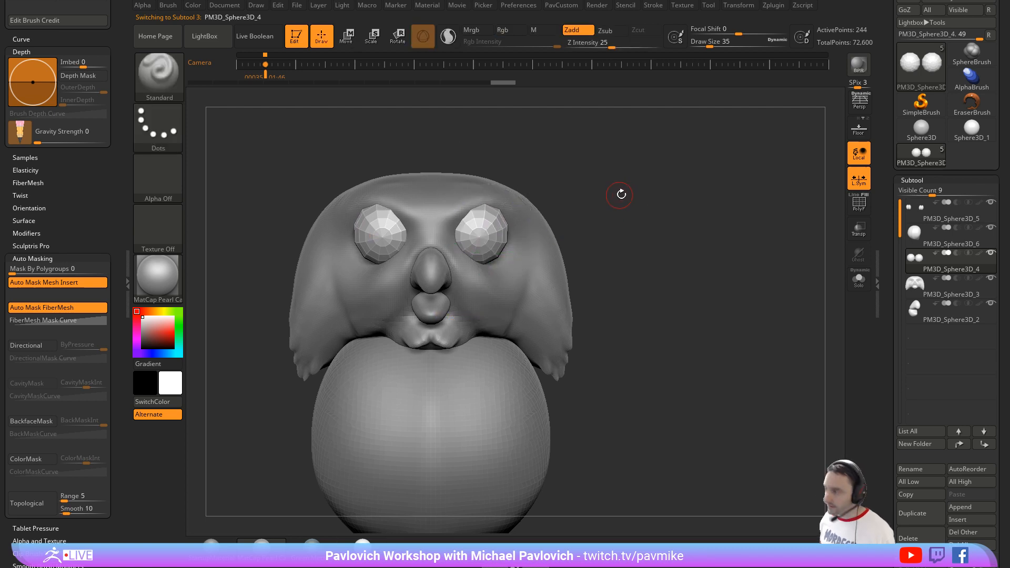
Step: Reposition the eyes on the face so they sit farther apart, checking their depth from the side
{"action": "mouse_move", "coordinate": [620, 194]}
{"action": "left_mouse_down"}
{"action": "mouse_move", "coordinate": [591, 193]}
{"action": "mouse_move", "coordinate": [576, 213]}
{"action": "mouse_move", "coordinate": [543, 202]}
{"action": "left_mouse_up"}
{"action": "key", "text": "w"}
{"action": "left_click_drag", "start_coordinate": [647, 158], "coordinate": [697, 158]}
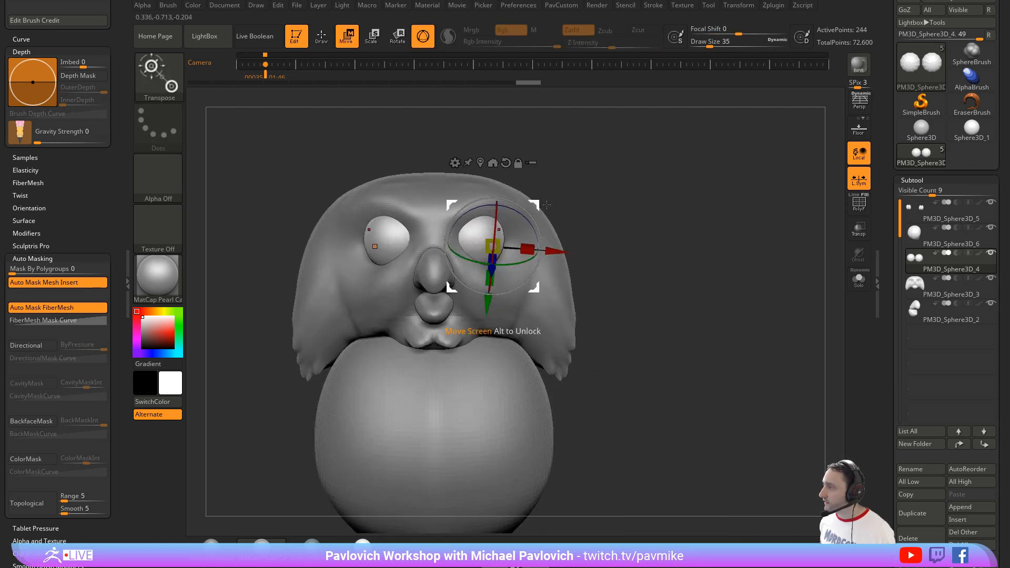
{"action": "left_click_drag", "start_coordinate": [547, 205], "coordinate": [537, 202]}
{"action": "key", "text": "q"}
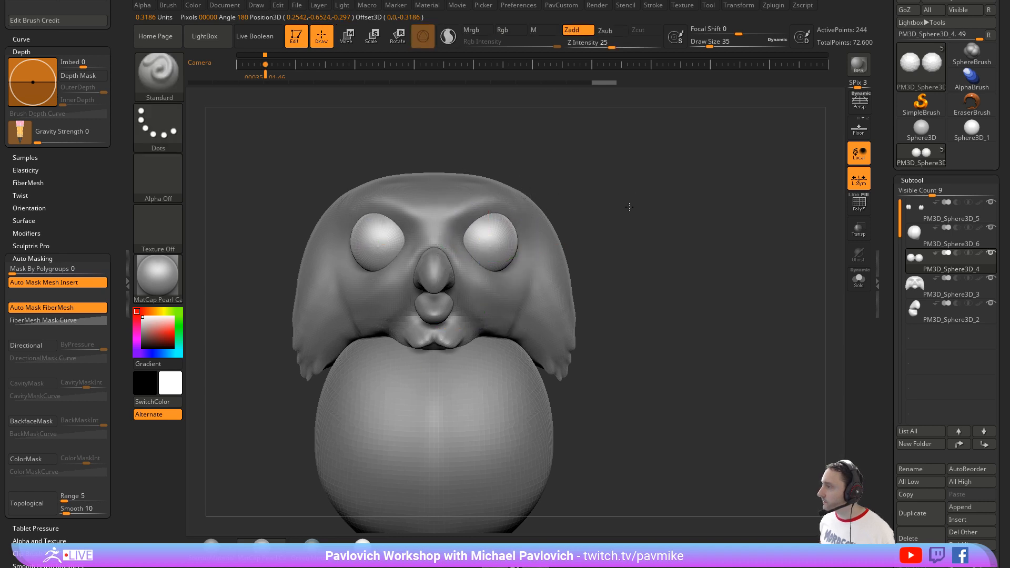
Step: Turn off local symmetry for the head and select the beak subtool
{"action": "left_click_drag", "start_coordinate": [629, 207], "coordinate": [543, 212], "text": "alt"}
{"action": "left_click", "coordinate": [525, 256], "text": "alt"}
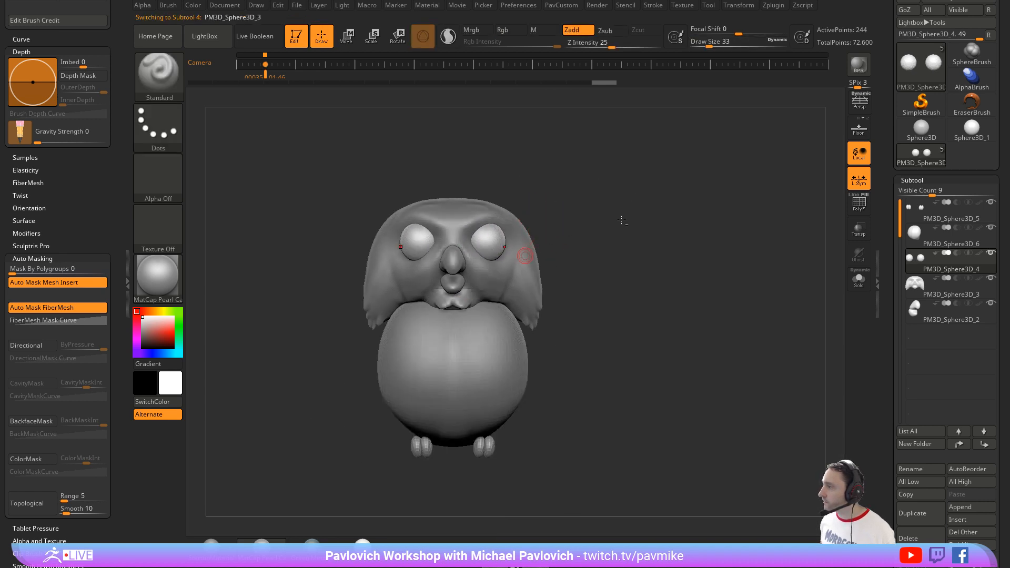
{"action": "key", "text": "space"}
{"action": "left_click", "coordinate": [615, 190]}
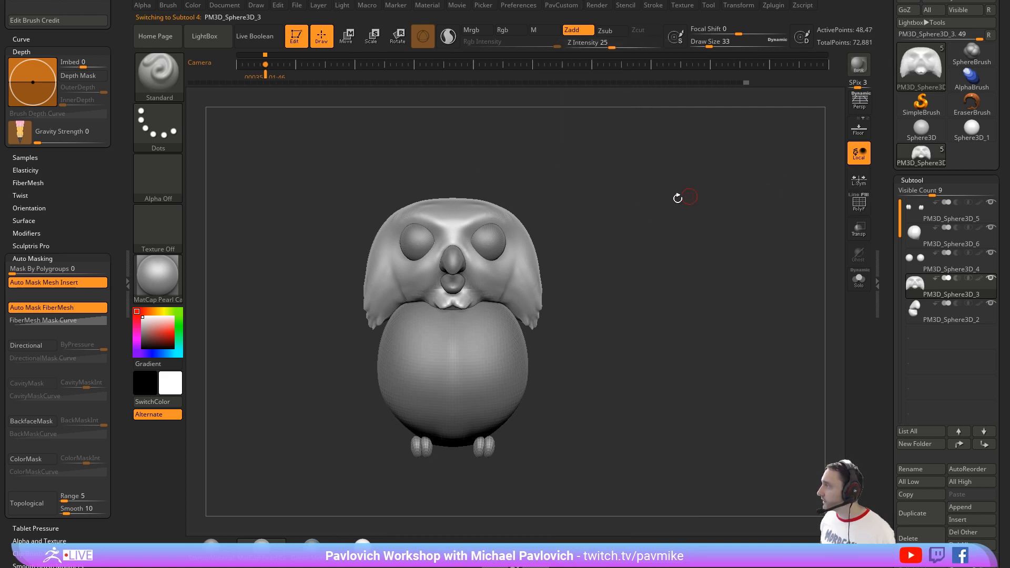
{"action": "key", "text": "space"}
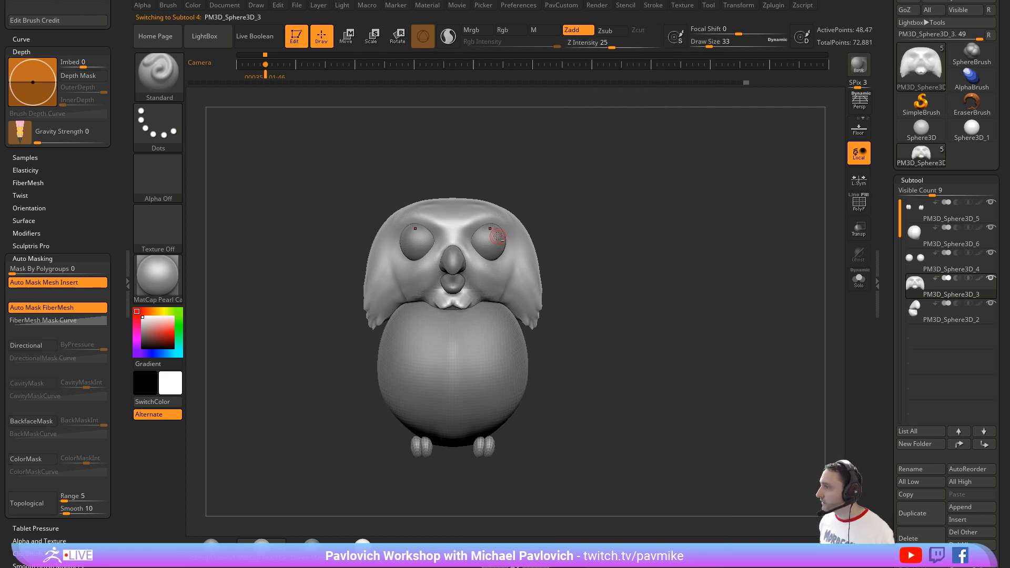
{"action": "left_click", "coordinate": [497, 237], "text": "alt"}
{"action": "key", "text": "space"}
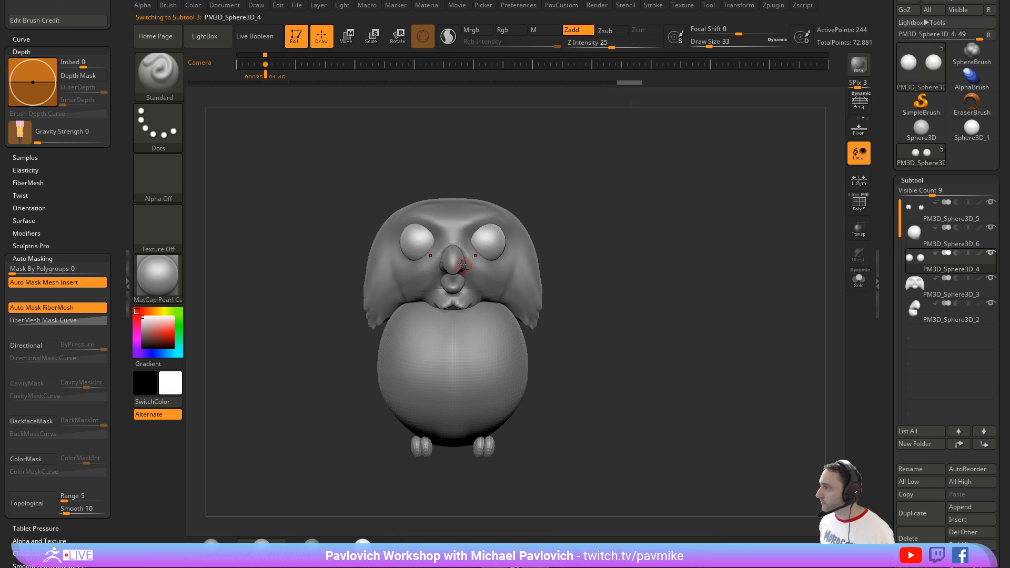
{"action": "key", "text": "space"}
{"action": "left_click", "coordinate": [492, 311], "text": "alt"}
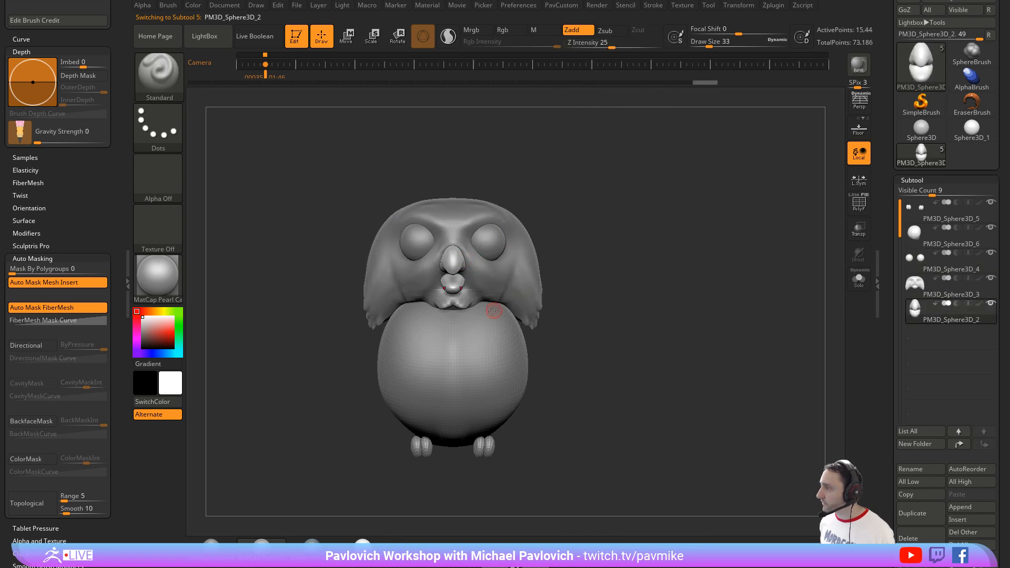
Step: Reshape the lower beak with the Move brush, using topological masking at draw size 59
{"action": "left_click_drag", "start_coordinate": [615, 219], "coordinate": [676, 234], "text": "alt"}
{"action": "mouse_move", "coordinate": [644, 235]}
{"action": "left_mouse_down"}
{"action": "mouse_move", "coordinate": [662, 196]}
{"action": "mouse_move", "coordinate": [756, 206]}
{"action": "left_mouse_up"}
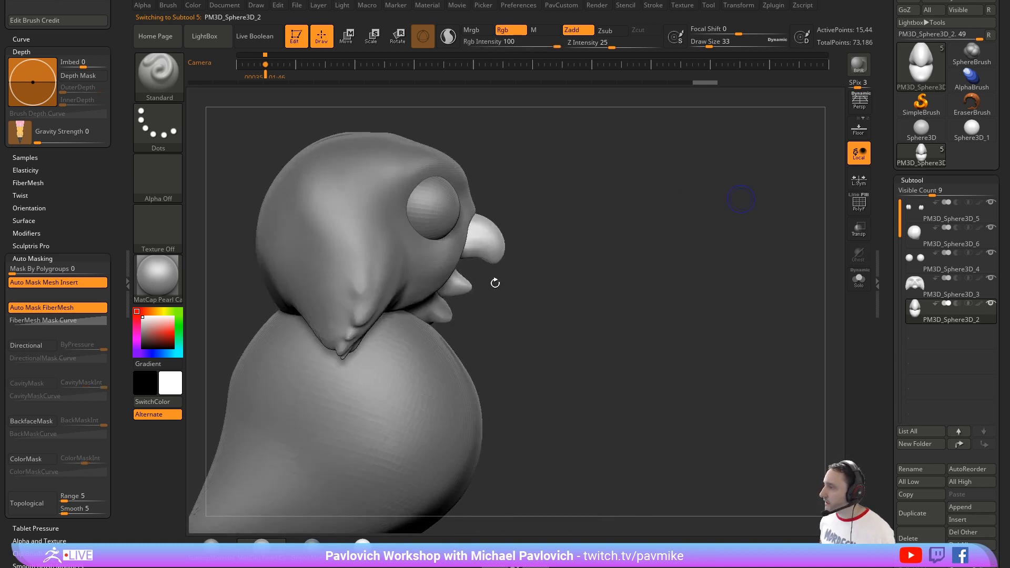
{"action": "key", "text": "s"}
{"action": "mouse_move", "coordinate": [489, 286]}
{"action": "left_mouse_down"}
{"action": "mouse_move", "coordinate": [501, 289]}
{"action": "mouse_move", "coordinate": [483, 287]}
{"action": "left_mouse_up"}
{"action": "key", "text": "b"}
{"action": "key", "text": "m"}
{"action": "key", "text": "t"}
{"action": "key", "text": "s"}
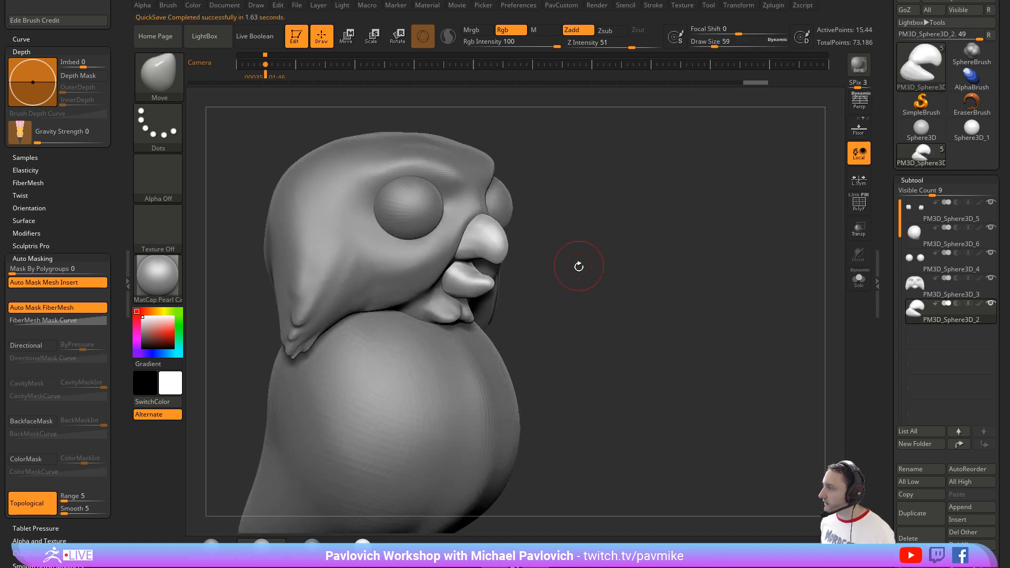
Step: Turn off topological masking and refine the beak opening with the Move brush at draw sizes 87 and 44
{"action": "left_click_drag", "start_coordinate": [579, 266], "coordinate": [524, 264]}
{"action": "left_click", "coordinate": [47, 500]}
{"action": "key", "text": "s"}
{"action": "key", "text": "s"}
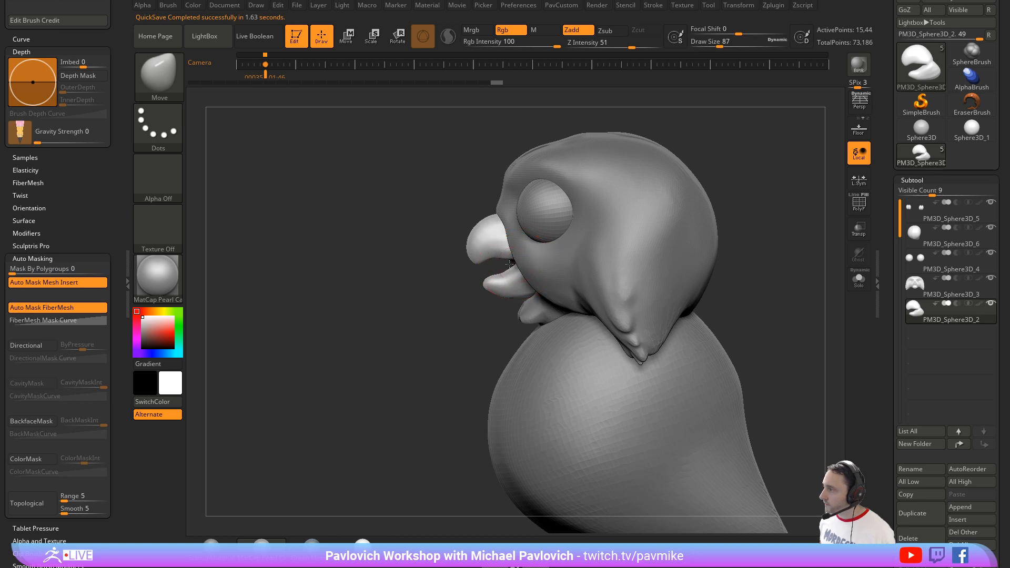
{"action": "mouse_move", "coordinate": [463, 282]}
{"action": "left_mouse_down"}
{"action": "mouse_move", "coordinate": [604, 249]}
{"action": "mouse_move", "coordinate": [466, 278]}
{"action": "left_mouse_up"}
{"action": "key", "text": "s"}
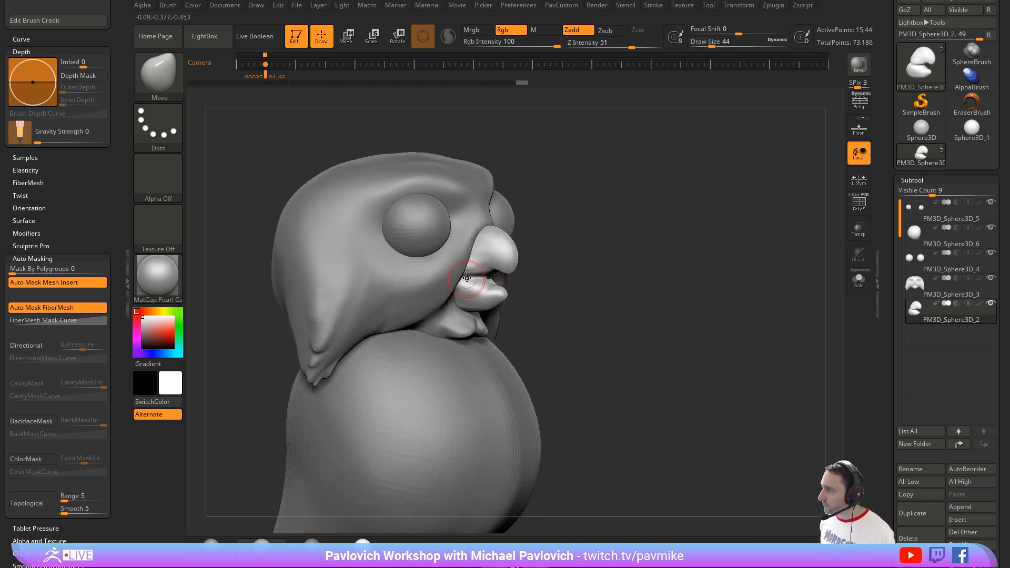
{"action": "left_click_drag", "start_coordinate": [569, 271], "coordinate": [476, 278]}
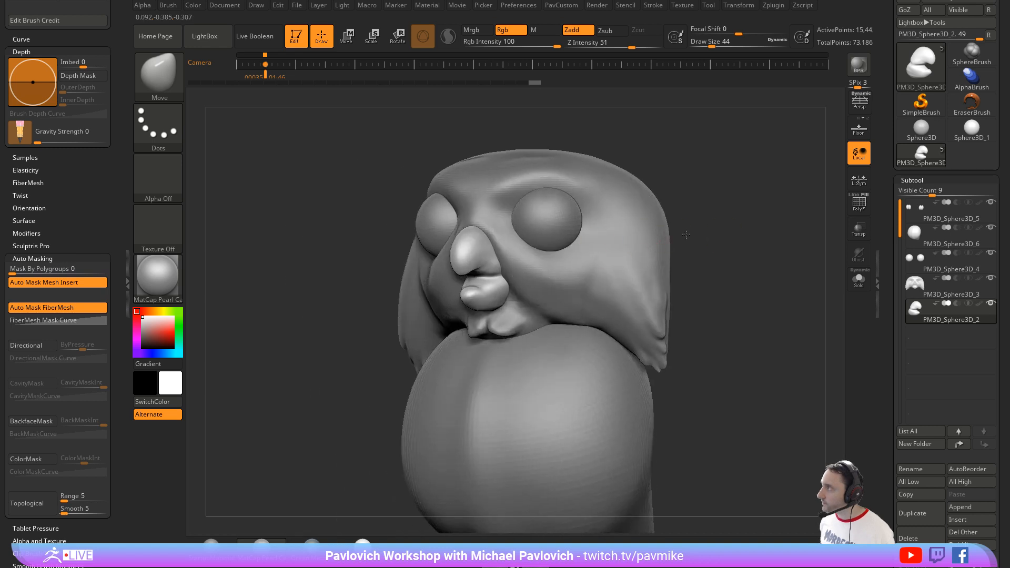
{"action": "left_click_drag", "start_coordinate": [687, 235], "coordinate": [644, 234]}
Step: Isolate the beak and carve creases along the upper and lower mouth edges with the DamStandard brush at draw size 44
{"action": "left_click", "coordinate": [859, 278]}
{"action": "left_click_drag", "start_coordinate": [801, 252], "coordinate": [677, 202]}
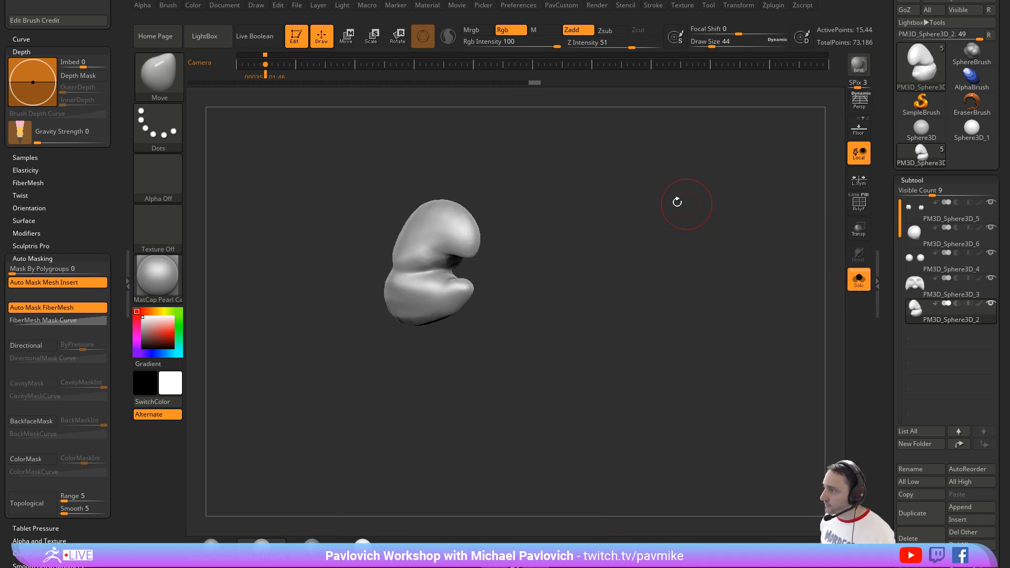
{"action": "key", "text": "b"}
{"action": "key", "text": "d"}
{"action": "key", "text": "s"}
{"action": "right_click_drag", "start_coordinate": [448, 238], "coordinate": [473, 245]}
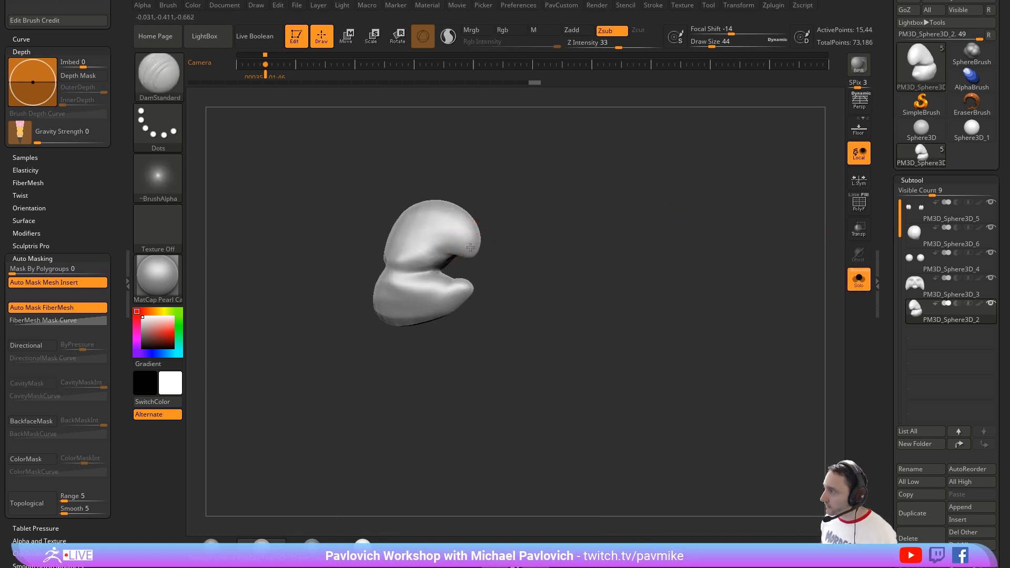
{"action": "left_click_drag", "start_coordinate": [396, 278], "coordinate": [400, 286]}
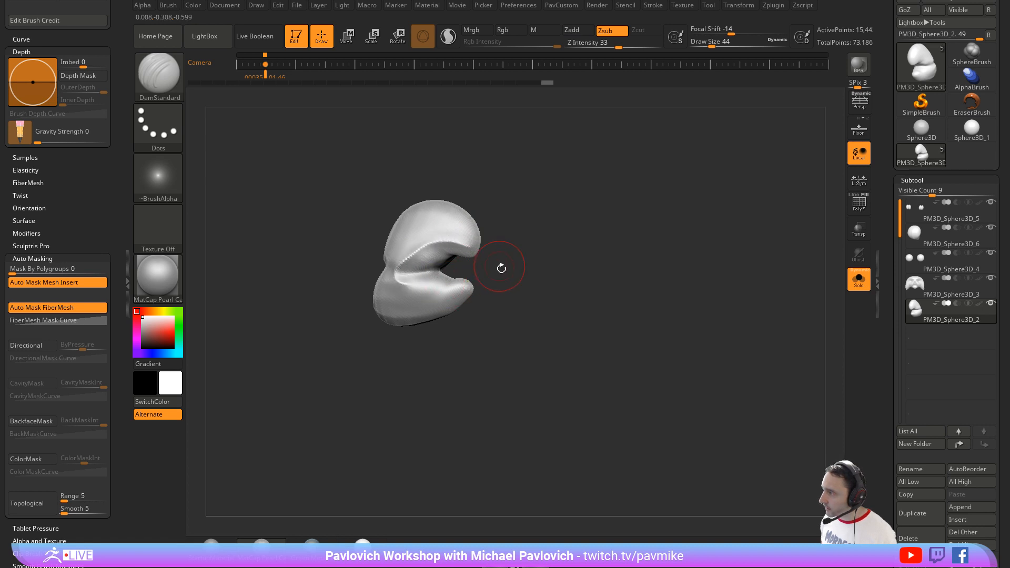
{"action": "mouse_move", "coordinate": [500, 268]}
{"action": "left_mouse_down"}
{"action": "mouse_move", "coordinate": [512, 268]}
{"action": "mouse_move", "coordinate": [503, 273]}
{"action": "left_mouse_up"}
{"action": "key", "text": "ctrl+z"}
{"action": "left_click_drag", "start_coordinate": [377, 298], "coordinate": [402, 288]}
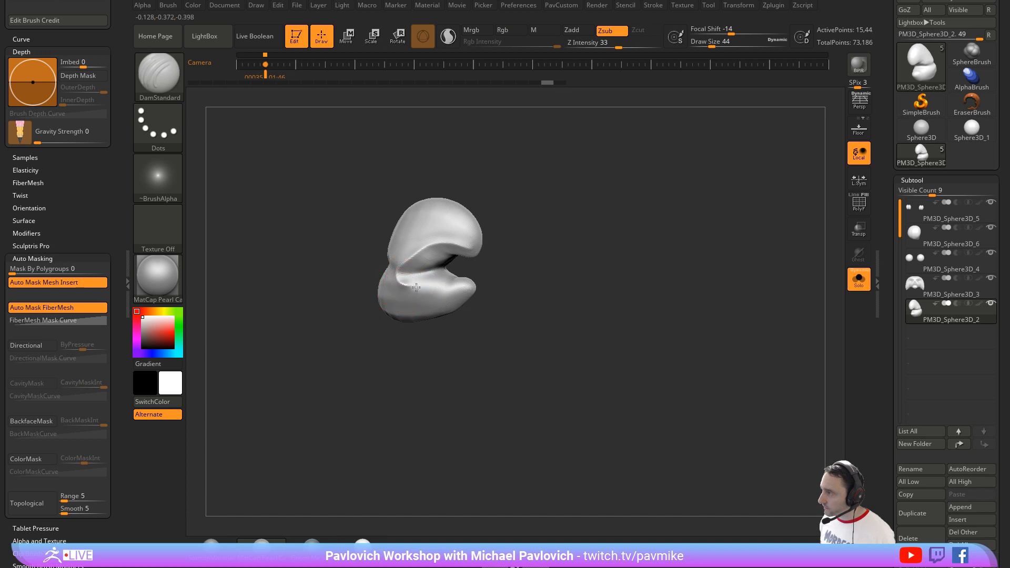
{"action": "left_click_drag", "start_coordinate": [520, 272], "coordinate": [462, 242]}
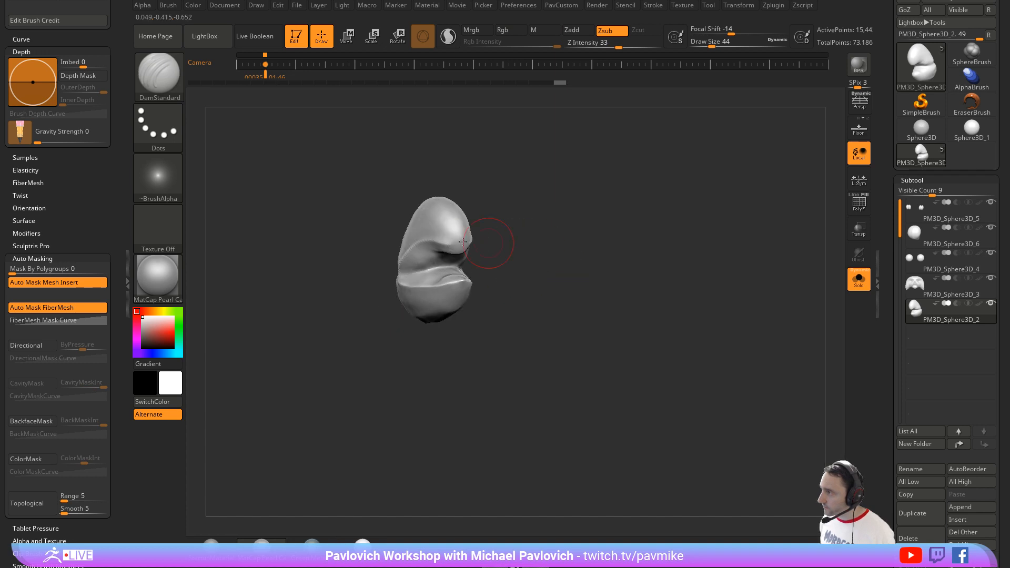
Step: Build up the sides of the beak around the mouth corners with the Clay brush at draw size 41
{"action": "mouse_move", "coordinate": [567, 226]}
{"action": "left_mouse_down"}
{"action": "mouse_move", "coordinate": [541, 219]}
{"action": "mouse_move", "coordinate": [505, 230]}
{"action": "mouse_move", "coordinate": [500, 242]}
{"action": "mouse_move", "coordinate": [552, 241]}
{"action": "mouse_move", "coordinate": [518, 262]}
{"action": "mouse_move", "coordinate": [529, 216]}
{"action": "mouse_move", "coordinate": [486, 237]}
{"action": "left_mouse_up"}
{"action": "key", "text": "b"}
{"action": "key", "text": "c"}
{"action": "key", "text": "l"}
{"action": "key", "text": "s"}
{"action": "left_click_drag", "start_coordinate": [428, 289], "coordinate": [425, 289]}
{"action": "left_click_drag", "start_coordinate": [409, 286], "coordinate": [405, 288]}
{"action": "left_click_drag", "start_coordinate": [486, 276], "coordinate": [379, 266]}
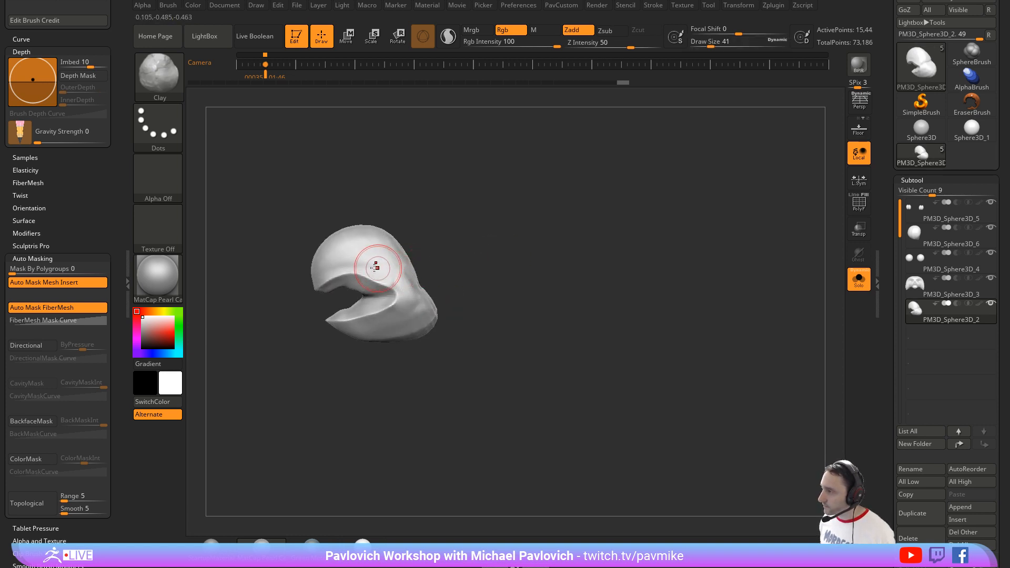
{"action": "mouse_move", "coordinate": [440, 268]}
{"action": "left_mouse_down"}
{"action": "mouse_move", "coordinate": [326, 268]}
{"action": "mouse_move", "coordinate": [428, 270]}
{"action": "mouse_move", "coordinate": [483, 209]}
{"action": "mouse_move", "coordinate": [441, 251]}
{"action": "left_mouse_up"}
Step: Flatten the back of the beak with the hPolish brush at draw size 120
{"action": "key", "text": "b"}
{"action": "key", "text": "h"}
{"action": "key", "text": "p"}
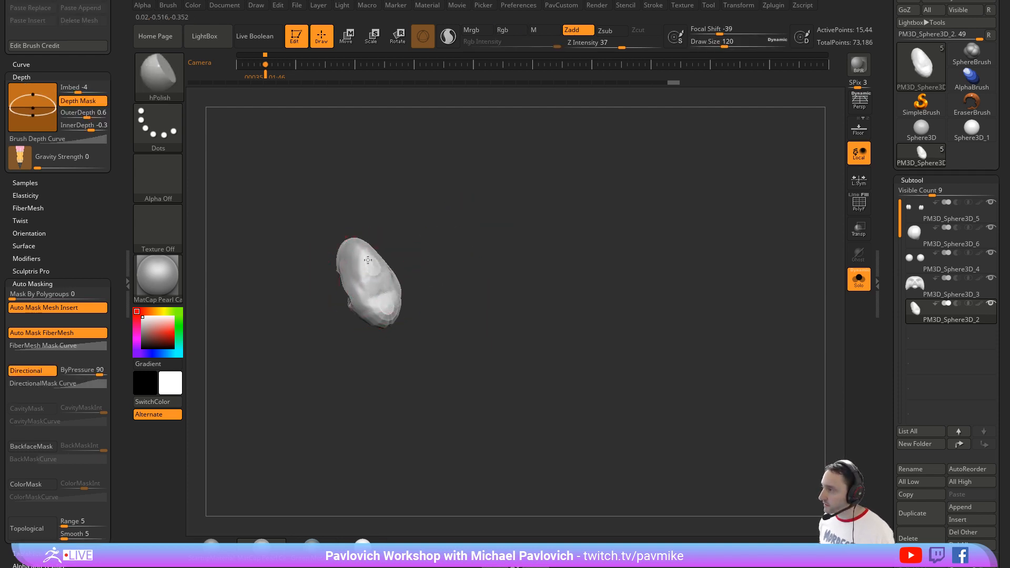
{"action": "mouse_move", "coordinate": [368, 260]}
{"action": "left_mouse_down"}
{"action": "mouse_move", "coordinate": [383, 270]}
{"action": "mouse_move", "coordinate": [388, 295]}
{"action": "mouse_move", "coordinate": [464, 242]}
{"action": "mouse_move", "coordinate": [439, 257]}
{"action": "mouse_move", "coordinate": [430, 225]}
{"action": "left_mouse_up"}
Step: Fill out the beak's sides with the Clay brush at draw size 62 and smooth its surface at draw size 31
{"action": "key", "text": "b"}
{"action": "key", "text": "c"}
{"action": "key", "text": "l"}
{"action": "key", "text": "s"}
{"action": "mouse_move", "coordinate": [382, 280]}
{"action": "left_mouse_down"}
{"action": "mouse_move", "coordinate": [358, 280]}
{"action": "mouse_move", "coordinate": [385, 311]}
{"action": "left_mouse_up"}
{"action": "left_click_drag", "start_coordinate": [341, 279], "coordinate": [381, 288]}
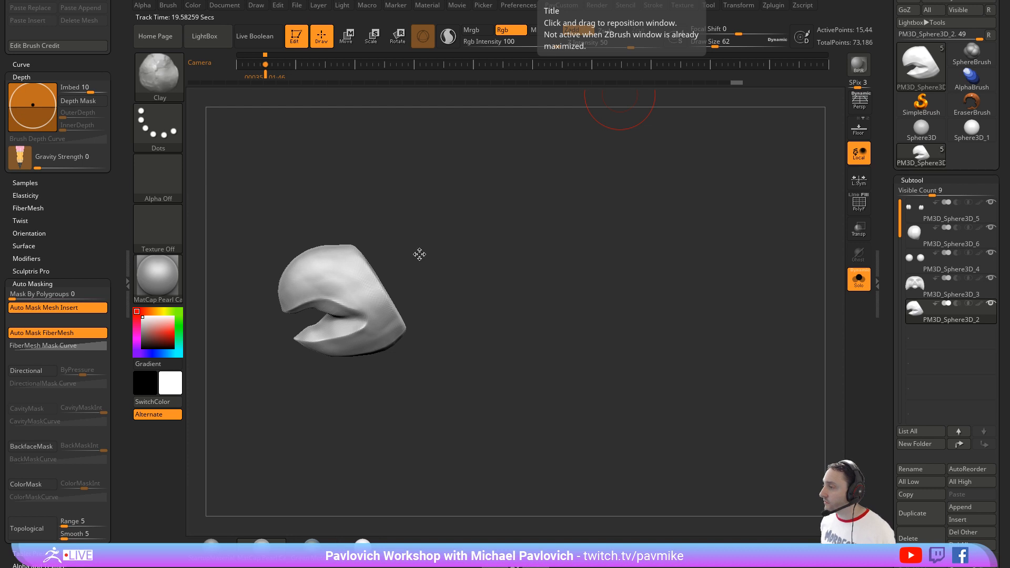
{"action": "left_click_drag", "start_coordinate": [419, 254], "coordinate": [444, 230]}
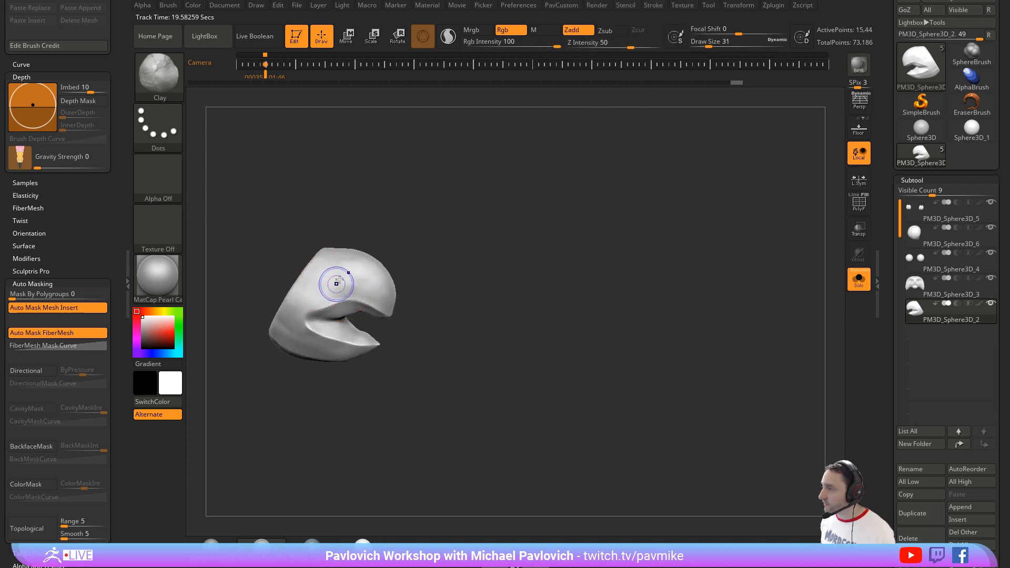
{"action": "key", "text": "shift"}
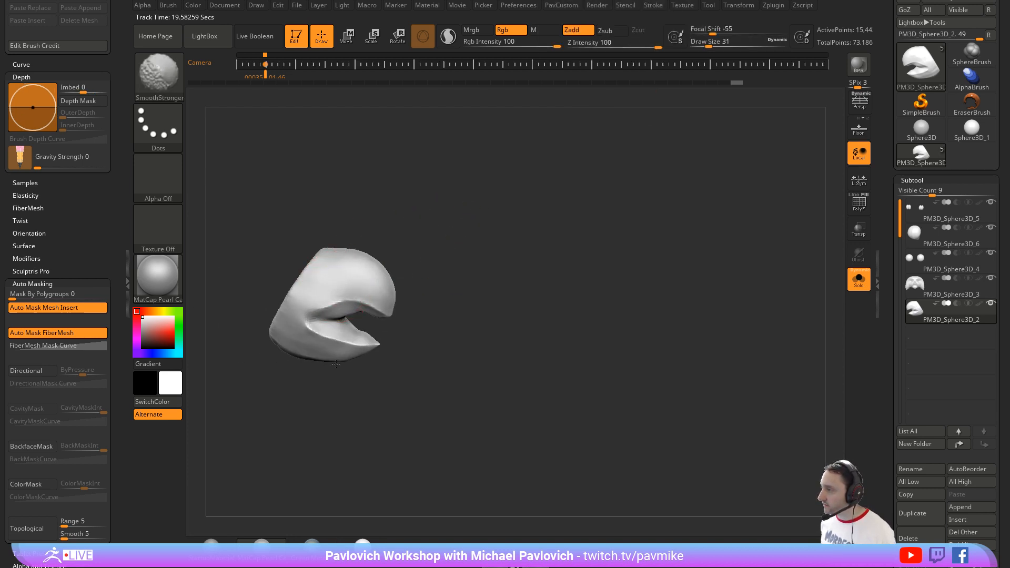
{"action": "left_click_drag", "start_coordinate": [335, 364], "coordinate": [342, 362], "text": "shift"}
{"action": "mouse_move", "coordinate": [363, 368]}
{"action": "left_mouse_down"}
{"action": "mouse_move", "coordinate": [340, 357]}
{"action": "mouse_move", "coordinate": [344, 342]}
{"action": "left_mouse_up"}
Step: Sharpen the crease along the beak's mouth edge and corner with the DamStandard brush at draw size 31
{"action": "mouse_move", "coordinate": [476, 302]}
{"action": "left_mouse_down"}
{"action": "mouse_move", "coordinate": [427, 289]}
{"action": "mouse_move", "coordinate": [489, 228]}
{"action": "mouse_move", "coordinate": [464, 254]}
{"action": "mouse_move", "coordinate": [444, 258]}
{"action": "left_mouse_up"}
{"action": "key", "text": "b"}
{"action": "key", "text": "d"}
{"action": "key", "text": "s"}
{"action": "left_click_drag", "start_coordinate": [357, 274], "coordinate": [403, 312]}
{"action": "key", "text": "ctrl+z"}
{"action": "left_click_drag", "start_coordinate": [357, 268], "coordinate": [392, 306]}
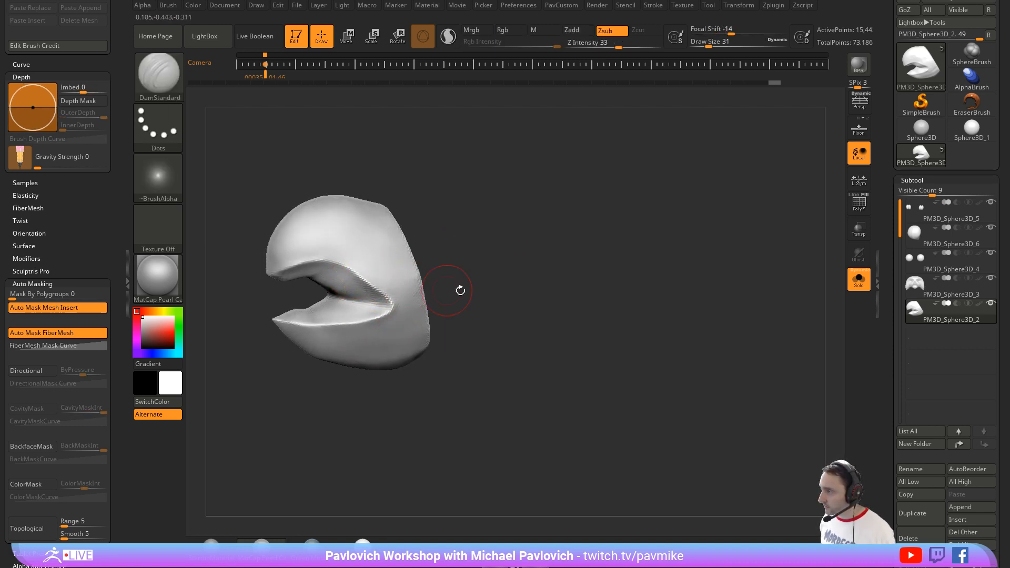
Step: Show the polyframe, assign the beak a single polygroup, and mask its outer surface with MaskLasso, leaving the mouth interior unmasked
{"action": "mouse_move", "coordinate": [460, 291]}
{"action": "left_mouse_down"}
{"action": "mouse_move", "coordinate": [478, 279]}
{"action": "mouse_move", "coordinate": [469, 266]}
{"action": "mouse_move", "coordinate": [516, 282]}
{"action": "mouse_move", "coordinate": [810, 216]}
{"action": "left_mouse_up"}
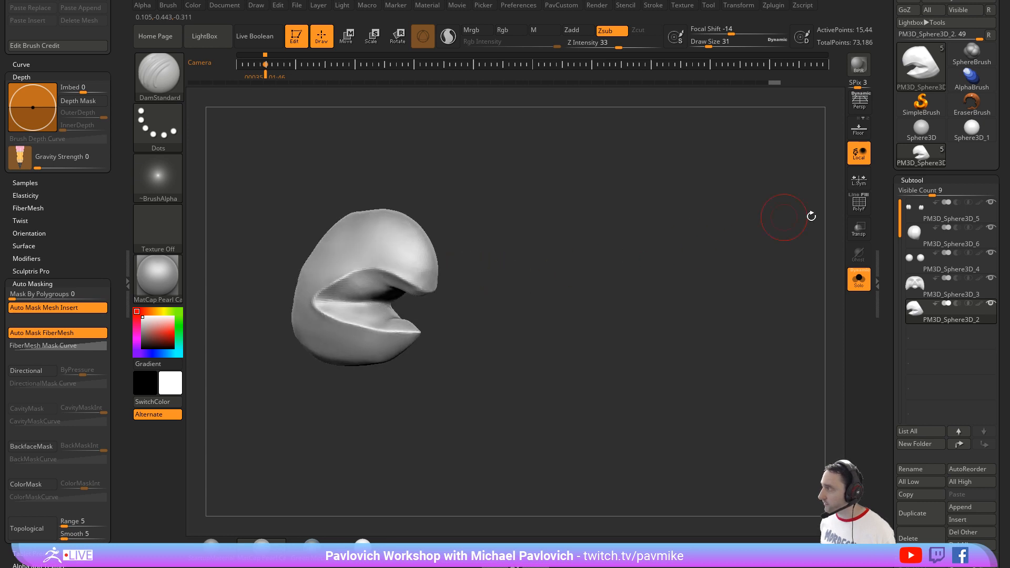
{"action": "left_click", "coordinate": [859, 205]}
{"action": "key", "text": "ctrl+w"}
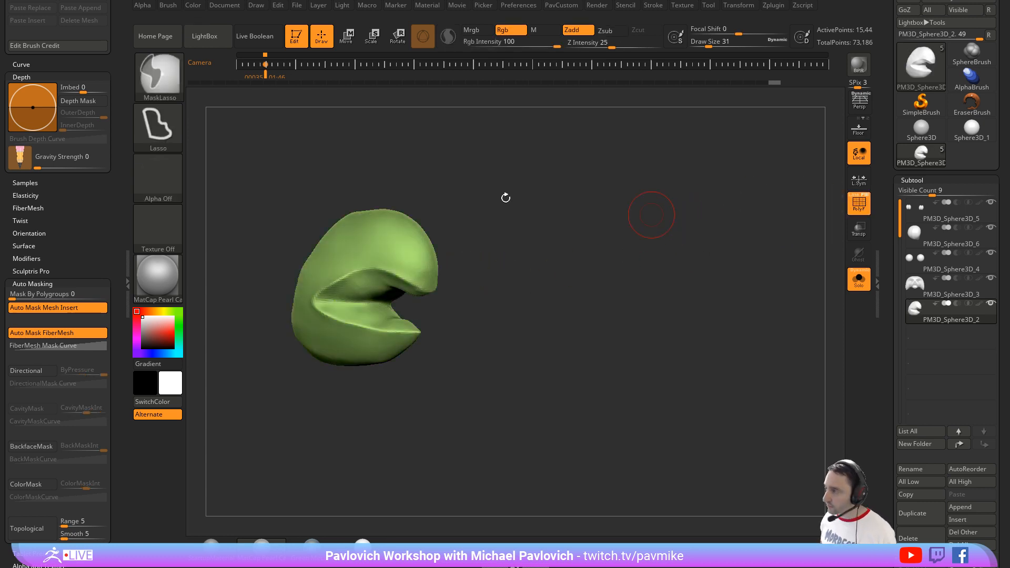
{"action": "left_click_drag", "start_coordinate": [505, 197], "coordinate": [531, 205]}
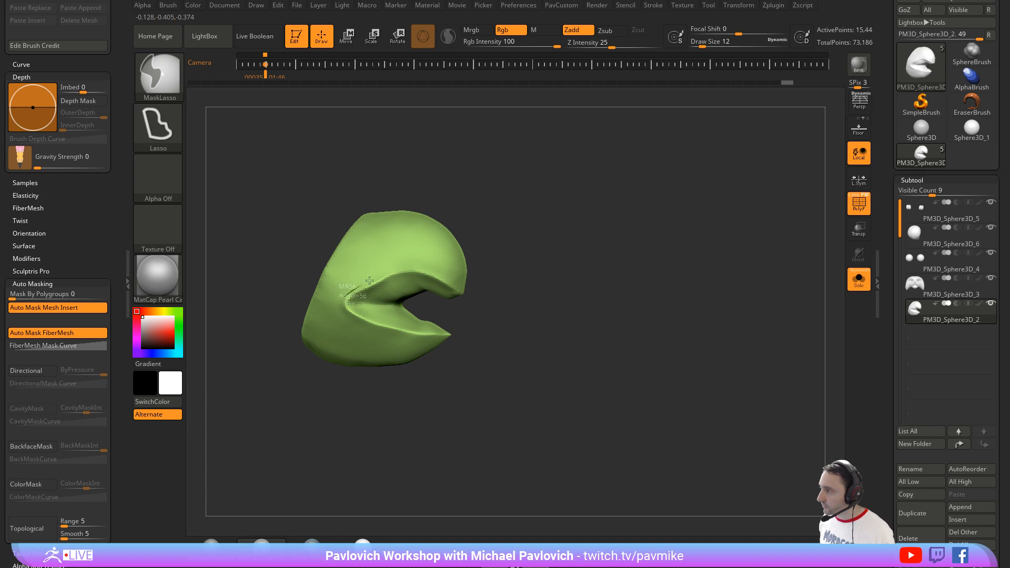
{"action": "left_click_drag", "start_coordinate": [518, 219], "coordinate": [531, 216]}
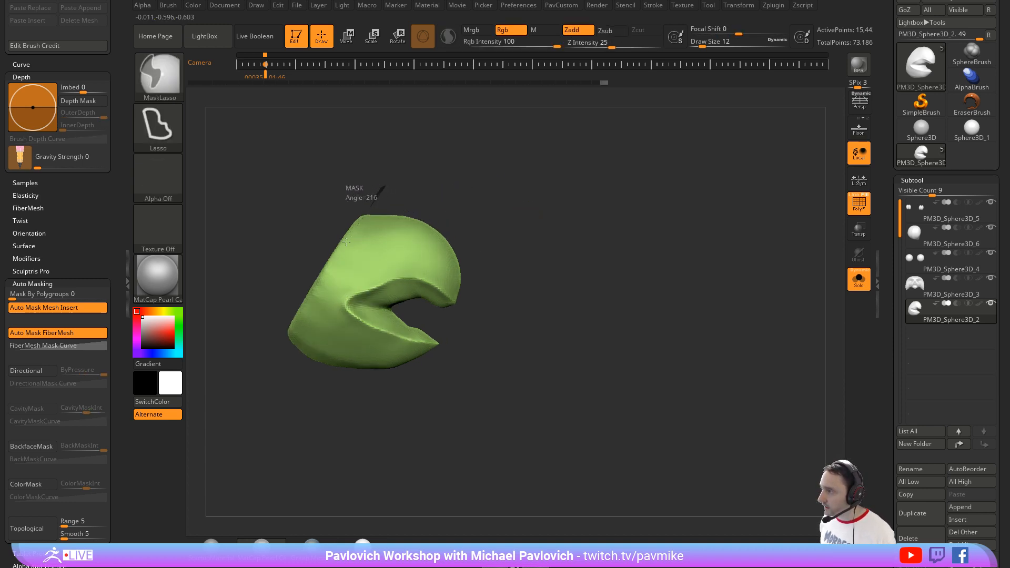
{"action": "mouse_move", "coordinate": [325, 270]}
{"action": "left_mouse_down", "text": "ctrl"}
{"action": "mouse_move", "coordinate": [300, 347]}
{"action": "mouse_move", "coordinate": [336, 415]}
{"action": "mouse_move", "coordinate": [442, 362]}
{"action": "mouse_move", "coordinate": [364, 322]}
{"action": "mouse_move", "coordinate": [352, 311]}
{"action": "mouse_move", "coordinate": [359, 300]}
{"action": "mouse_move", "coordinate": [378, 286]}
{"action": "mouse_move", "coordinate": [451, 288]}
{"action": "mouse_move", "coordinate": [565, 170]}
{"action": "mouse_move", "coordinate": [633, 206]}
{"action": "mouse_move", "coordinate": [529, 209]}
{"action": "mouse_move", "coordinate": [575, 205]}
{"action": "left_mouse_up", "text": "ctrl"}
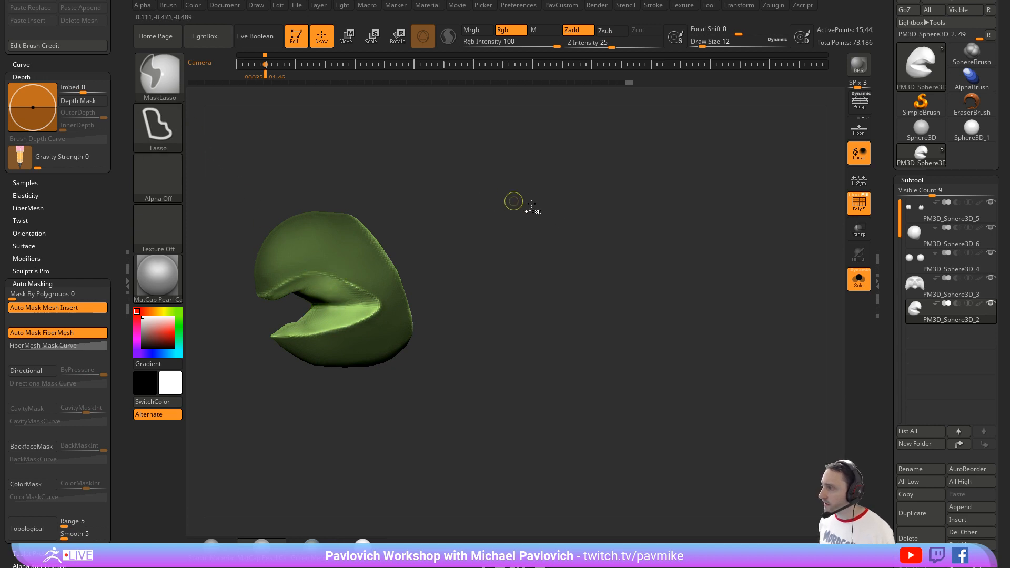
{"action": "mouse_move", "coordinate": [552, 224]}
{"action": "left_mouse_down"}
{"action": "mouse_move", "coordinate": [528, 226]}
{"action": "mouse_move", "coordinate": [600, 226]}
{"action": "mouse_move", "coordinate": [690, 256]}
{"action": "left_mouse_up"}
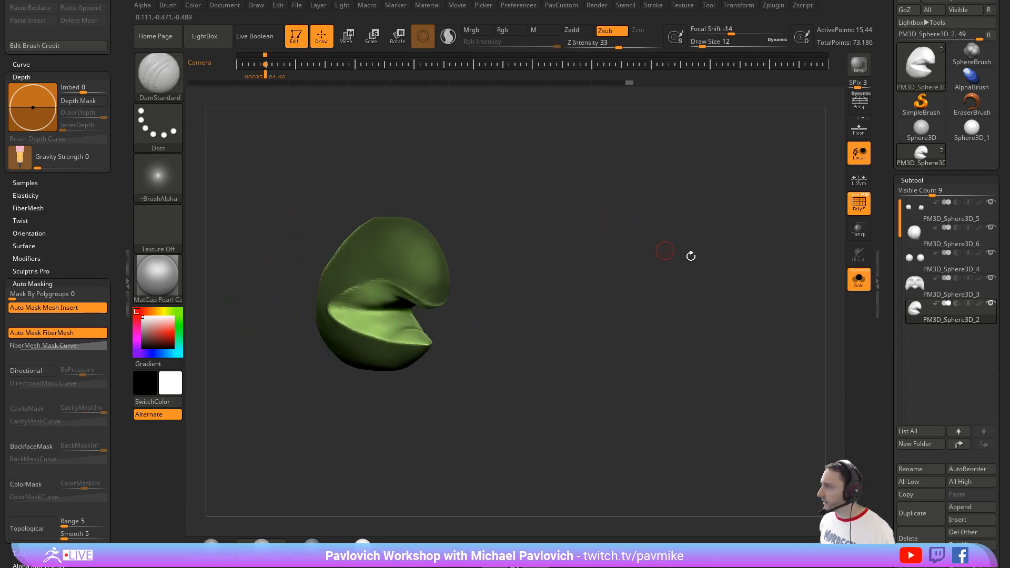
Step: Apply Edgeloop Masked Border to the beak to split the mouth interior into its own polygroup
{"action": "left_click_drag", "start_coordinate": [884, 318], "coordinate": [888, 191]}
{"action": "left_click", "coordinate": [910, 220], "text": "shift"}
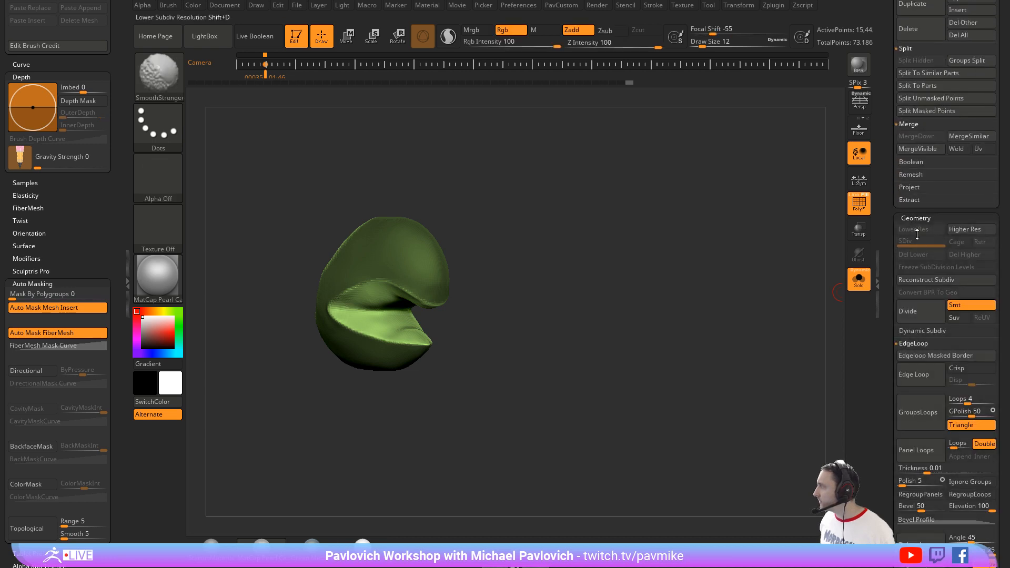
{"action": "left_click", "coordinate": [912, 355]}
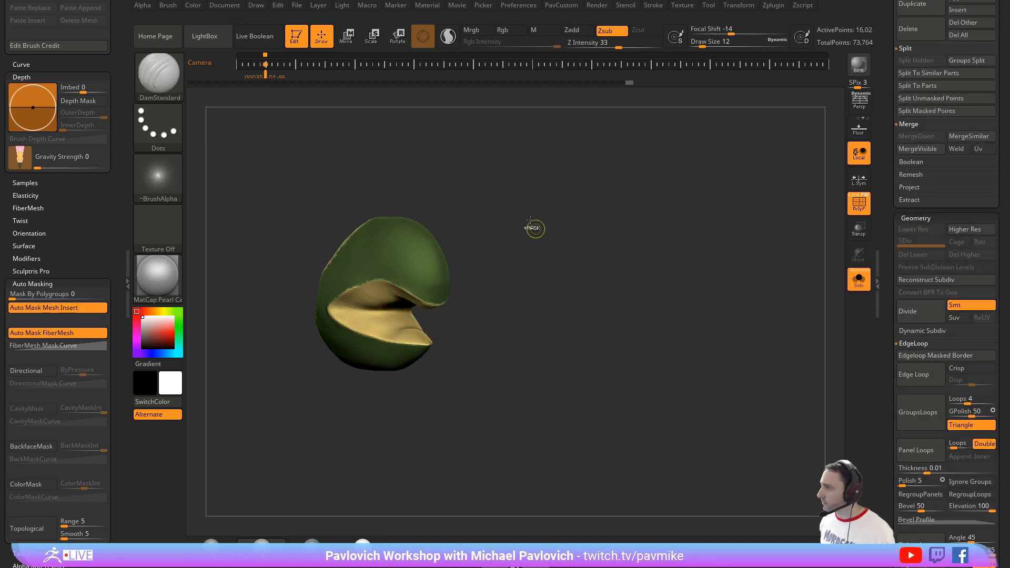
Step: Isolate the beak's outer polygroup and delete the hidden mouth interior
{"action": "left_click_drag", "start_coordinate": [535, 228], "coordinate": [592, 279], "text": "ctrl"}
{"action": "left_click", "coordinate": [426, 263], "text": "ctrl+shift"}
{"action": "key", "text": "3"}
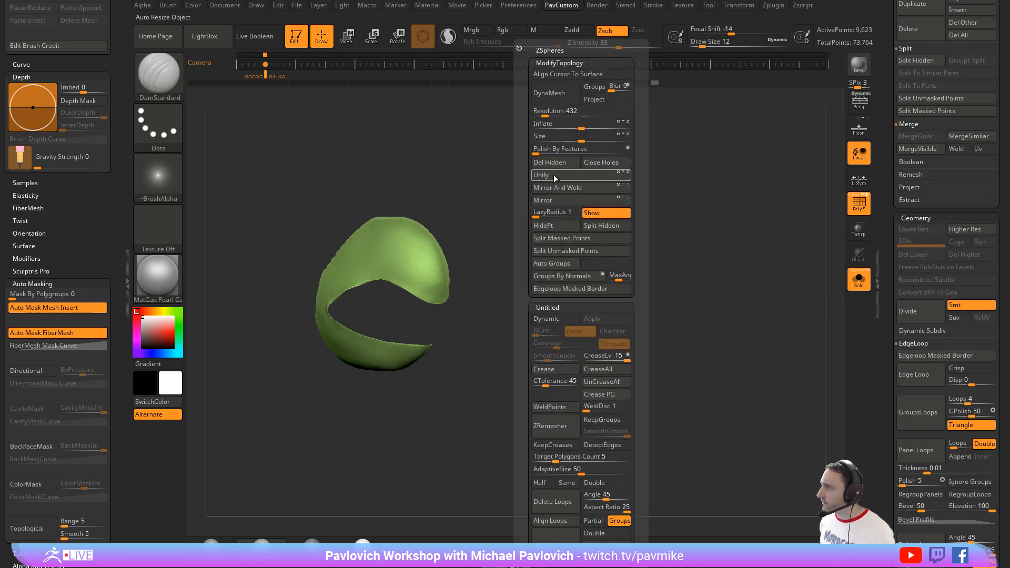
{"action": "left_click", "coordinate": [550, 168]}
Step: Reduce the beak shell with four ZRemesher passes at half polygon count and adaptive size 0, displaying its wireframe
{"action": "key", "text": "3"}
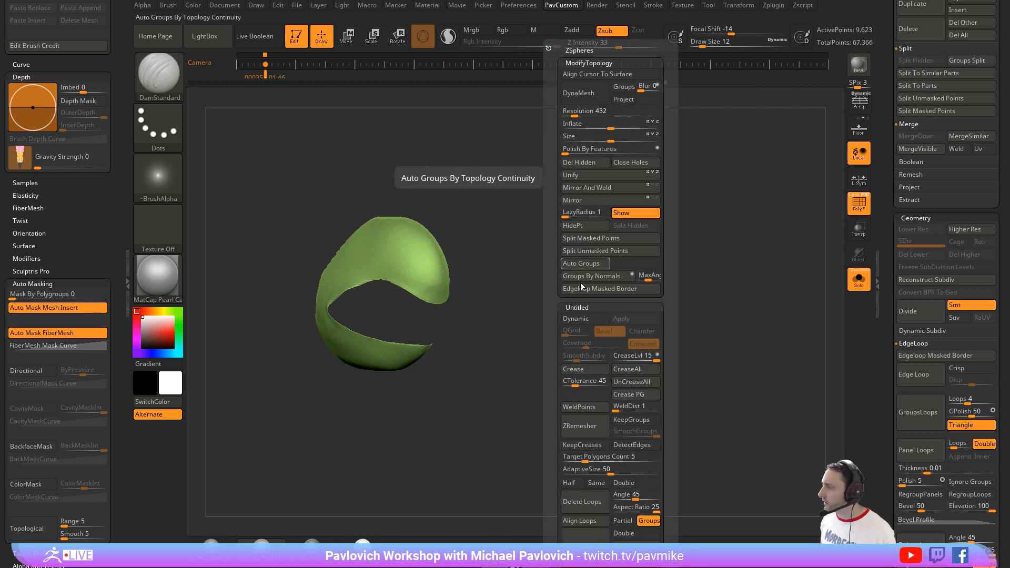
{"action": "left_click_drag", "start_coordinate": [566, 469], "coordinate": [562, 469]}
{"action": "left_click", "coordinate": [568, 482]}
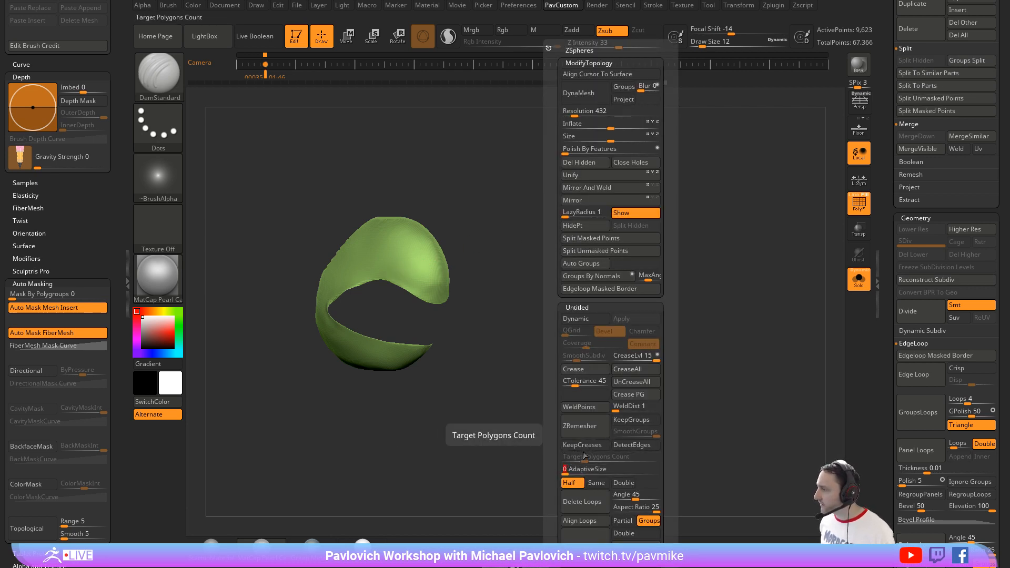
{"action": "left_click", "coordinate": [585, 430]}
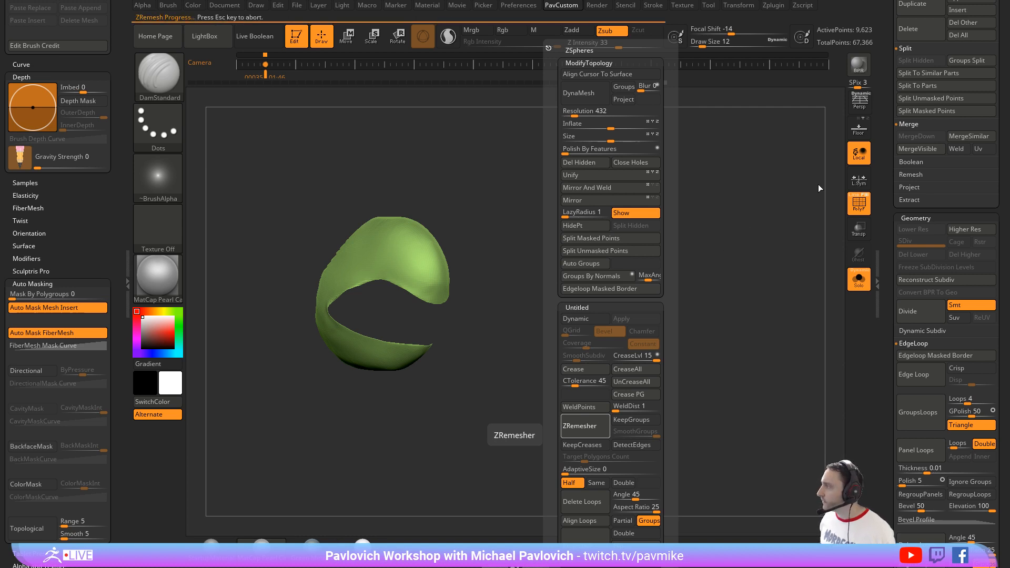
{"action": "left_click", "coordinate": [851, 194]}
{"action": "left_click_drag", "start_coordinate": [648, 273], "coordinate": [629, 279], "text": "shift"}
{"action": "key", "text": "3"}
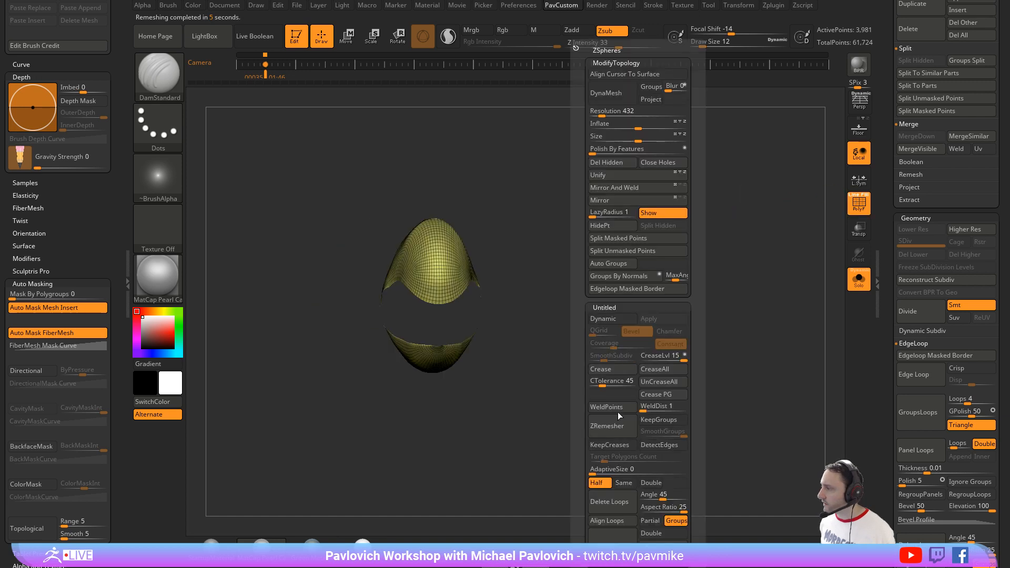
{"action": "left_click", "coordinate": [615, 427]}
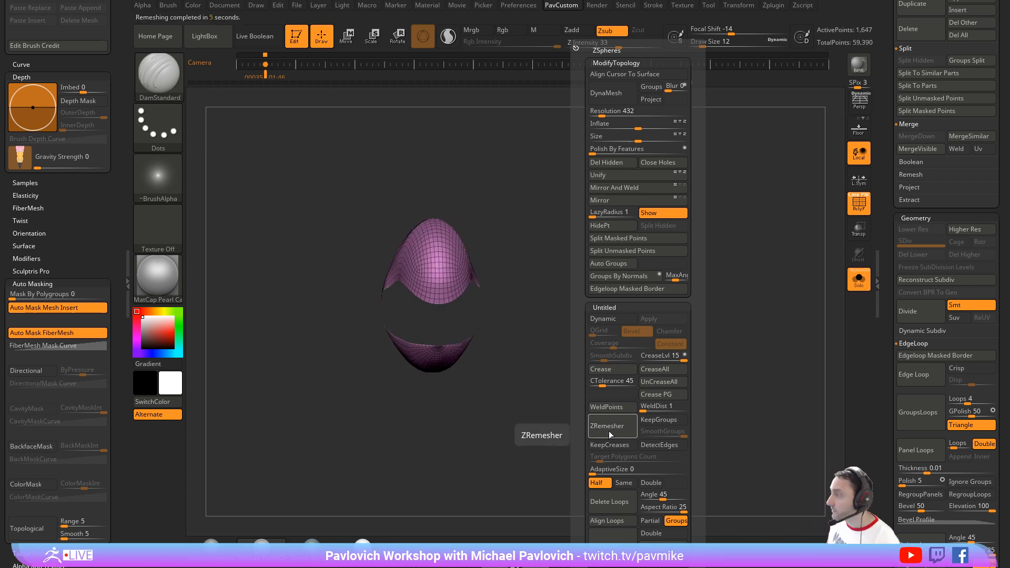
{"action": "left_click", "coordinate": [613, 425]}
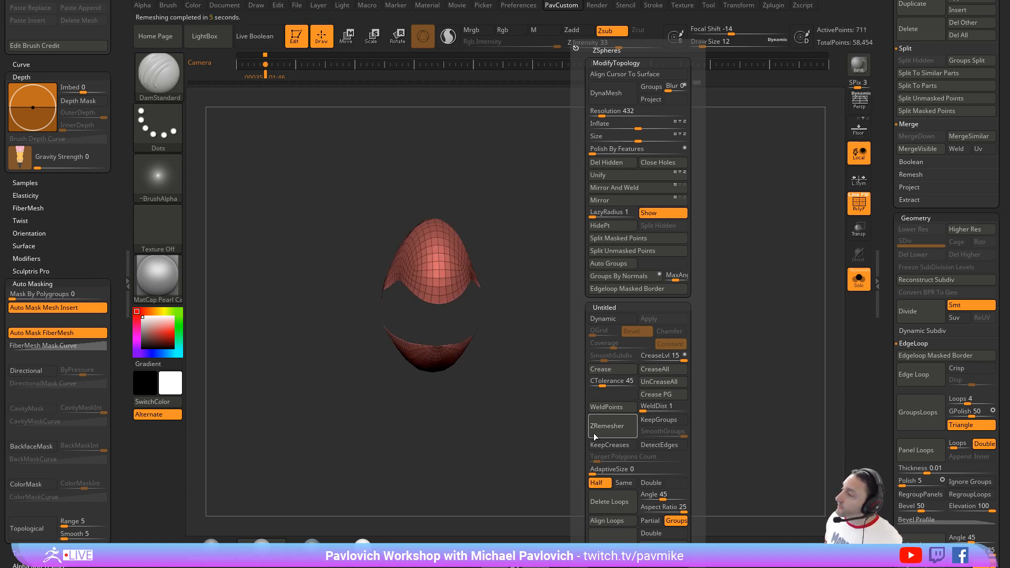
{"action": "left_click", "coordinate": [600, 435]}
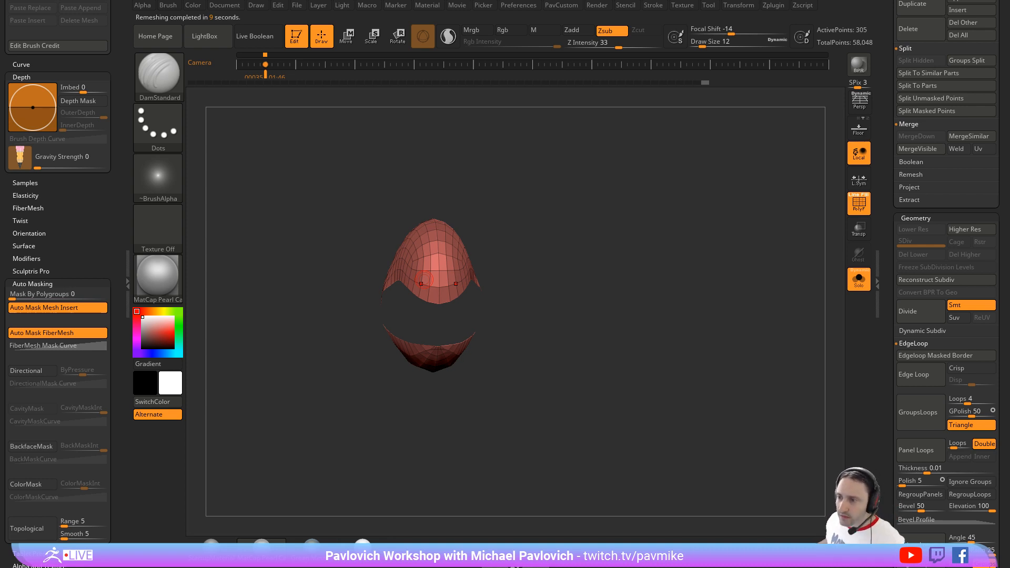
Step: Adjust the remeshed beak's mouth edges and lower jaw with the Move brush at draw size 13
{"action": "mouse_move", "coordinate": [577, 262]}
{"action": "left_mouse_down"}
{"action": "mouse_move", "coordinate": [584, 246]}
{"action": "mouse_move", "coordinate": [541, 215]}
{"action": "mouse_move", "coordinate": [585, 220]}
{"action": "mouse_move", "coordinate": [597, 275]}
{"action": "mouse_move", "coordinate": [613, 288]}
{"action": "mouse_move", "coordinate": [631, 273]}
{"action": "mouse_move", "coordinate": [677, 310]}
{"action": "mouse_move", "coordinate": [635, 270]}
{"action": "mouse_move", "coordinate": [593, 277]}
{"action": "left_mouse_up"}
{"action": "key", "text": "s"}
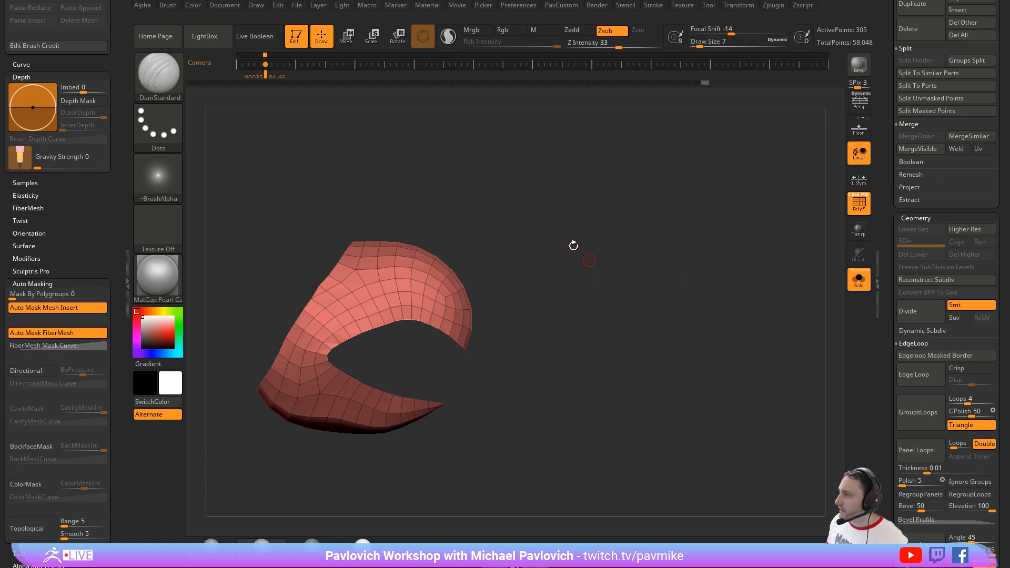
{"action": "mouse_move", "coordinate": [518, 262]}
{"action": "left_mouse_down"}
{"action": "mouse_move", "coordinate": [491, 266]}
{"action": "mouse_move", "coordinate": [461, 299]}
{"action": "left_mouse_up"}
{"action": "key", "text": "s"}
{"action": "left_click_drag", "start_coordinate": [472, 288], "coordinate": [477, 289]}
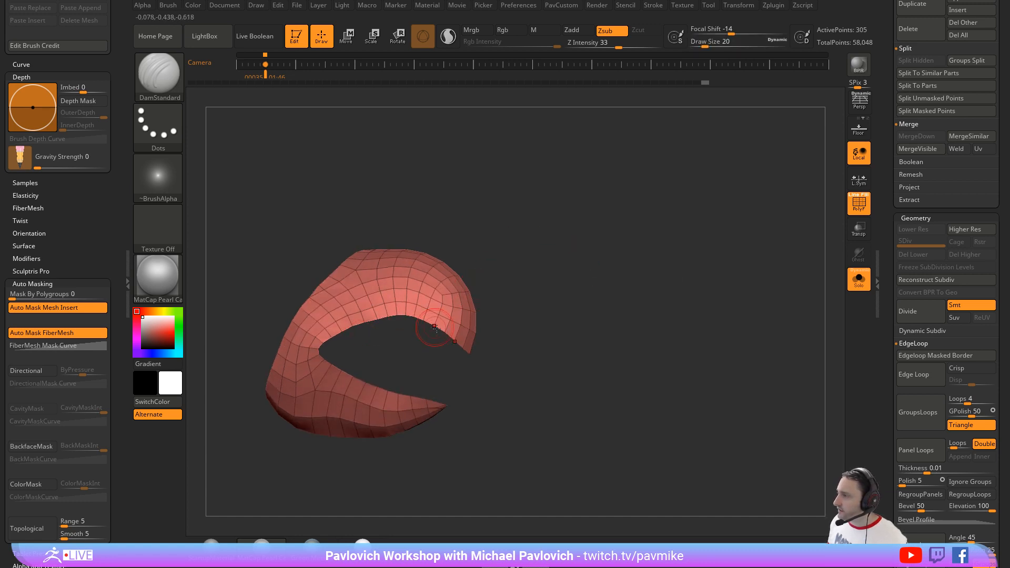
{"action": "left_click_drag", "start_coordinate": [463, 376], "coordinate": [421, 379]}
{"action": "key", "text": "b"}
{"action": "key", "text": "m"}
{"action": "key", "text": "v"}
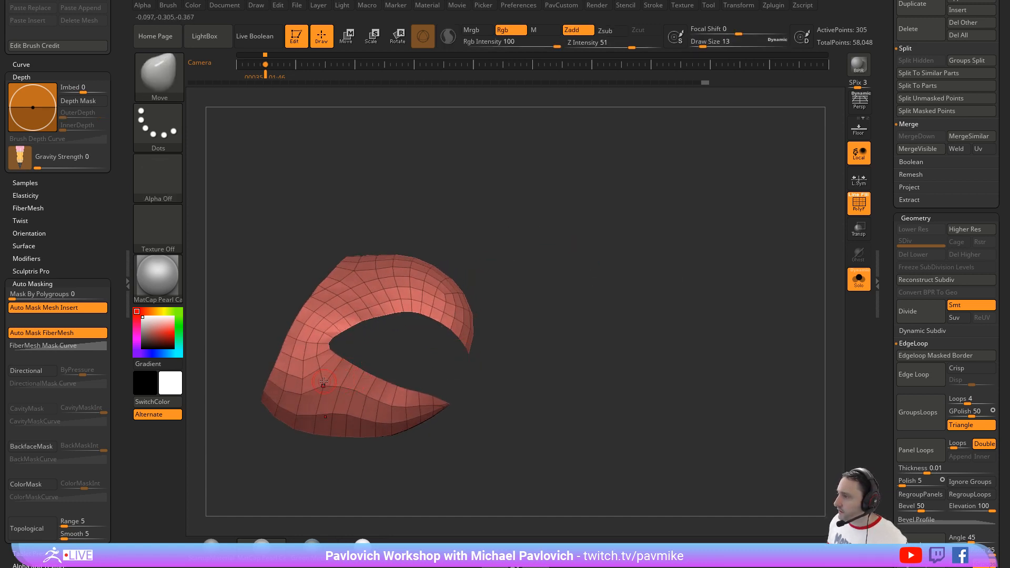
{"action": "left_click_drag", "start_coordinate": [482, 380], "coordinate": [452, 392]}
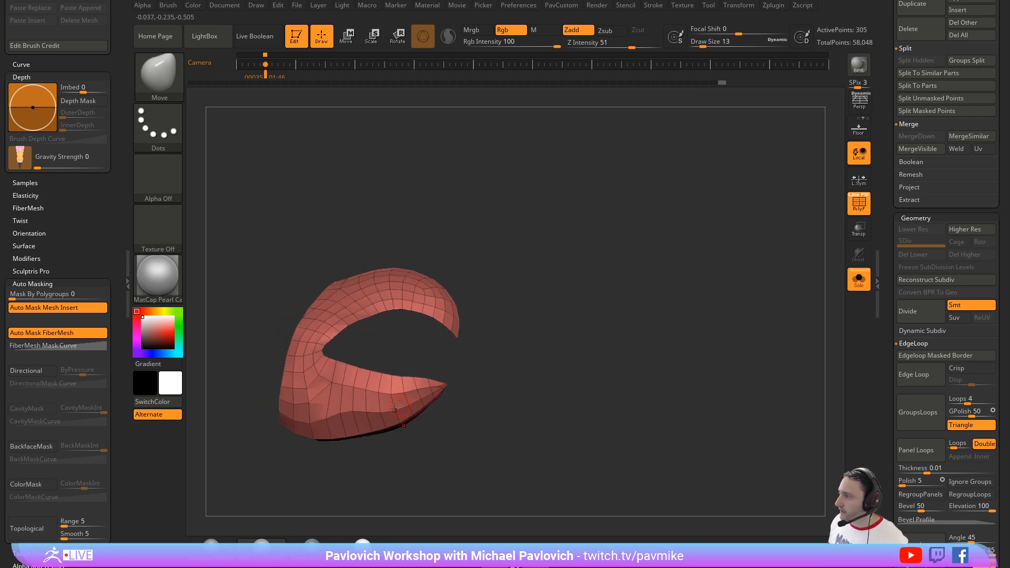
Step: Thicken the beak shell with ZModeler by extruding its polygons with the Polygroup All target
{"action": "mouse_move", "coordinate": [323, 313]}
{"action": "left_mouse_down"}
{"action": "mouse_move", "coordinate": [516, 349]}
{"action": "mouse_move", "coordinate": [509, 331]}
{"action": "mouse_move", "coordinate": [591, 298]}
{"action": "mouse_move", "coordinate": [513, 265]}
{"action": "mouse_move", "coordinate": [428, 282]}
{"action": "left_mouse_up"}
{"action": "key", "text": "b"}
{"action": "key", "text": "z"}
{"action": "key", "text": "m"}
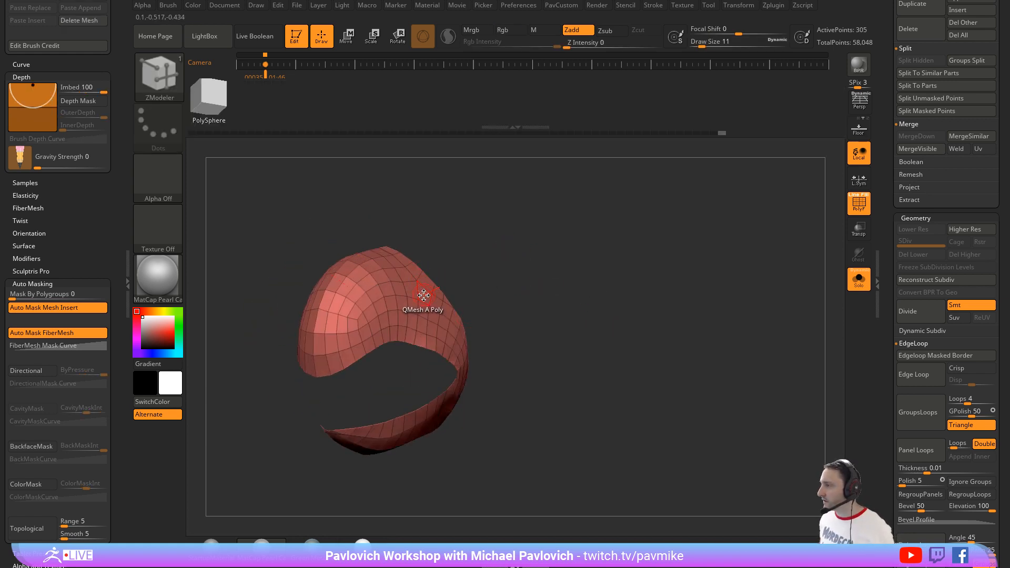
{"action": "key", "text": "space"}
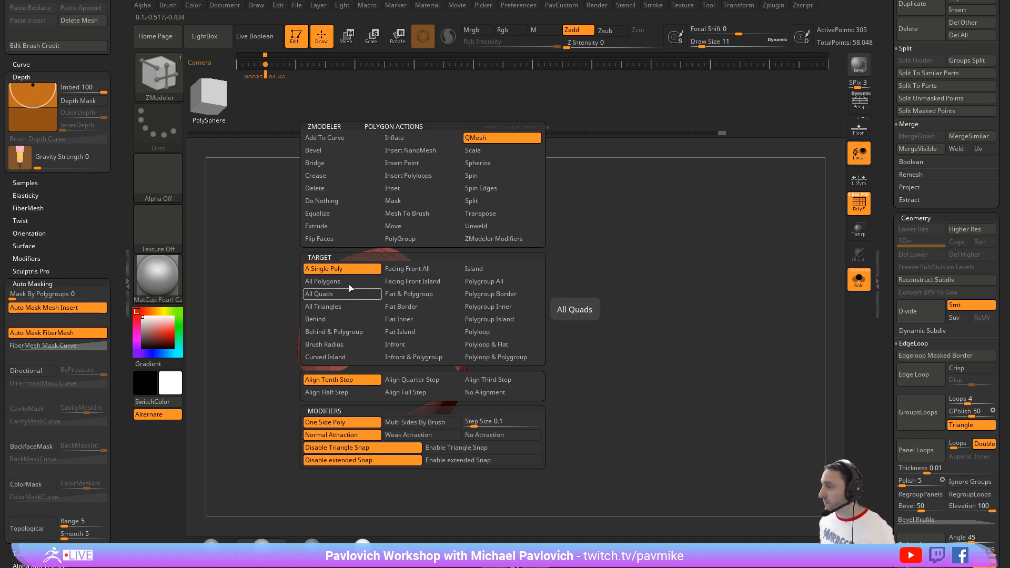
{"action": "left_click", "coordinate": [347, 226]}
{"action": "left_click", "coordinate": [486, 268]}
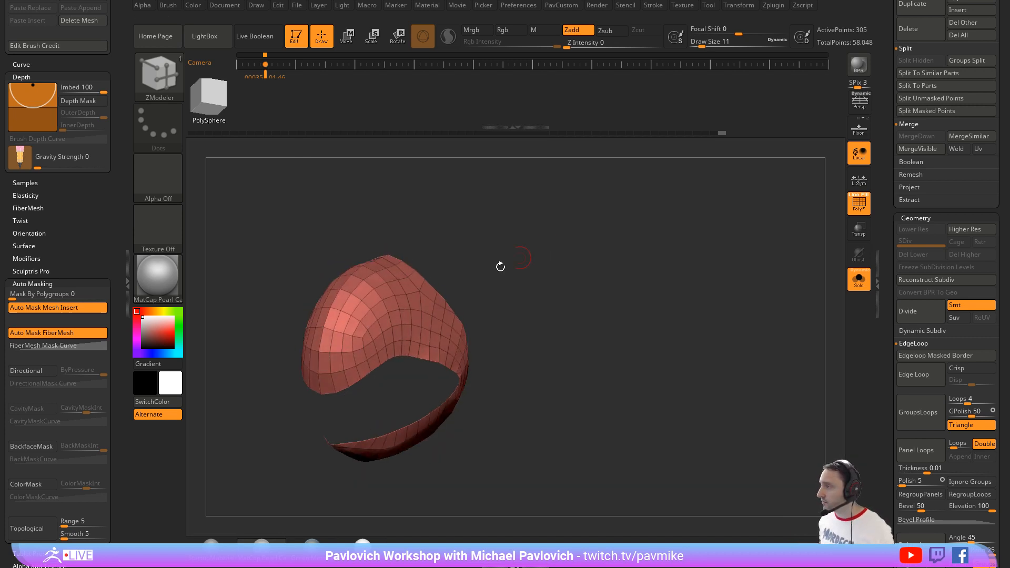
{"action": "left_click_drag", "start_coordinate": [426, 303], "coordinate": [428, 289]}
Step: Smooth the thickened beak's inner wall and the front of its lower rim at draw size 11
{"action": "left_click_drag", "start_coordinate": [584, 226], "coordinate": [513, 280]}
{"action": "left_click", "coordinate": [494, 290]}
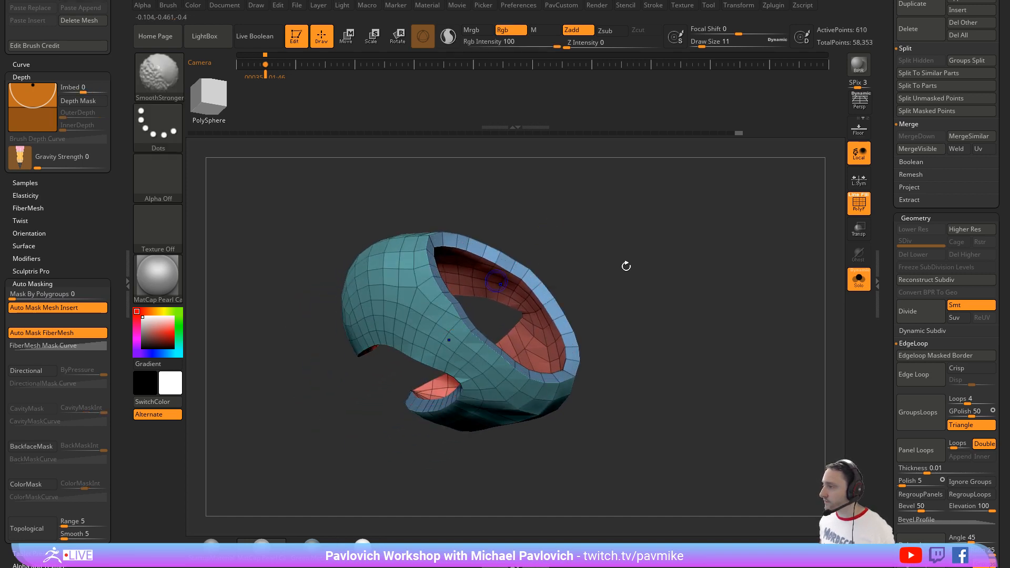
{"action": "left_click_drag", "start_coordinate": [624, 263], "coordinate": [652, 339]}
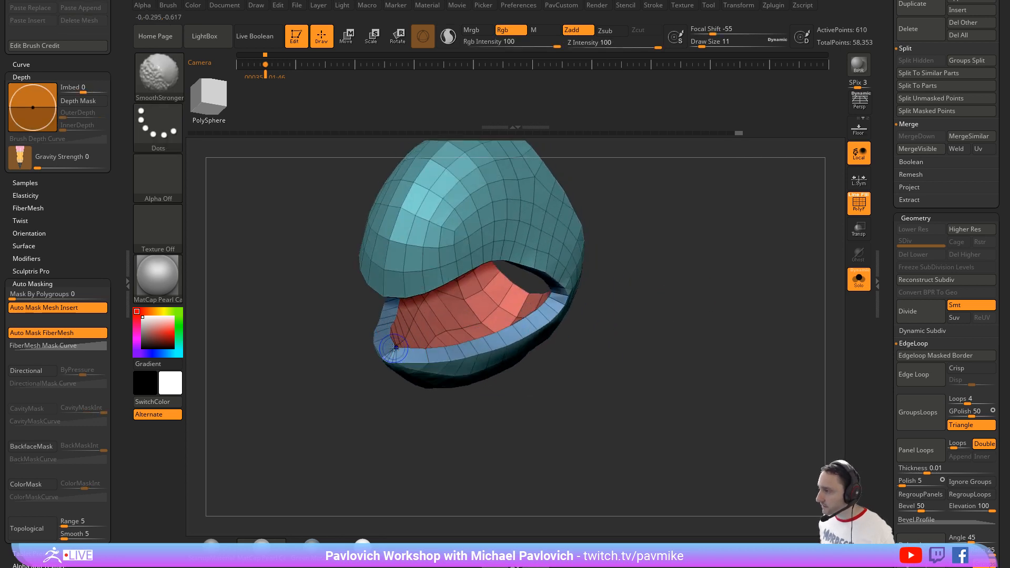
{"action": "left_click_drag", "start_coordinate": [396, 358], "coordinate": [390, 355], "text": "shift"}
{"action": "mouse_move", "coordinate": [349, 392]}
{"action": "left_mouse_down"}
{"action": "mouse_move", "coordinate": [342, 416]}
{"action": "mouse_move", "coordinate": [351, 406]}
{"action": "left_mouse_up"}
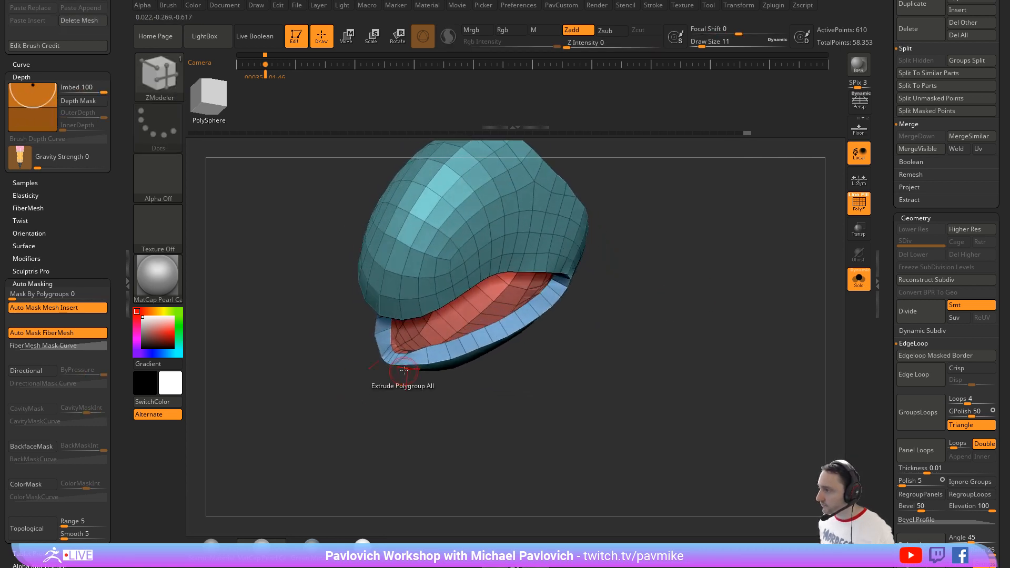
Step: Nudge the front tip of the lower beak's rim with the Move brush at draw size 6
{"action": "key", "text": "s"}
{"action": "left_click", "coordinate": [403, 367]}
{"action": "key", "text": "b"}
{"action": "key", "text": "m"}
{"action": "key", "text": "v"}
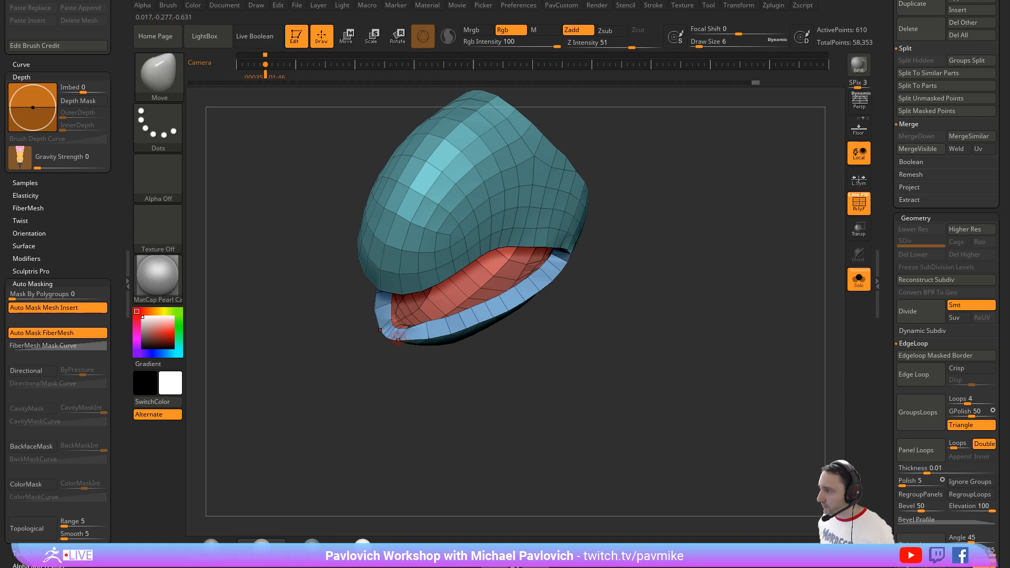
{"action": "left_click_drag", "start_coordinate": [398, 337], "coordinate": [388, 338]}
{"action": "mouse_move", "coordinate": [510, 336]}
{"action": "left_mouse_down"}
{"action": "mouse_move", "coordinate": [567, 323]}
{"action": "mouse_move", "coordinate": [660, 330]}
{"action": "mouse_move", "coordinate": [630, 311]}
{"action": "mouse_move", "coordinate": [622, 242]}
{"action": "left_mouse_up"}
{"action": "key", "text": "ctrl+z"}
Step: Switch the Polish By Features mode to the open circle and polish the beak
{"action": "key", "text": "1"}
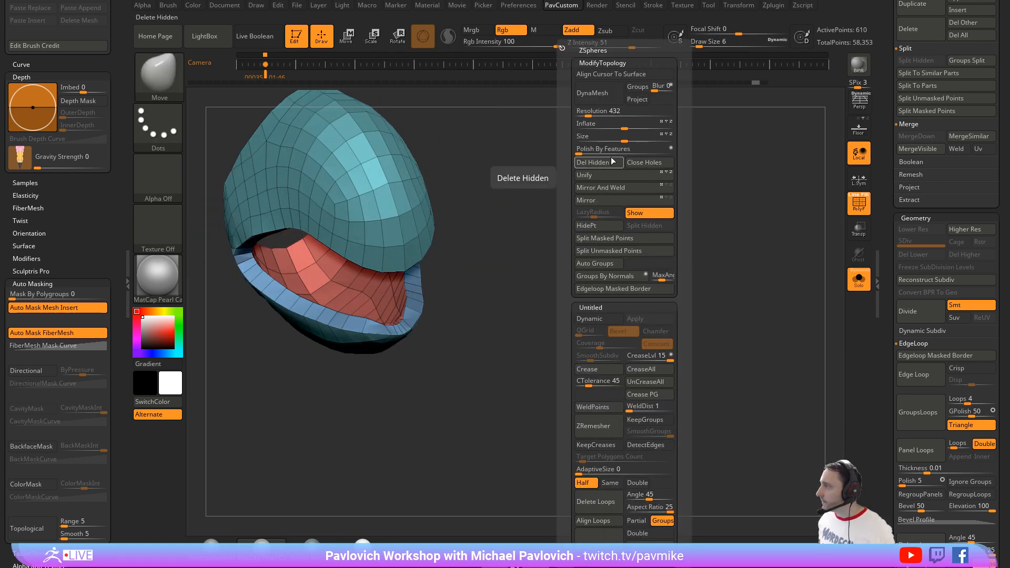
{"action": "left_click", "coordinate": [669, 150]}
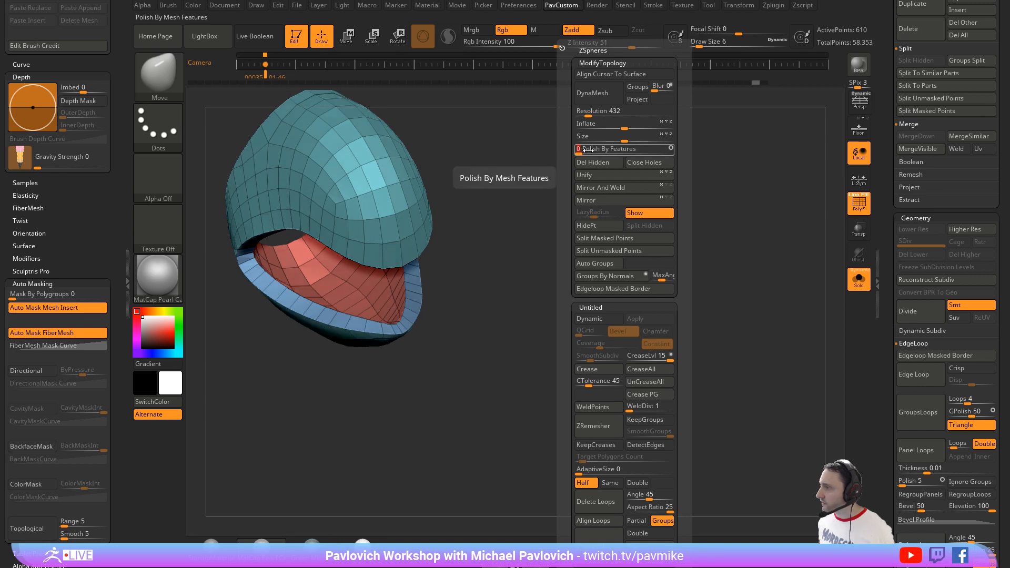
{"action": "left_click_drag", "start_coordinate": [575, 210], "coordinate": [618, 198]}
{"action": "left_click_drag", "start_coordinate": [599, 190], "coordinate": [686, 186]}
Step: Turn off Solo and the polyframe to show the beak on the whole bird
{"action": "left_click", "coordinate": [859, 278]}
{"action": "left_click", "coordinate": [859, 204]}
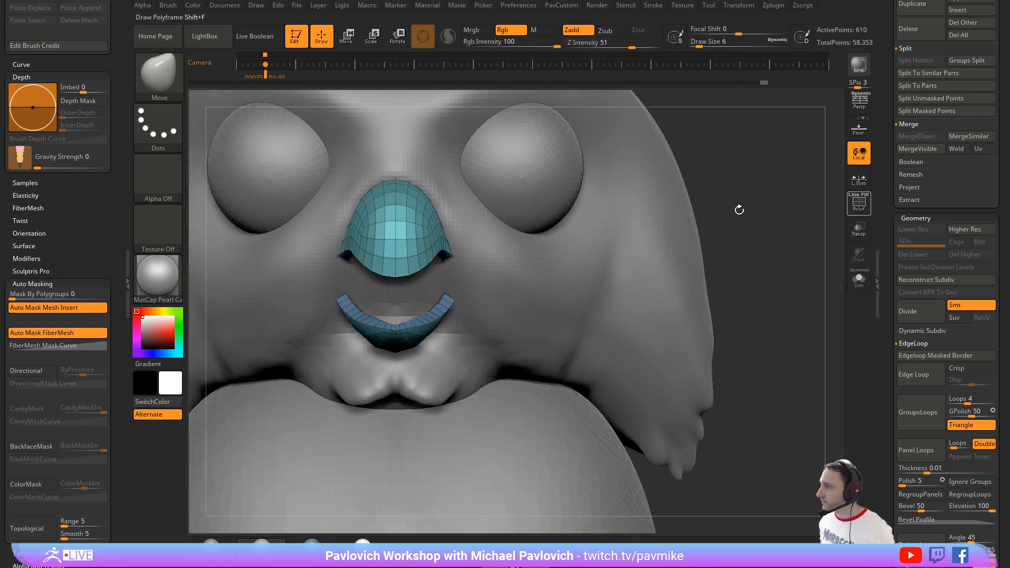
{"action": "left_click_drag", "start_coordinate": [738, 210], "coordinate": [717, 213]}
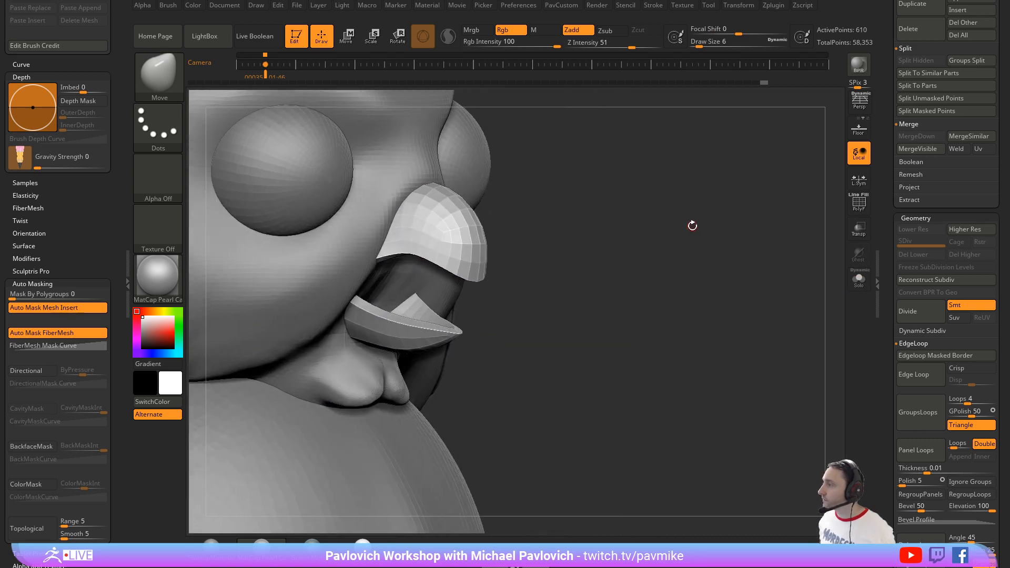
Step: Crease the beak's polygroup borders at crease level 1 and turn on Dynamic Subdivision
{"action": "key", "text": "3"}
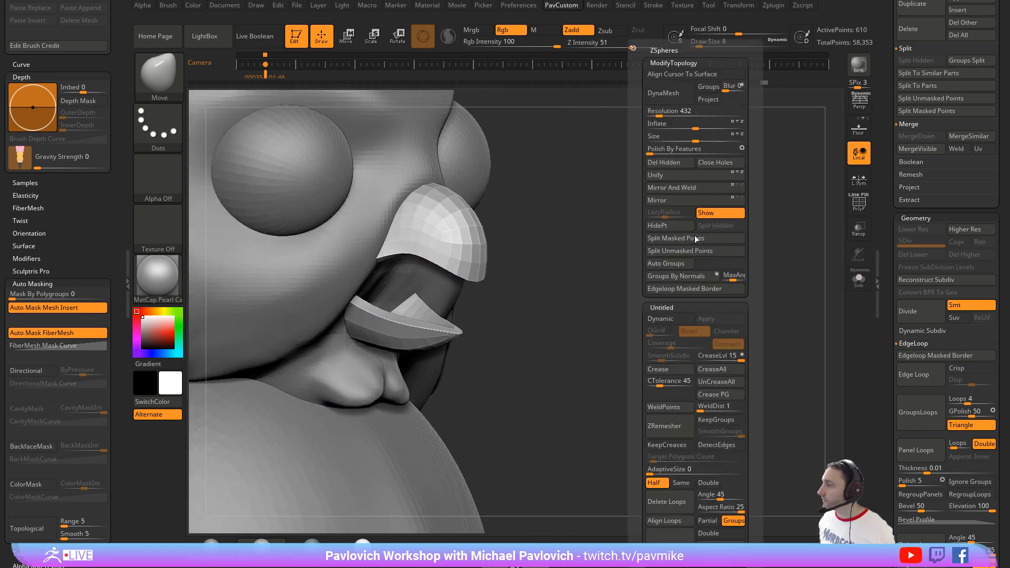
{"action": "left_click", "coordinate": [706, 356]}
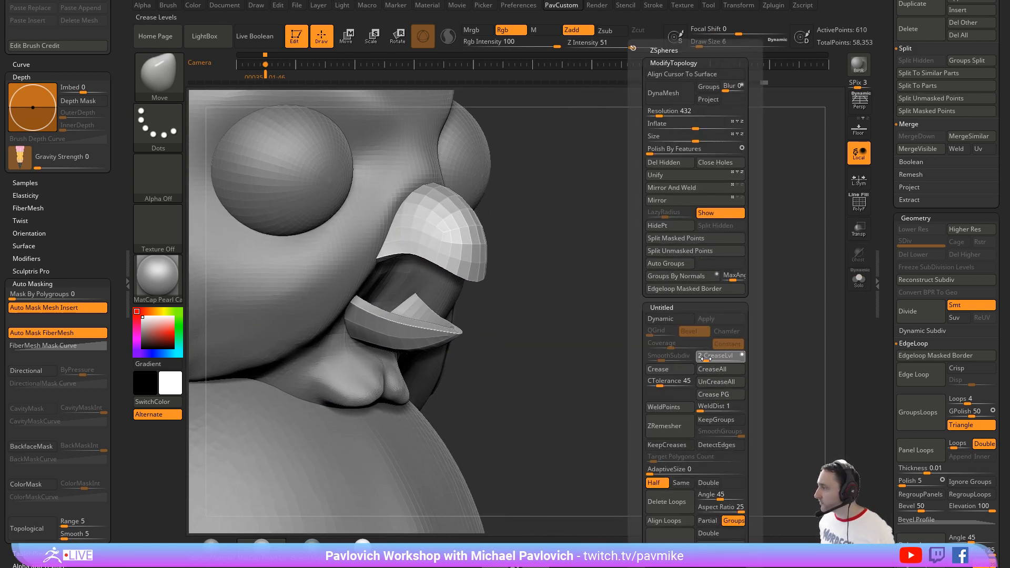
{"action": "left_click", "coordinate": [672, 322]}
{"action": "left_click_drag", "start_coordinate": [645, 270], "coordinate": [541, 263]}
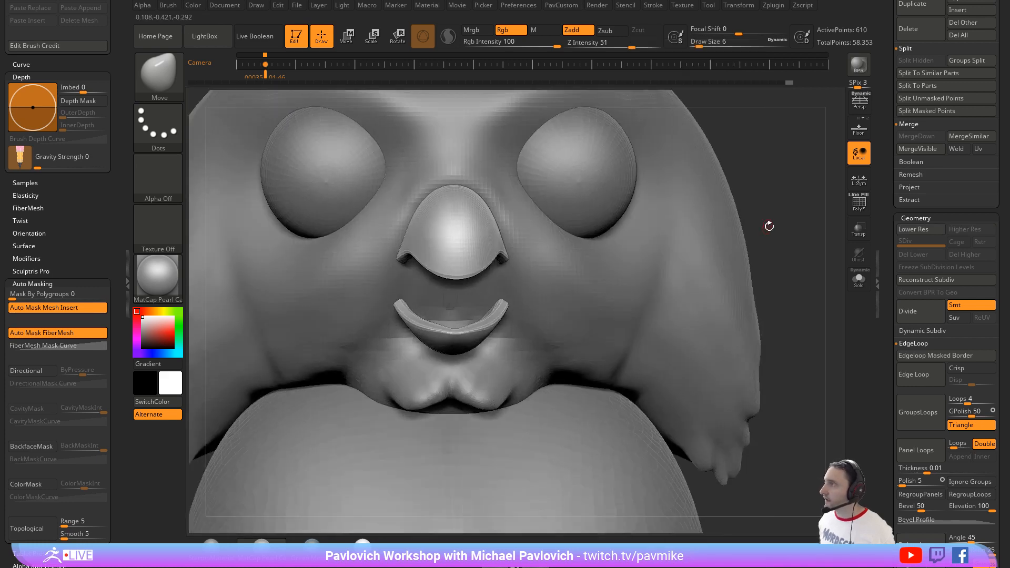
Step: Adjust the upper beak's rear edge against the face with the Move brush at draw size 46
{"action": "left_click_drag", "start_coordinate": [807, 212], "coordinate": [709, 195], "text": "alt"}
{"action": "key", "text": "s"}
{"action": "mouse_move", "coordinate": [468, 257]}
{"action": "left_mouse_down"}
{"action": "mouse_move", "coordinate": [498, 259]}
{"action": "mouse_move", "coordinate": [453, 259]}
{"action": "mouse_move", "coordinate": [467, 281]}
{"action": "left_mouse_up"}
{"action": "key", "text": "s"}
{"action": "left_click_drag", "start_coordinate": [634, 217], "coordinate": [673, 214]}
{"action": "left_click_drag", "start_coordinate": [601, 225], "coordinate": [666, 223]}
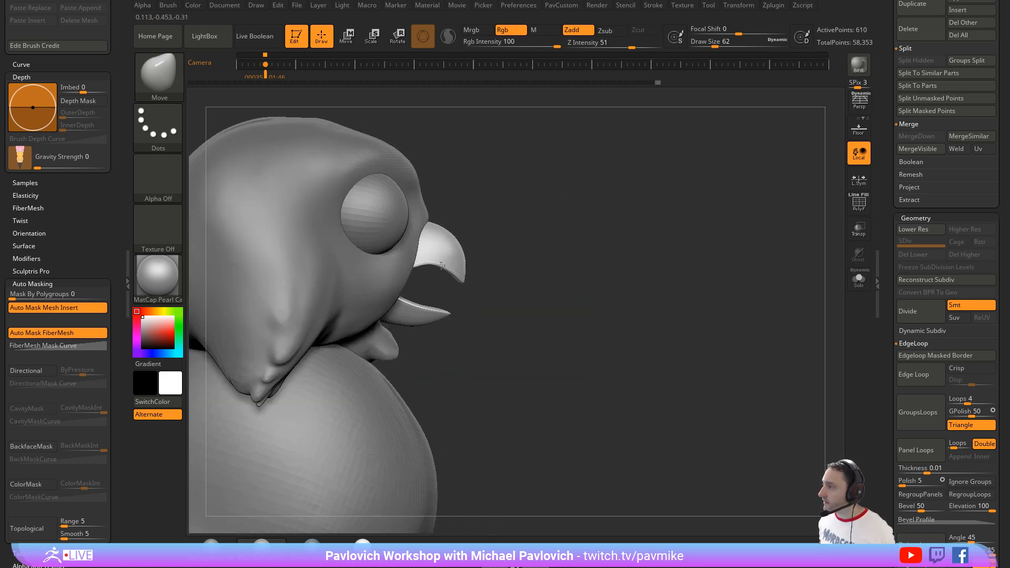
{"action": "key", "text": "bracketleft"}
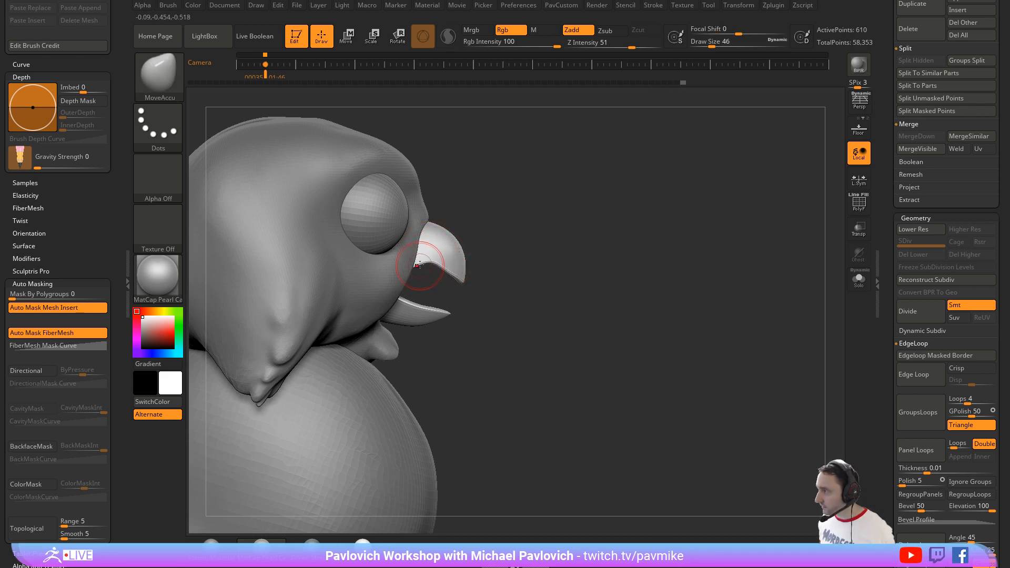
{"action": "left_click_drag", "start_coordinate": [549, 259], "coordinate": [453, 260]}
{"action": "mouse_move", "coordinate": [678, 237]}
{"action": "left_mouse_down"}
{"action": "mouse_move", "coordinate": [619, 221]}
{"action": "mouse_move", "coordinate": [571, 226]}
{"action": "mouse_move", "coordinate": [671, 214]}
{"action": "left_mouse_up"}
Step: Select the head subtool and carve the mouth cavity between the beak halves with the Standard brush at draw size 46
{"action": "key", "text": "1"}
{"action": "left_click", "coordinate": [425, 258], "text": "alt"}
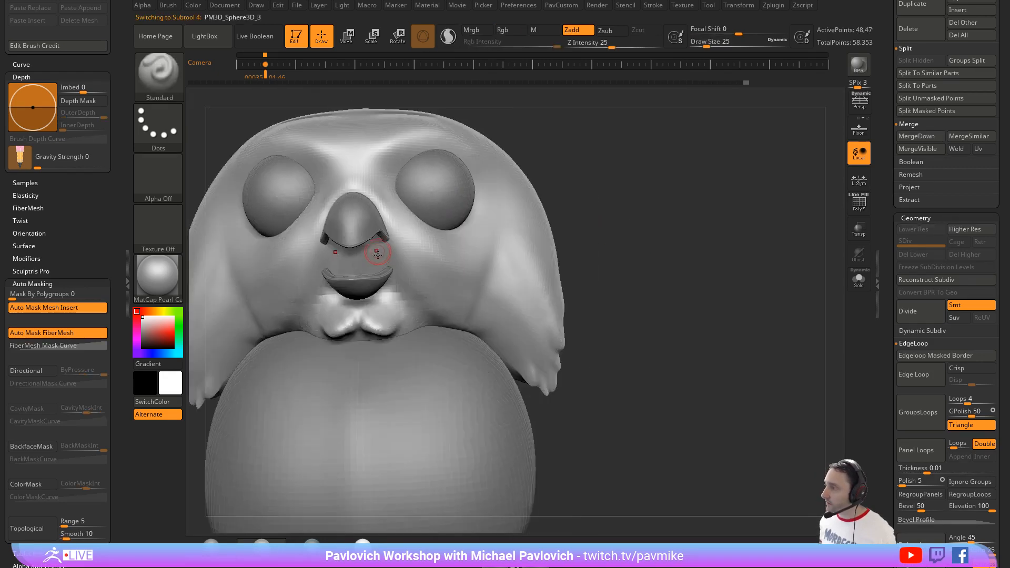
{"action": "key", "text": "s"}
{"action": "mouse_move", "coordinate": [347, 252]}
{"action": "left_mouse_down"}
{"action": "mouse_move", "coordinate": [346, 243]}
{"action": "mouse_move", "coordinate": [338, 254]}
{"action": "left_mouse_up"}
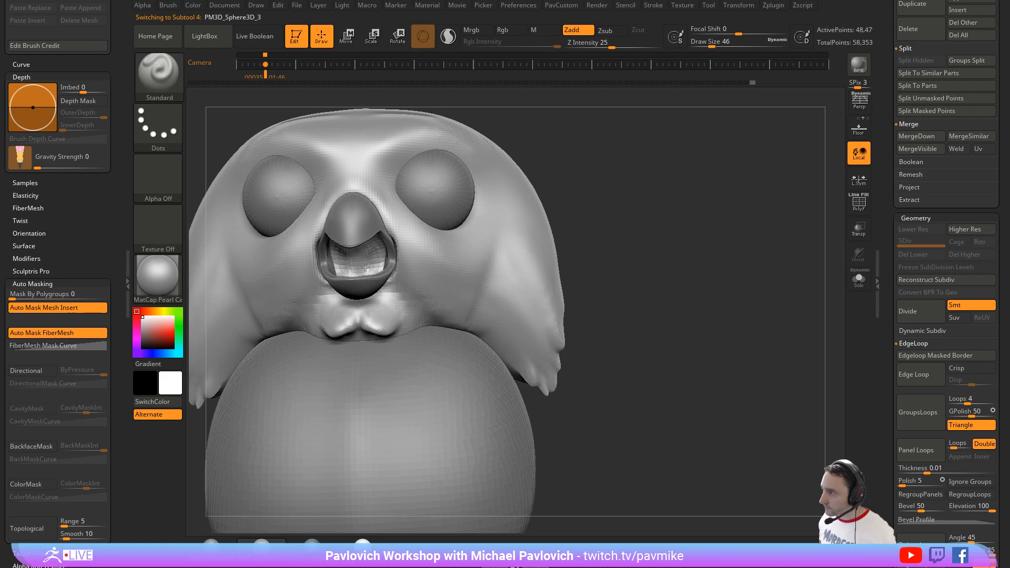
{"action": "left_click_drag", "start_coordinate": [664, 194], "coordinate": [561, 216]}
{"action": "mouse_move", "coordinate": [283, 295]}
{"action": "left_mouse_down"}
{"action": "mouse_move", "coordinate": [613, 213]}
{"action": "mouse_move", "coordinate": [615, 182]}
{"action": "left_mouse_up"}
Step: Build up the face around the beak with the Clay brush and smooth the mouth area at draw size 80
{"action": "key", "text": "b"}
{"action": "key", "text": "c"}
{"action": "key", "text": "l"}
{"action": "left_click_drag", "start_coordinate": [390, 234], "coordinate": [390, 263], "text": "shift"}
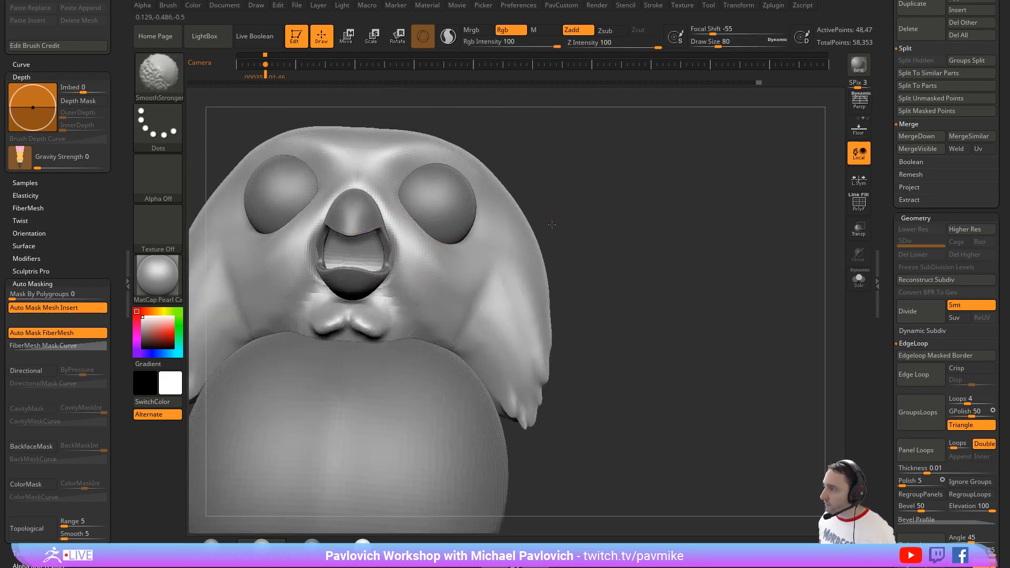
{"action": "mouse_move", "coordinate": [550, 223]}
{"action": "left_mouse_down"}
{"action": "mouse_move", "coordinate": [552, 205]}
{"action": "mouse_move", "coordinate": [573, 208]}
{"action": "left_mouse_up"}
{"action": "left_click_drag", "start_coordinate": [359, 255], "coordinate": [341, 243], "text": "shift"}
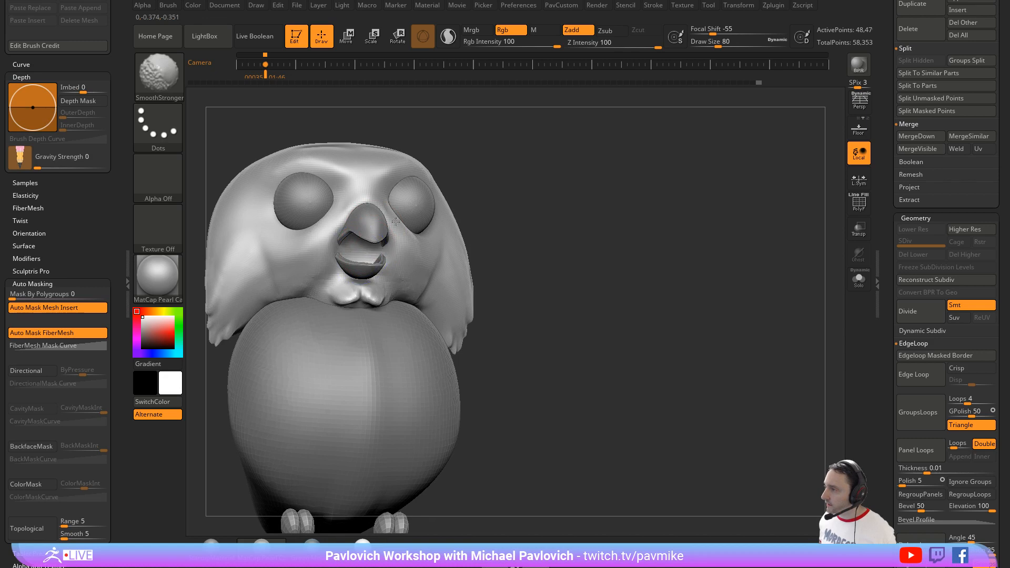
{"action": "mouse_move", "coordinate": [539, 216]}
{"action": "left_mouse_down"}
{"action": "mouse_move", "coordinate": [522, 205]}
{"action": "mouse_move", "coordinate": [536, 214]}
{"action": "left_mouse_up"}
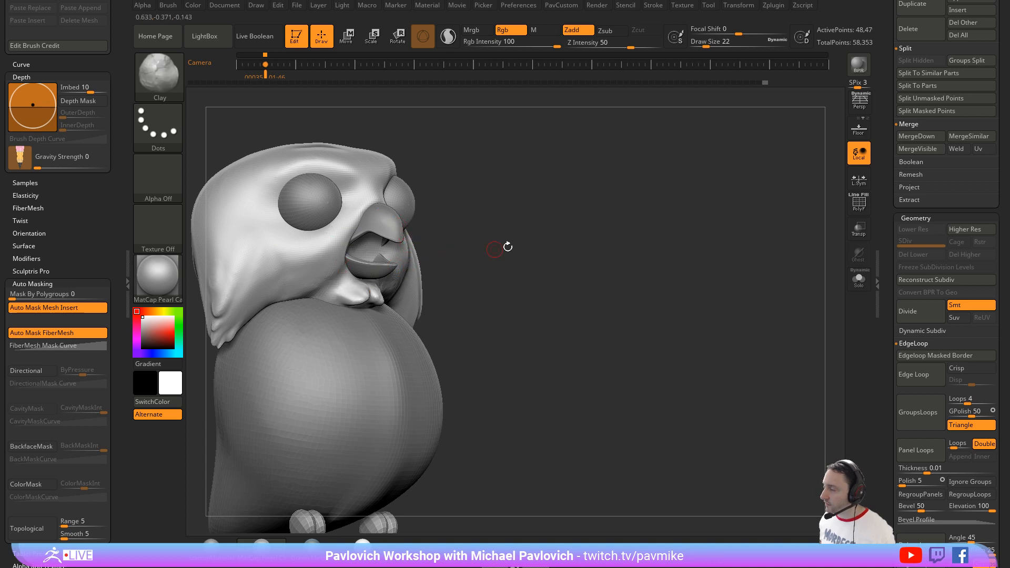
{"action": "left_click_drag", "start_coordinate": [585, 217], "coordinate": [554, 208]}
Step: Carve the mouth cavity deeper around the beak's corners with the Standard brush at draw size 49
{"action": "key", "text": "b"}
{"action": "key", "text": "s"}
{"action": "key", "text": "t"}
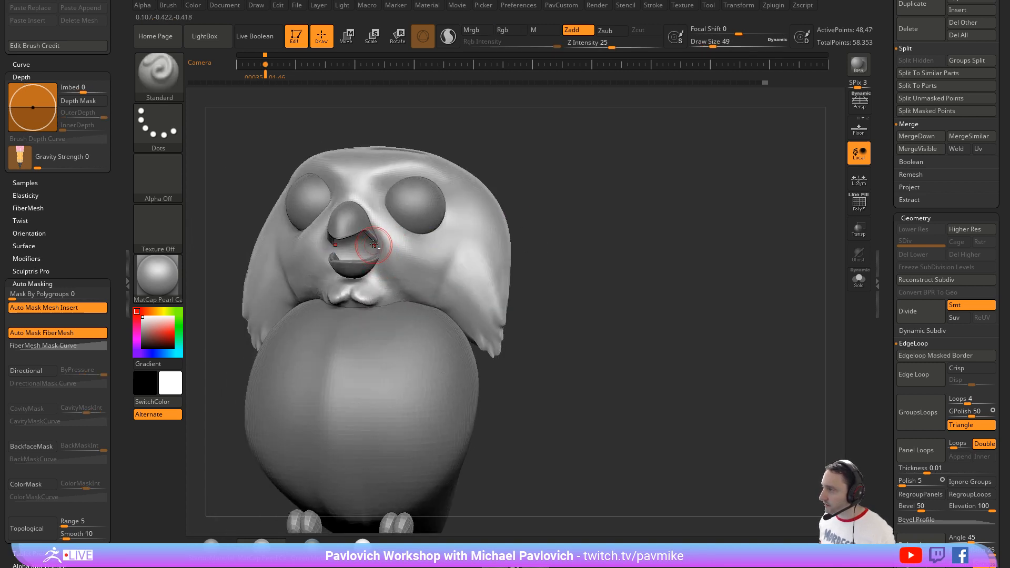
{"action": "left_click_drag", "start_coordinate": [372, 254], "coordinate": [387, 269]}
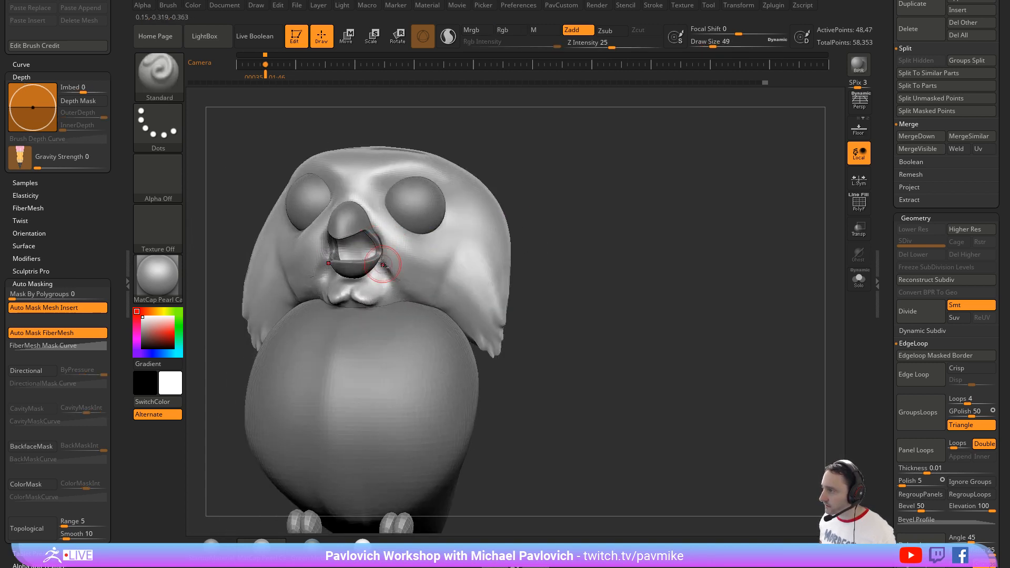
Step: Build up the face beside the mouth opening with the Clay brush at draw size 68, using temporary transparency to see behind the beak
{"action": "left_click_drag", "start_coordinate": [577, 218], "coordinate": [482, 174]}
{"action": "key", "text": "b"}
{"action": "key", "text": "d"}
{"action": "key", "text": "s"}
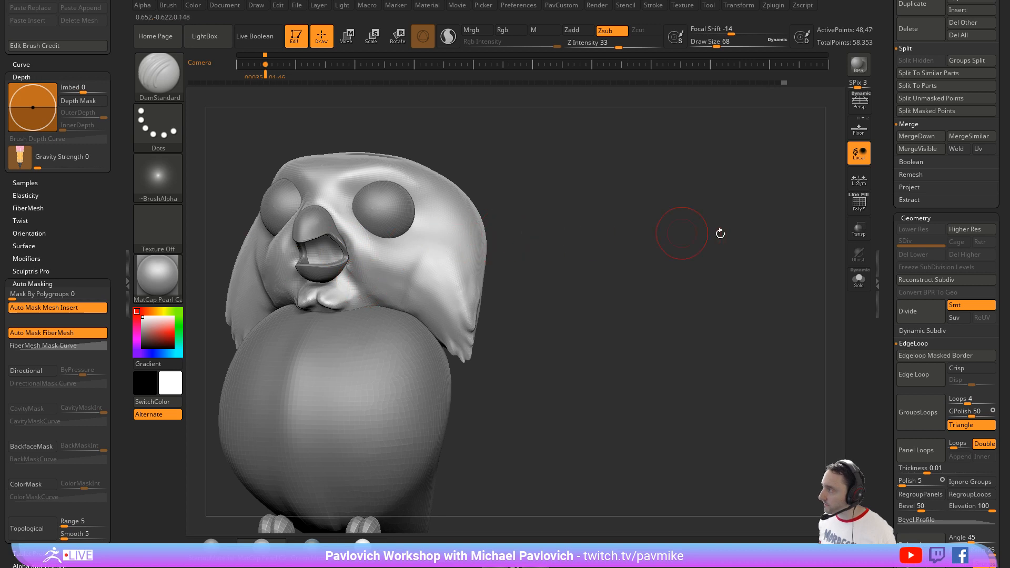
{"action": "left_click", "coordinate": [858, 229]}
{"action": "left_click_drag", "start_coordinate": [683, 271], "coordinate": [390, 230]}
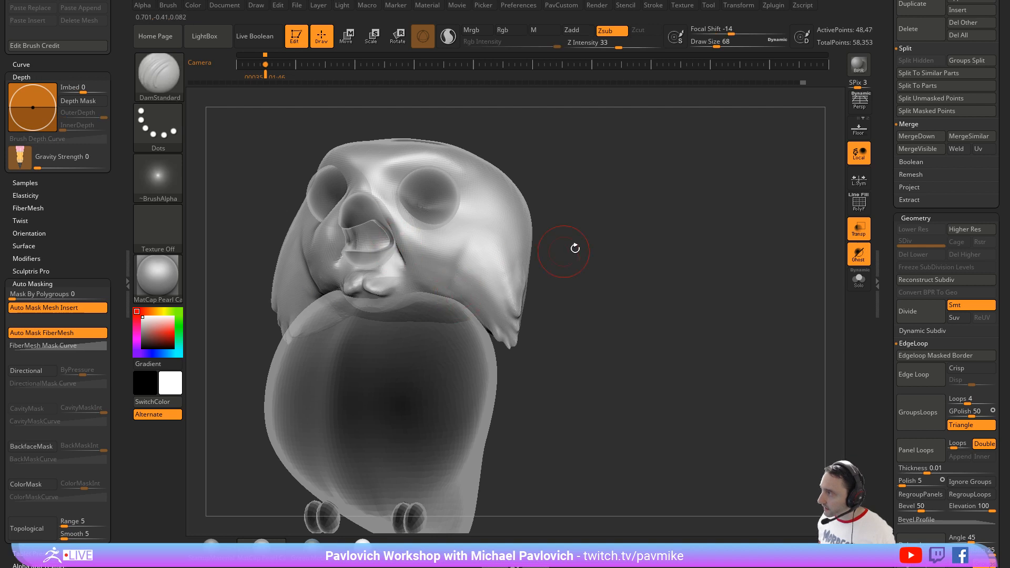
{"action": "mouse_move", "coordinate": [575, 248]}
{"action": "left_mouse_down"}
{"action": "mouse_move", "coordinate": [568, 228]}
{"action": "mouse_move", "coordinate": [431, 247]}
{"action": "left_mouse_up"}
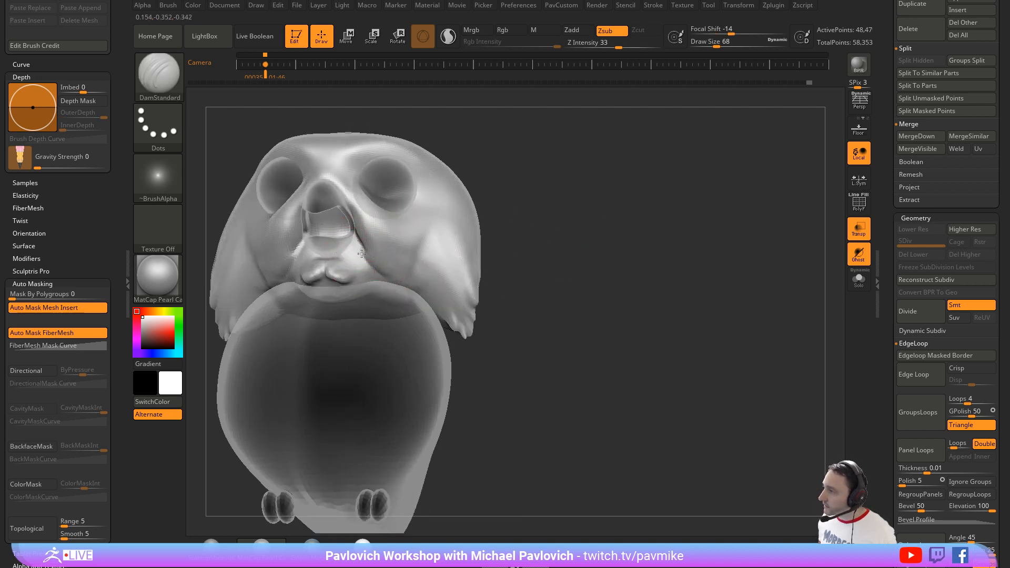
{"action": "left_click_drag", "start_coordinate": [541, 232], "coordinate": [467, 198]}
{"action": "key", "text": "b"}
{"action": "key", "text": "c"}
{"action": "key", "text": "l"}
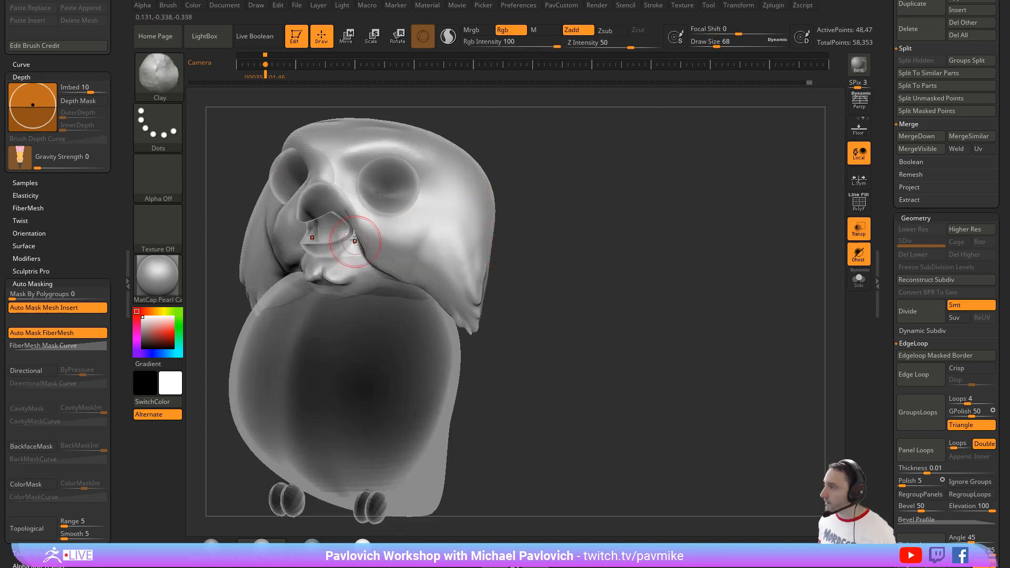
{"action": "left_click_drag", "start_coordinate": [354, 241], "coordinate": [410, 267]}
{"action": "mouse_move", "coordinate": [372, 227]}
{"action": "left_mouse_down"}
{"action": "mouse_move", "coordinate": [421, 258]}
{"action": "mouse_move", "coordinate": [426, 248]}
{"action": "left_mouse_up"}
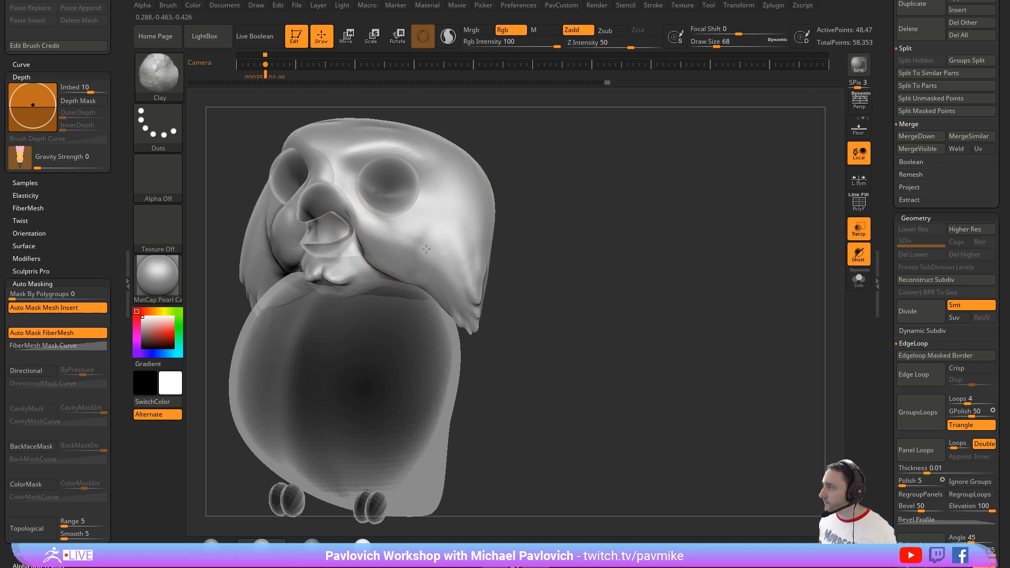
{"action": "left_click", "coordinate": [857, 236]}
Step: Refine the inside of the mouth and smooth the face around the beak corners at draw size 49
{"action": "left_click_drag", "start_coordinate": [597, 214], "coordinate": [411, 231]}
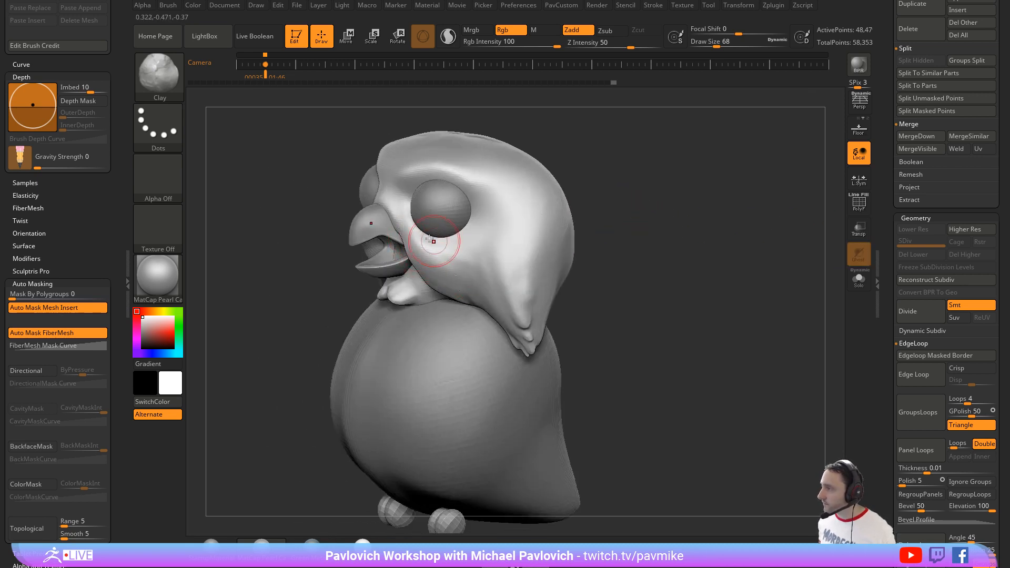
{"action": "left_click_drag", "start_coordinate": [646, 239], "coordinate": [433, 238]}
{"action": "left_click_drag", "start_coordinate": [496, 272], "coordinate": [344, 256]}
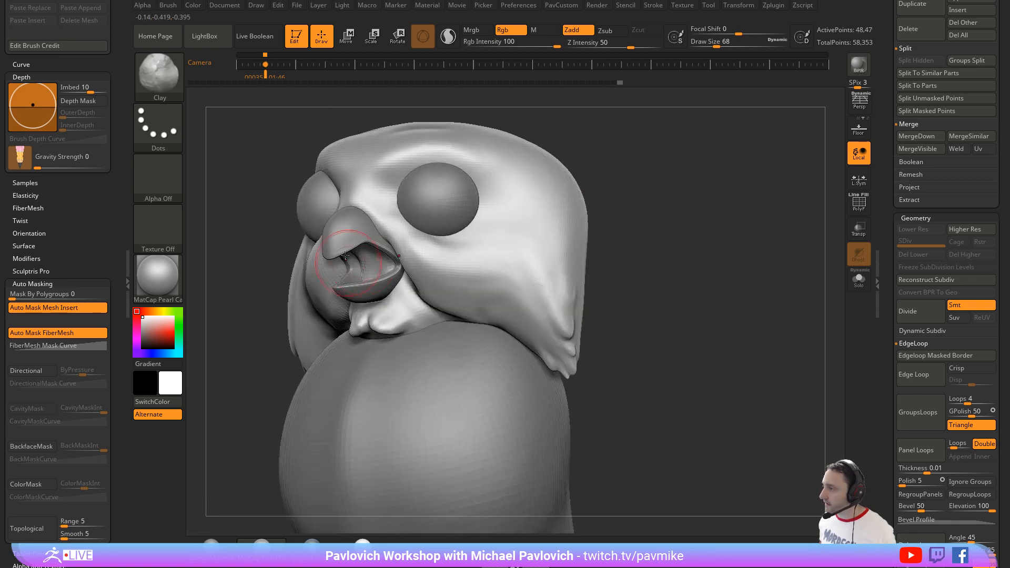
{"action": "left_click_drag", "start_coordinate": [239, 337], "coordinate": [421, 268]}
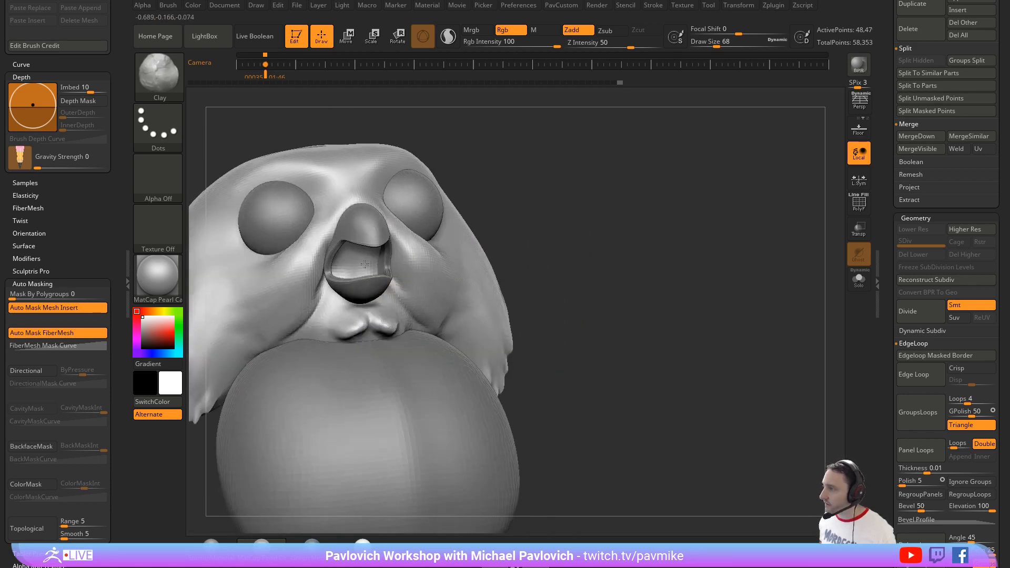
{"action": "left_click_drag", "start_coordinate": [574, 205], "coordinate": [628, 205], "text": "alt"}
{"action": "left_click_drag", "start_coordinate": [373, 302], "coordinate": [368, 285], "text": "shift"}
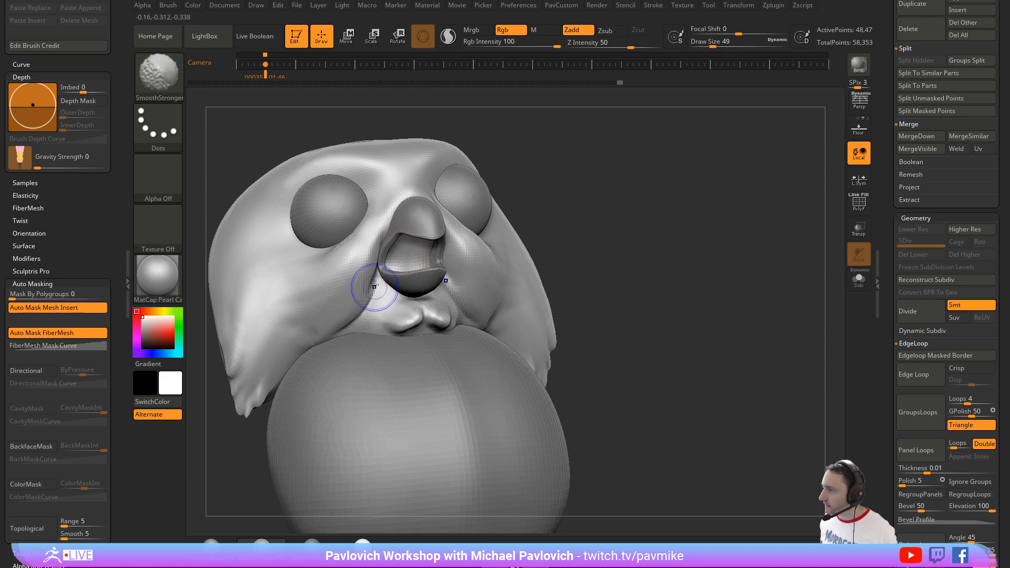
{"action": "mouse_move", "coordinate": [784, 210]}
{"action": "left_mouse_down"}
{"action": "mouse_move", "coordinate": [730, 233]}
{"action": "mouse_move", "coordinate": [729, 263]}
{"action": "mouse_move", "coordinate": [705, 247]}
{"action": "left_mouse_up"}
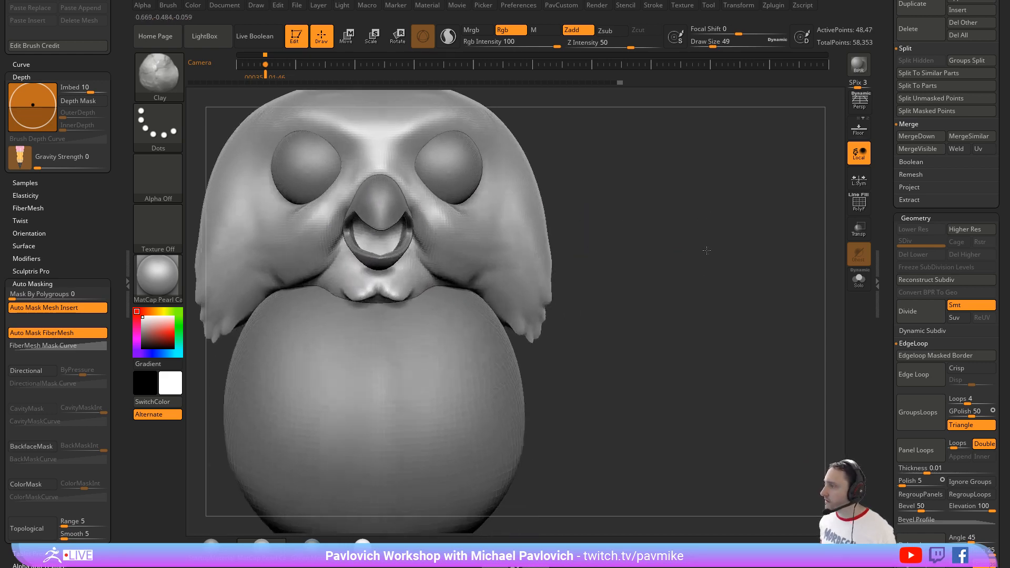
{"action": "left_click_drag", "start_coordinate": [578, 248], "coordinate": [610, 210]}
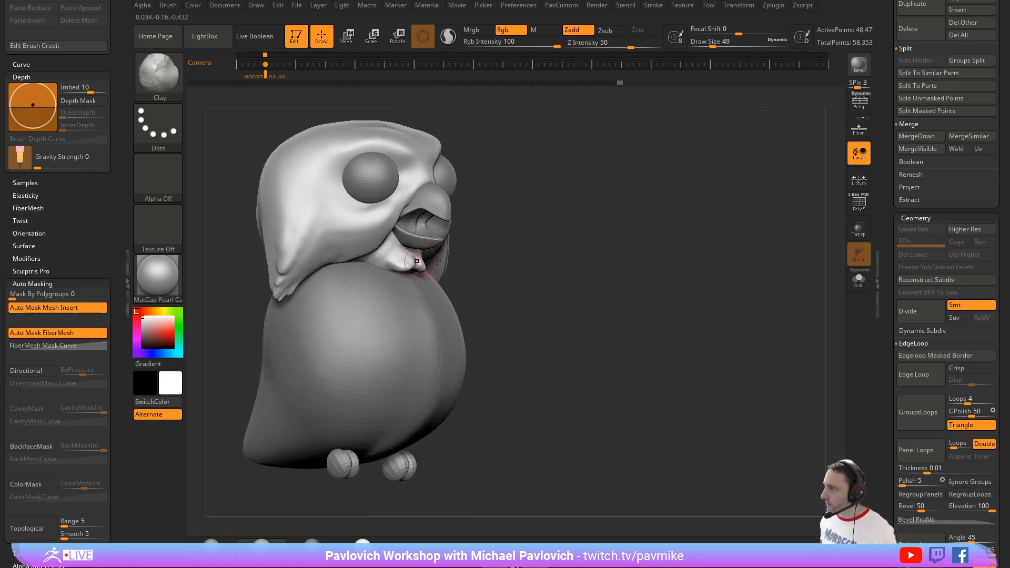
Step: Reshape the lumpy chin beneath the lower beak with the Move brush at draw size 54
{"action": "left_click_drag", "start_coordinate": [518, 247], "coordinate": [520, 215]}
{"action": "key", "text": "s"}
{"action": "left_click", "coordinate": [420, 271]}
{"action": "key", "text": "b"}
{"action": "key", "text": "m"}
{"action": "key", "text": "v"}
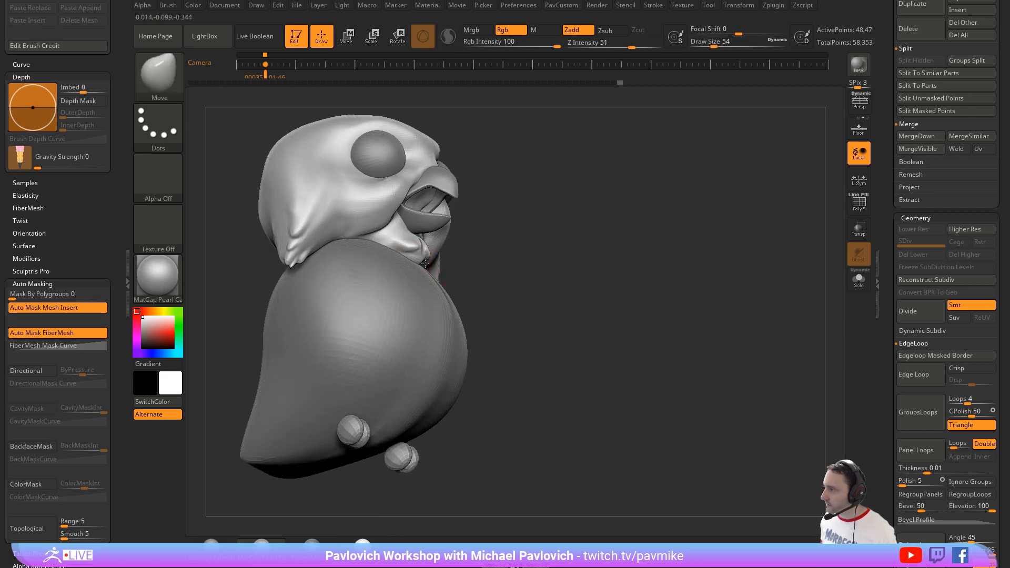
{"action": "left_click_drag", "start_coordinate": [469, 244], "coordinate": [418, 198]}
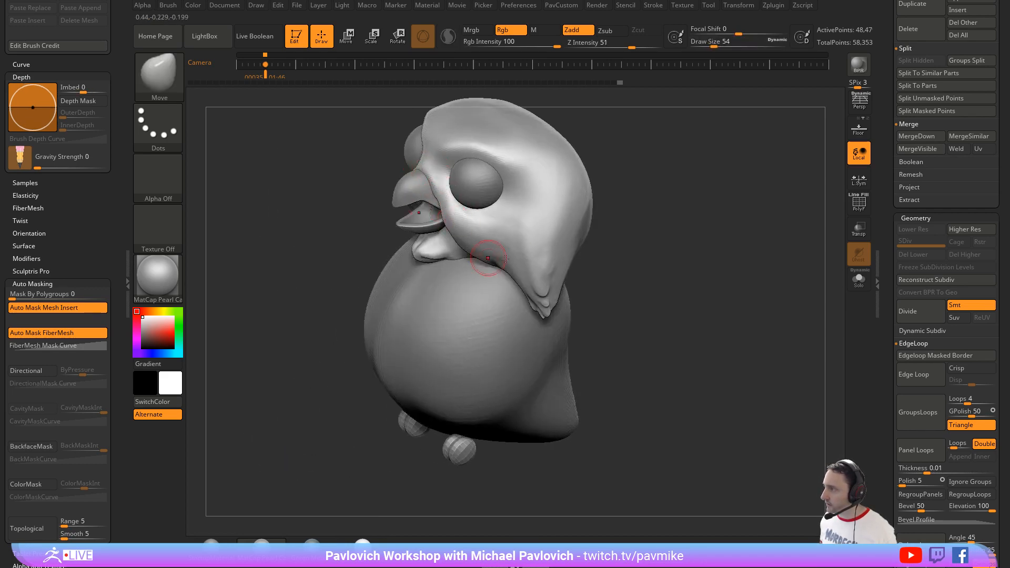
{"action": "left_click_drag", "start_coordinate": [702, 246], "coordinate": [397, 293]}
{"action": "left_click_drag", "start_coordinate": [297, 293], "coordinate": [352, 276]}
{"action": "left_click_drag", "start_coordinate": [492, 267], "coordinate": [386, 291]}
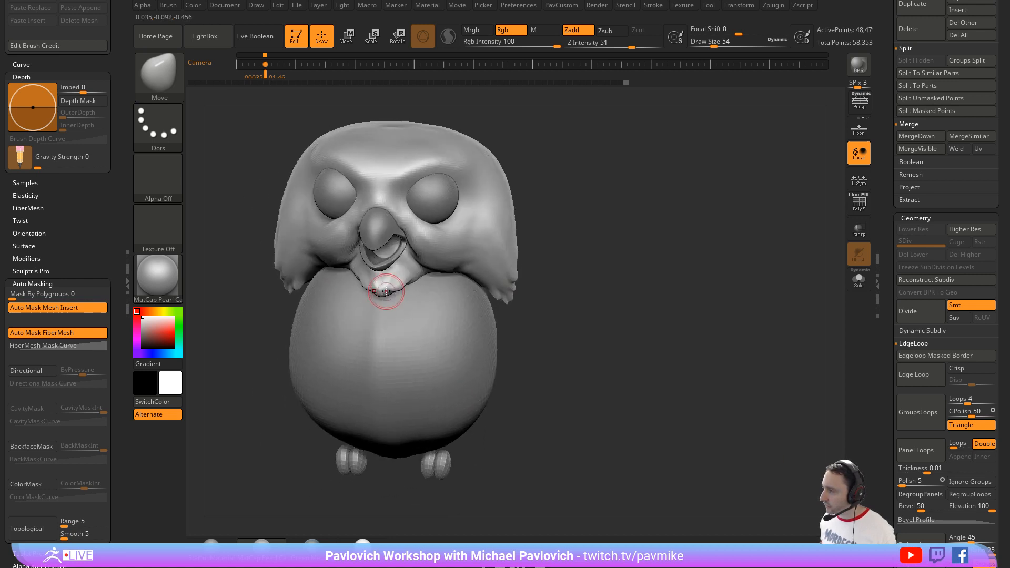
Step: Adjust the chin's side profile below the beak with the Move brush at draw size 104
{"action": "mouse_move", "coordinate": [539, 271]}
{"action": "left_mouse_down"}
{"action": "mouse_move", "coordinate": [534, 261]}
{"action": "mouse_move", "coordinate": [402, 270]}
{"action": "mouse_move", "coordinate": [439, 271]}
{"action": "left_mouse_up"}
{"action": "key", "text": "bracketright"}
{"action": "key", "text": "bracketright"}
{"action": "key", "text": "bracketright"}
{"action": "key", "text": "bracketright"}
{"action": "key", "text": "bracketright"}
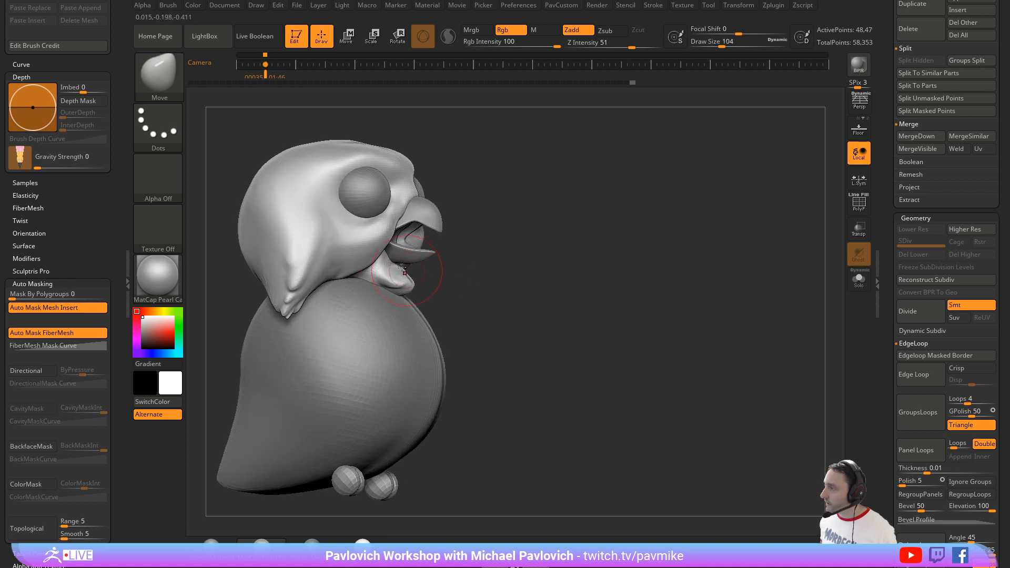
{"action": "key", "text": "bracketleft"}
{"action": "key", "text": "bracketleft"}
{"action": "key", "text": "bracketleft"}
{"action": "key", "text": "bracketleft"}
{"action": "key", "text": "bracketleft"}
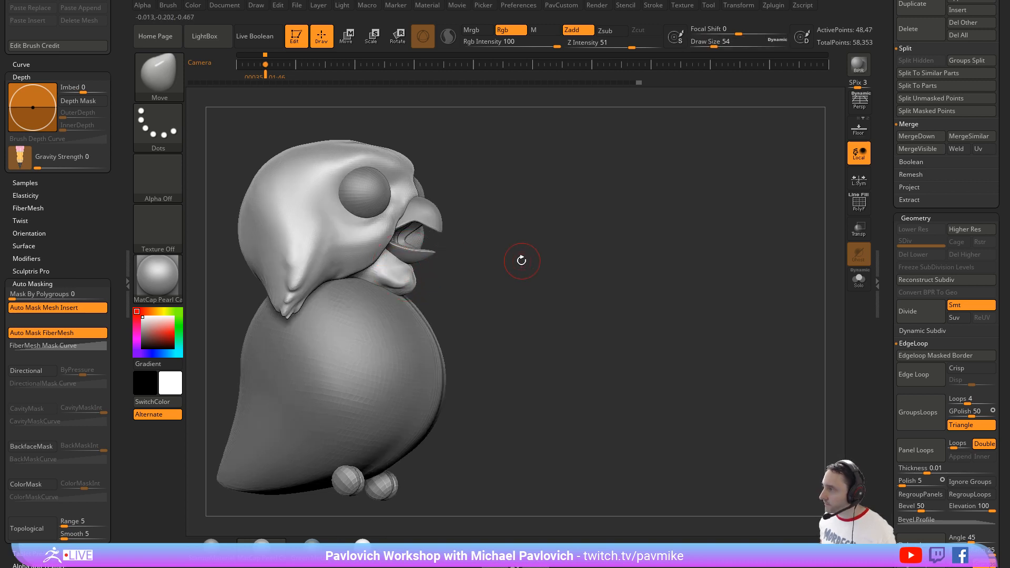
Step: Refine the chin and the area below the beak corners with the Standard brush, smoothing it at draw size 31
{"action": "mouse_move", "coordinate": [565, 226]}
{"action": "left_mouse_down"}
{"action": "mouse_move", "coordinate": [546, 224]}
{"action": "mouse_move", "coordinate": [559, 223]}
{"action": "mouse_move", "coordinate": [558, 274]}
{"action": "left_mouse_up"}
{"action": "key", "text": "b"}
{"action": "key", "text": "s"}
{"action": "key", "text": "t"}
{"action": "key", "text": "bracketleft"}
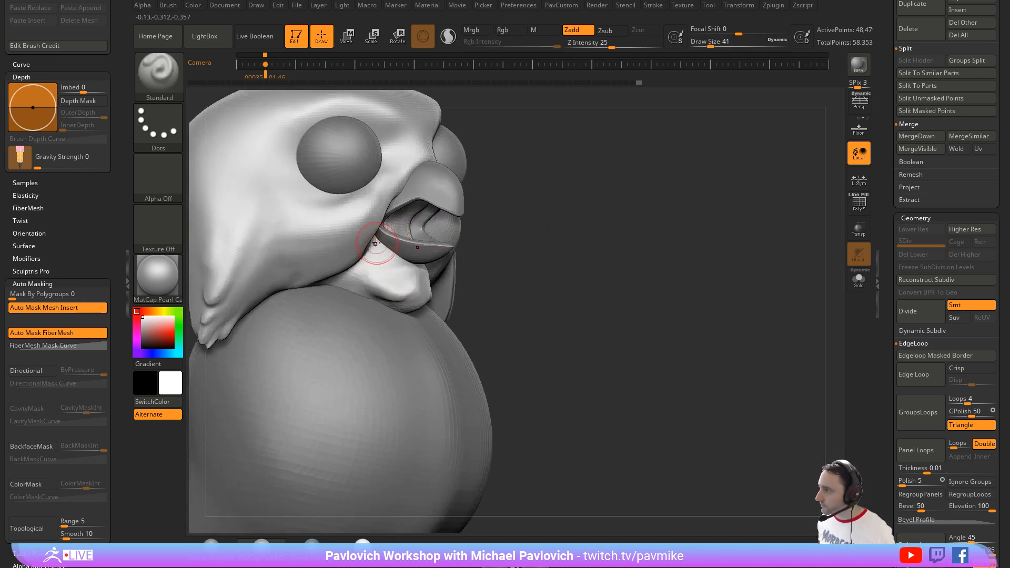
{"action": "left_click_drag", "start_coordinate": [497, 260], "coordinate": [419, 273], "text": "shift"}
{"action": "key", "text": "bracketleft"}
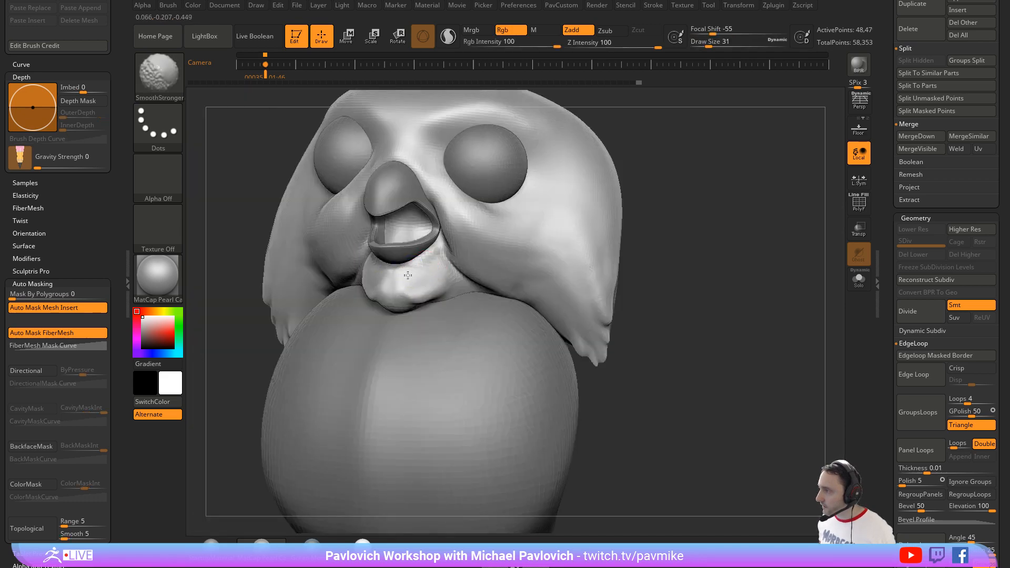
{"action": "key", "text": "shift"}
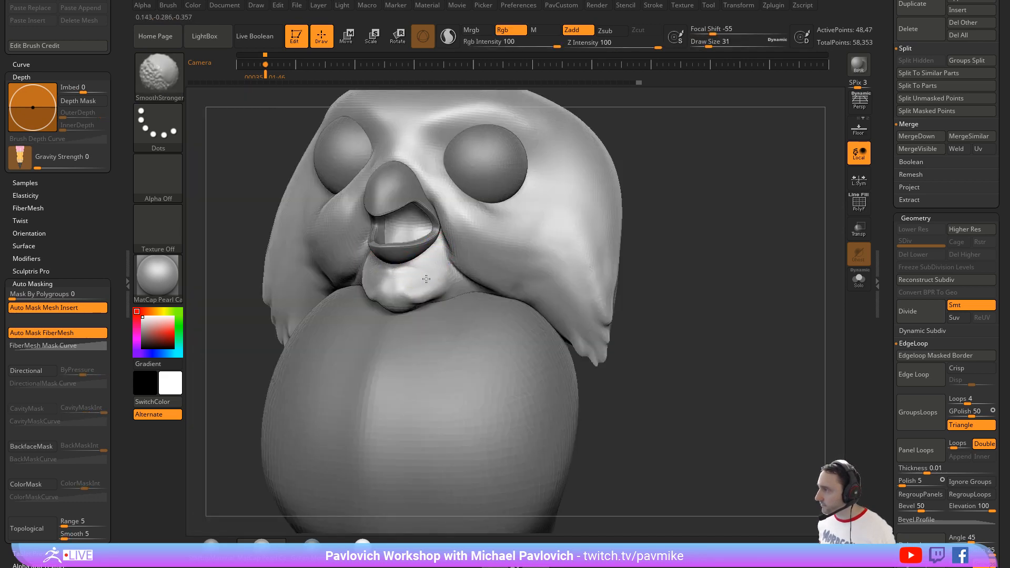
{"action": "left_click_drag", "start_coordinate": [426, 279], "coordinate": [428, 268], "text": "shift"}
Step: Select the body subtool, show the reference image overlay, restore the stored camera view and turn on perspective
{"action": "left_click_drag", "start_coordinate": [656, 268], "coordinate": [576, 229], "text": "alt"}
{"action": "left_click", "coordinate": [506, 303], "text": "alt"}
{"action": "left_click_drag", "start_coordinate": [546, 303], "coordinate": [596, 260]}
{"action": "key", "text": "shift+z"}
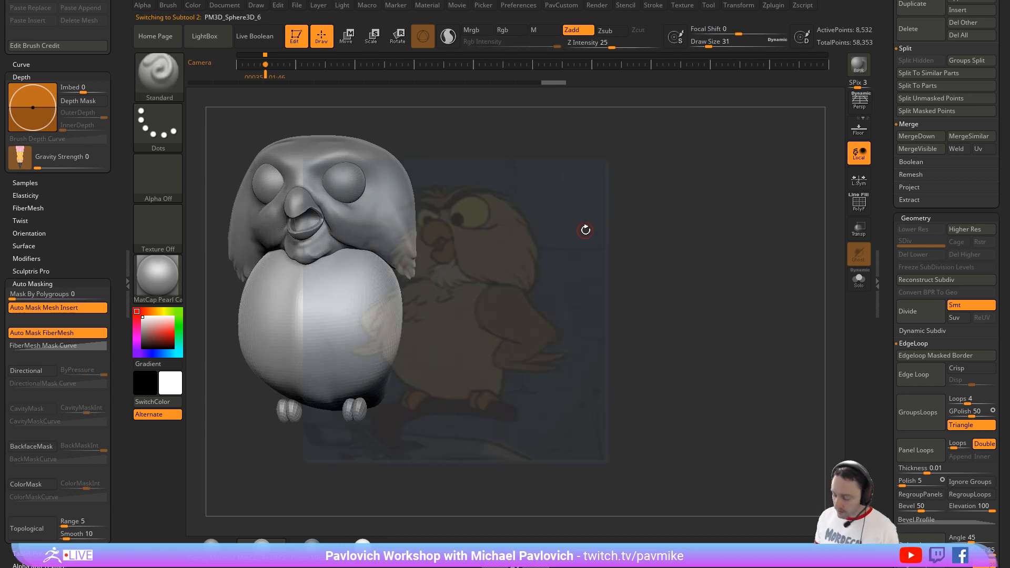
{"action": "key", "text": "Left"}
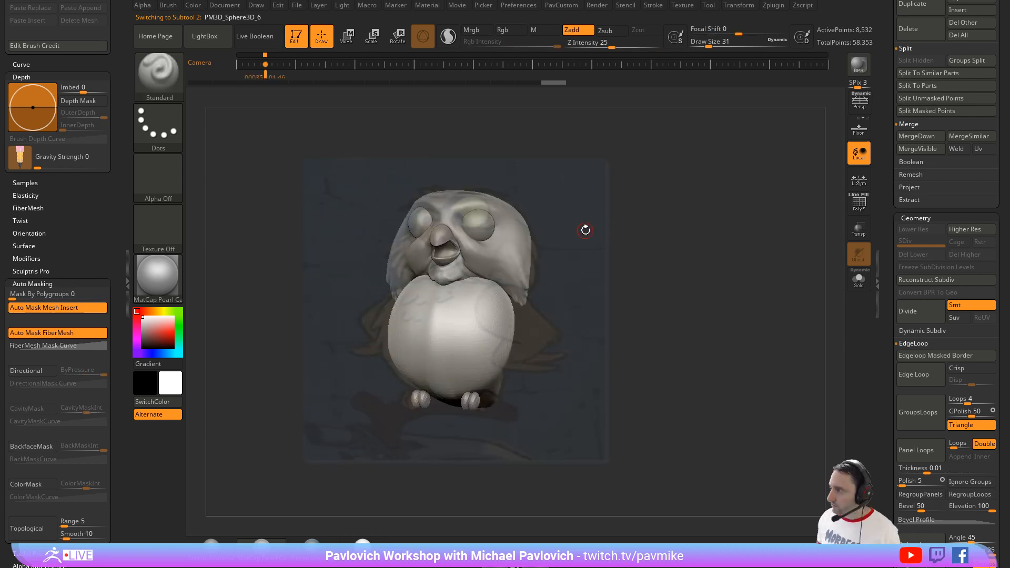
{"action": "left_click", "coordinate": [853, 111]}
Step: Insert mirrored Sphere12 primitives at the bird's shoulders and split the unmasked points into their own subtool
{"action": "key", "text": "s"}
{"action": "left_click_drag", "start_coordinate": [551, 309], "coordinate": [542, 309]}
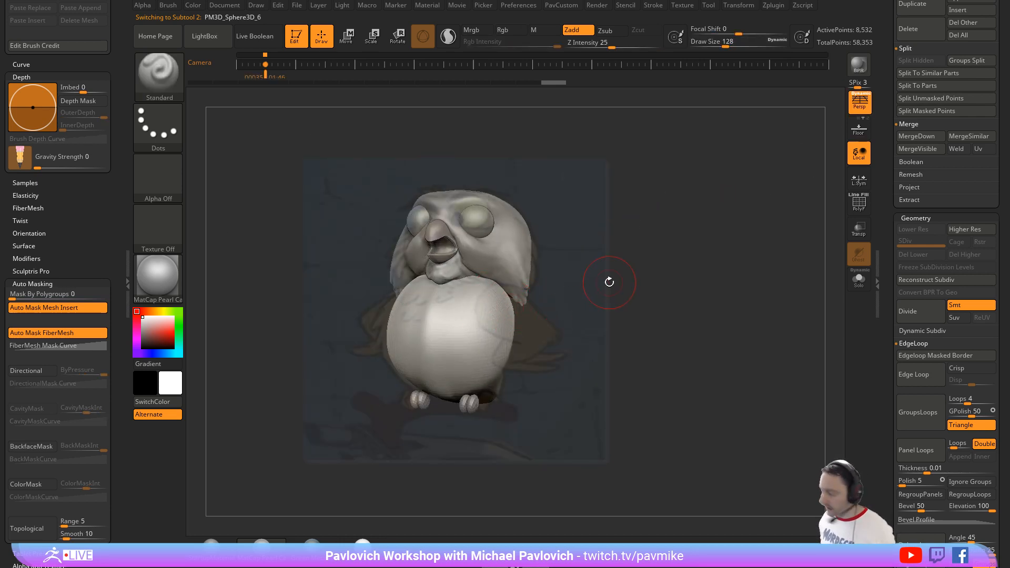
{"action": "key", "text": "i"}
{"action": "key", "text": "m"}
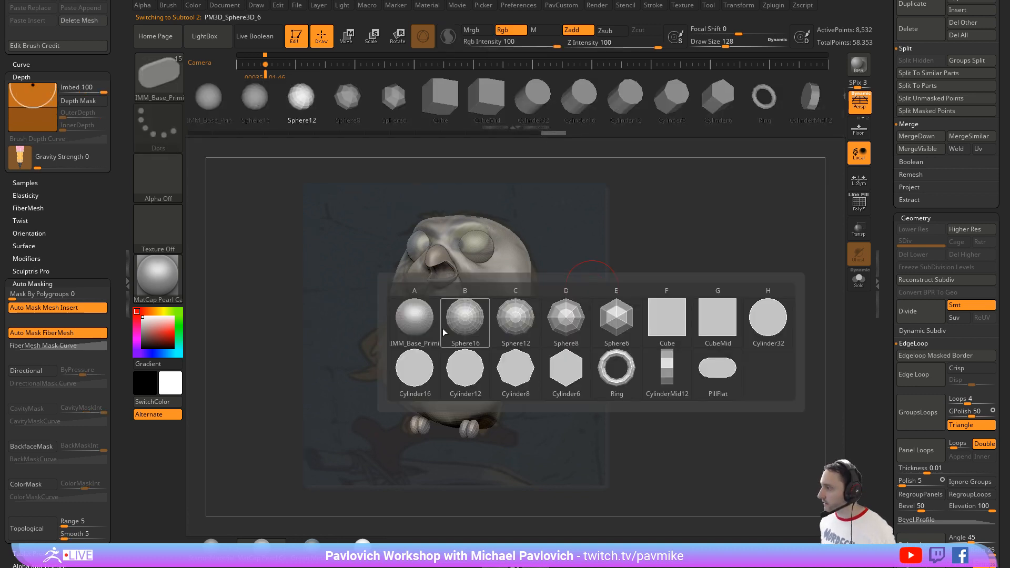
{"action": "left_click", "coordinate": [487, 323]}
{"action": "left_click_drag", "start_coordinate": [510, 332], "coordinate": [618, 322]}
{"action": "key", "text": "w"}
{"action": "key", "text": "2"}
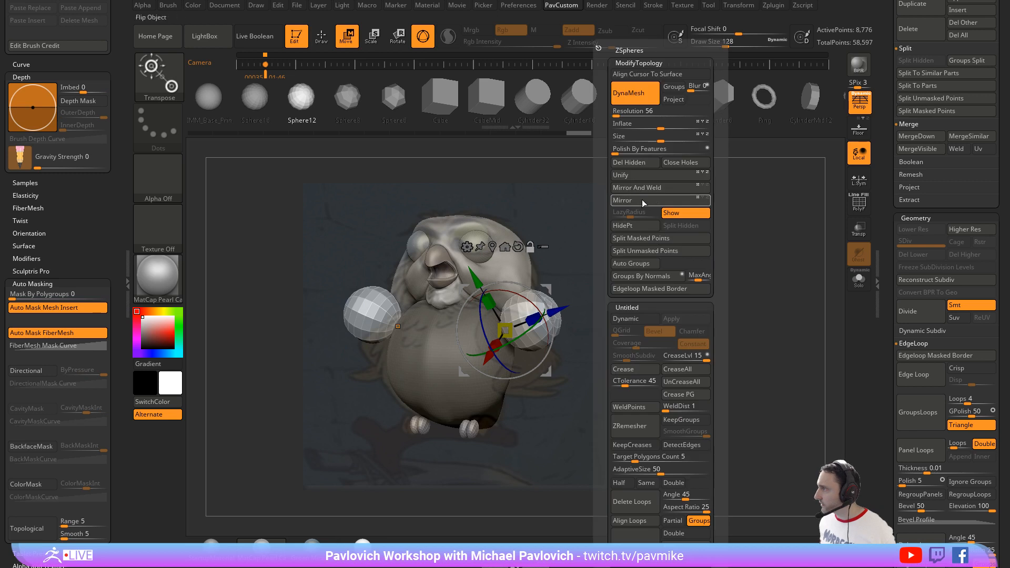
{"action": "left_click", "coordinate": [645, 240]}
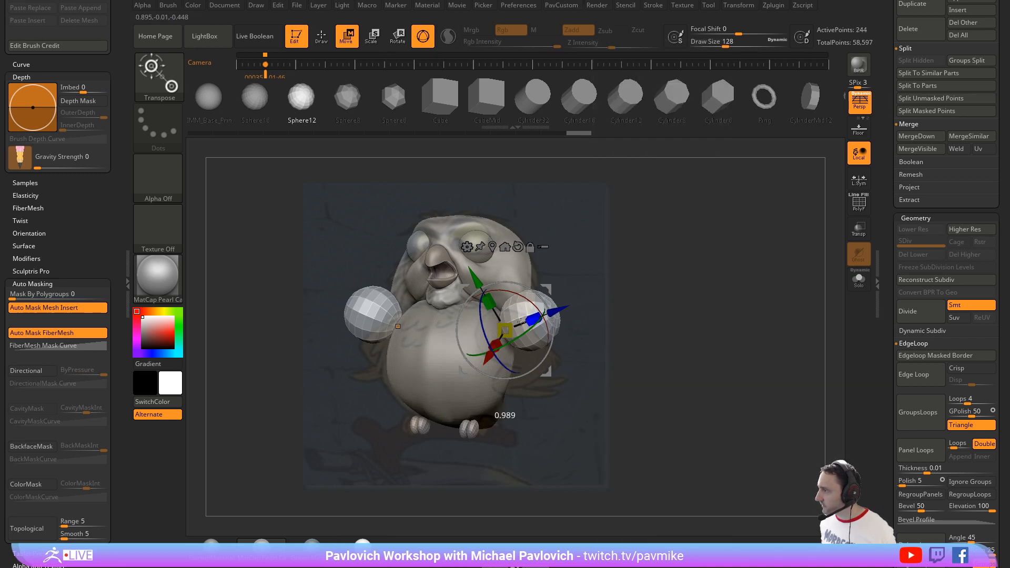
Step: Turn on local symmetry, then flatten, rotate and position the shoulder spheres as wings along the body's sides
{"action": "left_click", "coordinate": [851, 188]}
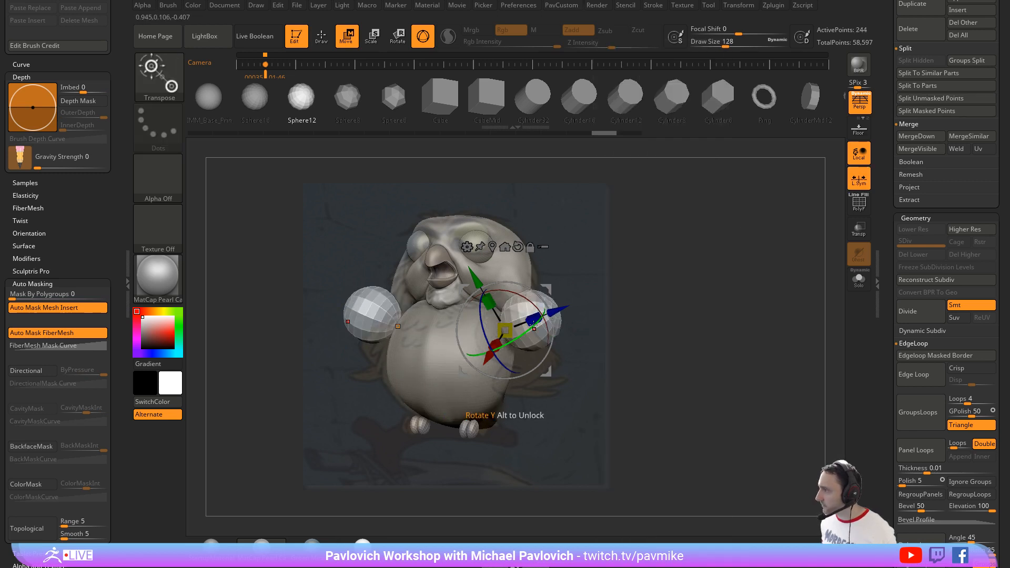
{"action": "mouse_move", "coordinate": [533, 319]}
{"action": "left_mouse_down"}
{"action": "mouse_move", "coordinate": [509, 328]}
{"action": "mouse_move", "coordinate": [531, 330]}
{"action": "mouse_move", "coordinate": [523, 336]}
{"action": "left_mouse_up"}
{"action": "mouse_move", "coordinate": [546, 289]}
{"action": "left_mouse_down"}
{"action": "mouse_move", "coordinate": [534, 293]}
{"action": "mouse_move", "coordinate": [544, 296]}
{"action": "left_mouse_up"}
{"action": "key", "text": "q"}
{"action": "key", "text": "w"}
{"action": "left_click_drag", "start_coordinate": [475, 311], "coordinate": [463, 295]}
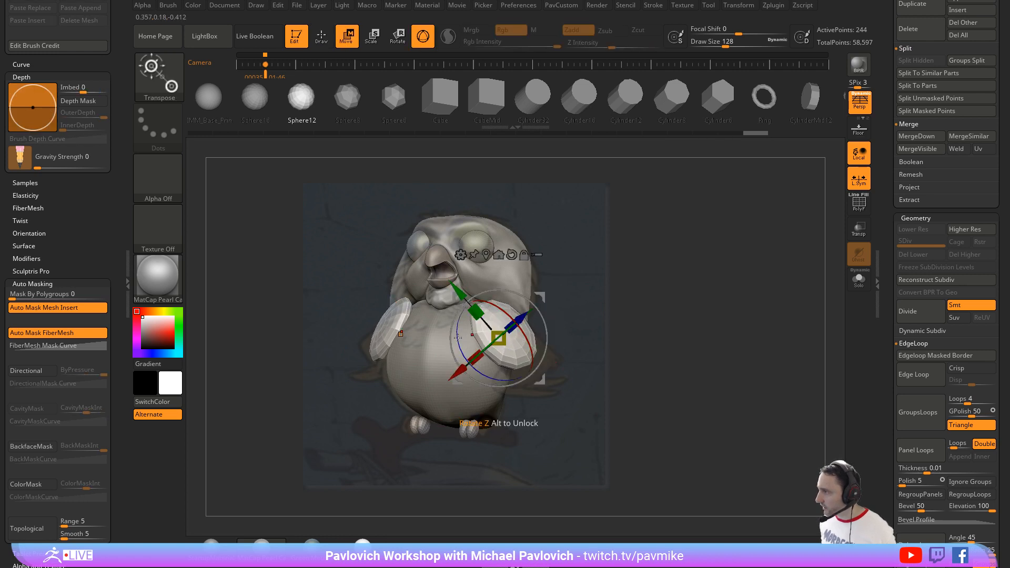
{"action": "left_click_drag", "start_coordinate": [457, 339], "coordinate": [463, 354]}
{"action": "left_click_drag", "start_coordinate": [450, 309], "coordinate": [457, 314]}
Step: Stretch the wing tips outward to match the reference with the Move brush at draw size 136, and smooth the wings with dynamic subdivision
{"action": "key", "text": "q"}
{"action": "key", "text": "b"}
{"action": "key", "text": "m"}
{"action": "key", "text": "v"}
{"action": "mouse_move", "coordinate": [556, 355]}
{"action": "left_mouse_down"}
{"action": "mouse_move", "coordinate": [548, 328]}
{"action": "mouse_move", "coordinate": [558, 332]}
{"action": "left_mouse_up"}
{"action": "key", "text": "s"}
{"action": "left_click_drag", "start_coordinate": [546, 332], "coordinate": [549, 349]}
{"action": "key", "text": "s"}
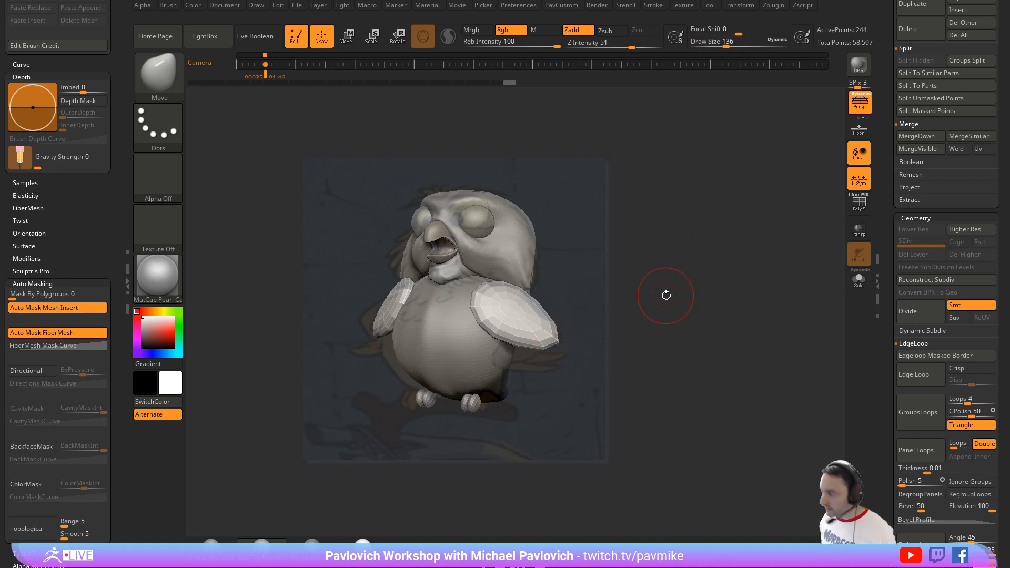
{"action": "key", "text": "s"}
{"action": "key", "text": "ctrl+d"}
{"action": "mouse_move", "coordinate": [661, 282]}
{"action": "left_mouse_down"}
{"action": "mouse_move", "coordinate": [669, 275]}
{"action": "mouse_move", "coordinate": [667, 283]}
{"action": "left_mouse_up"}
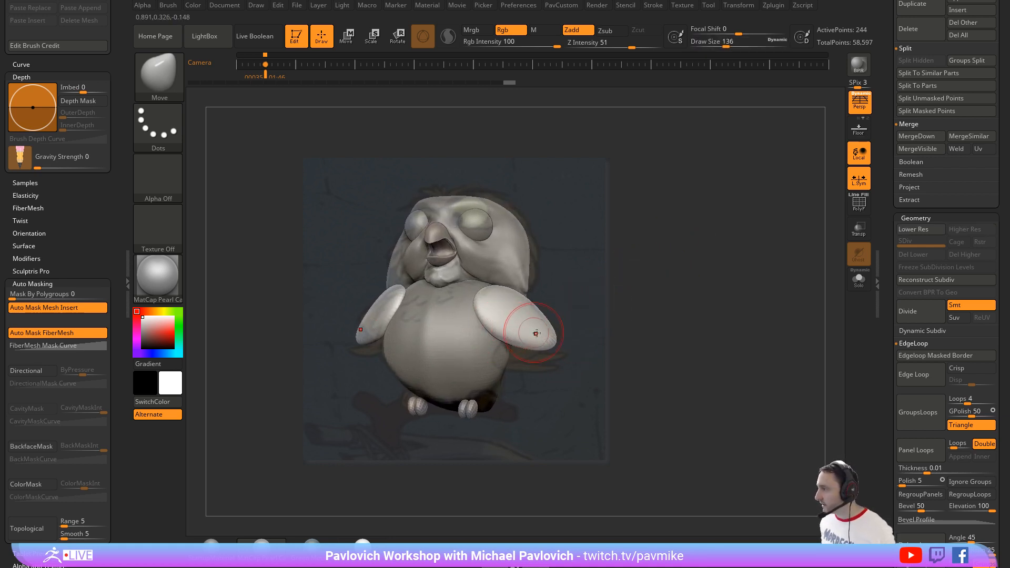
Step: Duplicate the wing shapes within the subtool, then rotate the copies and move them below the upper wings
{"action": "key", "text": "w"}
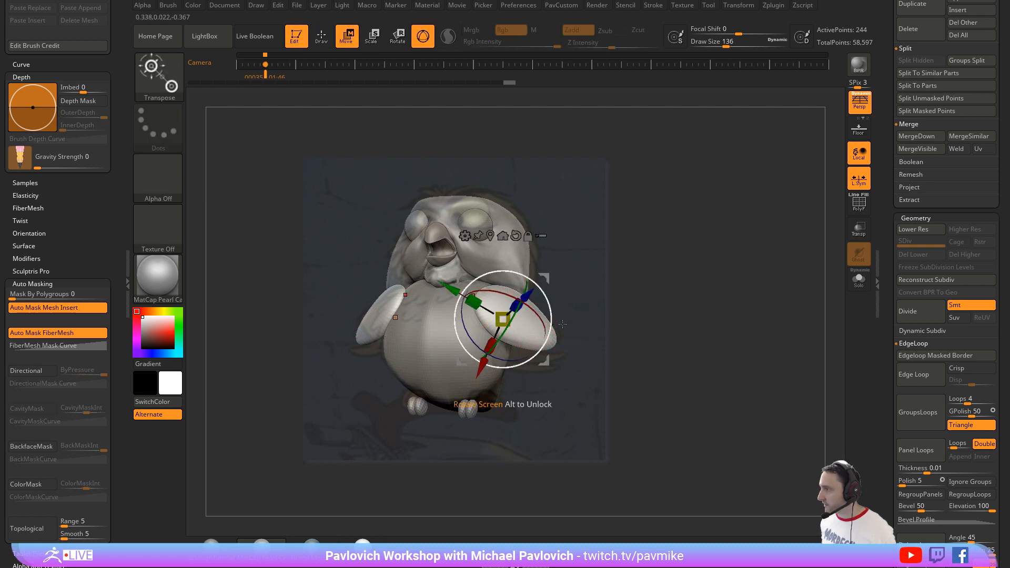
{"action": "left_click_drag", "start_coordinate": [545, 277], "coordinate": [543, 305], "text": "ctrl"}
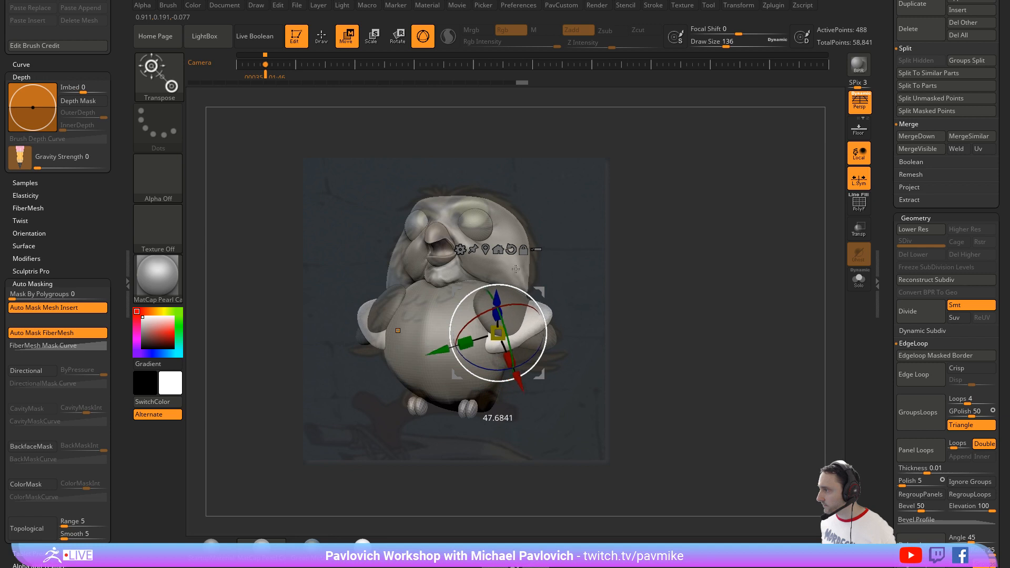
{"action": "left_click_drag", "start_coordinate": [472, 332], "coordinate": [500, 327]}
{"action": "left_click_drag", "start_coordinate": [540, 292], "coordinate": [543, 314]}
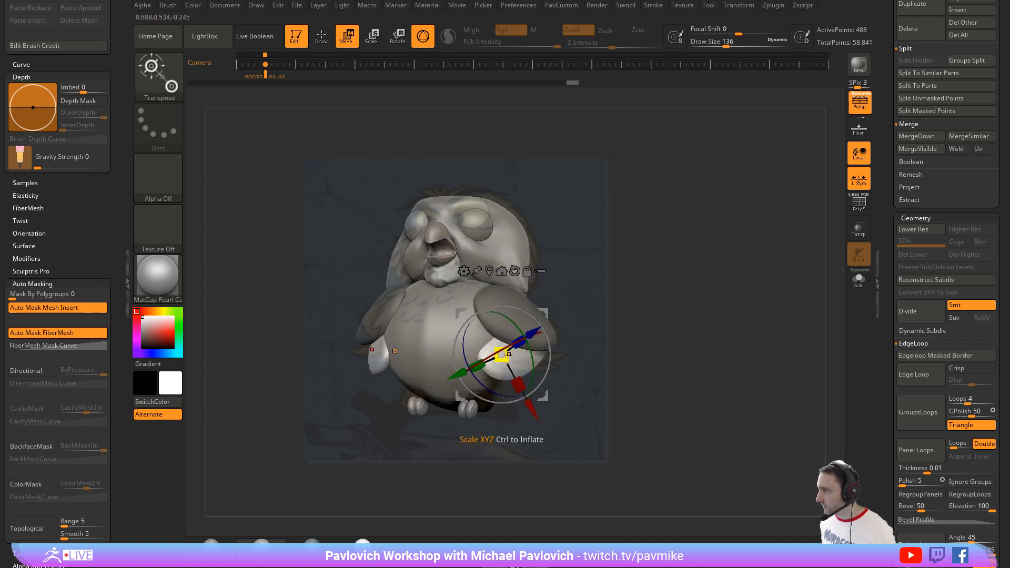
Step: Scale, rotate and reposition the lower wing copies so they sit tucked beneath the upper wings
{"action": "mouse_move", "coordinate": [509, 354]}
{"action": "left_mouse_down"}
{"action": "mouse_move", "coordinate": [490, 355]}
{"action": "mouse_move", "coordinate": [521, 345]}
{"action": "mouse_move", "coordinate": [525, 360]}
{"action": "left_mouse_up"}
{"action": "left_click_drag", "start_coordinate": [543, 354], "coordinate": [551, 355]}
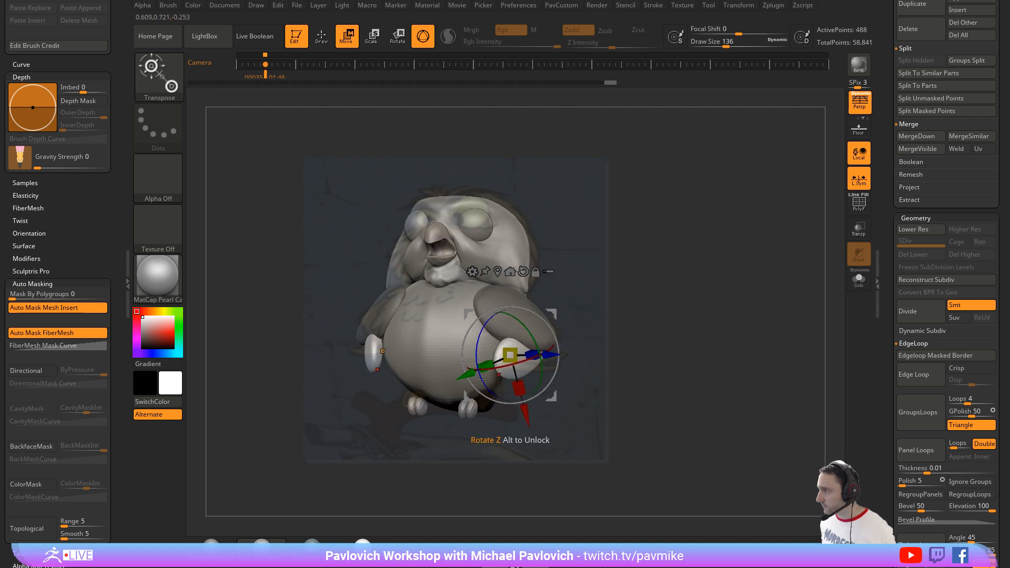
{"action": "mouse_move", "coordinate": [478, 369]}
{"action": "left_mouse_down"}
{"action": "mouse_move", "coordinate": [476, 349]}
{"action": "mouse_move", "coordinate": [503, 364]}
{"action": "mouse_move", "coordinate": [487, 372]}
{"action": "left_mouse_up"}
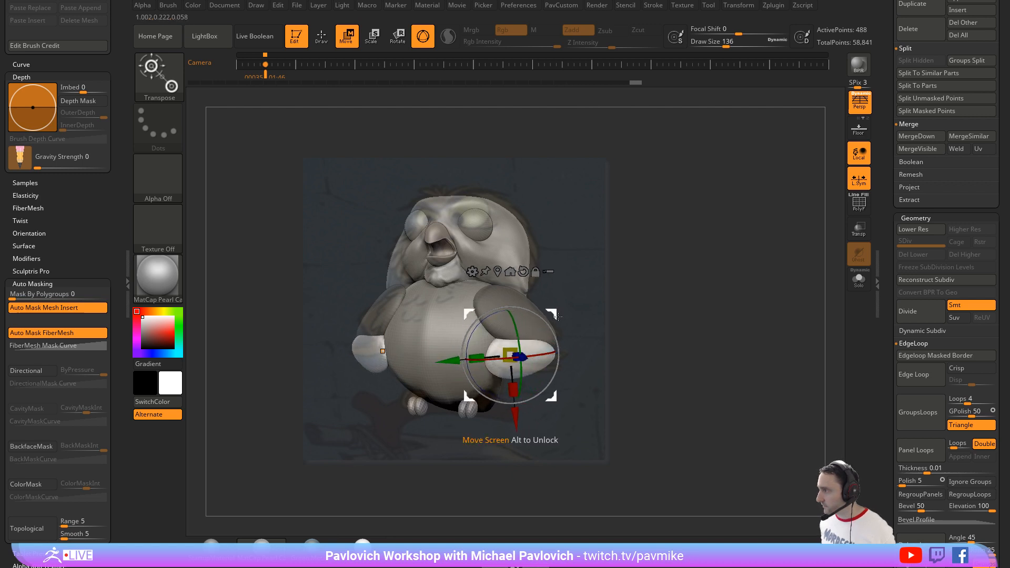
{"action": "left_click_drag", "start_coordinate": [551, 314], "coordinate": [557, 338]}
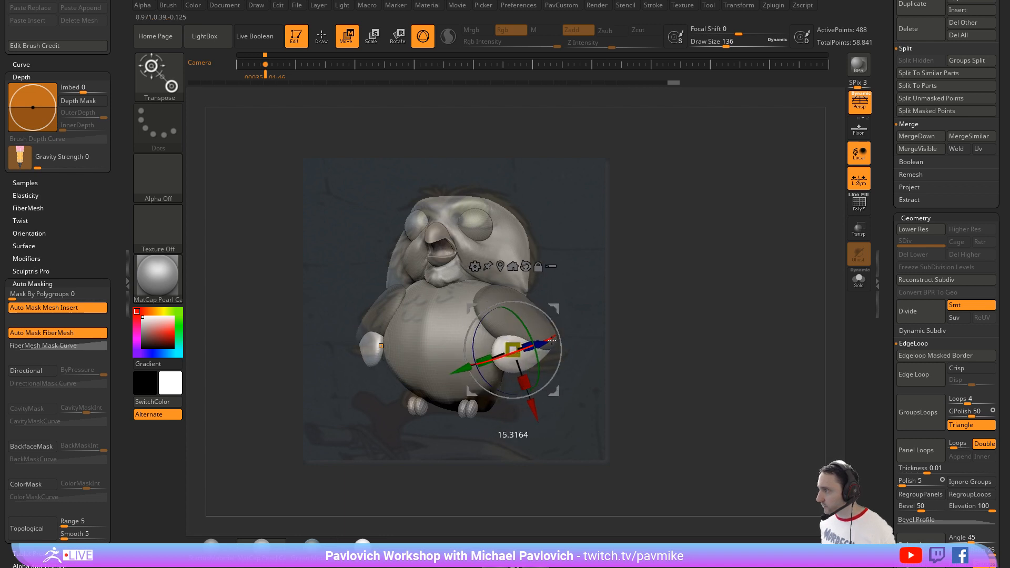
Step: Push the lower wings into shape against the upper wings with the Move brush at draw size 251
{"action": "key", "text": "q"}
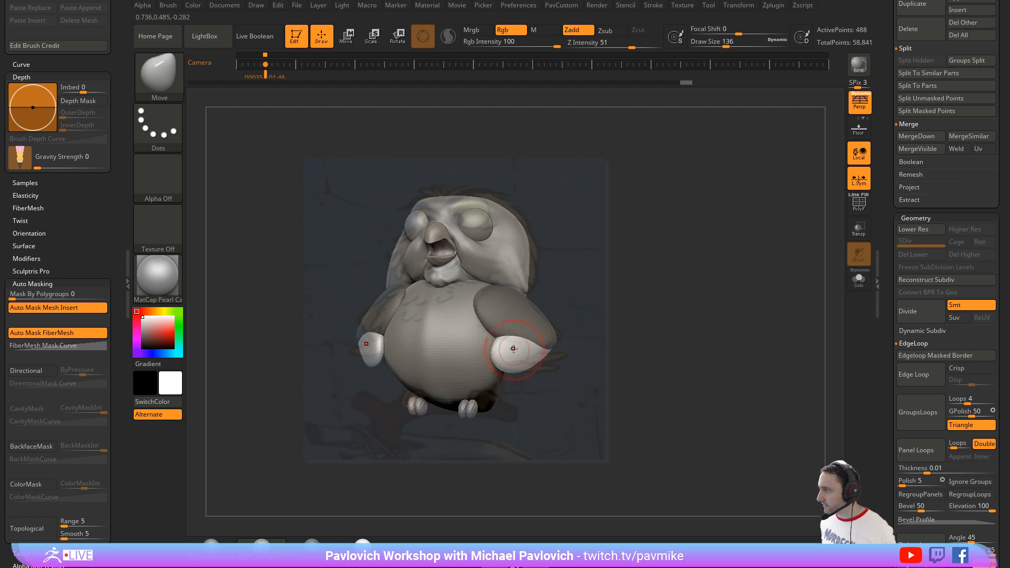
{"action": "key", "text": "s"}
{"action": "mouse_move", "coordinate": [513, 349]}
{"action": "left_mouse_down"}
{"action": "mouse_move", "coordinate": [525, 349]}
{"action": "mouse_move", "coordinate": [507, 344]}
{"action": "left_mouse_up"}
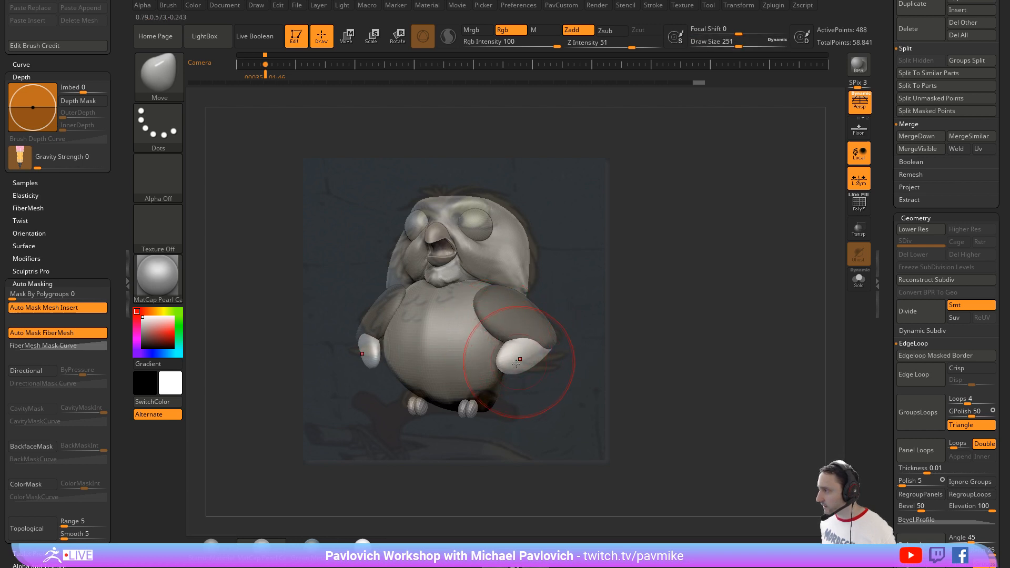
{"action": "left_click_drag", "start_coordinate": [502, 323], "coordinate": [535, 344]}
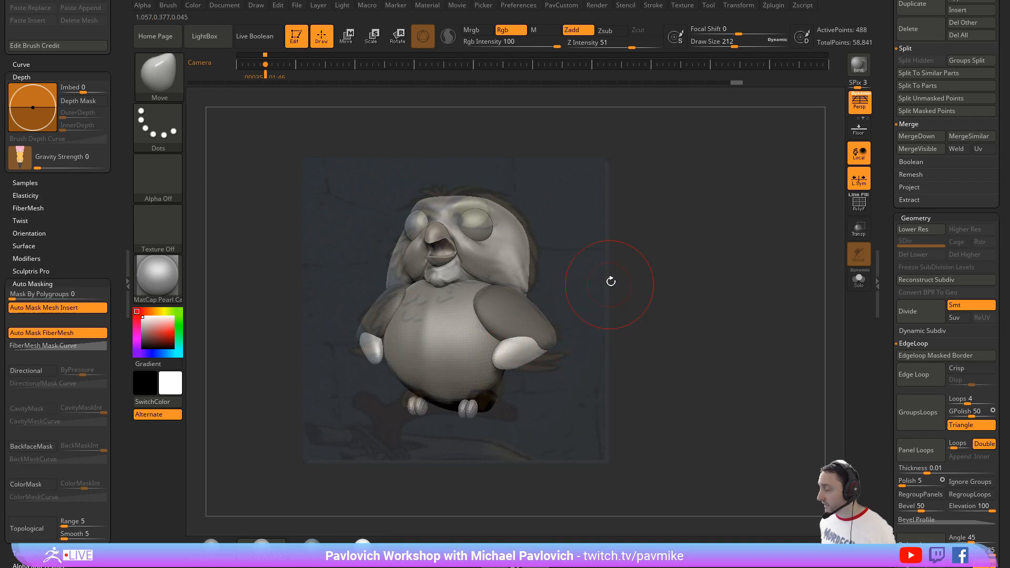
Step: Extend the lower wings' tips to meet the upper wings' tips, reducing the Move brush size down to 56
{"action": "key", "text": "s"}
{"action": "left_click_drag", "start_coordinate": [550, 342], "coordinate": [542, 343]}
{"action": "key", "text": "s"}
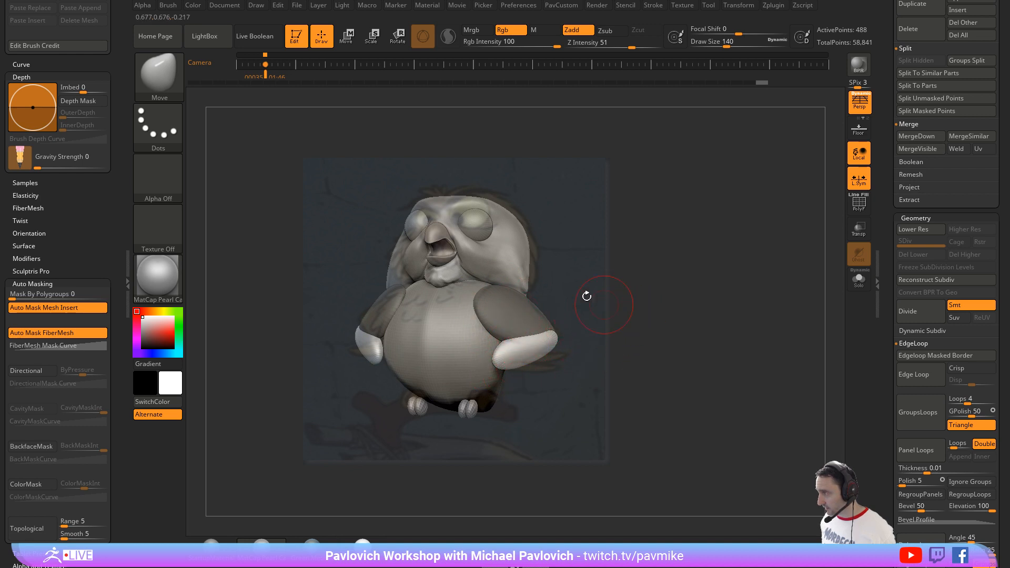
{"action": "left_click_drag", "start_coordinate": [594, 288], "coordinate": [602, 306]}
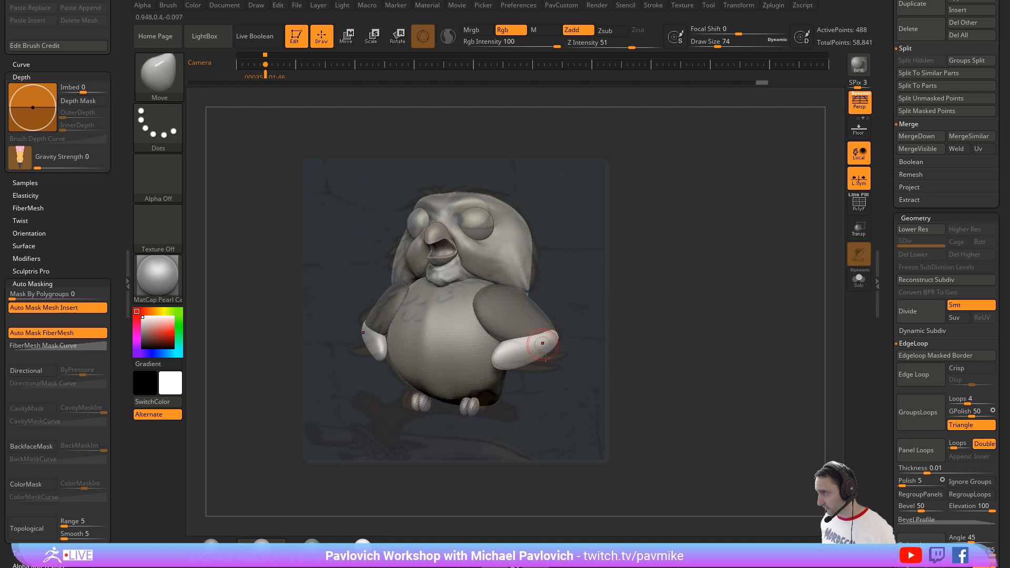
{"action": "key", "text": "s"}
{"action": "left_click_drag", "start_coordinate": [563, 357], "coordinate": [559, 357]}
{"action": "left_click_drag", "start_coordinate": [666, 289], "coordinate": [651, 271]}
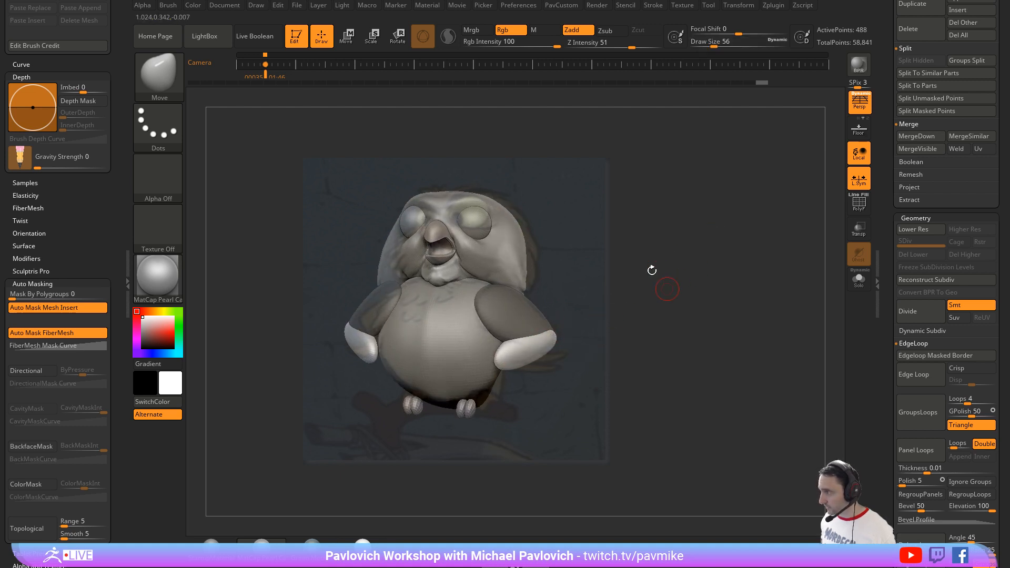
Step: Realign the owl with the reference image, center the gizmo on the toes subtool and scale up the toes
{"action": "left_click_drag", "start_coordinate": [778, 250], "coordinate": [699, 266]}
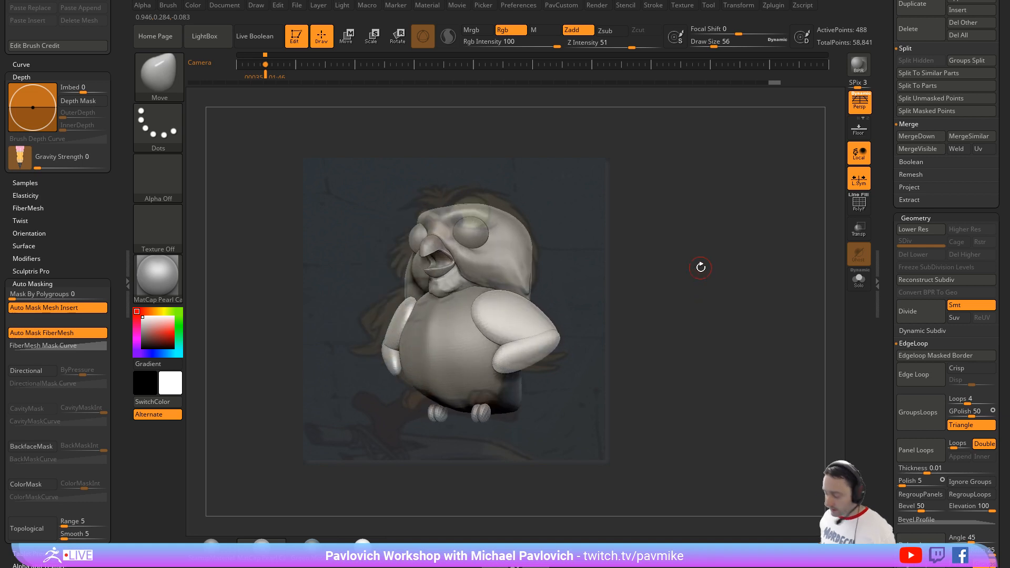
{"action": "key", "text": "Right"}
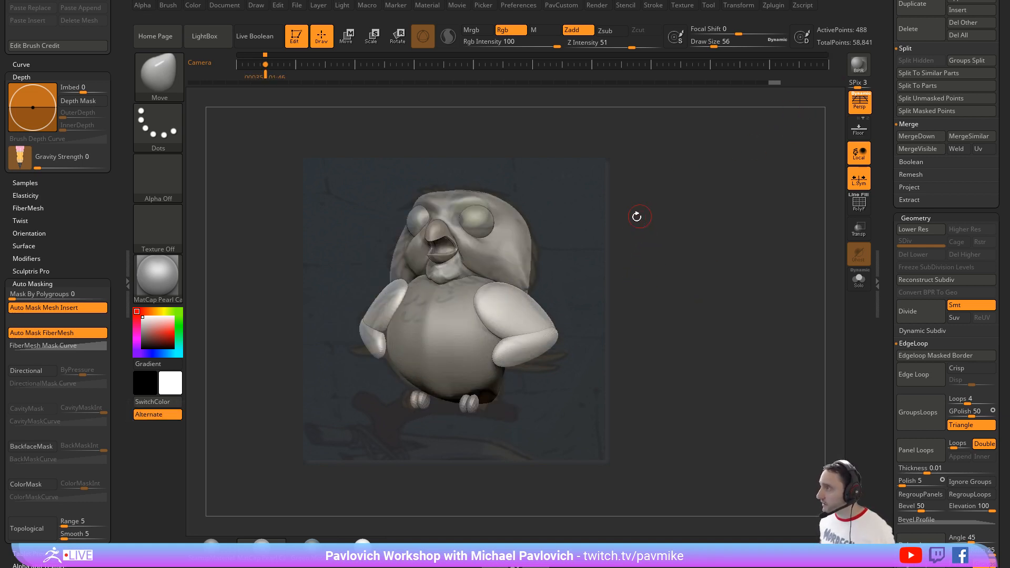
{"action": "left_click_drag", "start_coordinate": [647, 243], "coordinate": [670, 274]}
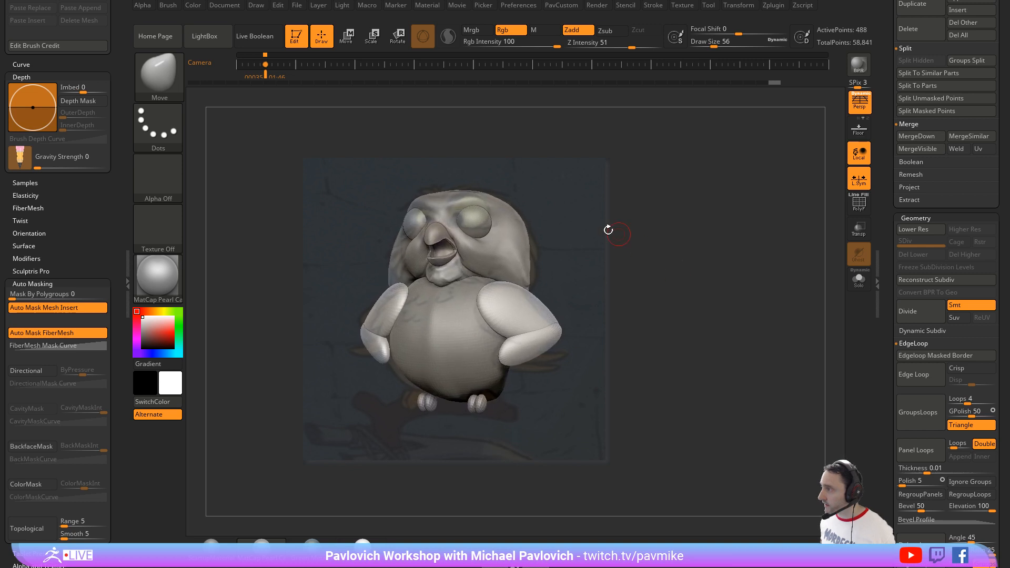
{"action": "left_click_drag", "start_coordinate": [609, 205], "coordinate": [609, 246]}
{"action": "left_click", "coordinate": [499, 397], "text": "alt"}
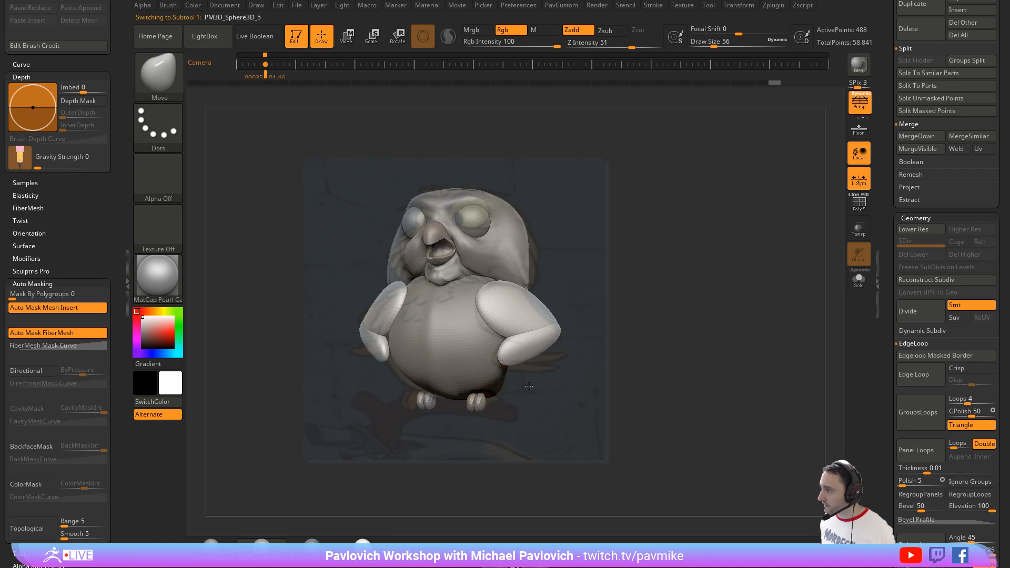
{"action": "key", "text": "w"}
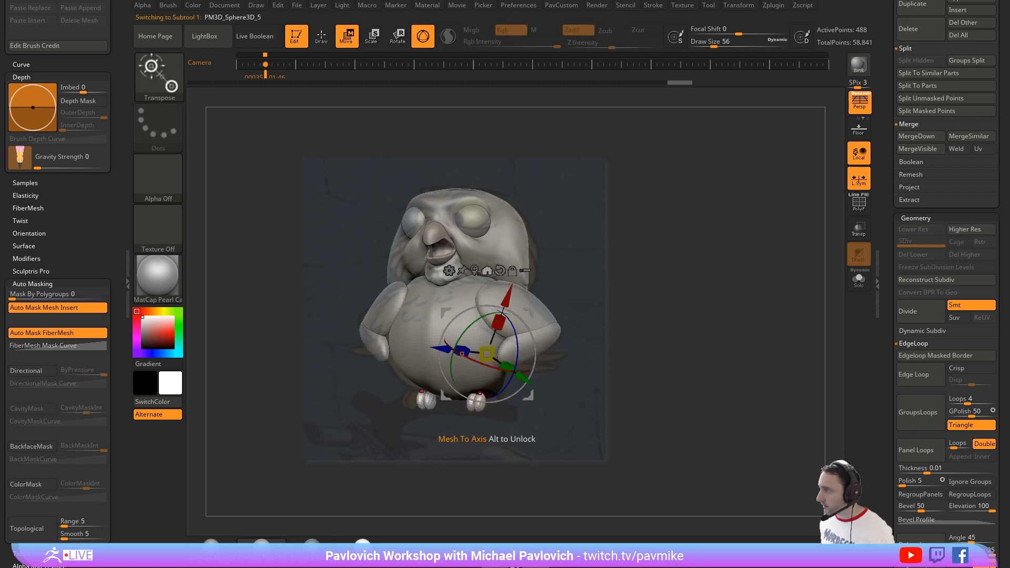
{"action": "left_click", "coordinate": [474, 271]}
{"action": "left_click_drag", "start_coordinate": [476, 402], "coordinate": [493, 392]}
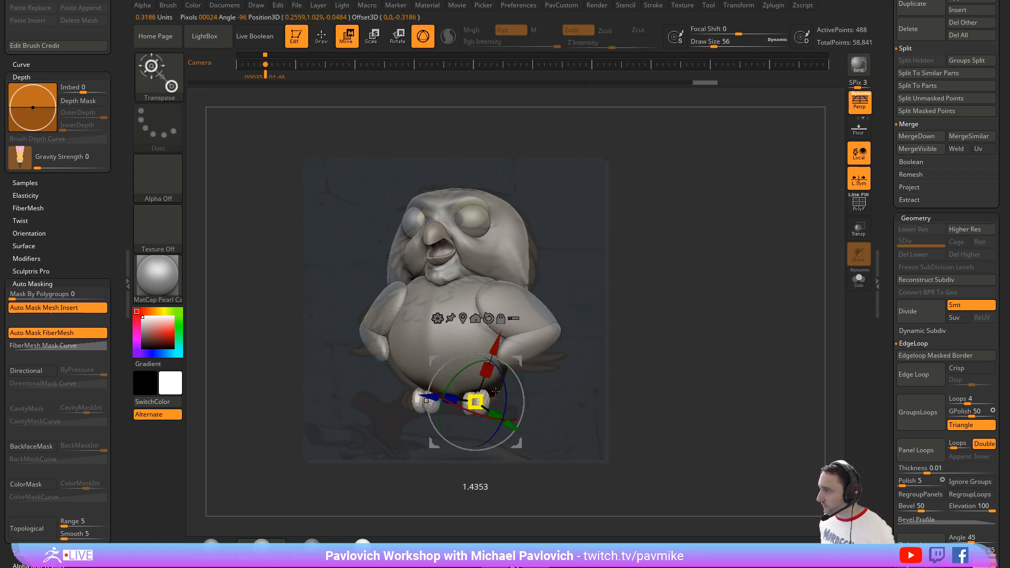
{"action": "key", "text": "q"}
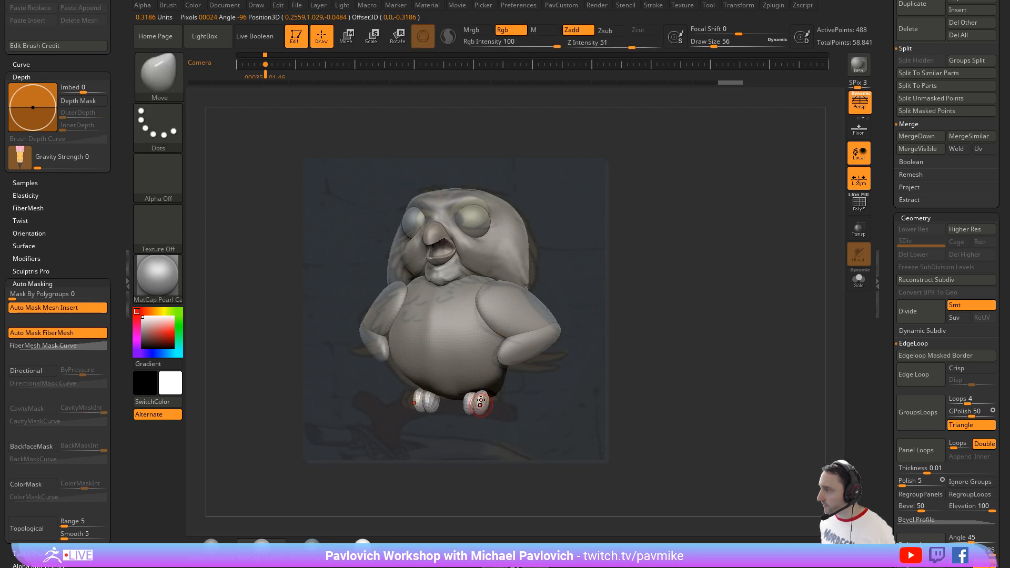
Step: Select the eye spheres, enlarge them slightly and shift their position in the sockets to fit the reference
{"action": "left_click", "coordinate": [480, 224], "text": "alt"}
{"action": "key", "text": "w"}
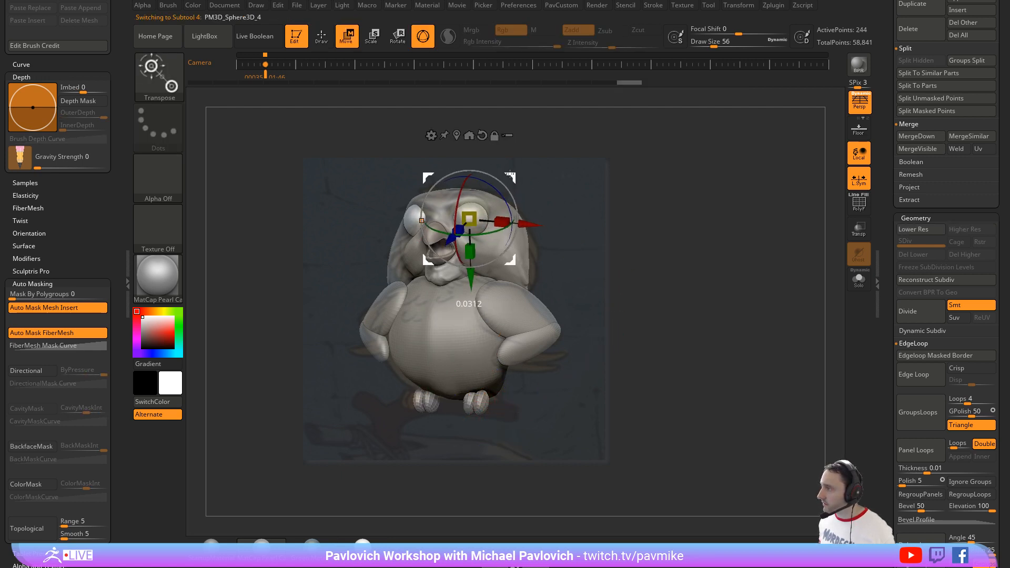
{"action": "left_click_drag", "start_coordinate": [510, 173], "coordinate": [507, 171]}
{"action": "left_click_drag", "start_coordinate": [466, 216], "coordinate": [476, 208]}
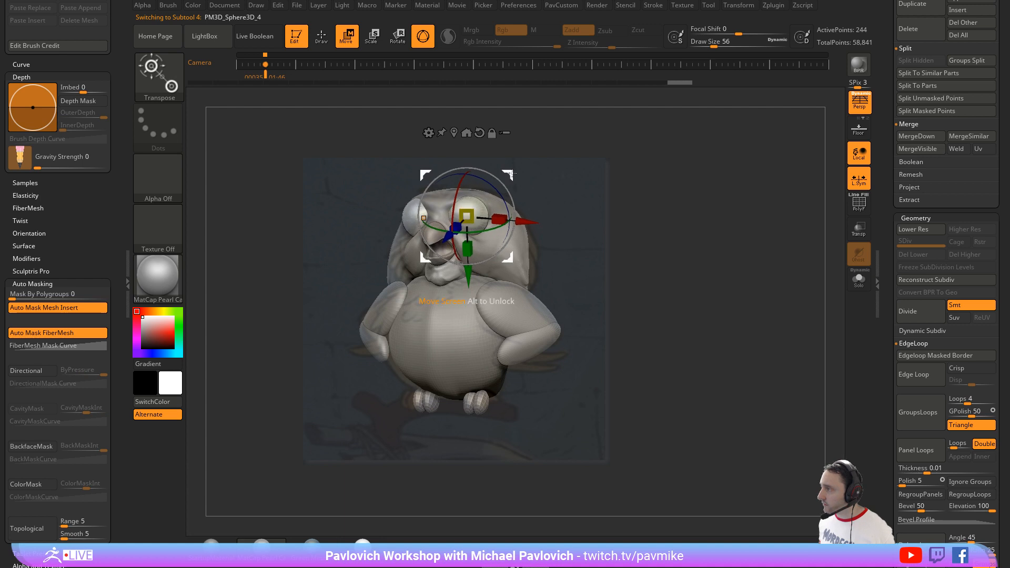
{"action": "key", "text": "q"}
{"action": "key", "text": "s"}
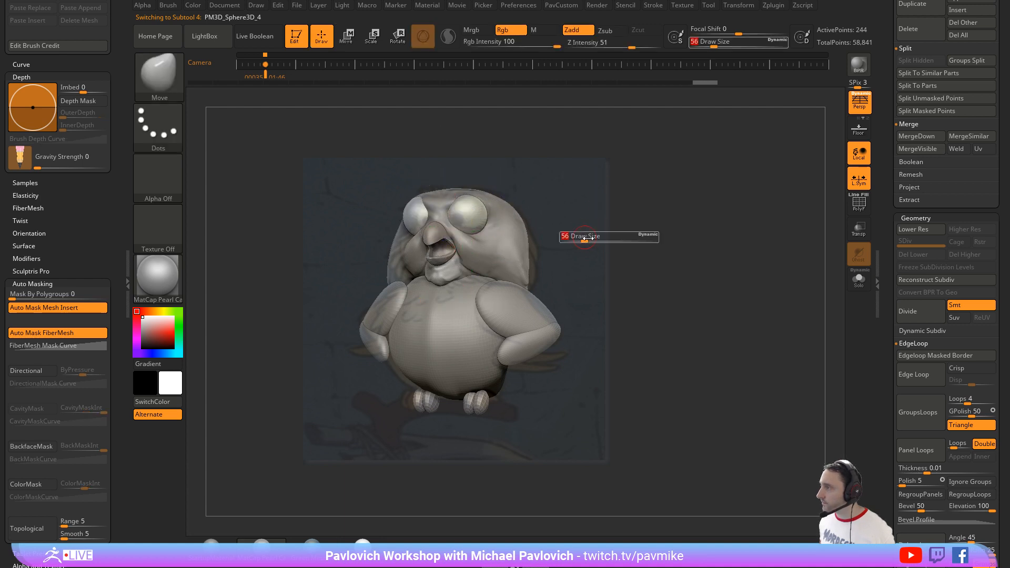
{"action": "key", "text": "w"}
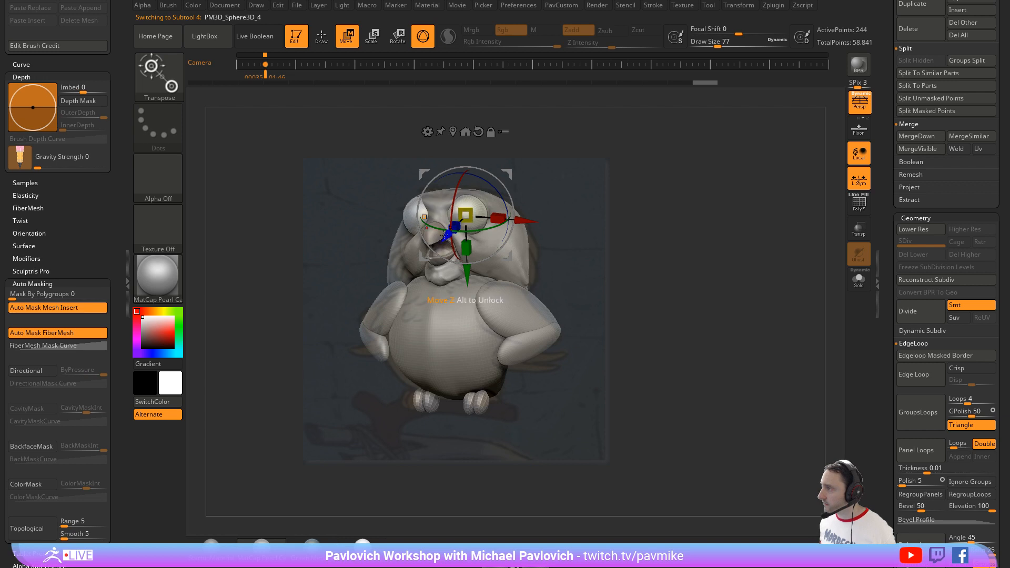
{"action": "left_click_drag", "start_coordinate": [446, 235], "coordinate": [451, 232]}
{"action": "mouse_move", "coordinate": [529, 218]}
{"action": "left_mouse_down"}
{"action": "mouse_move", "coordinate": [472, 207]}
{"action": "mouse_move", "coordinate": [482, 202]}
{"action": "left_mouse_up"}
{"action": "key", "text": "q"}
Step: Turn on transparency and reshape the head's crown and cheek outline to the reference with the Move brush at draw size 192
{"action": "left_click", "coordinate": [513, 240], "text": "alt"}
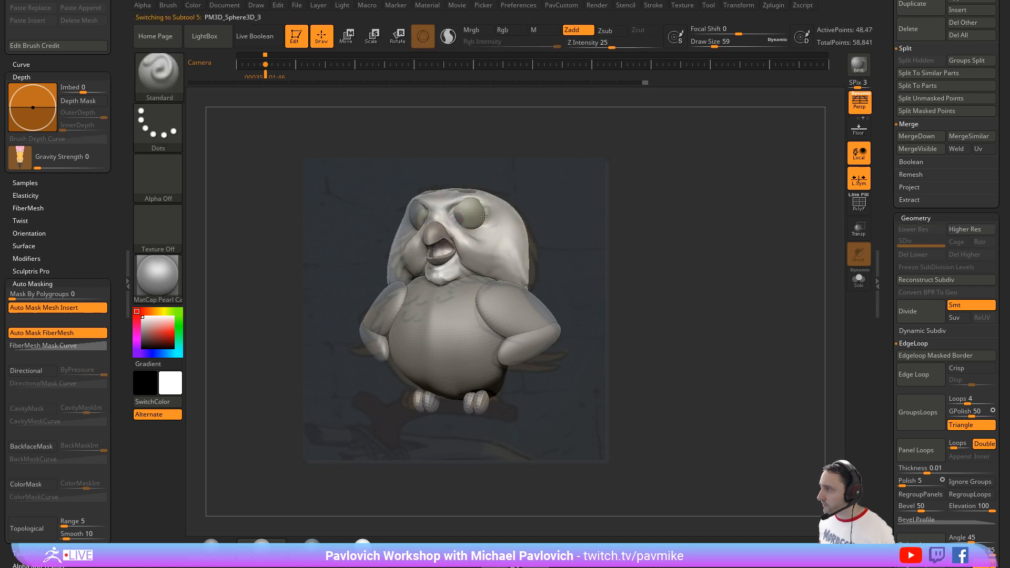
{"action": "left_click", "coordinate": [858, 231]}
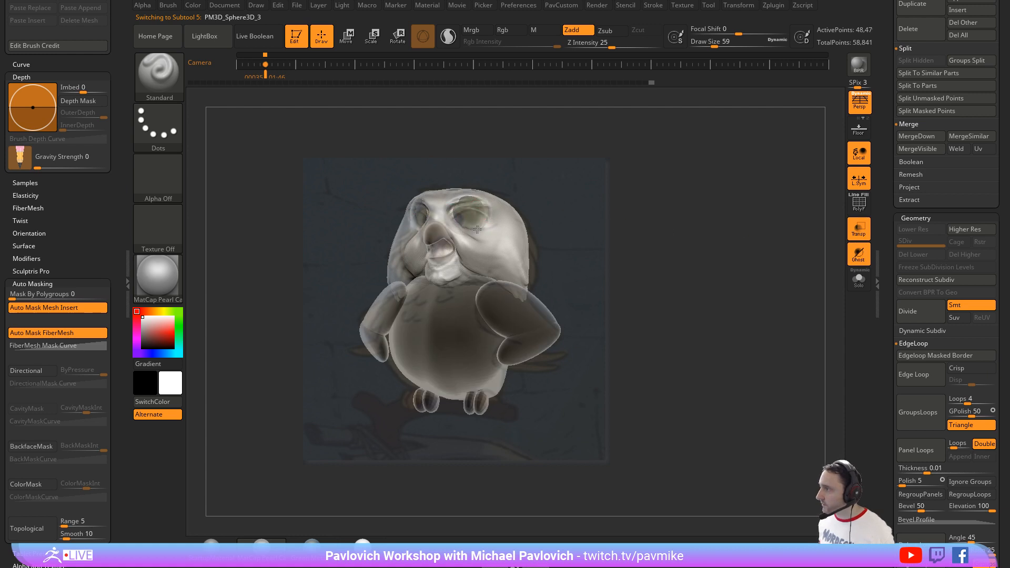
{"action": "key", "text": "s"}
{"action": "mouse_move", "coordinate": [479, 227]}
{"action": "left_mouse_down"}
{"action": "mouse_move", "coordinate": [482, 208]}
{"action": "mouse_move", "coordinate": [466, 198]}
{"action": "left_mouse_up"}
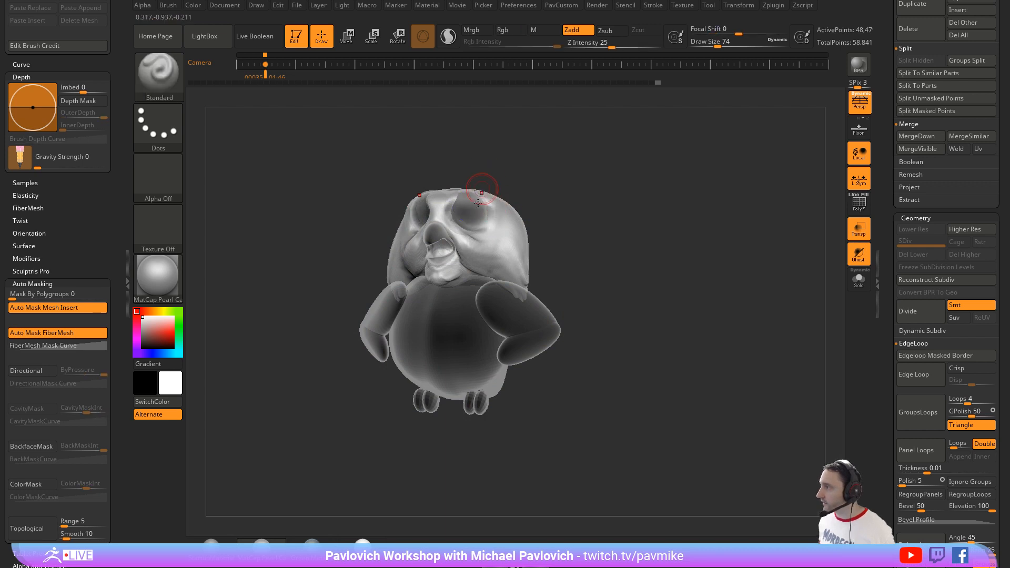
{"action": "key", "text": "s"}
{"action": "left_click_drag", "start_coordinate": [472, 194], "coordinate": [444, 215]}
{"action": "key", "text": "b"}
{"action": "key", "text": "m"}
{"action": "key", "text": "v"}
{"action": "left_click_drag", "start_coordinate": [510, 203], "coordinate": [508, 202]}
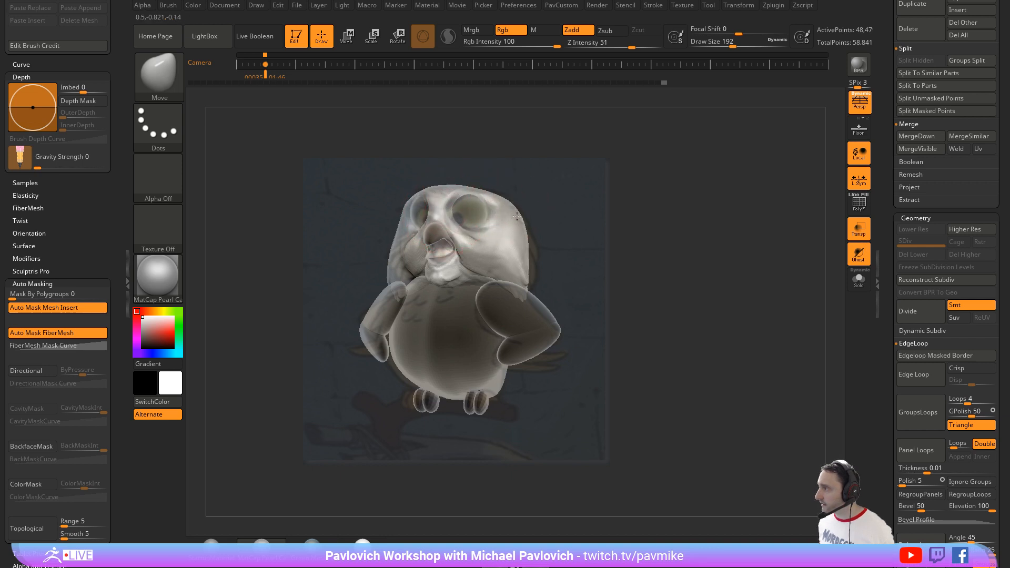
{"action": "mouse_move", "coordinate": [521, 236]}
{"action": "left_mouse_down"}
{"action": "mouse_move", "coordinate": [530, 284]}
{"action": "mouse_move", "coordinate": [533, 258]}
{"action": "left_mouse_up"}
Step: Project the reference colors onto the belly and head using the Standard brush with Rgb on, Zadd off and draw size 172
{"action": "key", "text": "b"}
{"action": "key", "text": "s"}
{"action": "key", "text": "t"}
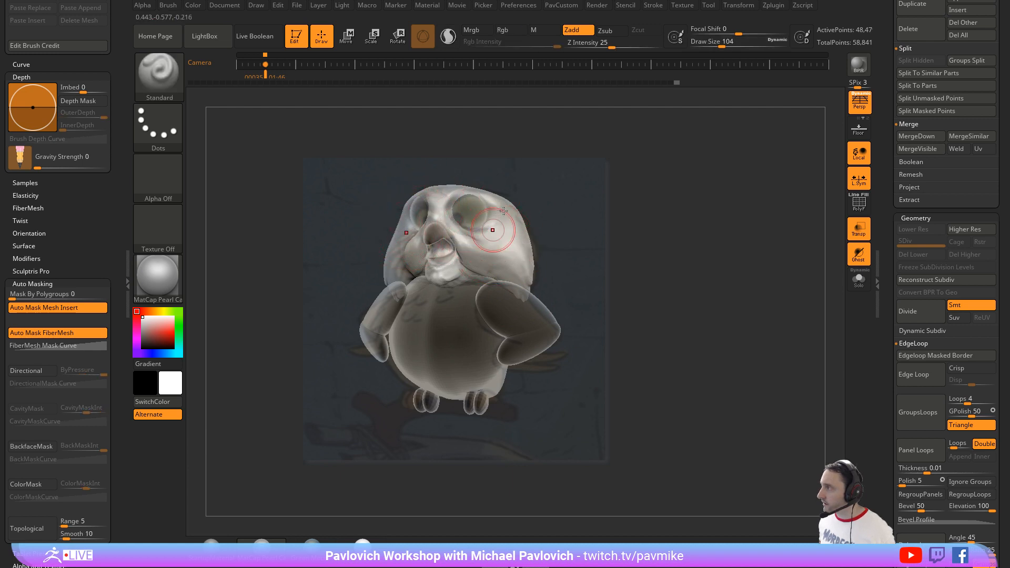
{"action": "left_click", "coordinate": [502, 30]}
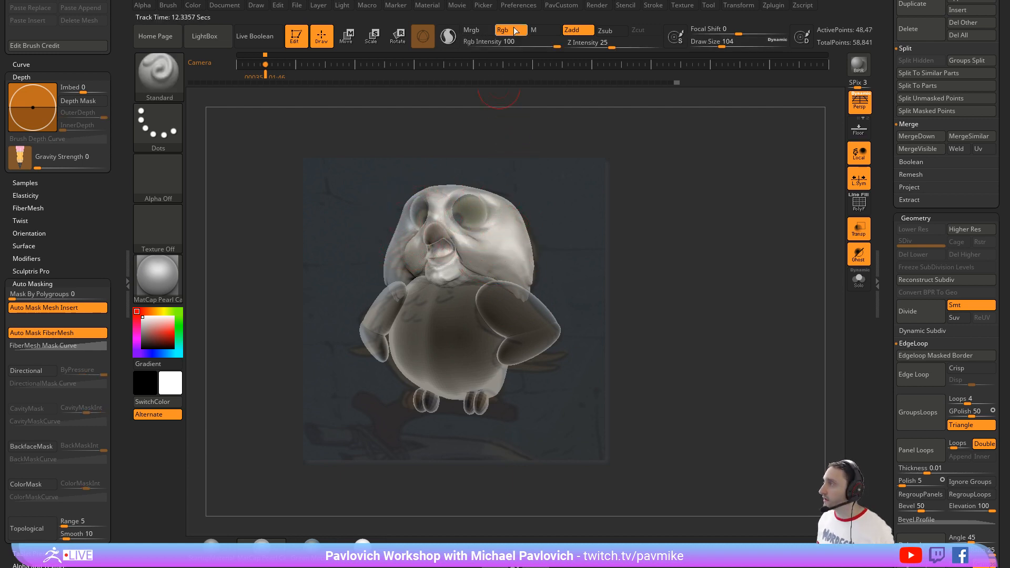
{"action": "left_click", "coordinate": [577, 30]}
{"action": "key", "text": "s"}
{"action": "left_click_drag", "start_coordinate": [482, 253], "coordinate": [490, 253]}
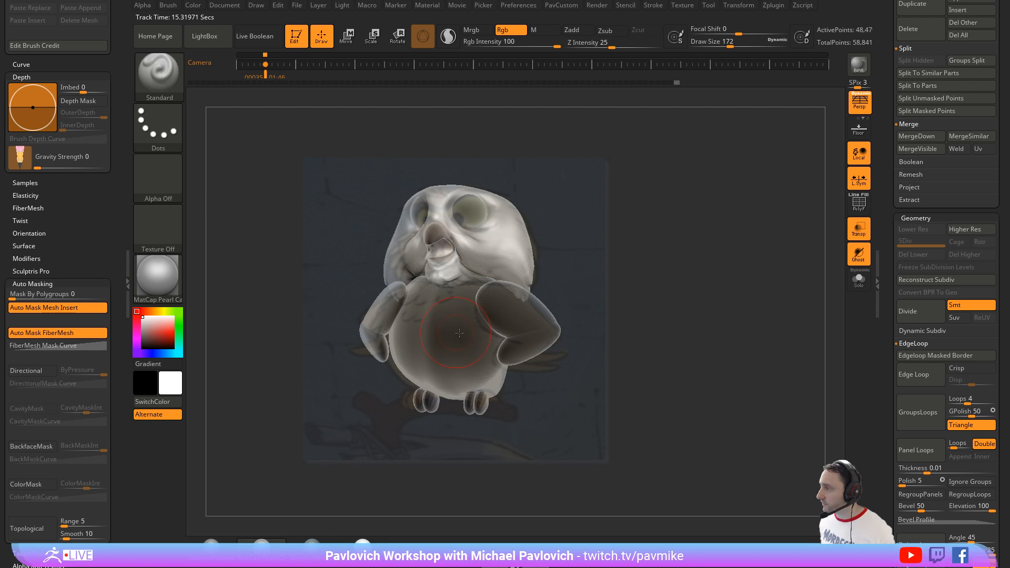
{"action": "left_click", "coordinate": [452, 323], "text": "alt"}
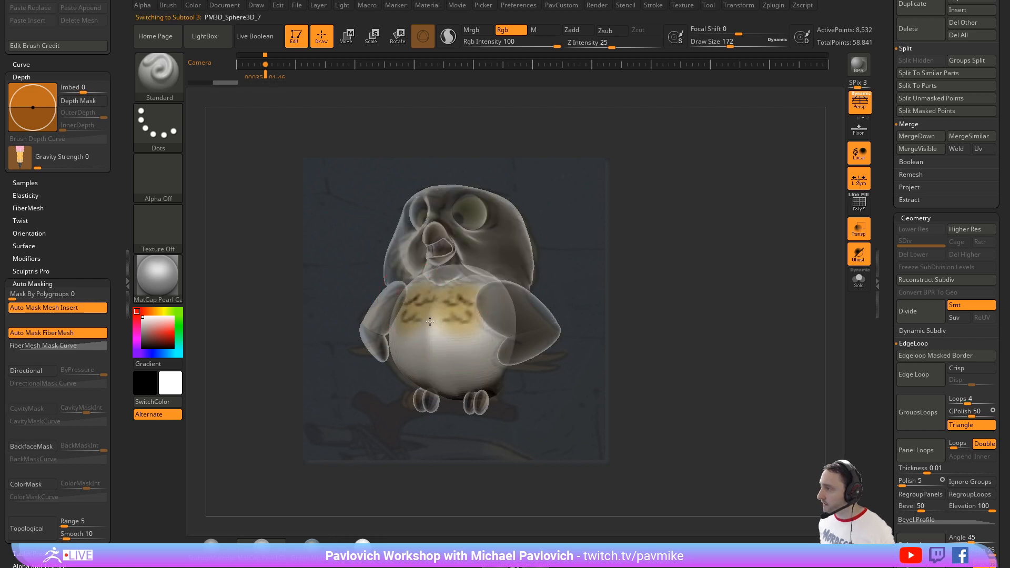
{"action": "left_click_drag", "start_coordinate": [429, 322], "coordinate": [444, 320]}
{"action": "left_click", "coordinate": [495, 243], "text": "alt"}
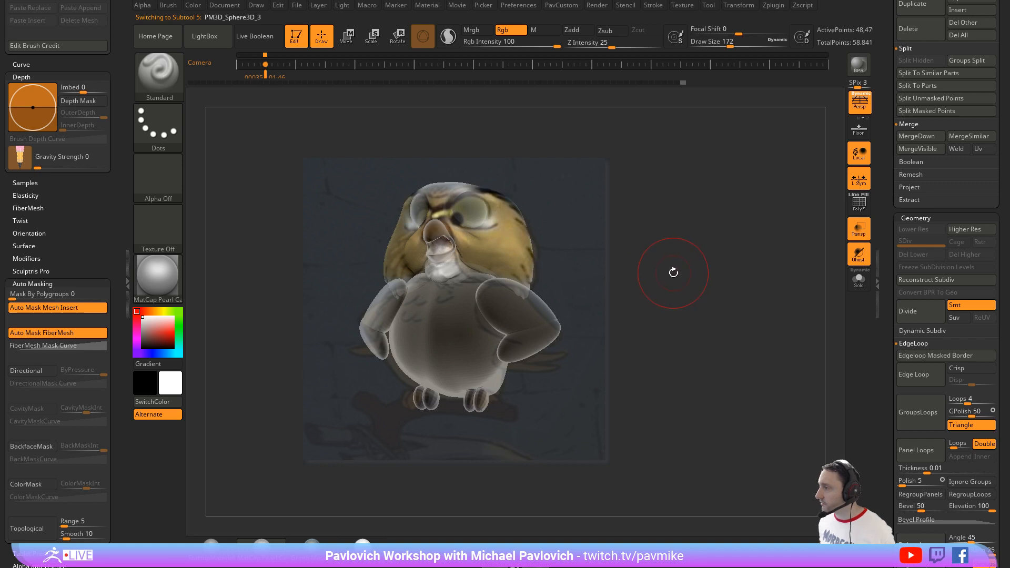
Step: Set the draw size to 59 and turn off the polypaint display on the subtools, keeping the reference image shown
{"action": "key", "text": "shift+z"}
{"action": "key", "text": "s"}
{"action": "left_click_drag", "start_coordinate": [650, 256], "coordinate": [634, 255]}
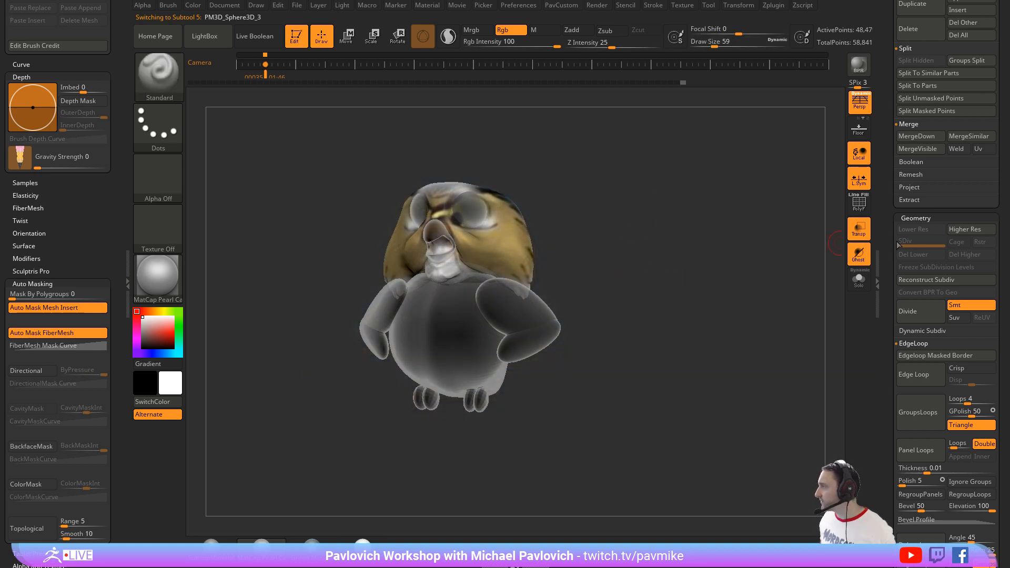
{"action": "scroll", "coordinate": [898, 244], "scroll_direction": "up", "scroll_amount": 10}
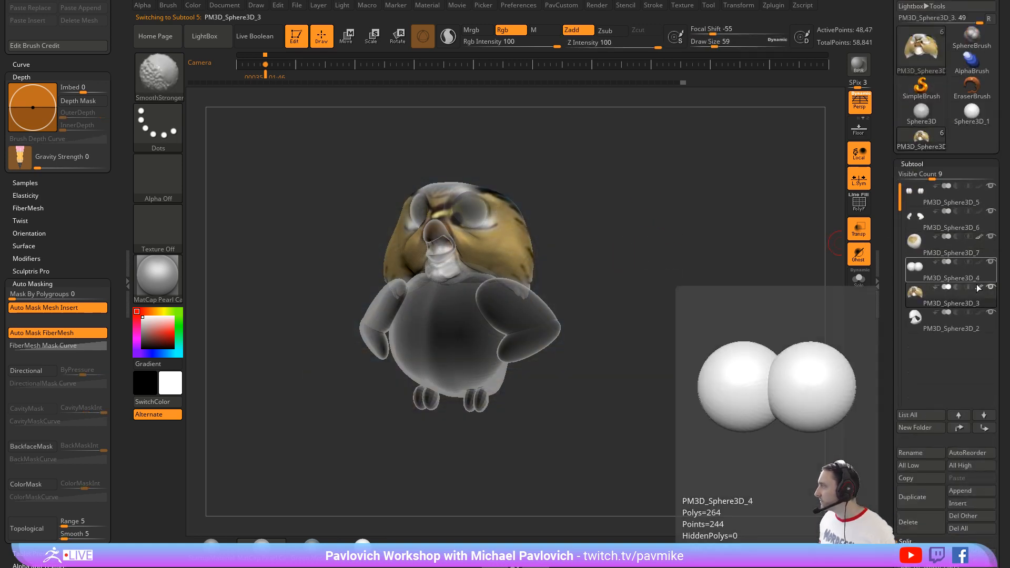
{"action": "left_click", "coordinate": [979, 287], "text": "shift"}
{"action": "key", "text": "shift+z"}
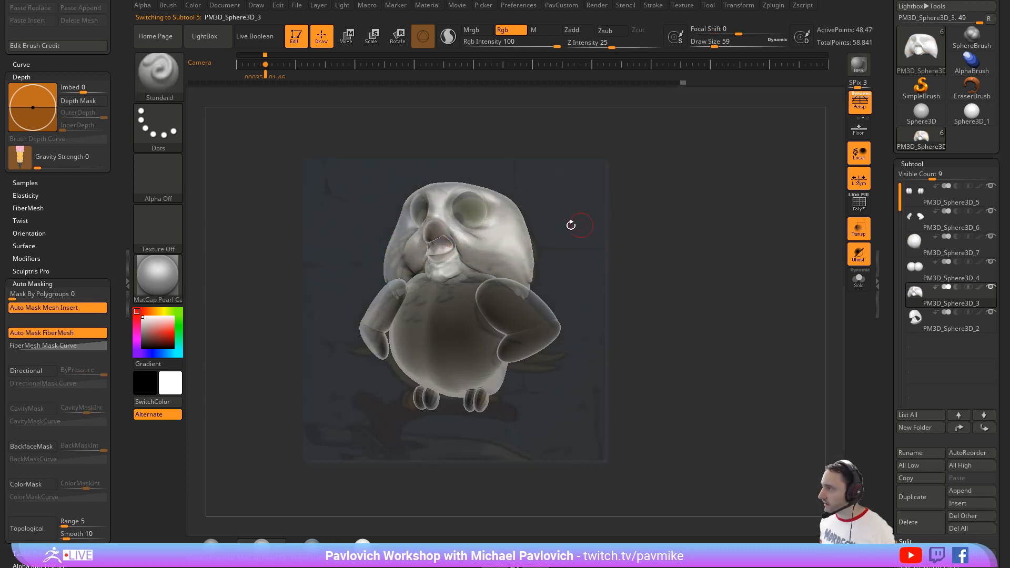
Step: Select the eye spheres with the move gizmo, hide the reference image and turn off transparency
{"action": "left_click", "coordinate": [512, 188], "text": "alt"}
{"action": "key", "text": "w"}
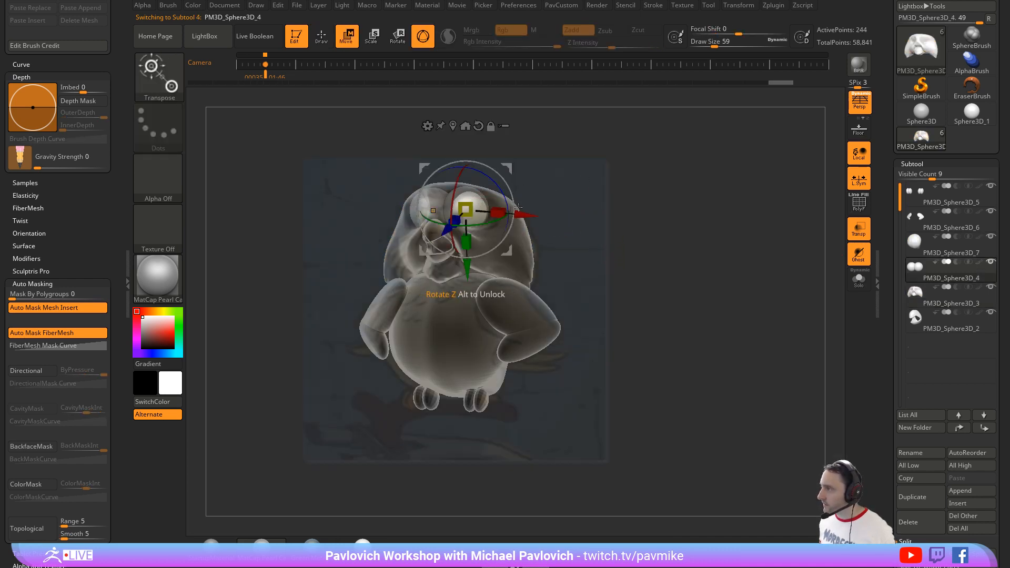
{"action": "key", "text": "shift+z"}
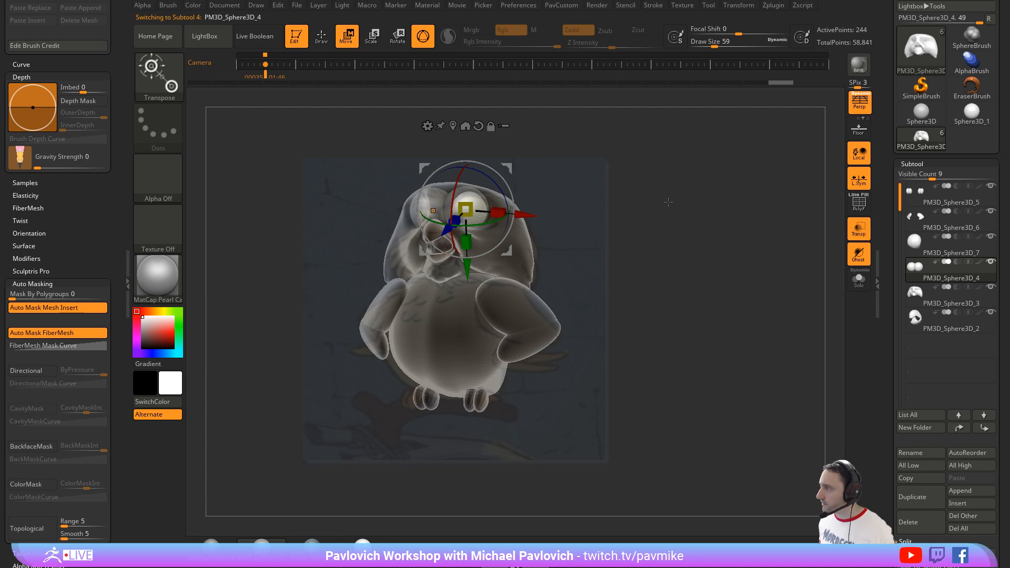
{"action": "key", "text": "shift+z"}
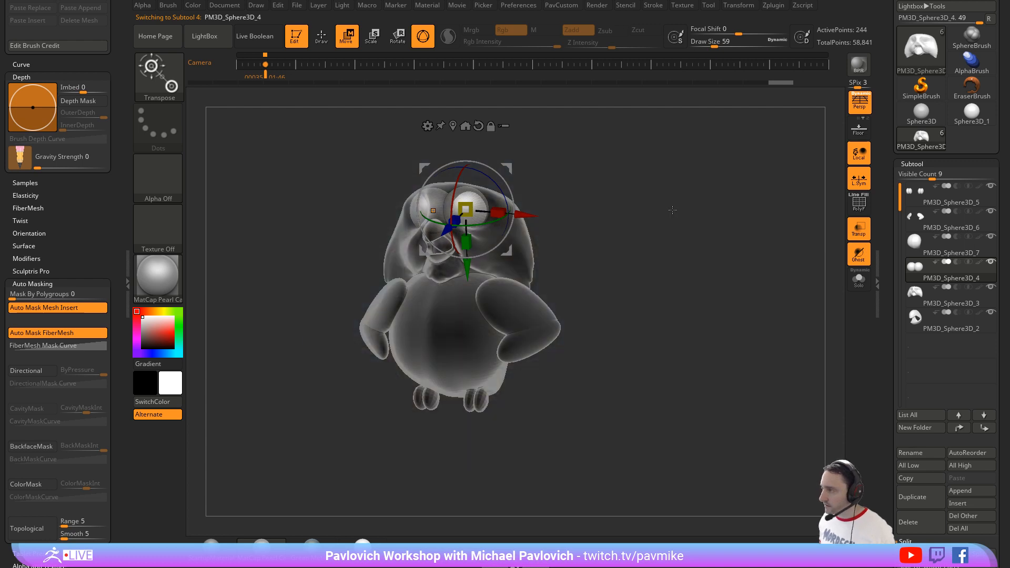
{"action": "left_click", "coordinate": [863, 233]}
Step: Move the eye spheres slightly within the head's sockets using the gizmo, judging the fit from the front
{"action": "left_click_drag", "start_coordinate": [683, 256], "coordinate": [708, 262]}
{"action": "key", "text": "q"}
{"action": "key", "text": "w"}
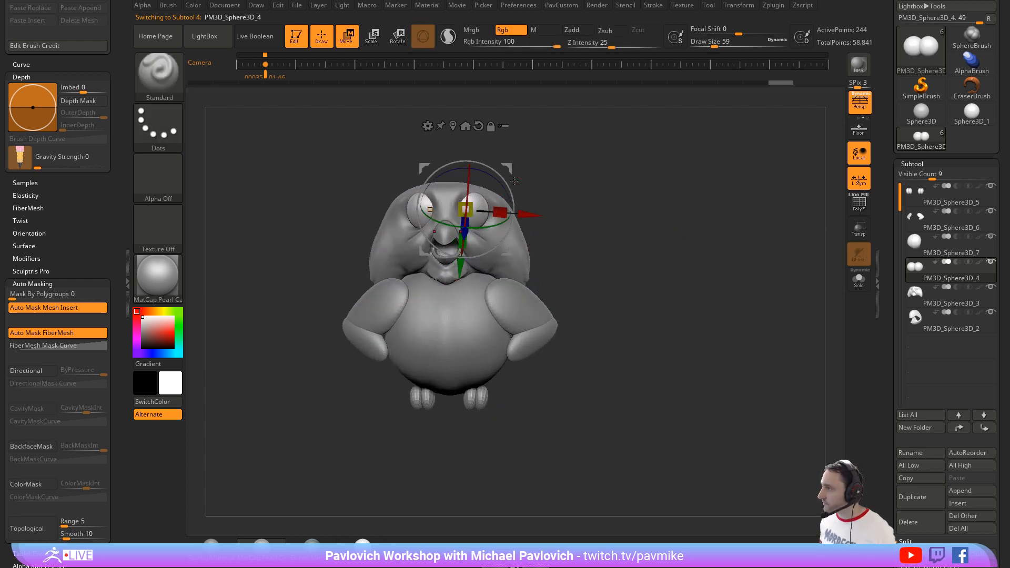
{"action": "left_click_drag", "start_coordinate": [508, 168], "coordinate": [512, 174]}
{"action": "key", "text": "q"}
{"action": "left_click_drag", "start_coordinate": [797, 263], "coordinate": [813, 262]}
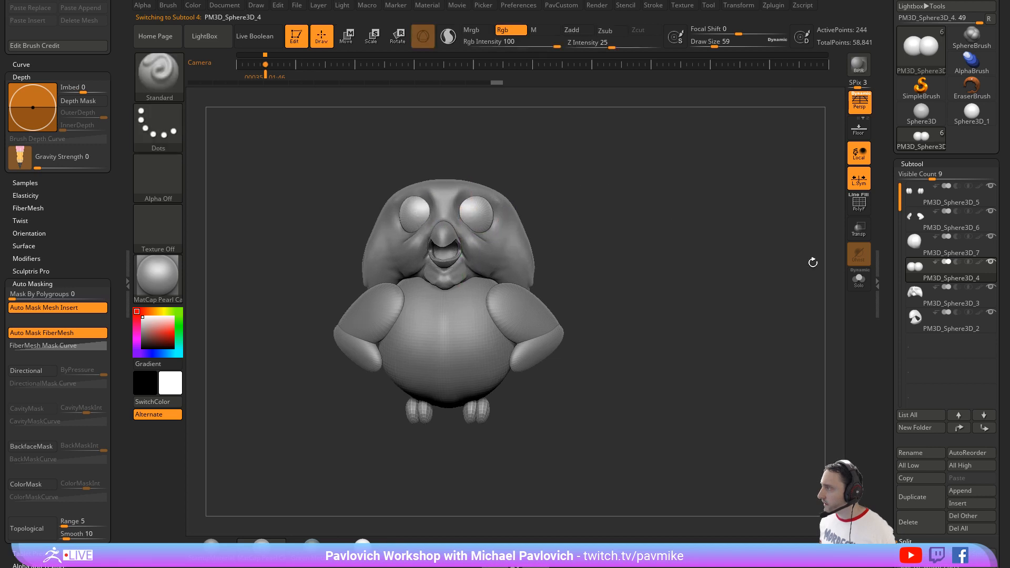
Step: Isolate the eye spheres, move them apart until they no longer overlap, and show all subtools again
{"action": "left_click", "coordinate": [857, 278]}
{"action": "key", "text": "w"}
{"action": "left_click_drag", "start_coordinate": [509, 176], "coordinate": [547, 190]}
{"action": "key", "text": "ctrl+z"}
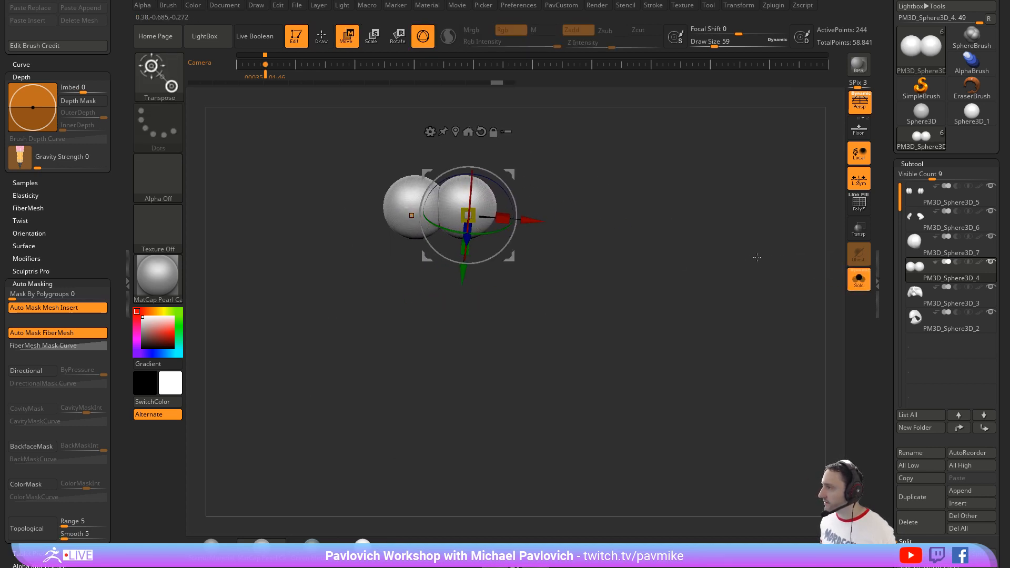
{"action": "left_click", "coordinate": [411, 215]}
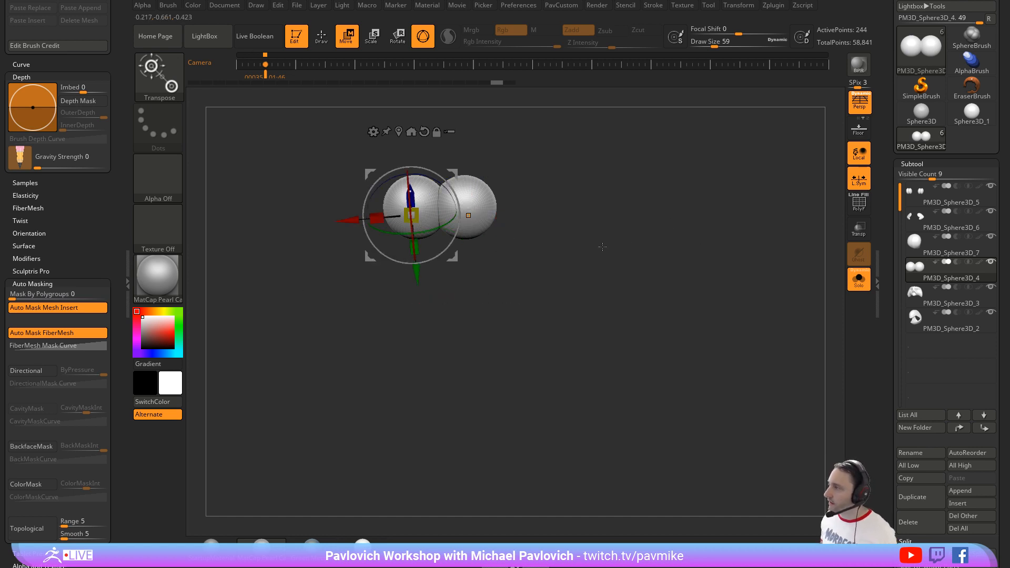
{"action": "left_click", "coordinate": [474, 201]}
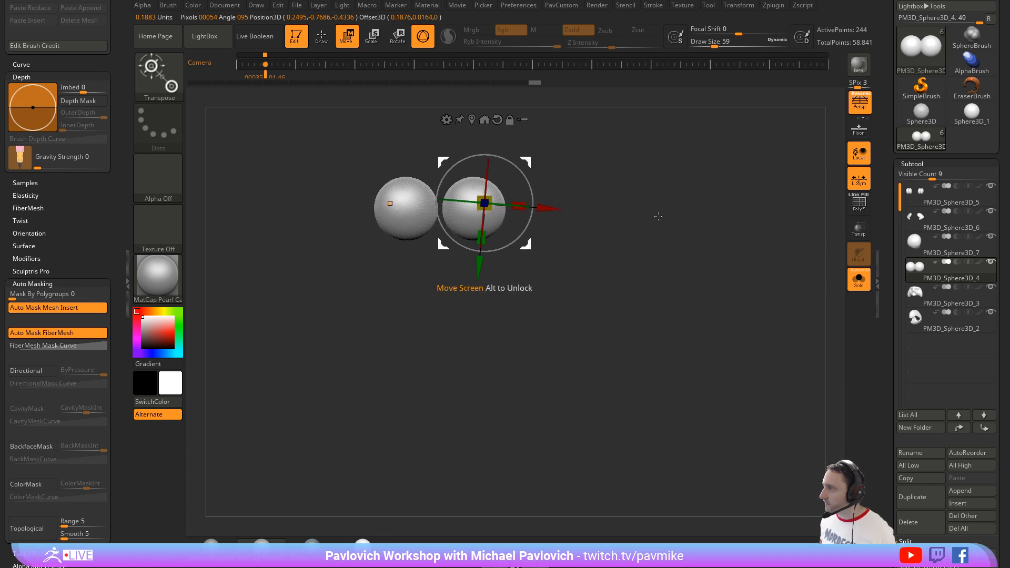
{"action": "key", "text": "q"}
{"action": "left_click", "coordinate": [858, 281]}
Step: Adjust the depth of the eye spheres in the sockets from the side view
{"action": "left_click_drag", "start_coordinate": [682, 212], "coordinate": [576, 177]}
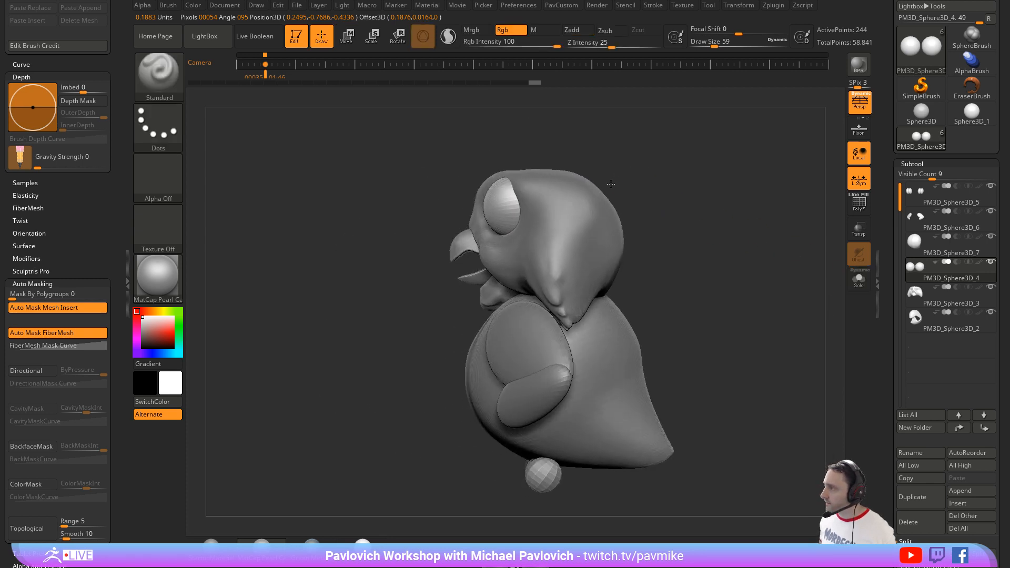
{"action": "key", "text": "w"}
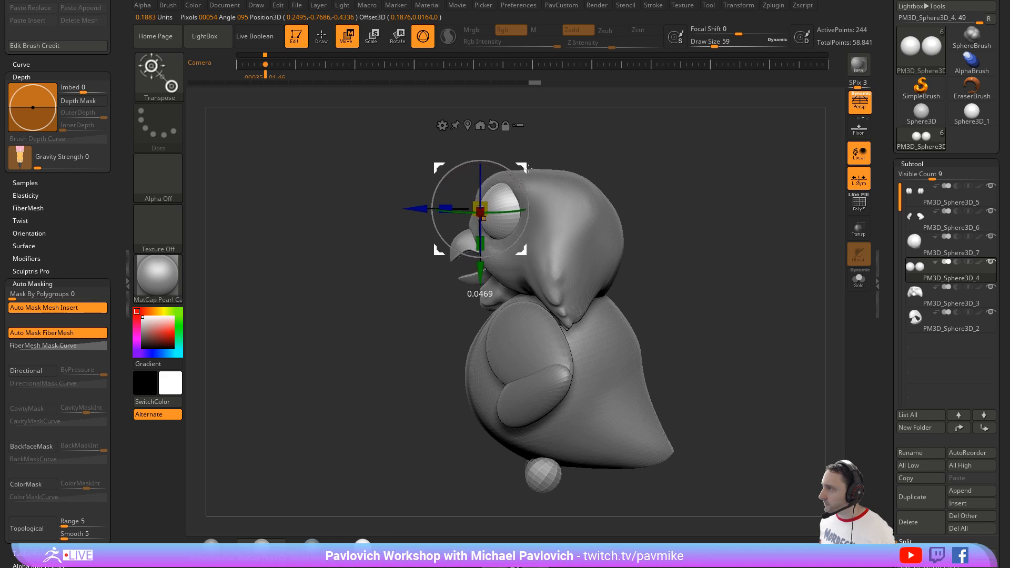
{"action": "key", "text": "q"}
Step: Select the head and reshape the brow and socket edges around the eyes with the Move brush at draw size 124, smoothing as needed
{"action": "left_click_drag", "start_coordinate": [613, 158], "coordinate": [689, 174]}
{"action": "left_click", "coordinate": [526, 226], "text": "alt"}
{"action": "mouse_move", "coordinate": [602, 193]}
{"action": "left_mouse_down", "text": "alt"}
{"action": "mouse_move", "coordinate": [623, 201]}
{"action": "mouse_move", "coordinate": [585, 181]}
{"action": "mouse_move", "coordinate": [535, 186]}
{"action": "left_mouse_up", "text": "alt"}
{"action": "key", "text": "bracketright"}
{"action": "key", "text": "bracketright"}
{"action": "key", "text": "bracketright"}
{"action": "key", "text": "bracketright"}
{"action": "key", "text": "b"}
{"action": "key", "text": "m"}
{"action": "key", "text": "v"}
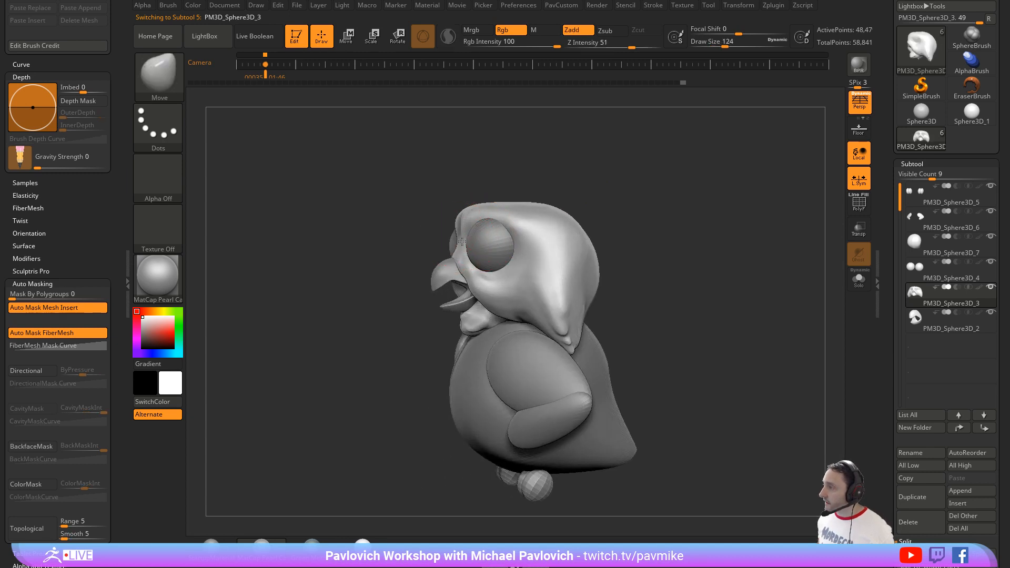
{"action": "key", "text": "shift"}
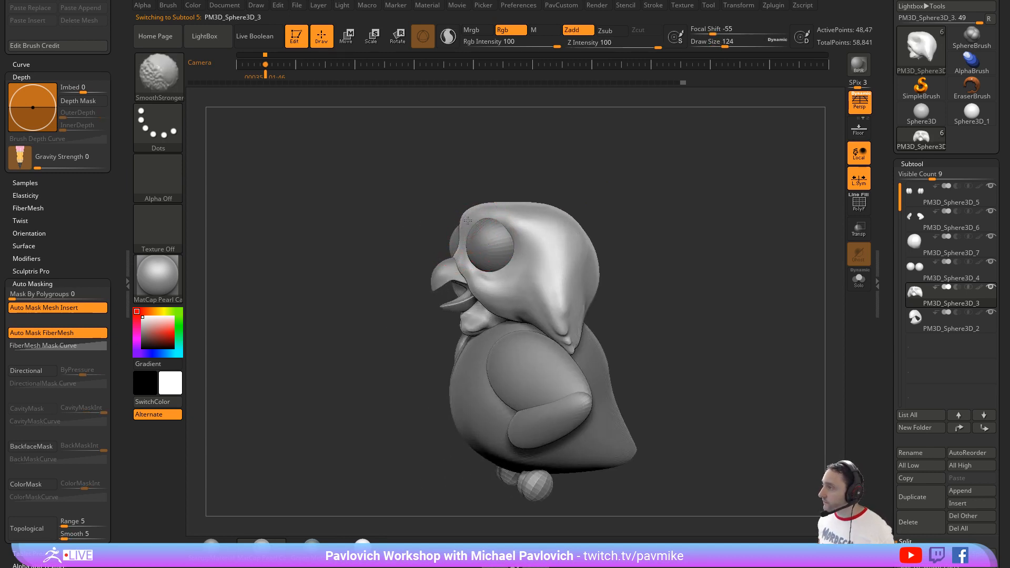
{"action": "mouse_move", "coordinate": [532, 169]}
{"action": "left_mouse_down"}
{"action": "mouse_move", "coordinate": [581, 176]}
{"action": "mouse_move", "coordinate": [392, 208]}
{"action": "left_mouse_up"}
Step: Carve creases around the brow and beneath the eyes with the DamStandard brush at draw size 74
{"action": "key", "text": "b"}
{"action": "key", "text": "d"}
{"action": "key", "text": "s"}
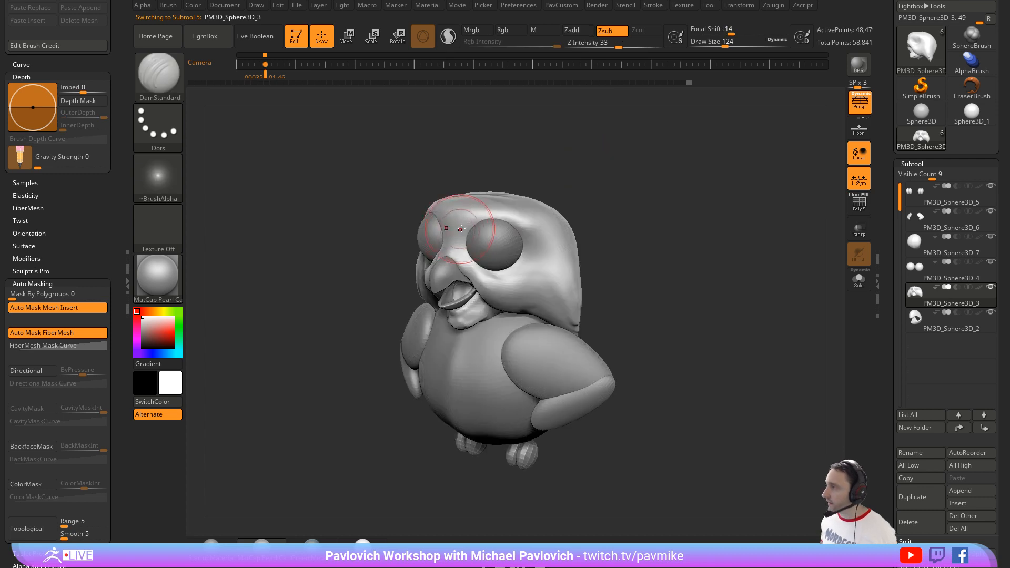
{"action": "key", "text": "bracketleft"}
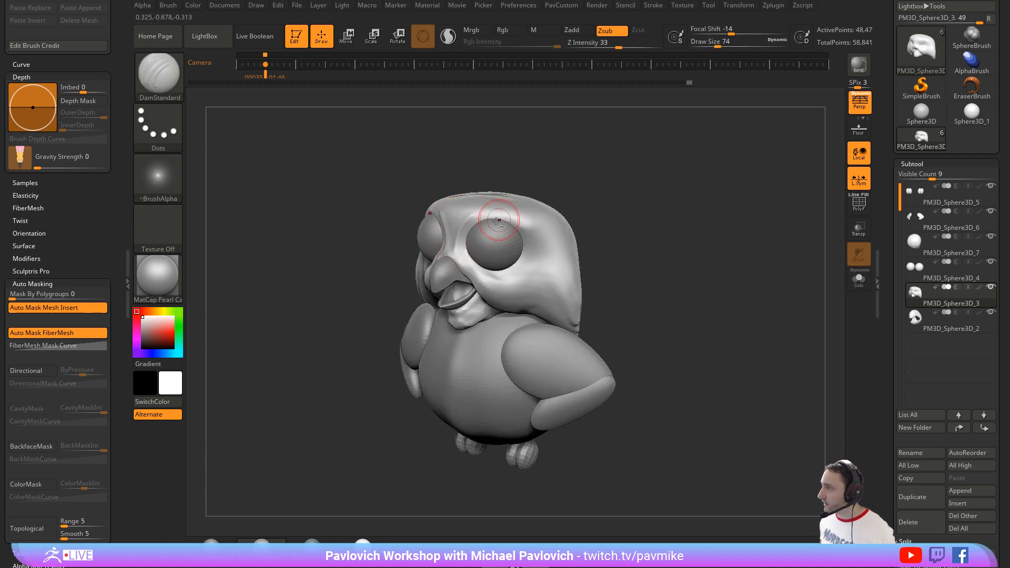
{"action": "left_click_drag", "start_coordinate": [527, 194], "coordinate": [519, 208]}
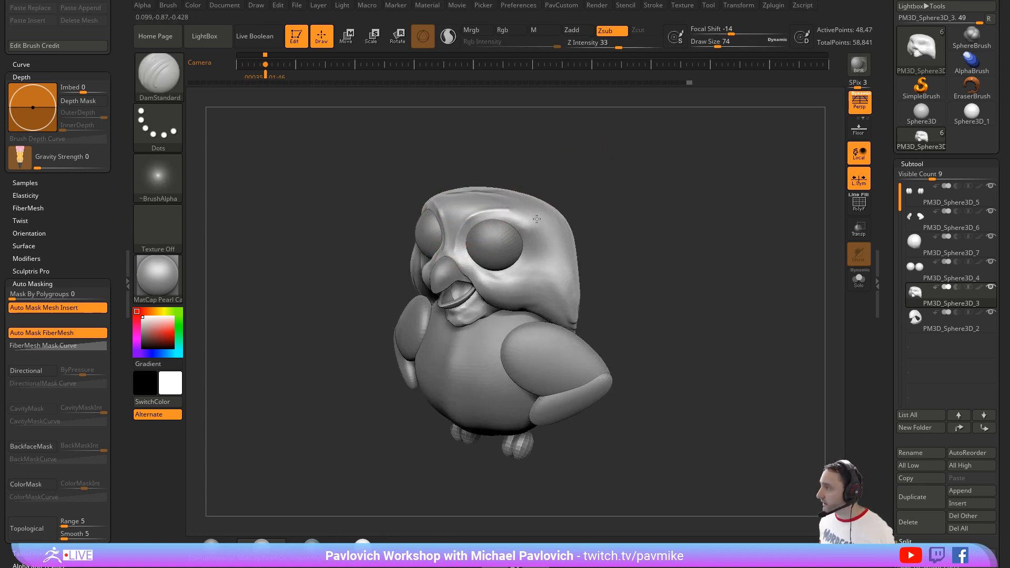
{"action": "left_click_drag", "start_coordinate": [556, 222], "coordinate": [518, 219]}
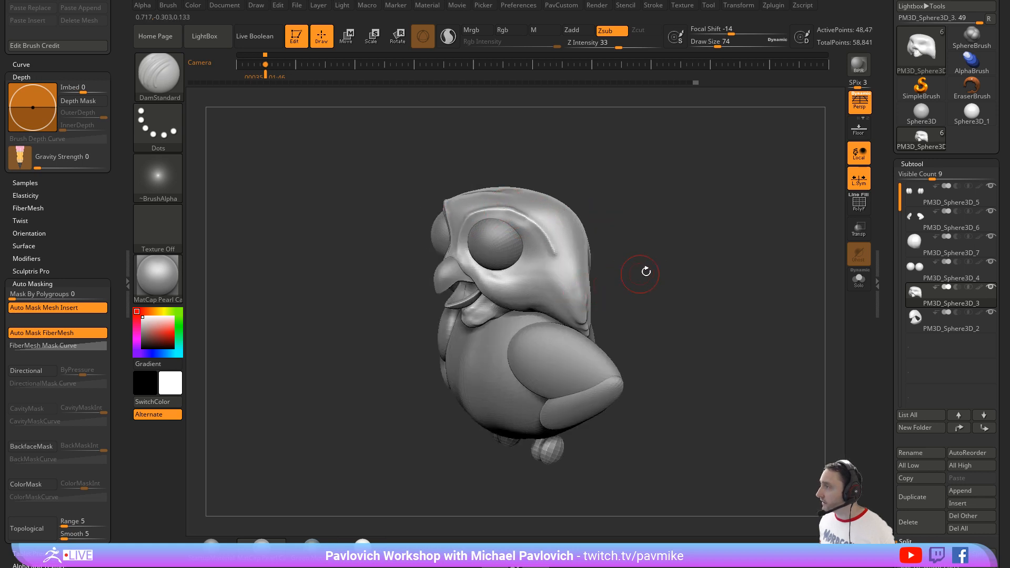
{"action": "left_click_drag", "start_coordinate": [645, 275], "coordinate": [482, 241]}
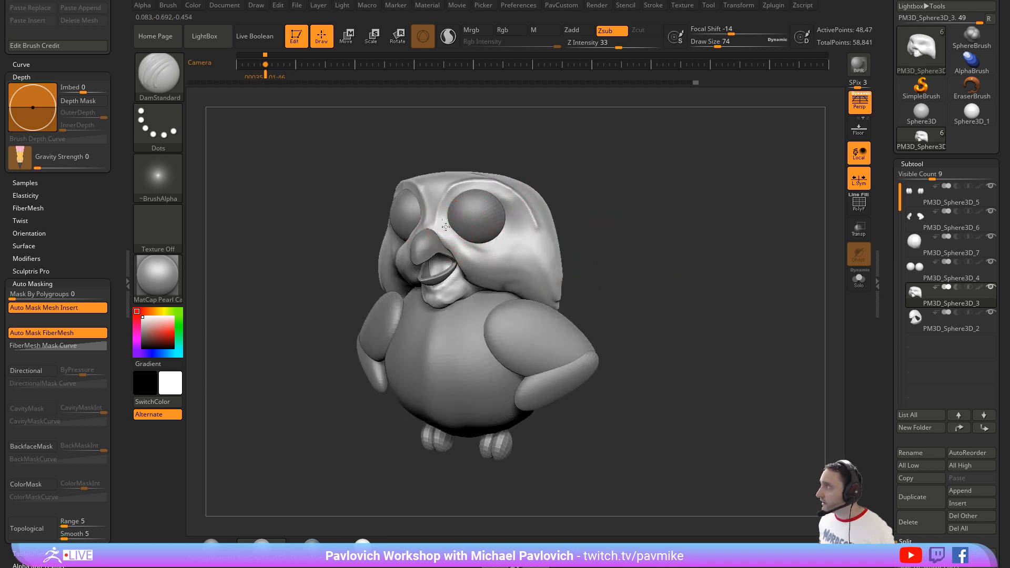
{"action": "left_click_drag", "start_coordinate": [592, 221], "coordinate": [467, 240]}
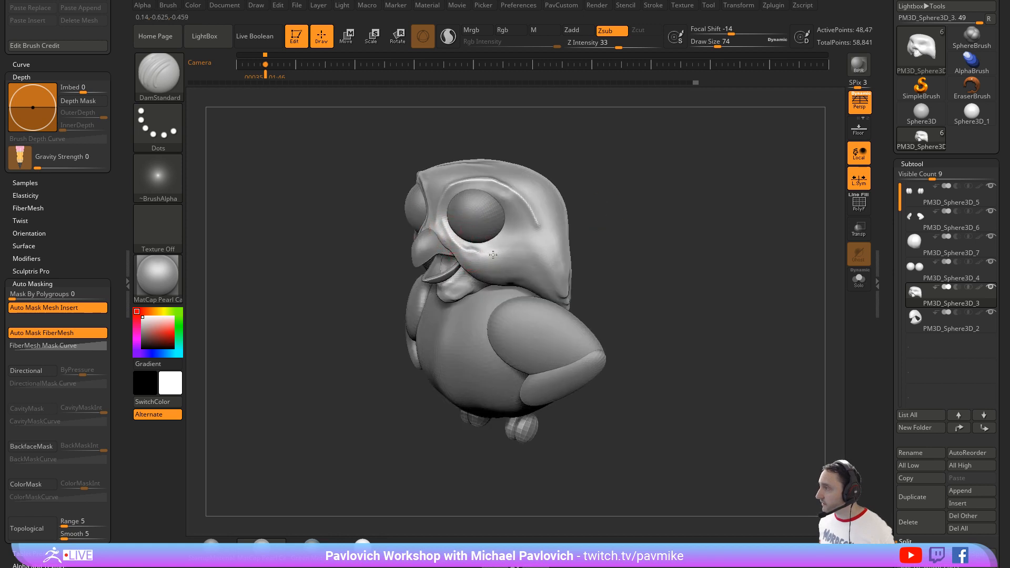
{"action": "mouse_move", "coordinate": [559, 239]}
{"action": "left_mouse_down"}
{"action": "mouse_move", "coordinate": [633, 205]}
{"action": "mouse_move", "coordinate": [579, 221]}
{"action": "mouse_move", "coordinate": [520, 196]}
{"action": "left_mouse_up"}
Step: Refine and smooth the creases between the eyes, beak and cheeks using DamStandard at draw sizes 54 and 59
{"action": "key", "text": "["}
{"action": "key", "text": "["}
{"action": "mouse_move", "coordinate": [649, 244]}
{"action": "left_mouse_down"}
{"action": "mouse_move", "coordinate": [573, 249]}
{"action": "mouse_move", "coordinate": [615, 255]}
{"action": "mouse_move", "coordinate": [596, 230]}
{"action": "left_mouse_up"}
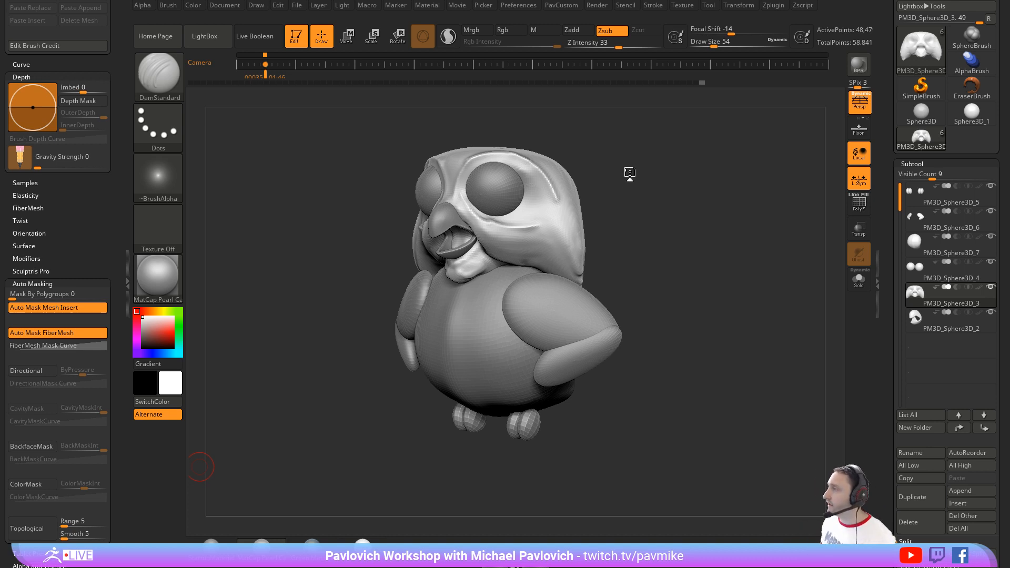
{"action": "mouse_move", "coordinate": [644, 207]}
{"action": "left_mouse_down"}
{"action": "mouse_move", "coordinate": [473, 200]}
{"action": "mouse_move", "coordinate": [515, 209]}
{"action": "mouse_move", "coordinate": [535, 239]}
{"action": "mouse_move", "coordinate": [577, 221]}
{"action": "left_mouse_up"}
{"action": "key", "text": "shift"}
{"action": "left_click_drag", "start_coordinate": [435, 230], "coordinate": [466, 251], "text": "shift"}
{"action": "key", "text": "s"}
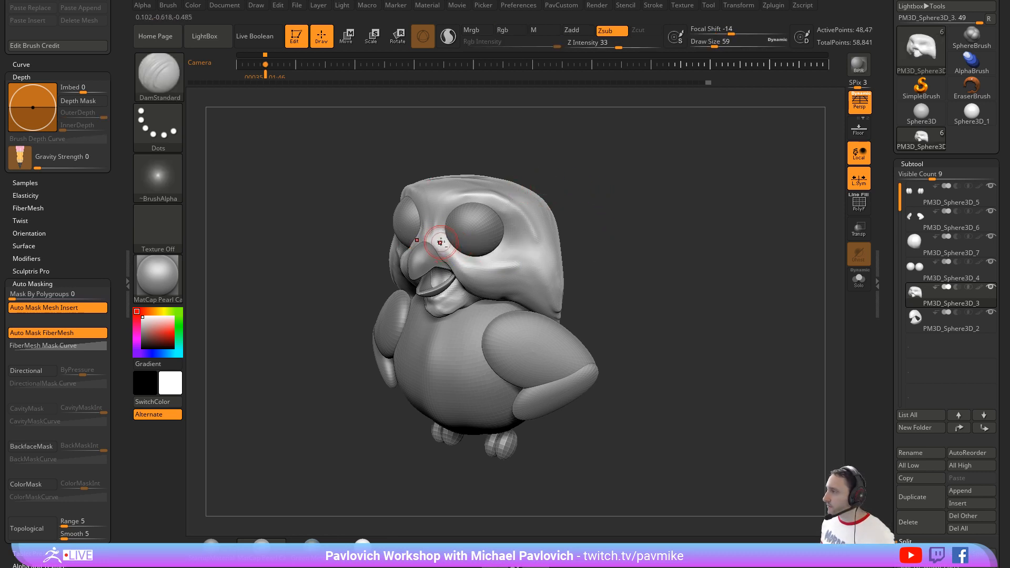
{"action": "left_click_drag", "start_coordinate": [588, 225], "coordinate": [446, 258]}
{"action": "key", "text": "s"}
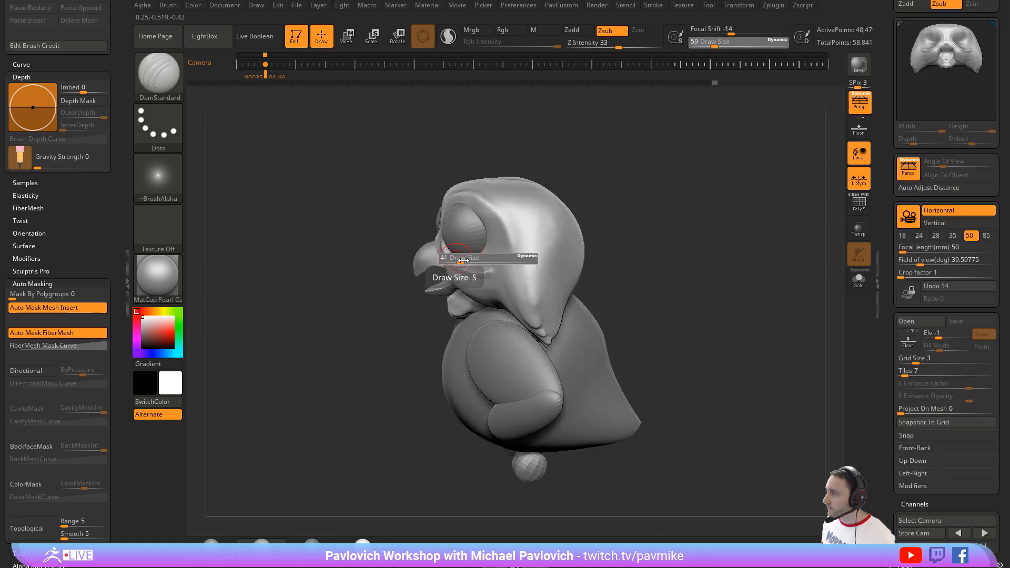
Step: Adjust the cheek folds under the eyes with the Move brush at draw sizes 83 and 65, and close the docked Draw palette
{"action": "key", "text": "b"}
{"action": "key", "text": "m"}
{"action": "key", "text": "v"}
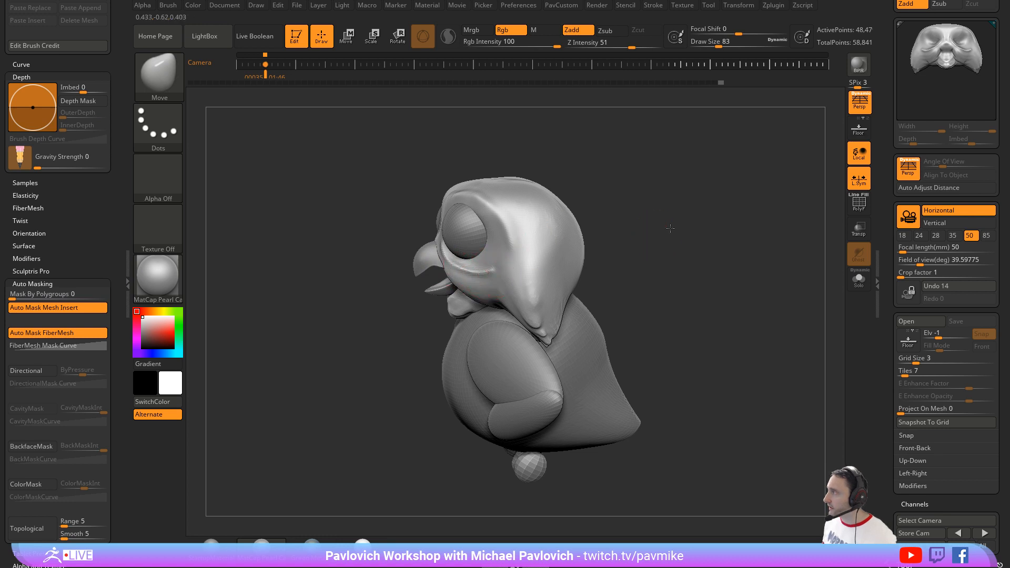
{"action": "left_click_drag", "start_coordinate": [670, 229], "coordinate": [716, 219]}
{"action": "left_click_drag", "start_coordinate": [886, 31], "coordinate": [893, 124]}
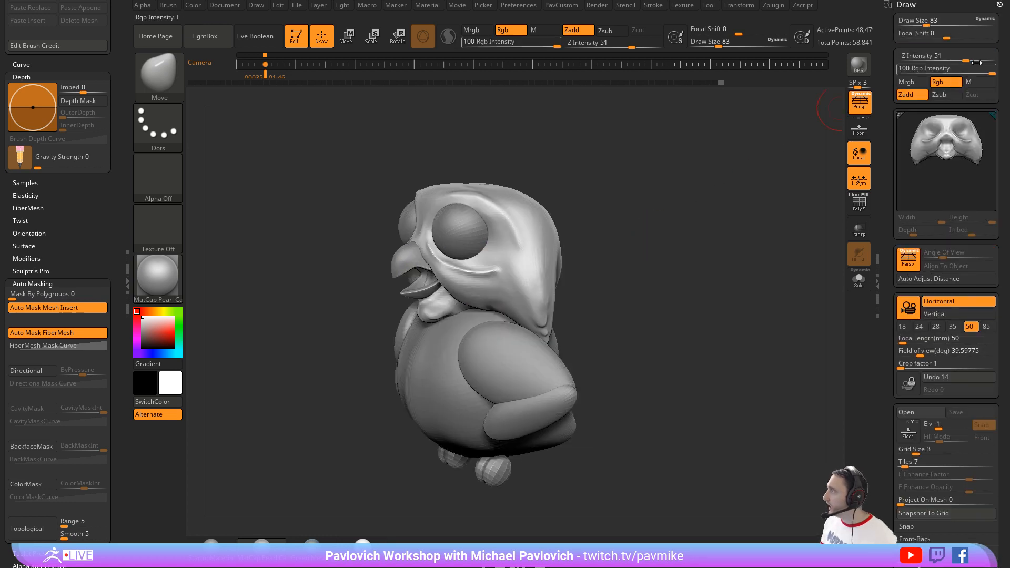
{"action": "left_click", "coordinate": [1000, 5]}
{"action": "mouse_move", "coordinate": [589, 201]}
{"action": "left_mouse_down", "text": "shift"}
{"action": "mouse_move", "coordinate": [647, 203]}
{"action": "mouse_move", "coordinate": [622, 207]}
{"action": "left_mouse_up", "text": "shift"}
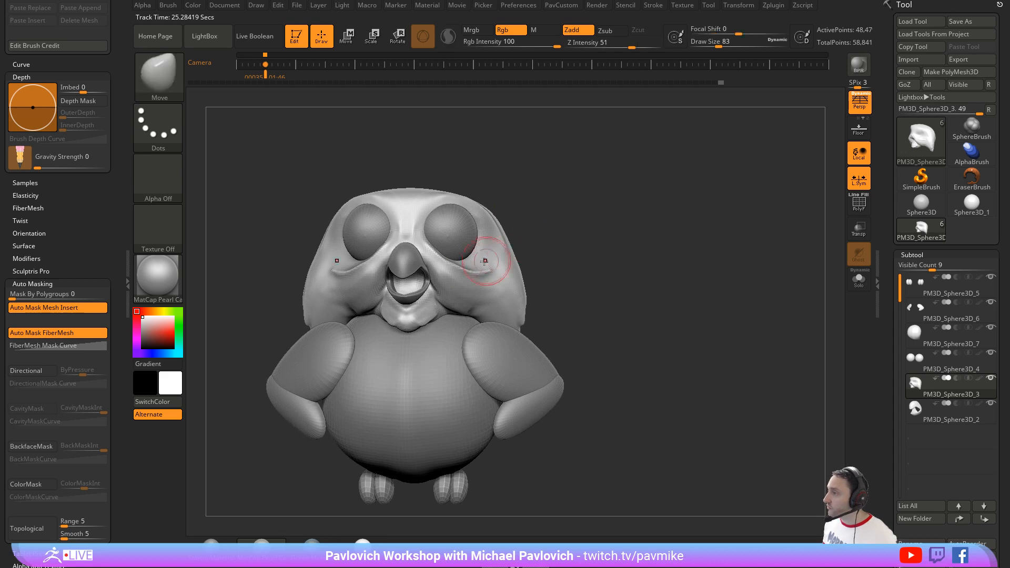
{"action": "key", "text": "["}
{"action": "key", "text": "["}
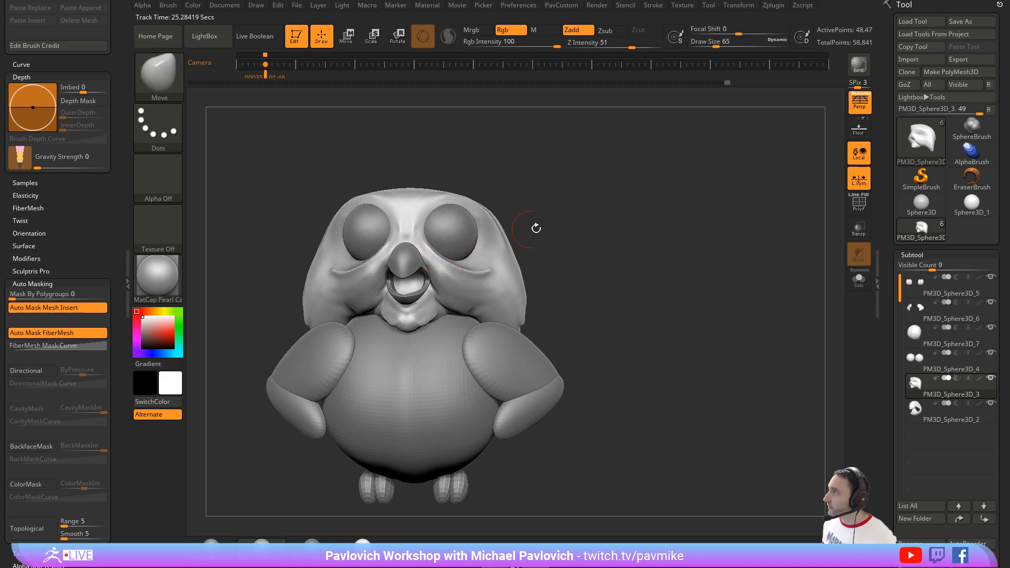
{"action": "mouse_move", "coordinate": [535, 228]}
{"action": "left_mouse_down", "text": "alt"}
{"action": "mouse_move", "coordinate": [566, 225]}
{"action": "mouse_move", "coordinate": [546, 227]}
{"action": "left_mouse_up", "text": "alt"}
Step: Puff up the cheeks and sides of the head with the Inflat brush at draw size 149 and Z intensity 10
{"action": "key", "text": "b"}
{"action": "key", "text": "i"}
{"action": "key", "text": "n"}
{"action": "key", "text": "s"}
{"action": "mouse_move", "coordinate": [497, 254]}
{"action": "left_mouse_down"}
{"action": "mouse_move", "coordinate": [552, 266]}
{"action": "mouse_move", "coordinate": [538, 269]}
{"action": "left_mouse_up"}
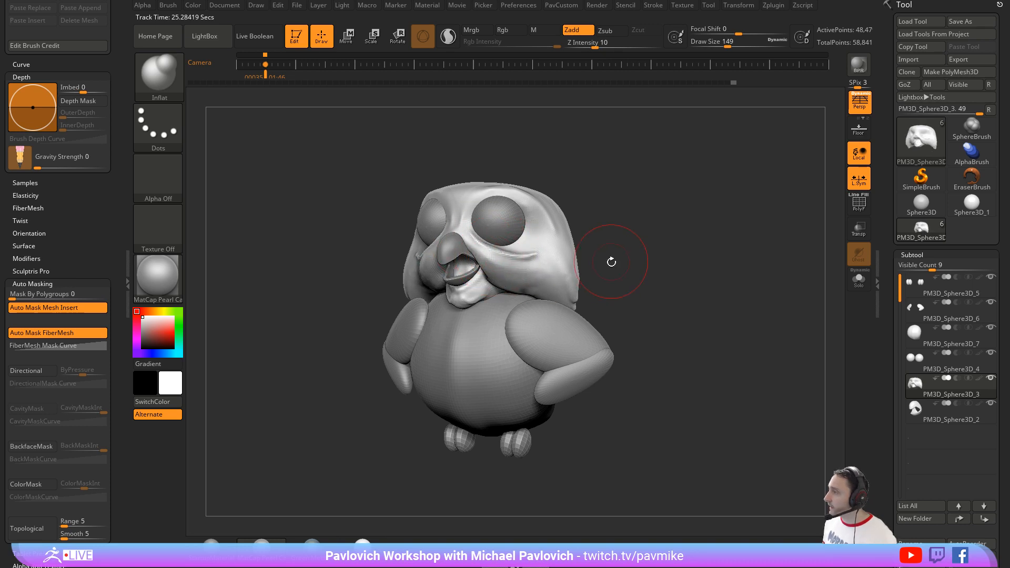
{"action": "left_click_drag", "start_coordinate": [611, 261], "coordinate": [459, 222]}
{"action": "left_click_drag", "start_coordinate": [626, 228], "coordinate": [463, 237]}
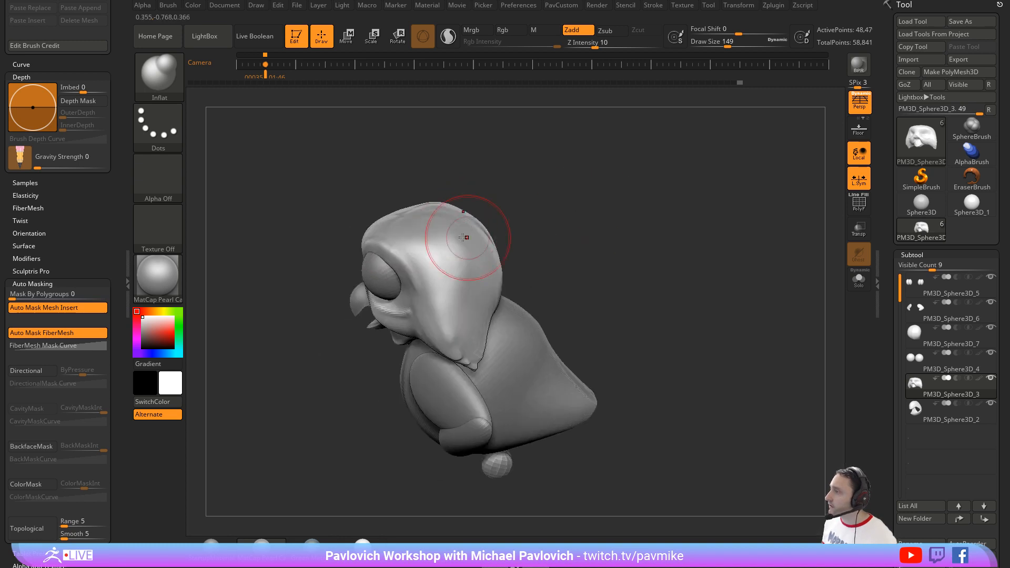
Step: Round out the crown of the head with the Inflat brush at draw size 212 and smooth its surface
{"action": "left_click_drag", "start_coordinate": [508, 169], "coordinate": [409, 210]}
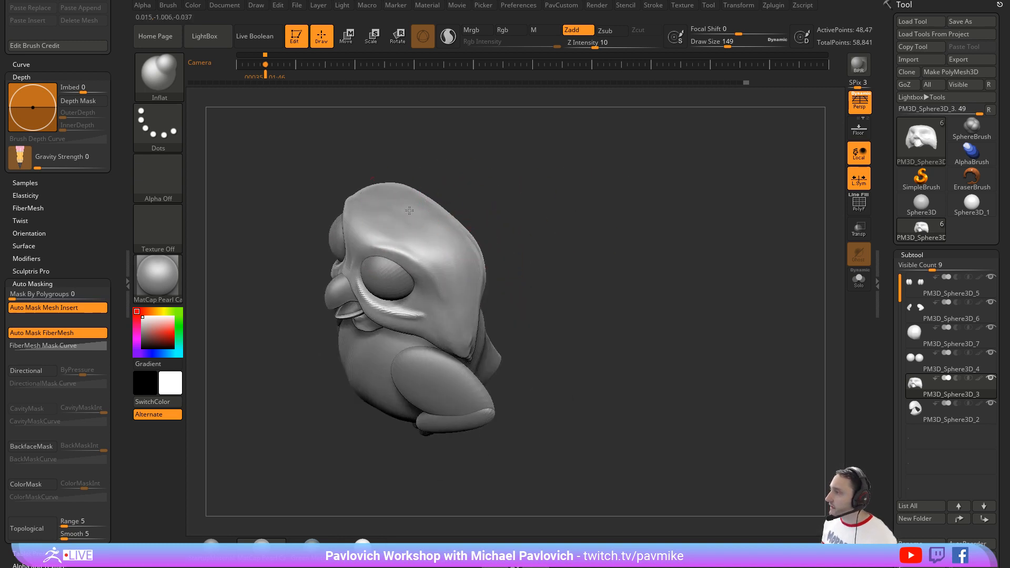
{"action": "mouse_move", "coordinate": [457, 180]}
{"action": "left_mouse_down"}
{"action": "mouse_move", "coordinate": [435, 180]}
{"action": "mouse_move", "coordinate": [402, 201]}
{"action": "left_mouse_up"}
{"action": "key", "text": "ctrl+z"}
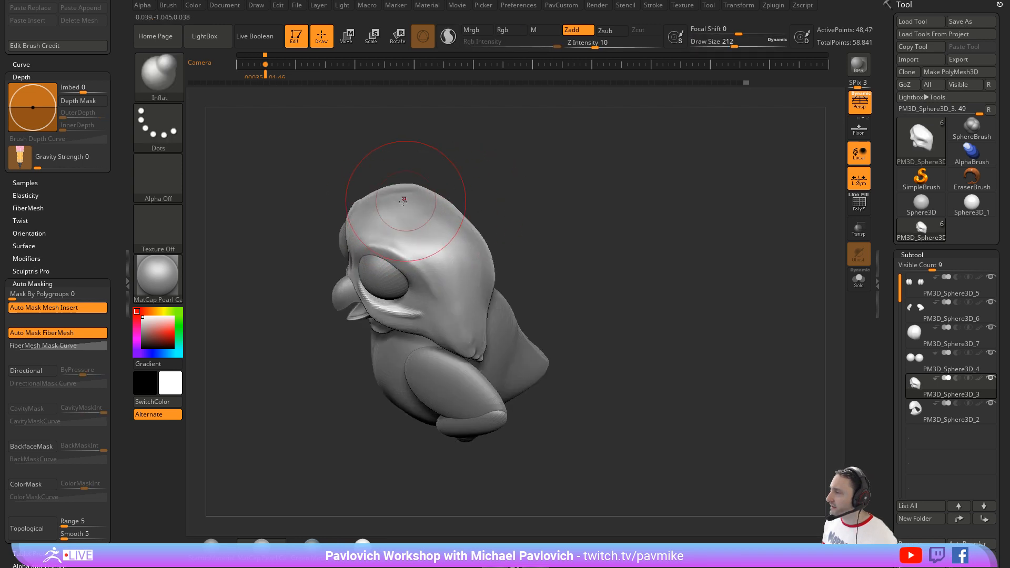
{"action": "left_click_drag", "start_coordinate": [494, 173], "coordinate": [402, 206]}
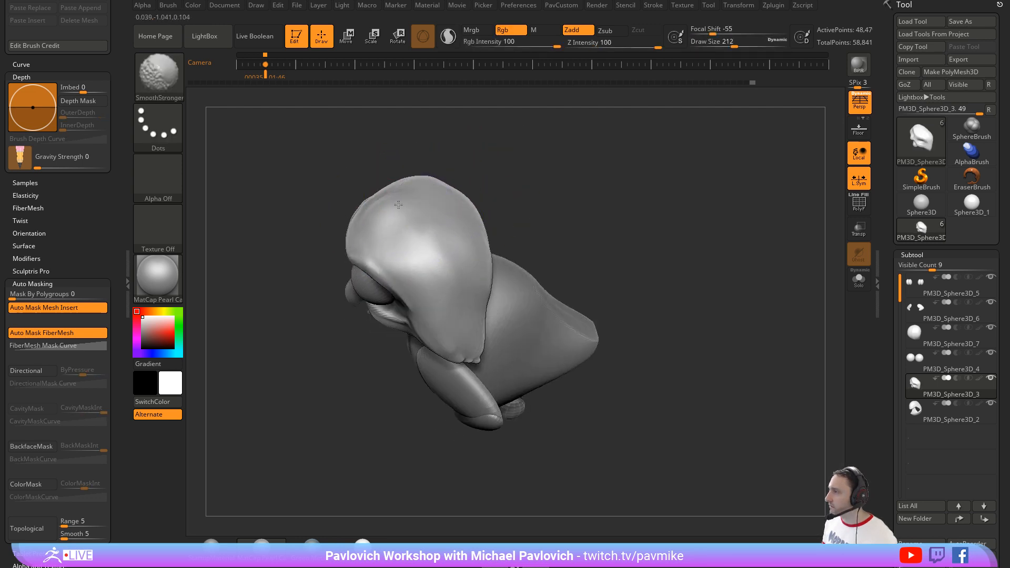
{"action": "mouse_move", "coordinate": [541, 203]}
{"action": "left_mouse_down"}
{"action": "mouse_move", "coordinate": [519, 196]}
{"action": "mouse_move", "coordinate": [501, 205]}
{"action": "left_mouse_up"}
{"action": "key", "text": "s"}
Step: Turn off perspective and carve the crease around the mouth corner and chin with DamStandard at draw size 27
{"action": "mouse_move", "coordinate": [662, 221]}
{"action": "left_mouse_down"}
{"action": "mouse_move", "coordinate": [632, 221]}
{"action": "mouse_move", "coordinate": [674, 254]}
{"action": "mouse_move", "coordinate": [681, 235]}
{"action": "mouse_move", "coordinate": [705, 261]}
{"action": "mouse_move", "coordinate": [649, 218]}
{"action": "left_mouse_up"}
{"action": "left_click", "coordinate": [859, 103]}
{"action": "key", "text": "b"}
{"action": "key", "text": "d"}
{"action": "key", "text": "s"}
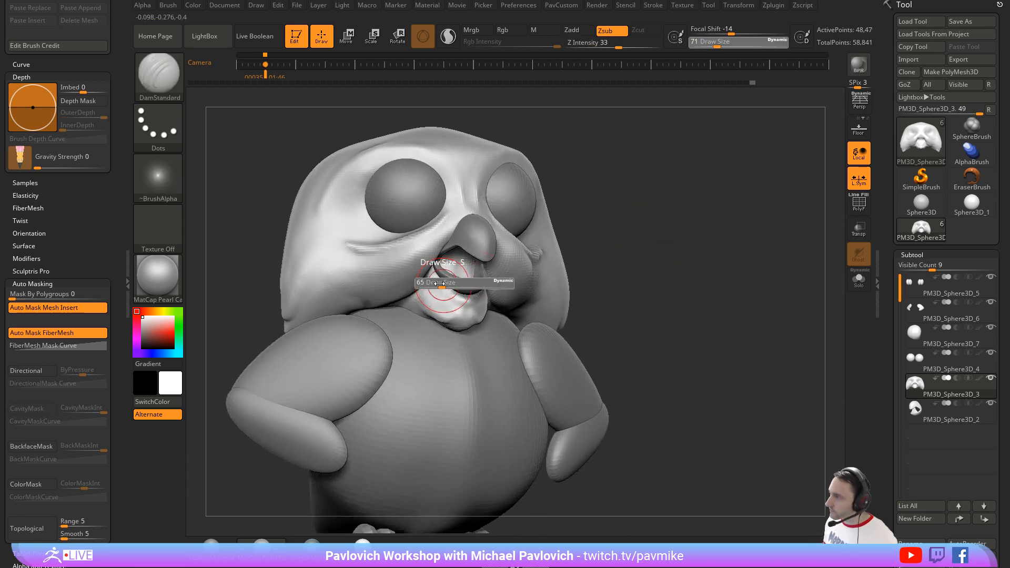
{"action": "left_click_drag", "start_coordinate": [454, 311], "coordinate": [464, 305]}
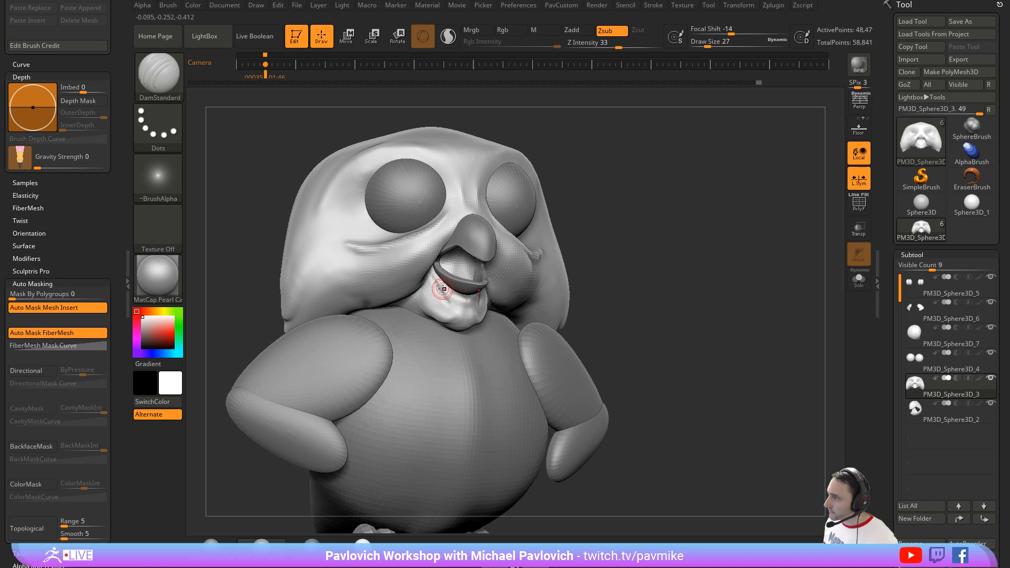
Step: Build up the area beside the mouth corner with the Standard brush set to Zadd only, with the head's polypaint display turned off
{"action": "key", "text": "b"}
{"action": "key", "text": "s"}
{"action": "key", "text": "t"}
{"action": "left_click_drag", "start_coordinate": [432, 271], "coordinate": [443, 289]}
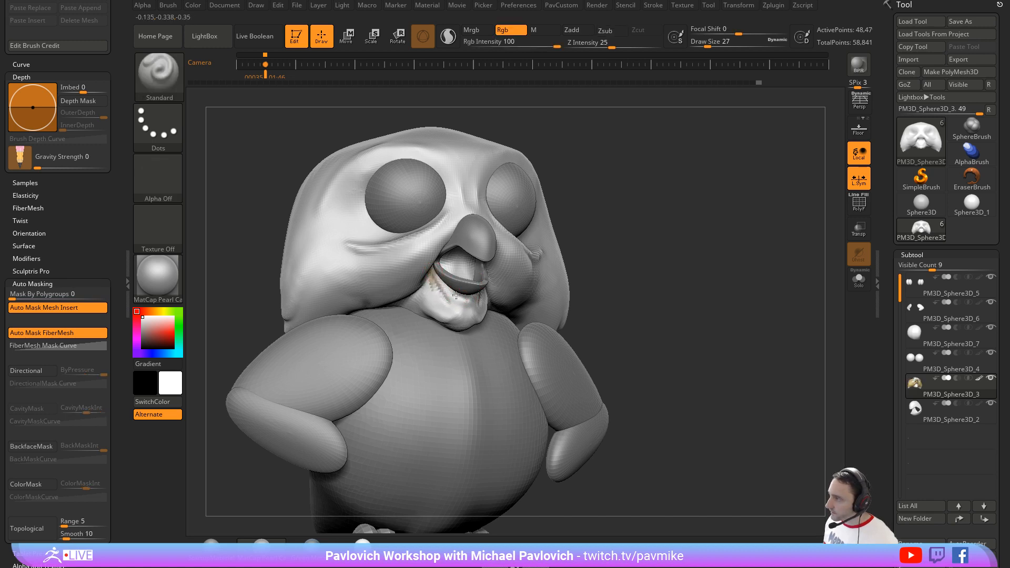
{"action": "left_click", "coordinate": [544, 30]}
{"action": "left_click", "coordinate": [578, 30]}
{"action": "left_click", "coordinate": [541, 32]}
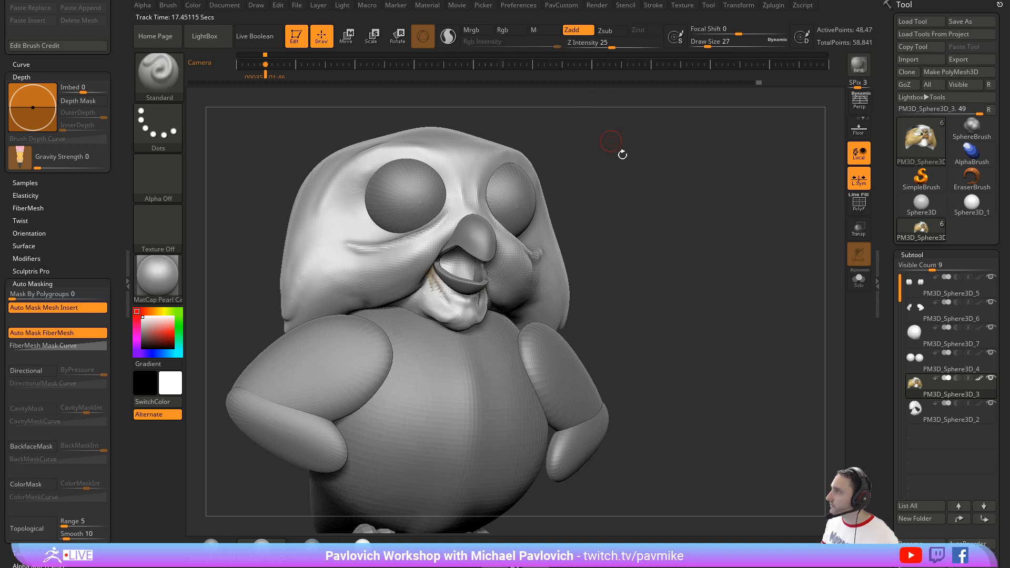
{"action": "left_click", "coordinate": [978, 379], "text": "shift"}
{"action": "mouse_move", "coordinate": [610, 258]}
{"action": "left_mouse_down", "text": "shift"}
{"action": "mouse_move", "coordinate": [447, 274]}
{"action": "mouse_move", "coordinate": [448, 299]}
{"action": "left_mouse_up", "text": "shift"}
{"action": "left_click_drag", "start_coordinate": [667, 265], "coordinate": [665, 258]}
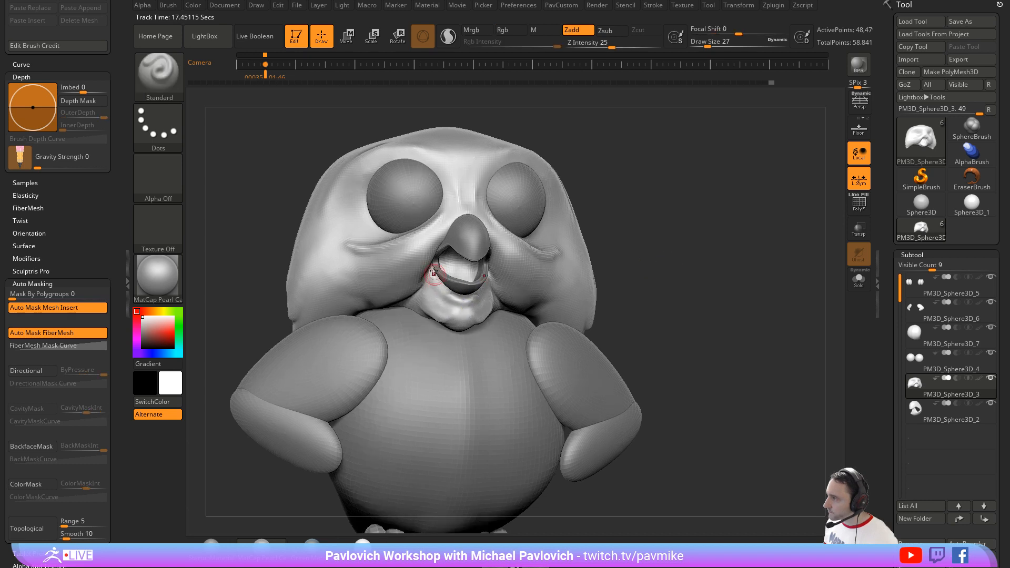
Step: Build up the chin folds below both mouth corners with the Standard brush at draw size 27 and Z intensity 25
{"action": "left_click_drag", "start_coordinate": [439, 284], "coordinate": [450, 299]}
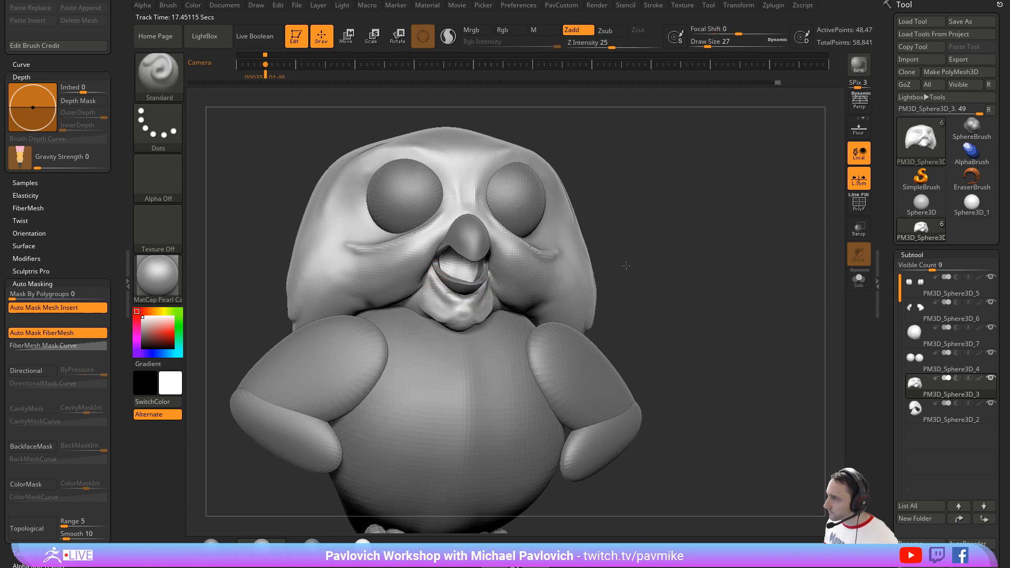
{"action": "left_click_drag", "start_coordinate": [624, 263], "coordinate": [575, 262]}
{"action": "left_click_drag", "start_coordinate": [475, 289], "coordinate": [465, 296], "text": "shift"}
{"action": "left_click_drag", "start_coordinate": [672, 261], "coordinate": [624, 256], "text": "alt"}
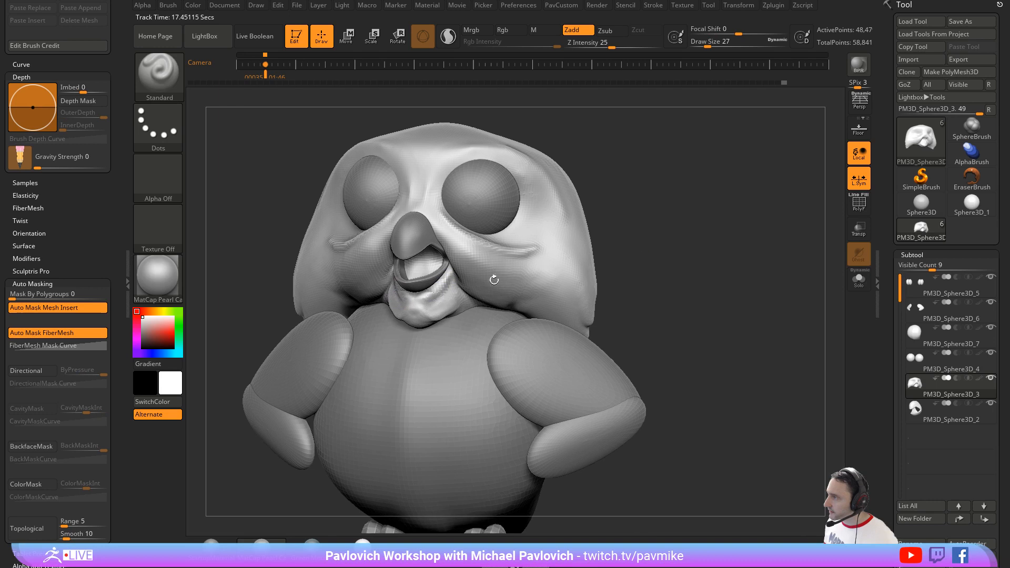
{"action": "left_click_drag", "start_coordinate": [448, 288], "coordinate": [431, 301], "text": "shift"}
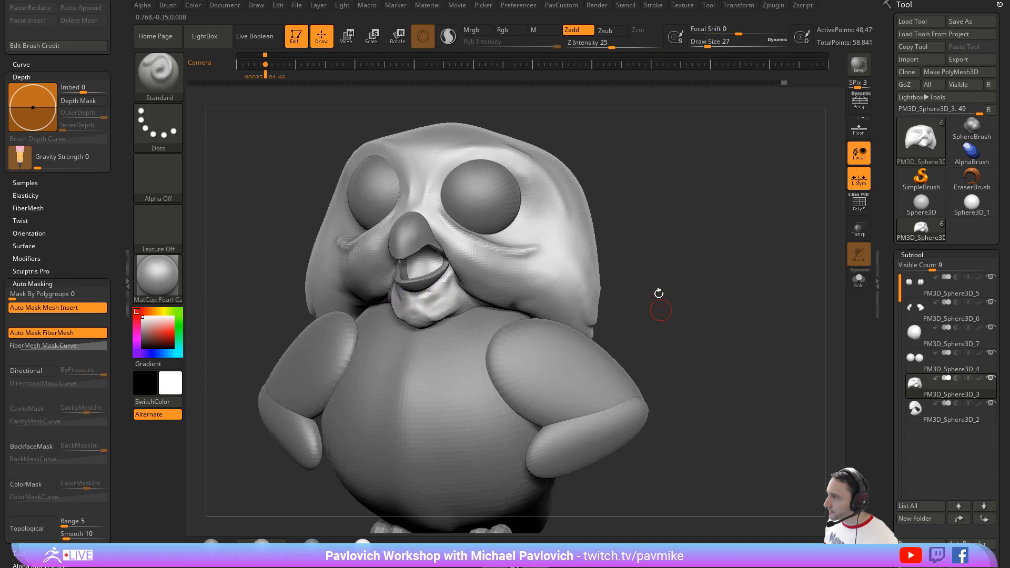
Step: Remesh the head with DynaMesh and add another Standard brush stroke along the chin fold beside the mouth corner
{"action": "key", "text": "2"}
{"action": "left_click", "coordinate": [645, 93]}
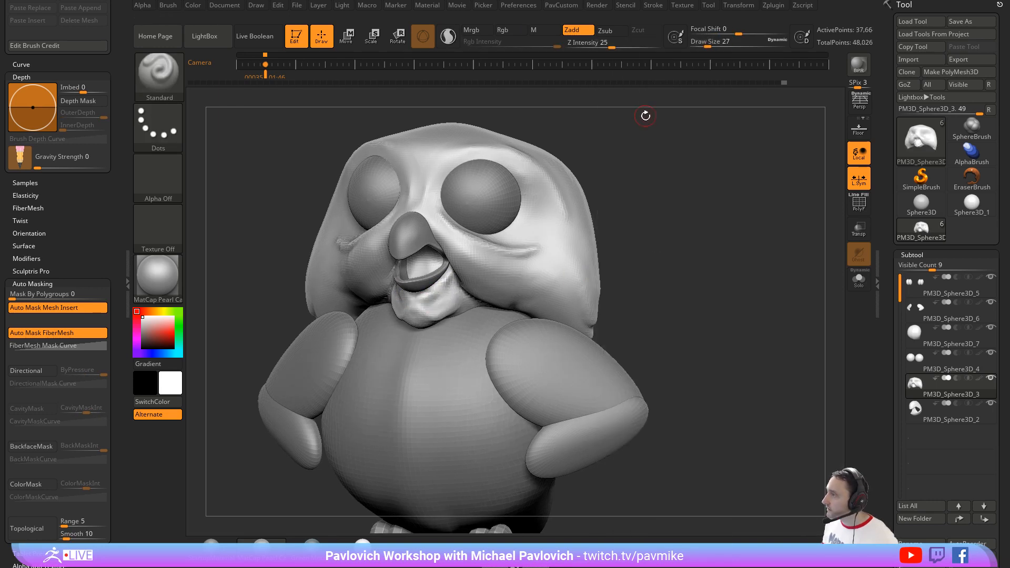
{"action": "left_click_drag", "start_coordinate": [451, 280], "coordinate": [424, 295], "text": "shift"}
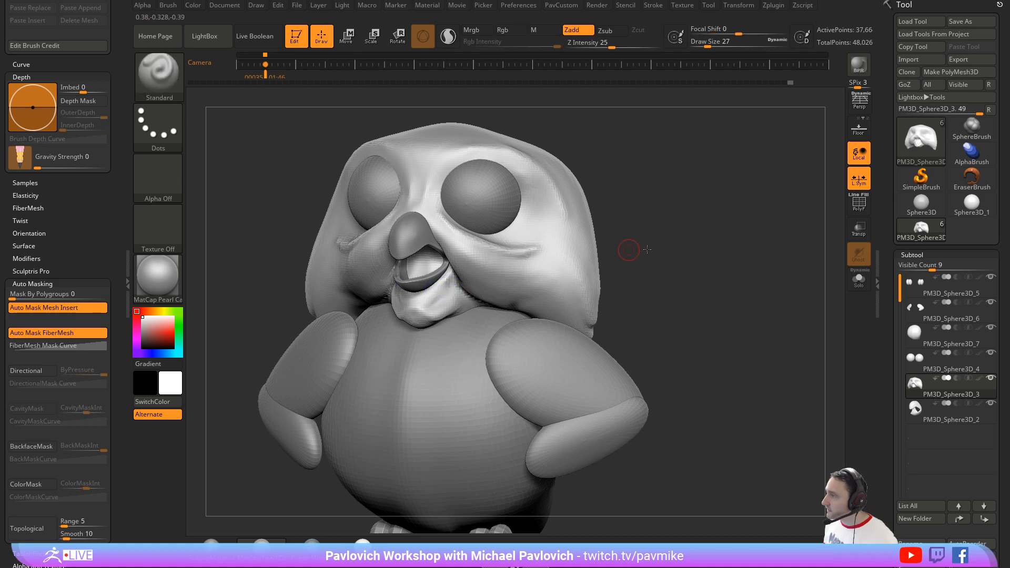
{"action": "mouse_move", "coordinate": [692, 253]}
{"action": "left_mouse_down"}
{"action": "mouse_move", "coordinate": [683, 268]}
{"action": "mouse_move", "coordinate": [692, 282]}
{"action": "mouse_move", "coordinate": [656, 248]}
{"action": "mouse_move", "coordinate": [642, 215]}
{"action": "mouse_move", "coordinate": [611, 243]}
{"action": "mouse_move", "coordinate": [648, 283]}
{"action": "mouse_move", "coordinate": [667, 261]}
{"action": "left_mouse_up"}
Step: Set the brush draw size to 65 and save the project
{"action": "key", "text": "s"}
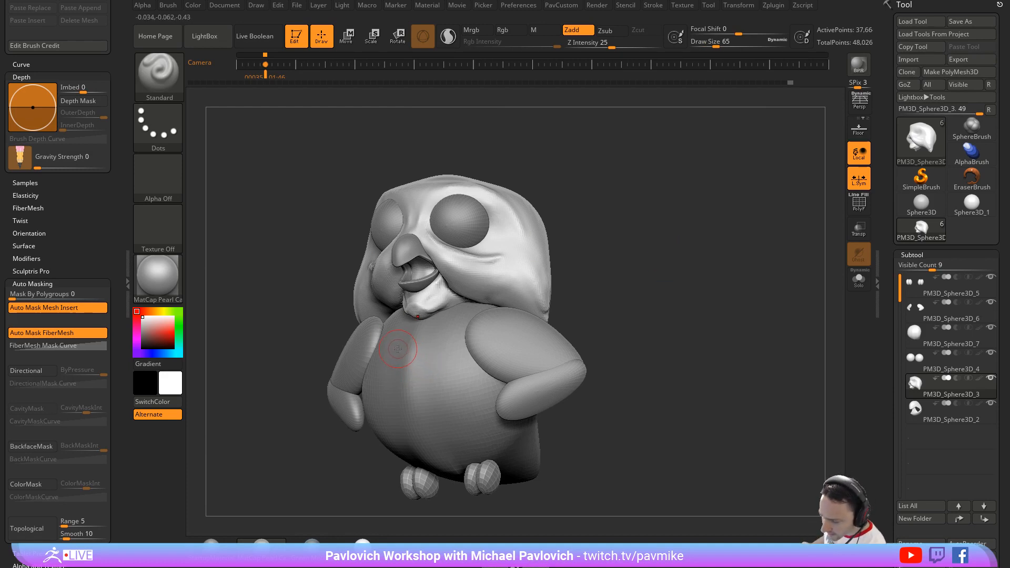
{"action": "left_click_drag", "start_coordinate": [795, 242], "coordinate": [820, 243]}
{"action": "mouse_move", "coordinate": [211, 544]}
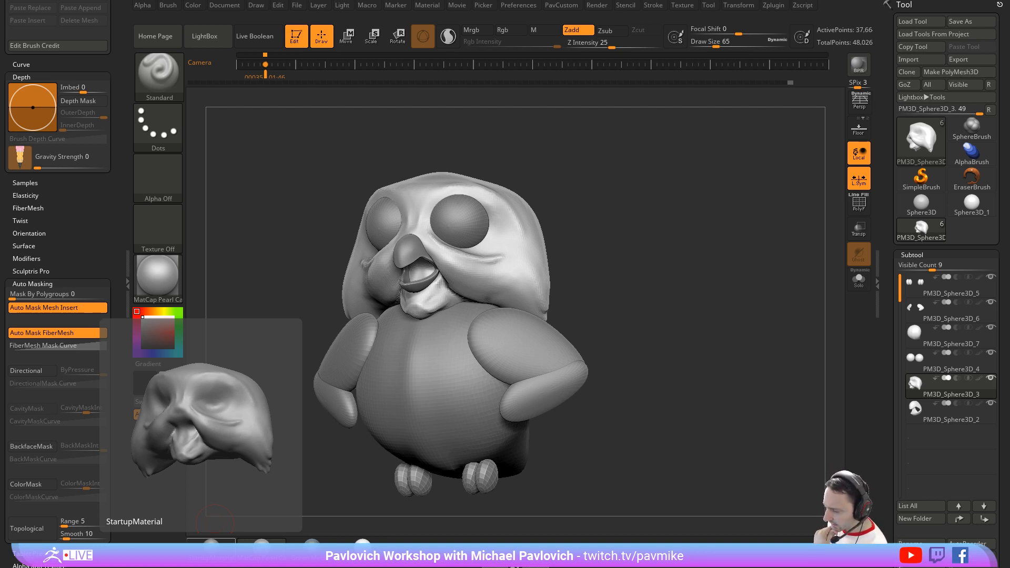
{"action": "key", "text": "ctrl+s"}
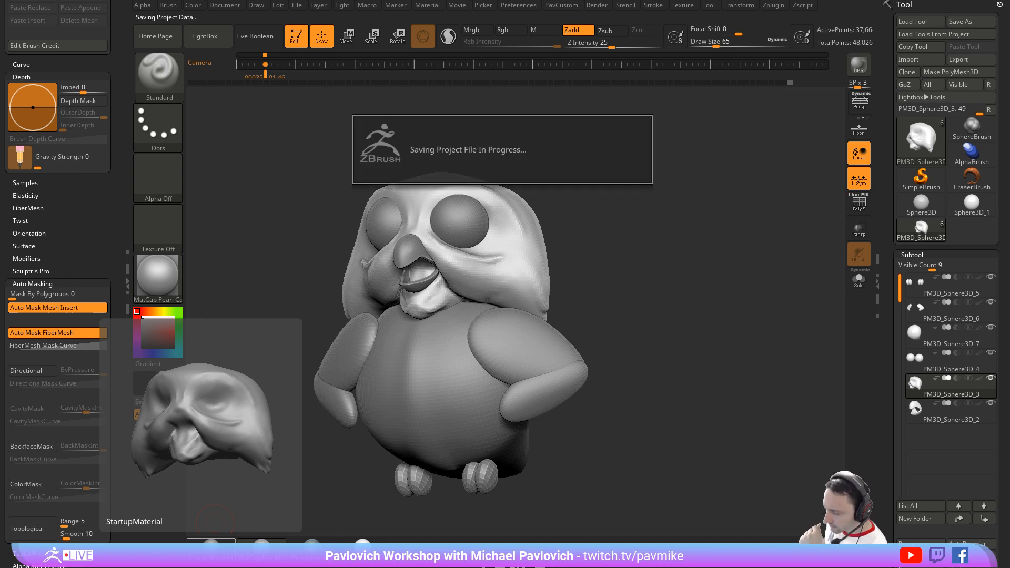